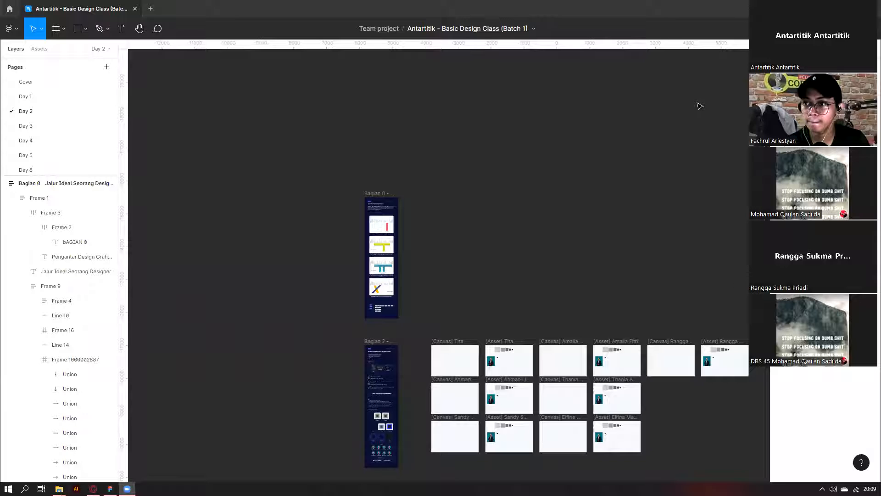
Scroll and pan the Day 2 canvas to reveal the Bagian 3 row of canvas and asset frames.
scroll(609, 167, down, 3)
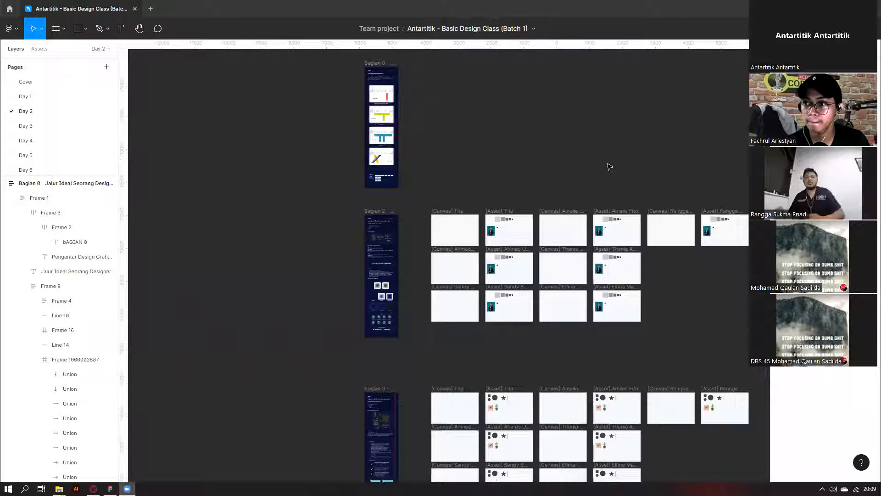
scroll(321, 329, right, 2)
scroll(242, 142, up, 1)
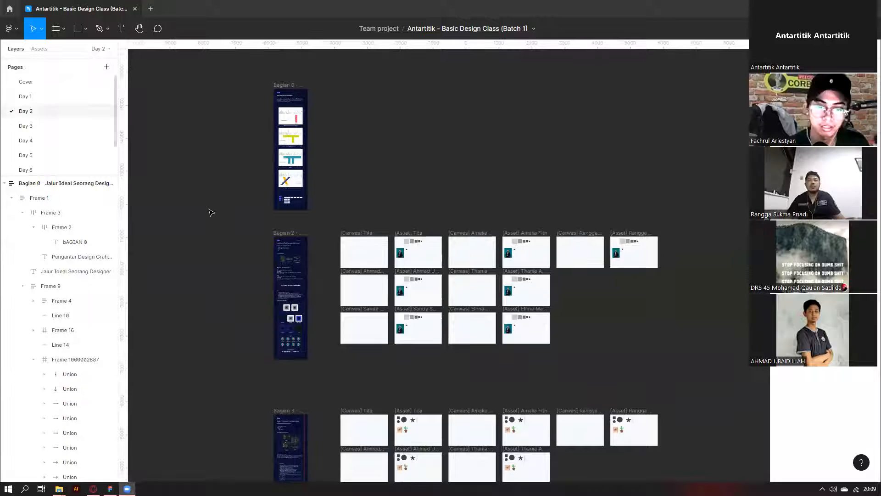
scroll(303, 243, up, 1)
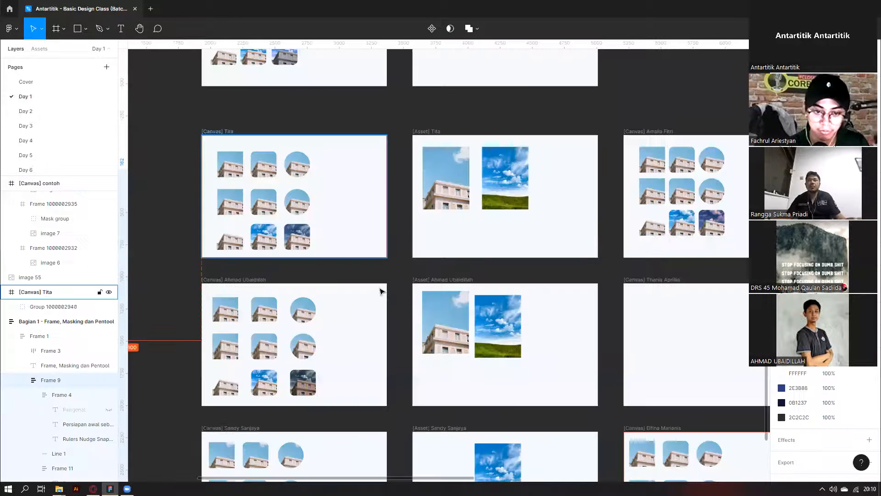
Zoom into Tita's canvas and select the masked sky image, its Mask group, then the whole [Canvas] Tita frame.
scroll(379, 302, up, 2)
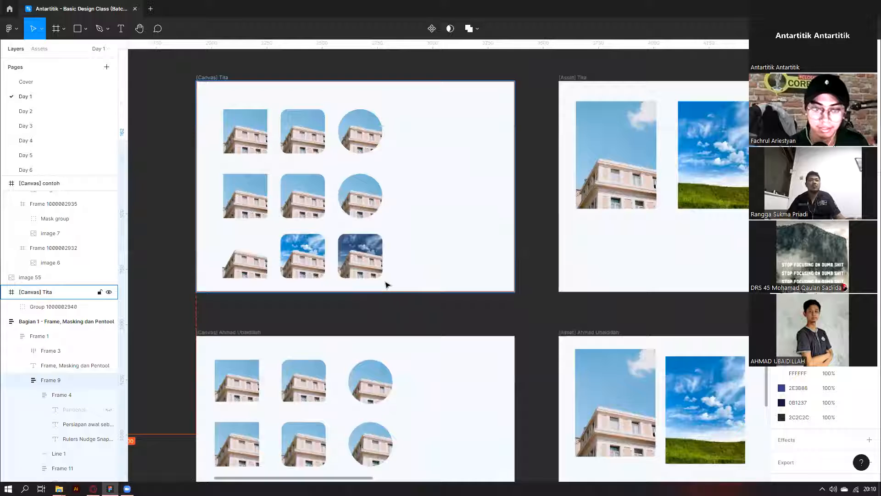
scroll(386, 285, up, 3)
ctrl+click(385, 284)
scroll(413, 243, up, 1)
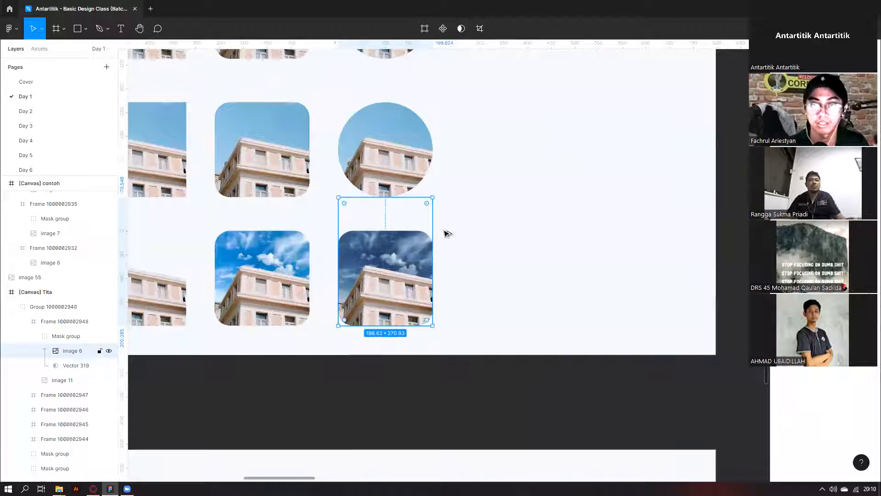
key(Escape)
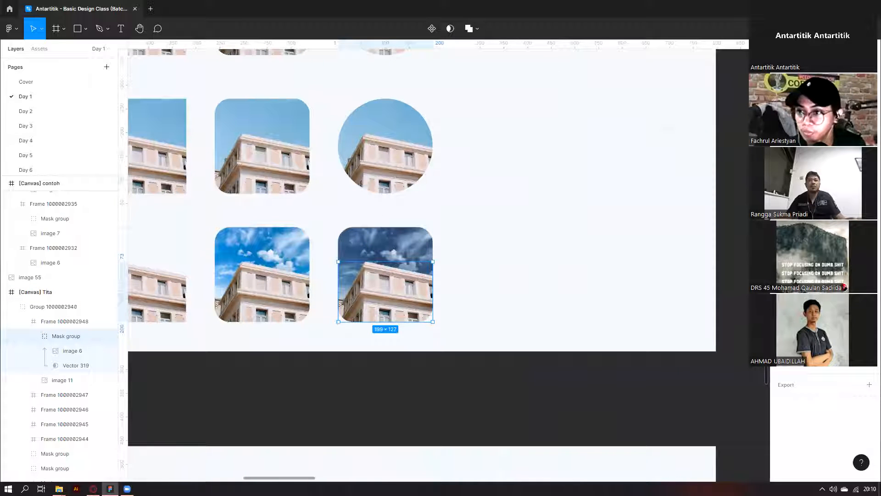
scroll(352, 233, up, 3)
scroll(354, 231, up, 1)
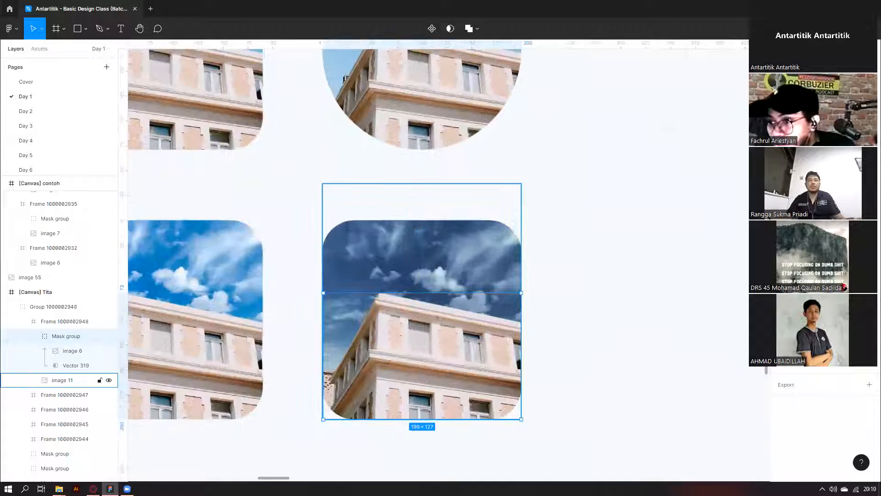
scroll(375, 257, down, 5)
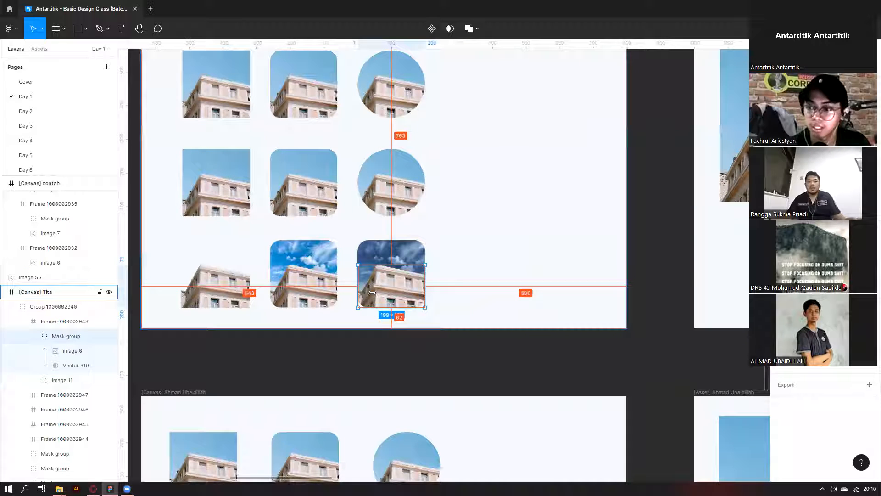
key(Escape)
key(Escape)
key(Escape)
scroll(387, 247, down, 4)
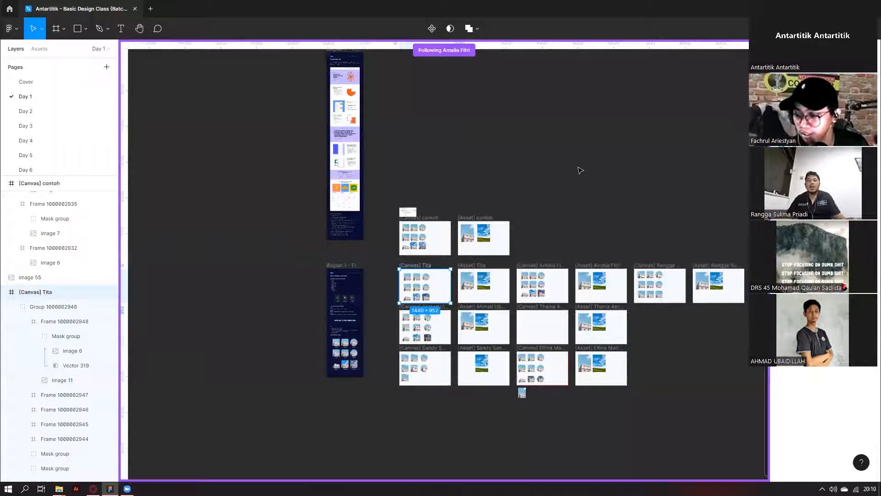
Exit Following mode and scroll around to survey all Day 1 [Canvas] and [Asset] frames.
click(578, 167)
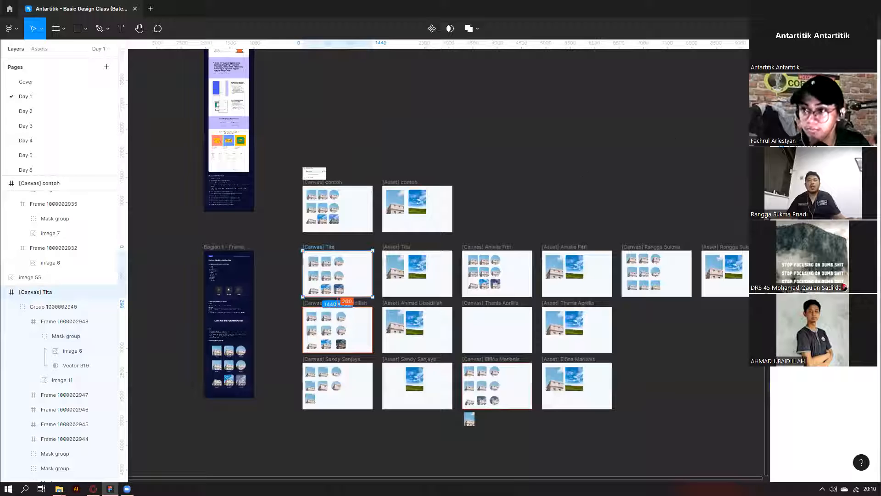
scroll(369, 297, up, 2)
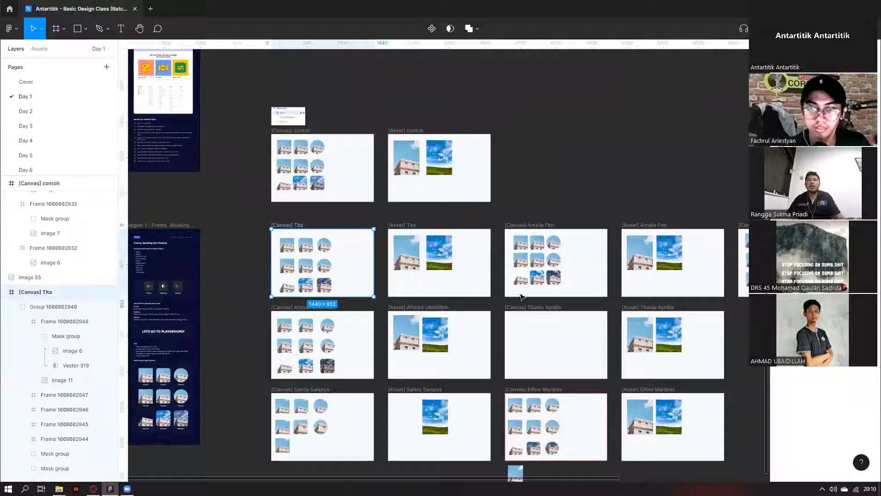
scroll(515, 335, down, 5)
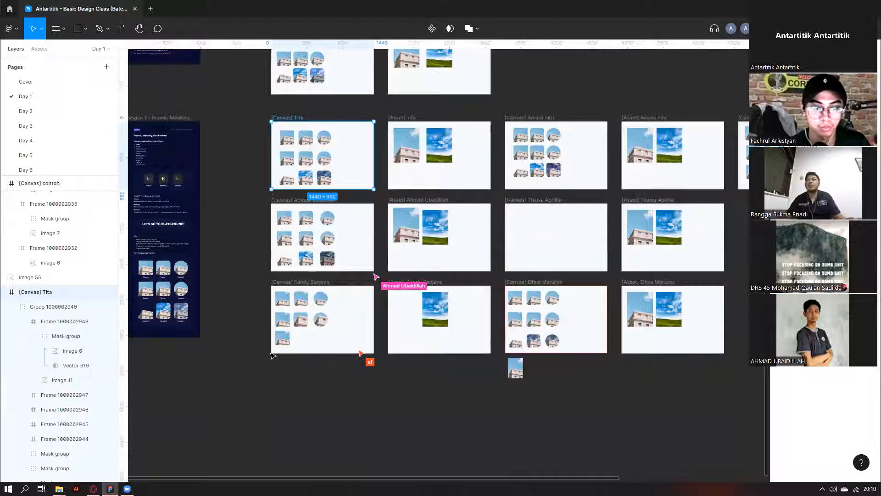
scroll(413, 315, right, 2)
scroll(416, 313, up, 1)
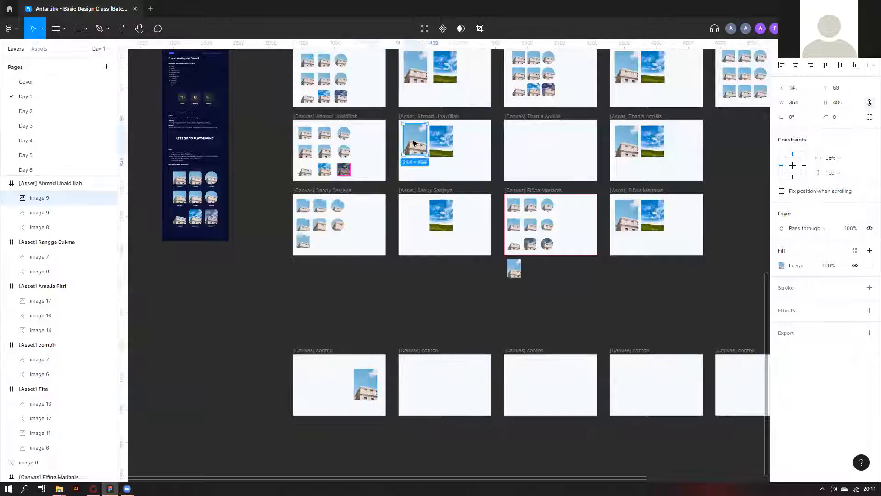
Copy the building image from the asset frame into the contoh frames, through the fifth one.
drag(514, 268, 470, 391)
drag(425, 150, 584, 397)
drag(415, 140, 682, 385)
scroll(655, 325, right, 2)
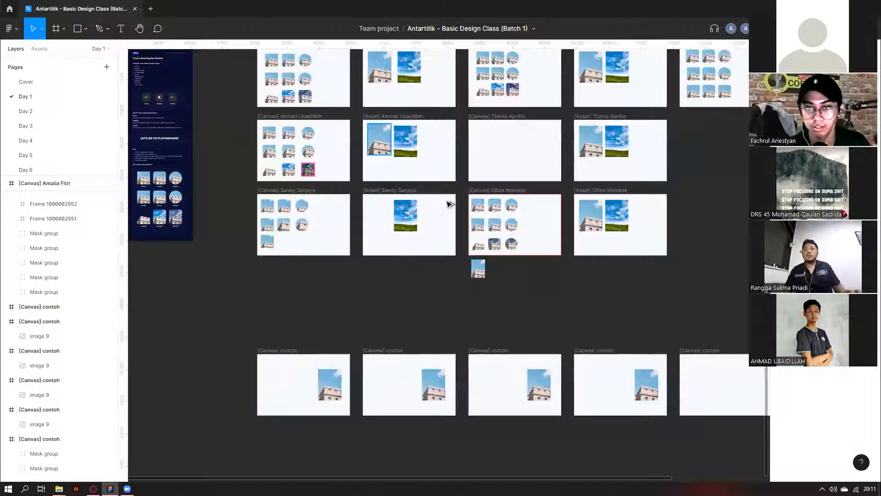
drag(380, 140, 381, 386)
Copy the sky image into the third and fifth contoh frames, then deselect and review the canvases.
scroll(684, 363, right, 2)
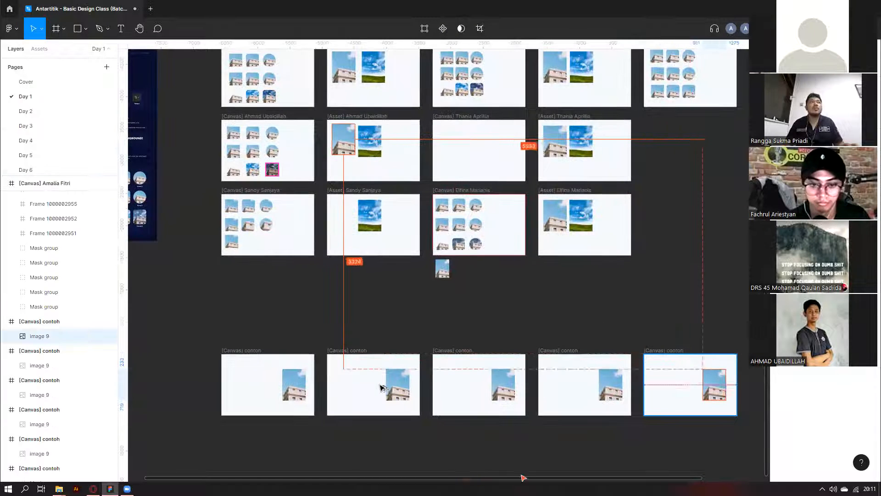
drag(372, 142, 584, 399)
drag(663, 381, 690, 386)
click(646, 277)
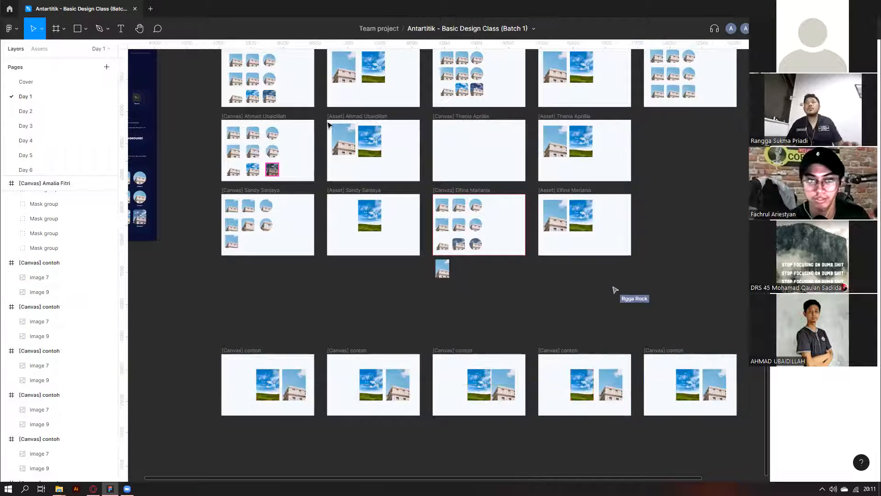
scroll(337, 122, left, 3)
scroll(398, 119, up, 1)
scroll(397, 119, up, 1)
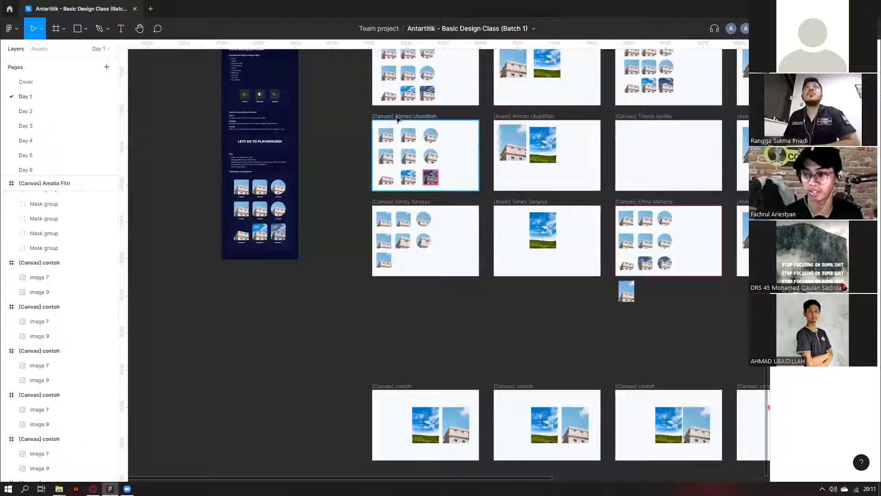
scroll(446, 294, up, 3)
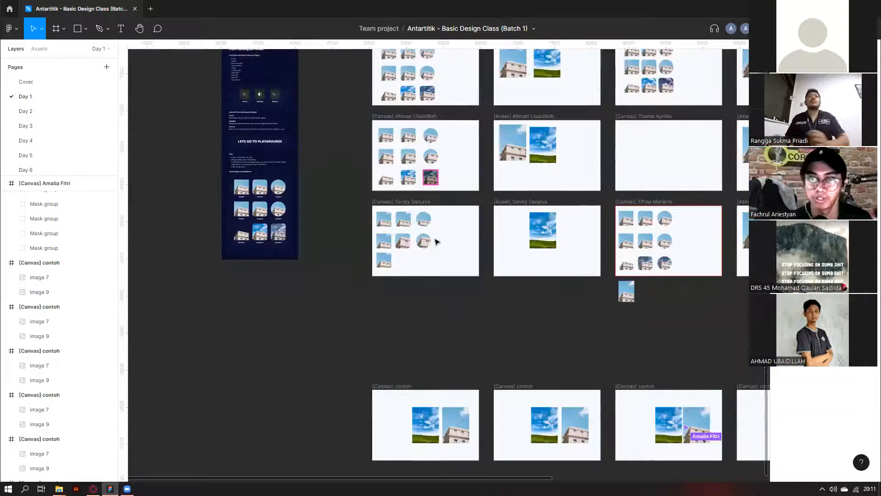
scroll(308, 243, down, 3)
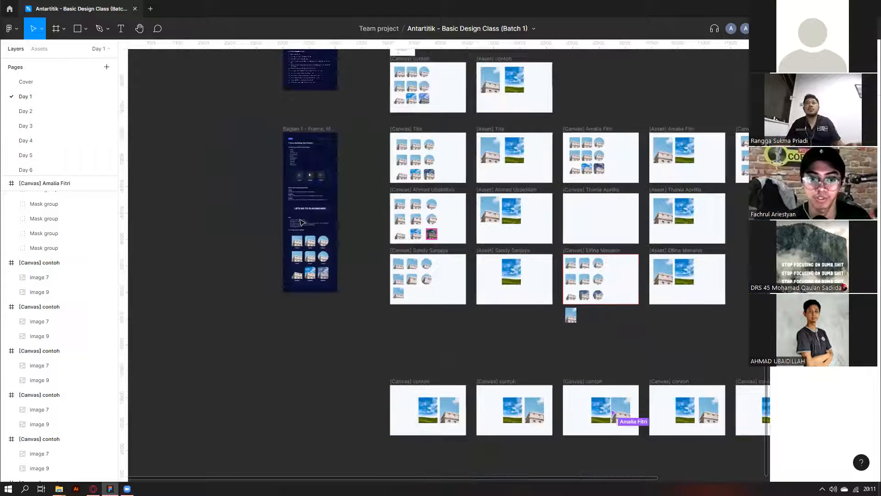
scroll(328, 225, up, 5)
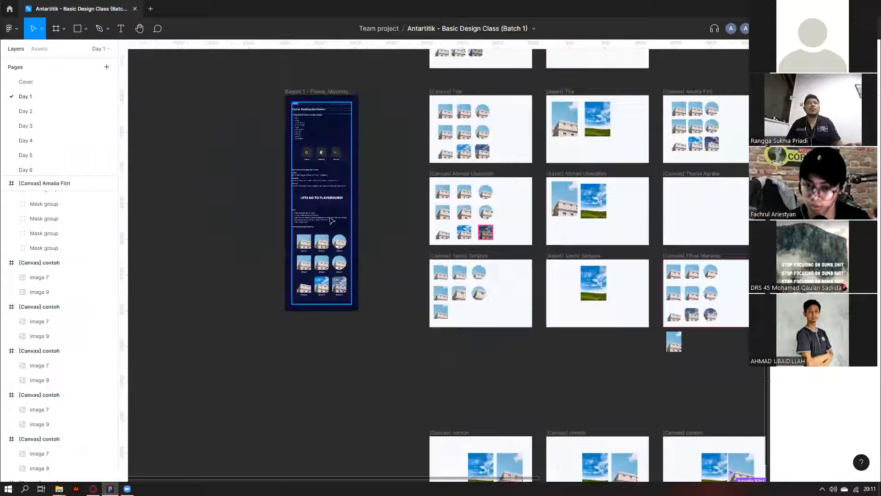
scroll(292, 239, up, 4)
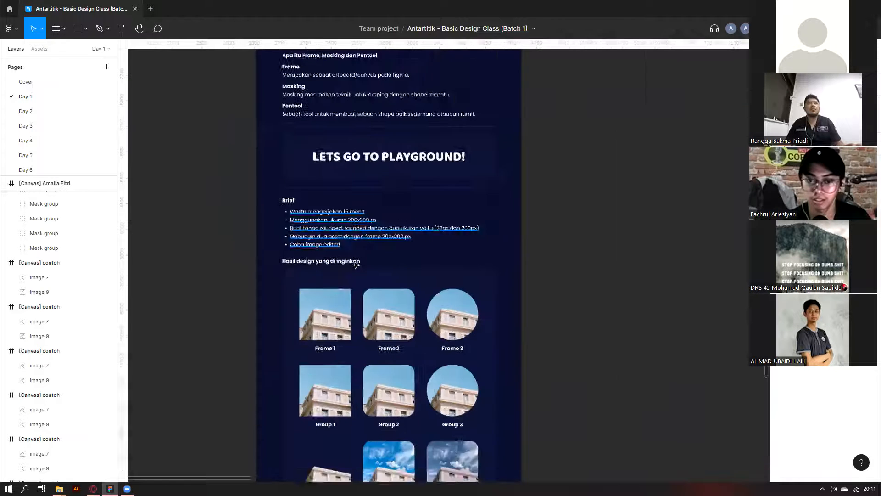
scroll(388, 329, up, 1)
scroll(372, 316, down, 2)
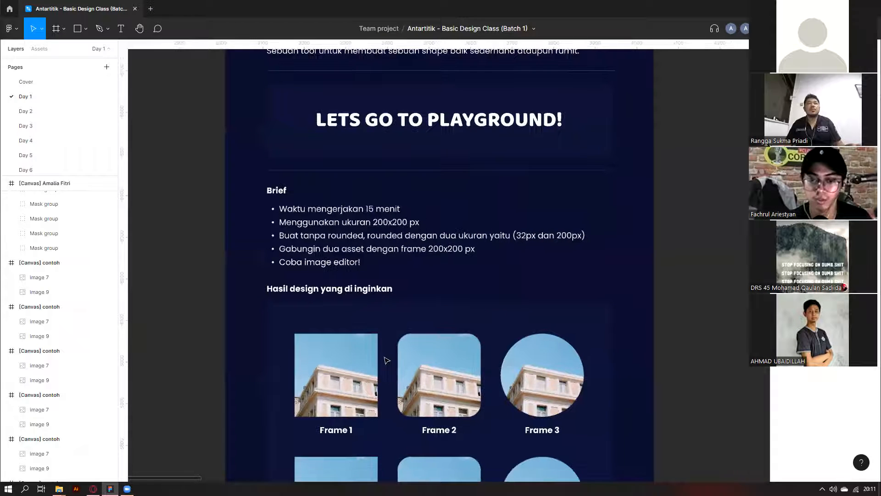
scroll(386, 359, down, 4)
scroll(340, 353, down, 3)
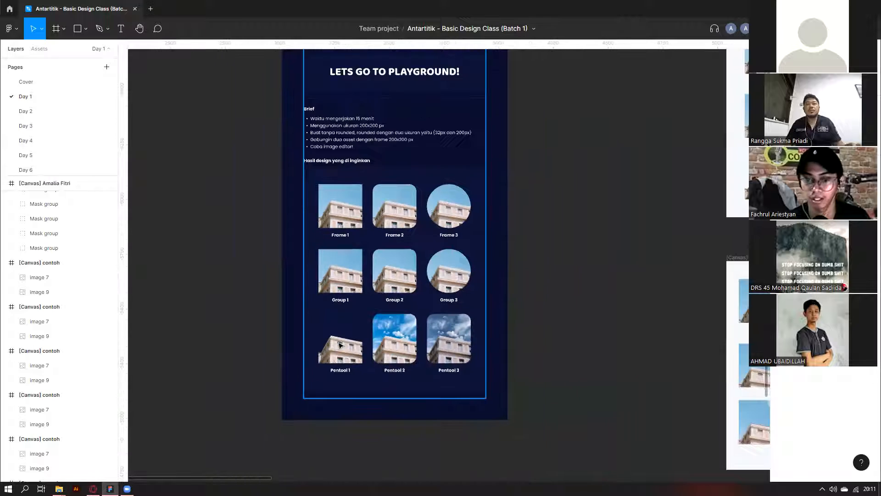
click(340, 343)
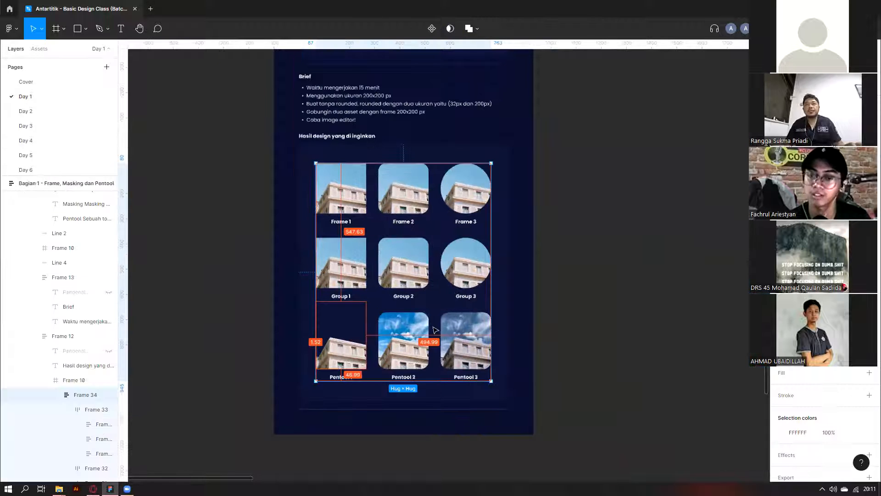
scroll(462, 334, up, 3)
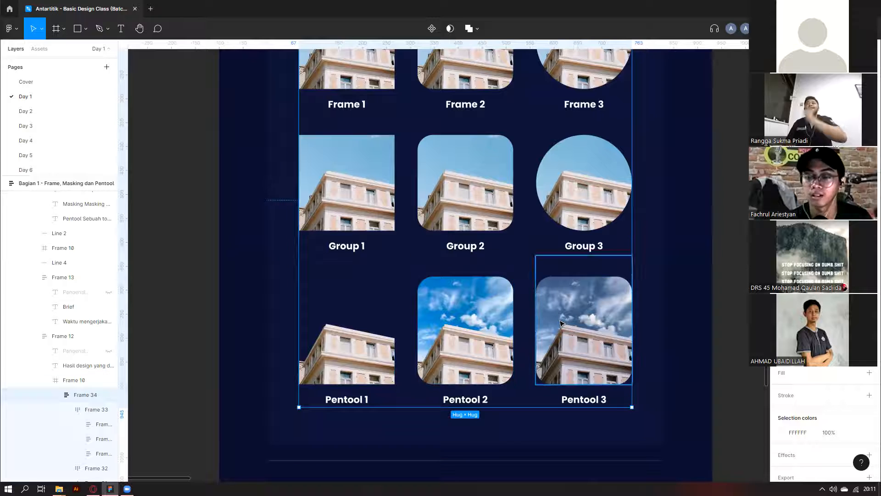
scroll(569, 343, down, 1)
scroll(568, 343, down, 3)
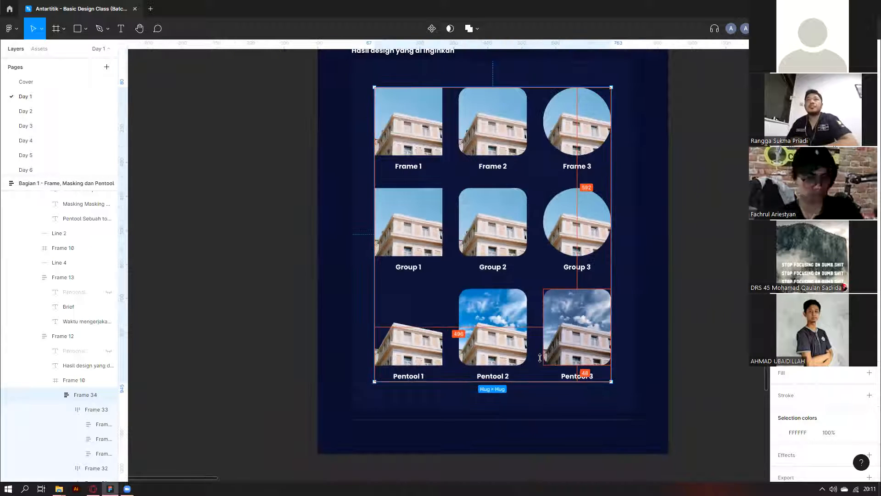
scroll(560, 320, down, 3)
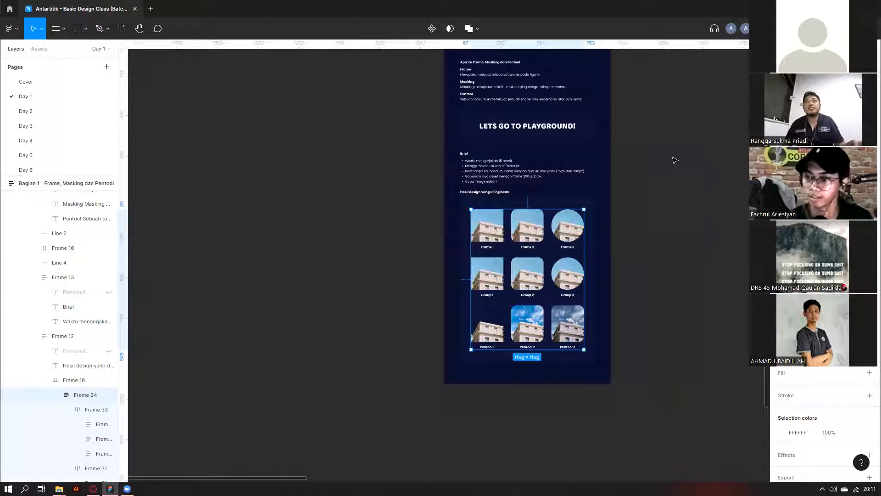
scroll(517, 239, down, 5)
scroll(518, 239, right, 8)
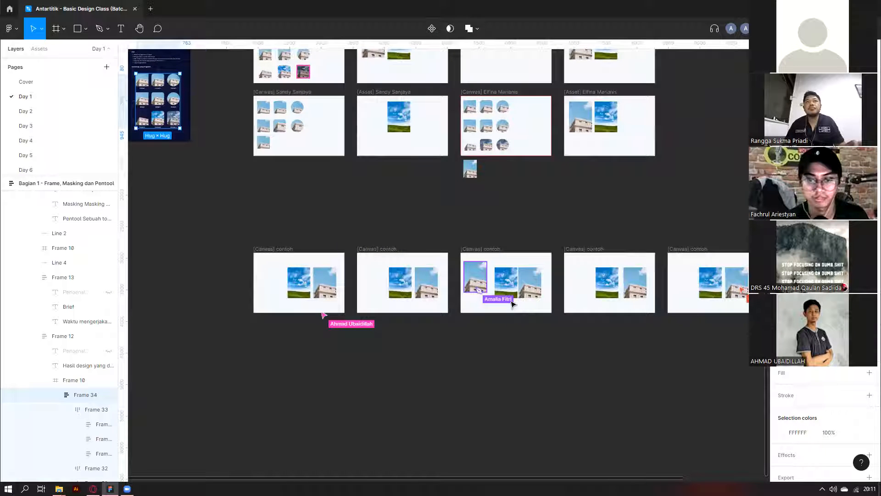
scroll(512, 305, right, 4)
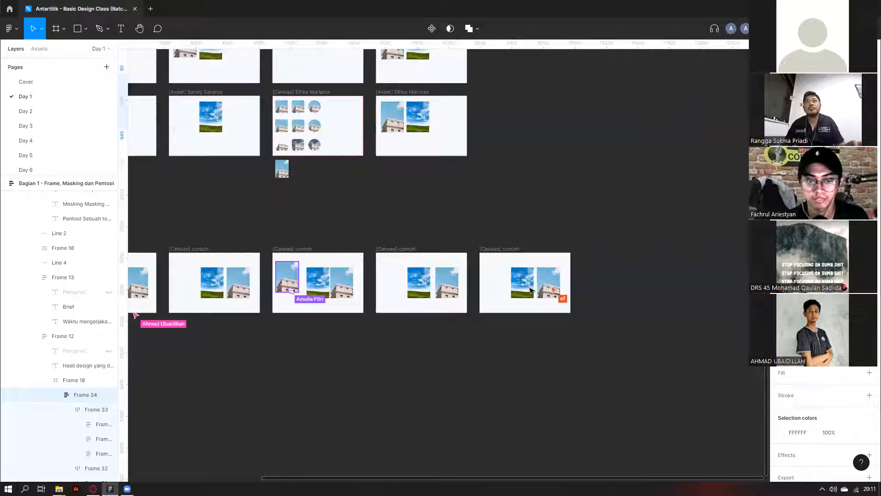
scroll(367, 345, left, 3)
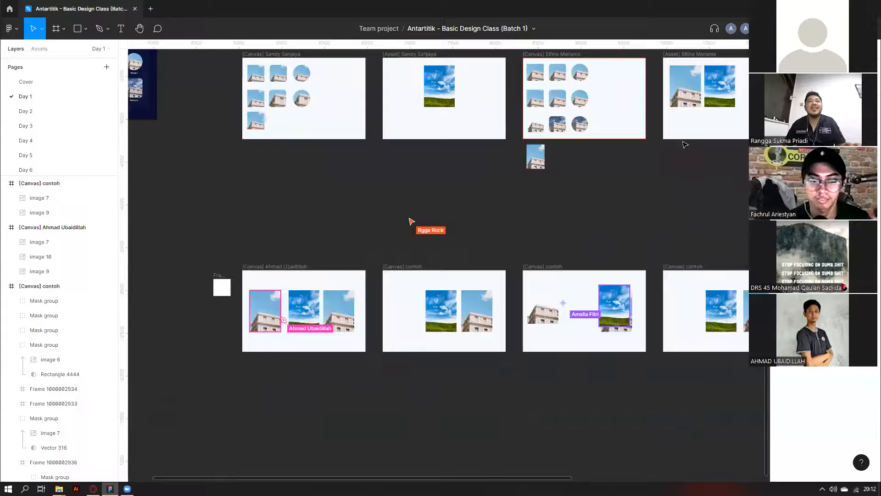
scroll(555, 228, up, 3)
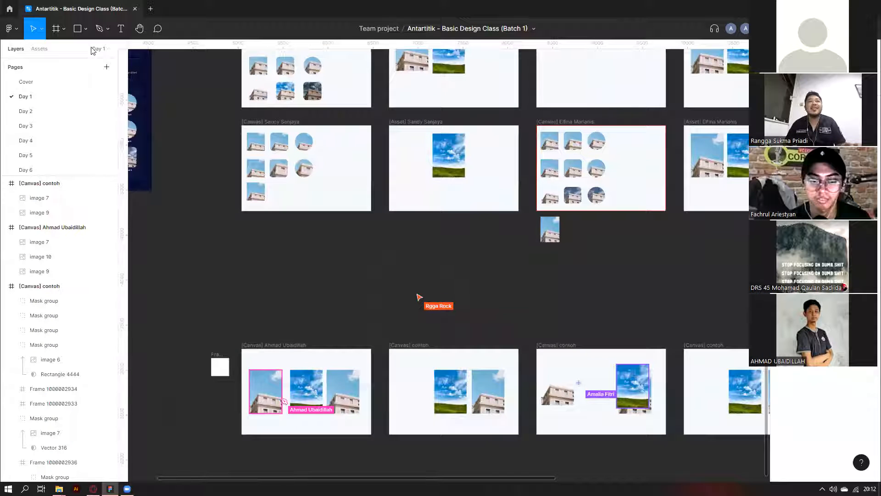
scroll(553, 242, down, 3)
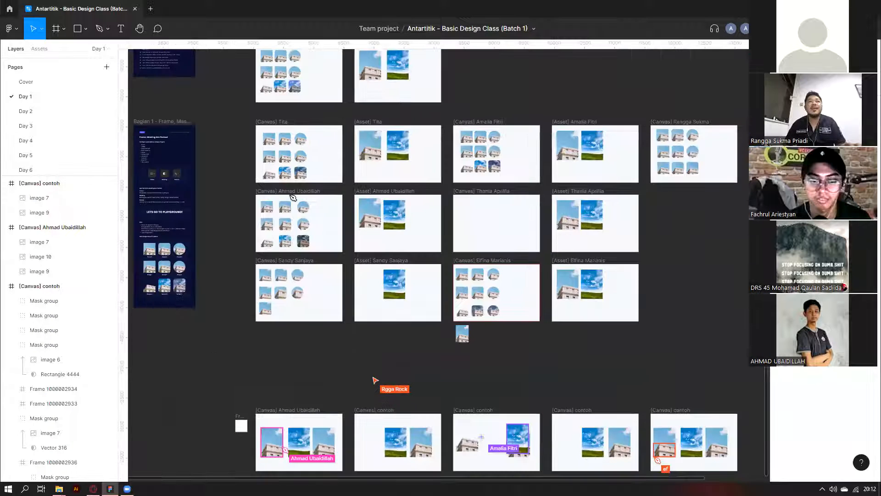
scroll(294, 198, up, 4)
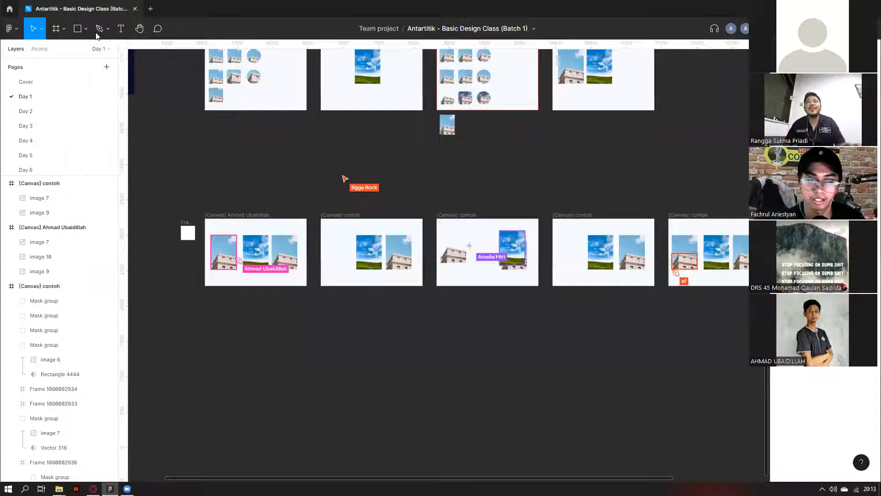
key(p)
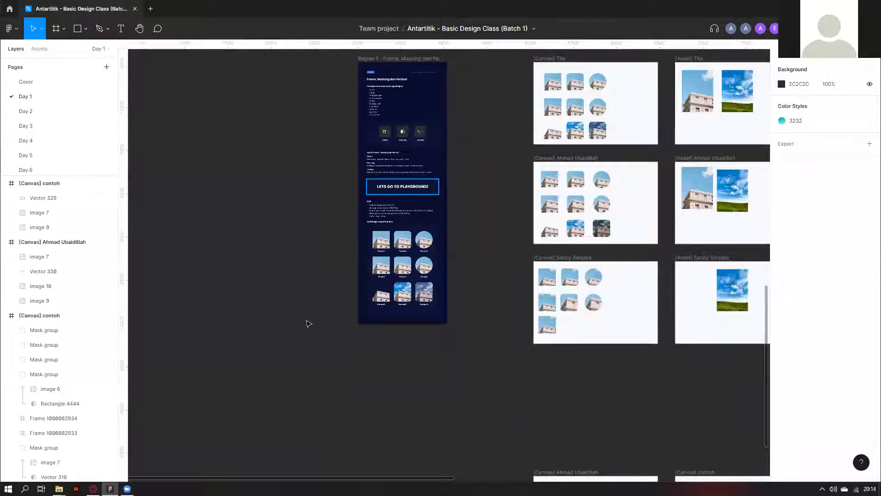
Glance at Day 2, then paste the layer-order shortcuts screenshot below Day 1's bottom row of canvases.
scroll(380, 151, up, 3)
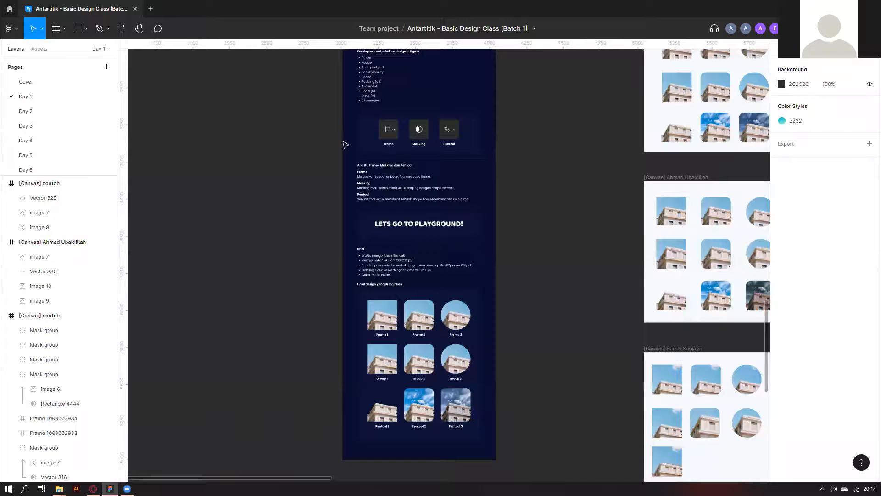
key(Page_Down)
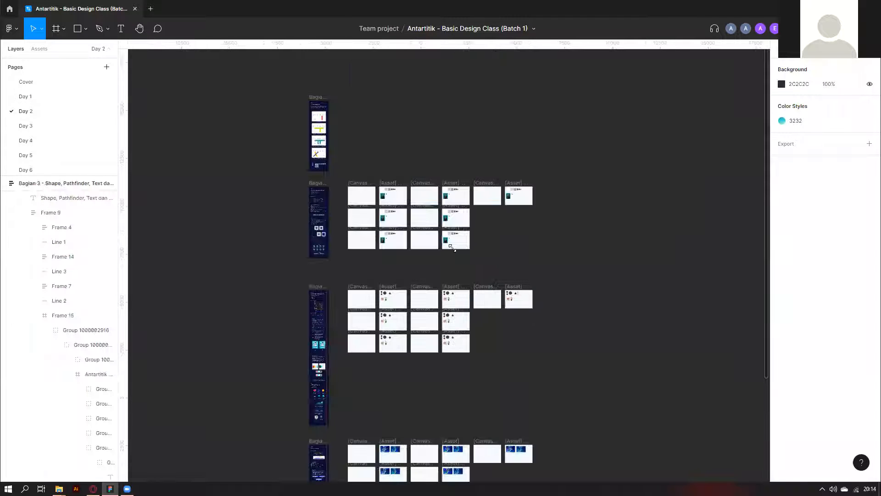
scroll(449, 251, down, 4)
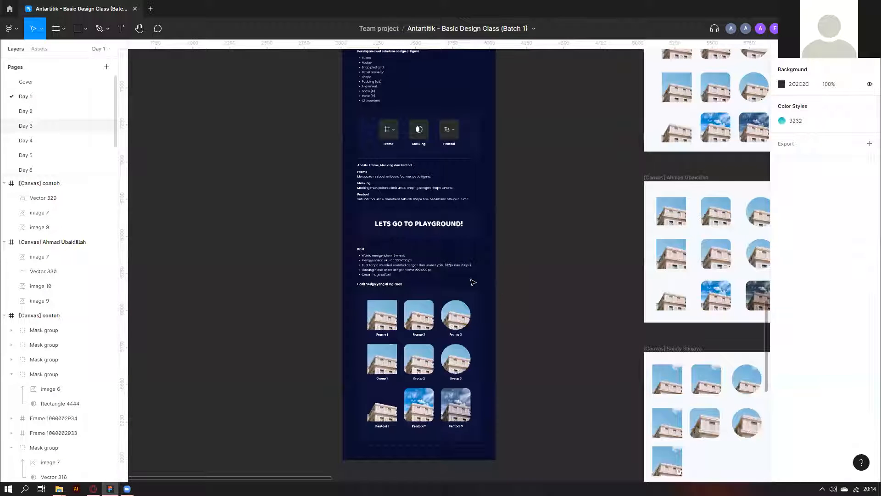
scroll(486, 288, down, 5)
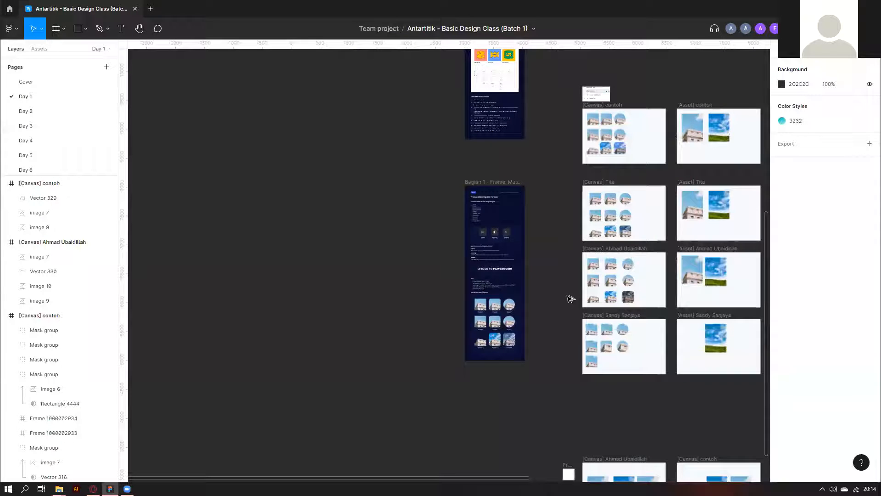
scroll(566, 298, down, 5)
scroll(509, 289, up, 3)
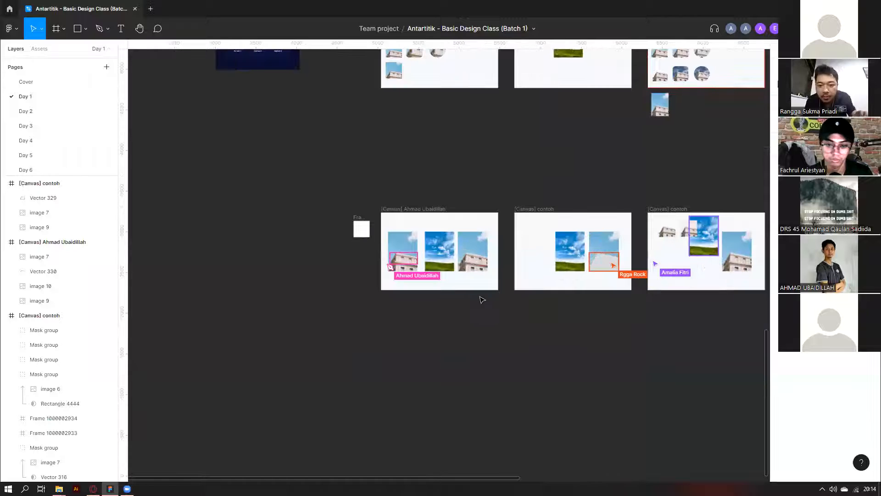
key(ctrl+v)
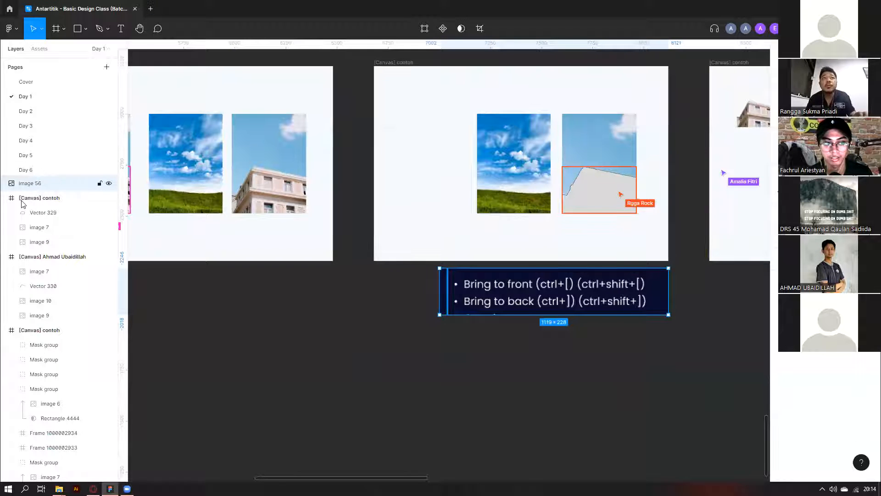
scroll(22, 204, right, 2)
scroll(486, 177, up, 1)
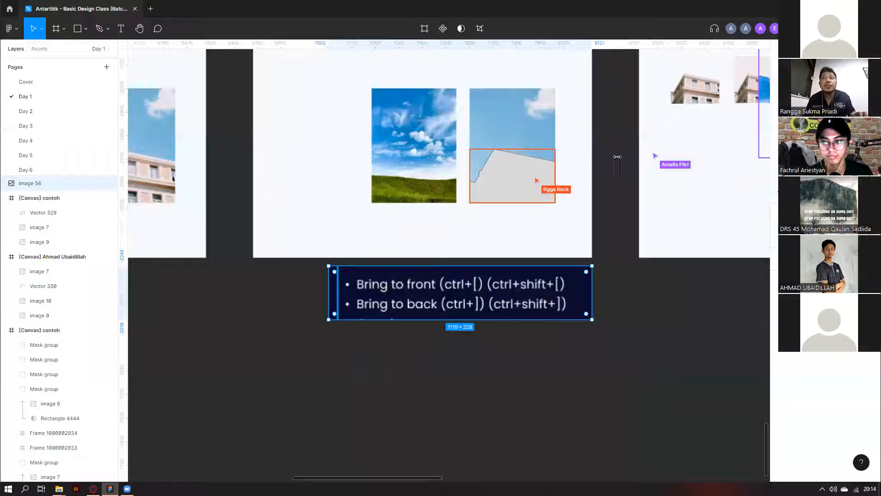
scroll(591, 228, up, 1)
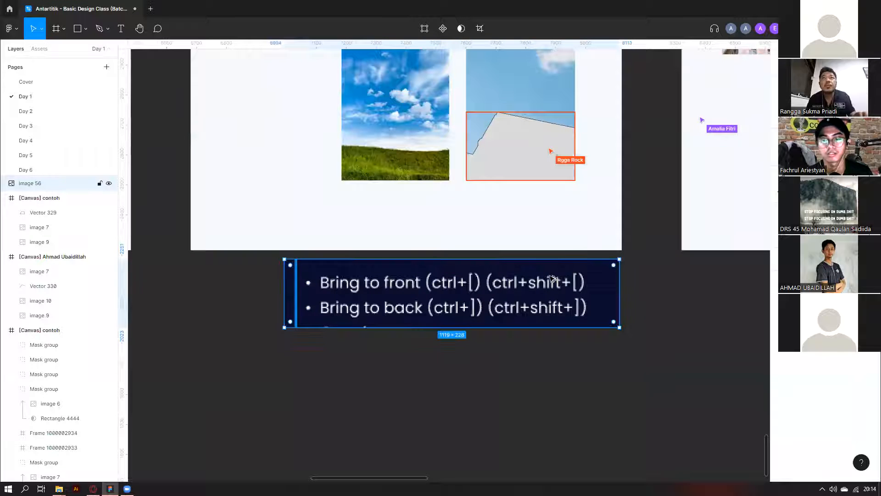
scroll(454, 287, left, 2)
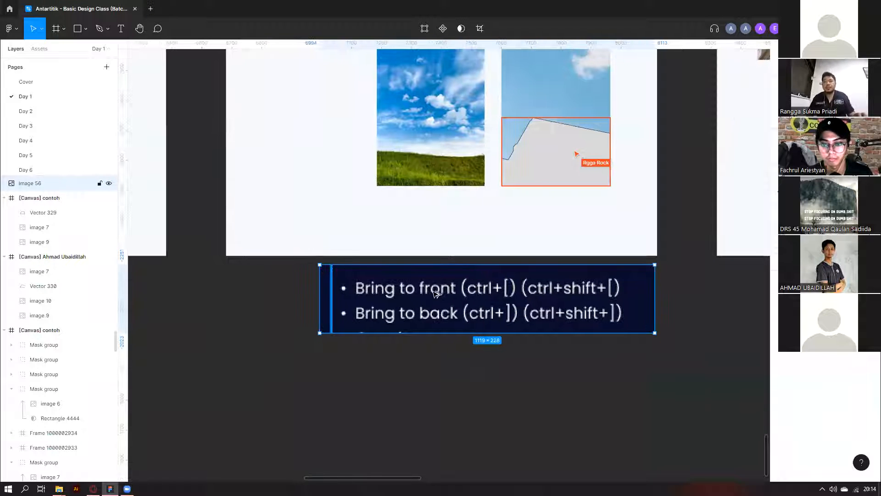
scroll(534, 302, down, 1)
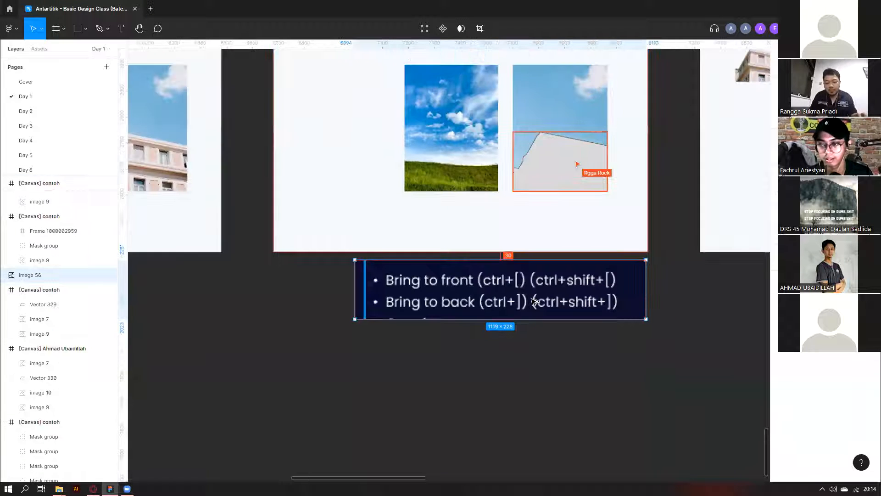
scroll(535, 302, down, 1)
scroll(534, 302, right, 1)
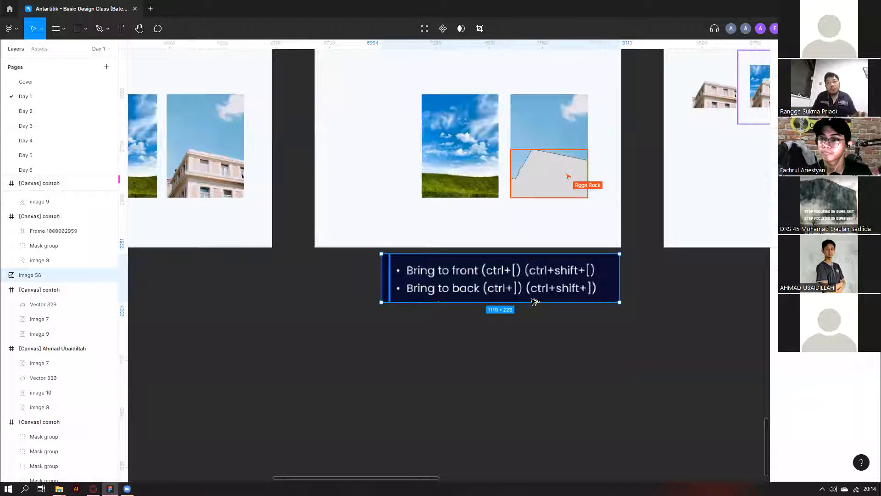
scroll(535, 301, down, 1)
scroll(533, 302, right, 5)
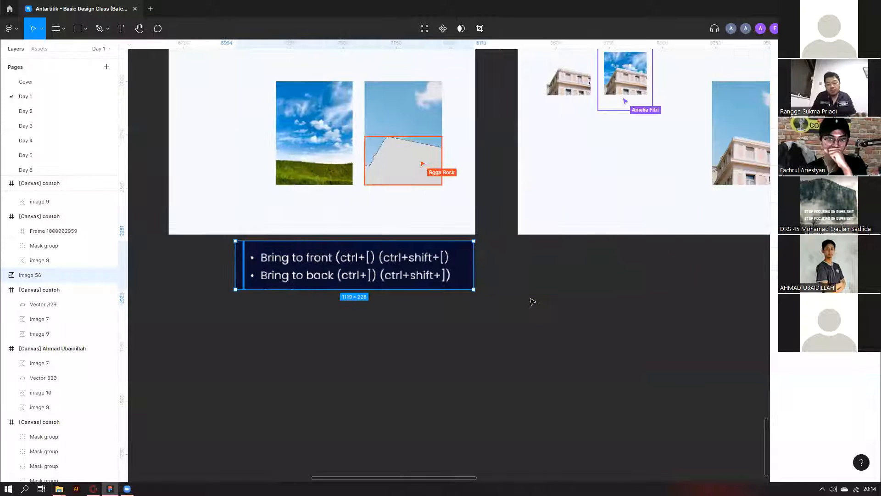
scroll(459, 222, up, 5)
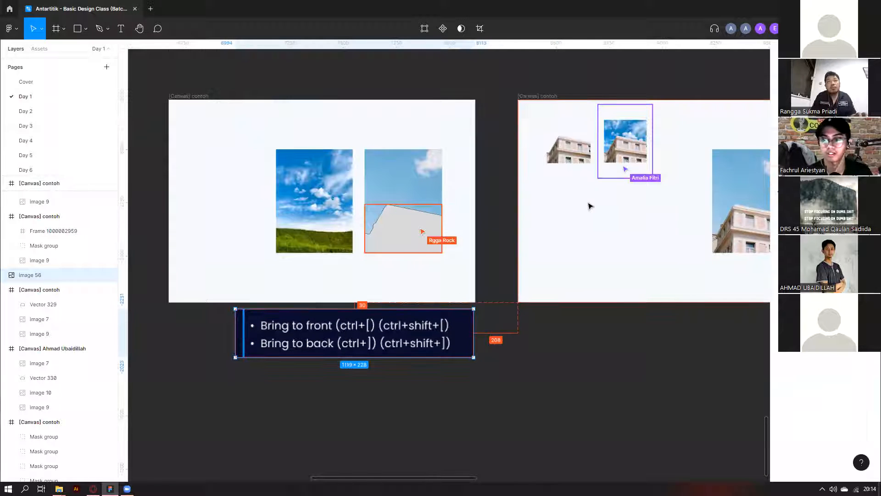
scroll(591, 207, down, 3)
scroll(575, 250, up, 1)
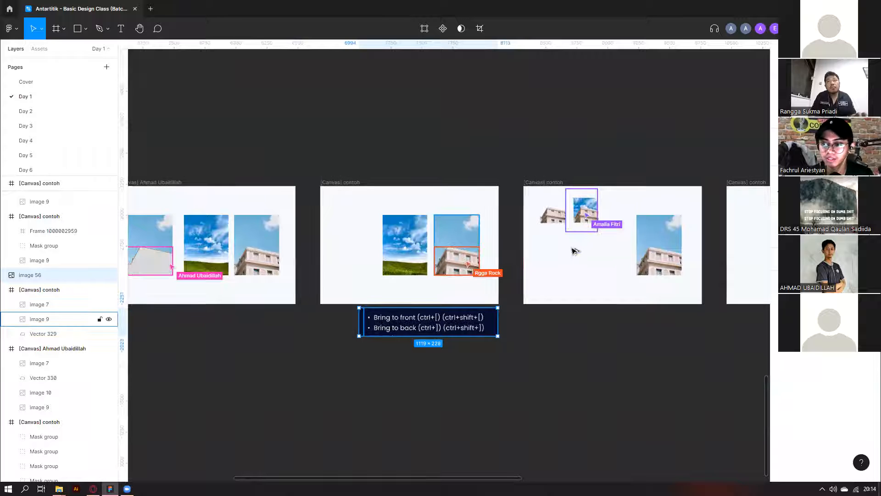
scroll(594, 315, up, 2)
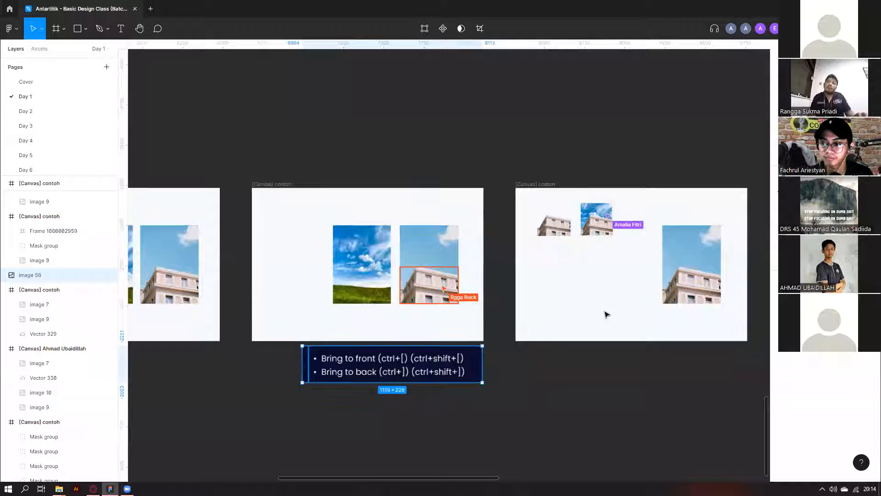
scroll(565, 266, right, 5)
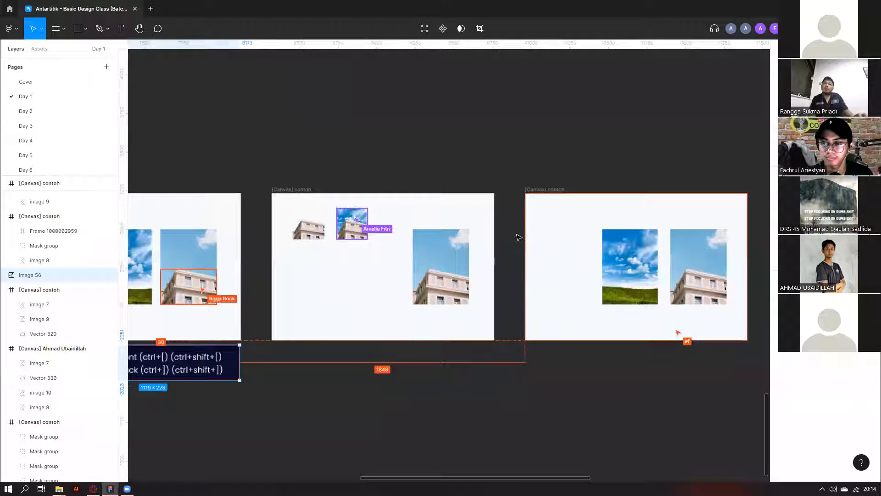
scroll(505, 223, down, 2)
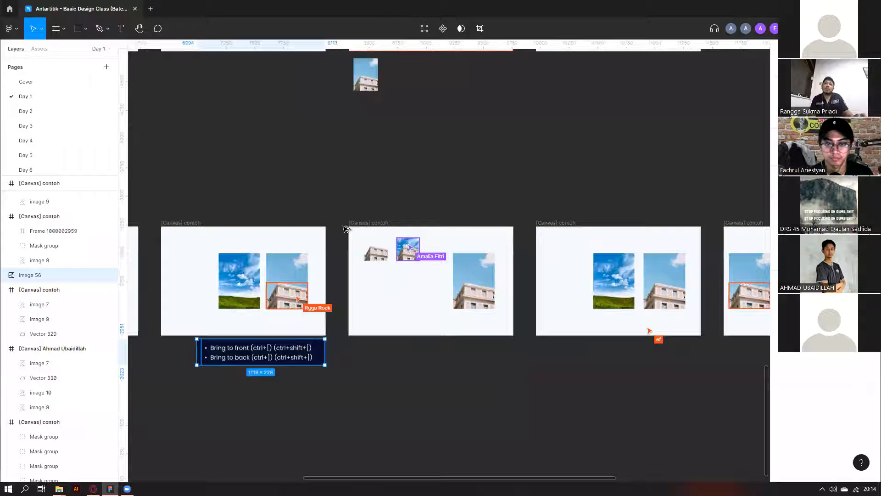
scroll(587, 230, down, 3)
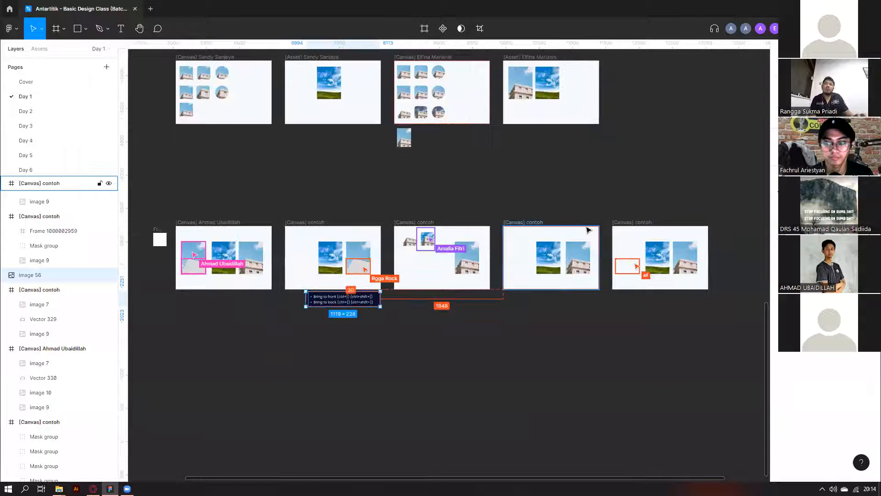
scroll(589, 230, down, 2)
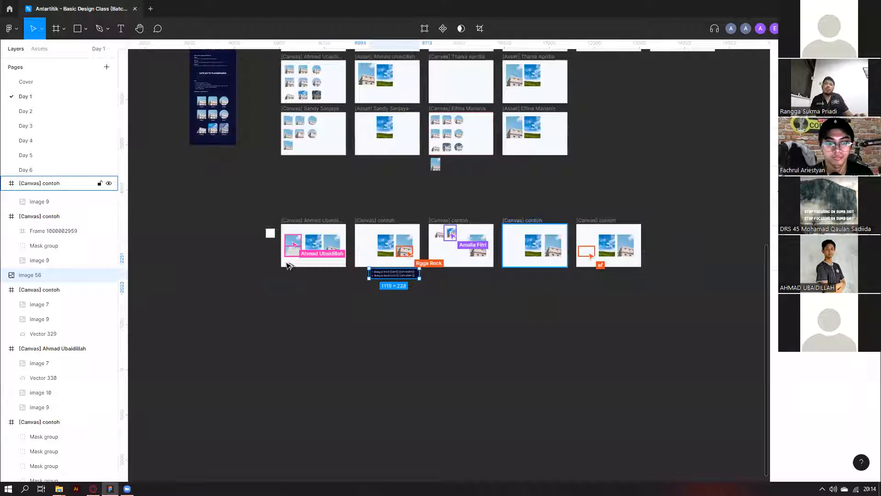
scroll(323, 285, up, 1)
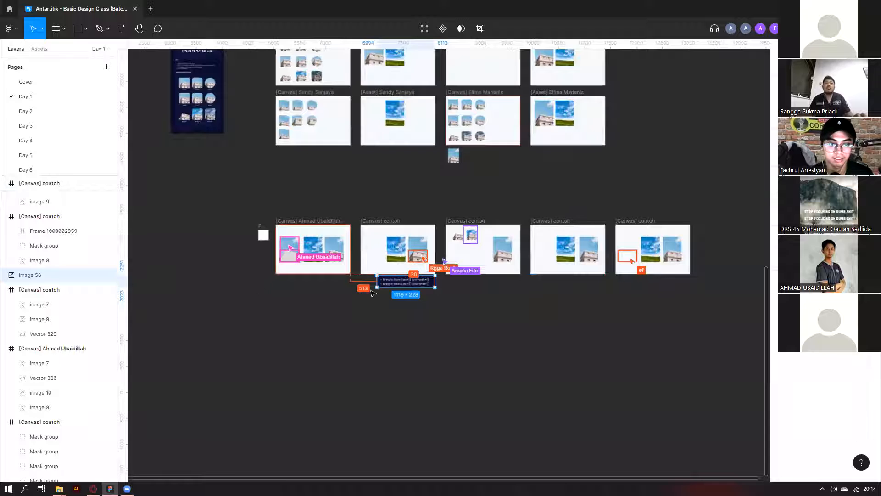
scroll(374, 294, up, 1)
scroll(346, 278, up, 3)
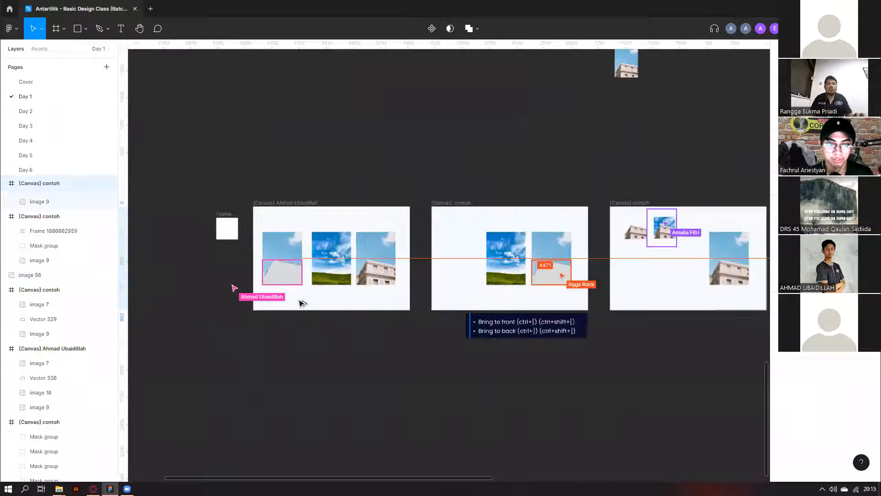
scroll(305, 311, up, 3)
scroll(486, 326, up, 2)
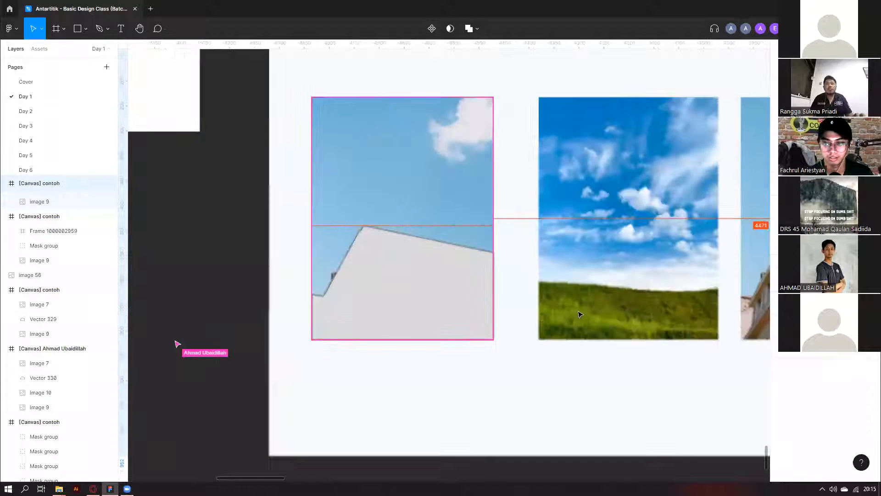
scroll(579, 314, up, 4)
scroll(651, 315, down, 6)
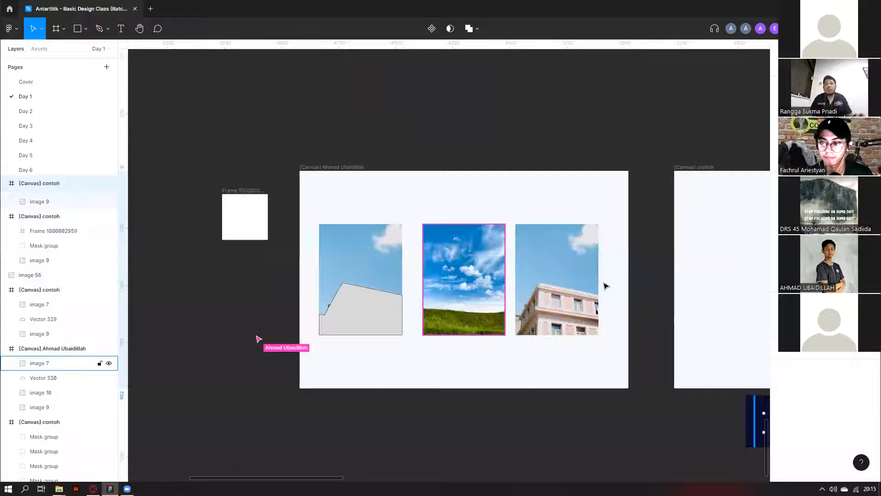
scroll(605, 286, right, 8)
scroll(578, 312, up, 3)
scroll(531, 398, right, 1)
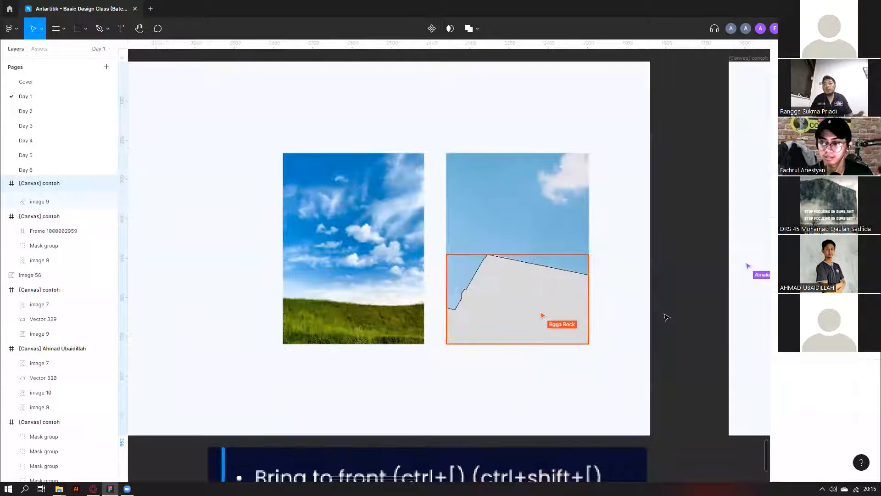
scroll(361, 366, down, 1)
scroll(368, 363, right, 5)
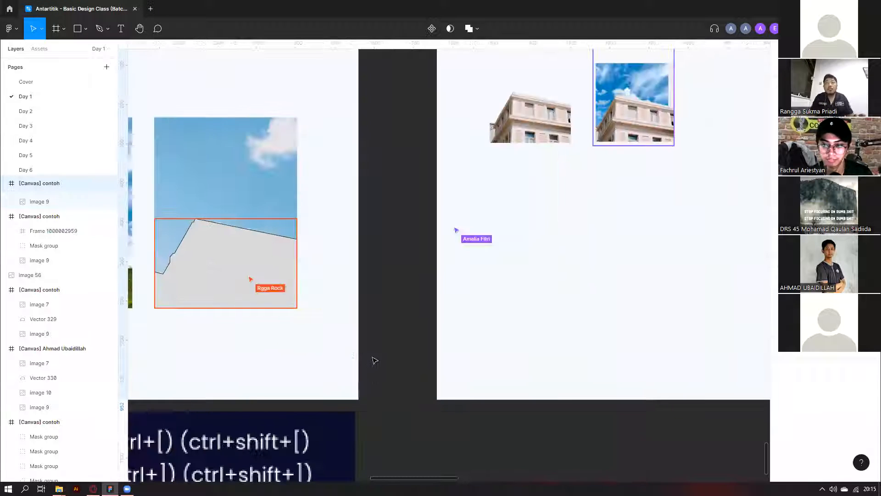
scroll(375, 345, down, 3)
scroll(489, 299, down, 2)
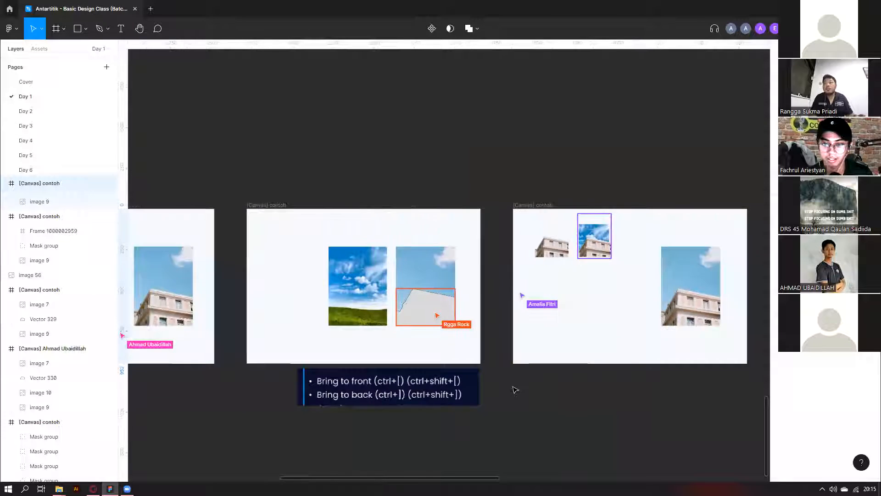
scroll(514, 388, right, 5)
scroll(515, 390, up, 3)
key(alt)
scroll(517, 389, down, 3)
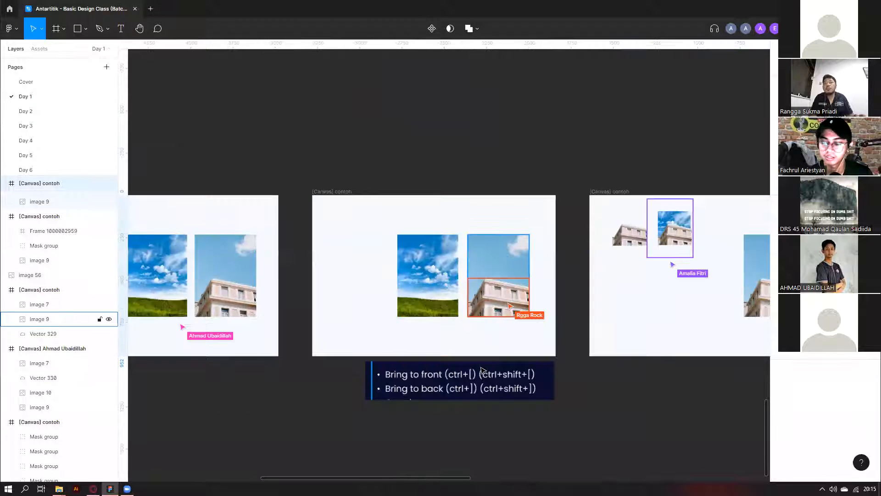
scroll(275, 344, up, 3)
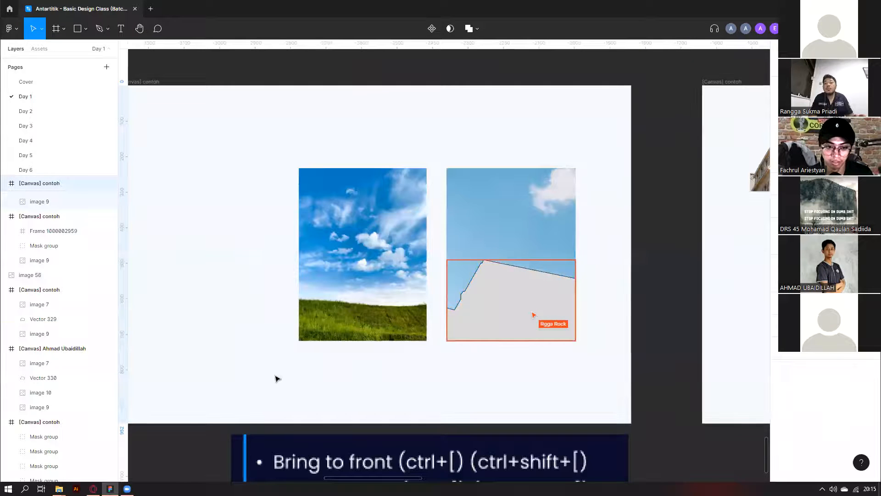
scroll(277, 374, down, 1)
scroll(274, 312, down, 3)
scroll(202, 336, left, 3)
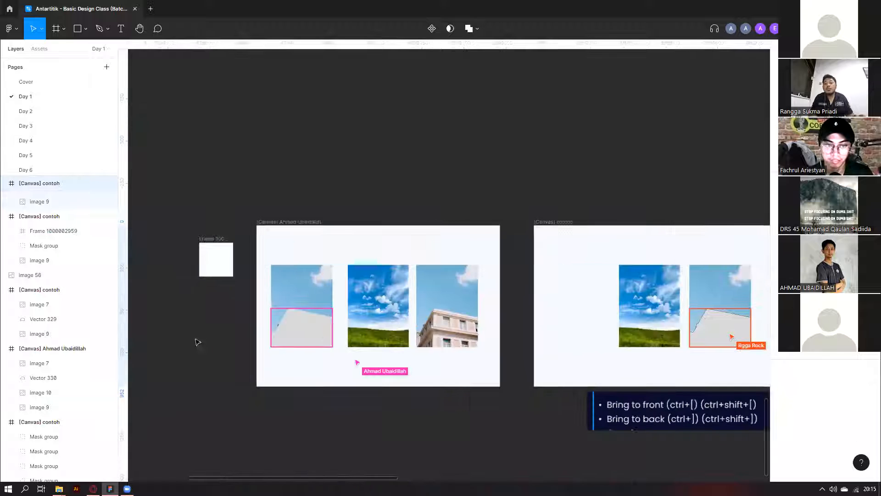
scroll(198, 342, up, 1)
scroll(295, 408, up, 5)
scroll(748, 142, down, 1)
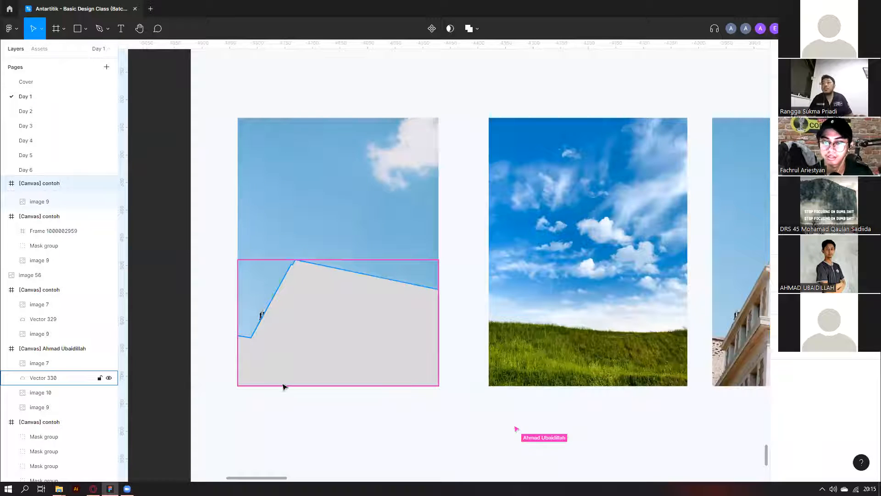
scroll(286, 386, down, 2)
scroll(285, 385, down, 4)
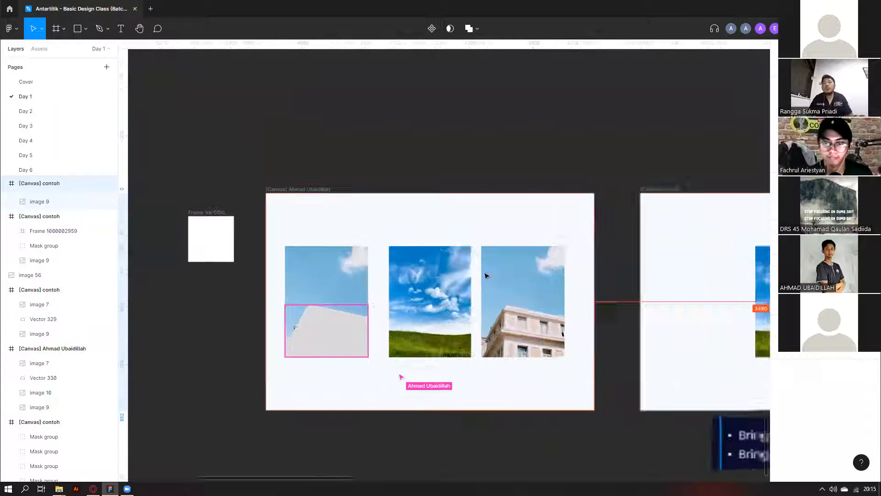
scroll(427, 248, right, 6)
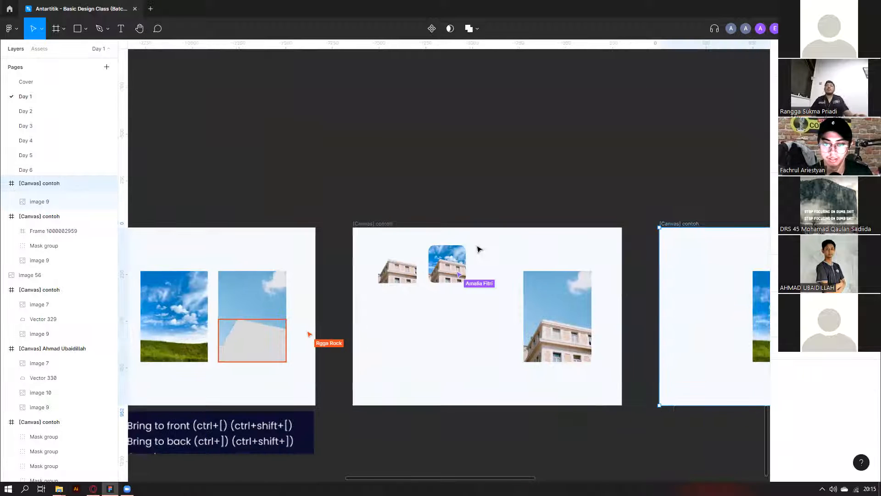
scroll(478, 248, up, 5)
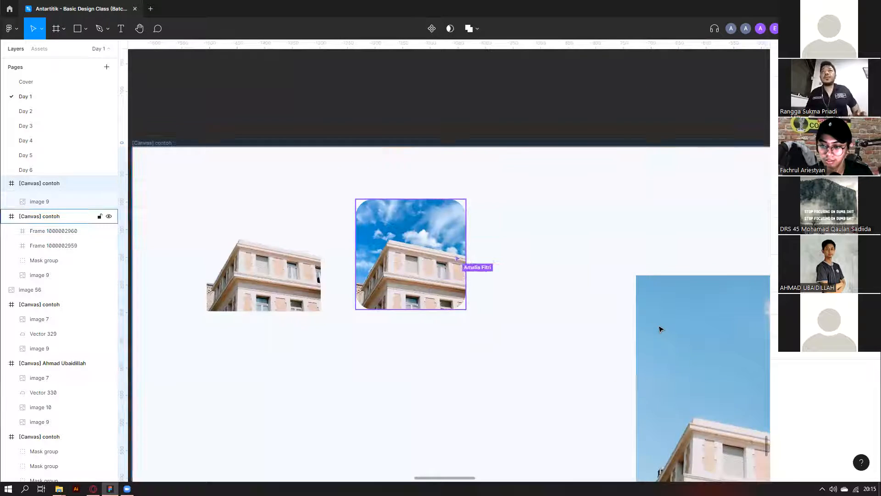
scroll(657, 328, down, 5)
scroll(657, 331, right, 6)
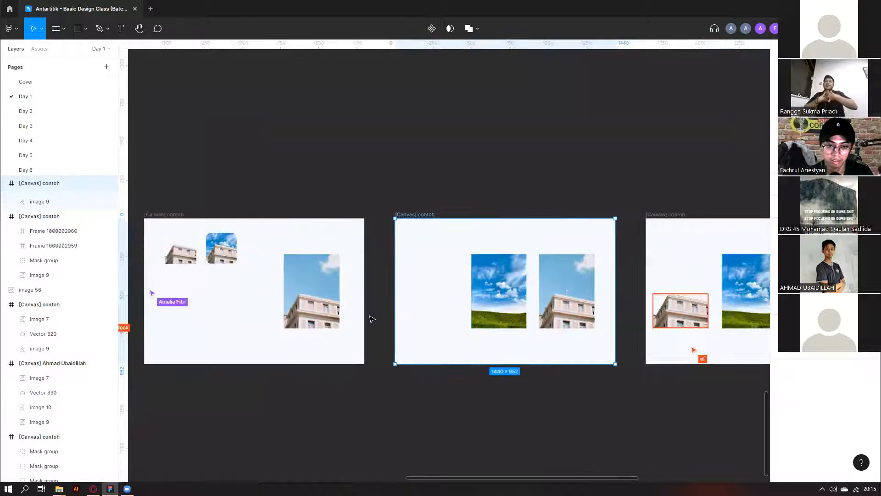
scroll(457, 376, down, 3)
scroll(458, 376, left, 5)
scroll(459, 359, up, 5)
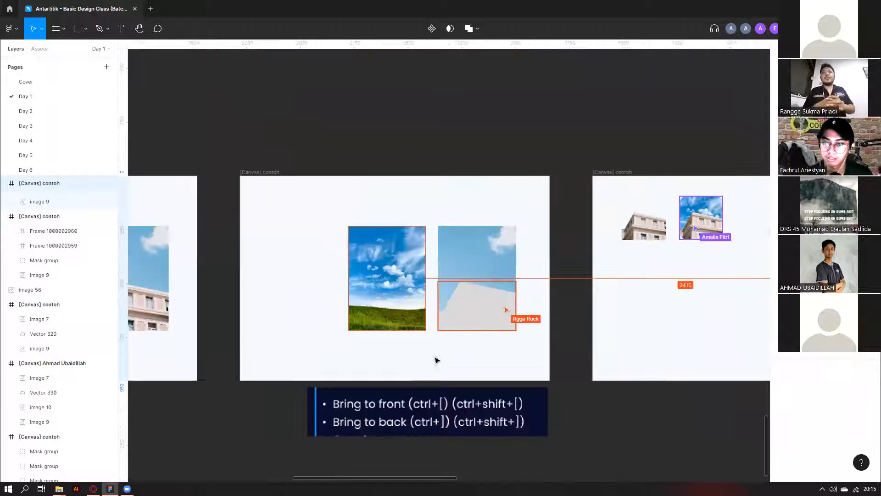
scroll(407, 301, up, 2)
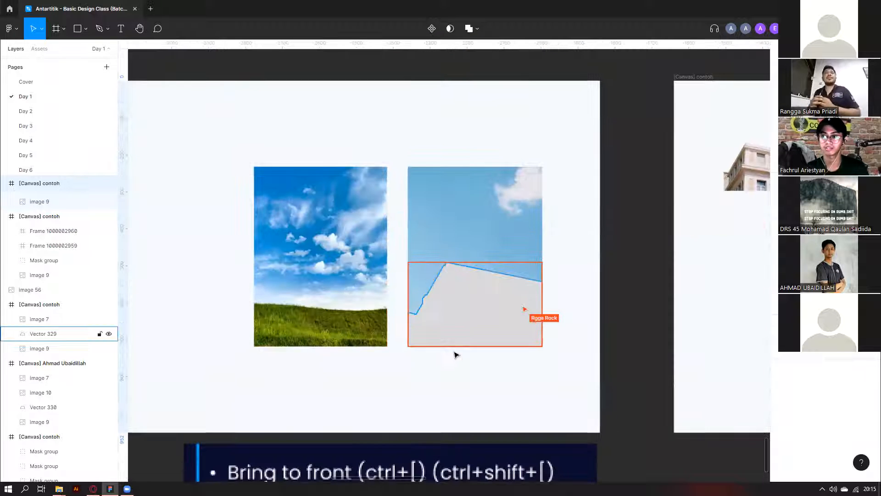
scroll(413, 362, down, 3)
click(413, 362)
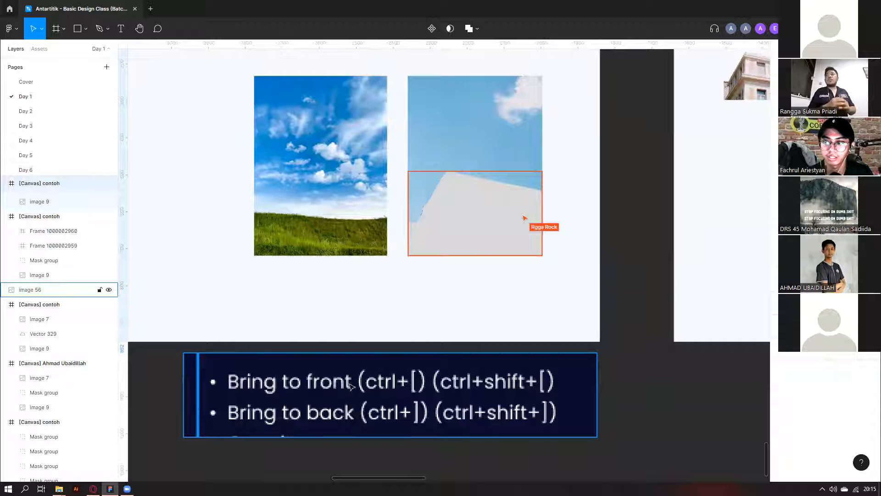
scroll(449, 275, down, 1)
scroll(478, 223, left, 1)
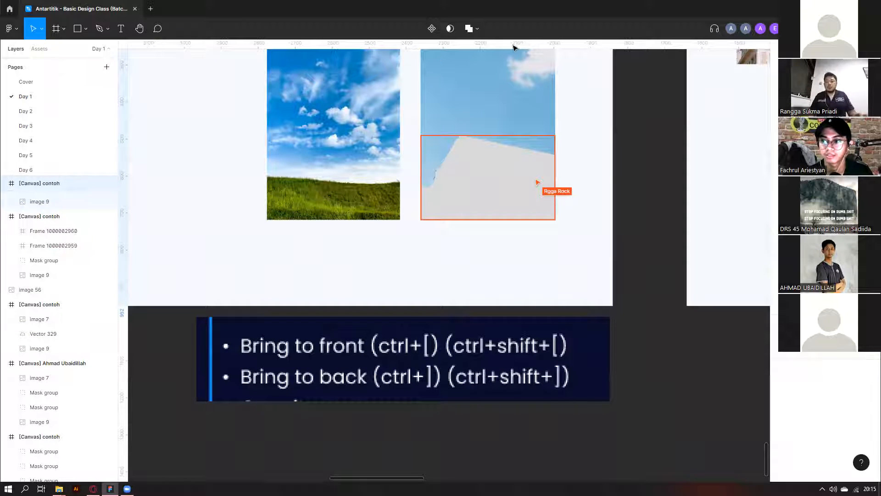
scroll(617, 178, up, 2)
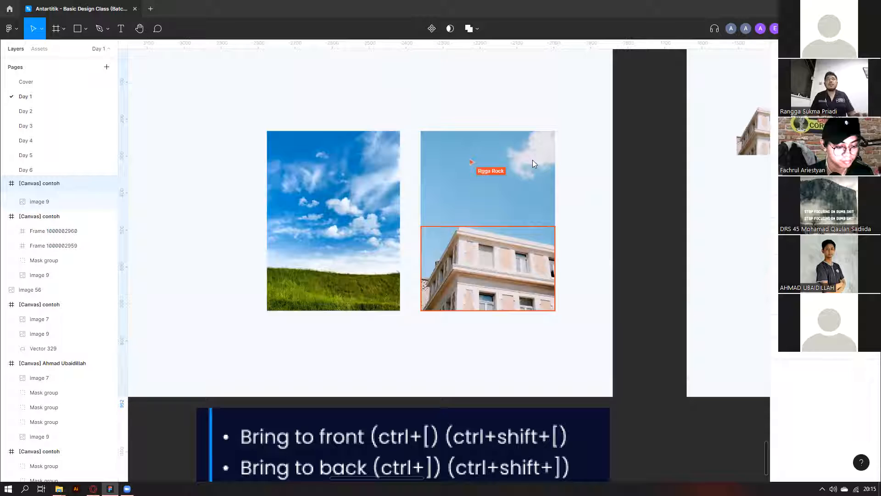
click(334, 168)
scroll(335, 168, down, 3)
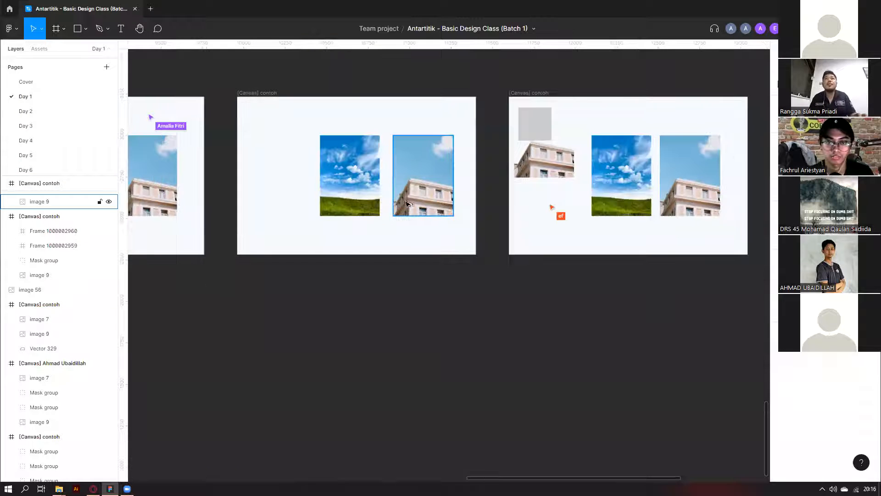
scroll(399, 232, down, 5)
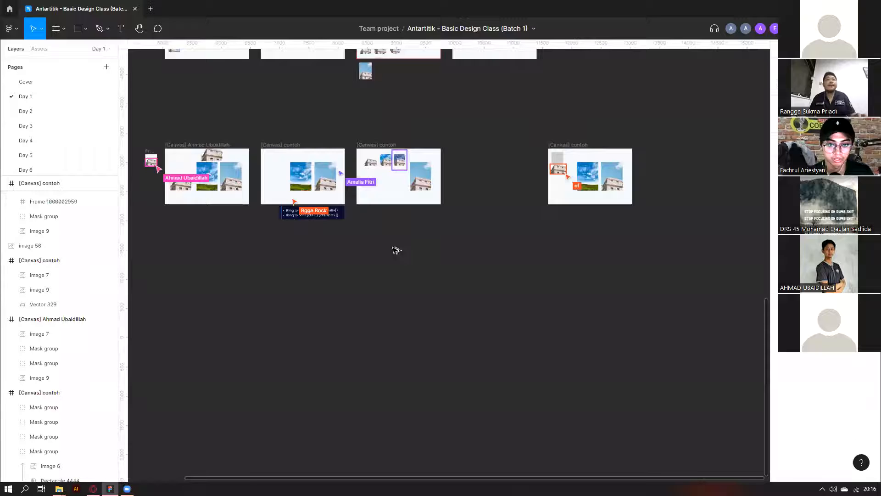
scroll(396, 251, up, 3)
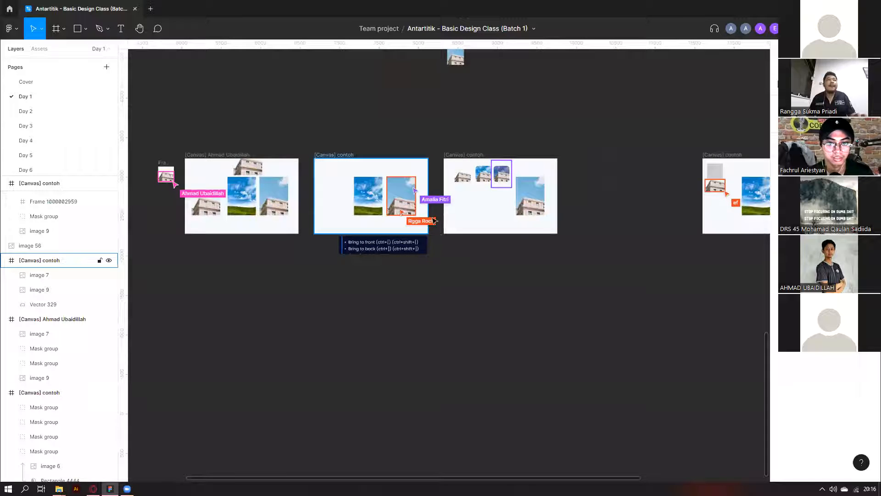
scroll(435, 220, up, 3)
scroll(459, 261, up, 2)
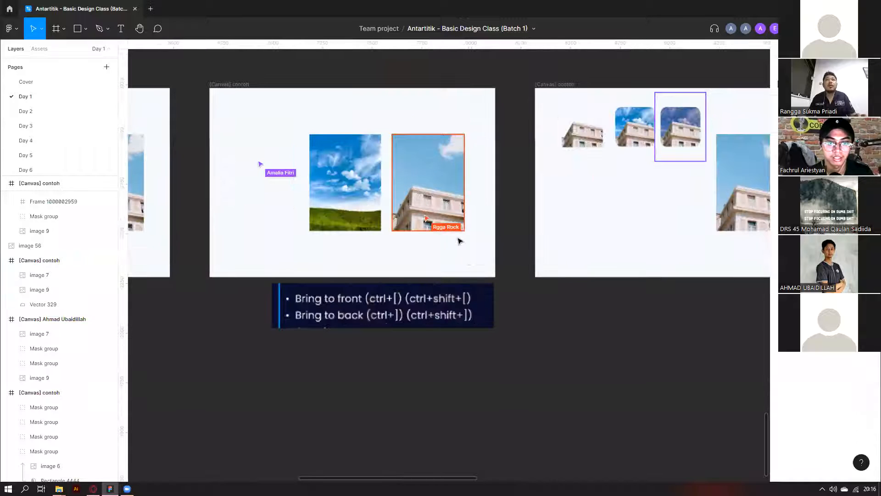
scroll(490, 253, up, 1)
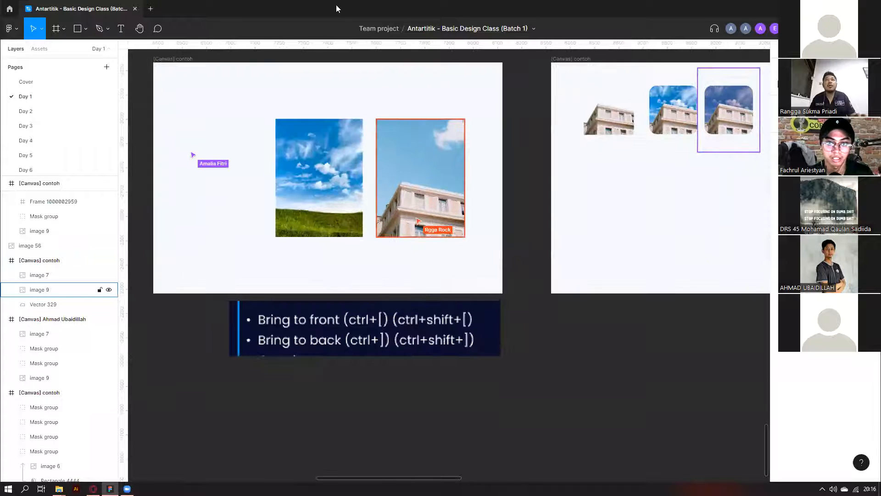
drag(472, 261, 425, 202)
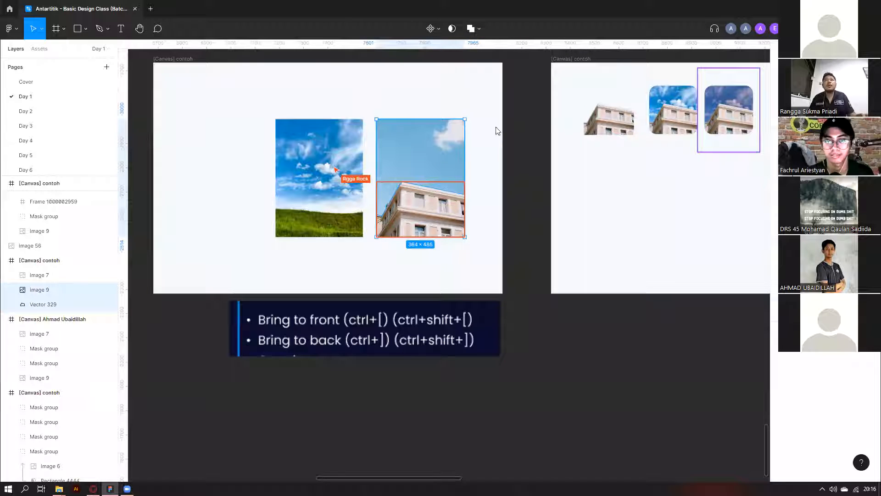
key(Print)
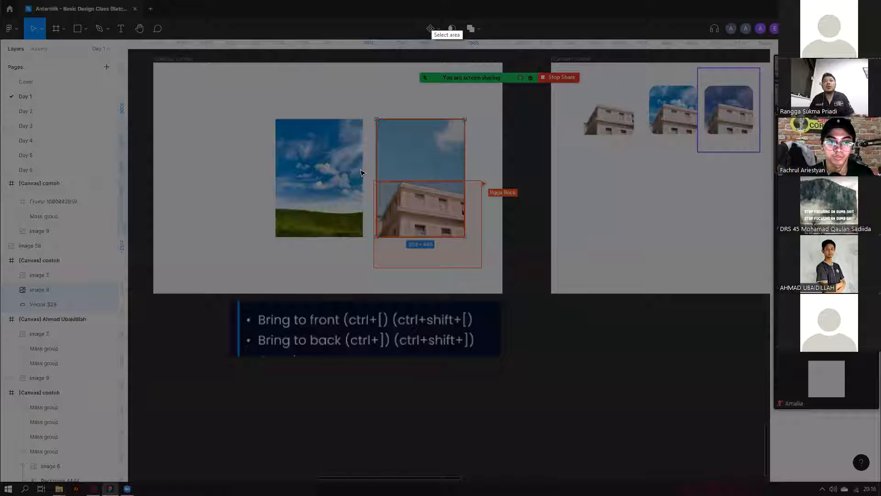
key(Escape)
scroll(362, 174, down, 1)
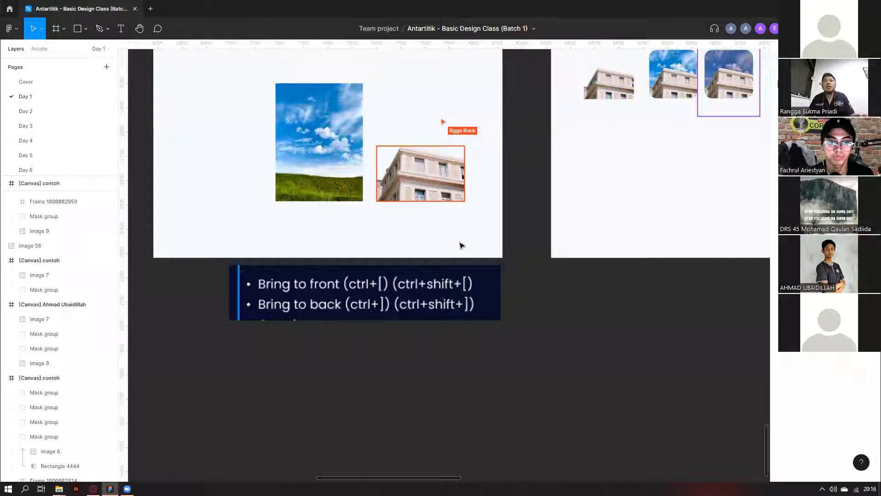
scroll(415, 237, up, 1)
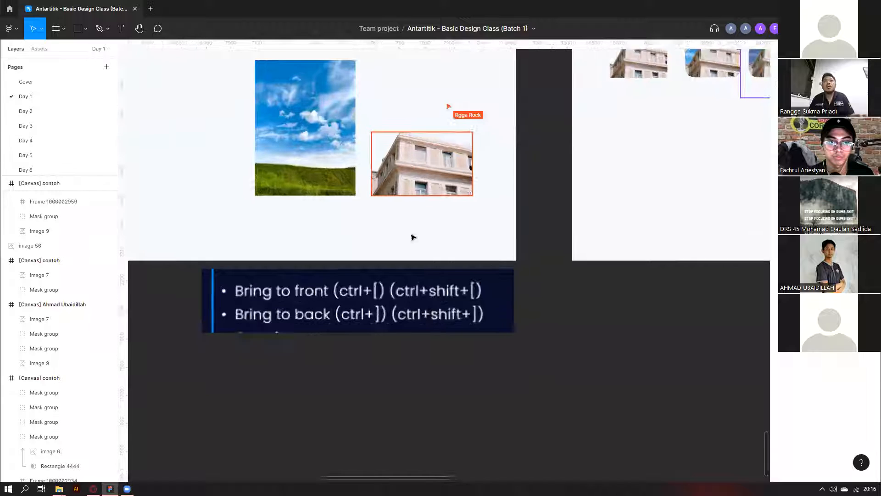
scroll(412, 237, down, 2)
scroll(19, 195, left, 3)
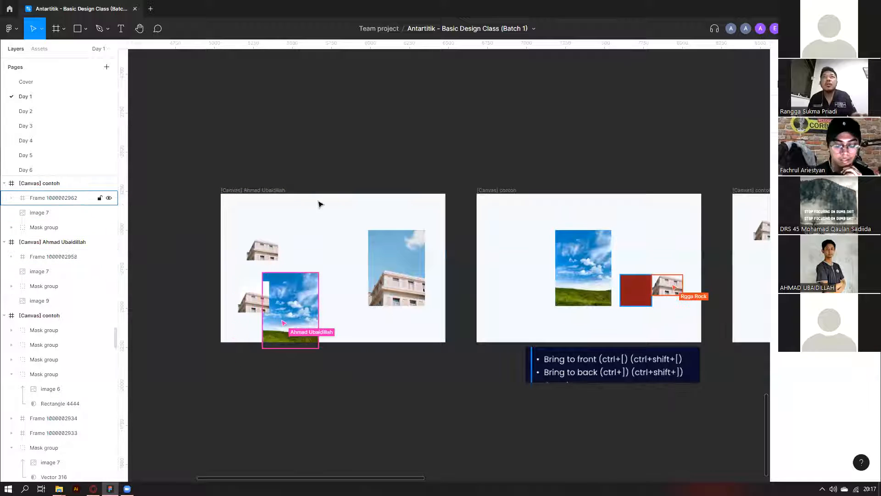
click(54, 198)
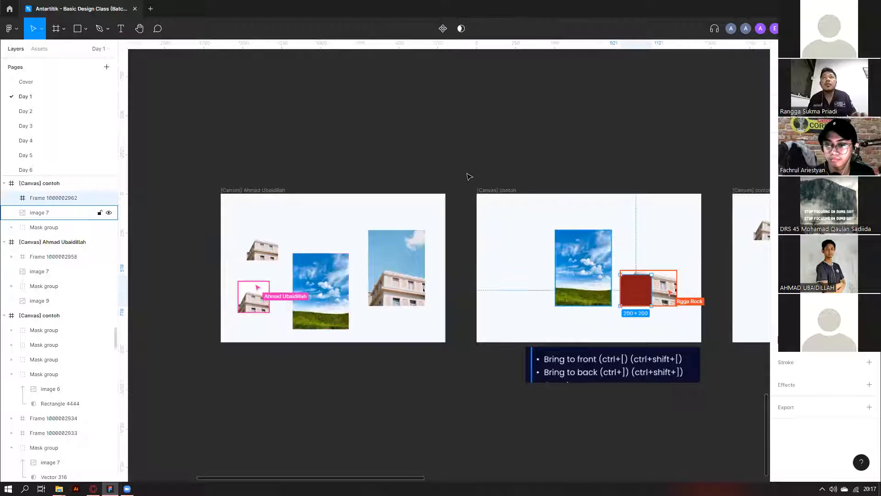
scroll(263, 99, down, 1)
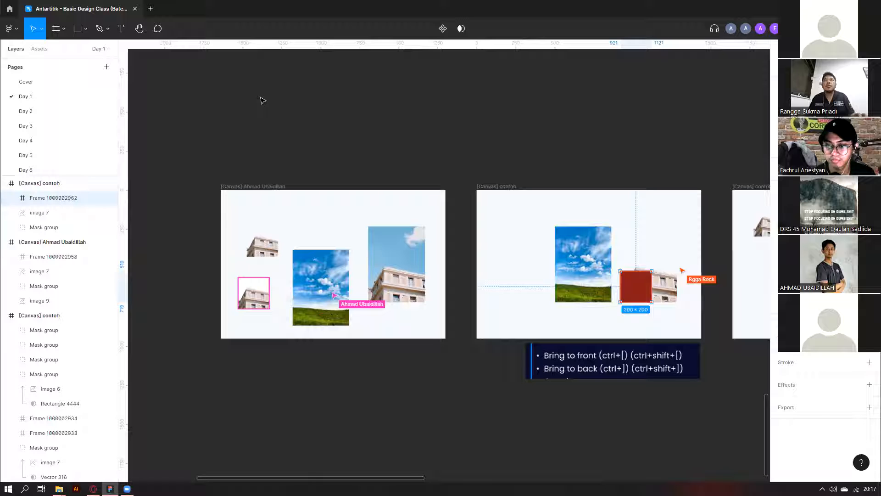
click(263, 100)
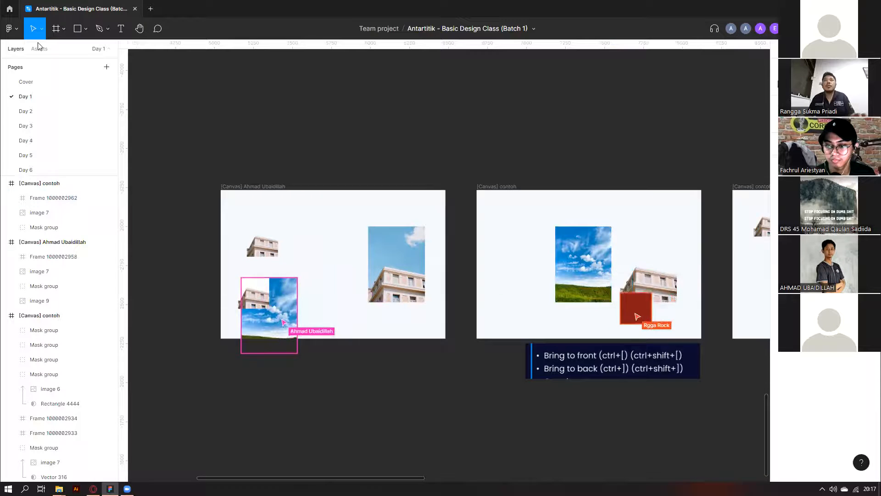
scroll(262, 101, right, 4)
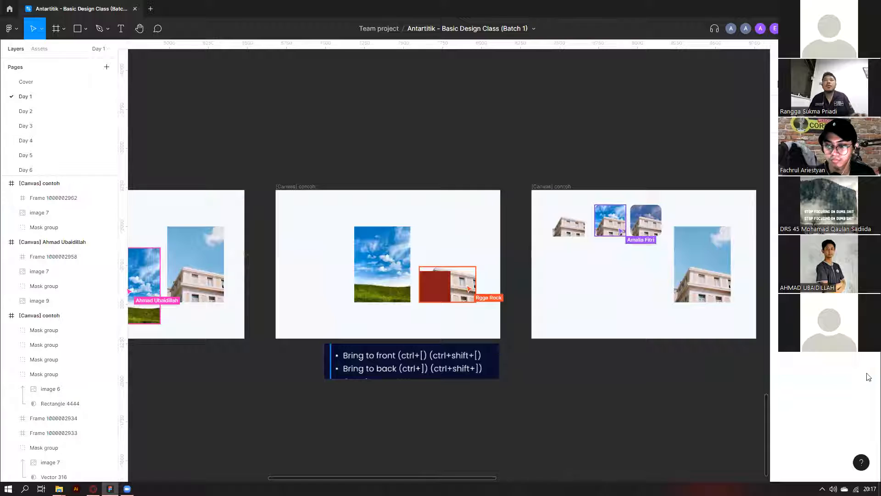
scroll(371, 289, up, 5)
scroll(372, 289, down, 2)
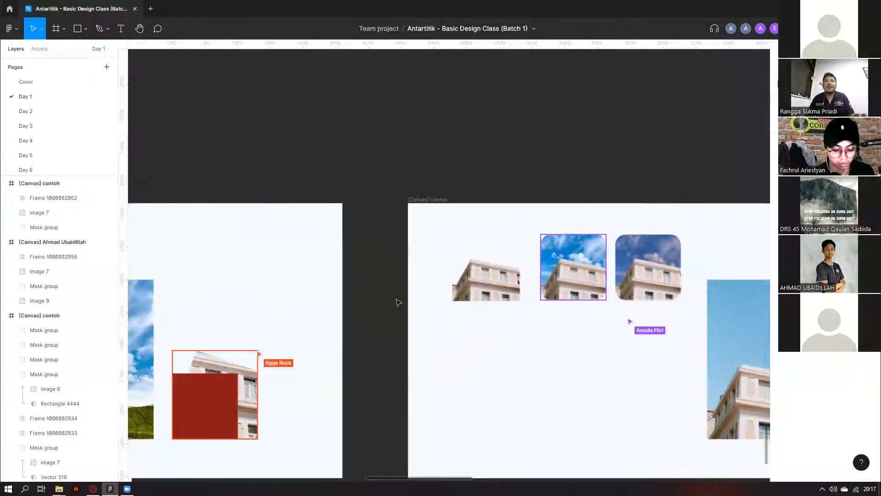
key(ctrl+z)
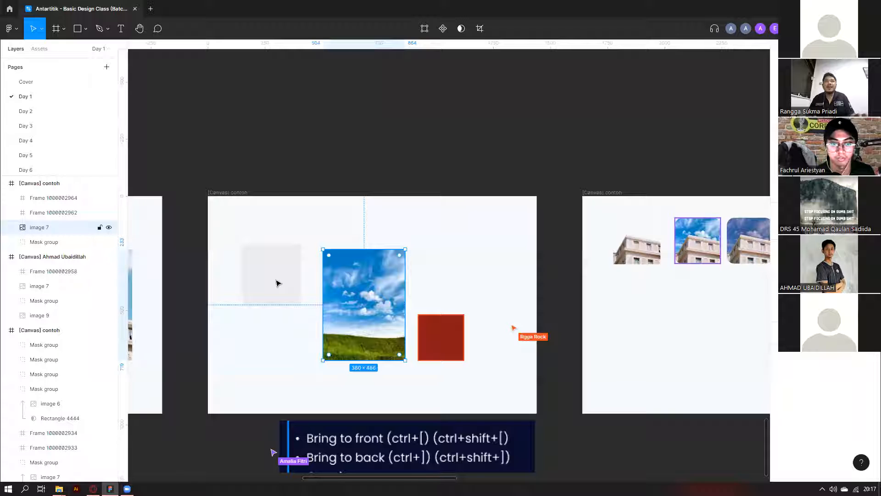
Paste the sky image into the empty grey frame and move the red square up and right.
click(276, 283)
key(ctrl+v)
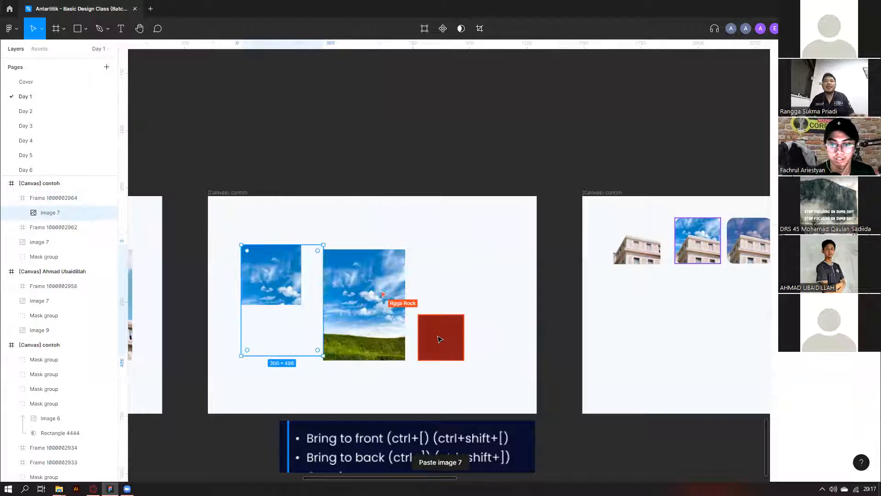
drag(452, 344, 470, 289)
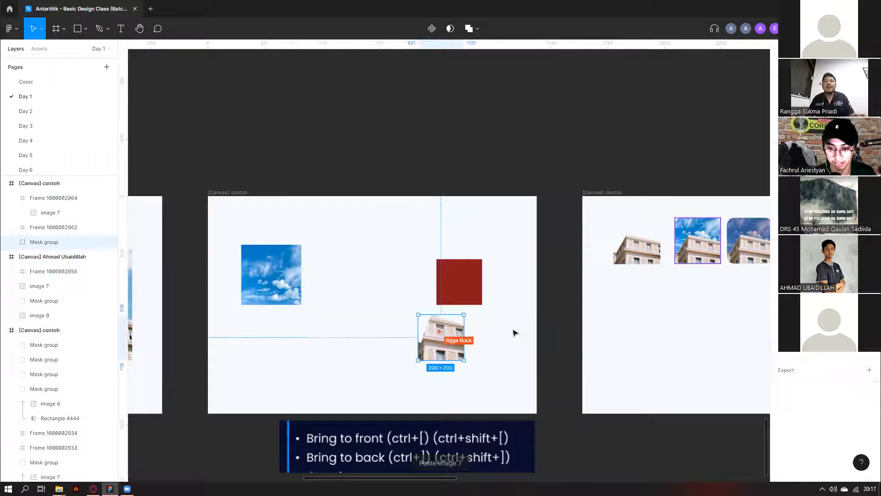
Narrow the building image slightly and open it for image adjustments.
scroll(514, 331, up, 3)
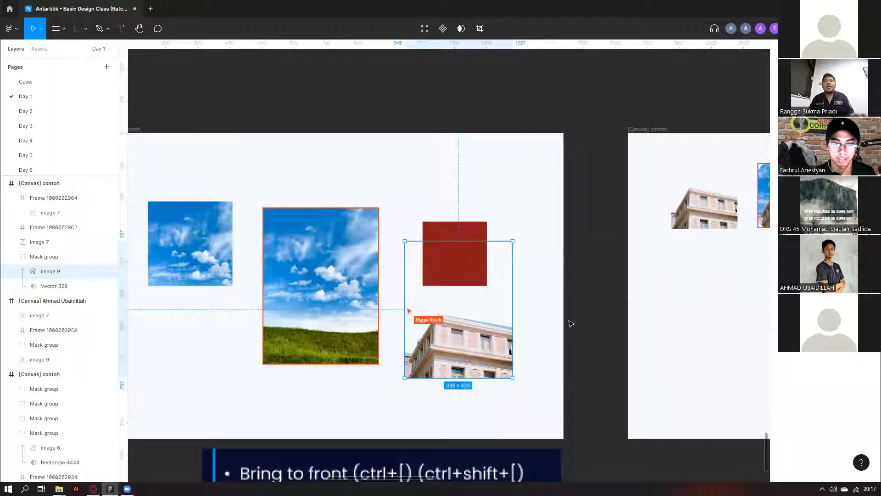
drag(513, 281, 510, 278)
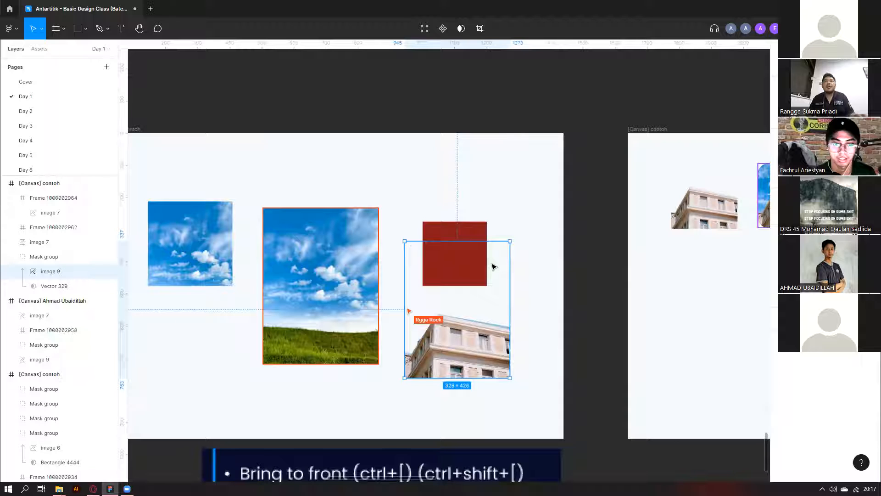
scroll(494, 267, up, 2)
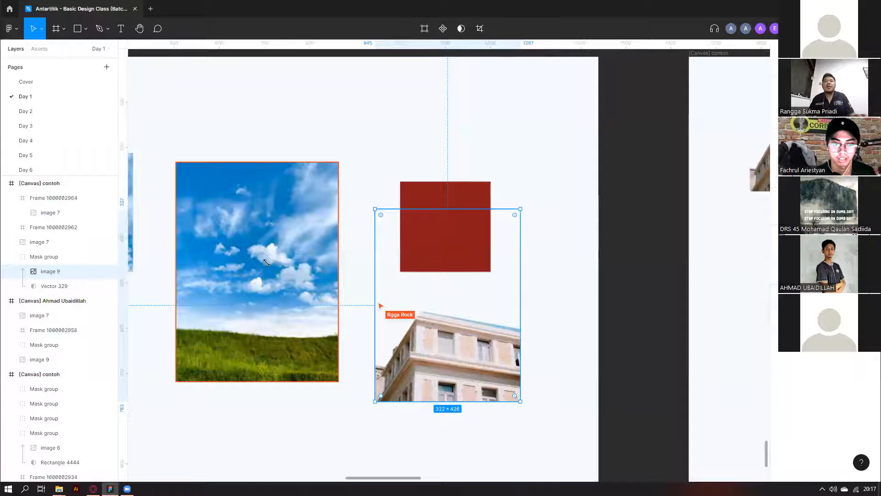
scroll(478, 322, up, 1)
double_click(381, 338)
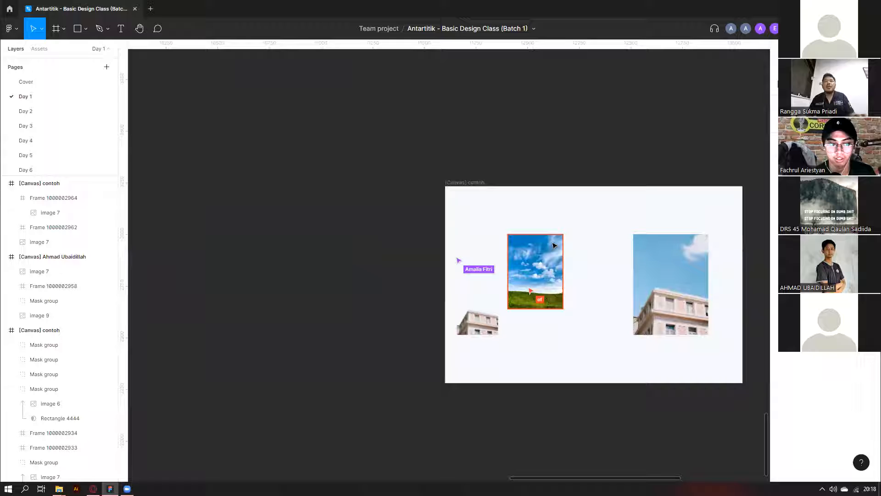
Zoom in and place the masked building image beside the contoh canvas.
scroll(587, 267, up, 3)
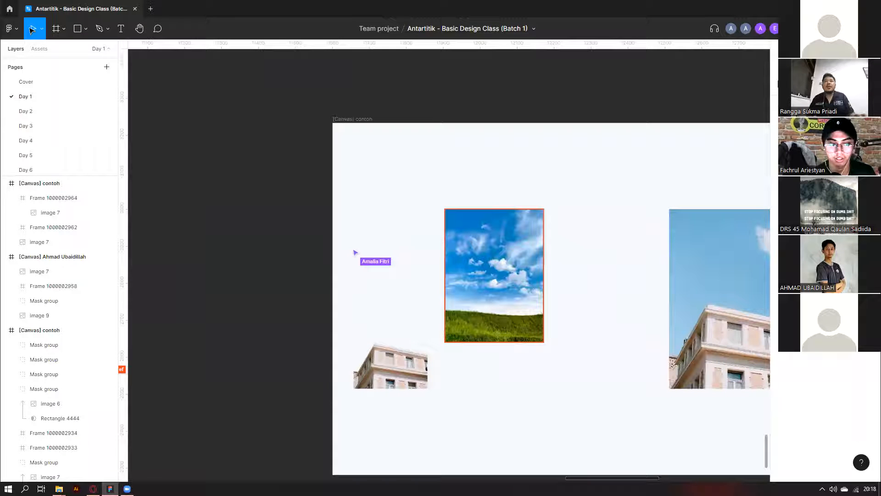
key(ctrl+z)
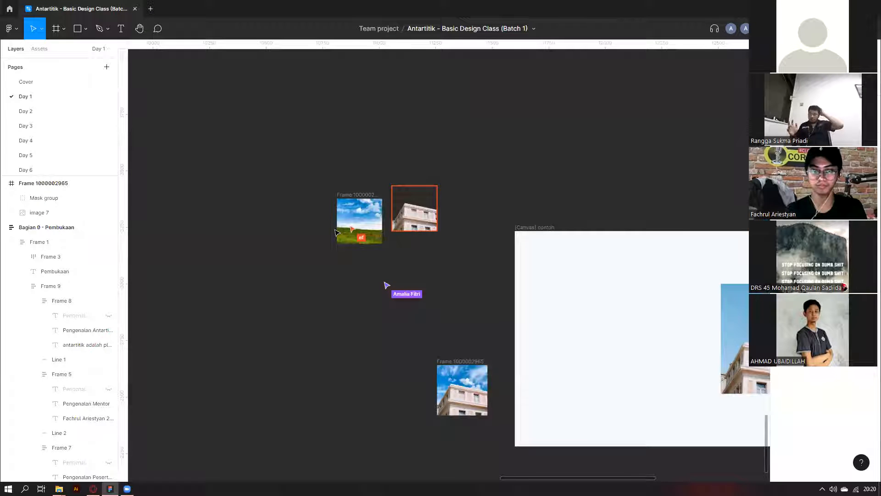
Inspect the sky image and Mask group layers, undoing an accidental frame move.
scroll(368, 233, up, 3)
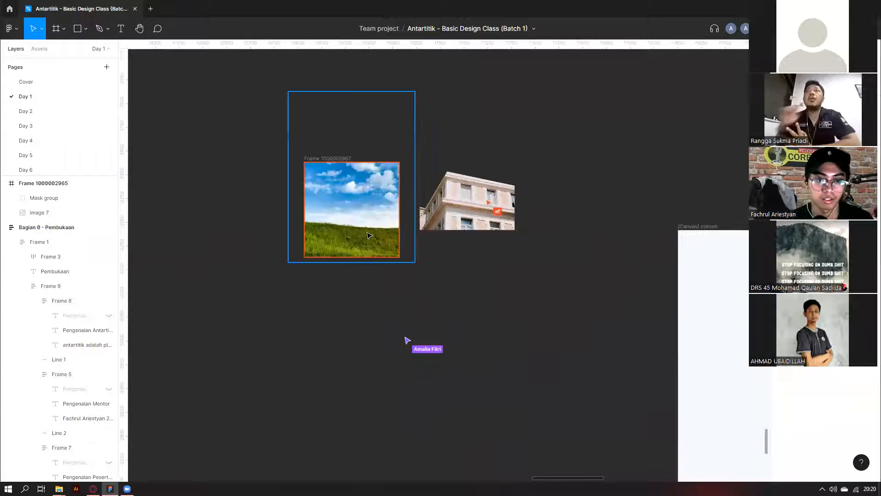
click(368, 233)
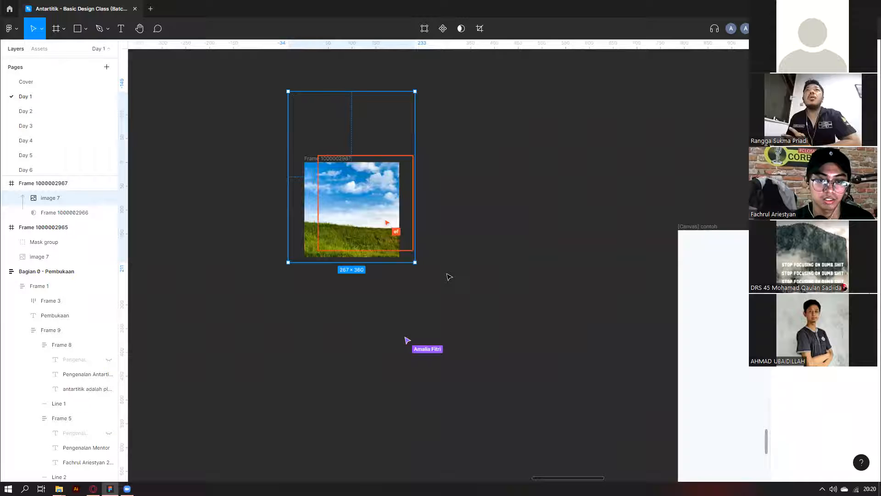
click(446, 344)
scroll(445, 344, up, 1)
scroll(42, 202, up, 1)
click(49, 213)
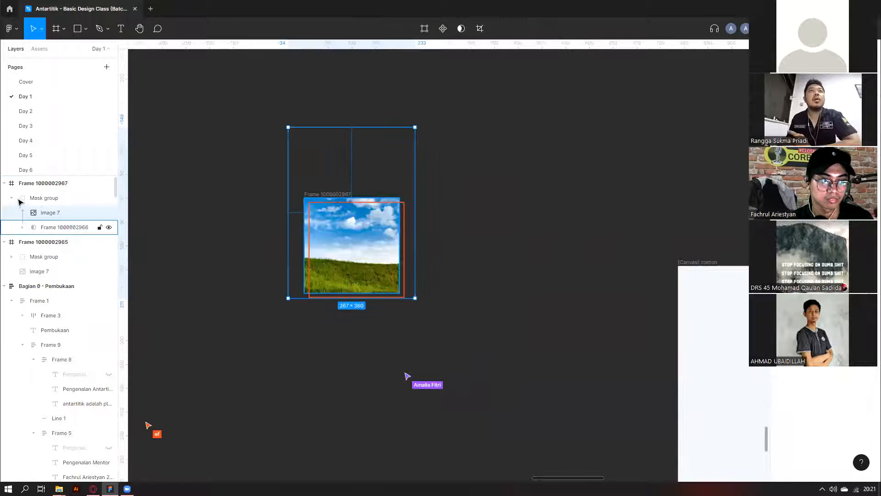
click(43, 198)
click(12, 198)
click(344, 173)
drag(331, 196, 346, 175)
key(ctrl+z)
click(11, 198)
click(36, 232)
click(22, 227)
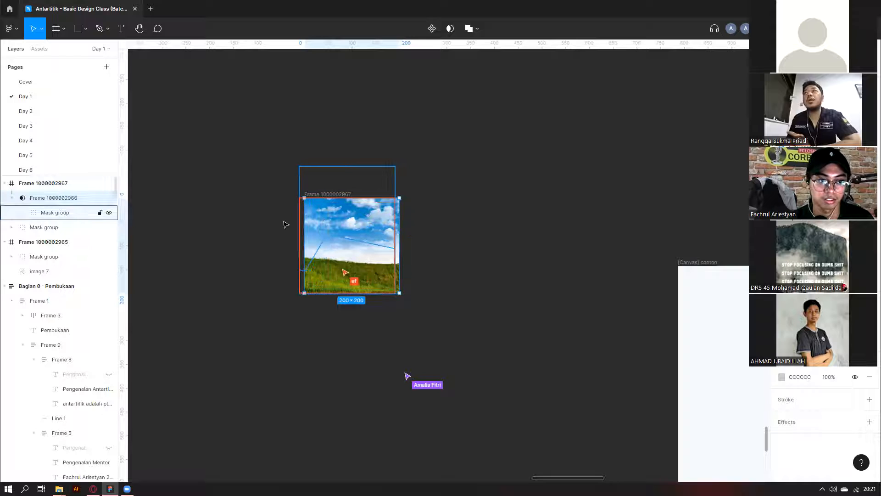
click(43, 211)
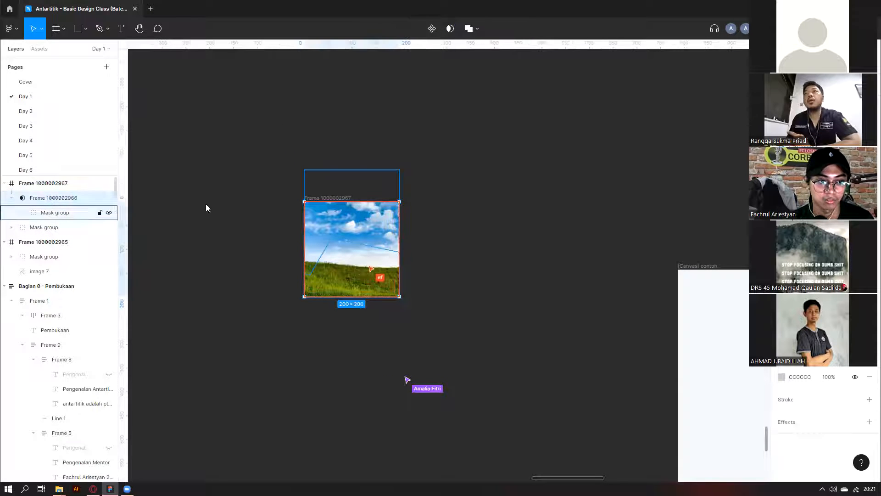
click(30, 231)
click(246, 186)
click(43, 183)
click(37, 198)
right_click(35, 198)
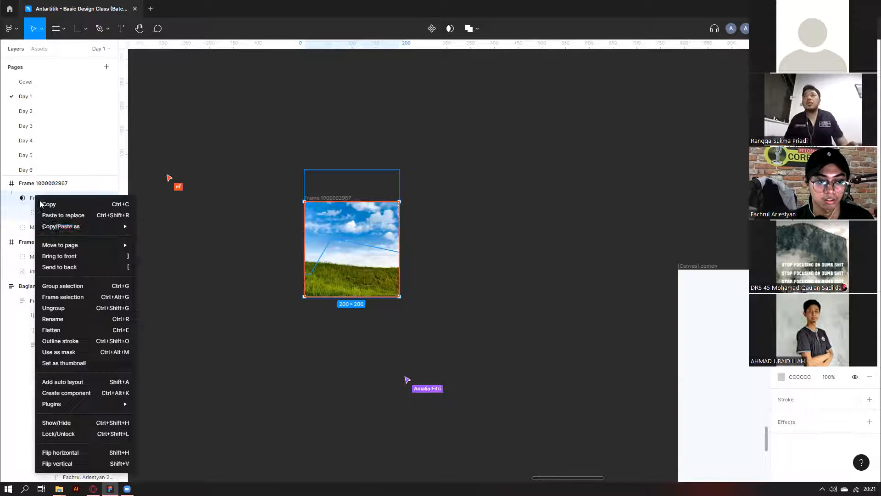
click(62, 308)
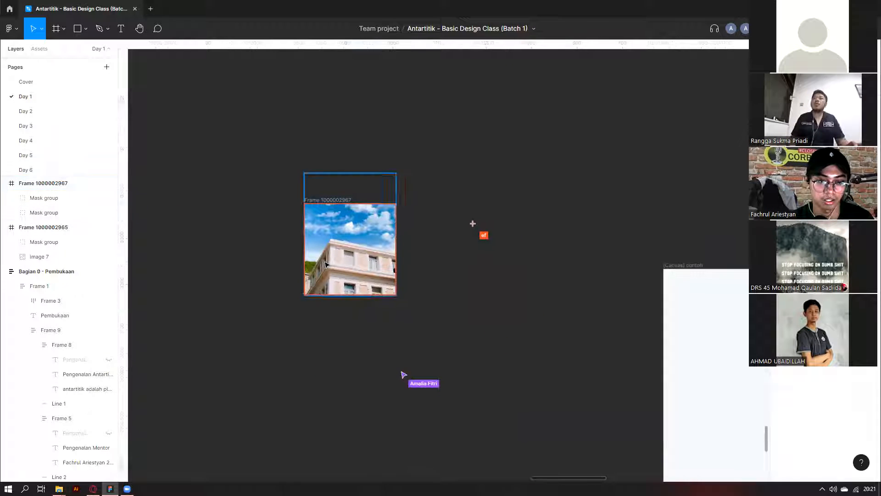
click(225, 221)
scroll(238, 213, down, 1)
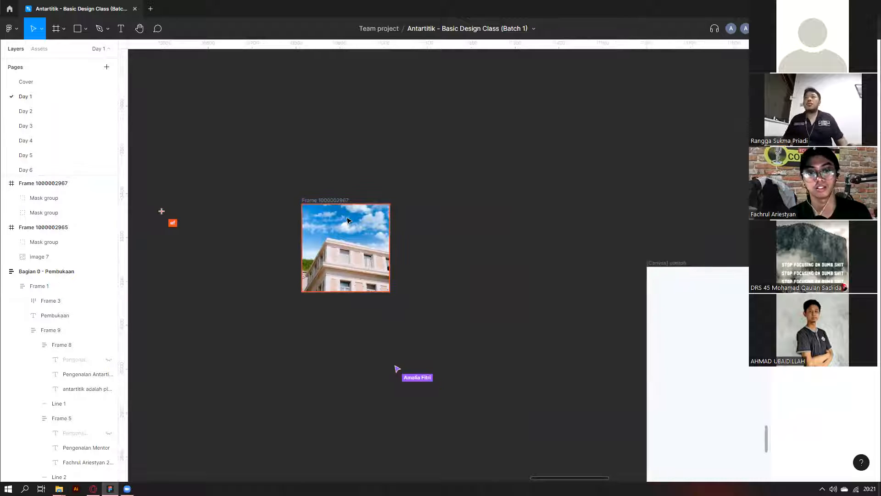
ctrl+click(344, 219)
scroll(344, 219, down, 2)
scroll(328, 284, down, 2)
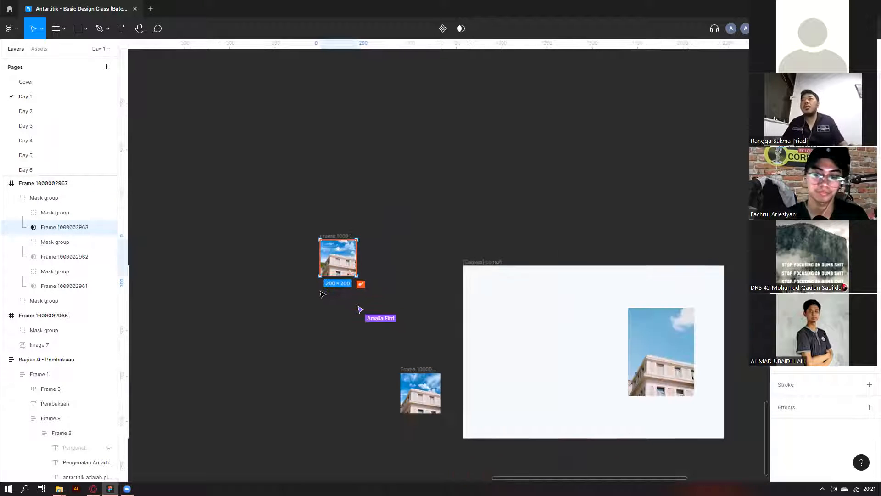
key(Escape)
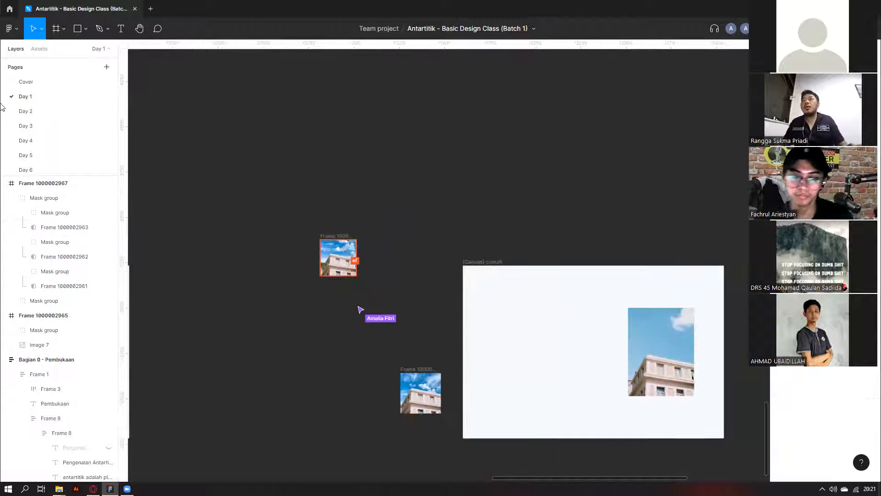
Switch to the Day 2 page and zoom out to see its sections.
click(24, 111)
scroll(408, 133, down, 5)
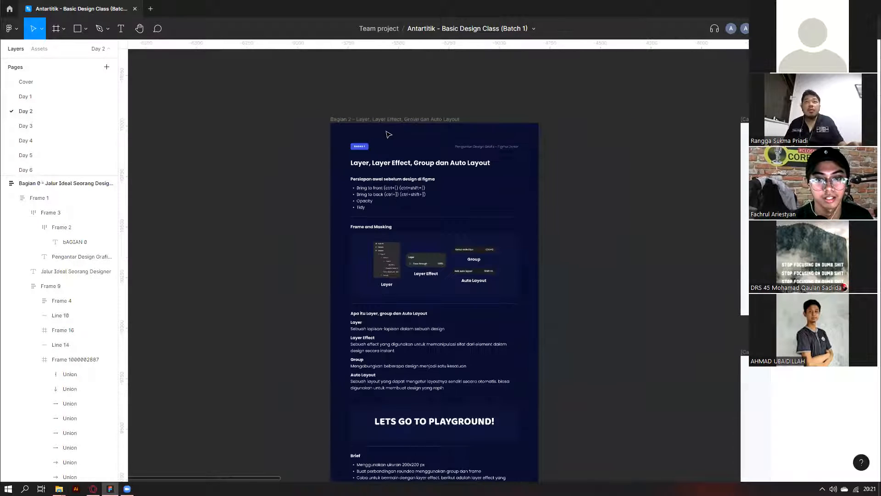
scroll(439, 204, down, 3)
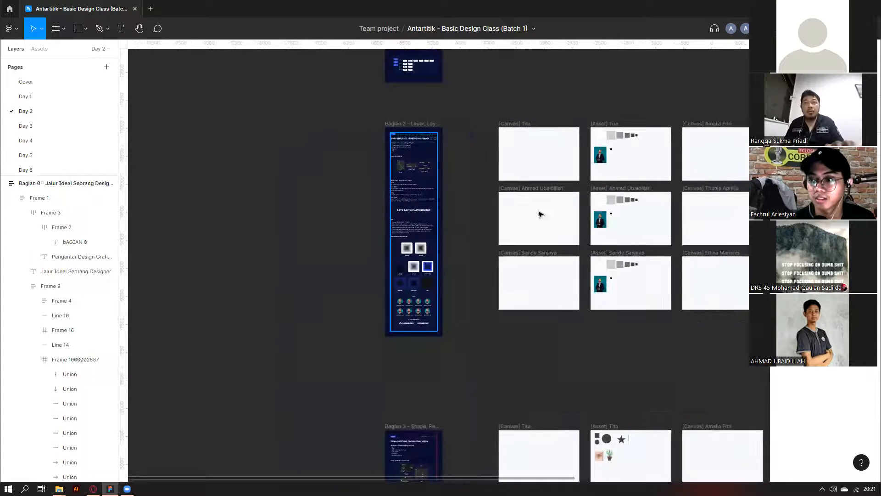
scroll(586, 234, up, 4)
scroll(417, 224, down, 3)
scroll(417, 224, right, 5)
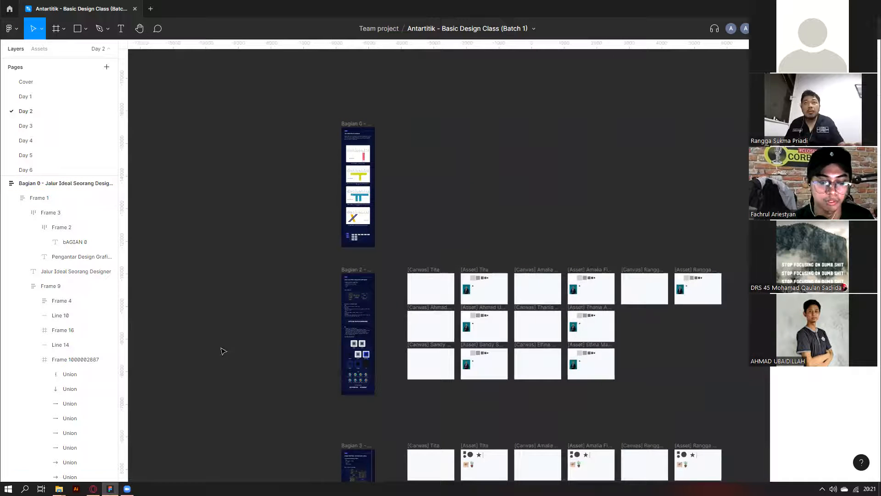
Select the Bagian 0 'Jalur Ideal Seorang Designer' frame and zoom in on it.
click(370, 247)
scroll(356, 230, up, 2)
scroll(339, 156, up, 1)
scroll(355, 229, up, 4)
scroll(358, 205, up, 5)
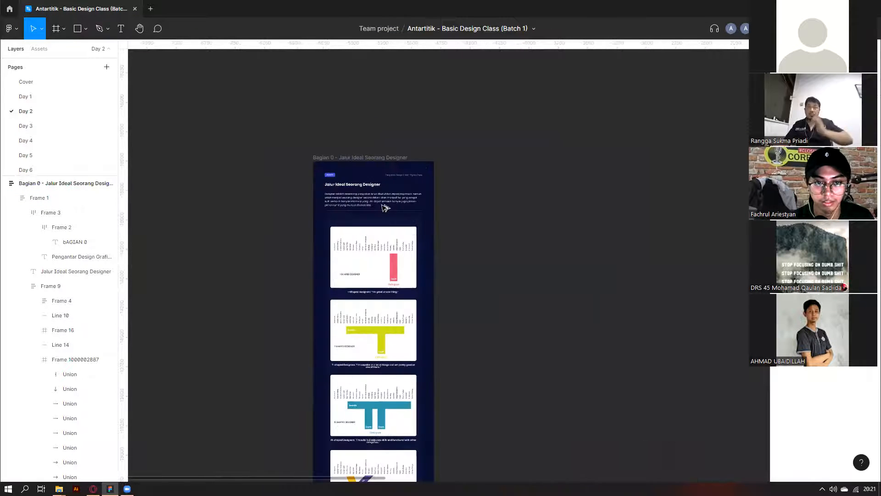
scroll(369, 207, up, 2)
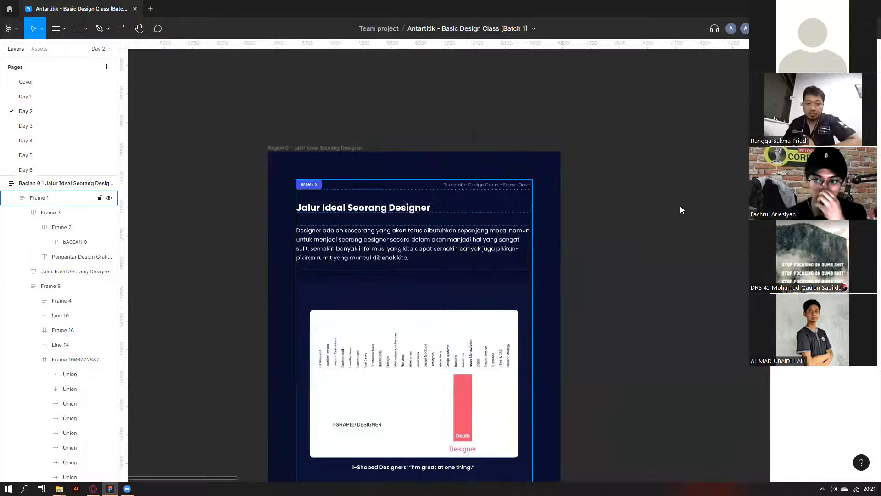
scroll(711, 212, down, 1)
Hide the UI with Ctrl+\, zoom on the Bagian 0 slide, and start editing its title.
key(ctrl+backslash)
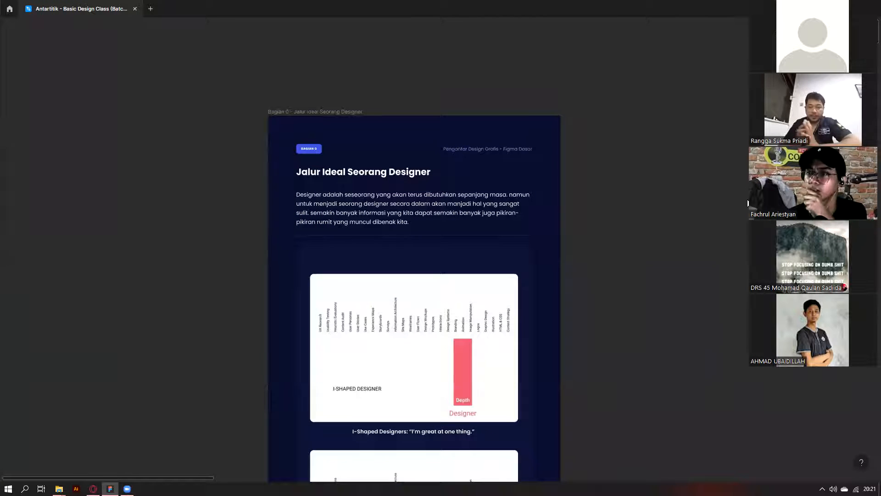
scroll(748, 203, down, 1)
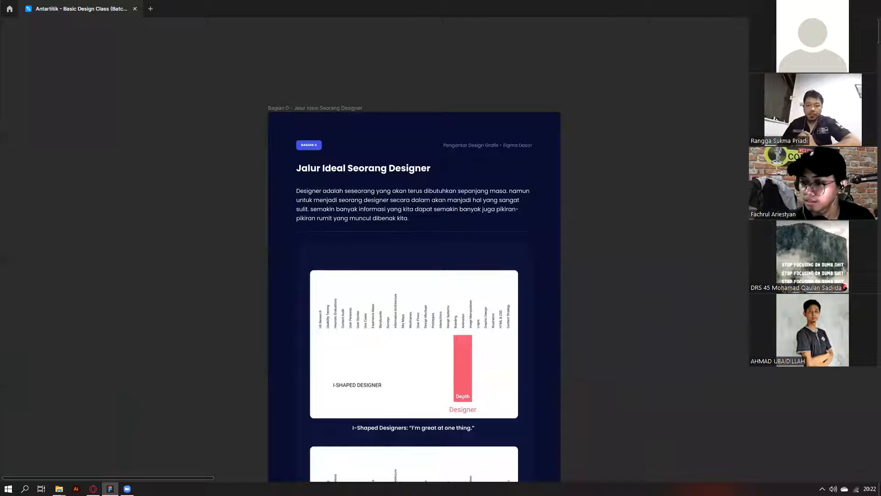
ctrl+scroll(341, 94, up, 3)
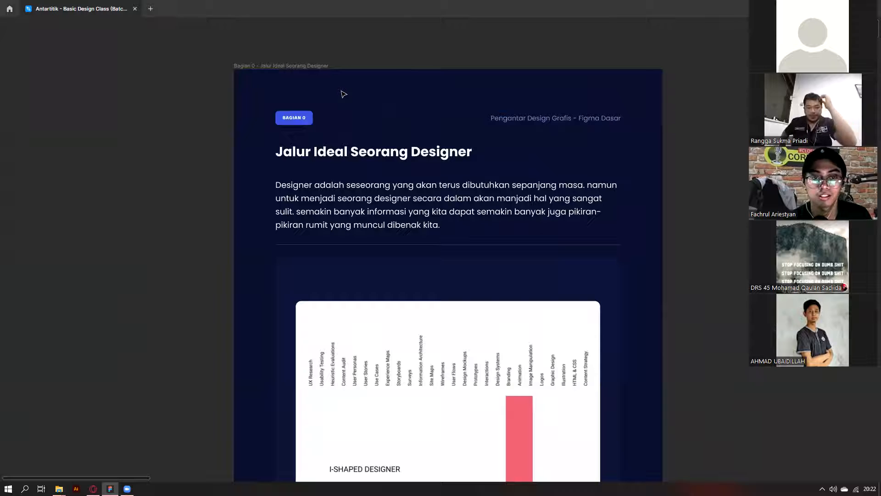
scroll(343, 94, down, 1)
scroll(418, 219, down, 2)
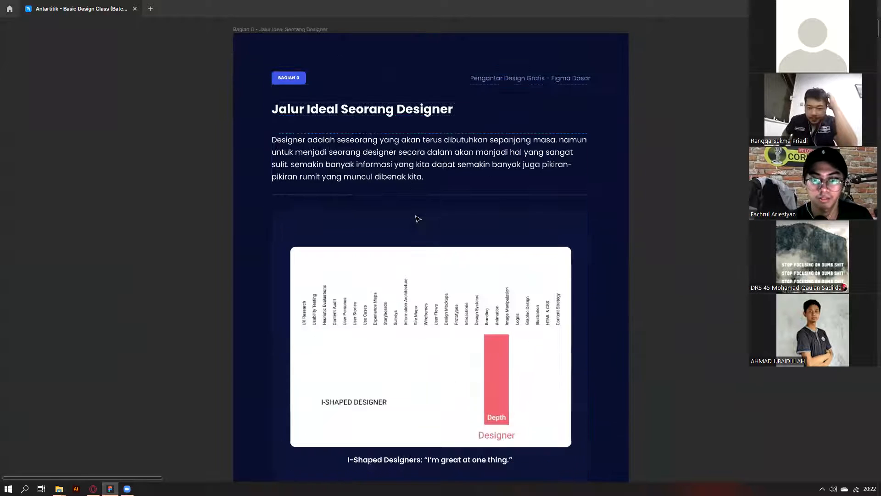
double_click(290, 110)
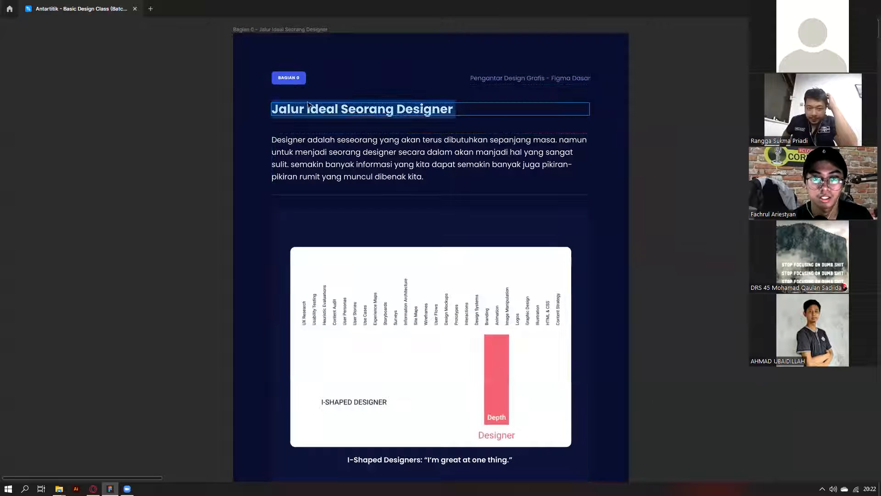
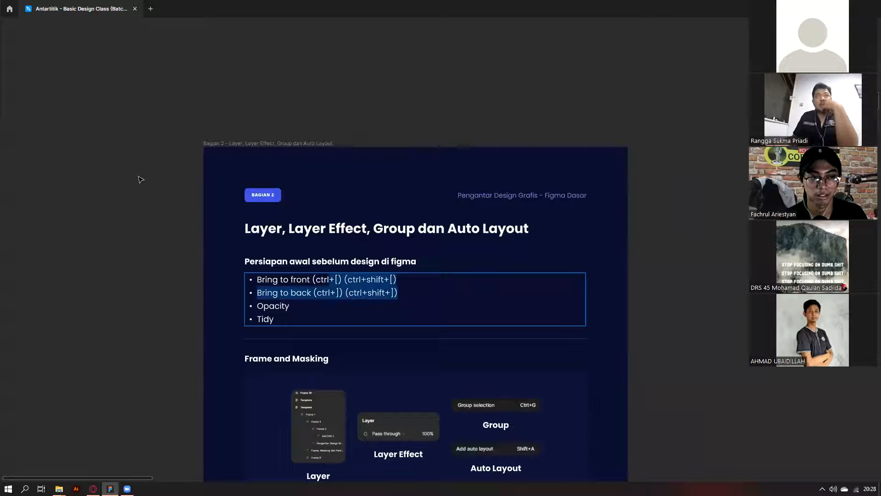
Highlight the first two bullet lines and the word Opacity in the Bagian 2 shortcut list.
click(416, 297)
click(409, 296)
drag(409, 296, 260, 279)
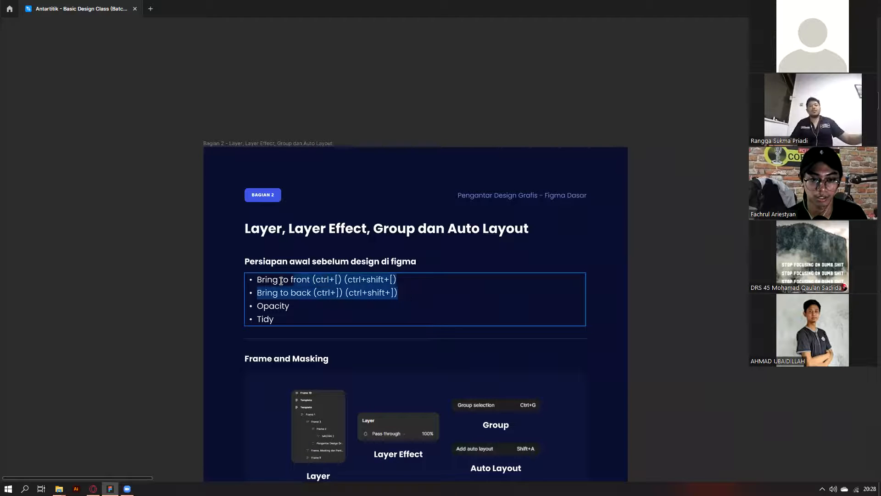
drag(294, 306, 252, 310)
key(Escape)
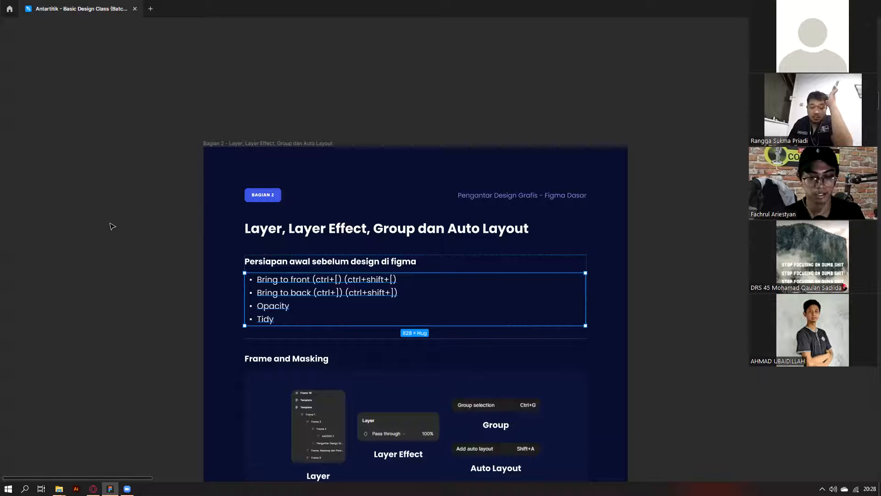
Exit text editing and use the canvas context menu to show the editor UI again.
scroll(171, 216, down, 2)
scroll(290, 215, down, 3)
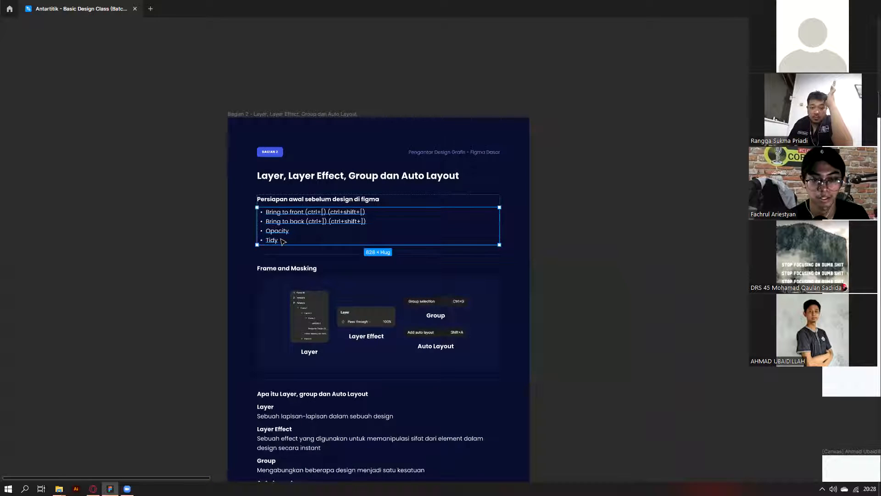
scroll(271, 220, up, 3)
right_click(125, 257)
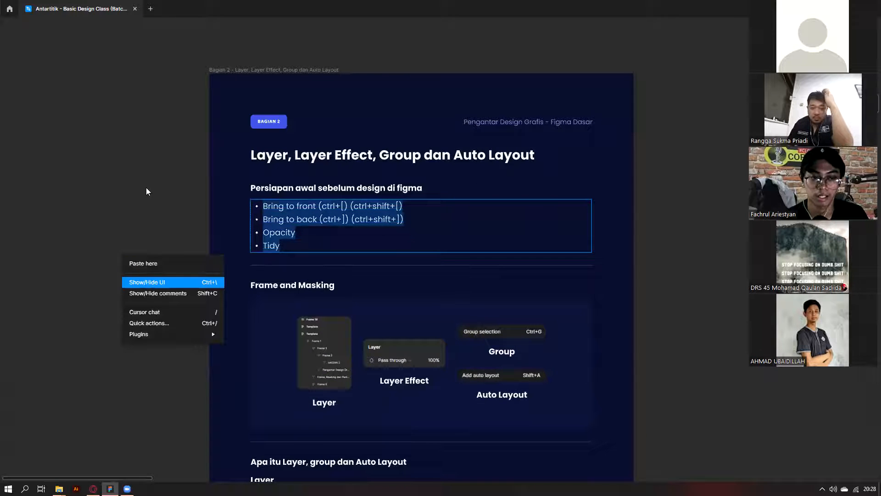
key(Escape)
key(Return)
right_click(163, 157)
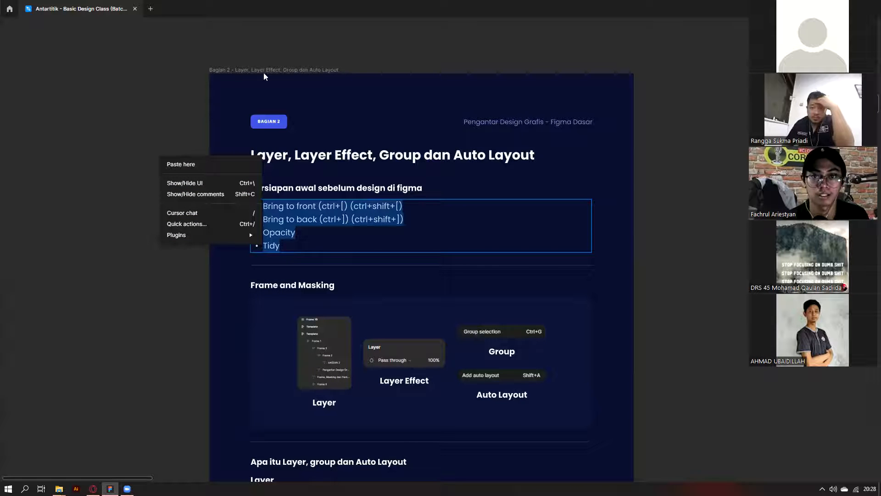
key(Escape)
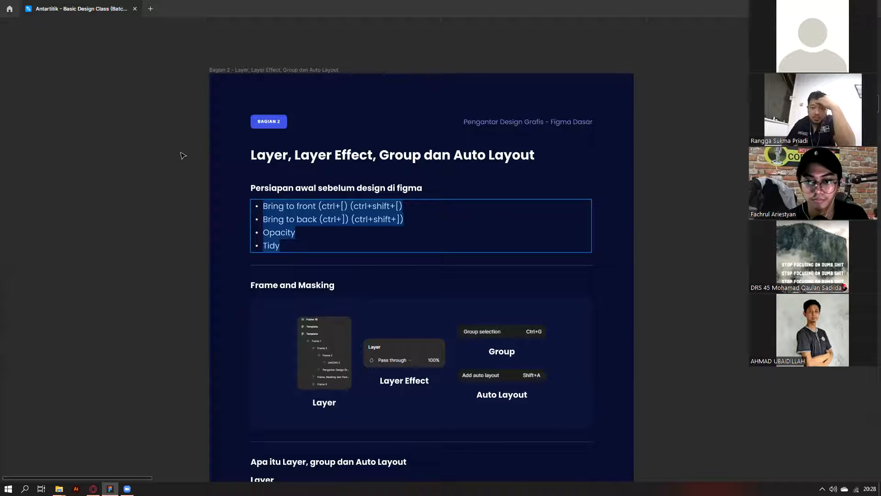
key(Escape)
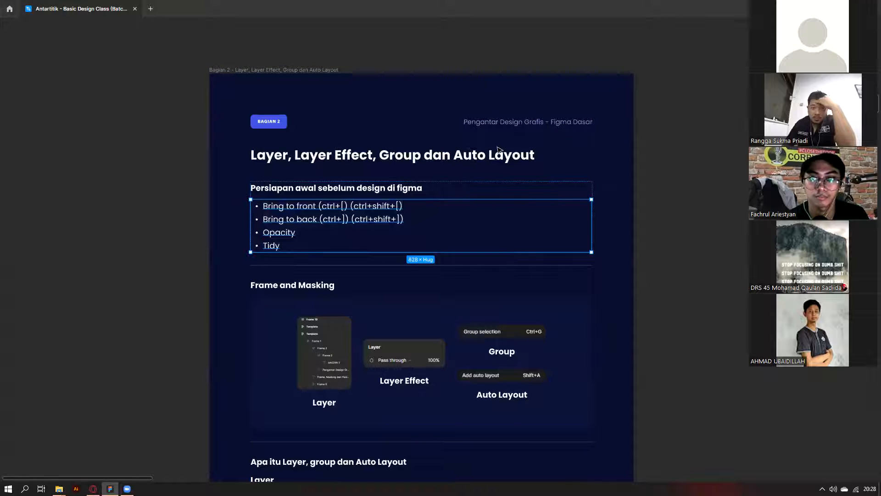
right_click(165, 169)
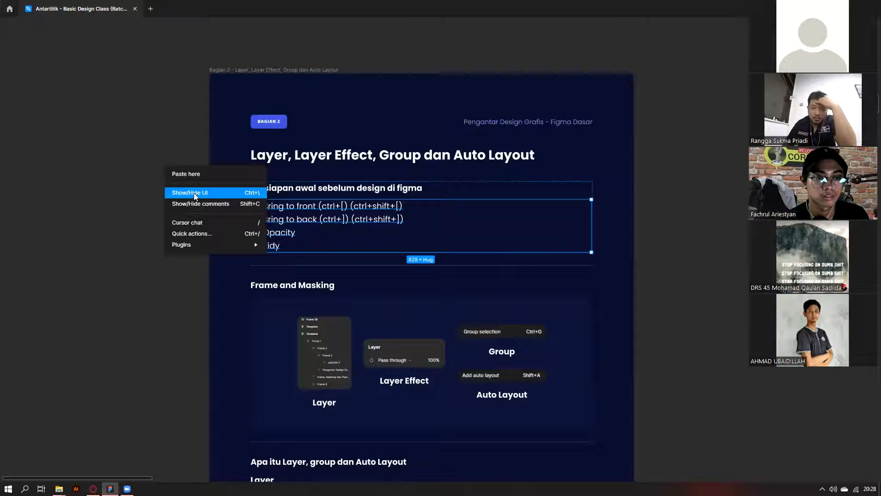
Restore the interface with Ctrl+\ and draw a 122×122 frame left of the slide.
key(ctrl+backslash)
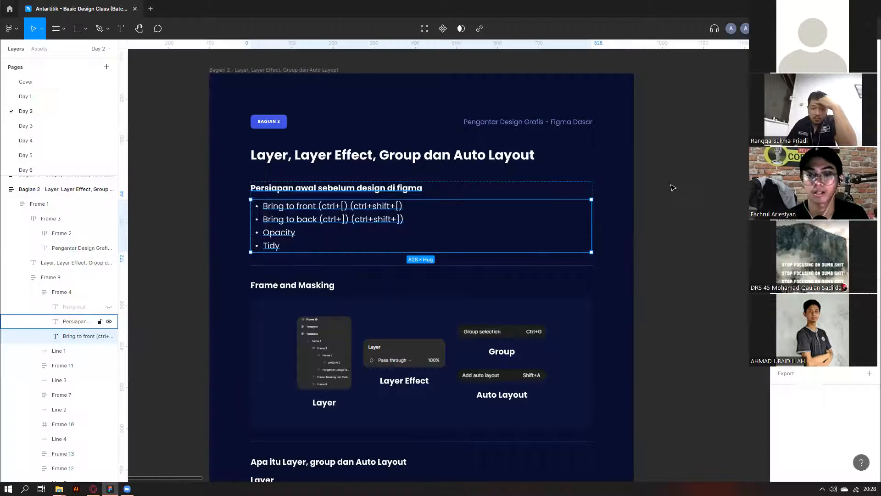
scroll(670, 183, down, 3)
click(668, 274)
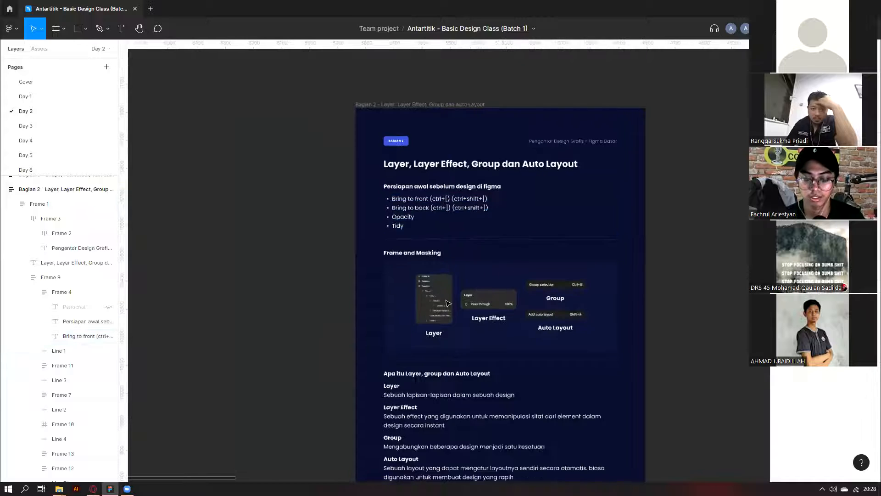
scroll(668, 274, down, 2)
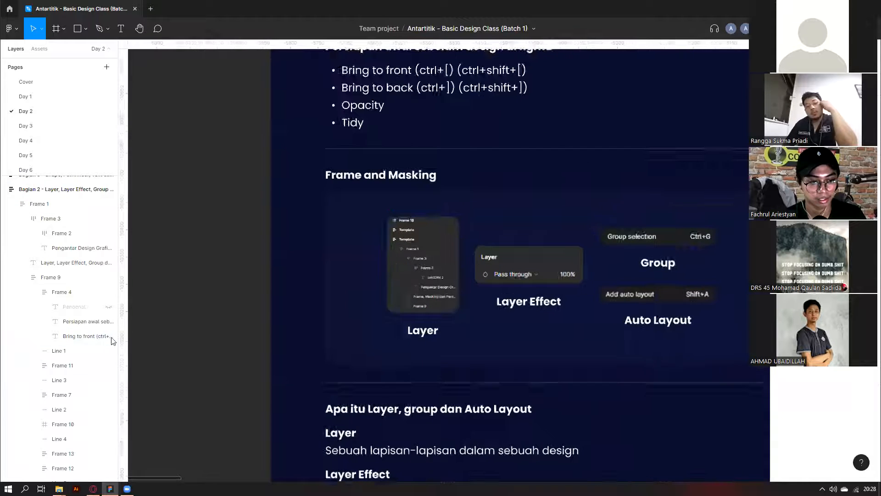
scroll(94, 328, up, 6)
scroll(258, 243, left, 8)
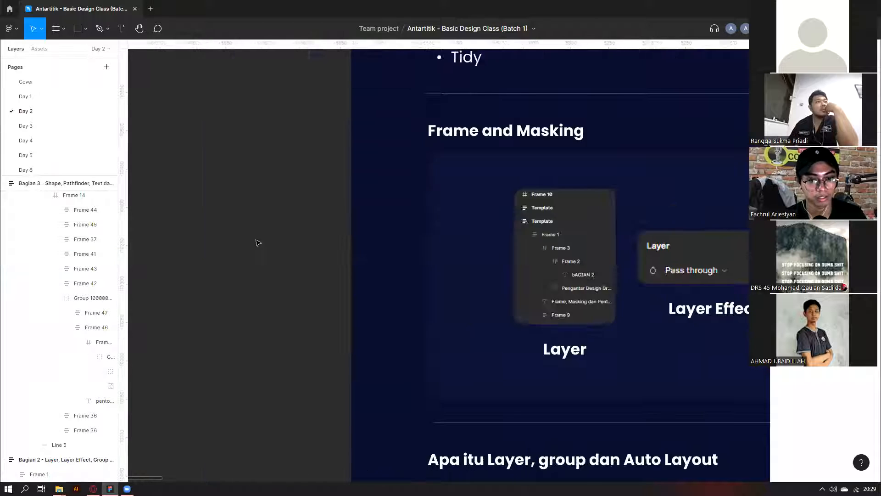
click(57, 36)
drag(290, 176, 383, 269)
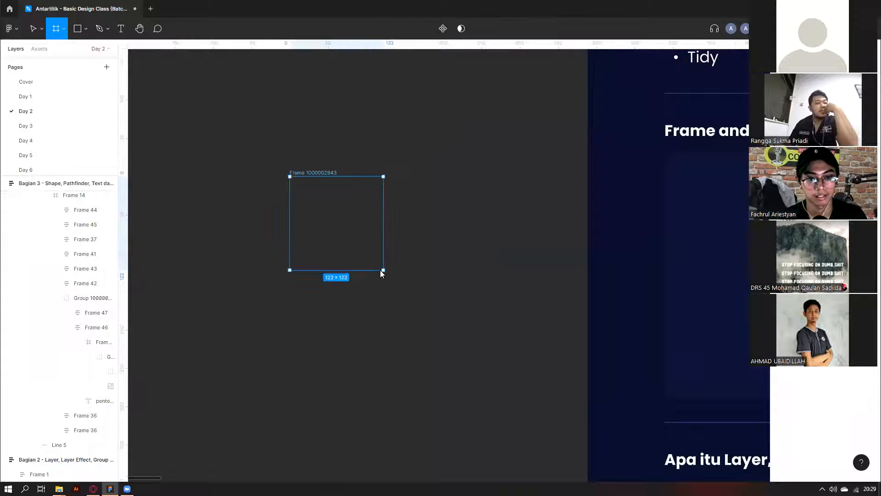
Draw a rectangle below the white frame, duplicate it, and group the two copies.
click(5, 198)
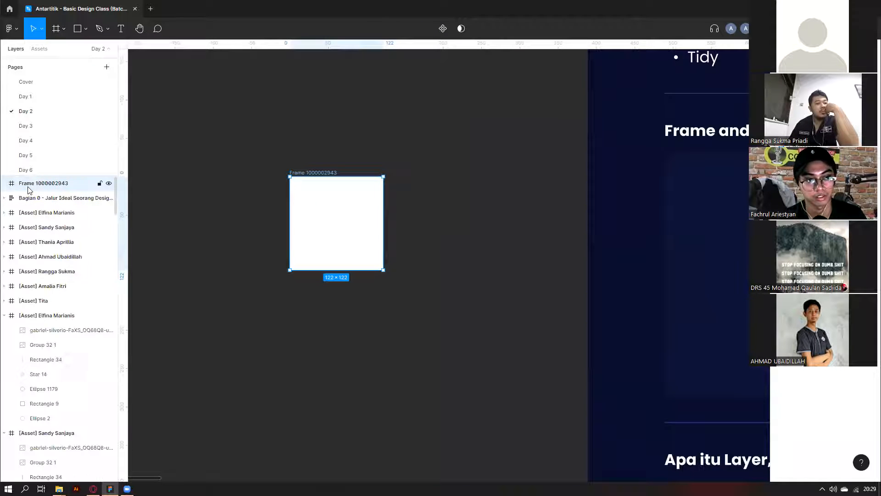
scroll(330, 211, left, 3)
scroll(318, 213, down, 3)
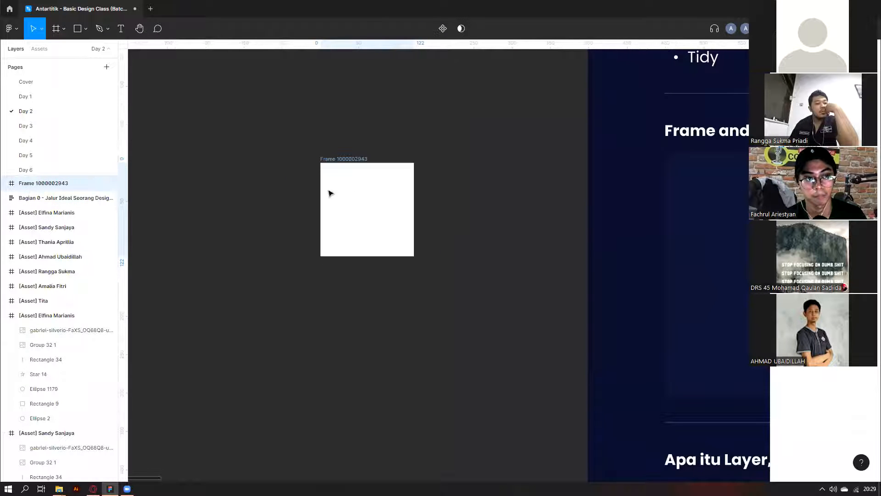
click(86, 28)
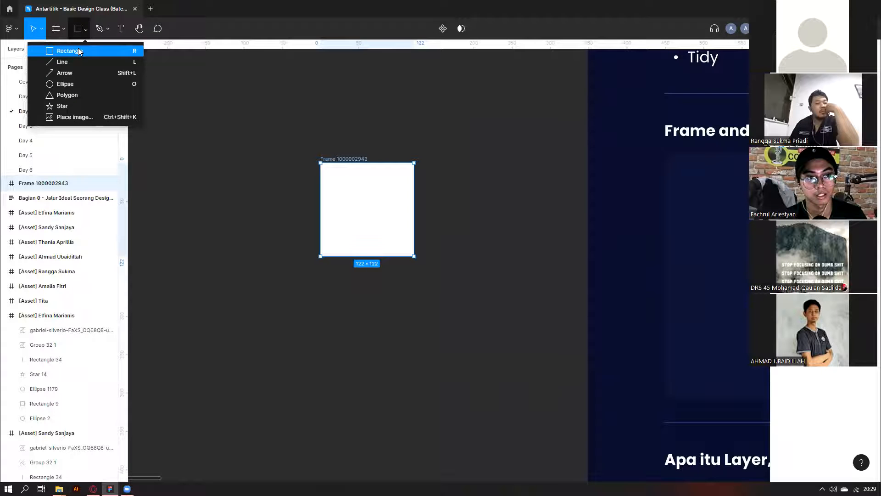
click(80, 51)
drag(377, 335, 334, 295)
key(ctrl+d)
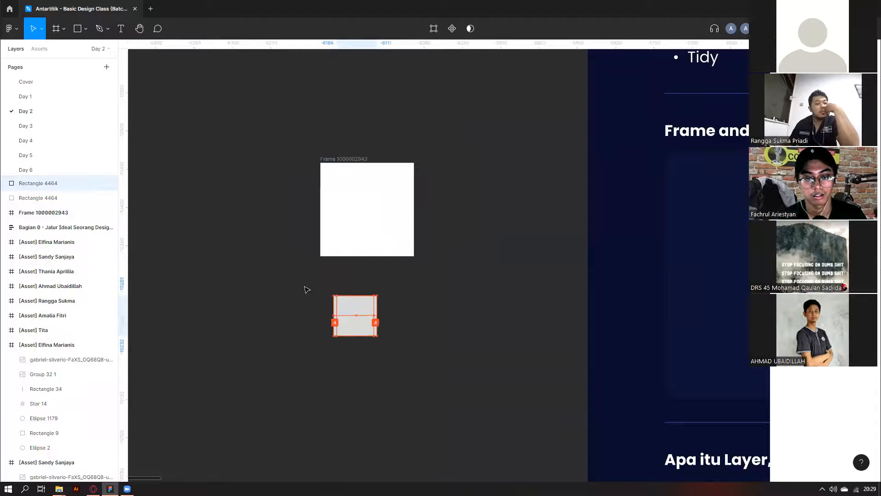
right_click(383, 317)
click(420, 335)
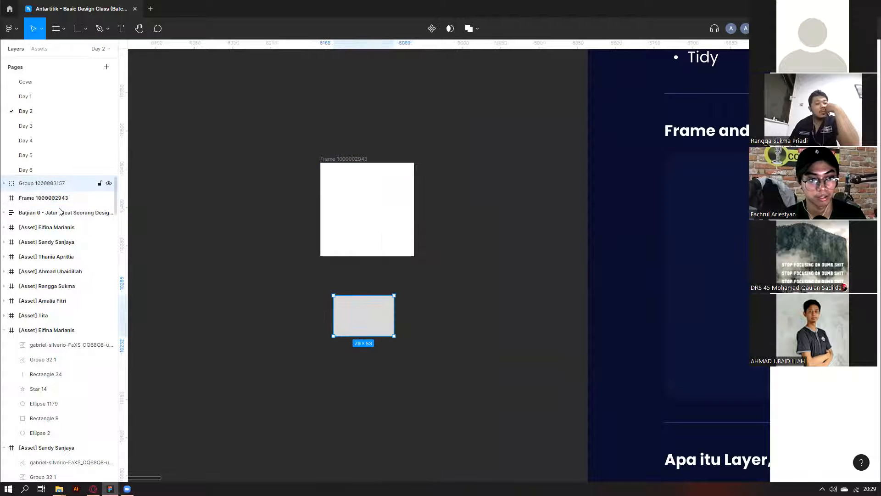
key(Tab)
Turn the grey rectangle group into an auto layout frame.
click(376, 331)
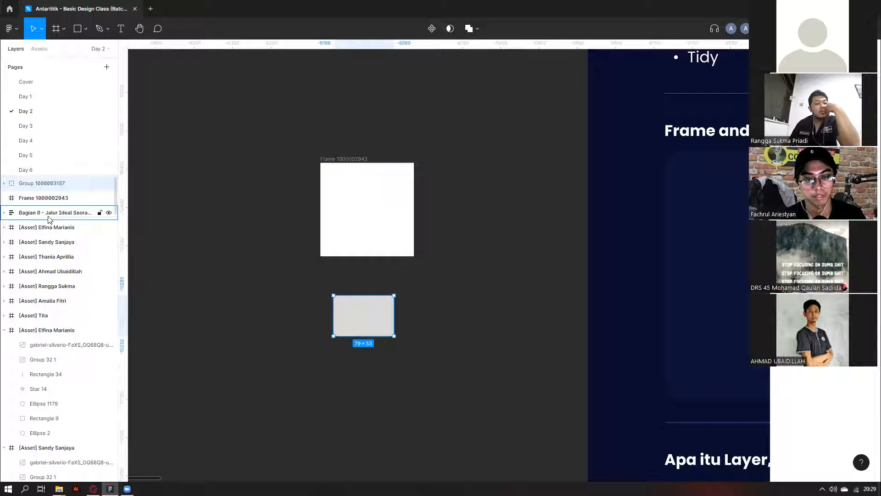
right_click(352, 320)
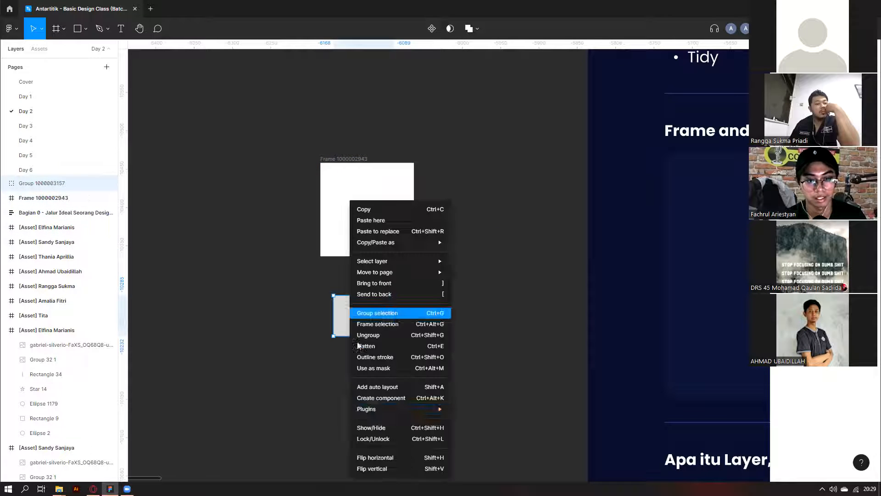
click(383, 388)
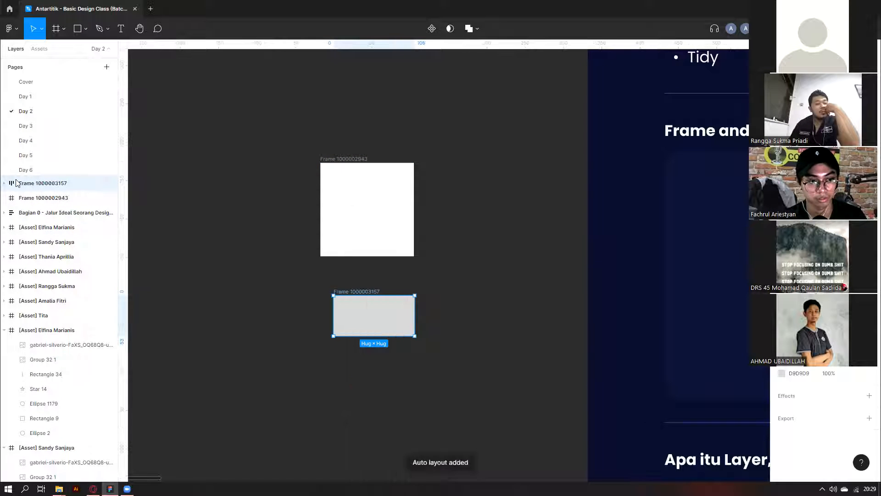
click(4, 184)
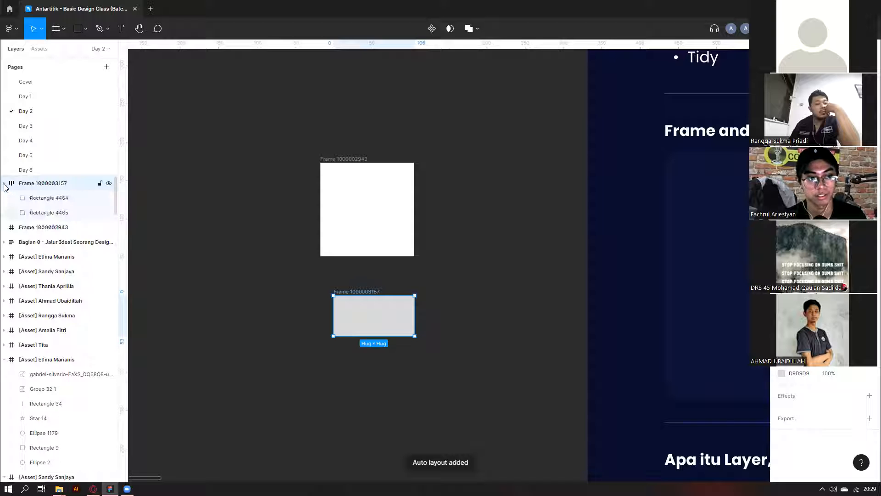
click(4, 184)
Delete the grey auto layout test frame and select the white 122×122 frame.
ctrl+scroll(435, 326, down, 2)
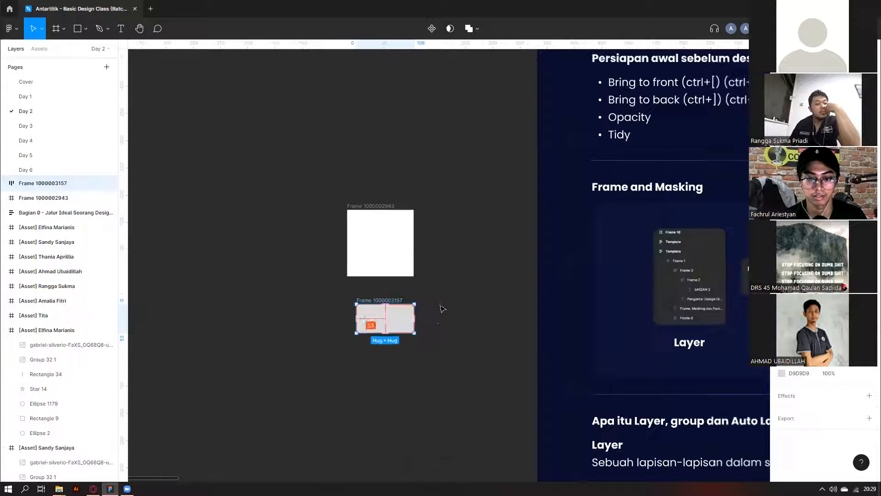
click(325, 365)
drag(442, 299, 352, 349)
key(Delete)
scroll(276, 236, right, 10)
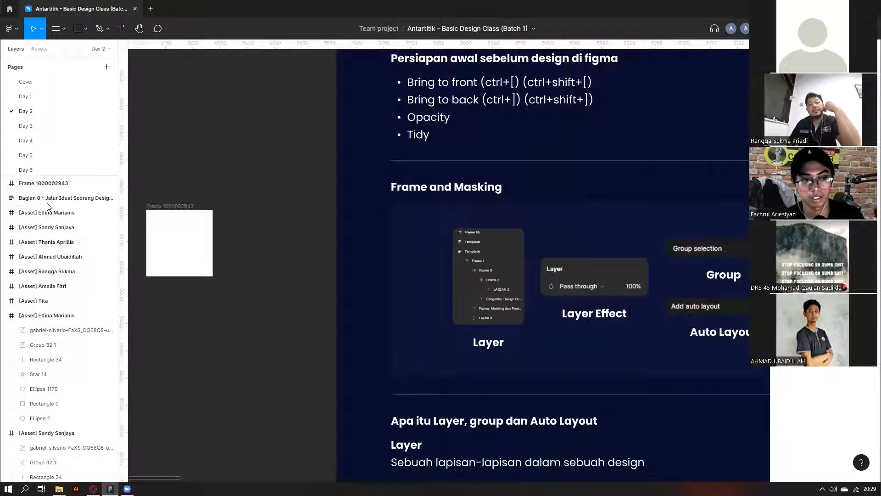
click(29, 183)
Draw a rectangle inside the white frame, paste a copy, and fill it dark grey.
scroll(35, 281, down, 3)
scroll(59, 227, up, 3)
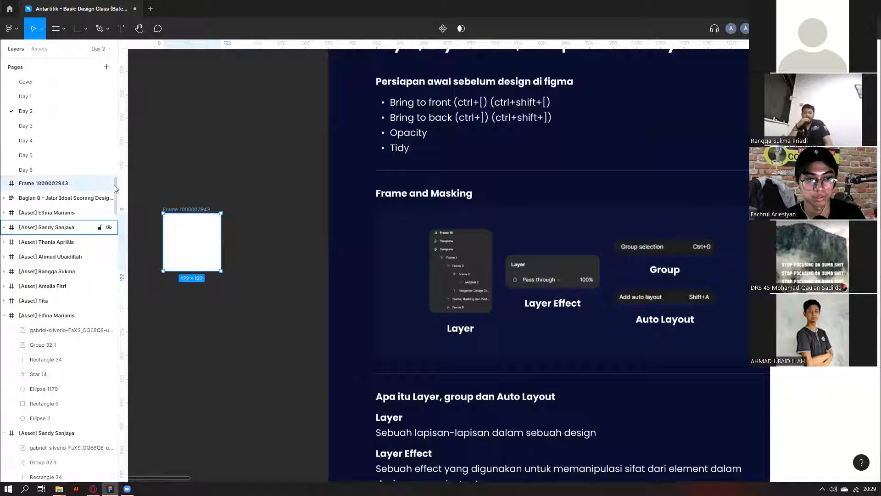
click(79, 30)
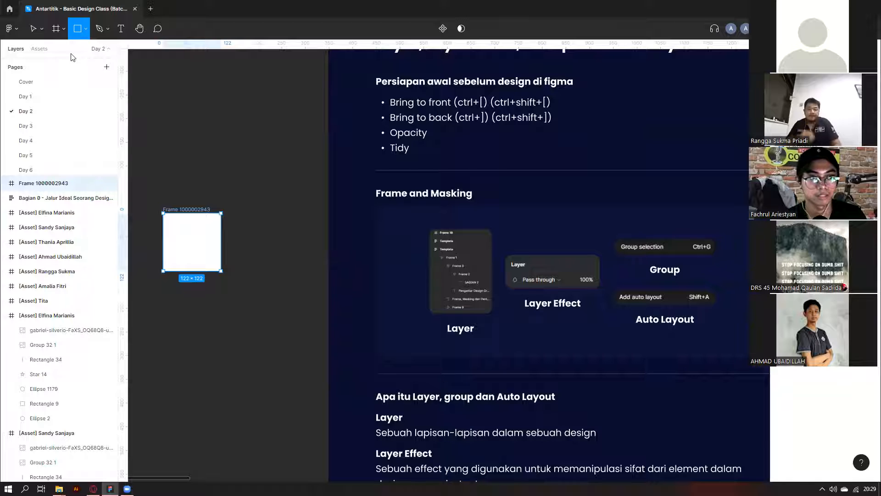
scroll(158, 202, up, 3)
drag(187, 234, 247, 294)
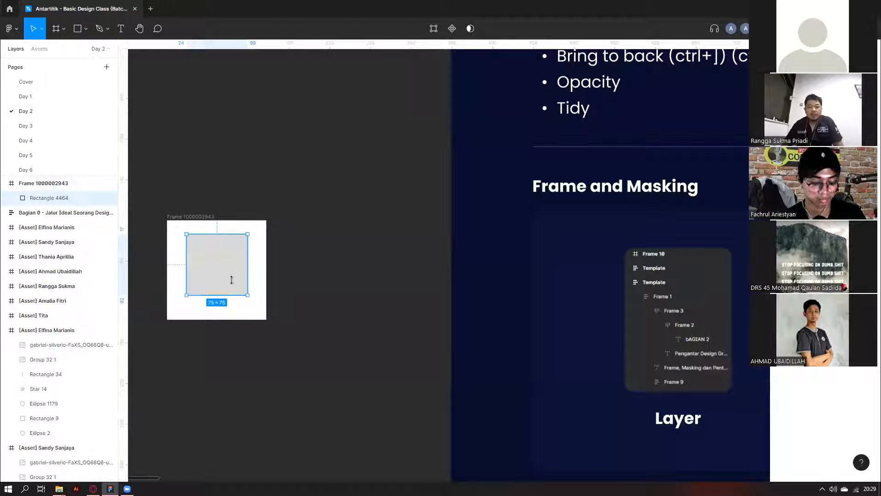
key(ctrl+v)
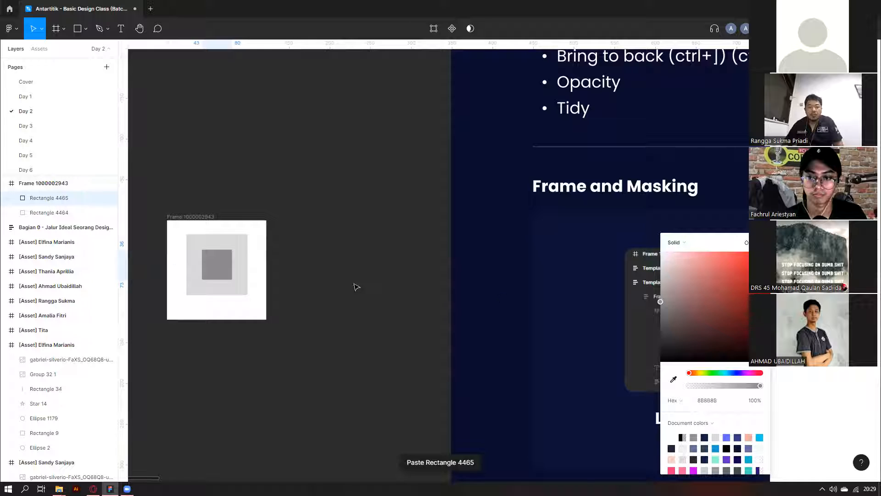
click(356, 287)
click(92, 198)
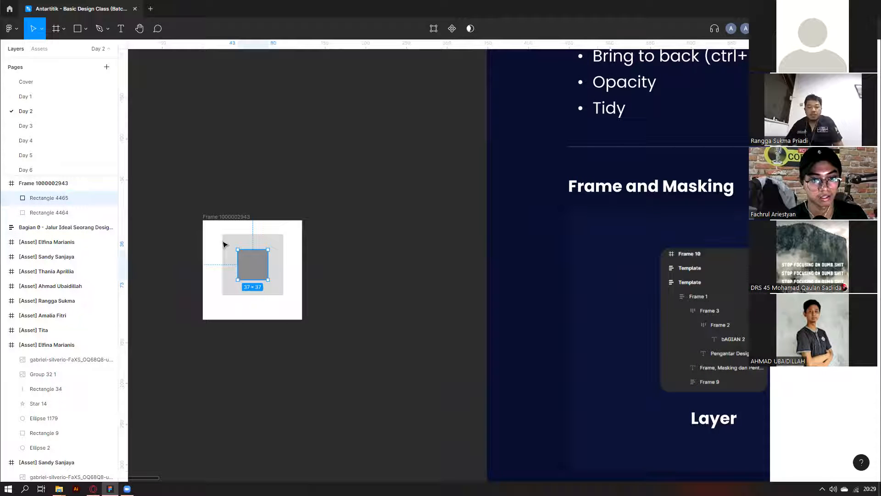
Send the dark square behind the light one with Ctrl+[, then delete the practice frame.
key(ctrl+[)
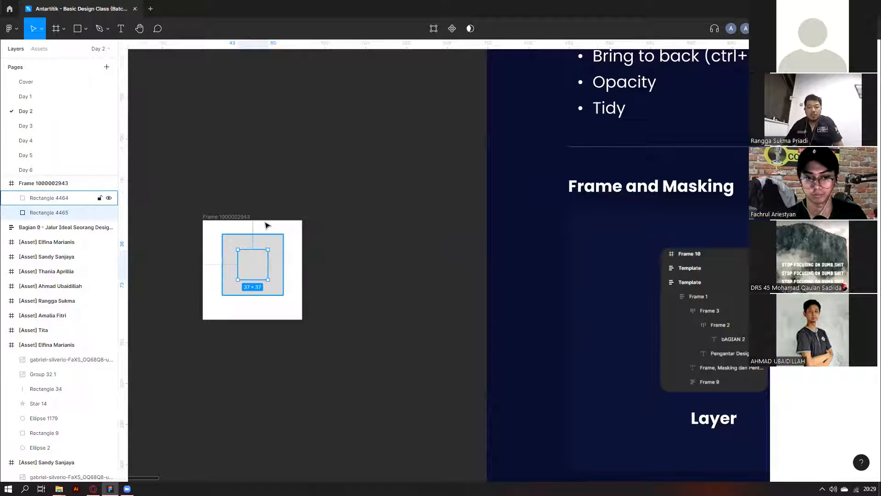
key(Delete)
scroll(574, 308, right, 5)
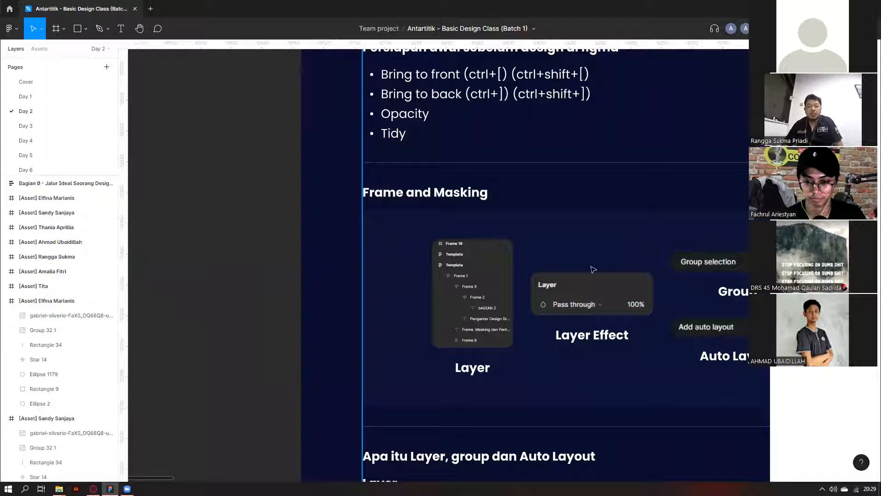
click(592, 307)
scroll(570, 303, down, 3)
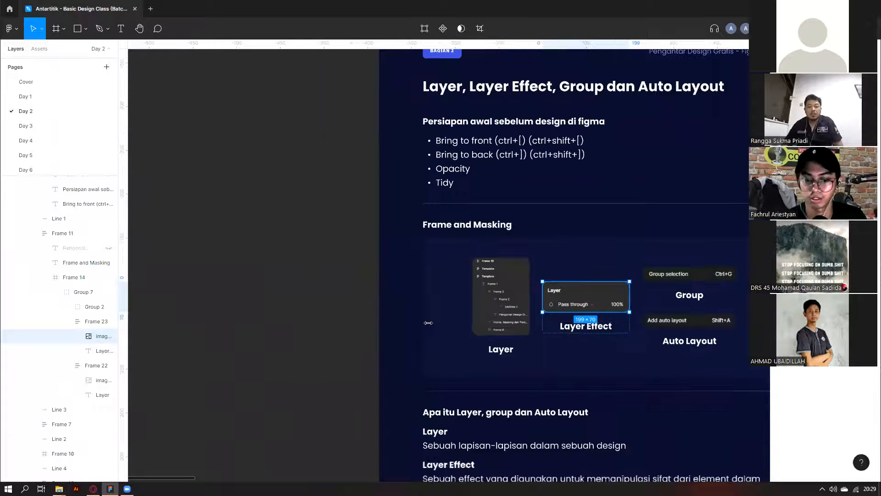
scroll(510, 261, right, 3)
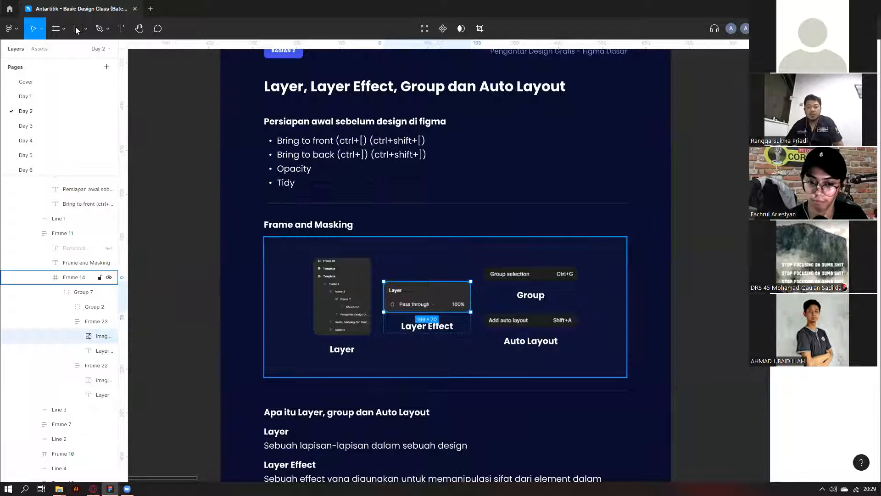
scroll(530, 255, down, 2)
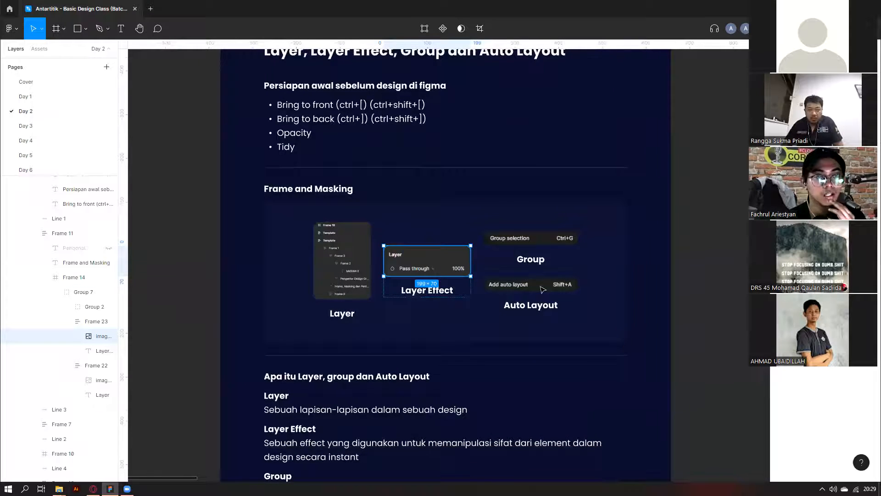
scroll(543, 289, down, 3)
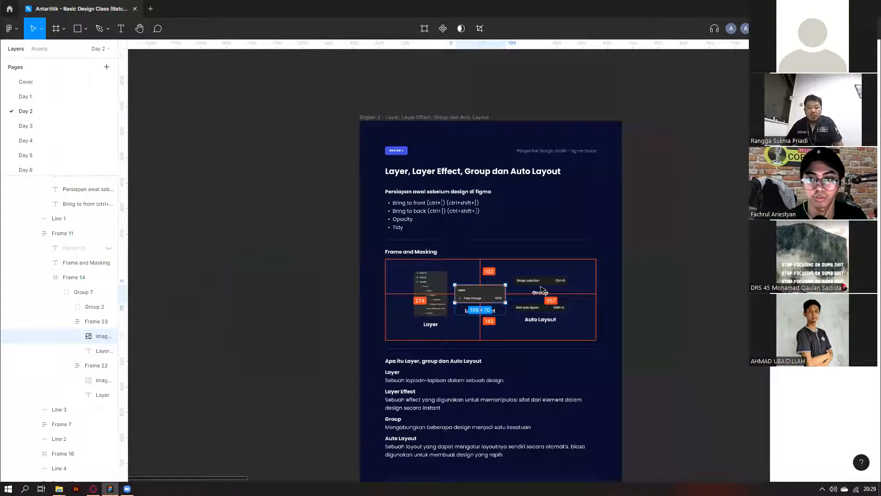
scroll(542, 289, up, 3)
scroll(510, 225, down, 5)
scroll(516, 216, up, 8)
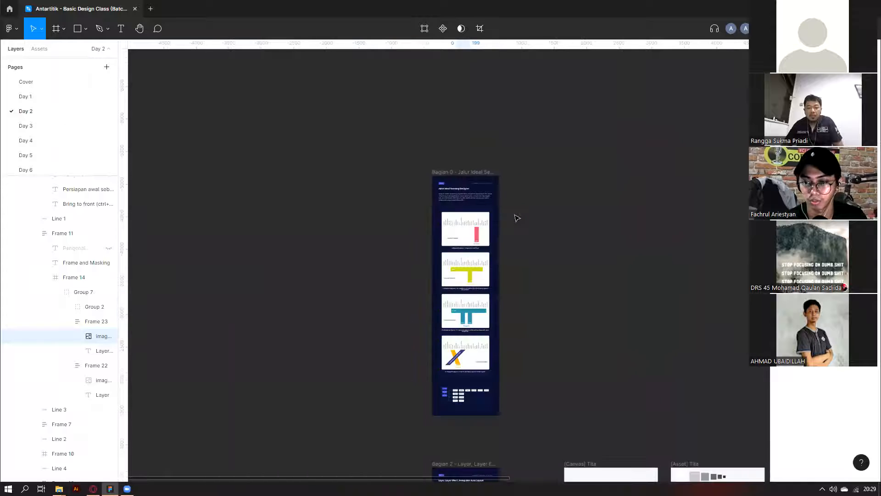
scroll(546, 331, down, 3)
scroll(592, 341, down, 4)
scroll(400, 339, up, 1)
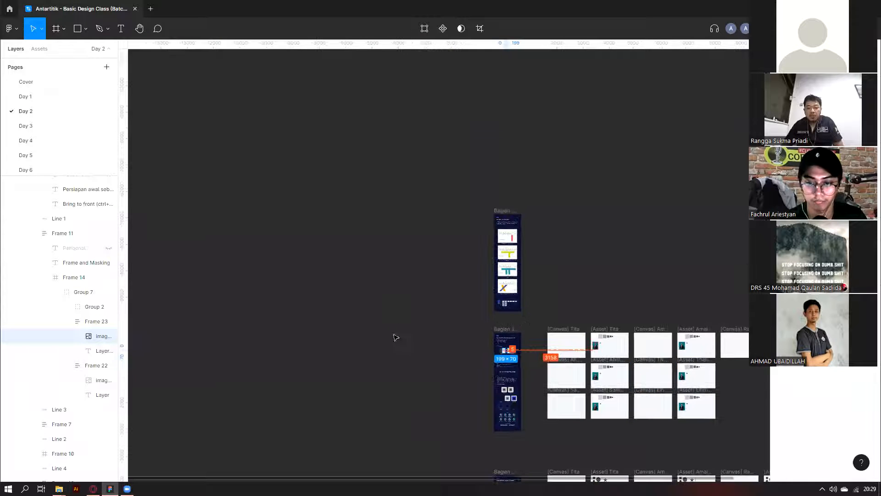
scroll(388, 343, up, 2)
scroll(259, 409, right, 1)
scroll(297, 377, up, 3)
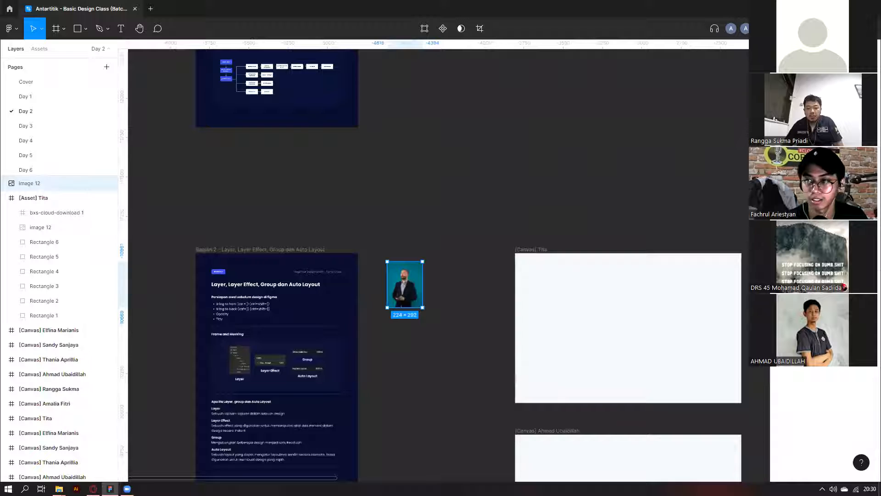
scroll(253, 354, up, 5)
scroll(294, 397, up, 1)
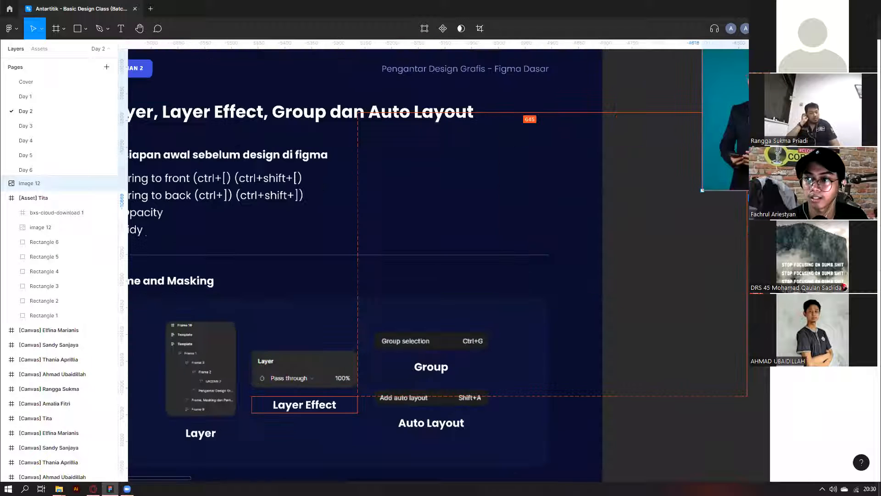
scroll(289, 401, up, 1)
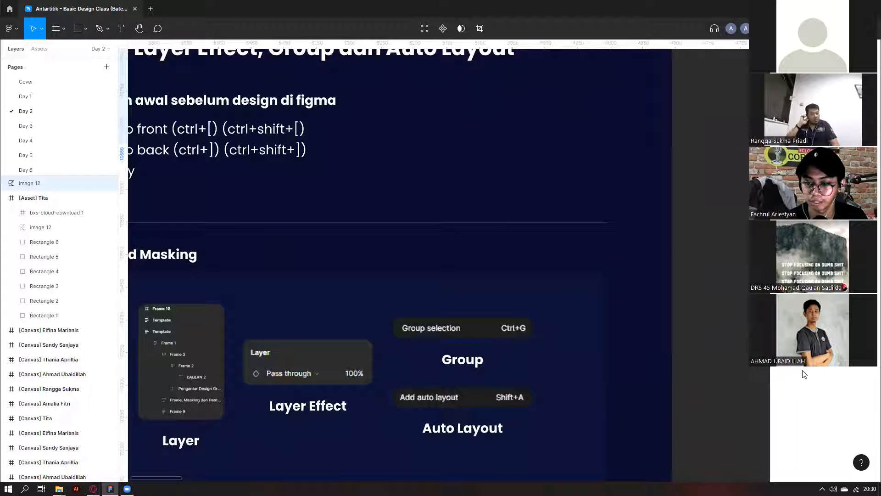
click(803, 153)
click(804, 276)
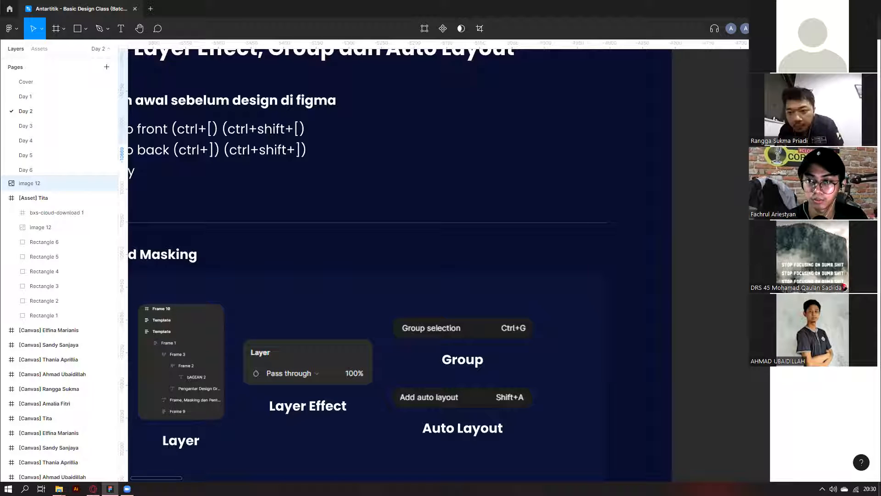
click(803, 154)
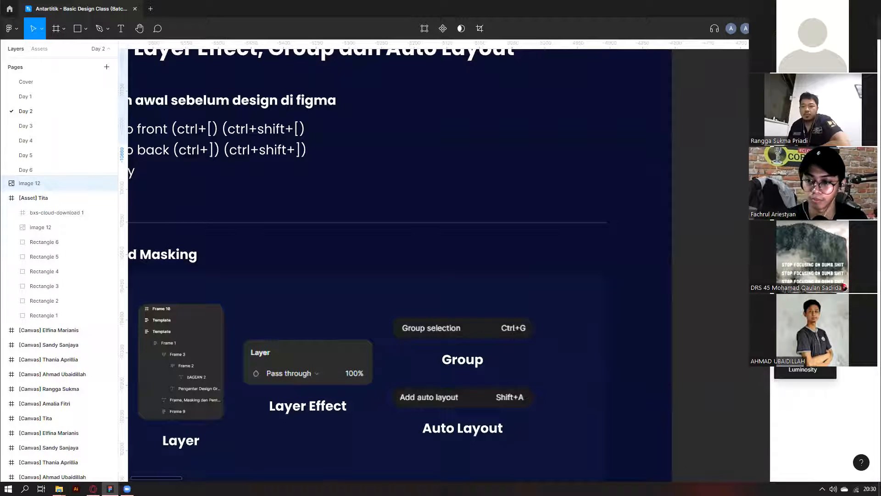
scroll(719, 261, down, 2)
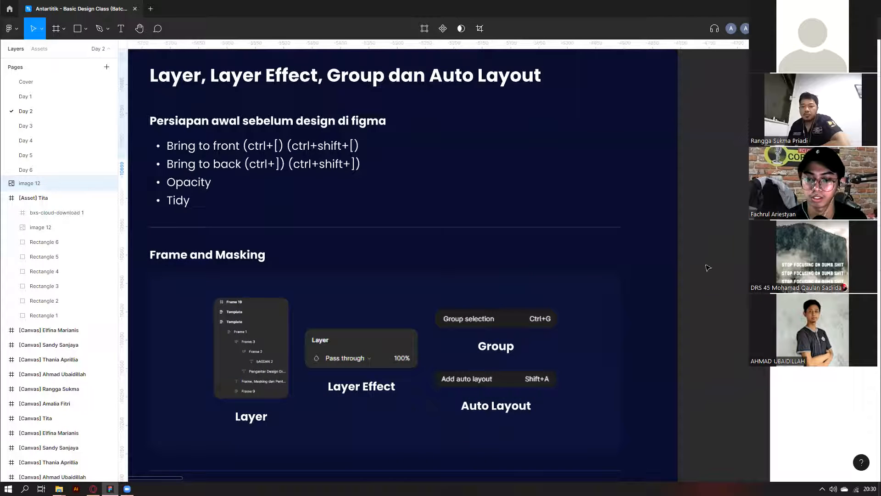
scroll(709, 267, down, 2)
scroll(482, 409, down, 5)
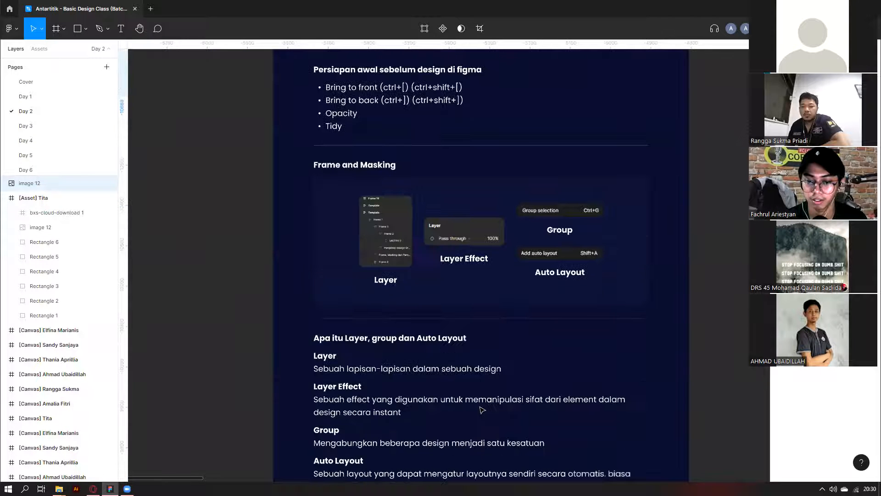
scroll(483, 410, down, 8)
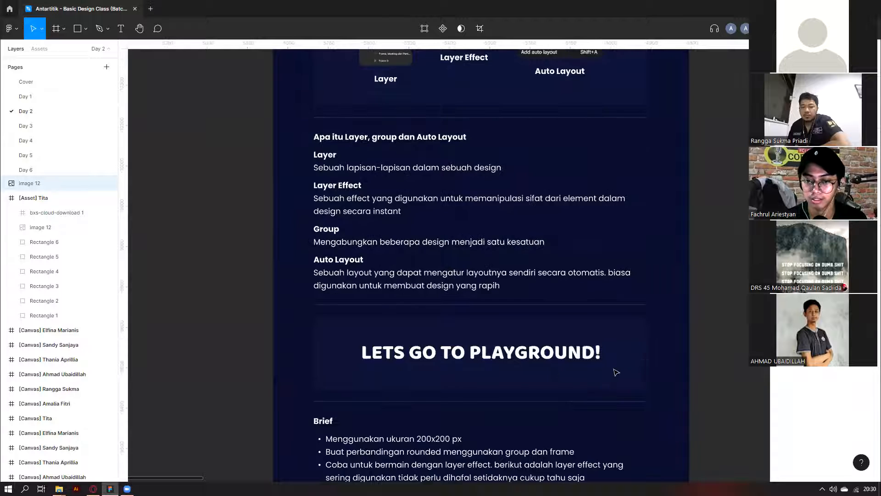
scroll(616, 373, down, 10)
scroll(528, 375, up, 2)
scroll(387, 370, down, 1)
ctrl+click(386, 370)
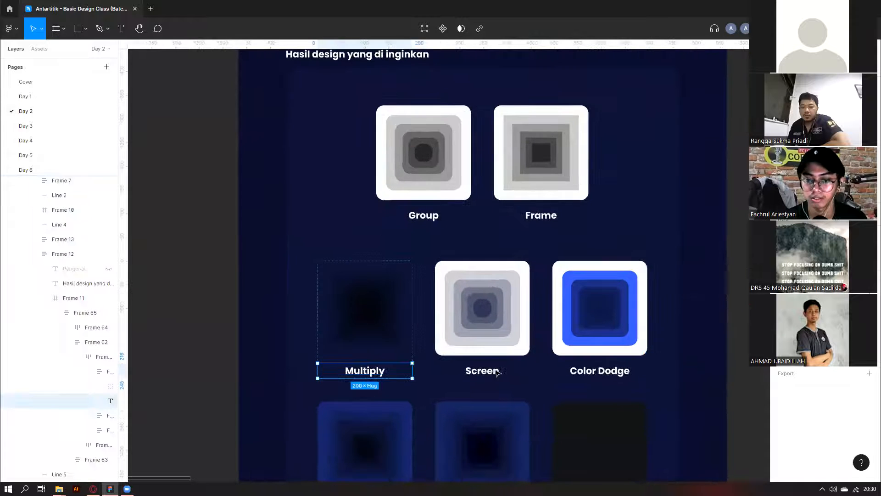
ctrl+click(498, 373)
ctrl+click(605, 373)
scroll(625, 373, down, 3)
ctrl+click(377, 366)
ctrl+click(487, 366)
ctrl+click(606, 367)
scroll(626, 368, down, 1)
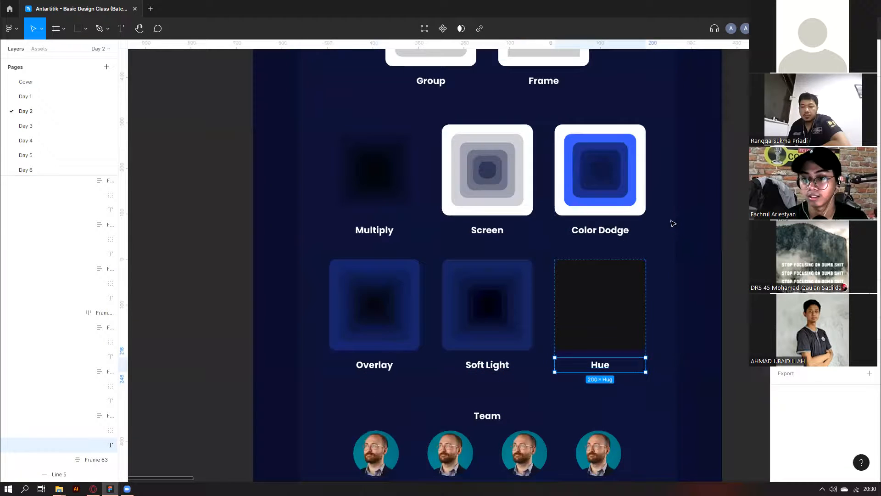
scroll(675, 223, down, 3)
click(681, 239)
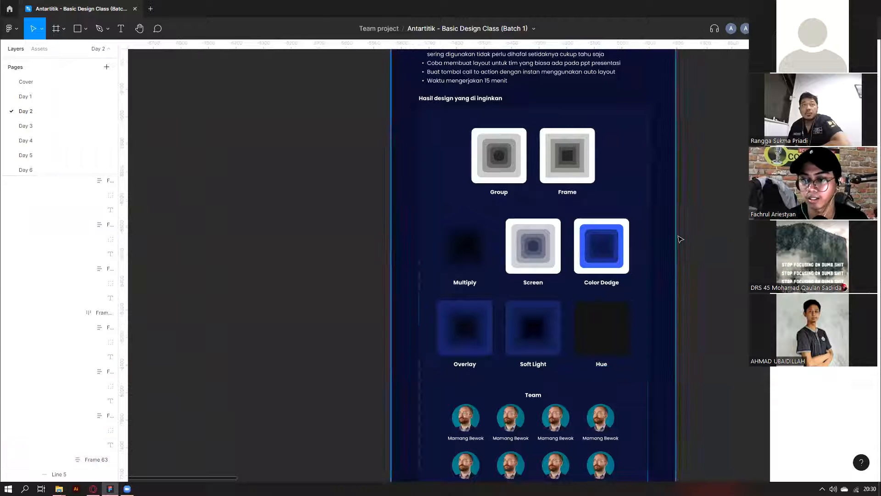
scroll(635, 339, right, 2)
mouse_move(679, 236)
mouse_down()
mouse_move(597, 354)
mouse_move(413, 367)
mouse_up()
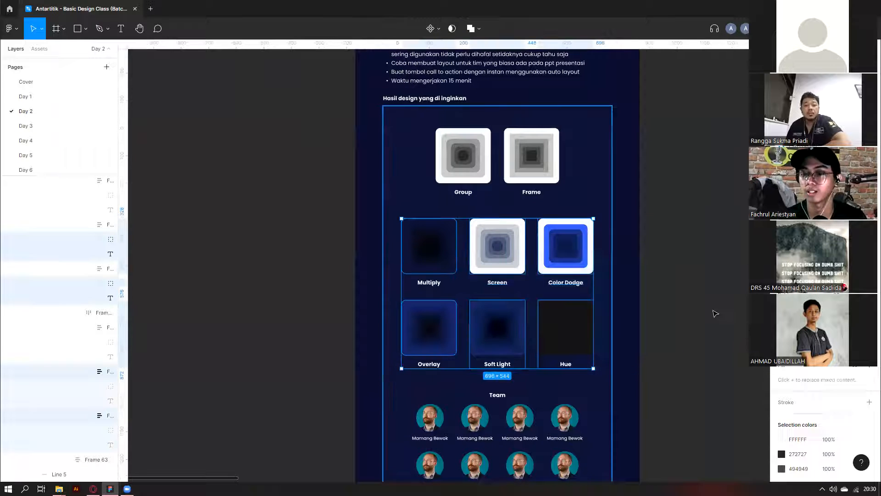
click(657, 295)
scroll(686, 261, down, 5)
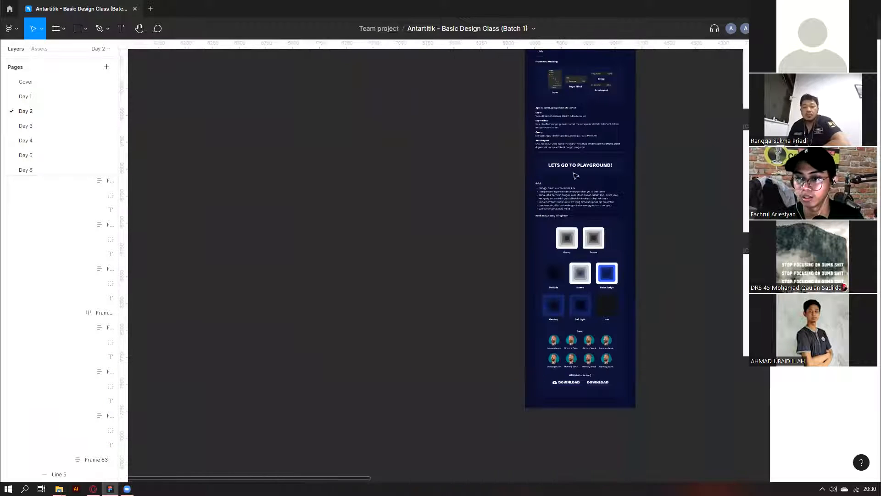
scroll(576, 176, up, 3)
scroll(488, 151, up, 5)
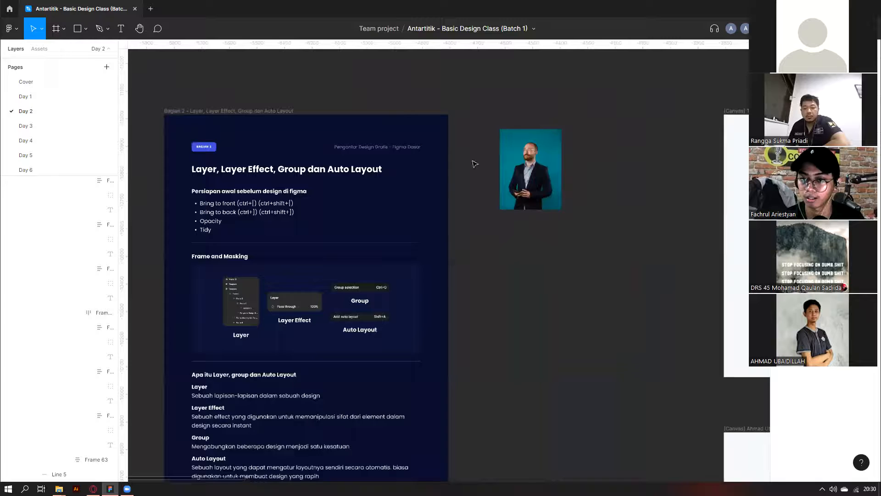
scroll(475, 164, up, 2)
Try Multiply, Color Burn and other darkening blend modes on photo image 12.
click(482, 157)
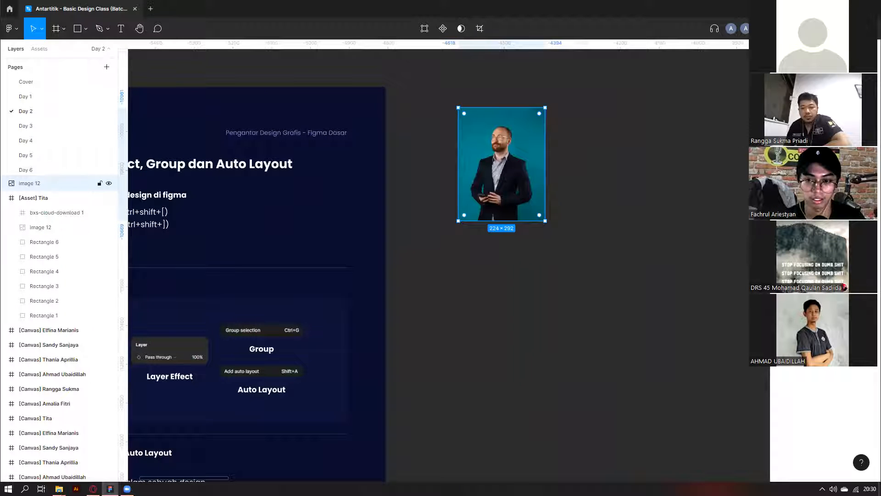
click(782, 191)
click(782, 191)
click(798, 155)
click(798, 196)
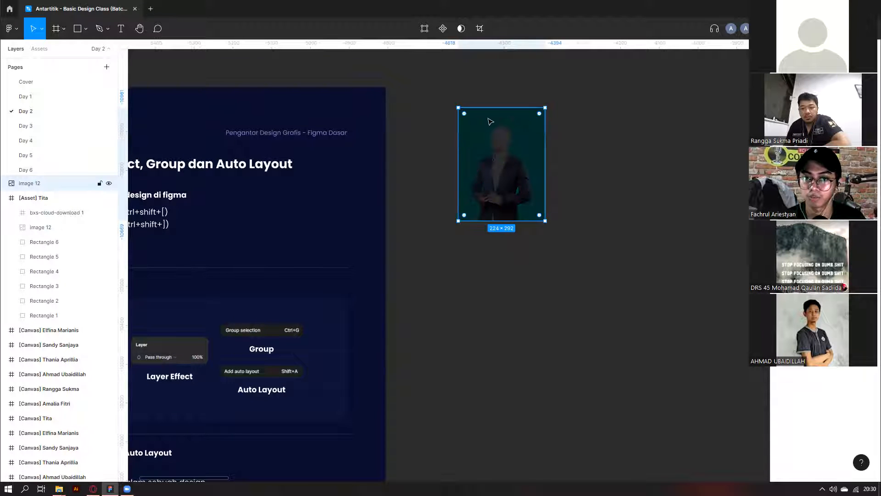
scroll(491, 122, up, 3)
click(798, 114)
click(798, 154)
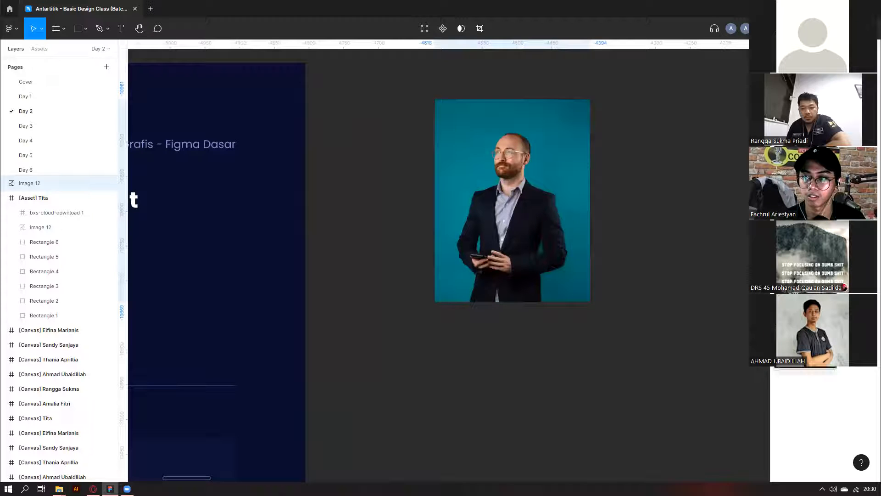
click(798, 190)
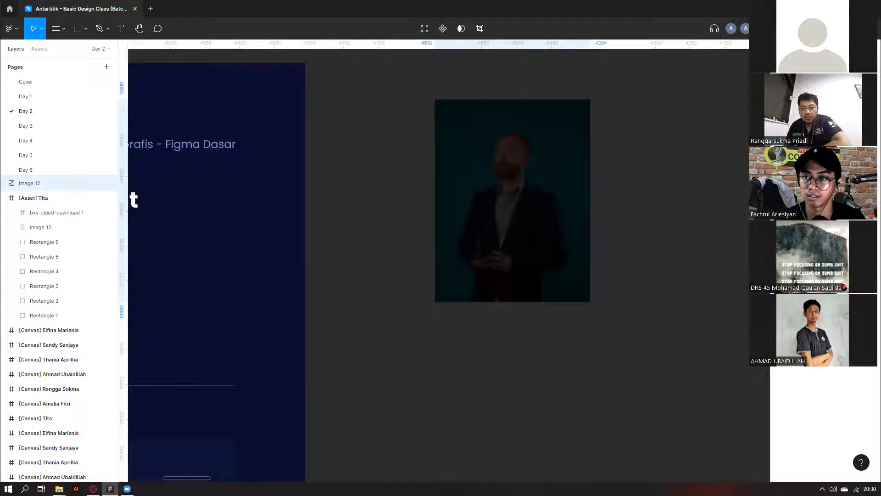
click(798, 165)
click(798, 177)
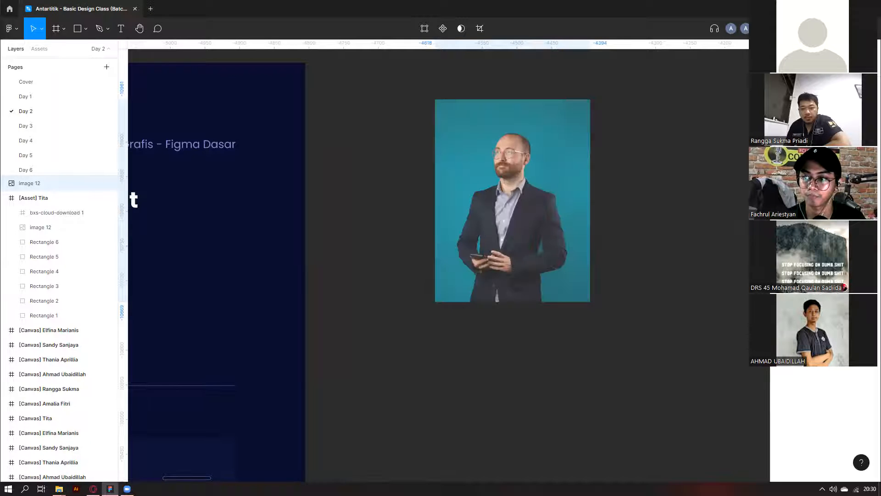
click(798, 188)
click(798, 199)
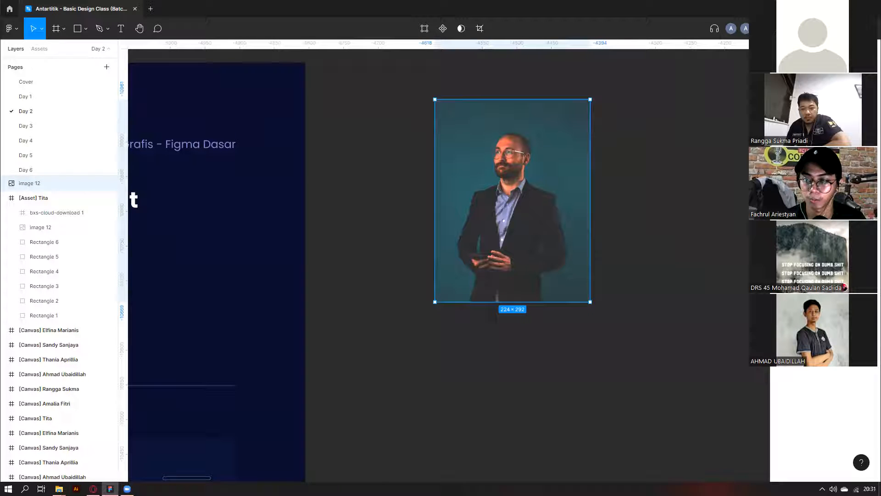
Drop image 12's opacity near zero, then raise it to about 50% and deselect.
drag(844, 148, 799, 148)
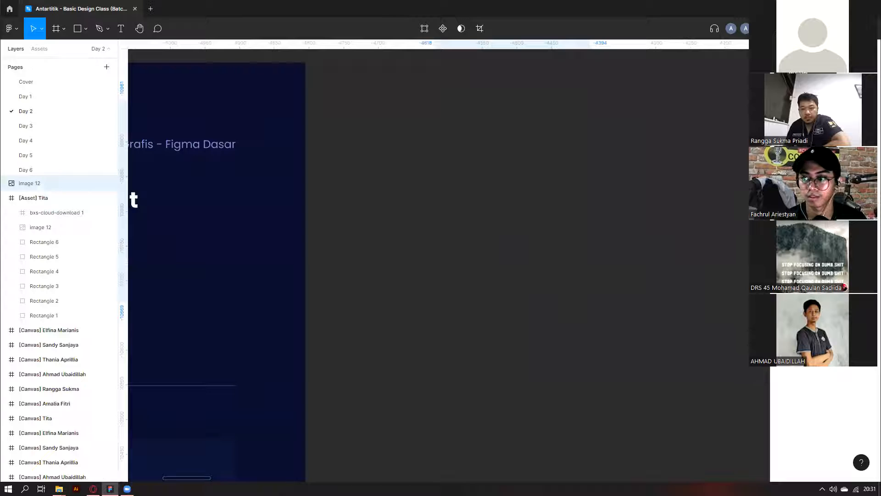
key(1)
key(2)
key(3)
key(4)
key(5)
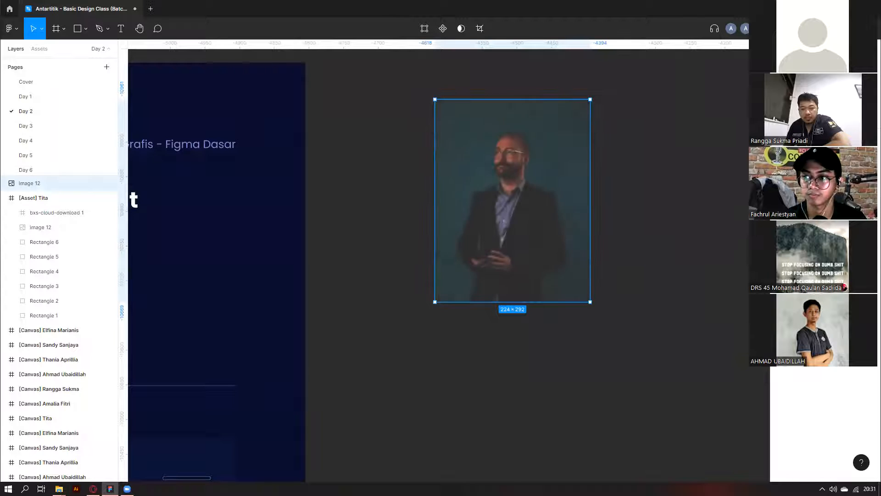
scroll(664, 181, down, 3)
key(Escape)
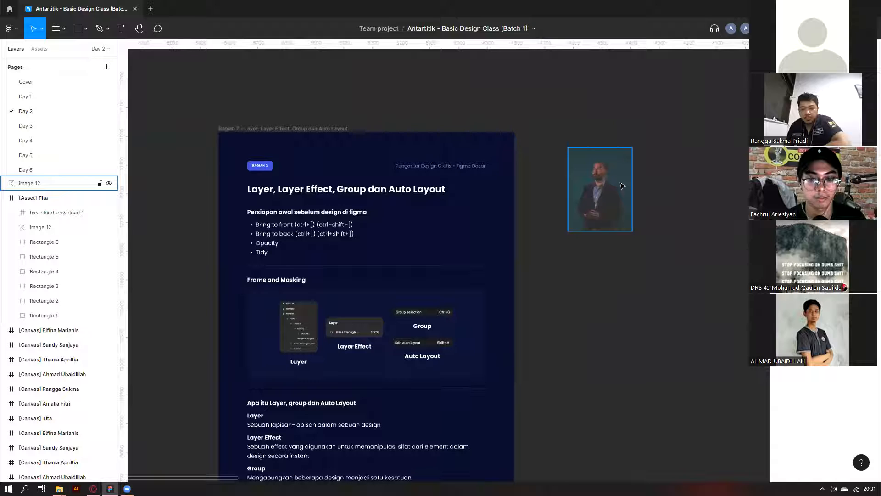
Delete the photo image 12 from the canvas.
click(623, 186)
scroll(627, 321, up, 1)
key(Delete)
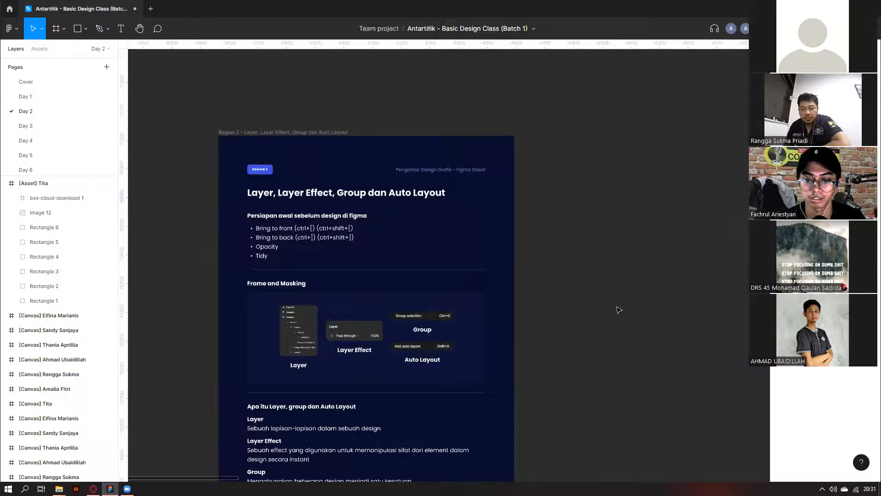
scroll(619, 310, down, 3)
scroll(580, 291, down, 5)
Drill into the Bagian 4 card stack and pull out an Astroswap card copy, then undo it.
click(553, 347)
double_click(554, 346)
double_click(553, 347)
scroll(559, 222, up, 2)
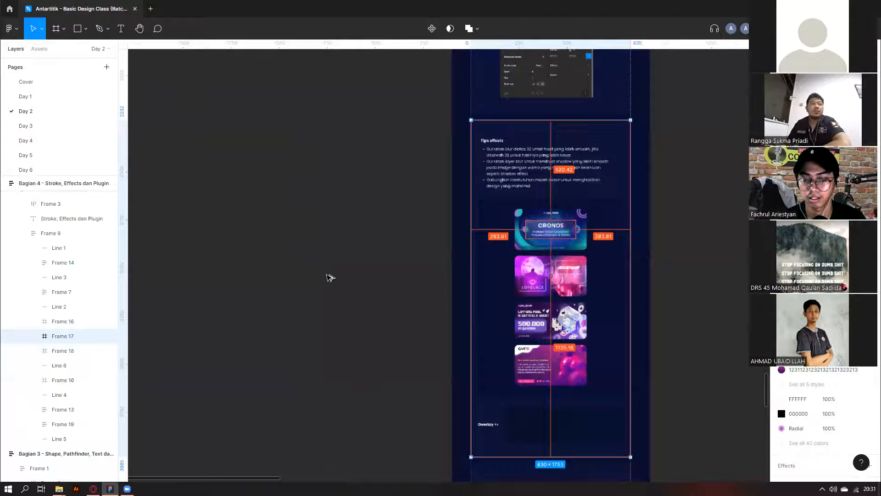
scroll(558, 223, up, 1)
double_click(572, 346)
double_click(572, 346)
drag(572, 346, 297, 263)
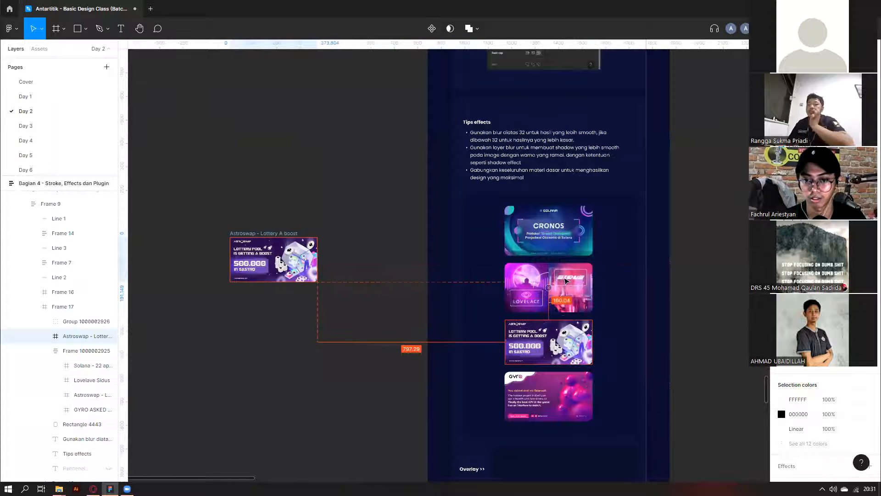
key(ctrl+z)
Place a copy of the Lovelave Sidus card on the canvas beside the slide.
click(566, 281)
drag(566, 282, 298, 239)
scroll(404, 303, left, 2)
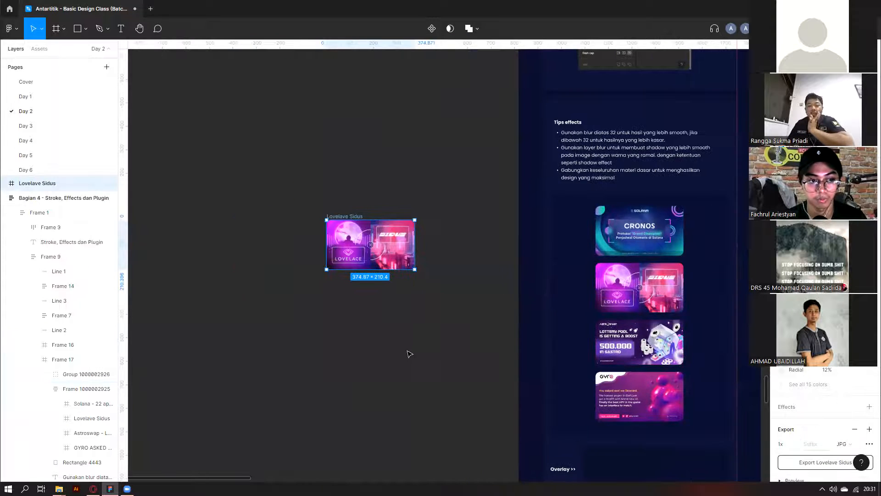
scroll(410, 354, left, 2)
scroll(439, 185, up, 5)
scroll(461, 318, up, 2)
scroll(714, 297, left, 3)
Move the Lovelace × Sidus logo group up above the card copy.
click(399, 261)
click(416, 324)
scroll(419, 352, up, 1)
drag(420, 359, 421, 181)
Pull the pink glow Group 4070 out of the card, then drop it back onto the Lovelace image.
click(424, 321)
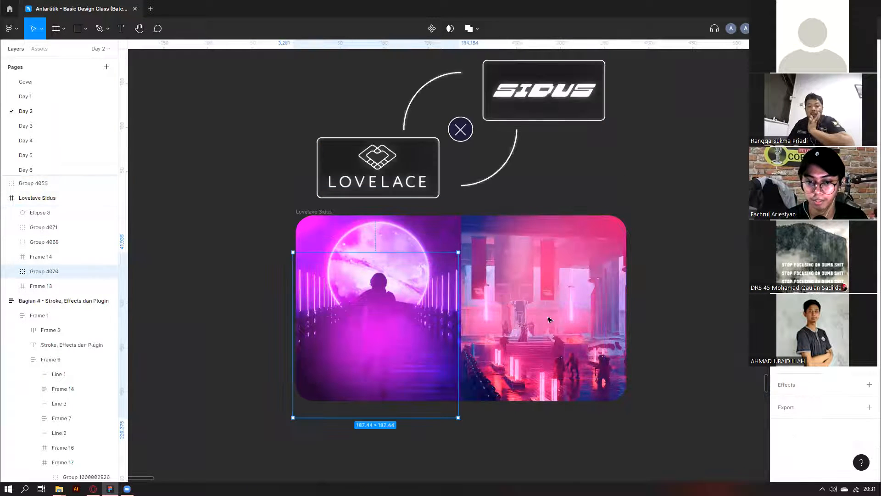
scroll(478, 328, down, 3)
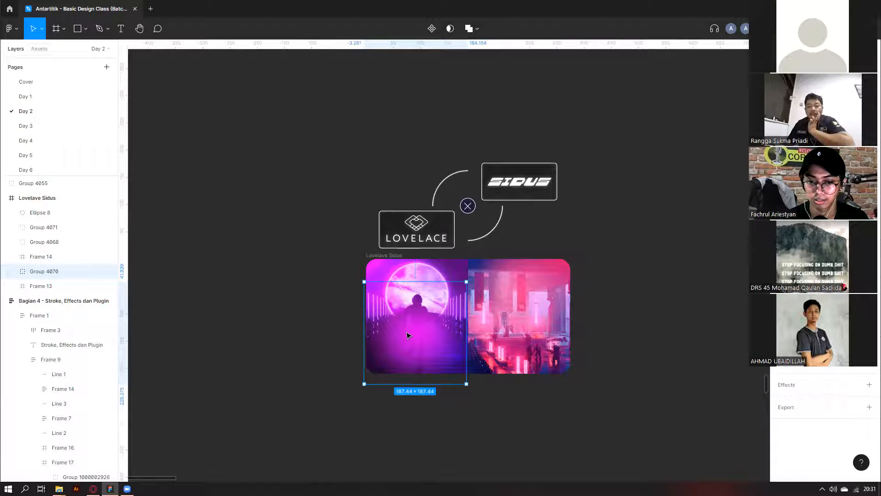
drag(459, 346, 299, 371)
scroll(298, 371, left, 2)
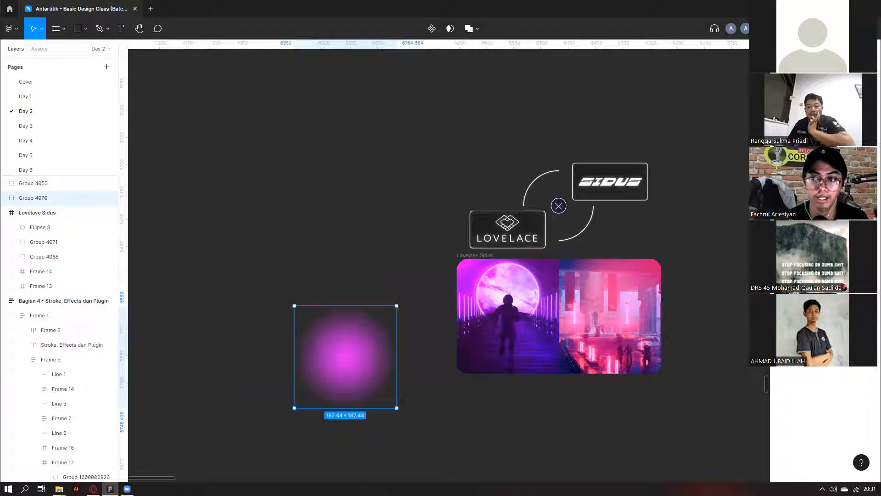
drag(340, 360, 495, 344)
Check the glow's blend-mode list, nudge the pink glow slightly left, and select Group 4068.
click(802, 240)
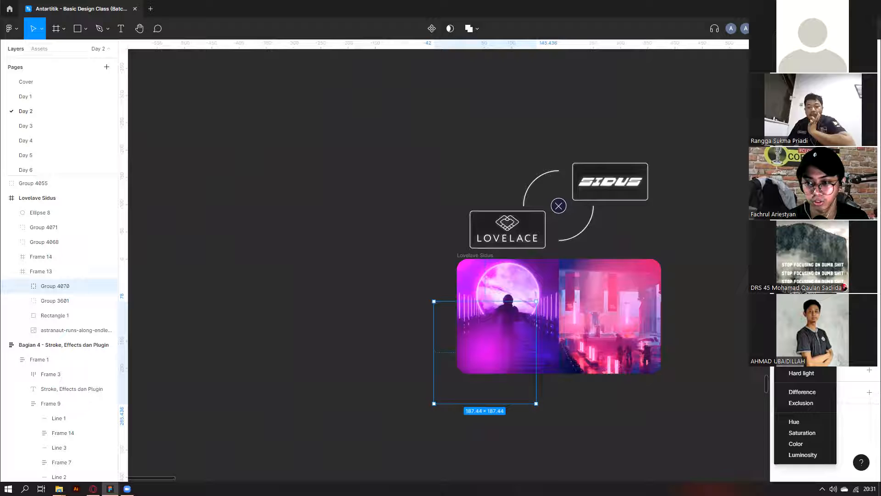
click(525, 358)
scroll(525, 358, up, 1)
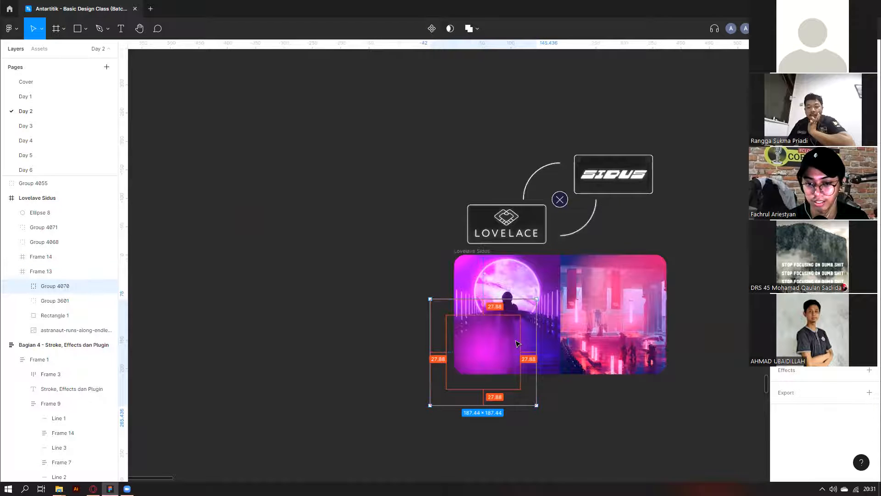
scroll(519, 344, up, 2)
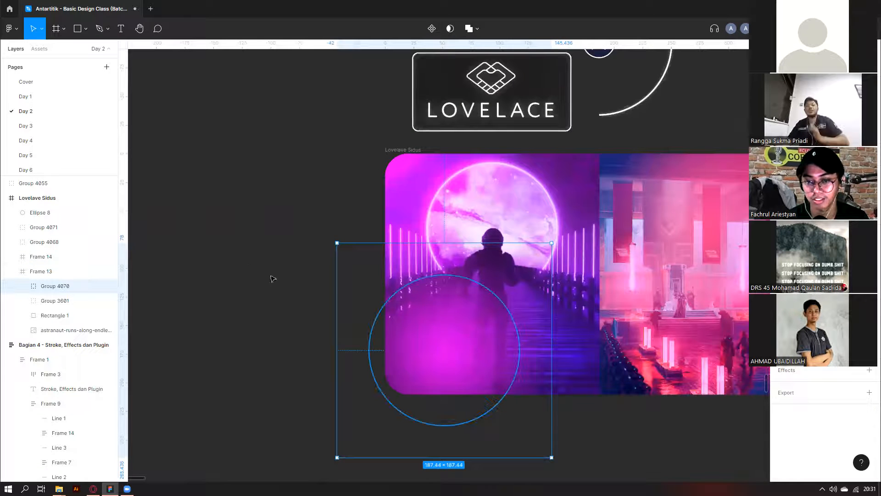
scroll(453, 243, down, 1)
drag(460, 278, 483, 287)
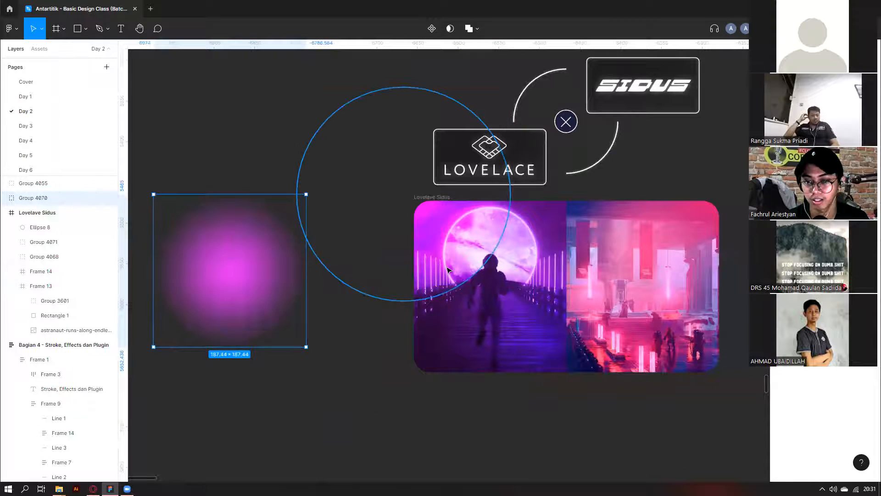
click(522, 255)
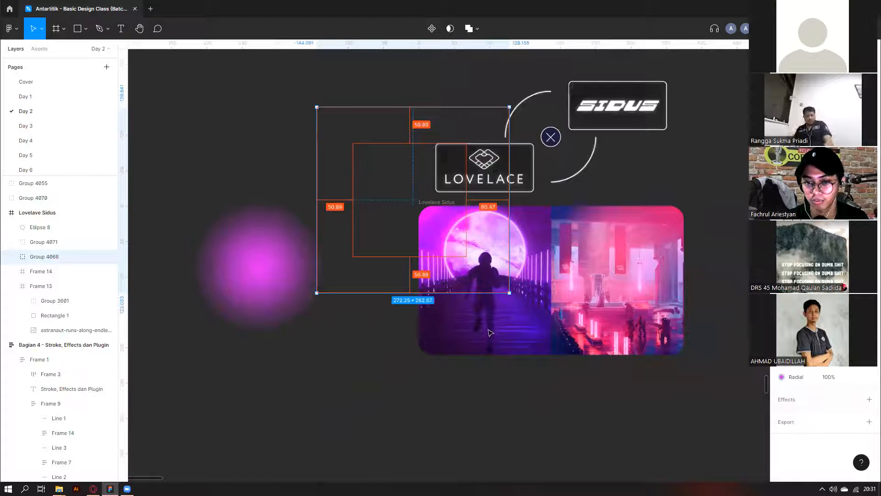
Drag the blue glow Group 4068 off the card onto the canvas.
scroll(499, 335, up, 2)
scroll(295, 281, up, 1)
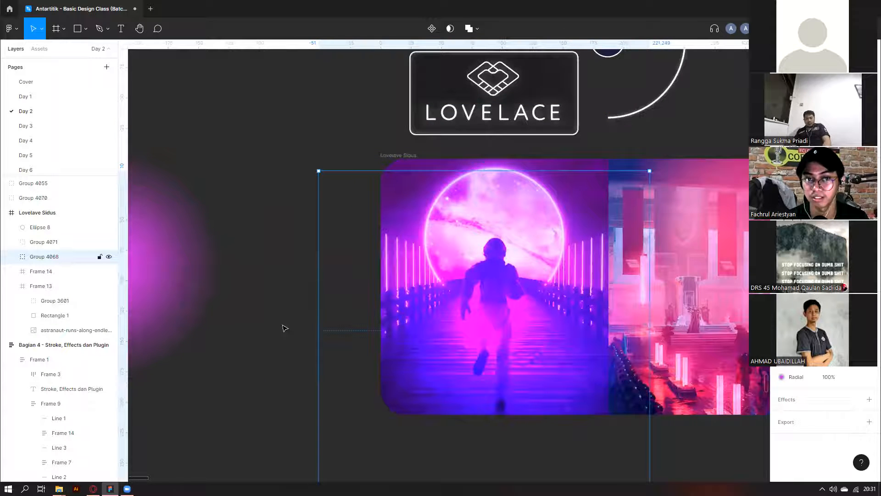
scroll(373, 168, down, 2)
drag(493, 306, 306, 102)
scroll(306, 102, up, 1)
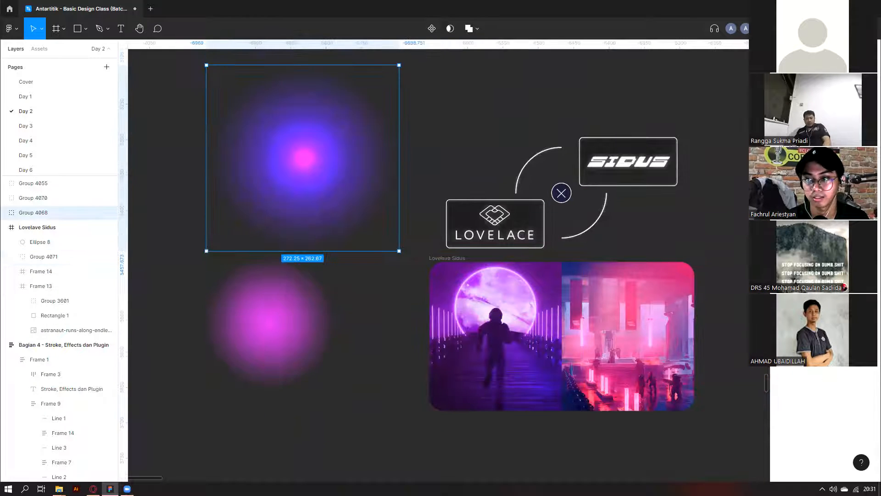
drag(274, 321, 288, 356)
click(33, 213)
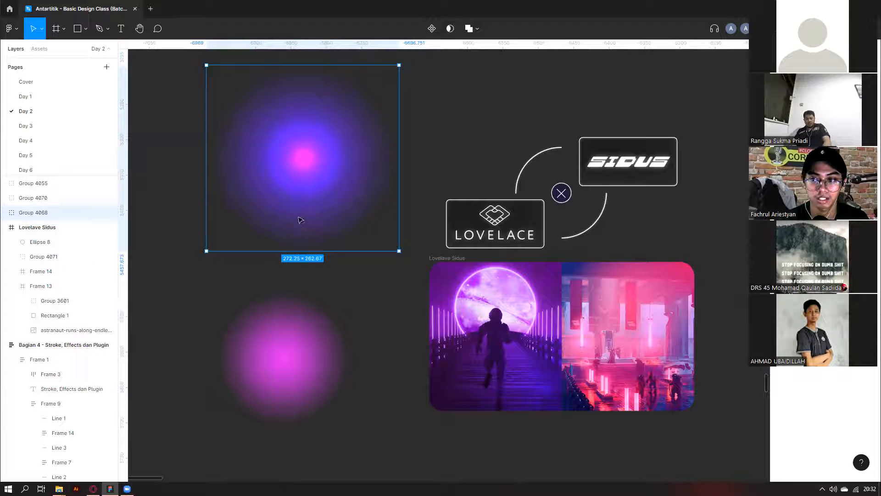
Test placing the blue and pink glows over the Lovelace image, undoing both placements.
drag(381, 172, 581, 346)
key(ctrl+z)
drag(283, 356, 534, 322)
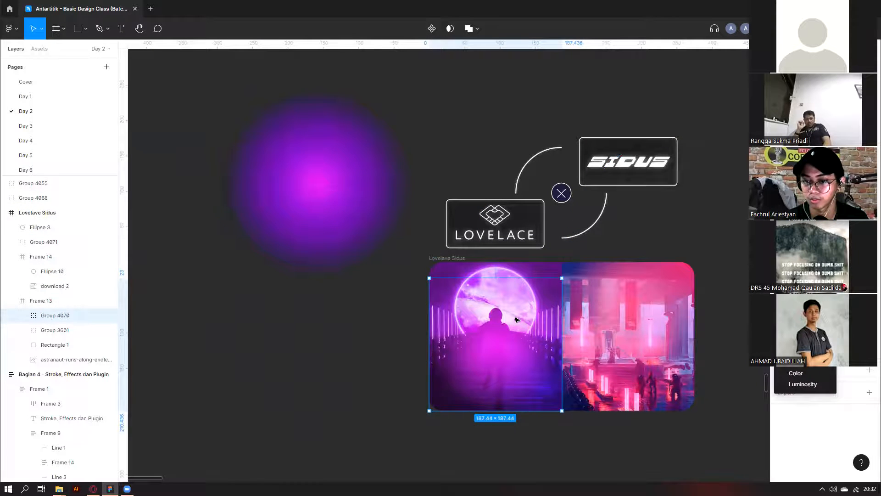
click(365, 309)
key(ctrl+z)
key(ctrl+z)
key(ctrl+z)
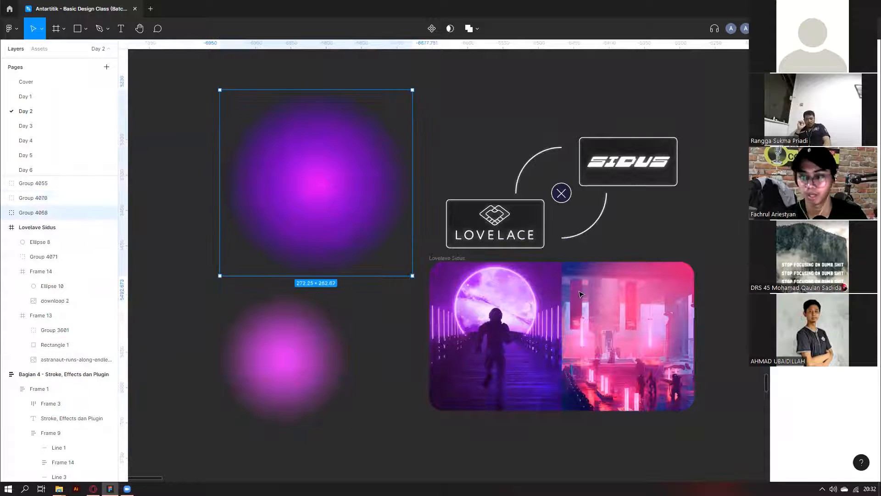
scroll(577, 298, down, 3)
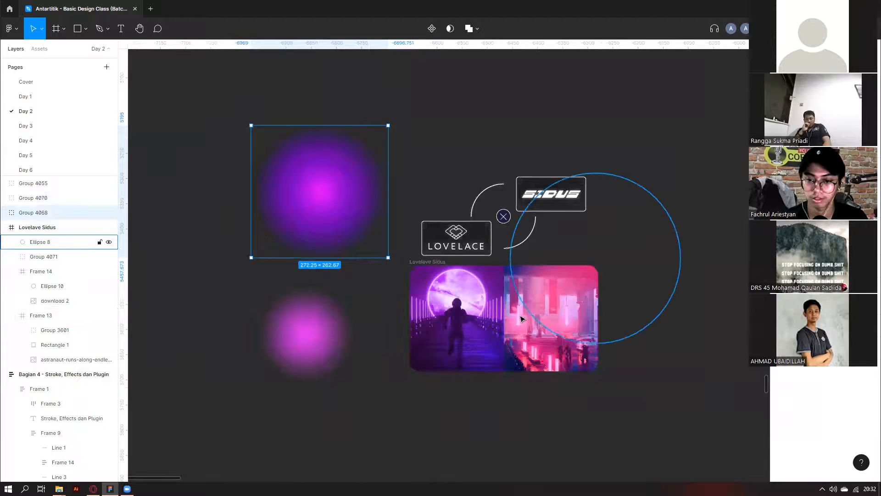
Drag the large circle Ellipse 8 out of the card and back over the Lovelave Sidus artwork.
scroll(682, 198, up, 3)
click(704, 234)
drag(656, 260, 626, 268)
scroll(594, 201, down, 1)
drag(601, 221, 755, 84)
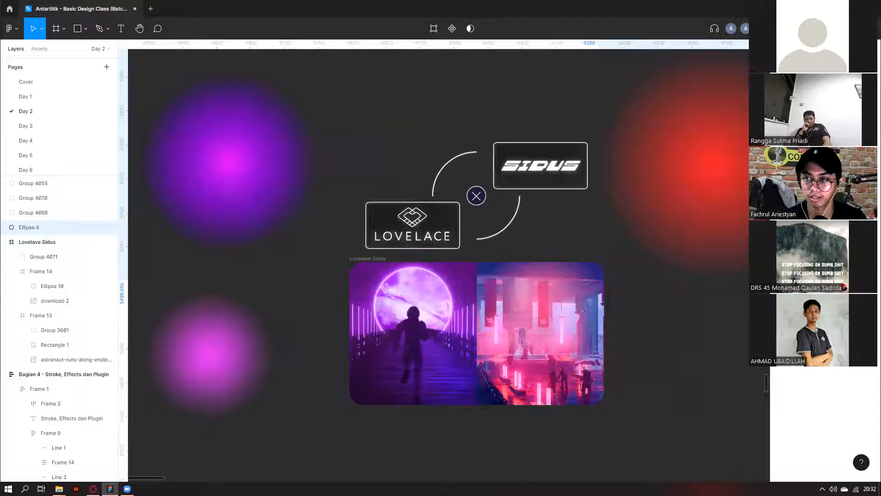
drag(769, 244, 635, 265)
drag(585, 195, 615, 257)
scroll(643, 172, down, 1)
drag(644, 228, 416, 367)
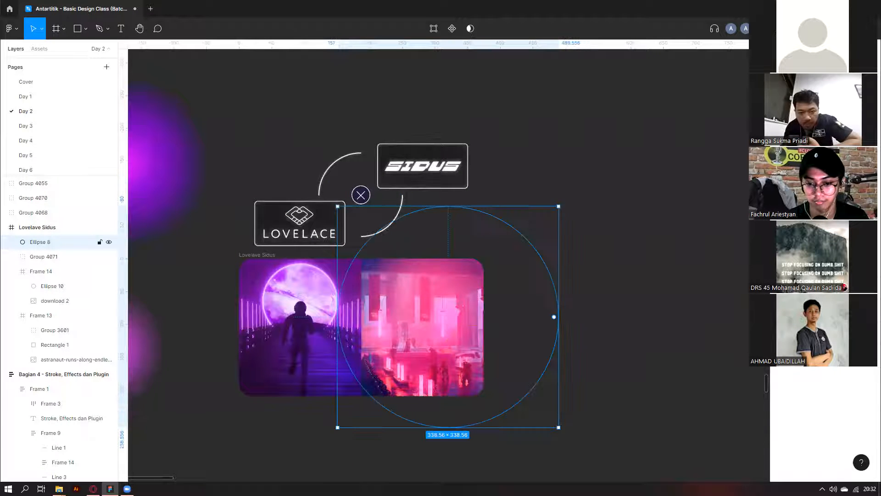
Nudge the Lovelace × Sidus logo group up and left with arrow keys, then deselect it.
scroll(416, 367, up, 1)
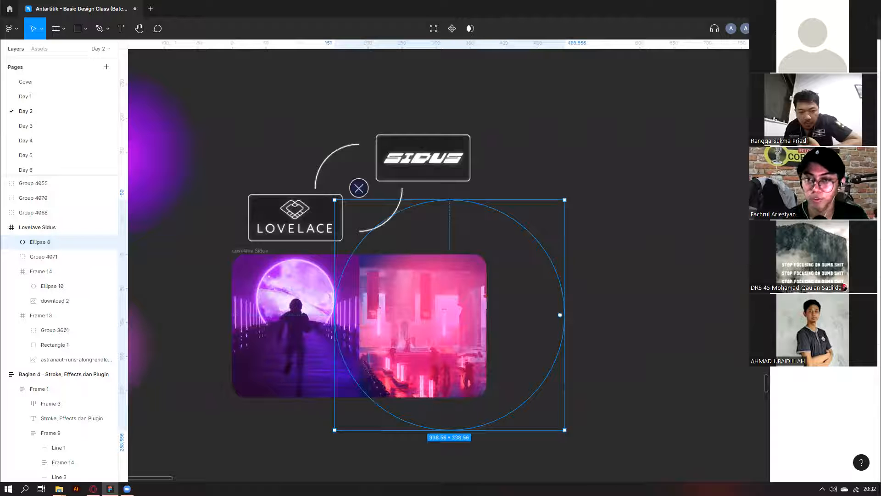
scroll(415, 363, up, 3)
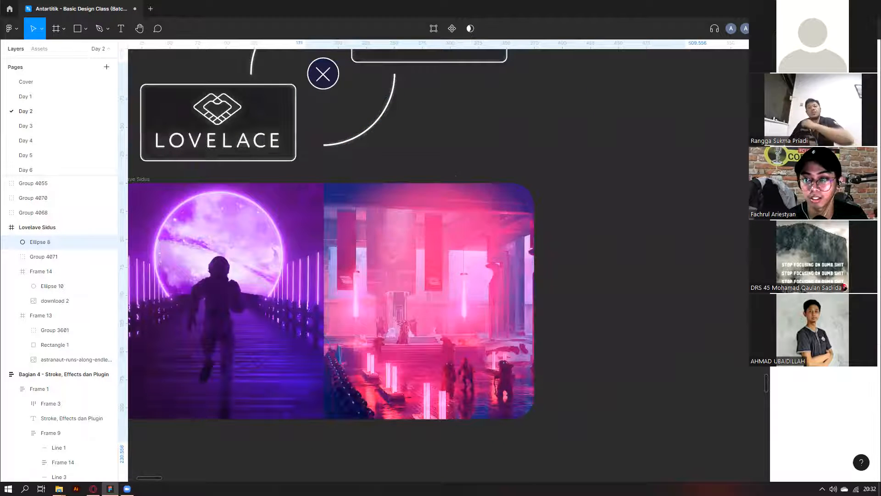
scroll(503, 265, down, 2)
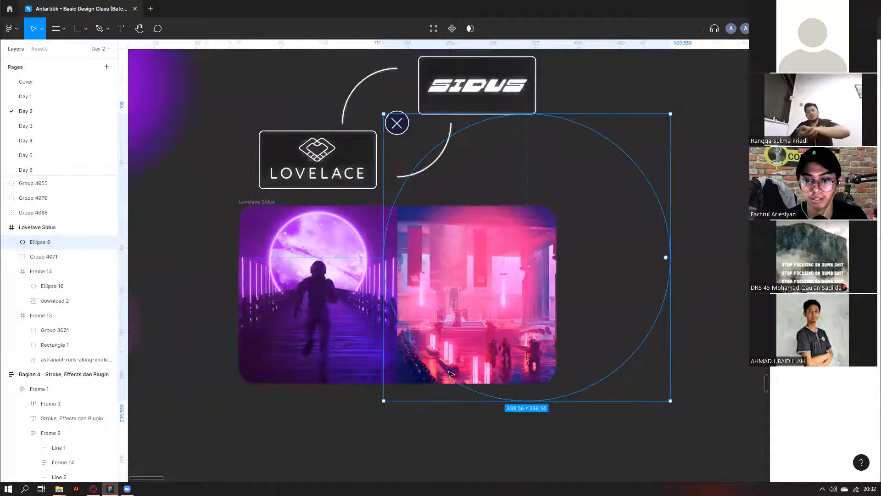
scroll(495, 288, down, 1)
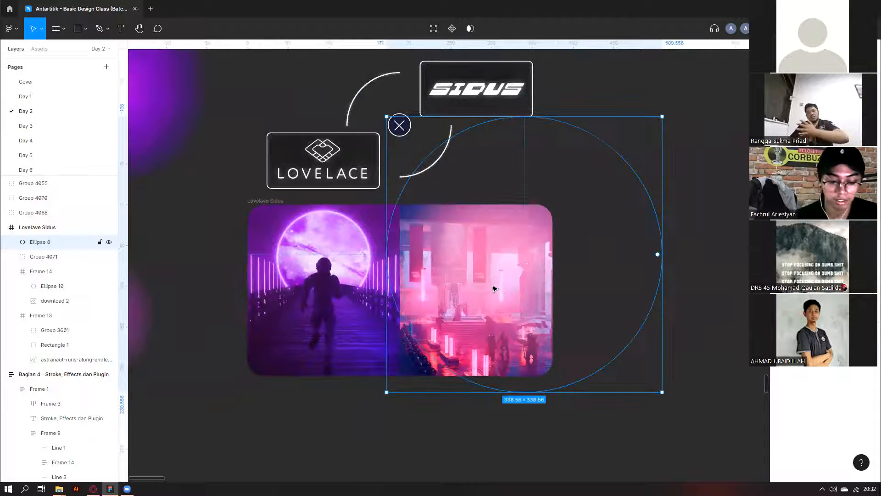
scroll(476, 251, down, 1)
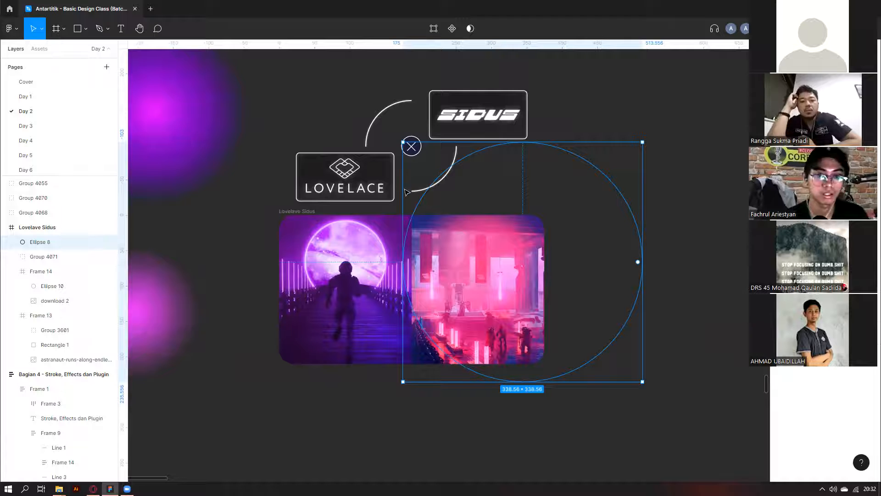
scroll(392, 161, down, 2)
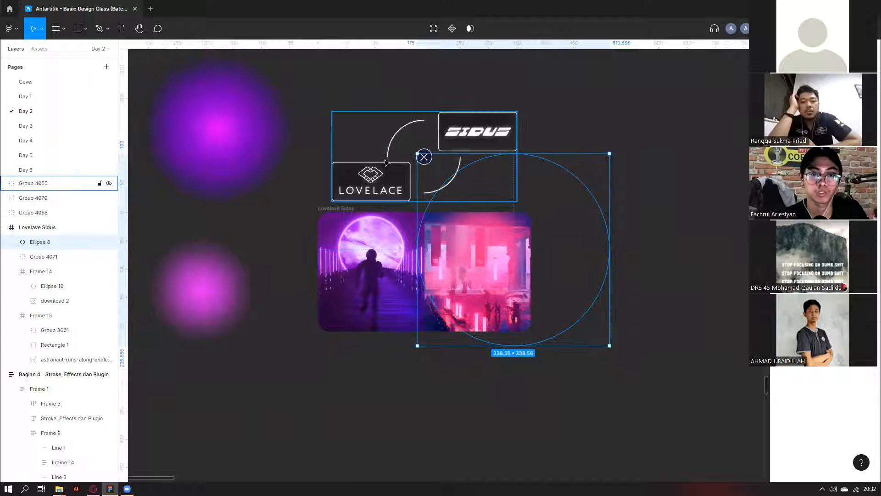
click(392, 160)
key(shift+Up)
key(shift+Left)
key(shift+Up)
key(Right)
key(Right)
key(Right)
key(Right)
key(Right)
key(Right)
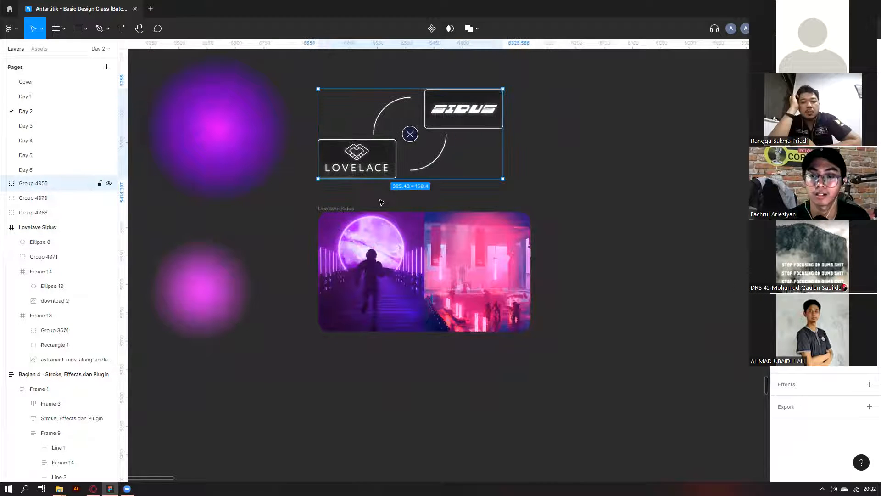
key(shift+Up)
key(shift+Up)
key(shift+Up)
click(331, 196)
scroll(331, 196, down, 1)
click(331, 196)
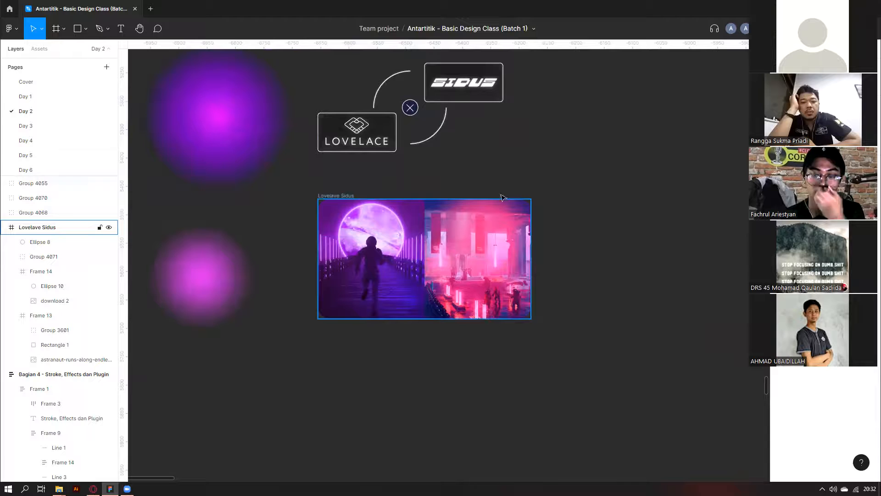
click(592, 122)
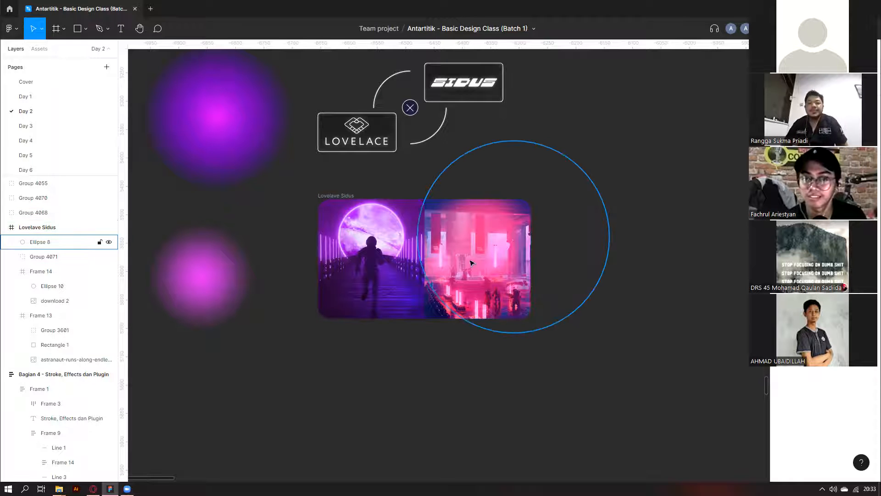
Move Ellipse 8 across the Lovelave Sidus photo frame, nudging it left and down.
click(427, 276)
scroll(362, 280, right, 5)
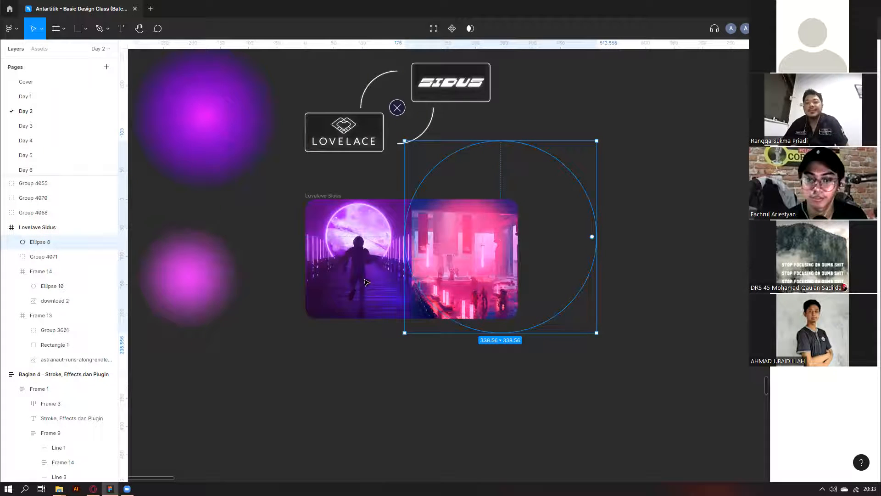
drag(490, 276, 376, 267)
key(shift+Left)
key(shift+Left)
key(shift+Left)
key(shift+Left)
key(shift+Left)
key(shift+Left)
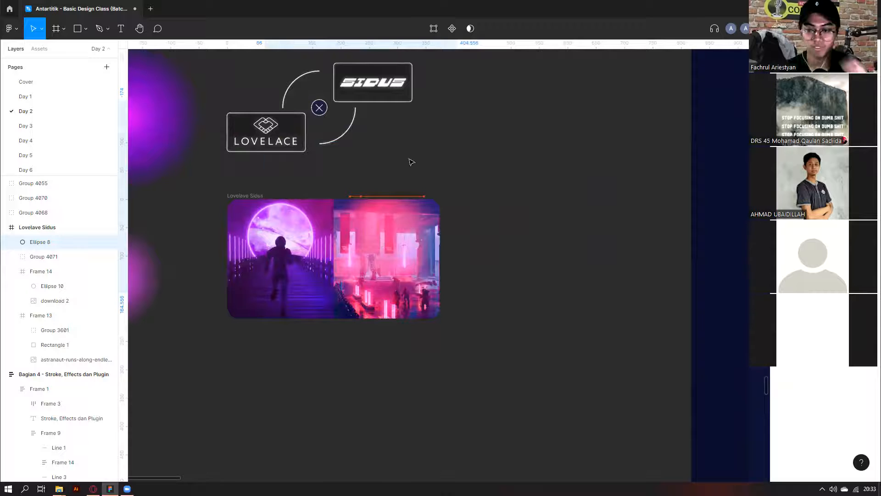
key(shift+Down)
drag(337, 212, 390, 231)
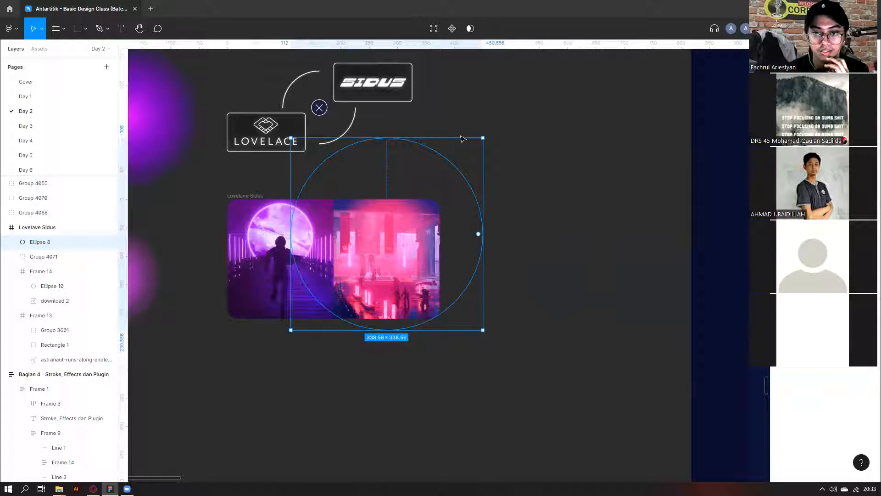
Reposition Ellipse 8 inside the frame until it overlaps the right neon-city photo.
drag(380, 250, 449, 242)
drag(364, 226, 205, 271)
scroll(410, 244, left, 1)
click(263, 196)
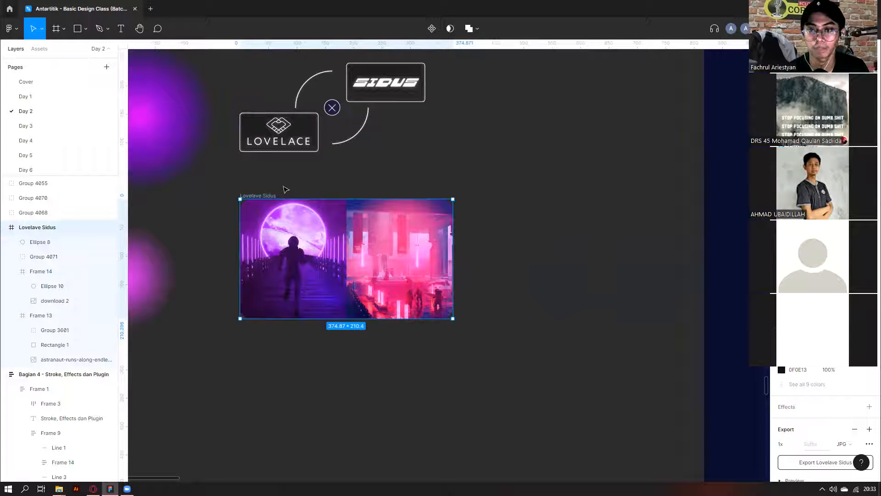
click(425, 260)
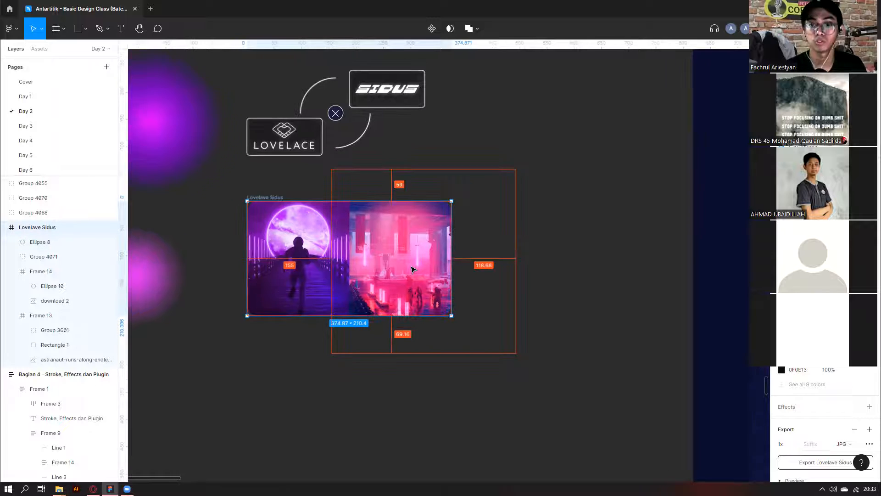
scroll(415, 263, down, 2)
drag(416, 263, 412, 250)
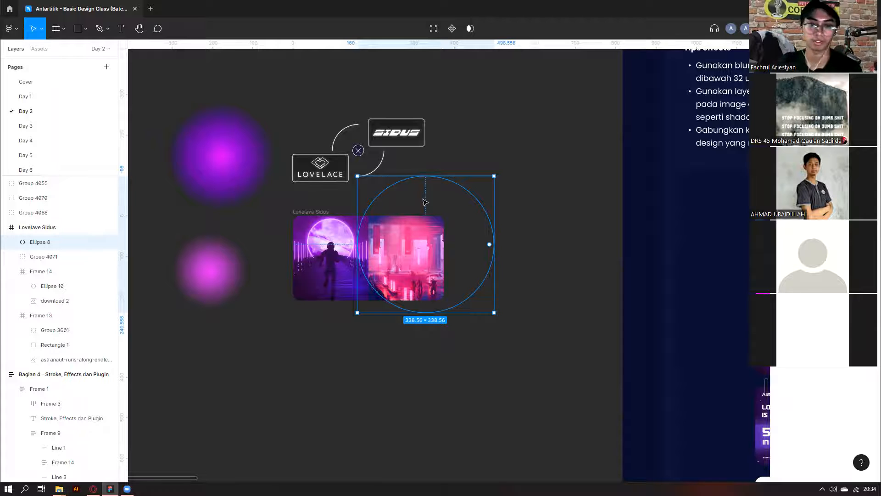
Undo Ellipse 8's last two moves to restore its earlier spot over the neon-city photo.
click(452, 145)
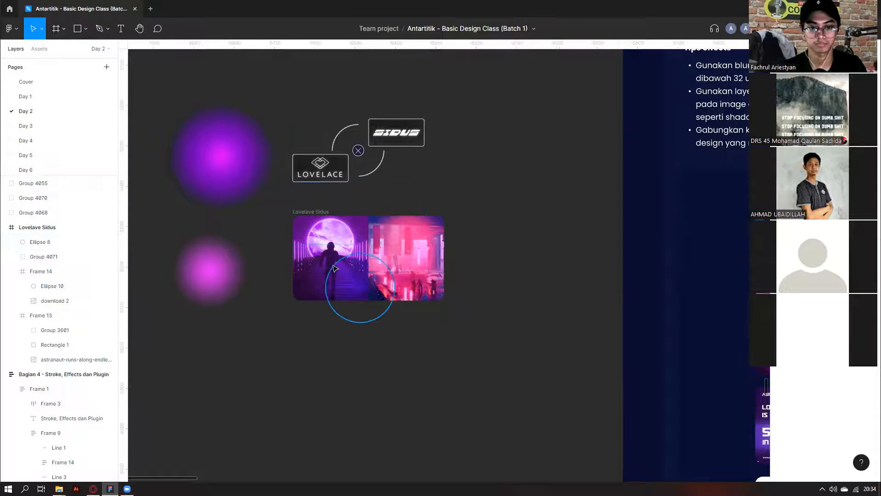
key(ctrl+z)
key(ctrl+z)
key(ctrl+z)
key(ctrl+z)
key(ctrl+z)
key(ctrl+z)
key(ctrl+z)
key(ctrl+z)
key(ctrl+z)
key(ctrl+z)
key(ctrl+z)
key(ctrl+z)
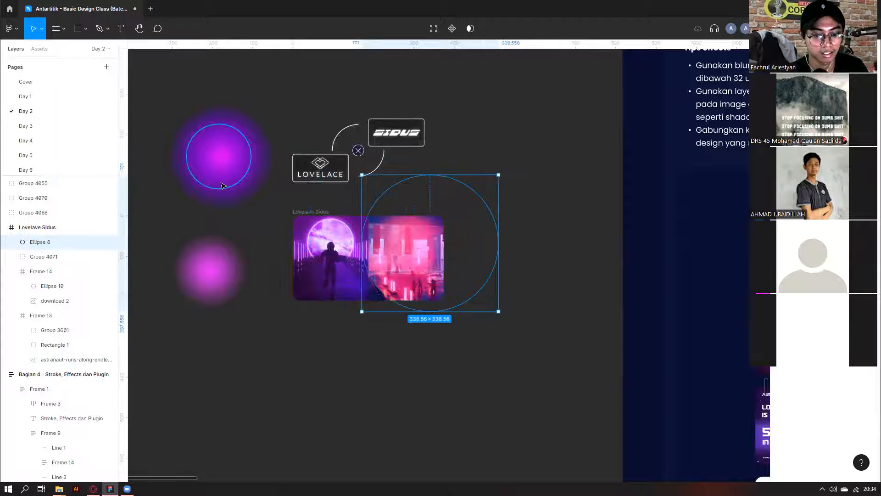
key(ctrl+z)
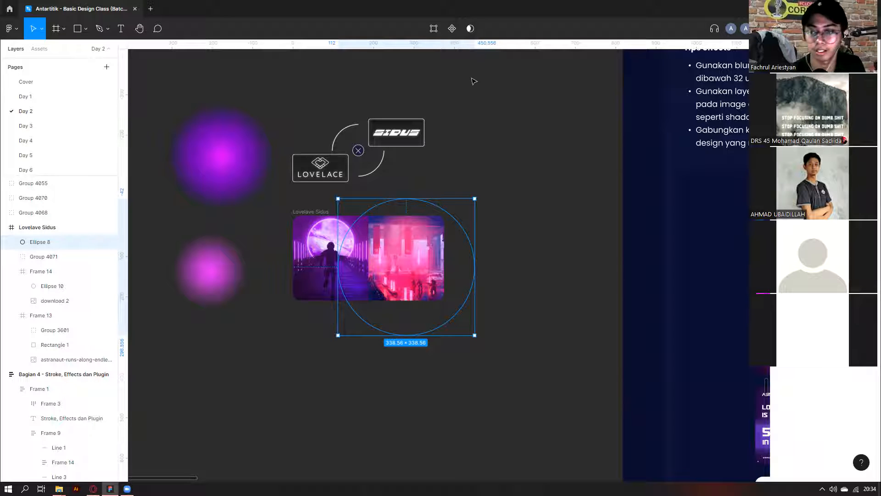
scroll(504, 188, down, 5)
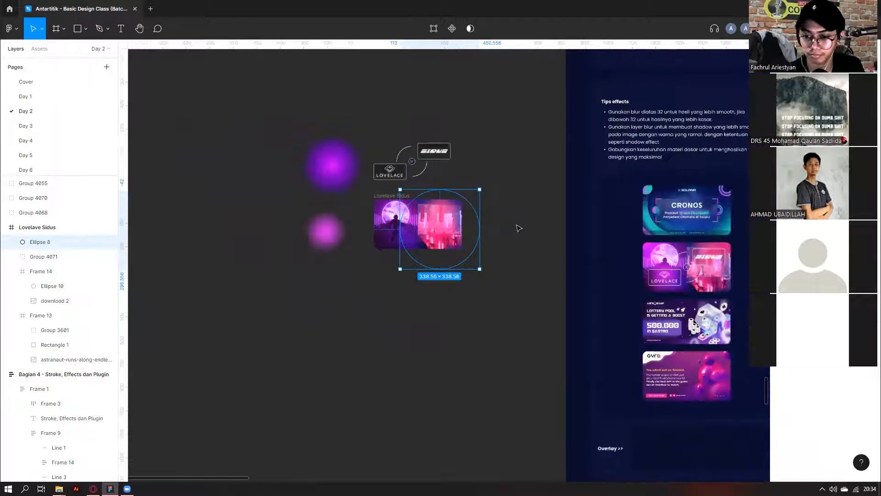
Shift Ellipse 8 over the photos, undoing one move, then settle it right and down.
click(519, 228)
scroll(423, 179, right, 2)
scroll(399, 325, up, 3)
click(398, 325)
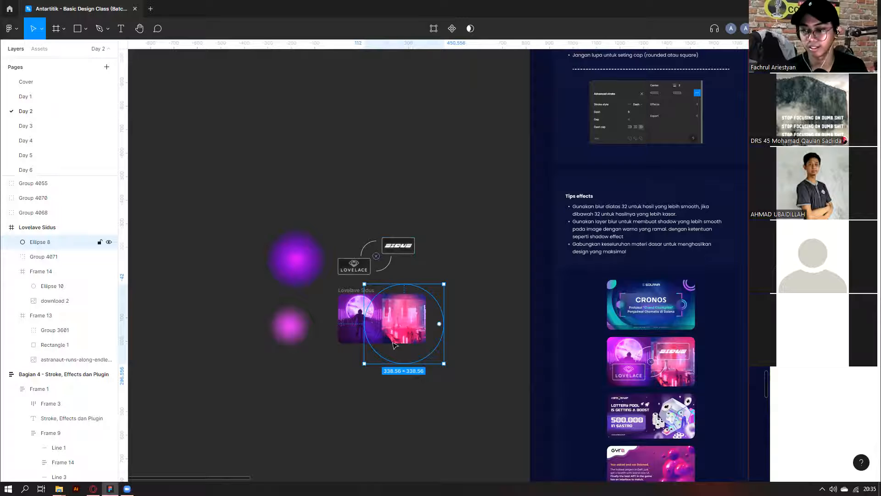
scroll(397, 286, down, 1)
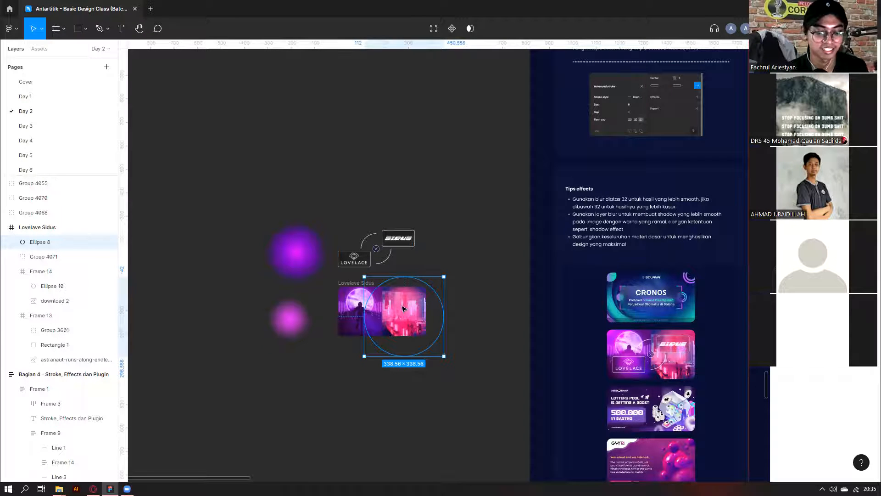
scroll(416, 314, up, 1)
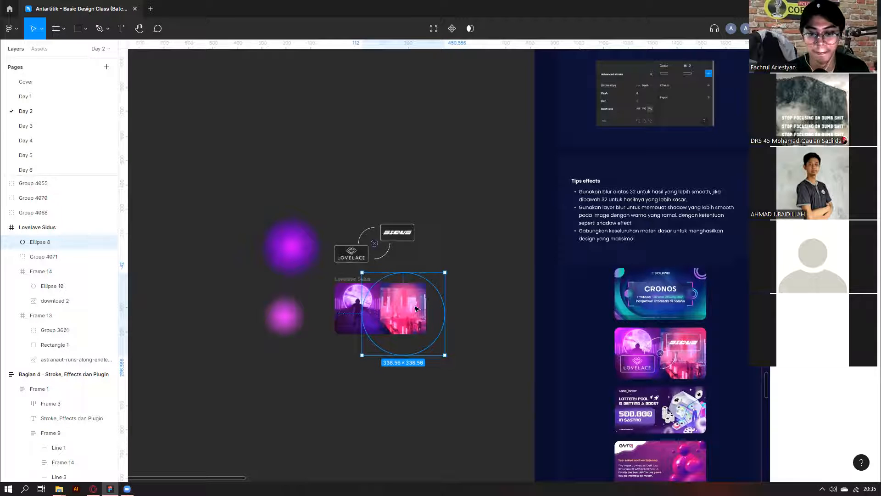
scroll(416, 309, up, 2)
drag(419, 303, 380, 272)
key(ctrl+z)
drag(468, 329, 410, 297)
drag(358, 253, 395, 271)
scroll(448, 221, down, 3)
click(388, 393)
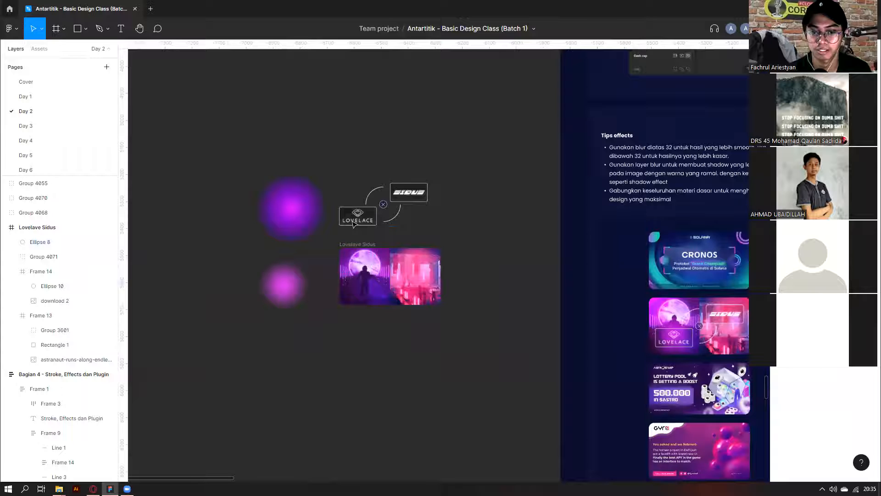
Place the small glow in the left photo's lower-left and the larger glow over the left photo.
scroll(345, 285, up, 3)
scroll(339, 316, right, 1)
drag(222, 307, 334, 330)
drag(233, 167, 323, 258)
Check the larger glow group's blend mode options and select the small glow in the left photo.
click(334, 239)
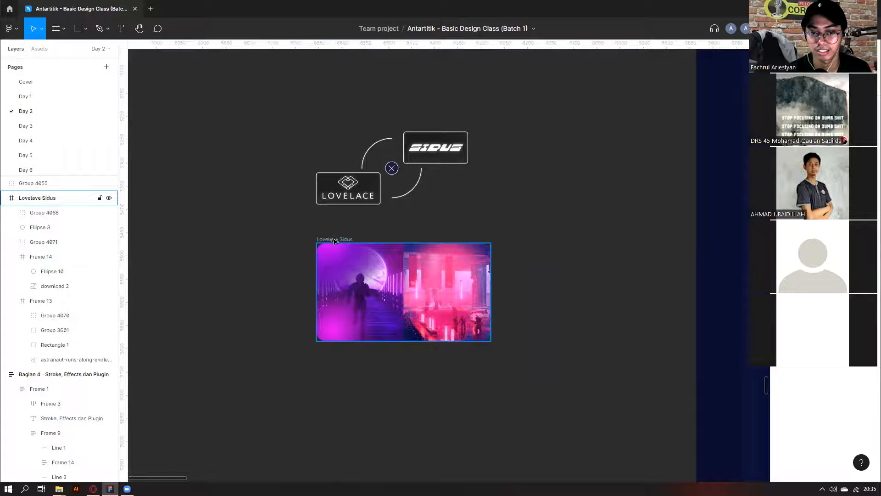
click(338, 242)
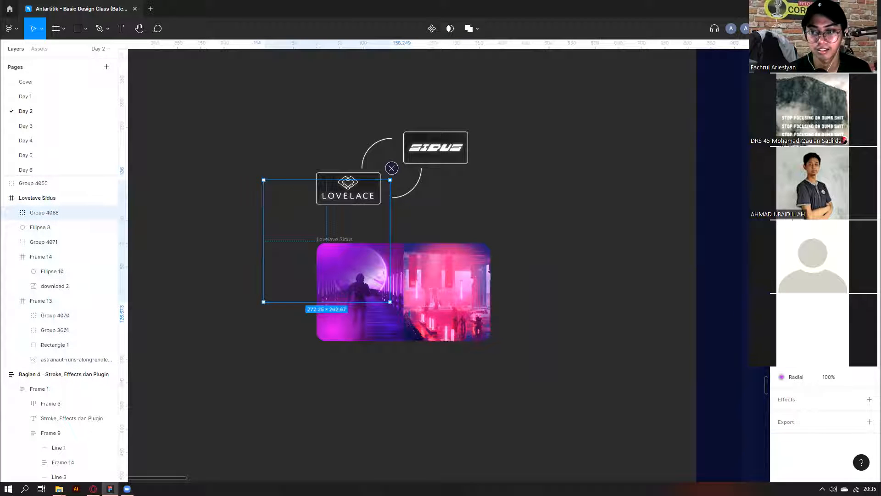
click(803, 254)
key(Escape)
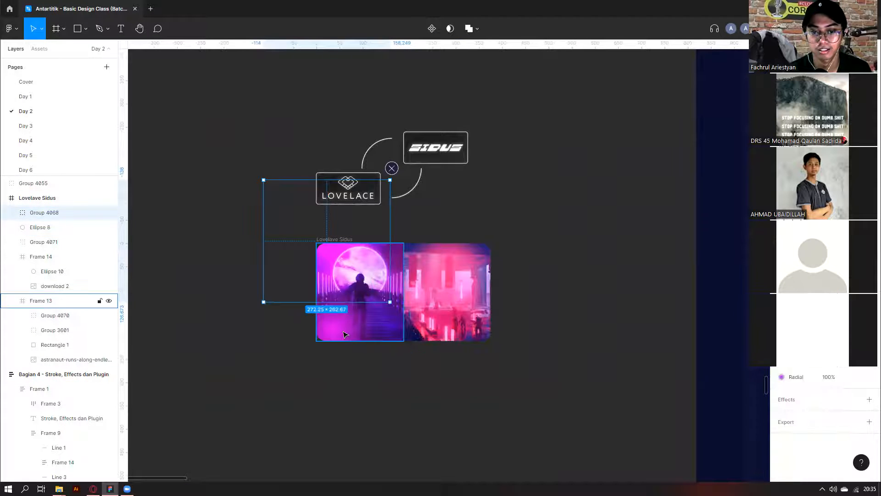
click(341, 322)
double_click(342, 322)
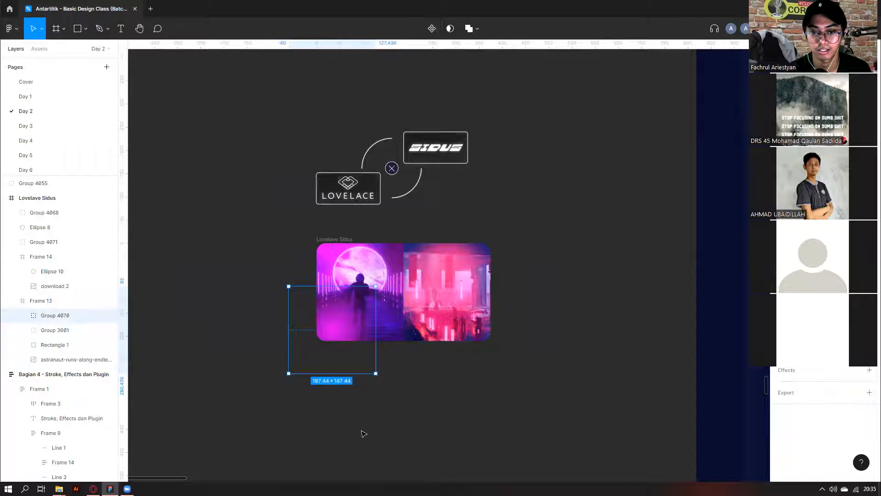
click(349, 415)
Inspect Ellipse 8, the frame and the logo group, then shift the larger glow slightly over the left photo.
click(40, 227)
click(337, 239)
scroll(337, 239, down, 2)
scroll(252, 195, right, 2)
scroll(298, 200, up, 1)
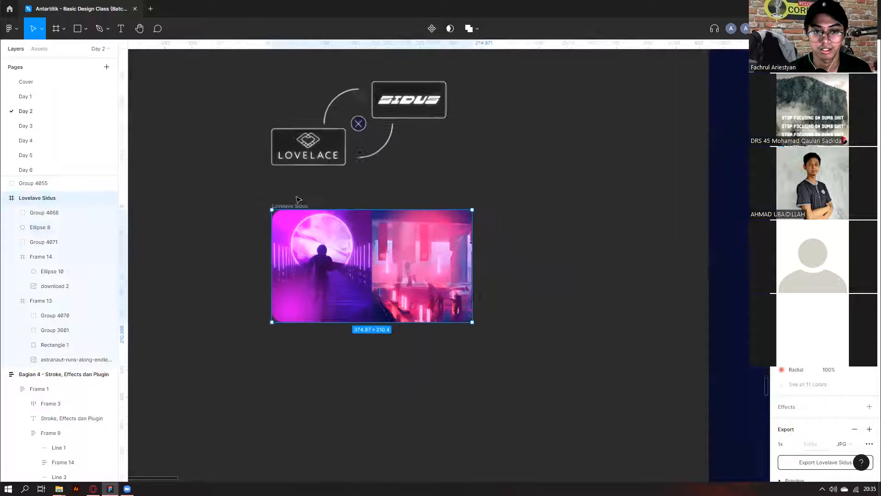
scroll(297, 200, up, 1)
scroll(289, 142, down, 1)
click(285, 152)
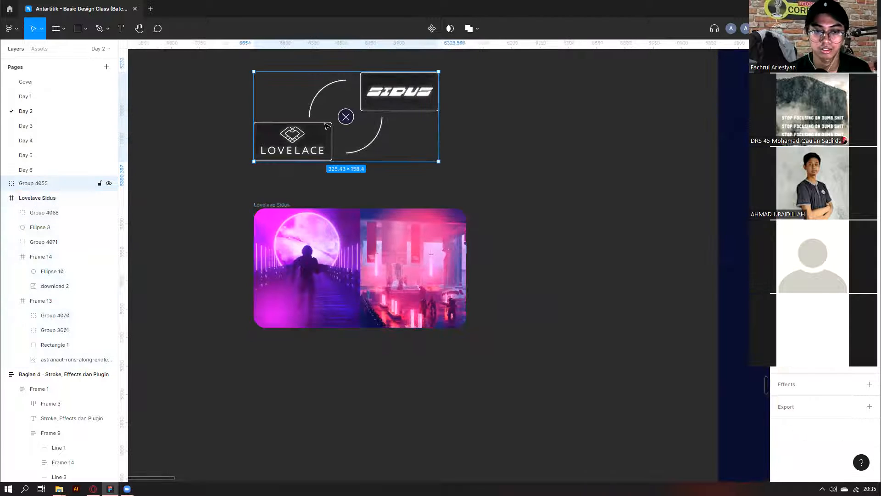
click(315, 250)
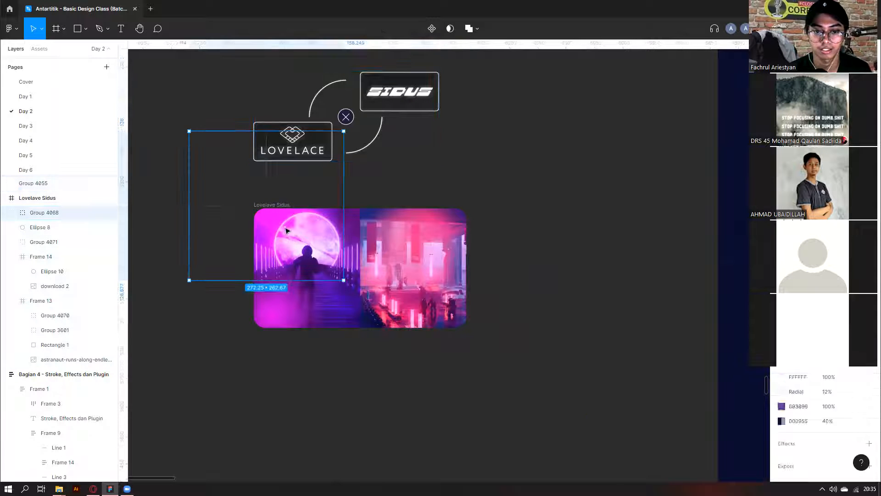
click(209, 317)
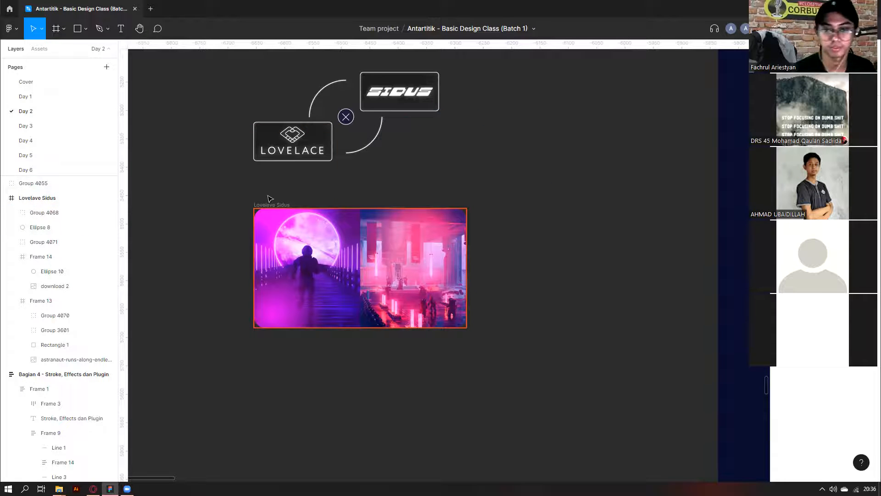
drag(297, 244, 280, 250)
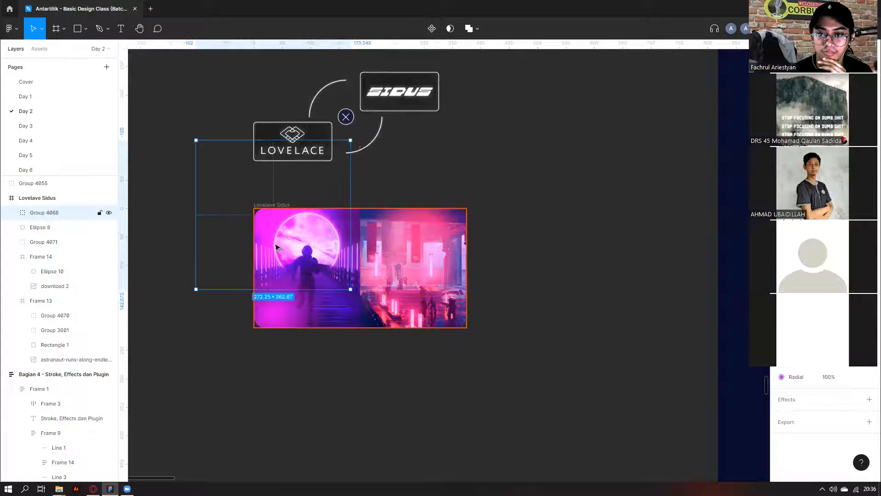
click(298, 185)
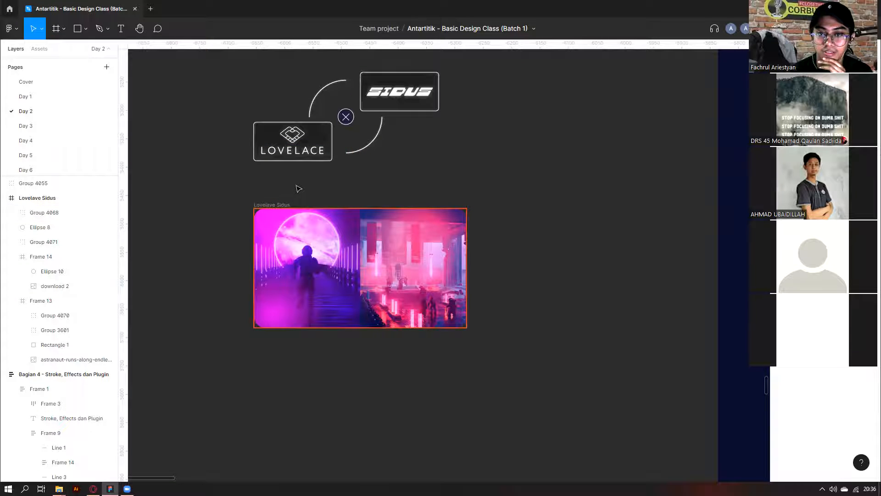
Alt-drag the Lovelave Sidus frame downward to place a duplicate directly below it.
drag(269, 206, 264, 350)
scroll(248, 345, down, 1)
click(240, 342)
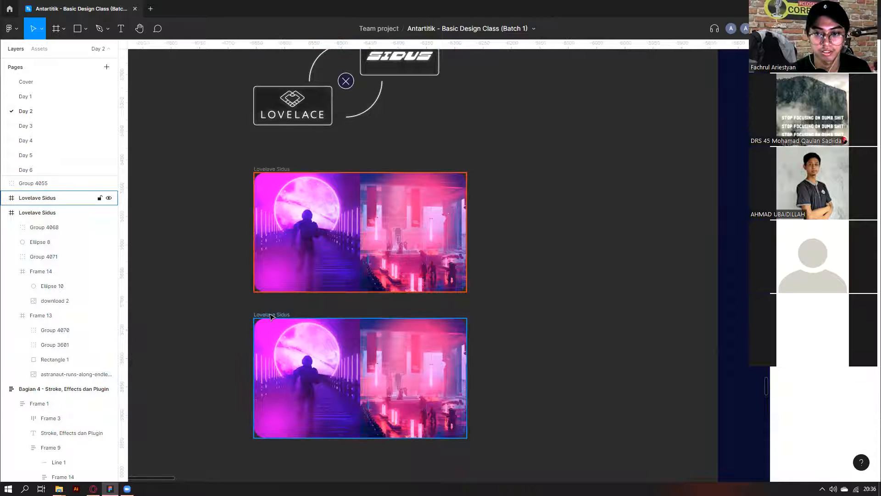
click(272, 317)
scroll(227, 314, down, 3)
click(231, 315)
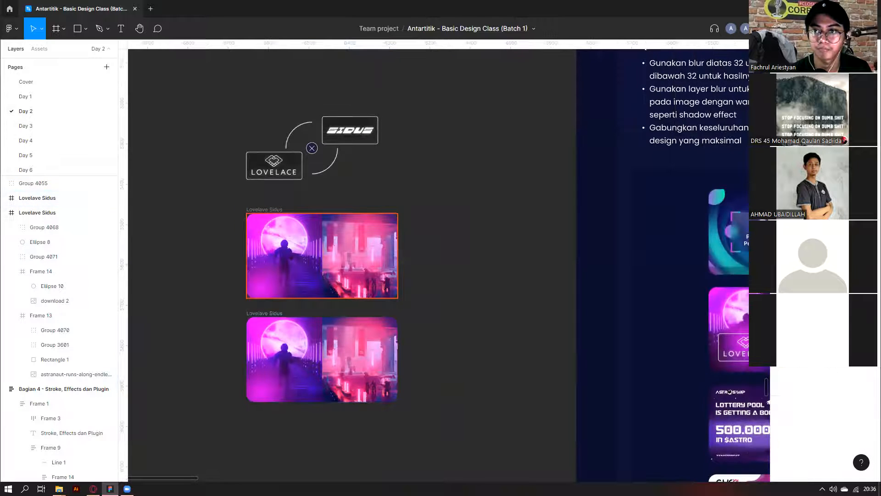
click(263, 315)
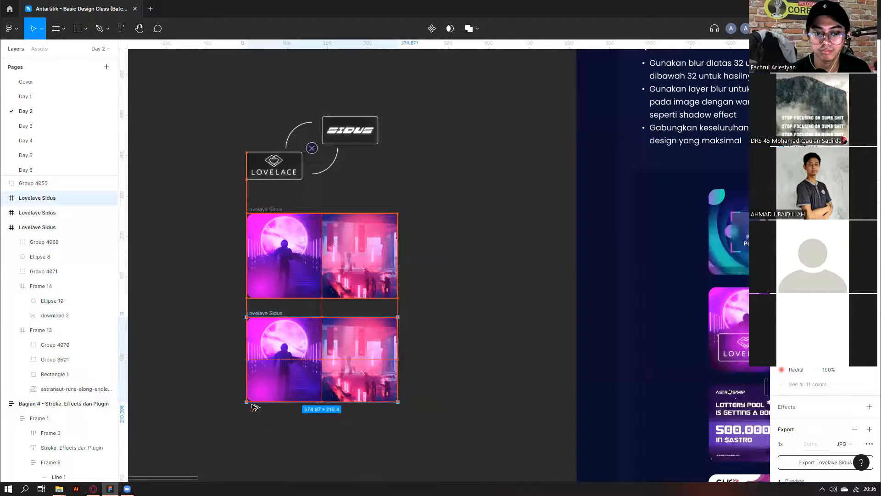
key(ctrl+d)
key(Delete)
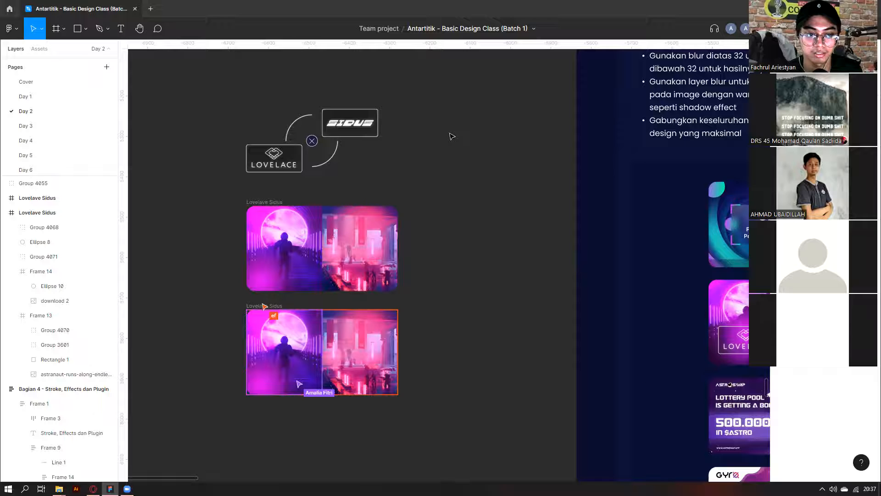
Try moving Group 4068 in the lower frame, undo it, and inspect Frame 13 and Group 4070.
drag(275, 336, 280, 345)
key(ctrl+z)
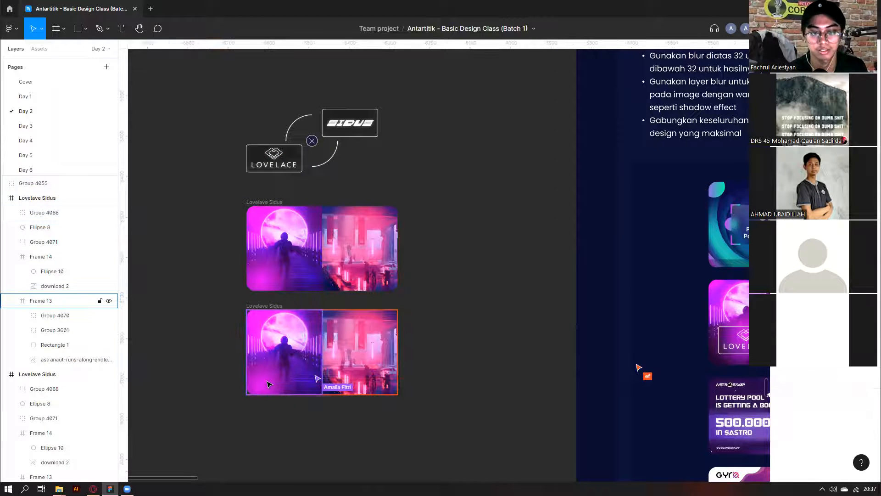
click(269, 383)
click(268, 386)
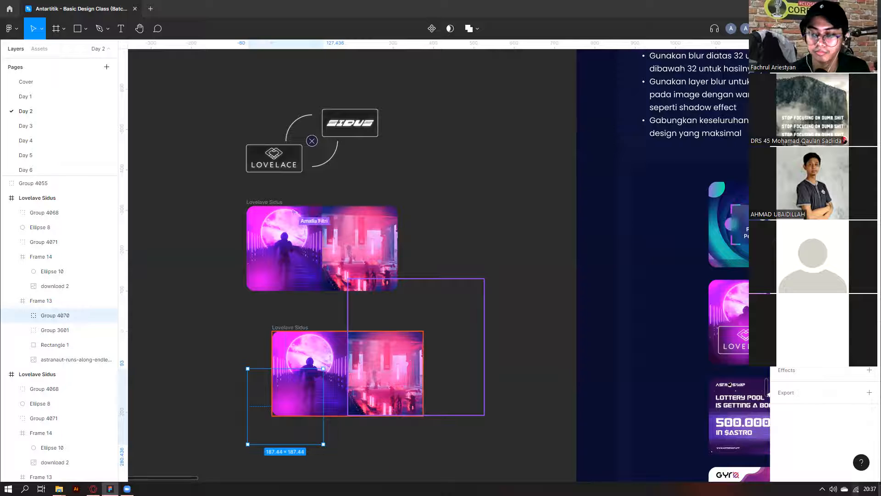
click(213, 320)
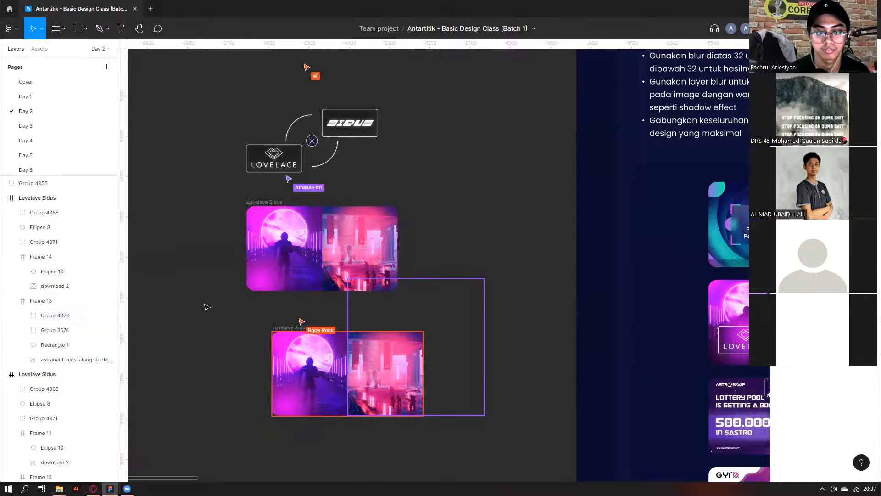
scroll(229, 304, down, 5)
scroll(240, 310, up, 1)
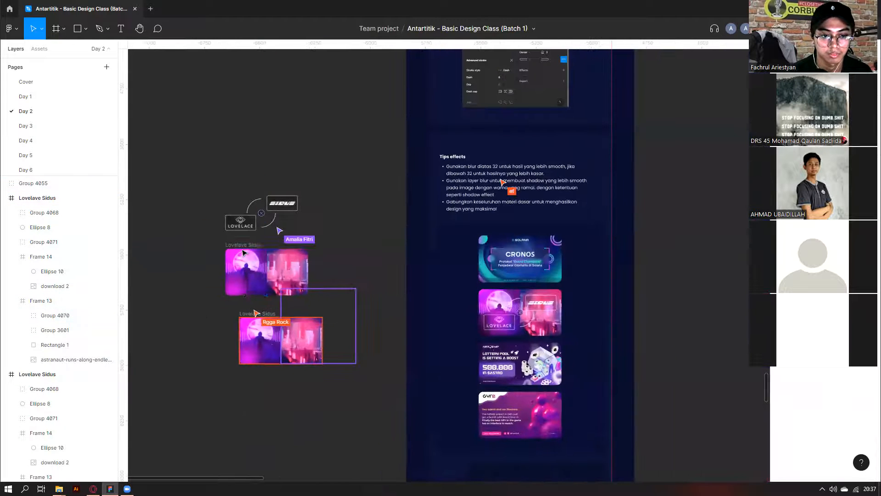
Alt-drag the upper Lovelave Sidus frame below the others to create another copy.
drag(245, 270, 245, 385)
click(243, 245)
scroll(336, 324, down, 2)
scroll(317, 298, up, 3)
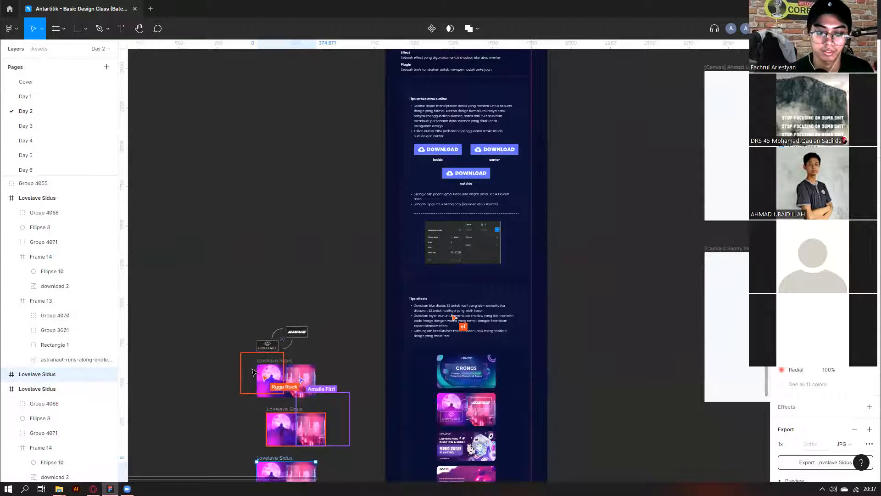
scroll(258, 402, up, 3)
scroll(259, 406, up, 2)
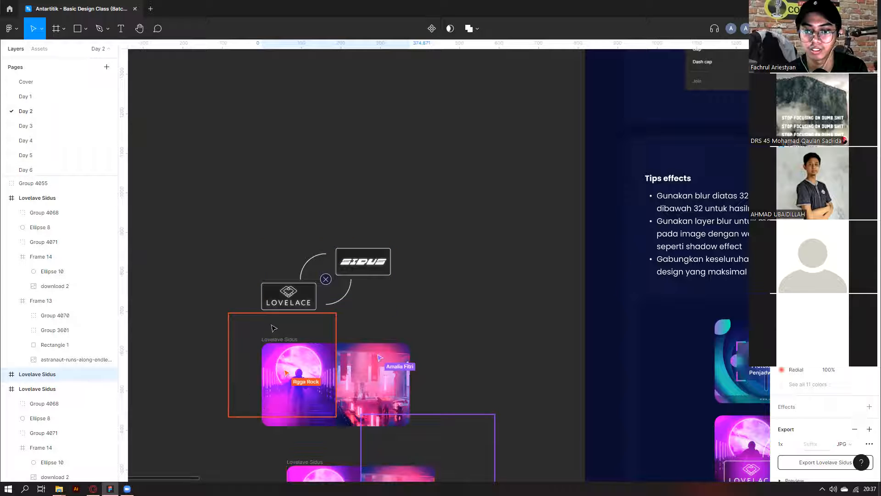
Repeatedly select and deselect the Lovelave Sidus frame by its name label.
click(265, 339)
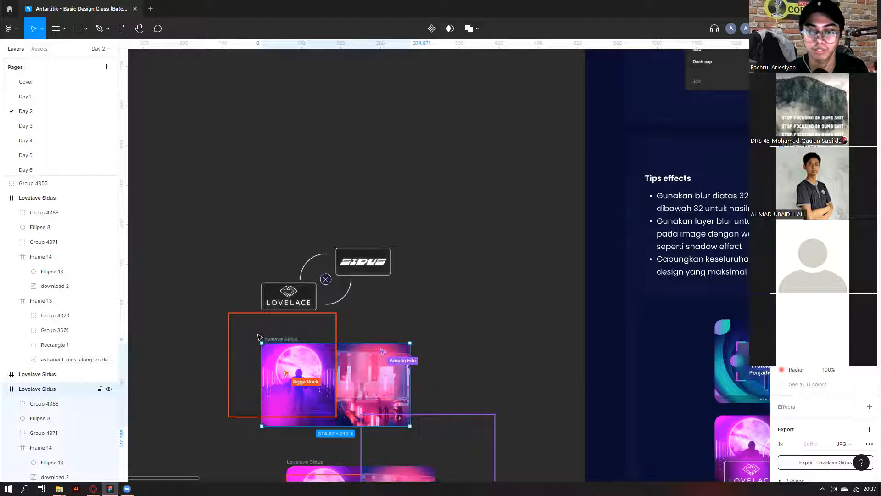
click(265, 334)
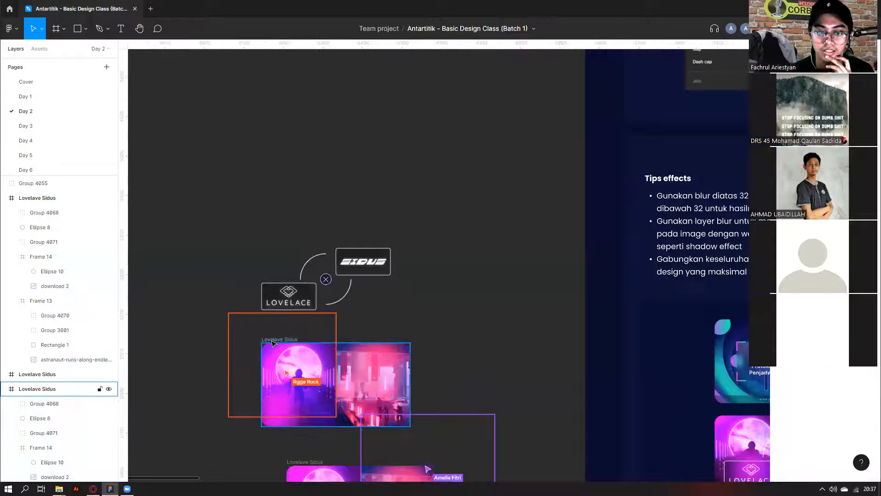
click(271, 339)
click(266, 333)
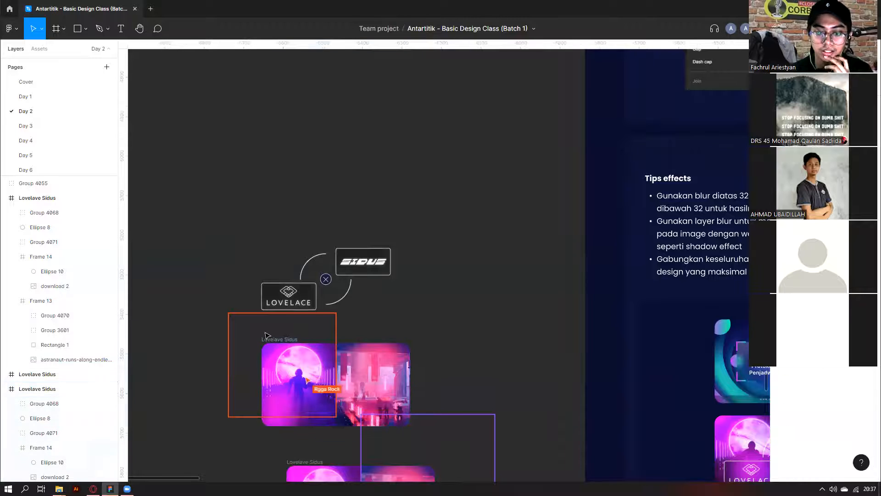
scroll(266, 334, down, 1)
click(265, 334)
click(265, 332)
click(266, 336)
click(258, 329)
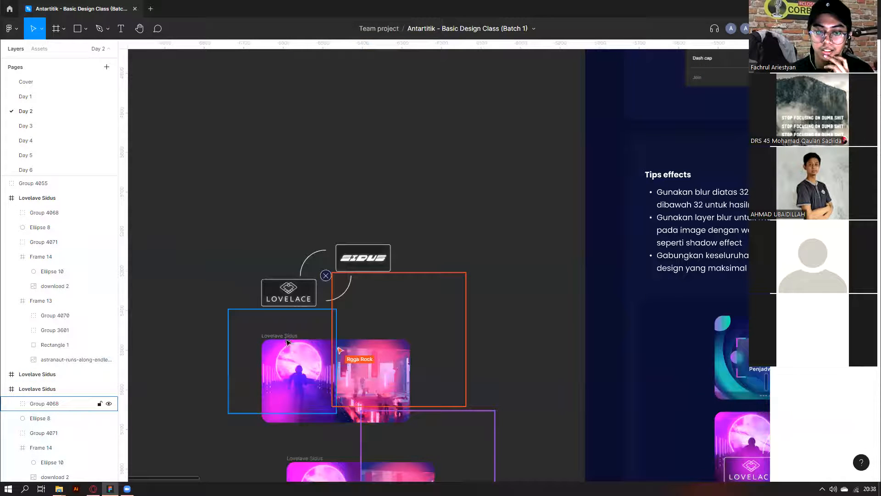
click(280, 339)
click(255, 330)
click(268, 335)
scroll(256, 329, down, 1)
click(244, 317)
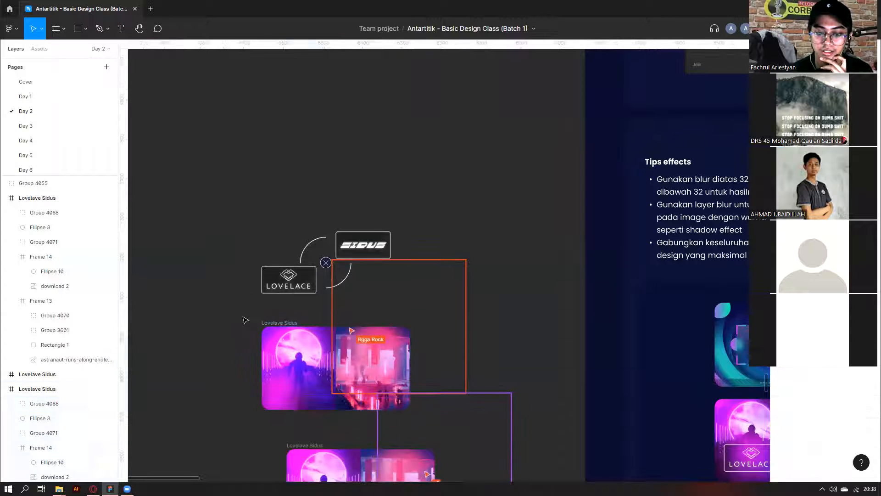
scroll(245, 320, down, 3)
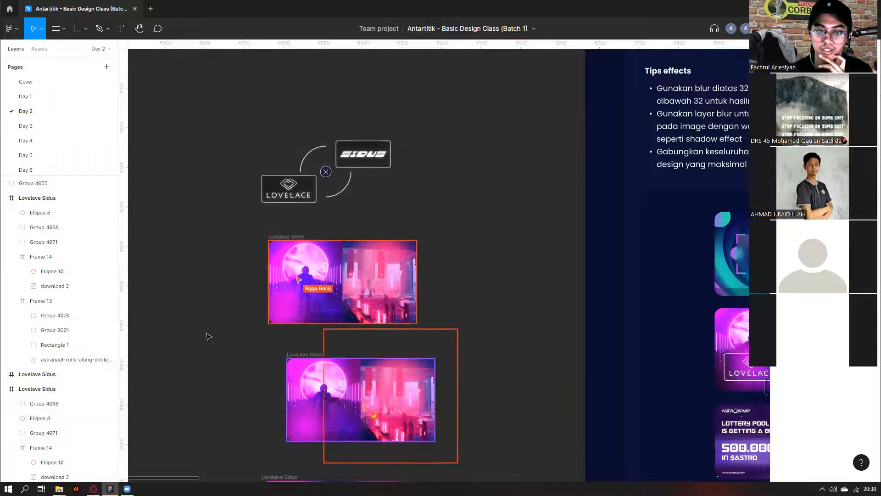
Inspect Group 4068 in the top frame, then select the bottom Lovelave Sidus frame.
click(282, 261)
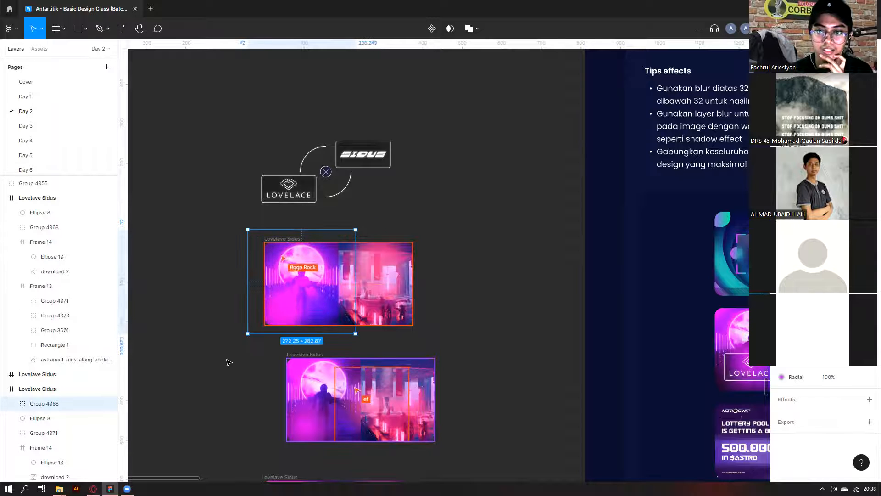
scroll(394, 360, down, 3)
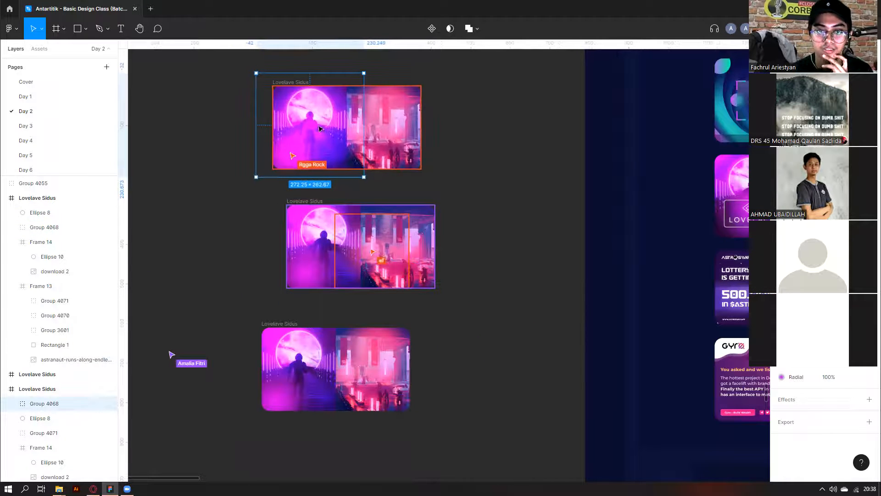
click(241, 236)
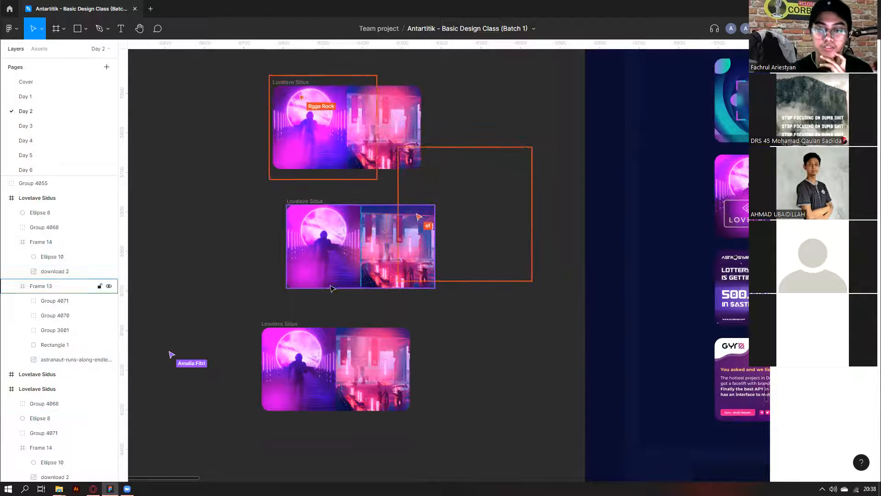
scroll(330, 288, down, 1)
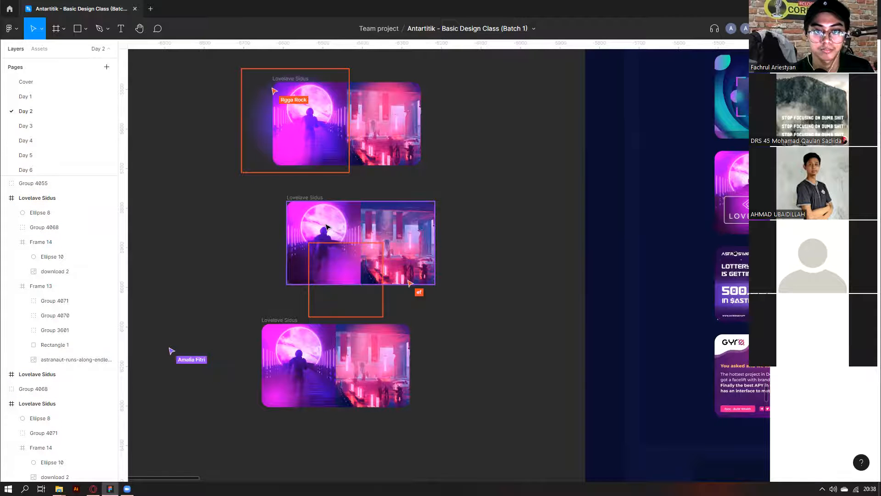
scroll(459, 283, down, 2)
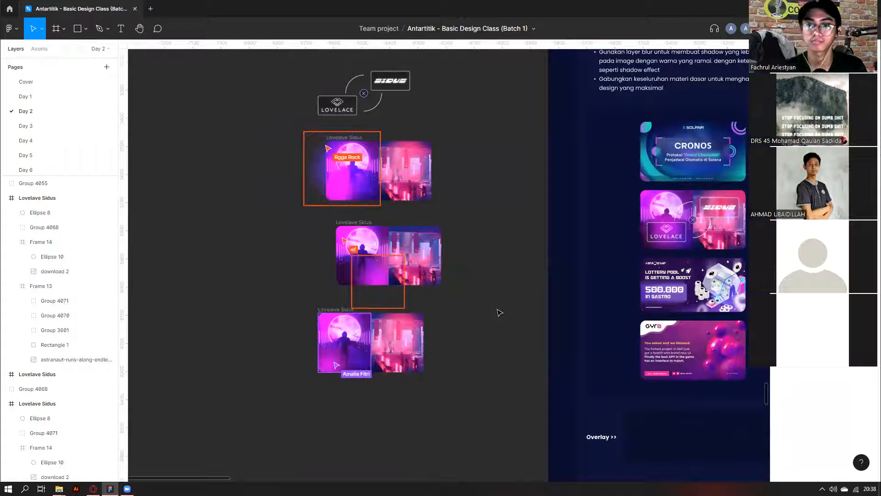
scroll(459, 303, right, 4)
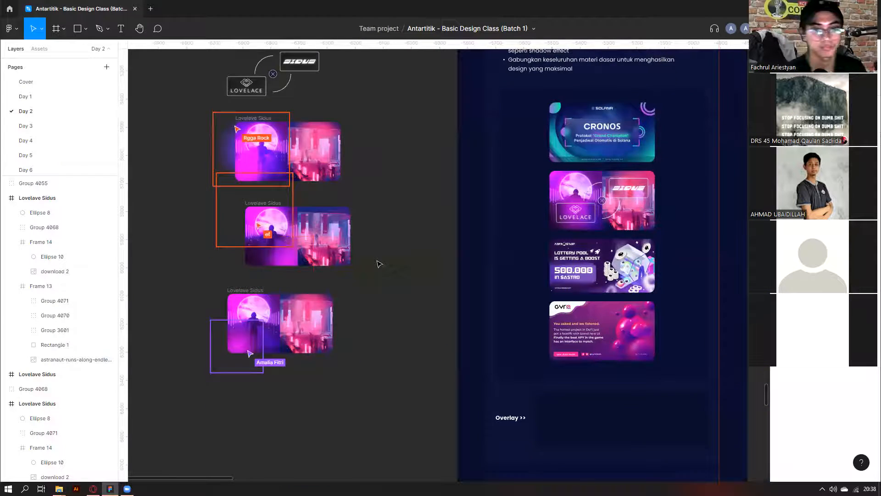
scroll(368, 276, up, 4)
scroll(330, 298, down, 2)
scroll(313, 309, up, 1)
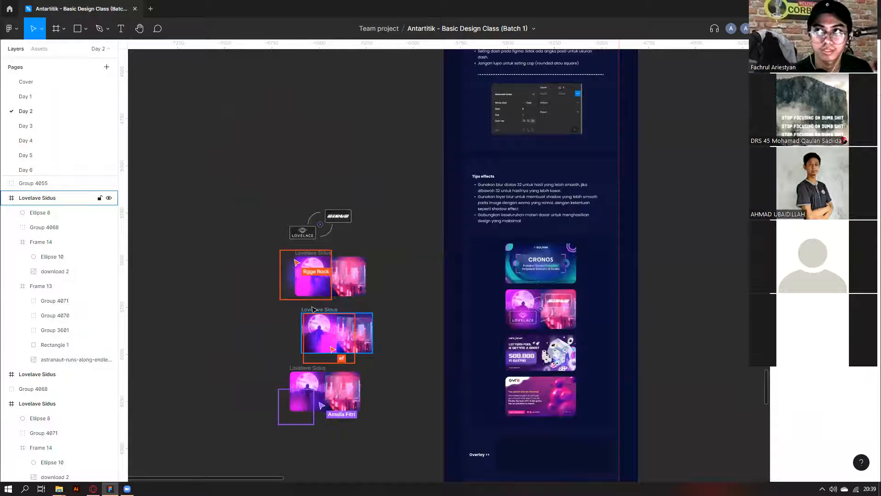
click(201, 315)
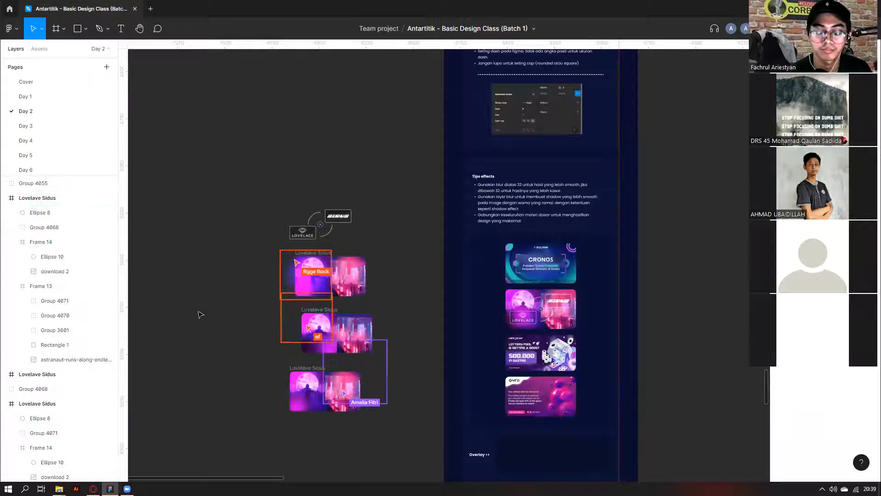
click(304, 404)
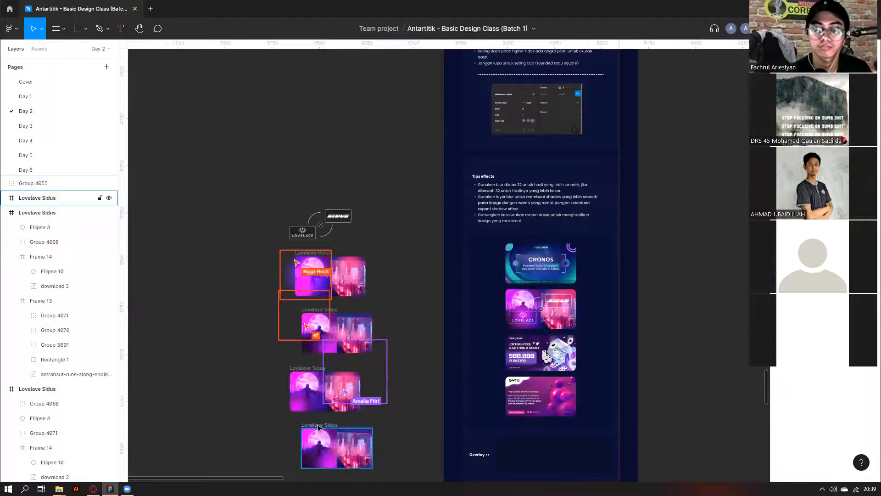
scroll(320, 427, up, 3)
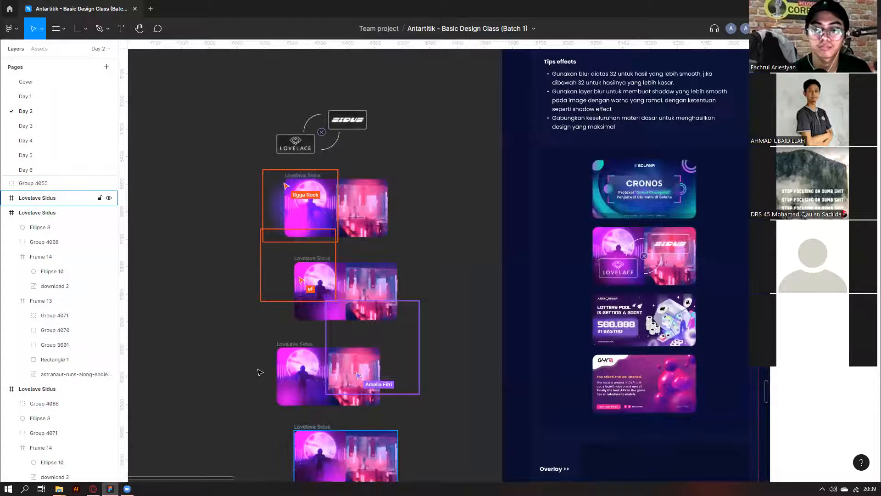
click(312, 427)
scroll(316, 427, down, 2)
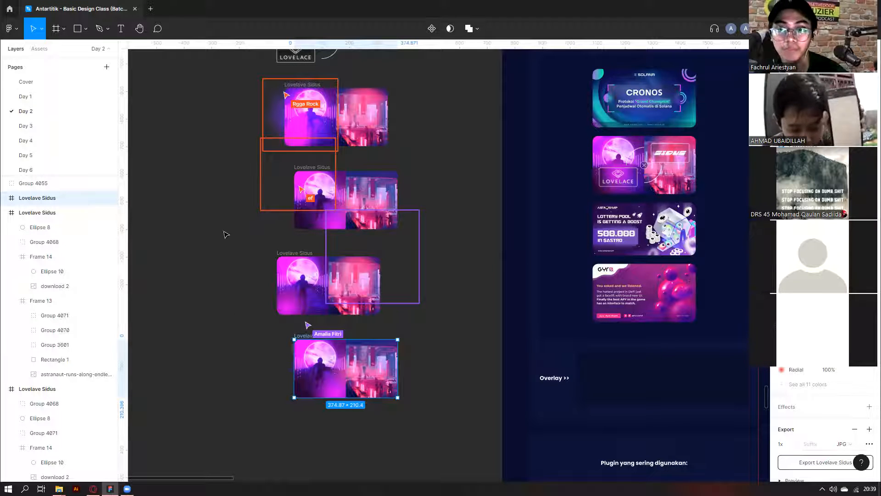
Select the third and then the fourth Lovelave Sidus frame in the stacked column.
click(255, 260)
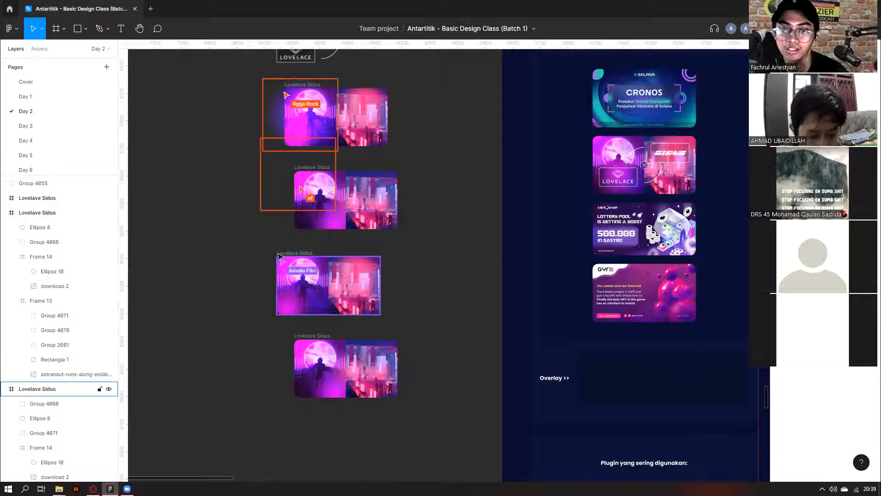
click(290, 253)
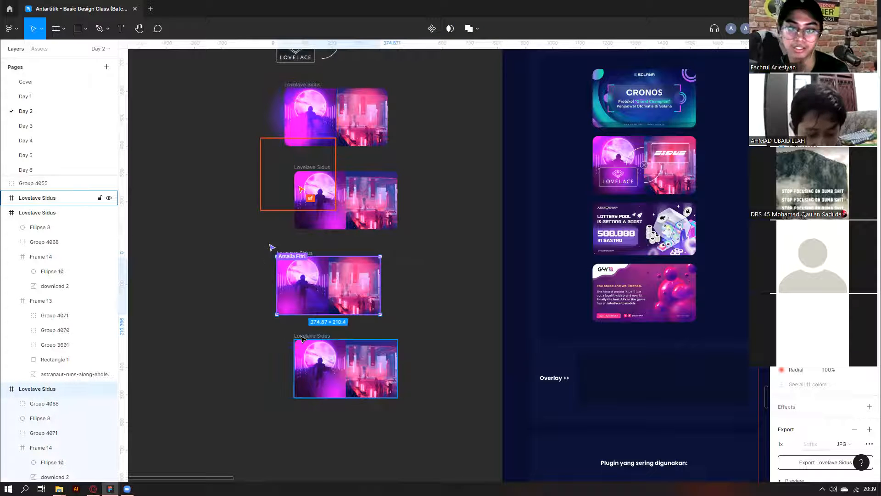
click(306, 340)
scroll(306, 340, down, 3)
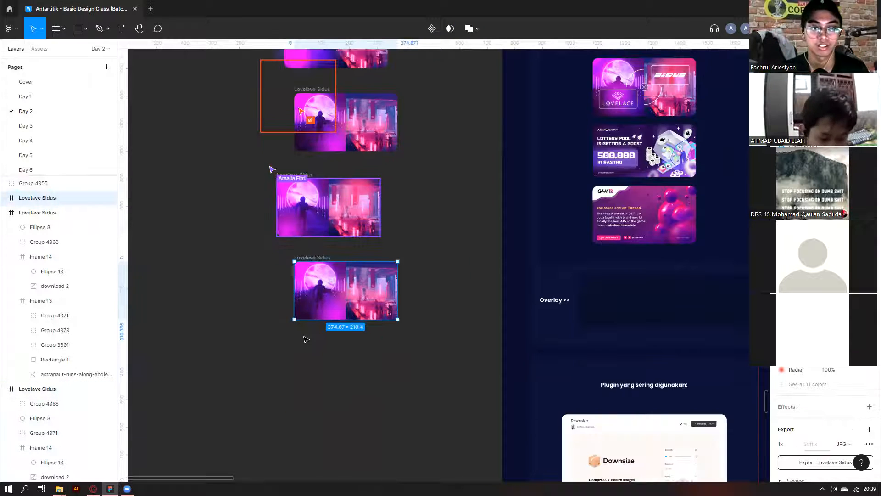
scroll(304, 428, down, 4)
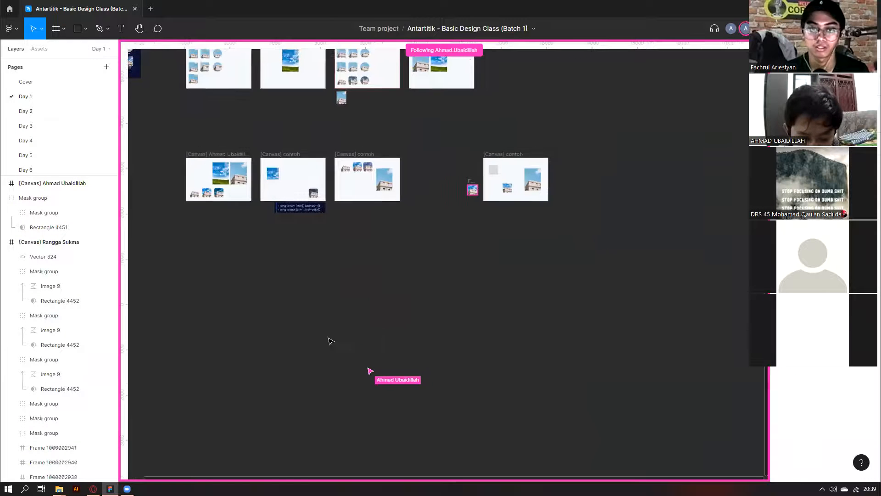
Switch to the Day 2 page and scroll to the four Lovelave Sidus frames.
scroll(330, 341, down, 5)
click(26, 111)
scroll(264, 413, down, 5)
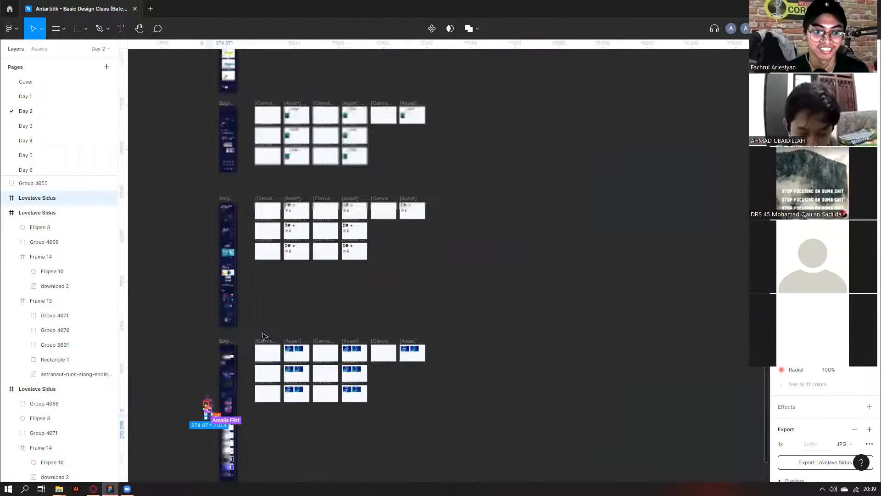
scroll(336, 280, left, 2)
scroll(387, 357, down, 2)
scroll(394, 324, up, 5)
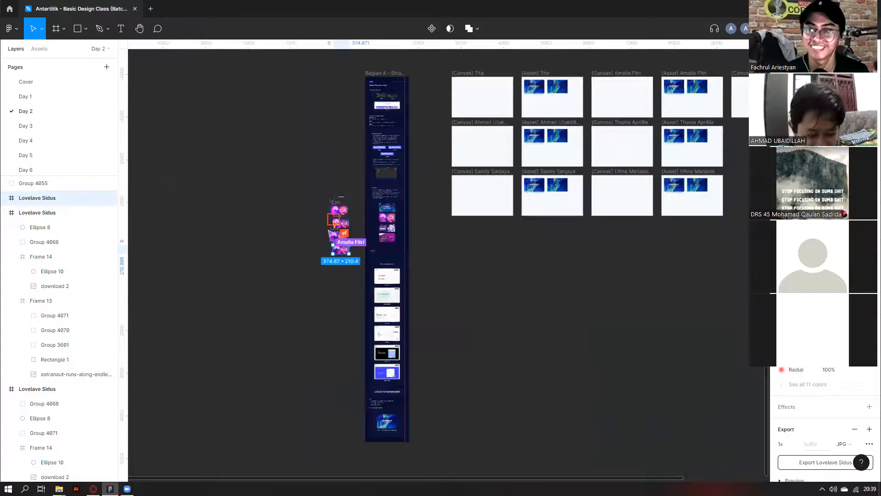
scroll(332, 232, up, 6)
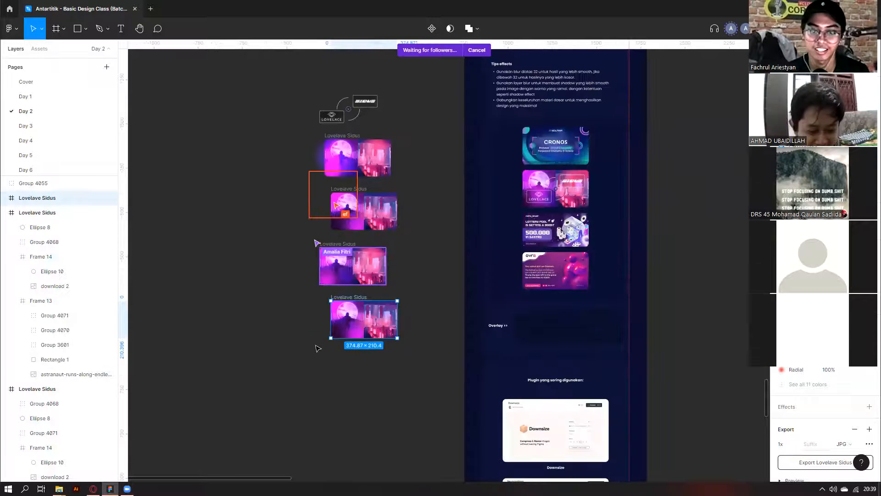
scroll(312, 371, up, 3)
scroll(301, 413, up, 2)
Select the bottom Lovelave Sidus frame, measuring 374.87 × 210.4.
click(414, 364)
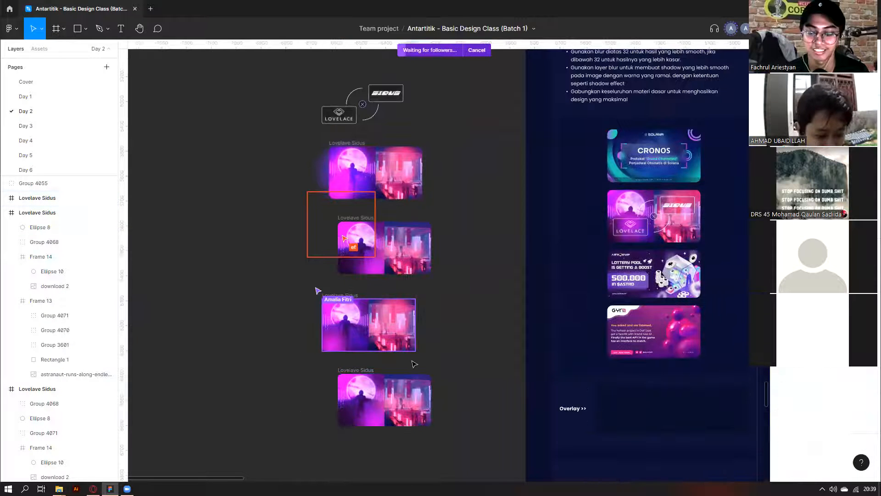
scroll(302, 404, up, 2)
scroll(650, 81, down, 1)
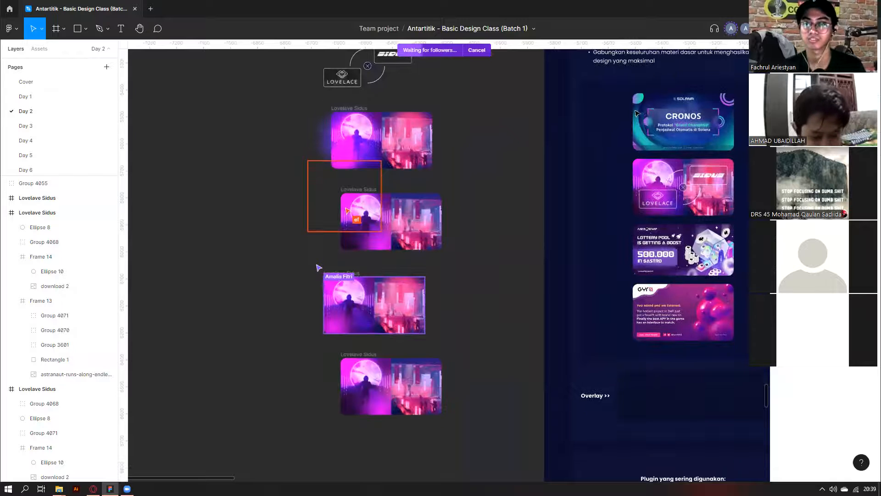
click(37, 197)
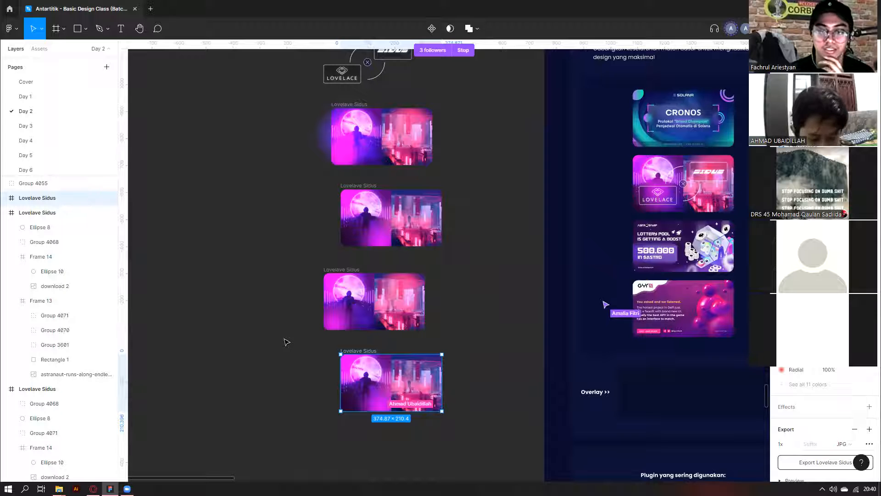
Look over the Lovelave Sidus frames beside the effects tips slide, then reveal the desktop.
scroll(286, 342, up, 1)
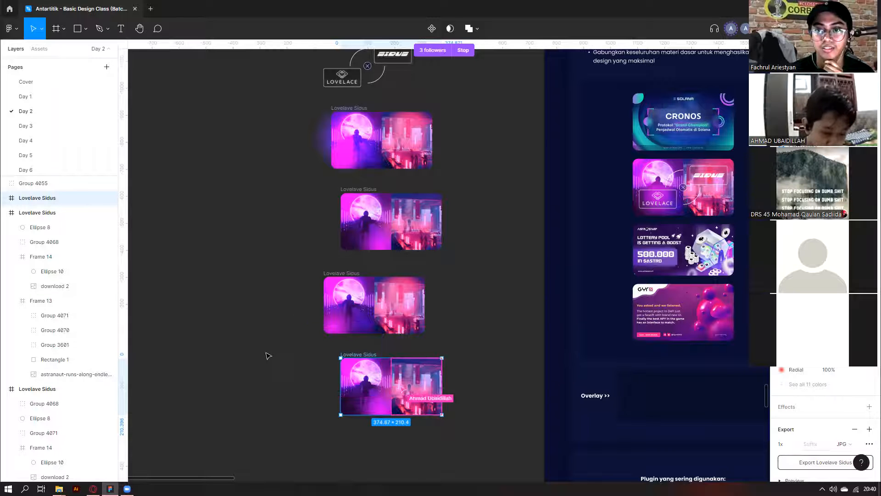
scroll(270, 355, up, 2)
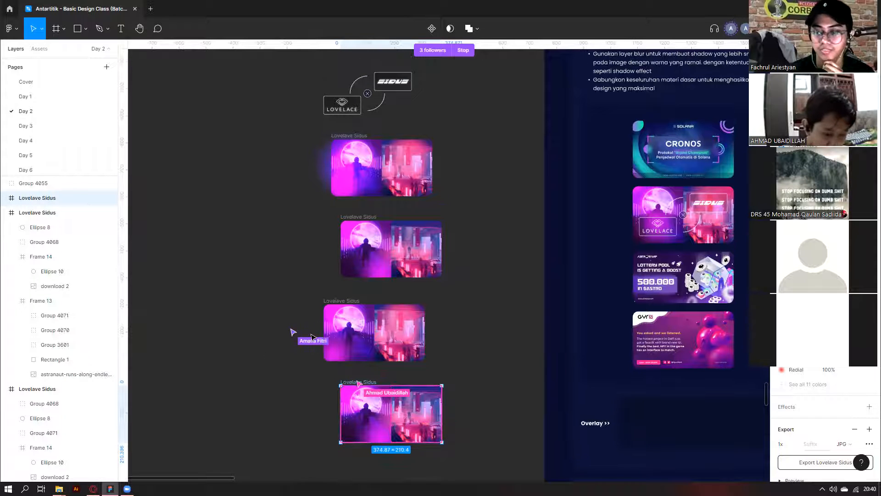
scroll(434, 345, up, 2)
scroll(428, 327, down, 3)
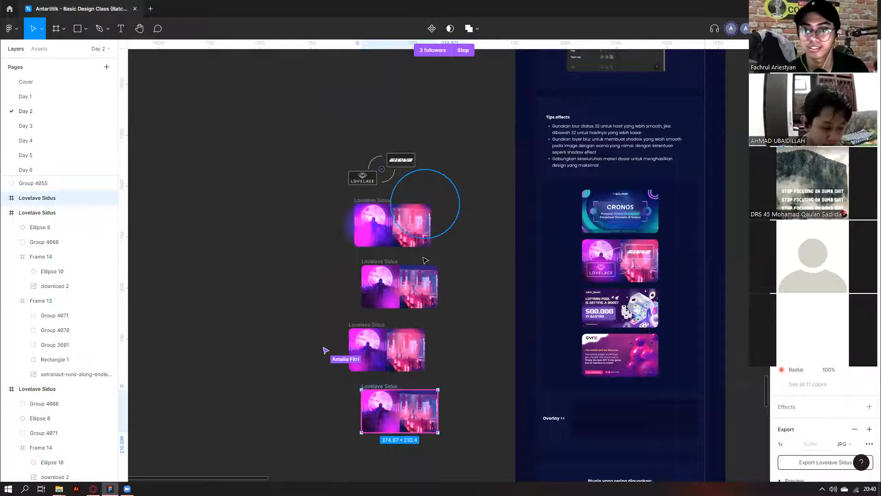
scroll(440, 331, down, 1)
scroll(441, 339, right, 3)
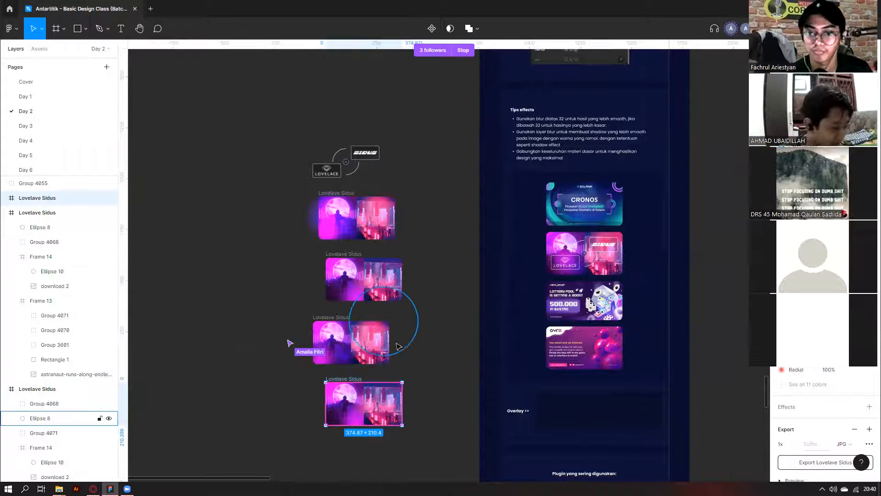
scroll(440, 346, down, 3)
scroll(438, 346, right, 1)
scroll(352, 376, up, 3)
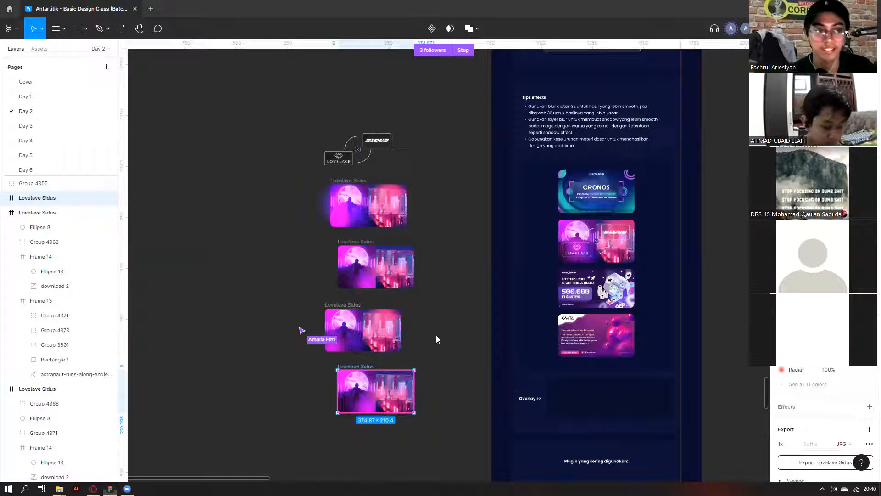
key(super+d)
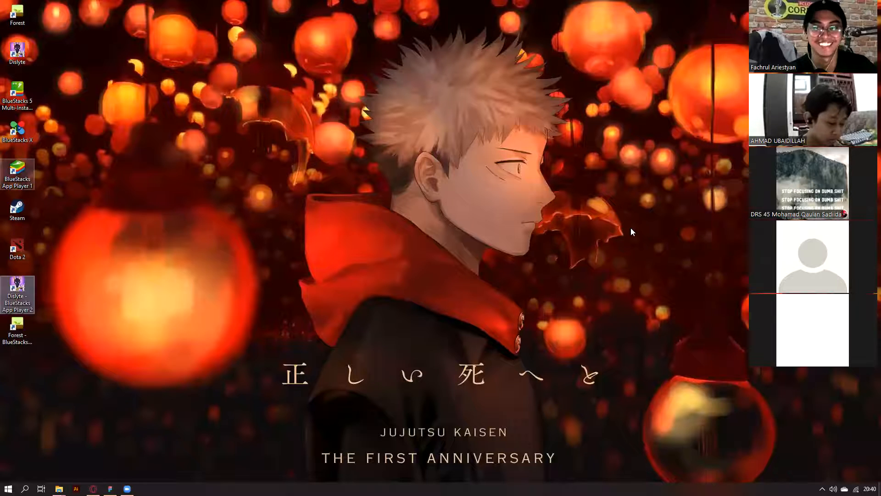
click(847, 227)
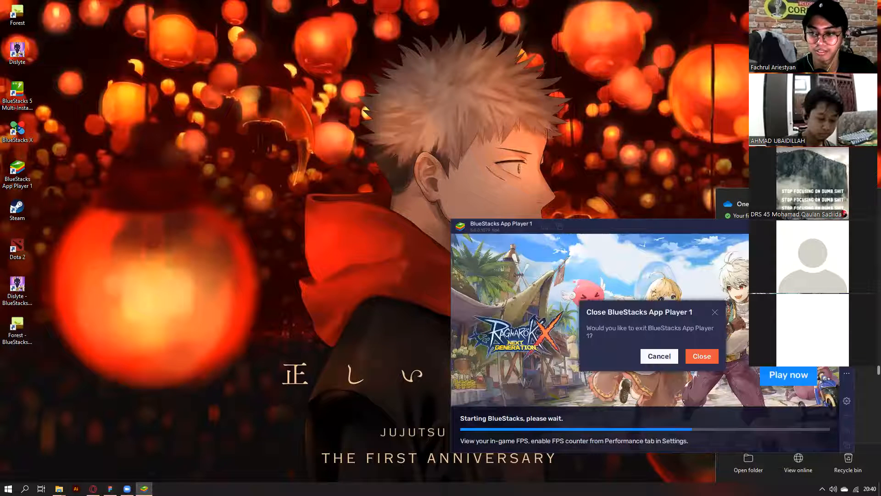
click(704, 353)
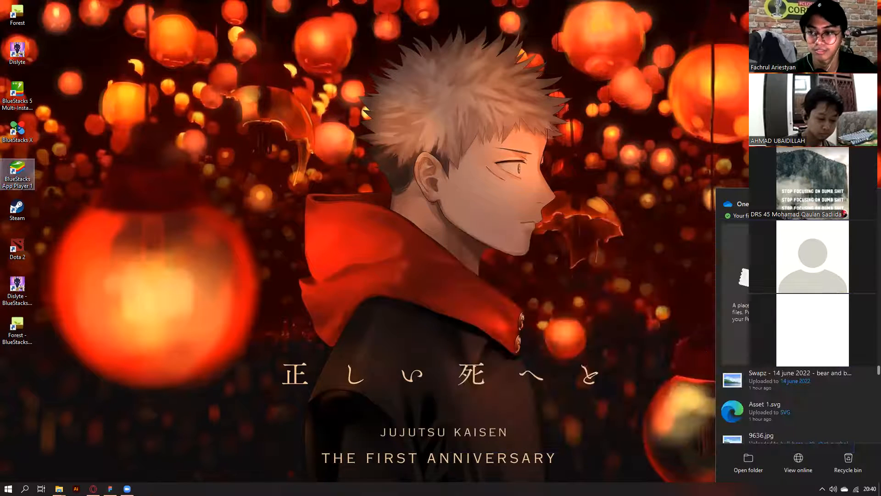
click(110, 489)
click(420, 366)
scroll(517, 265, down, 1)
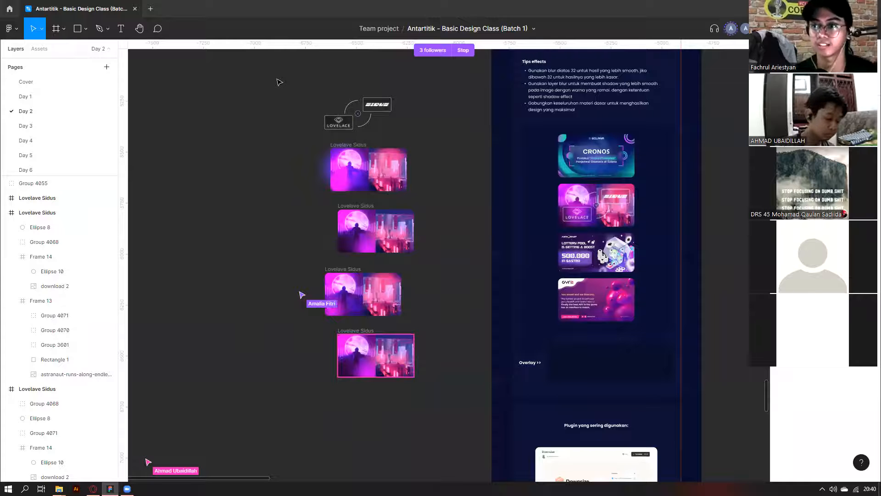
Browse the Bagian 4 and 3 frames and select Bagian 3's bulleted preparation list.
scroll(463, 207, down, 3)
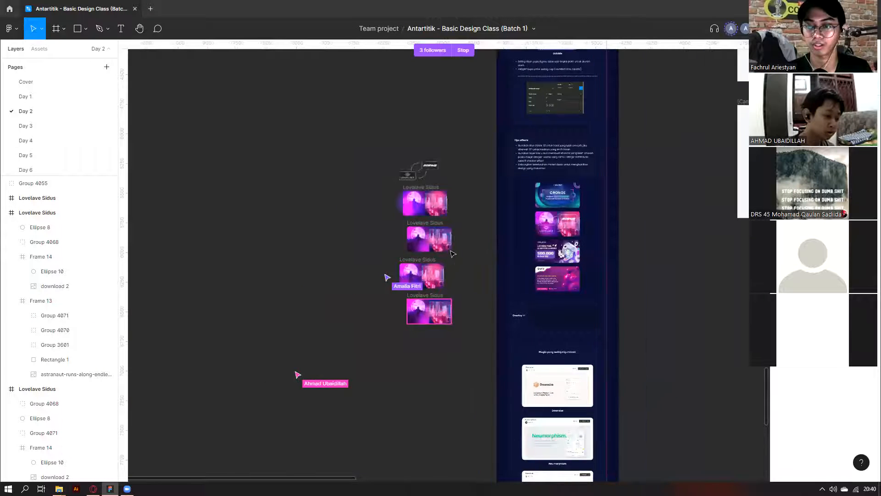
scroll(453, 253, up, 4)
scroll(459, 204, right, 2)
scroll(459, 201, up, 5)
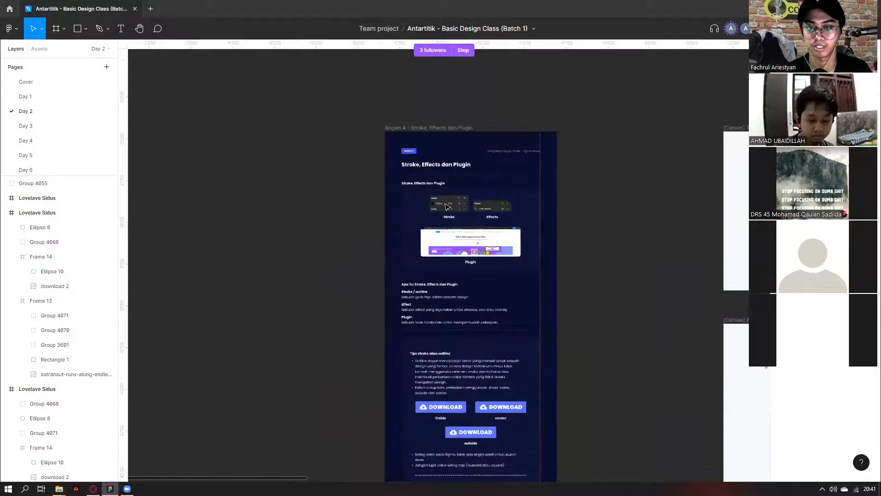
scroll(447, 206, down, 4)
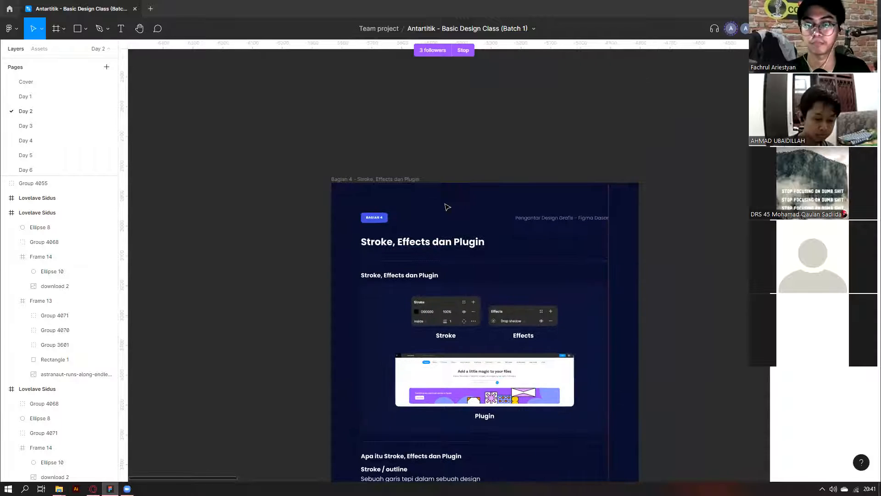
scroll(510, 118, up, 5)
scroll(509, 119, up, 15)
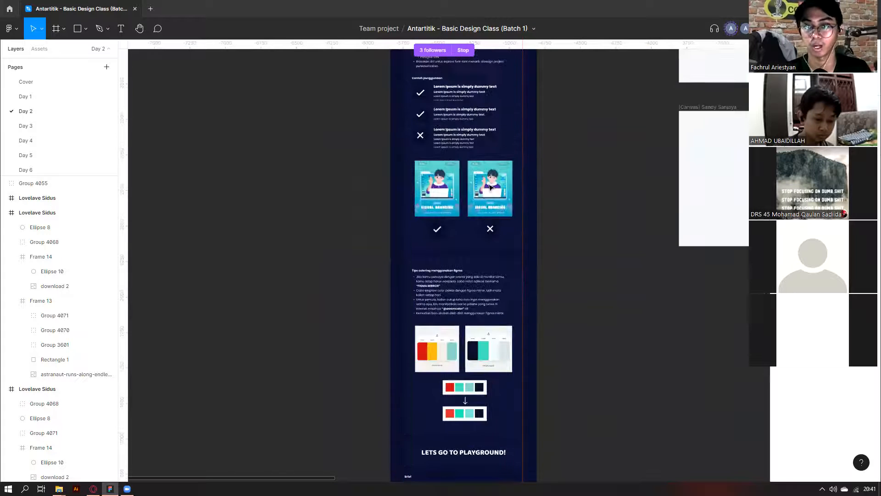
scroll(358, 160, up, 3)
scroll(360, 157, up, 4)
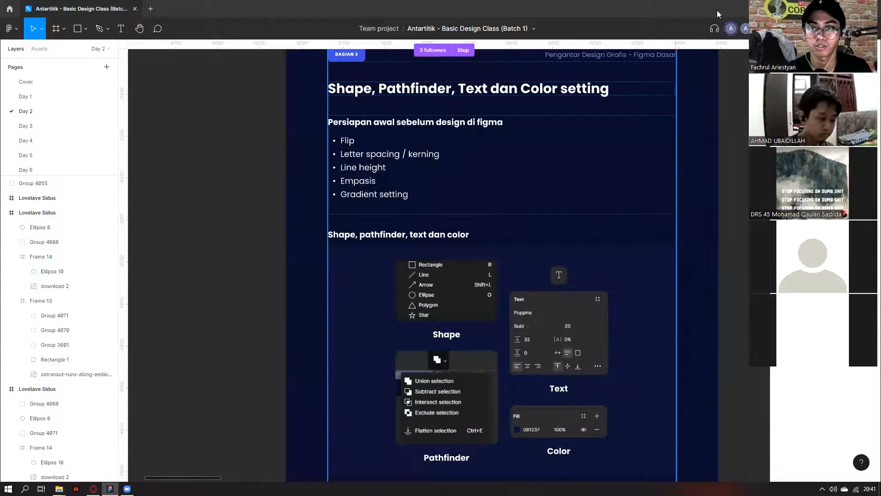
ctrl+click(407, 155)
scroll(132, 308, right, 2)
scroll(131, 308, down, 4)
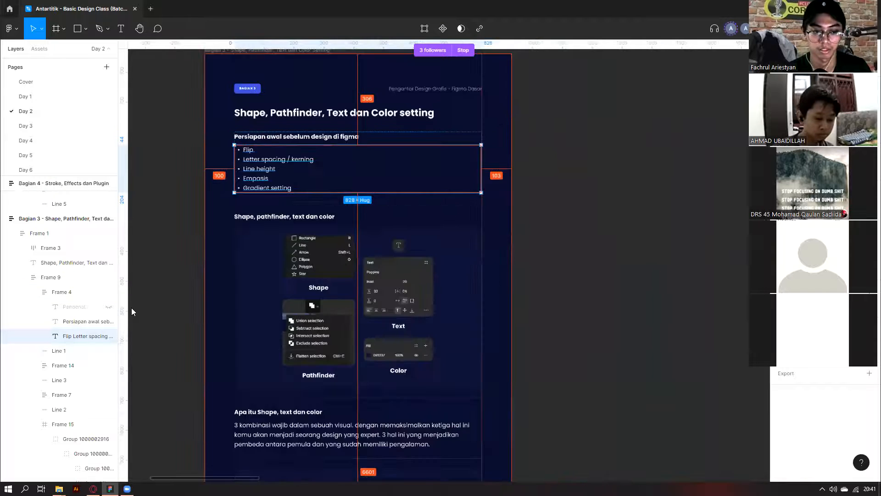
scroll(299, 181, up, 4)
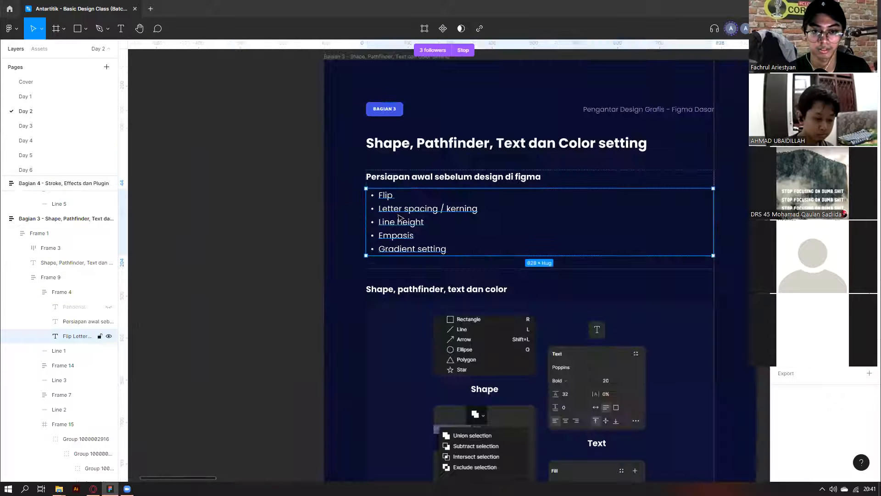
double_click(402, 218)
click(305, 221)
Move to the Bagian 2 slide and draw a 410 × 410 rectangle to its left.
scroll(391, 202, down, 5)
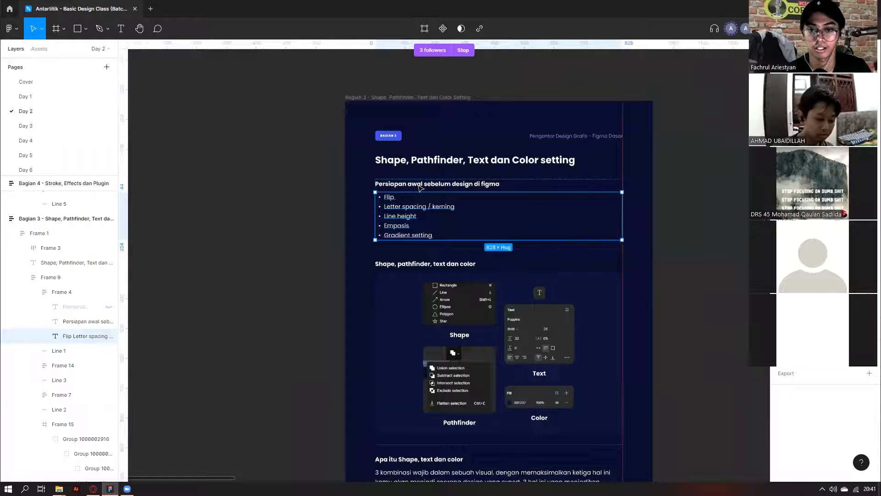
scroll(421, 187, down, 1)
scroll(438, 321, up, 6)
scroll(417, 349, down, 4)
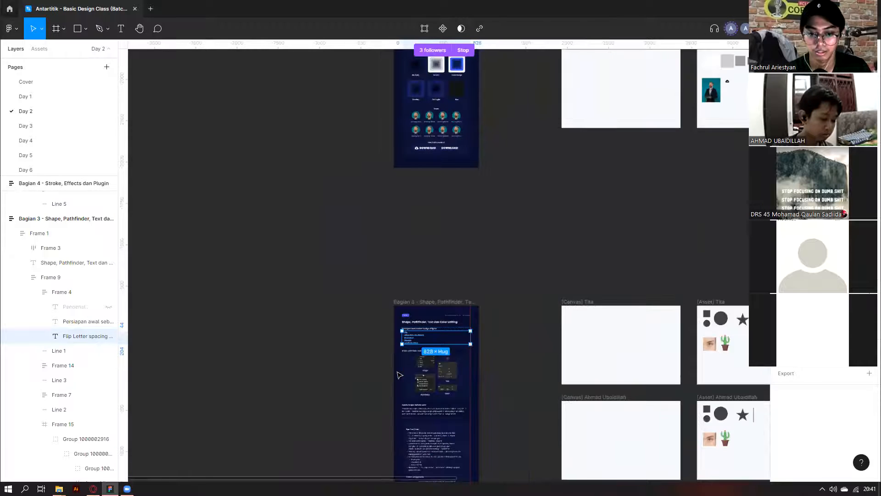
scroll(398, 362, up, 10)
scroll(427, 335, up, 10)
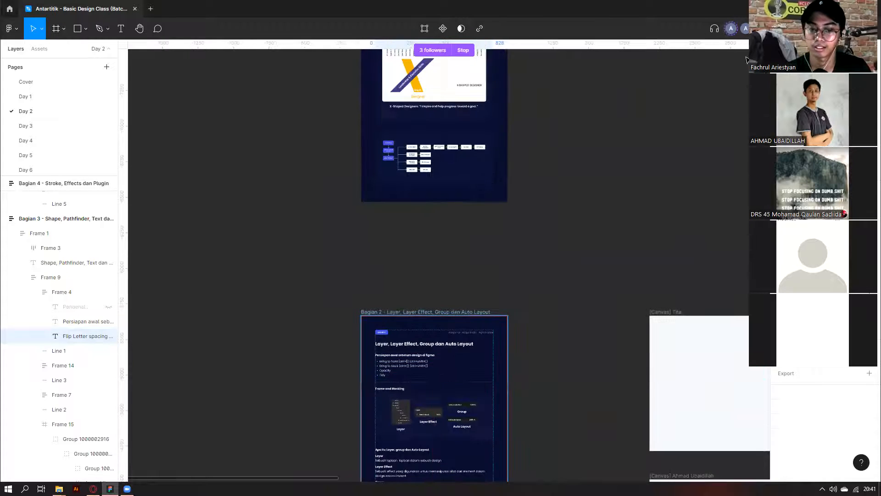
scroll(335, 229, down, 5)
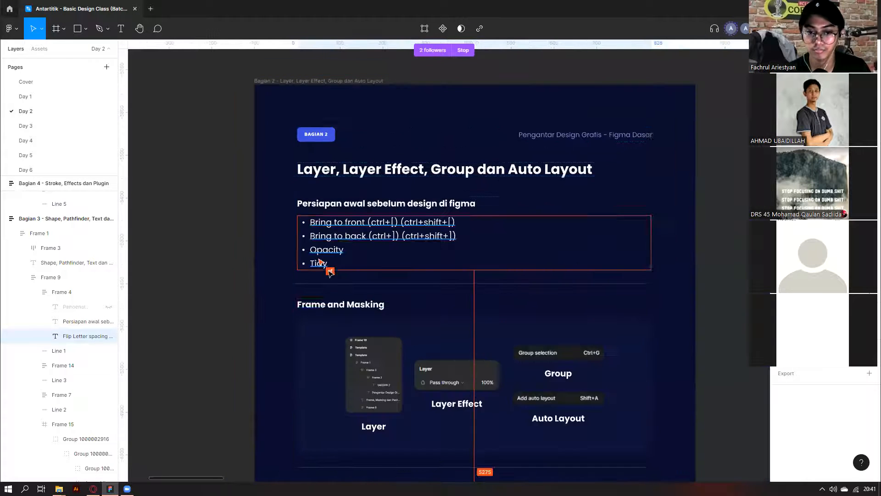
scroll(244, 266, down, 3)
scroll(408, 281, down, 4)
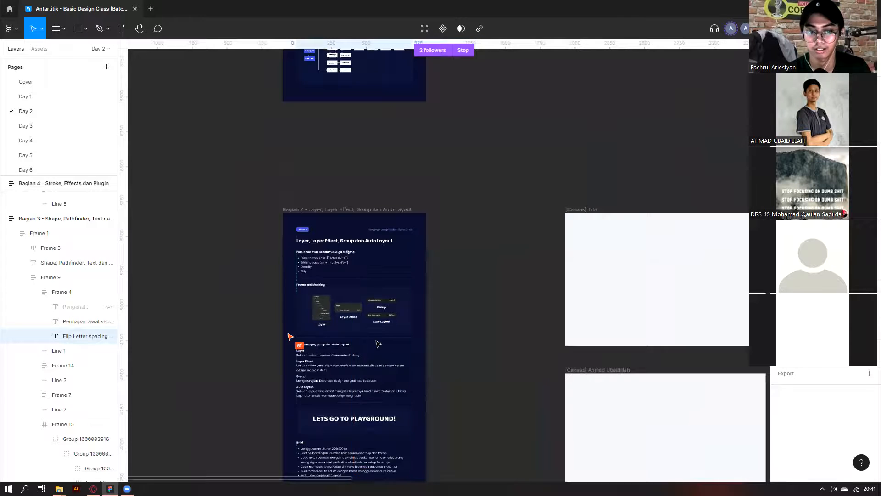
scroll(395, 227, up, 5)
scroll(395, 226, up, 4)
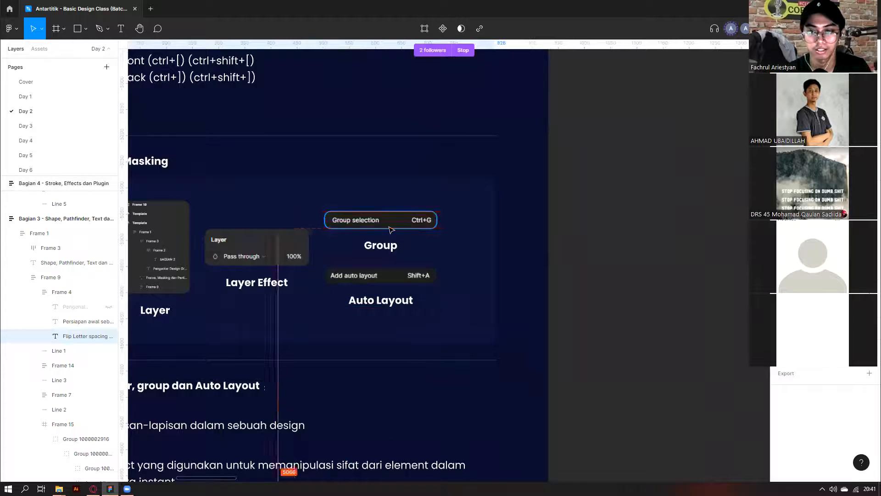
scroll(387, 230, down, 6)
scroll(386, 229, down, 4)
scroll(177, 309, left, 2)
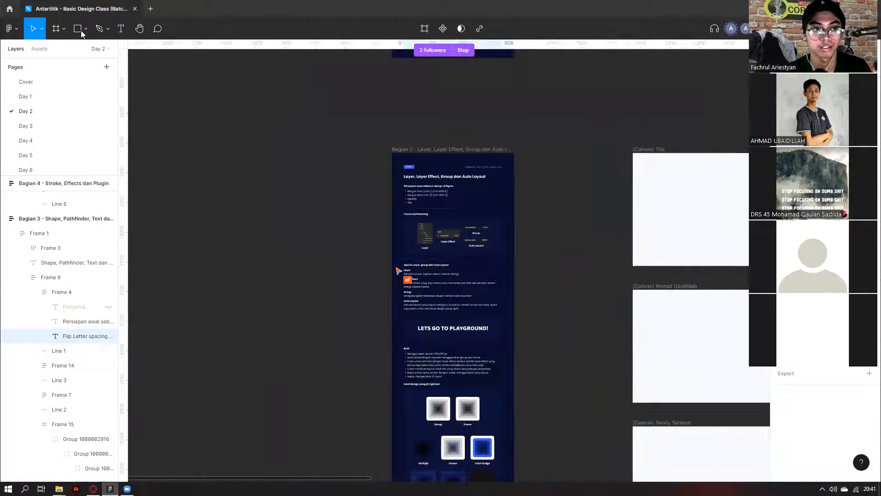
click(86, 30)
click(73, 52)
mouse_move(200, 189)
mouse_down()
mouse_move(250, 238)
mouse_move(226, 274)
mouse_up()
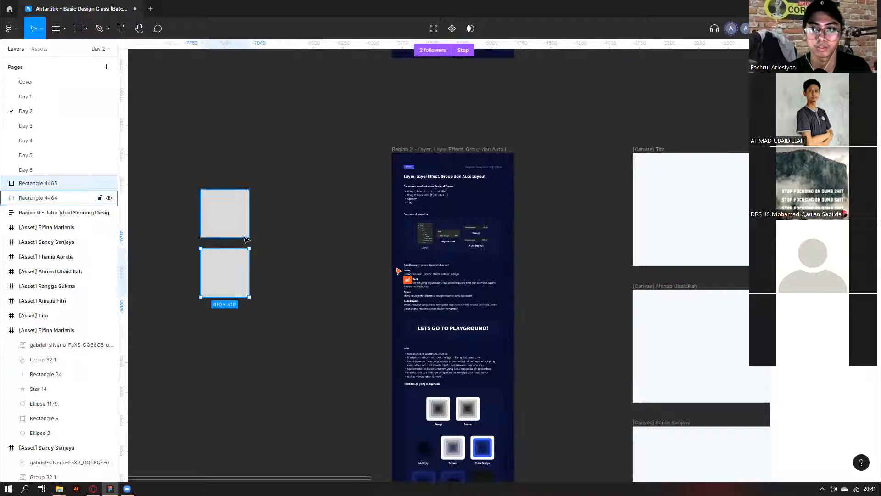
Duplicate the 410 × 410 square into five copies and marquee-select all five.
scroll(303, 232, left, 5)
click(397, 221)
mouse_move(452, 209)
mouse_down()
mouse_move(385, 241)
mouse_move(467, 209)
mouse_up()
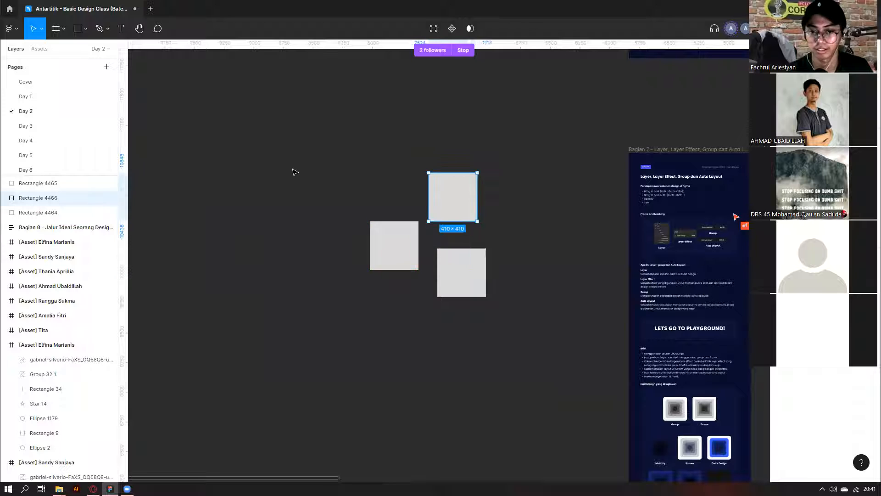
click(293, 172)
alt+drag(384, 239, 304, 205)
click(715, 116)
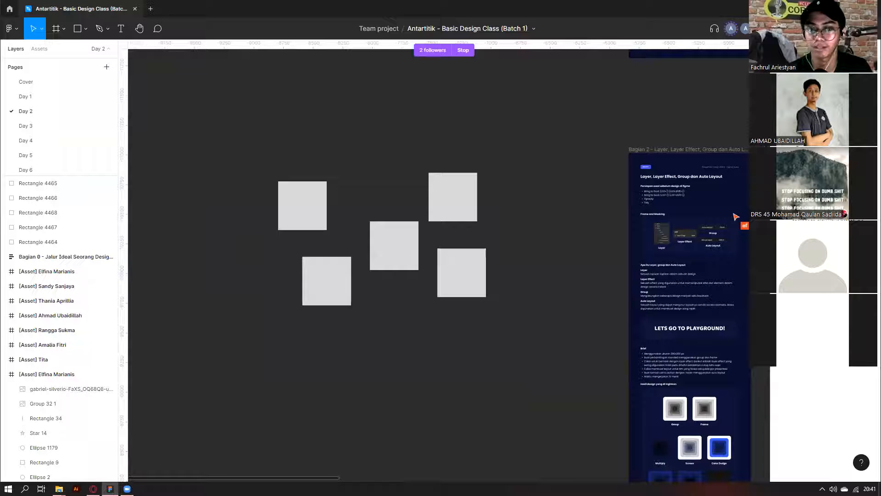
drag(229, 136, 502, 317)
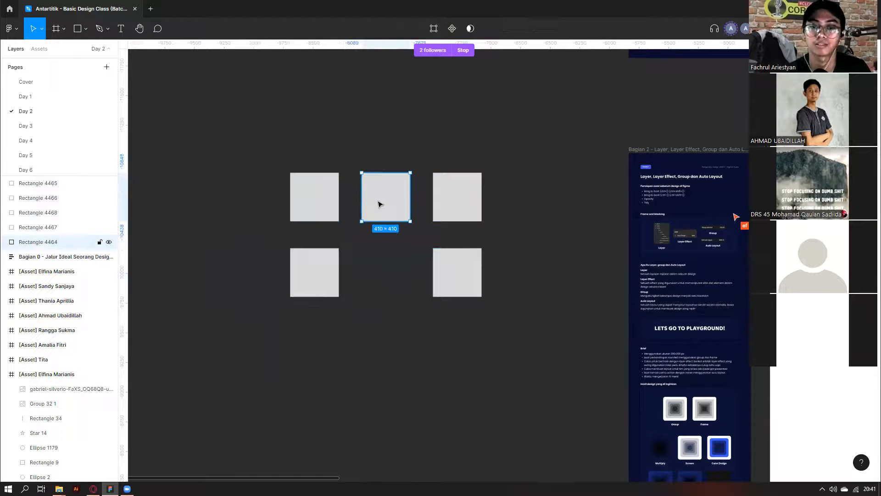
drag(263, 168, 527, 291)
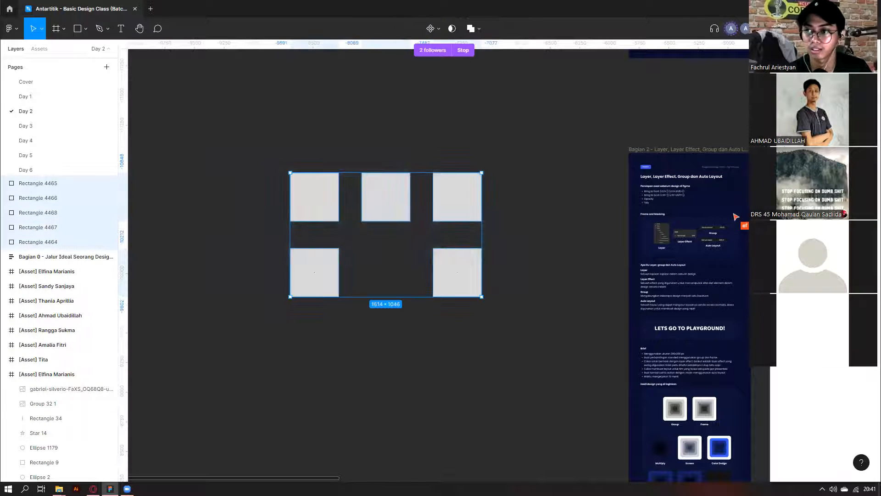
Arrange the five squares into an evenly spaced grid, undoing and redoing the tidy-up.
click(333, 139)
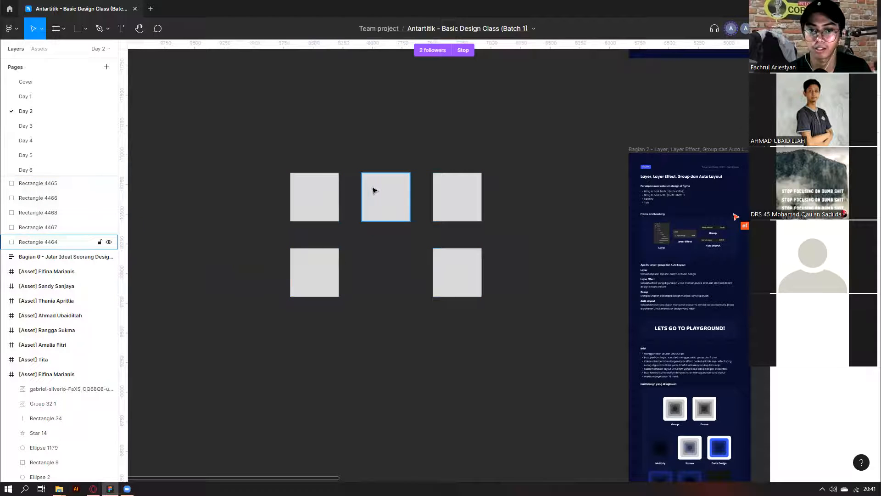
drag(375, 191, 373, 246)
drag(318, 262, 246, 236)
drag(480, 199, 524, 182)
drag(207, 142, 574, 346)
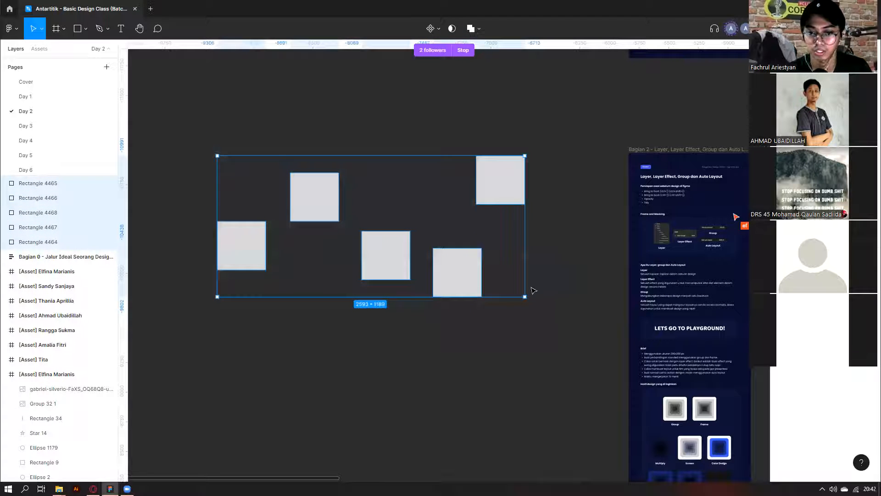
click(517, 289)
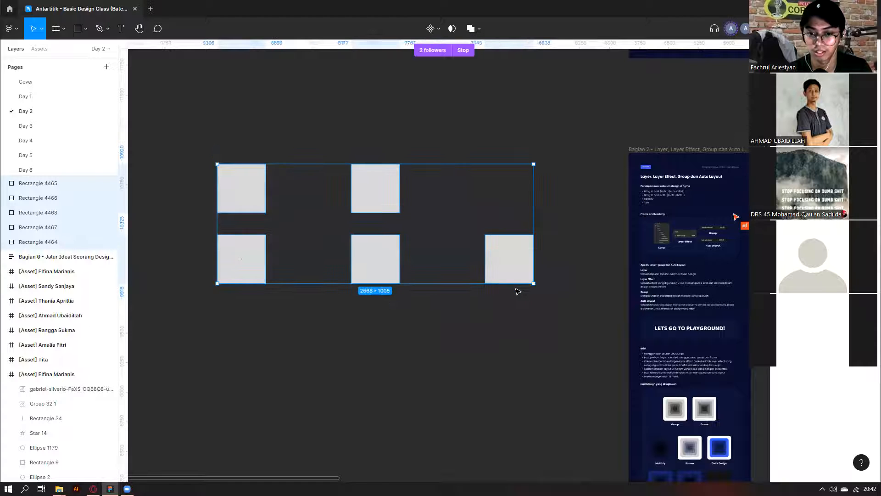
click(521, 299)
drag(589, 246, 147, 180)
drag(188, 122, 252, 301)
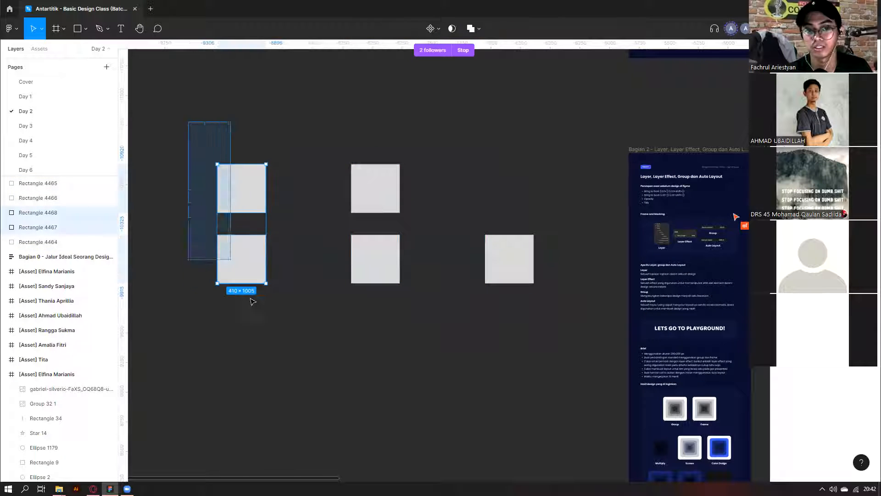
drag(252, 196, 305, 202)
drag(495, 256, 432, 257)
drag(525, 166, 252, 303)
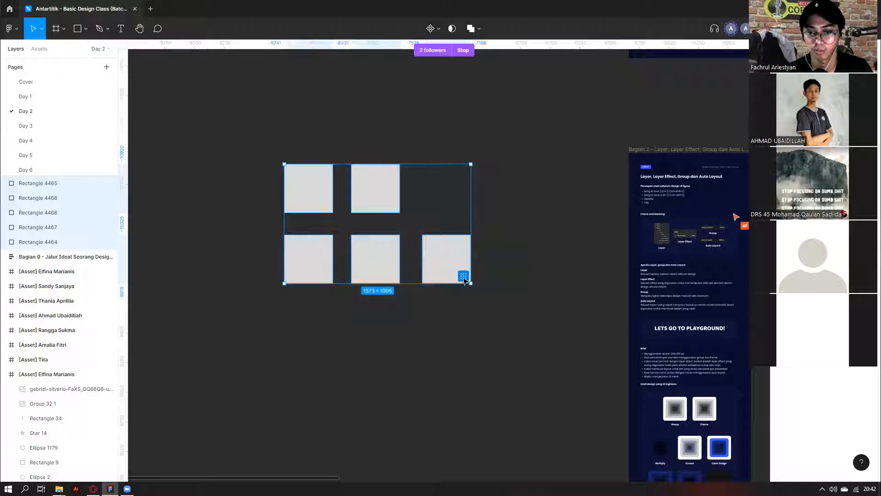
click(464, 277)
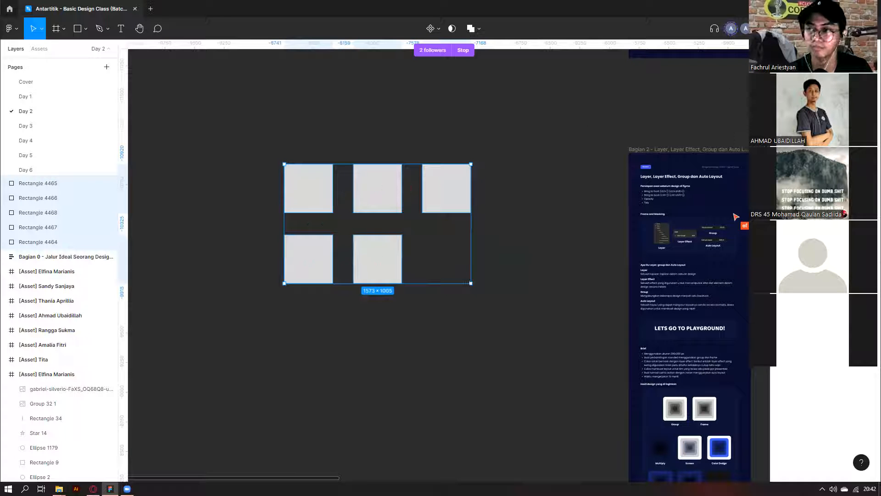
key(ctrl+z)
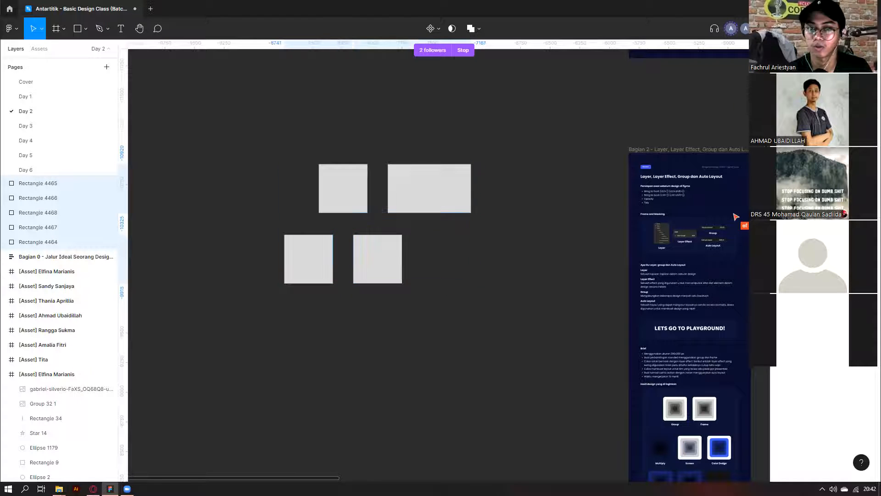
key(ctrl+shift+z)
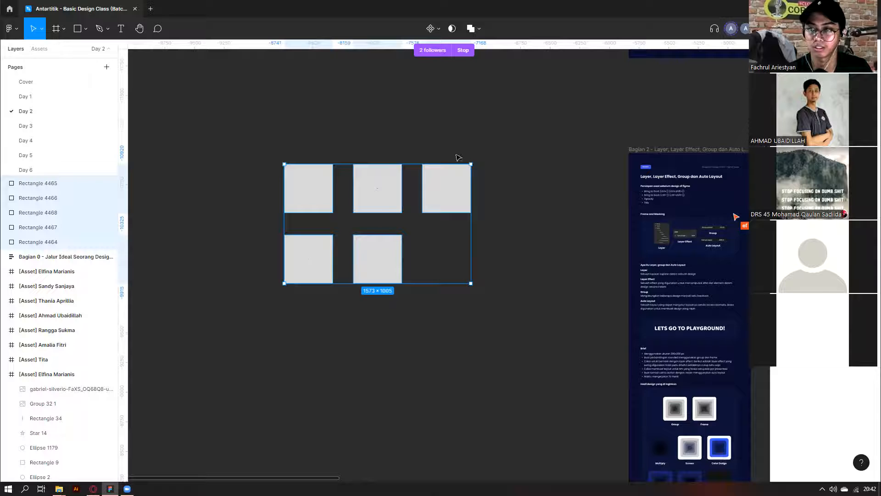
Delete three squares, leaving two side by side, and try adjusting their spacing.
click(384, 274)
drag(452, 258, 205, 273)
key(Delete)
scroll(243, 177, up, 2)
drag(224, 177, 604, 173)
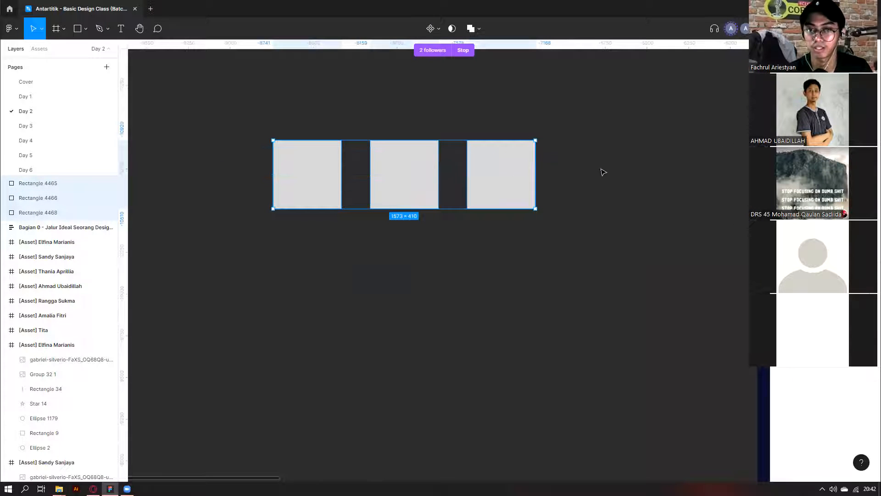
click(503, 188)
key(Delete)
drag(212, 179, 480, 173)
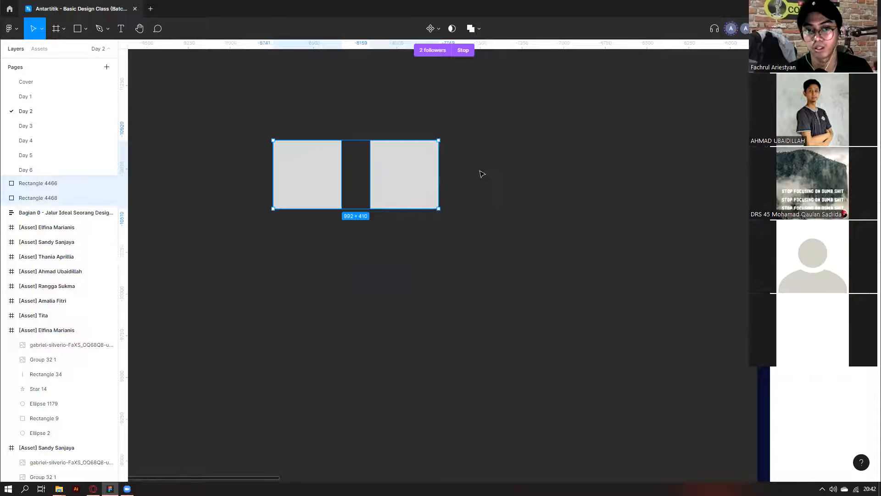
scroll(398, 171, up, 2)
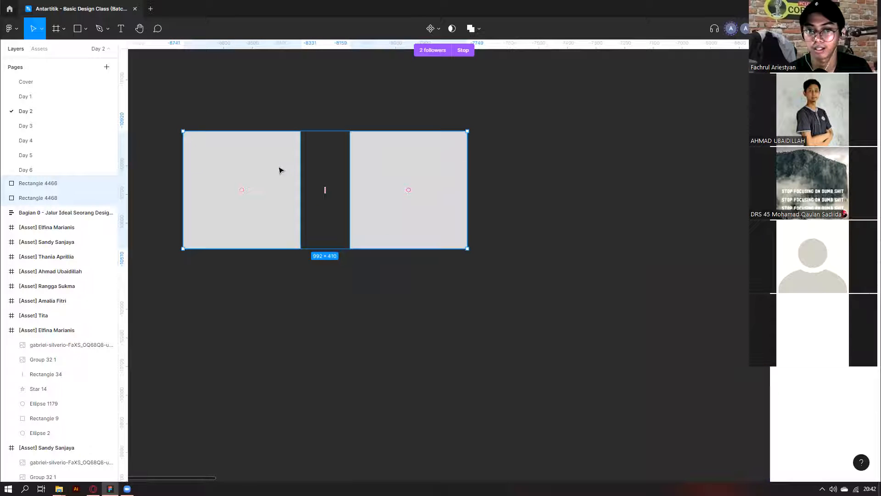
mouse_move(325, 190)
mouse_down()
mouse_move(413, 189)
mouse_move(303, 195)
mouse_move(321, 190)
mouse_up()
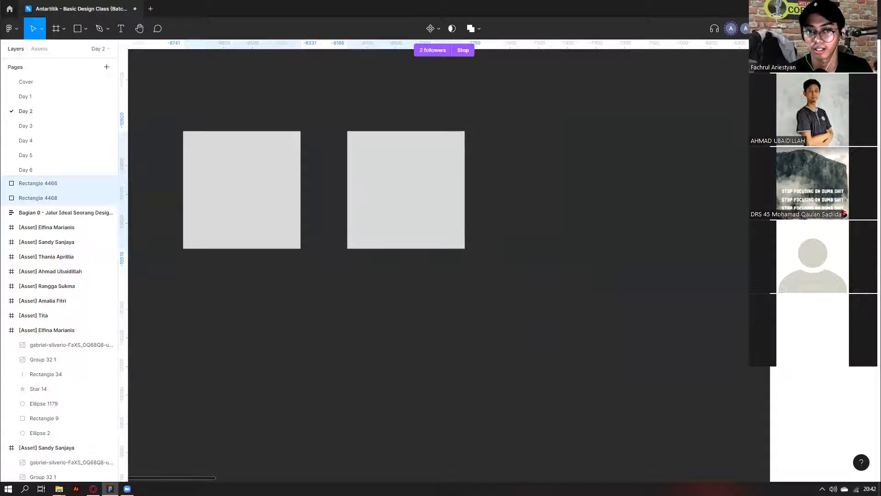
Stack the right square under the left one and narrow the gap between them.
click(575, 183)
scroll(574, 182, down, 2)
click(458, 164)
drag(458, 163, 337, 262)
click(480, 299)
drag(481, 299, 363, 216)
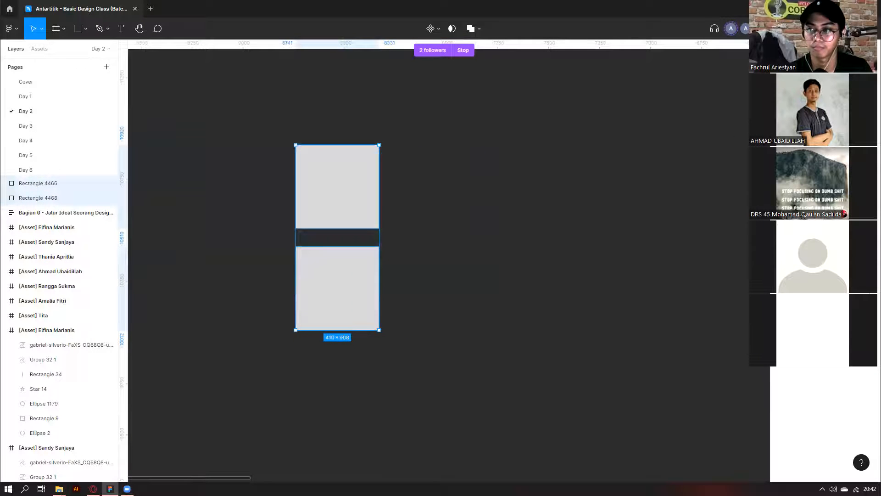
mouse_move(337, 289)
mouse_down()
mouse_move(338, 334)
mouse_move(338, 284)
mouse_up()
scroll(527, 153, down, 5)
drag(486, 158, 363, 210)
key(Delete)
scroll(582, 274, right, 2)
scroll(582, 275, down, 2)
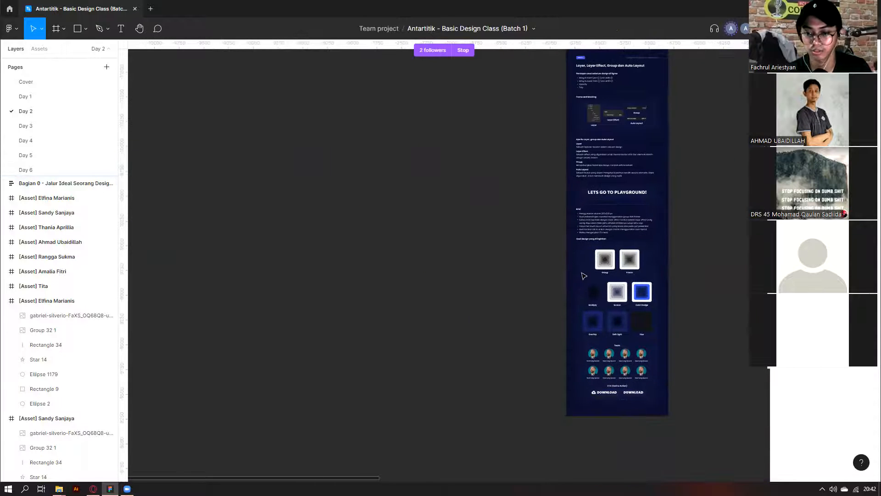
scroll(582, 274, right, 4)
scroll(588, 230, up, 2)
scroll(592, 192, right, 2)
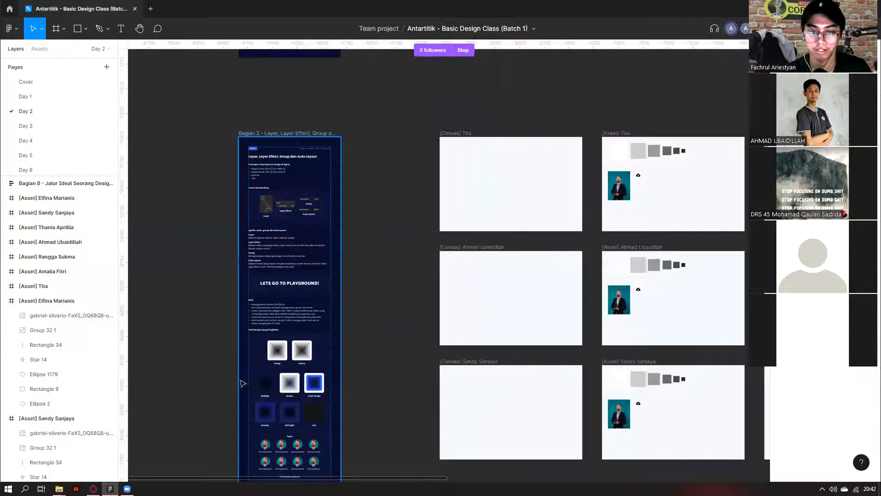
scroll(322, 309, up, 8)
click(322, 310)
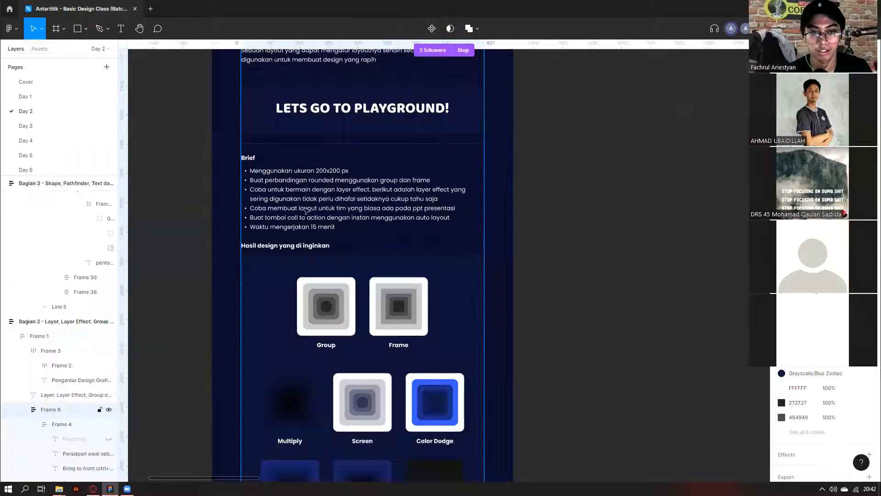
scroll(317, 159, up, 3)
scroll(317, 159, down, 3)
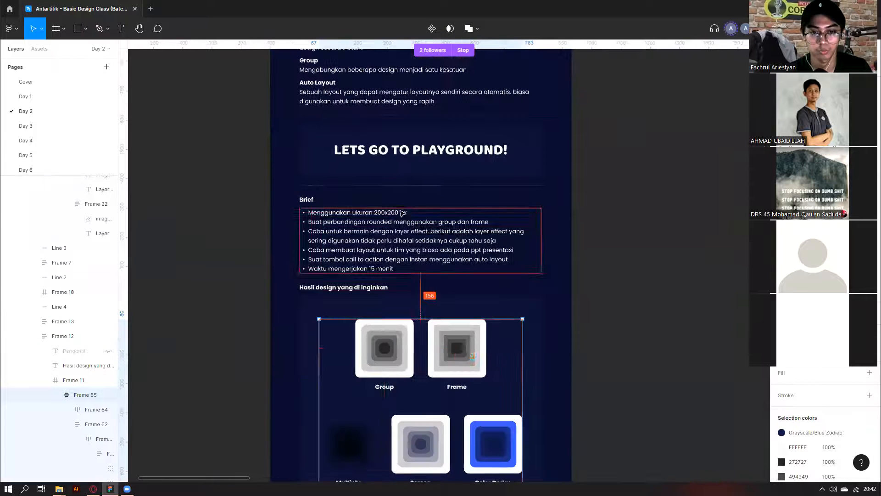
scroll(294, 350, up, 2)
click(385, 349)
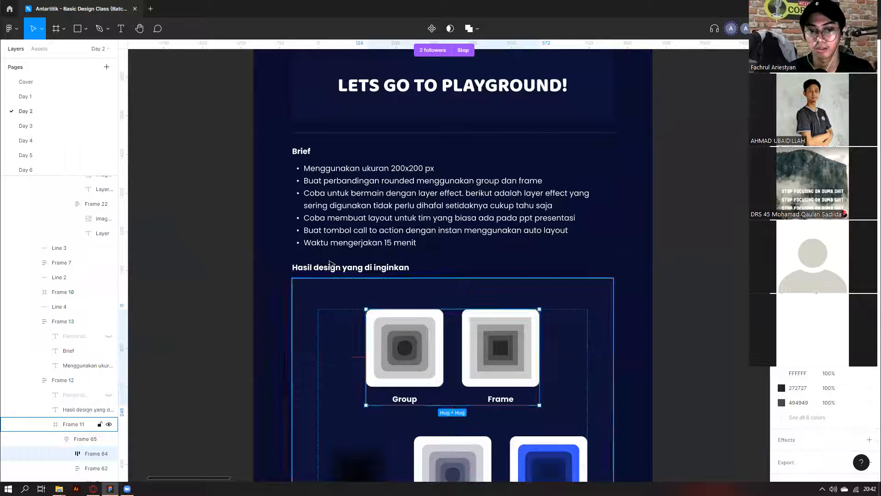
click(349, 267)
double_click(349, 267)
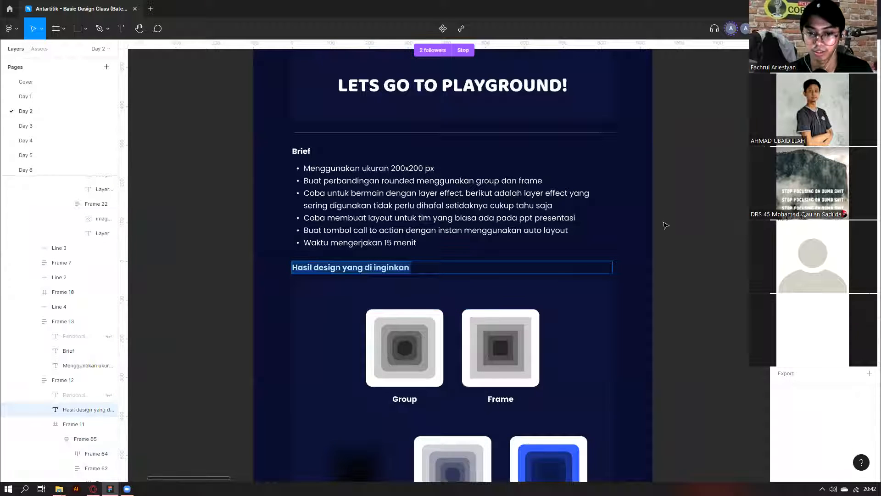
scroll(237, 276, down, 4)
click(416, 193)
ctrl+click(416, 192)
click(416, 189)
click(305, 257)
click(388, 203)
click(391, 202)
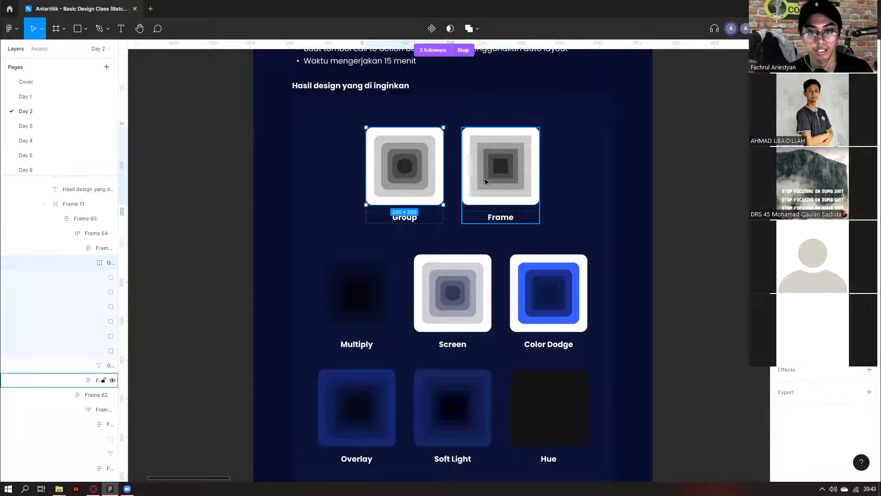
drag(118, 243, 192, 248)
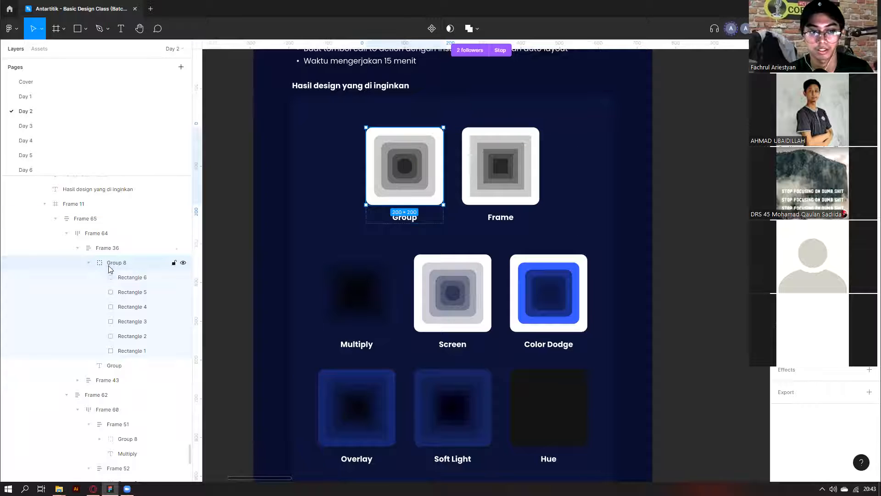
click(506, 173)
click(413, 180)
double_click(412, 180)
click(492, 182)
double_click(399, 201)
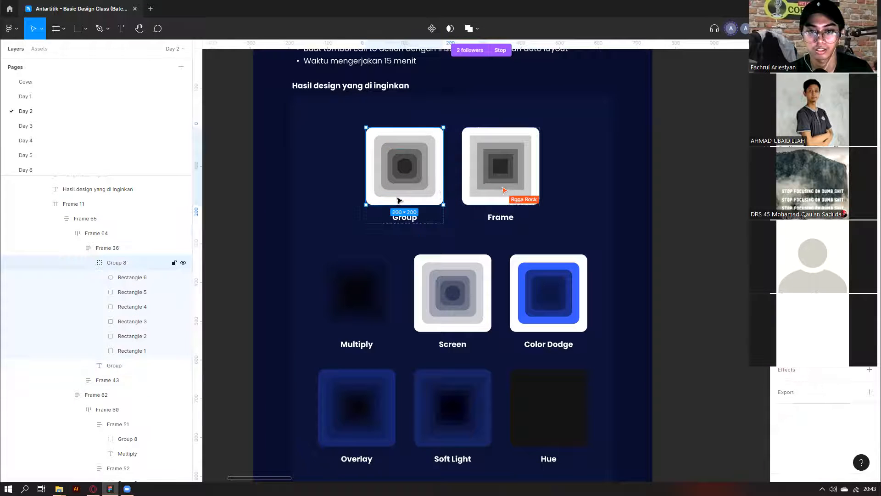
double_click(519, 193)
double_click(404, 195)
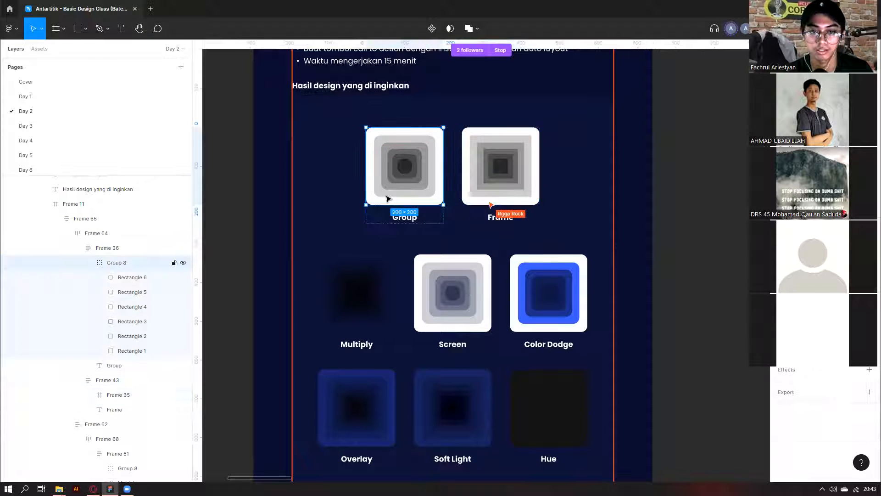
click(504, 180)
double_click(376, 204)
click(89, 263)
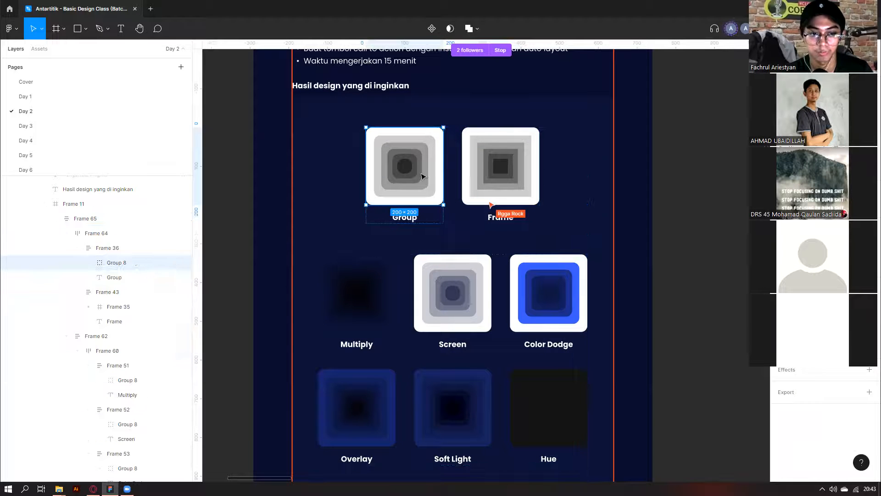
click(119, 307)
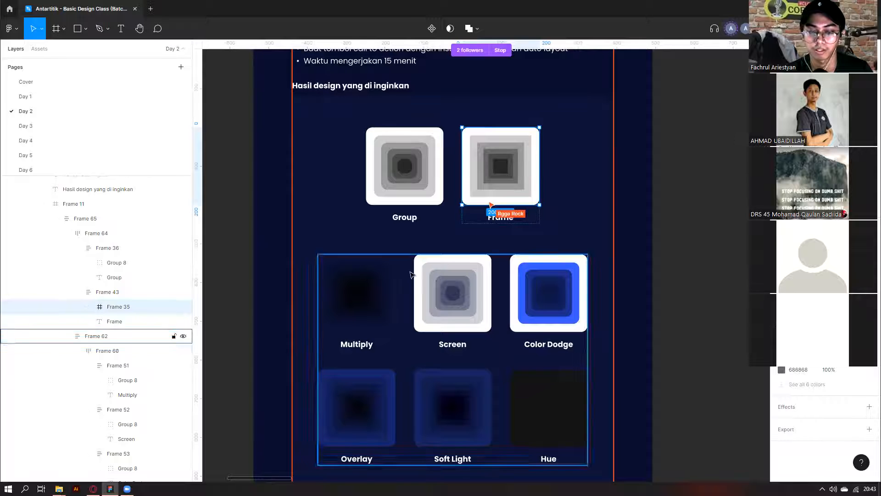
scroll(374, 289, down, 1)
scroll(366, 228, up, 2)
scroll(403, 293, down, 2)
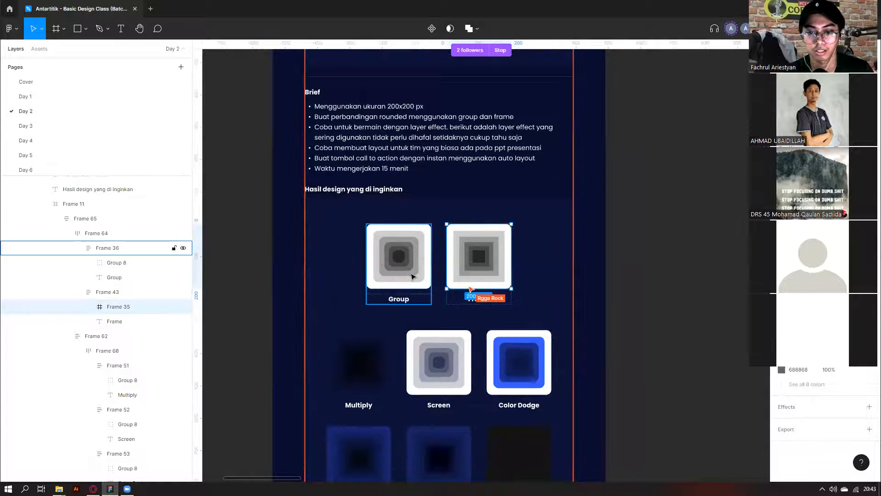
triple_click(411, 274)
triple_click(420, 359)
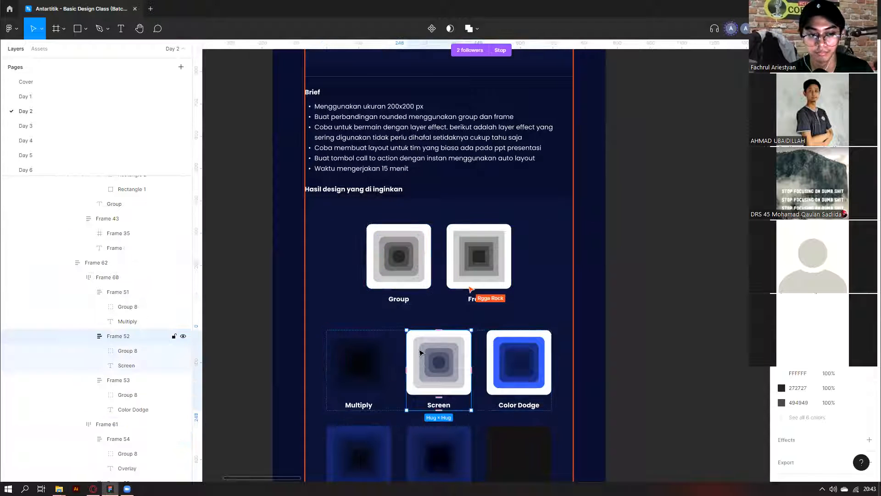
click(339, 366)
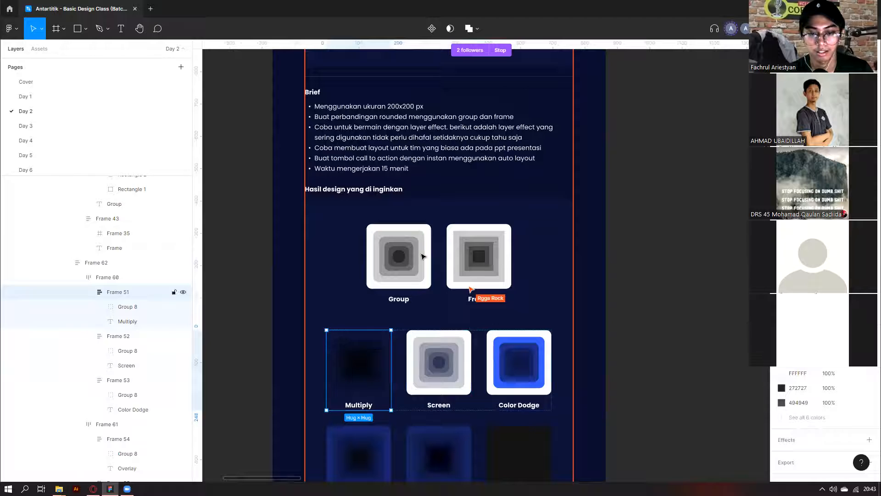
click(399, 269)
click(354, 383)
click(361, 373)
double_click(361, 374)
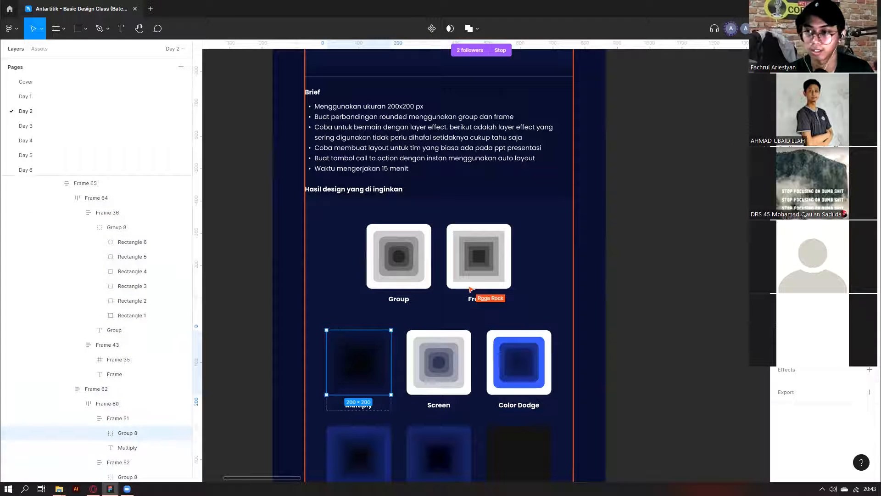
triple_click(399, 250)
scroll(400, 249, down, 1)
drag(403, 264, 616, 265)
key(ctrl+z)
scroll(614, 264, down, 3)
scroll(612, 191, right, 4)
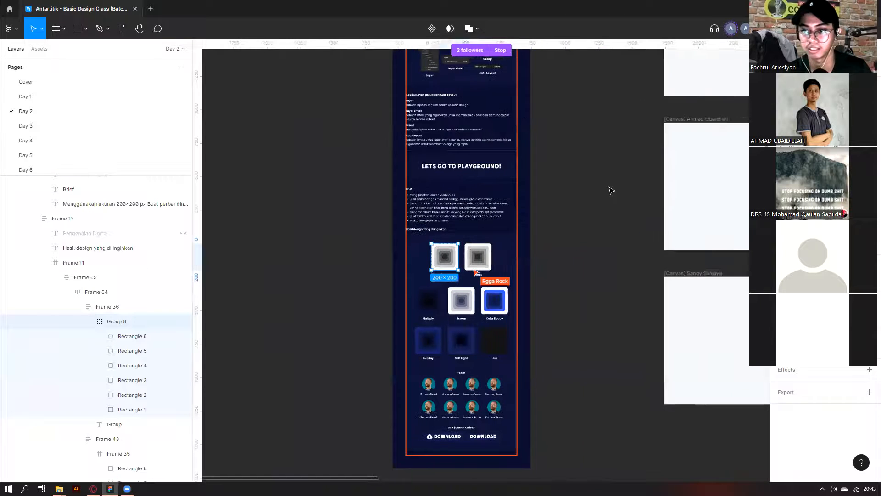
scroll(643, 229, up, 4)
scroll(634, 182, right, 5)
scroll(641, 192, up, 5)
Center the six asset-row squares on each other and group them into nested squares.
drag(655, 174, 313, 241)
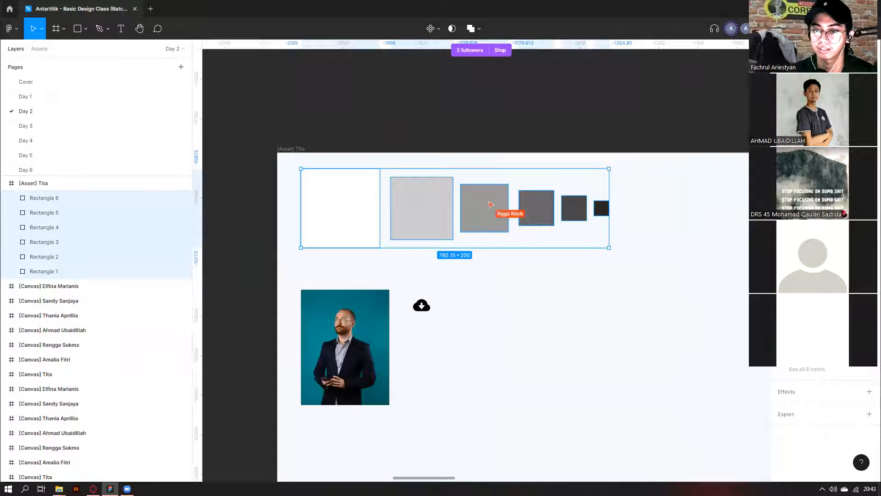
key(alt+h)
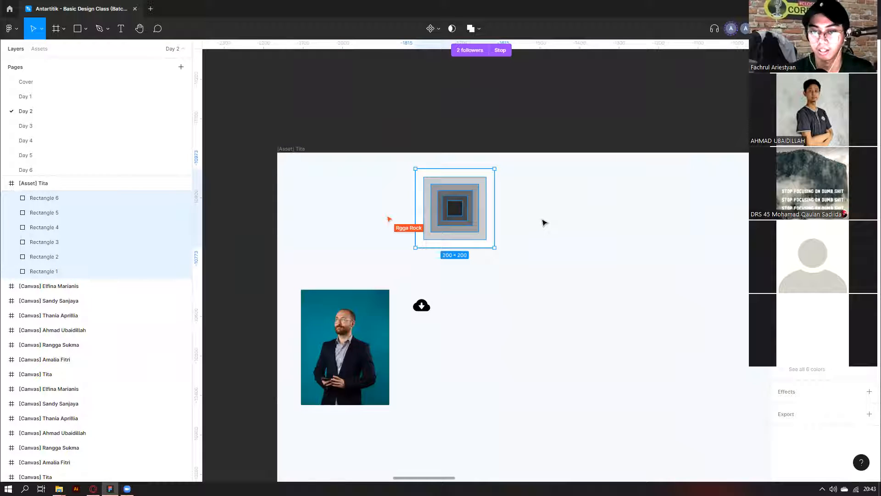
key(ctrl+g)
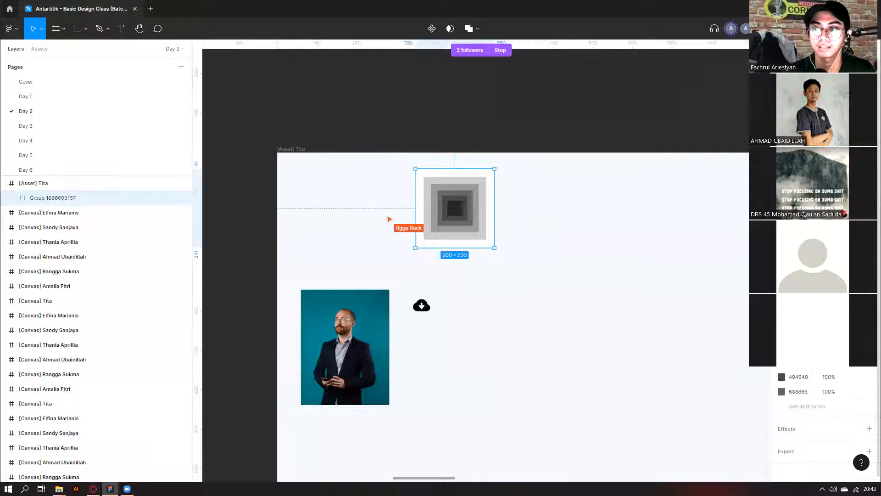
click(501, 238)
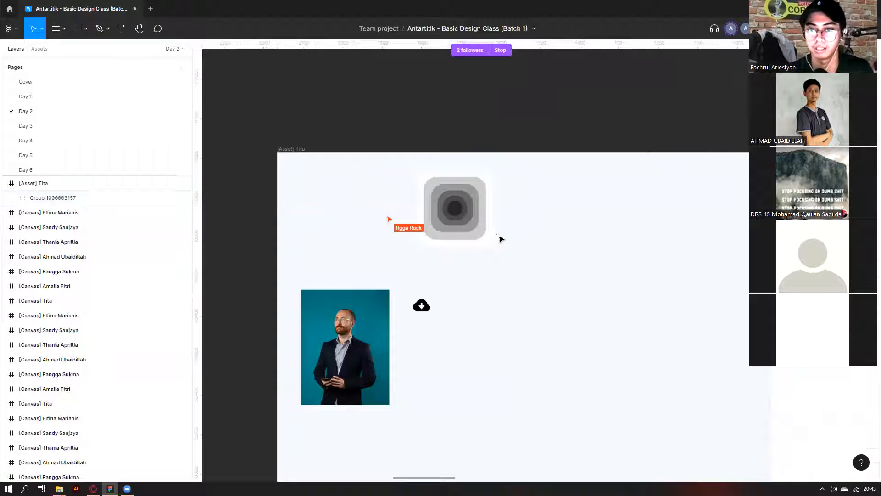
click(465, 209)
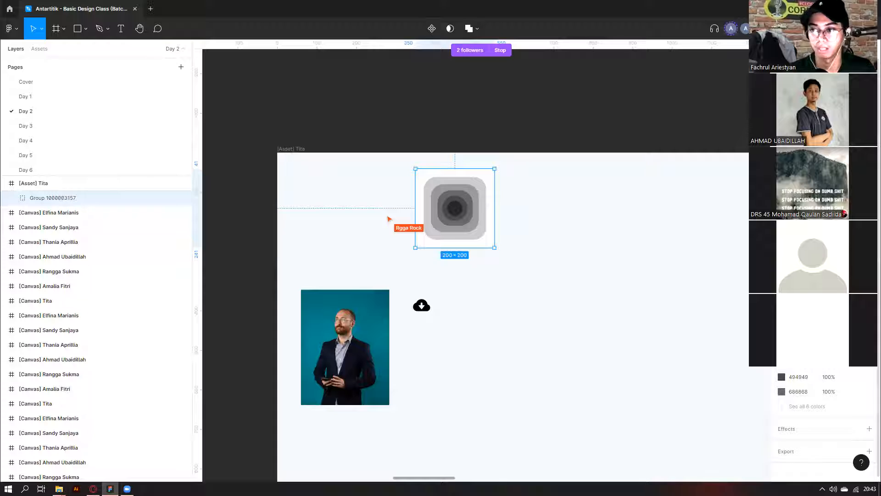
click(552, 268)
click(476, 211)
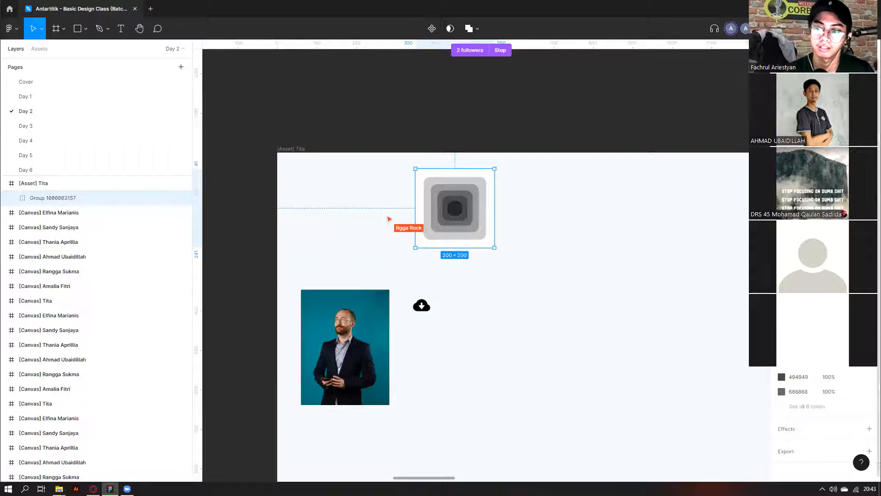
Apply Multiply blending to the nested group, then undo the blend and the grouping.
click(799, 263)
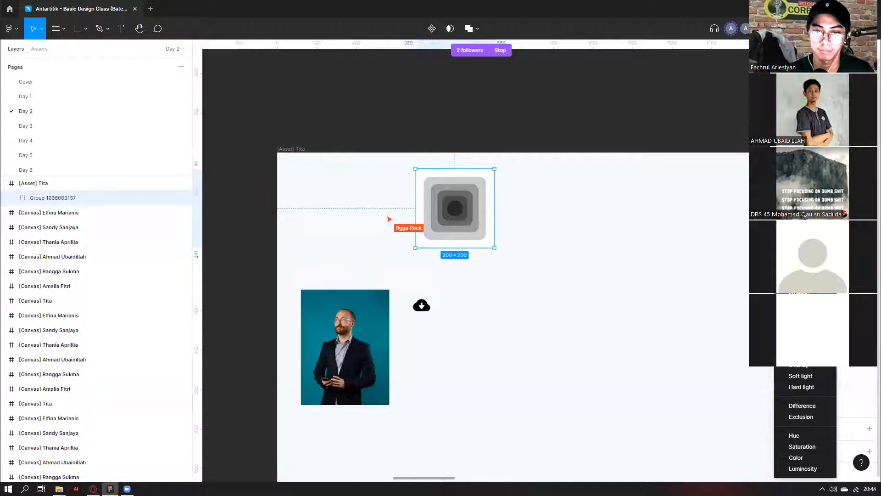
click(799, 294)
scroll(542, 250, down, 4)
click(800, 264)
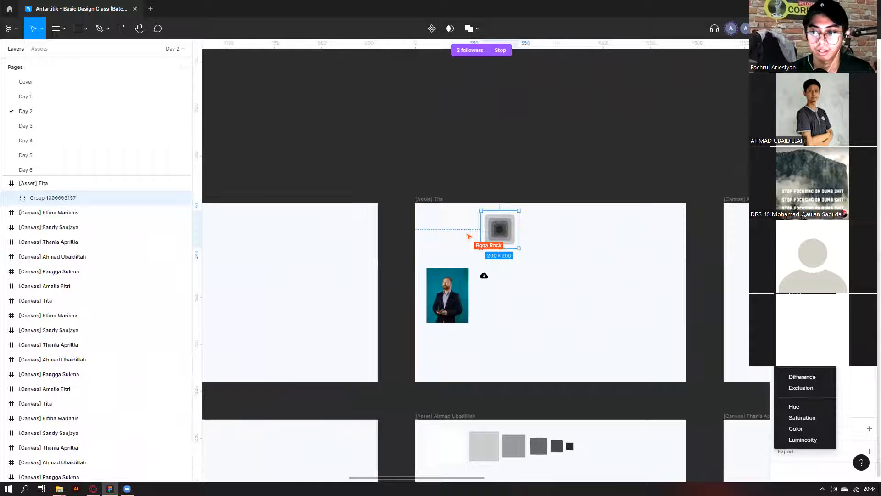
click(799, 305)
key(ctrl+z)
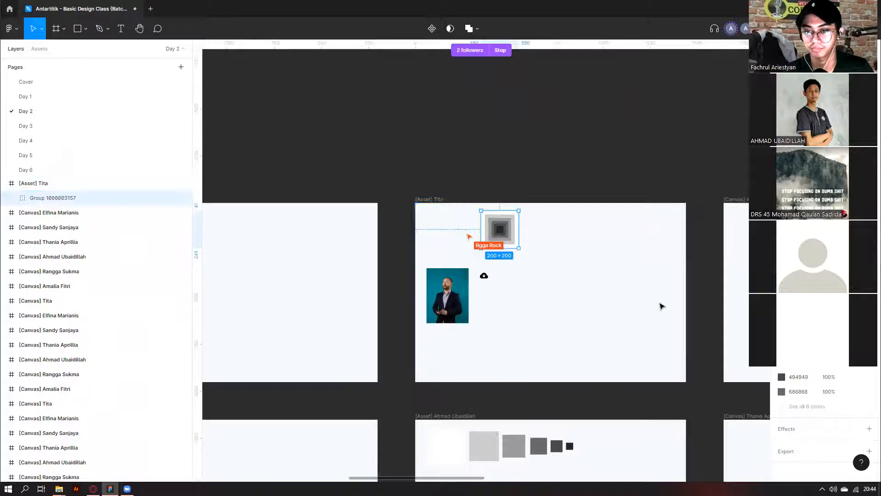
key(ctrl+z)
key(ctrl+z)
key(ctrl+z)
key(ctrl+z)
Move to the next student's asset frame with five shrinking squares and a 224 × 292 portrait.
scroll(661, 306, down, 4)
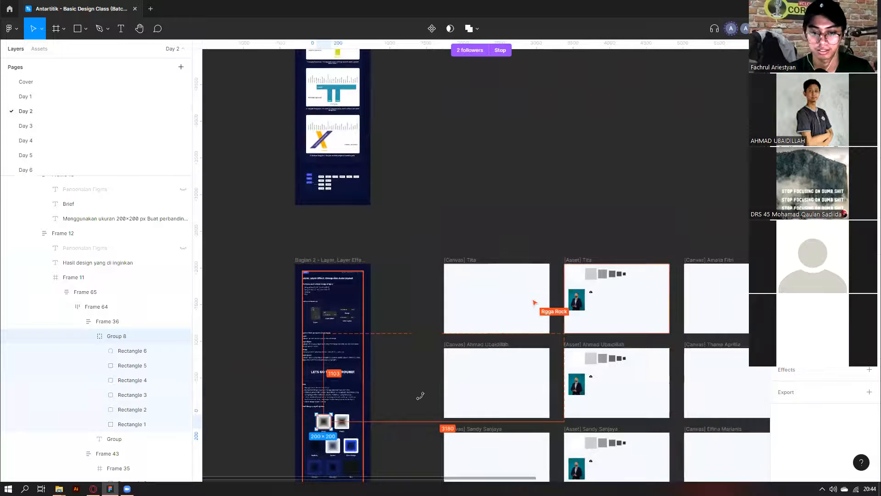
scroll(420, 396, up, 8)
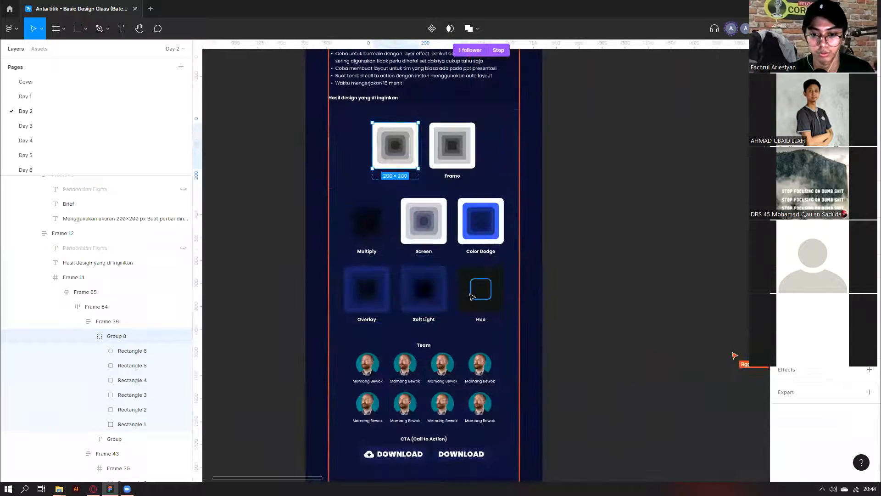
scroll(529, 319, right, 2)
click(435, 301)
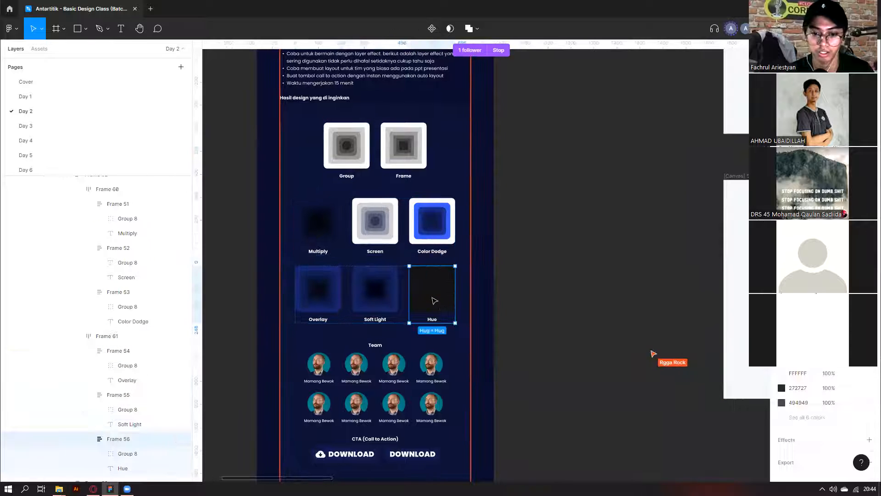
scroll(575, 295, right, 4)
click(574, 296)
scroll(574, 295, right, 2)
scroll(575, 295, down, 4)
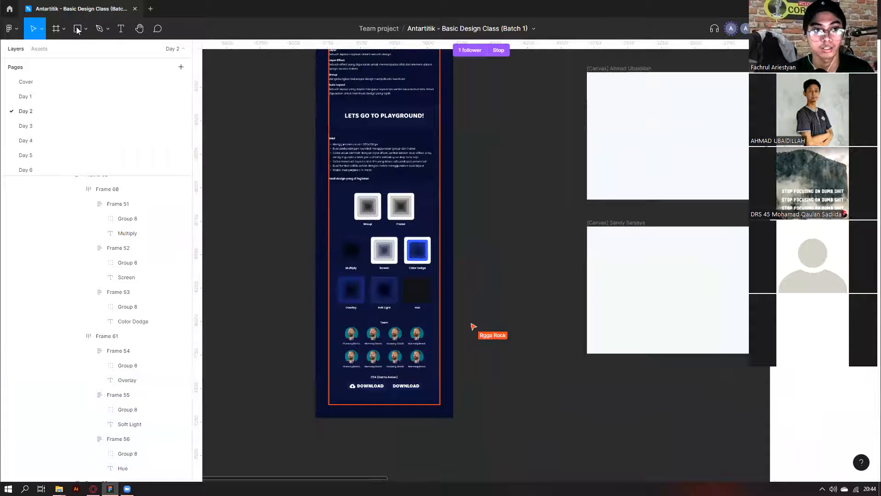
click(85, 29)
scroll(497, 181, down, 2)
scroll(496, 180, down, 2)
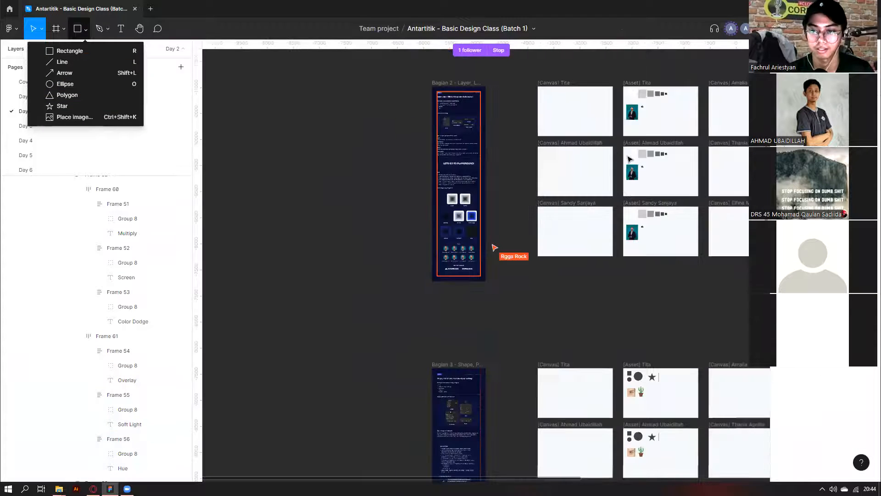
scroll(627, 160, up, 1)
scroll(673, 184, up, 6)
click(409, 244)
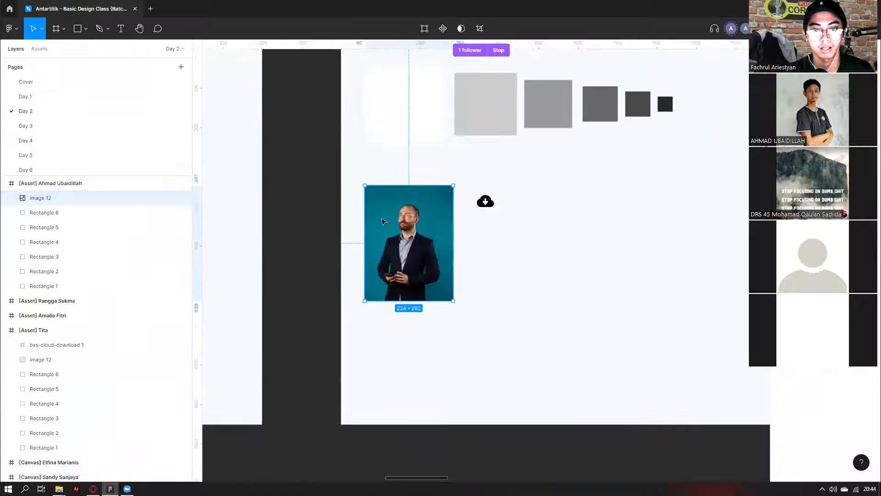
scroll(275, 126, up, 1)
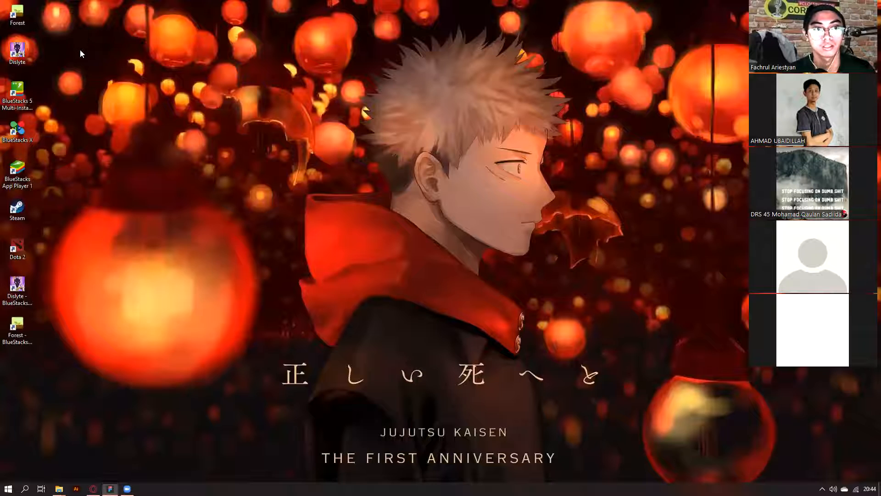
click(86, 29)
click(85, 48)
drag(410, 221, 479, 291)
drag(457, 258, 443, 244)
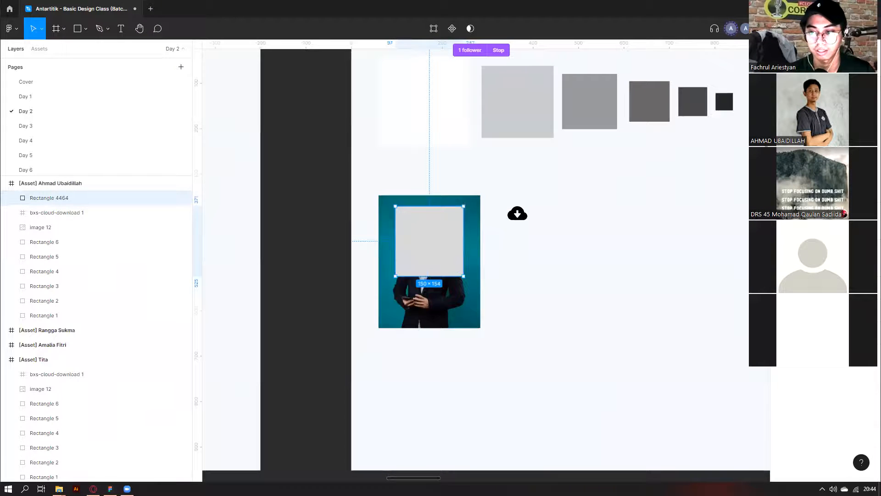
click(795, 408)
click(794, 410)
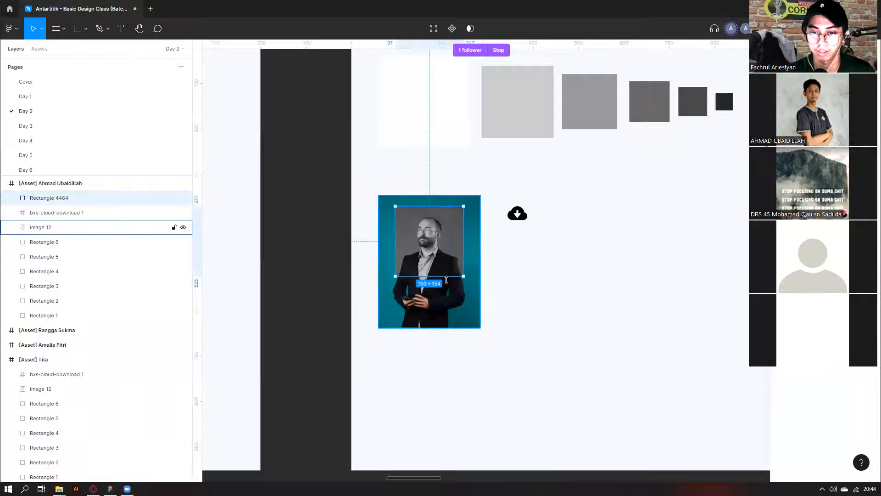
click(783, 445)
drag(718, 279, 771, 252)
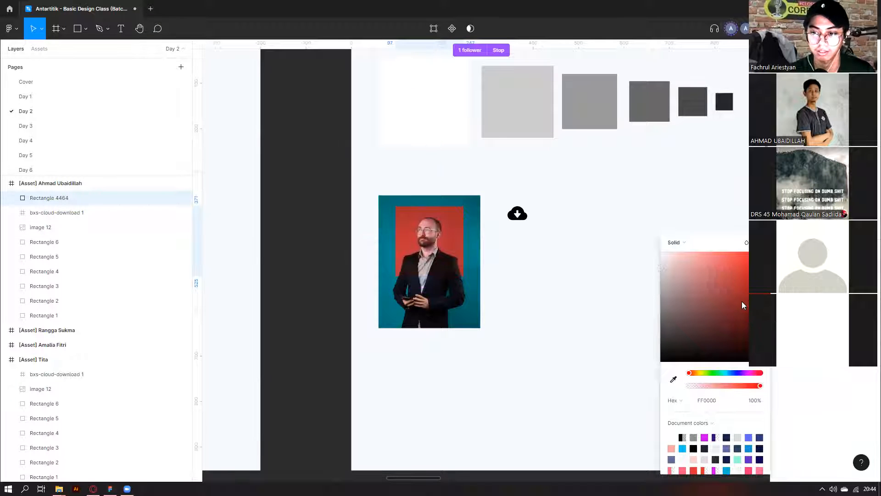
drag(763, 377, 741, 375)
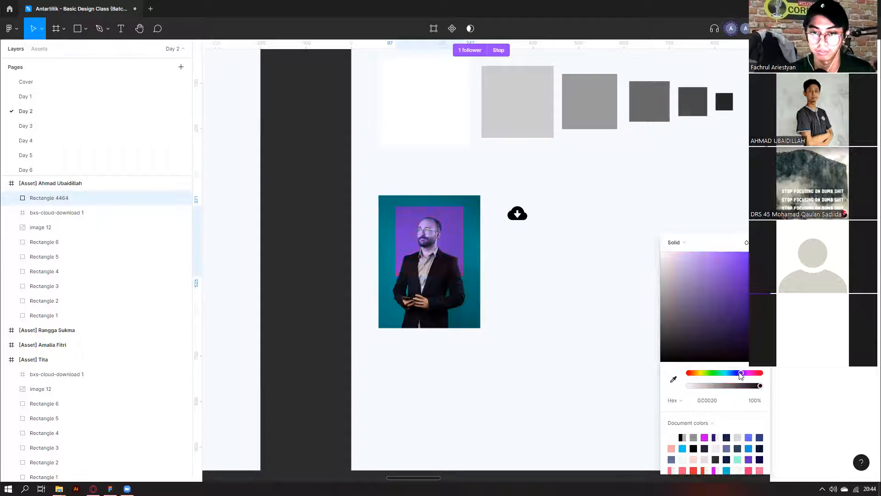
drag(463, 276, 504, 342)
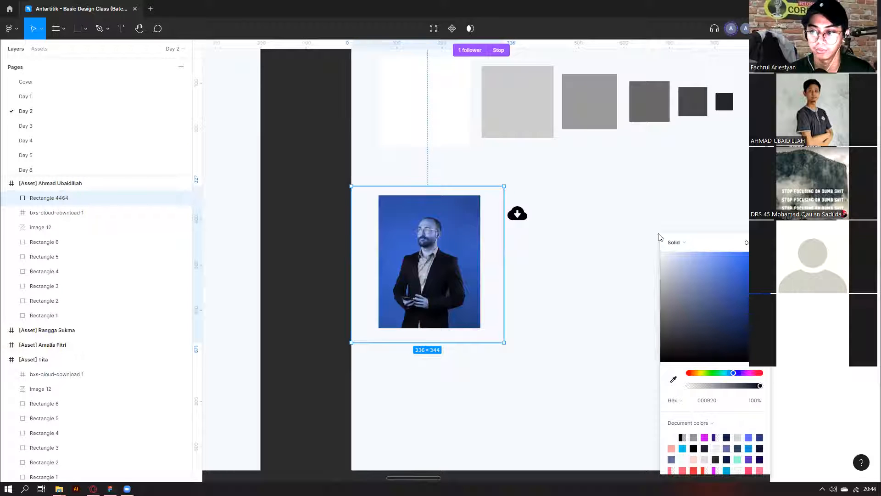
click(801, 230)
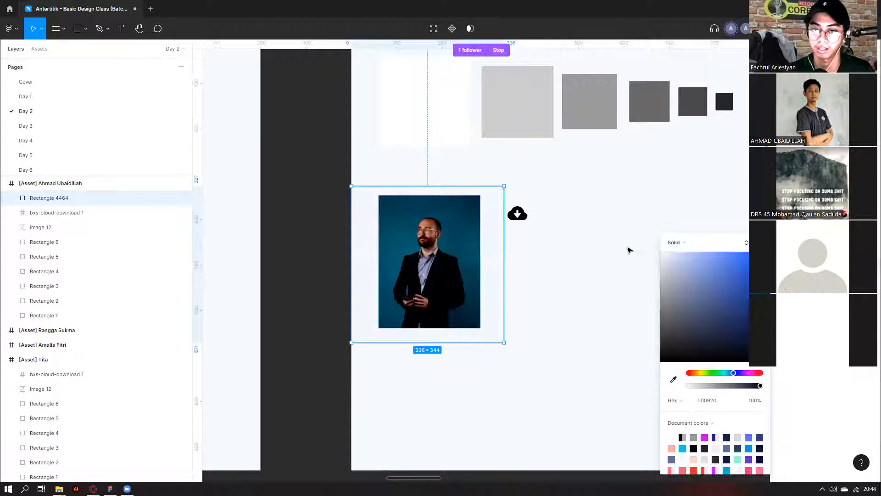
click(605, 267)
key(Delete)
scroll(460, 271, down, 8)
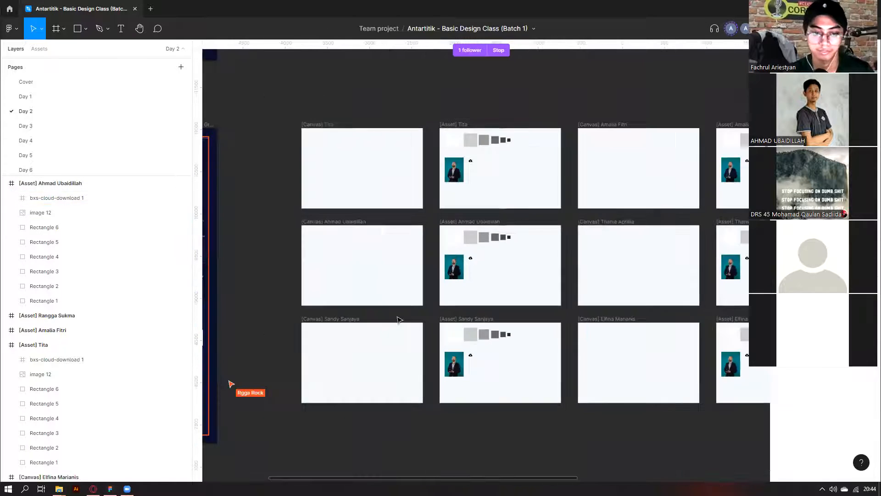
Click through the lesson's nested example frames, selecting the Hue box and the Group example tile.
drag(400, 319, 583, 322)
drag(376, 367, 490, 361)
scroll(491, 361, up, 2)
scroll(493, 361, up, 5)
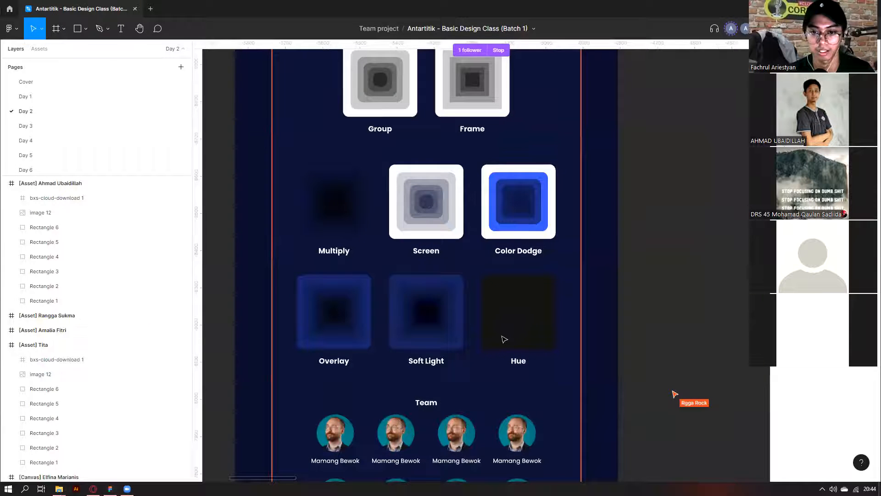
click(504, 339)
scroll(505, 339, down, 3)
double_click(504, 339)
double_click(504, 338)
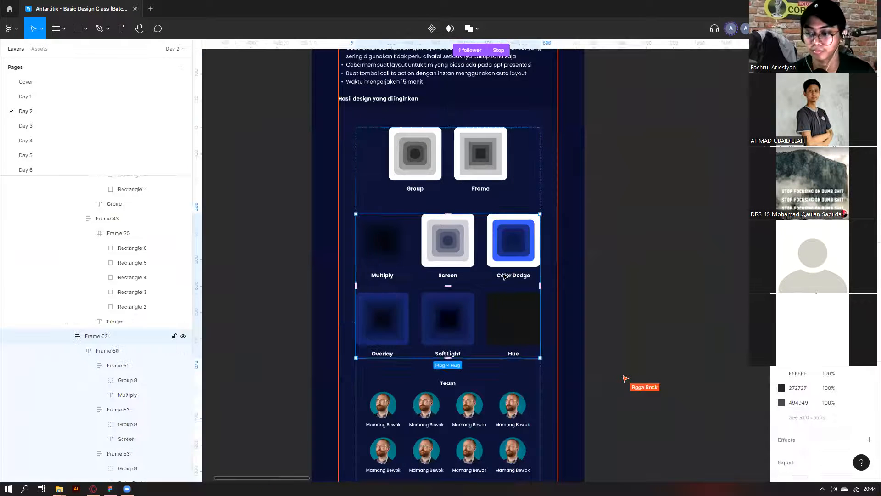
scroll(504, 277, down, 1)
click(438, 197)
double_click(438, 197)
scroll(437, 197, down, 6)
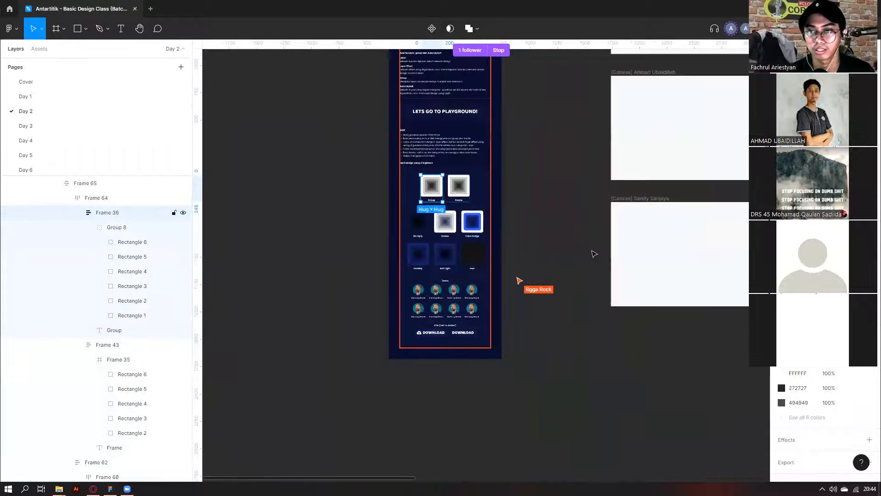
Pan to the student frames, marquee-select all canvas and asset frames, then clear the selection.
scroll(597, 252, right, 5)
scroll(585, 257, up, 1)
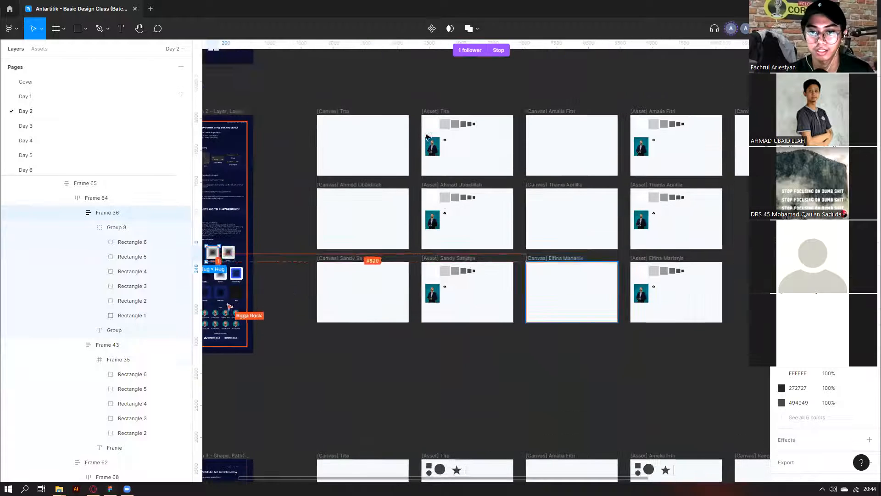
scroll(585, 257, down, 2)
scroll(454, 145, right, 1)
scroll(421, 126, down, 3)
scroll(421, 126, right, 1)
scroll(421, 126, up, 3)
drag(335, 133, 748, 324)
click(283, 213)
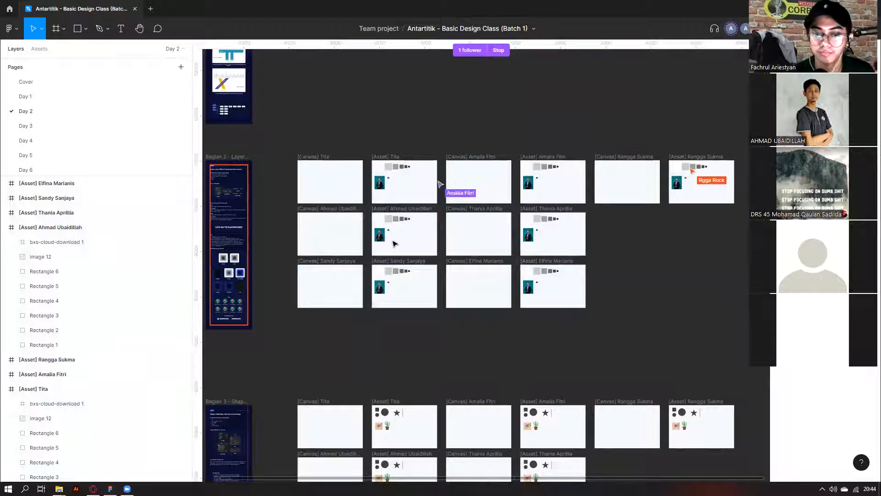
Marquee-select the row of six grey rectangles in one student's asset frame.
scroll(276, 244, left, 1)
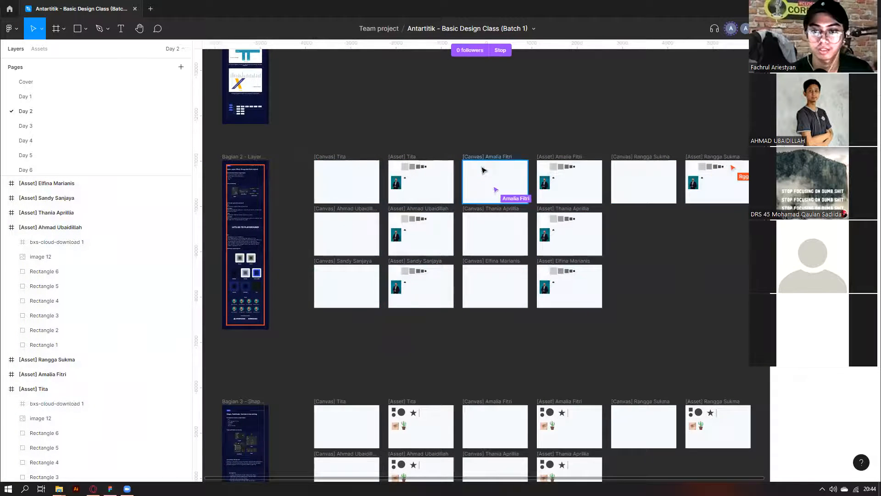
scroll(441, 165, up, 5)
drag(431, 183, 290, 154)
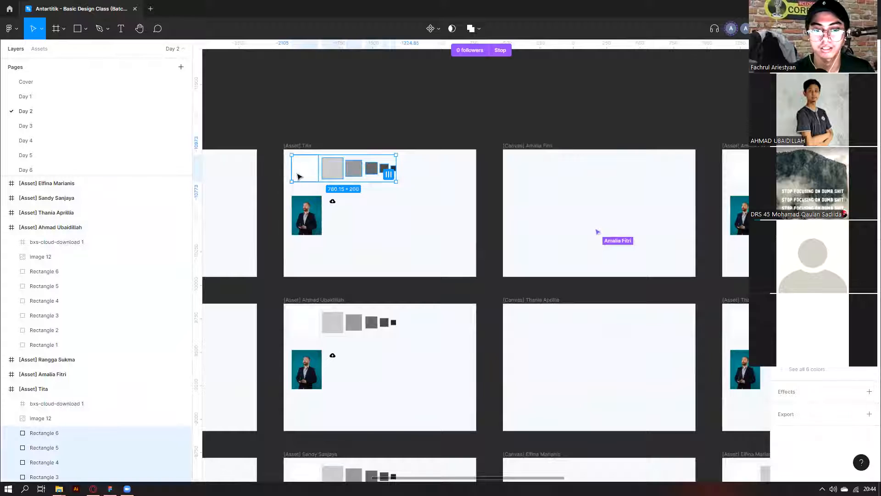
Open the context menu on the six rectangles, dismiss it without grouping, and reselect them.
right_click(298, 177)
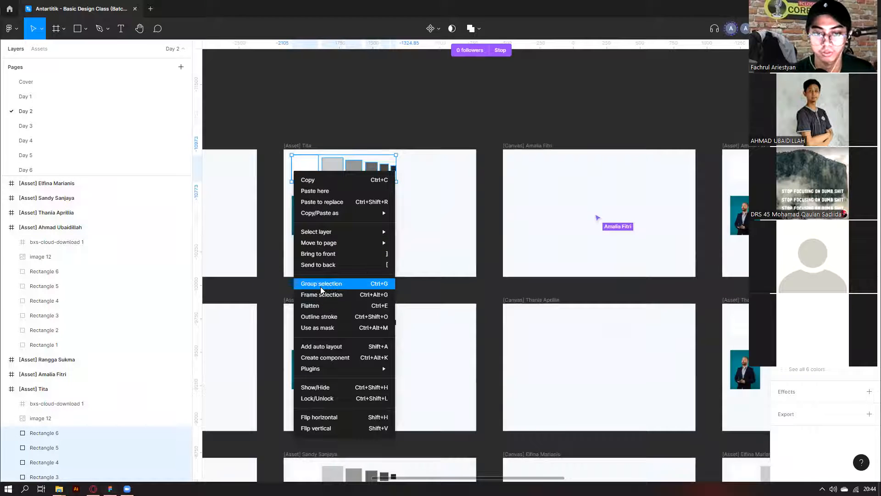
click(419, 207)
drag(443, 165, 287, 164)
Return to the navy brief panel and select its Group example tile.
scroll(519, 246, down, 3)
scroll(434, 318, left, 5)
scroll(383, 368, up, 4)
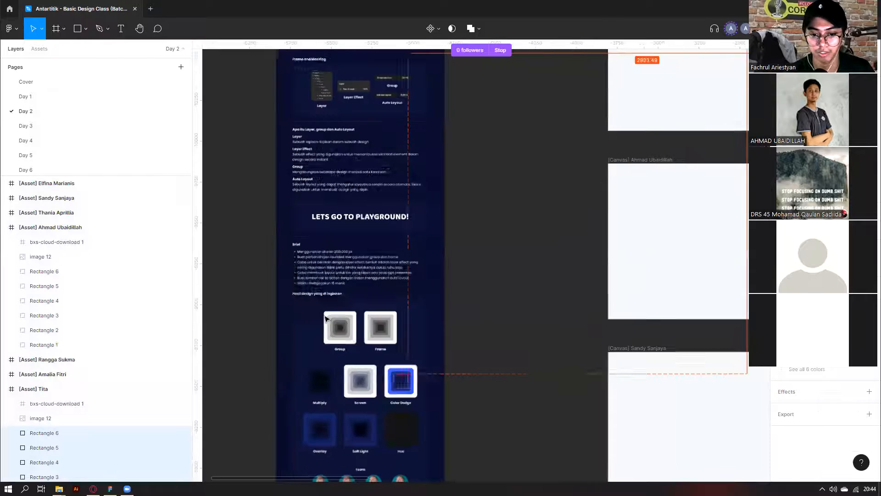
scroll(325, 318, up, 2)
click(373, 327)
ctrl+click(330, 317)
Pan around the brief panel and select the inner square of the Frame example.
scroll(443, 297, down, 2)
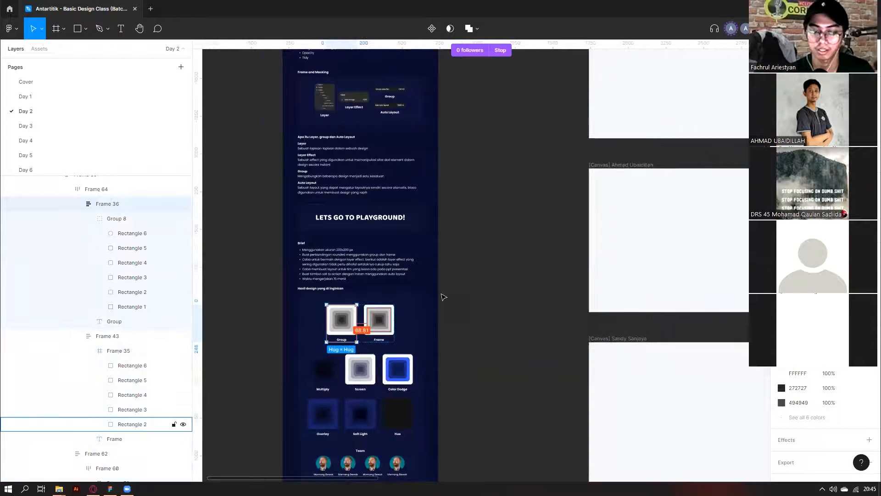
scroll(443, 297, right, 2)
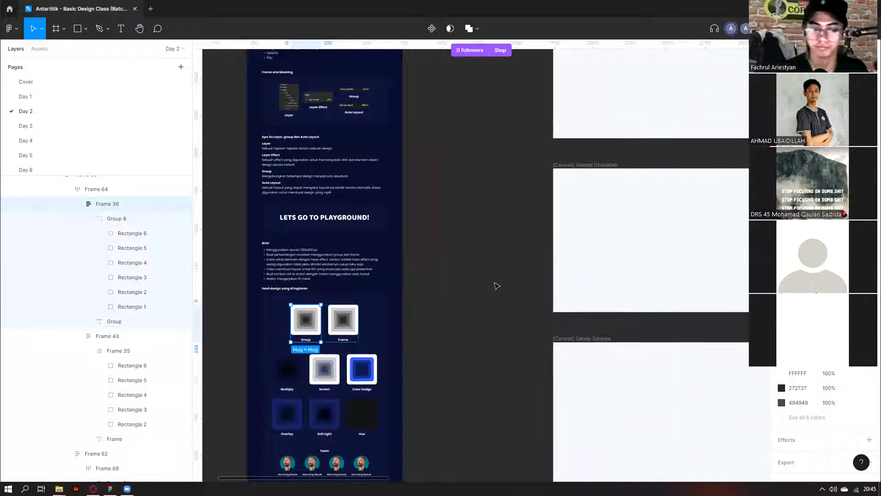
scroll(497, 286, down, 2)
scroll(318, 319, right, 3)
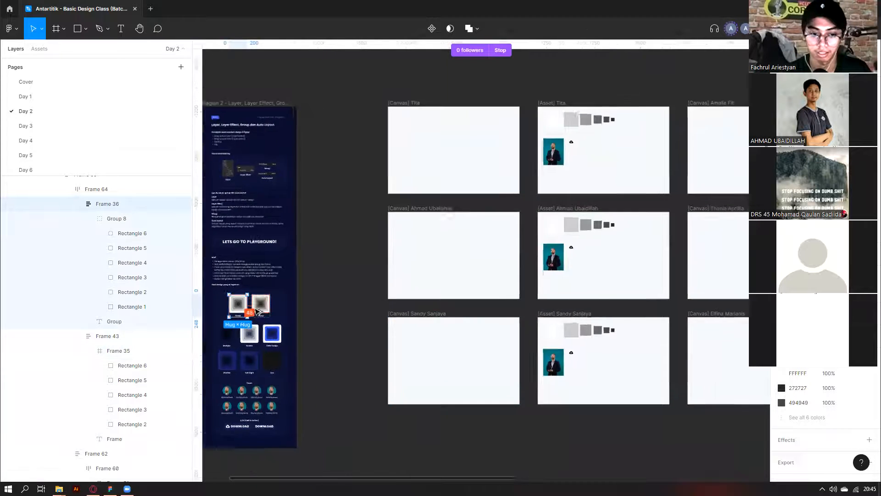
scroll(266, 303, up, 2)
scroll(265, 303, up, 1)
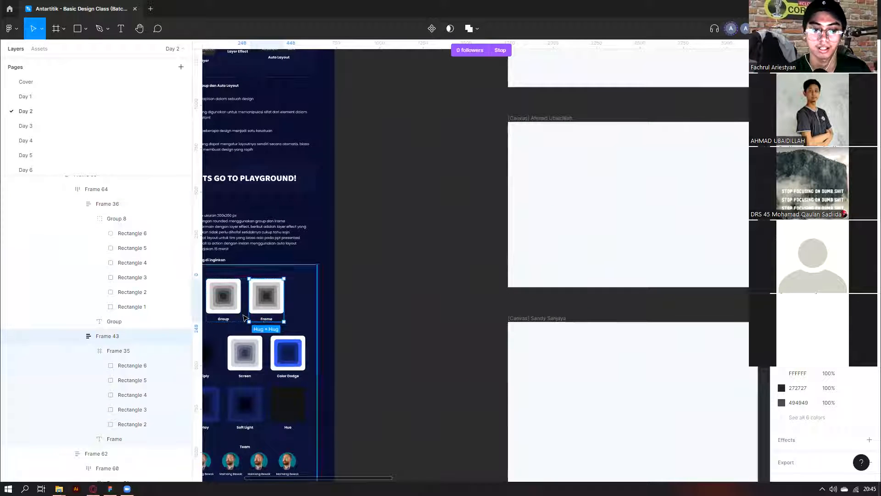
scroll(452, 305, left, 3)
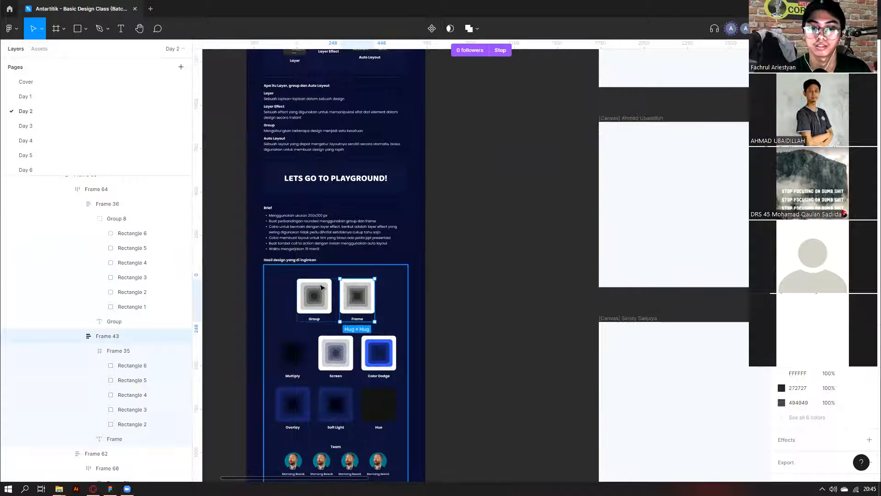
key(Return)
Pan across the student asset frames and select one student's 200 × 200 nested-square group.
scroll(537, 308, down, 3)
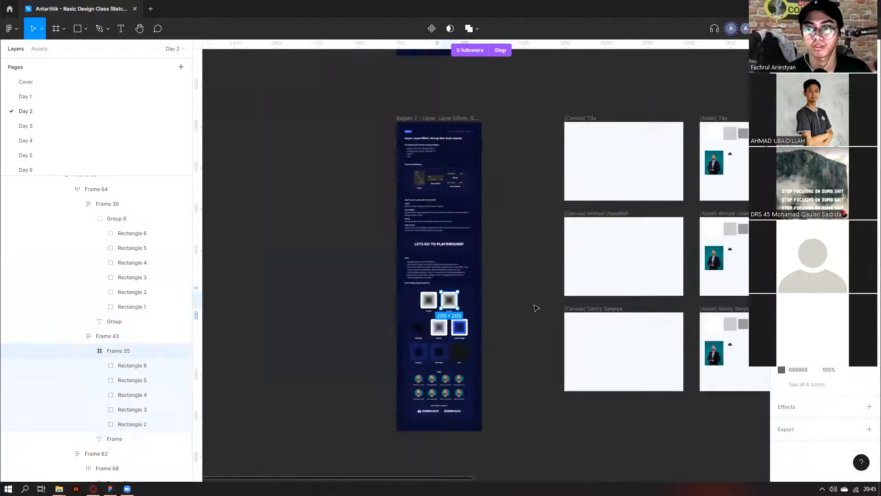
scroll(536, 308, right, 10)
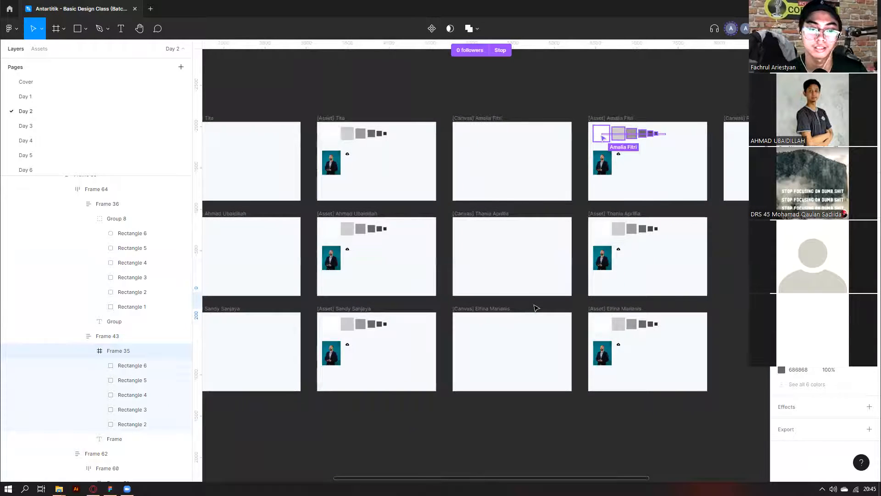
scroll(536, 307, left, 8)
scroll(523, 280, up, 3)
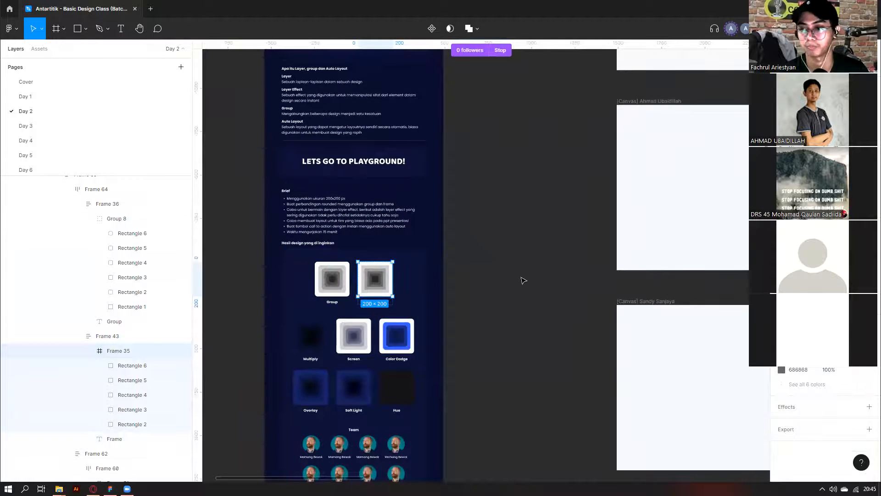
scroll(524, 281, right, 5)
scroll(523, 281, down, 5)
scroll(523, 281, right, 10)
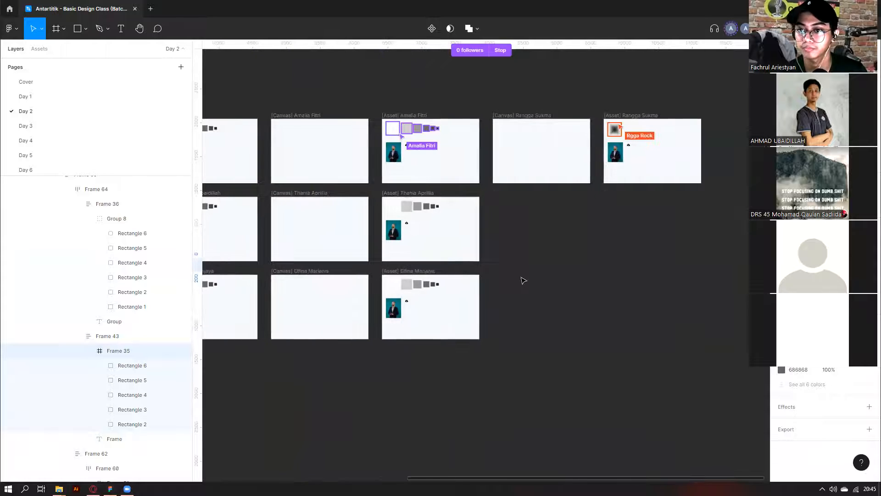
scroll(625, 204, up, 10)
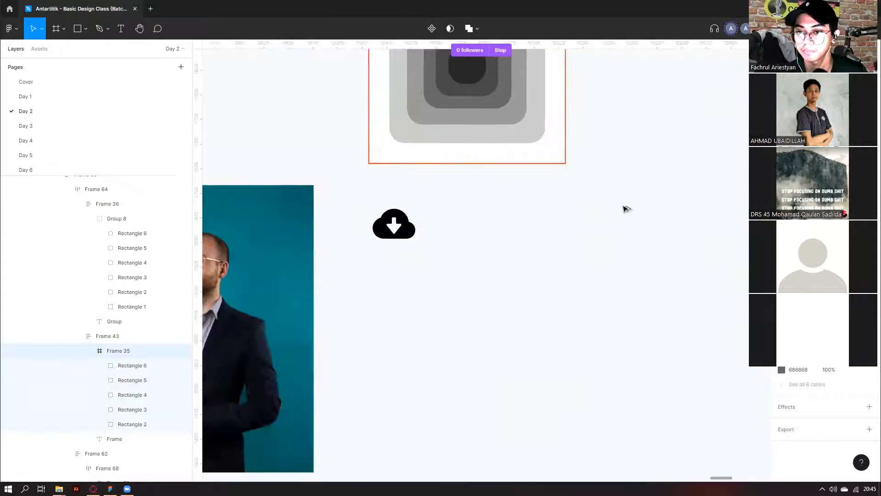
scroll(625, 208, down, 10)
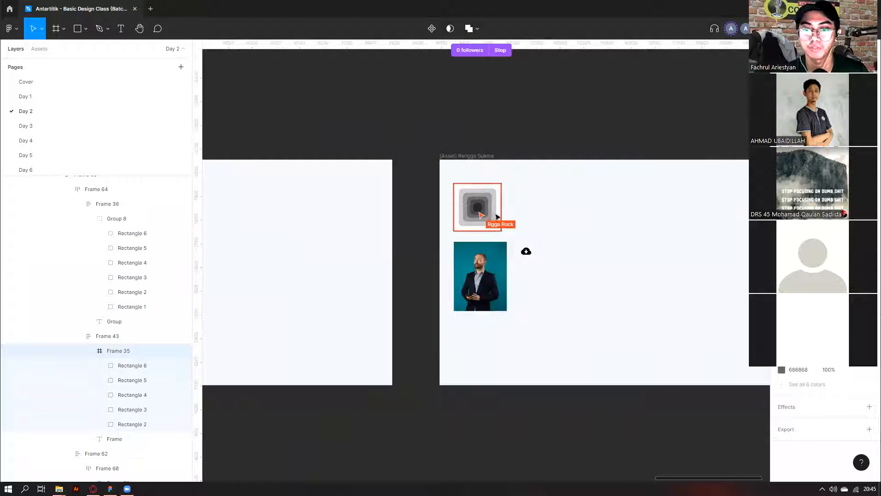
scroll(475, 228, down, 3)
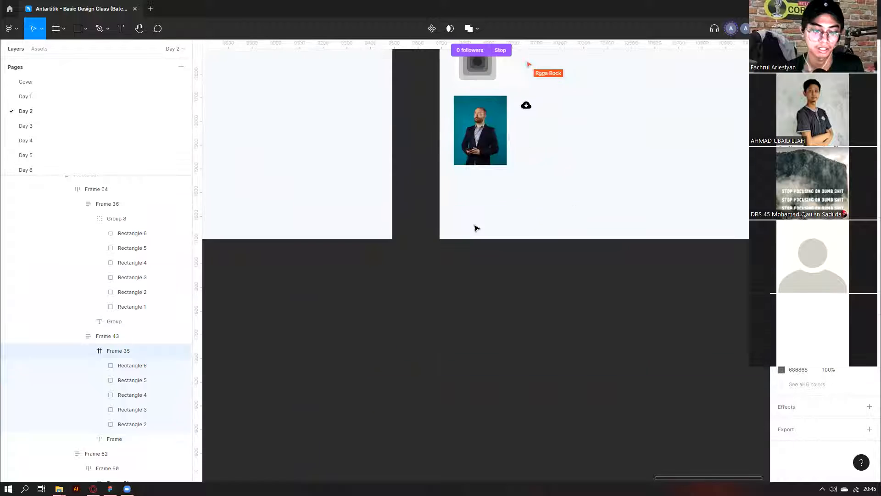
scroll(476, 228, down, 4)
scroll(550, 220, left, 5)
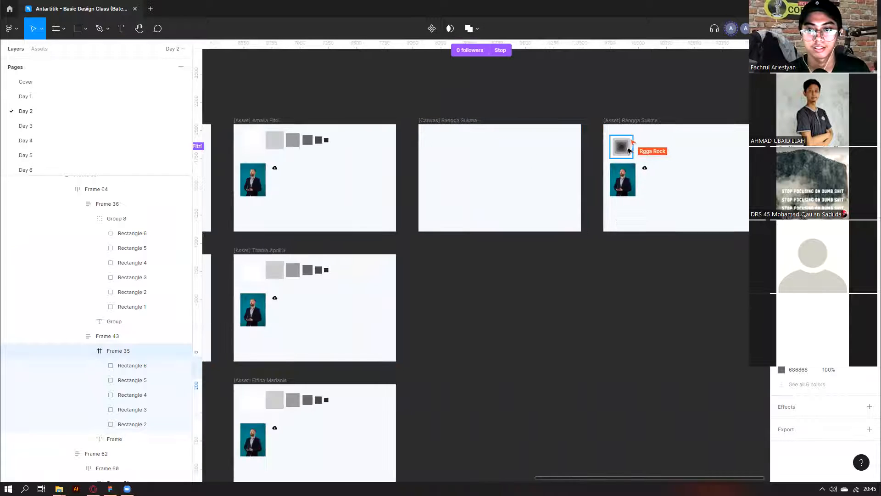
click(621, 147)
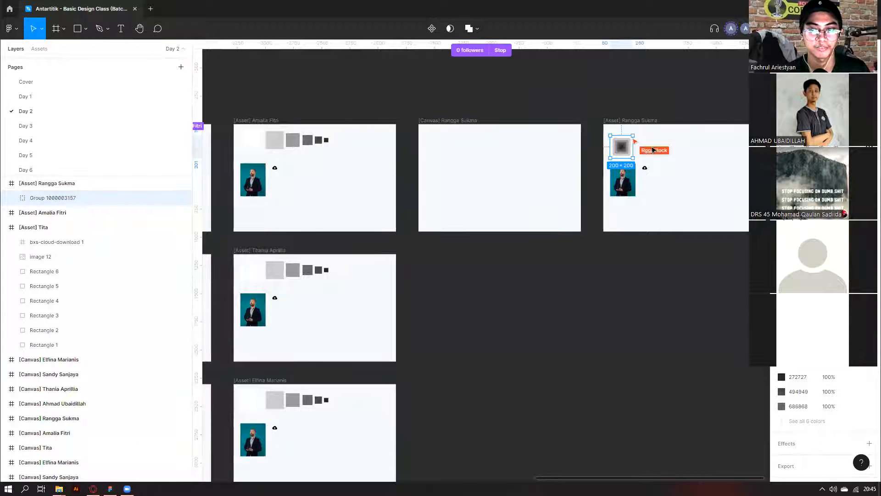
Zoom out to show the student canvas and asset frames as a grid.
scroll(649, 151, up, 1)
scroll(650, 156, up, 2)
scroll(650, 157, up, 1)
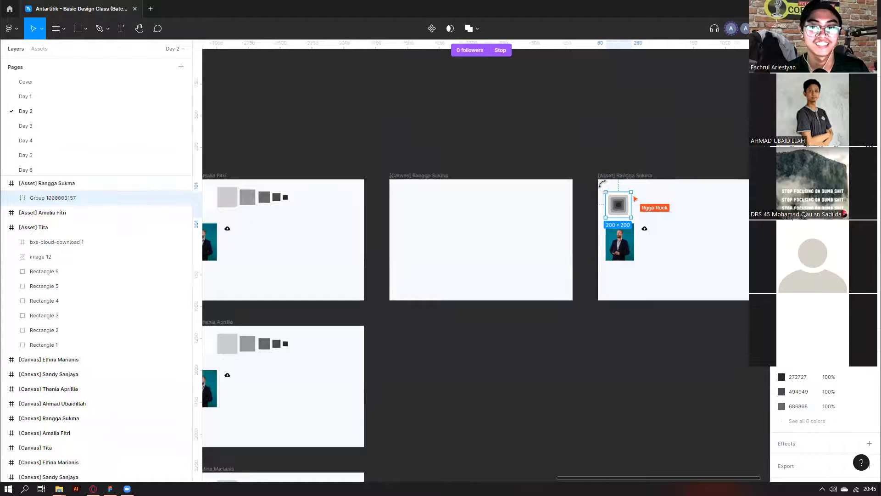
scroll(495, 215, down, 5)
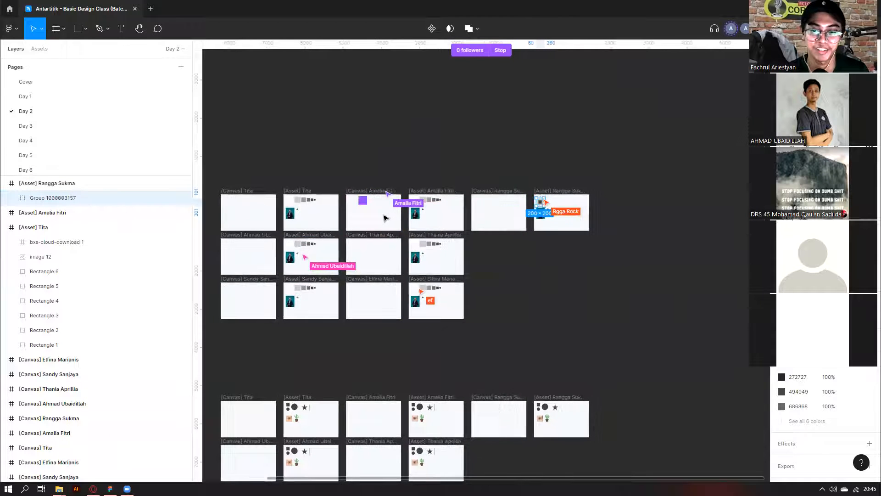
scroll(321, 231, left, 2)
scroll(317, 235, up, 3)
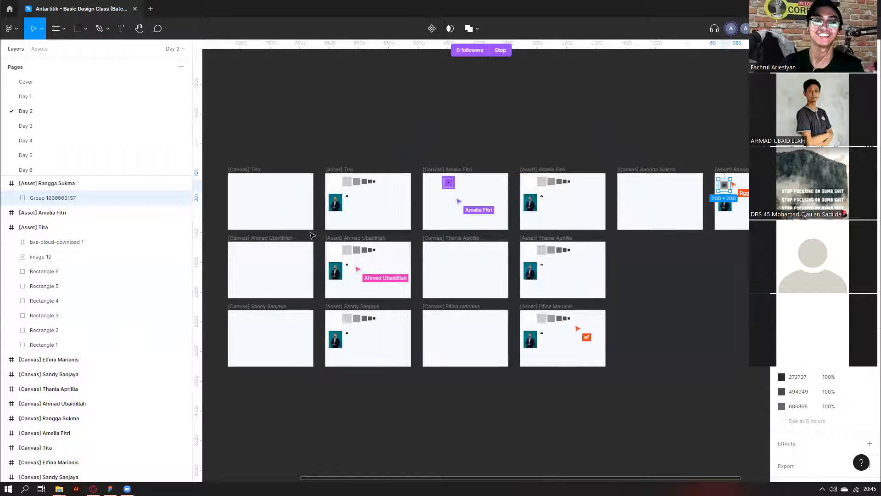
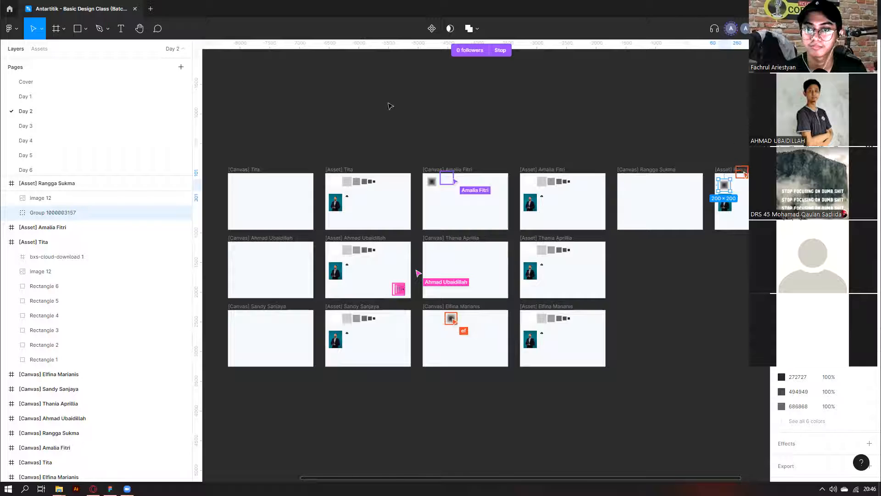
Select the six rectangles in the Tita asset and align them on a common centre.
scroll(390, 107, down, 2)
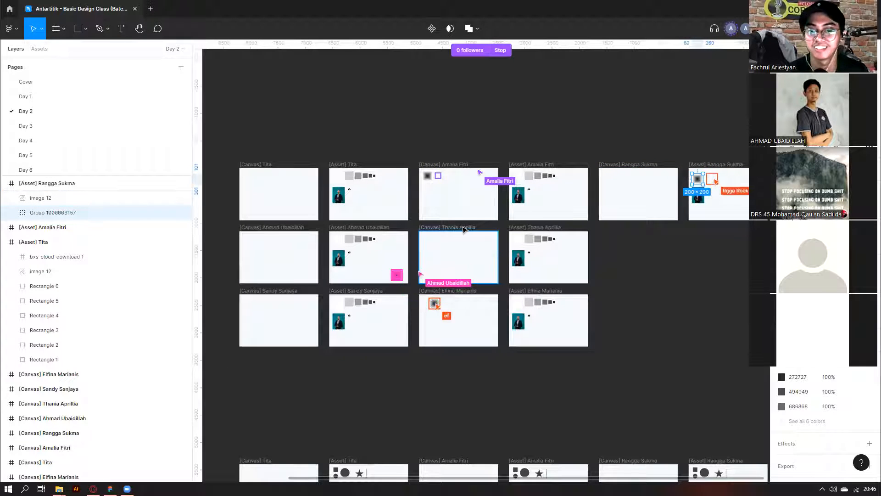
drag(337, 211, 324, 224)
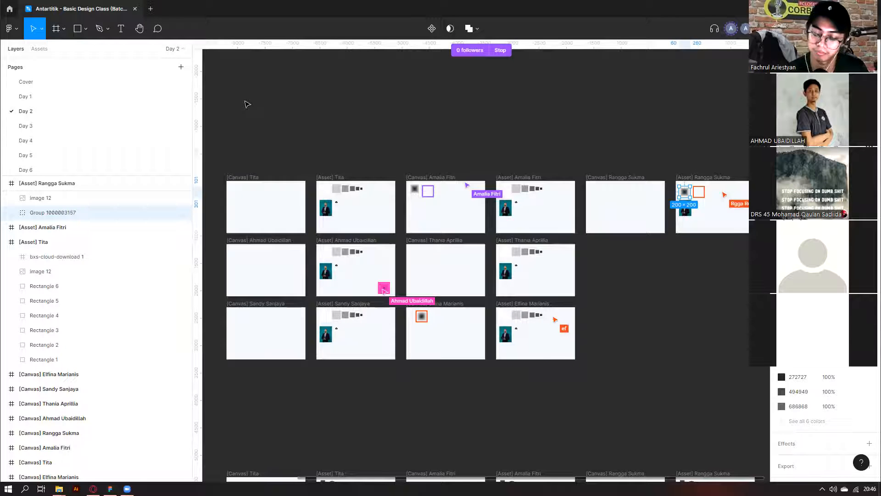
scroll(300, 278, up, 3)
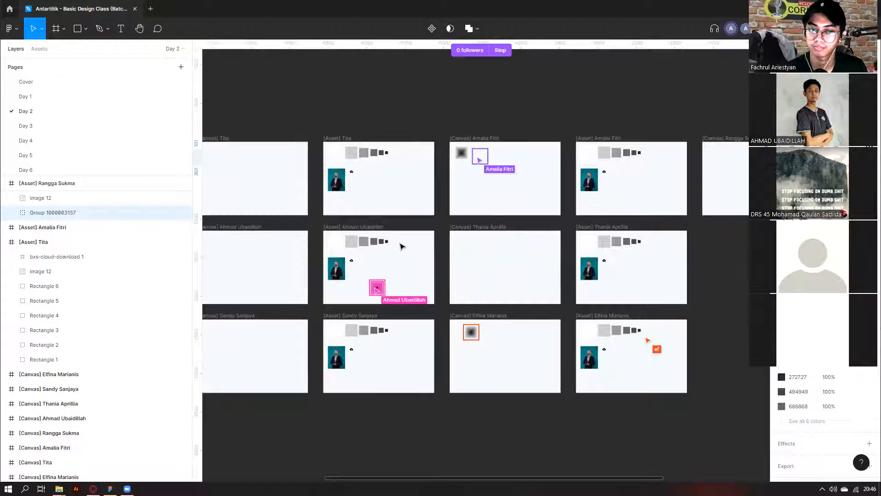
scroll(381, 285, up, 5)
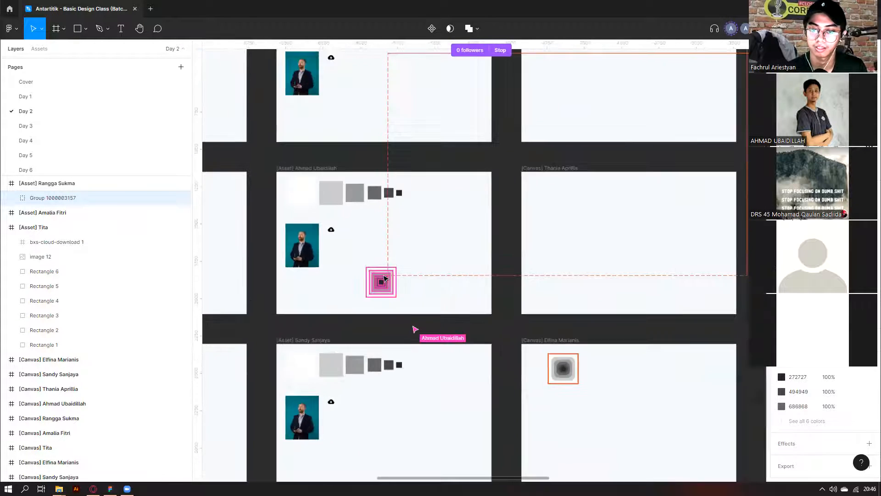
scroll(385, 280, down, 5)
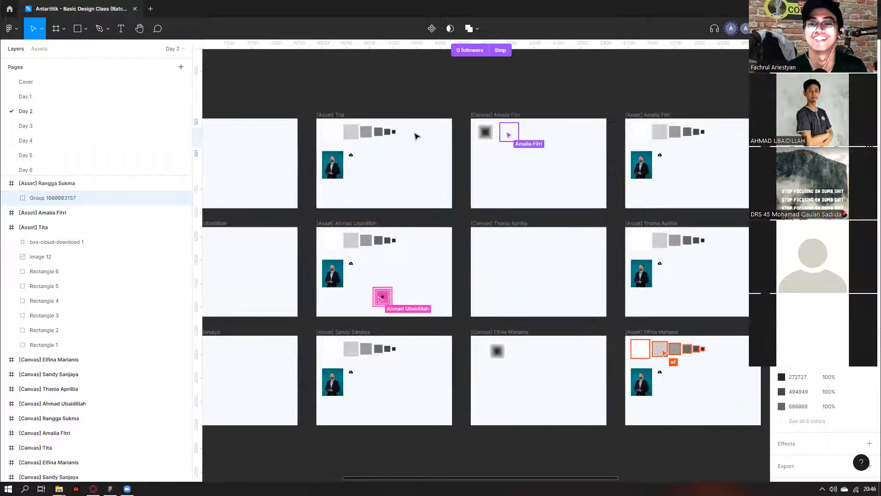
scroll(416, 136, right, 6)
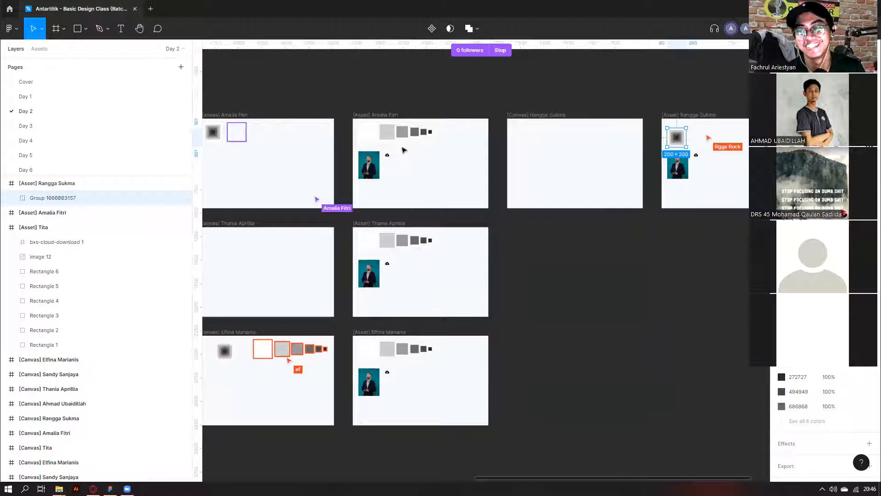
scroll(368, 367, left, 5)
scroll(337, 355, down, 3)
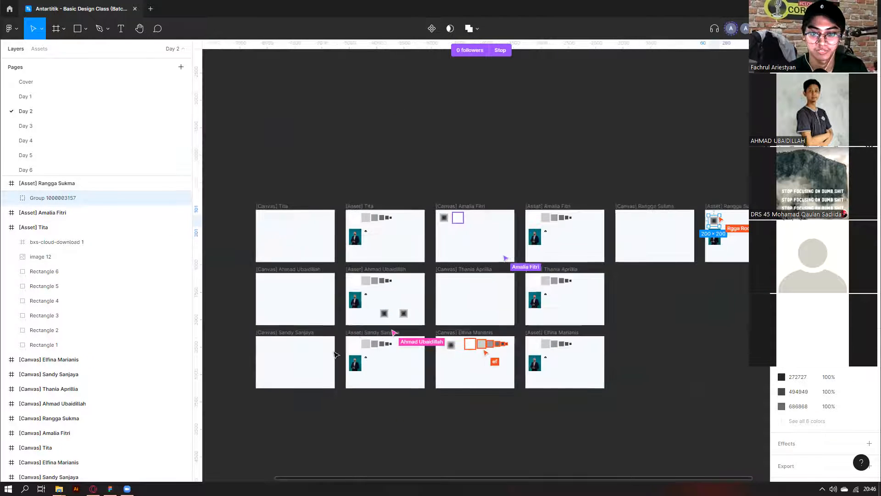
scroll(429, 266, up, 4)
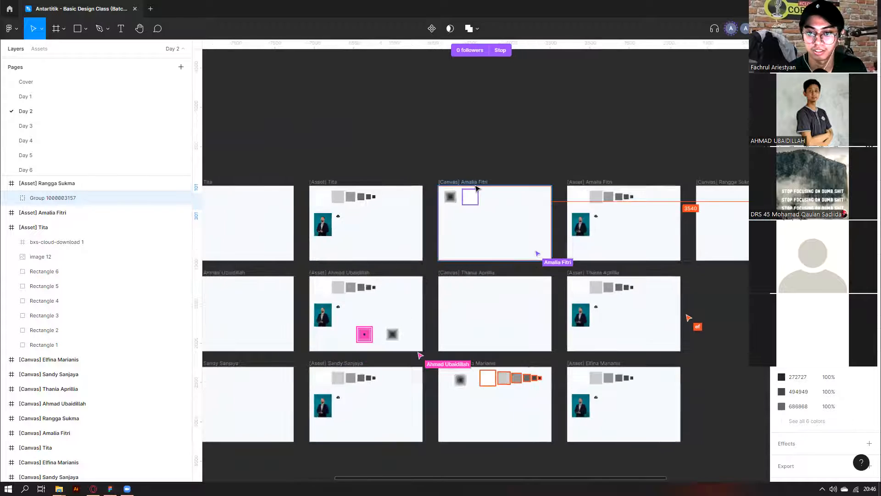
scroll(476, 189, up, 5)
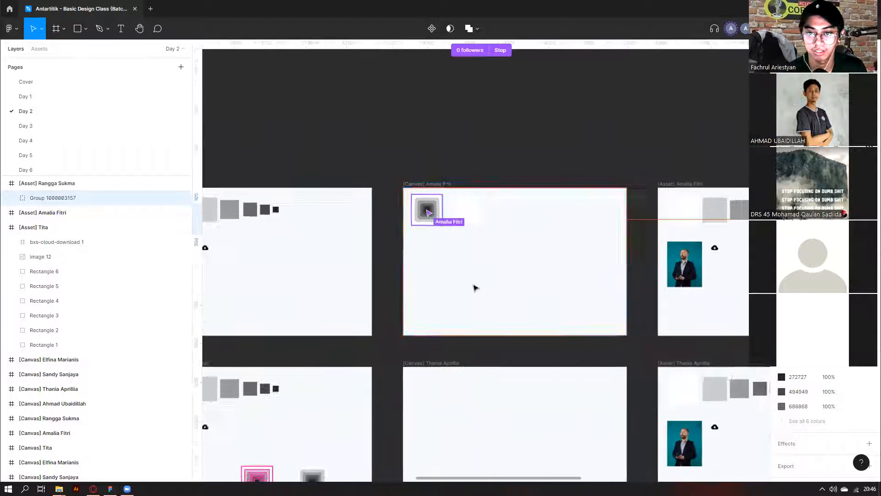
scroll(475, 288, down, 3)
scroll(425, 326, down, 3)
scroll(423, 323, up, 6)
scroll(383, 353, down, 2)
scroll(505, 378, down, 4)
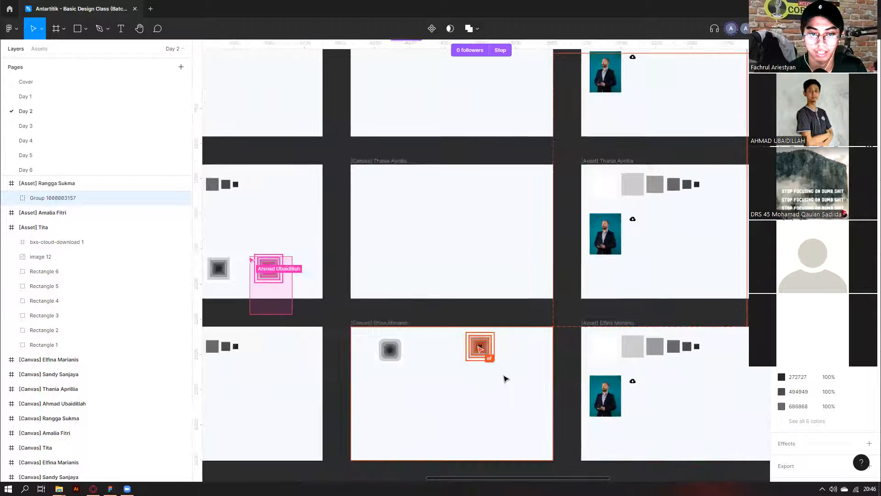
scroll(439, 328, down, 5)
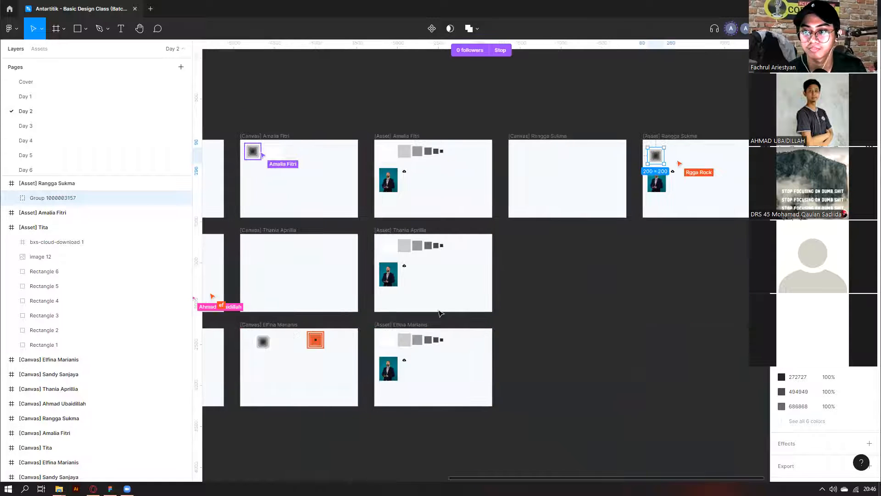
scroll(413, 257, left, 3)
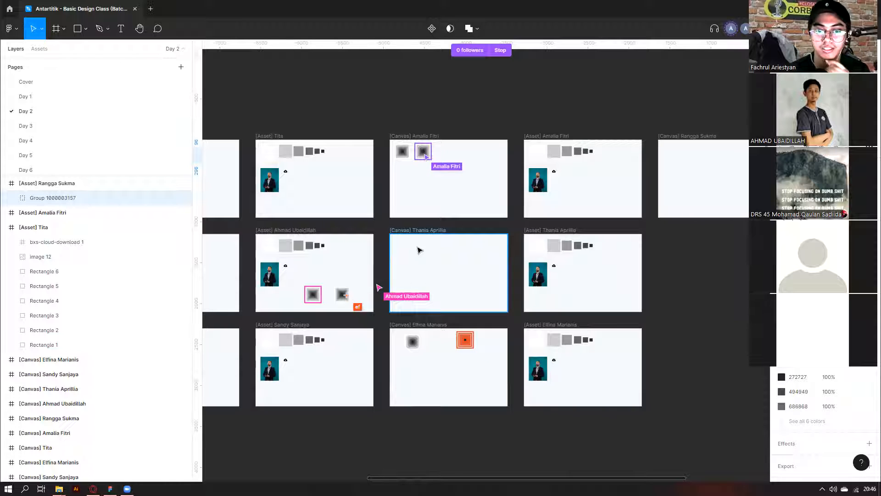
scroll(497, 207, down, 5)
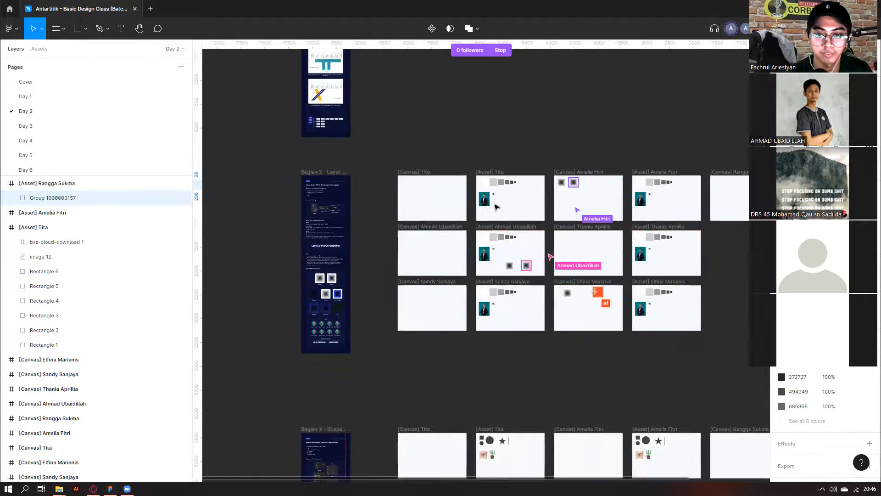
scroll(496, 207, up, 5)
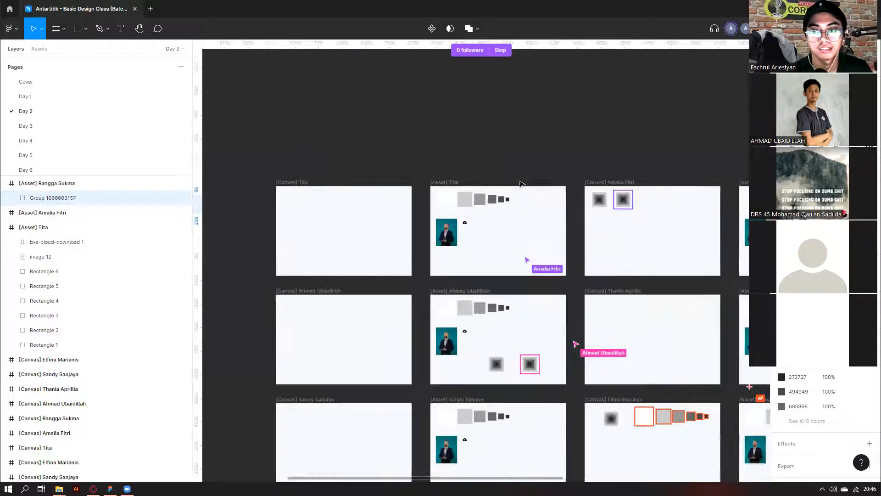
scroll(521, 184, up, 4)
drag(543, 209, 330, 239)
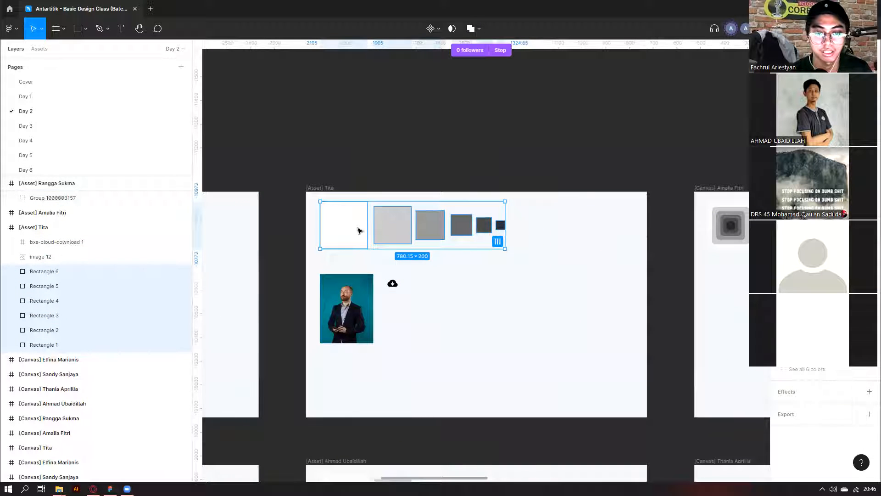
key(alt+h)
key(alt+v)
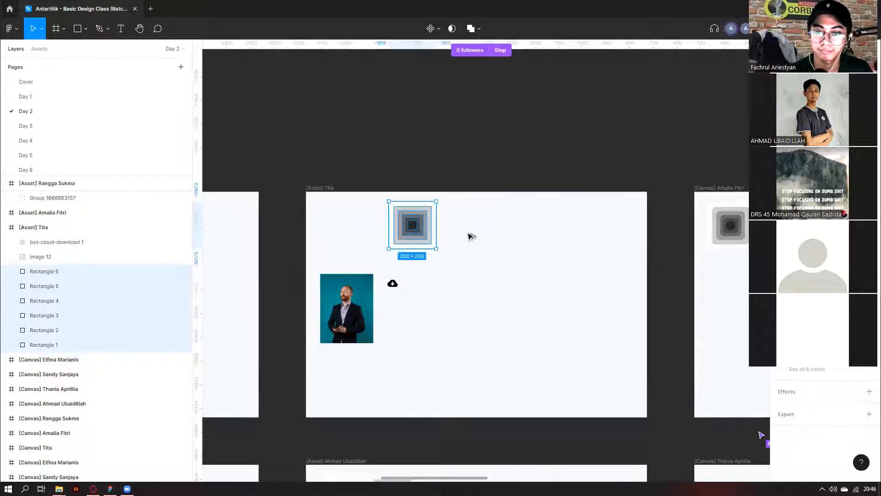
Copy the stacked rectangles upward and group the six into one group.
scroll(416, 211, up, 4)
scroll(409, 237, down, 4)
alt+drag(420, 252, 422, 171)
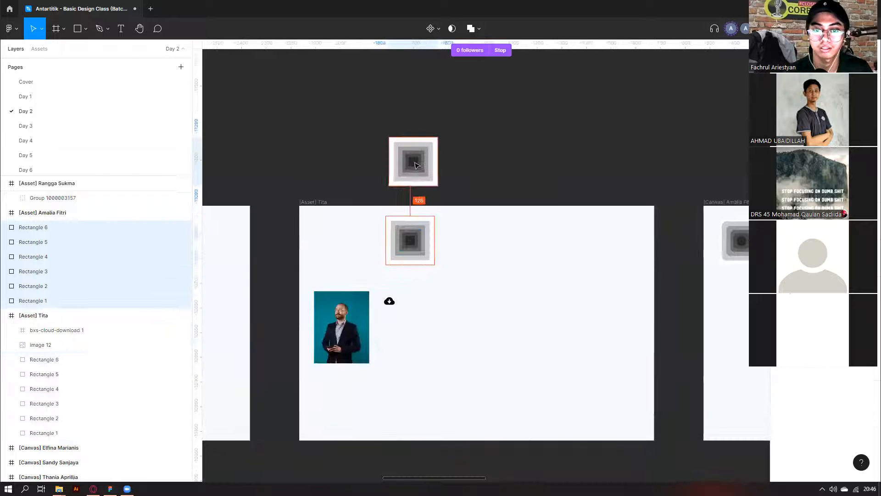
scroll(416, 258, up, 3)
scroll(417, 261, up, 3)
scroll(413, 211, down, 4)
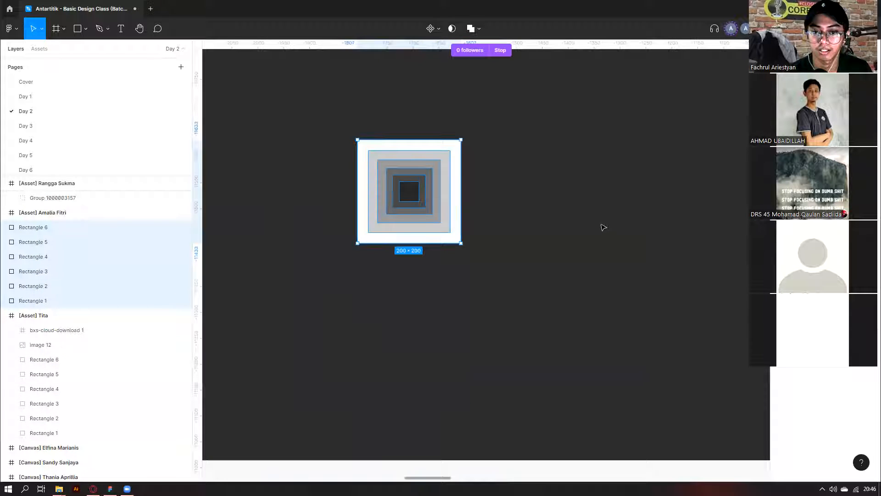
click(540, 271)
drag(515, 202, 379, 174)
right_click(413, 182)
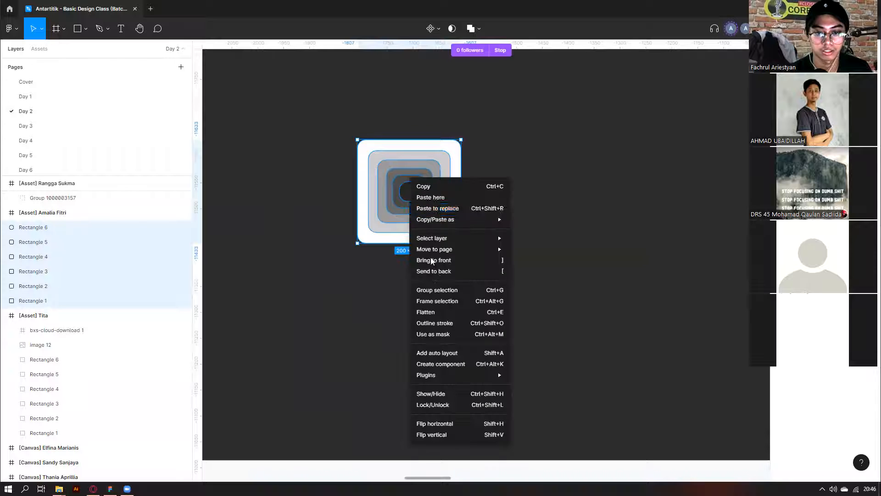
click(437, 289)
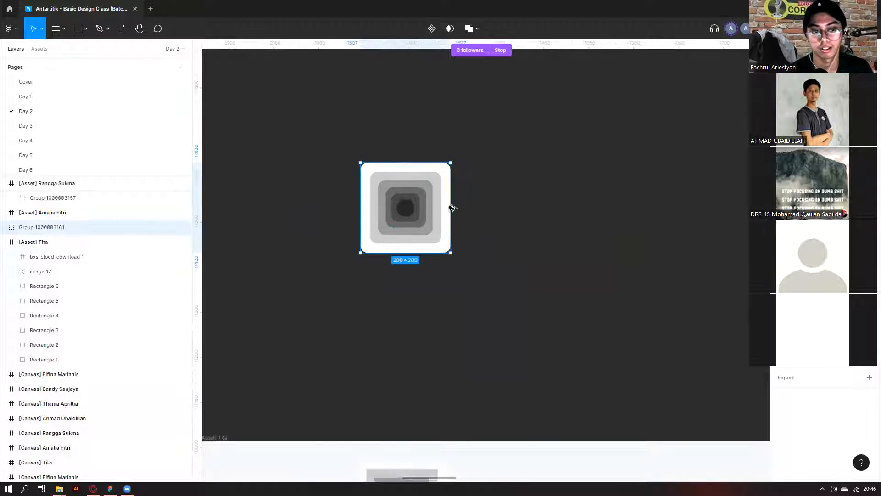
Duplicate the group to the right and wrap the copy in a new frame.
alt+drag(450, 207, 575, 207)
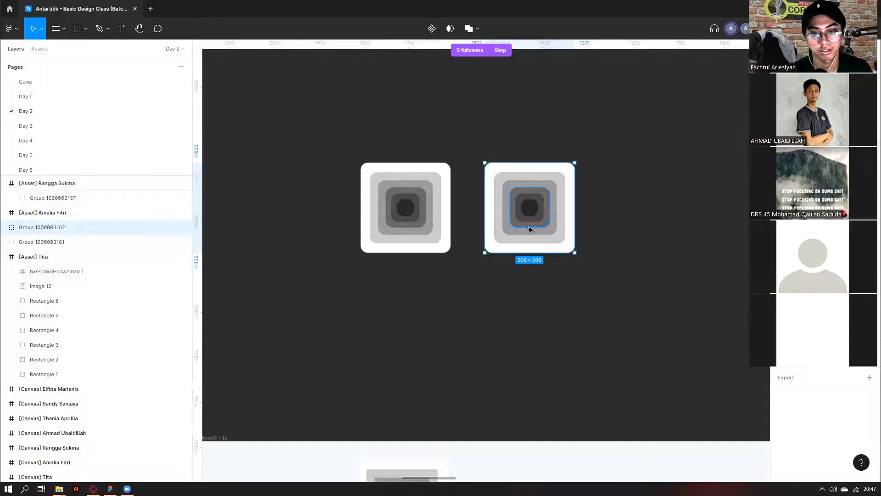
scroll(530, 229, down, 2)
right_click(551, 203)
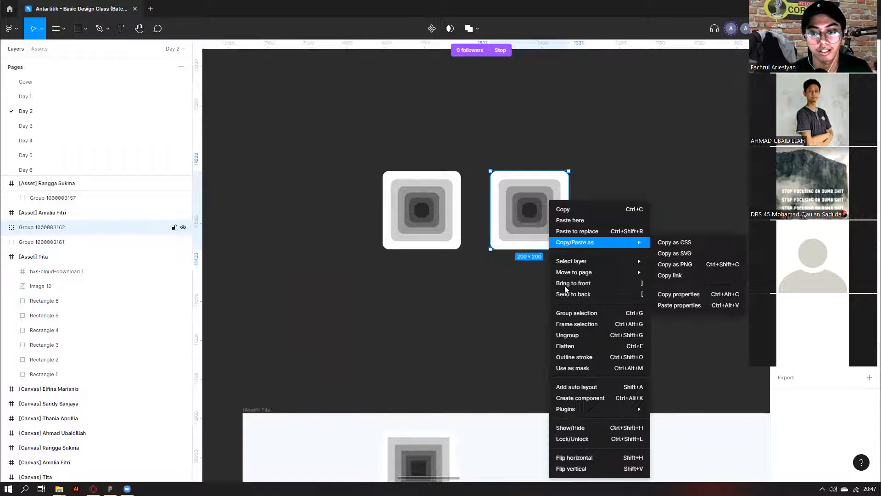
click(573, 326)
click(6, 227)
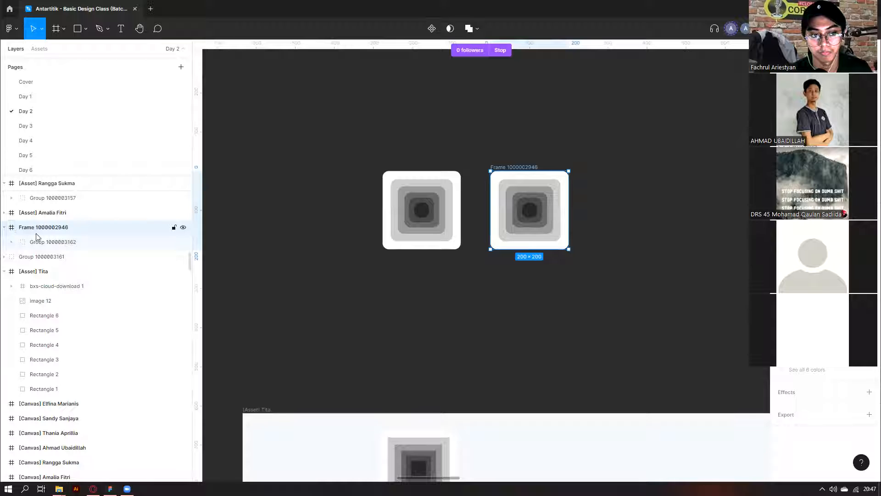
click(12, 242)
right_click(44, 242)
click(43, 242)
right_click(43, 242)
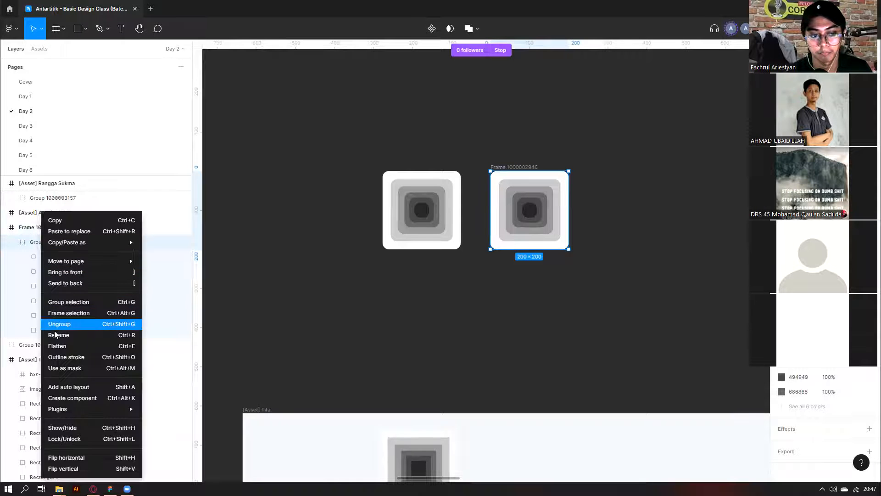
click(122, 324)
click(504, 166)
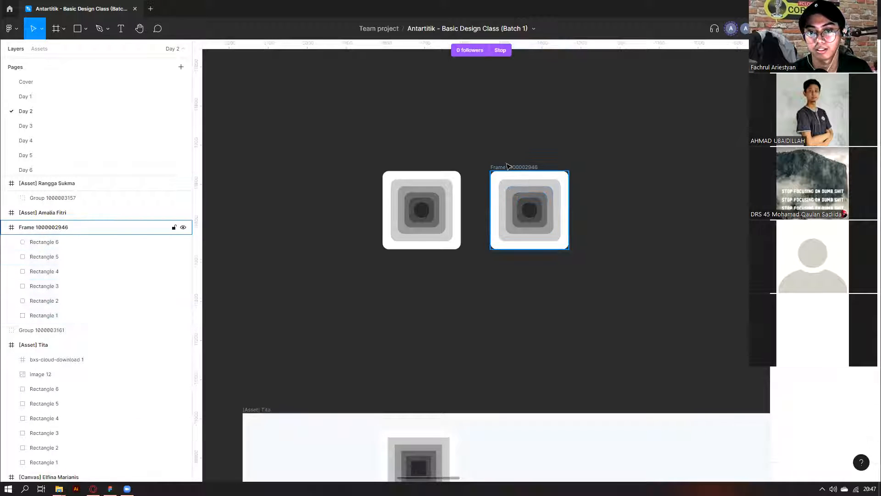
scroll(456, 197, up, 1)
click(441, 200)
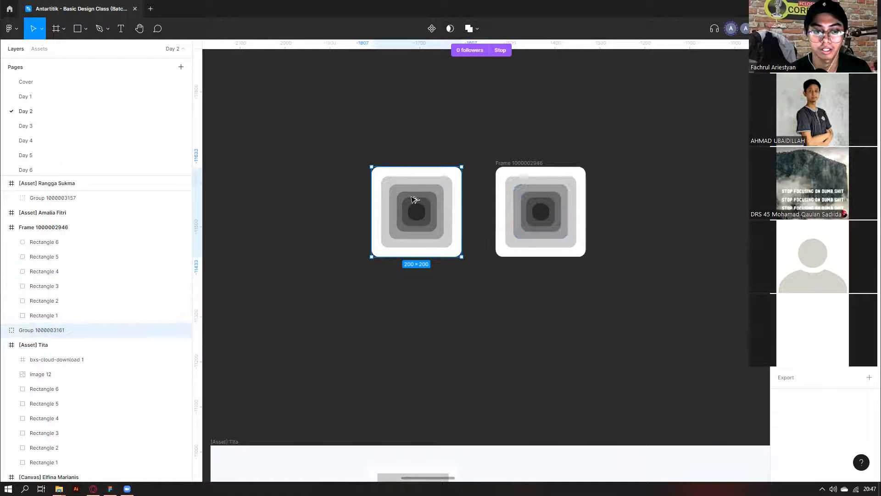
Redo the frame: duplicate the group below, delete the old frame, and frame and ungroup the copy.
drag(415, 200, 415, 299)
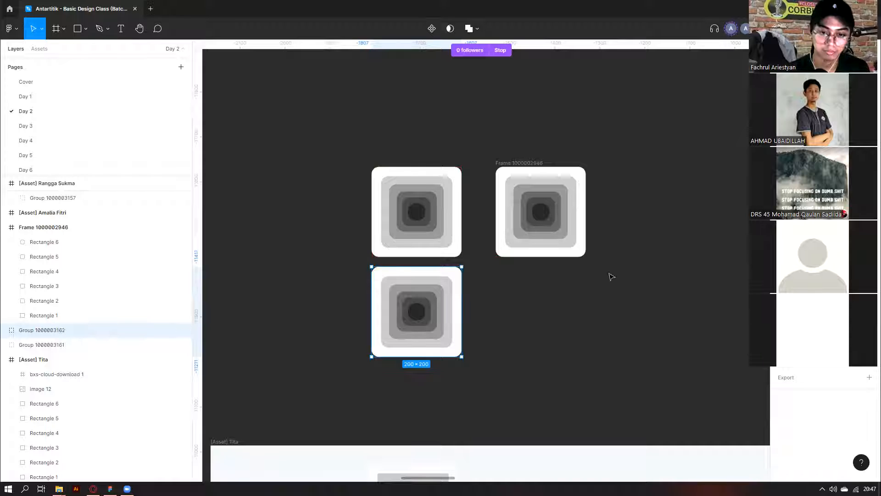
click(516, 171)
key(Delete)
click(433, 292)
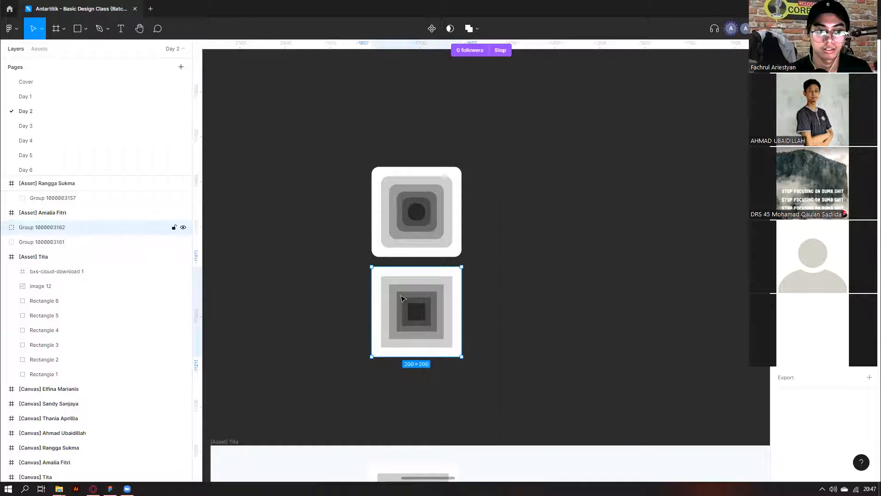
right_click(401, 299)
click(419, 325)
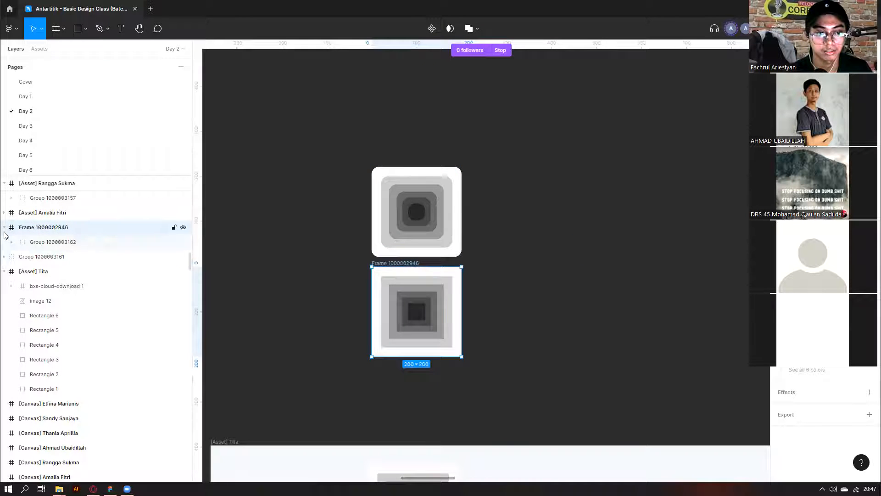
right_click(30, 242)
click(44, 323)
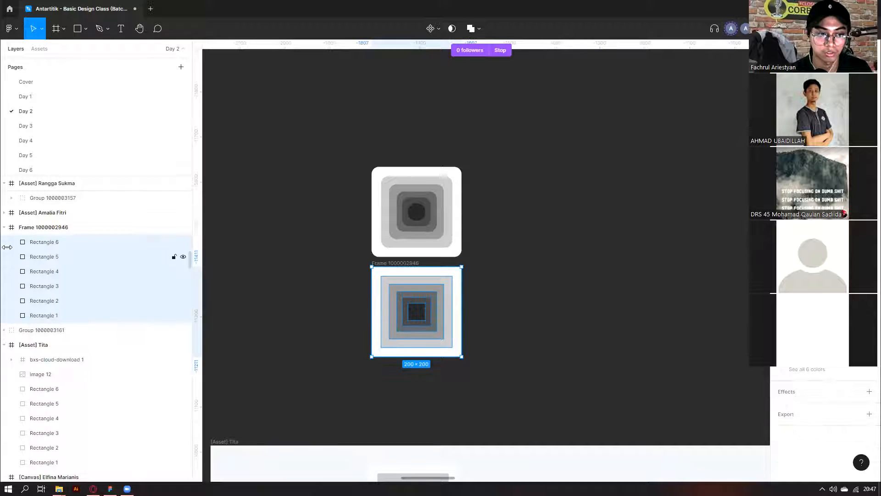
Move the nested-squares frame beside the grouped square and try rounding the group's corners.
click(4, 227)
click(374, 263)
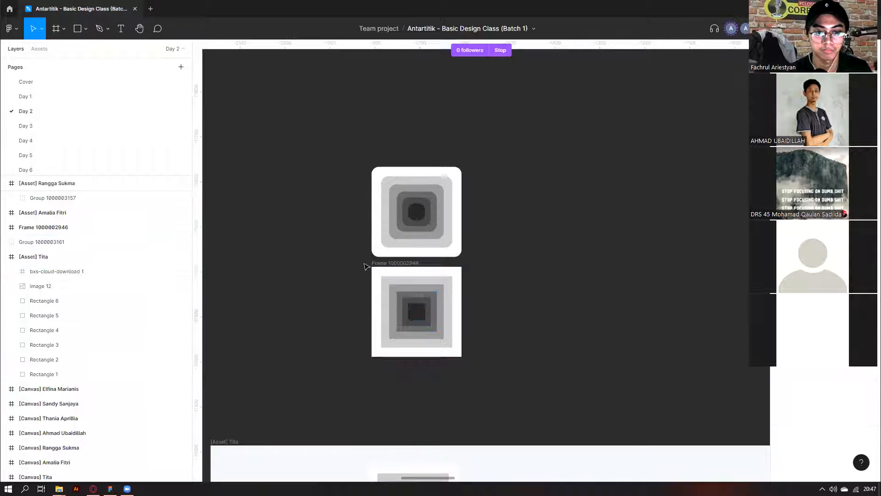
drag(418, 263, 528, 163)
scroll(474, 174, up, 2)
click(430, 201)
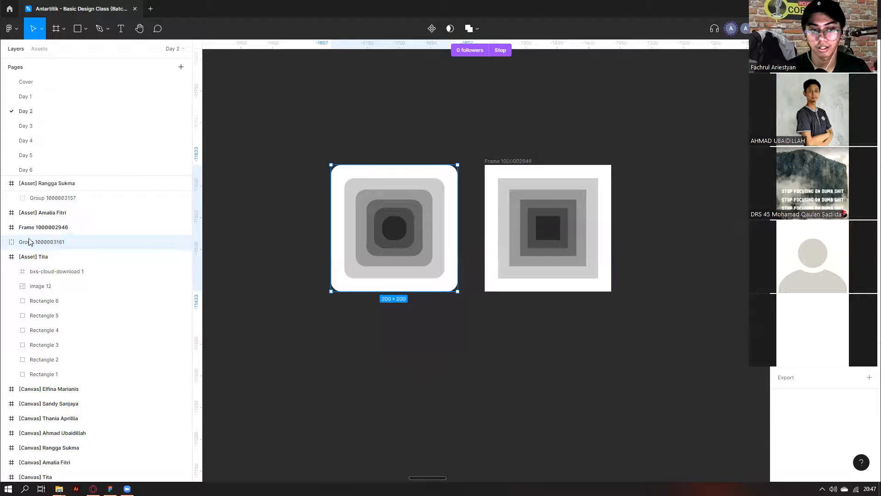
mouse_move(832, 117)
mouse_down()
mouse_move(859, 117)
mouse_move(827, 117)
mouse_move(840, 116)
mouse_up()
Set the frame's corner radius to 100 so it clips the six rectangles into a circle.
scroll(469, 183, right, 2)
click(419, 162)
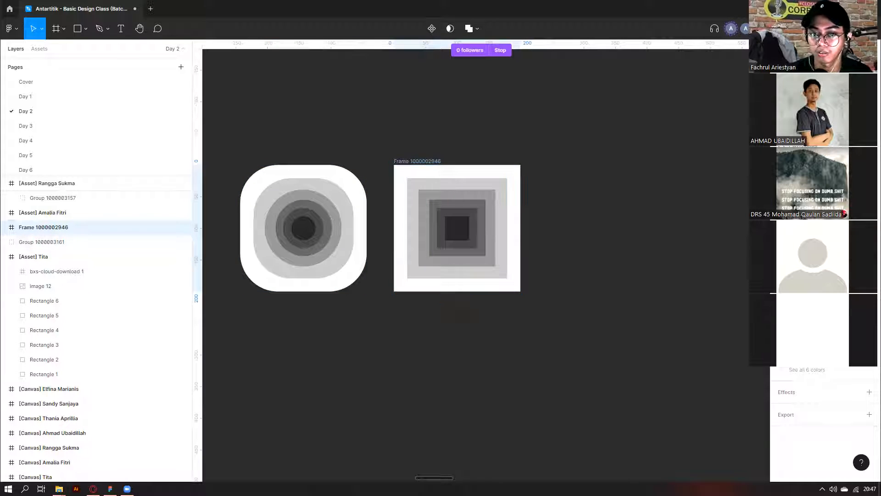
click(430, 163)
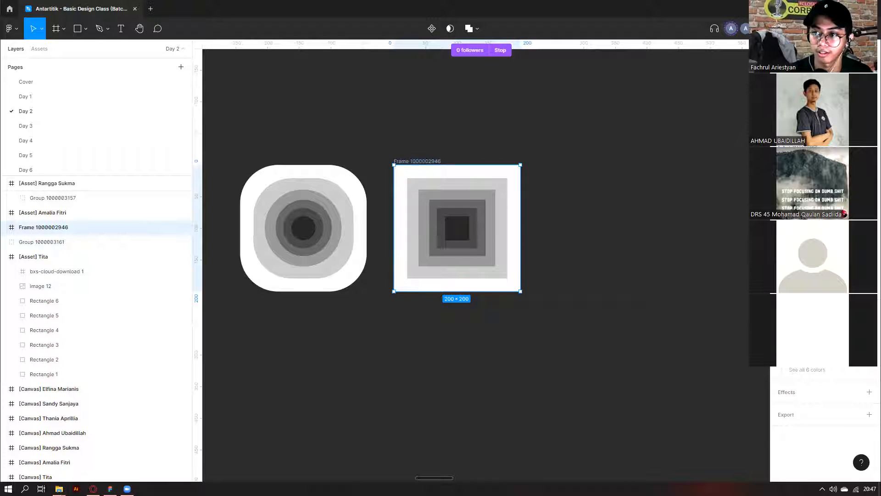
key(Return)
drag(827, 117, 793, 99)
click(305, 187)
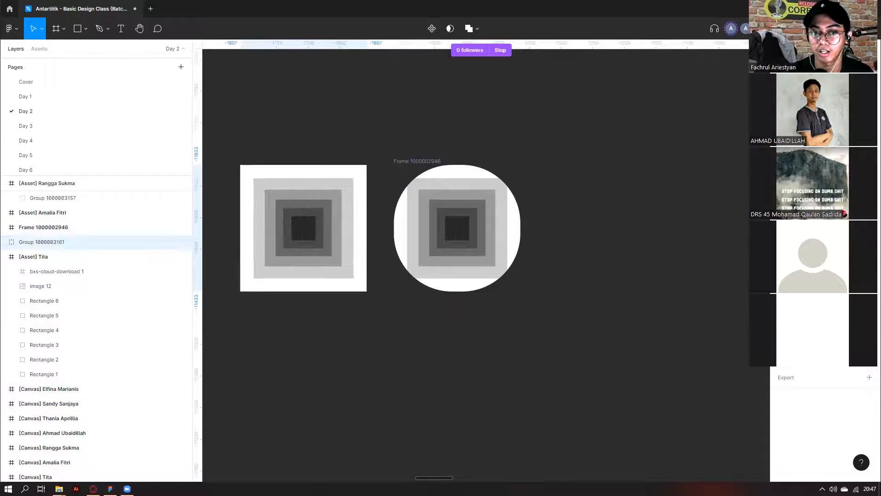
click(395, 161)
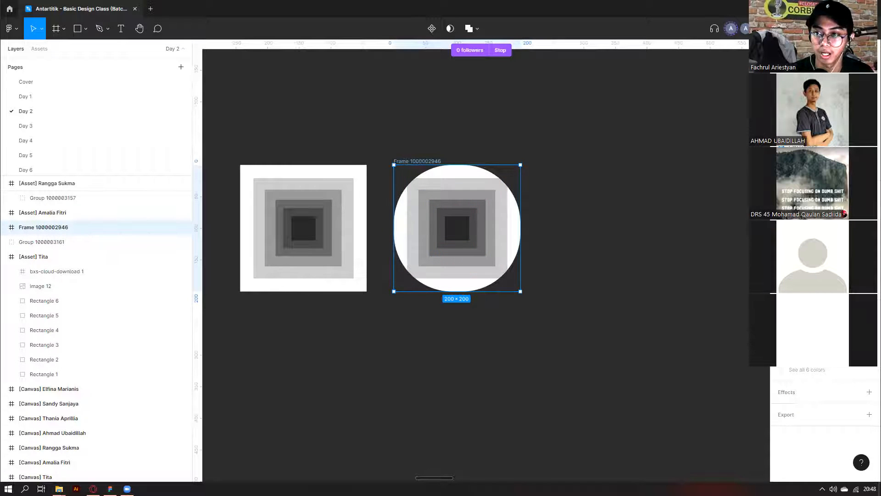
drag(539, 207, 456, 240)
click(534, 250)
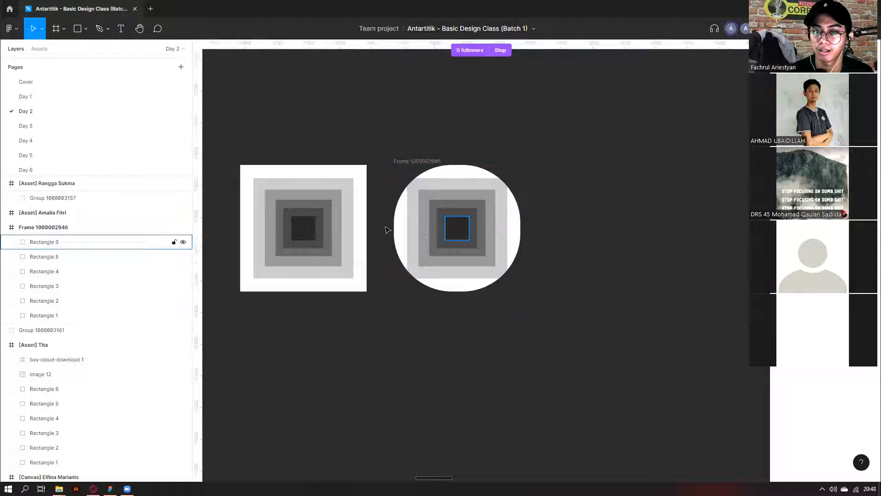
click(411, 162)
scroll(411, 162, down, 2)
scroll(427, 164, down, 3)
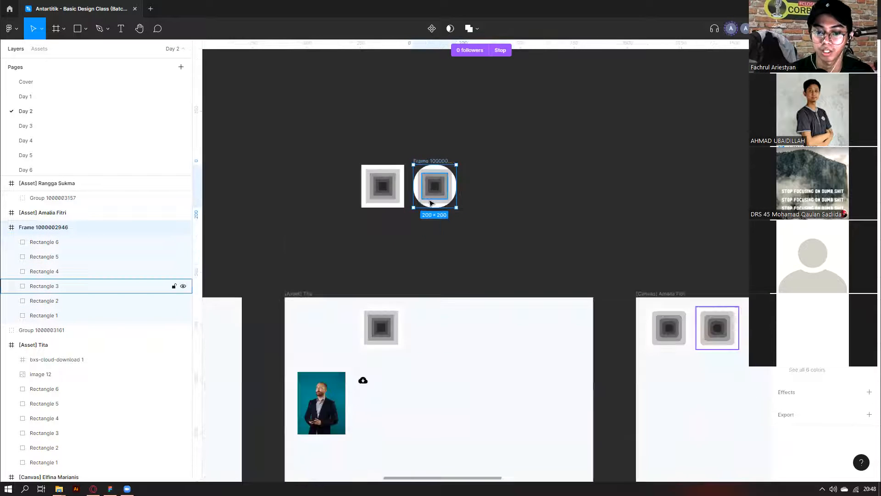
Undo the accidental asset-frame move and resizing, keeping the circular frame at 200 × 200.
drag(324, 277, 329, 260)
key(ctrl+z)
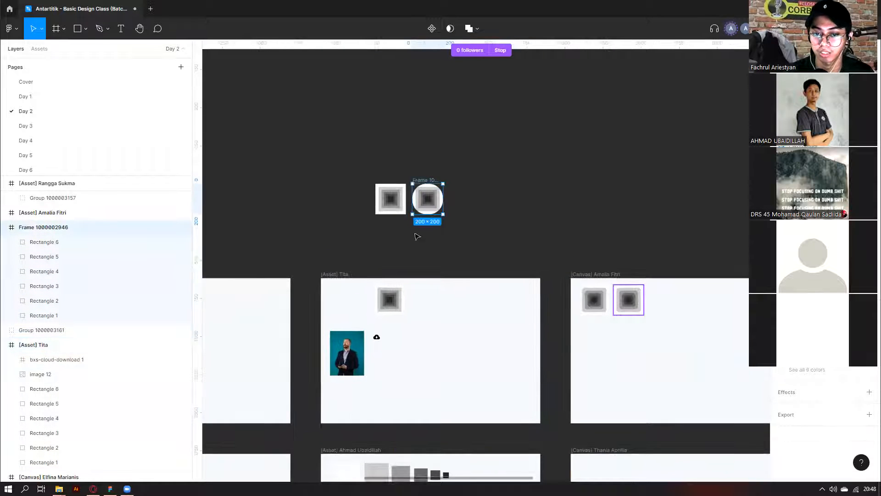
scroll(416, 181, up, 5)
click(423, 159)
click(424, 187)
drag(427, 191, 427, 159)
drag(513, 214, 537, 214)
click(581, 213)
key(ctrl+z)
key(ctrl+z)
key(ctrl+z)
scroll(580, 213, down, 4)
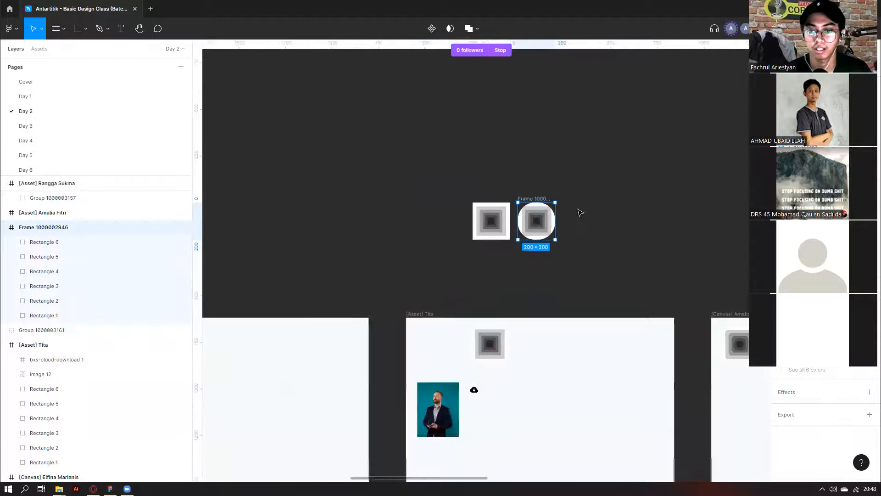
scroll(581, 213, down, 5)
scroll(262, 356, up, 3)
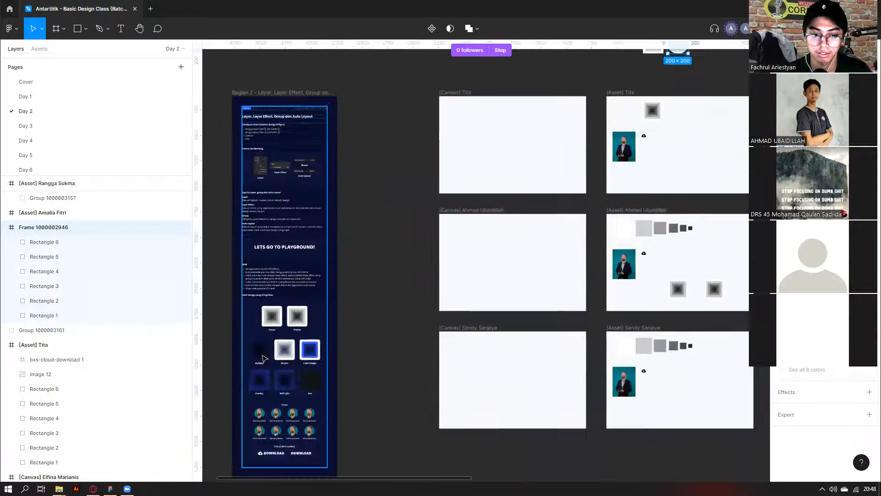
click(264, 358)
scroll(264, 359, up, 4)
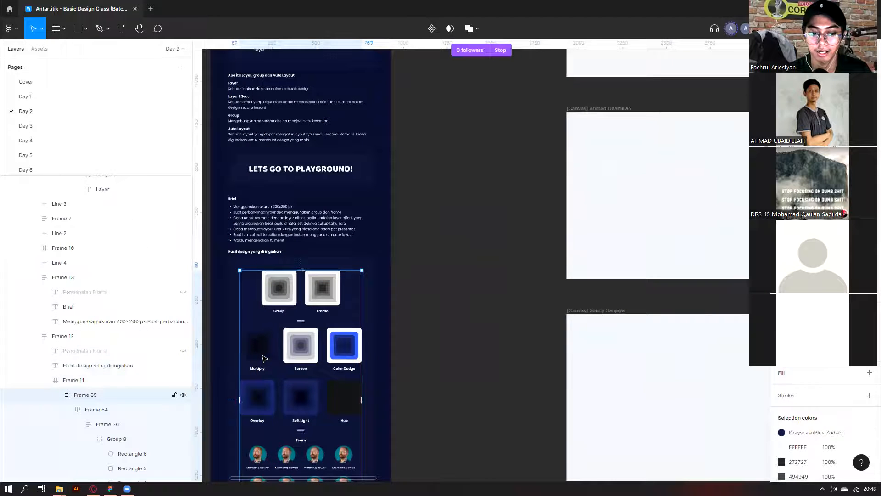
click(264, 358)
scroll(263, 356, up, 3)
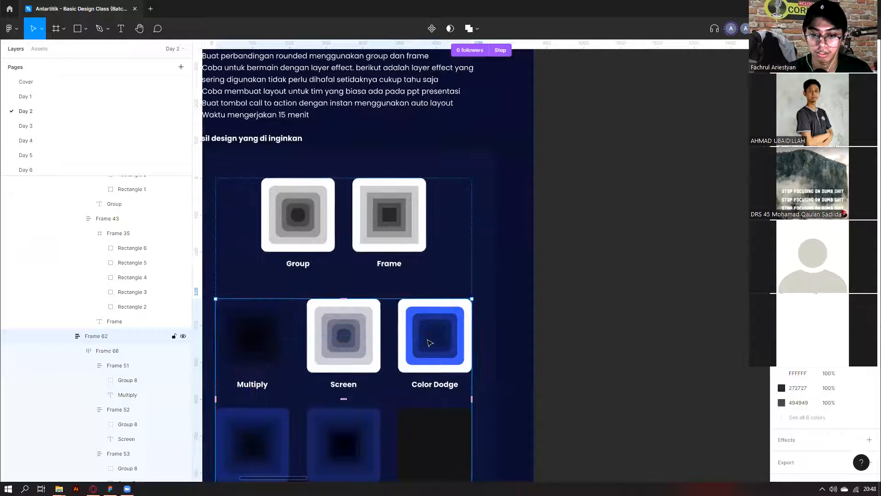
scroll(431, 343, down, 5)
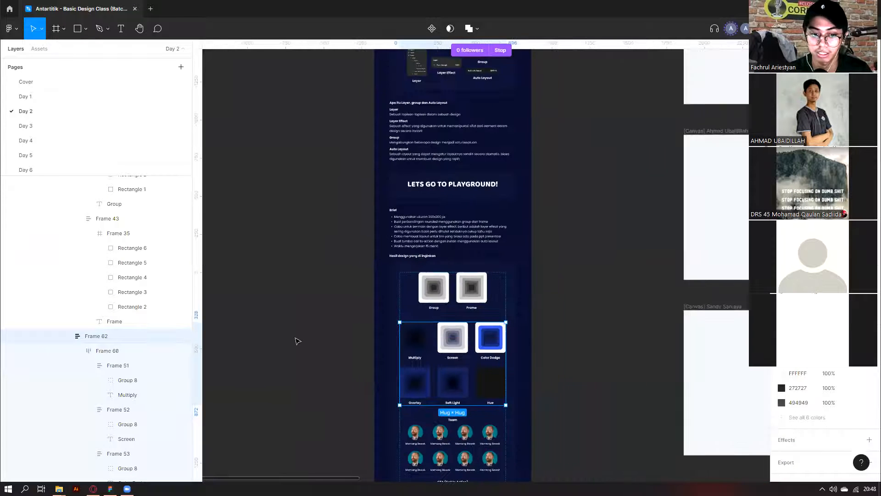
scroll(299, 341, right, 3)
scroll(423, 328, down, 2)
scroll(400, 321, right, 3)
scroll(260, 384, up, 1)
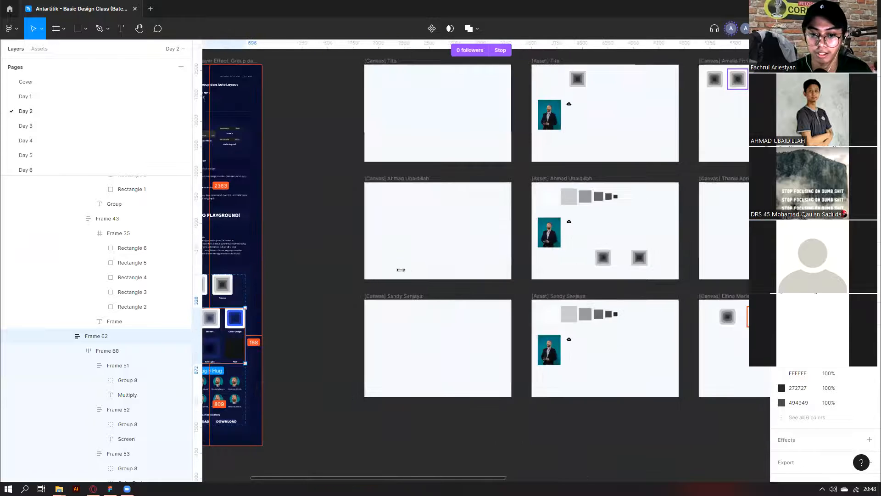
scroll(401, 269, left, 3)
scroll(366, 368, up, 5)
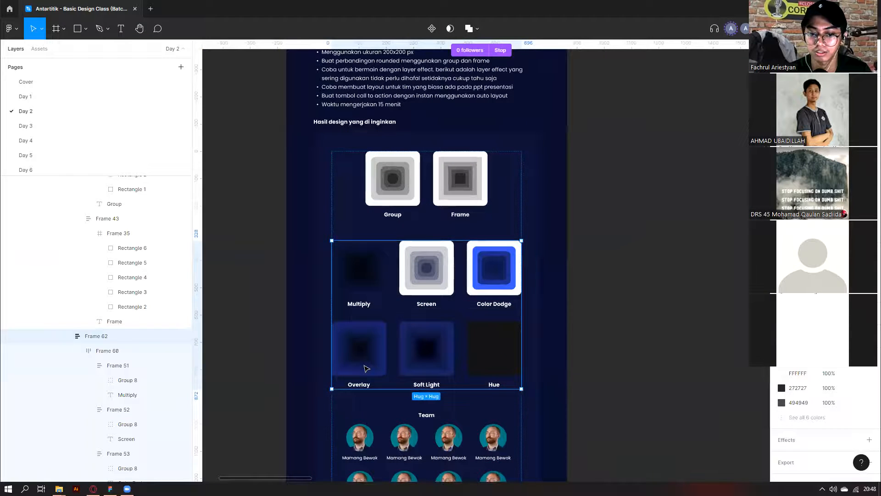
click(366, 368)
click(483, 351)
scroll(637, 301, down, 4)
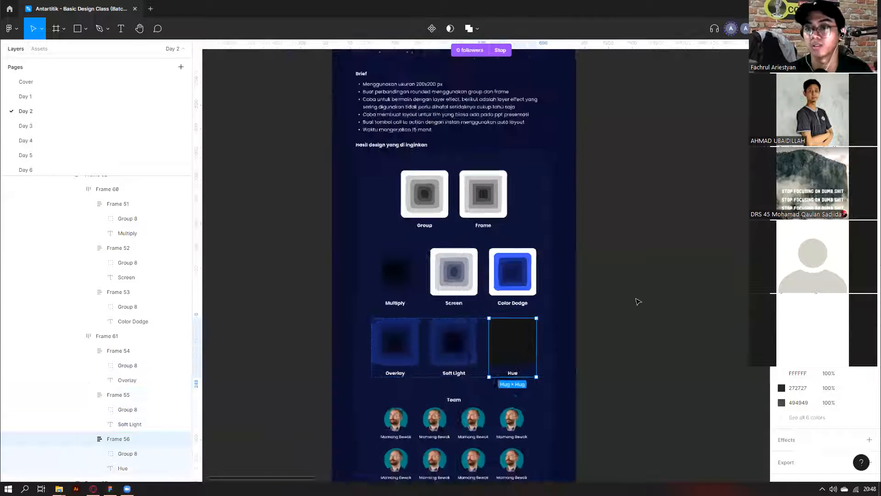
scroll(637, 301, right, 5)
scroll(329, 194, up, 2)
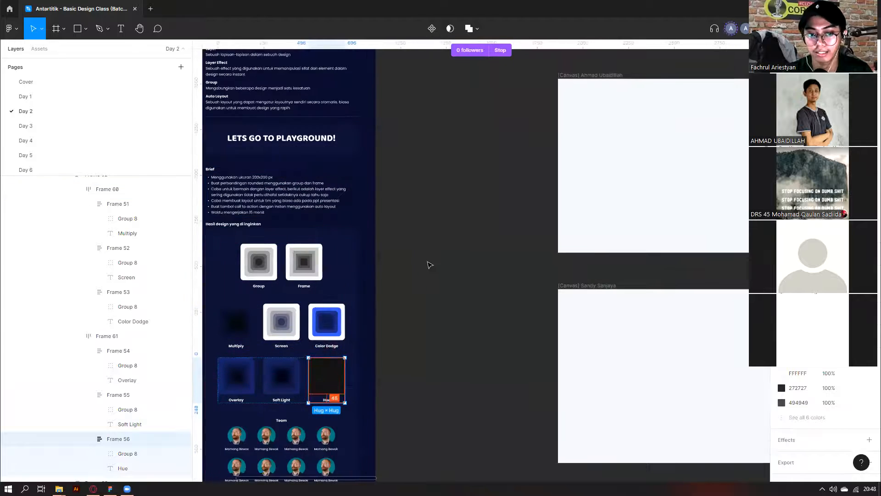
scroll(294, 353, up, 2)
scroll(396, 226, down, 3)
scroll(451, 265, down, 3)
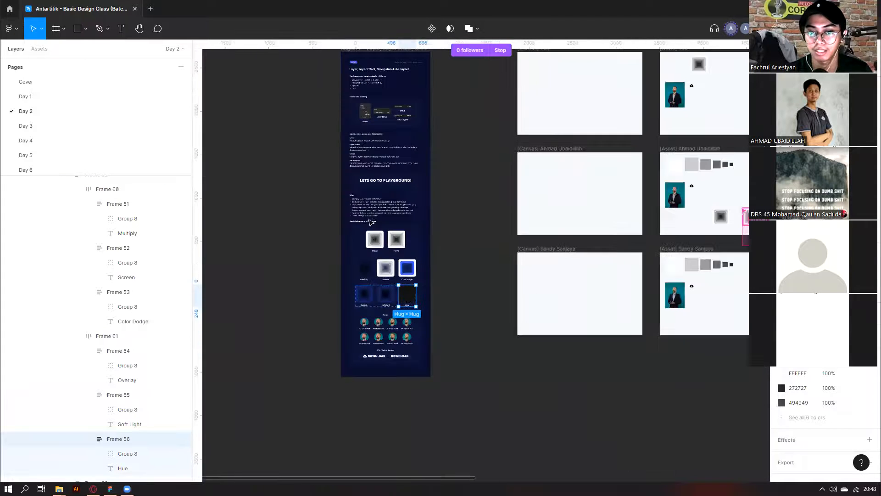
scroll(449, 265, right, 2)
scroll(370, 221, up, 2)
scroll(502, 134, right, 3)
click(526, 122)
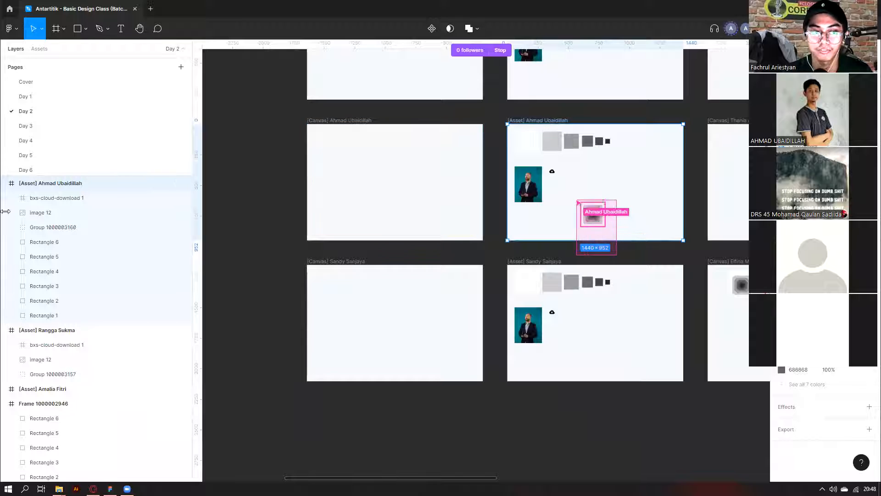
scroll(413, 106, down, 2)
scroll(349, 92, left, 3)
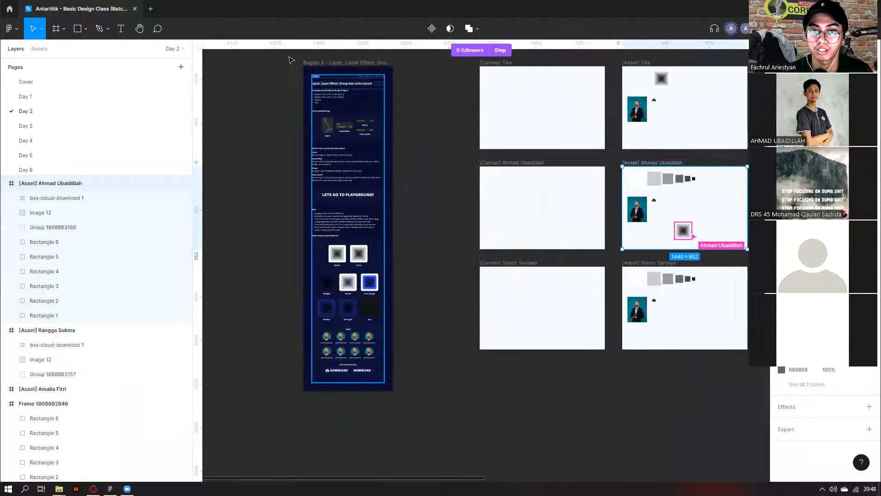
scroll(320, 80, up, 1)
click(320, 80)
scroll(339, 79, up, 4)
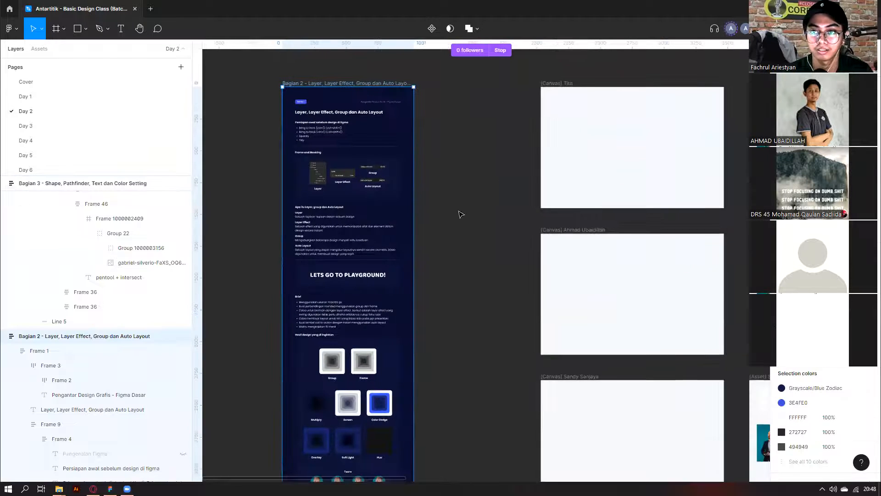
scroll(523, 294, right, 5)
scroll(496, 245, up, 3)
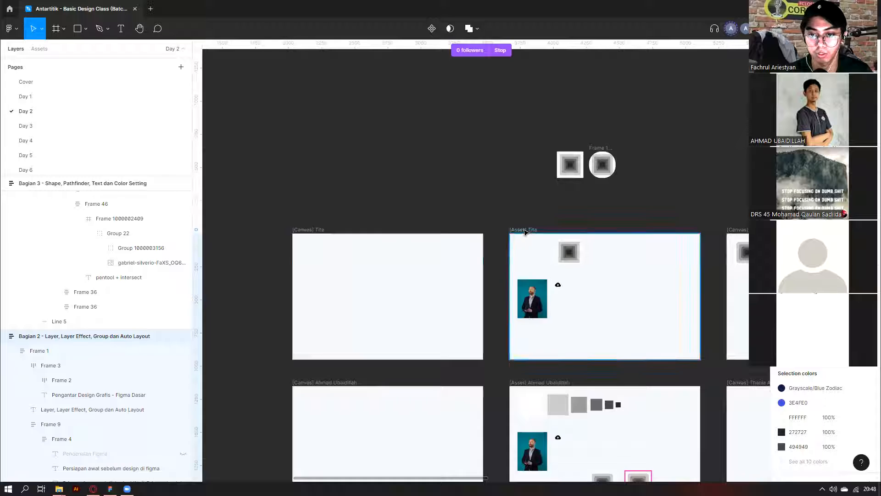
scroll(525, 231, up, 2)
scroll(483, 244, left, 3)
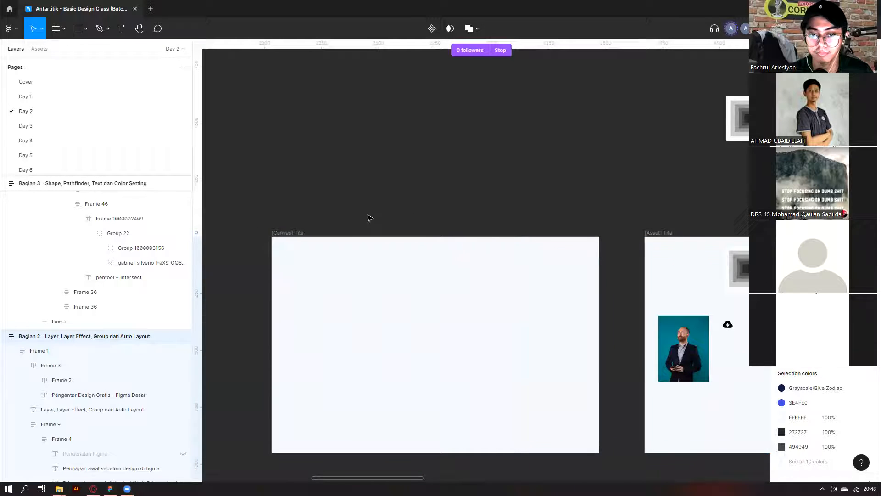
click(299, 234)
scroll(403, 171, left, 3)
scroll(404, 171, down, 2)
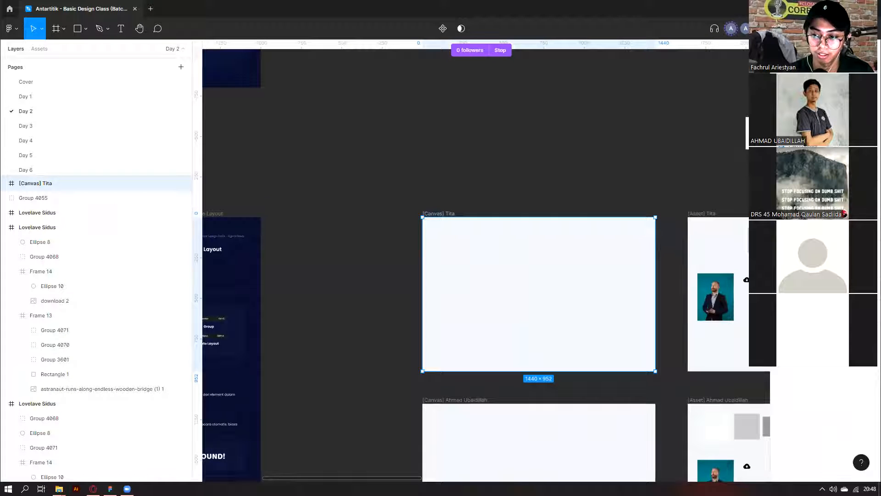
Fill the [Canvas] Tita frame with navy #070D2D sampled from the Bagian 2 frame with the eyedropper.
click(783, 258)
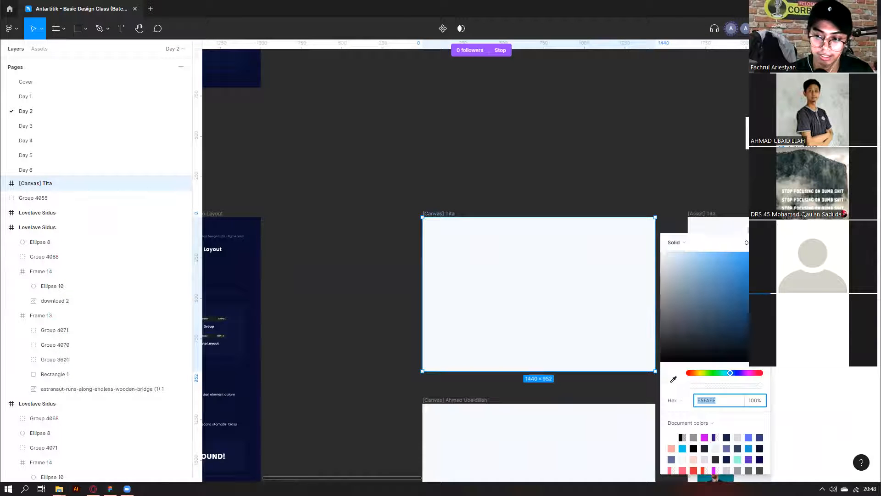
click(674, 380)
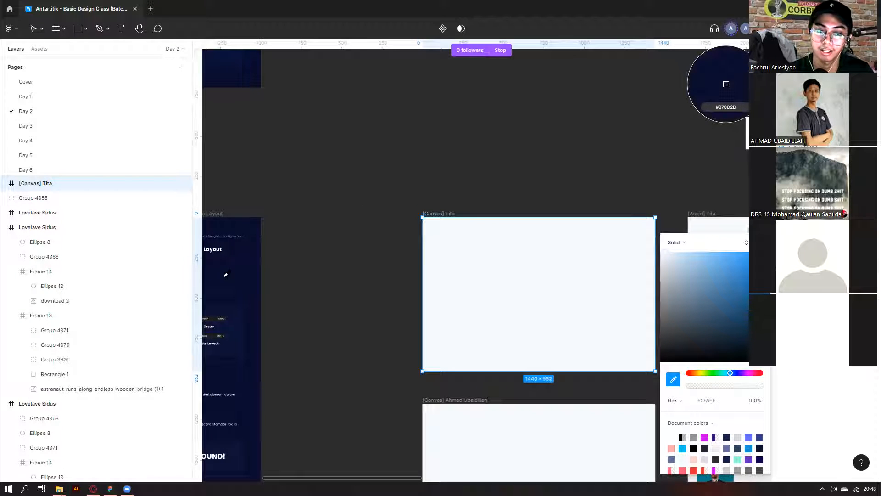
scroll(236, 301, left, 3)
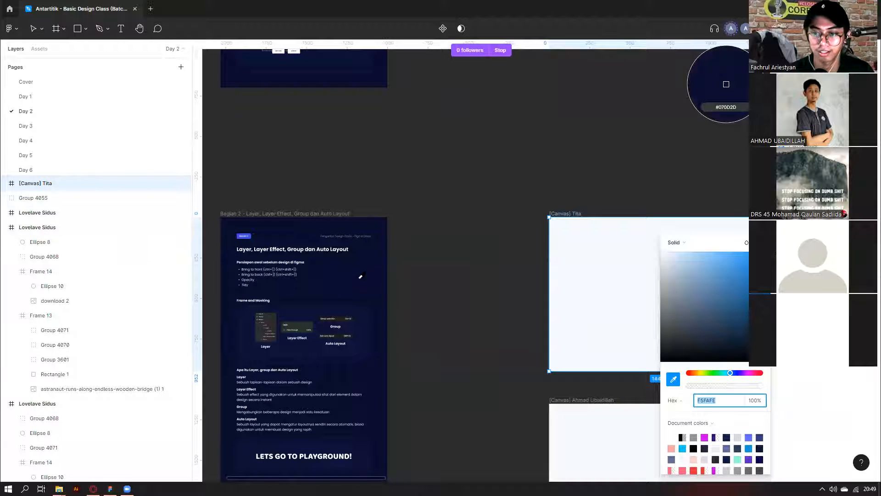
click(673, 402)
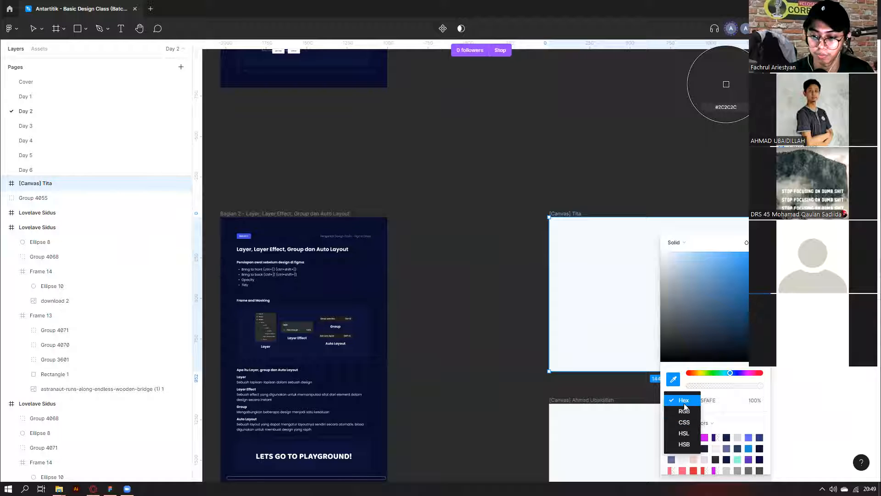
click(684, 406)
click(351, 267)
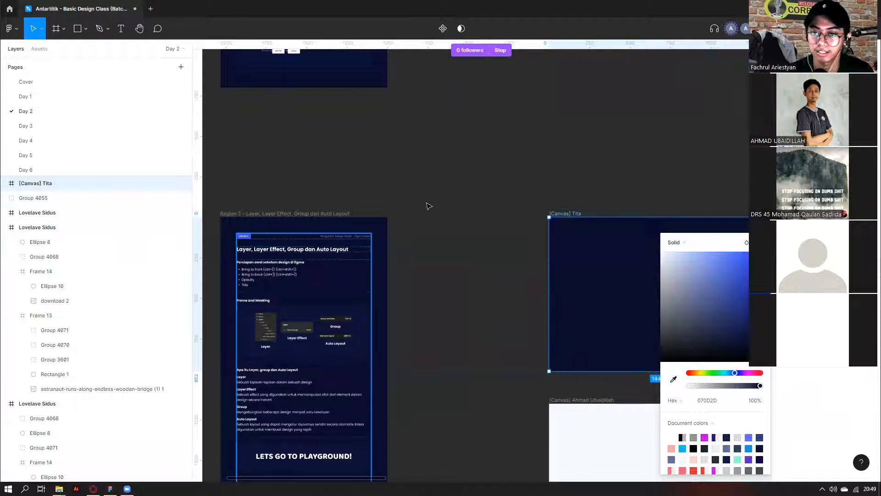
ctrl+scroll(455, 182, down, 3)
click(456, 183)
scroll(455, 207, right, 5)
Copy the grey square group from [Asset] Tita into the [Canvas] Tita frame.
scroll(453, 230, down, 1)
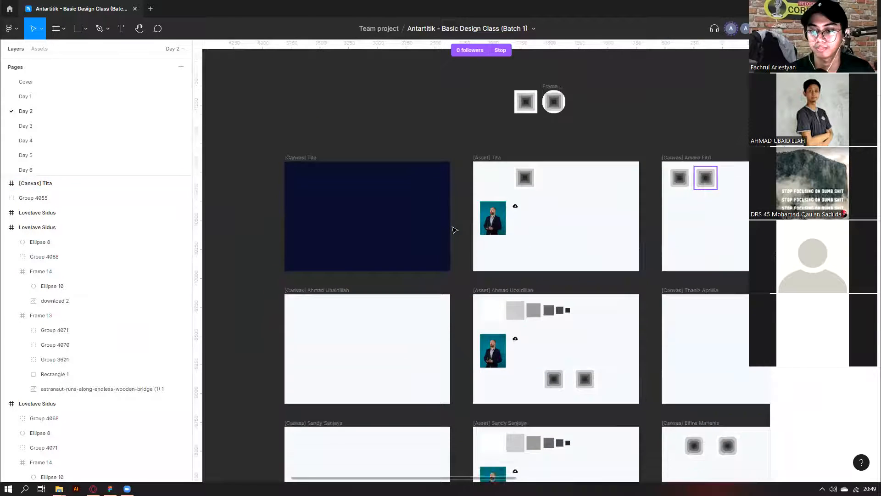
ctrl+scroll(453, 230, down, 3)
scroll(433, 255, left, 2)
ctrl+scroll(432, 242, up, 2)
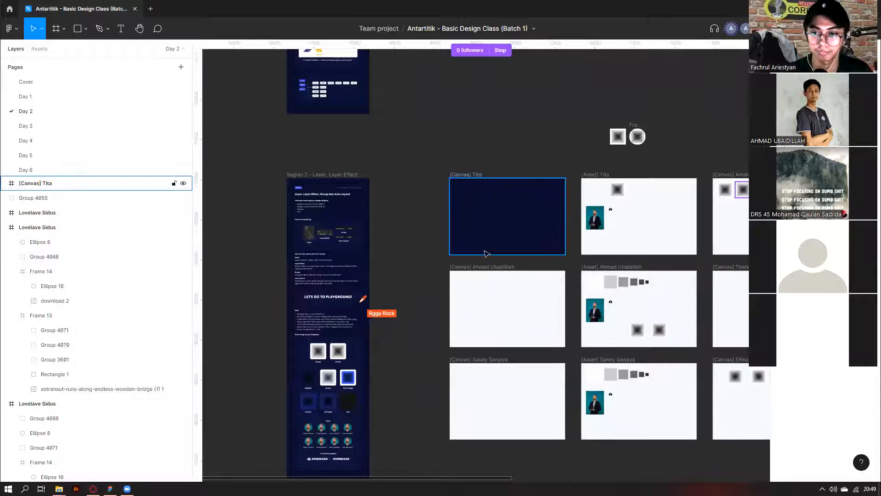
ctrl+scroll(468, 241, up, 1)
click(649, 173)
scroll(678, 218, up, 4)
ctrl+scroll(653, 290, up, 2)
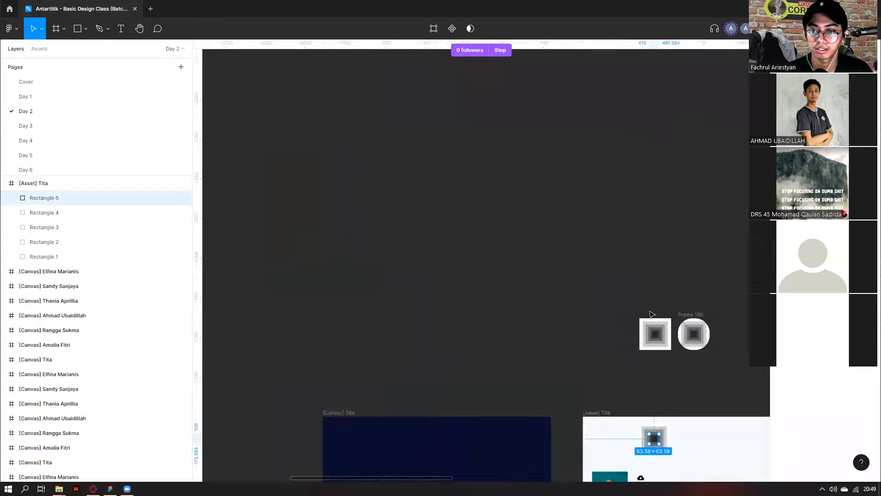
click(649, 324)
scroll(664, 307, down, 2)
alt+drag(643, 257, 426, 363)
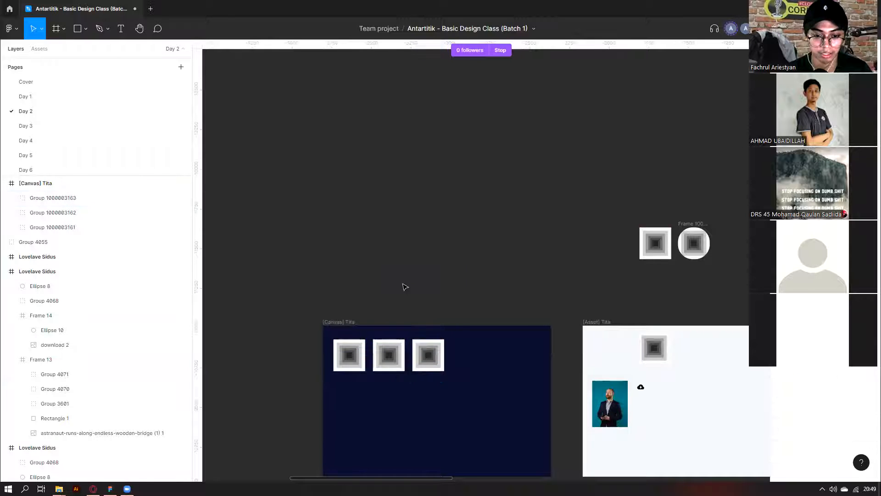
Duplicate each top-row square downward to build a second row, giving two rows of three.
scroll(403, 287, down, 3)
click(348, 264)
alt+drag(350, 270, 361, 306)
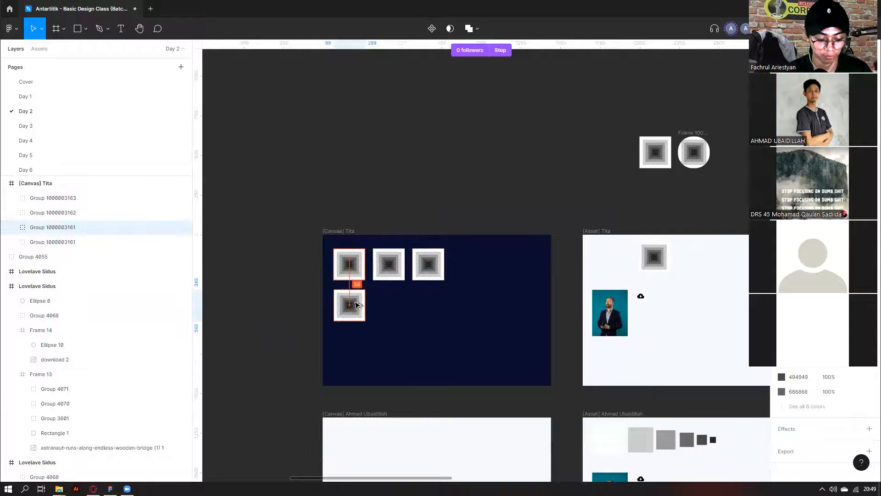
click(389, 264)
alt+drag(389, 271, 390, 312)
click(418, 273)
alt+drag(418, 273, 419, 314)
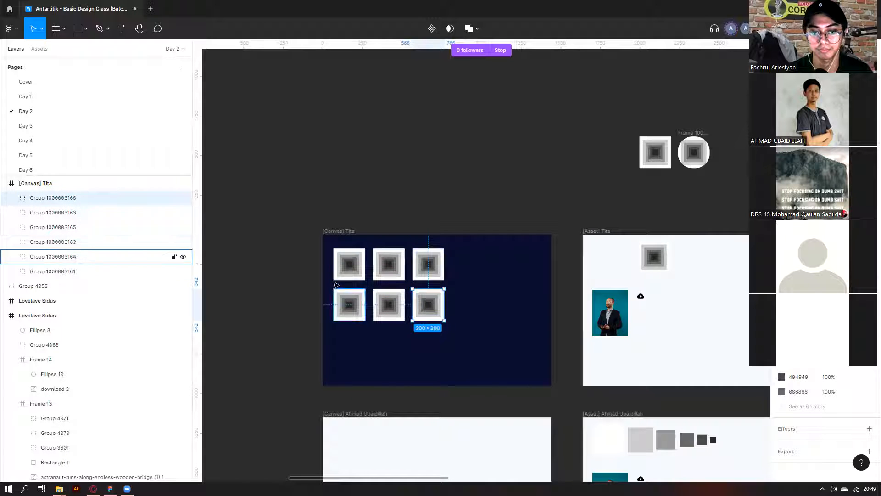
click(358, 271)
scroll(358, 271, up, 3)
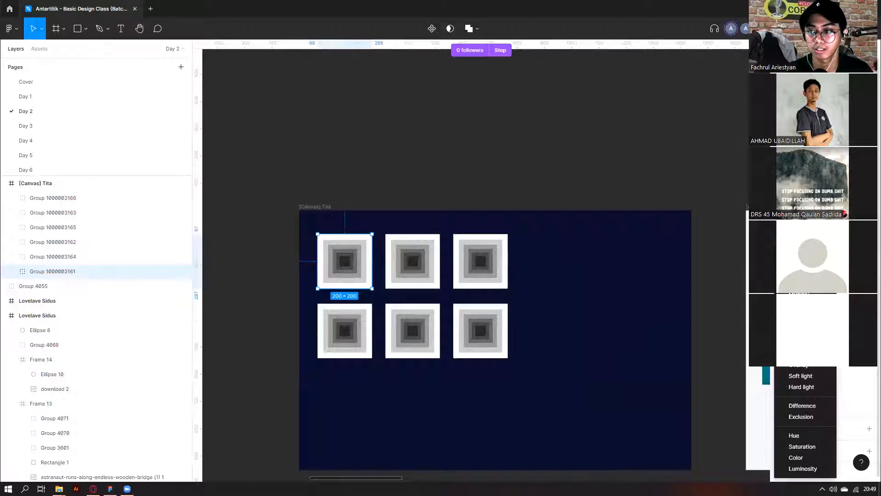
Give the first square a darkening blend mode and tint the middle and top-right squares blue.
click(804, 271)
click(404, 276)
click(804, 272)
click(790, 469)
click(483, 261)
click(804, 272)
click(790, 468)
Make the bottom-left square dark blue and set the bottom-middle square to Hard light.
click(361, 330)
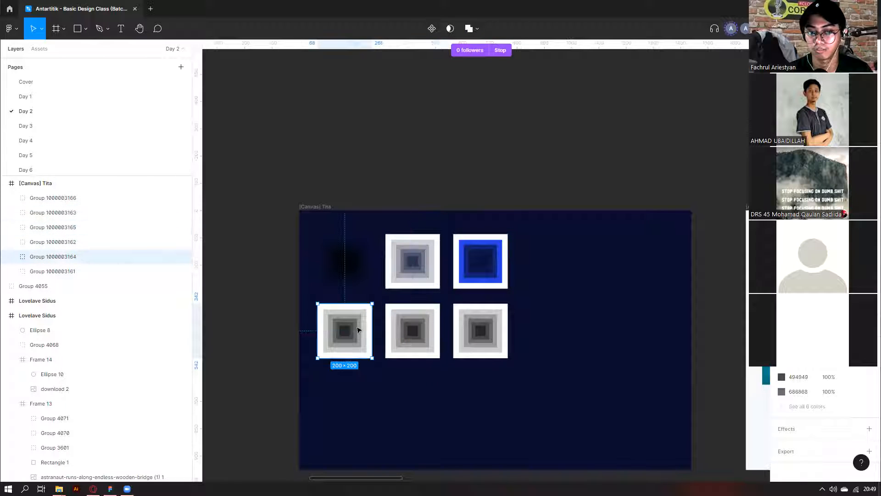
click(803, 271)
click(789, 468)
click(413, 325)
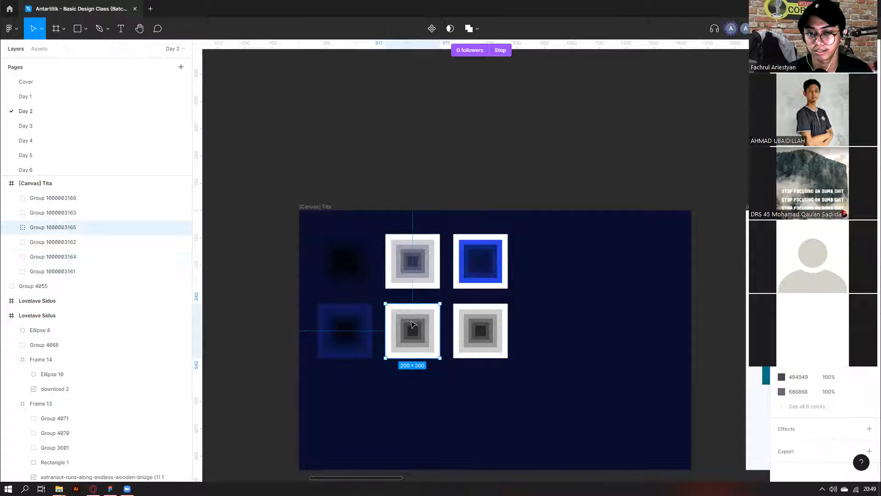
click(804, 271)
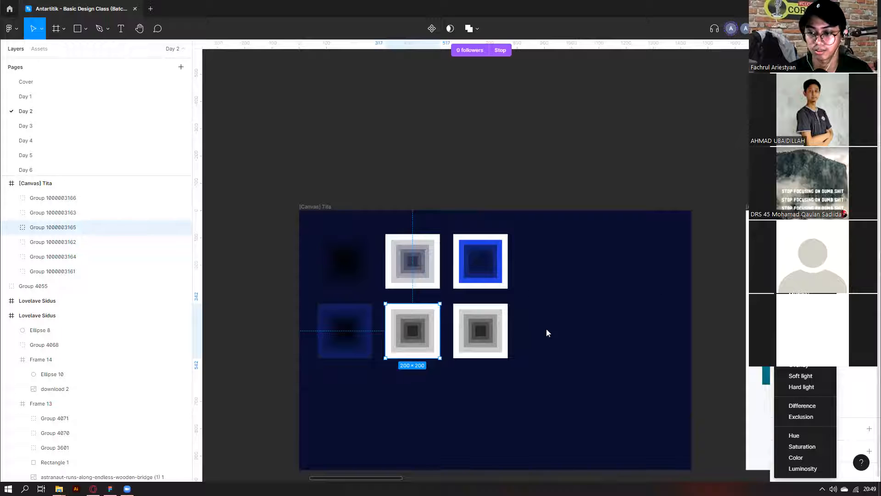
click(808, 387)
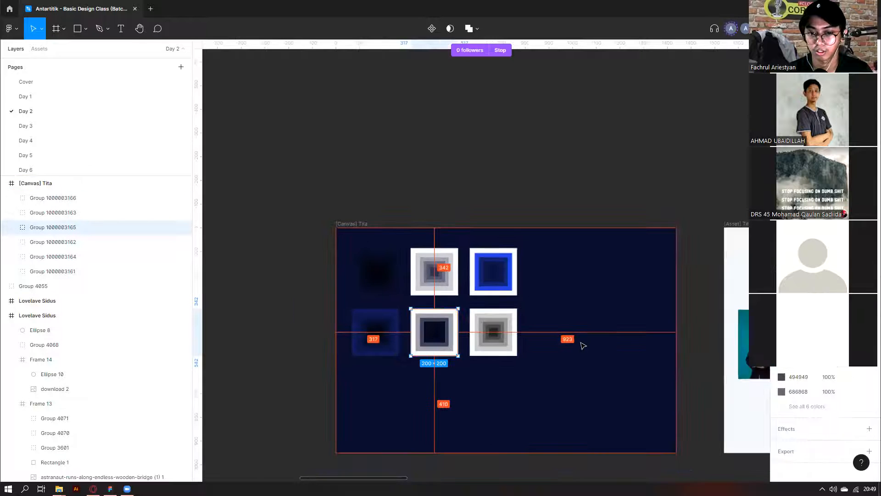
Set the bottom-right square's blend mode to Hue, then clear the selection.
scroll(583, 345, down, 10)
scroll(475, 179, up, 10)
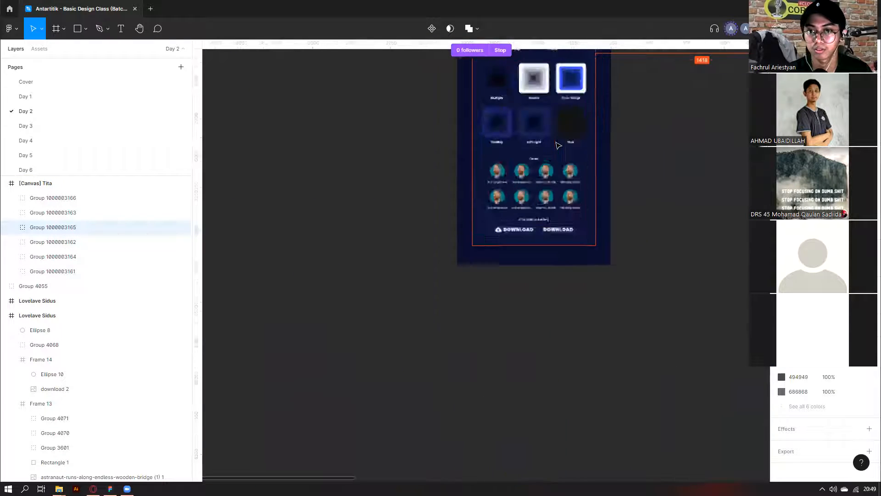
scroll(633, 172, up, 5)
scroll(487, 282, down, 5)
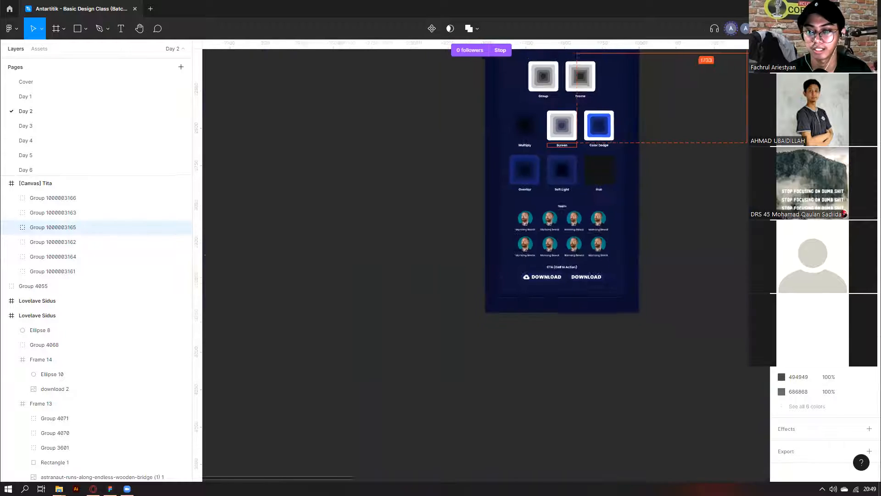
scroll(486, 281, right, 5)
scroll(539, 184, up, 4)
scroll(505, 285, up, 10)
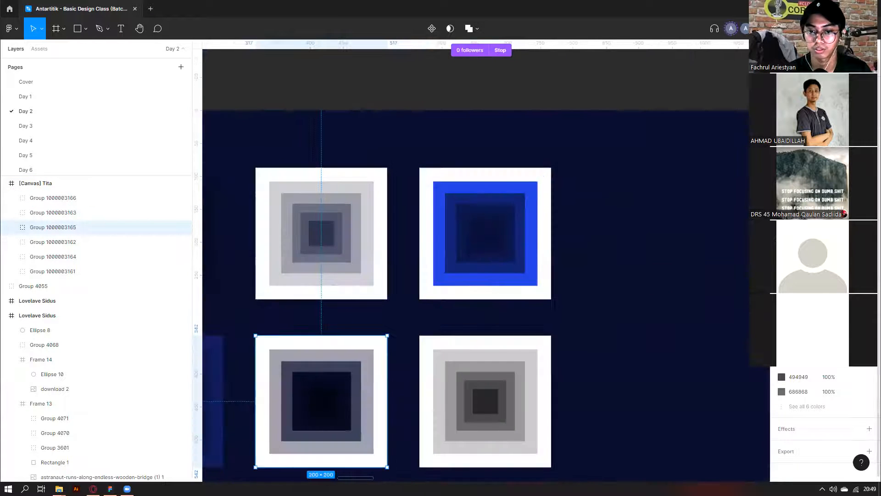
click(800, 281)
click(800, 270)
scroll(500, 276, down, 3)
click(498, 271)
click(799, 281)
click(795, 435)
scroll(568, 297, down, 5)
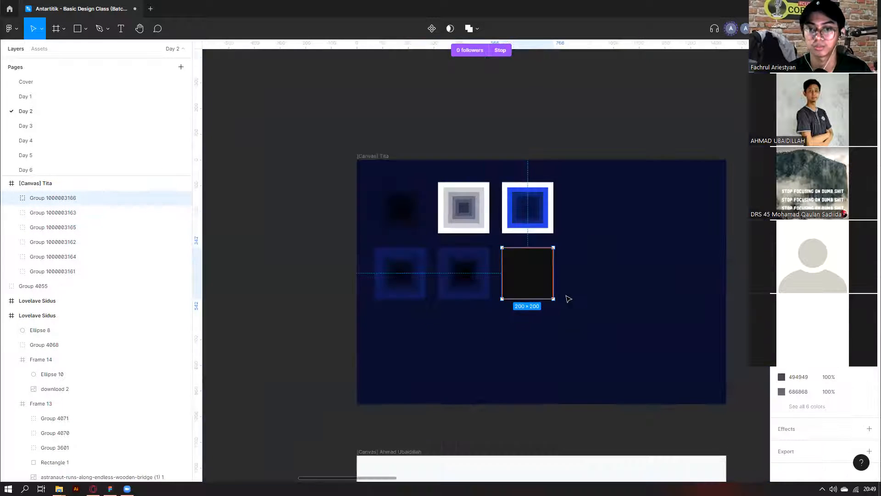
click(575, 302)
Marquee-select the two-icon frame above the student frames.
scroll(575, 302, down, 3)
scroll(575, 302, right, 5)
scroll(577, 304, right, 5)
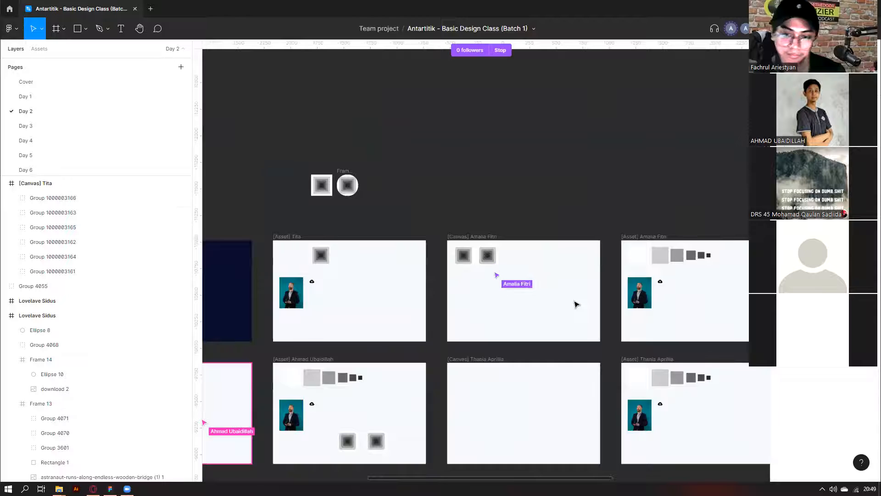
scroll(582, 299, down, 2)
scroll(370, 366, down, 5)
scroll(377, 363, down, 1)
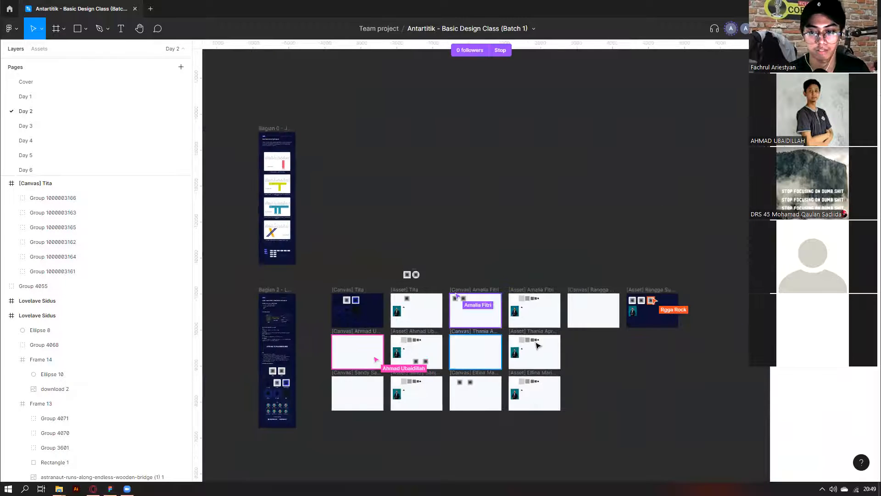
scroll(647, 321, up, 10)
scroll(632, 331, down, 5)
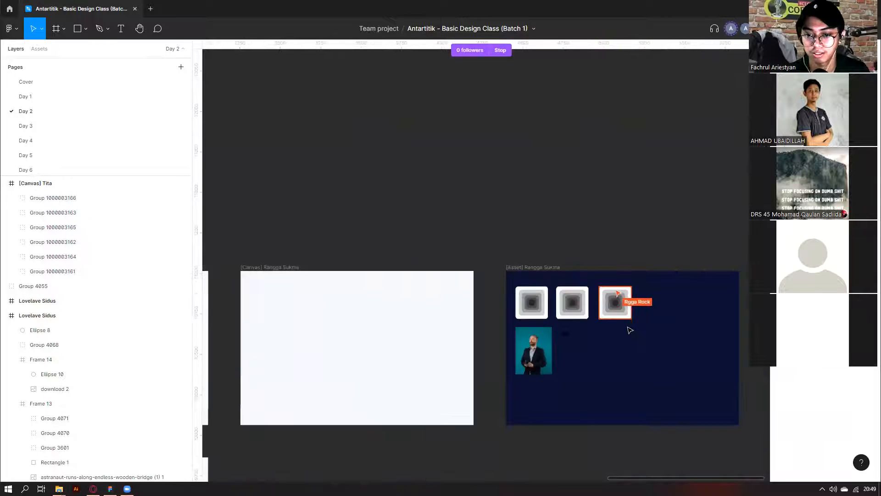
scroll(492, 339, left, 6)
scroll(349, 281, down, 2)
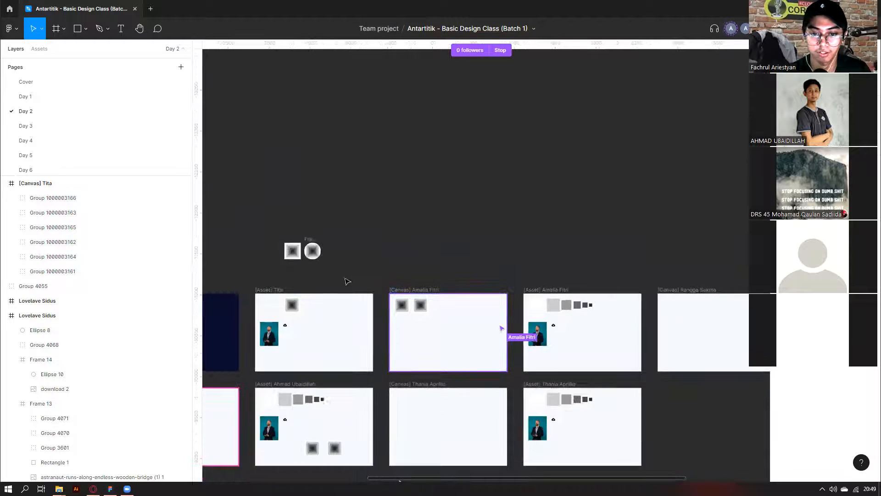
drag(272, 220, 389, 276)
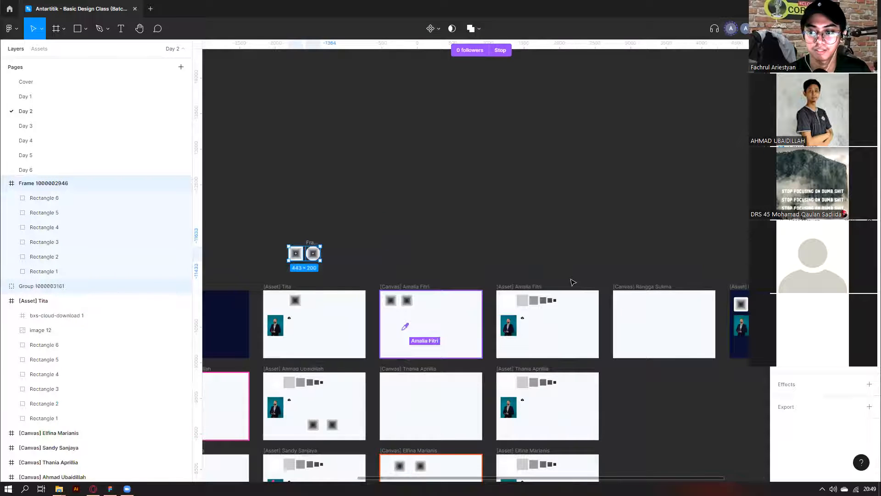
scroll(459, 321, right, 5)
scroll(460, 332, down, 2)
scroll(460, 332, left, 3)
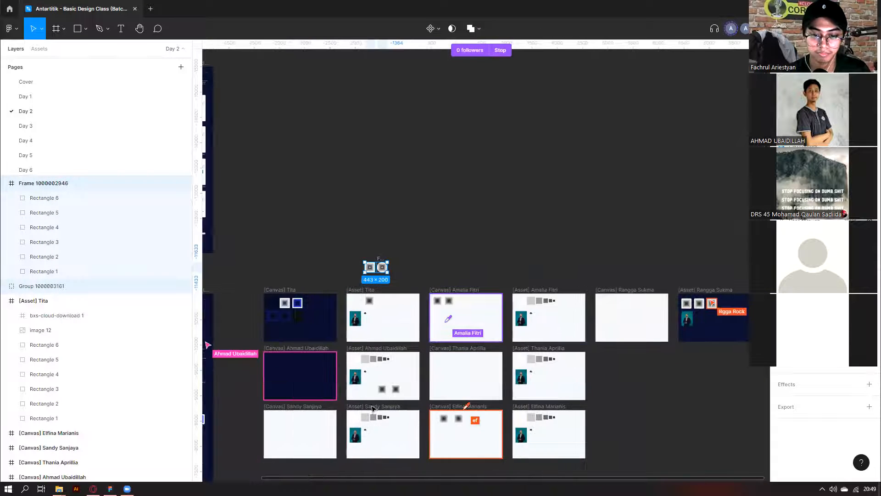
scroll(469, 349, left, 5)
scroll(479, 374, down, 1)
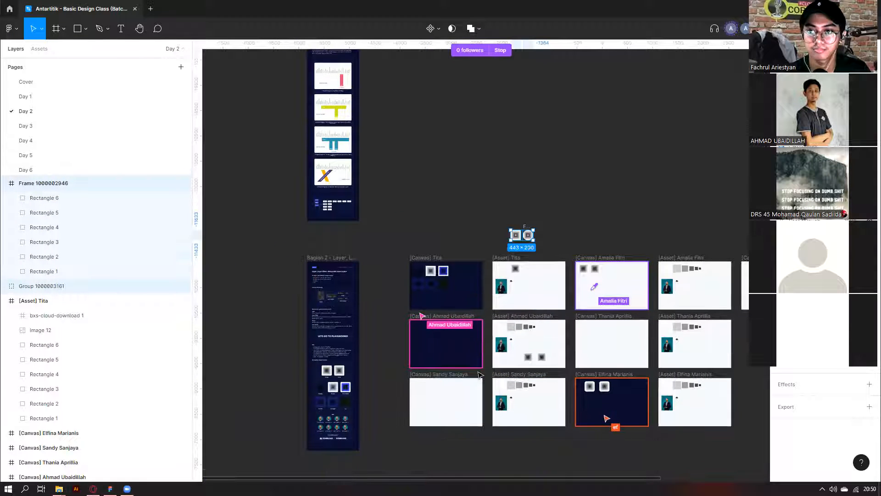
scroll(480, 374, right, 2)
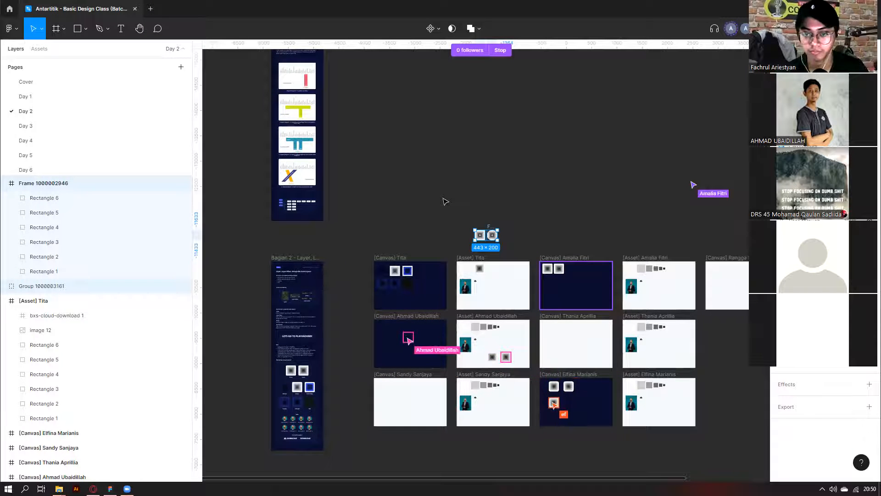
scroll(356, 355, up, 6)
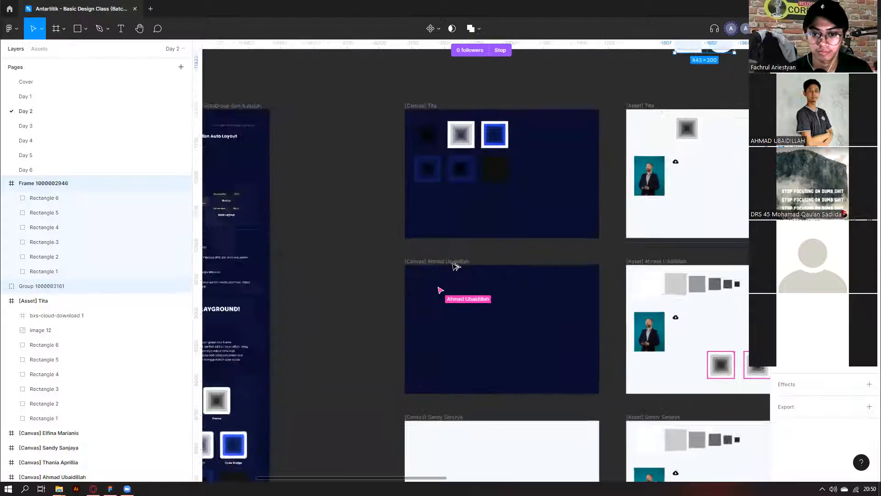
scroll(454, 266, down, 3)
scroll(455, 267, down, 3)
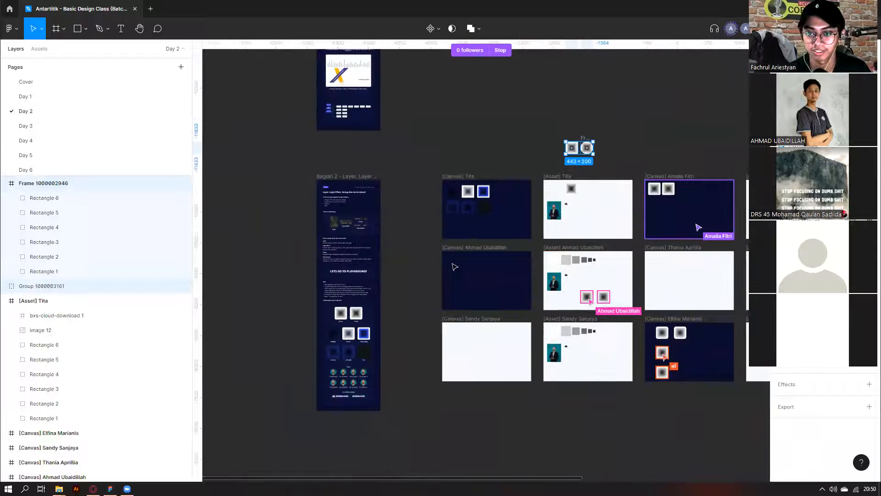
click(393, 227)
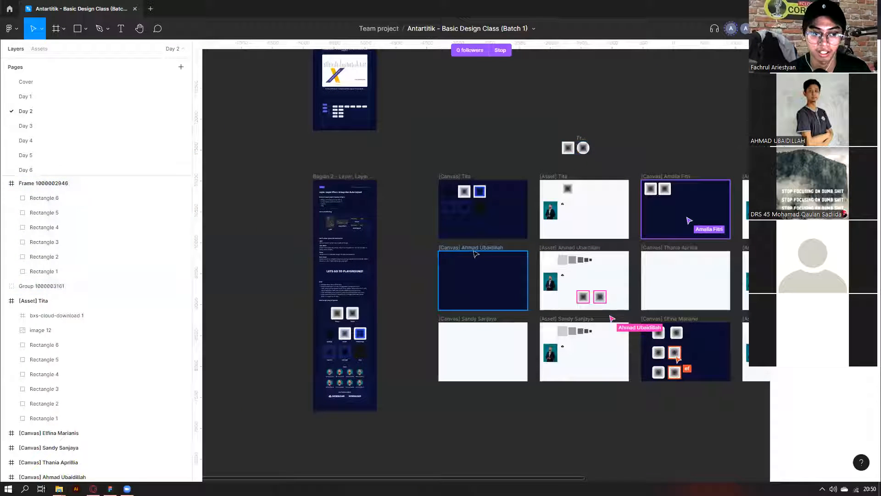
click(449, 250)
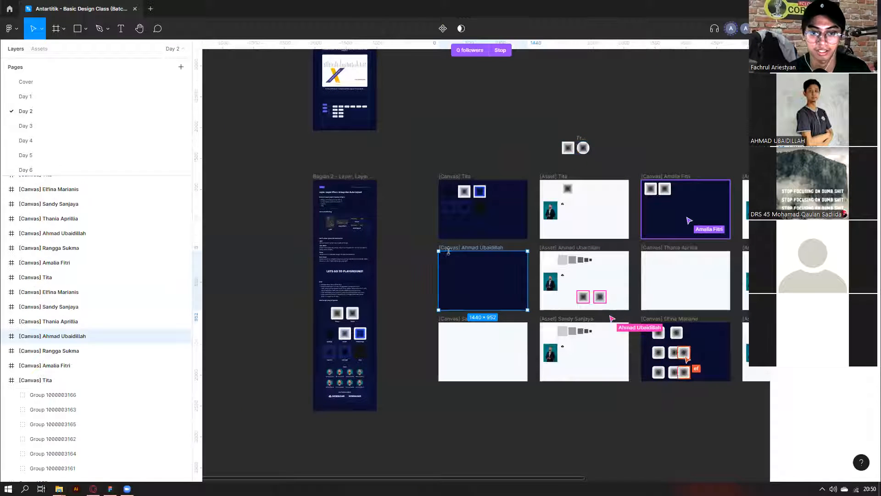
click(415, 246)
Undo an accidental move of a [Canvas] Tita square, then scroll right to the last asset frame.
scroll(459, 238, right, 5)
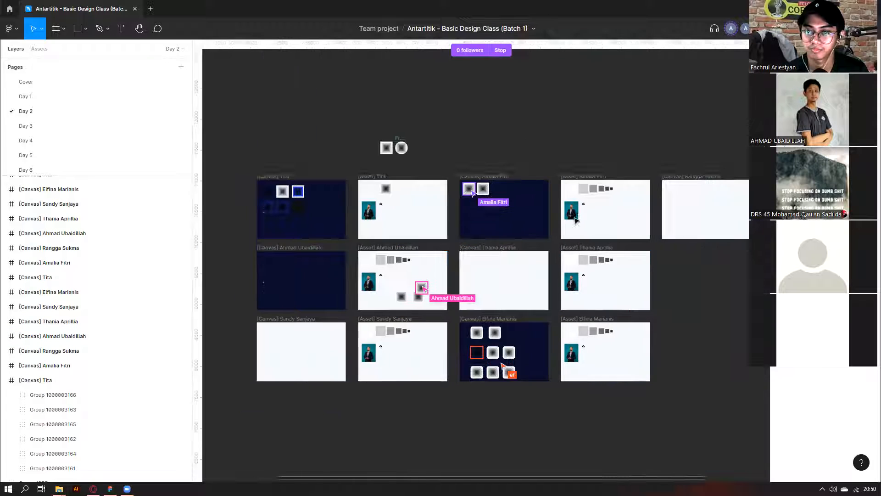
scroll(461, 188, right, 2)
scroll(457, 188, left, 4)
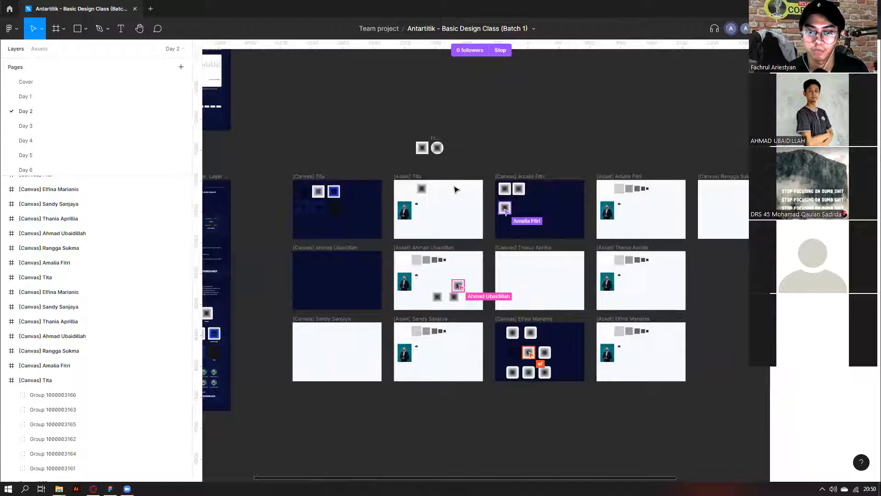
scroll(547, 349, up, 3)
scroll(581, 386, down, 2)
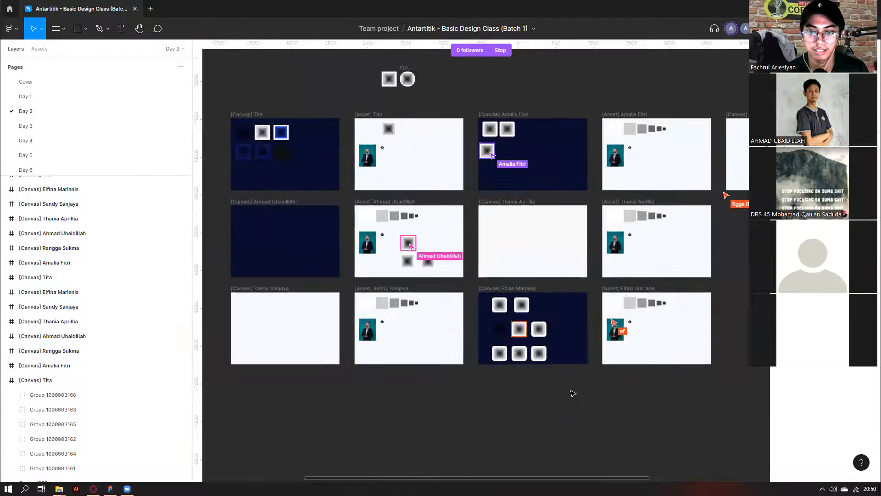
scroll(574, 393, left, 3)
drag(353, 152, 369, 166)
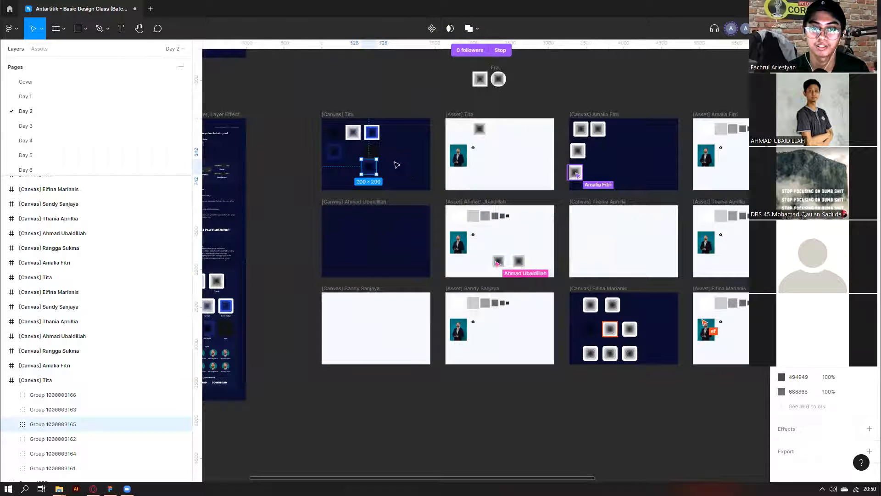
key(ctrl+a)
click(747, 84)
key(ctrl+z)
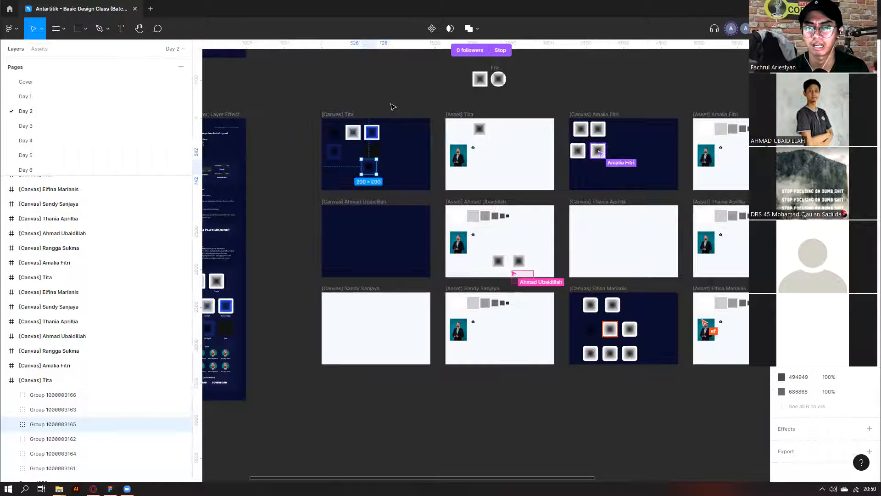
key(ctrl+z)
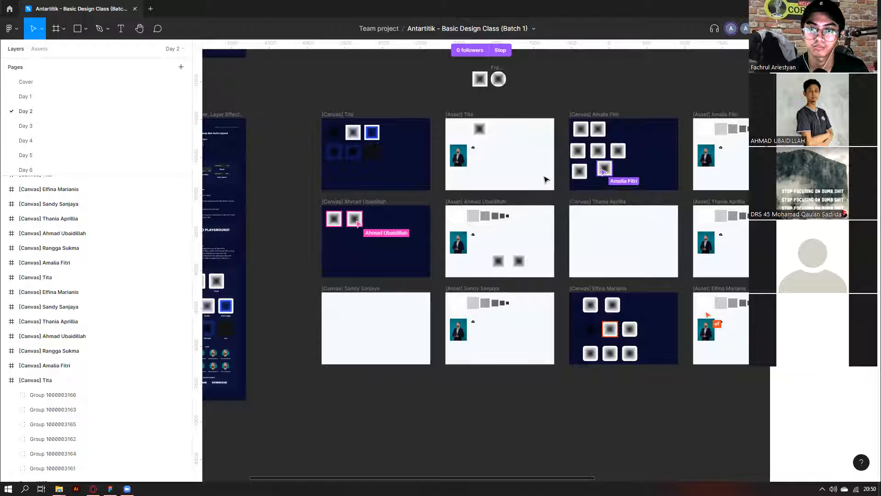
scroll(477, 237, right, 2)
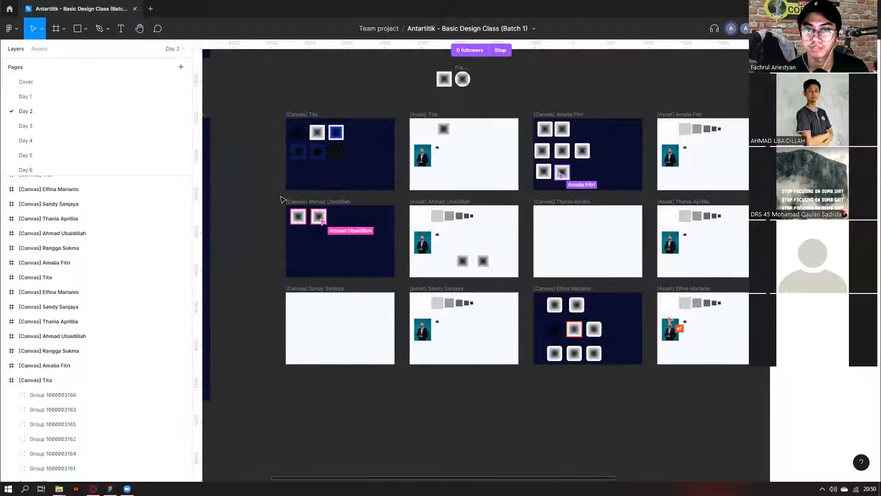
scroll(293, 189, right, 9)
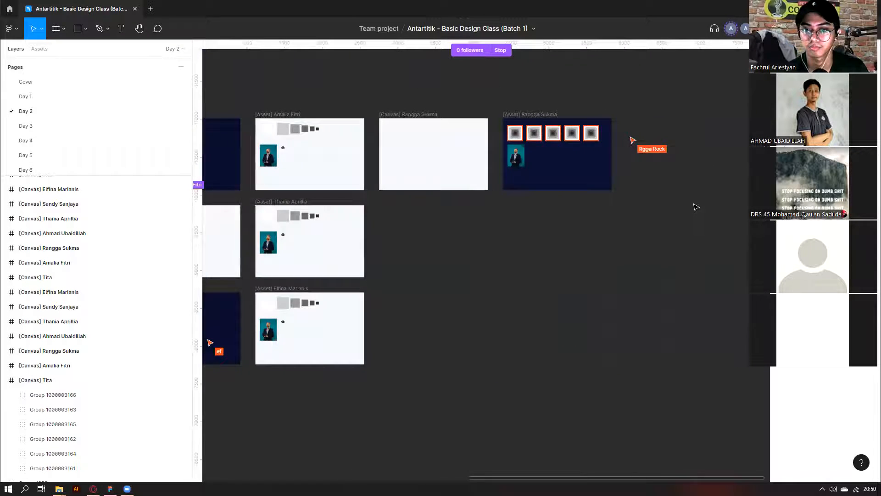
Stagger the squares: move the fourth and third squares lower and the second higher.
scroll(695, 207, up, 2)
scroll(638, 202, up, 4)
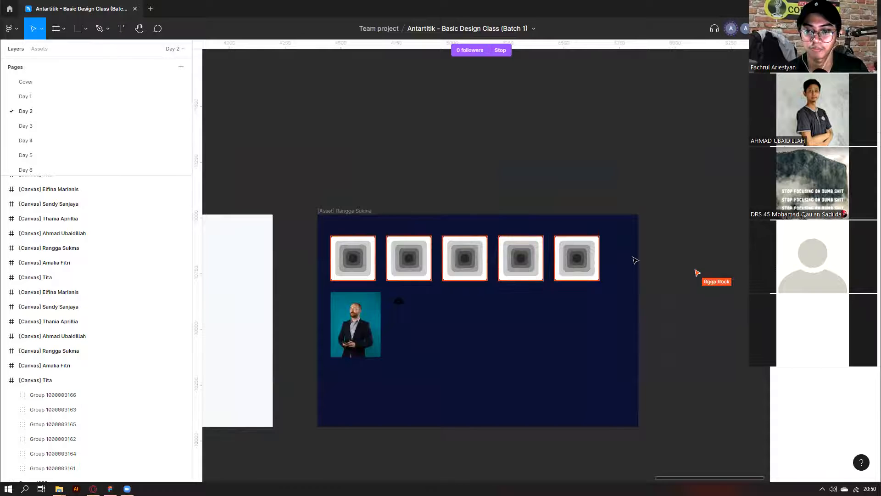
drag(635, 260, 411, 254)
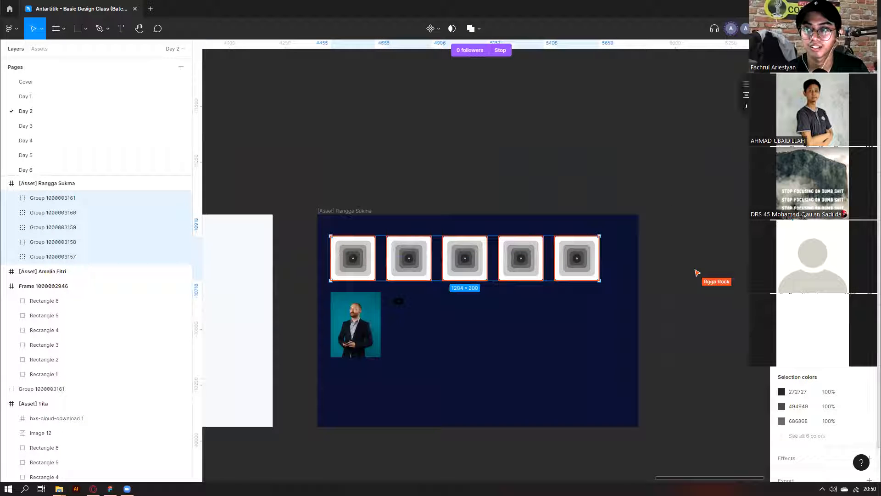
click(545, 205)
drag(515, 265, 515, 298)
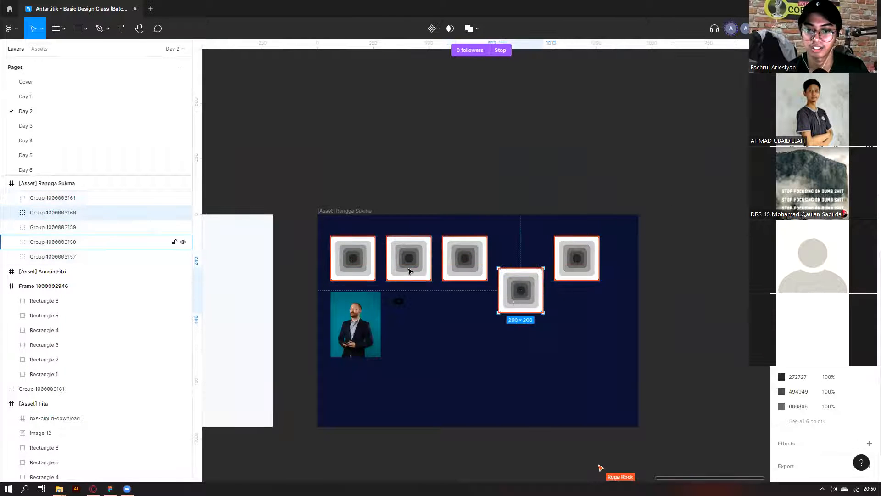
drag(410, 269, 415, 251)
drag(466, 271, 466, 303)
drag(312, 225, 624, 276)
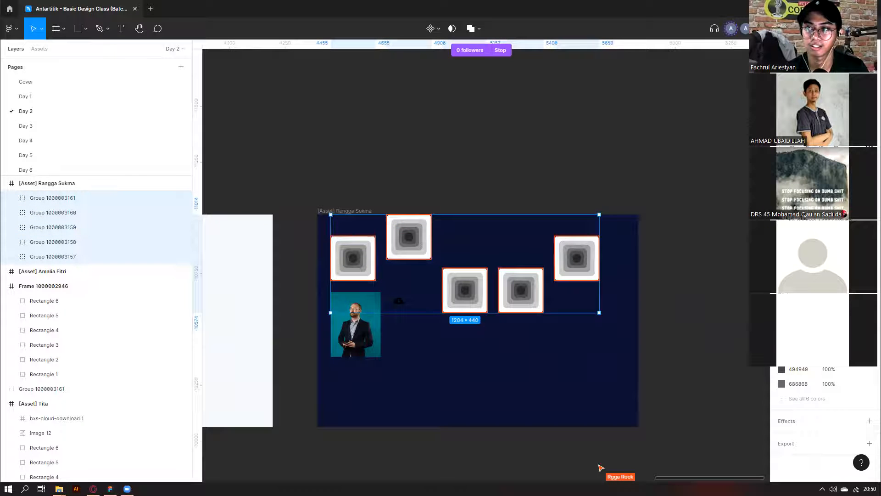
click(436, 163)
Select all five squares in the asset frame.
scroll(436, 162, down, 5)
scroll(436, 162, left, 6)
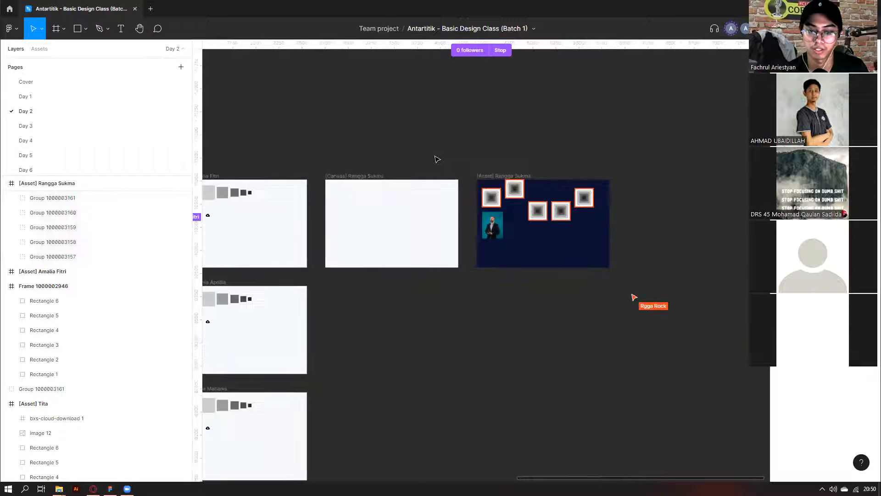
scroll(416, 262, left, 4)
scroll(414, 276, down, 3)
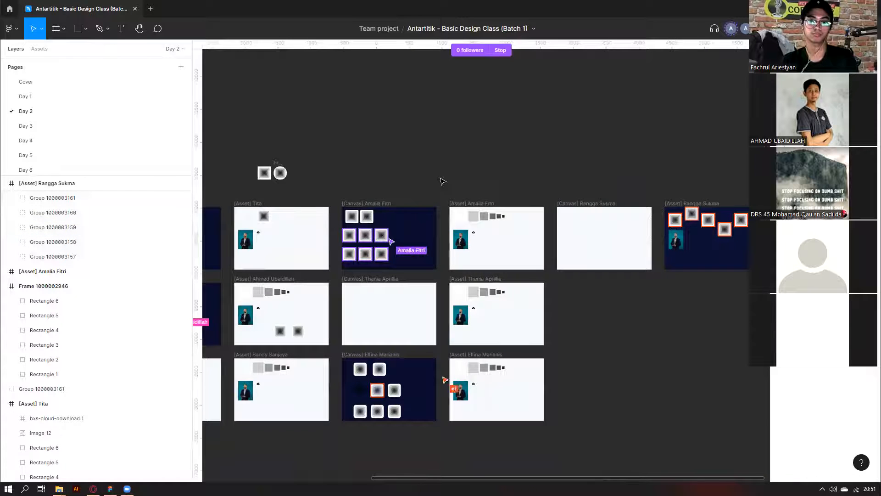
scroll(442, 181, down, 2)
scroll(415, 398, left, 3)
scroll(413, 394, right, 7)
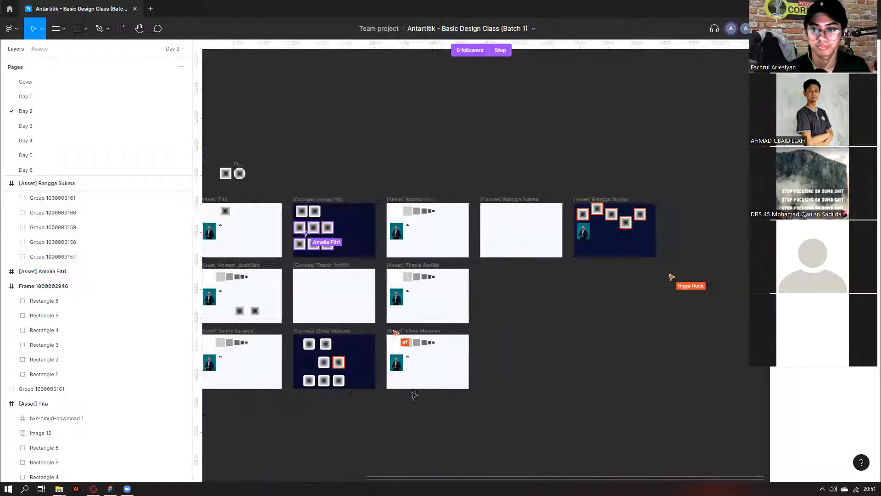
scroll(496, 220, up, 3)
scroll(500, 233, up, 3)
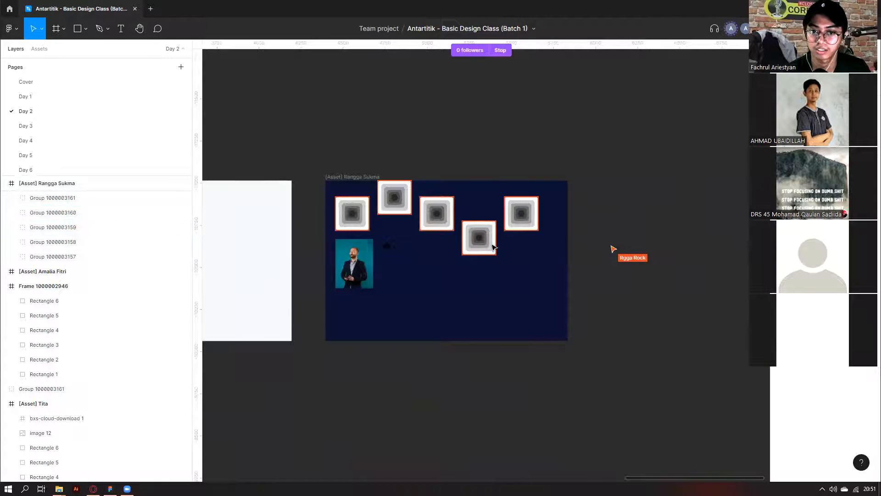
right_click(494, 247)
click(332, 159)
drag(326, 162, 474, 206)
drag(526, 216, 545, 233)
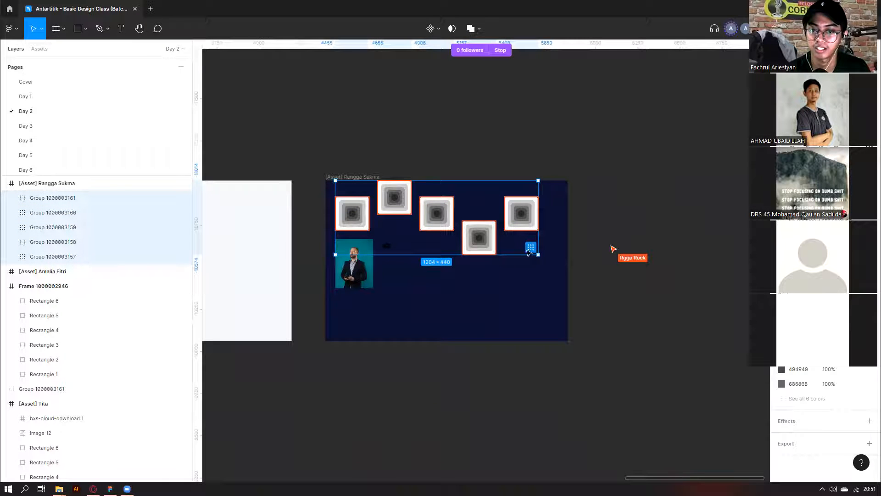
Capture a screenshot of the squares area to the clipboard.
key(Print)
drag(321, 165, 577, 267)
click(543, 276)
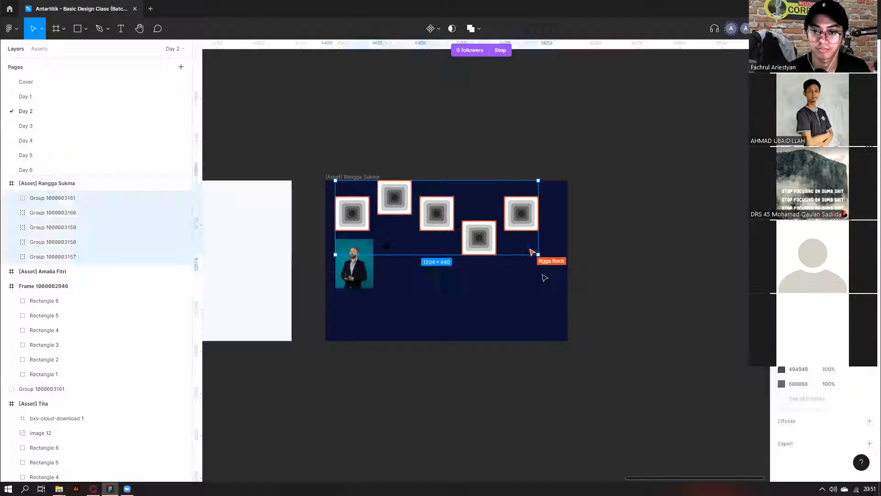
Move the man's photo and the download icon lower in the frame.
click(387, 265)
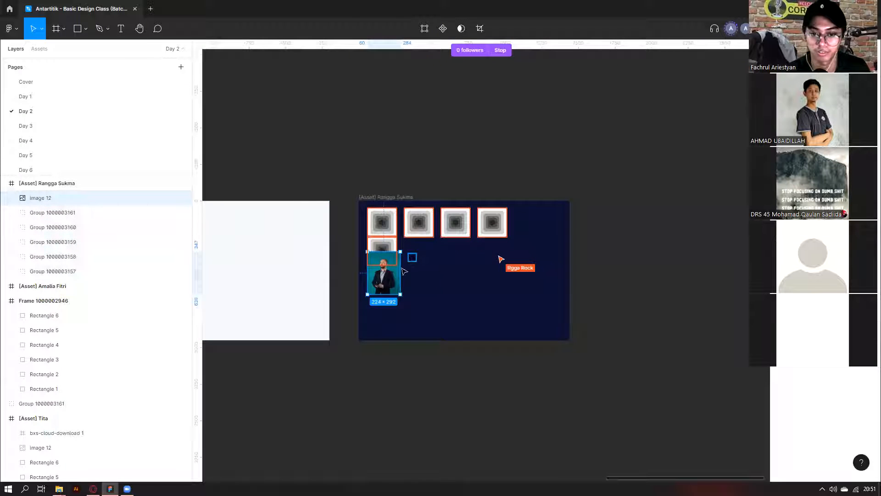
shift+click(412, 257)
drag(389, 275, 389, 312)
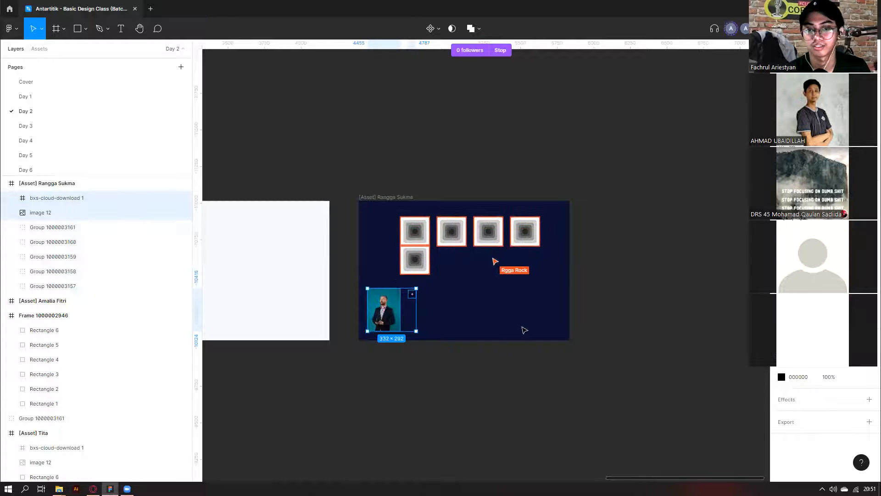
click(442, 269)
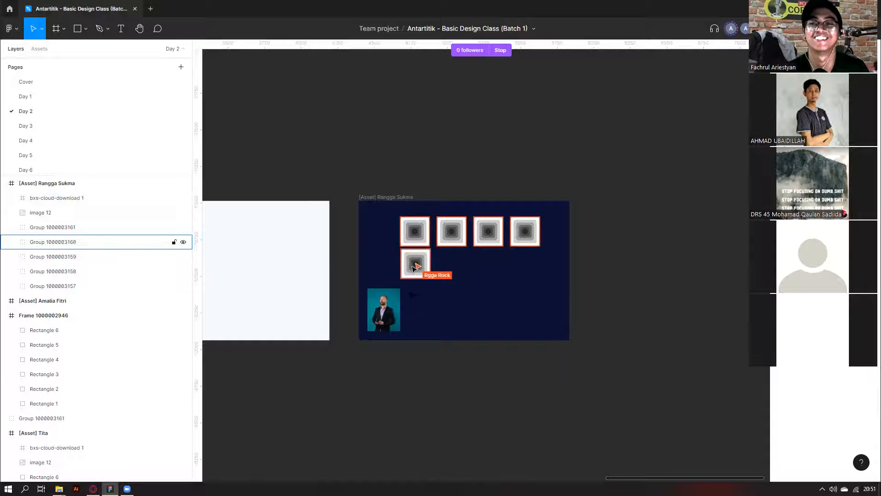
scroll(411, 252, down, 3)
scroll(347, 223, left, 10)
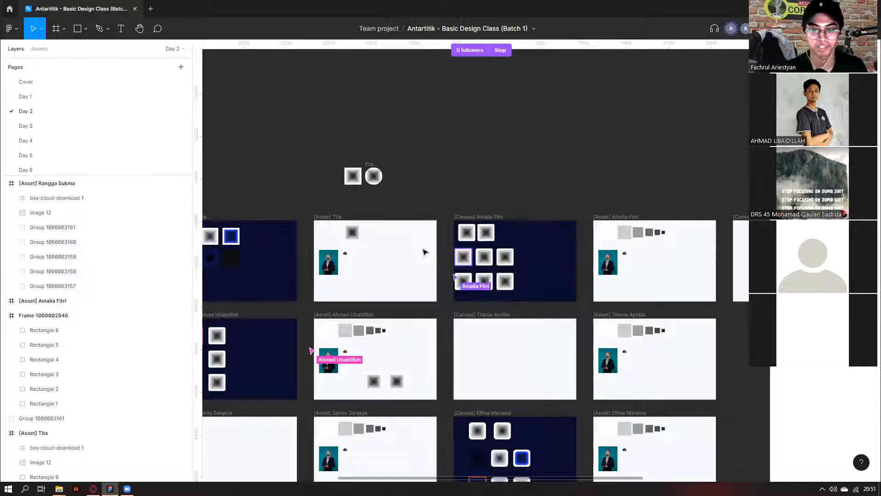
scroll(424, 252, down, 5)
scroll(454, 289, left, 5)
scroll(454, 288, down, 3)
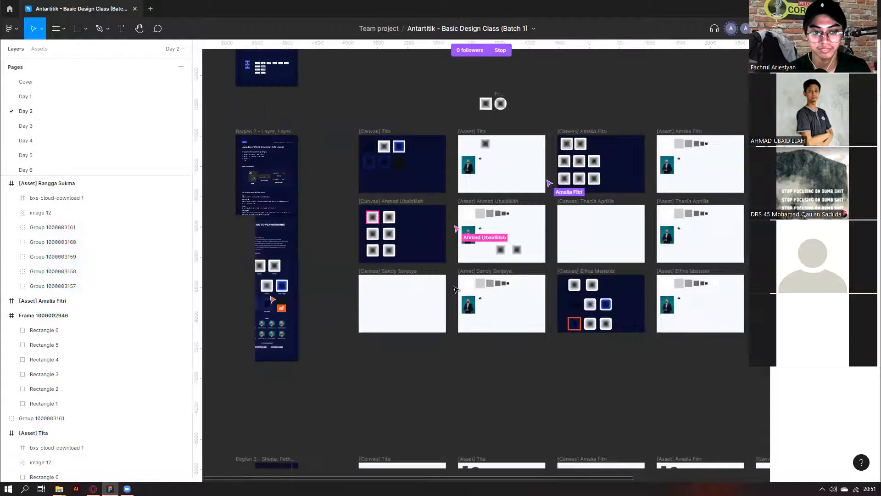
scroll(387, 145, left, 1)
scroll(387, 146, up, 1)
scroll(387, 146, up, 2)
scroll(384, 154, up, 3)
scroll(383, 156, down, 3)
scroll(479, 436, left, 5)
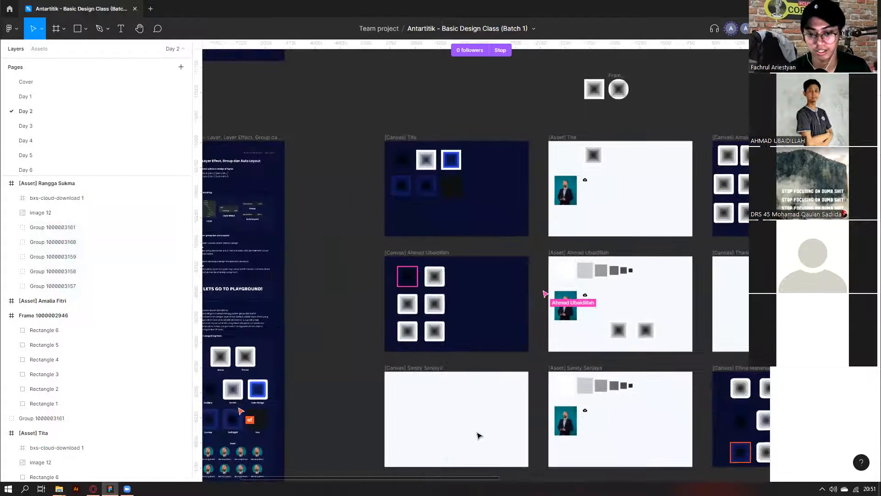
scroll(478, 435, up, 5)
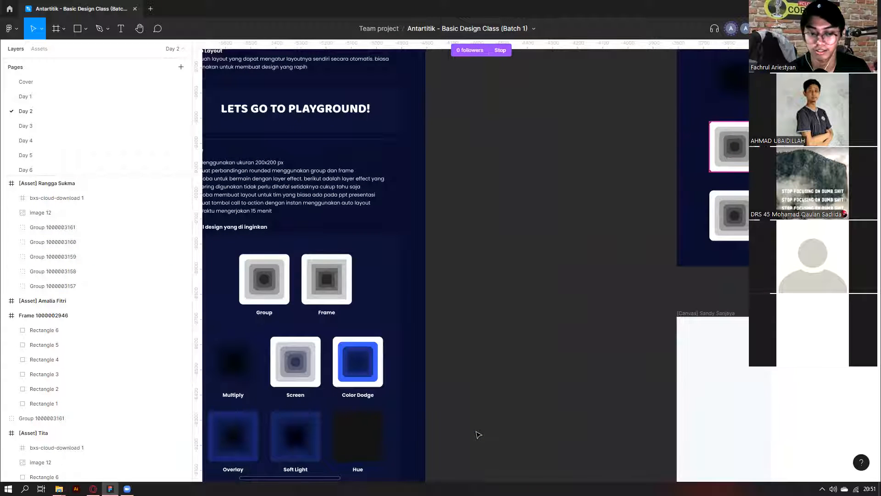
scroll(478, 433, down, 6)
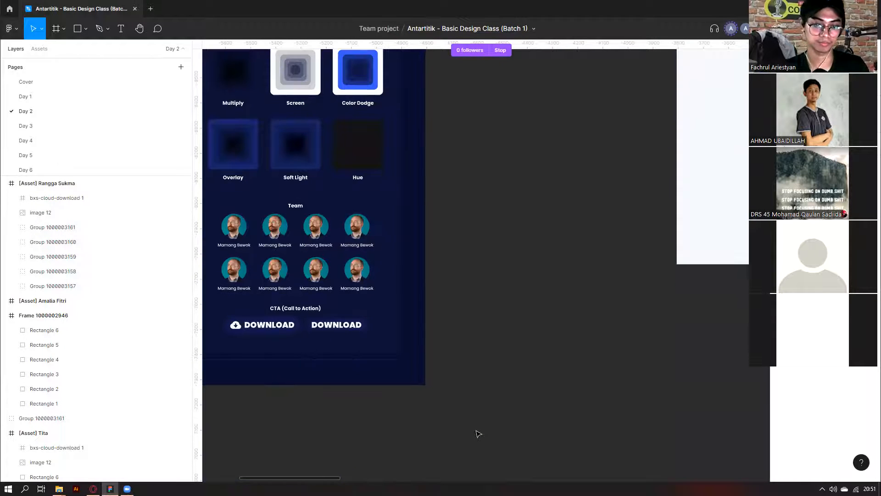
scroll(478, 433, down, 12)
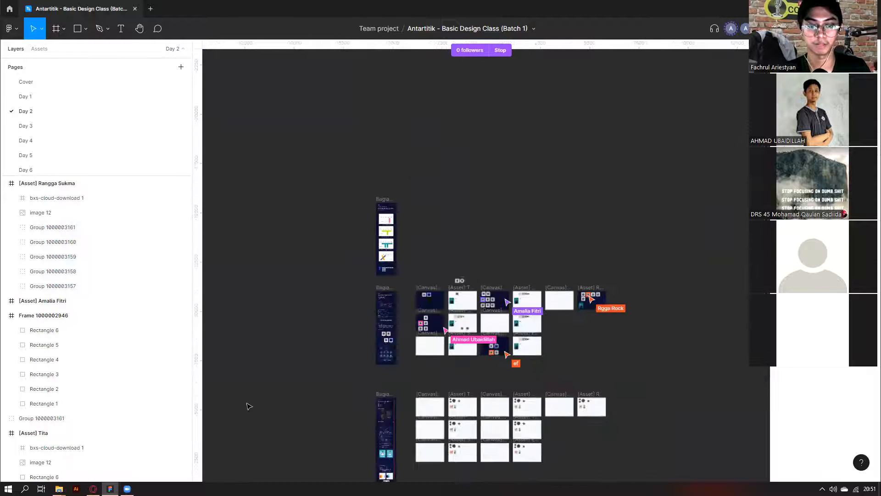
scroll(499, 393, up, 10)
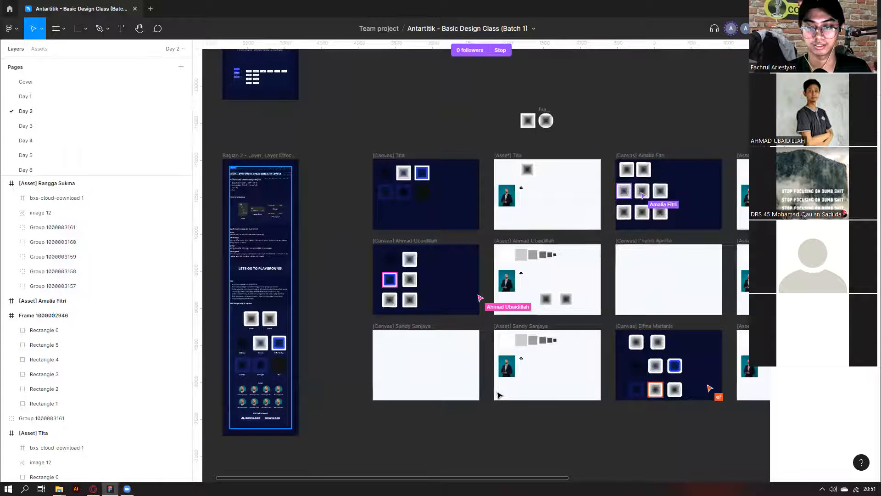
scroll(500, 395, down, 10)
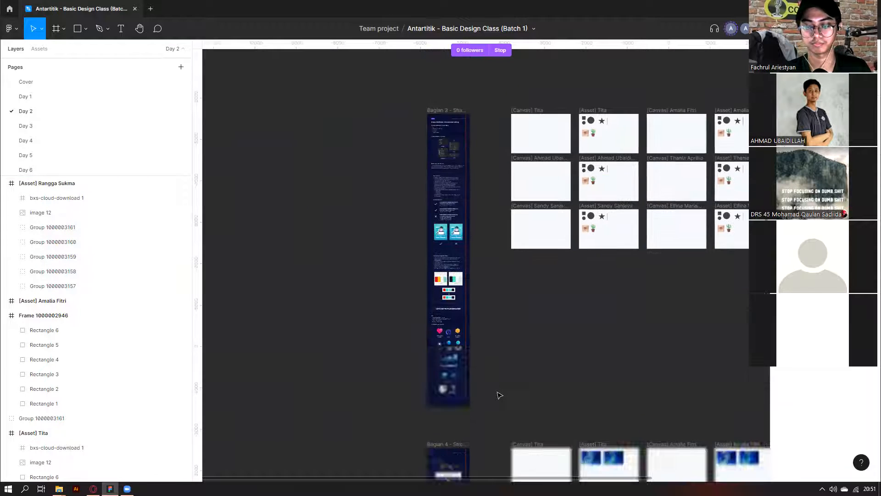
scroll(500, 395, down, 6)
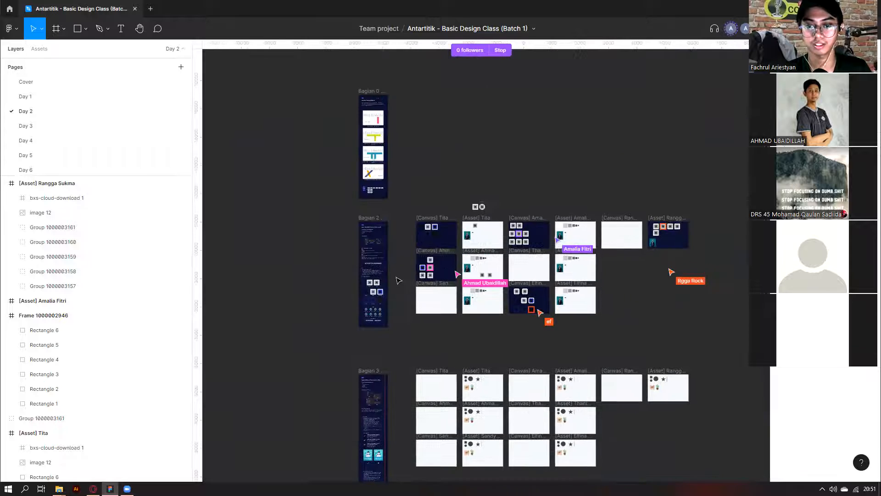
scroll(420, 263, up, 10)
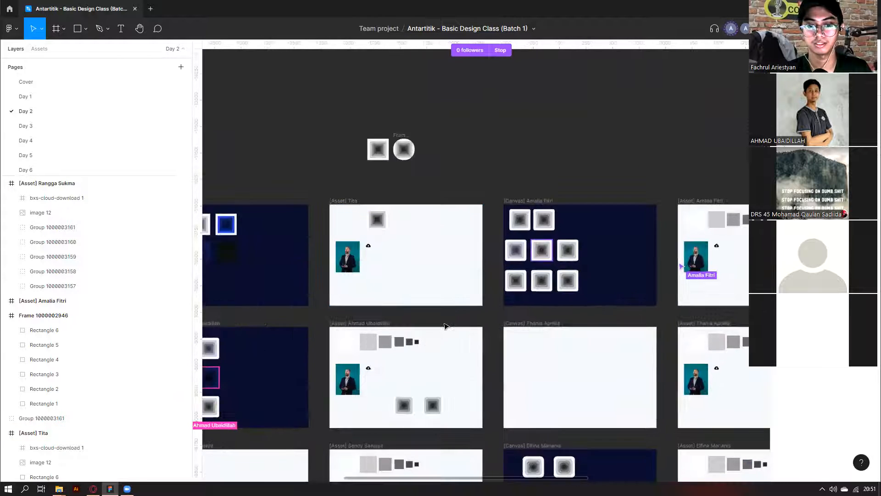
scroll(446, 327, down, 5)
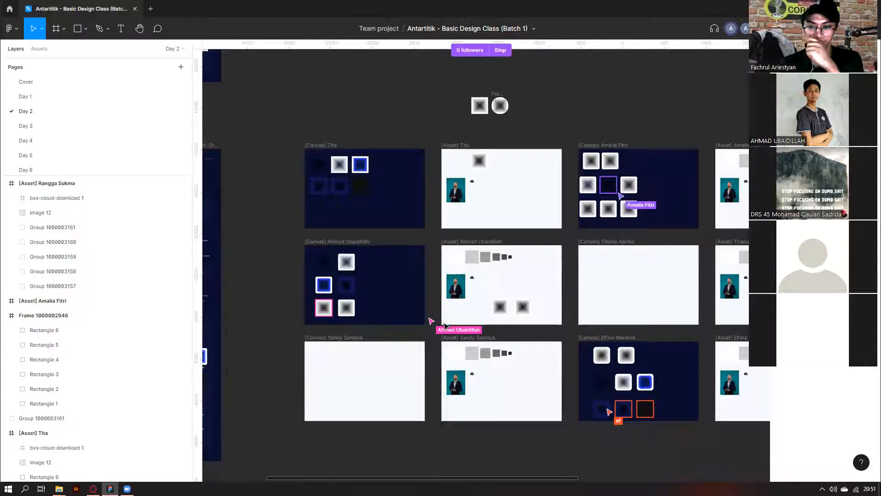
drag(293, 251, 383, 322)
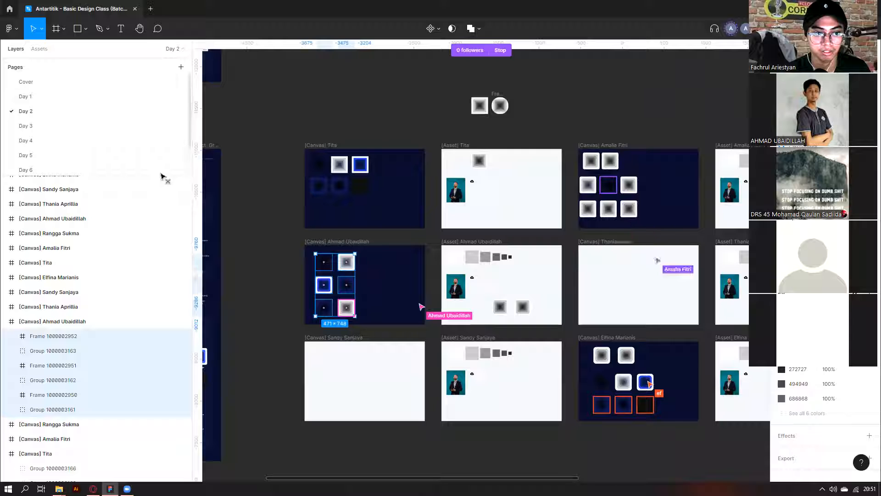
drag(189, 235, 113, 239)
scroll(262, 106, left, 3)
ctrl+scroll(229, 133, down, 4)
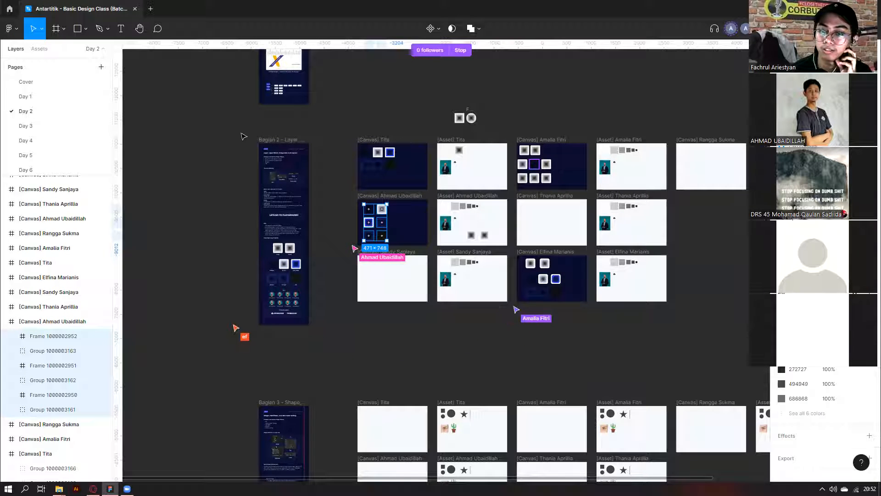
click(271, 140)
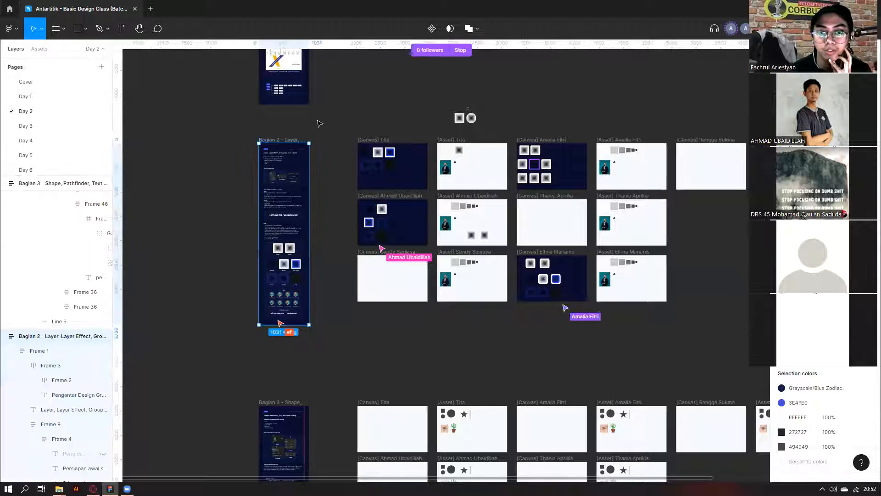
click(329, 119)
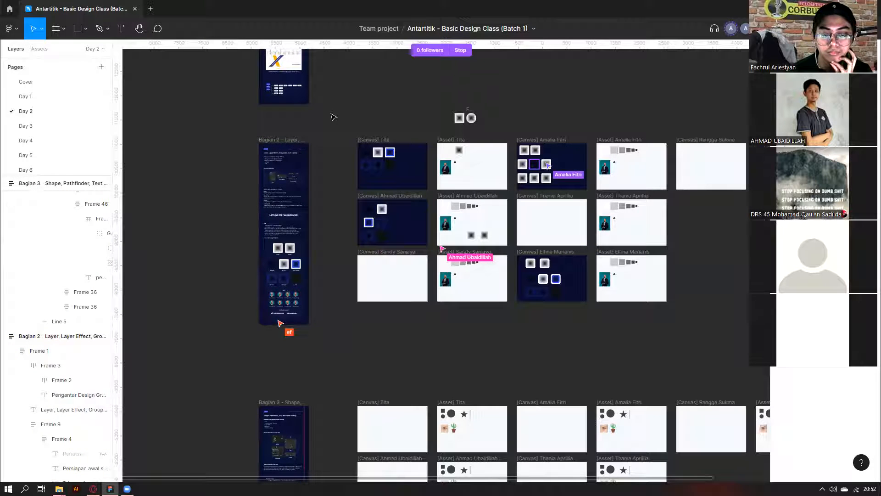
drag(332, 120, 442, 342)
click(439, 316)
drag(439, 313, 330, 123)
click(398, 205)
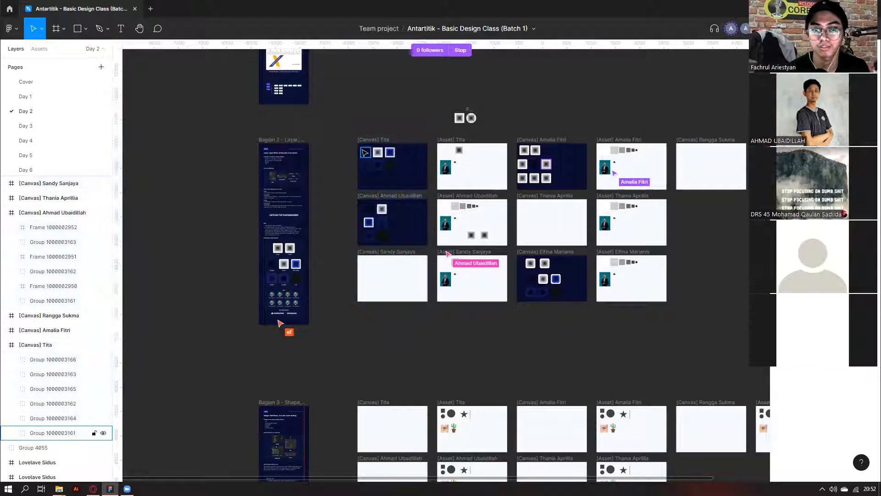
scroll(365, 206, down, 1)
scroll(370, 225, up, 2)
click(389, 240)
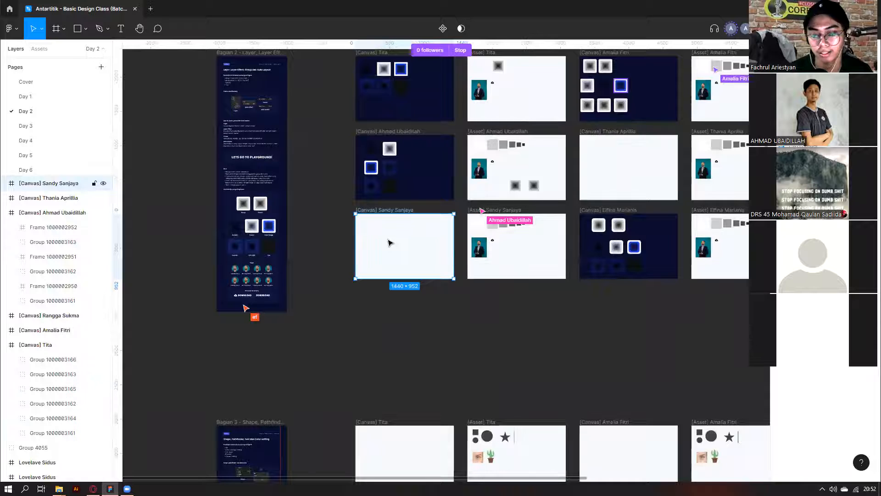
drag(390, 240, 378, 314)
key(ctrl+z)
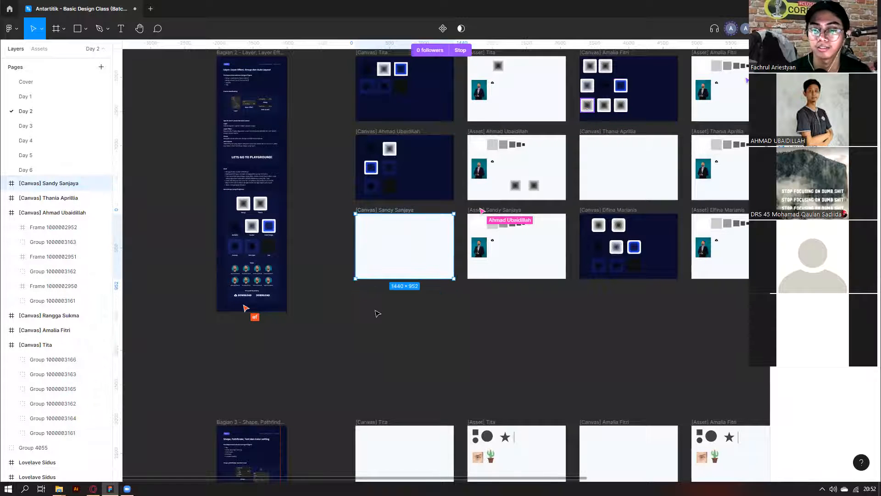
scroll(378, 312, down, 4)
click(694, 219)
drag(709, 176, 631, 252)
click(631, 252)
scroll(309, 144, right, 1)
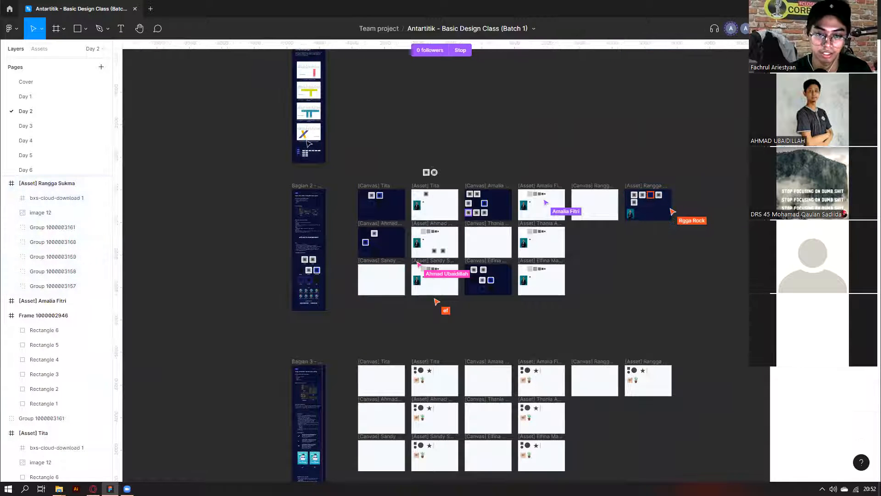
click(435, 161)
key(Escape)
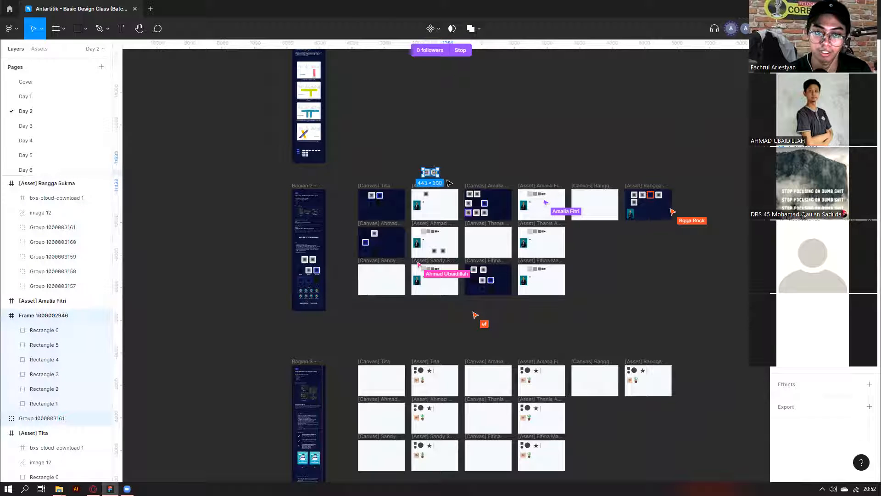
mouse_move(93, 488)
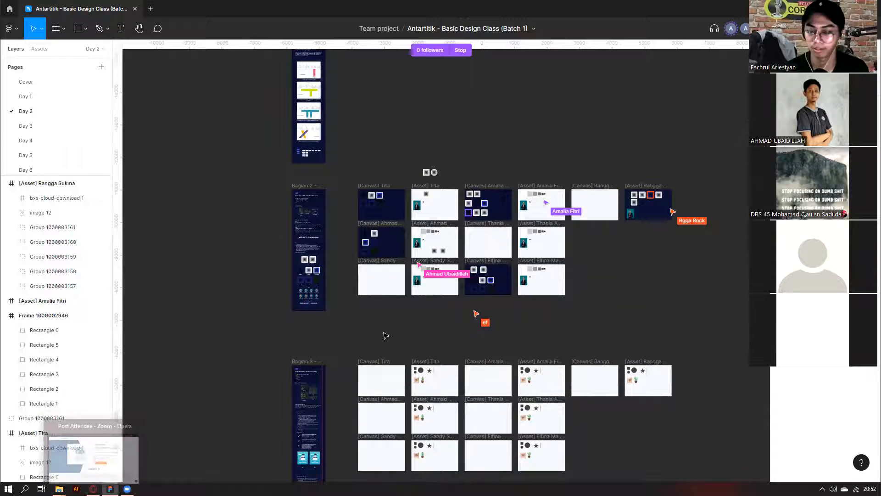
scroll(251, 309, down, 3)
scroll(271, 236, down, 1)
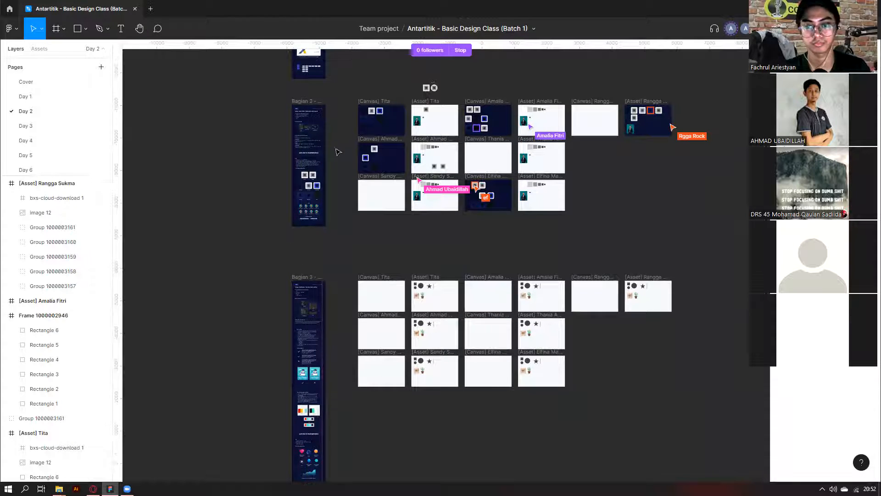
scroll(370, 134, up, 5)
scroll(370, 133, up, 2)
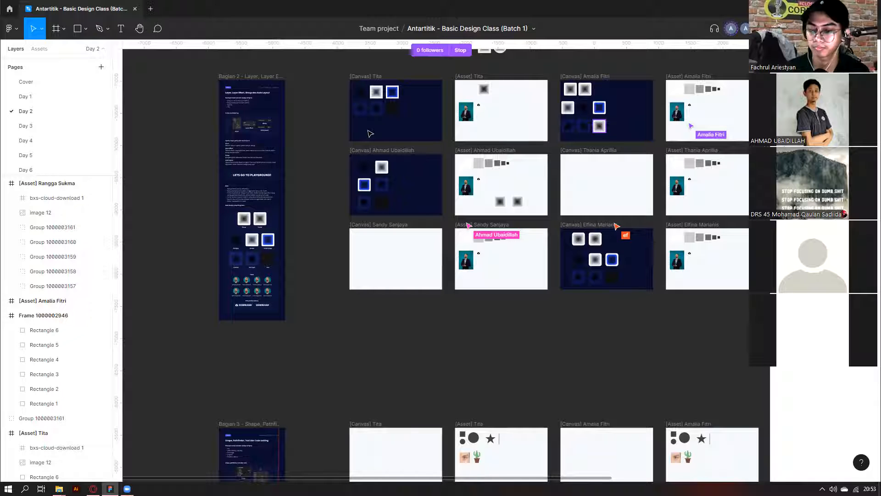
scroll(346, 318, up, 2)
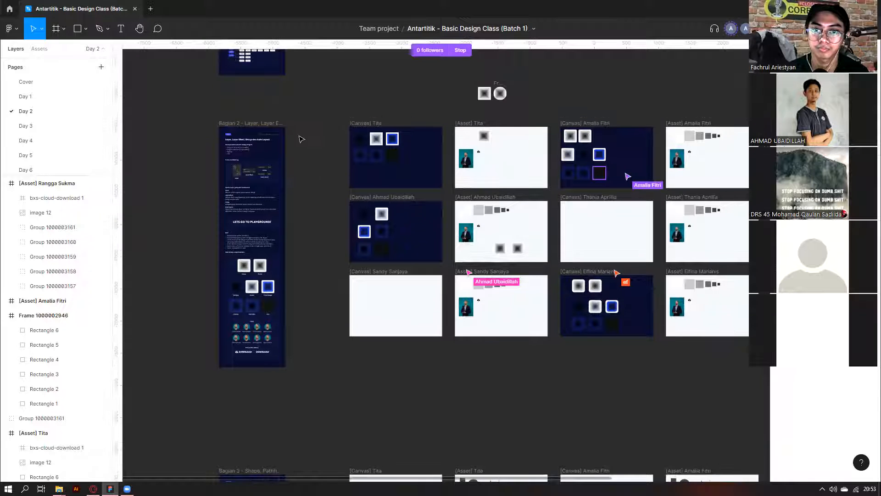
drag(544, 107, 423, 76)
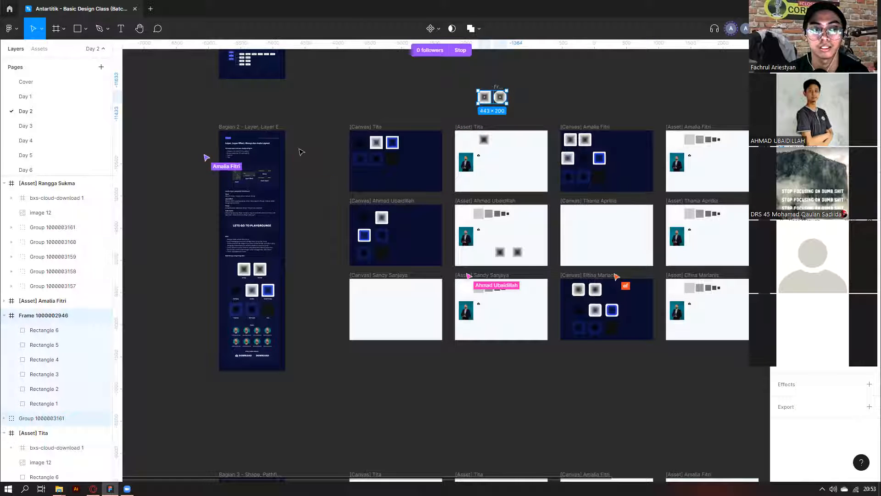
drag(323, 108, 456, 200)
drag(449, 119, 559, 203)
mouse_move(326, 110)
mouse_down()
mouse_move(451, 380)
mouse_move(324, 118)
mouse_up()
click(453, 360)
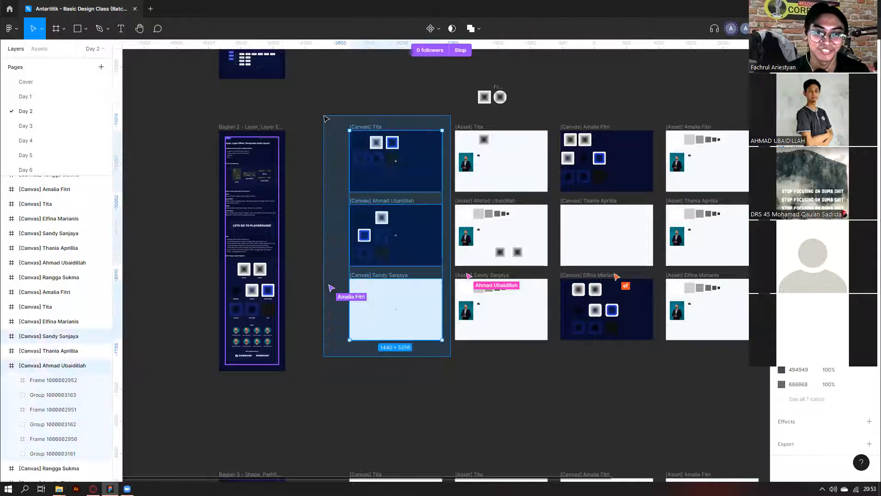
click(325, 117)
scroll(326, 119, down, 1)
scroll(324, 119, down, 5)
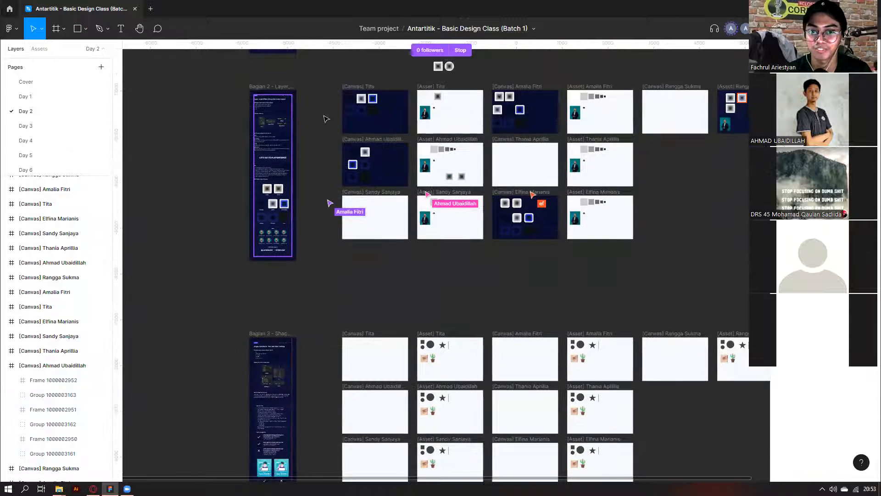
scroll(210, 88, right, 2)
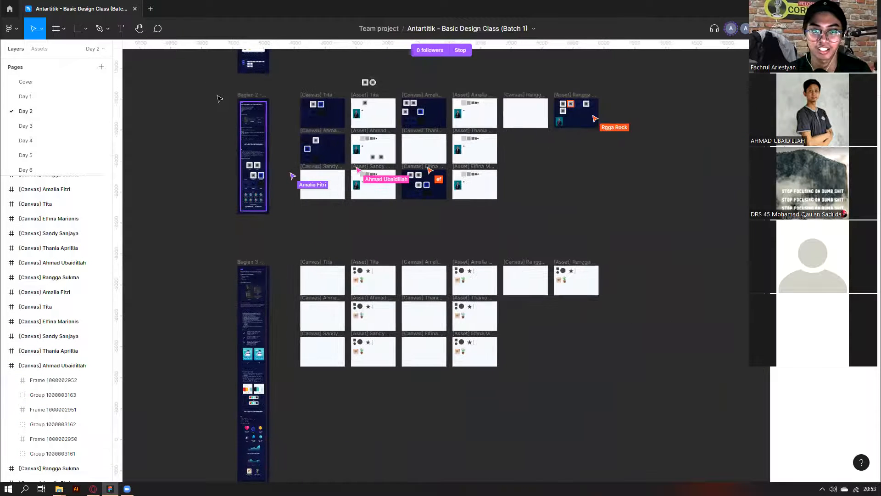
click(403, 194)
click(615, 235)
scroll(459, 206, up, 2)
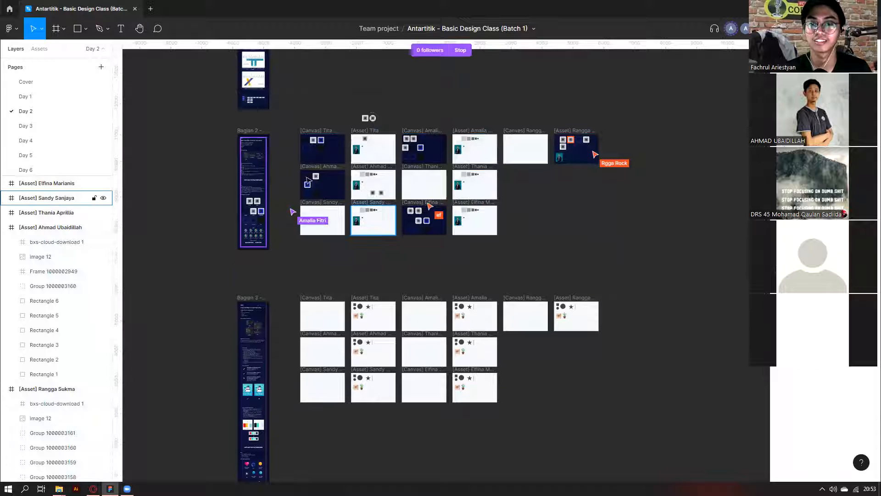
scroll(307, 180, up, 1)
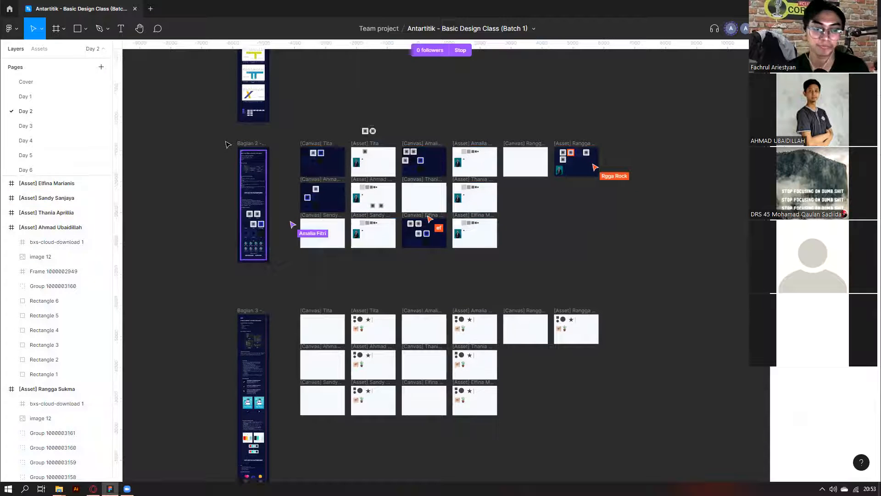
scroll(227, 145, down, 5)
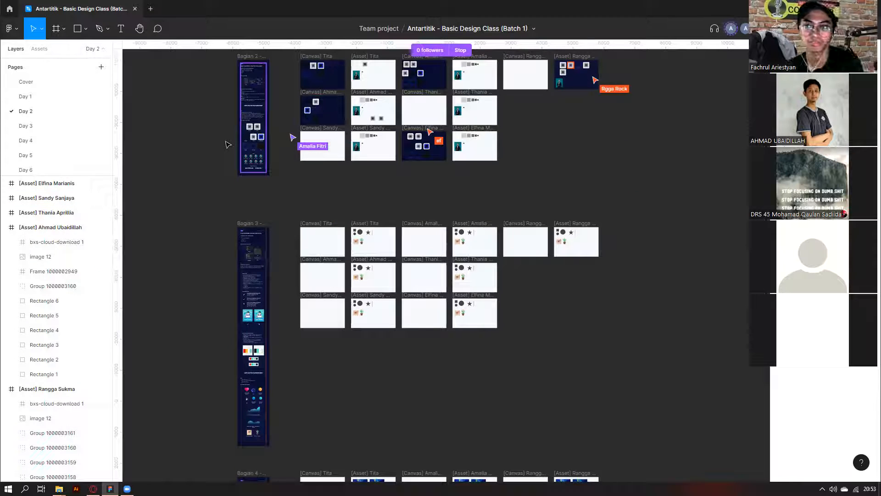
scroll(227, 145, up, 2)
scroll(410, 154, up, 10)
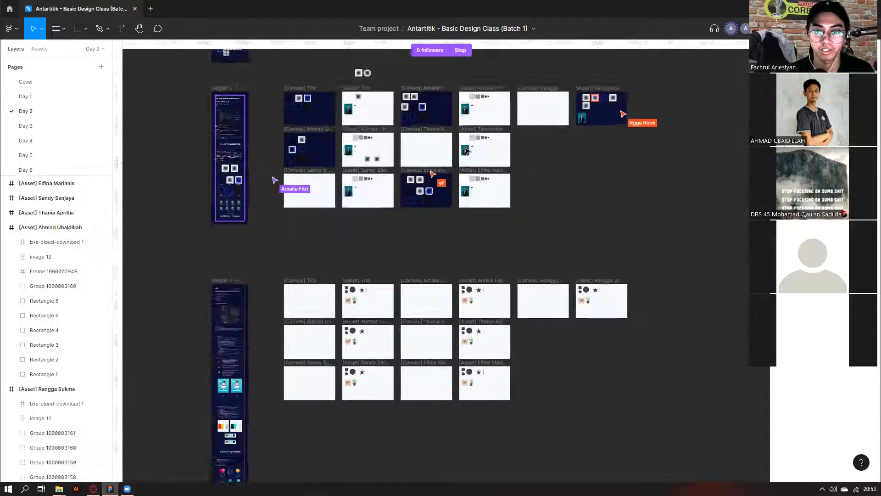
scroll(521, 194, down, 4)
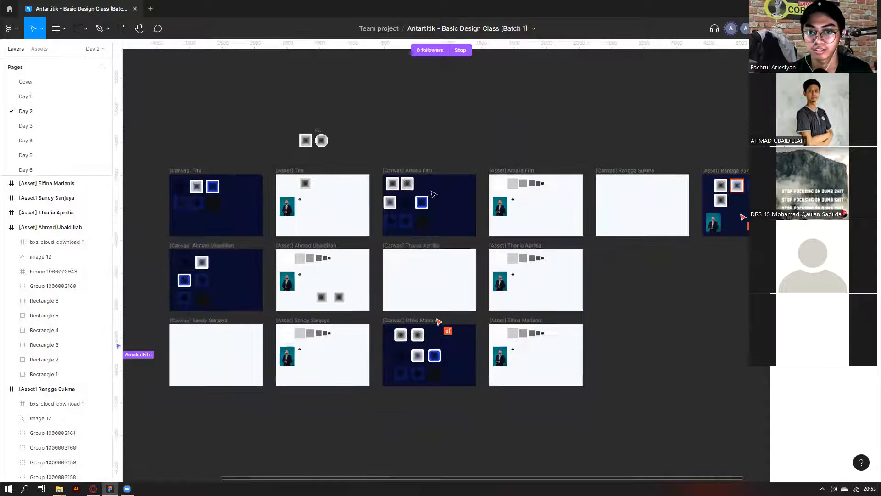
drag(635, 202, 399, 224)
scroll(404, 209, up, 8)
click(405, 211)
click(409, 193)
click(442, 191)
click(407, 193)
click(409, 216)
click(476, 186)
scroll(478, 197, down, 6)
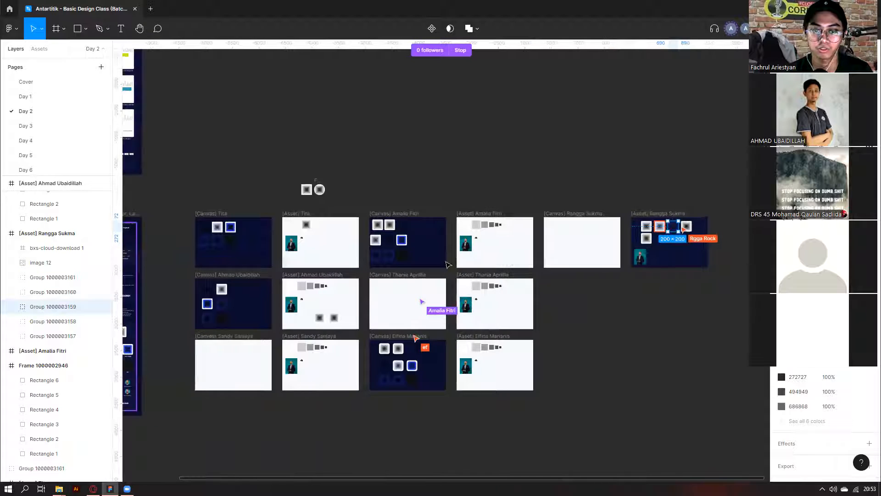
scroll(347, 275, left, 3)
click(264, 360)
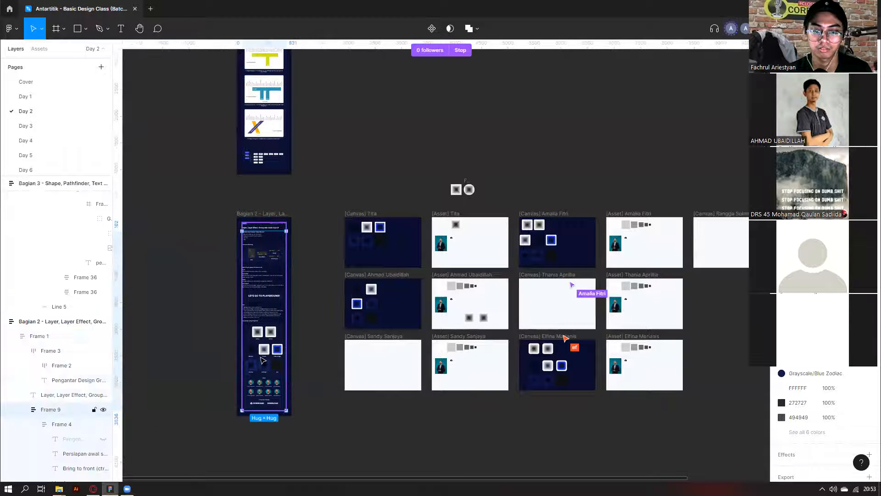
click(264, 361)
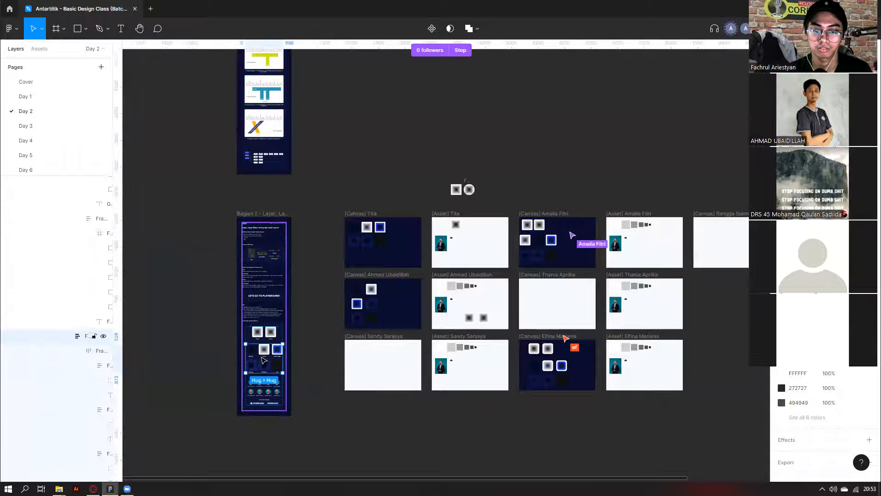
click(457, 455)
scroll(252, 344, up, 5)
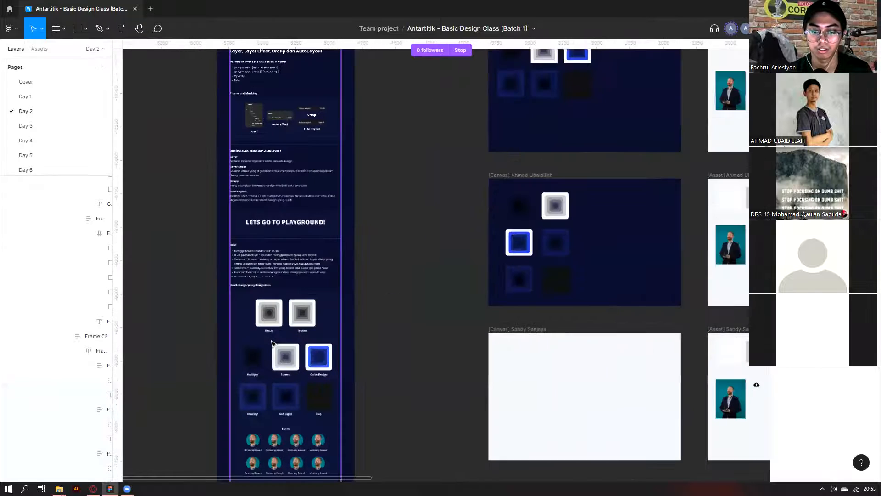
scroll(272, 343, down, 5)
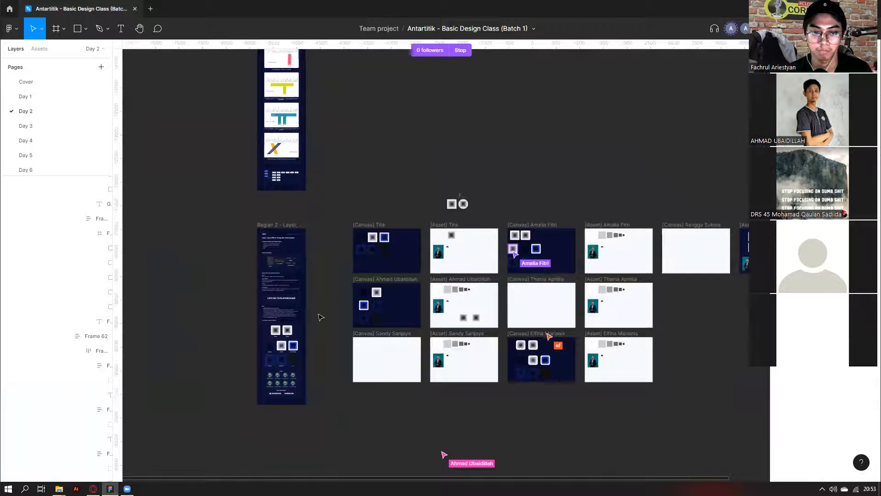
scroll(321, 317, right, 5)
scroll(274, 360, up, 3)
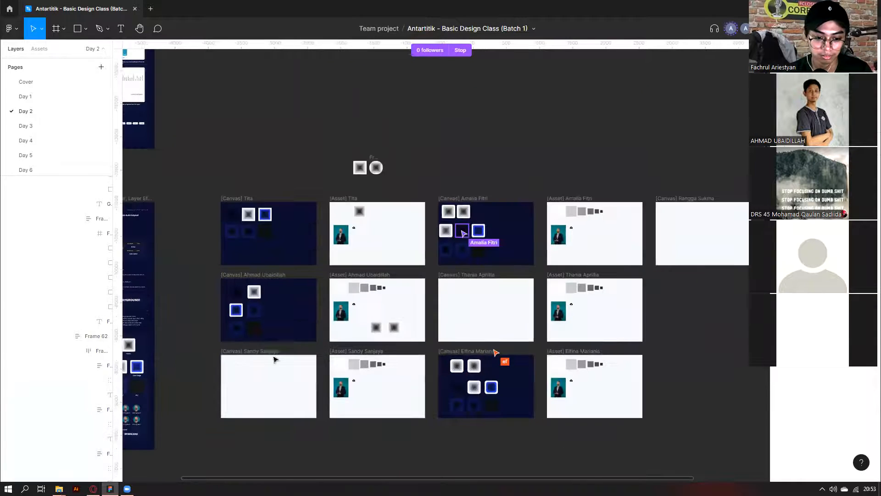
scroll(275, 359, up, 1)
scroll(275, 360, left, 4)
scroll(275, 356, down, 3)
click(282, 325)
double_click(282, 324)
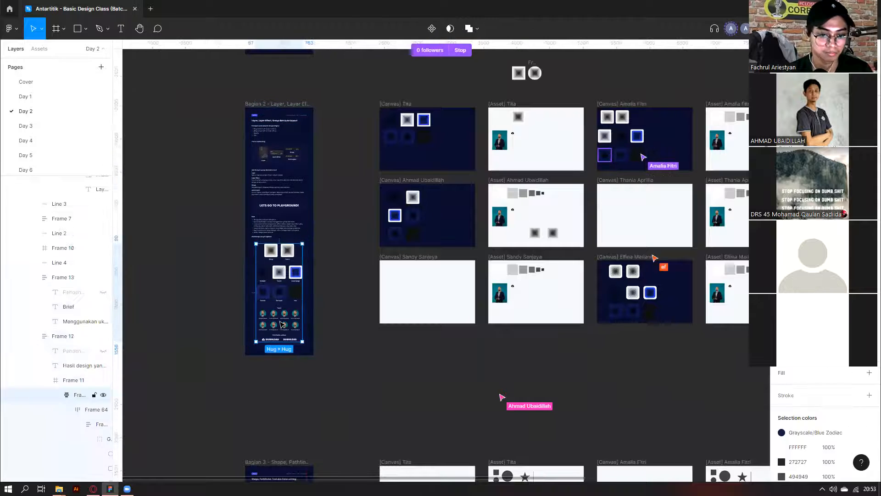
double_click(282, 325)
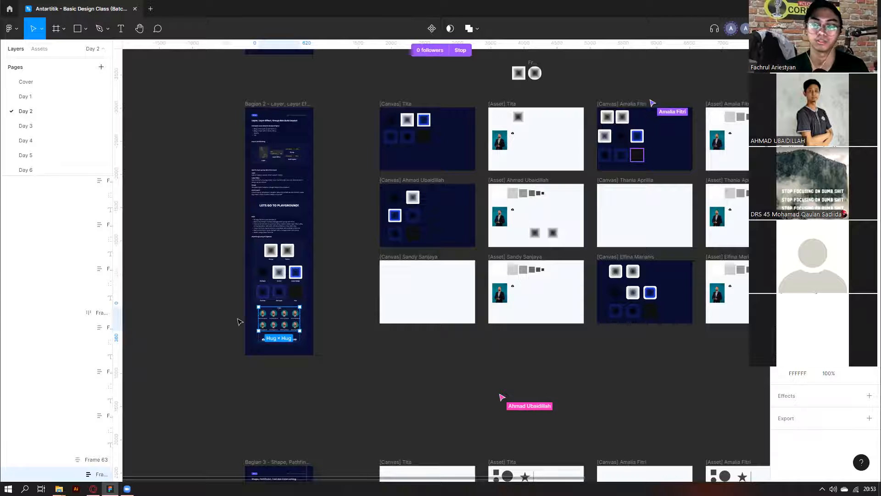
click(454, 399)
scroll(455, 399, down, 2)
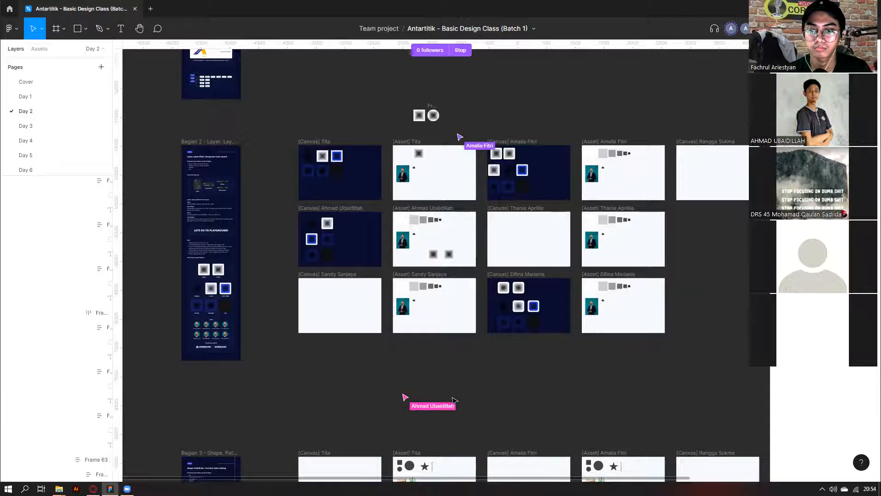
scroll(453, 400, right, 1)
scroll(289, 241, up, 3)
click(333, 263)
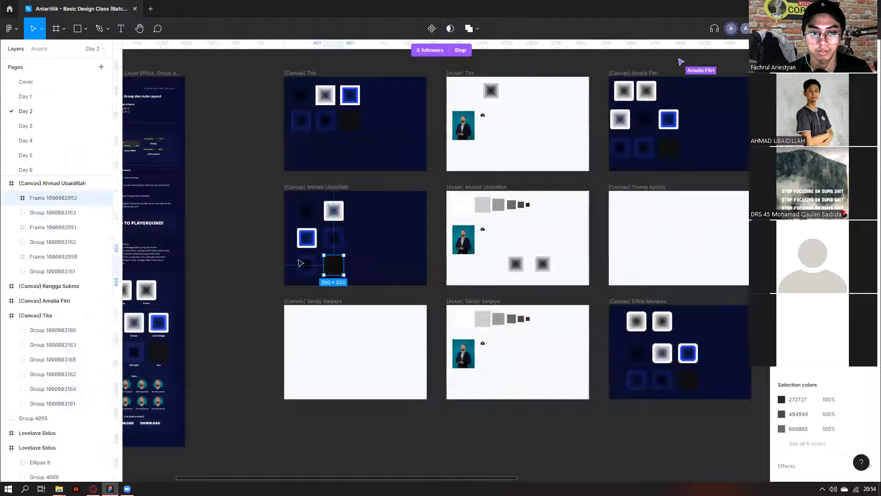
scroll(382, 256, down, 3)
scroll(385, 251, right, 4)
scroll(450, 153, up, 3)
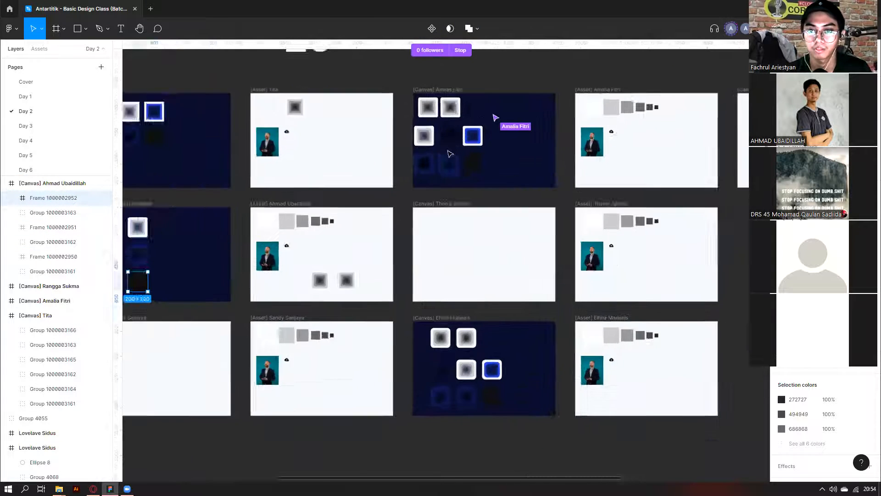
scroll(450, 154, up, 1)
scroll(452, 161, right, 1)
click(455, 145)
click(453, 178)
click(424, 177)
click(424, 143)
click(400, 138)
click(399, 110)
click(425, 108)
scroll(513, 114, down, 3)
click(512, 112)
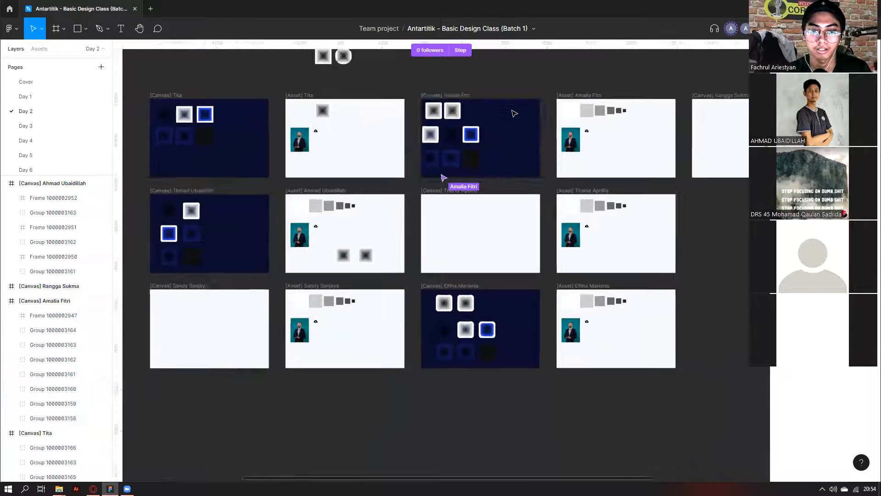
scroll(515, 114, down, 3)
click(507, 119)
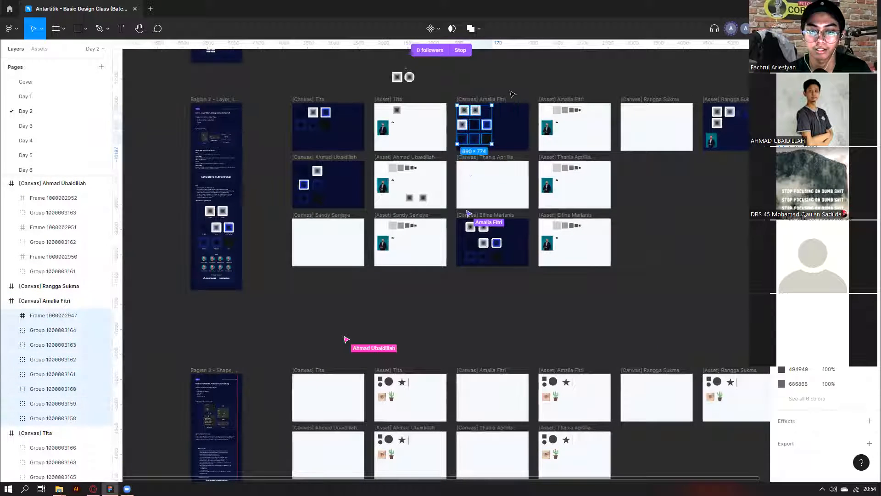
click(513, 94)
scroll(512, 92, down, 1)
scroll(260, 340, down, 2)
scroll(263, 337, down, 1)
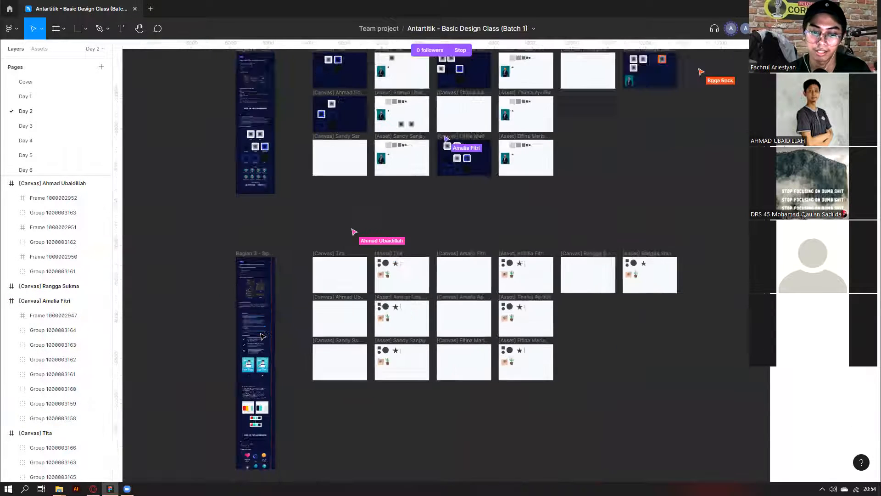
scroll(263, 336, down, 2)
scroll(301, 247, up, 2)
scroll(290, 226, up, 3)
scroll(460, 234, up, 1)
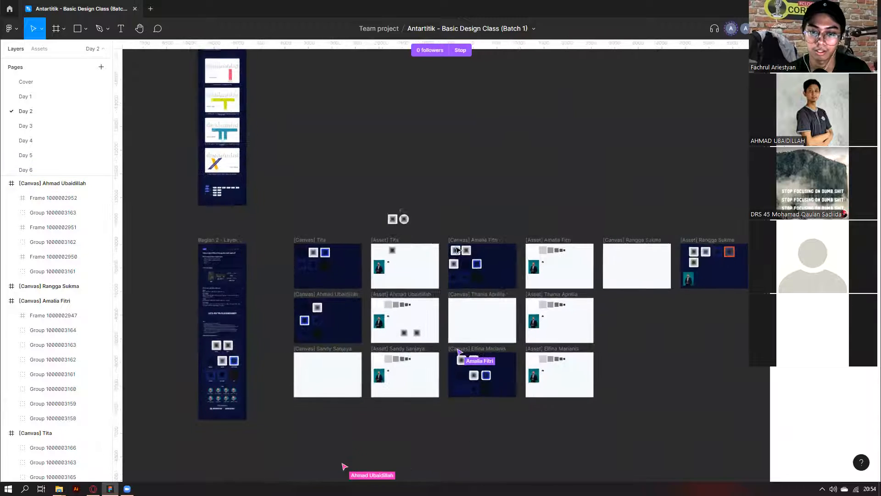
scroll(457, 249, up, 1)
click(449, 298)
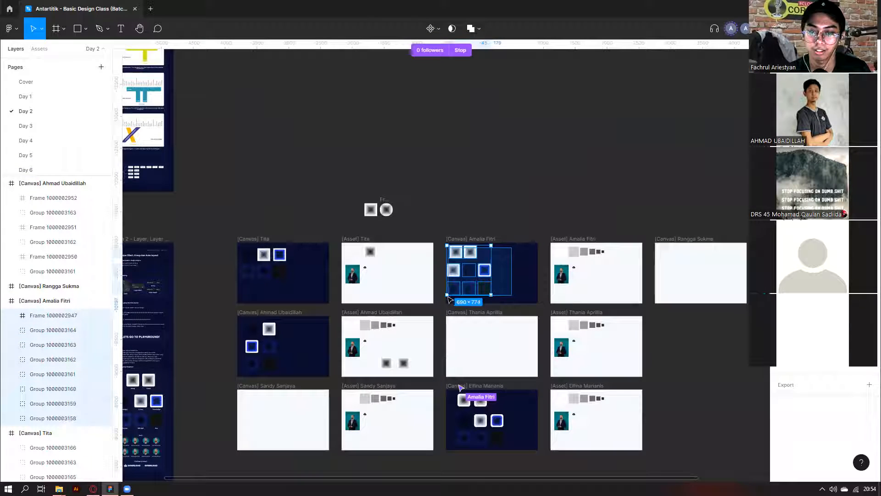
click(516, 253)
scroll(516, 253, right, 3)
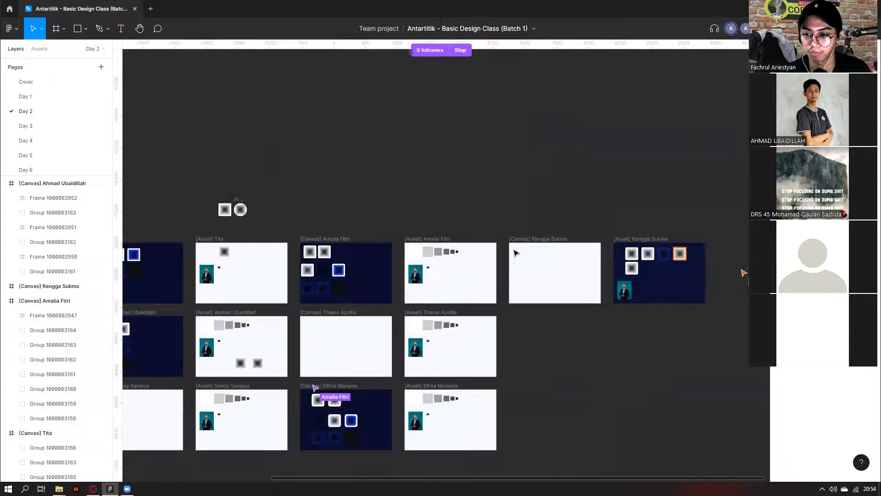
scroll(334, 395, right, 1)
scroll(352, 363, down, 3)
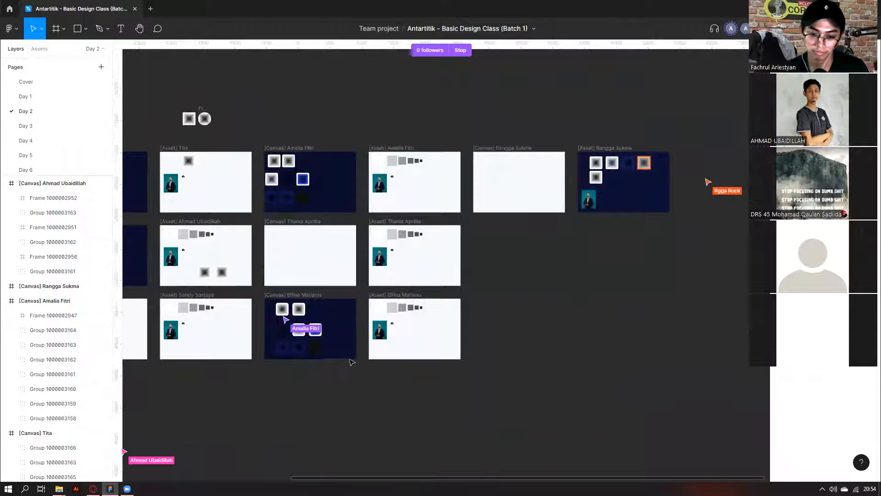
drag(345, 355, 268, 301)
click(286, 369)
scroll(308, 390, left, 5)
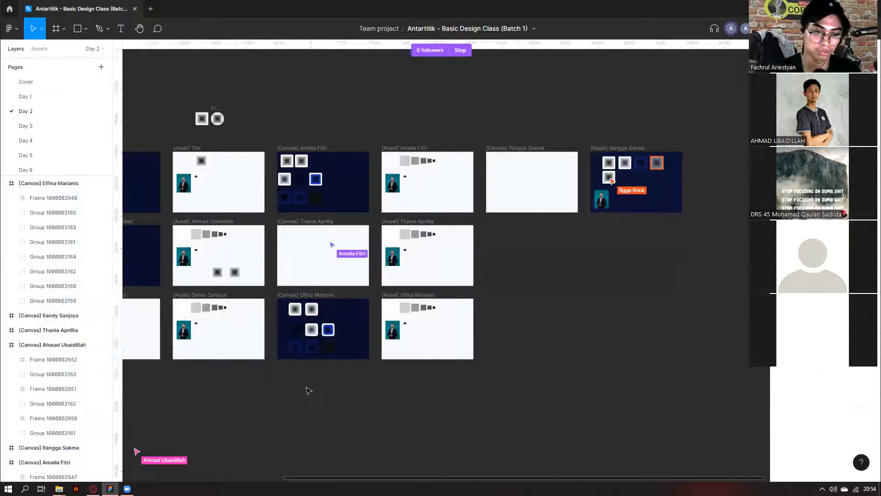
scroll(379, 320, left, 3)
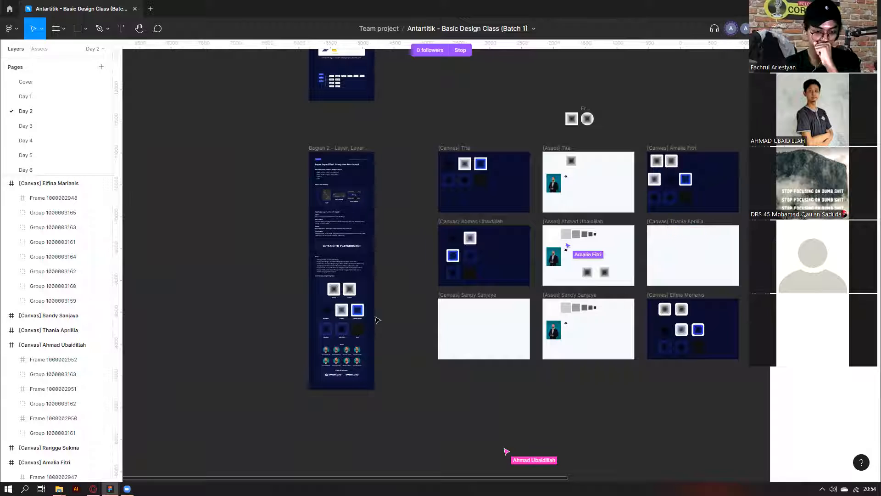
scroll(595, 244, up, 1)
scroll(595, 244, right, 2)
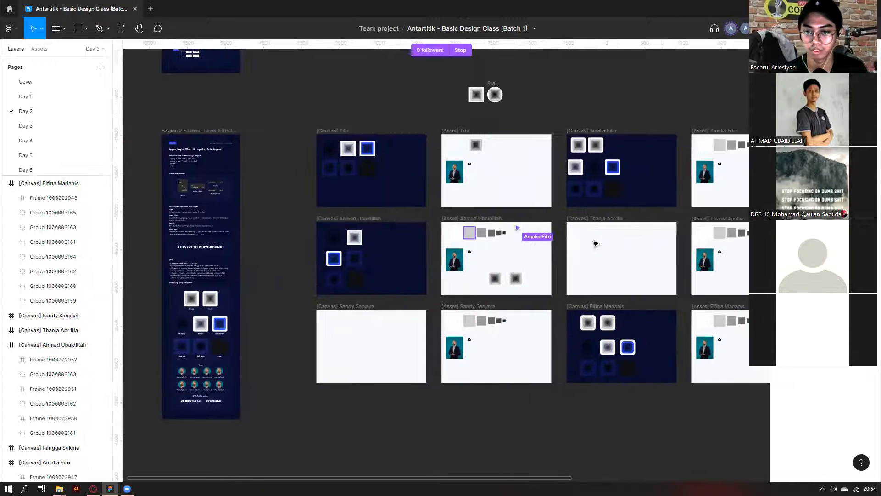
scroll(596, 244, right, 3)
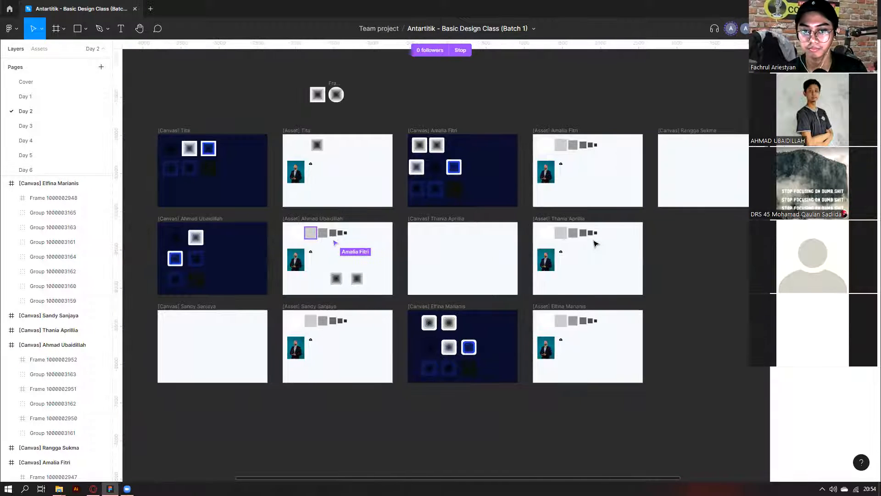
scroll(596, 244, right, 2)
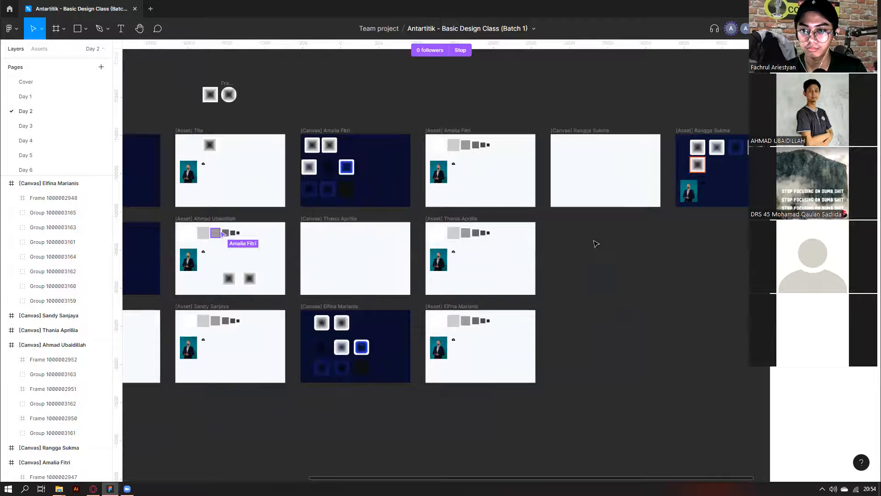
scroll(595, 243, right, 3)
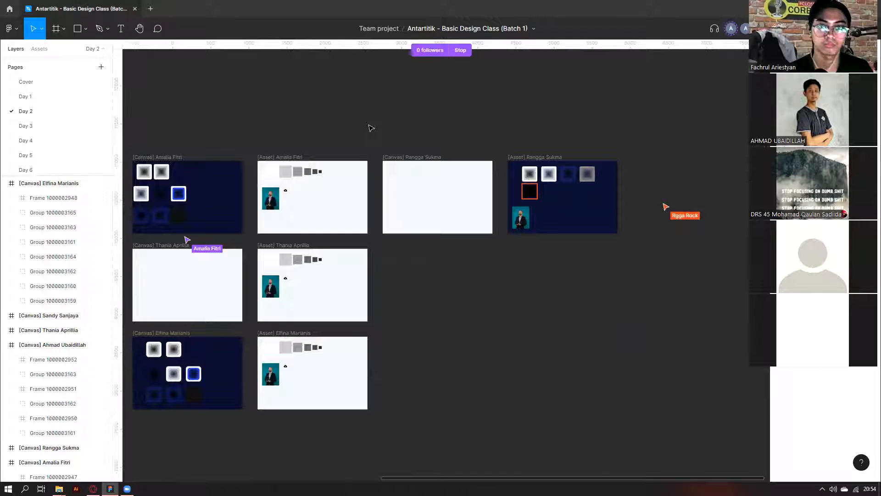
scroll(450, 109, down, 5)
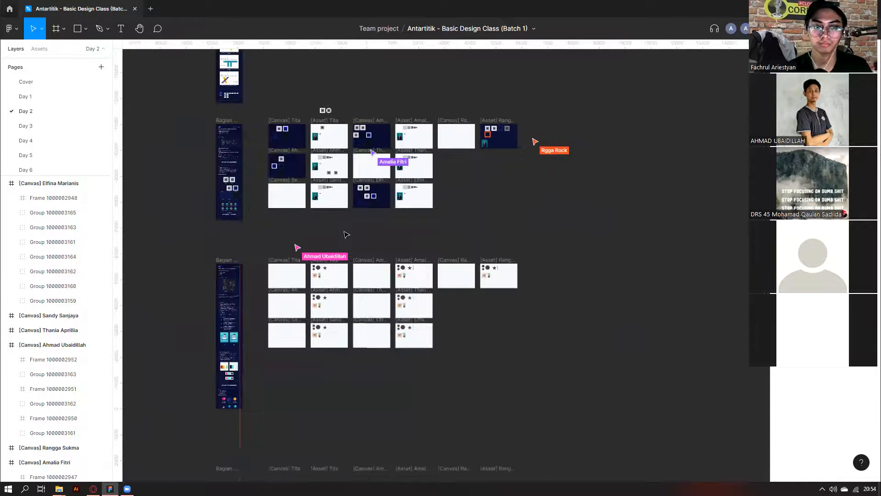
scroll(346, 234, left, 3)
scroll(351, 229, up, 3)
scroll(351, 229, up, 3)
scroll(517, 247, right, 4)
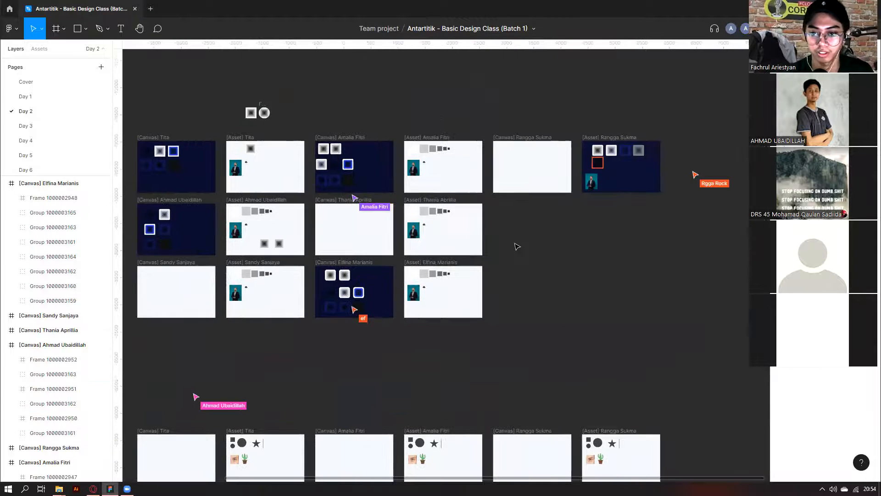
scroll(638, 148, up, 5)
click(640, 155)
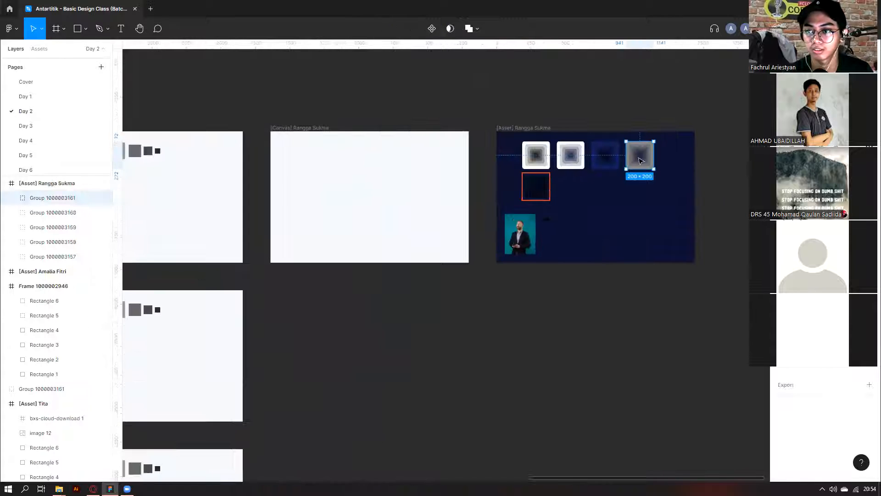
click(536, 192)
click(578, 168)
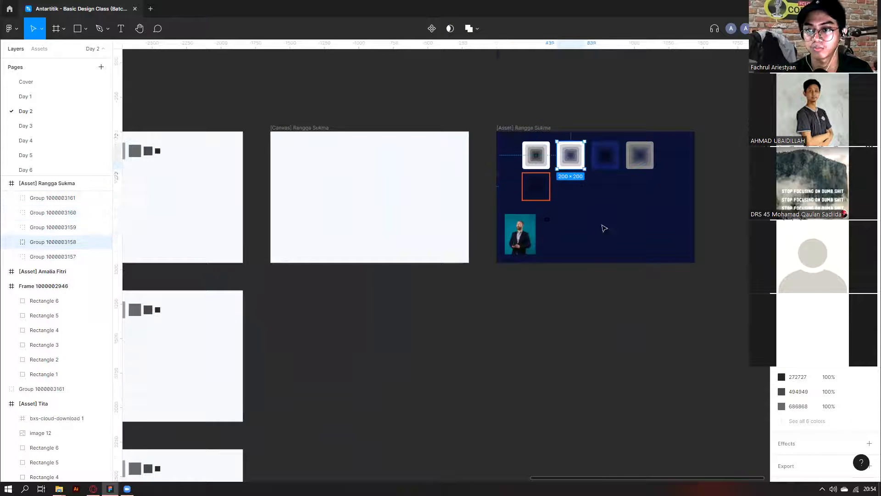
scroll(638, 270, down, 6)
scroll(638, 270, left, 4)
scroll(638, 271, left, 1)
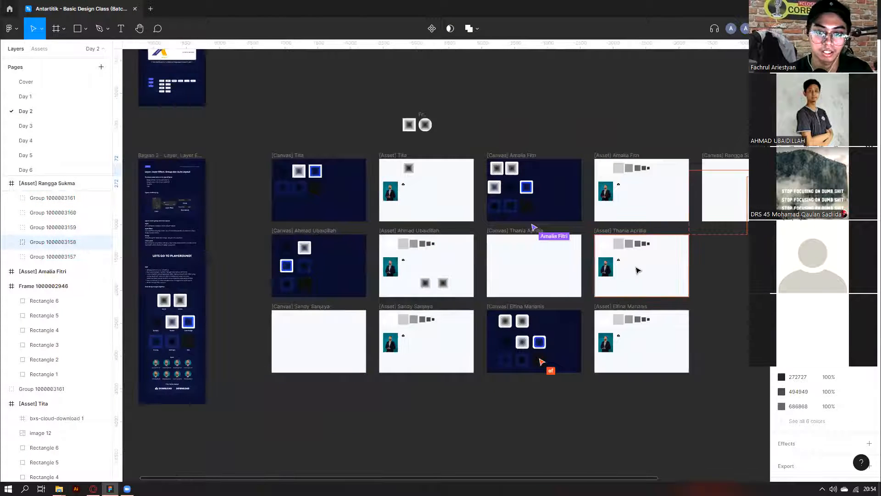
scroll(637, 270, down, 4)
scroll(252, 306, up, 4)
Select the Team auto-layout frame in Bagian 2 and drill into the first avatar row.
scroll(314, 351, up, 5)
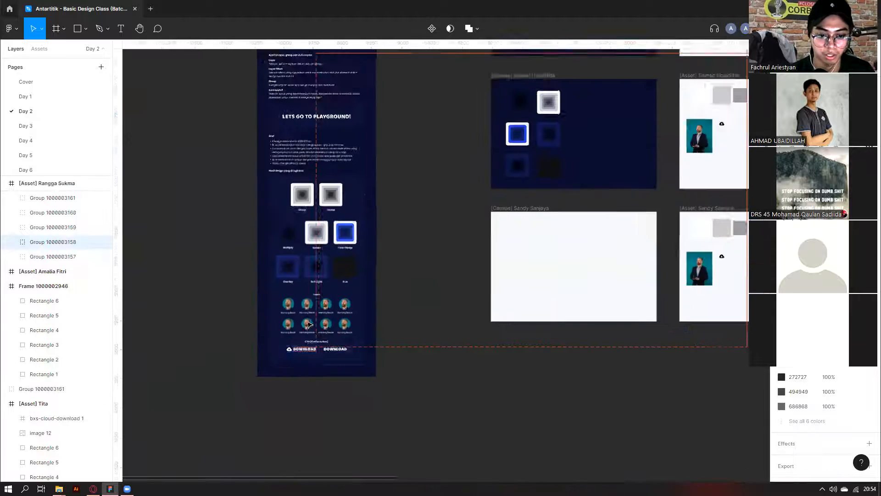
click(311, 311)
scroll(312, 311, down, 3)
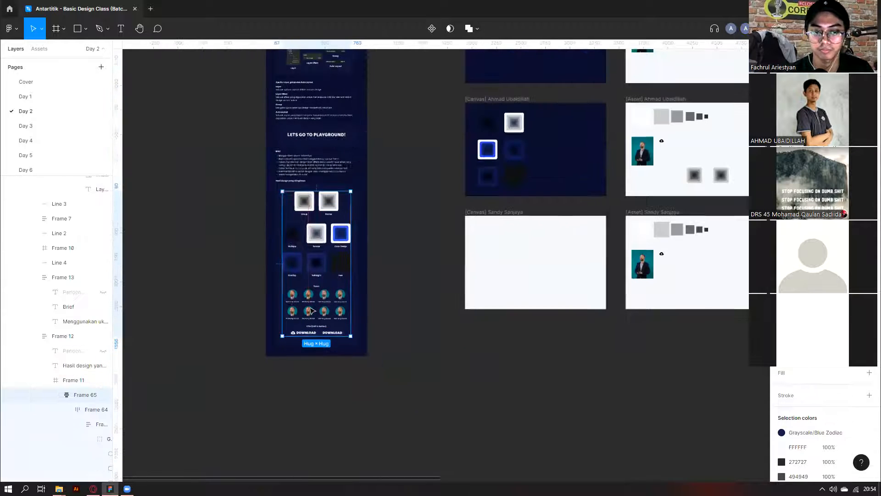
click(311, 311)
scroll(209, 275, up, 4)
scroll(510, 330, up, 2)
scroll(390, 293, down, 2)
scroll(415, 224, down, 4)
scroll(415, 224, up, 3)
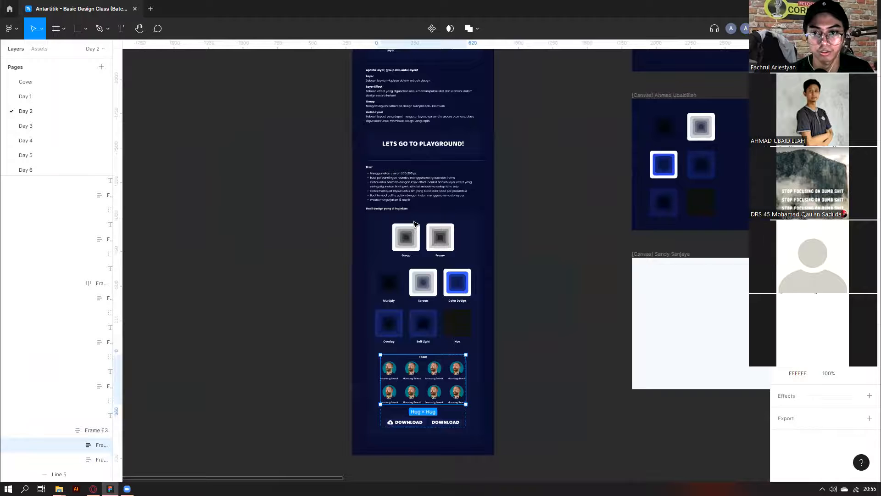
scroll(415, 224, down, 6)
scroll(303, 243, up, 10)
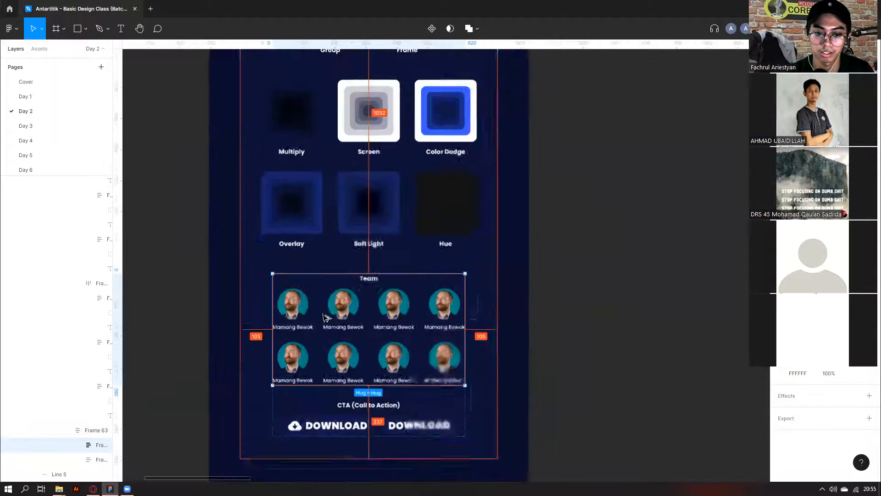
scroll(326, 316, down, 4)
scroll(347, 276, up, 5)
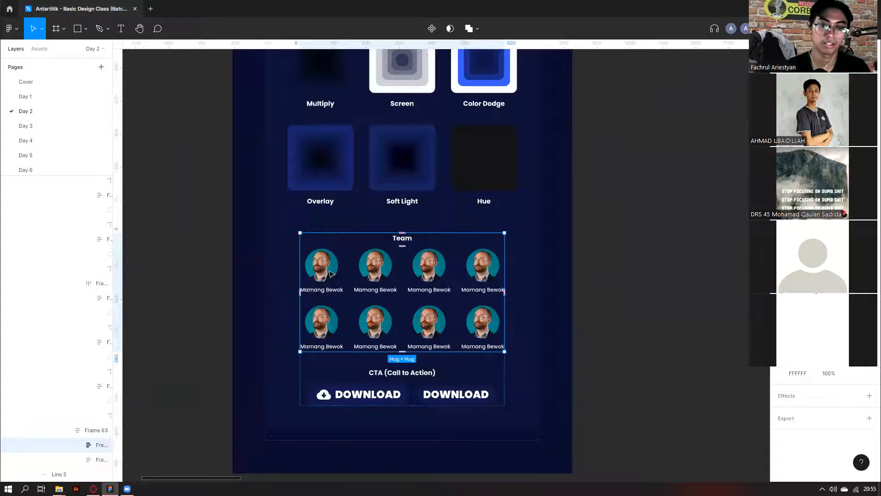
double_click(330, 274)
scroll(353, 257, up, 2)
scroll(288, 292, down, 2)
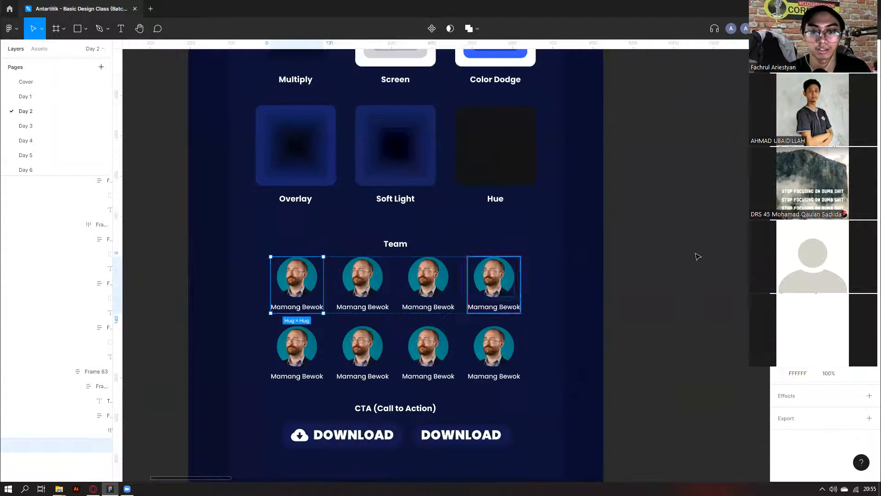
Drill down from the outer content frame through the Team block to the avatar rows.
click(697, 256)
click(425, 301)
double_click(426, 301)
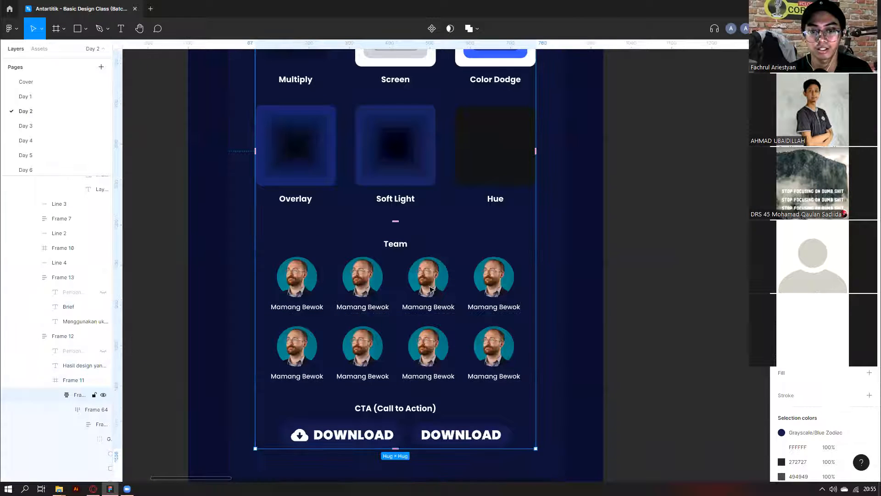
double_click(431, 288)
double_click(430, 288)
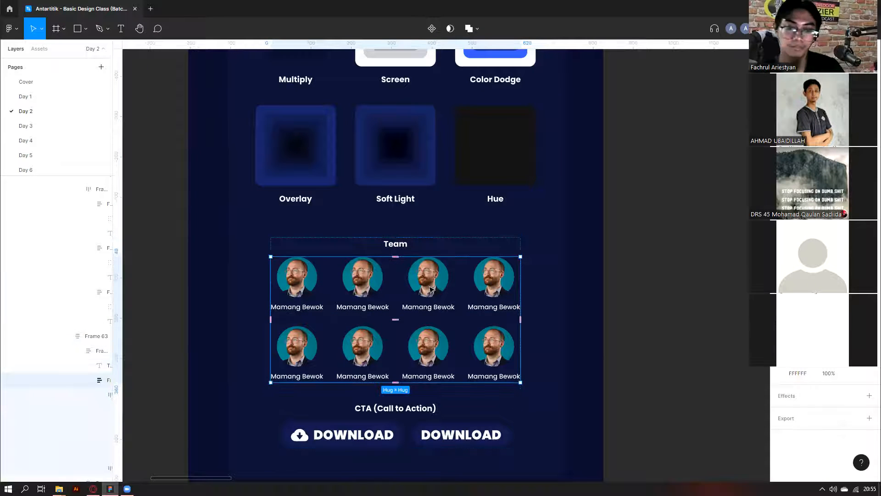
double_click(430, 289)
click(433, 364)
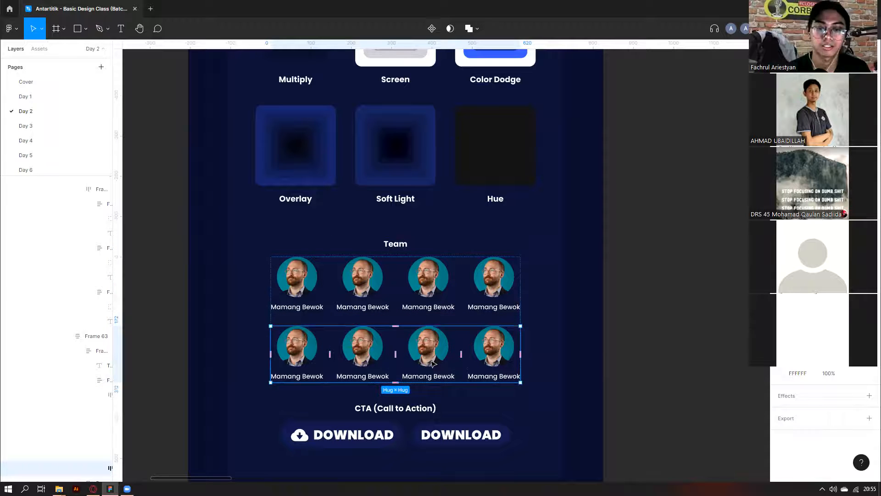
Select the fourth top-row card and start editing its name text.
double_click(338, 336)
click(310, 341)
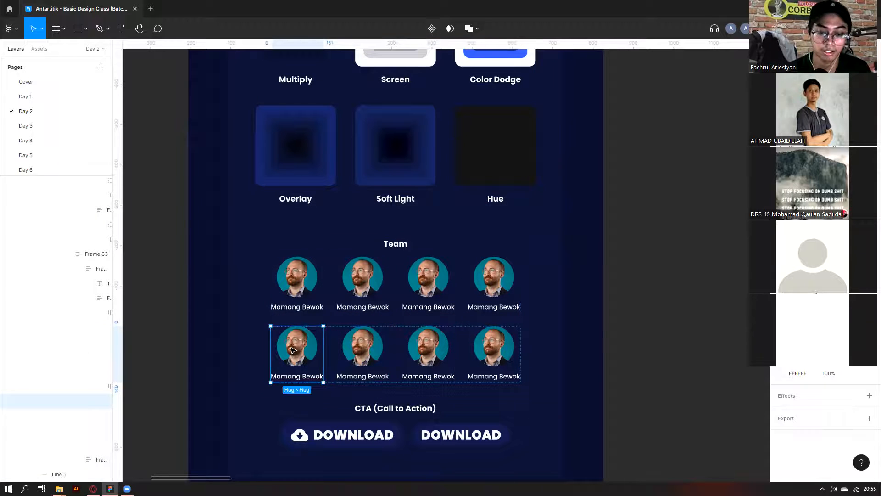
double_click(306, 280)
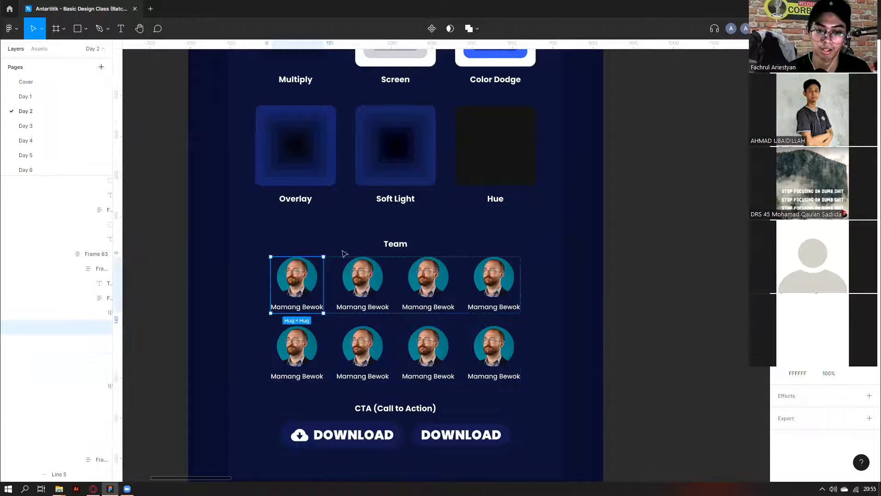
click(435, 284)
click(505, 296)
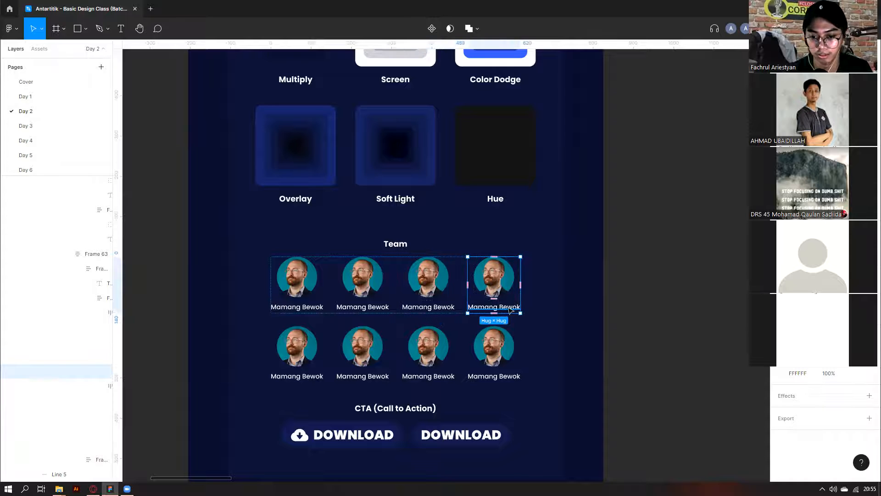
double_click(504, 306)
Finish the name 'naruto' and move the Mamang naruto card to slot two of the top row.
text(naruto)
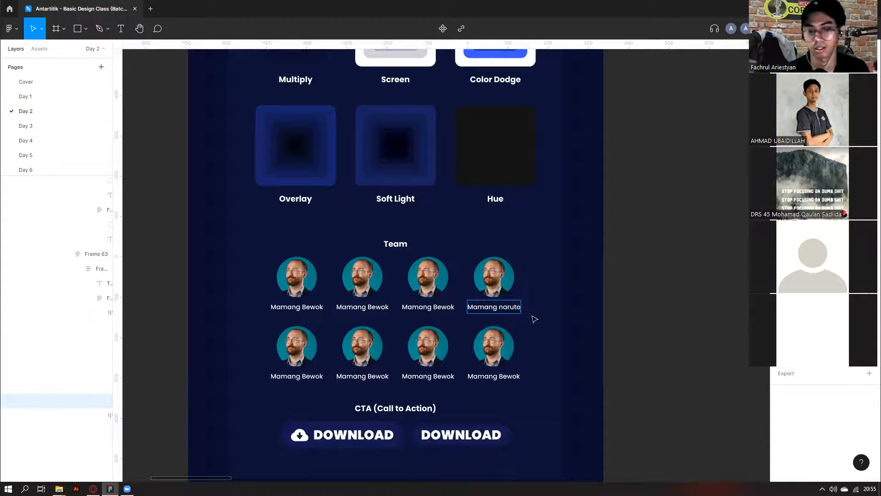
key(Escape)
key(Escape)
key(Escape)
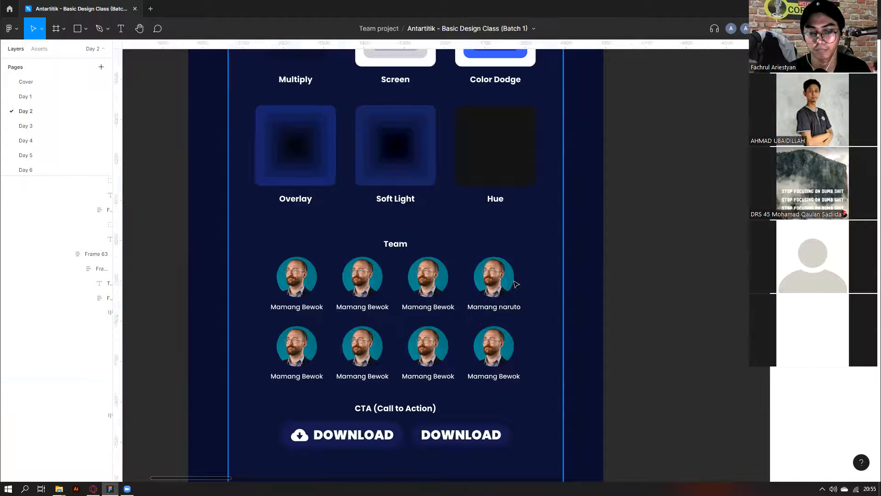
click(515, 281)
double_click(515, 281)
double_click(514, 281)
double_click(514, 282)
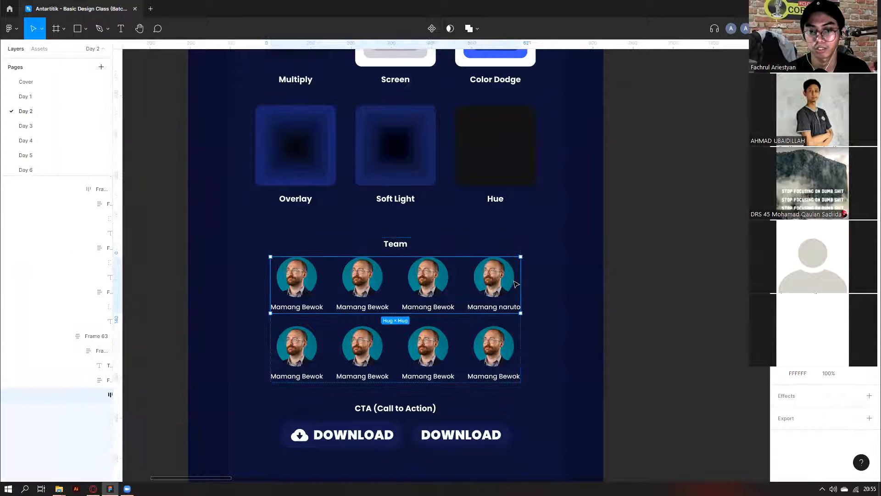
double_click(516, 283)
key(Left)
key(Left)
key(Left)
key(Right)
key(Right)
key(Left)
key(Left)
key(Right)
key(Right)
key(Right)
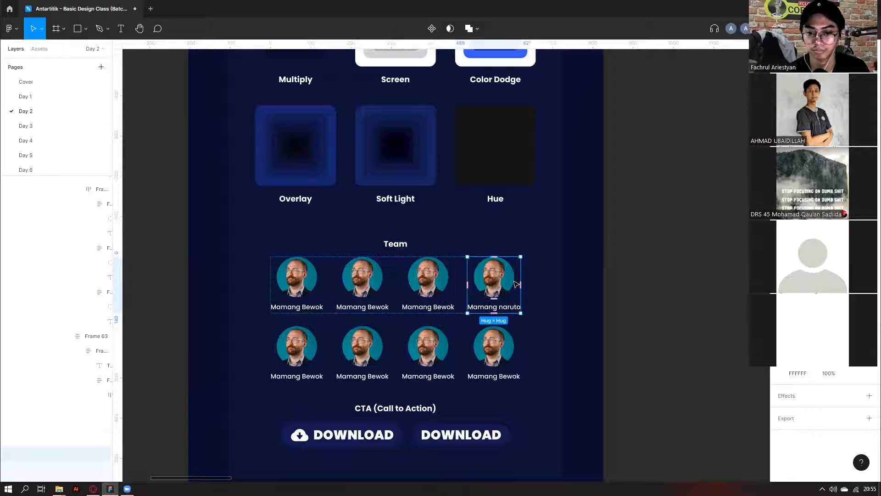
key(Left)
key(Left)
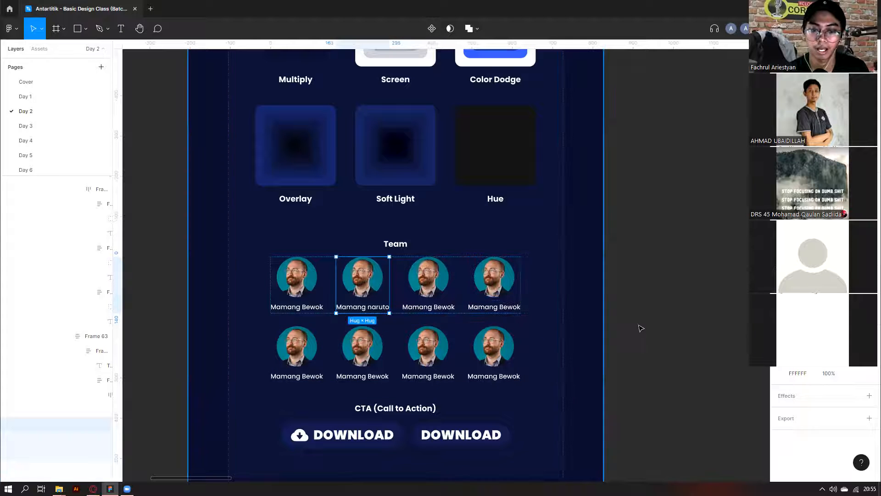
Try moving the bottom avatar row above the top row, then return it to the bottom.
click(477, 354)
key(Up)
key(Down)
key(Up)
key(Down)
key(Up)
key(Down)
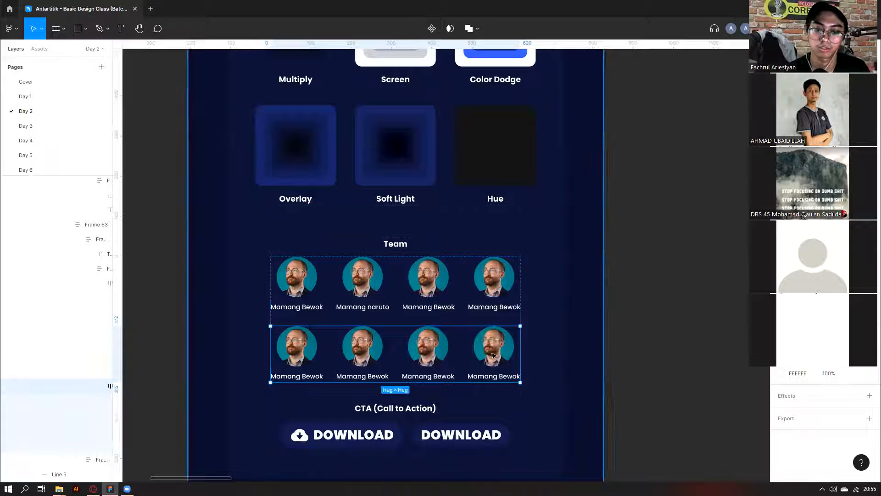
Shift the third bottom-row card to the last slot and back, then delete a card.
click(452, 367)
key(Right)
key(Left)
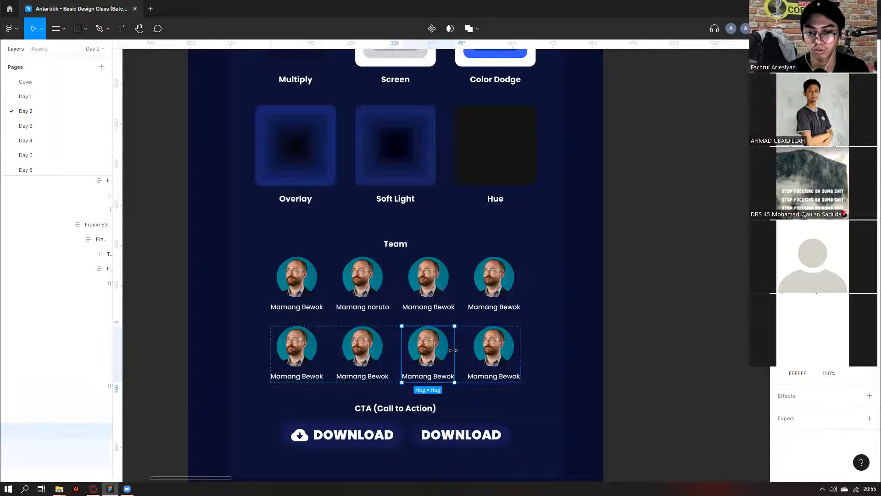
key(Delete)
Test centring the shorter bottom row, restore left alignment, and undo the card deletion.
click(435, 313)
double_click(435, 313)
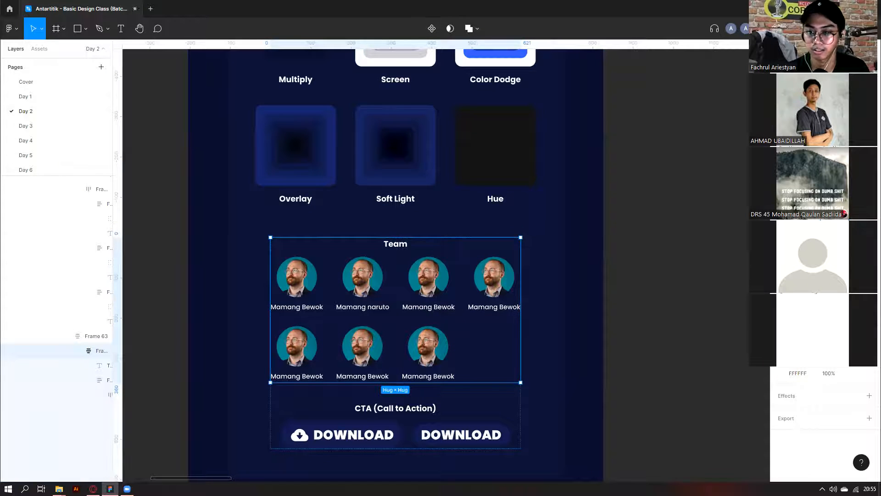
click(439, 361)
key(alt+h)
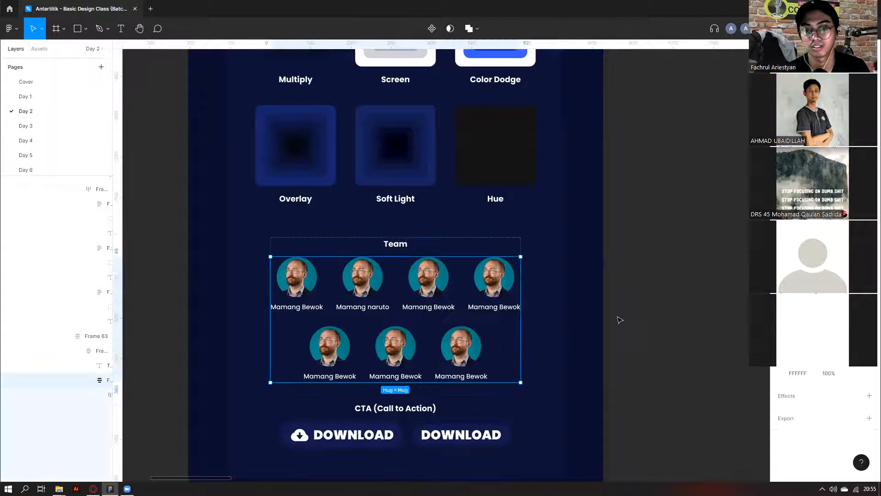
key(alt+a)
key(Escape)
key(Escape)
key(Escape)
key(Escape)
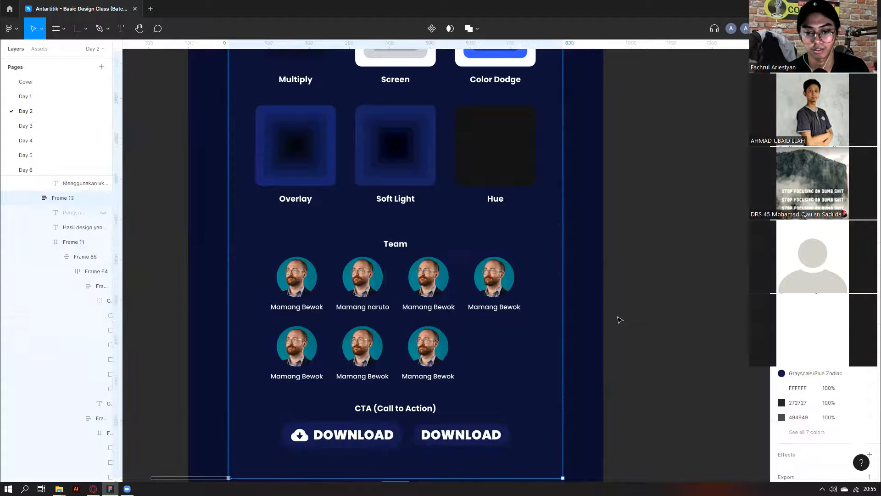
key(ctrl+z)
key(Escape)
scroll(417, 366, down, 3)
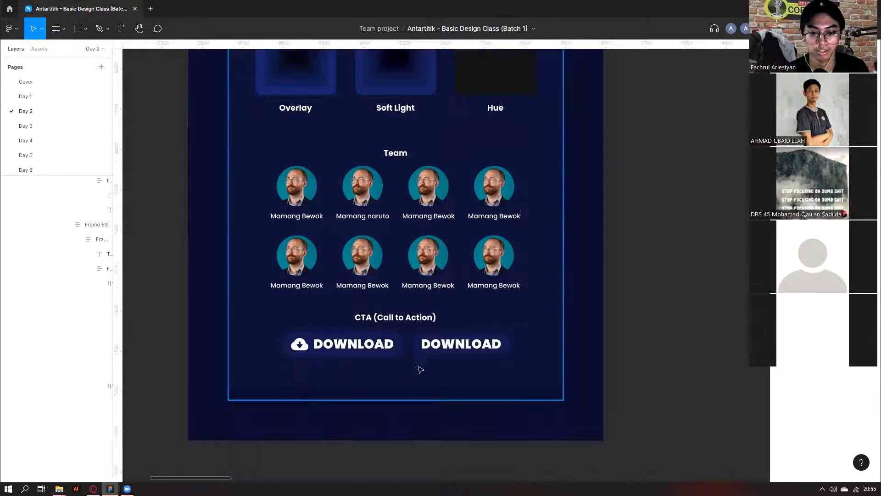
scroll(416, 327, down, 5)
scroll(315, 309, up, 6)
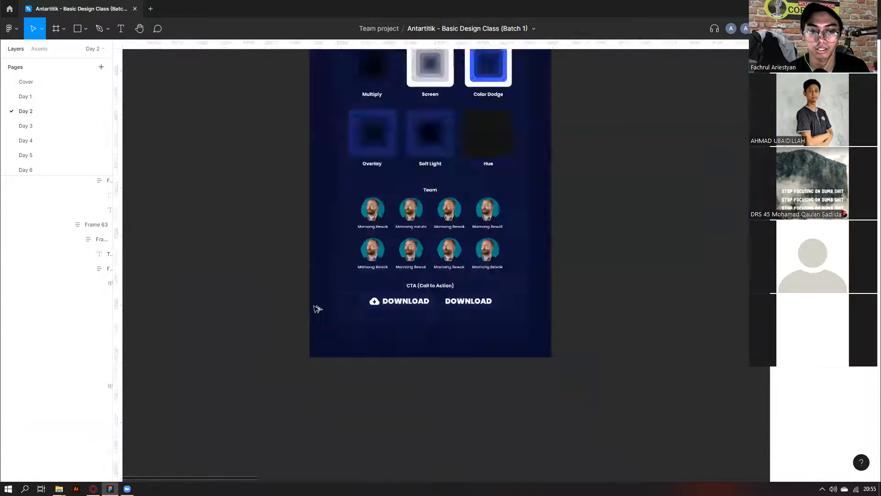
scroll(377, 280, up, 2)
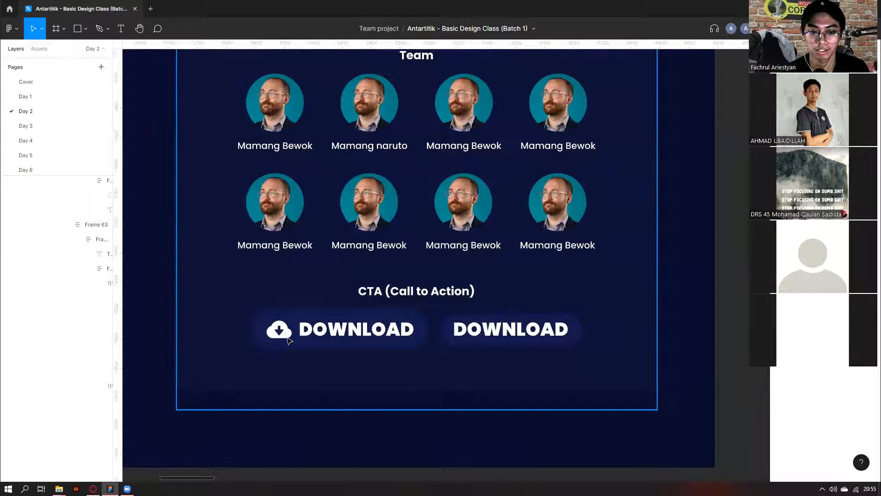
click(289, 340)
double_click(289, 339)
double_click(289, 340)
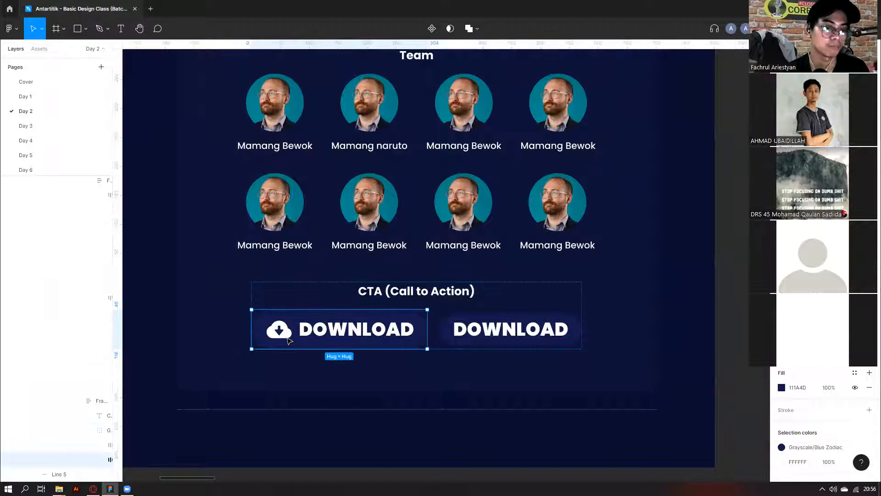
double_click(377, 333)
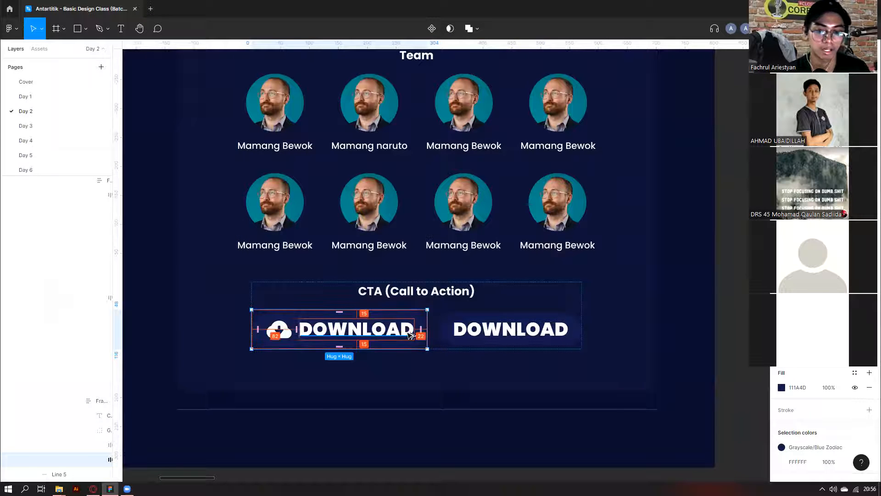
scroll(392, 334, down, 3)
click(475, 332)
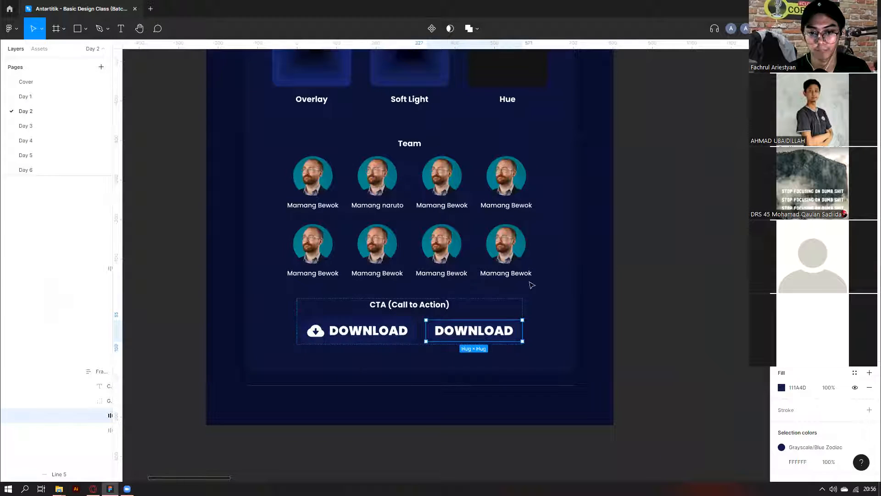
click(532, 257)
double_click(533, 238)
click(513, 235)
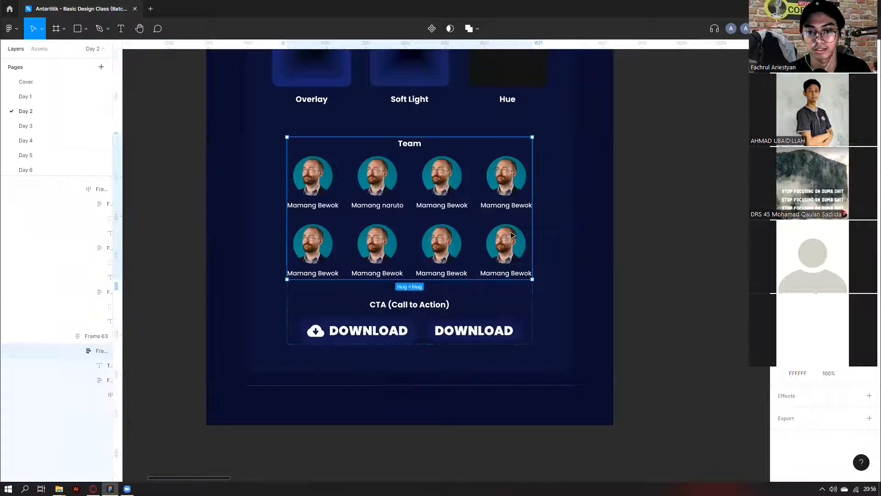
click(494, 329)
scroll(449, 306, down, 5)
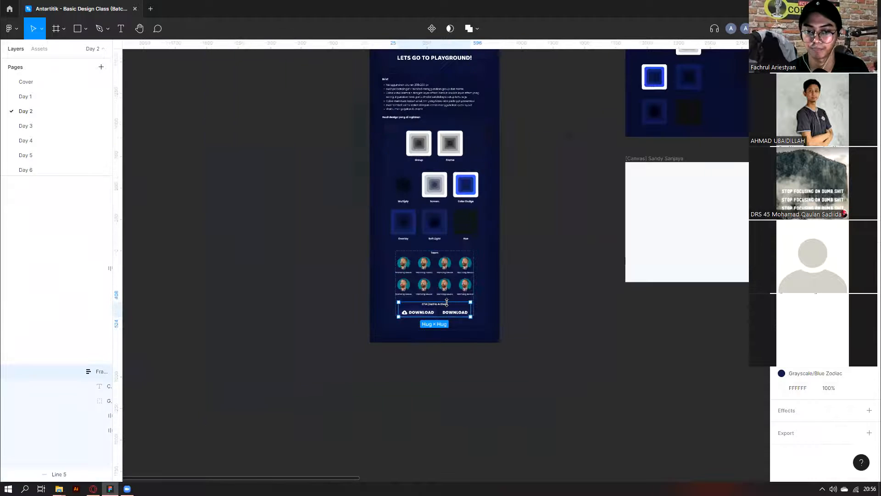
scroll(404, 269, right, 3)
scroll(426, 255, up, 4)
scroll(426, 255, down, 5)
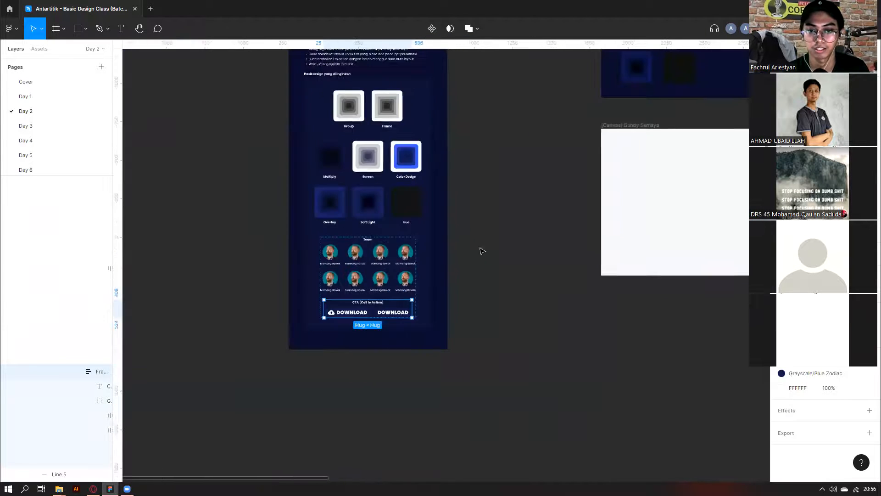
scroll(638, 252, up, 3)
scroll(676, 230, down, 3)
scroll(617, 231, up, 4)
scroll(453, 339, up, 3)
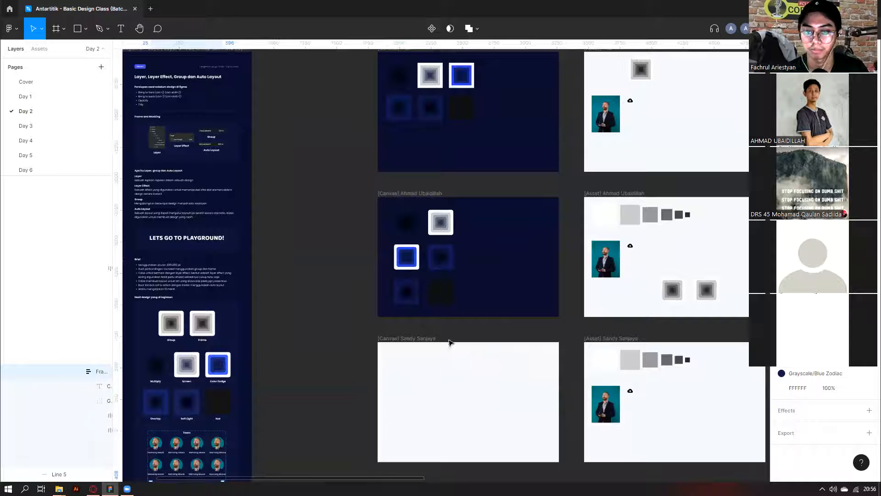
scroll(516, 357, down, 2)
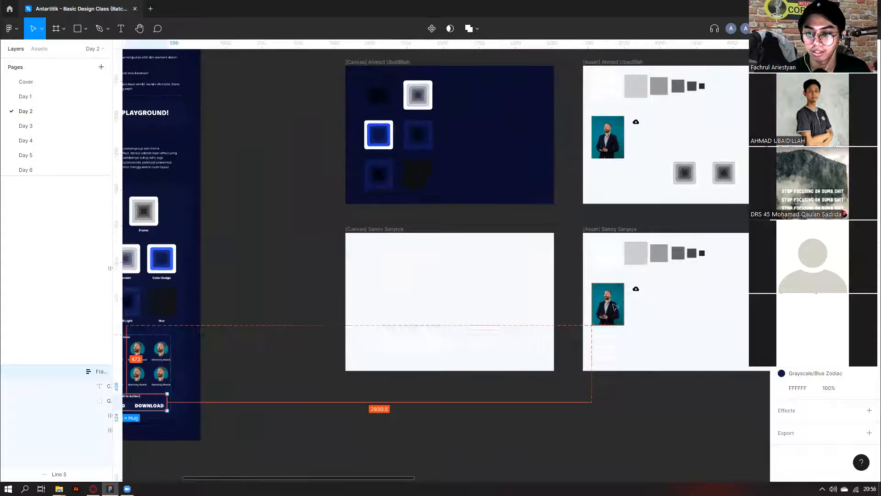
scroll(458, 326, up, 3)
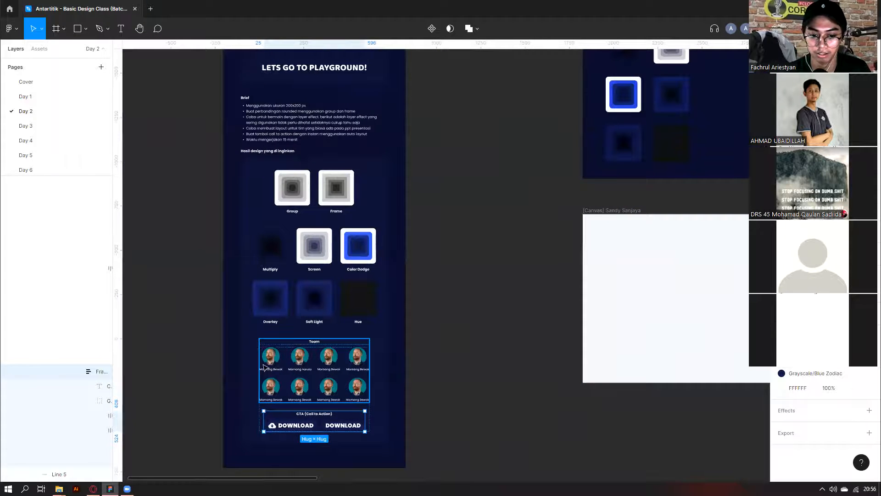
scroll(369, 386, up, 1)
Alt-drag a copy of the portrait photo from the asset frame into the canvas frame.
scroll(374, 390, right, 6)
scroll(374, 390, down, 2)
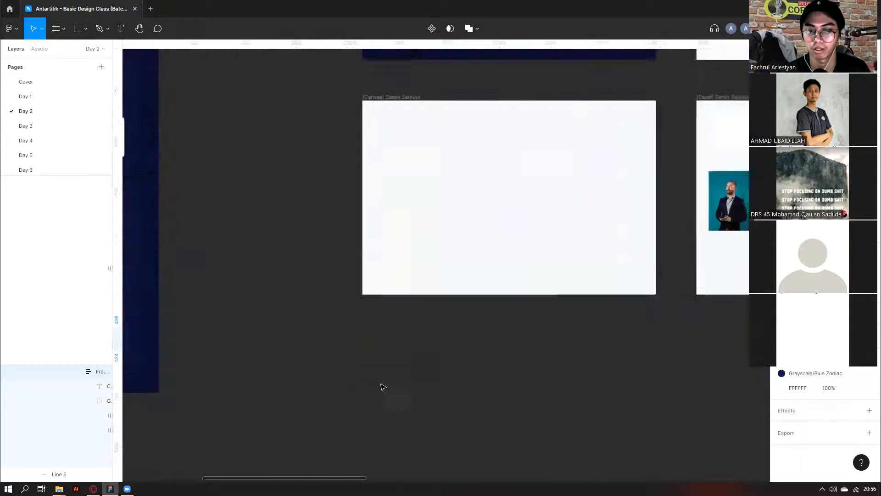
scroll(609, 334, up, 3)
scroll(634, 339, right, 2)
click(651, 341)
drag(651, 342, 322, 296)
Draw an empty frame beside the photo with the Frame tool.
scroll(270, 220, up, 2)
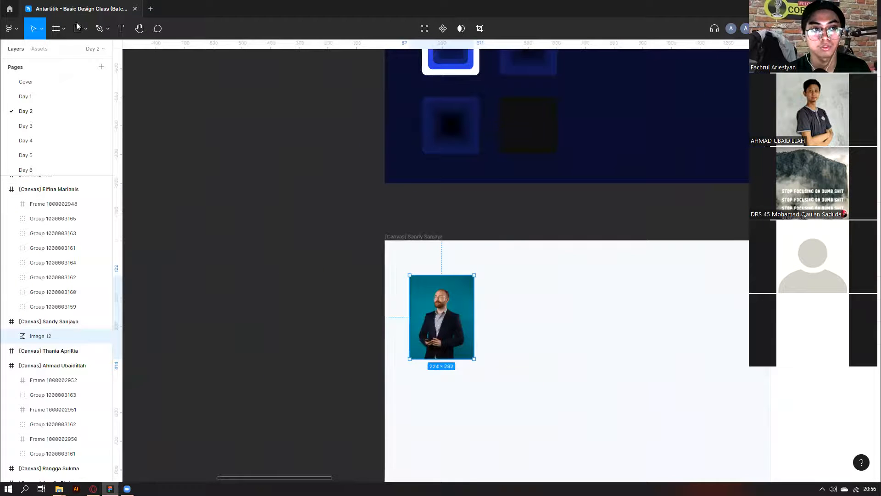
click(64, 29)
click(51, 47)
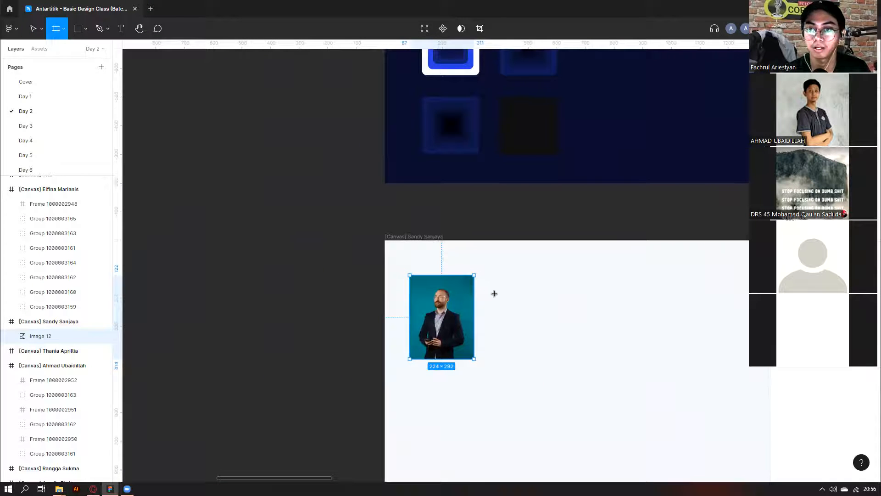
drag(495, 294, 552, 344)
Drill into the Team grid to check the first card's 100×100 avatar image.
scroll(297, 386, down, 3)
scroll(257, 403, up, 5)
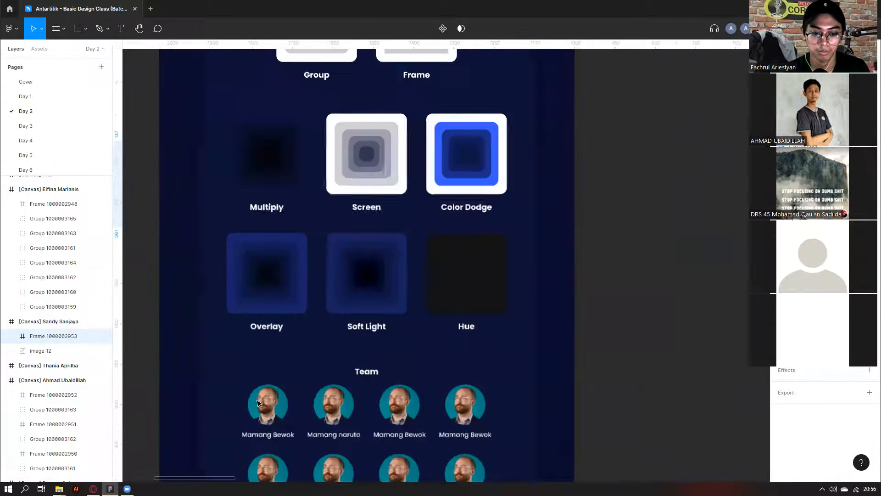
click(257, 403)
double_click(257, 403)
double_click(257, 403)
double_click(258, 403)
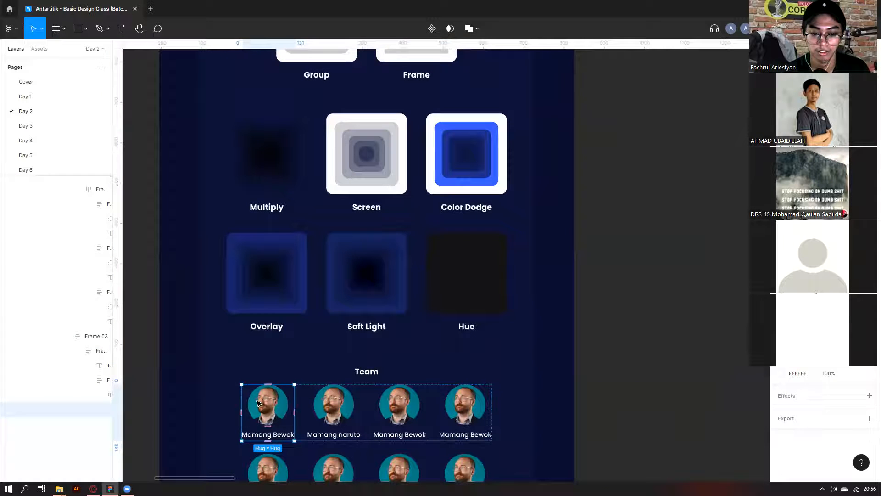
double_click(257, 403)
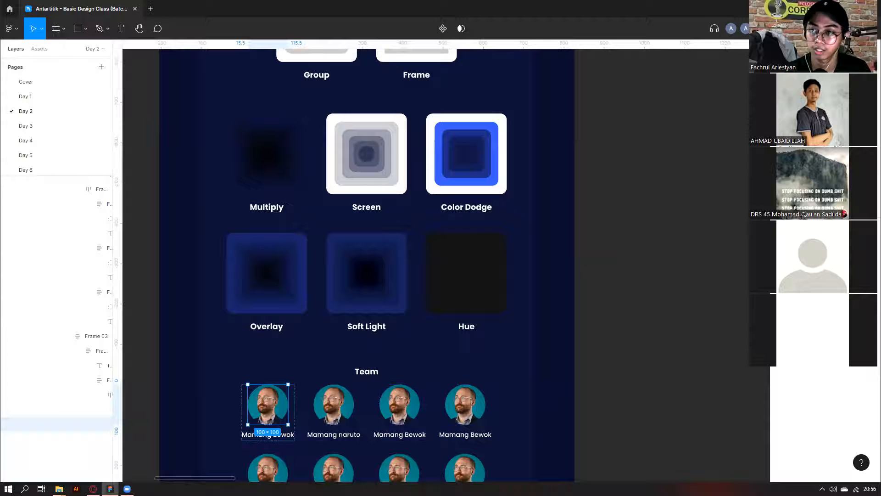
Return to the canvas frame and select the copied portrait photo.
scroll(587, 312, down, 2)
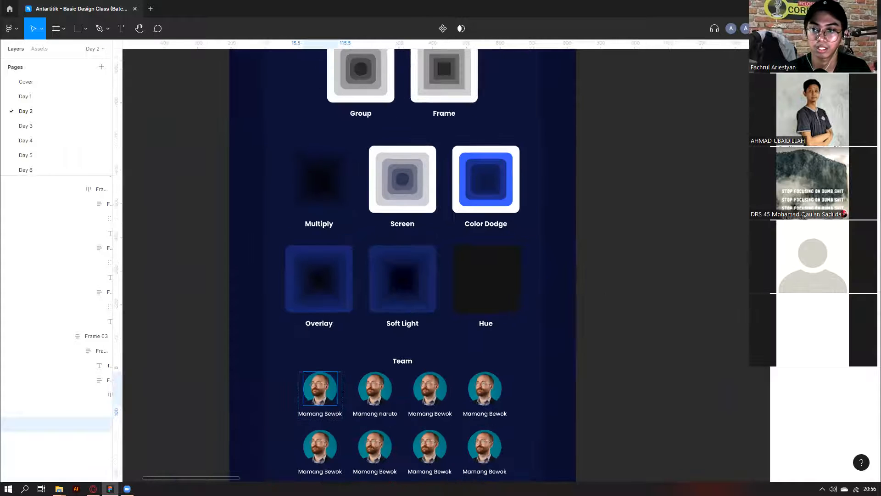
scroll(665, 274, right, 5)
scroll(636, 285, down, 2)
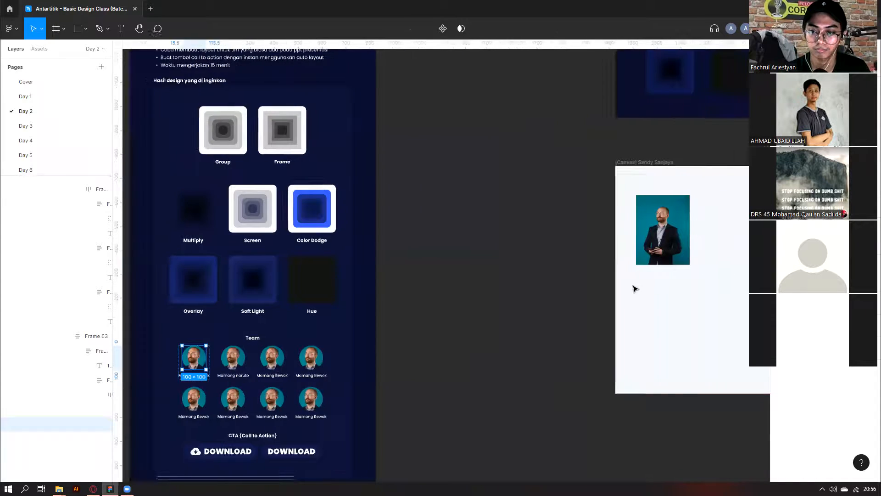
scroll(631, 284, right, 2)
scroll(602, 241, up, 2)
click(543, 188)
scroll(540, 187, up, 2)
Give the empty 100×100 frame a colour fill.
click(667, 239)
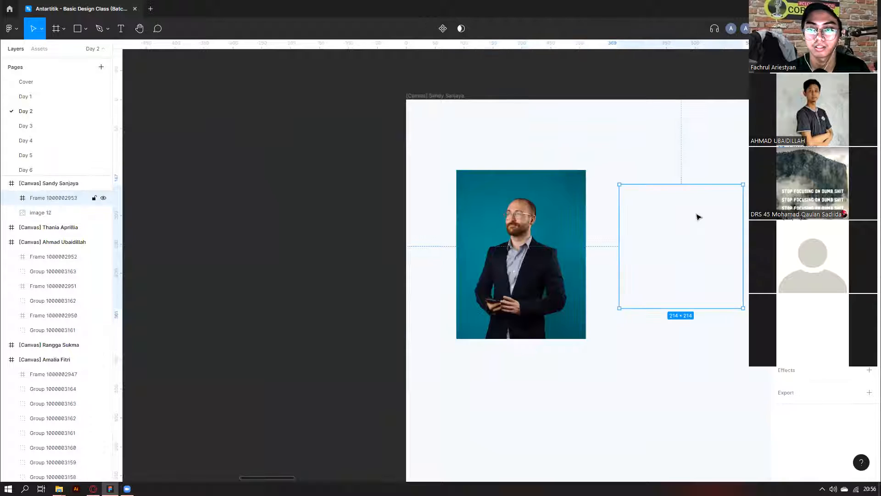
scroll(698, 216, right, 1)
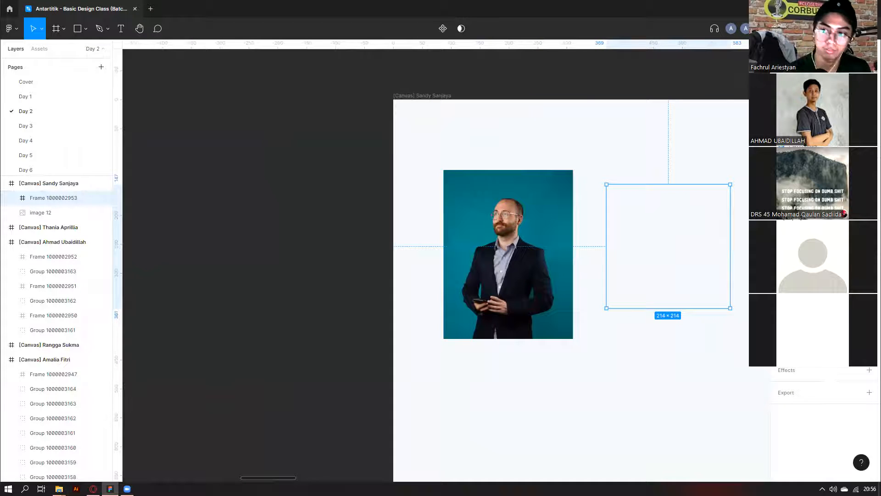
click(597, 227)
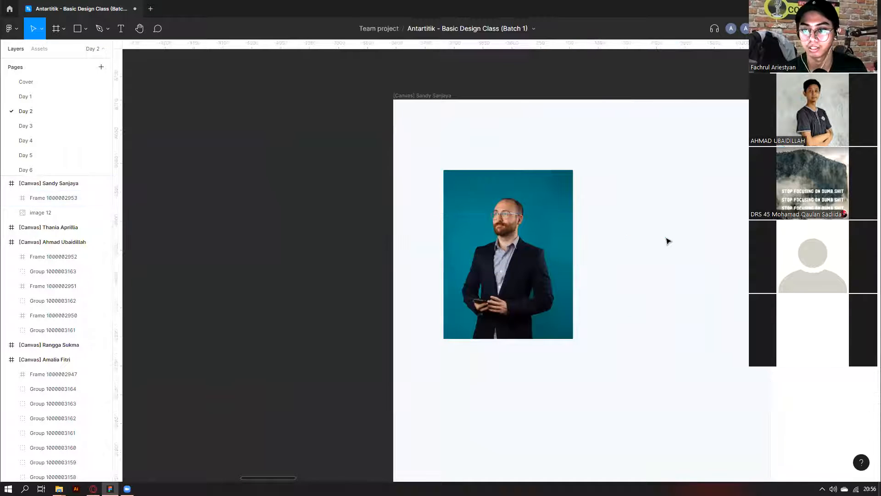
click(619, 240)
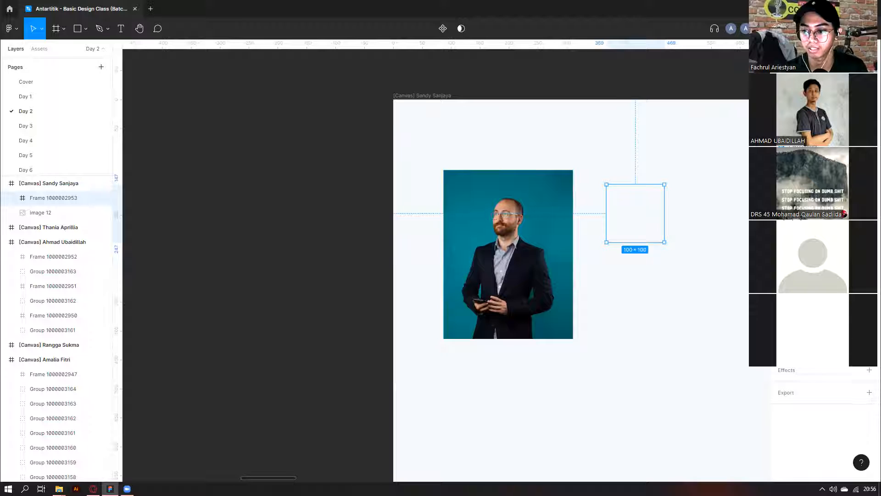
click(869, 325)
key(Return)
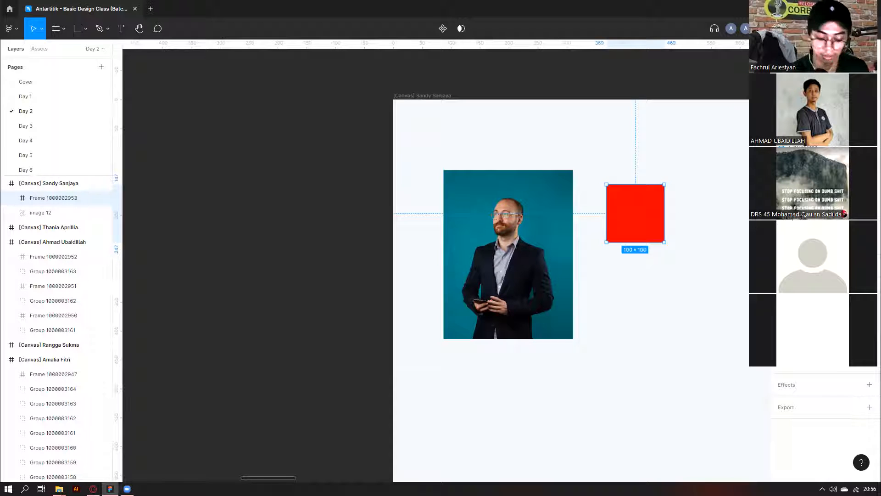
Cut the portrait photo, paste it inside the green frame, and position it to show the face.
scroll(576, 291, right, 2)
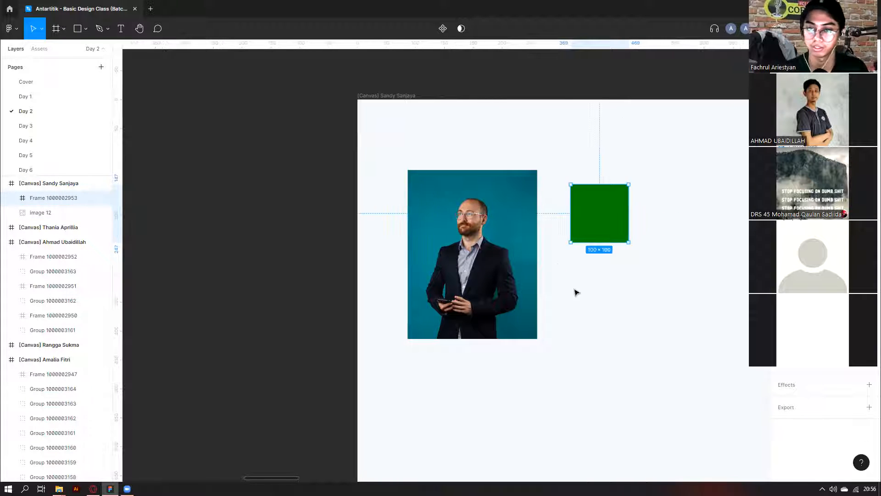
click(577, 292)
click(454, 258)
drag(455, 258, 592, 226)
key(ctrl+x)
click(610, 208)
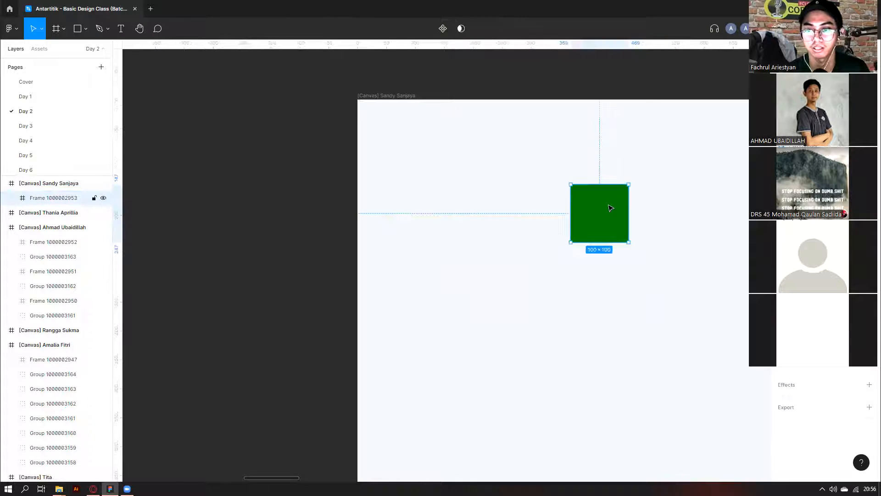
key(ctrl+v)
drag(701, 353, 646, 281)
key(ctrl+z)
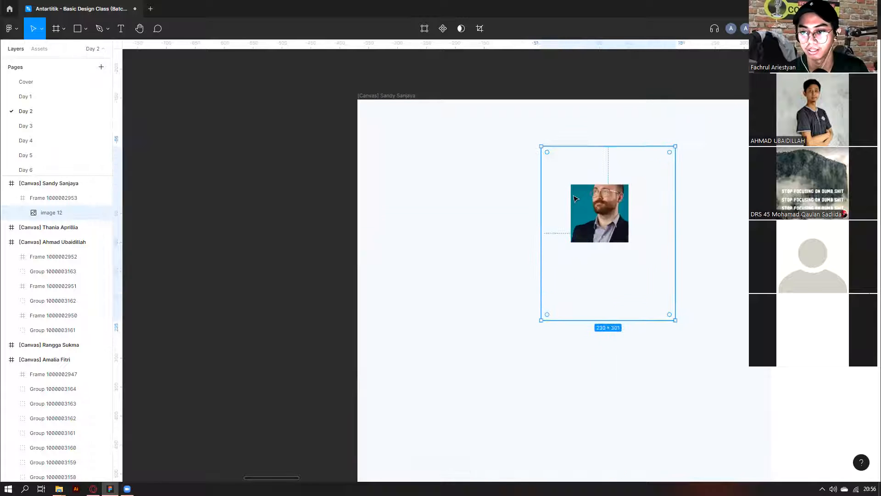
drag(599, 222, 598, 237)
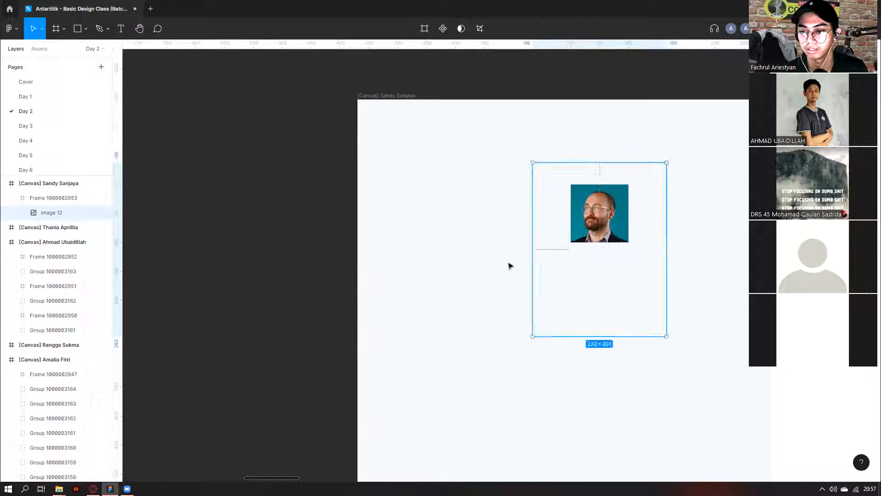
Move the avatar frame toward the canvas's left side and inspect a Team grid name label.
click(510, 265)
click(621, 220)
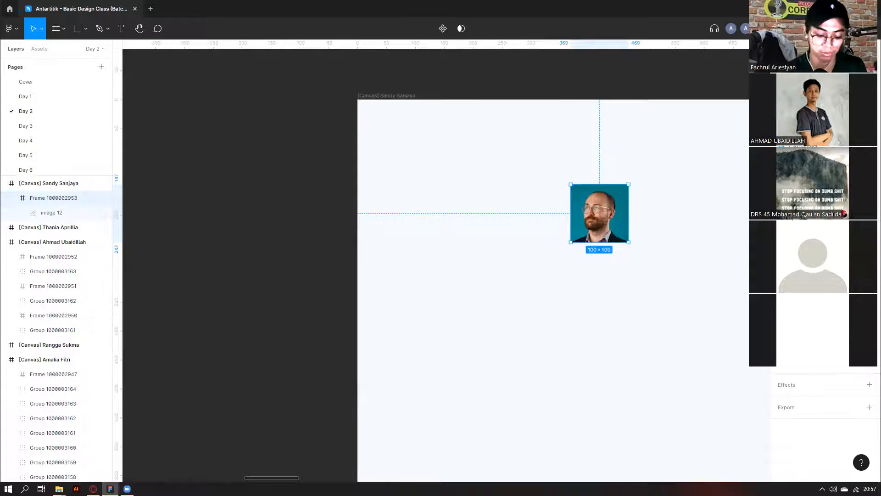
drag(596, 232, 431, 231)
scroll(431, 232, down, 3)
scroll(368, 271, left, 5)
scroll(280, 328, left, 5)
scroll(280, 329, down, 1)
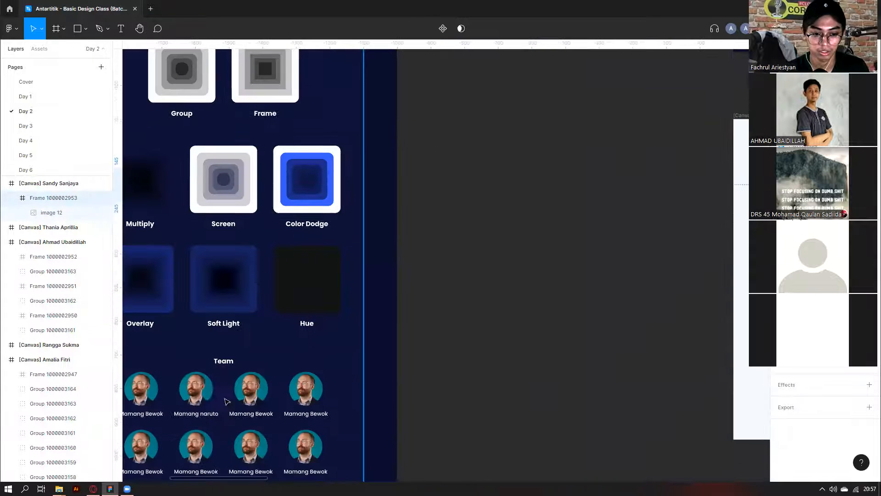
scroll(165, 419, left, 2)
click(170, 419)
scroll(488, 288, right, 10)
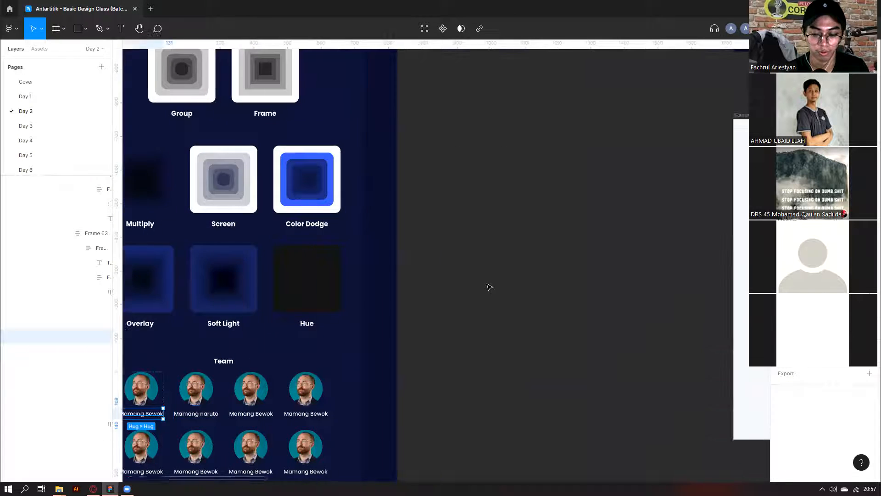
scroll(499, 223, up, 1)
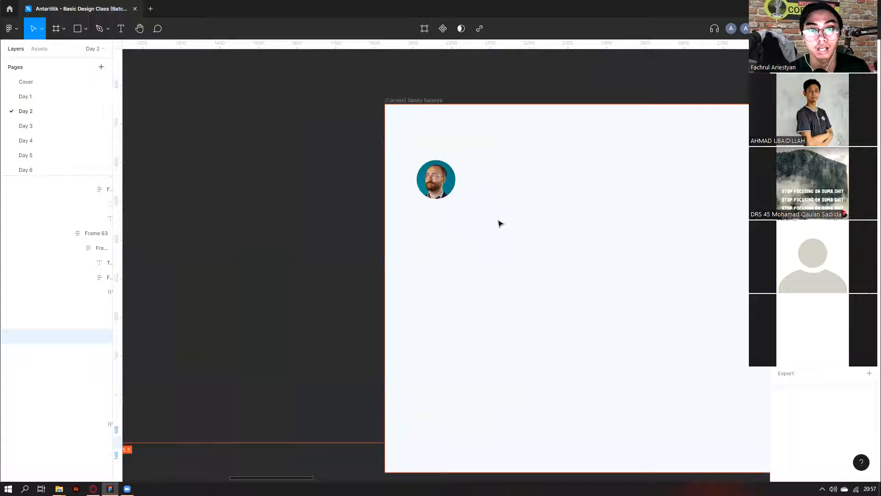
Add the name 'mamang bewok' below the avatar and centre both horizontally.
click(120, 29)
scroll(412, 210, up, 2)
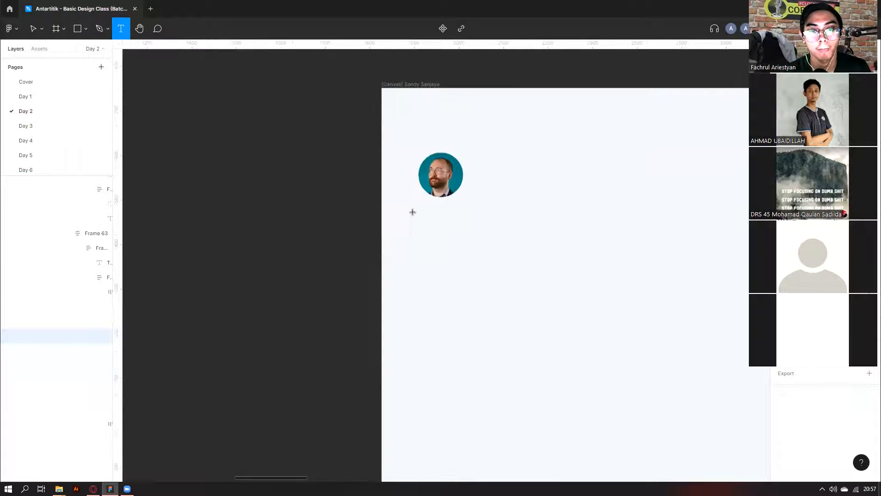
click(434, 207)
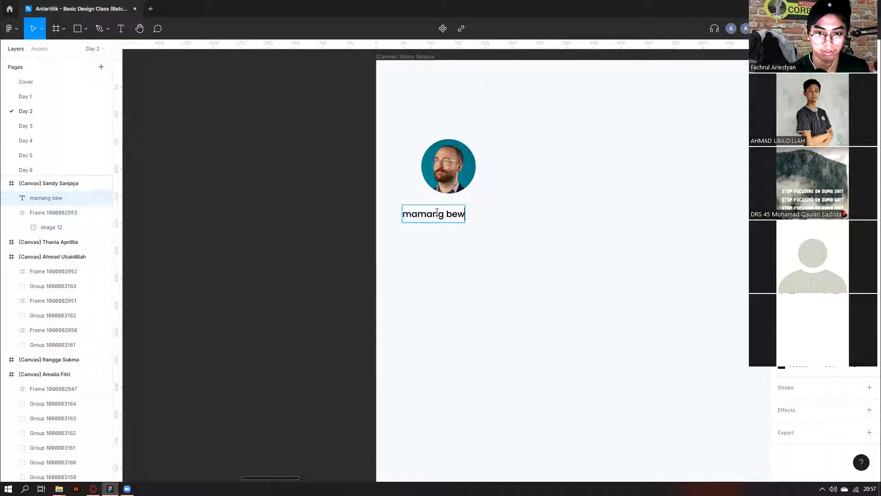
key(Escape)
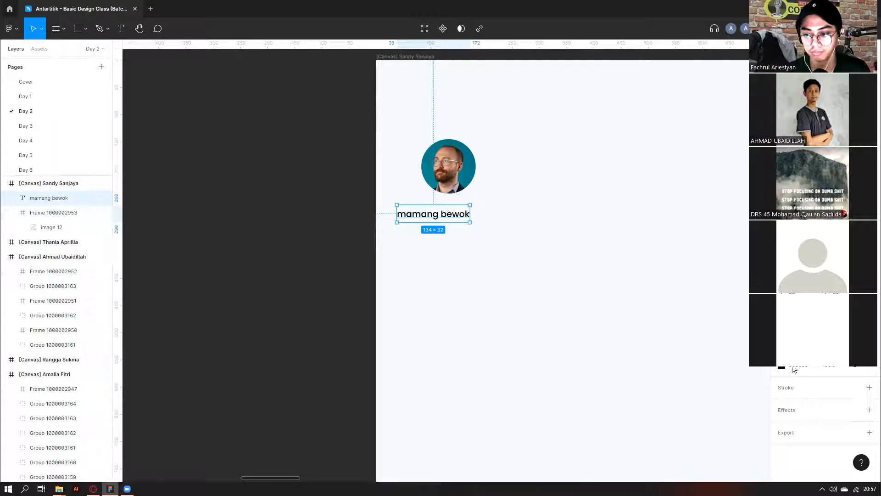
shift+click(466, 181)
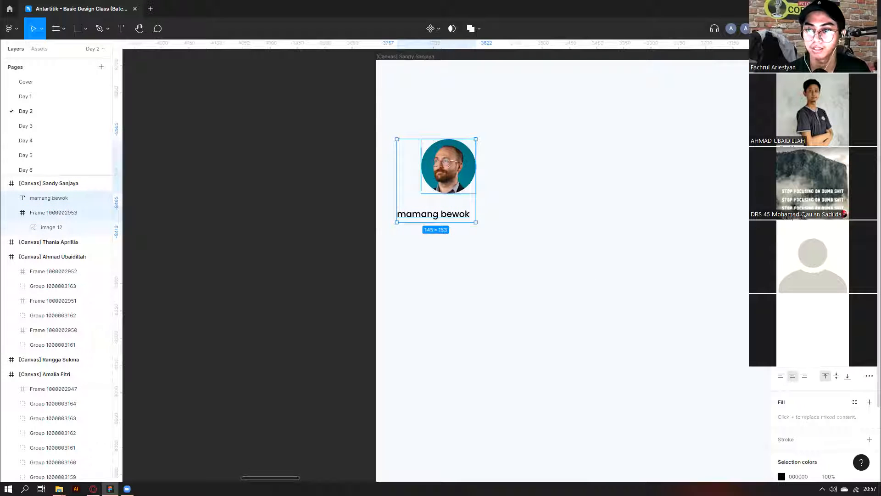
key(alt+h)
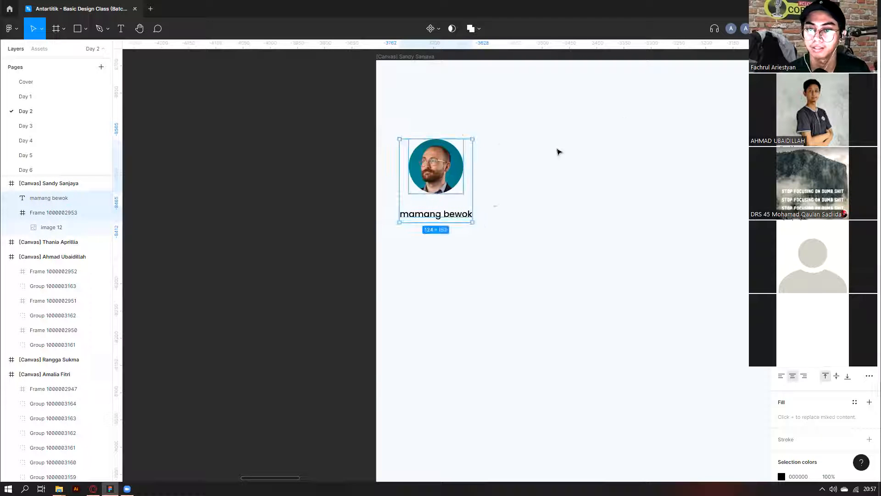
Nudge the name text up closer to the avatar.
click(461, 219)
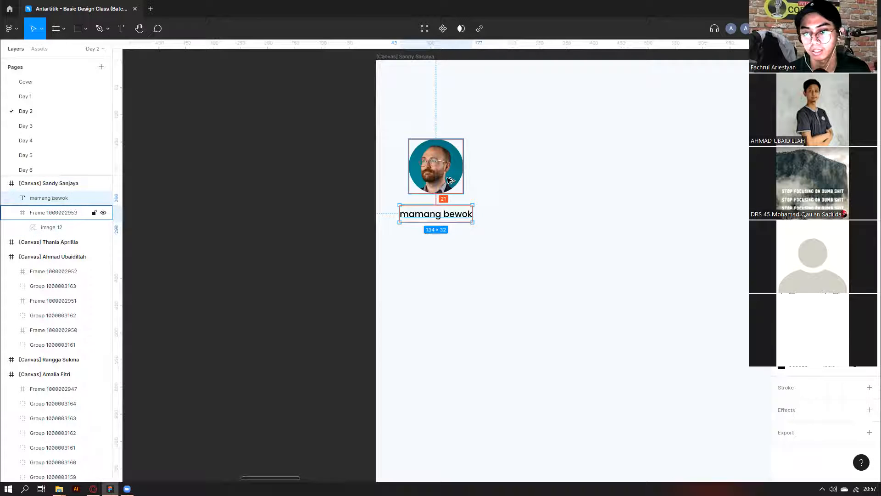
drag(521, 278, 454, 176)
click(503, 257)
click(452, 215)
key(alt)
key(shift+Up)
key(Up)
key(Up)
click(455, 251)
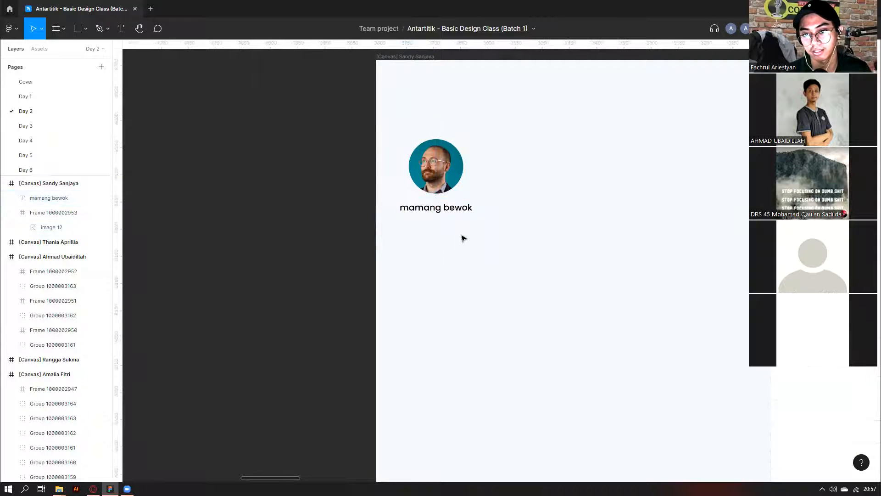
click(438, 209)
click(439, 209)
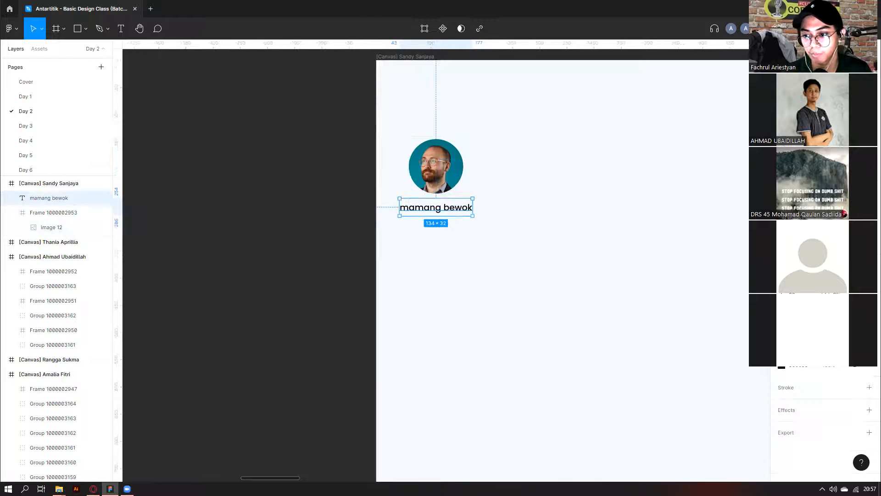
Check the name's font family and style options without changing them.
click(869, 265)
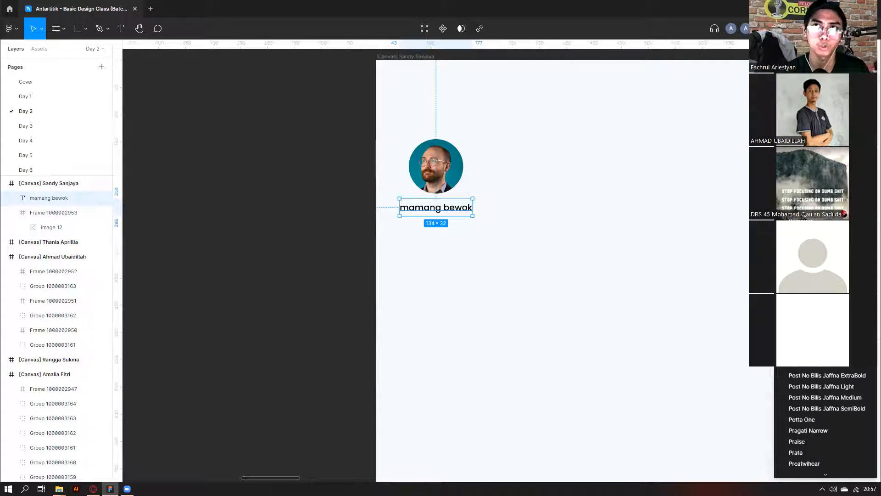
key(Escape)
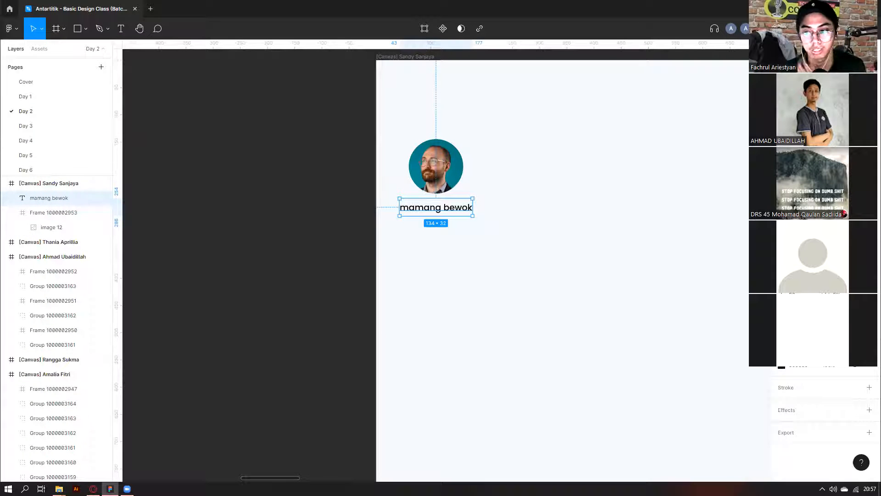
click(804, 280)
click(669, 264)
click(507, 270)
click(431, 206)
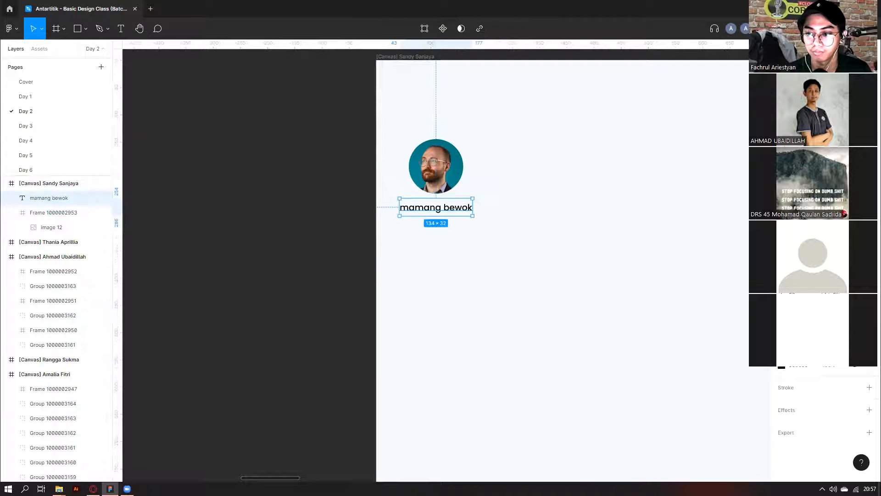
click(804, 280)
click(712, 302)
Select the name and avatar together and wrap them in auto layout.
drag(535, 288, 396, 130)
click(469, 219)
click(466, 212)
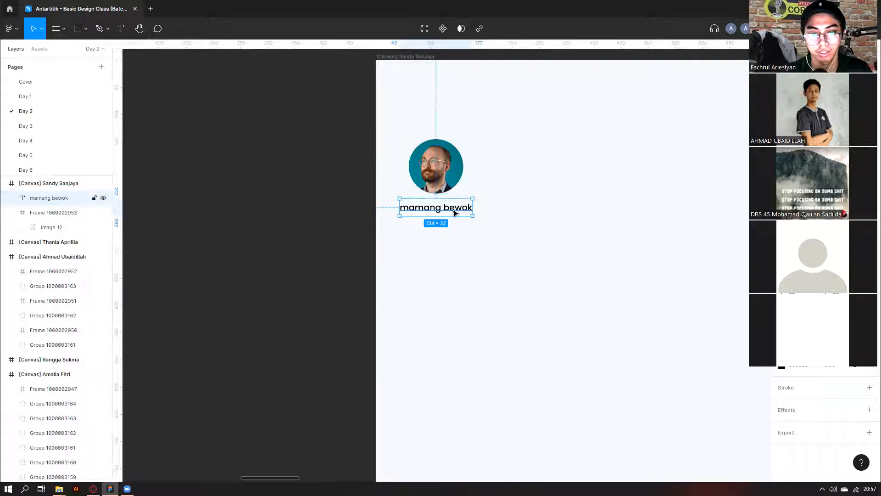
shift+click(440, 192)
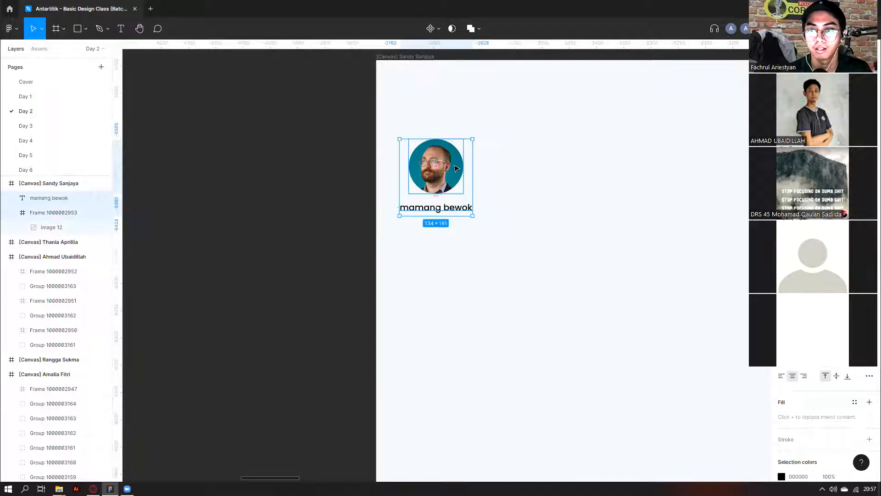
right_click(456, 168)
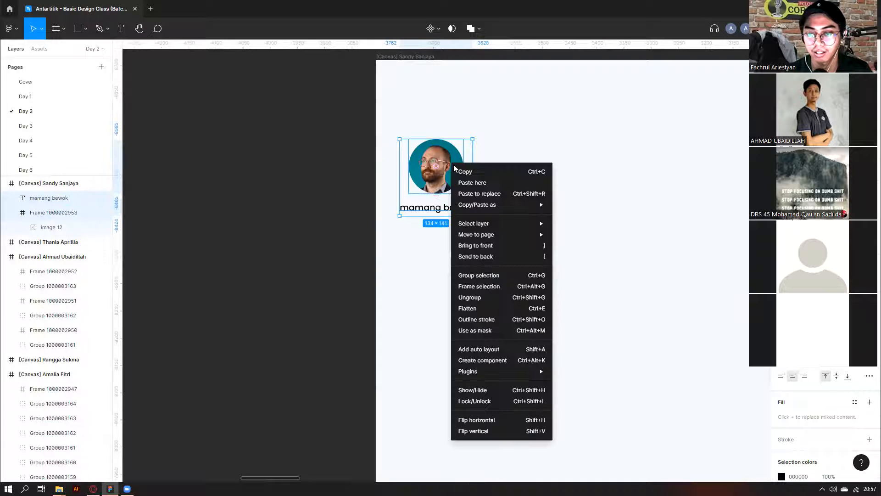
click(487, 349)
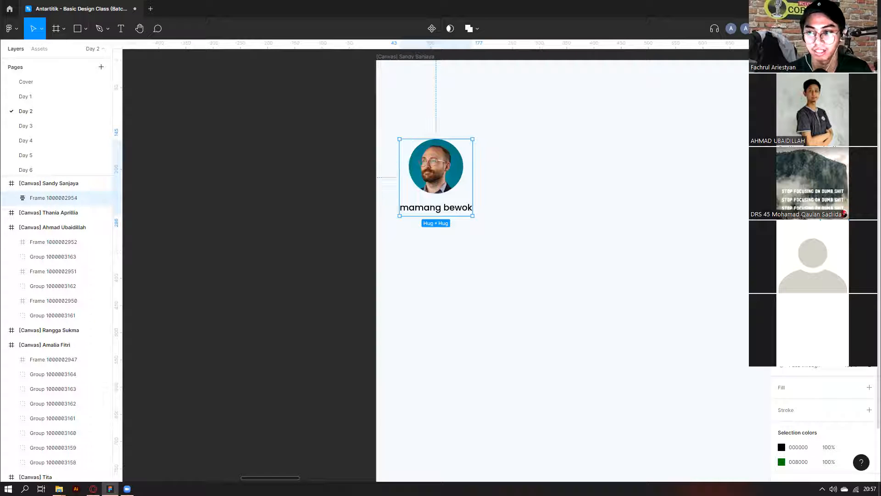
scroll(459, 142, up, 2)
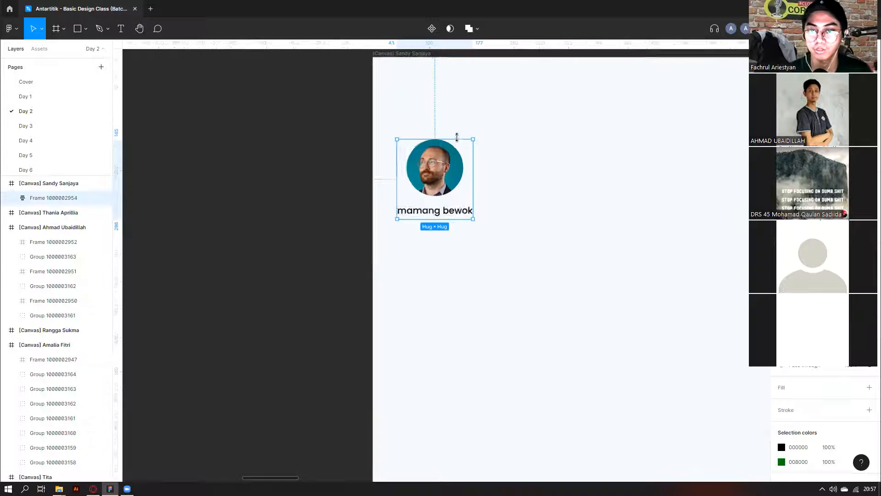
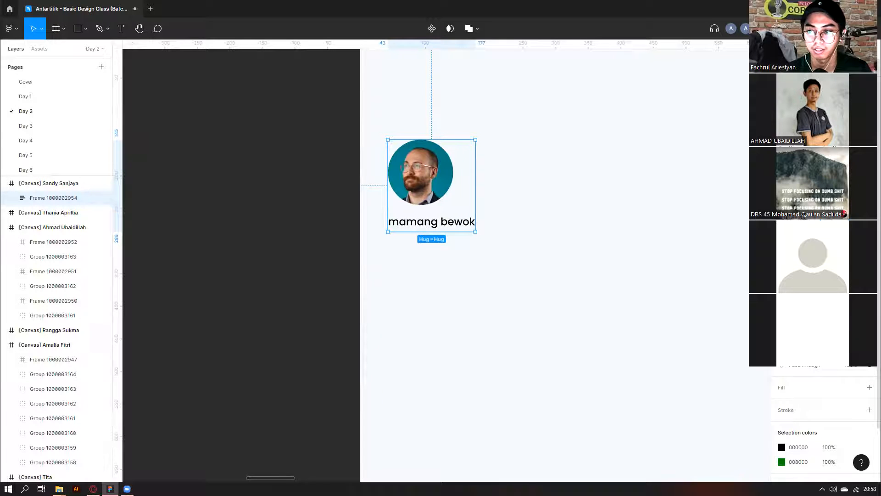
click(605, 224)
scroll(465, 186, down, 3)
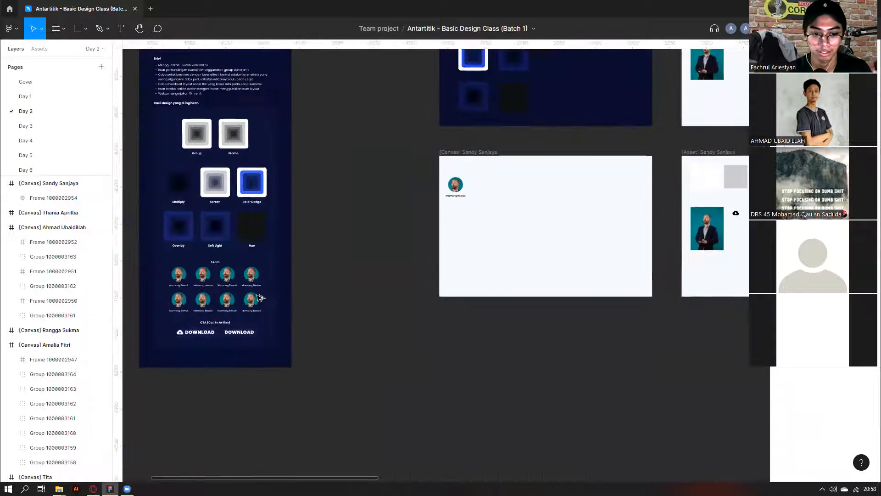
drag(260, 297, 503, 285)
scroll(502, 285, up, 2)
scroll(442, 280, down, 2)
scroll(442, 279, right, 5)
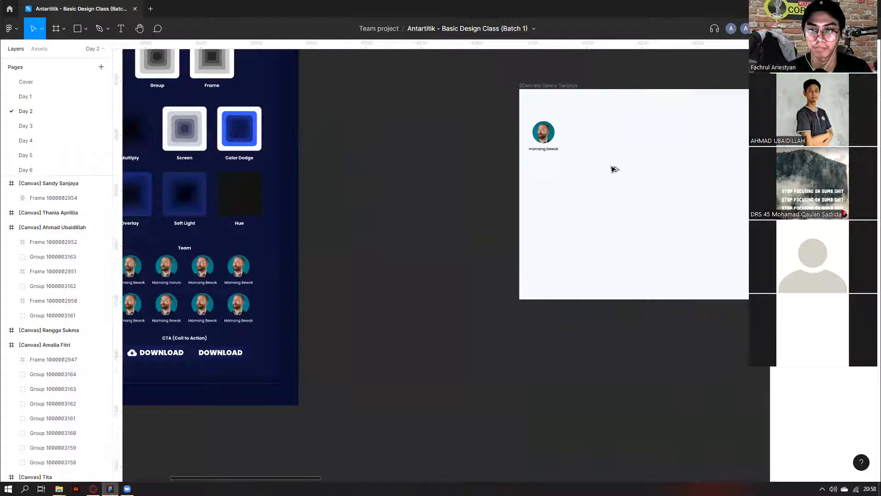
scroll(614, 169, up, 3)
scroll(572, 219, up, 3)
scroll(572, 219, right, 1)
click(415, 263)
drag(421, 245, 499, 245)
Add two more Ctrl+D copies of the avatar card and wrap all four in an auto-layout row.
key(ctrl+d)
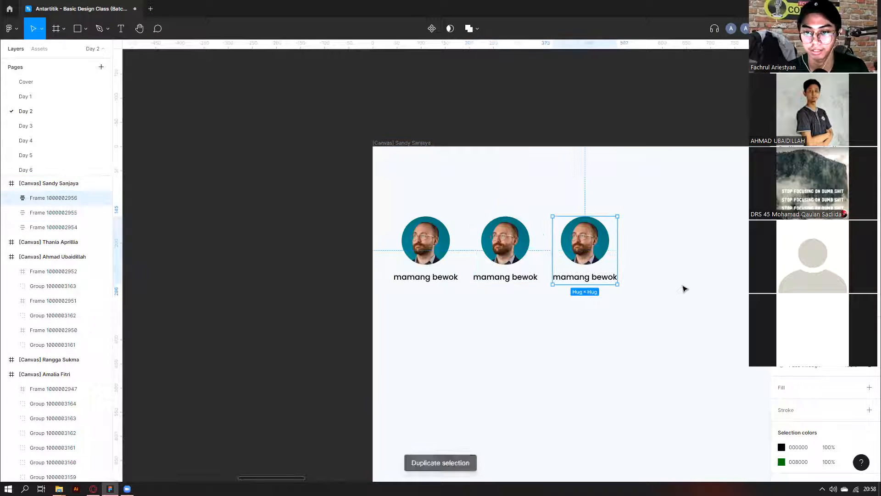
key(ctrl+d)
click(694, 331)
drag(693, 331, 418, 247)
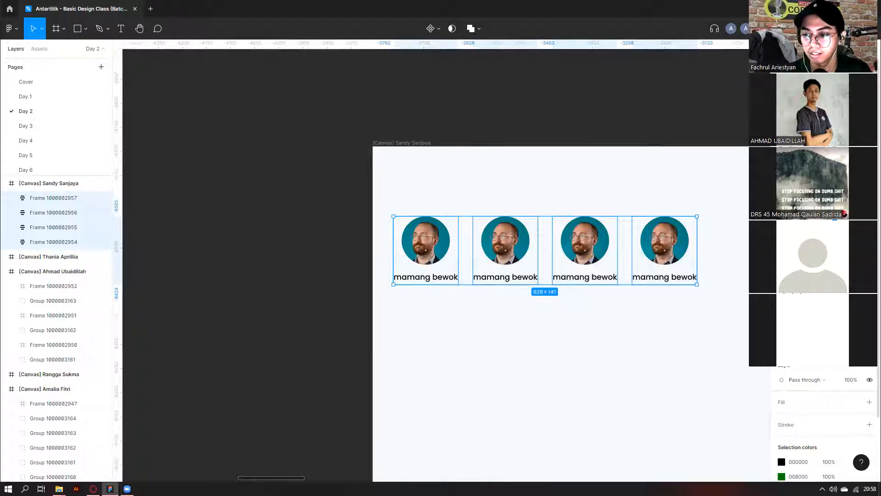
scroll(566, 261, down, 1)
scroll(565, 261, up, 1)
click(732, 216)
drag(734, 205, 435, 253)
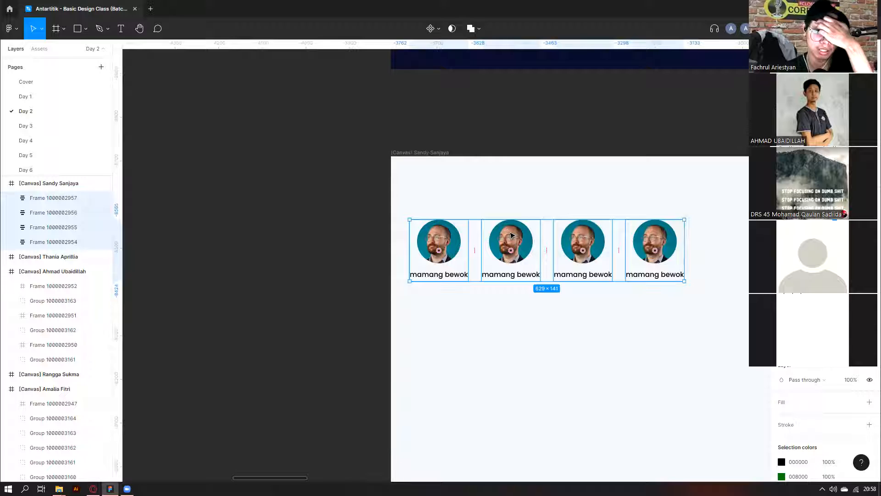
right_click(511, 235)
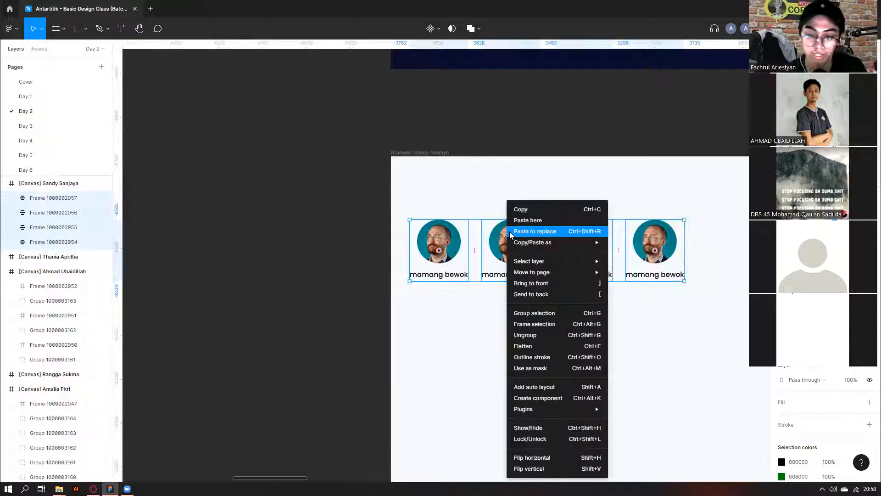
click(550, 388)
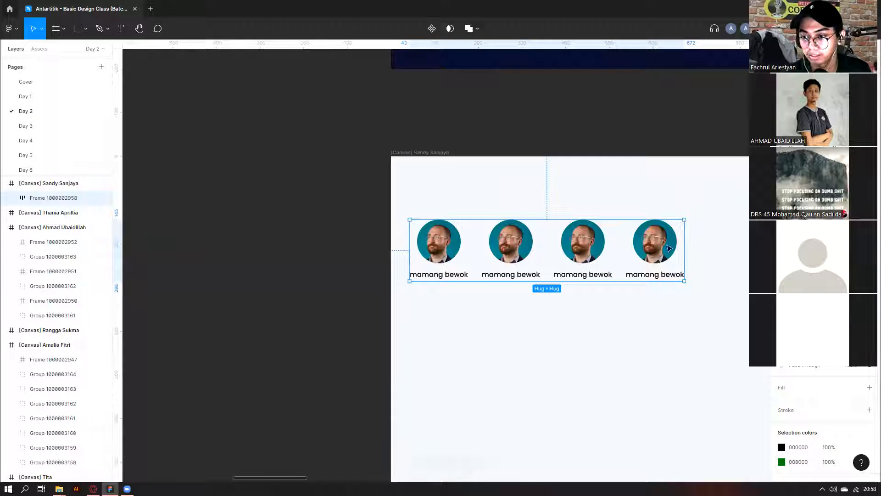
Adjust the gap between the four cards, then Alt-drag a copy of the row below.
drag(783, 246, 780, 246)
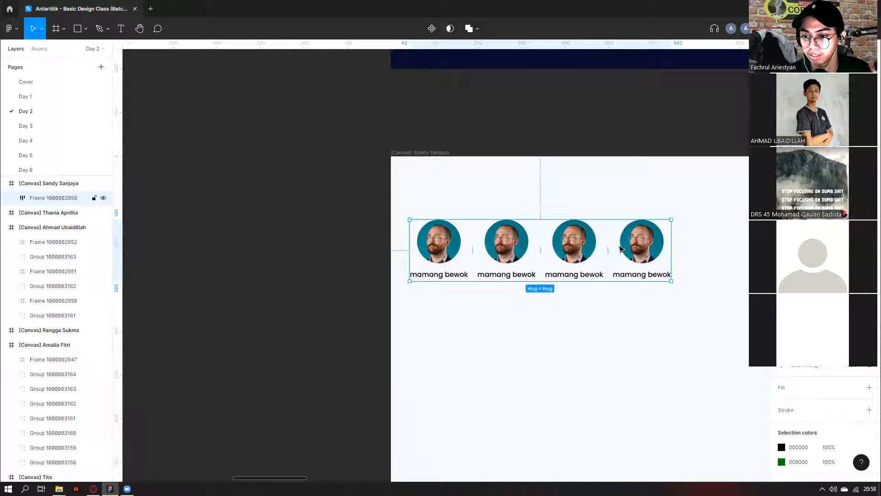
drag(606, 250, 632, 251)
drag(608, 247, 600, 295)
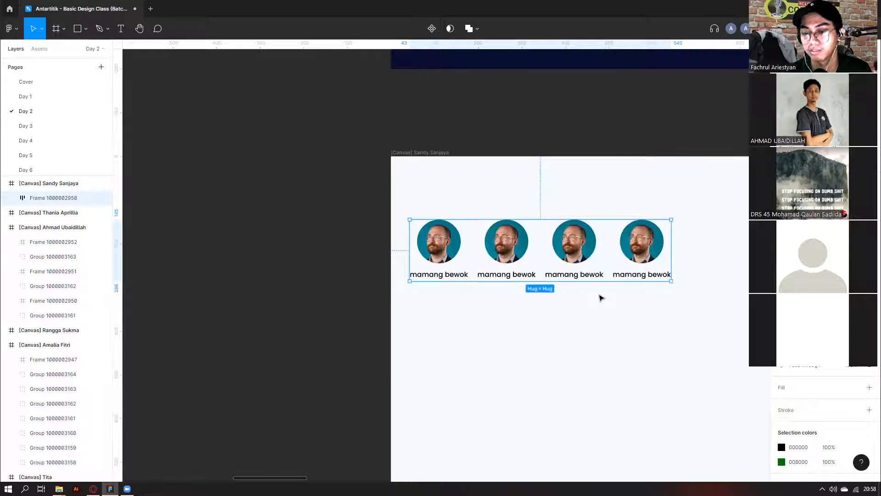
drag(528, 239, 536, 310)
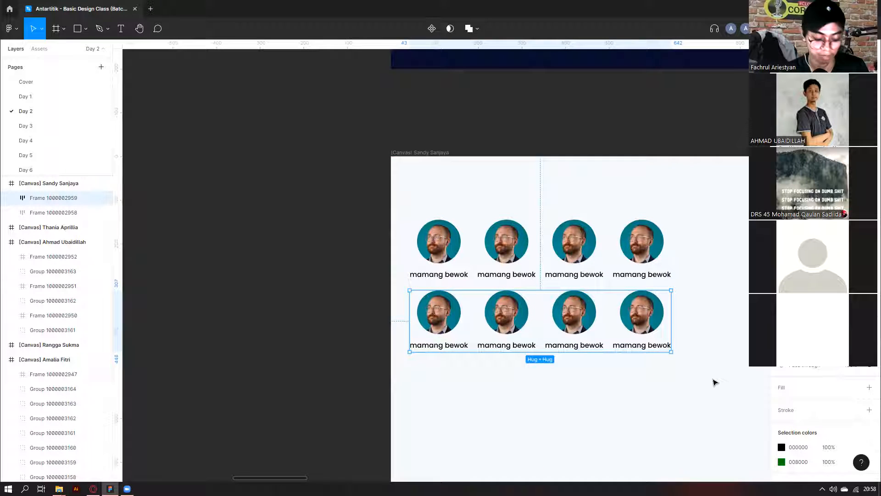
Select both avatar rows and wrap them into one auto-layout grid of eight cards.
drag(712, 376, 433, 224)
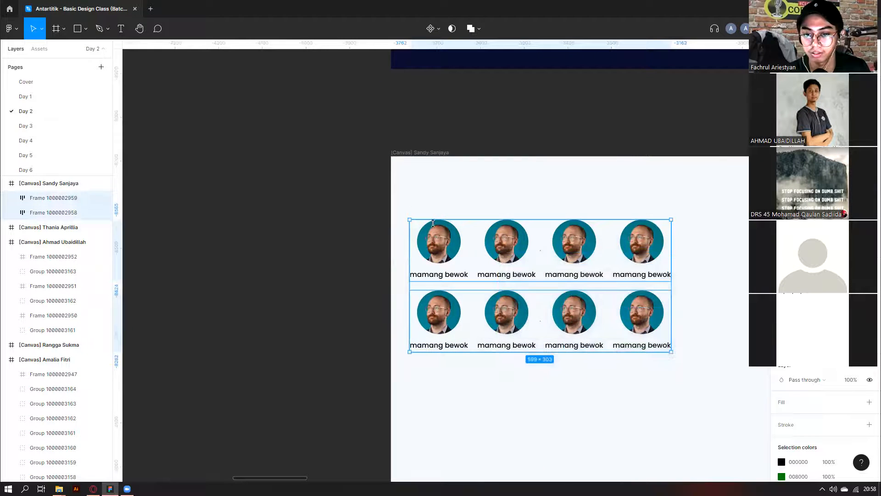
right_click(468, 252)
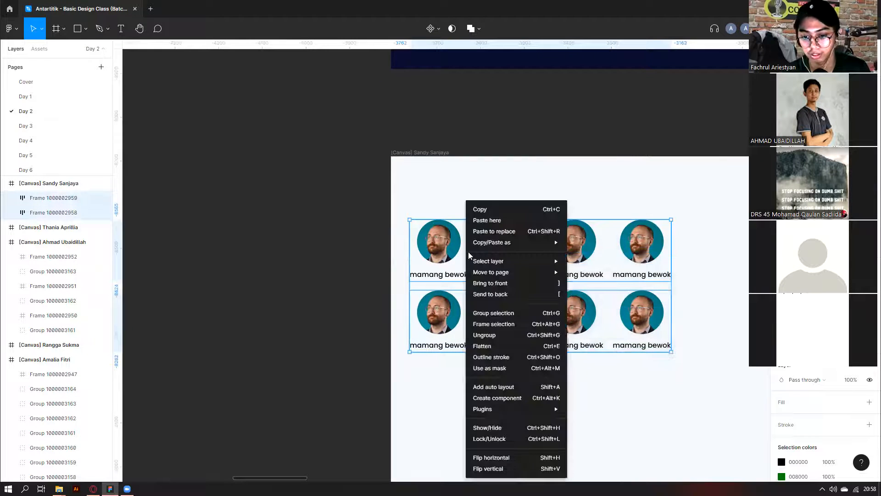
click(501, 389)
click(500, 390)
Alt-drag a copy of the second card's name label out of the grid to above it.
scroll(441, 299, down, 1)
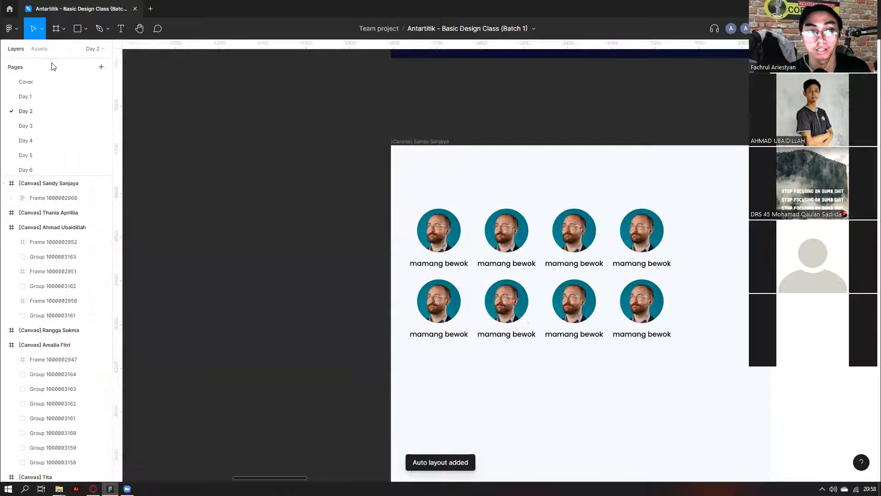
scroll(419, 254, down, 2)
scroll(315, 350, left, 8)
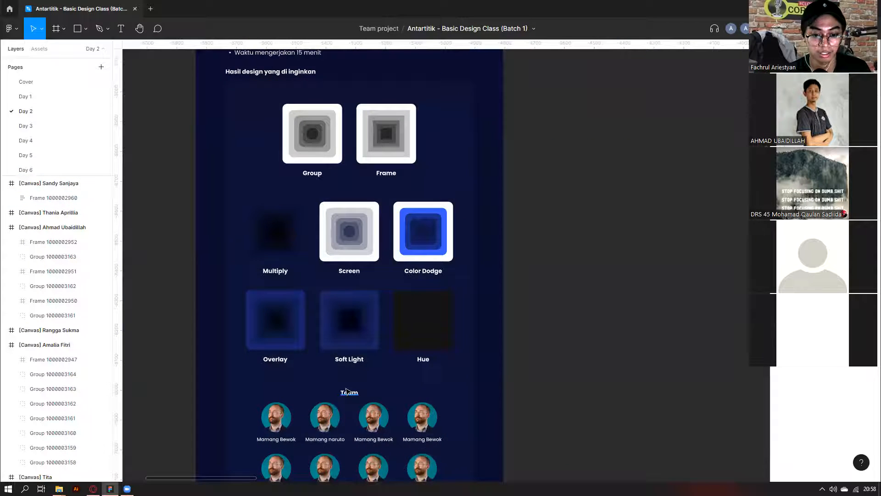
scroll(540, 269, right, 2)
scroll(540, 269, right, 5)
scroll(540, 269, up, 3)
ctrl+click(541, 268)
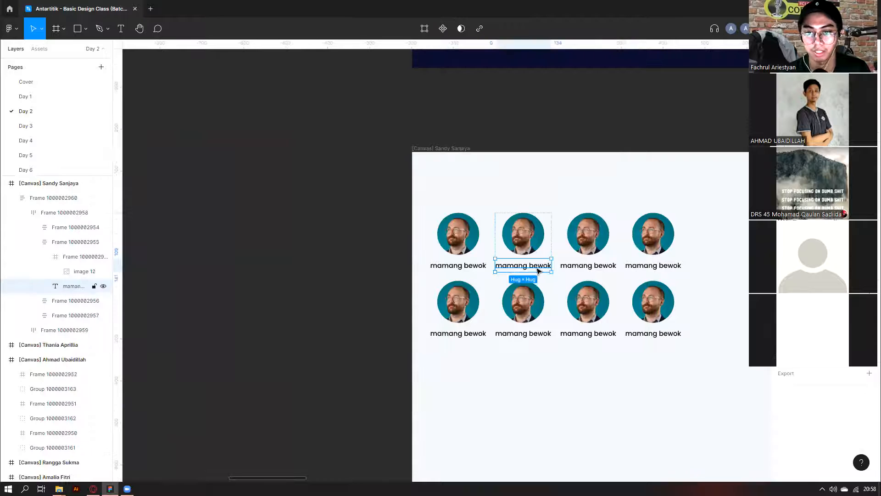
scroll(539, 271, up, 1)
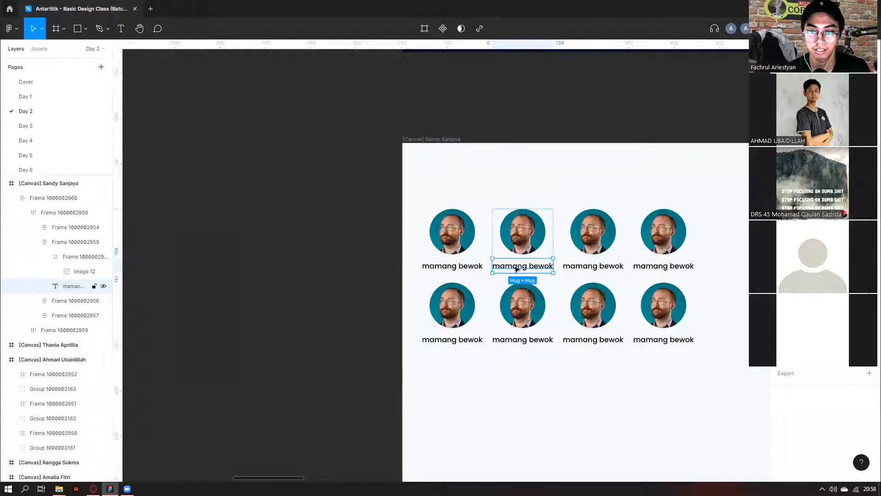
drag(519, 266, 569, 186)
Retype the copied label as 'Team', scale it up to about 97 × 67, and make it Bold.
text(Tea)
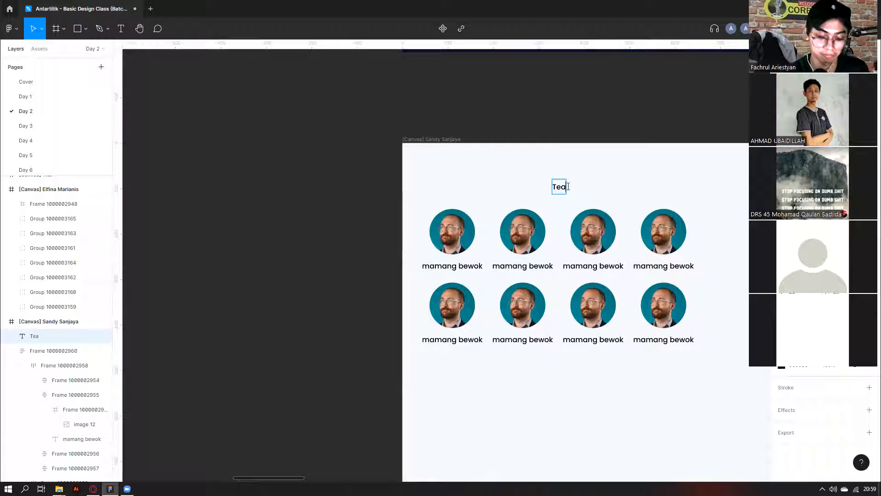
scroll(576, 181, up, 1)
key(Escape)
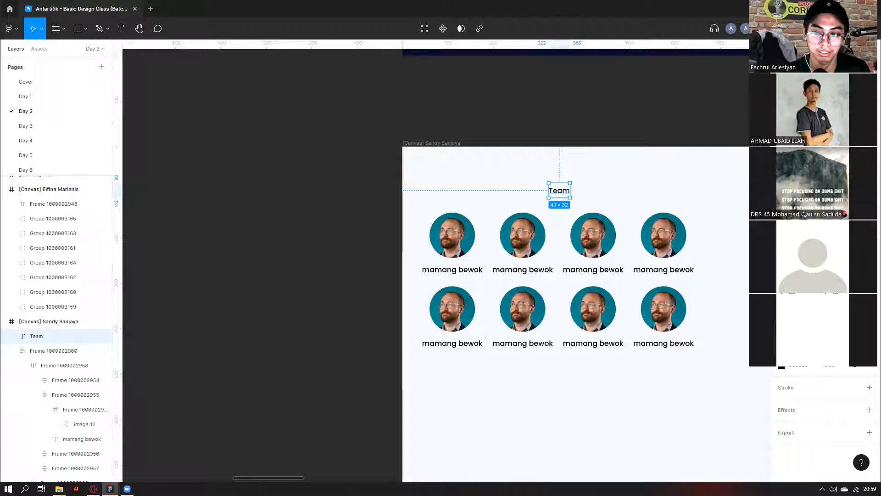
key(ctrl+shift+period)
key(ctrl+z)
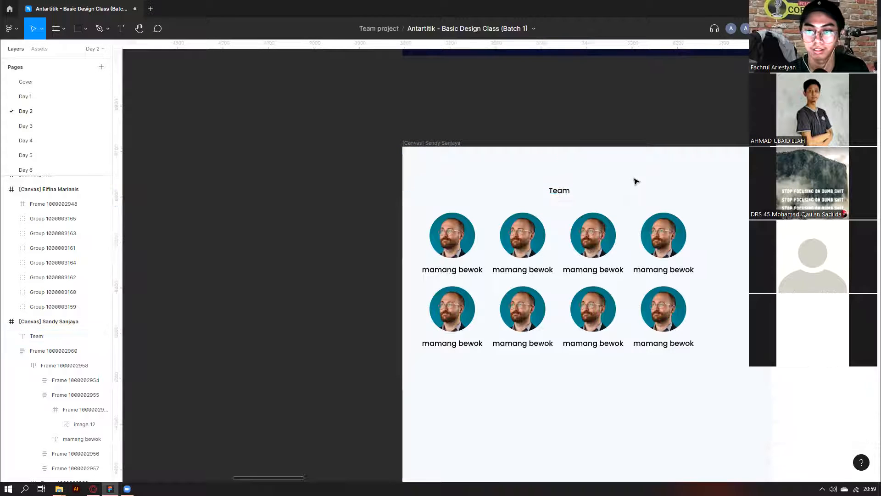
drag(569, 182, 577, 198)
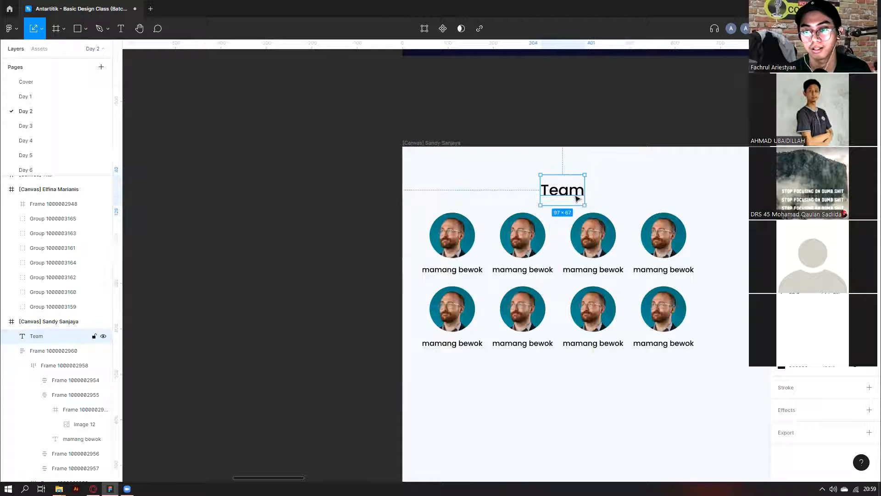
click(802, 281)
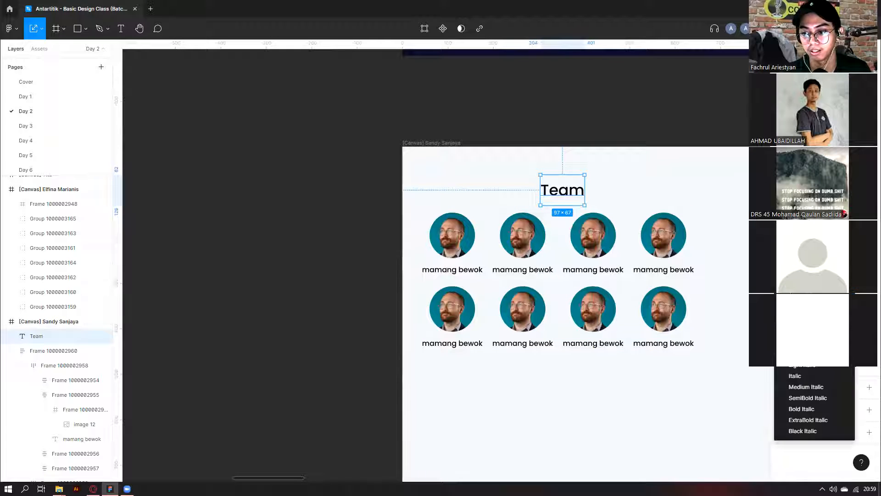
click(801, 303)
Centre the Team heading horizontally over the avatar grid.
click(614, 194)
click(570, 191)
click(595, 244)
click(633, 193)
drag(576, 193, 615, 193)
click(460, 167)
drag(461, 166, 630, 306)
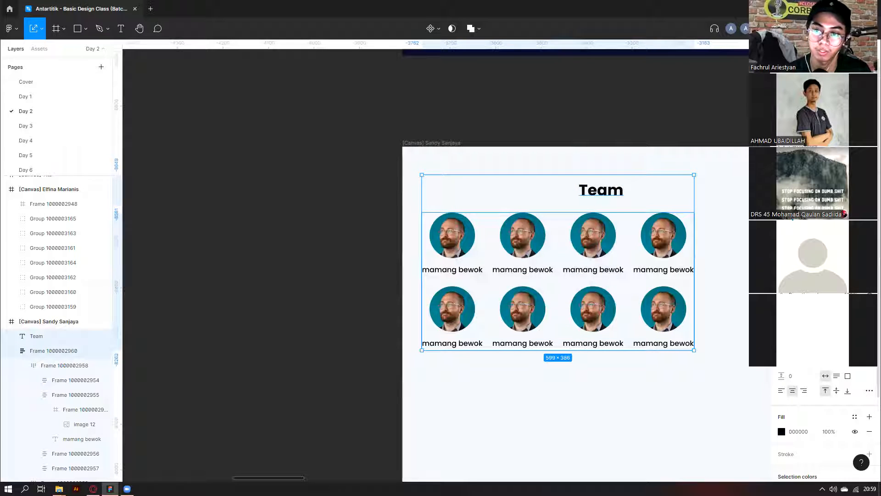
key(alt+h)
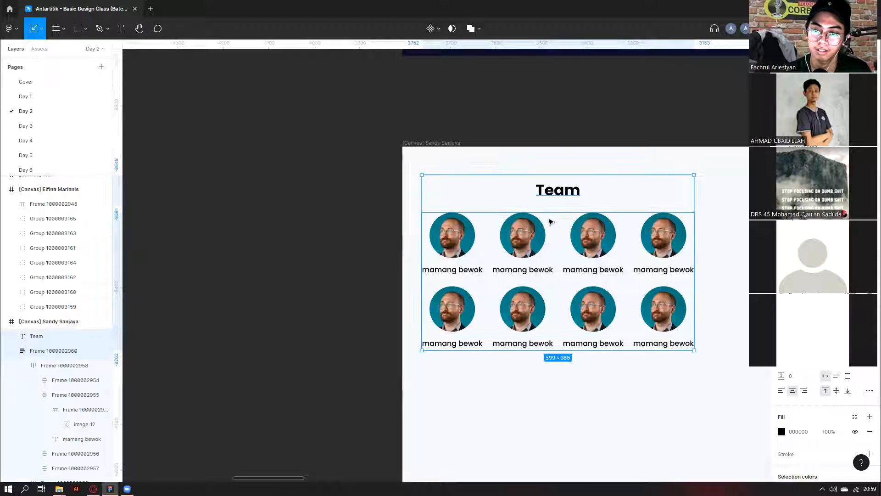
Wrap the Team heading and avatar grid together in one auto-layout frame.
right_click(559, 195)
click(591, 375)
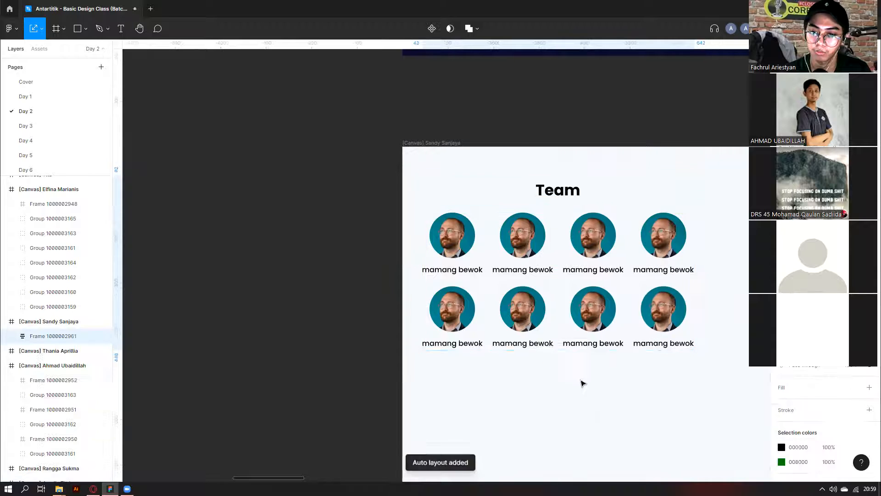
scroll(586, 292, down, 3)
click(591, 250)
double_click(592, 251)
double_click(592, 252)
scroll(638, 255, up, 2)
click(616, 258)
double_click(615, 258)
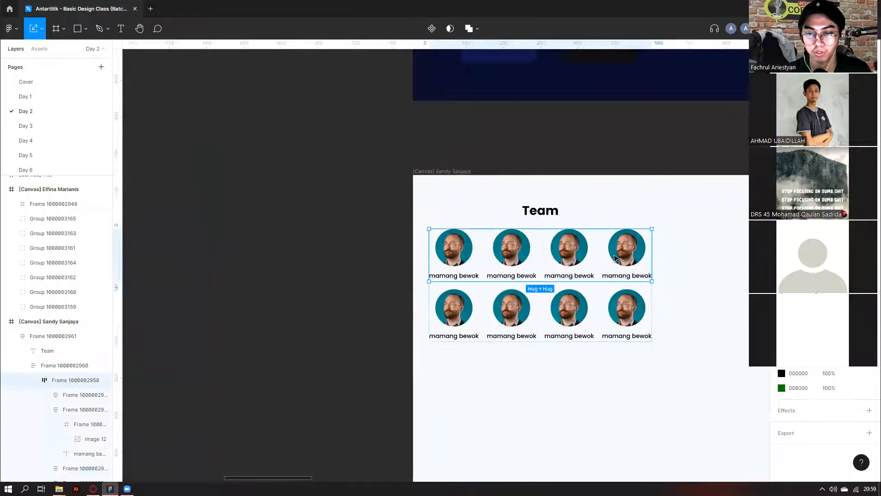
double_click(615, 258)
scroll(617, 258, up, 2)
double_click(625, 274)
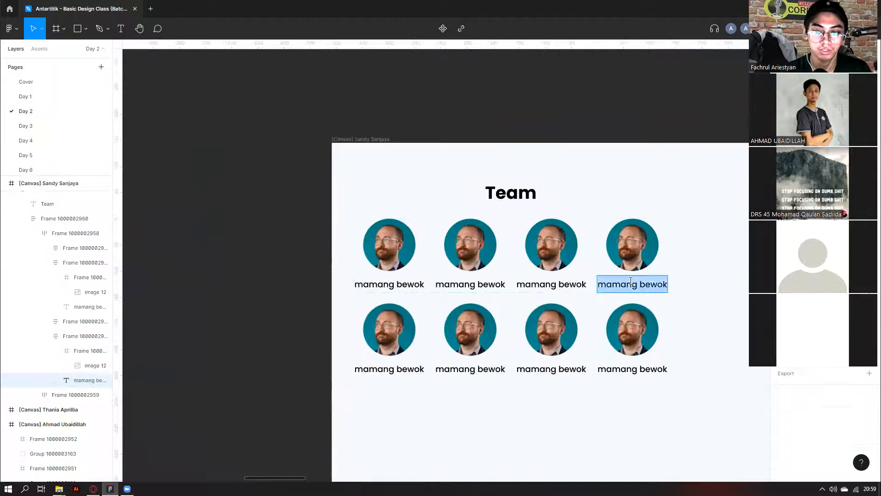
text(dsdsds)
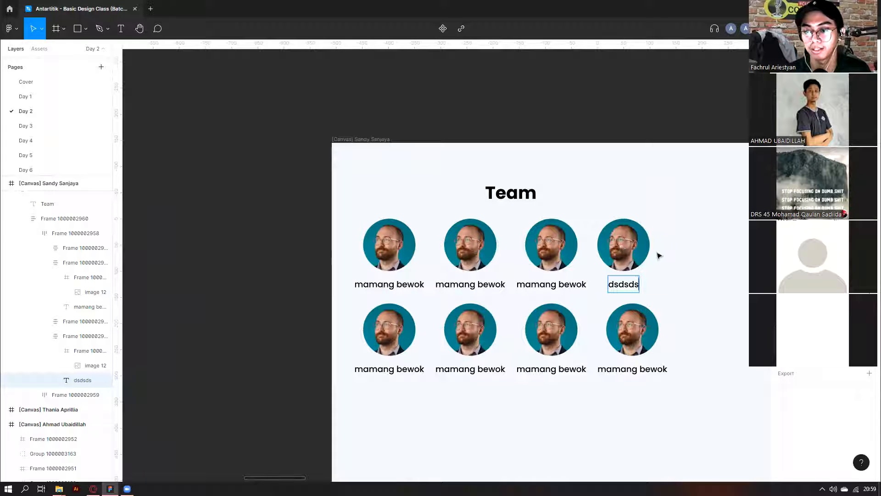
key(ctrl+z)
click(573, 285)
double_click(572, 285)
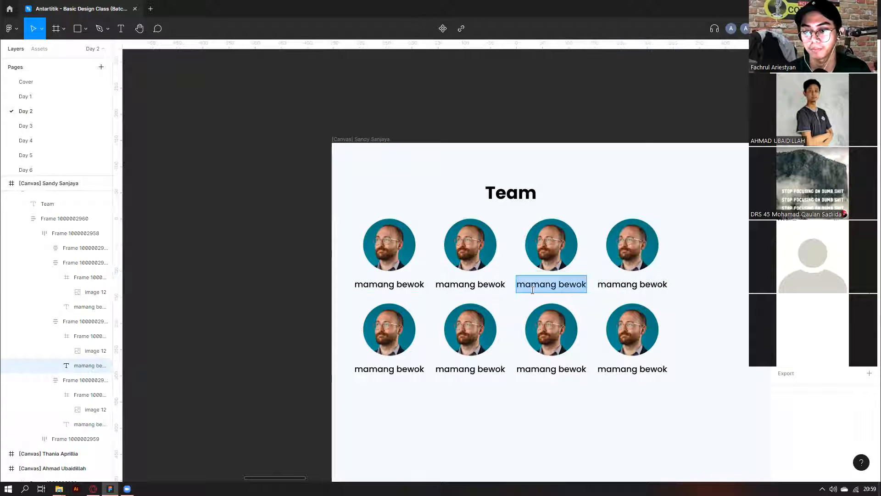
key(Escape)
key(Escape)
click(478, 259)
double_click(480, 284)
text(dsd)
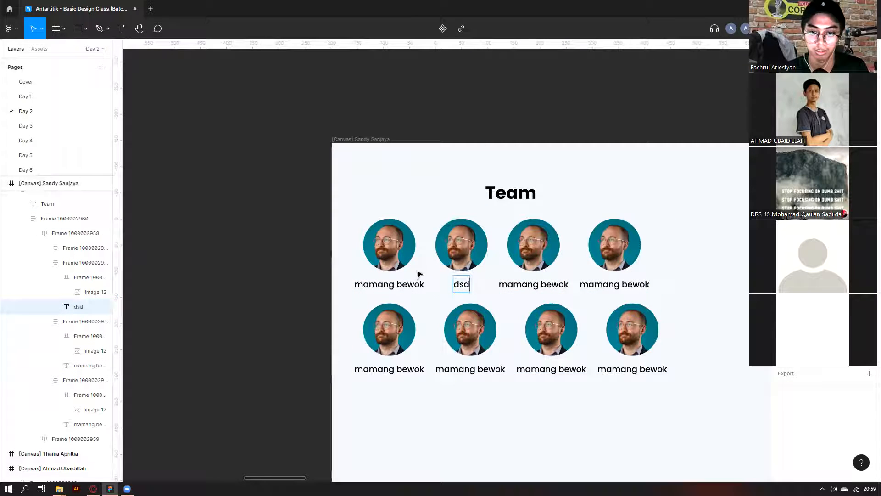
key(ctrl+z)
click(684, 203)
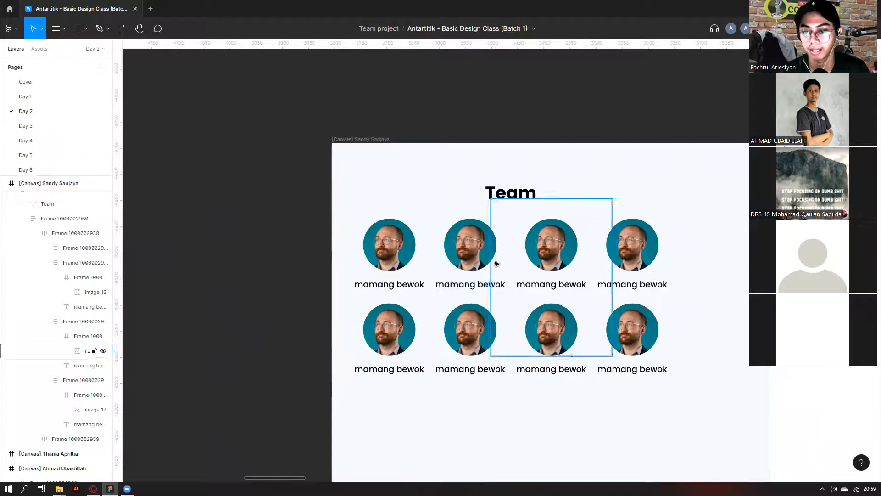
click(390, 281)
double_click(389, 281)
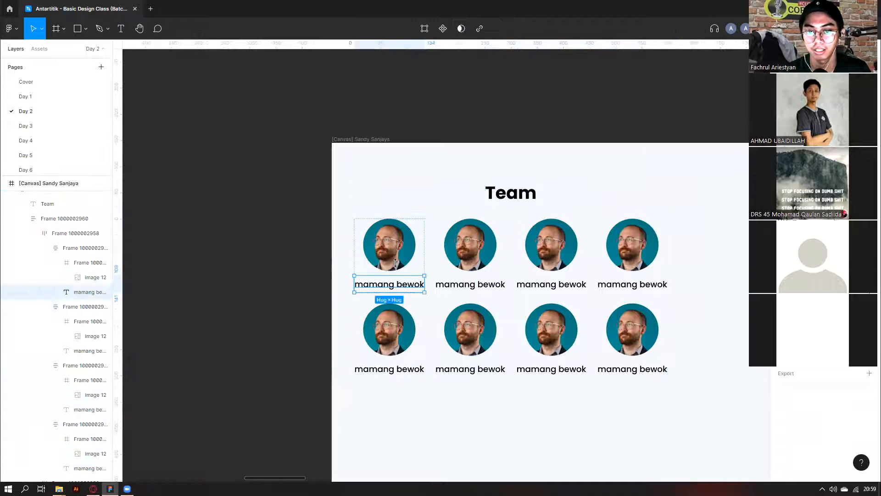
click(419, 176)
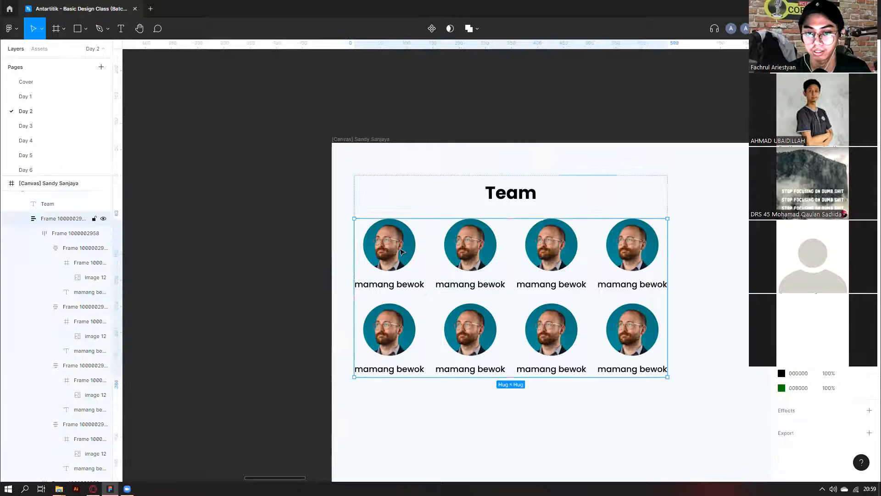
key(Escape)
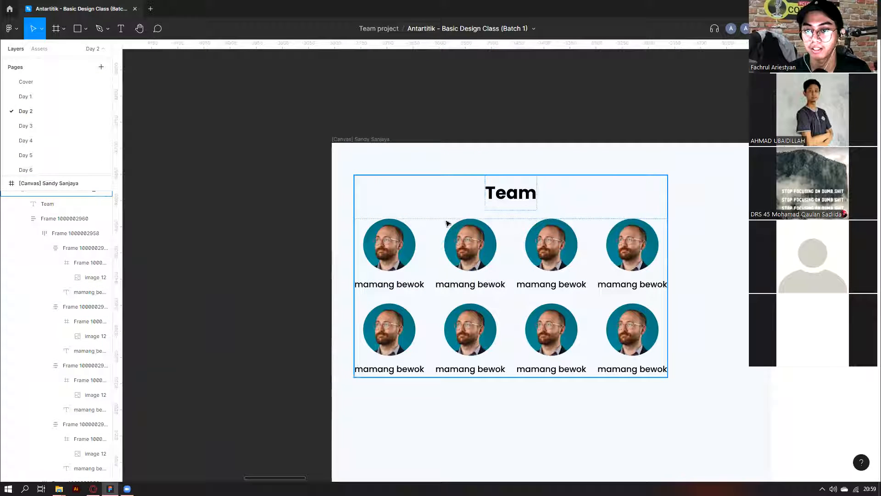
click(533, 207)
click(419, 124)
click(512, 230)
scroll(50, 240, up, 1)
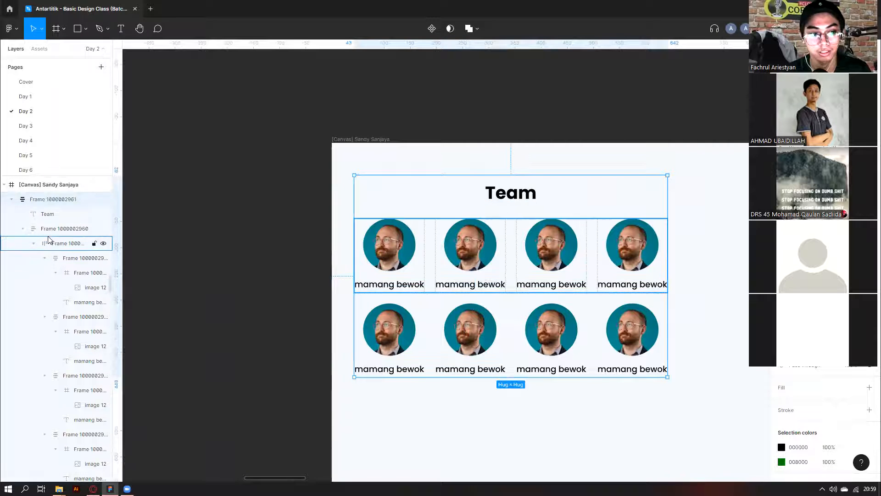
click(13, 235)
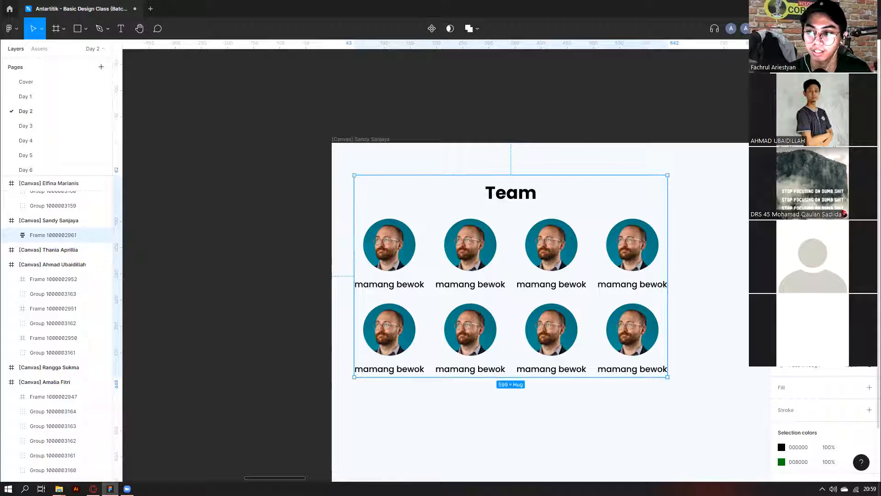
double_click(389, 242)
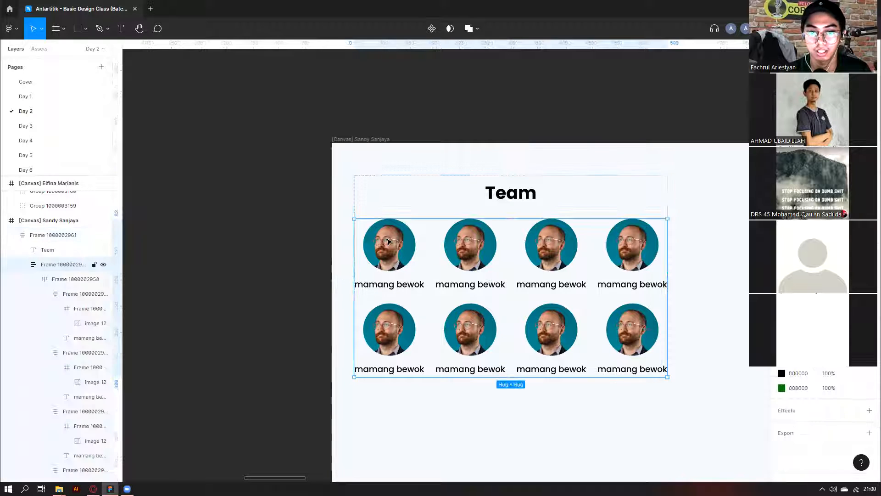
double_click(401, 284)
double_click(404, 286)
text(d)
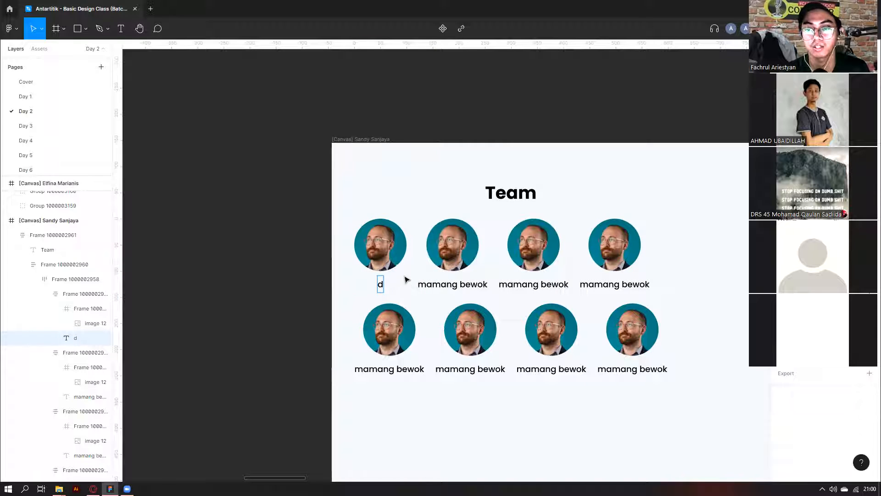
key(ctrl+z)
click(310, 296)
click(315, 295)
click(432, 242)
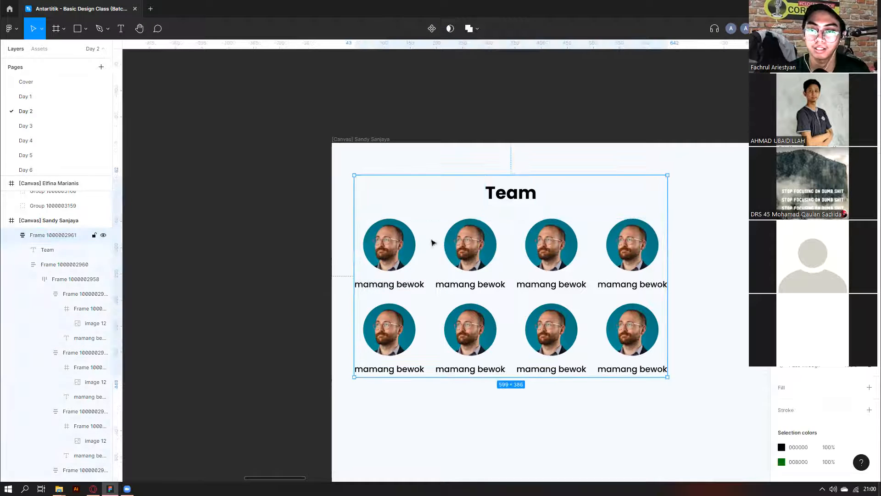
click(408, 245)
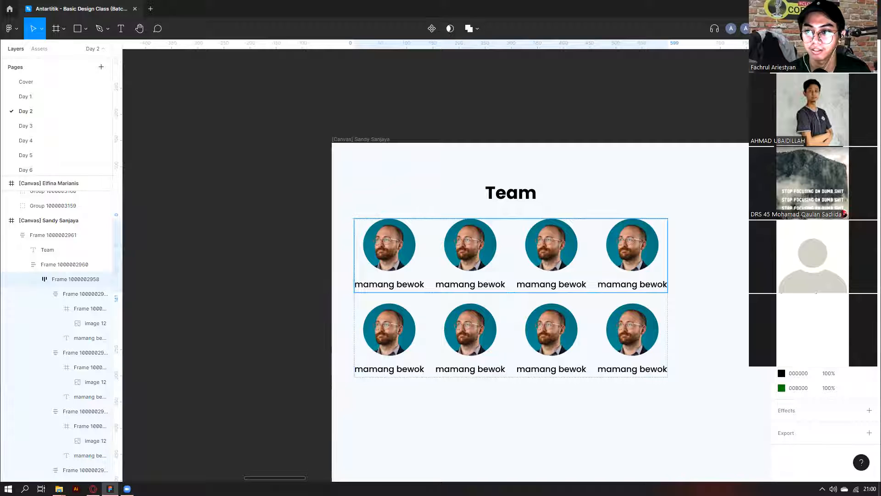
double_click(406, 285)
text(d)
key(ctrl+z)
key(Escape)
click(385, 246)
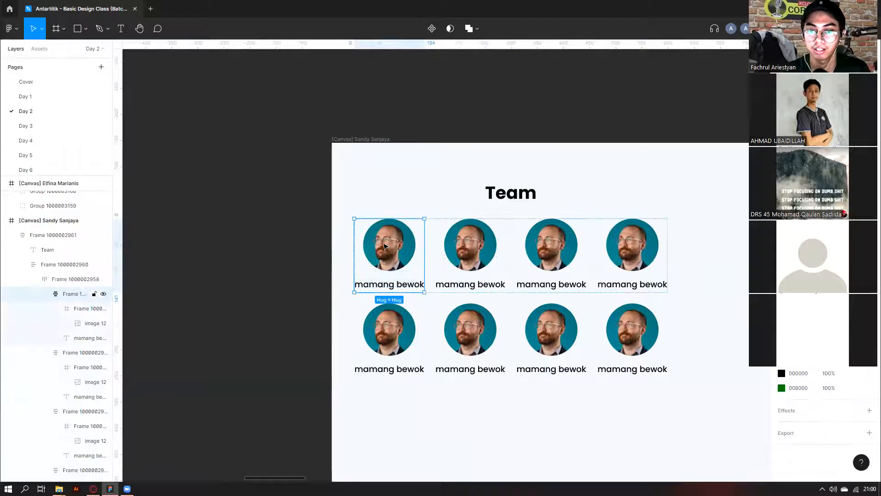
click(516, 224)
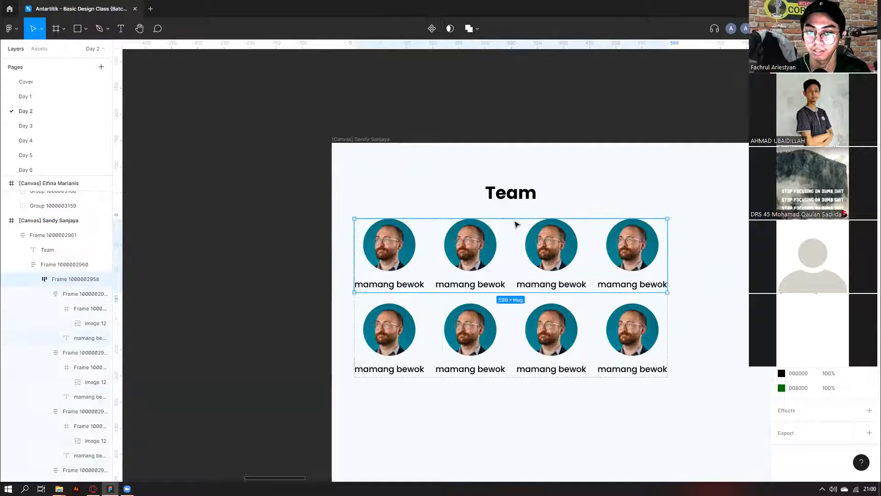
click(381, 257)
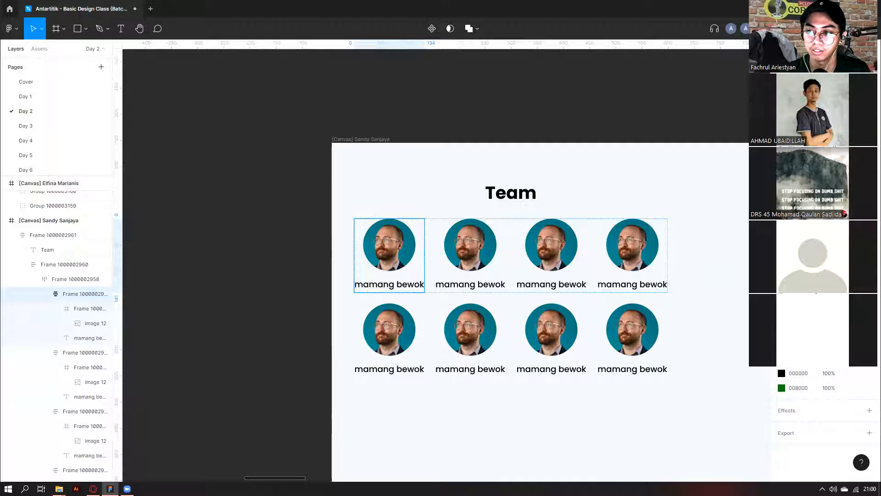
double_click(415, 284)
text(dsds)
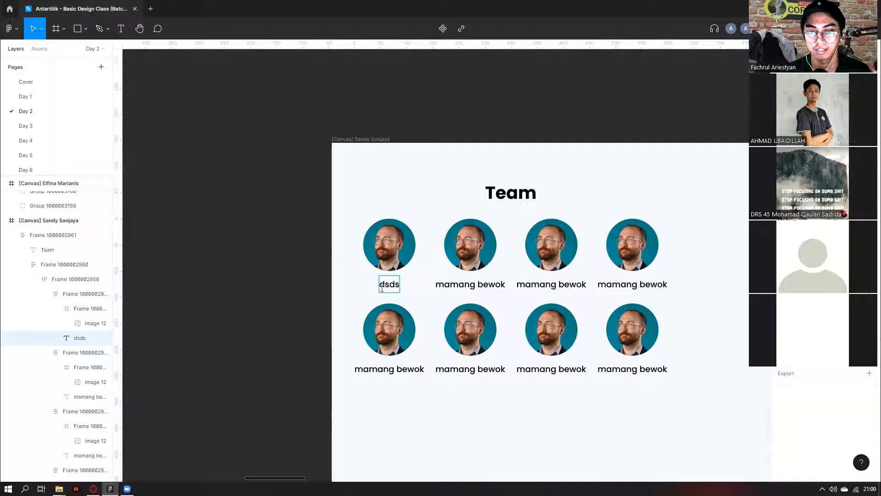
key(Escape)
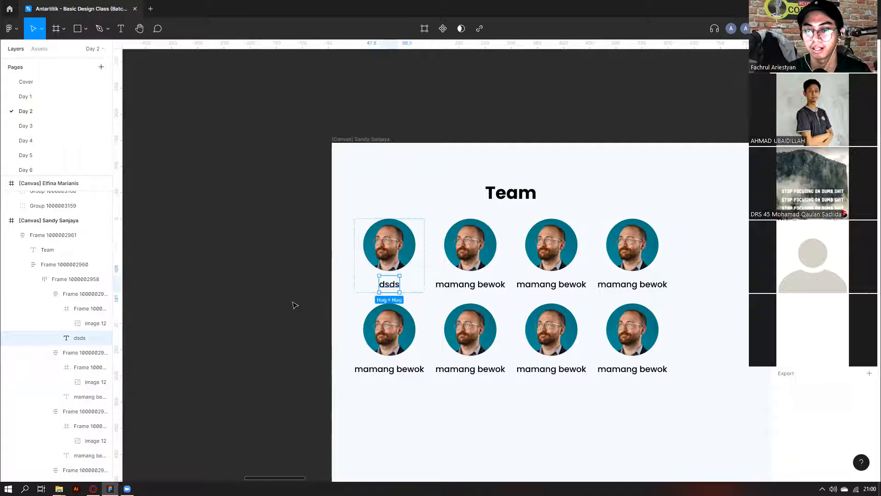
key(ctrl+z)
key(ctrl+z)
key(ctrl+z)
key(ctrl+z)
key(ctrl+z)
key(ctrl+z)
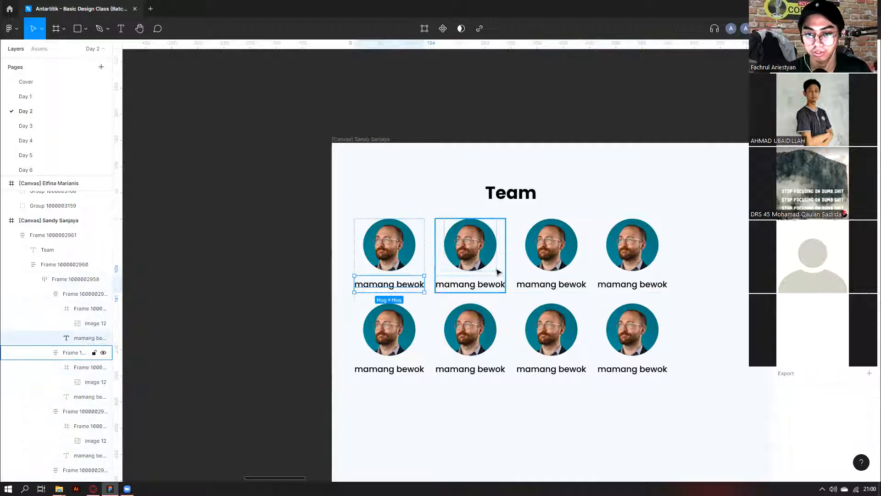
key(ctrl+z)
key(ctrl+z)
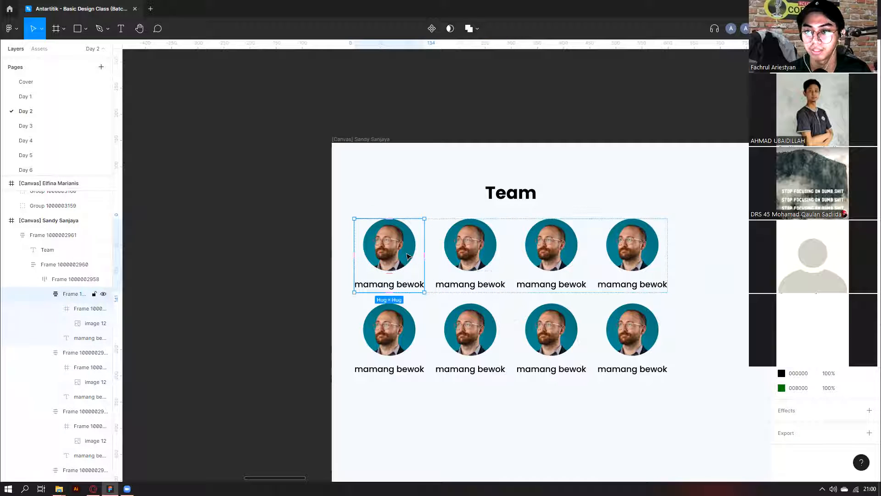
double_click(405, 283)
double_click(407, 288)
click(411, 261)
click(411, 261)
key(shift+Return)
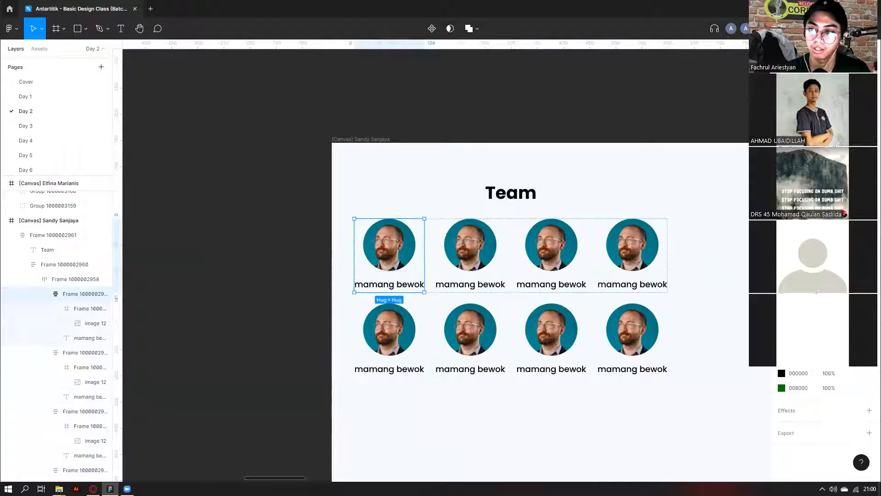
double_click(380, 285)
click(372, 281)
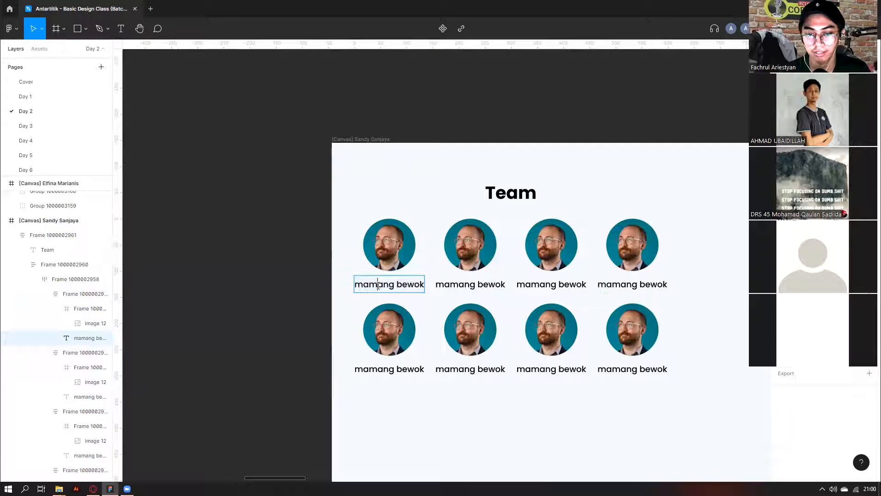
text(dsdsds)
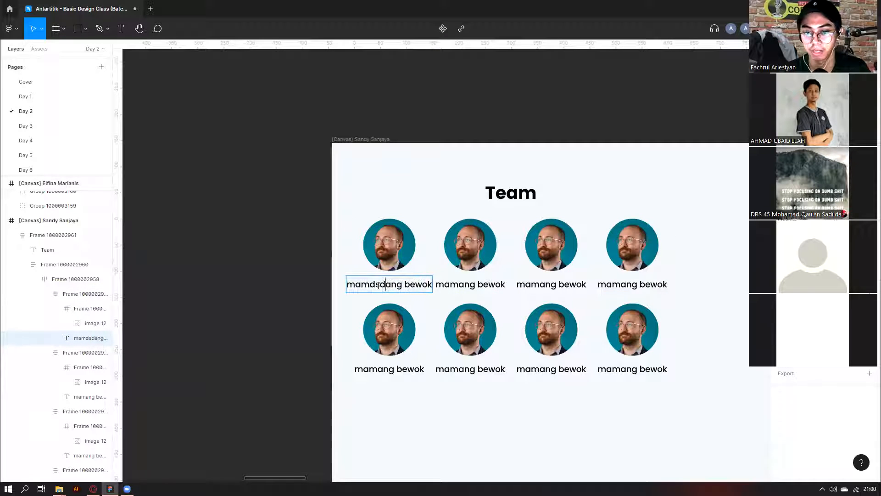
key(ctrl+z)
key(Escape)
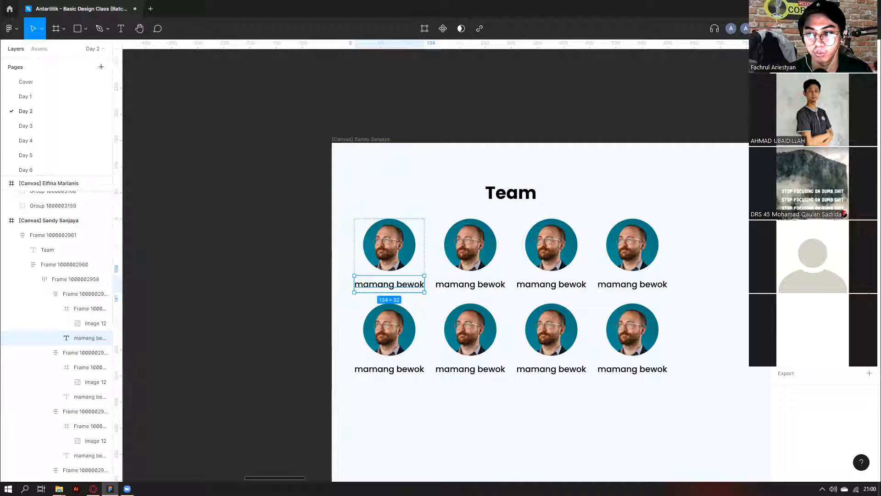
double_click(378, 283)
text(dsdsds)
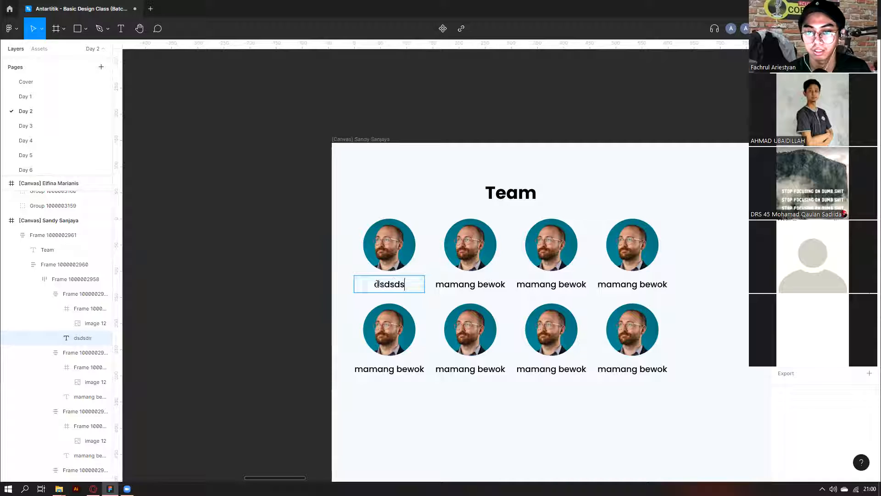
text(dddddddddd)
key(ctrl+z)
click(870, 264)
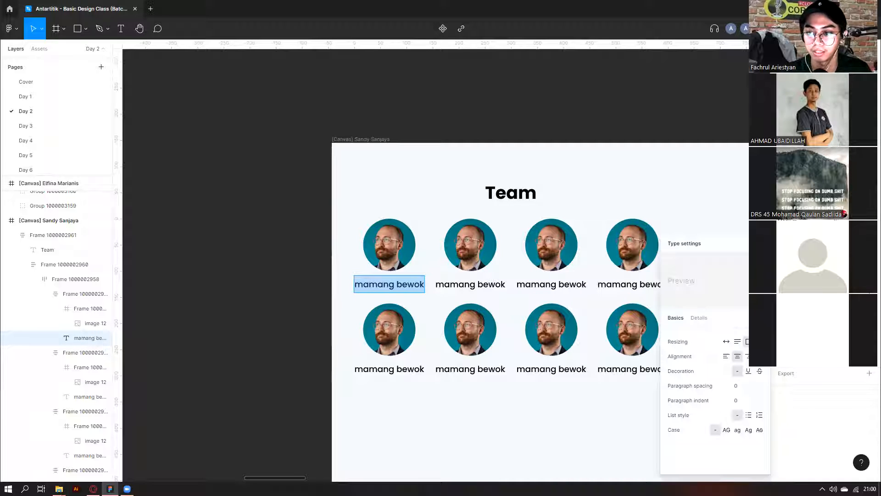
click(421, 285)
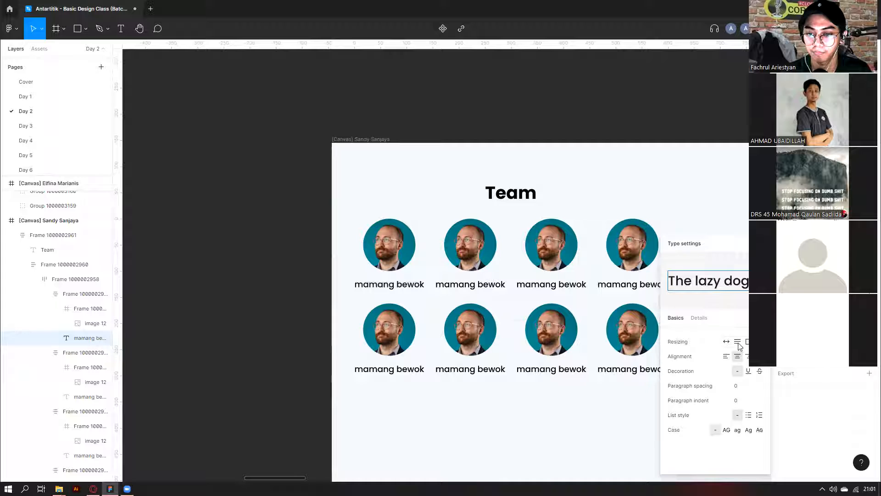
text(ddsdsdsds)
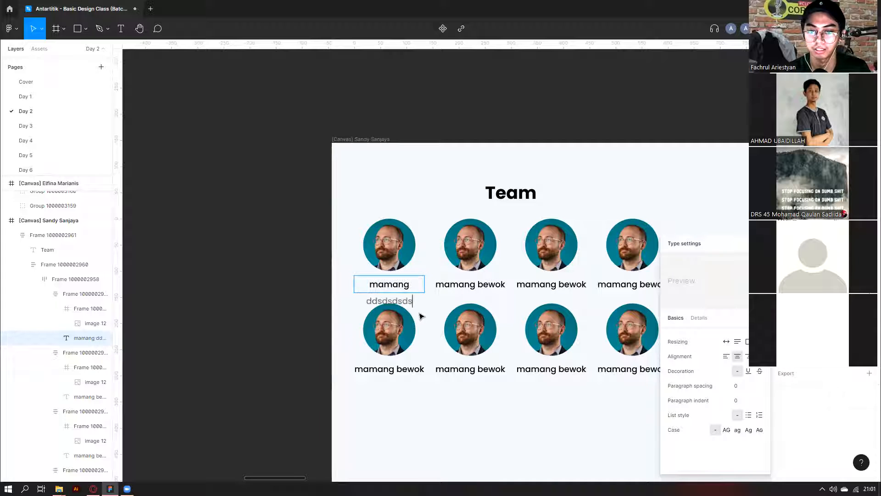
key(Escape)
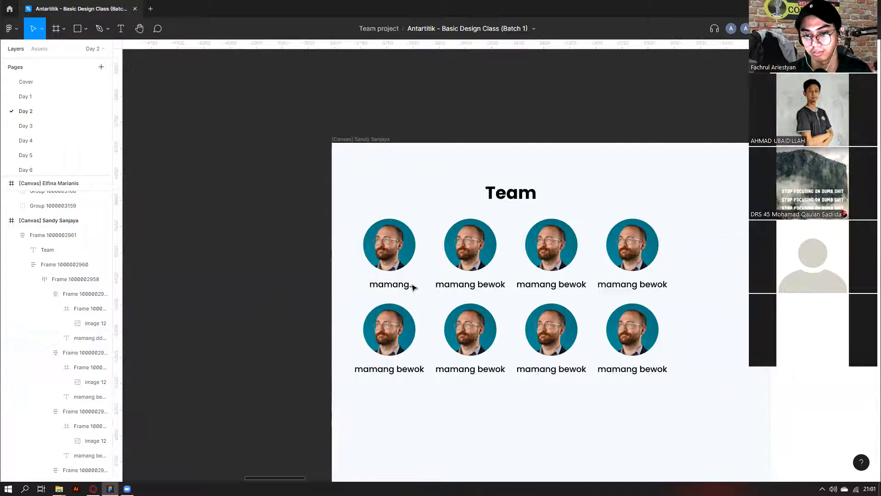
key(ctrl+z)
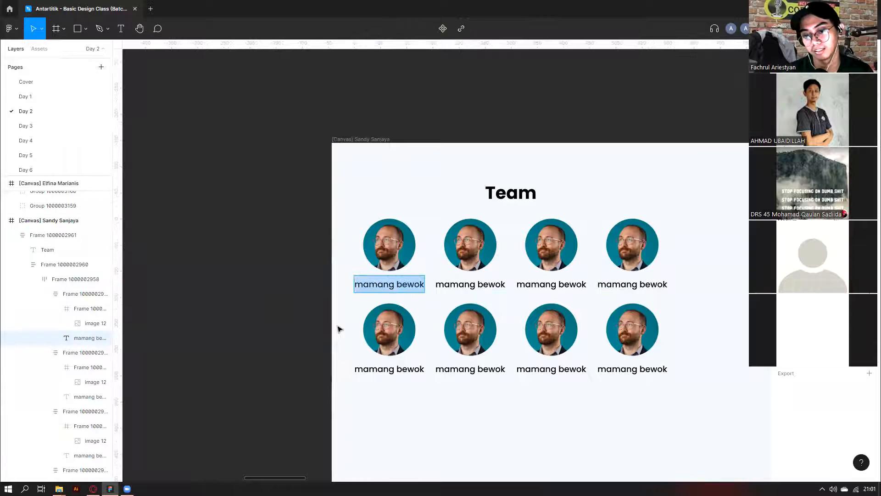
key(Escape)
scroll(339, 292, down, 2)
Zoom out and scroll across the canvas to look over the students' frames.
click(430, 260)
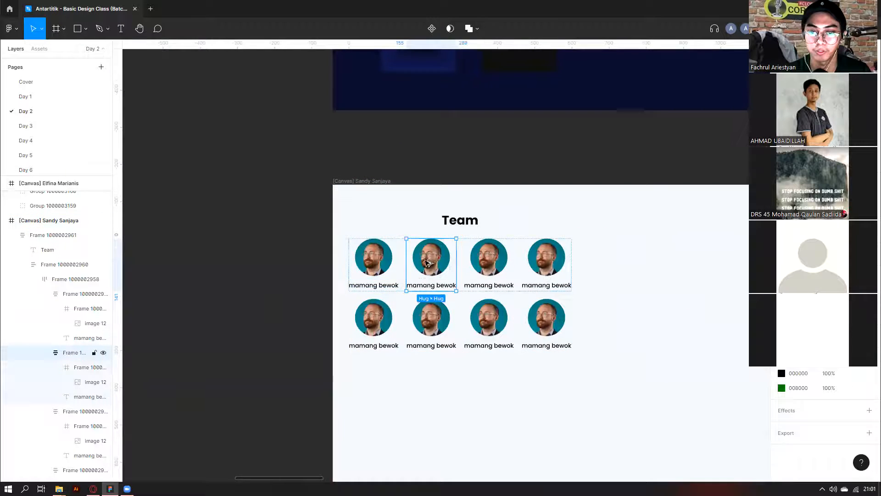
scroll(430, 262, down, 3)
key(Escape)
scroll(534, 233, down, 5)
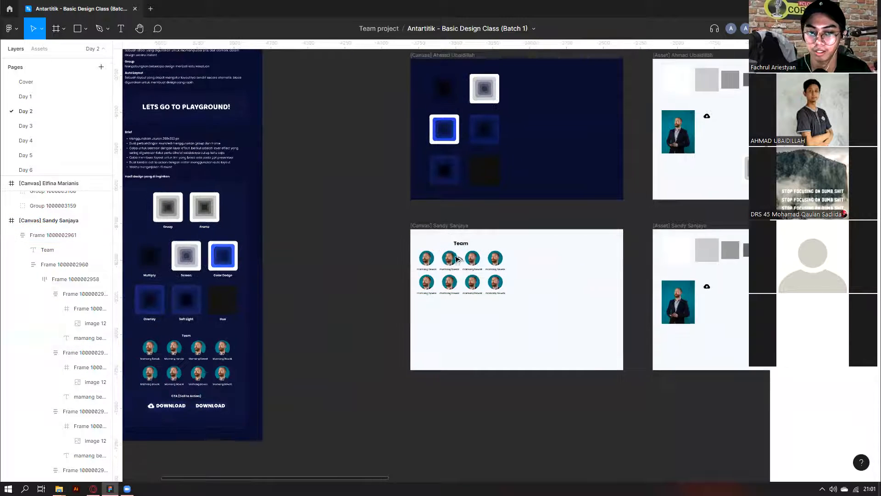
scroll(331, 360, down, 2)
scroll(336, 363, up, 5)
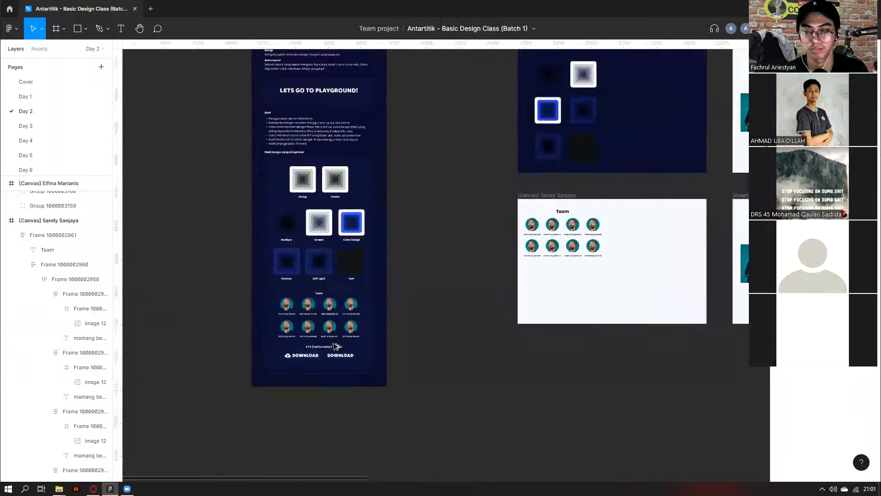
scroll(335, 347, up, 1)
scroll(330, 345, down, 4)
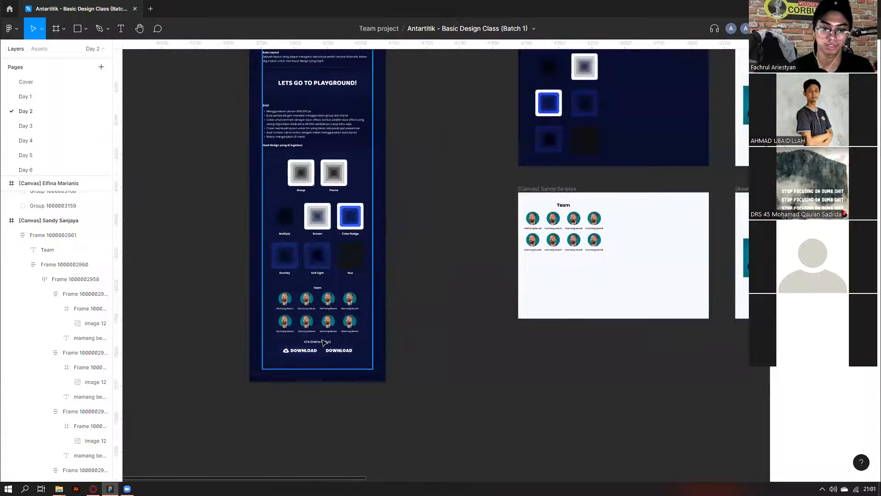
scroll(533, 278, down, 3)
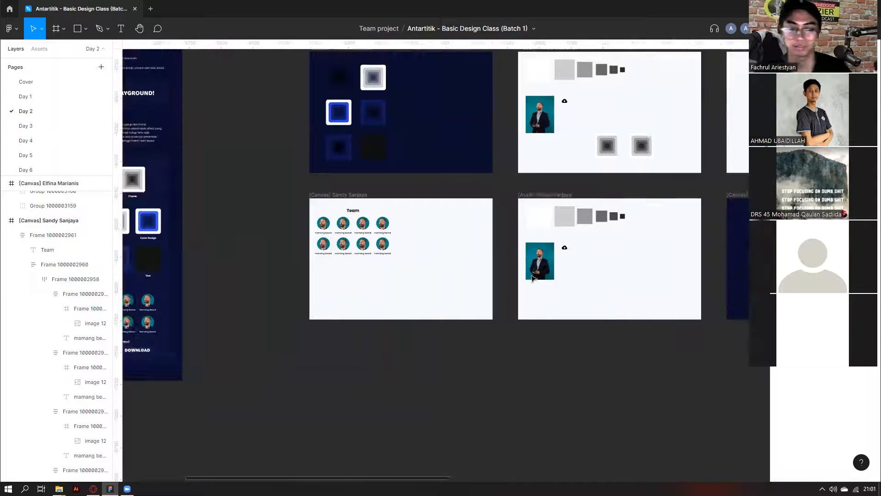
scroll(533, 277, down, 4)
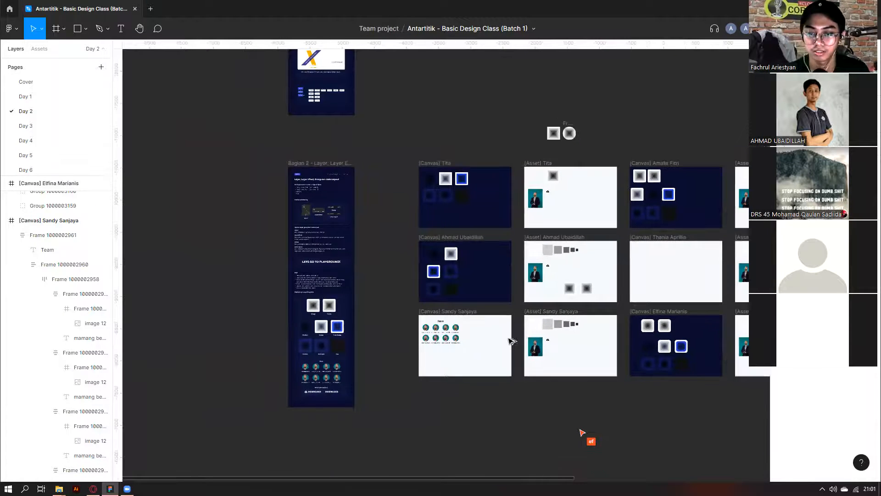
scroll(452, 308, down, 1)
scroll(448, 303, up, 3)
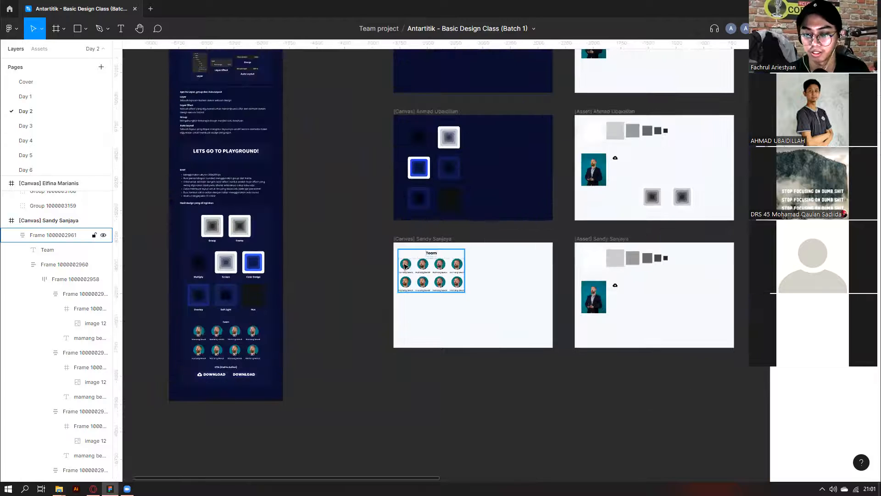
Inspect a student's 599 × 386 Team grid frame, then bring the Zoom browser window forward.
click(430, 274)
scroll(546, 274, right, 1)
scroll(558, 275, up, 5)
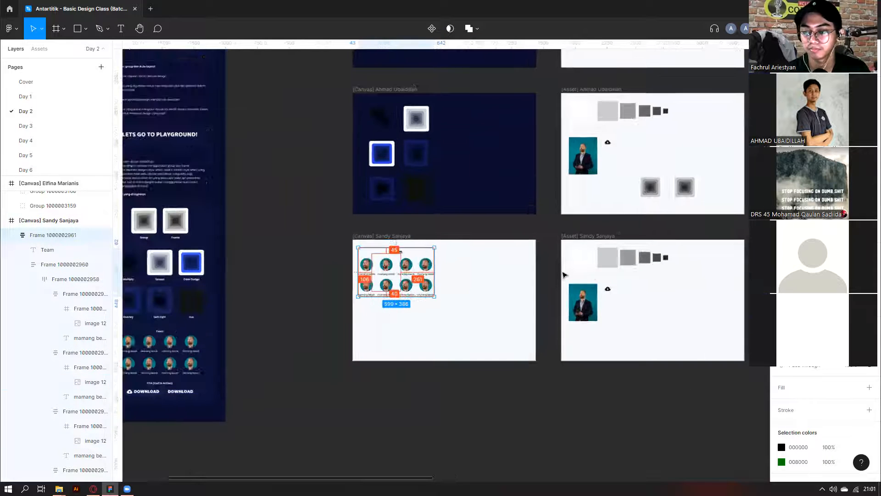
scroll(565, 274, down, 5)
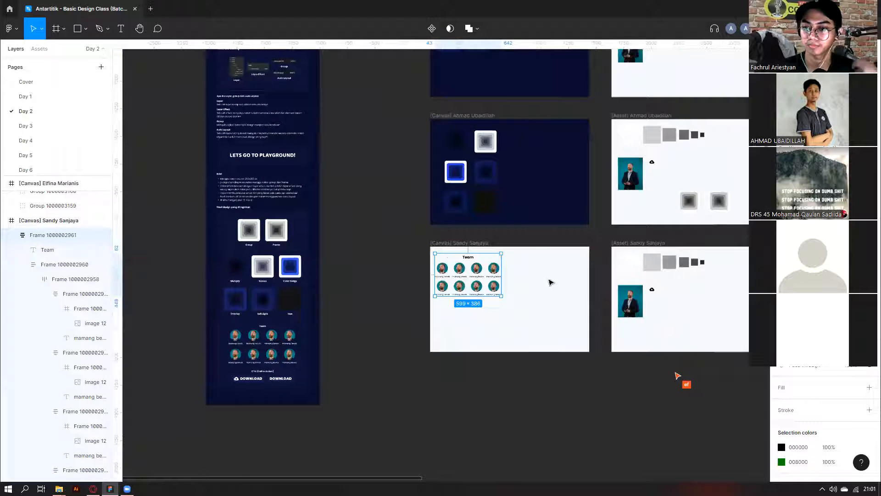
scroll(551, 281, right, 3)
scroll(562, 272, right, 1)
scroll(562, 272, down, 4)
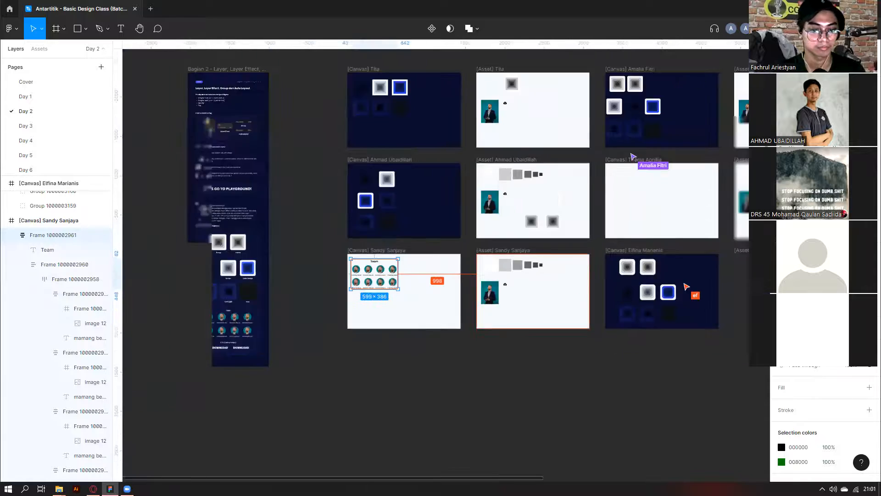
scroll(141, 376, right, 4)
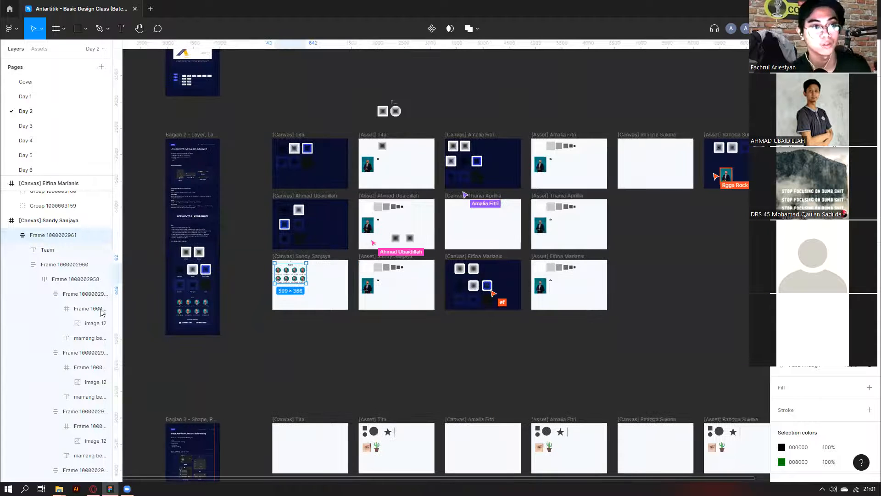
click(94, 489)
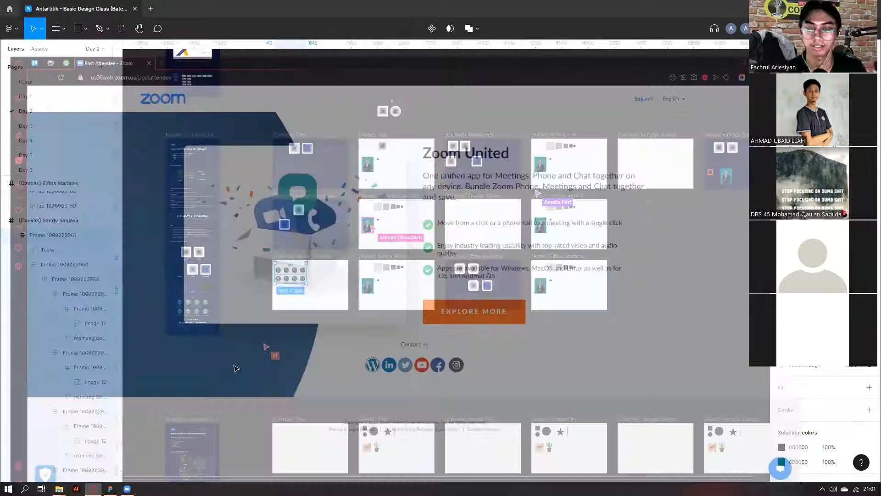
Switch back to the Figma file and clear the Team grid selection.
key(alt+Tab)
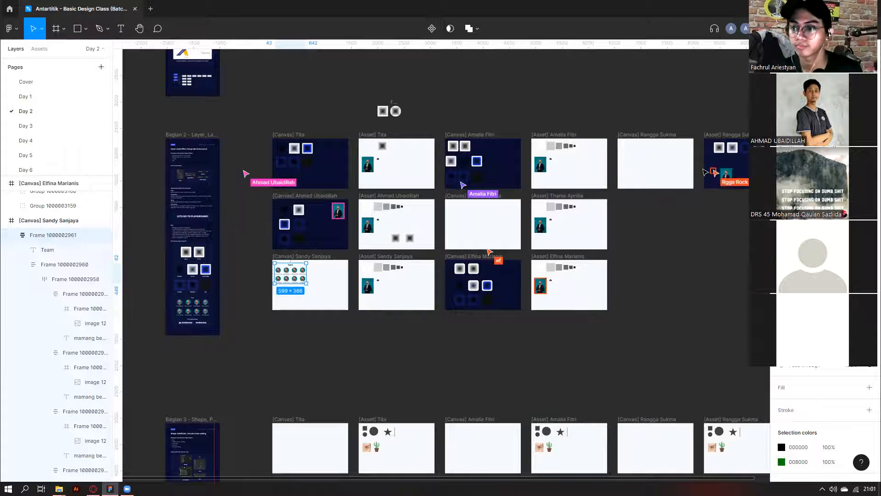
scroll(505, 131, up, 10)
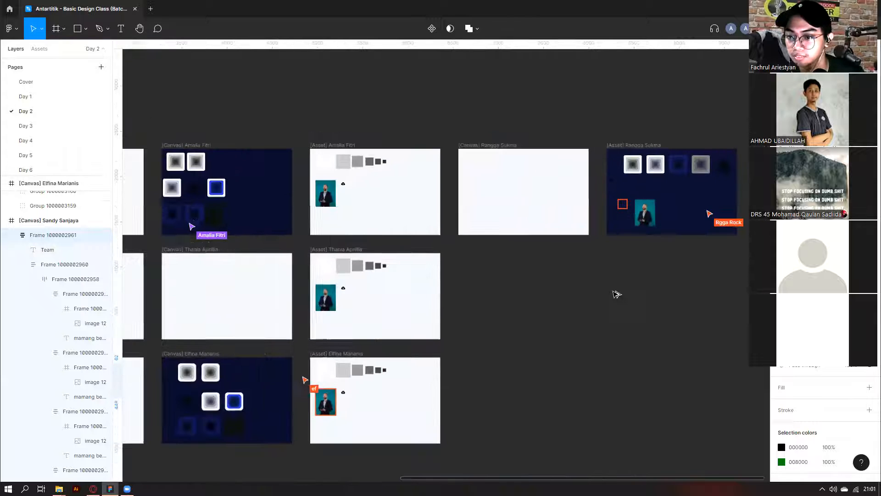
scroll(583, 351, up, 3)
scroll(583, 351, down, 6)
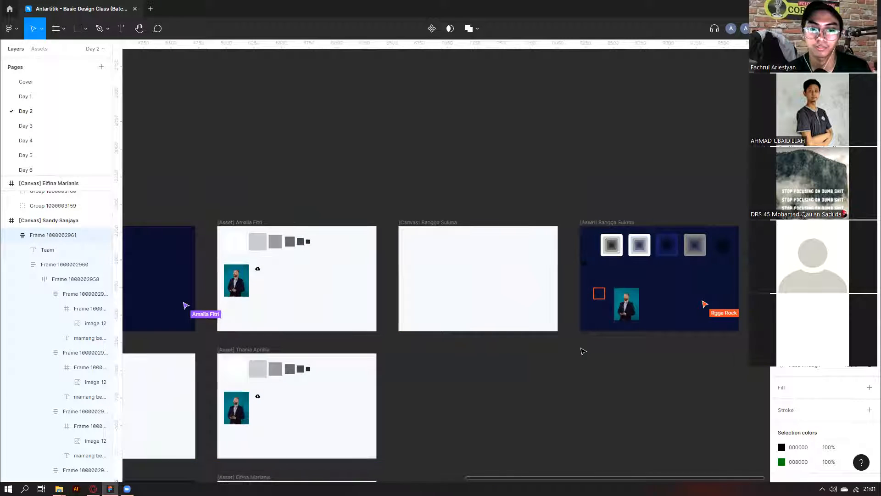
scroll(583, 351, left, 3)
scroll(583, 352, down, 2)
scroll(583, 351, left, 5)
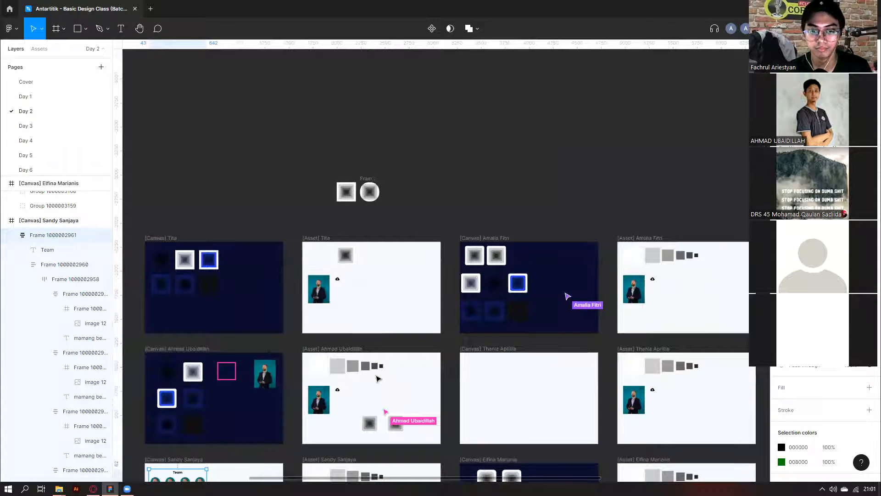
scroll(377, 378, down, 4)
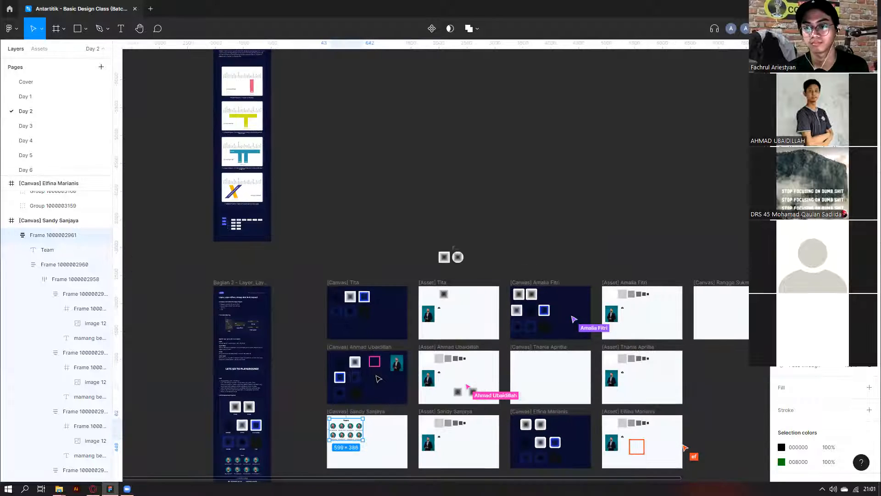
click(342, 245)
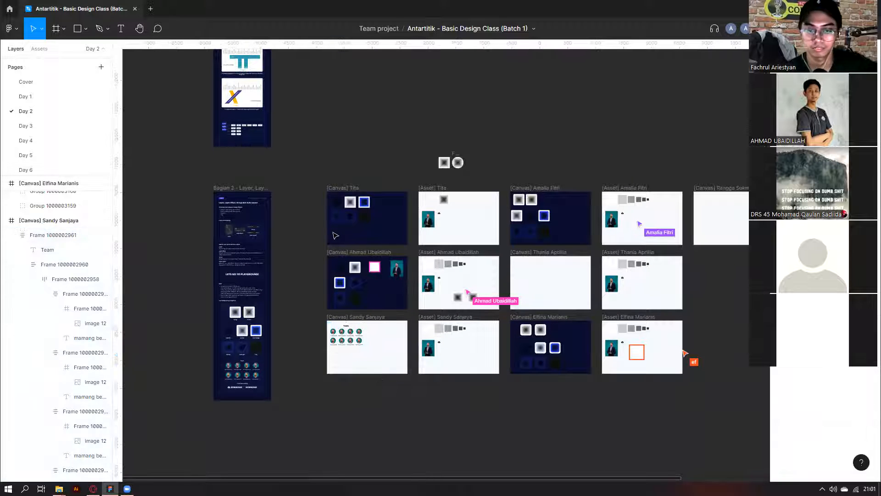
Scroll across the Day 2 page to look over the students' Canvas and Asset frames.
scroll(380, 292, down, 3)
scroll(380, 292, down, 2)
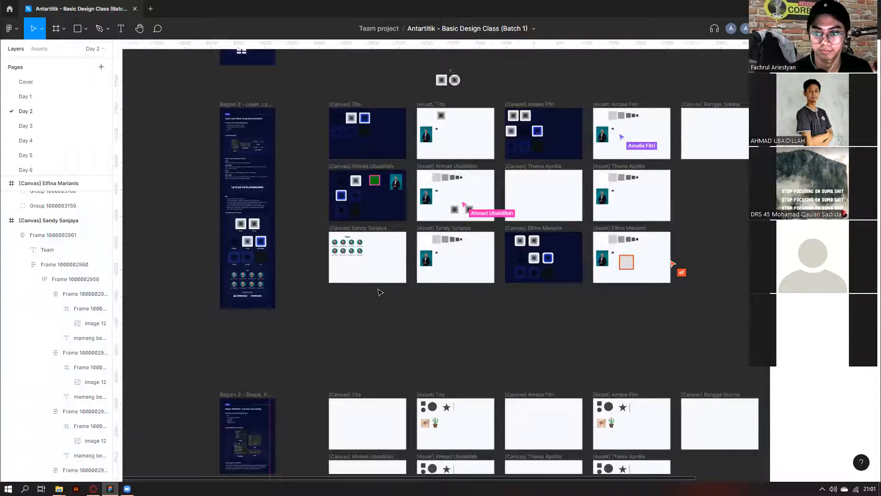
scroll(450, 261, right, 3)
scroll(675, 190, up, 3)
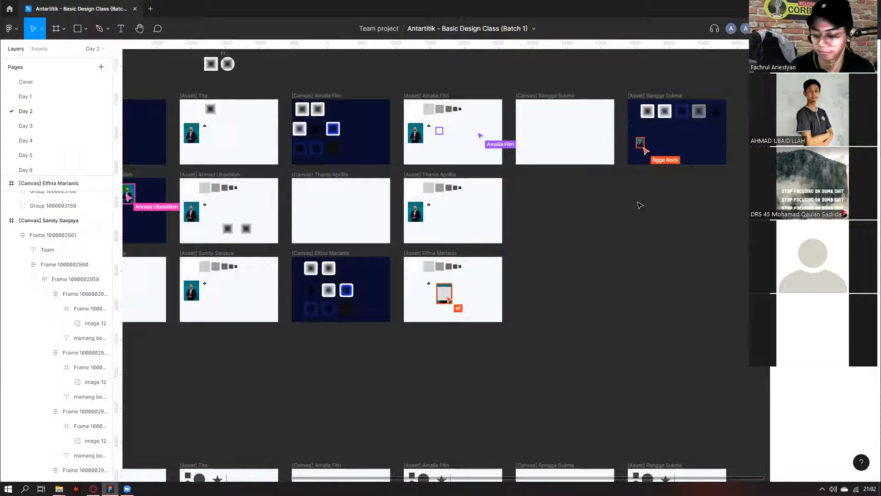
scroll(404, 138, up, 1)
scroll(413, 133, left, 3)
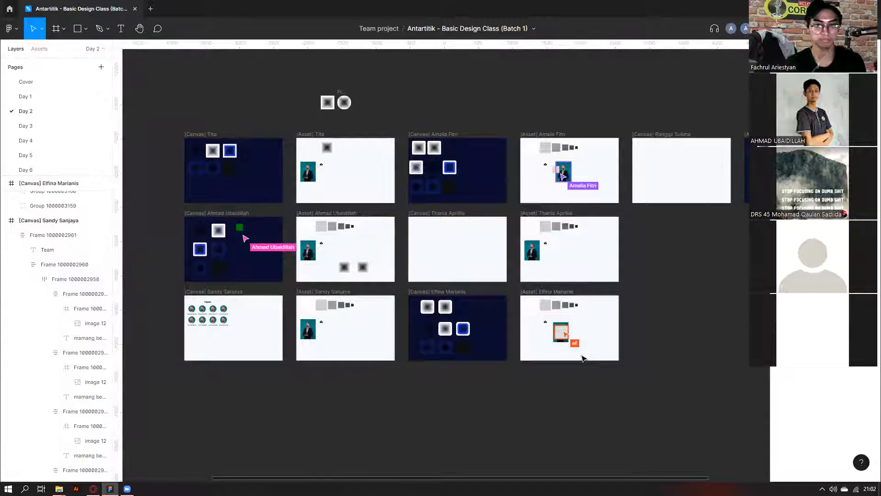
scroll(576, 344, up, 5)
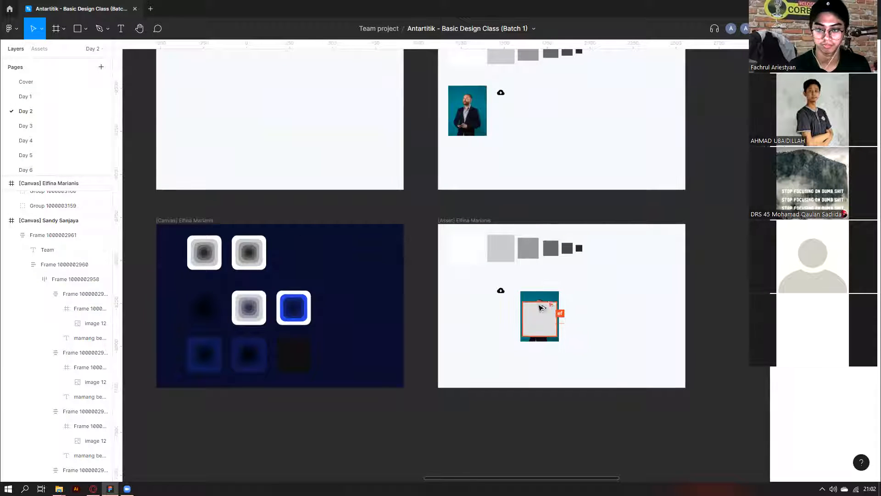
click(548, 323)
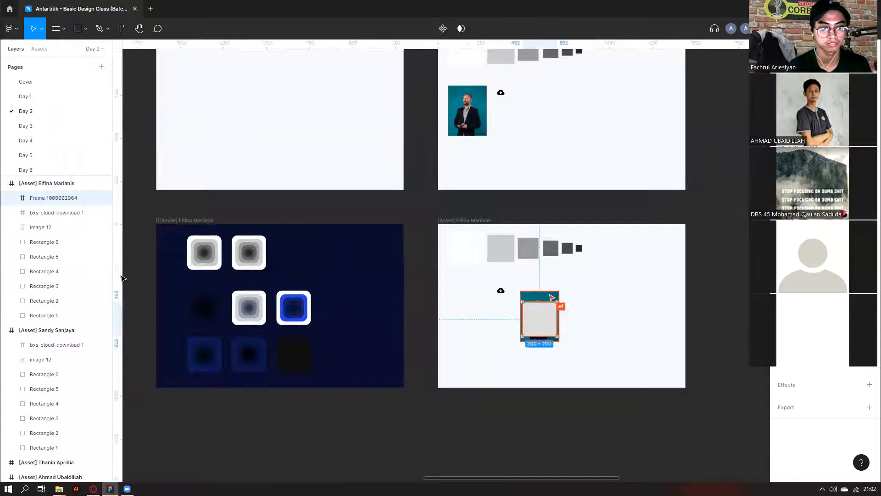
click(474, 320)
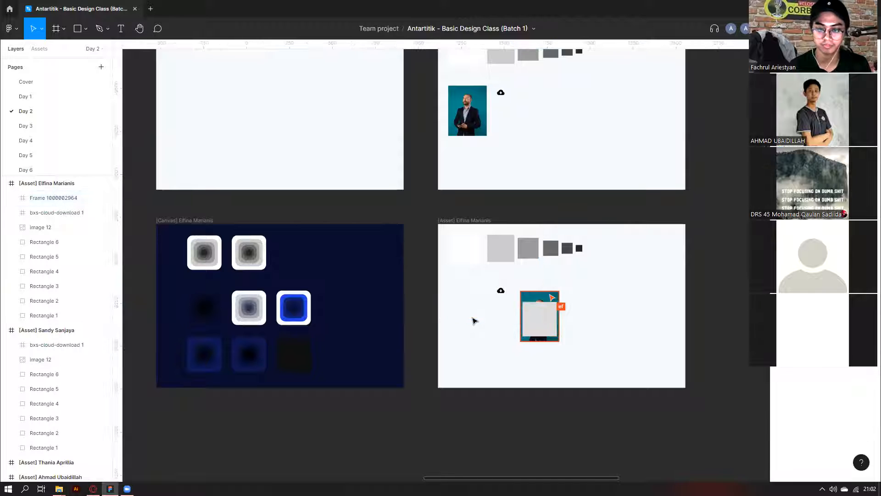
scroll(475, 321, down, 2)
scroll(468, 325, down, 2)
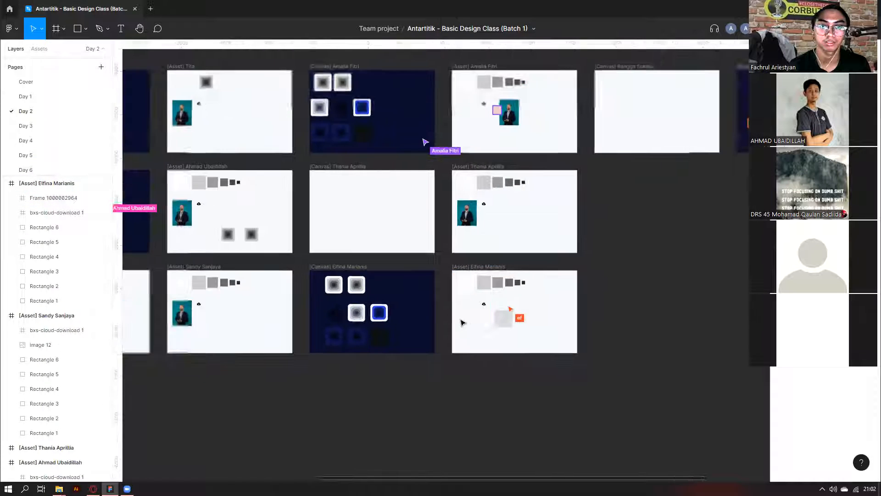
scroll(393, 282, up, 4)
scroll(393, 282, left, 4)
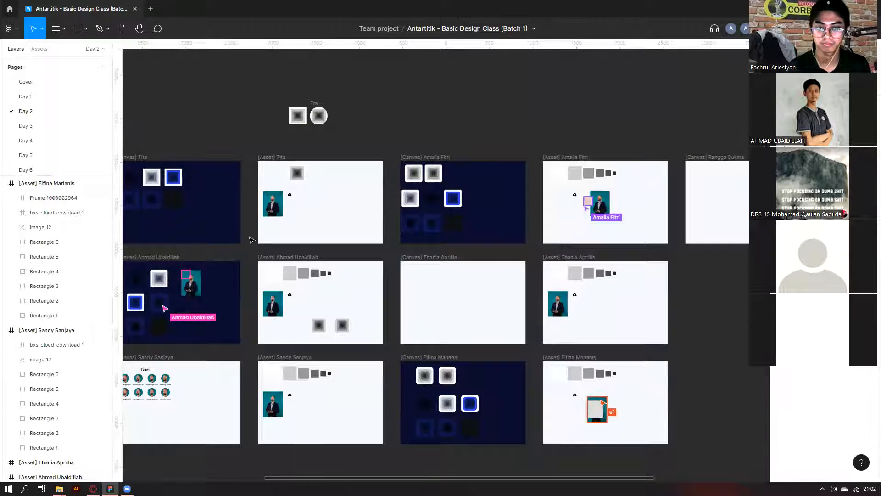
scroll(252, 240, left, 3)
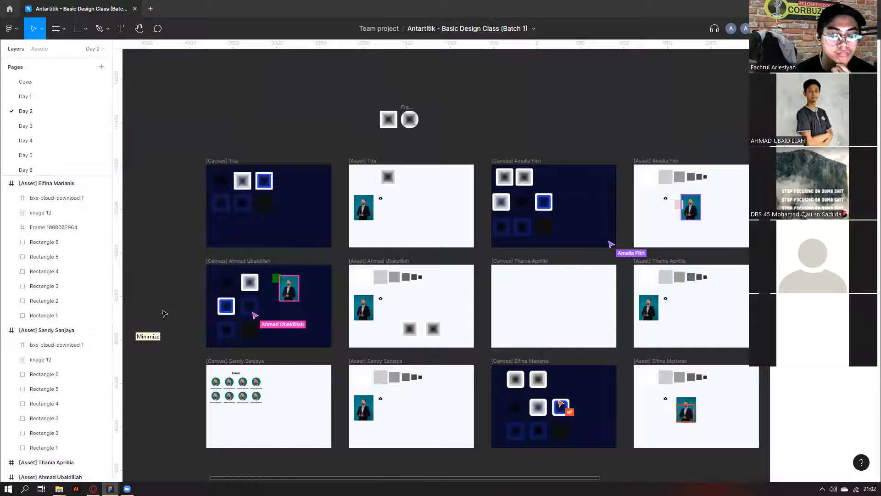
scroll(164, 314, down, 1)
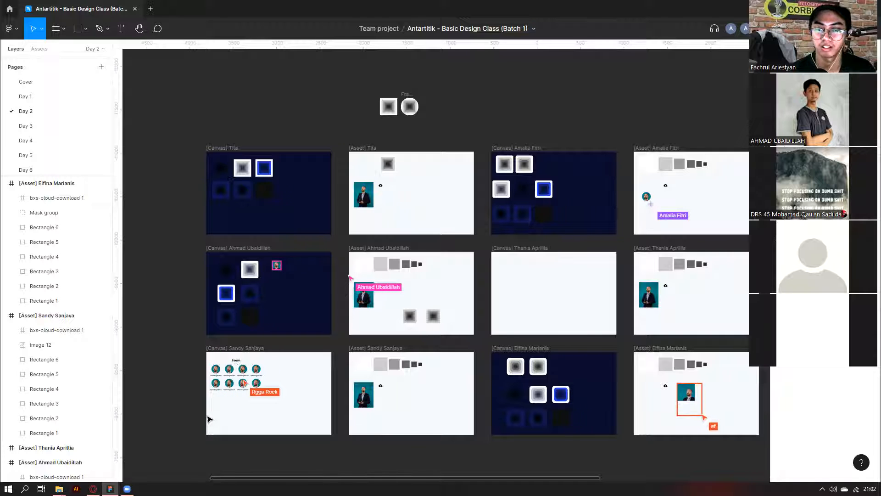
scroll(248, 303, right, 10)
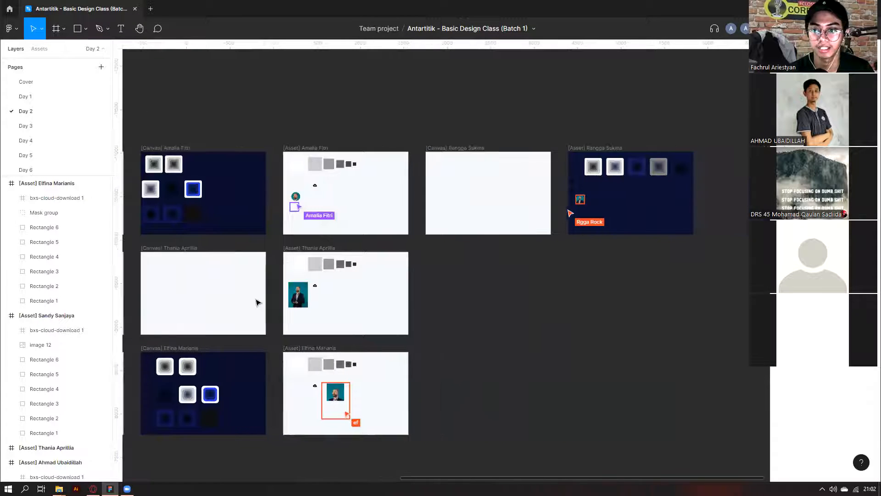
scroll(294, 400, up, 5)
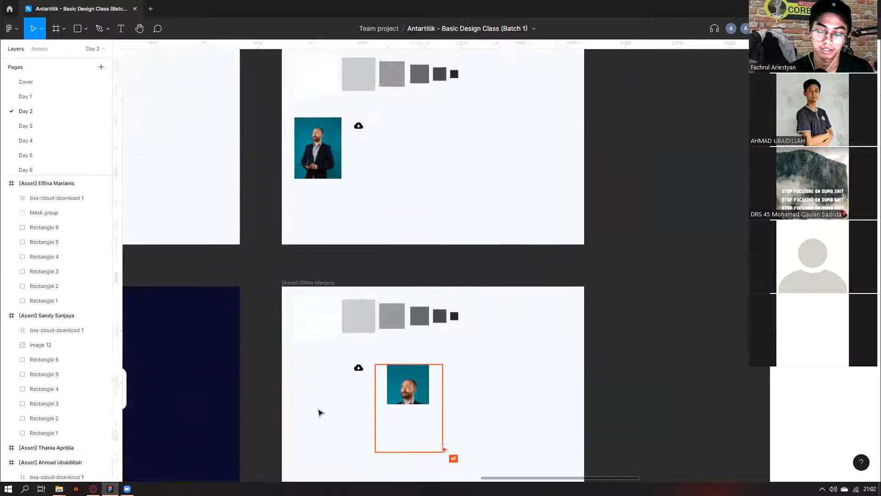
scroll(320, 412, down, 4)
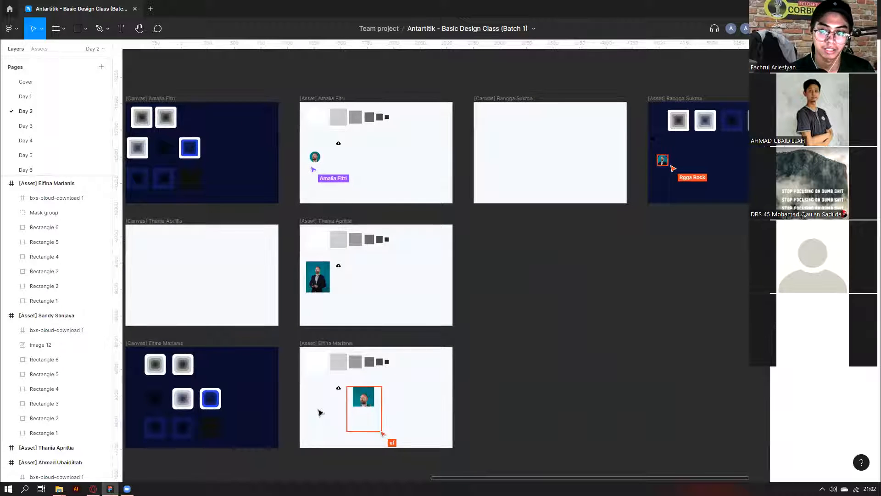
scroll(320, 412, down, 4)
scroll(320, 412, left, 10)
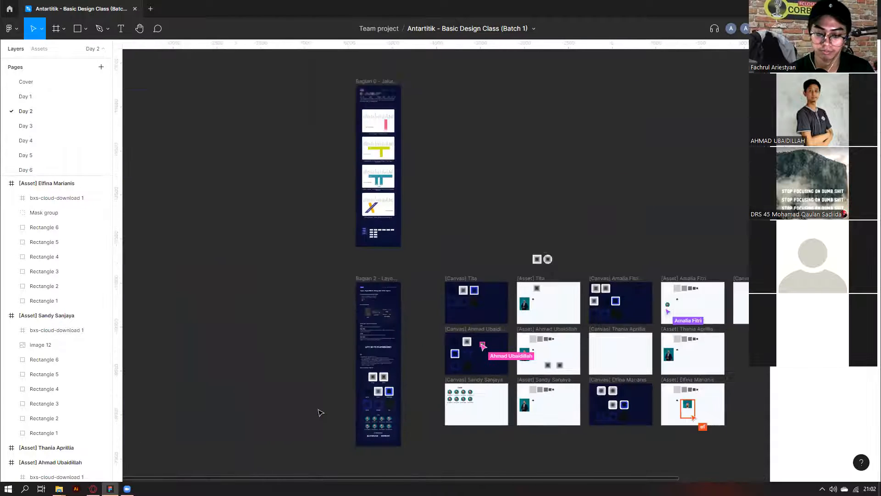
scroll(320, 412, down, 2)
scroll(320, 412, down, 5)
scroll(352, 317, up, 6)
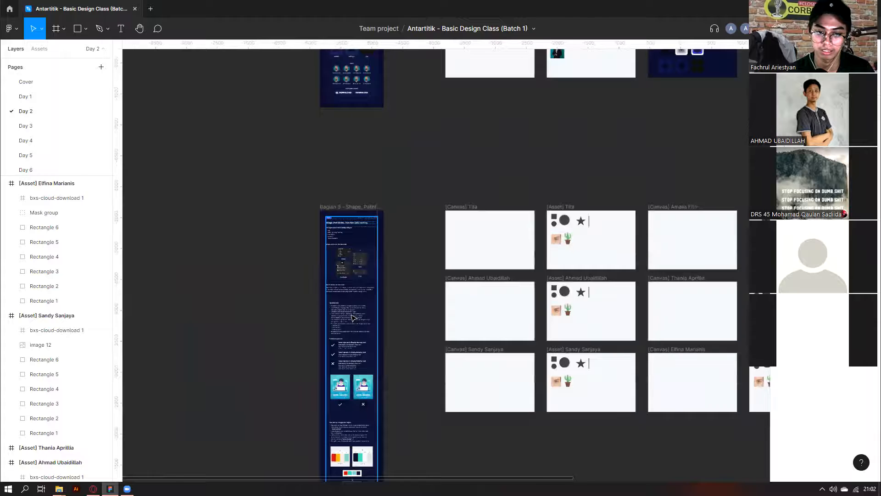
click(352, 317)
scroll(344, 308, up, 8)
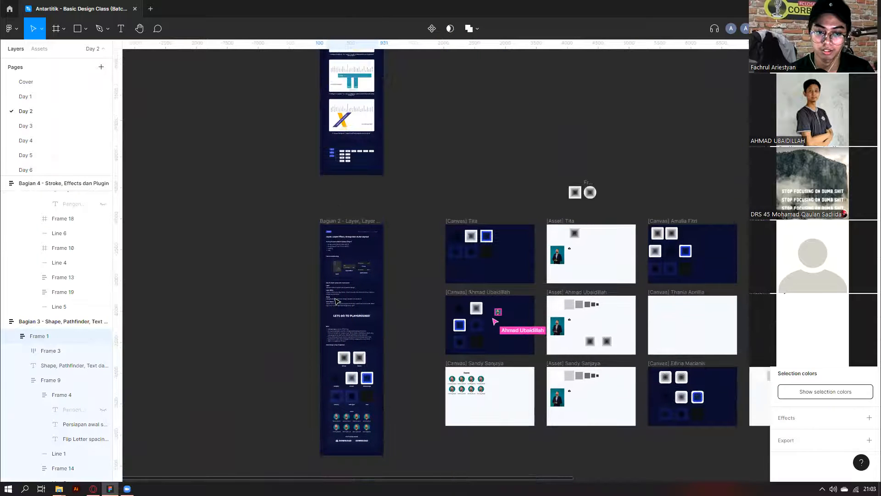
click(337, 302)
click(318, 305)
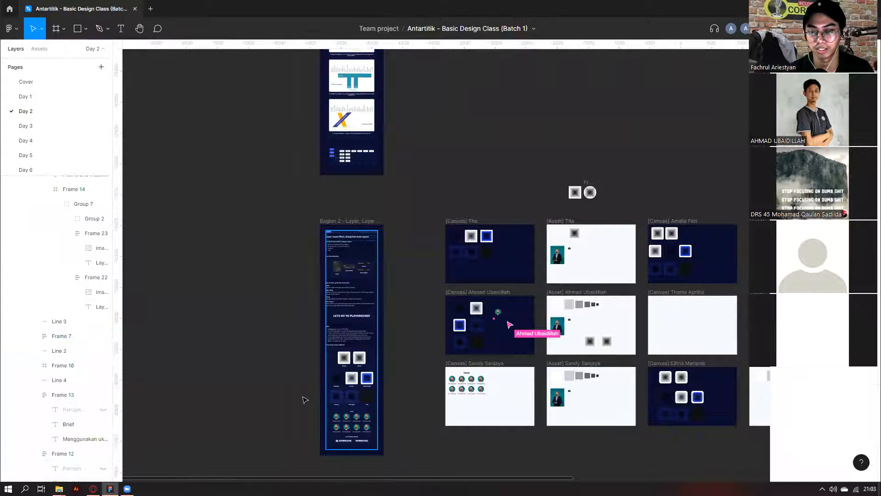
scroll(305, 400, right, 5)
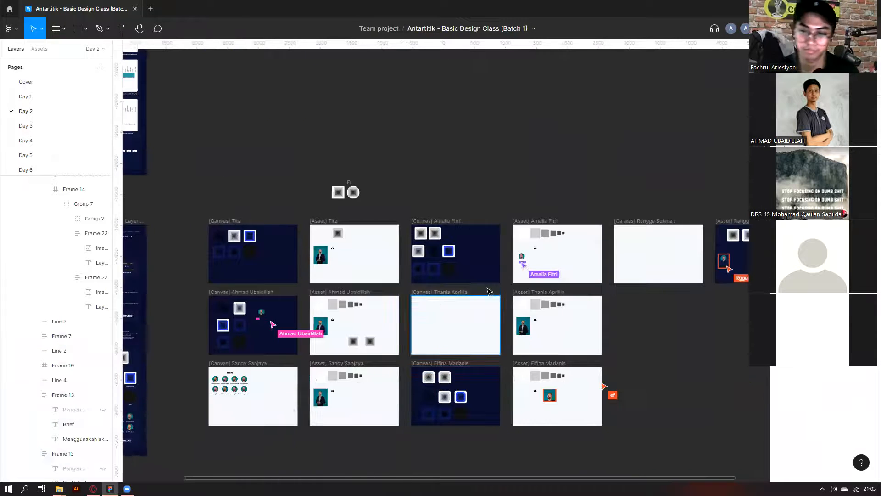
scroll(521, 265, up, 10)
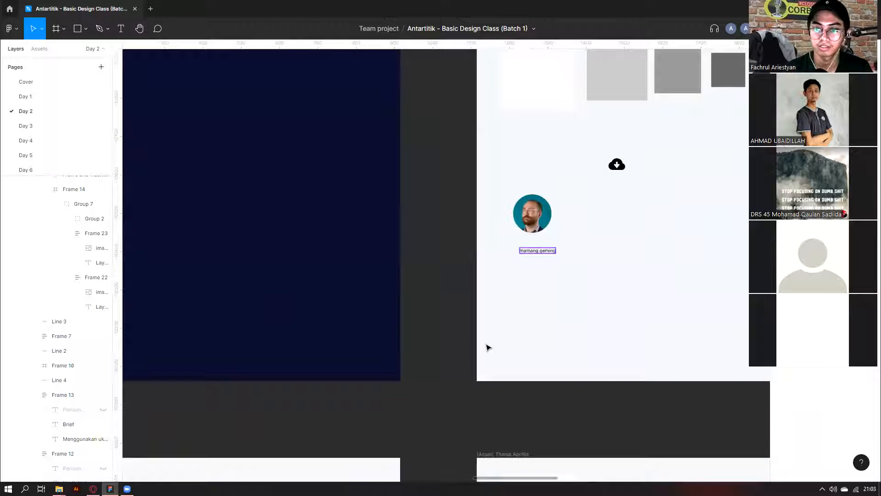
scroll(488, 348, down, 4)
scroll(488, 348, down, 3)
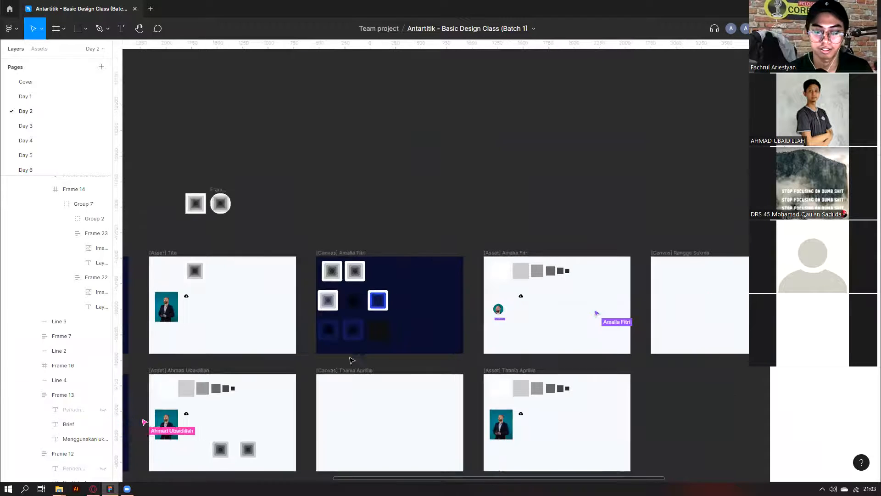
scroll(528, 367, left, 1)
scroll(572, 389, down, 5)
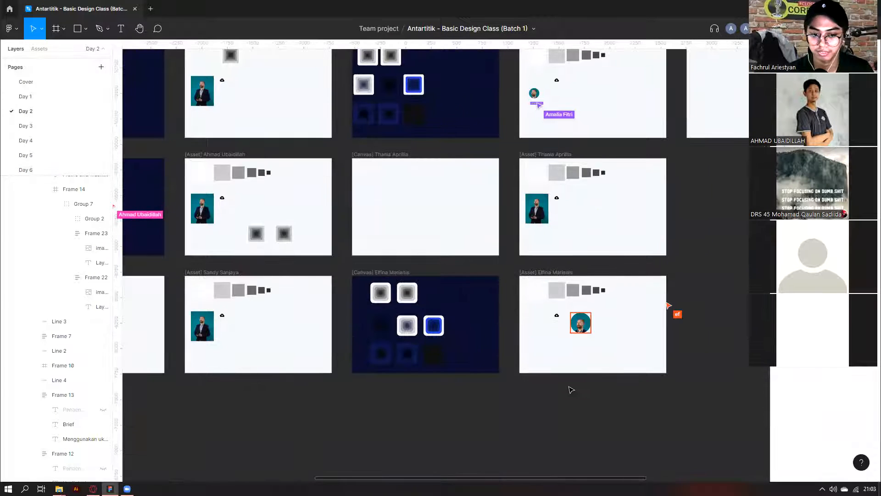
scroll(572, 390, left, 4)
scroll(571, 389, up, 2)
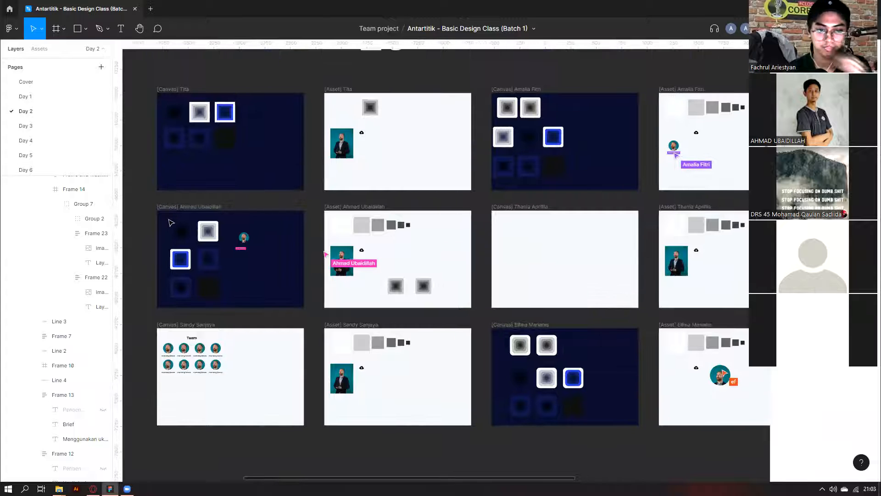
scroll(171, 223, up, 8)
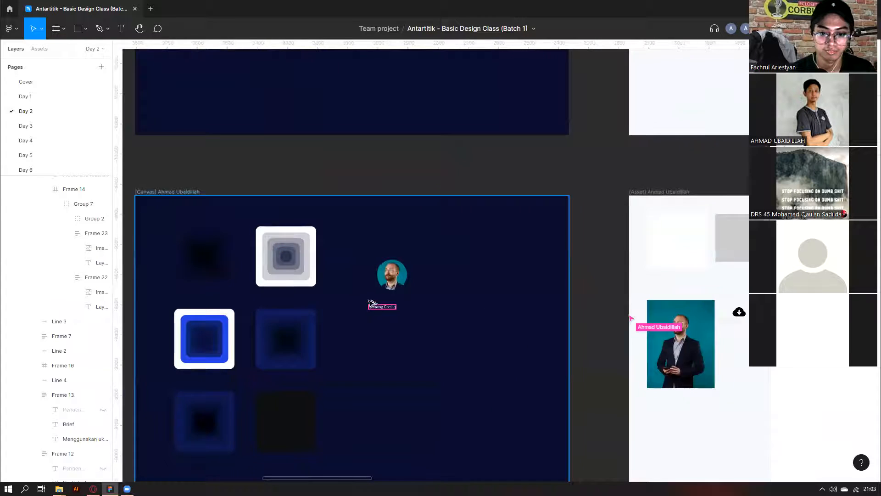
scroll(405, 336, down, 8)
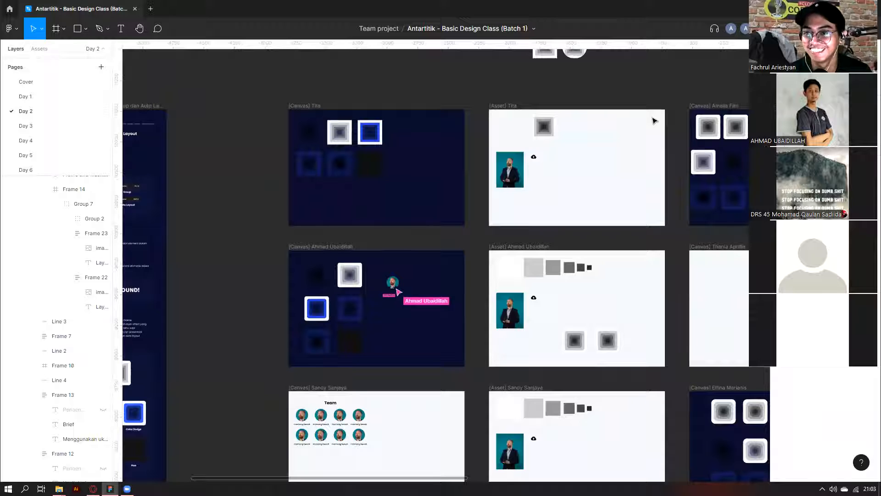
scroll(654, 120, down, 6)
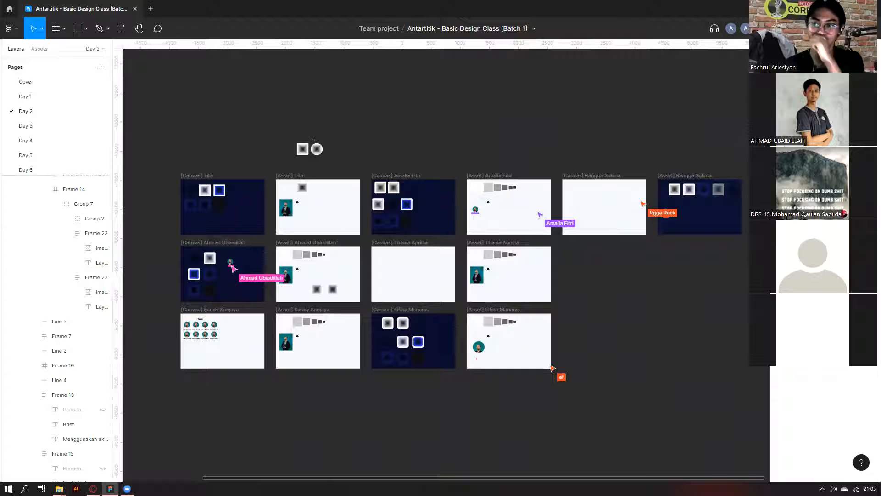
scroll(671, 222, up, 9)
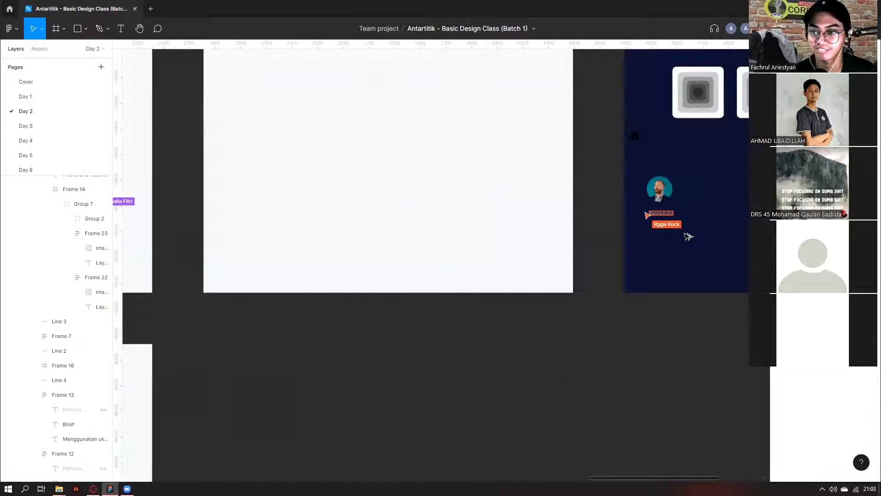
scroll(687, 237, right, 3)
scroll(688, 237, down, 8)
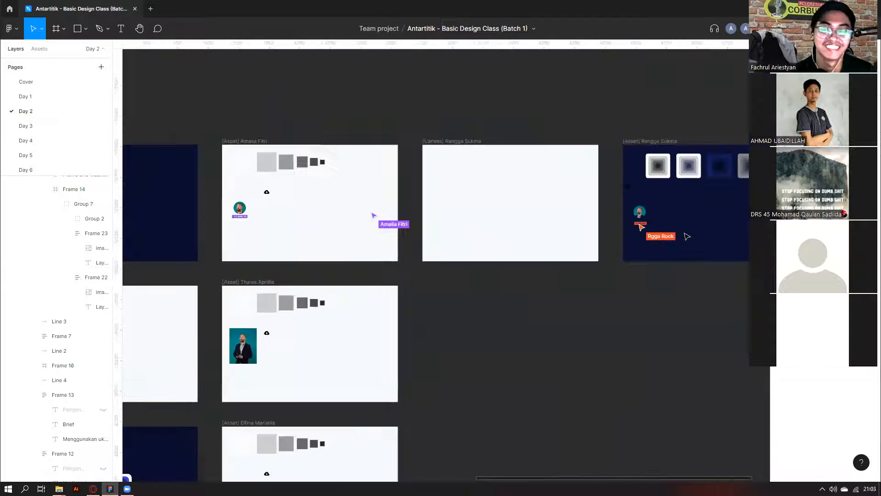
scroll(638, 147, left, 5)
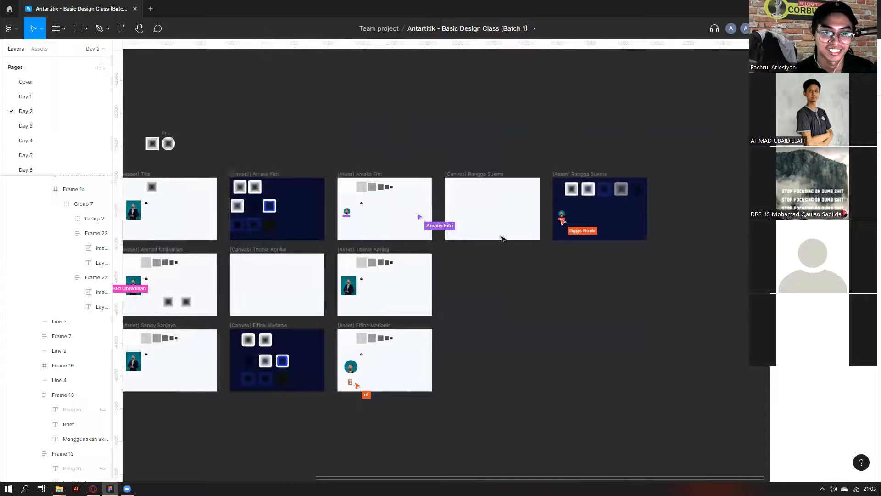
scroll(437, 424, up, 2)
scroll(437, 423, up, 3)
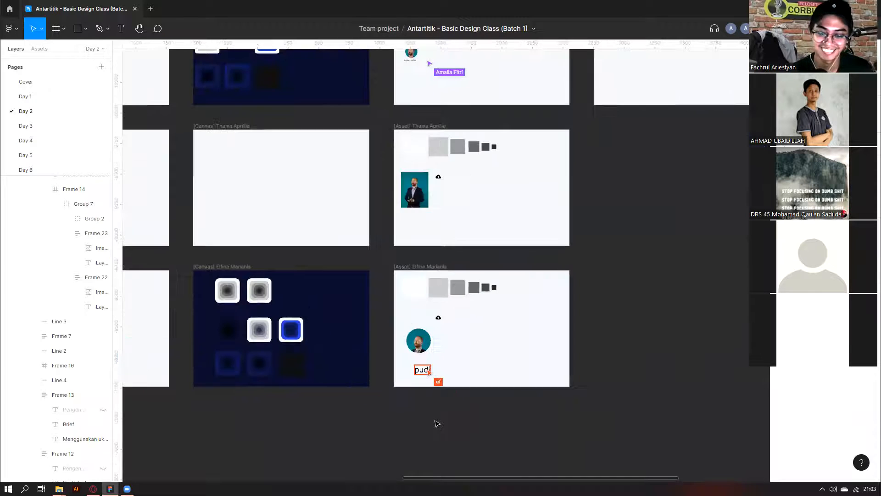
scroll(431, 417, down, 5)
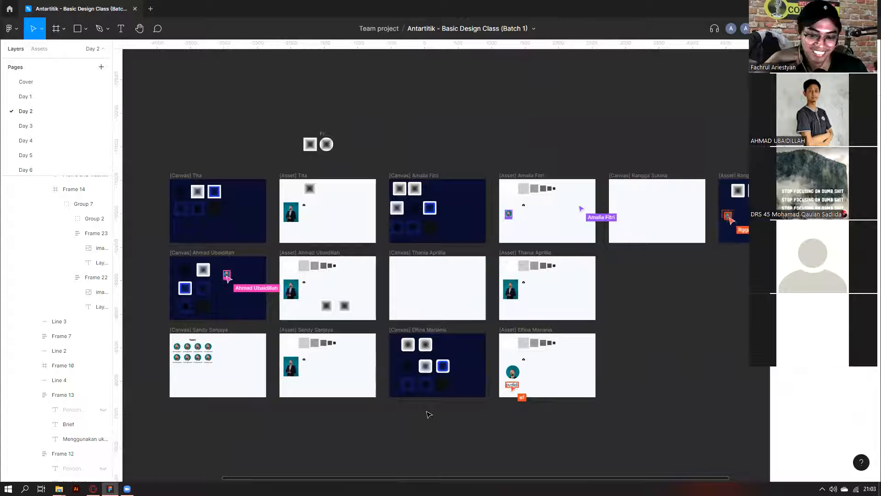
scroll(210, 341, left, 1)
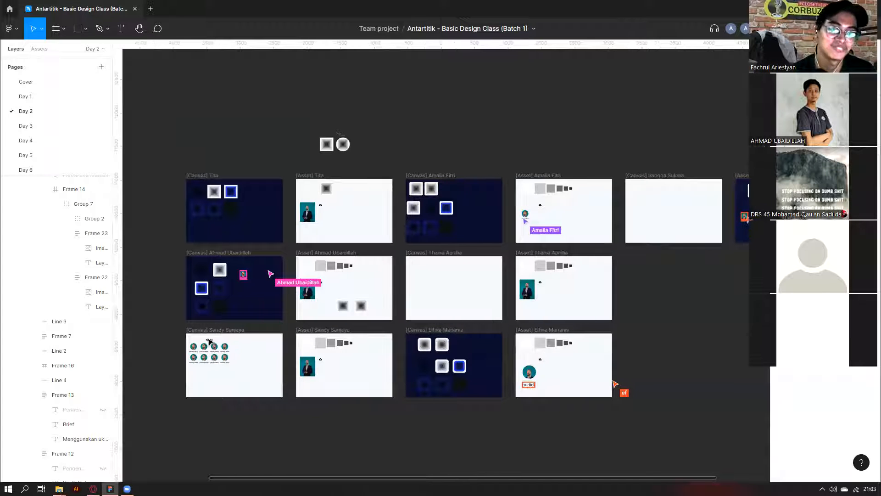
scroll(205, 335, up, 2)
click(202, 353)
scroll(202, 354, up, 2)
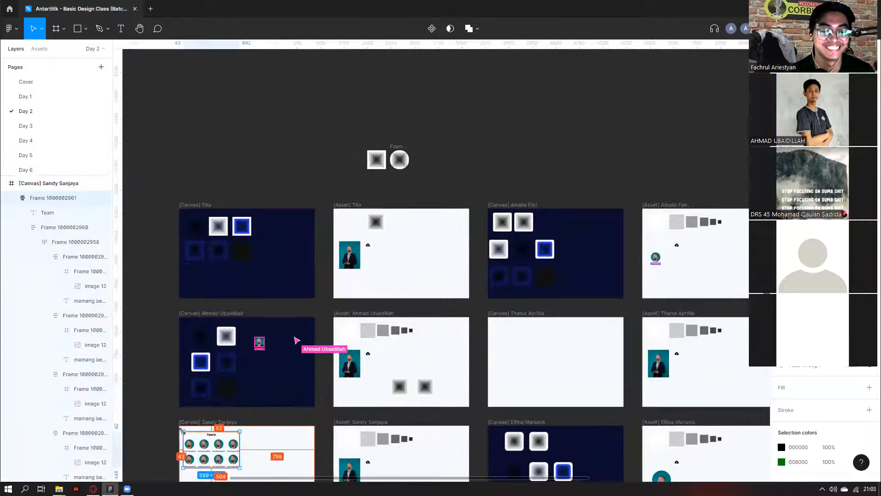
scroll(188, 433, up, 3)
scroll(198, 414, down, 2)
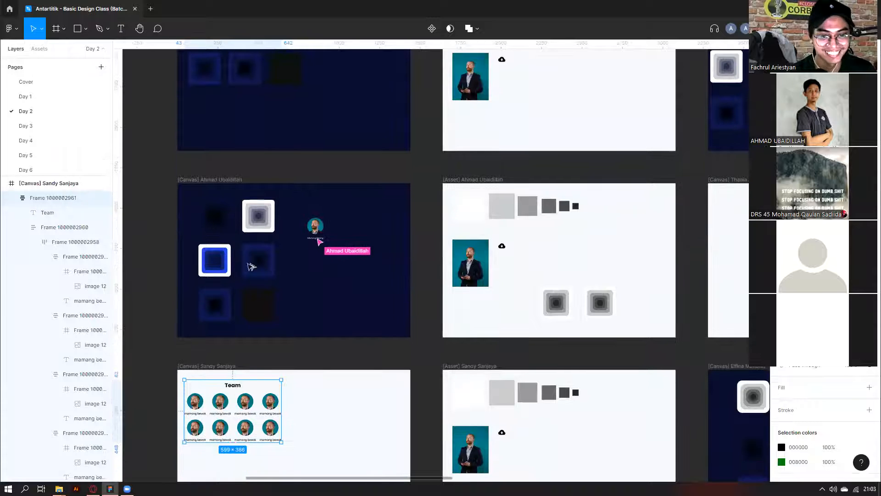
scroll(255, 258, up, 2)
scroll(256, 258, down, 5)
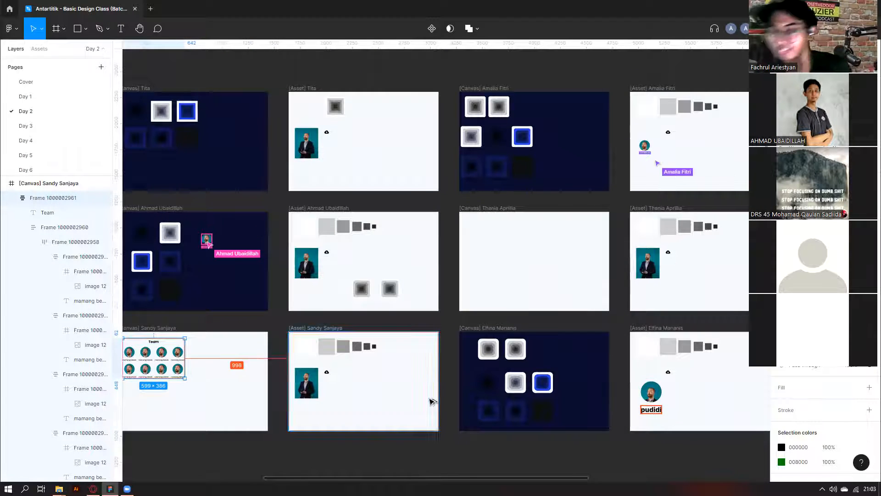
scroll(431, 402, down, 1)
scroll(432, 402, right, 6)
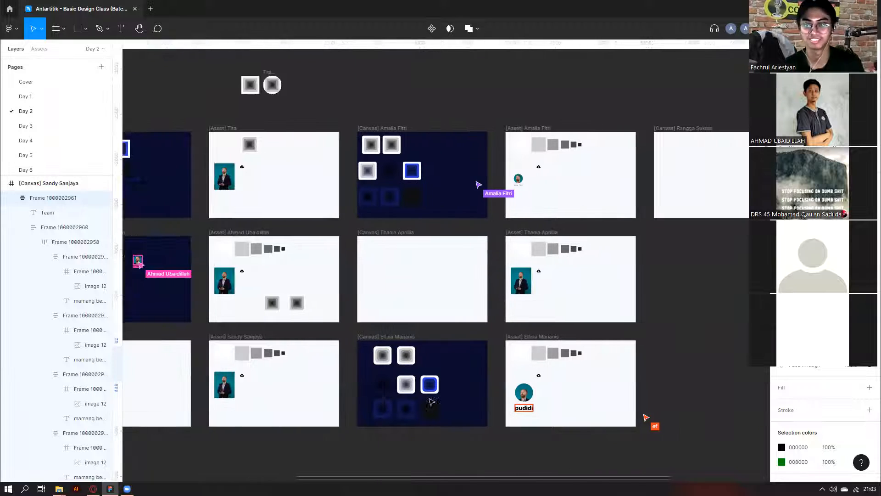
scroll(678, 186, up, 6)
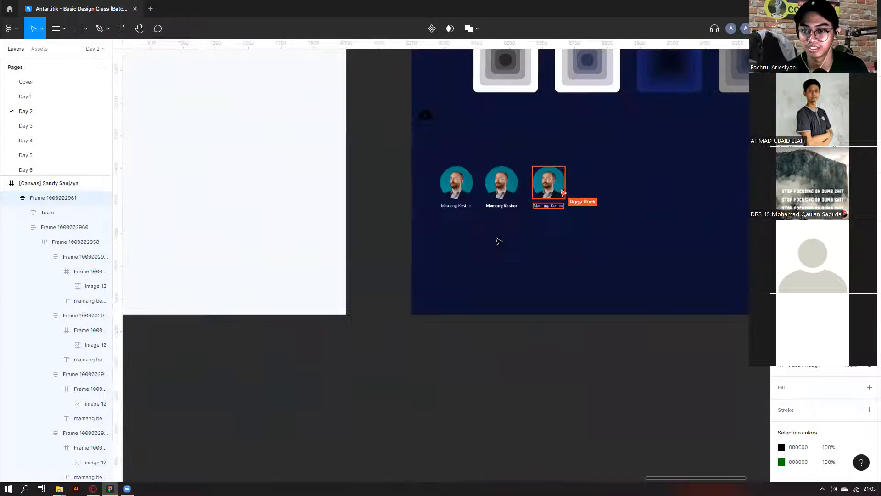
scroll(498, 240, down, 4)
scroll(494, 229, up, 5)
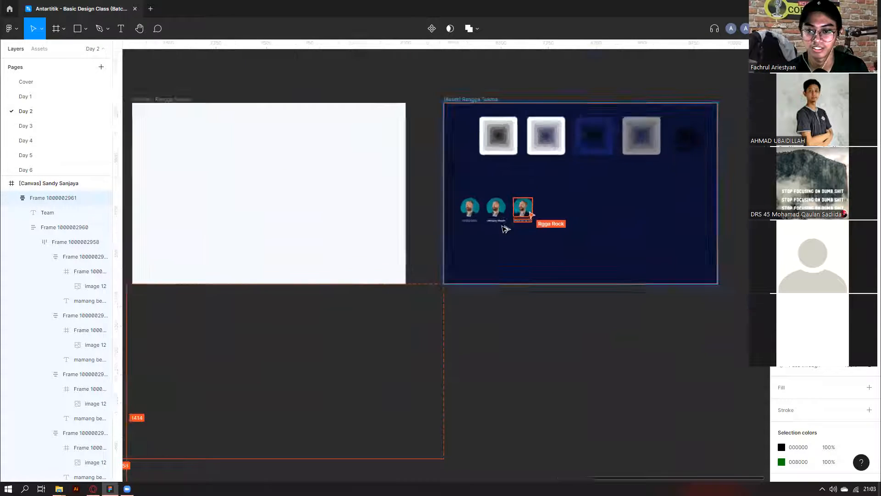
scroll(502, 240, up, 2)
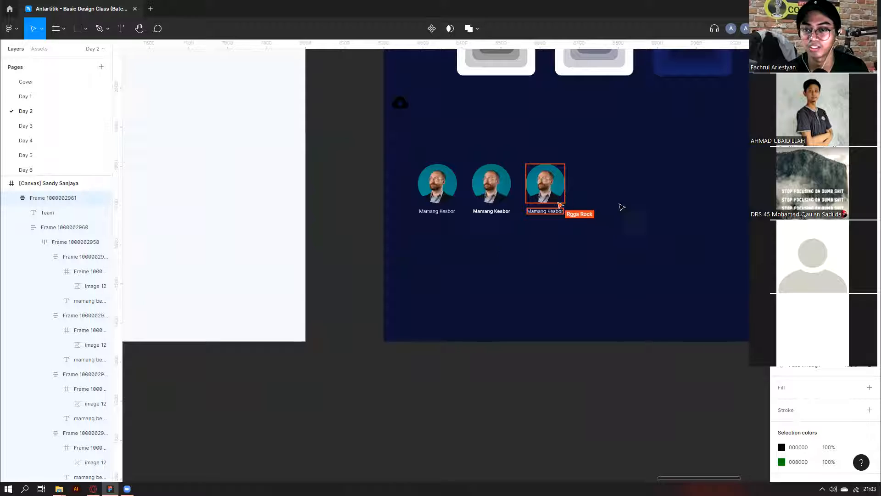
drag(627, 152, 498, 292)
Remove two of the three Mamang Kesbor avatar cards and labels from the Asset frame.
click(537, 336)
drag(537, 335, 524, 364)
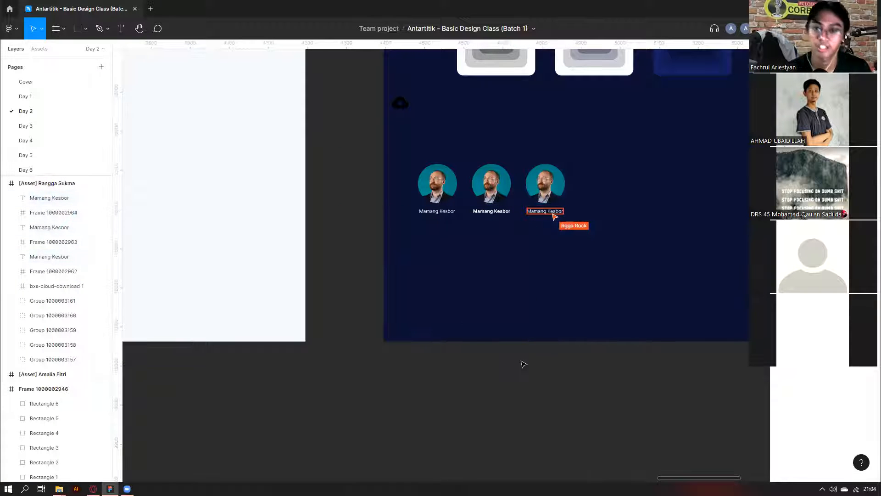
drag(439, 325, 416, 180)
click(469, 278)
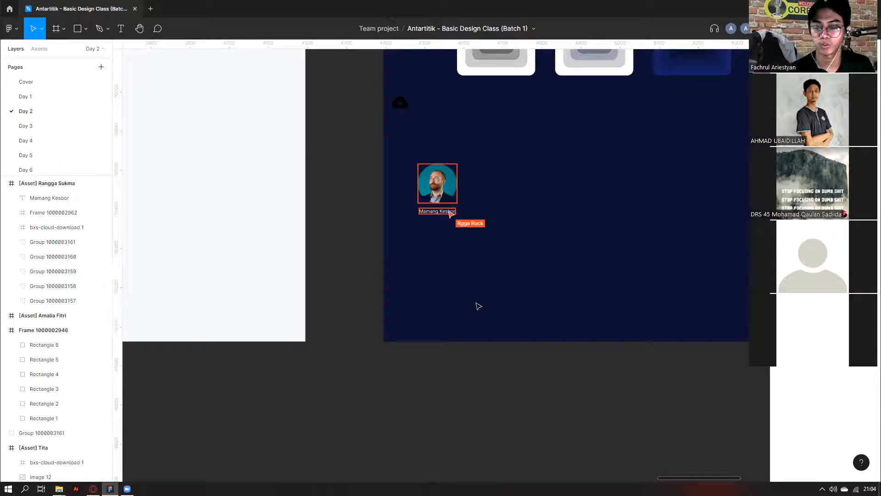
scroll(362, 232, down, 3)
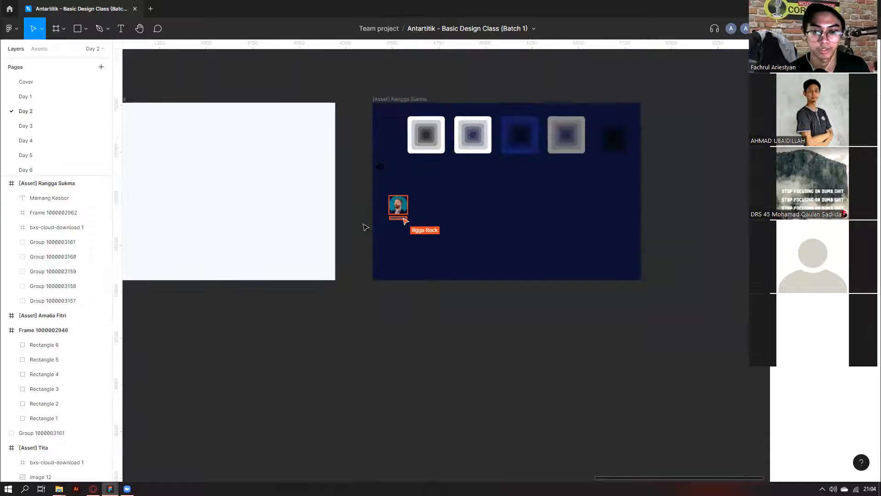
scroll(365, 227, left, 3)
scroll(365, 228, left, 5)
scroll(365, 227, down, 4)
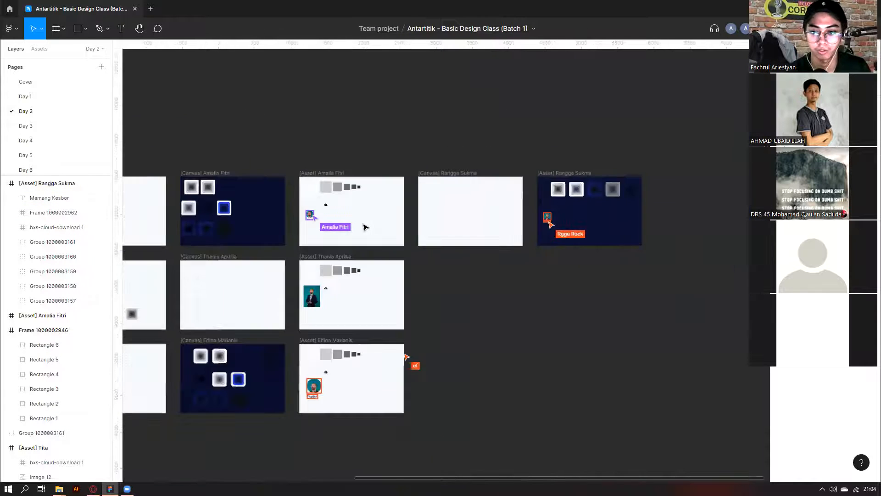
scroll(540, 225, up, 6)
scroll(467, 226, down, 3)
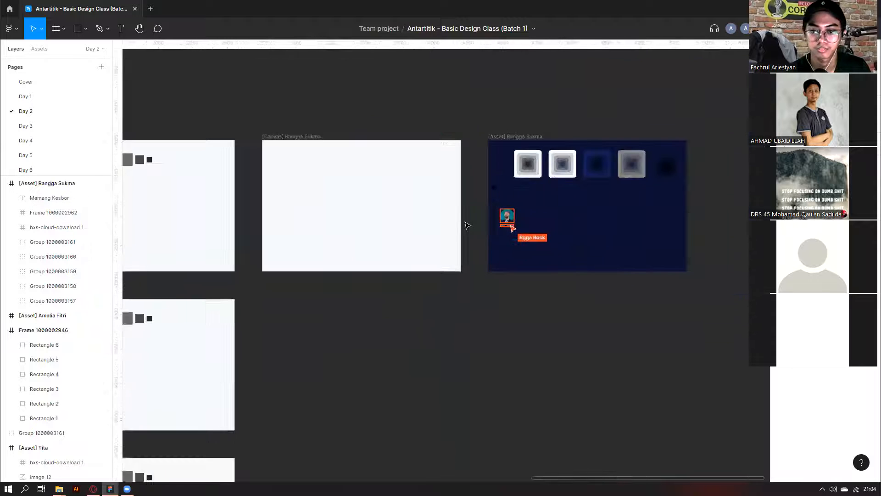
scroll(462, 227, left, 6)
scroll(353, 225, up, 5)
scroll(345, 425, up, 3)
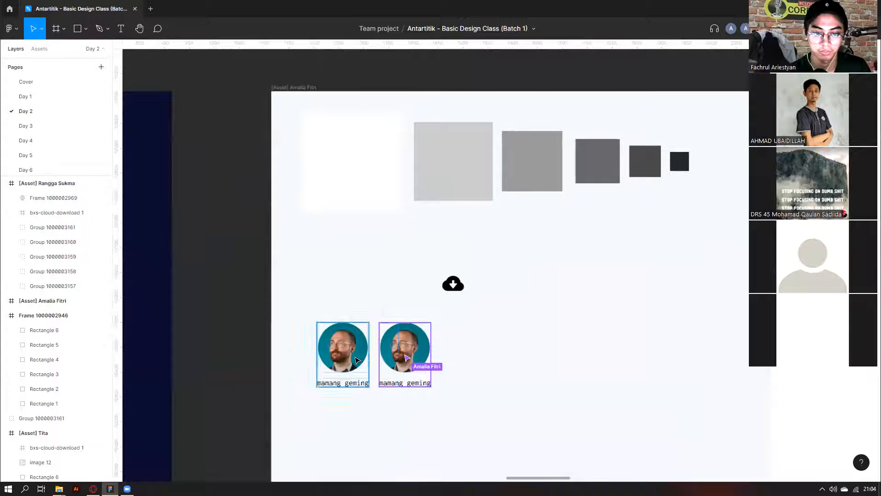
scroll(356, 359, down, 2)
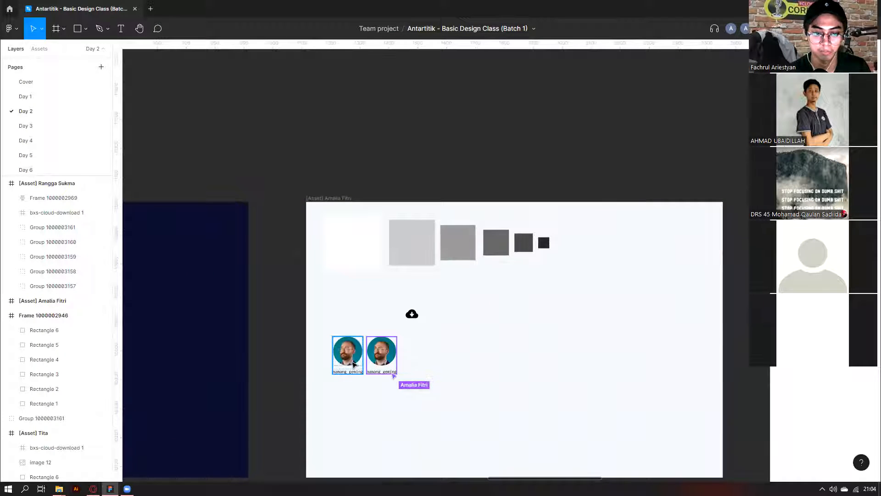
scroll(355, 343, down, 3)
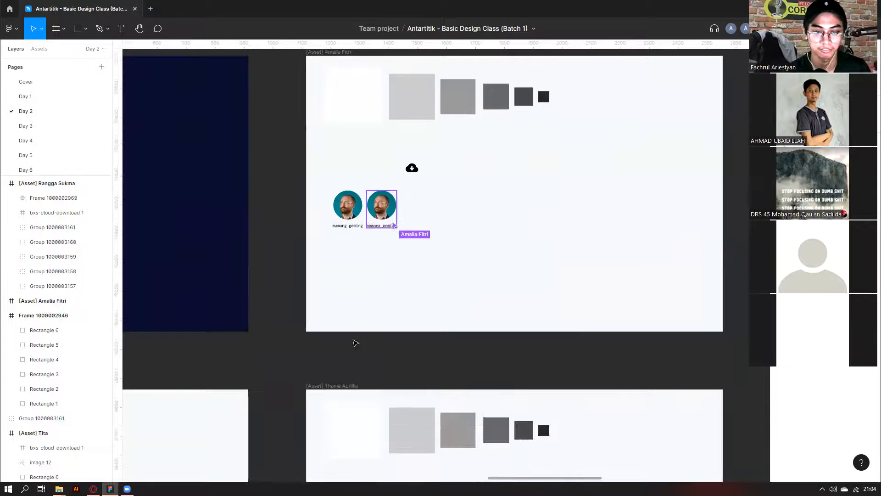
scroll(356, 343, down, 4)
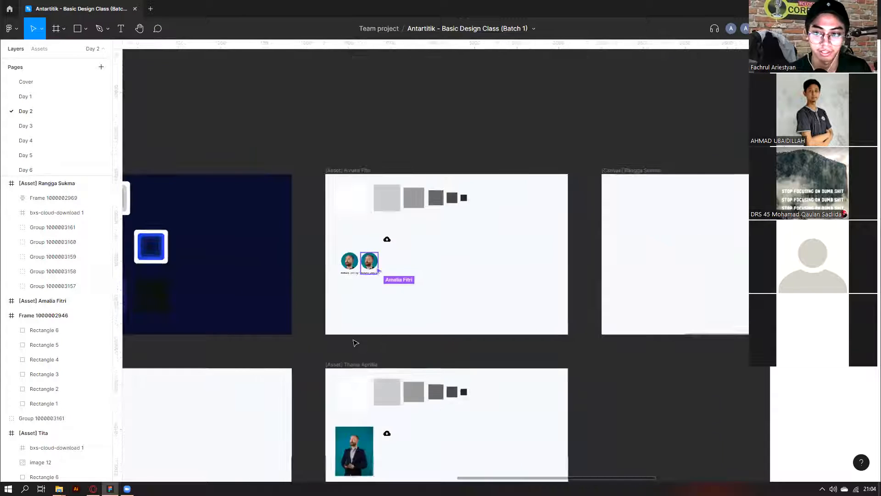
scroll(354, 343, down, 3)
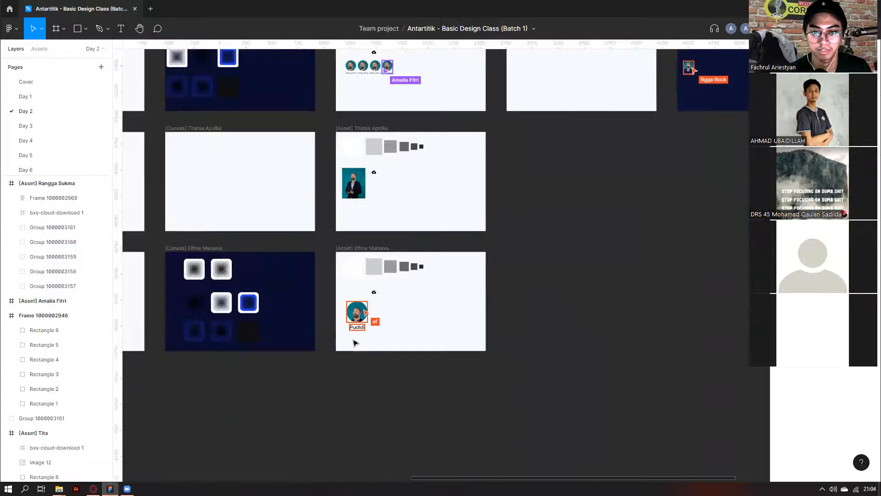
scroll(340, 304, up, 3)
scroll(340, 304, down, 3)
scroll(633, 100, up, 2)
scroll(634, 100, right, 3)
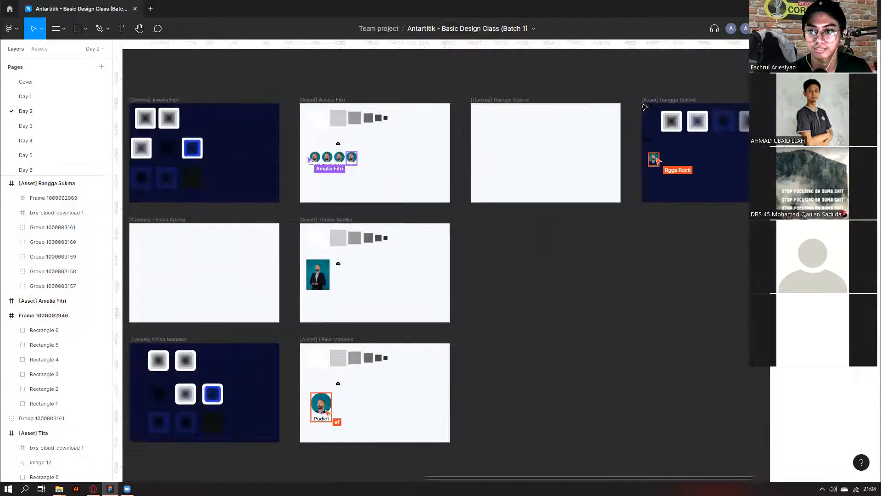
scroll(584, 146, up, 3)
scroll(584, 146, up, 3)
scroll(396, 218, down, 3)
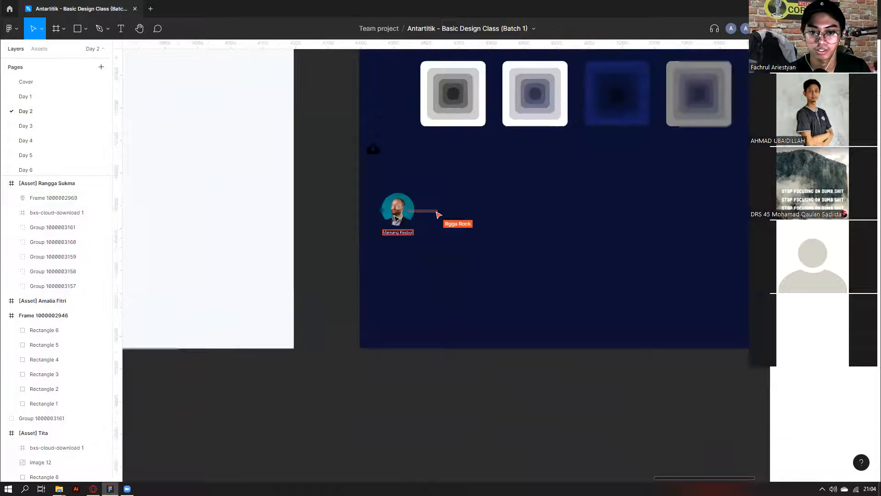
scroll(395, 227, up, 1)
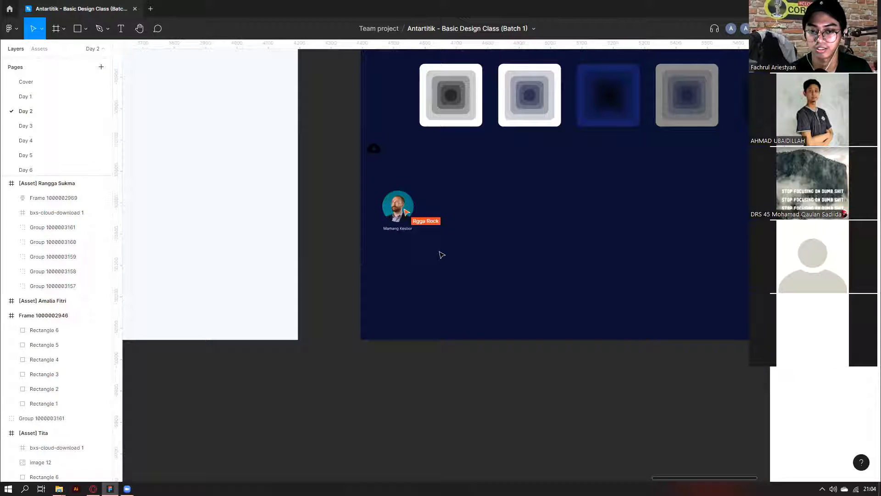
scroll(442, 255, down, 5)
scroll(387, 297, left, 5)
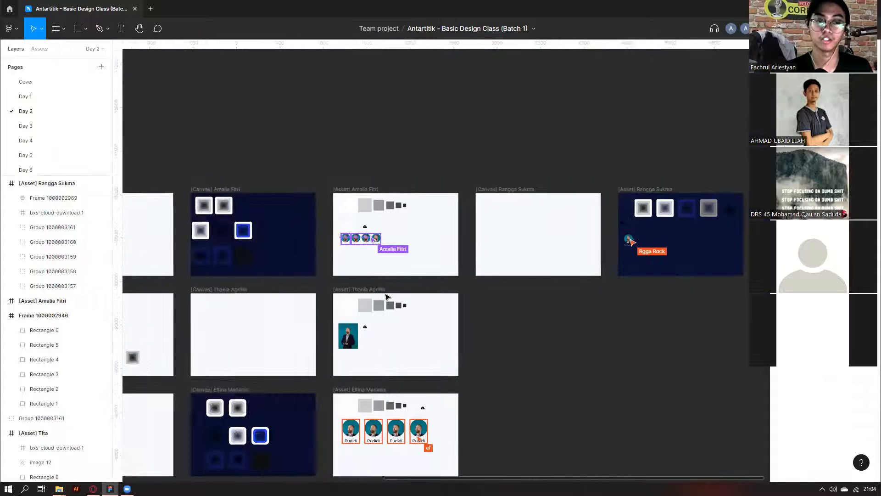
scroll(387, 297, up, 1)
scroll(367, 321, left, 6)
scroll(341, 356, down, 2)
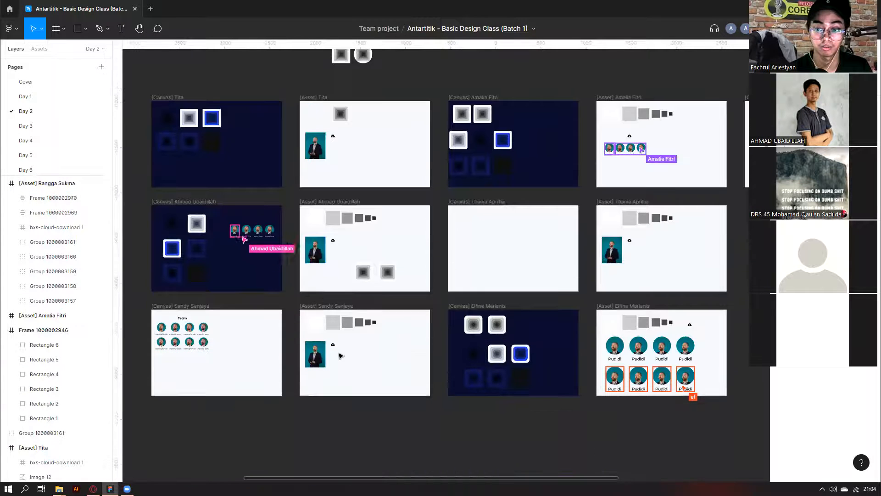
scroll(243, 245, up, 5)
scroll(341, 271, up, 2)
scroll(341, 272, down, 7)
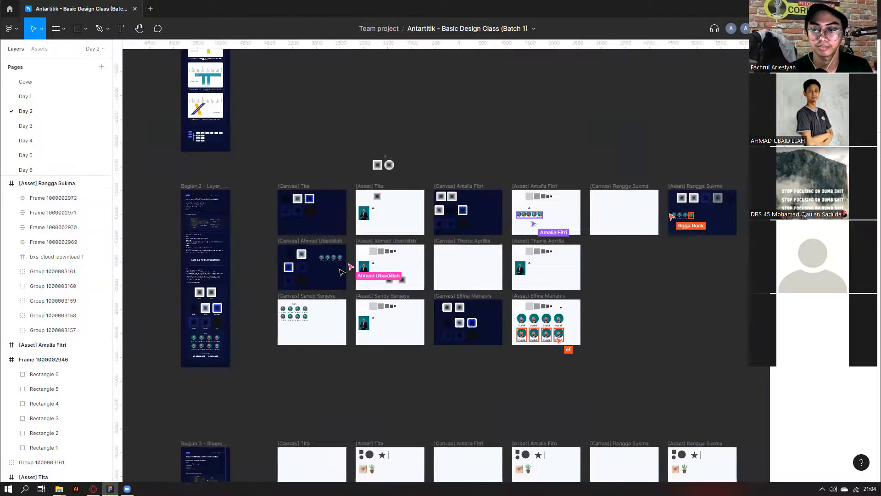
scroll(341, 272, right, 3)
scroll(435, 279, left, 4)
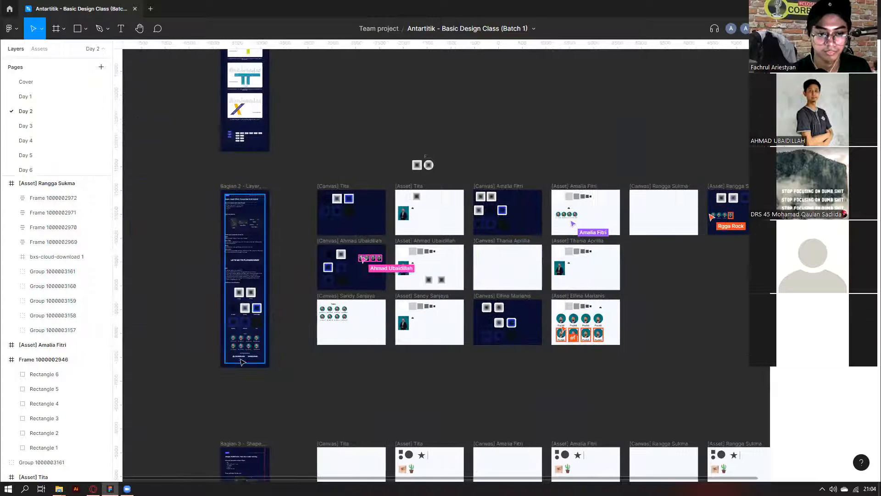
scroll(242, 362, down, 8)
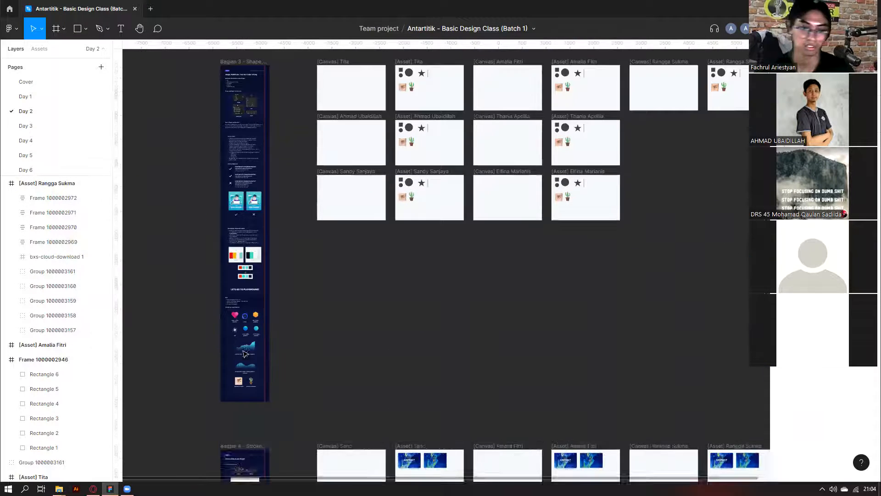
scroll(245, 353, down, 5)
scroll(199, 195, down, 3)
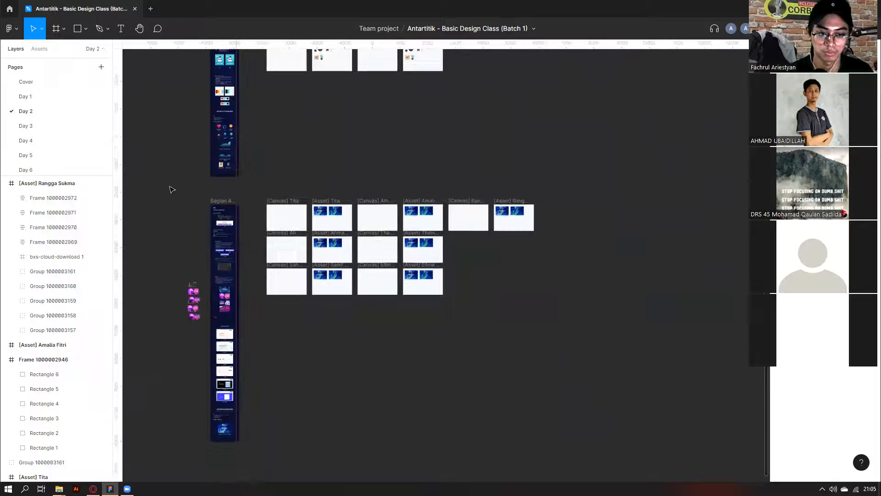
drag(550, 442, 565, 456)
scroll(317, 275, up, 4)
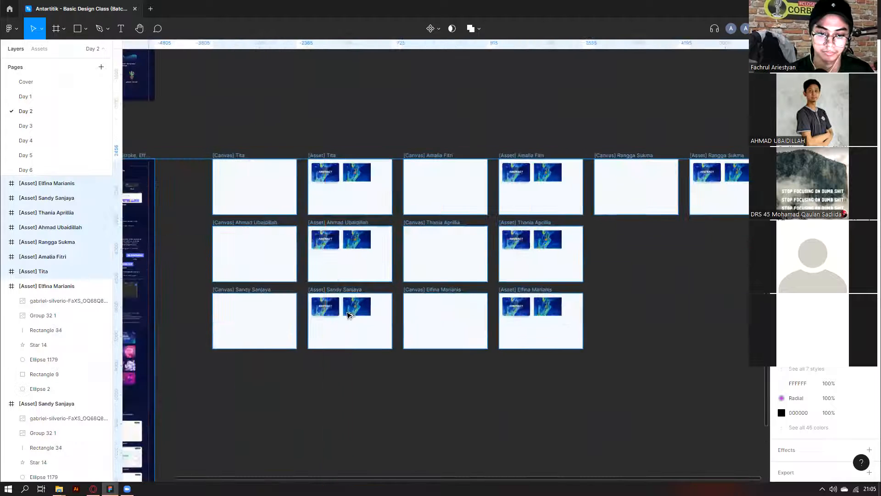
scroll(359, 334, up, 10)
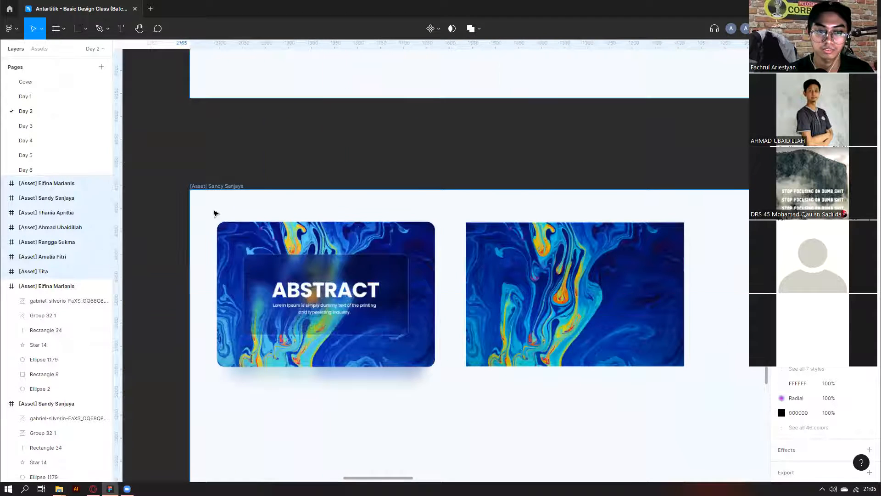
scroll(213, 210, down, 10)
click(185, 211)
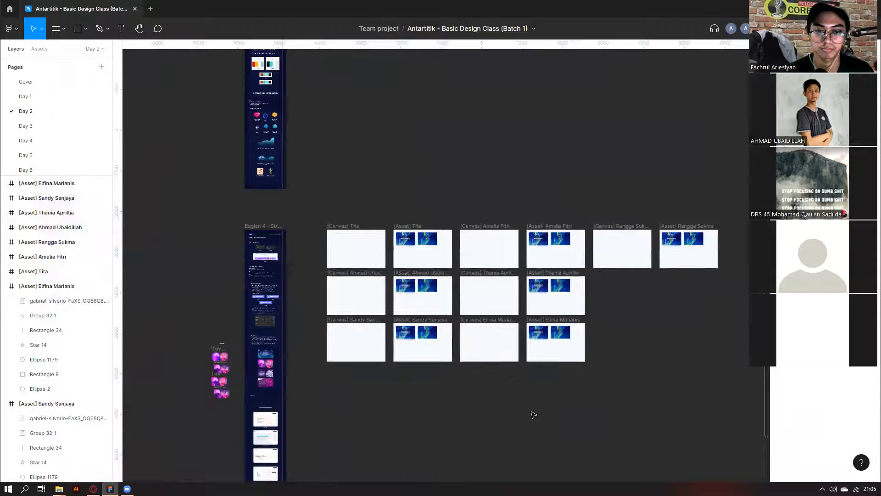
scroll(252, 205, down, 2)
drag(238, 249, 562, 460)
drag(566, 460, 177, 202)
click(177, 202)
click(444, 241)
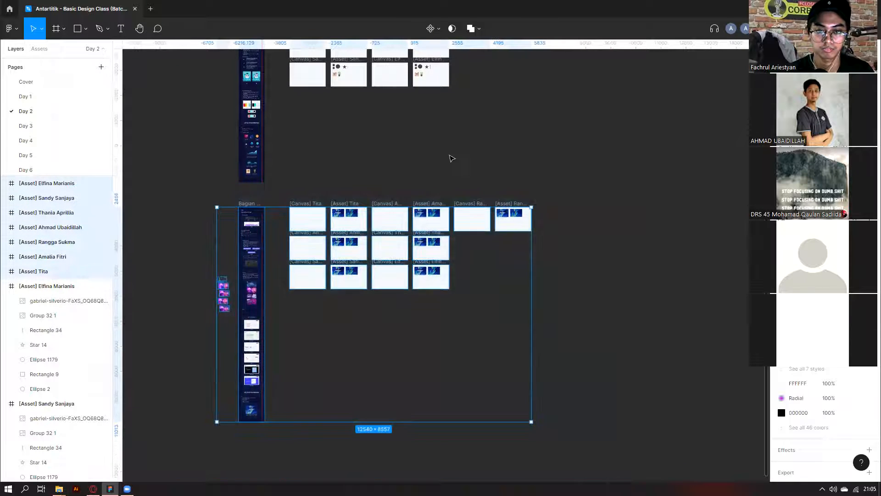
scroll(452, 157, up, 5)
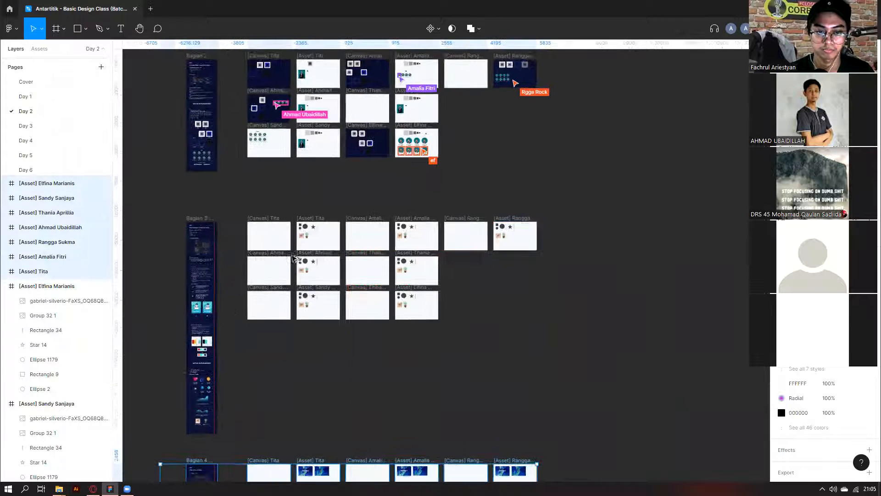
scroll(245, 255, left, 2)
scroll(309, 238, up, 6)
scroll(379, 309, up, 3)
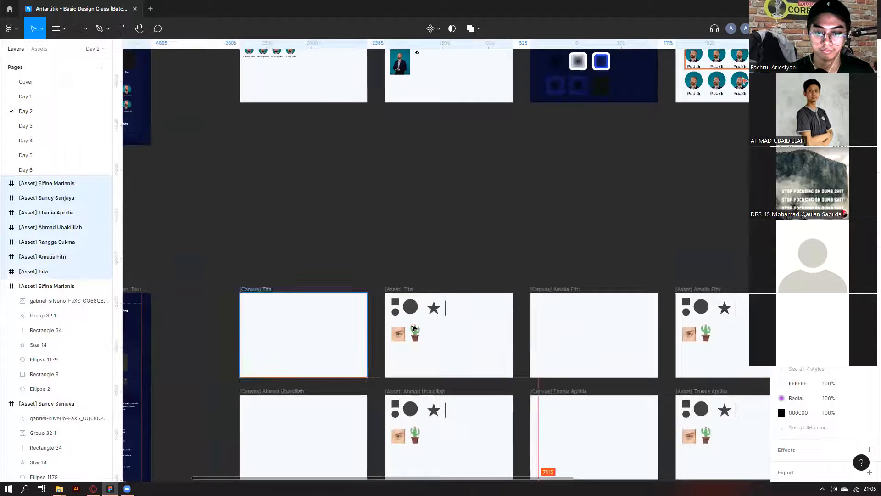
scroll(413, 285, up, 4)
scroll(460, 269, down, 6)
scroll(459, 268, up, 4)
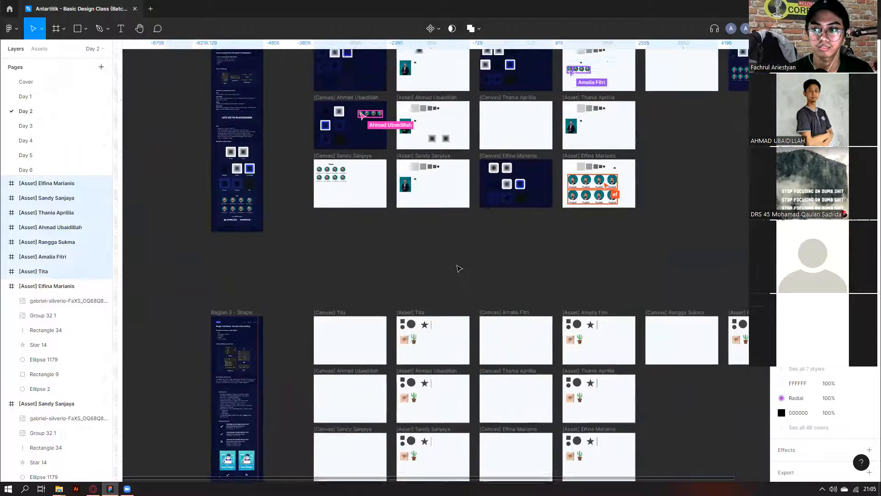
scroll(459, 268, down, 2)
scroll(459, 269, up, 3)
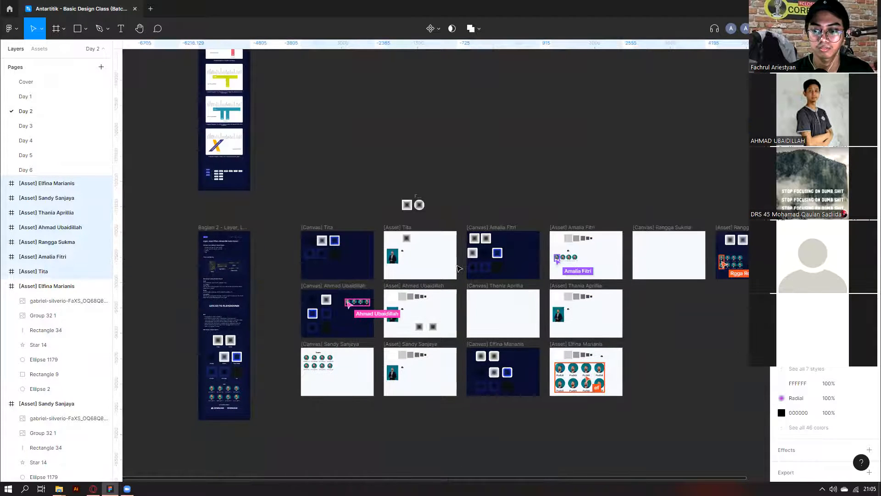
scroll(459, 268, down, 6)
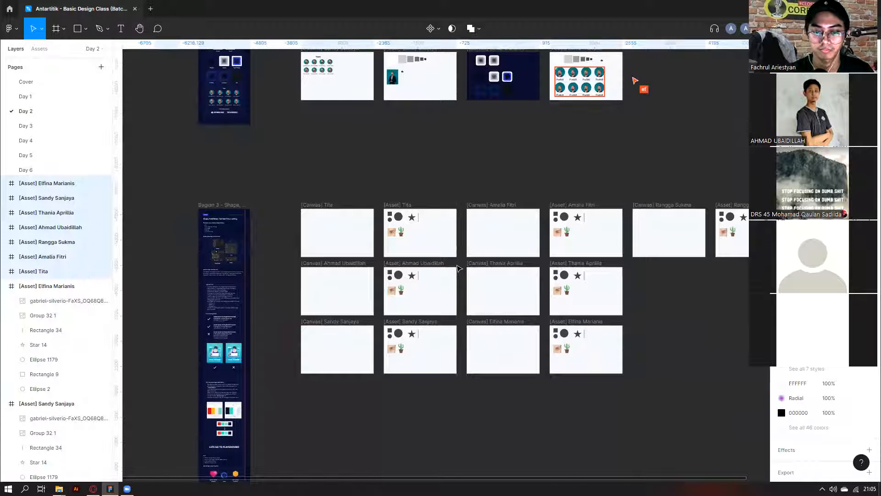
scroll(459, 269, down, 5)
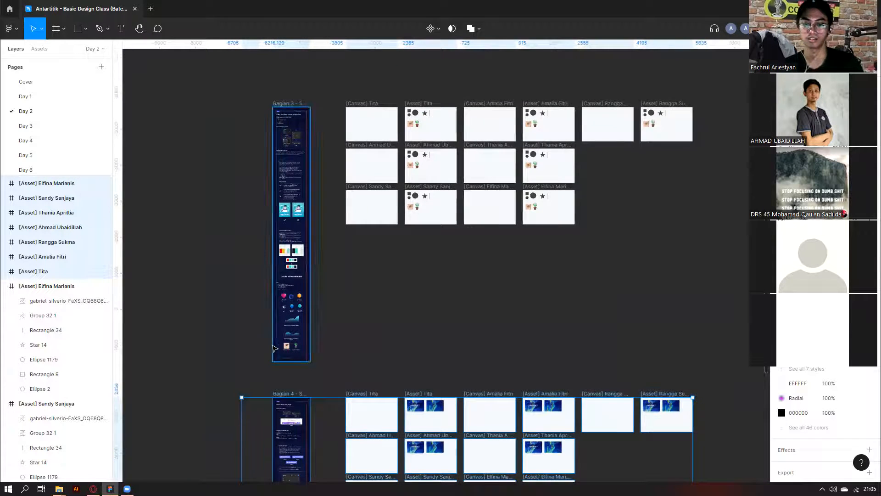
scroll(274, 348, down, 3)
scroll(275, 348, down, 3)
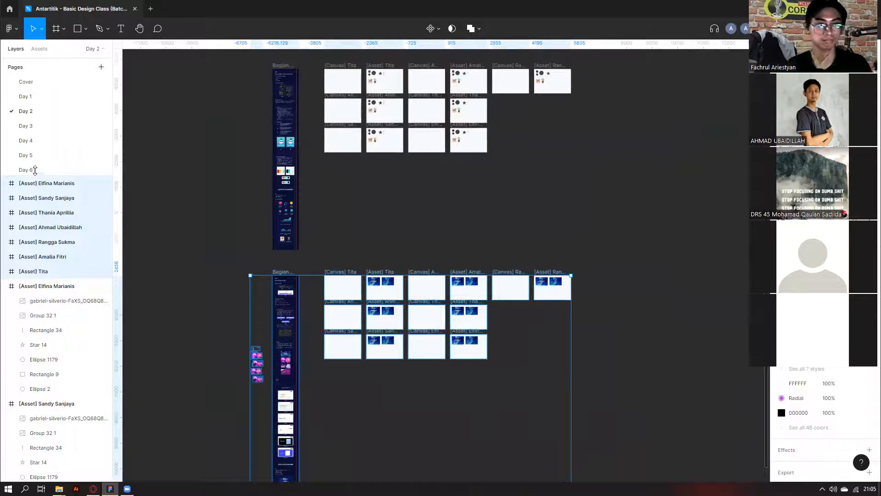
scroll(399, 192, up, 5)
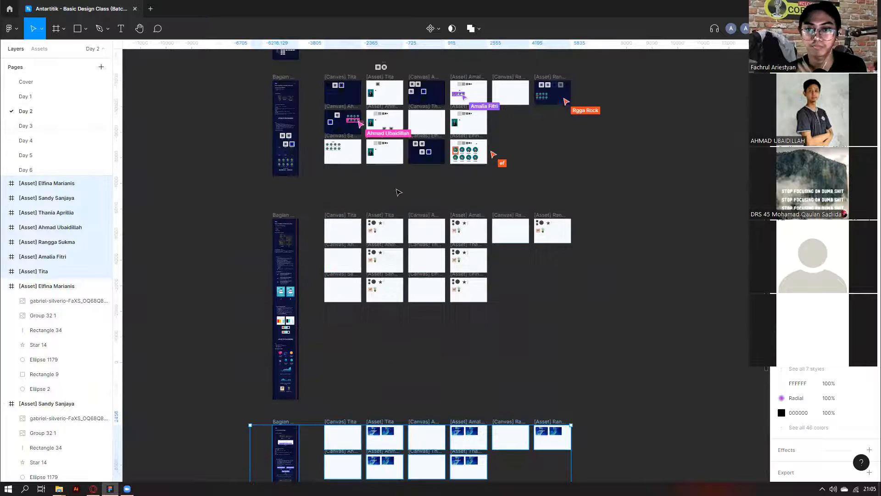
scroll(398, 193, up, 3)
scroll(372, 238, up, 3)
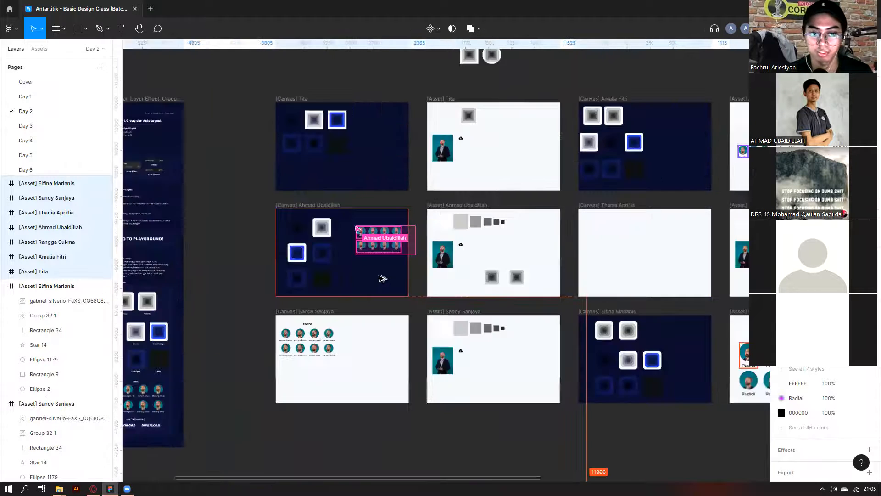
scroll(372, 239, up, 2)
scroll(496, 374, down, 2)
scroll(523, 393, right, 3)
scroll(523, 393, right, 3)
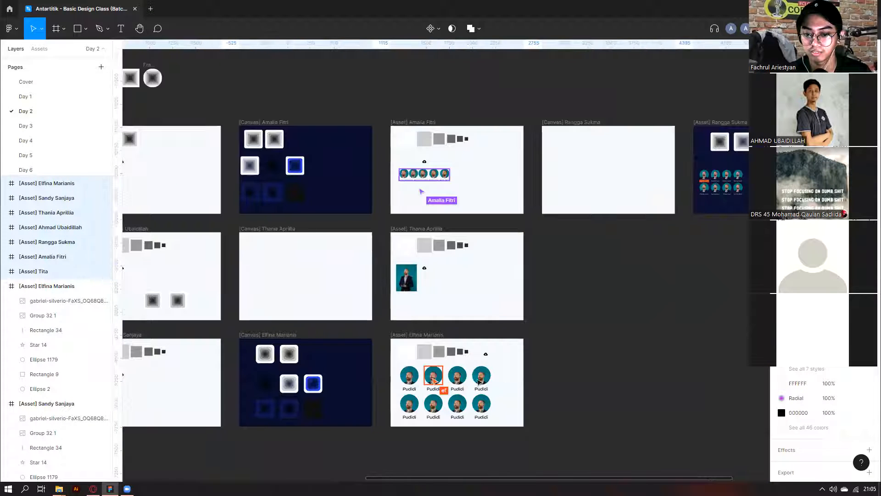
scroll(509, 377, right, 3)
scroll(518, 363, up, 1)
scroll(601, 192, up, 5)
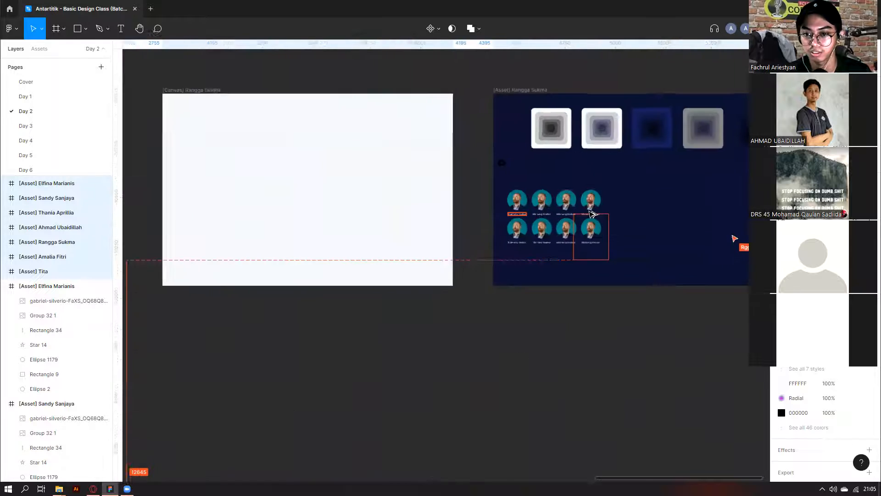
click(607, 188)
click(467, 193)
click(509, 193)
click(404, 189)
drag(408, 182, 489, 267)
scroll(490, 267, down, 5)
scroll(533, 306, left, 3)
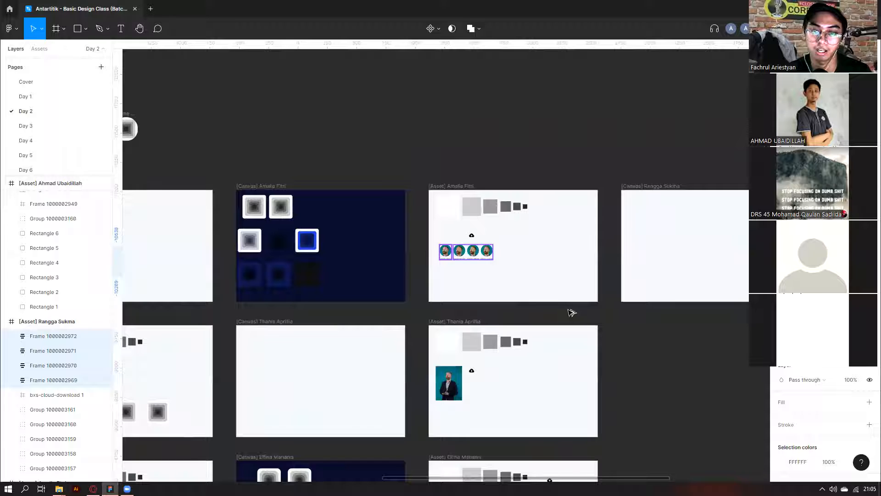
click(572, 312)
scroll(482, 294, left, 3)
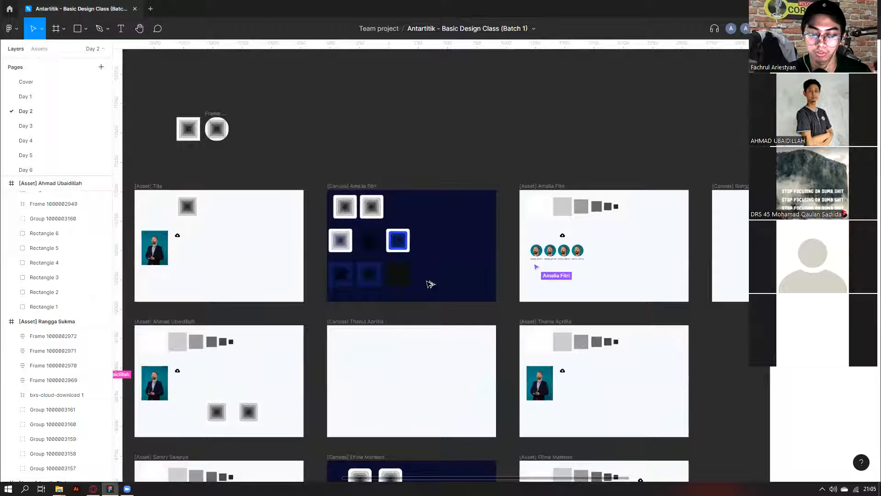
scroll(430, 285, down, 3)
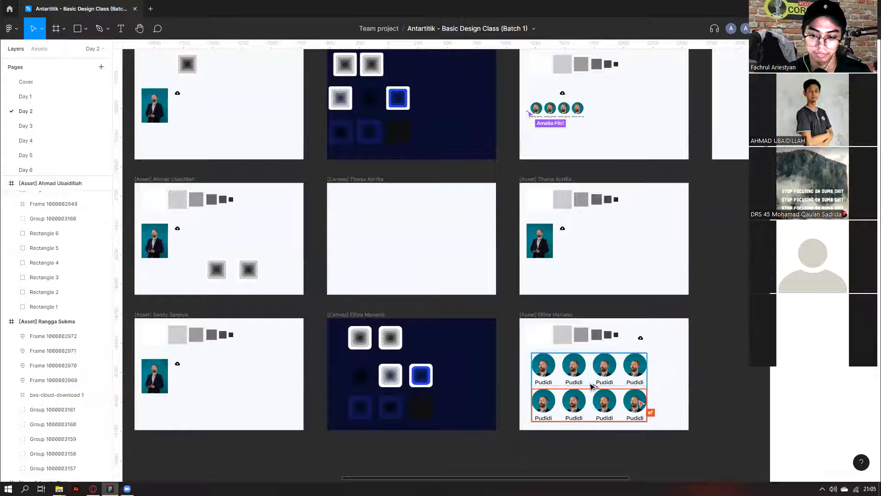
scroll(455, 390, right, 5)
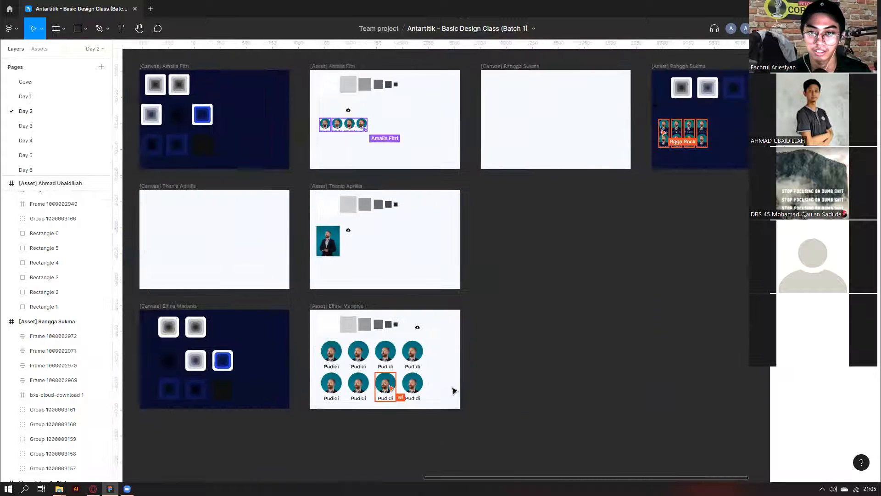
scroll(587, 228, right, 4)
scroll(596, 140, up, 6)
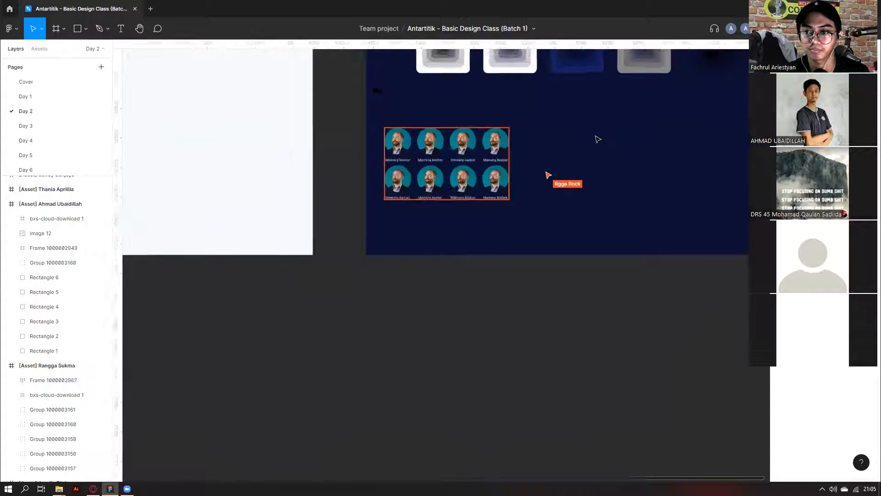
scroll(598, 139, down, 6)
scroll(578, 145, left, 2)
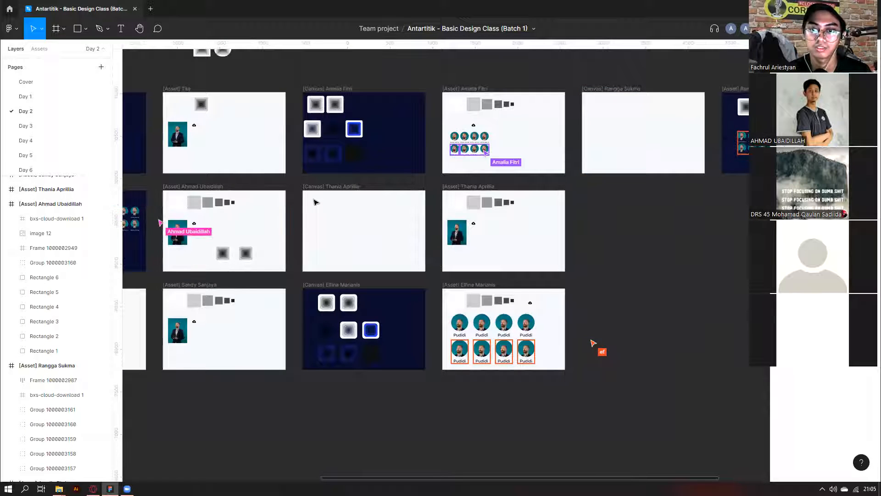
scroll(316, 202, left, 8)
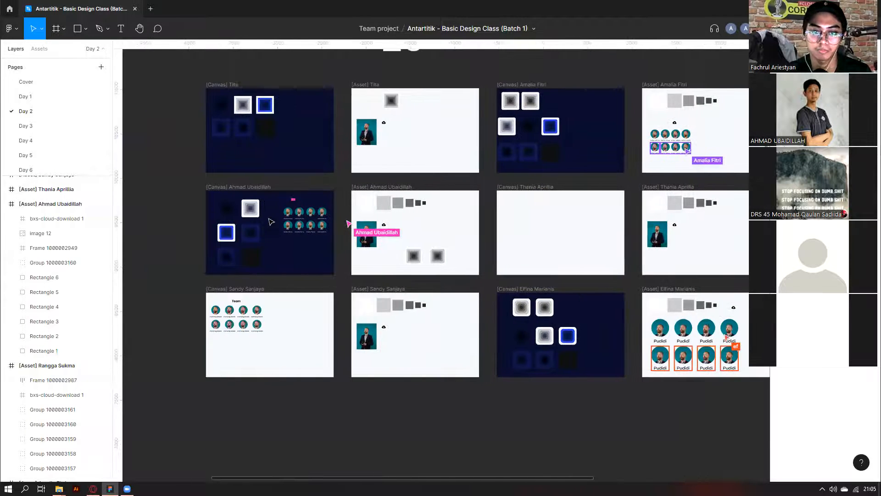
scroll(275, 217, up, 2)
click(305, 219)
scroll(306, 216, up, 3)
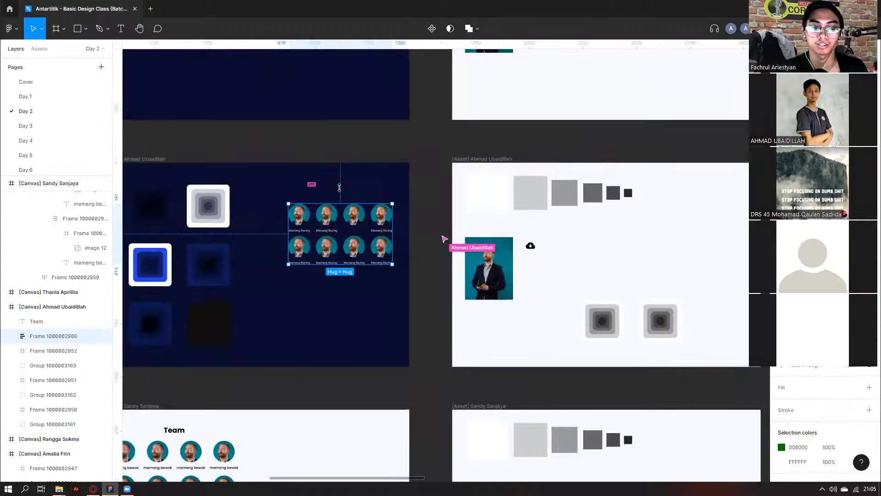
double_click(357, 232)
scroll(353, 227, up, 5)
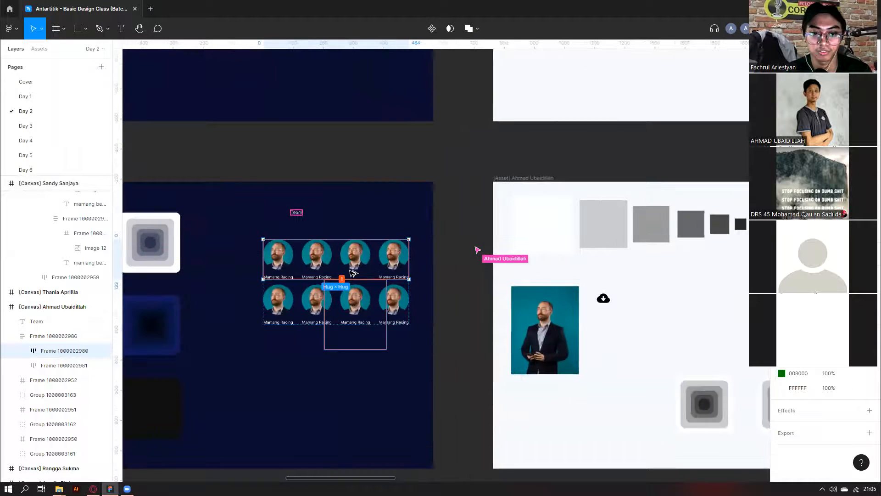
click(366, 261)
click(450, 244)
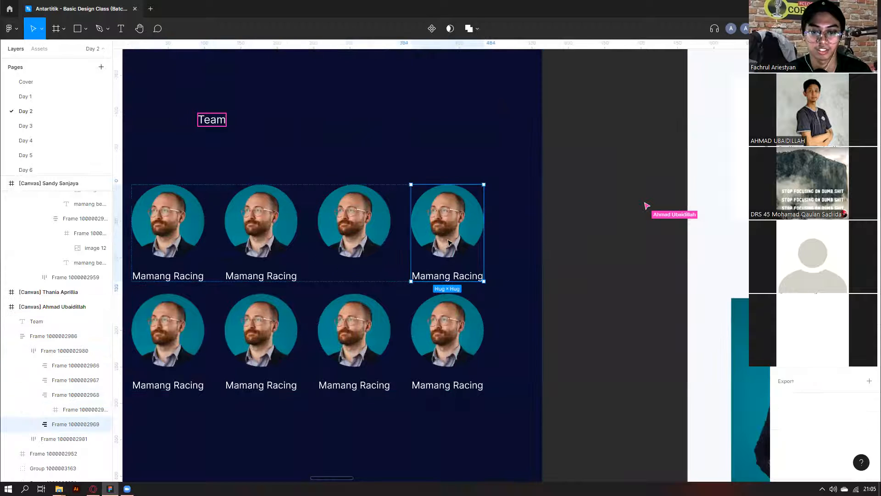
scroll(518, 291, down, 2)
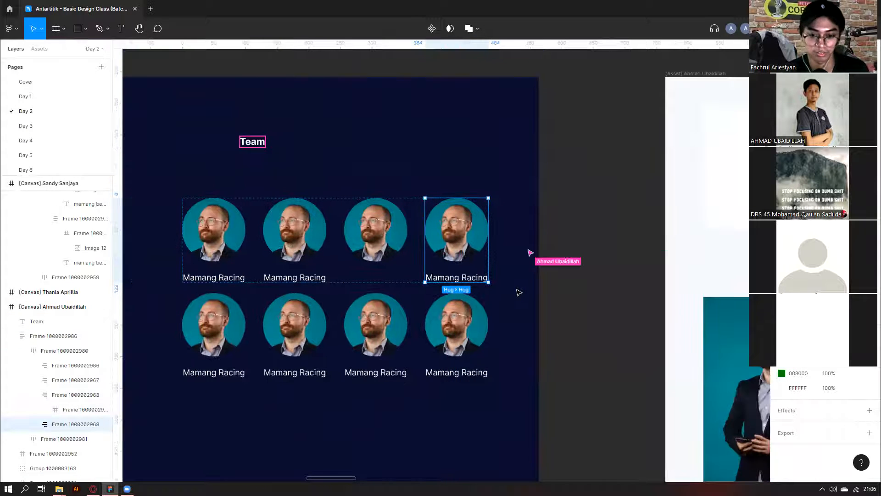
key(ctrl+v)
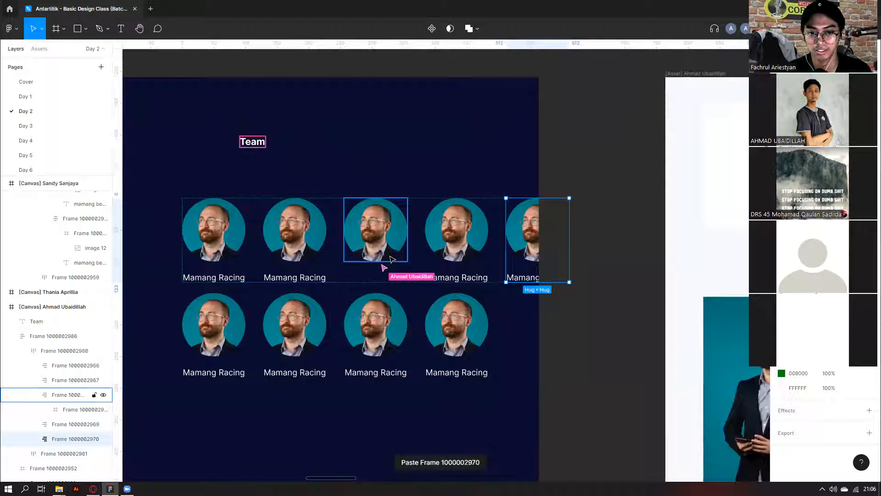
key(Delete)
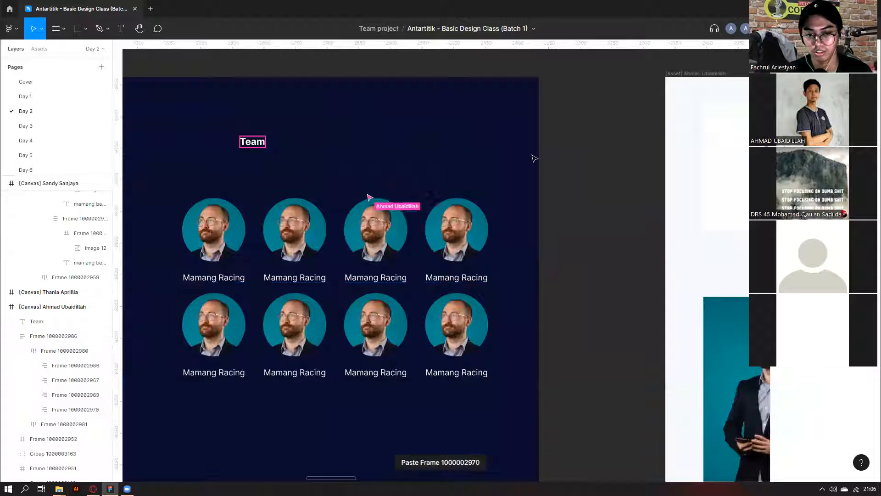
key(shift+1)
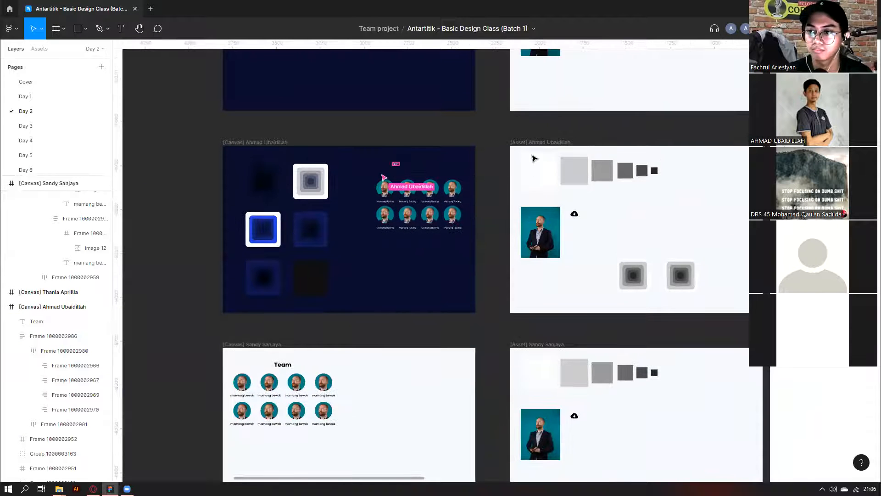
scroll(440, 171, down, 3)
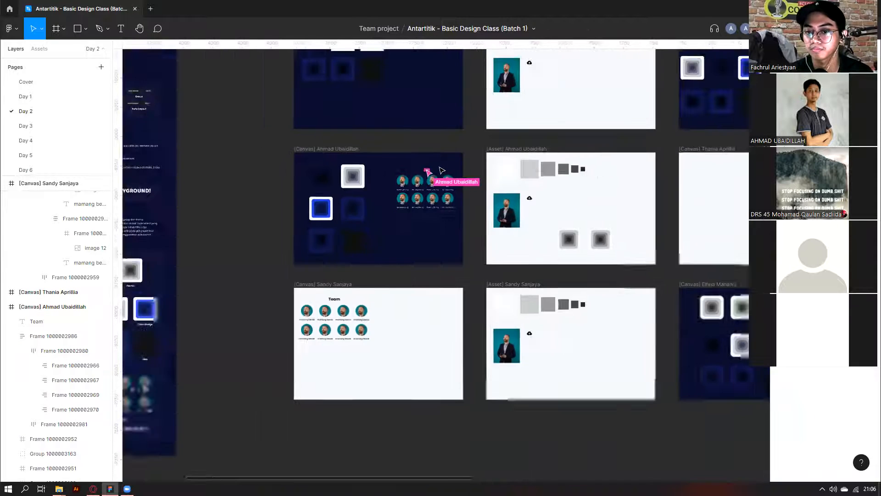
Check the top-left and bottom-left avatar cards in the student's name-card grid.
scroll(441, 171, right, 3)
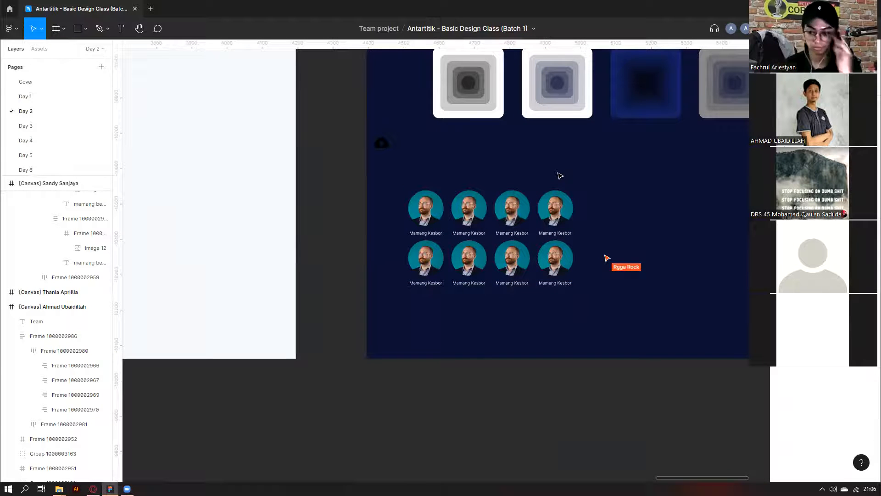
scroll(560, 176, down, 5)
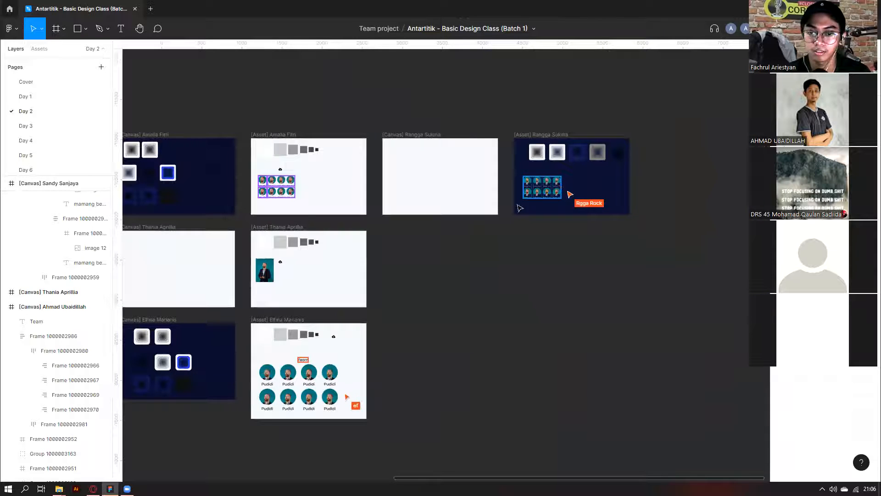
scroll(363, 303, left, 3)
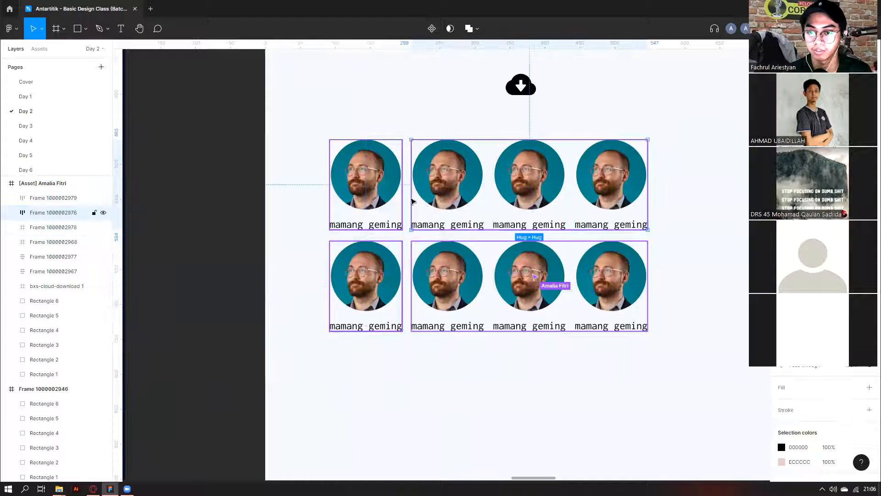
click(373, 211)
click(318, 329)
click(390, 294)
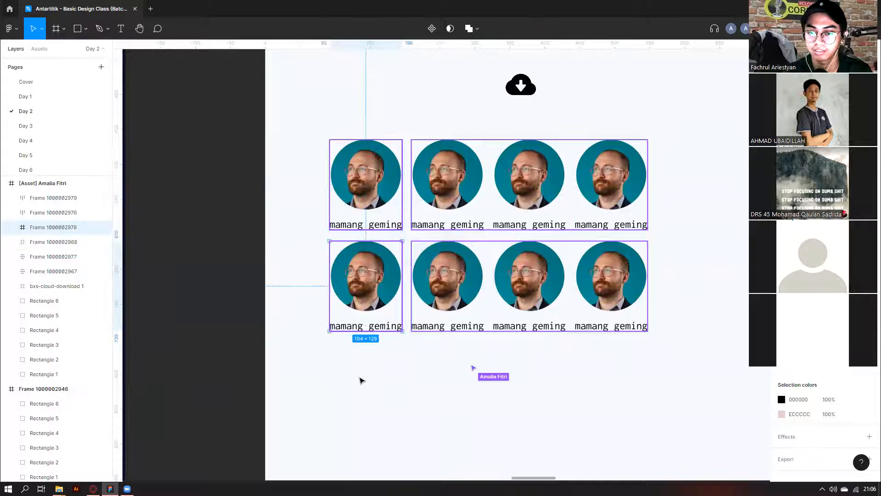
click(359, 380)
click(376, 293)
click(452, 365)
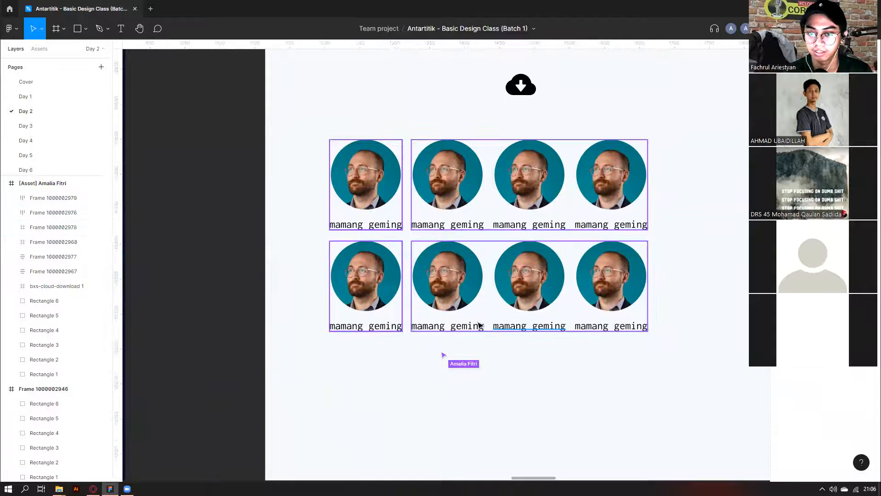
Select the three-avatar bottom-row frame and nudge it back into place.
scroll(547, 329, down, 5)
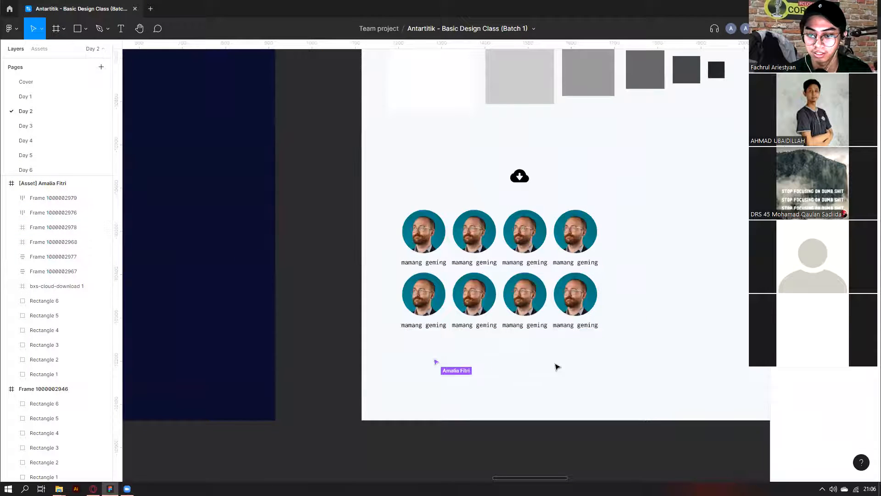
click(493, 302)
scroll(528, 300, up, 5)
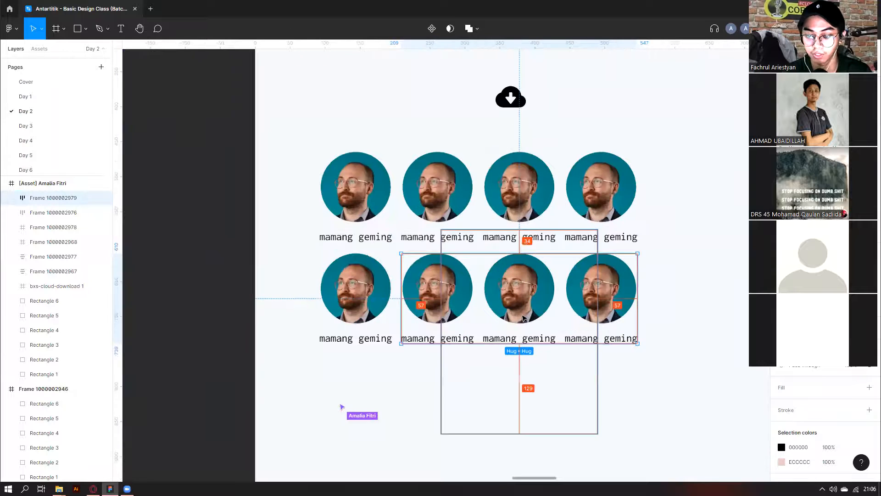
double_click(554, 302)
key(Escape)
click(583, 290)
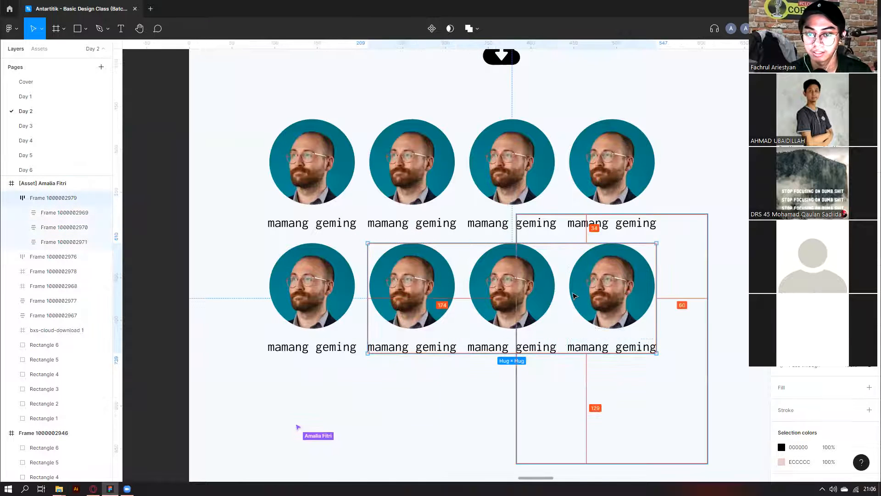
scroll(583, 289, down, 2)
scroll(464, 277, down, 3)
scroll(563, 232, up, 2)
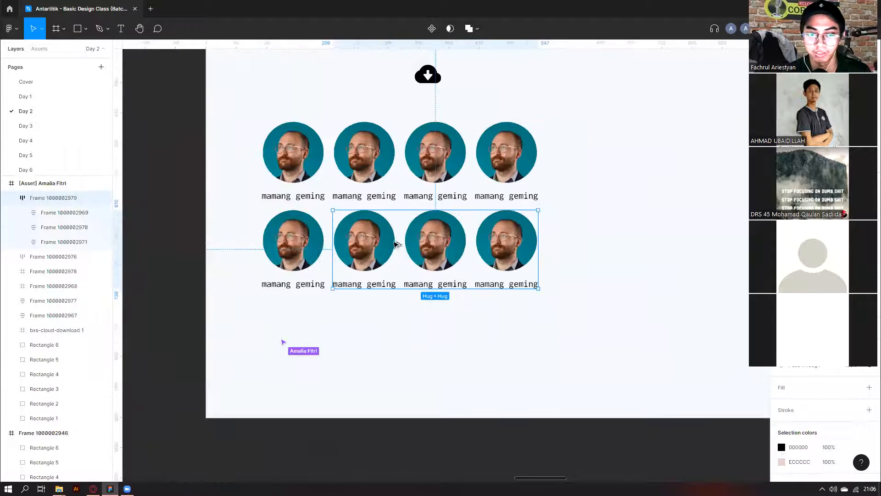
mouse_move(417, 243)
mouse_down()
mouse_move(528, 243)
mouse_move(420, 245)
mouse_up()
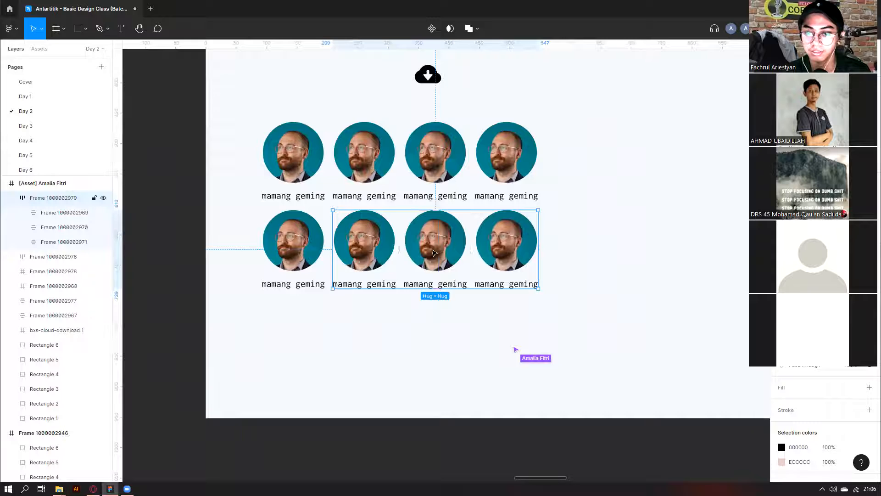
scroll(421, 228, down, 1)
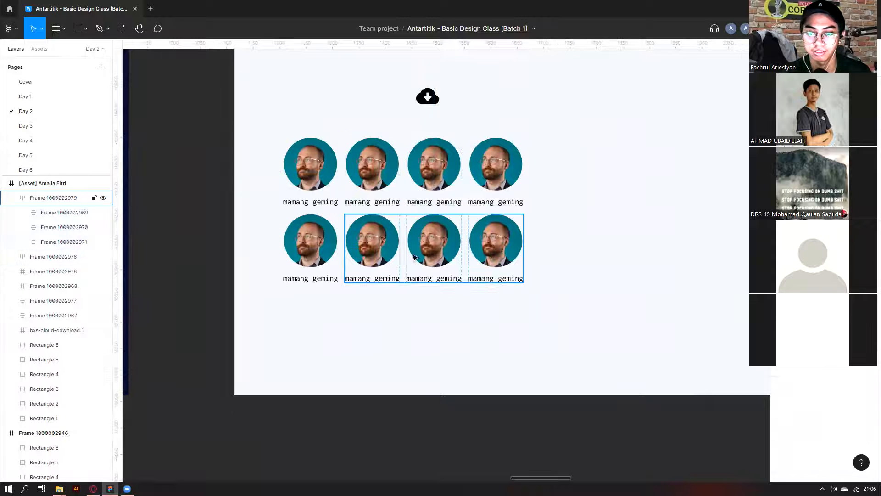
Delete the stray first avatar in the bottom row and paste in a fresh avatar card.
click(318, 248)
scroll(388, 240, up, 1)
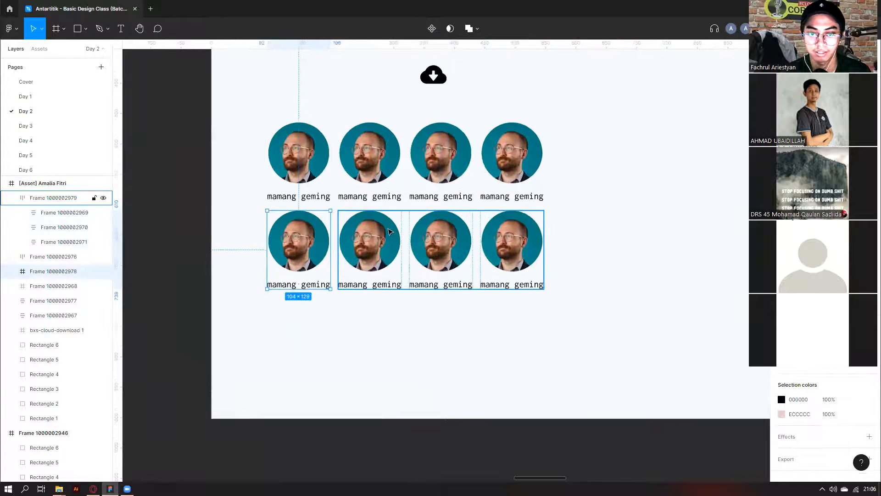
click(387, 240)
click(319, 246)
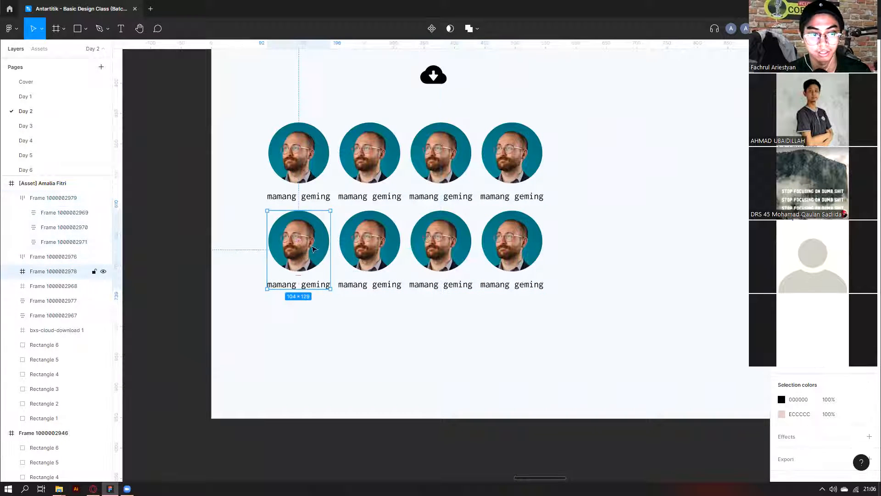
key(Delete)
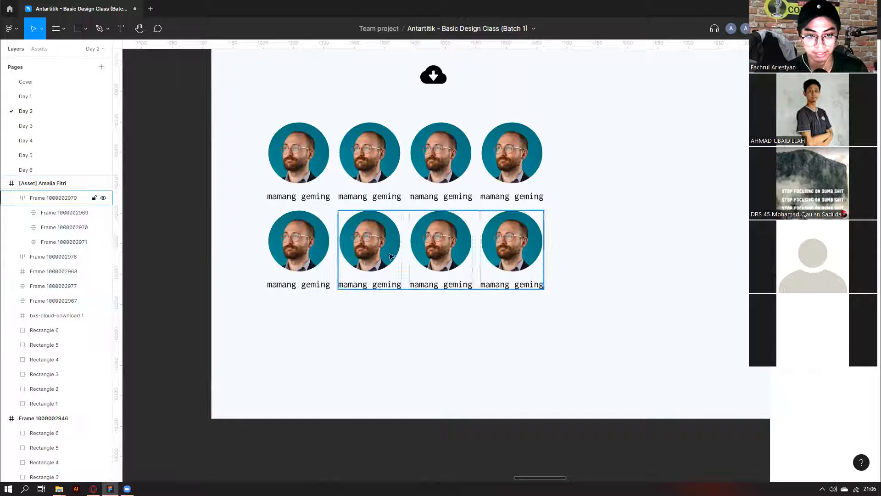
click(307, 244)
key(Delete)
click(387, 246)
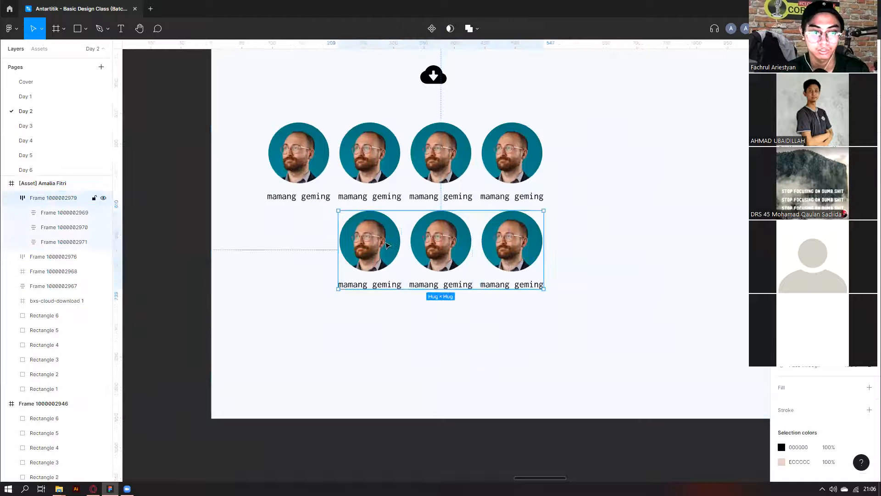
key(ctrl+v)
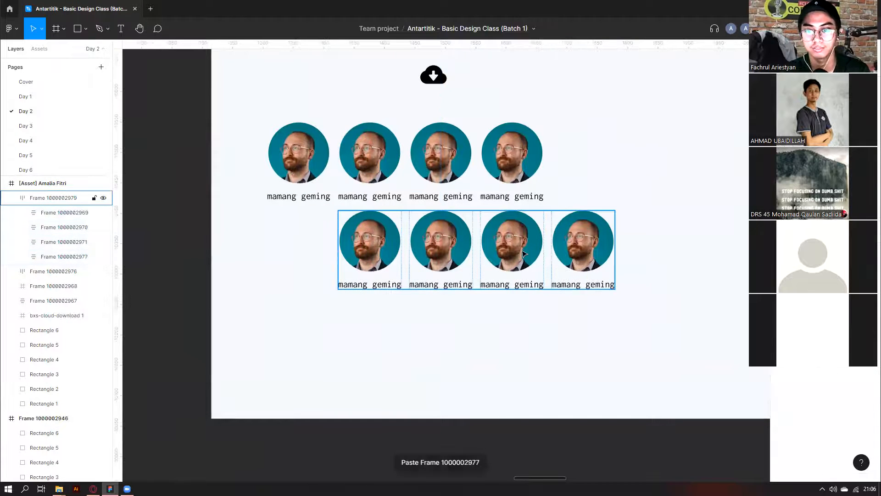
Move the bottom avatar row left so it lines up under the top row.
drag(539, 240, 462, 246)
click(595, 157)
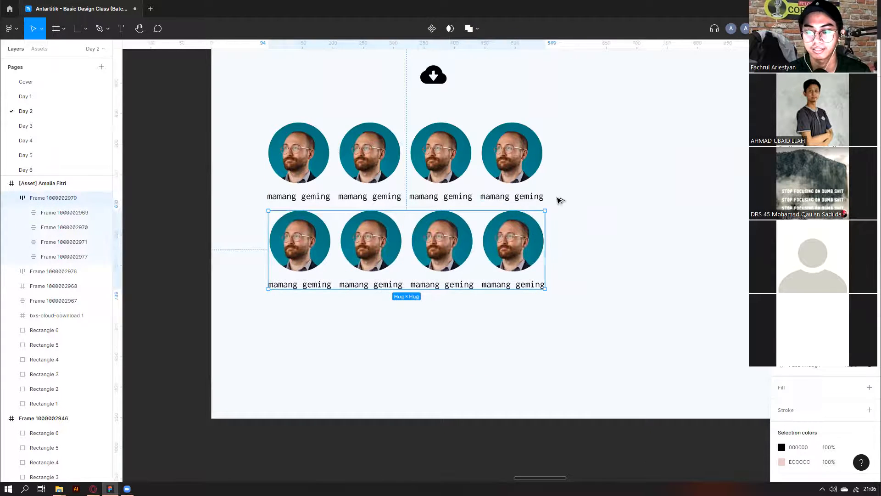
click(567, 181)
scroll(568, 178, down, 1)
click(401, 163)
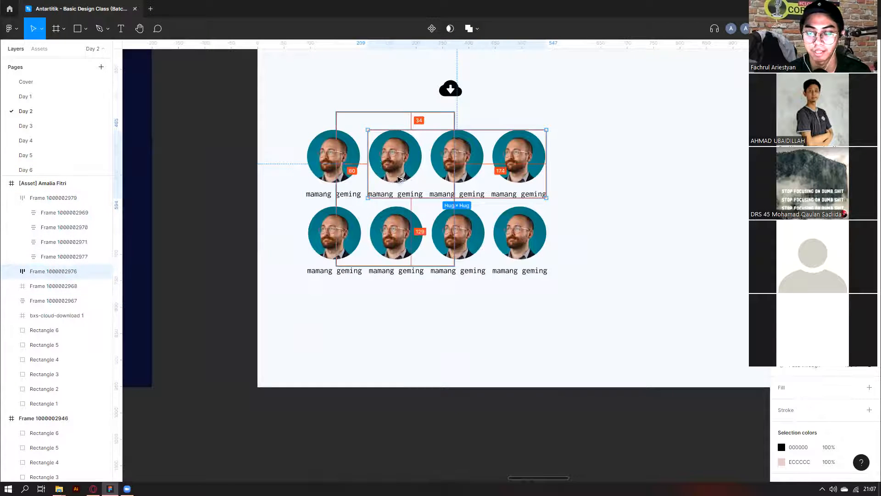
scroll(402, 181, down, 3)
click(536, 229)
scroll(507, 243, down, 3)
scroll(460, 229, up, 3)
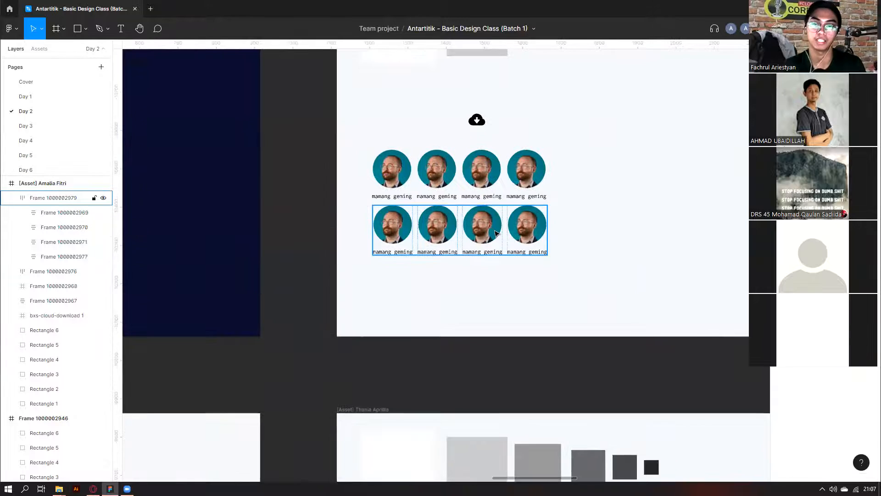
Paste avatar copies into the bottom row and undo the extras, leaving four cards.
click(496, 233)
scroll(496, 233, up, 3)
key(ctrl+v)
key(ctrl+v)
key(ctrl+v)
key(ctrl+v)
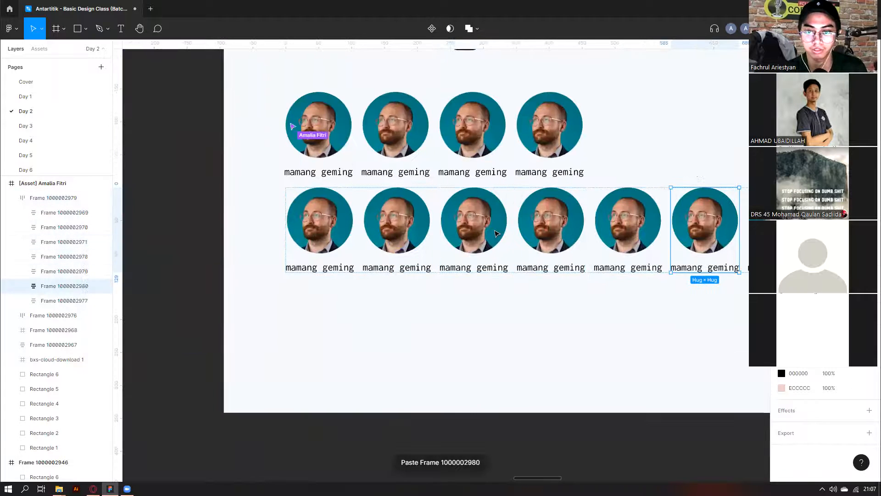
key(ctrl+z)
key(ctrl+z)
key(ctrl+z)
scroll(496, 233, down, 3)
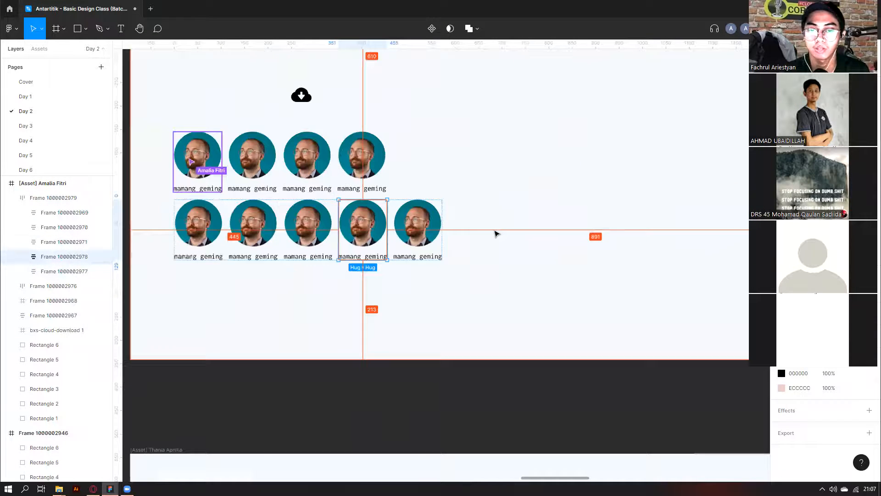
key(ctrl+z)
scroll(494, 232, down, 5)
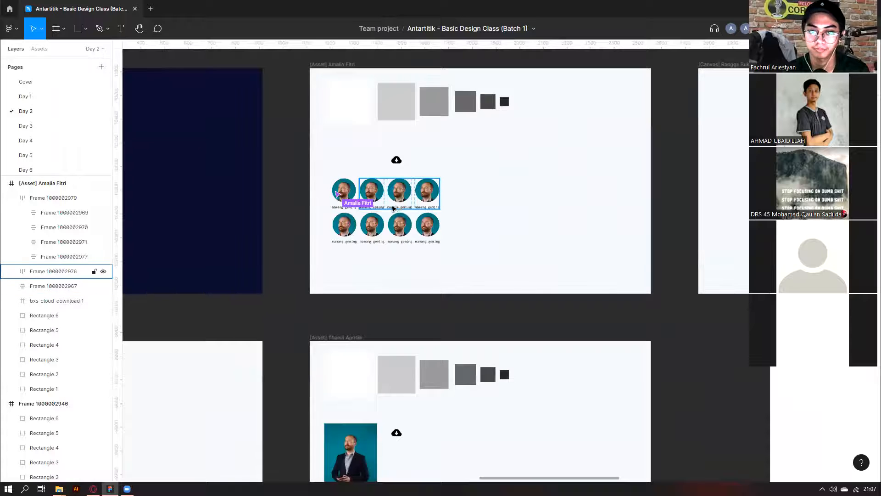
scroll(355, 262, down, 6)
scroll(356, 263, down, 1)
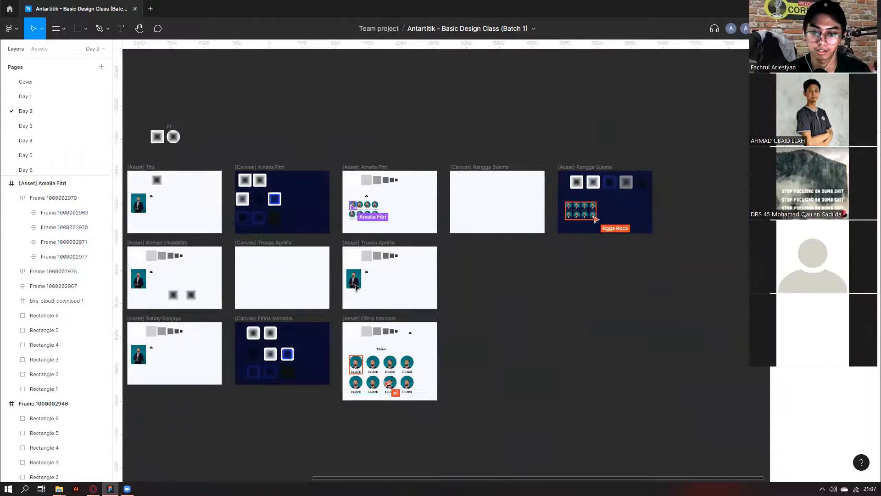
scroll(372, 358, up, 2)
scroll(413, 321, down, 5)
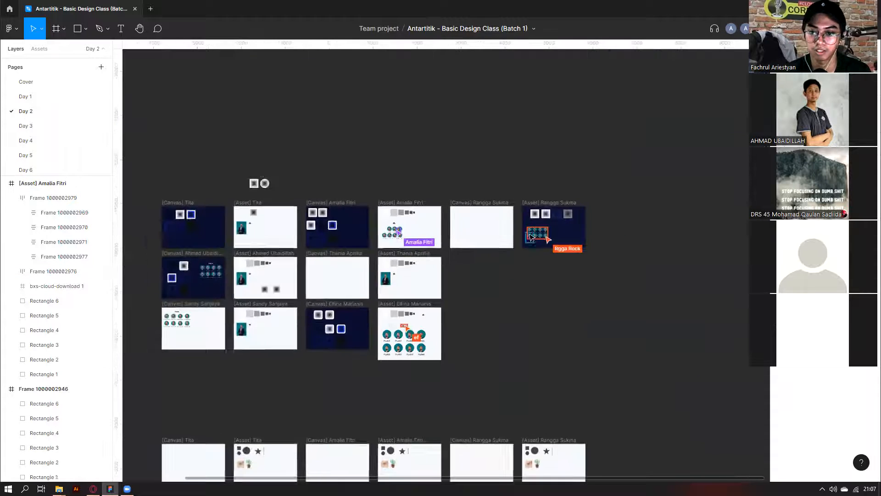
scroll(336, 352, up, 4)
scroll(336, 352, down, 3)
scroll(373, 289, down, 3)
scroll(346, 236, left, 3)
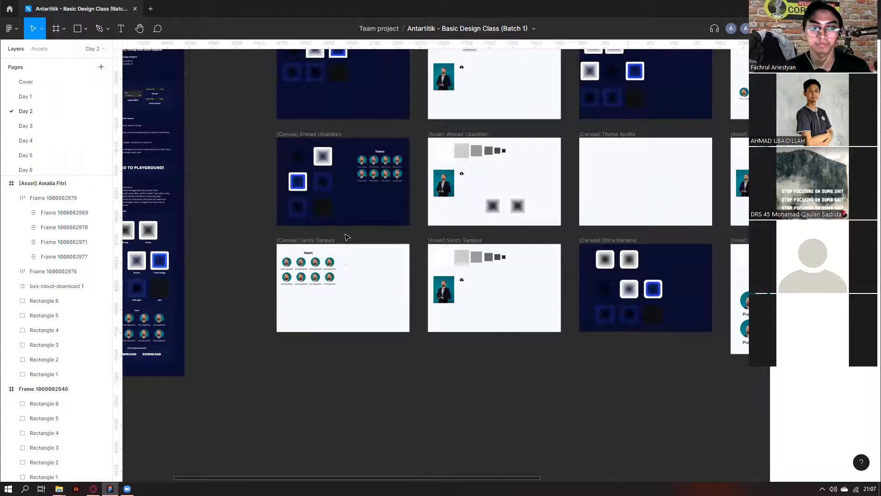
scroll(348, 225, down, 2)
scroll(348, 225, down, 1)
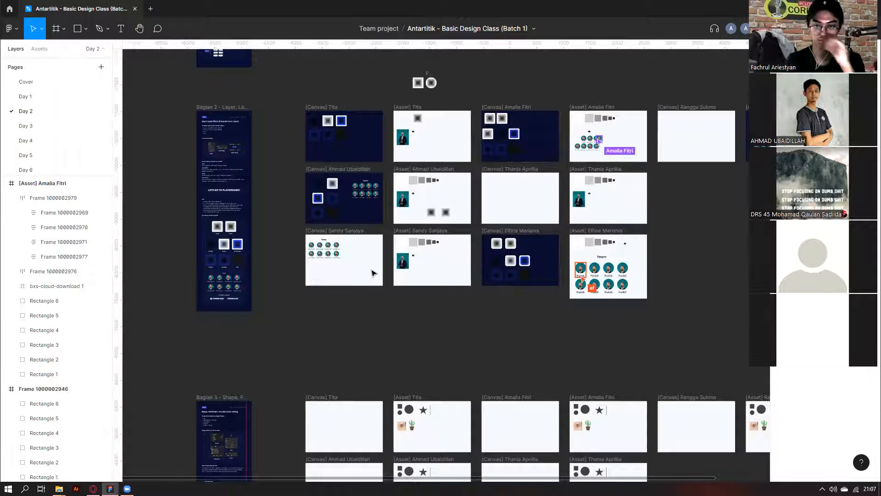
scroll(332, 248, up, 3)
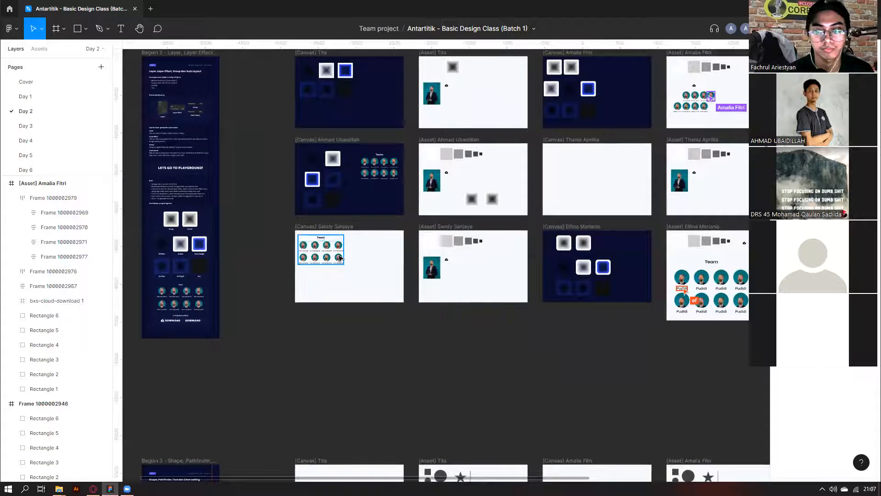
click(340, 258)
scroll(340, 258, up, 3)
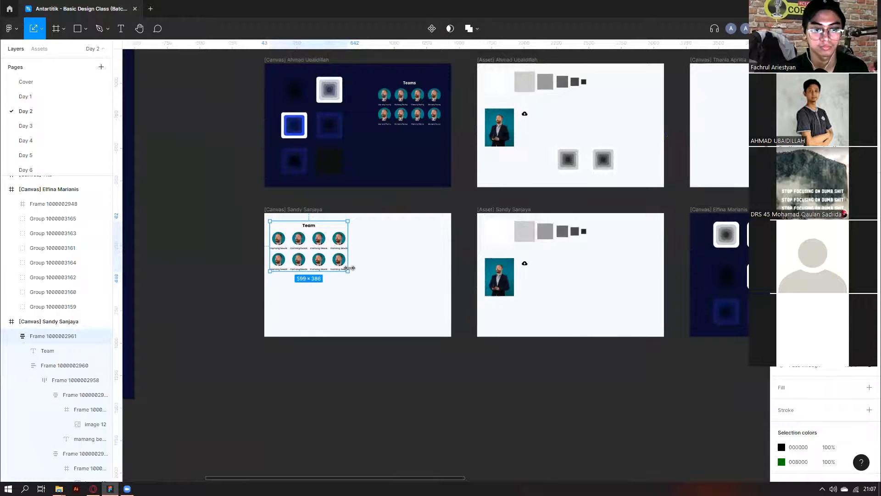
scroll(283, 239, up, 3)
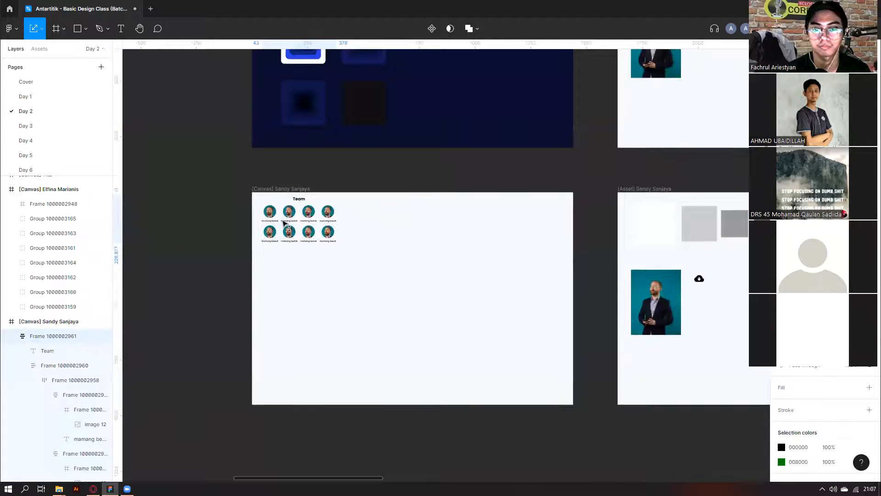
click(410, 248)
scroll(409, 248, down, 10)
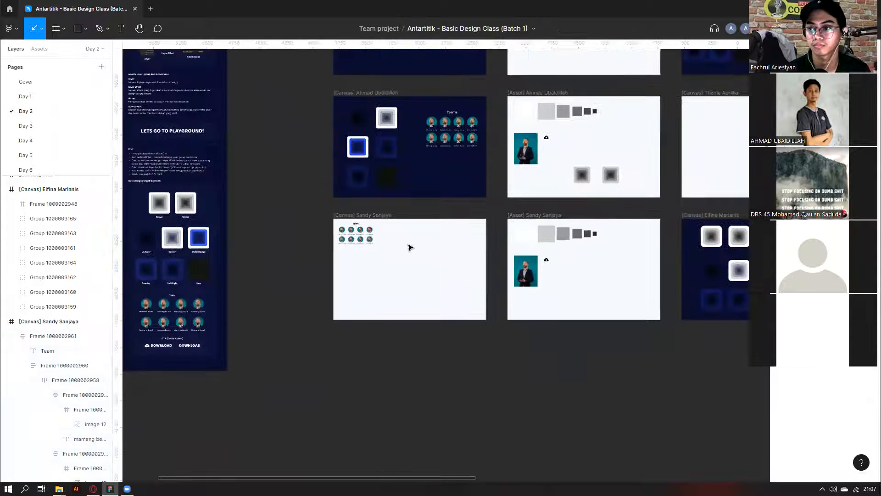
scroll(635, 305, right, 4)
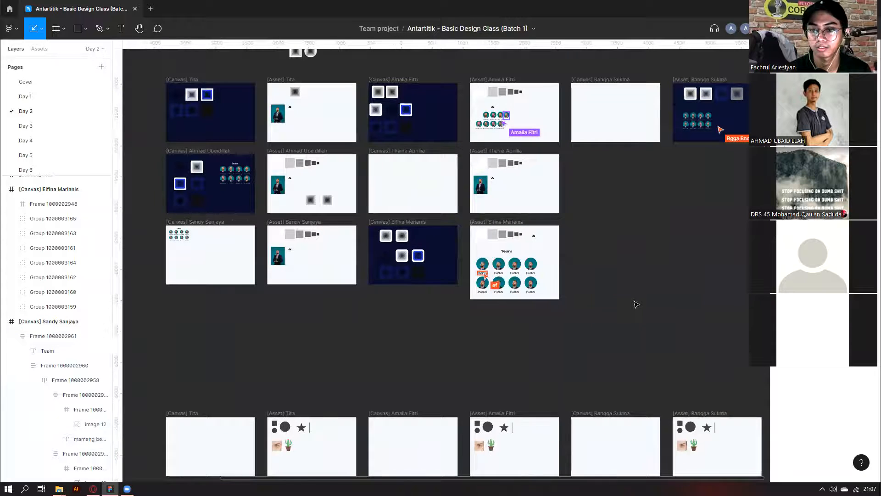
scroll(223, 240, left, 6)
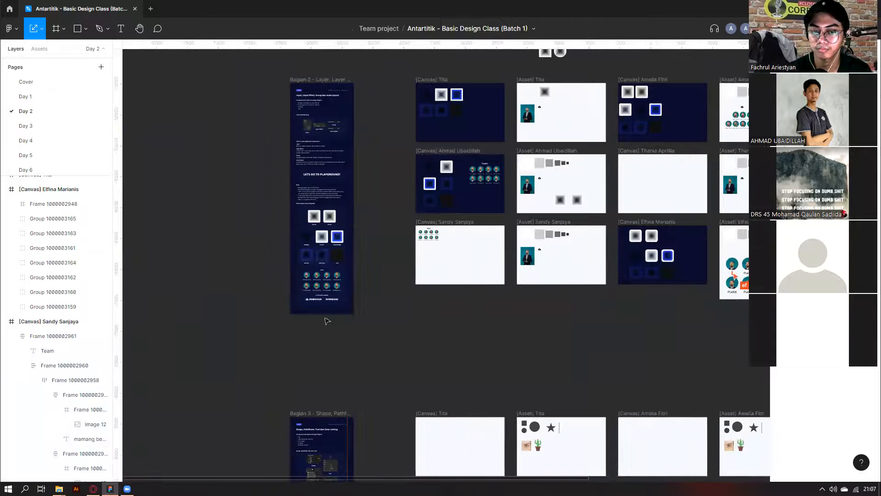
double_click(327, 301)
double_click(327, 301)
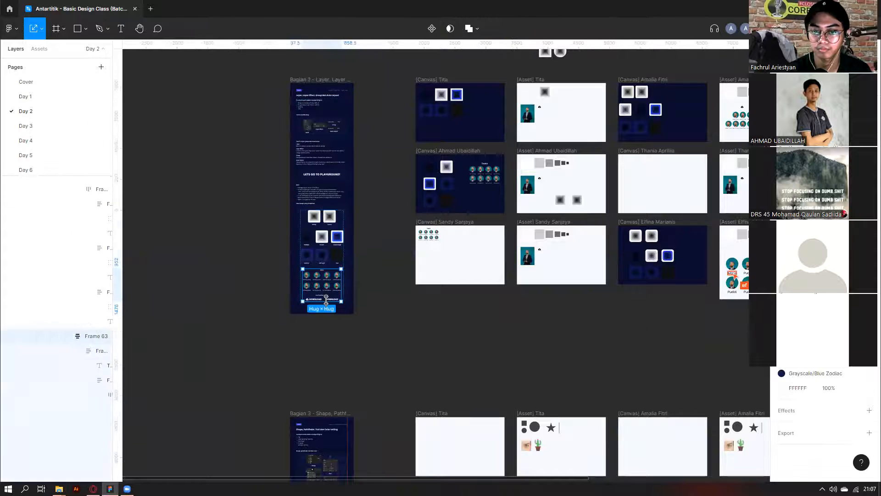
double_click(327, 301)
scroll(329, 304, down, 5)
scroll(304, 371, down, 5)
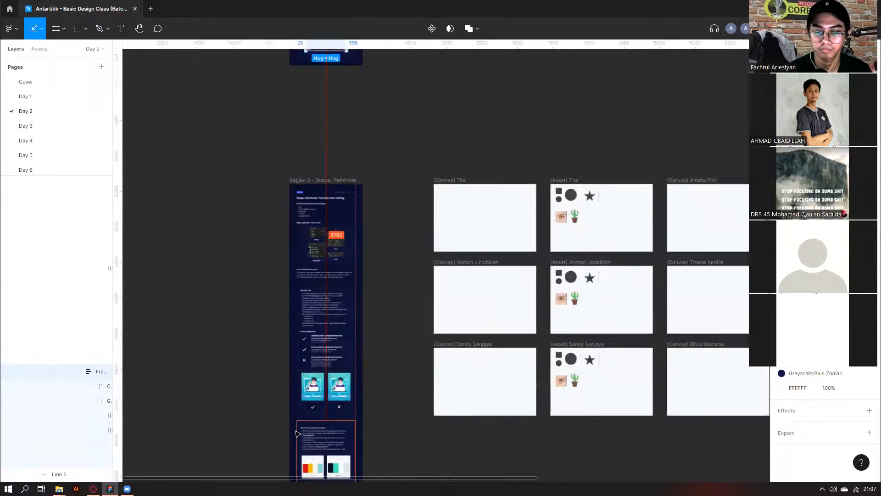
ctrl+scroll(304, 370, up, 2)
scroll(352, 376, down, 2)
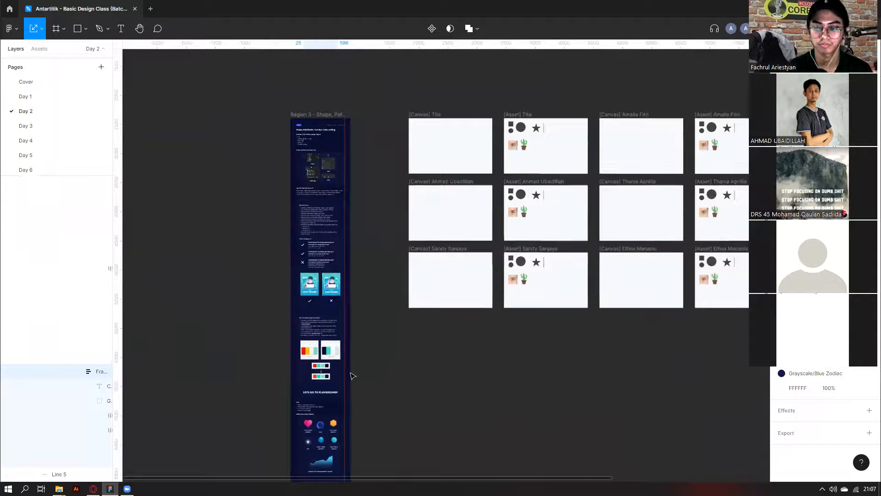
scroll(352, 376, down, 3)
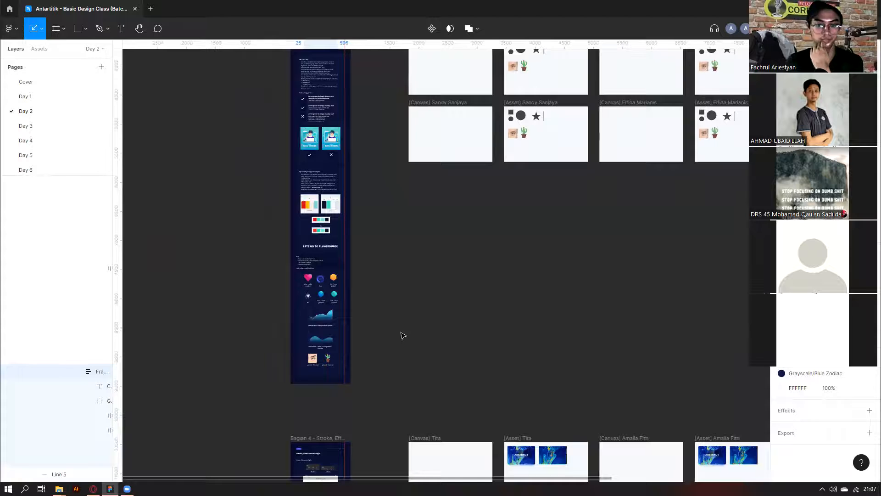
scroll(403, 335, up, 9)
scroll(402, 336, right, 3)
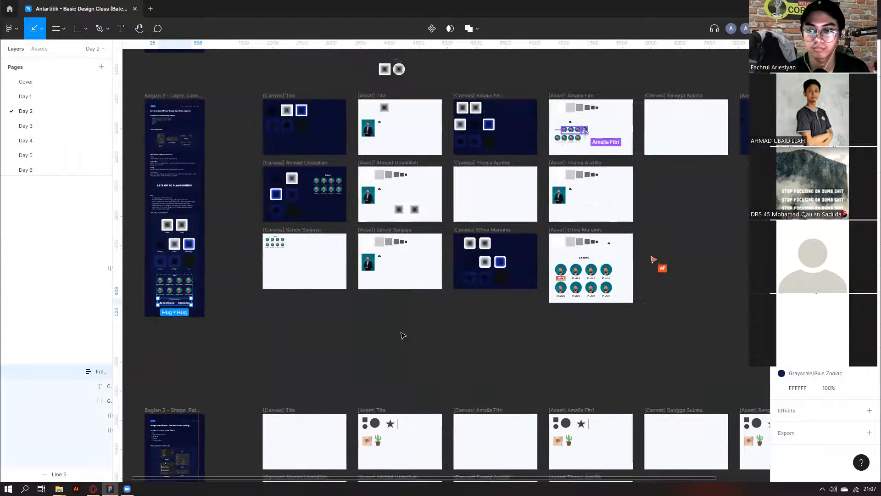
scroll(402, 336, right, 2)
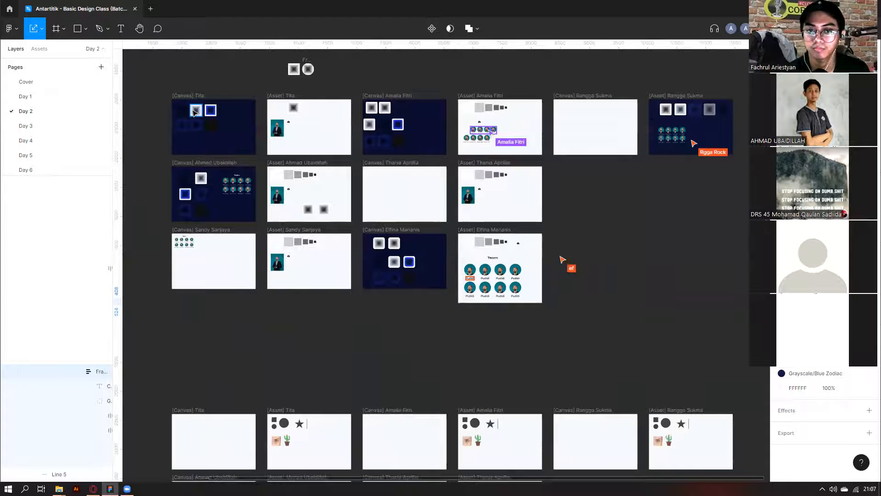
scroll(153, 144, up, 1)
drag(159, 141, 238, 181)
click(160, 133)
drag(163, 141, 232, 189)
drag(260, 134, 362, 115)
click(351, 176)
click(167, 142)
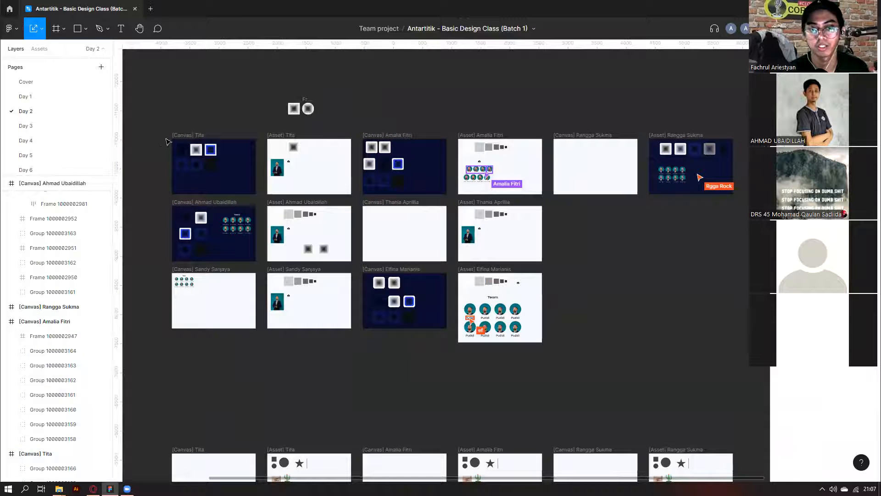
mouse_move(165, 137)
mouse_down()
mouse_move(252, 188)
mouse_move(434, 193)
mouse_move(157, 142)
mouse_up()
click(441, 193)
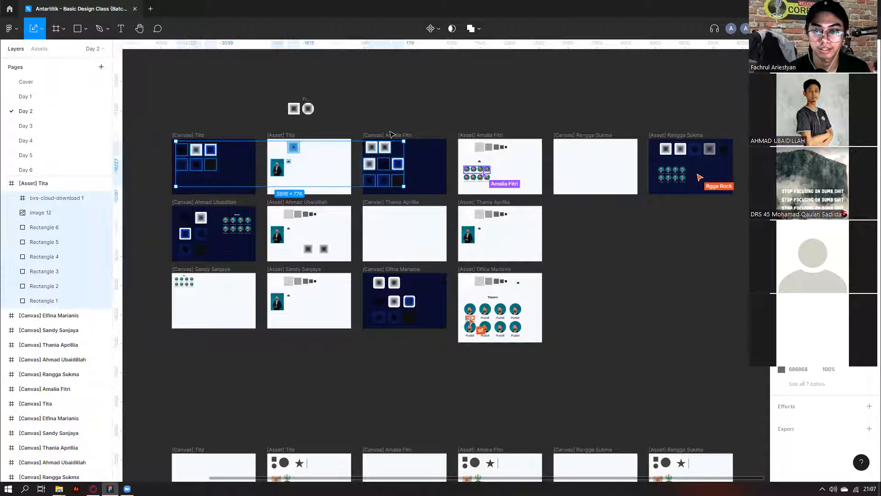
click(497, 105)
drag(650, 148, 730, 211)
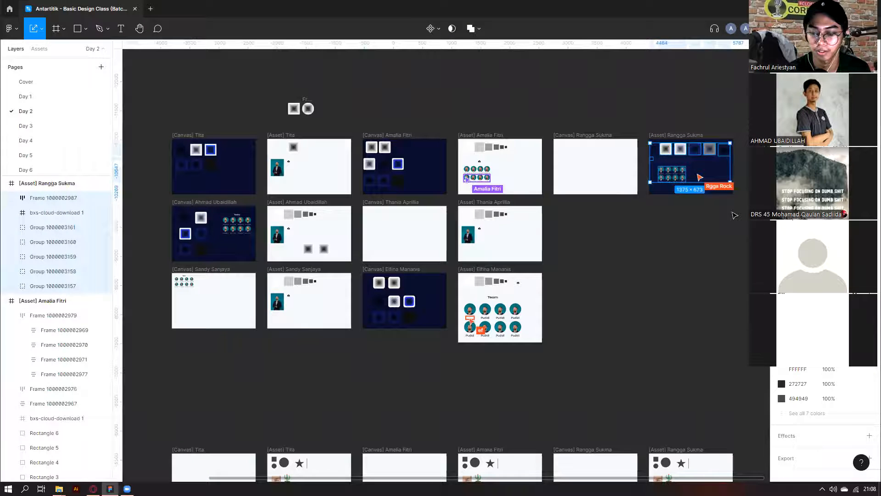
click(472, 352)
scroll(416, 211, up, 5)
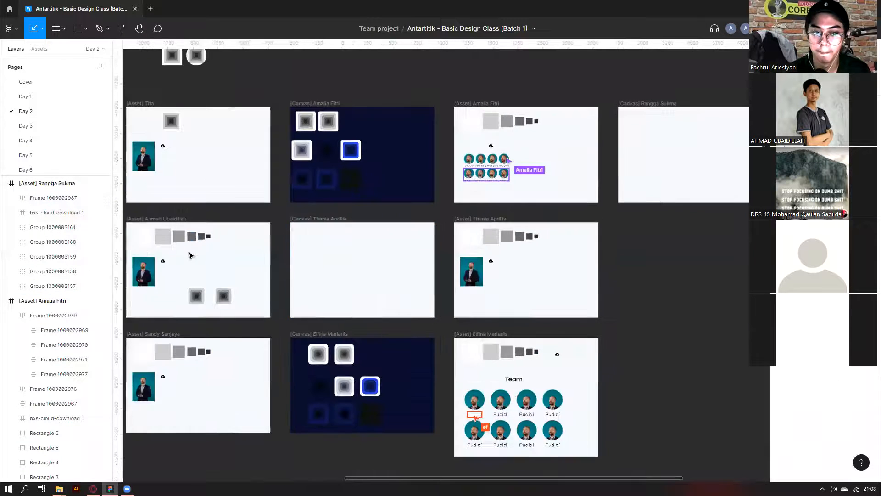
scroll(593, 170, up, 5)
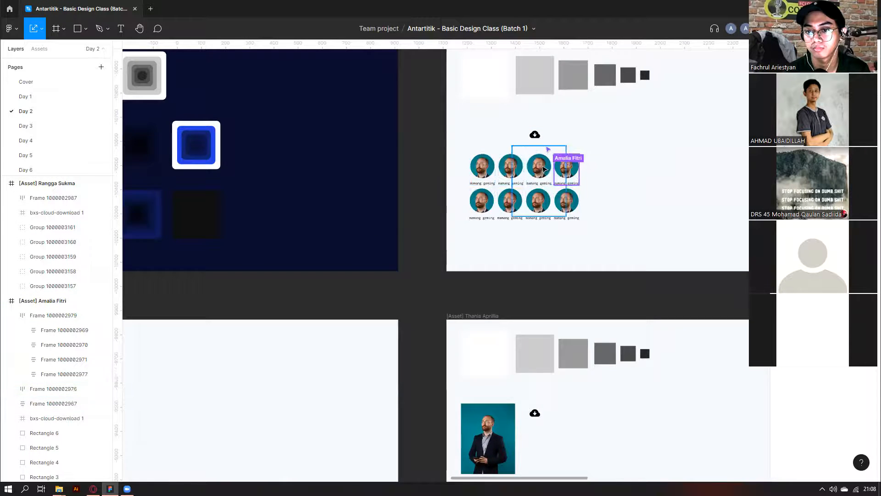
scroll(544, 169, up, 5)
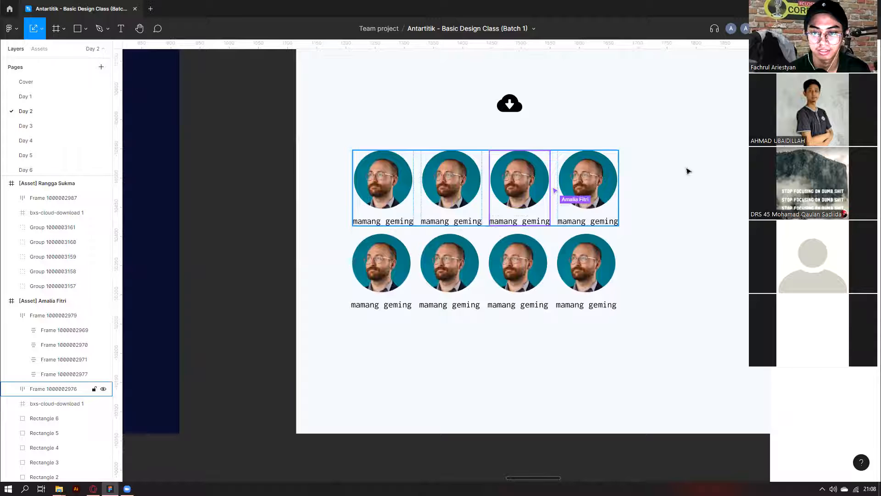
scroll(542, 246, down, 8)
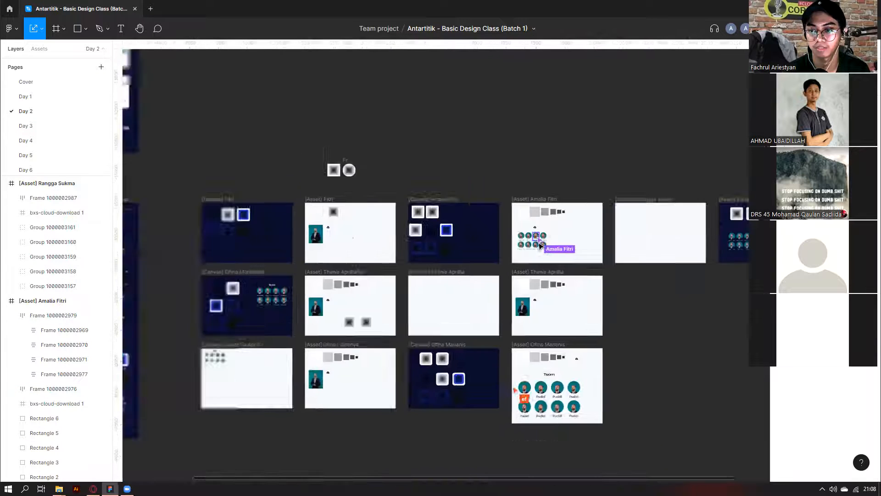
scroll(544, 245, right, 4)
scroll(550, 243, up, 3)
scroll(551, 242, up, 2)
click(550, 238)
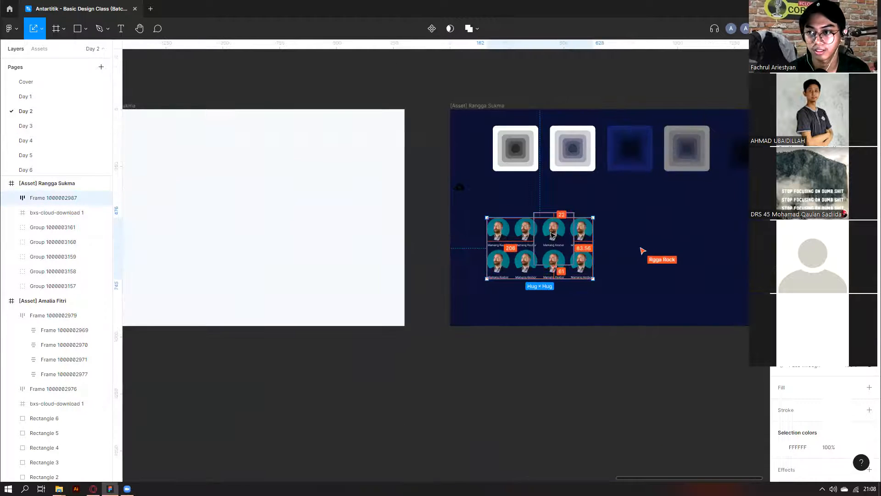
scroll(552, 236, down, 4)
scroll(501, 252, left, 3)
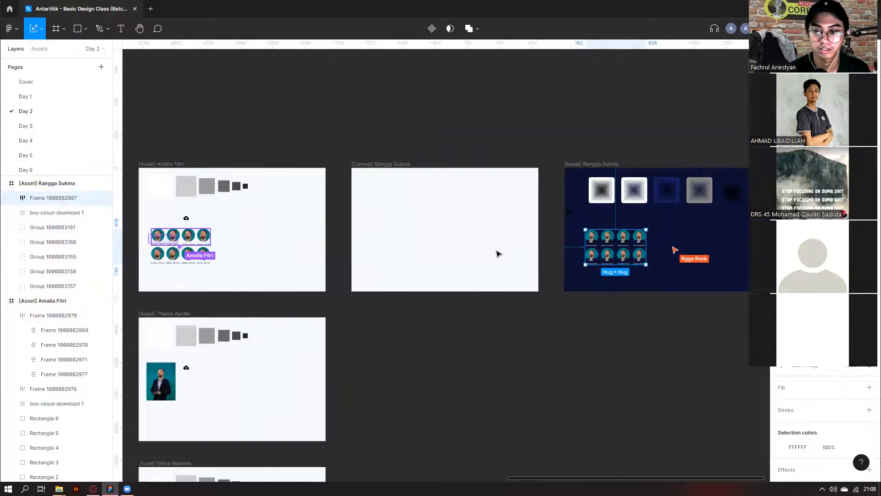
scroll(411, 255, left, 2)
scroll(326, 299, left, 2)
scroll(320, 305, down, 4)
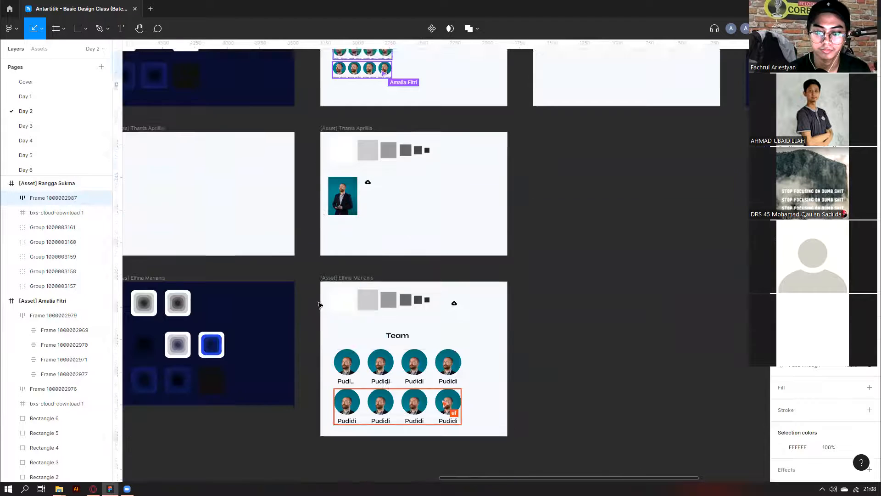
scroll(320, 304, down, 2)
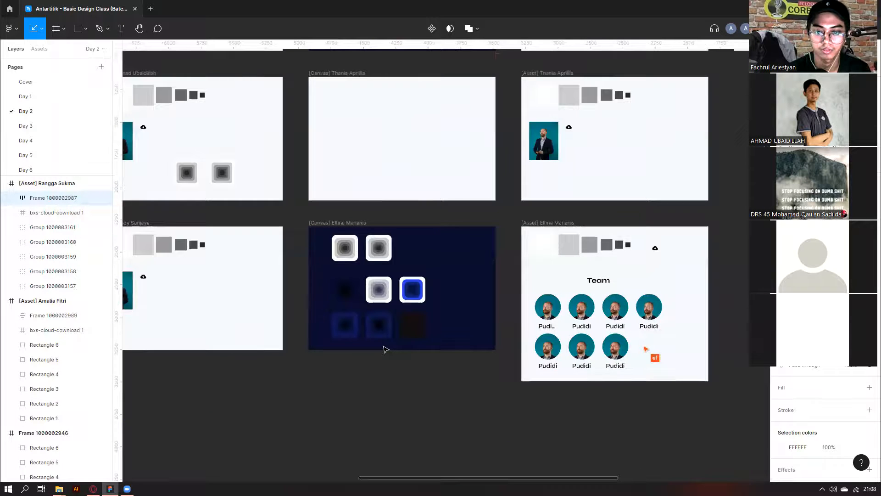
scroll(386, 349, down, 5)
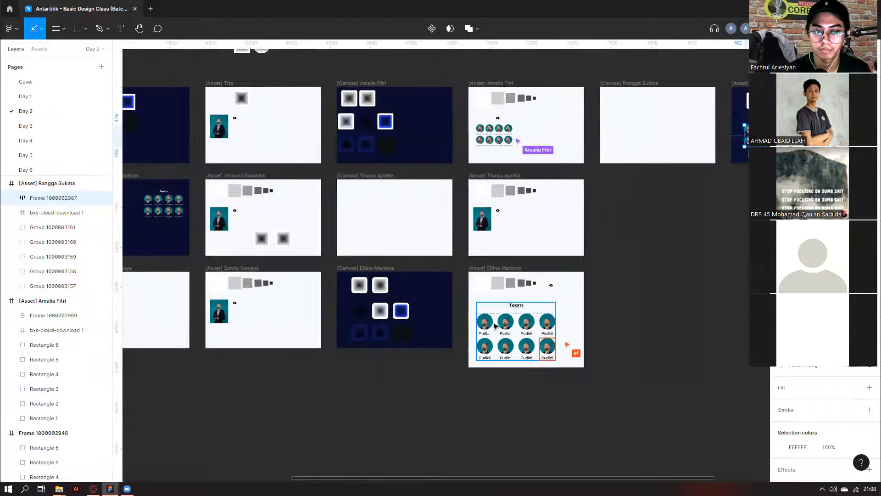
Select the top avatar row inside the Team card grid.
click(495, 326)
scroll(514, 321, left, 1)
scroll(547, 323, up, 3)
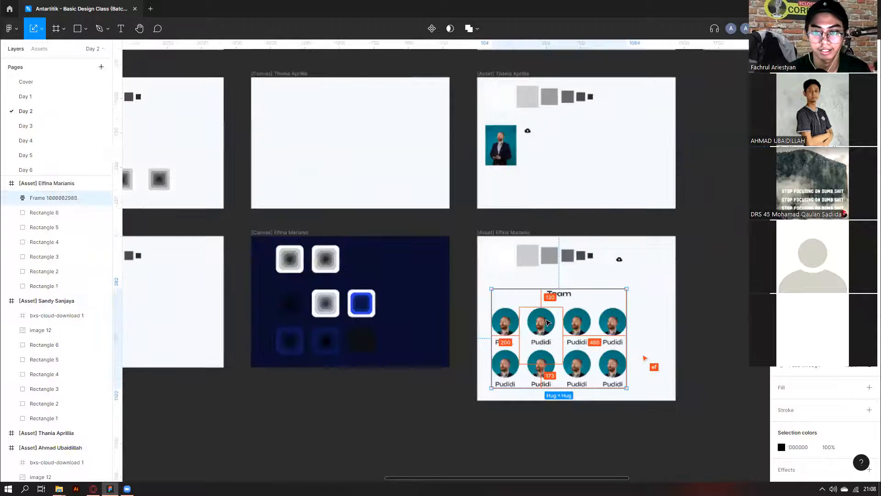
scroll(547, 323, up, 3)
double_click(547, 323)
double_click(547, 322)
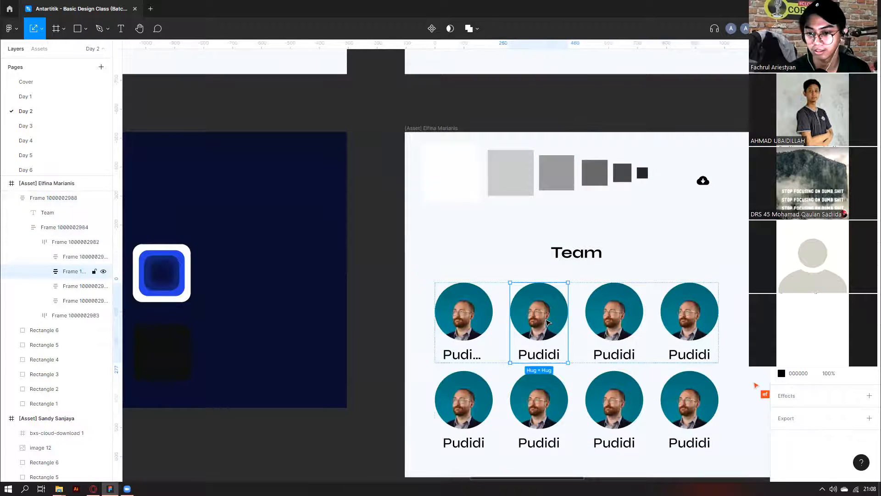
scroll(547, 323, down, 3)
scroll(514, 328, right, 1)
click(486, 336)
scroll(486, 336, down, 3)
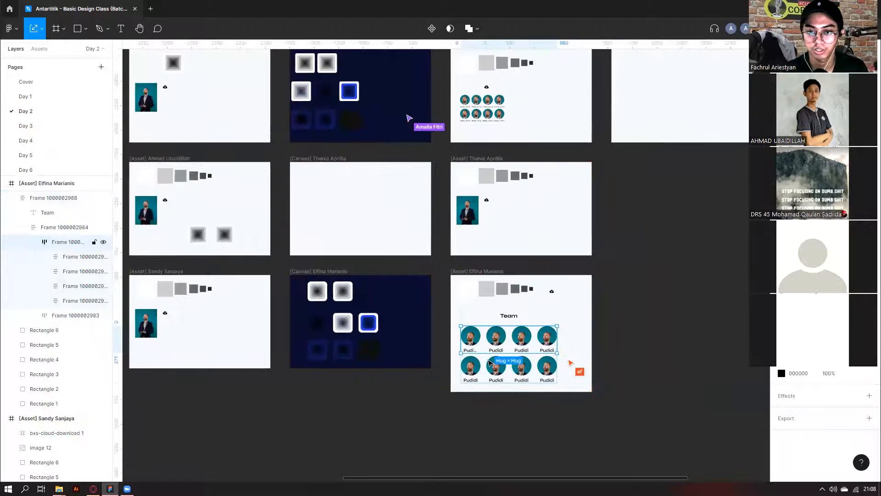
Duplicate the avatar row onto empty canvas, then place a second copy below it.
drag(489, 342, 649, 284)
scroll(632, 309, right, 3)
scroll(630, 303, up, 3)
click(415, 232)
click(439, 250)
drag(440, 254, 440, 303)
scroll(482, 331, up, 3)
Remove auto layout from the lower copied row and group its cards.
right_click(428, 300)
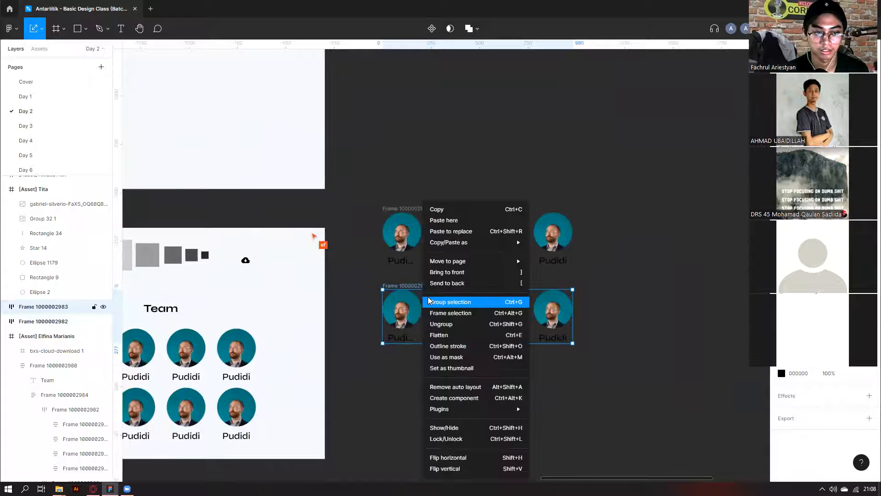
click(449, 388)
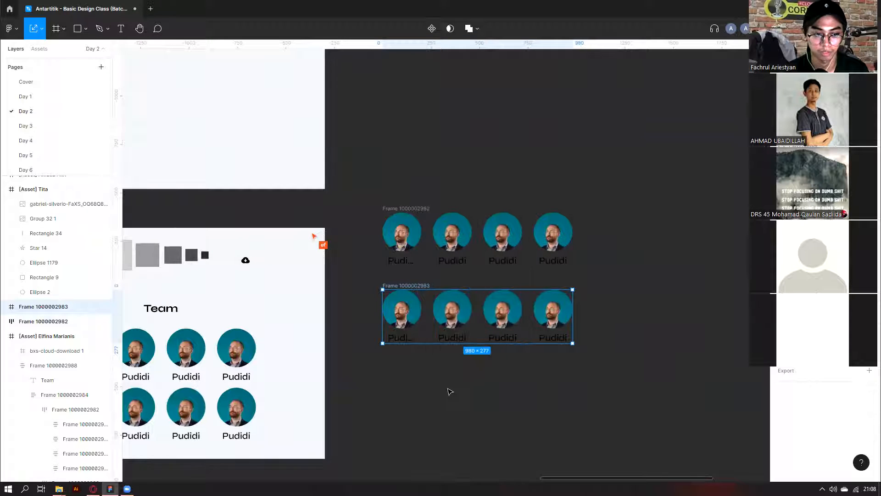
right_click(395, 316)
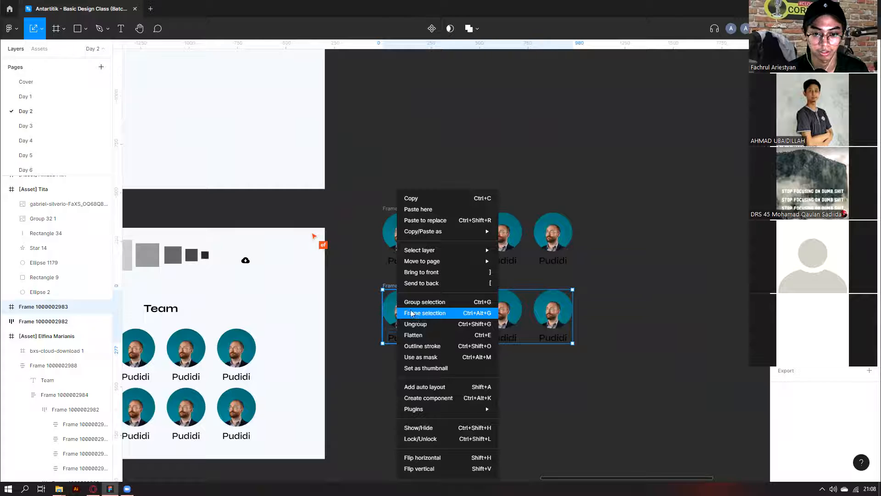
click(410, 309)
scroll(473, 287, up, 4)
Rename the second card in the top row to 'naruto'.
click(450, 285)
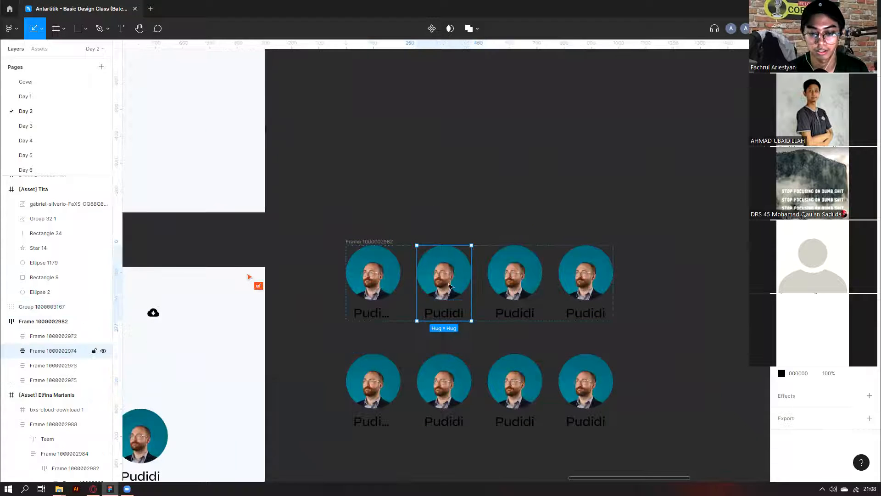
scroll(465, 311, up, 1)
double_click(443, 315)
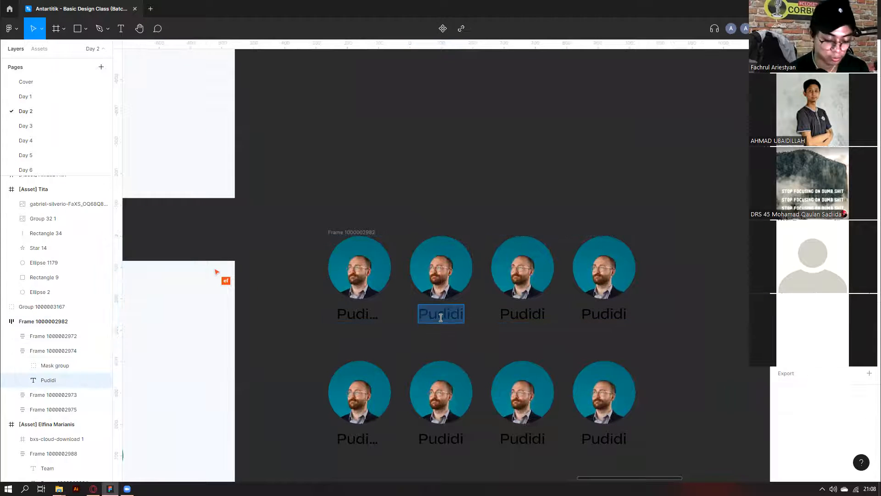
text(nar)
key(Escape)
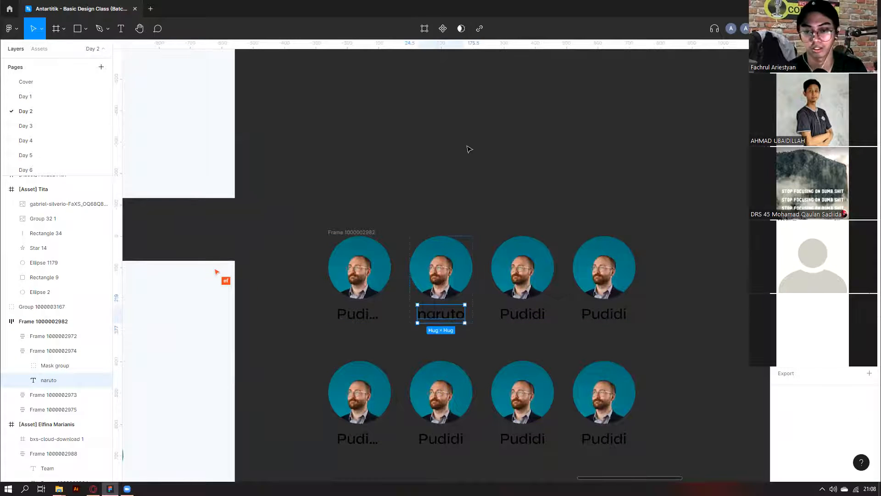
key(Escape)
scroll(488, 342, down, 2)
Shift the naruto card along the row and return it to second place.
key(Left)
key(Right)
key(Right)
key(Right)
key(Left)
key(Left)
key(Left)
key(Right)
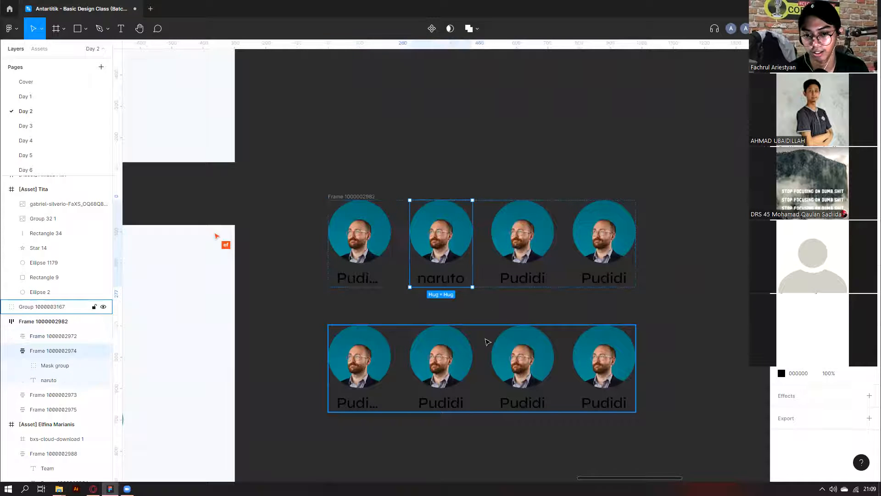
key(Right)
key(Right)
key(Left)
key(Left)
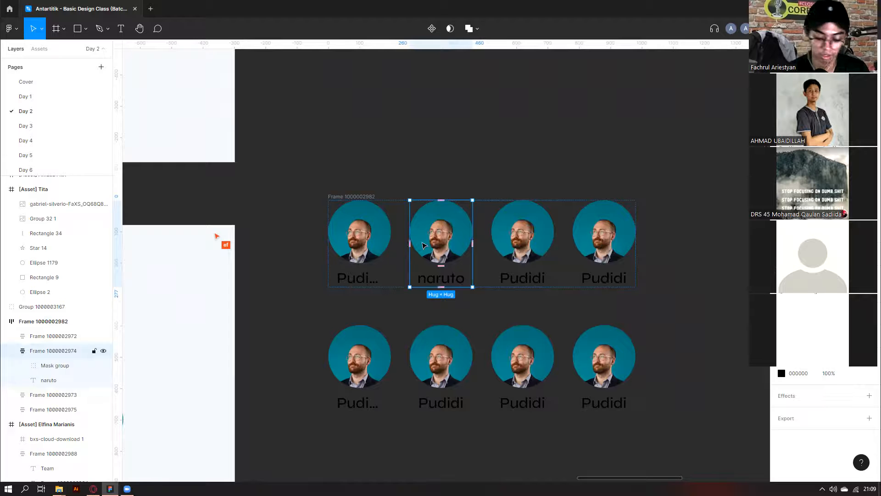
Delete the naruto card, paste a card back, and undo the extra pasted copies.
key(Delete)
key(Right)
key(Left)
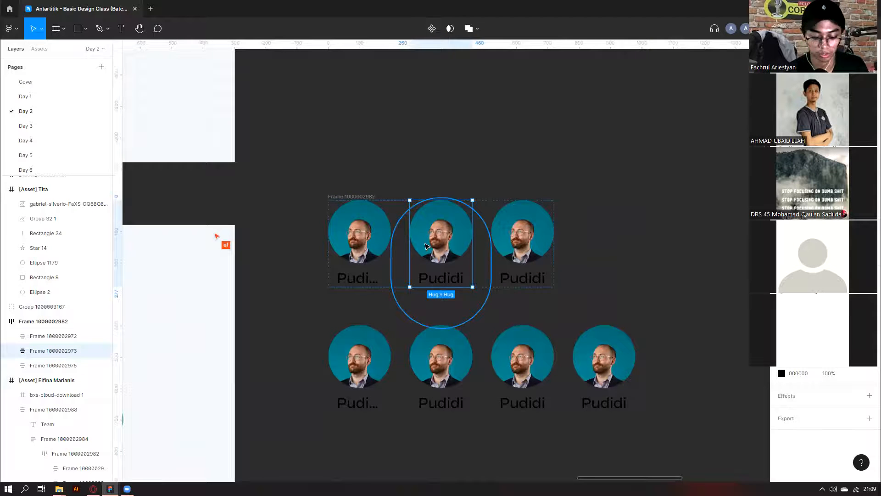
key(ctrl+v)
key(ctrl+v)
key(ctrl+v)
key(ctrl+v)
key(ctrl+v)
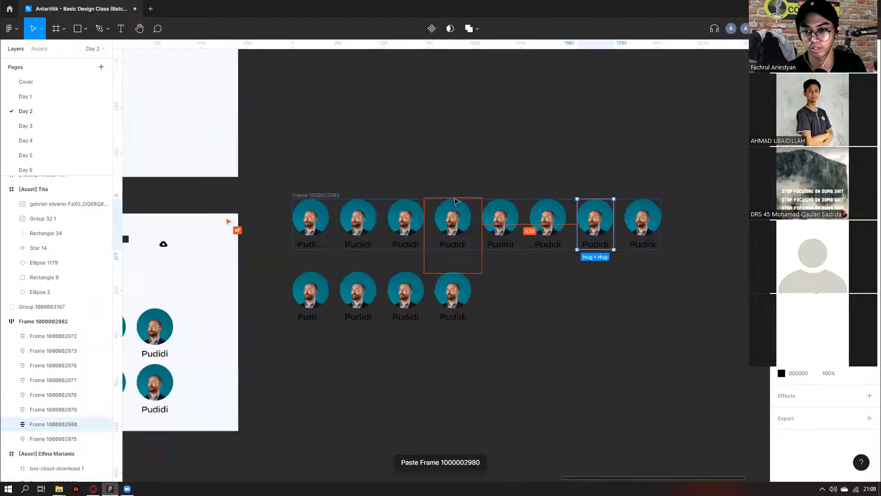
scroll(456, 201, down, 2)
key(ctrl+z)
key(ctrl+z)
key(ctrl+z)
key(ctrl+z)
Delete the second card from the lower row, leaving an empty slot.
click(391, 287)
scroll(392, 287, up, 2)
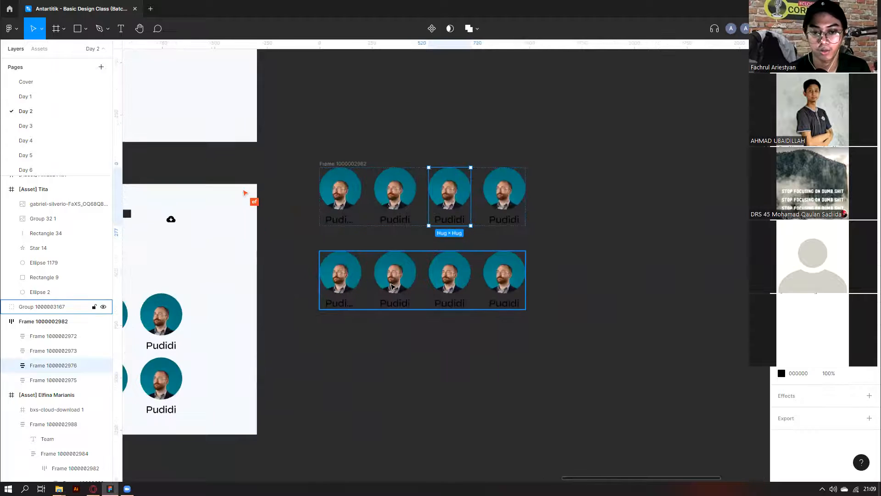
key(shift+a)
click(392, 286)
scroll(393, 290, up, 2)
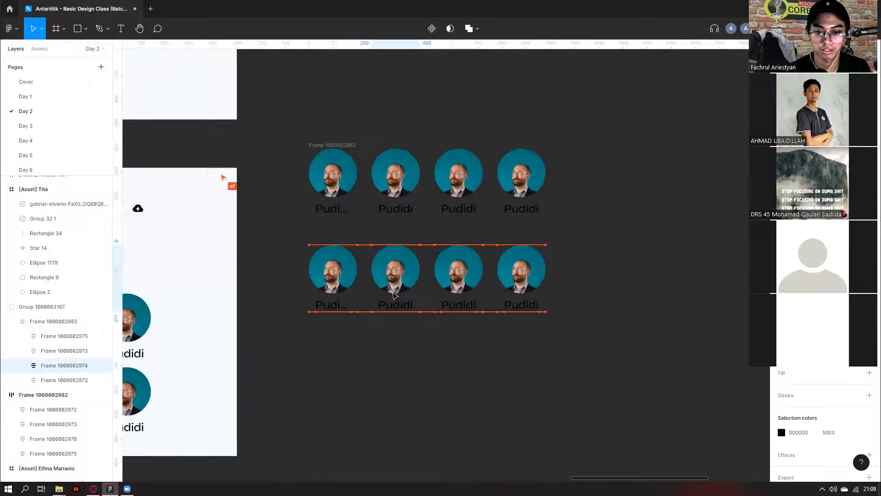
drag(395, 296, 394, 296)
scroll(395, 290, up, 2)
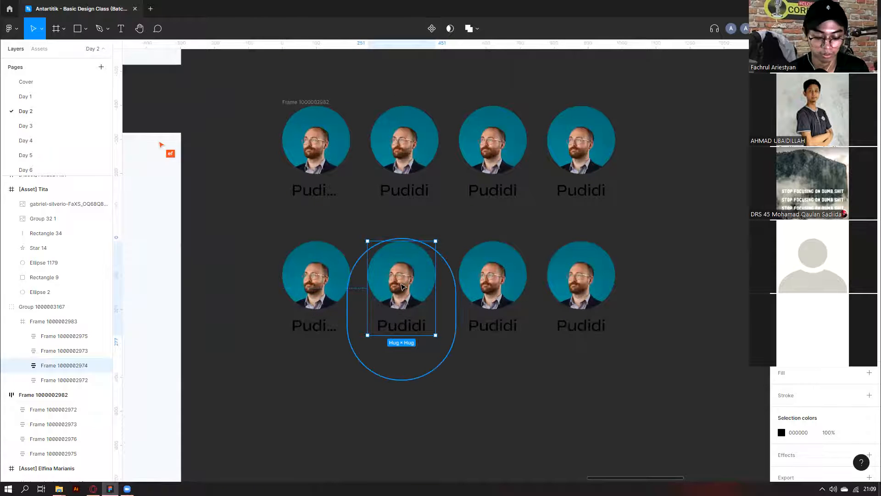
key(Delete)
scroll(429, 303, down, 3)
click(443, 345)
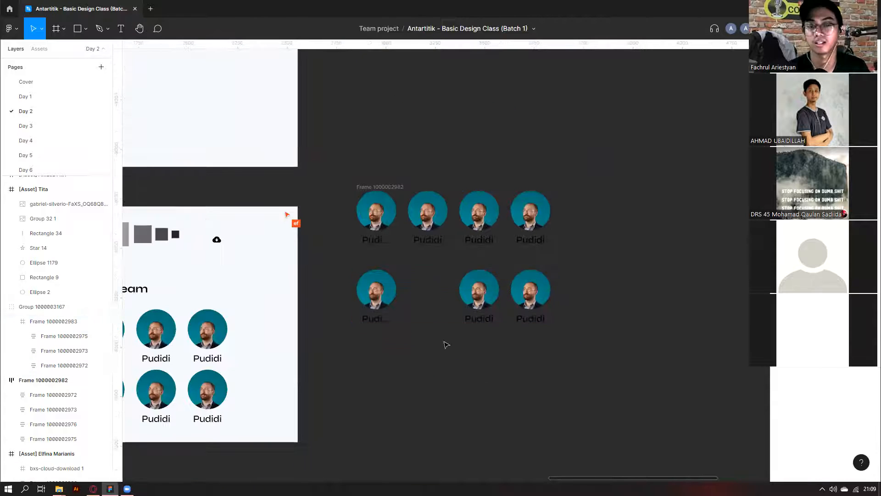
click(367, 188)
drag(333, 149, 575, 250)
scroll(574, 250, down, 2)
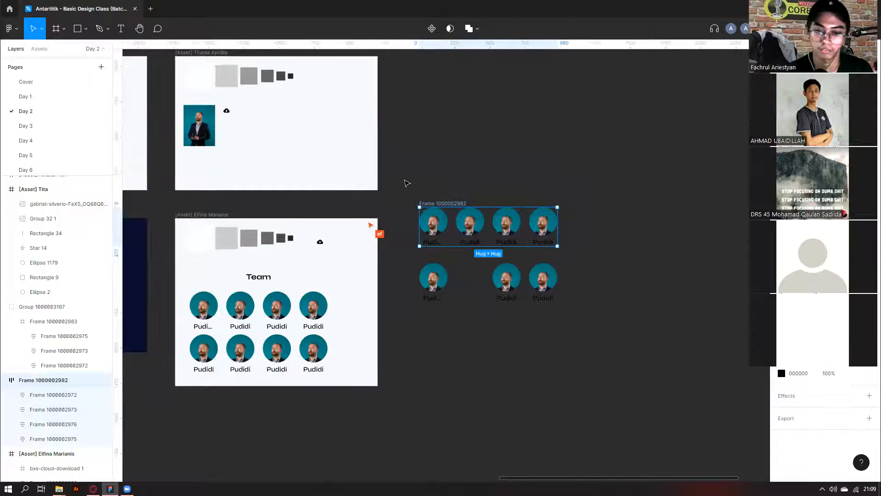
scroll(406, 181, down, 2)
drag(405, 181, 545, 287)
scroll(545, 288, down, 3)
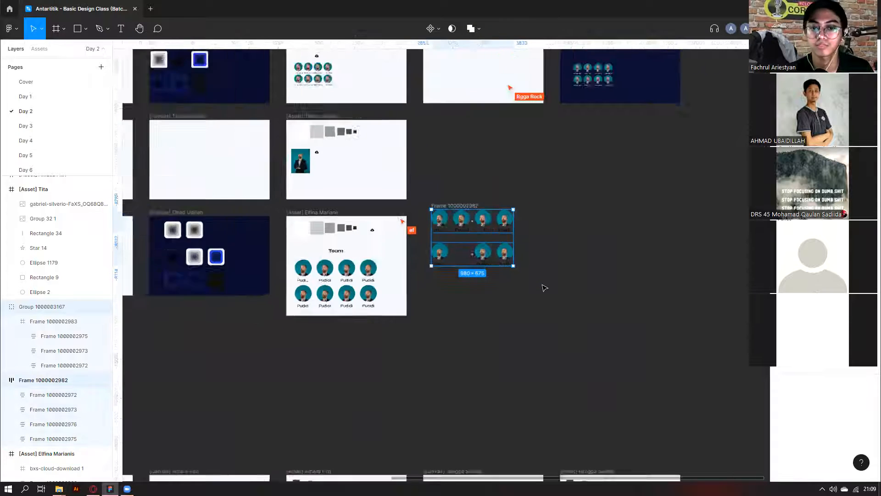
scroll(545, 288, up, 2)
key(Delete)
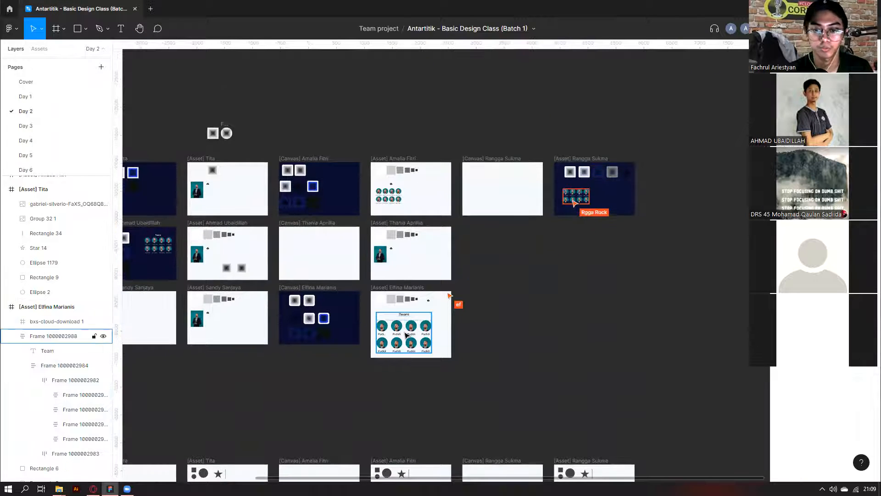
scroll(197, 319, left, 5)
scroll(242, 359, up, 3)
scroll(243, 359, up, 2)
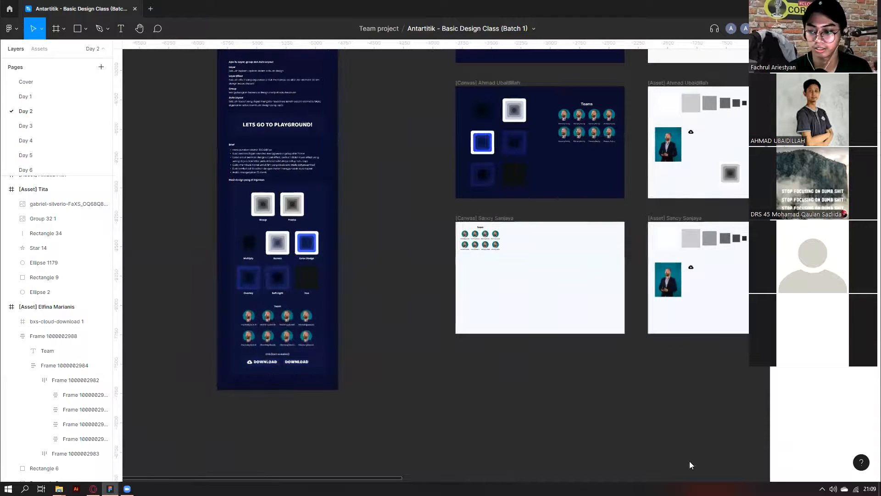
scroll(244, 387, up, 3)
scroll(266, 364, down, 6)
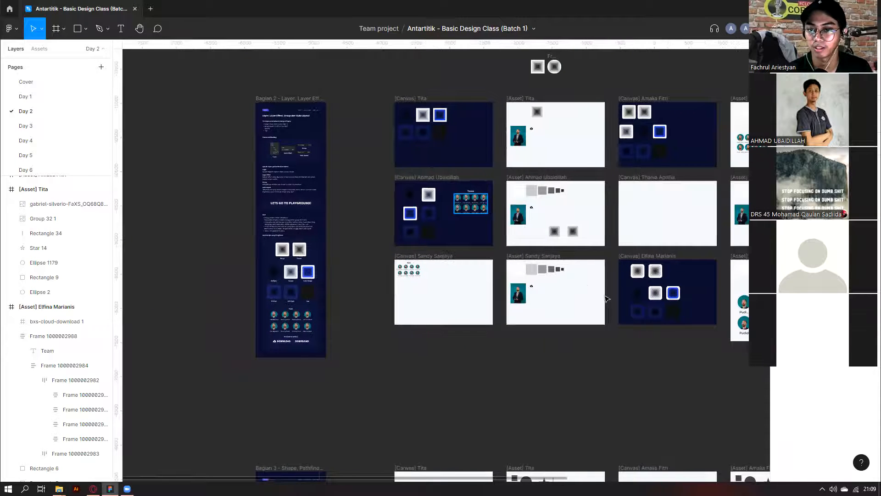
scroll(408, 284, right, 3)
scroll(401, 311, left, 6)
scroll(450, 342, up, 5)
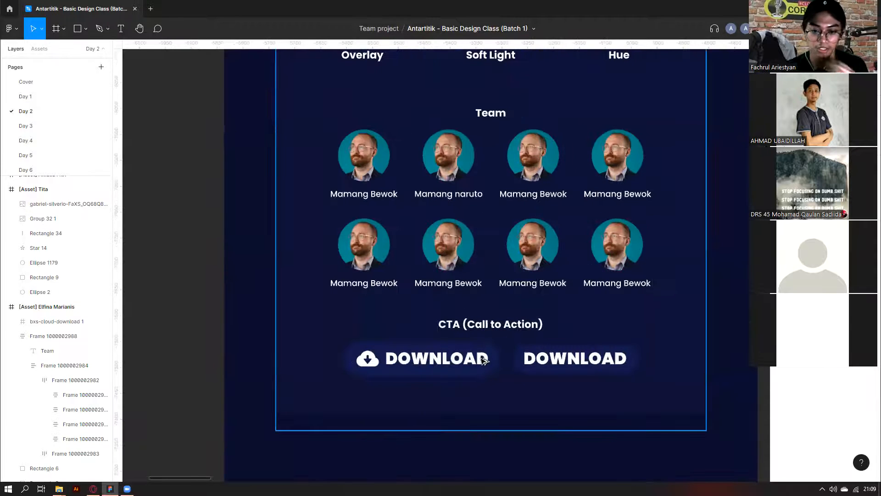
click(484, 360)
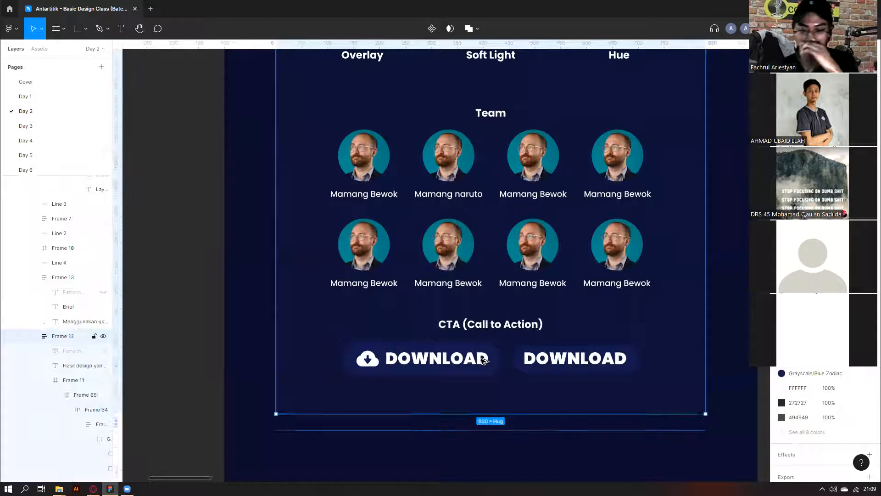
double_click(484, 361)
double_click(484, 360)
scroll(587, 363, down, 5)
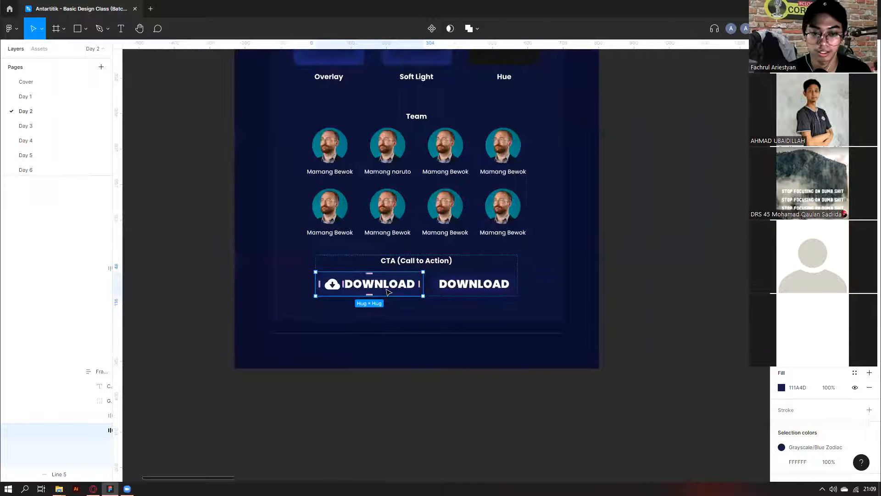
double_click(349, 282)
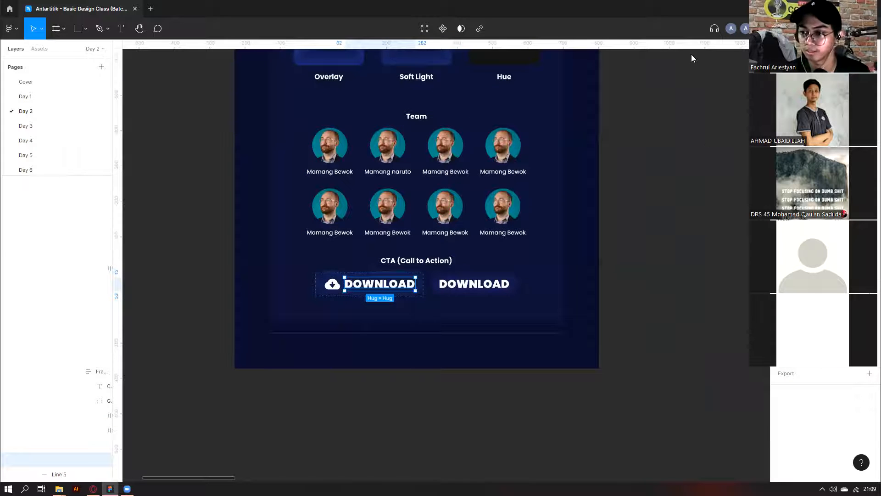
click(419, 388)
scroll(332, 283, up, 1)
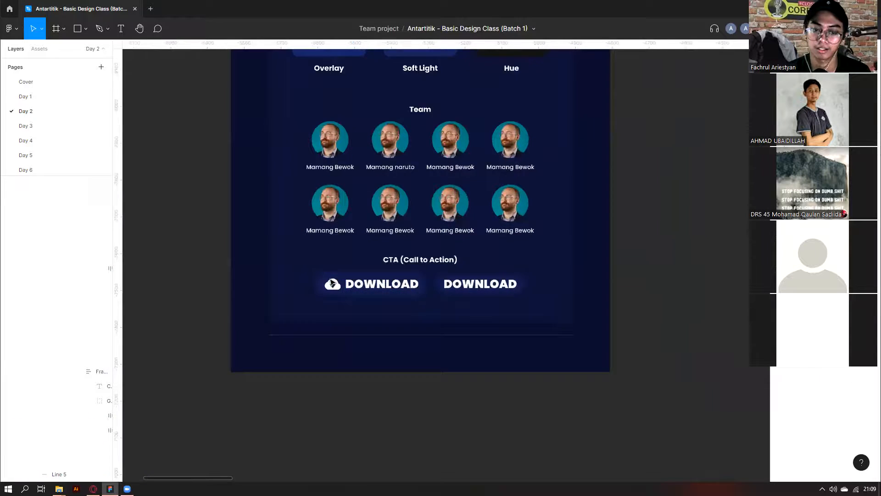
scroll(332, 283, up, 2)
click(403, 295)
double_click(403, 296)
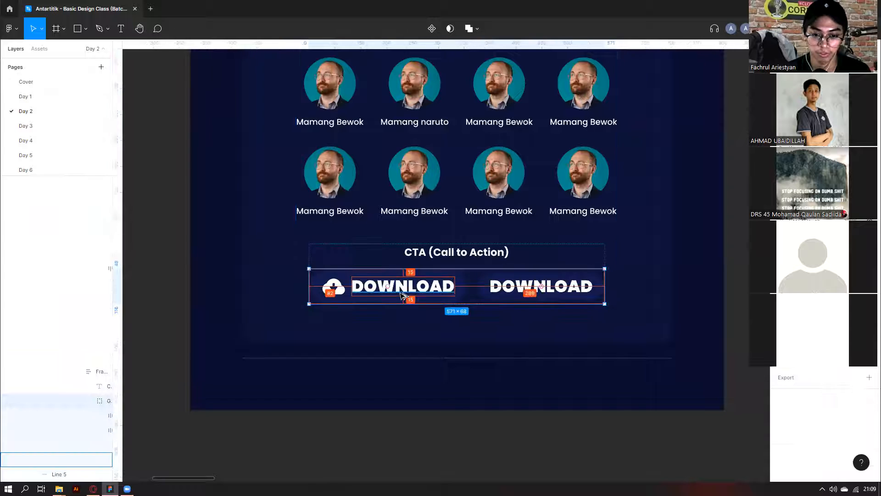
scroll(403, 296, down, 5)
scroll(401, 295, down, 5)
scroll(401, 296, up, 5)
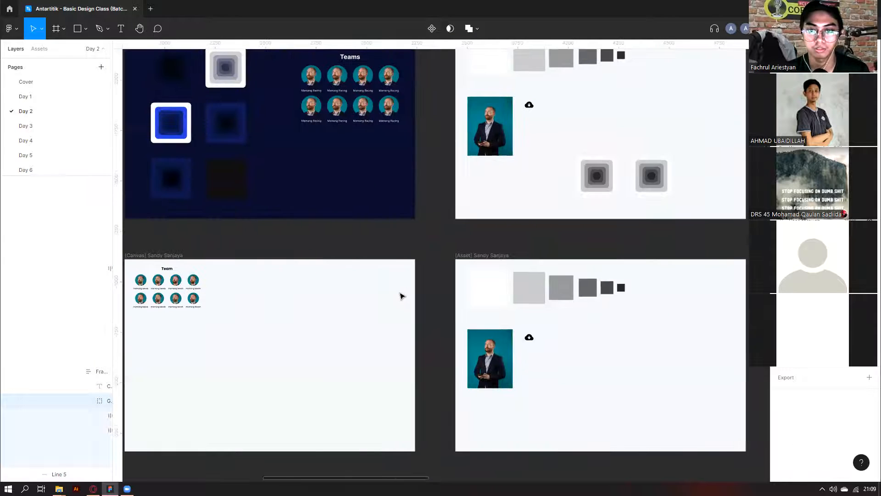
Move the cloud-download icon into the canvas and pull a name label out beside it.
scroll(399, 295, right, 2)
drag(494, 337, 258, 322)
scroll(257, 322, up, 5)
scroll(340, 231, left, 5)
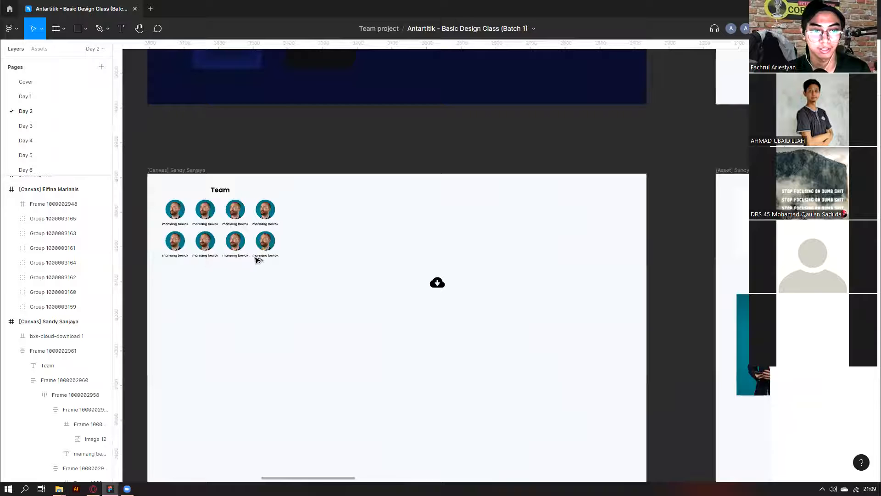
scroll(276, 254, up, 5)
scroll(312, 156, down, 3)
click(271, 214)
drag(273, 219, 534, 248)
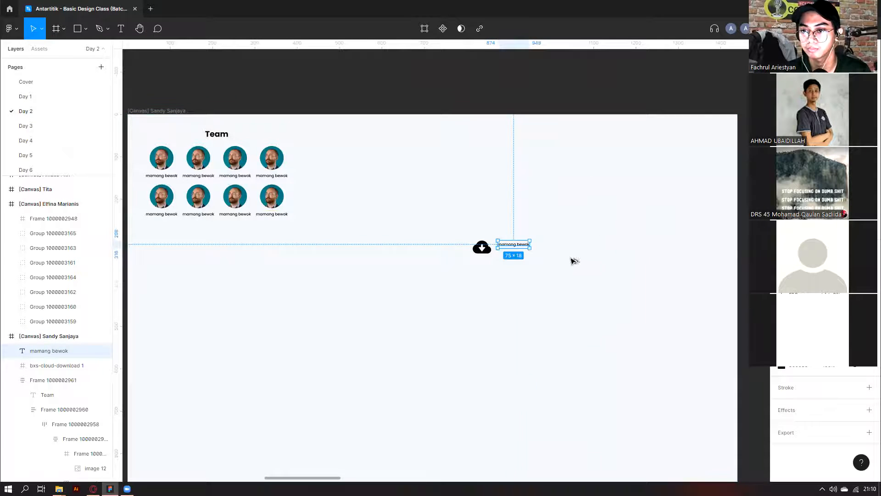
Retype the label as DOWNLOAD, enlarge it beside the icon, and select both.
scroll(575, 261, up, 3)
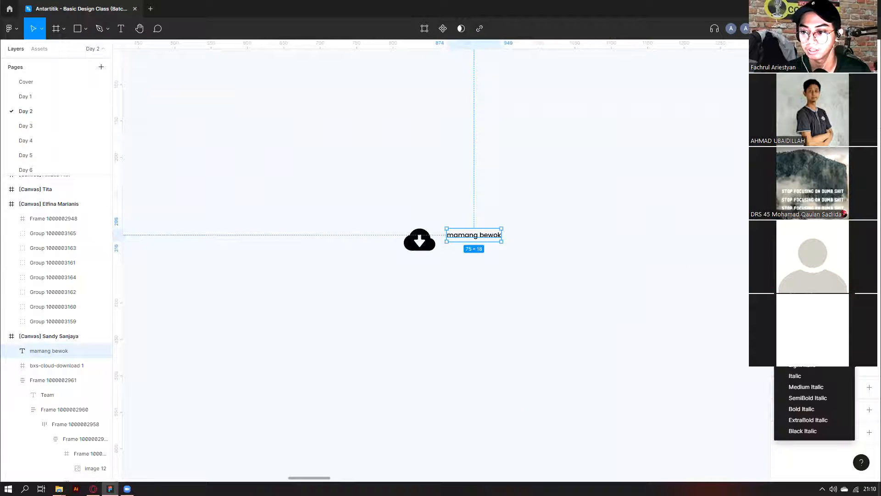
double_click(483, 237)
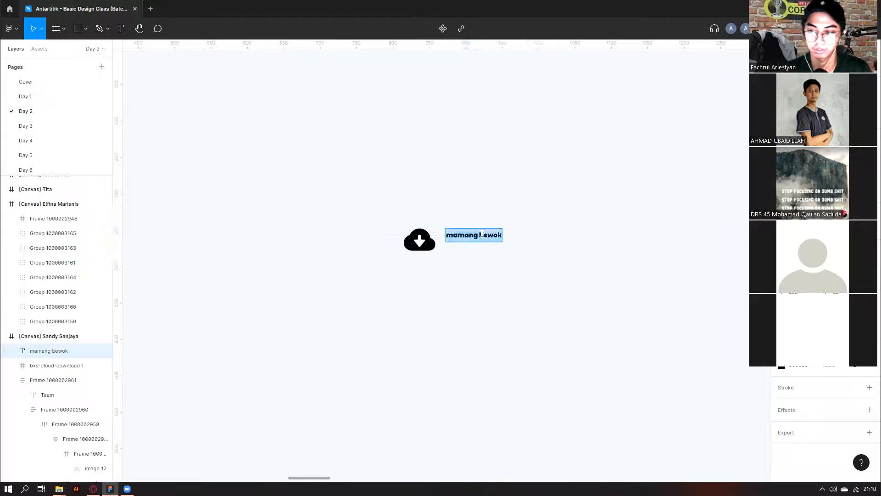
text(dow)
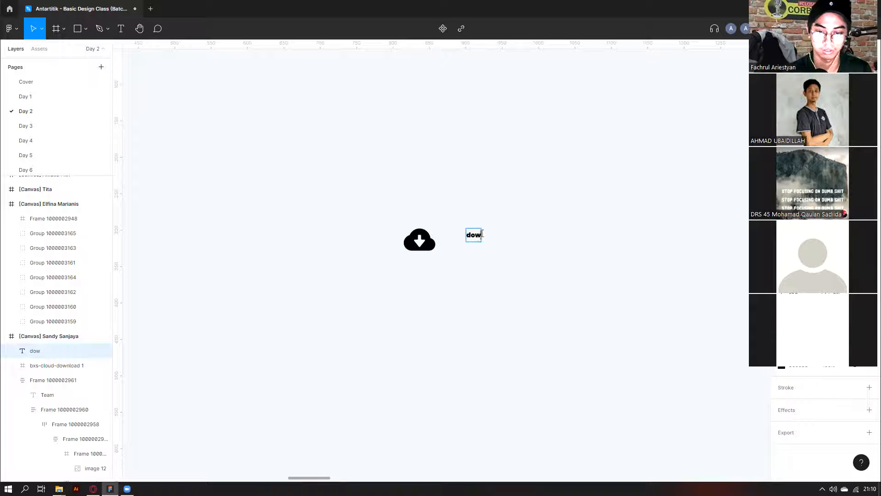
key(Escape)
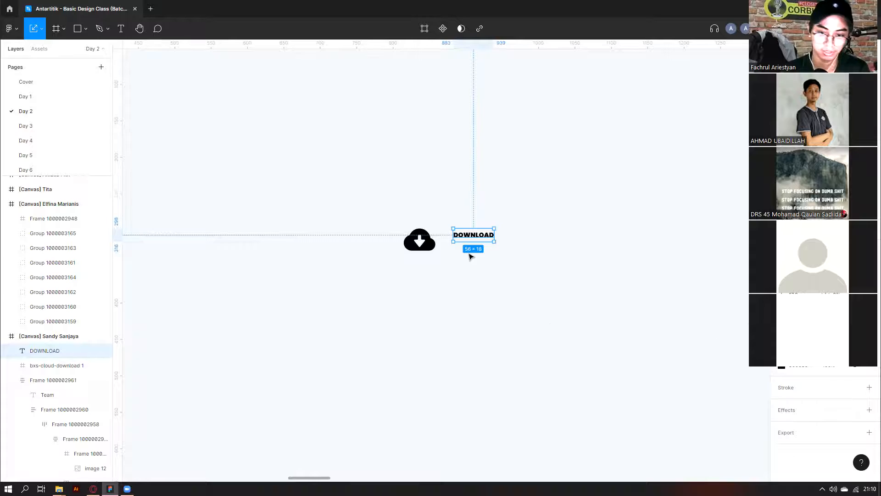
drag(494, 243, 470, 243)
drag(358, 208, 513, 277)
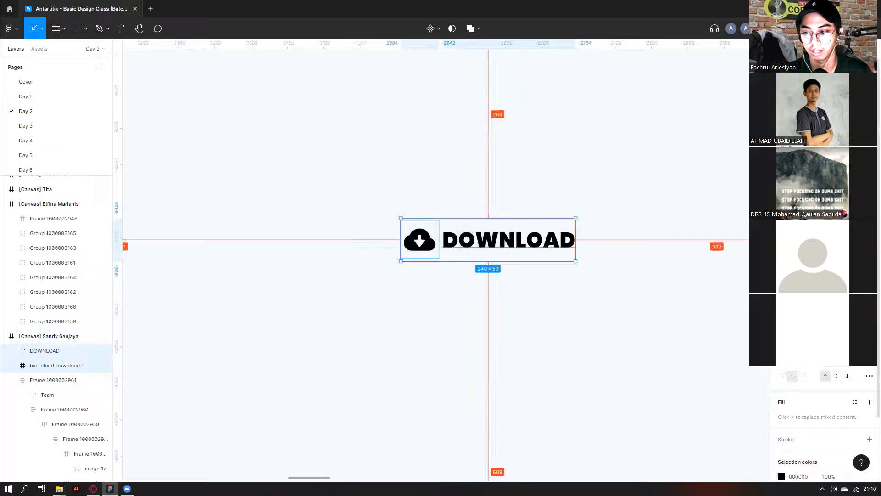
scroll(459, 183, down, 1)
scroll(459, 239, up, 2)
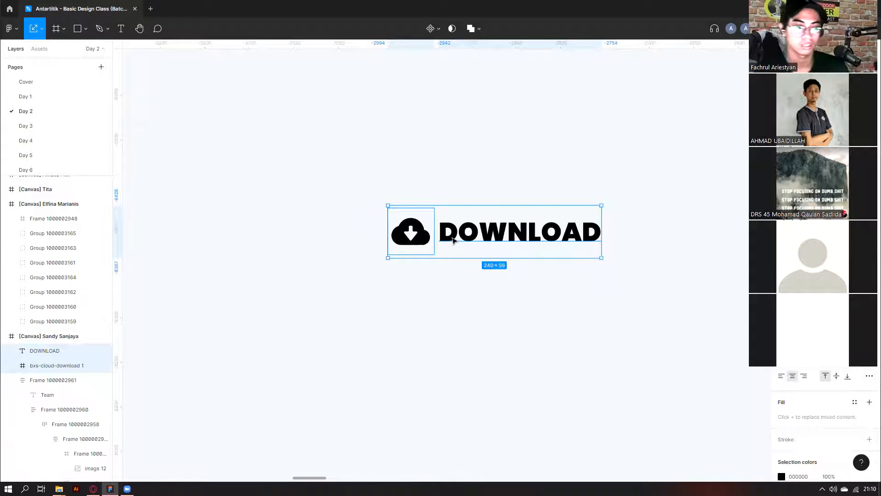
Wrap the cloud icon and DOWNLOAD text in an auto-layout frame.
right_click(453, 239)
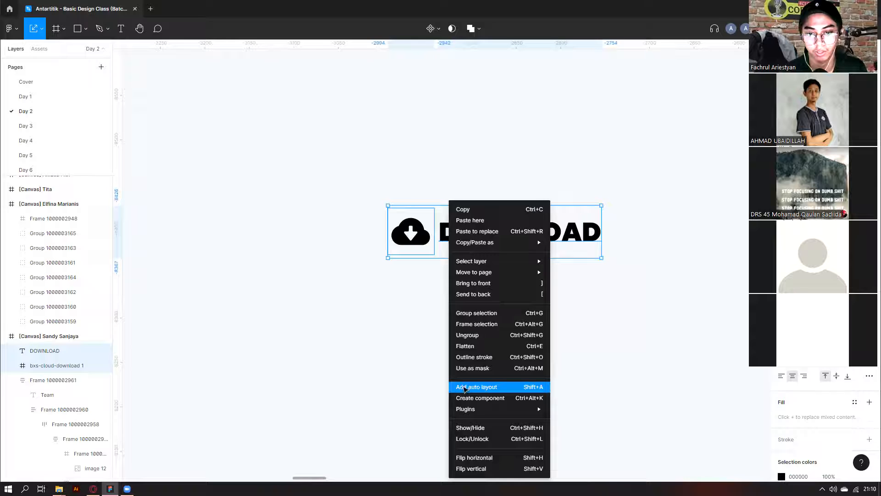
click(464, 388)
key(ctrl+z)
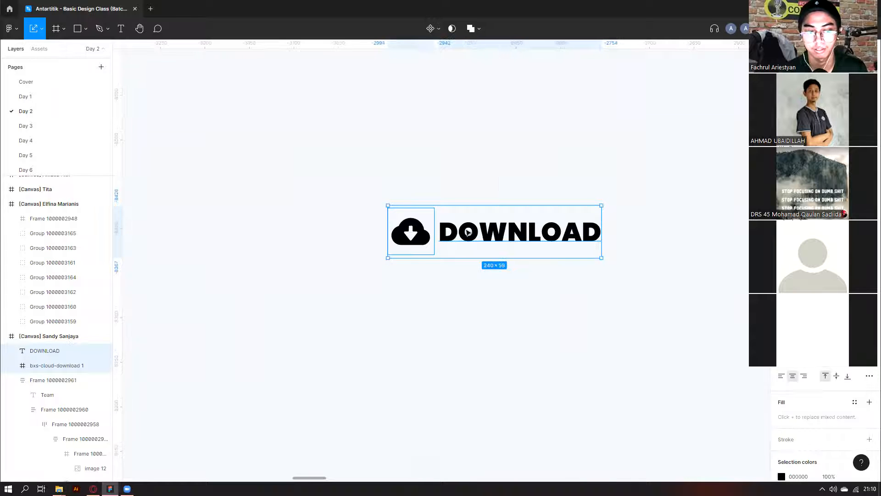
right_click(464, 228)
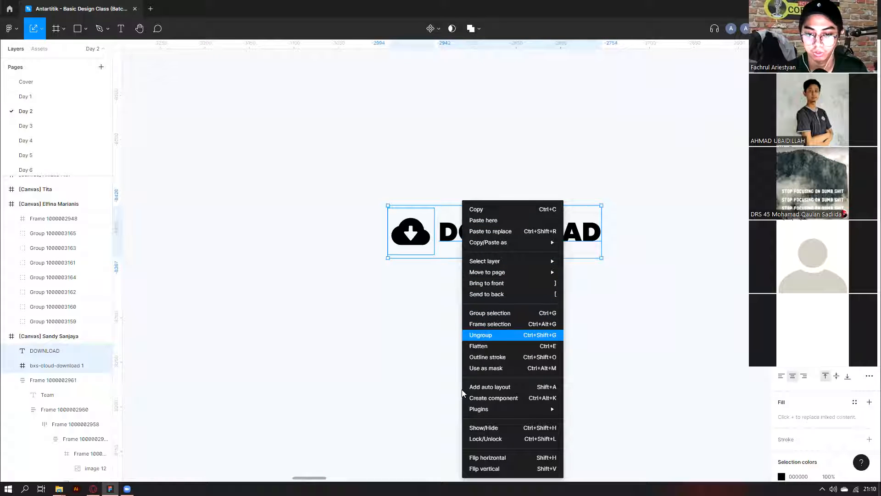
click(485, 243)
drag(315, 167, 519, 320)
drag(294, 166, 618, 319)
right_click(483, 237)
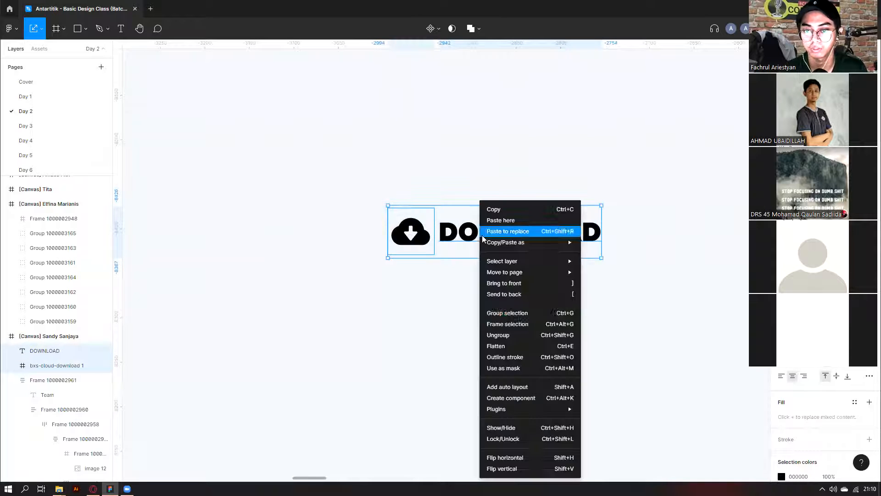
click(488, 386)
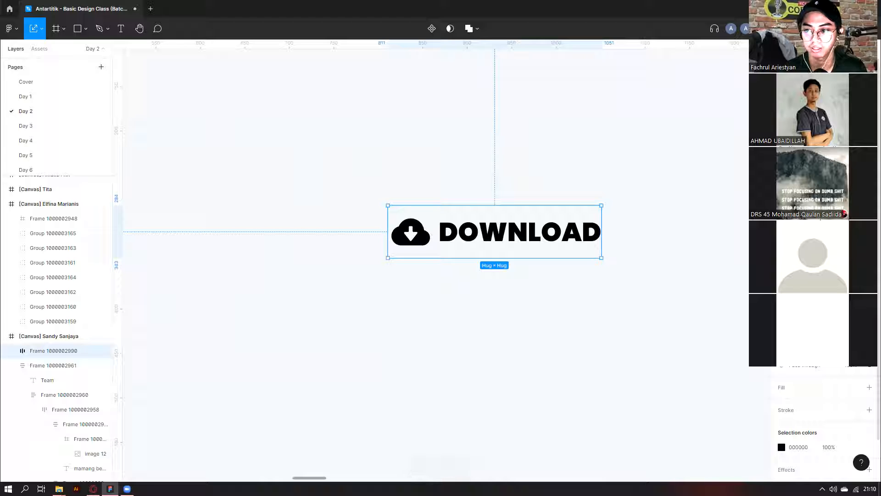
Give the button a red ED1010 fill and round its corners into a pill shape.
click(783, 390)
click(855, 388)
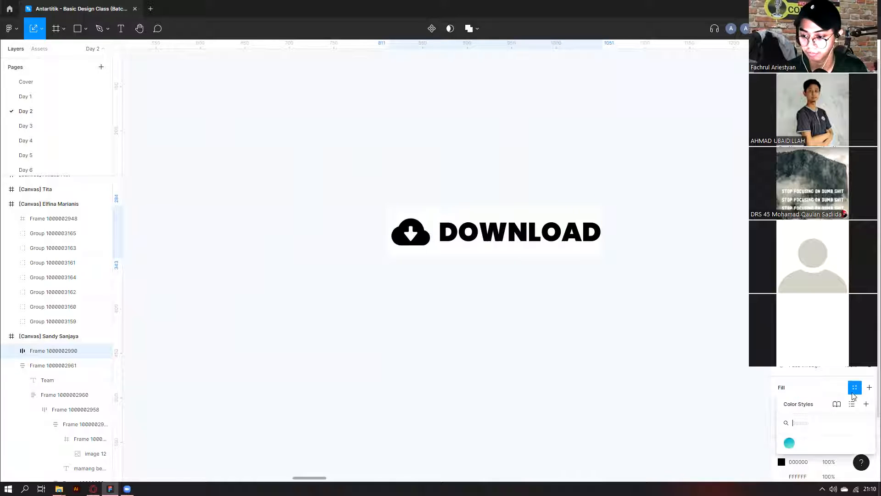
click(844, 382)
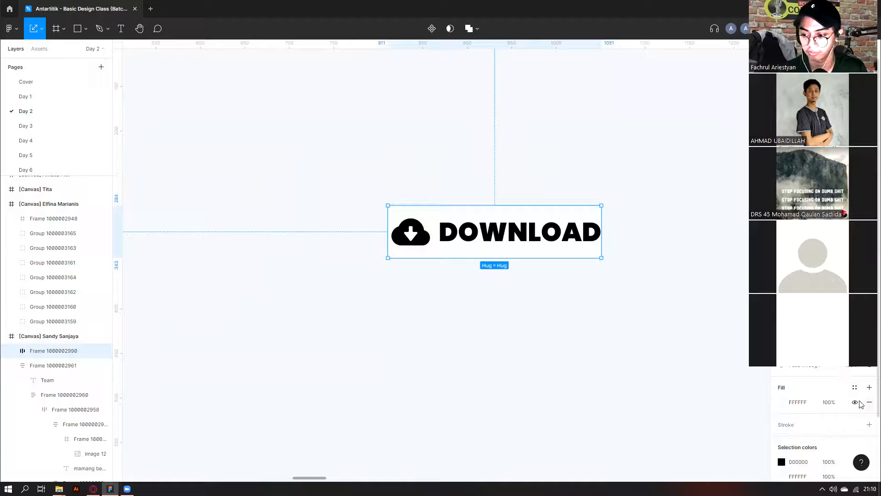
click(784, 403)
drag(718, 332, 766, 252)
click(699, 224)
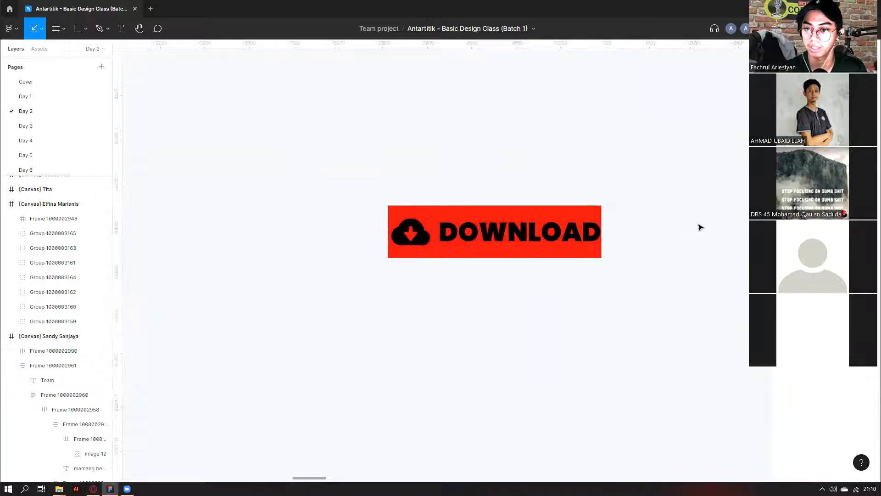
key(ctrl+z)
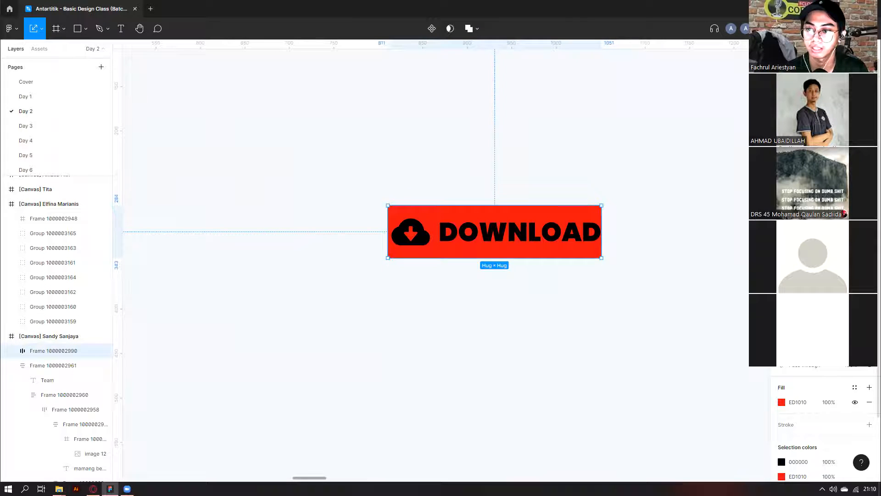
drag(822, 157, 163, 156)
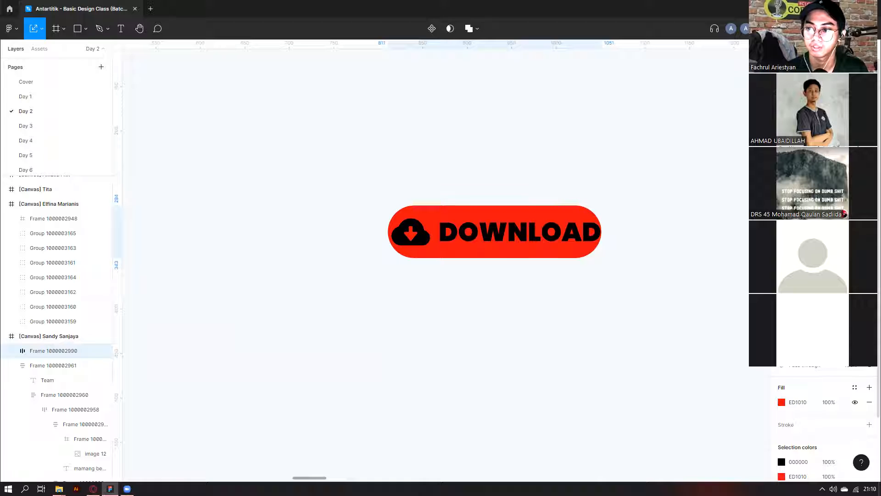
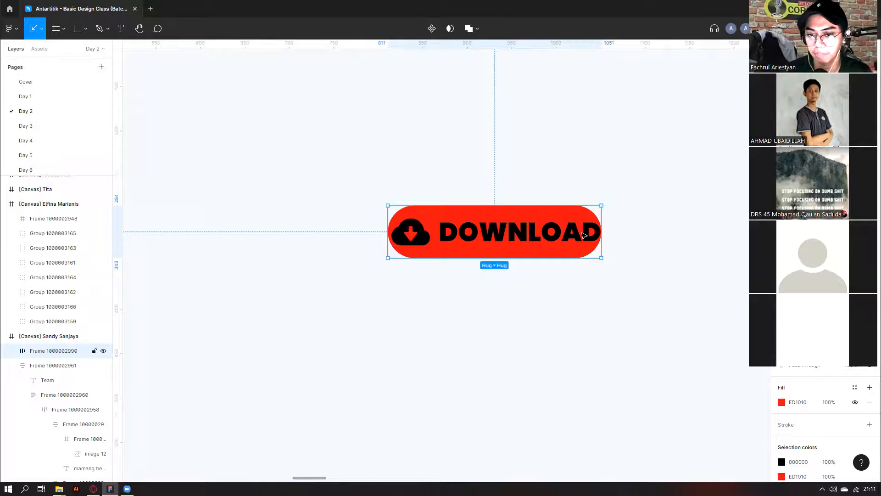
Widen the auto-layout gap between the black cloud icon and the DOWNLOAD text in the red button.
scroll(585, 235, down, 5)
scroll(291, 354, left, 10)
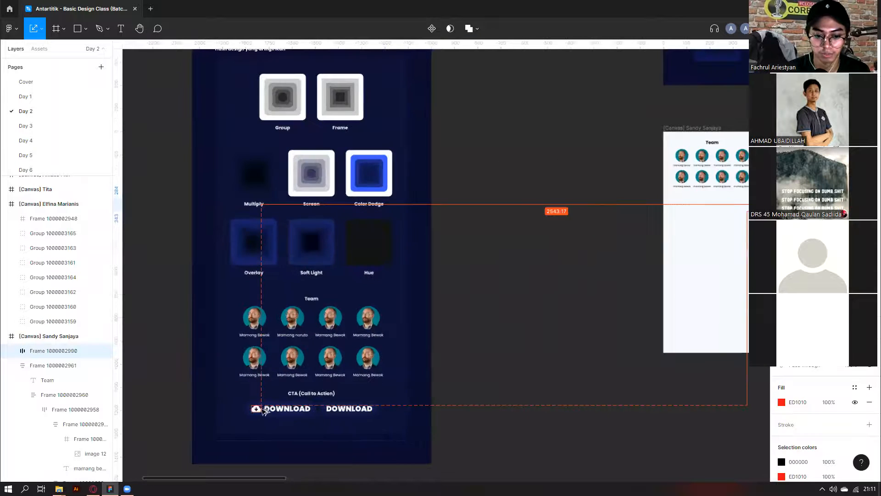
scroll(262, 410, up, 4)
scroll(244, 415, up, 3)
ctrl+click(243, 415)
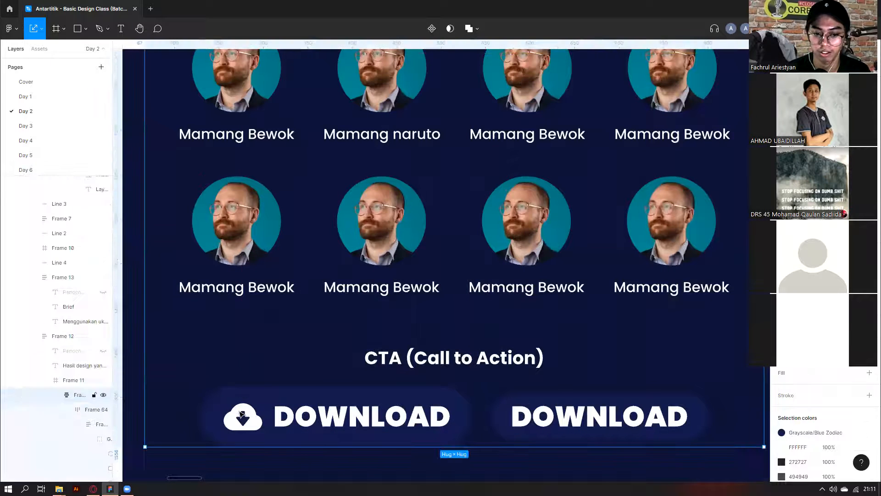
scroll(242, 416, down, 8)
scroll(243, 415, right, 2)
scroll(658, 223, right, 2)
scroll(657, 223, up, 6)
click(368, 278)
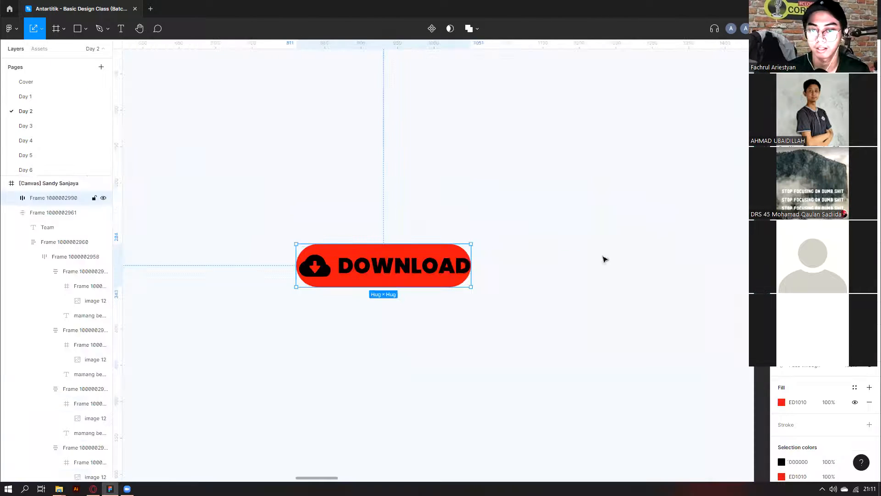
drag(781, 211, 822, 226)
Make the DOWNLOAD text and cloud icon white (FFFFFF).
double_click(440, 263)
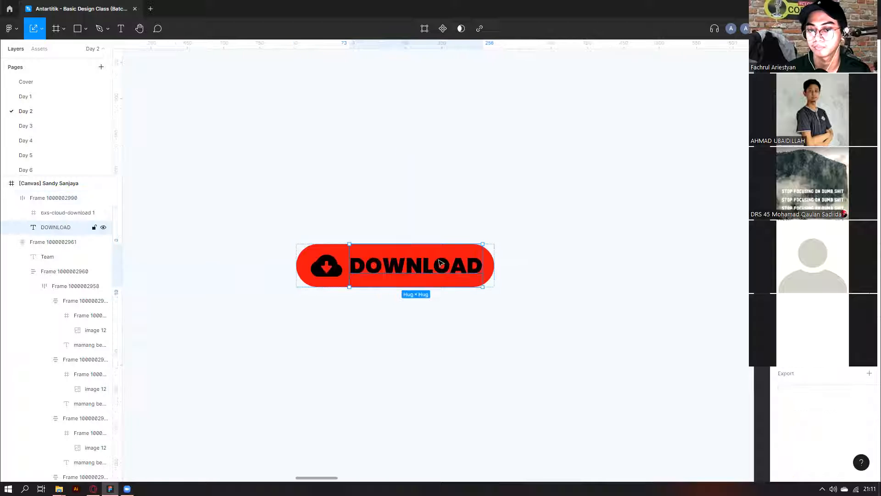
shift+click(321, 273)
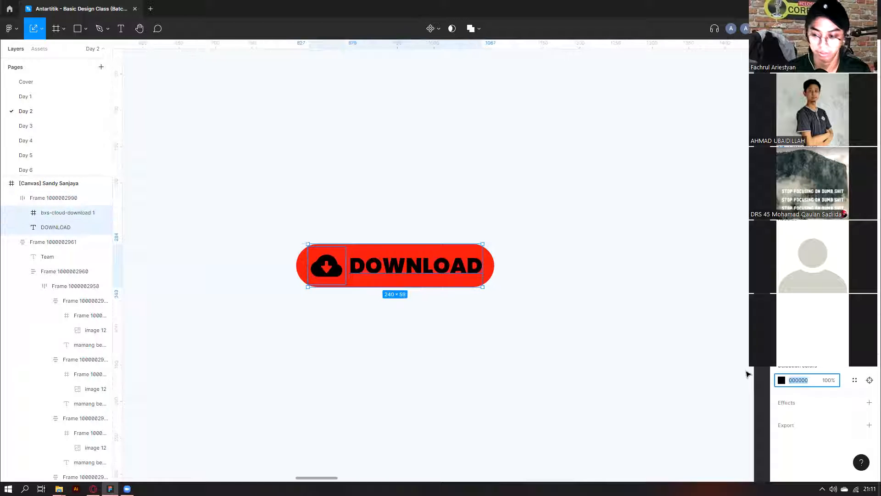
text(f)
click(498, 312)
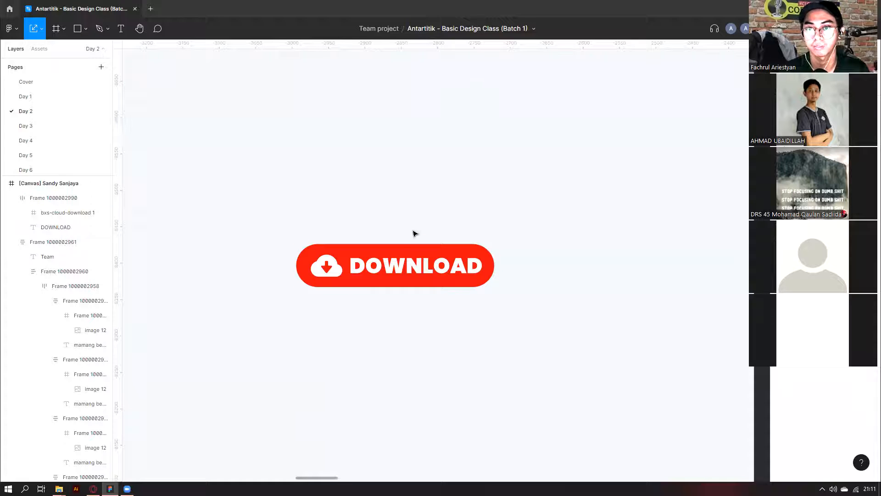
Duplicate the button just below and delete the copy's cloud icon, leaving only DOWNLOAD.
click(399, 258)
alt+drag(388, 269, 388, 329)
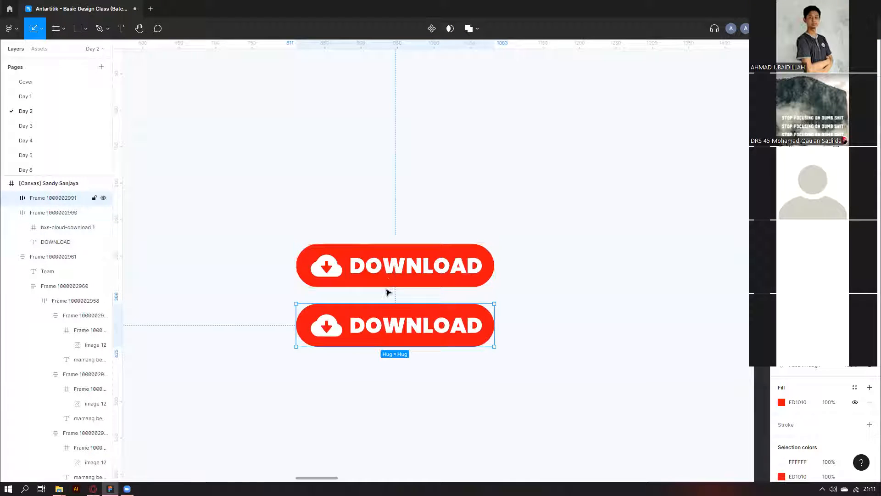
double_click(333, 326)
key(Tab)
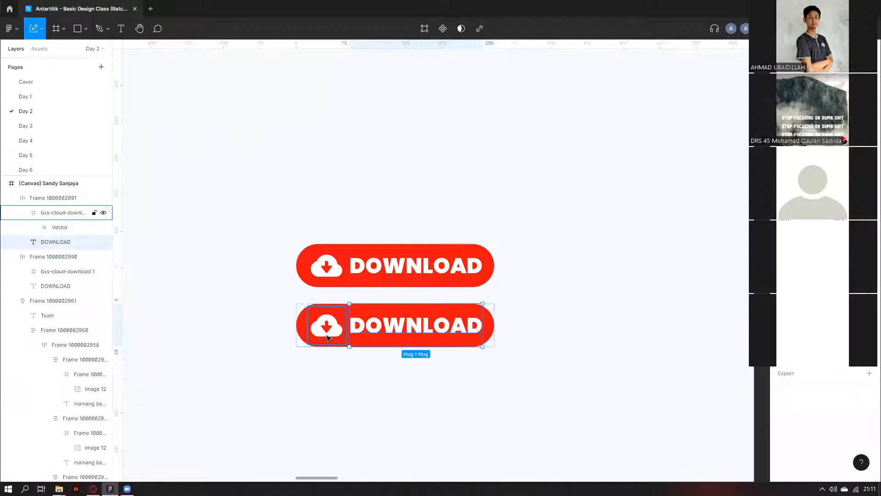
click(328, 338)
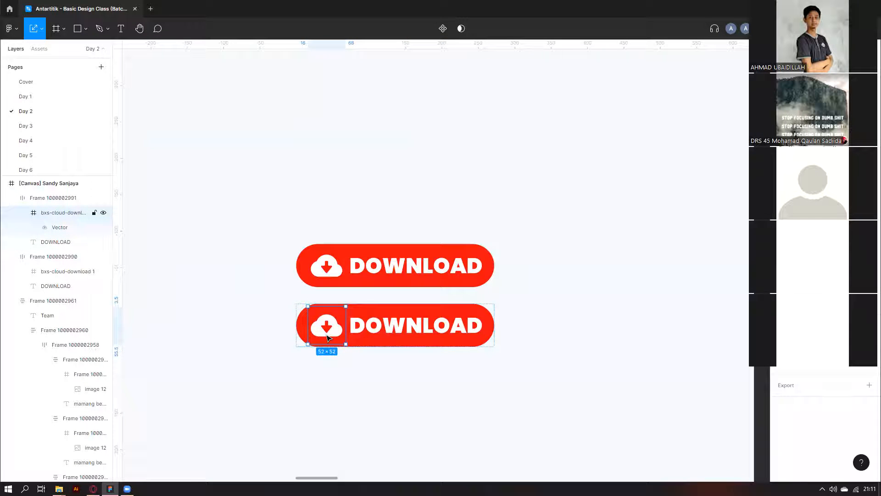
key(Delete)
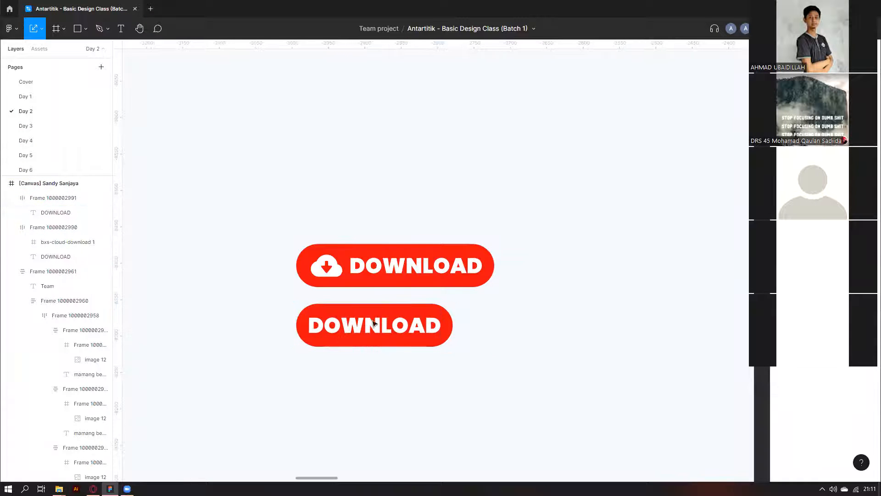
Select the upper button's DOWNLOAD text and cloud icon, then go to the browser's address bar.
double_click(385, 270)
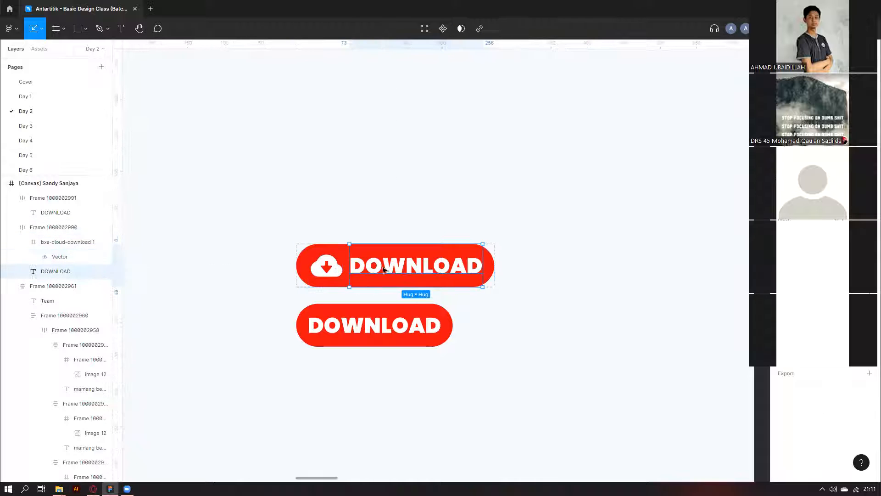
click(324, 279)
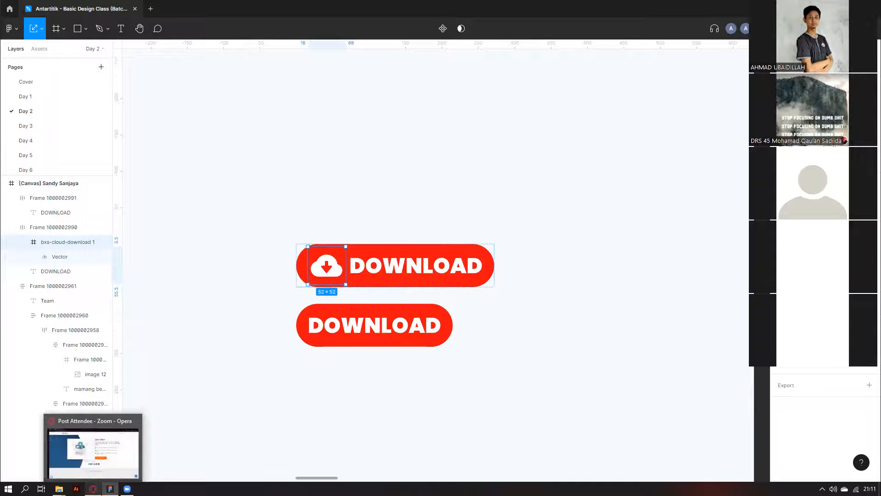
click(93, 489)
click(190, 23)
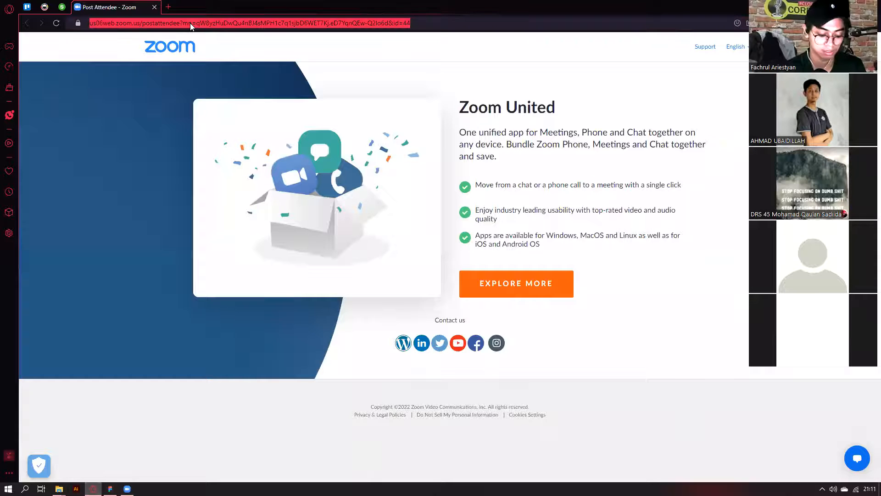
Open boxicons.com and clear the previous icon search term.
text(BOXicons.com/?query=download)
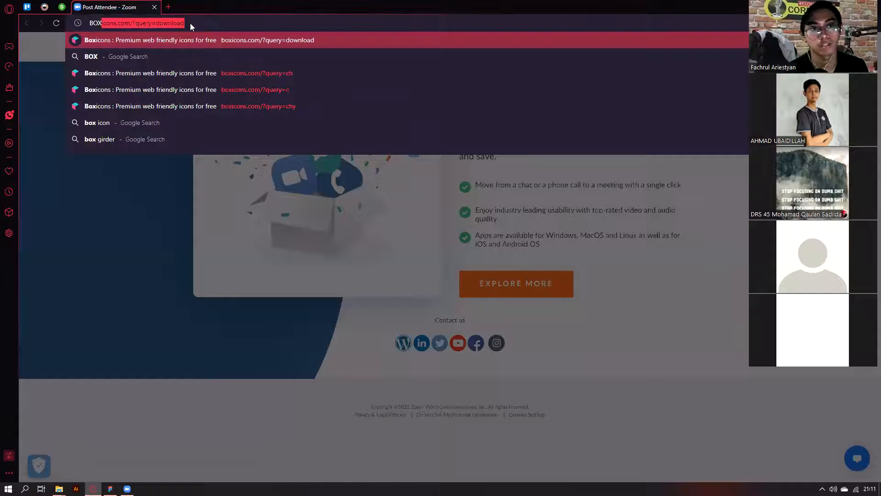
key(Return)
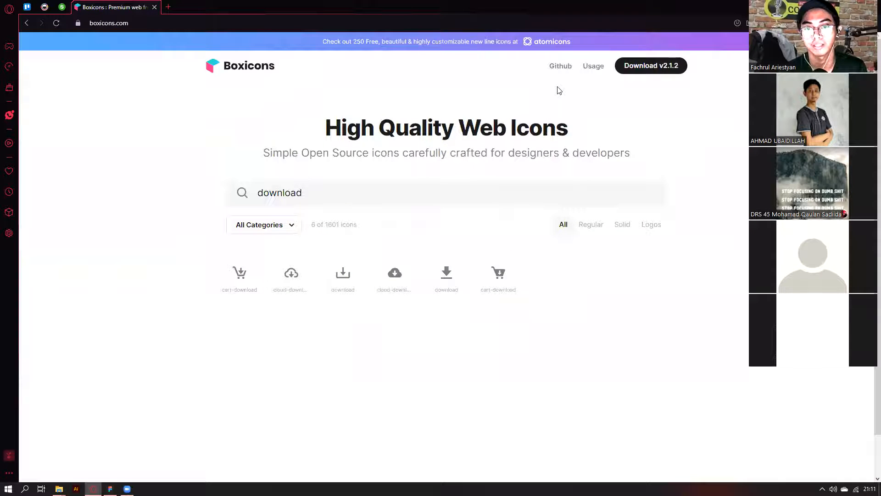
double_click(398, 201)
key(BackSpace)
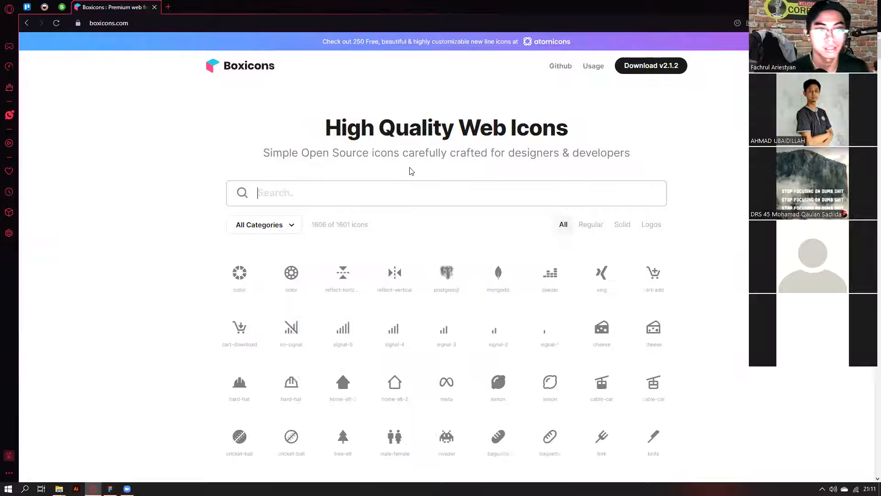
click(197, 221)
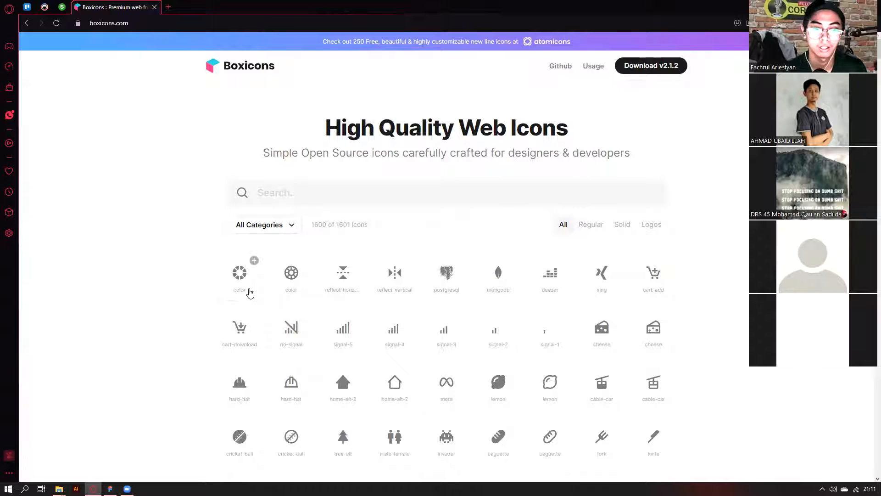
click(240, 279)
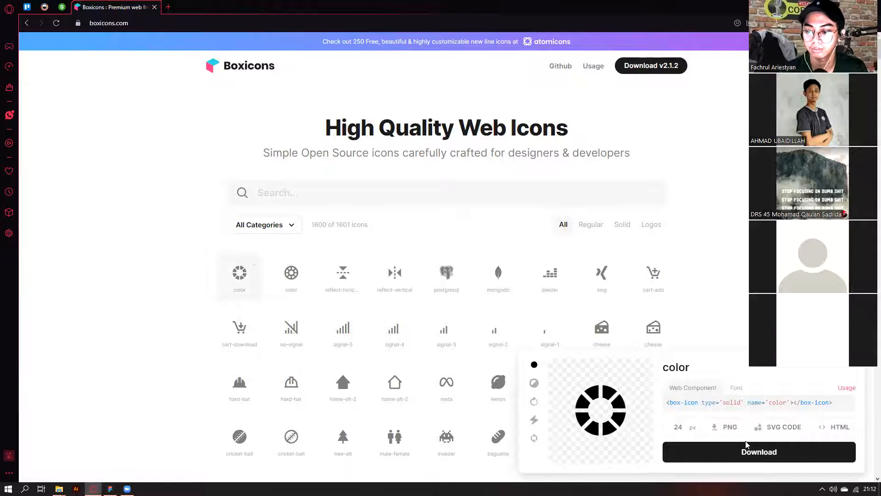
click(122, 28)
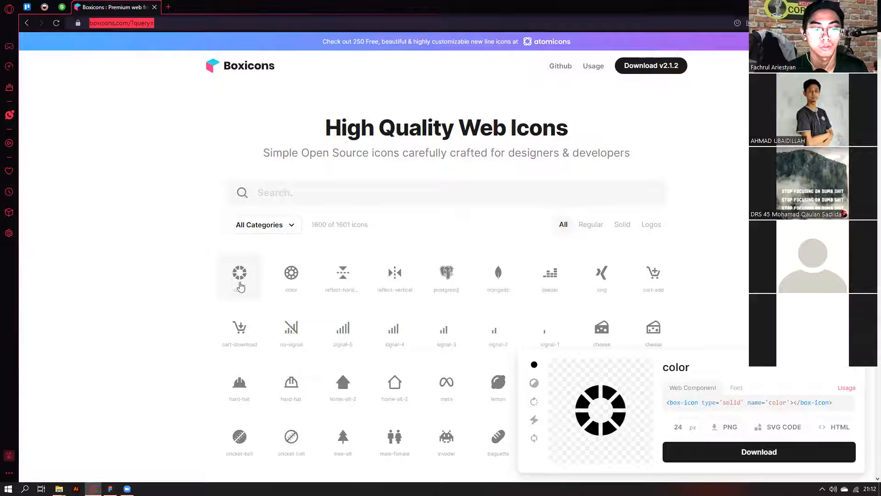
click(277, 435)
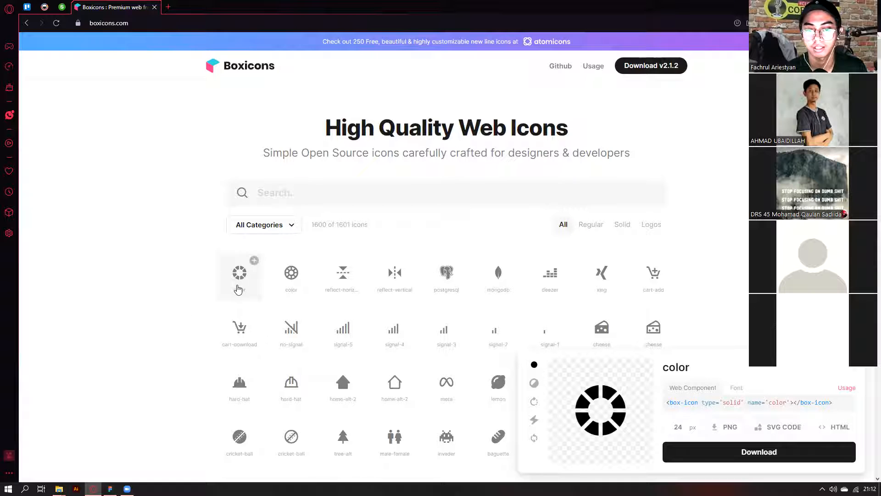
Search 'twi', save the Twitter icon as bxl-twitter.svg in Downloads, and drag it into Figma.
click(325, 199)
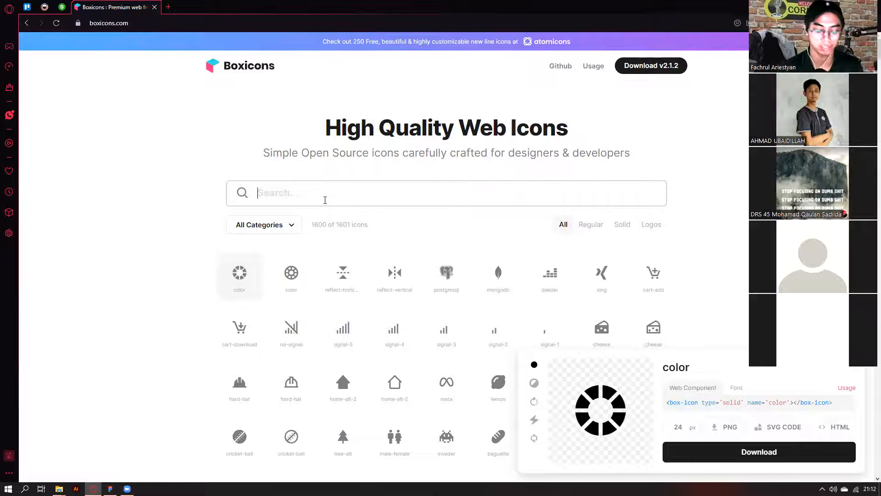
text(twi)
click(229, 283)
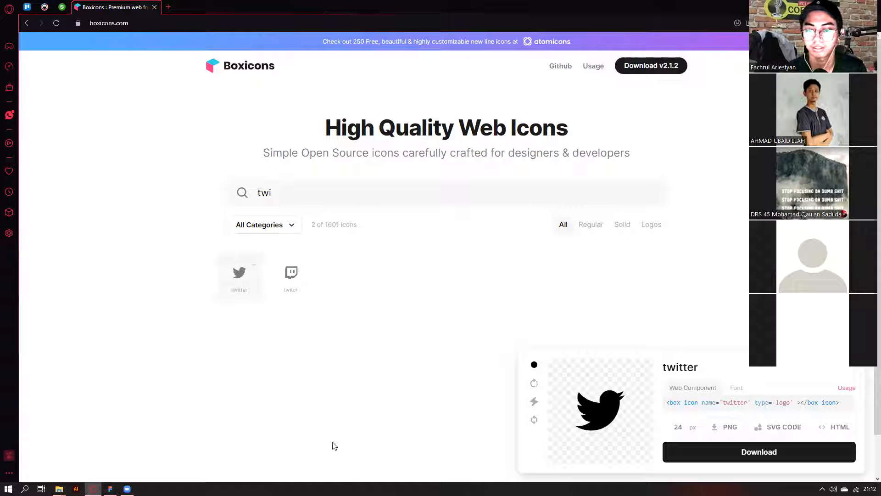
click(767, 461)
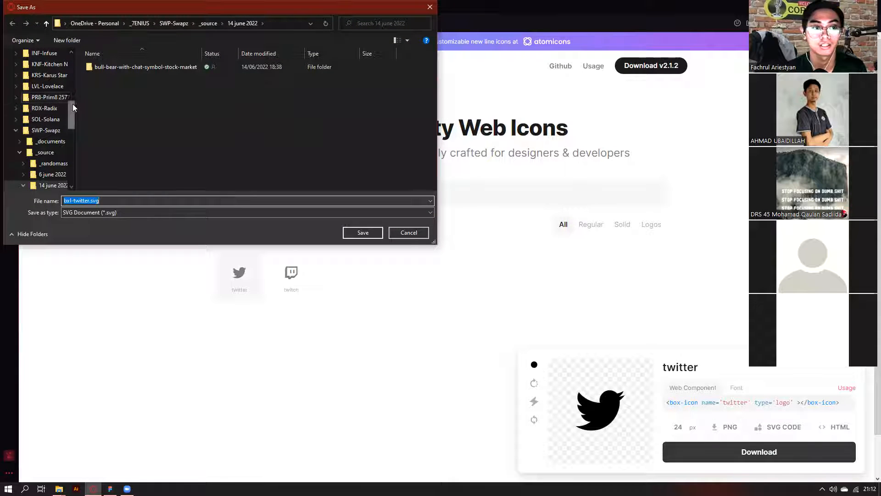
scroll(19, 107, up, 10)
click(42, 79)
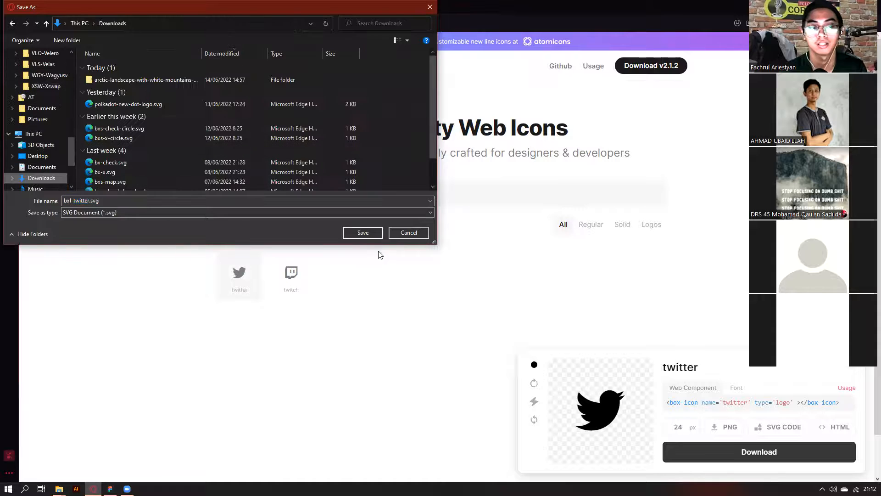
click(363, 232)
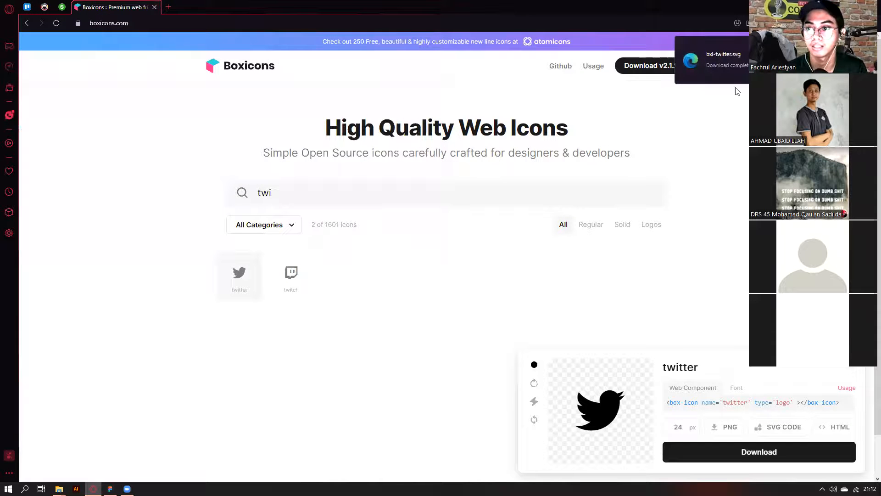
drag(717, 62, 586, 252)
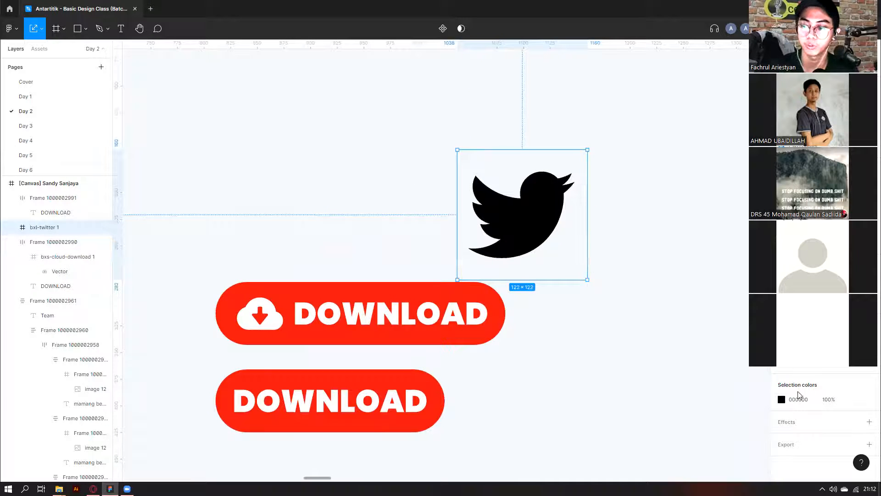
Change the Twitter bird's colour to a muted red.
click(782, 399)
drag(718, 328, 723, 283)
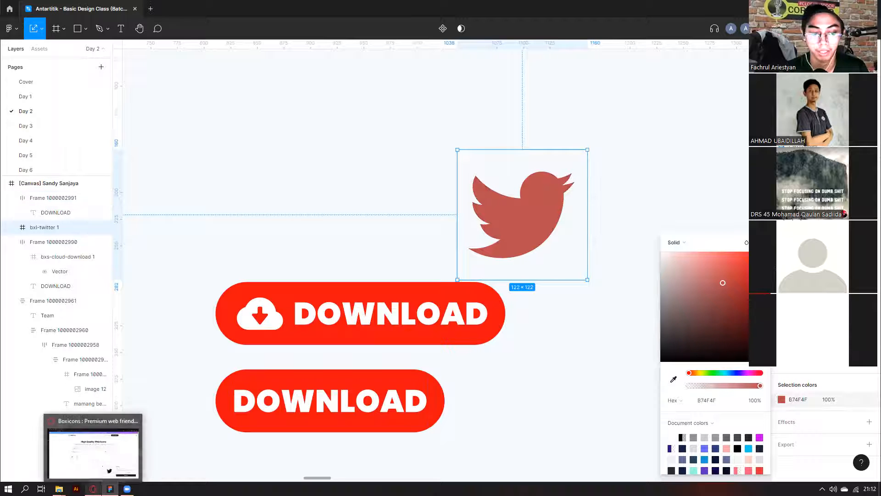
click(335, 160)
Reshape the Twitter bird by pulling its bottom point to the right.
scroll(518, 202, down, 1)
click(545, 233)
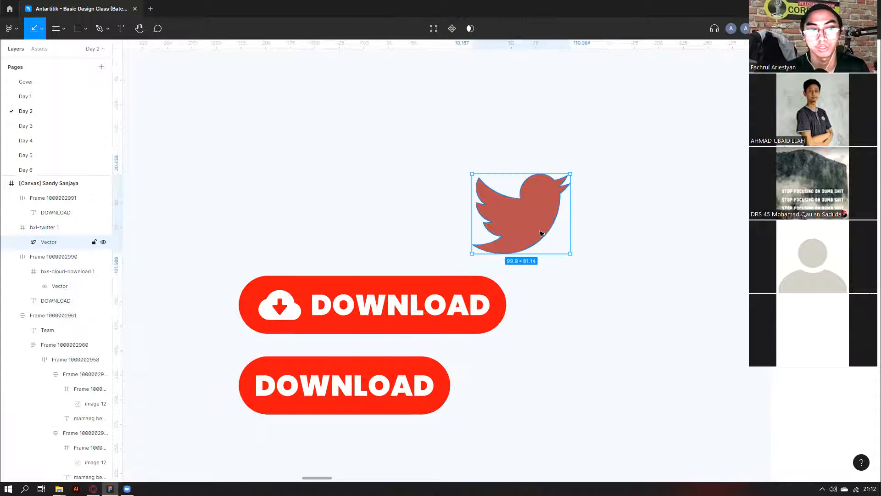
double_click(530, 241)
scroll(533, 222, up, 2)
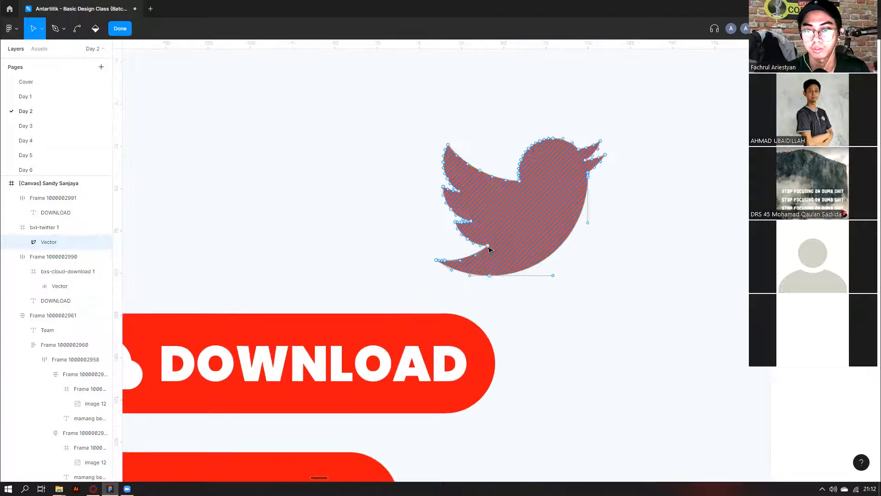
click(440, 247)
drag(490, 276, 572, 271)
scroll(620, 200, down, 5)
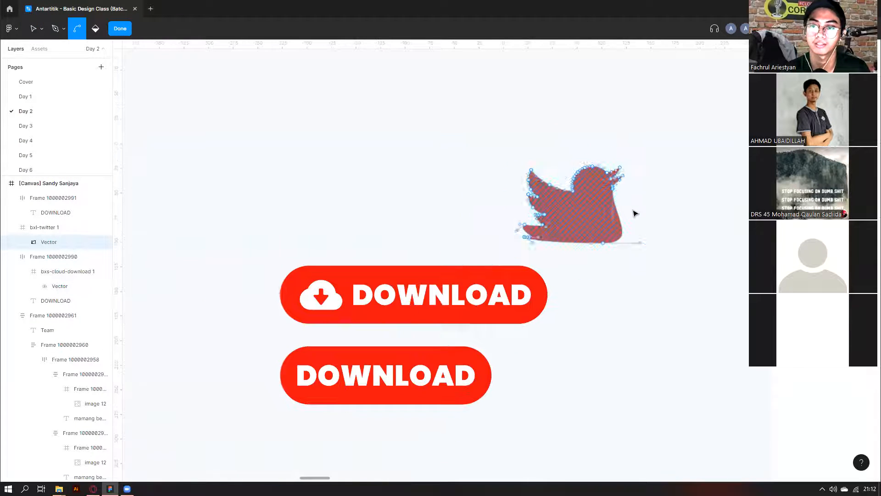
key(Escape)
Delete the Twitter bird shape from the frame.
scroll(647, 217, down, 3)
scroll(633, 212, right, 5)
key(Delete)
scroll(621, 251, up, 3)
Inspect the top DOWNLOAD button and its cloud icon.
scroll(621, 250, down, 5)
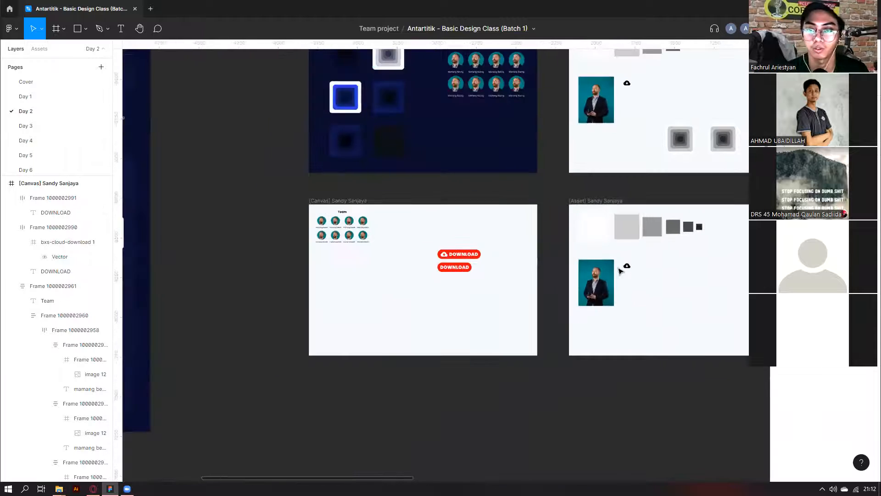
scroll(440, 266, up, 5)
click(440, 264)
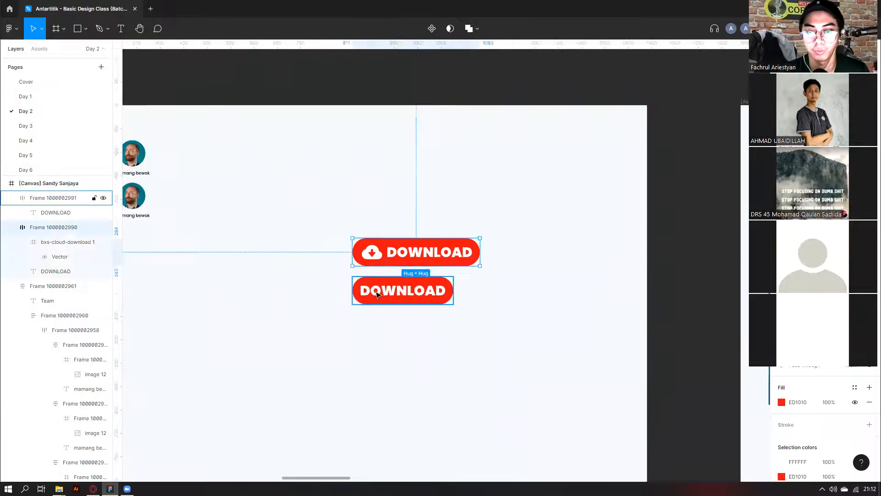
double_click(372, 253)
scroll(384, 302, down, 1)
click(451, 329)
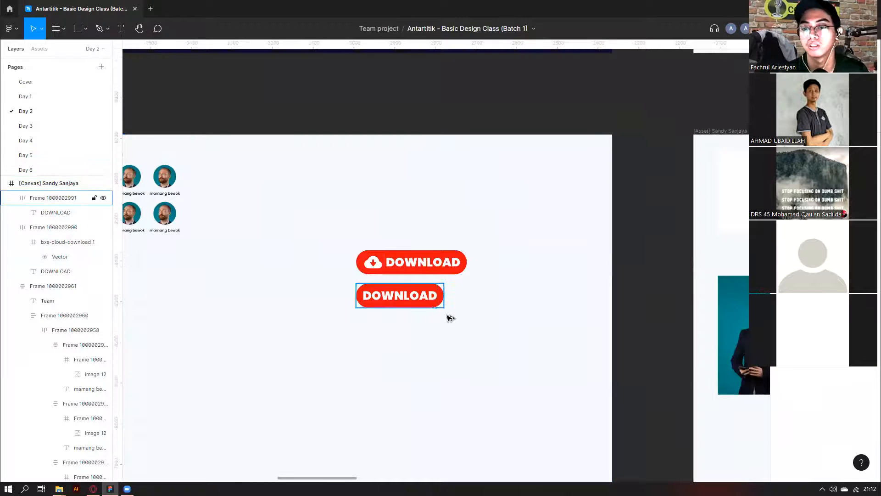
scroll(449, 319, down, 3)
scroll(449, 318, right, 1)
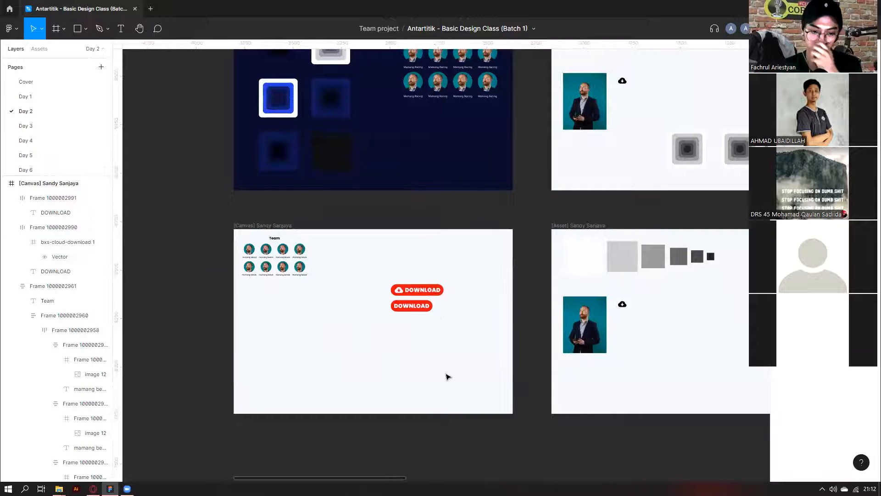
scroll(437, 320, right, 5)
scroll(437, 321, down, 5)
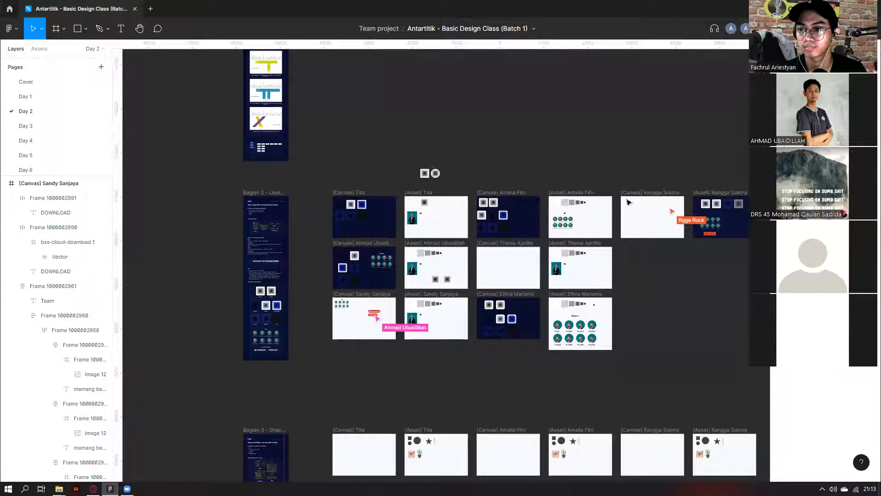
scroll(323, 293, right, 3)
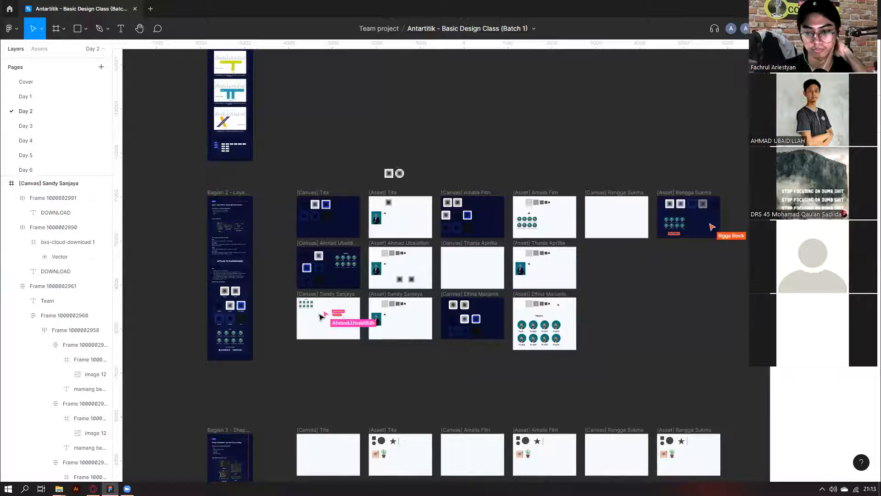
scroll(689, 232, up, 10)
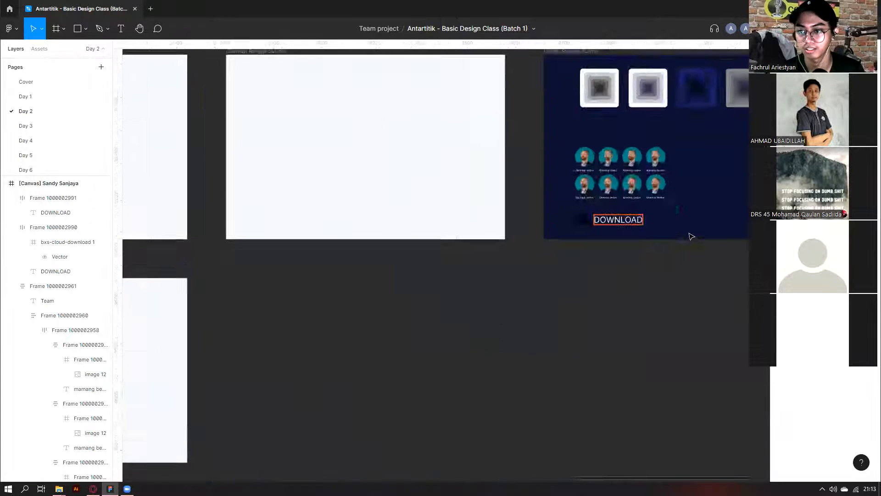
Check the DOWNLOAD text in the dark asset frame.
click(553, 220)
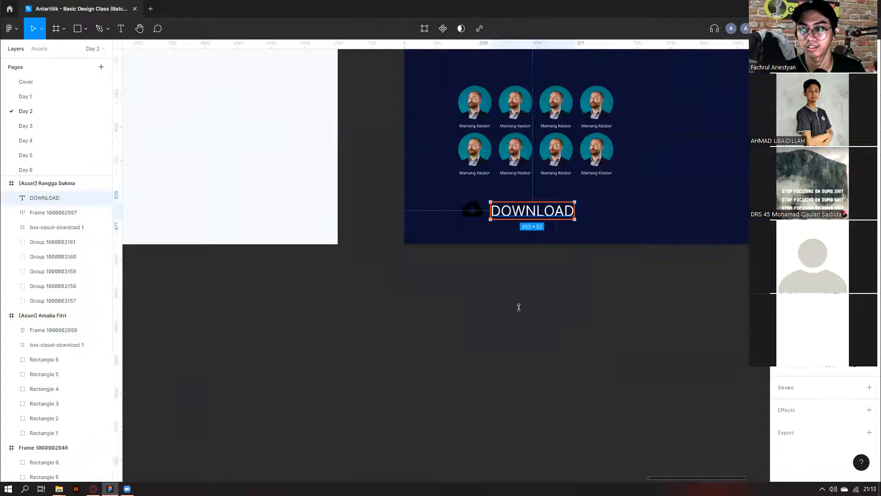
scroll(518, 308, down, 4)
scroll(518, 308, down, 5)
scroll(517, 308, left, 5)
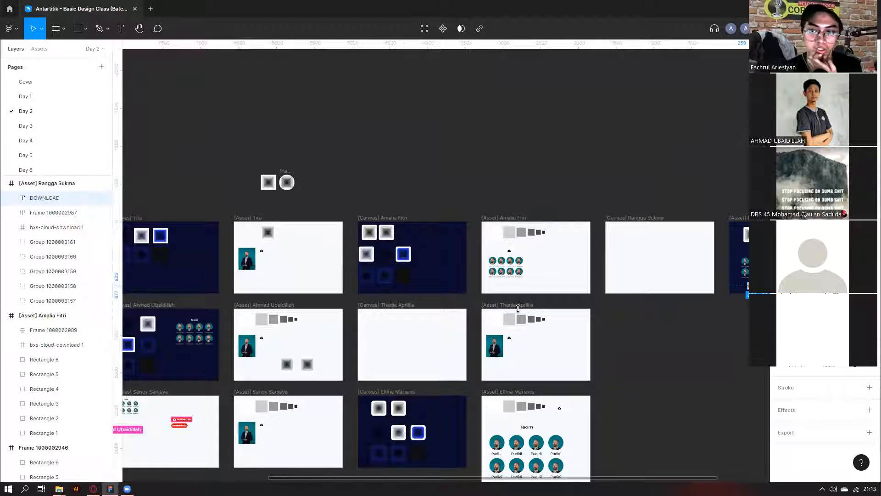
scroll(518, 308, down, 5)
scroll(518, 308, left, 2)
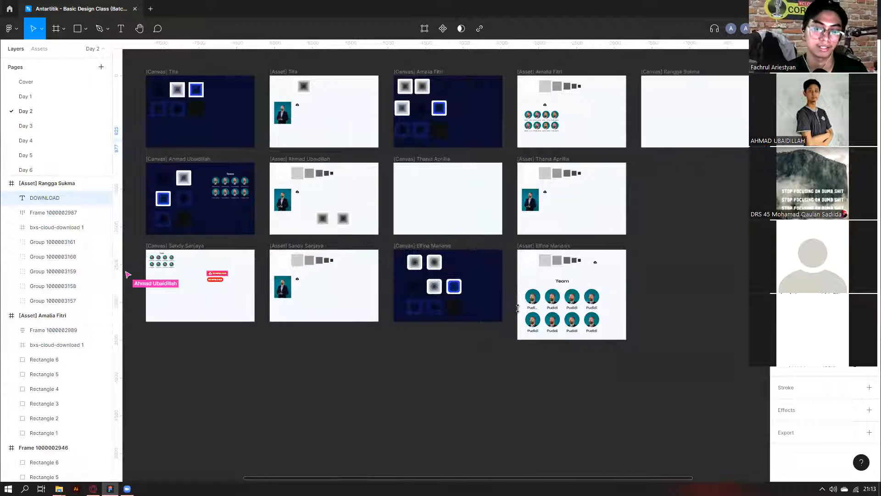
scroll(518, 309, up, 3)
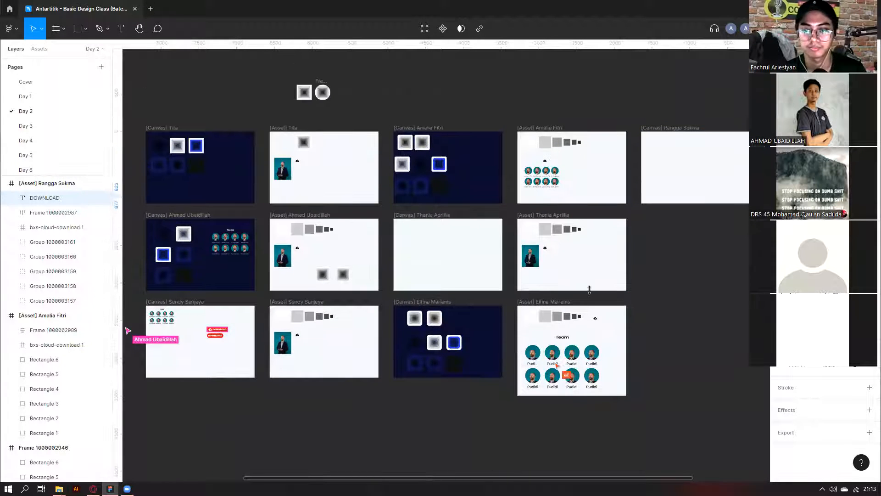
scroll(583, 321, down, 1)
scroll(565, 362, up, 2)
Scale the Team avatar grid down to about a third with the K scale tool.
click(582, 363)
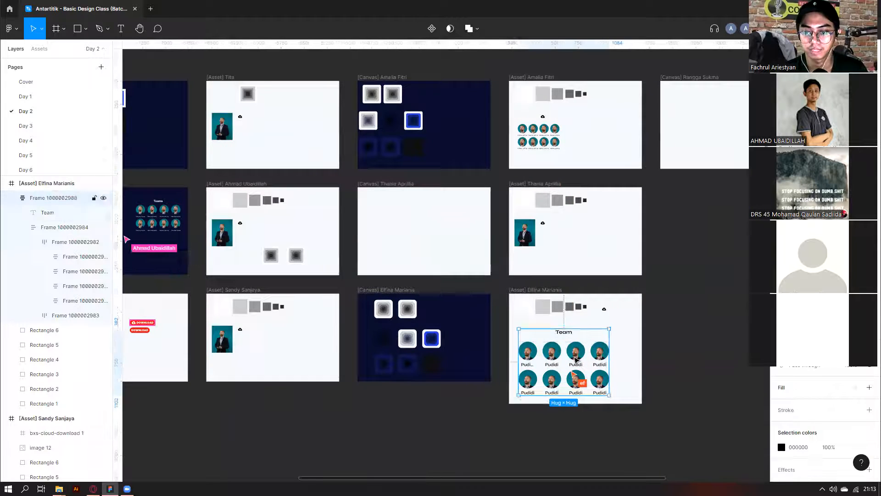
scroll(582, 360, up, 3)
key(k)
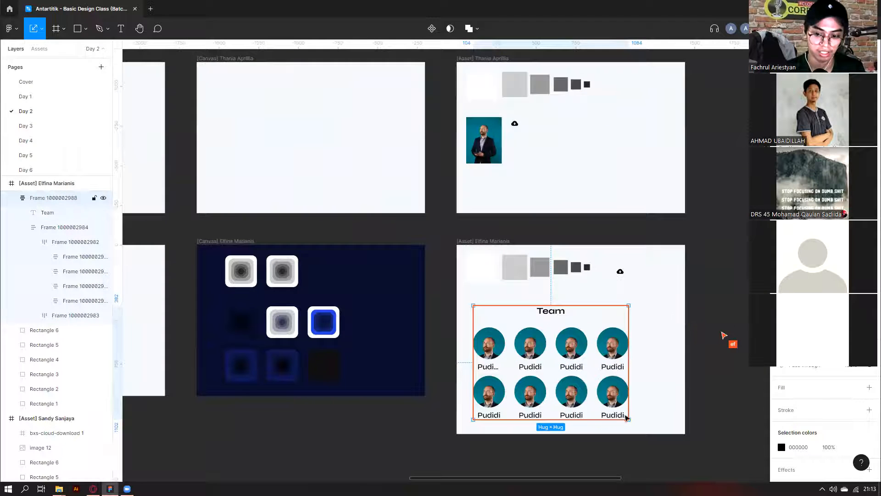
drag(624, 415, 541, 354)
click(511, 367)
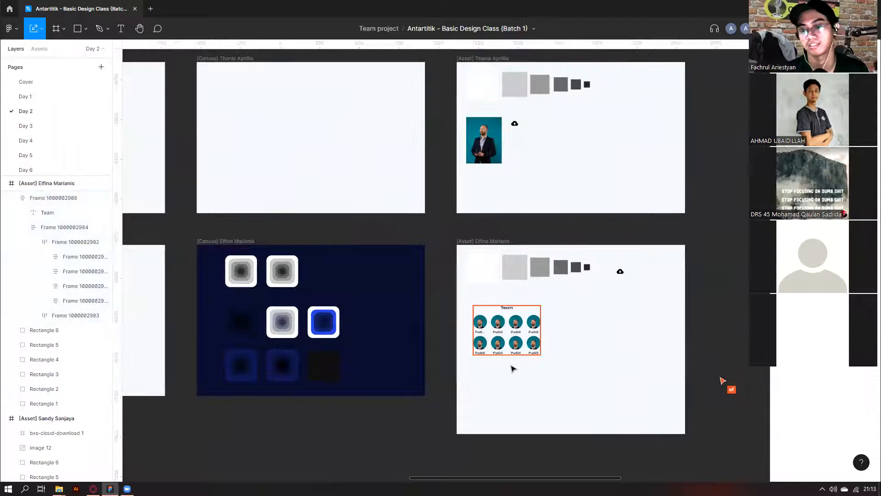
scroll(593, 355, down, 3)
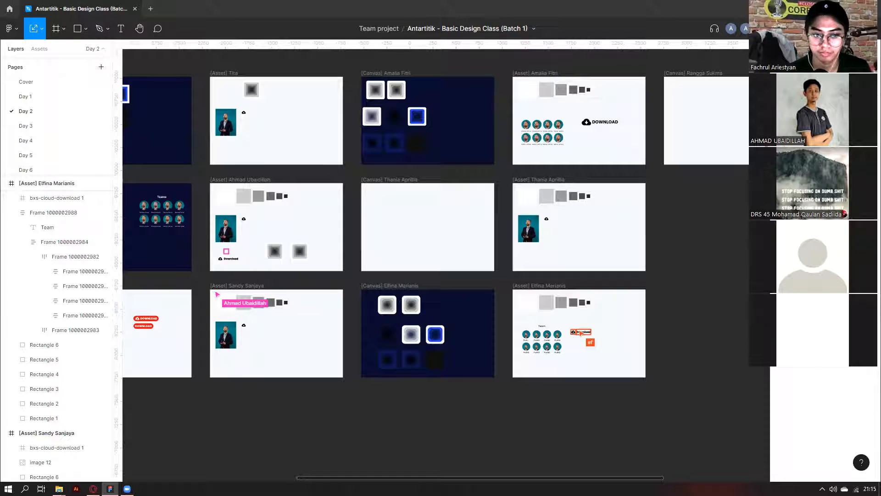
Flatten the old cloud icon beside DOWNLOAD into a single shape.
scroll(676, 294, up, 5)
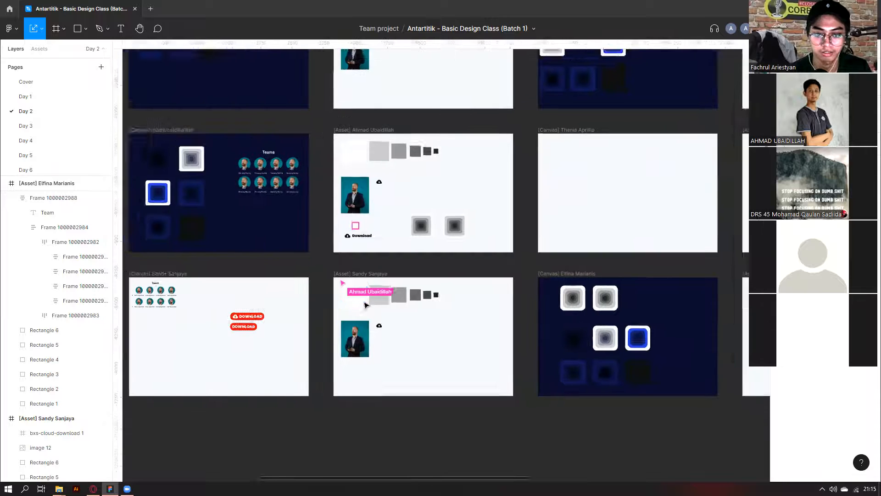
scroll(337, 303, down, 3)
scroll(659, 297, right, 1)
scroll(660, 298, right, 7)
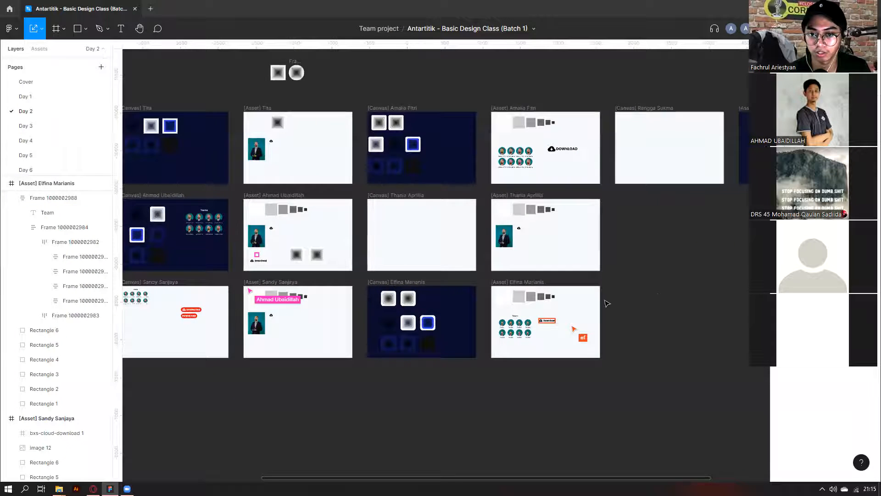
scroll(522, 364, up, 3)
scroll(523, 391, up, 5)
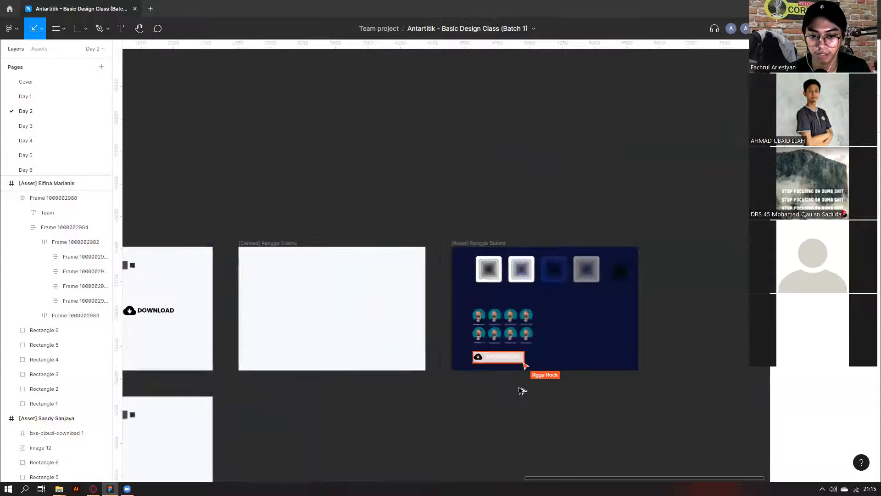
scroll(512, 382, up, 4)
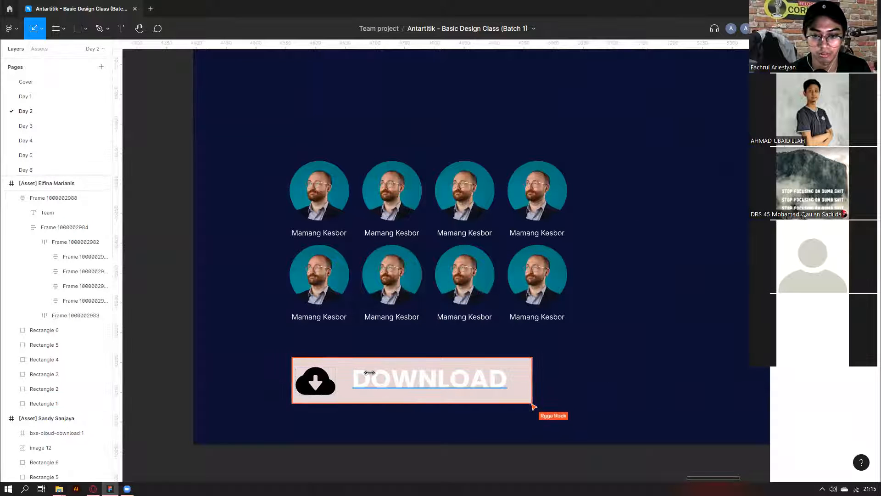
click(359, 369)
click(314, 381)
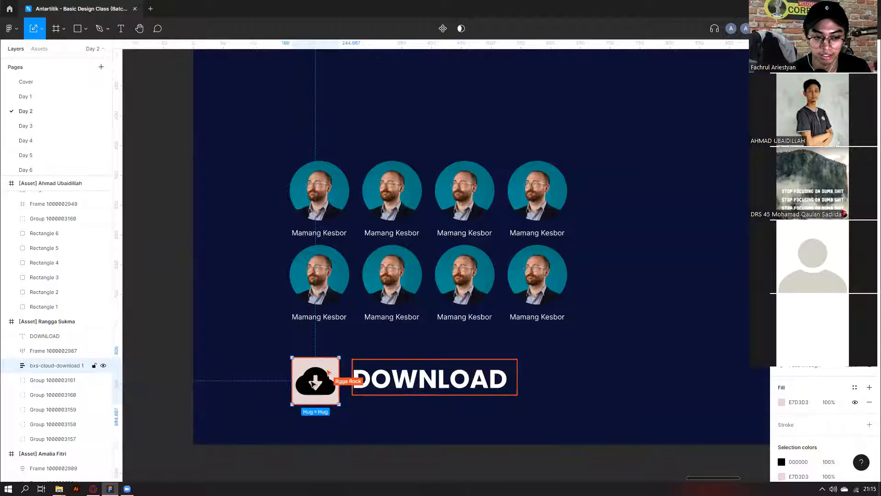
right_click(311, 383)
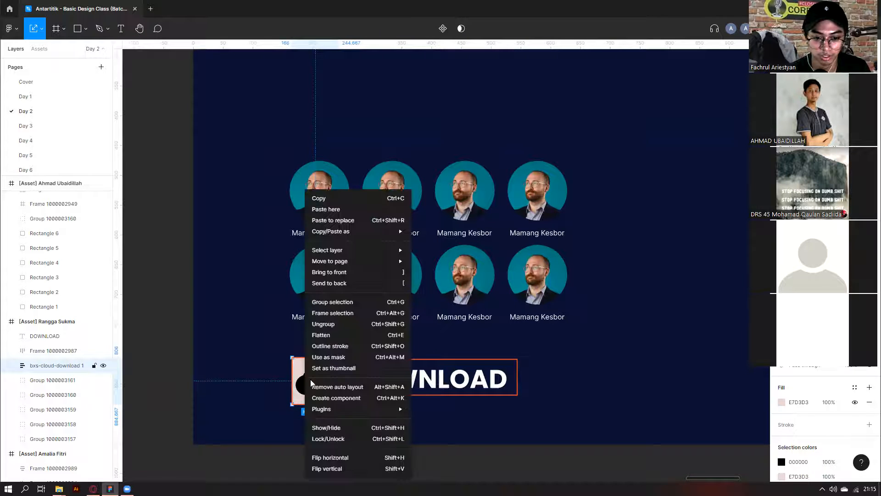
key(Escape)
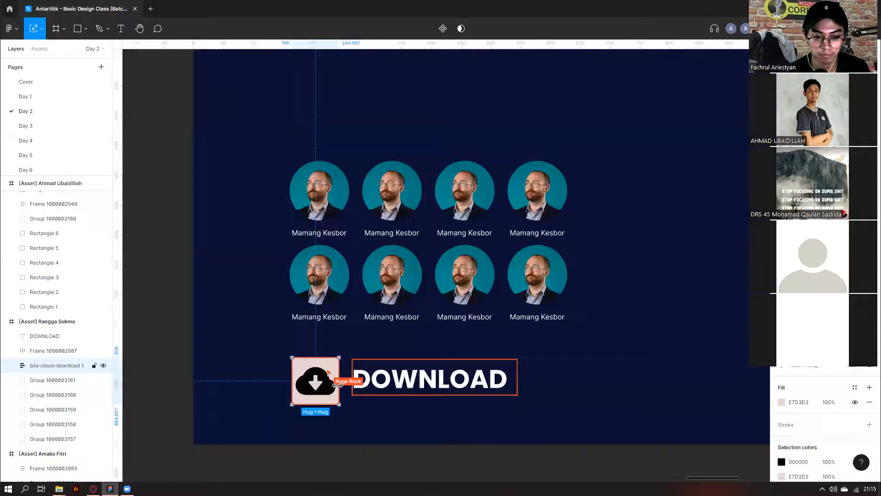
key(ctrl+e)
click(315, 381)
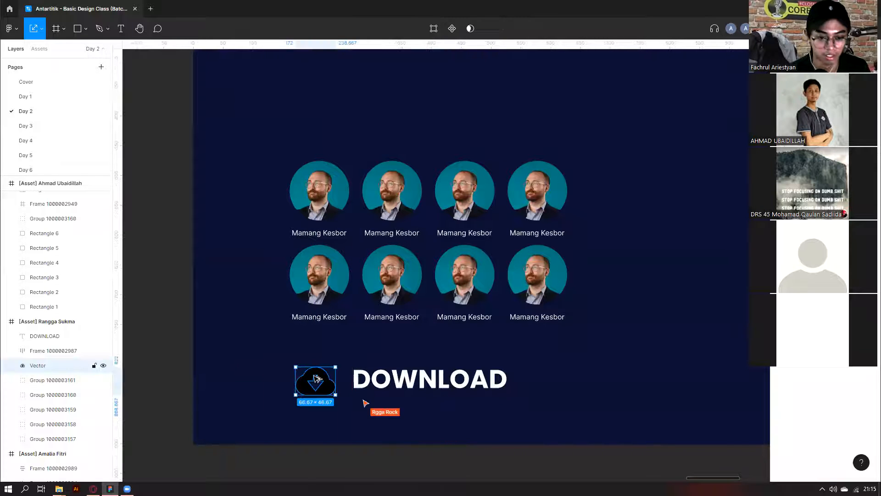
Copy the cloud-download icon from another frame beside DOWNLOAD and delete the old cloud shape.
scroll(317, 378, down, 5)
scroll(324, 355, left, 3)
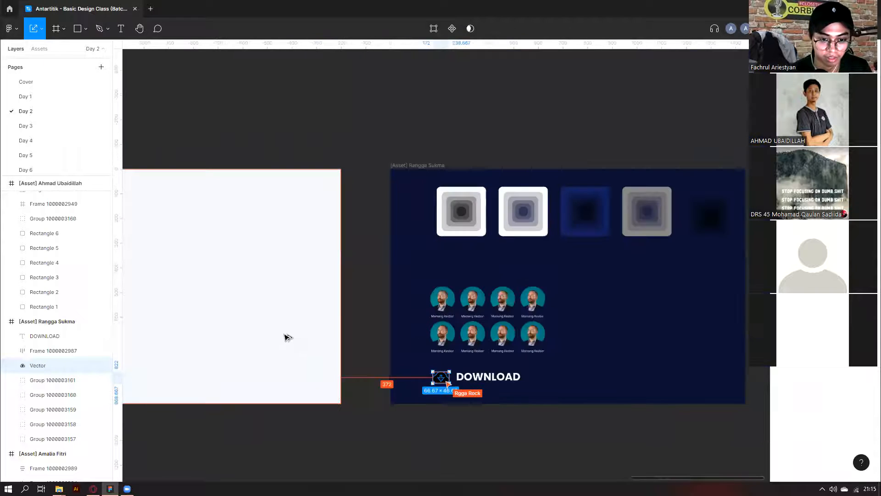
scroll(285, 335, down, 4)
scroll(285, 336, left, 5)
double_click(286, 332)
drag(287, 331, 484, 358)
scroll(689, 388, up, 5)
click(464, 358)
key(Delete)
click(460, 362)
Reselect the new 78 × 78 cloud-download icon to check its alignment.
scroll(481, 352, up, 3)
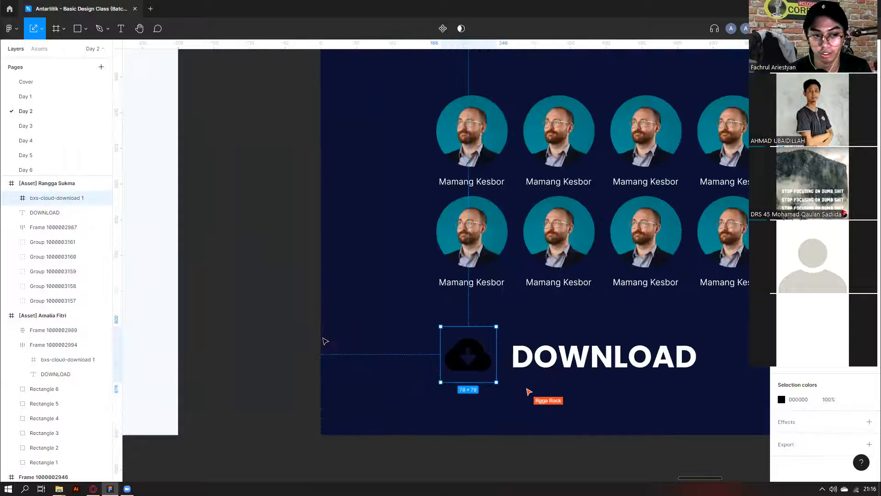
scroll(325, 341, down, 3)
click(501, 387)
scroll(381, 333, up, 2)
click(416, 351)
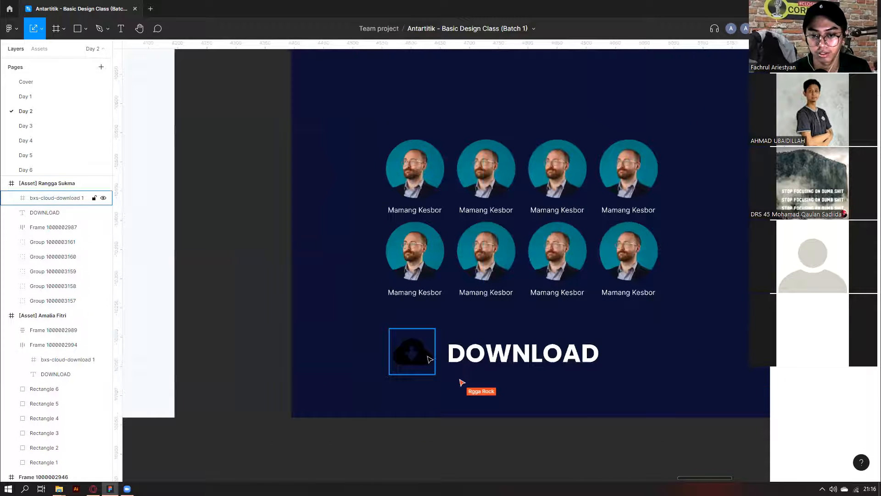
scroll(424, 389, down, 6)
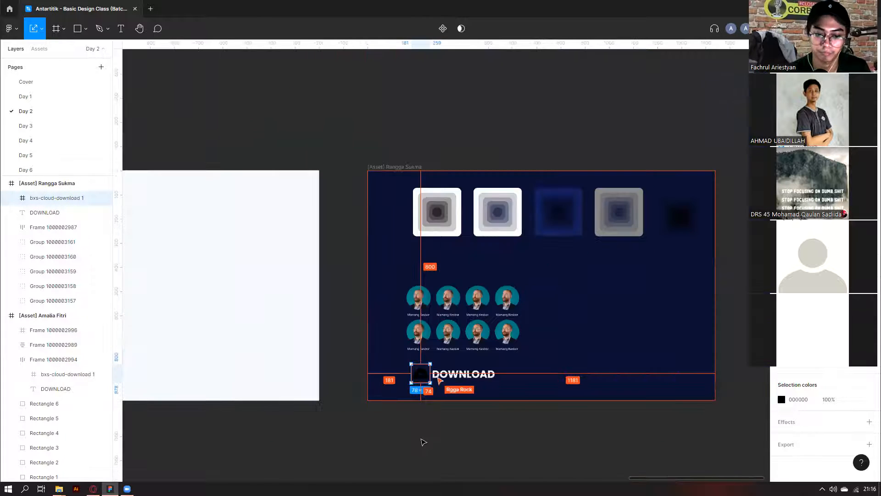
scroll(423, 442, left, 5)
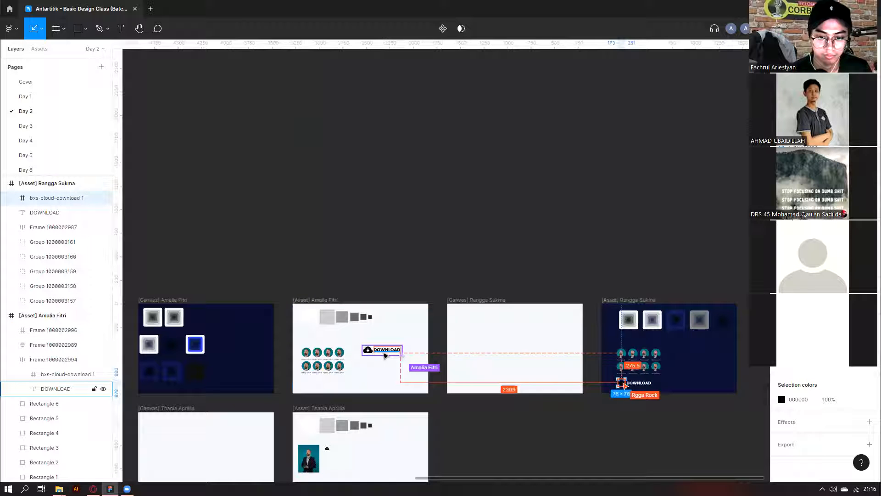
scroll(386, 355, up, 5)
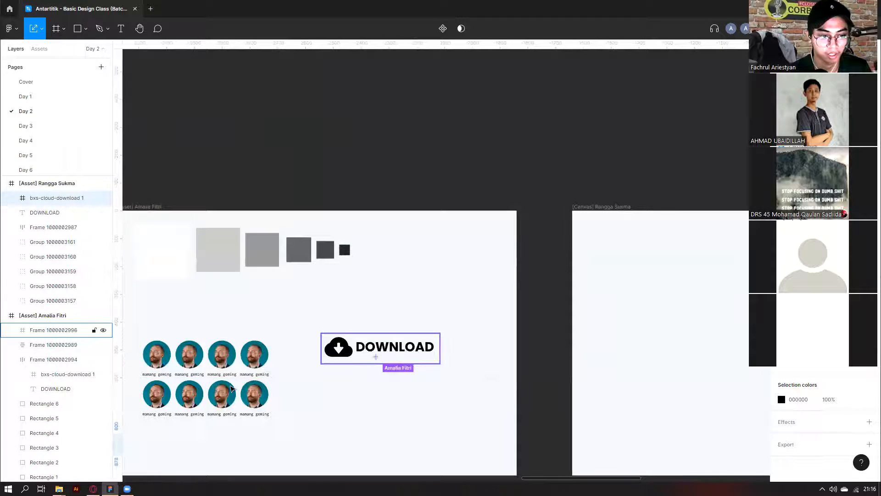
click(376, 357)
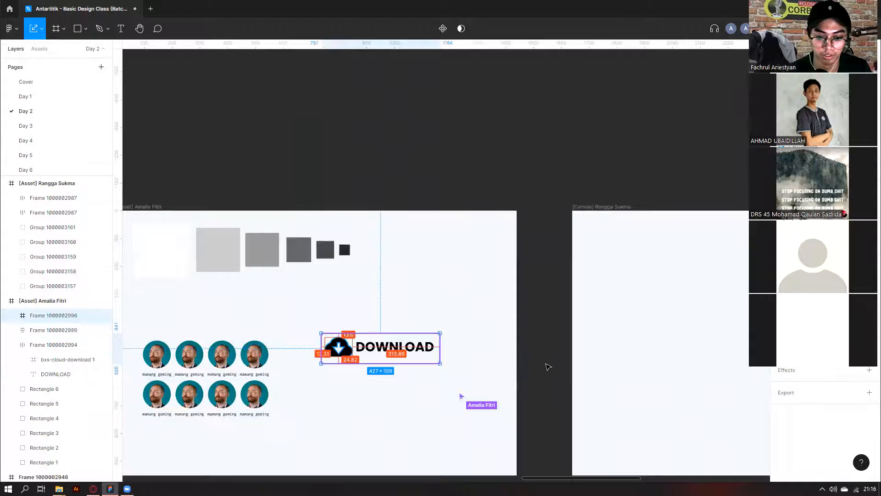
scroll(329, 397, down, 5)
scroll(346, 292, right, 2)
scroll(367, 257, up, 5)
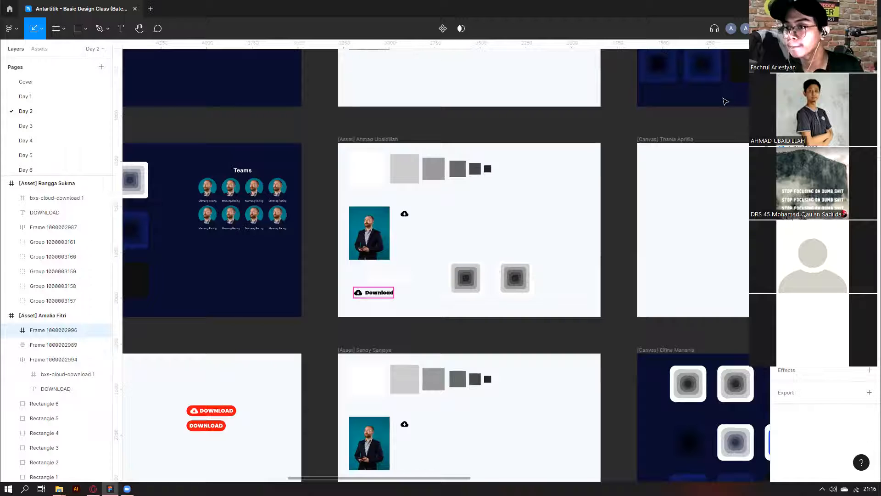
key(Delete)
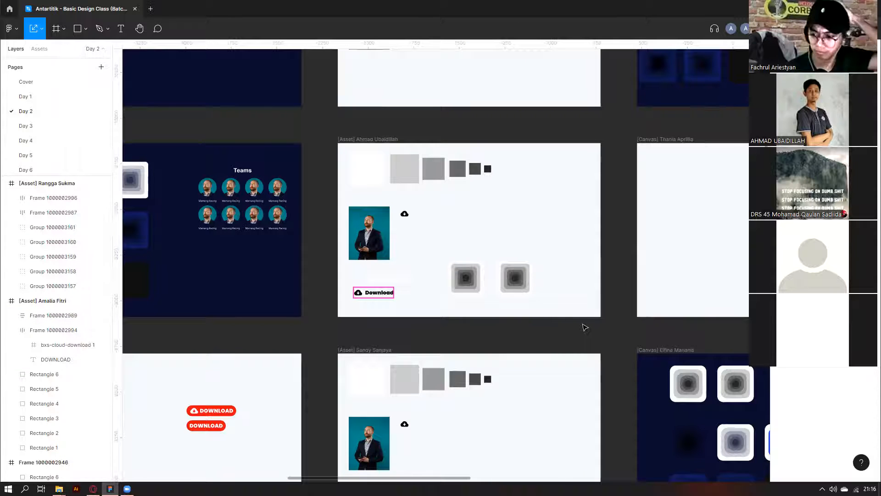
scroll(585, 327, down, 3)
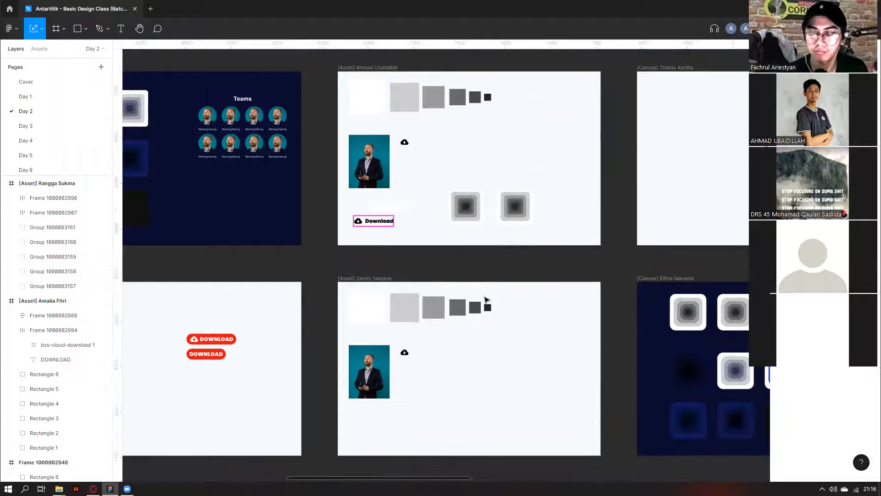
scroll(370, 217, up, 5)
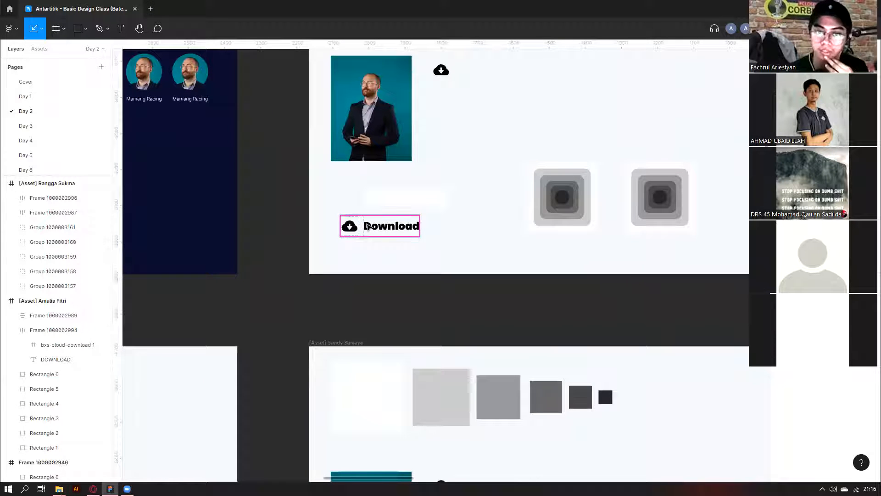
click(369, 226)
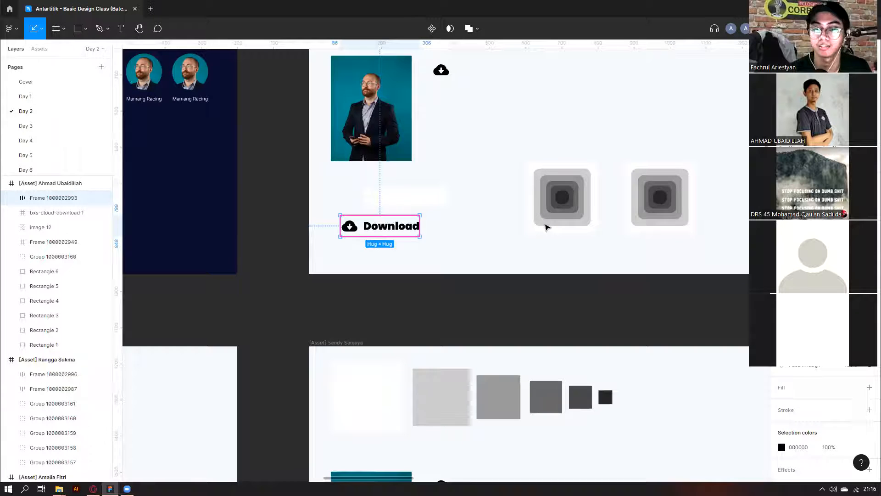
scroll(493, 260, down, 8)
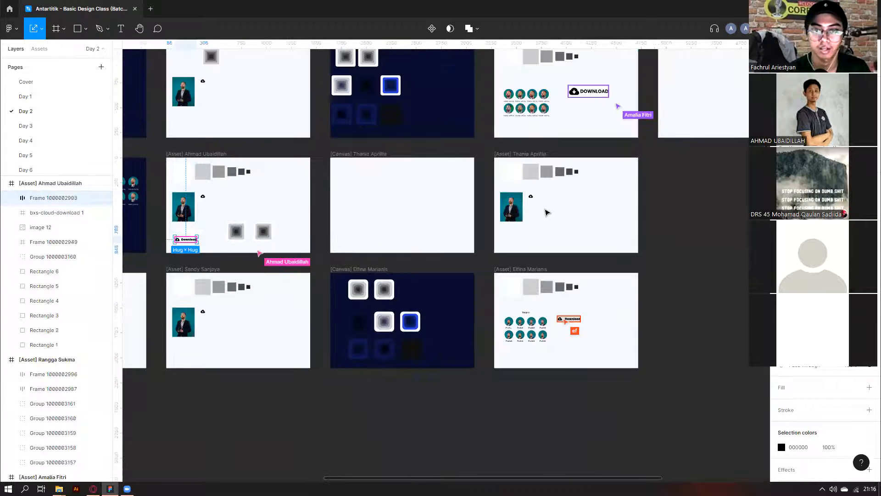
scroll(621, 184, up, 3)
scroll(529, 299, up, 4)
click(532, 299)
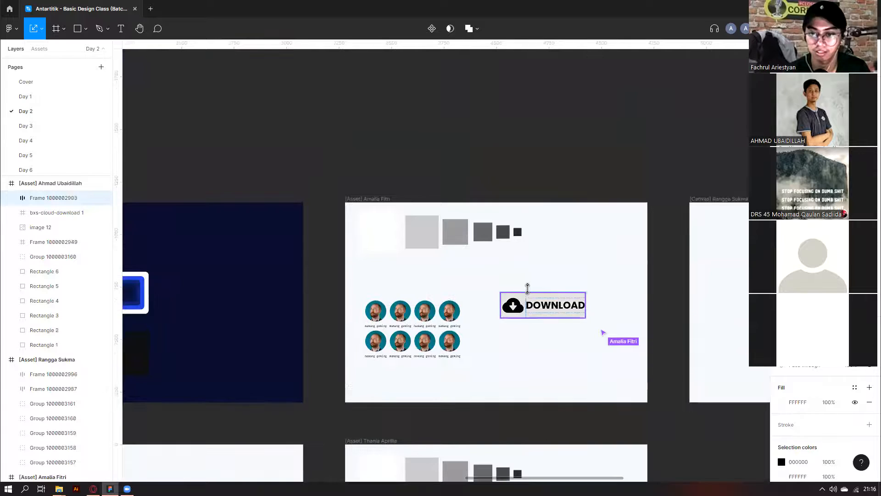
scroll(528, 286, down, 5)
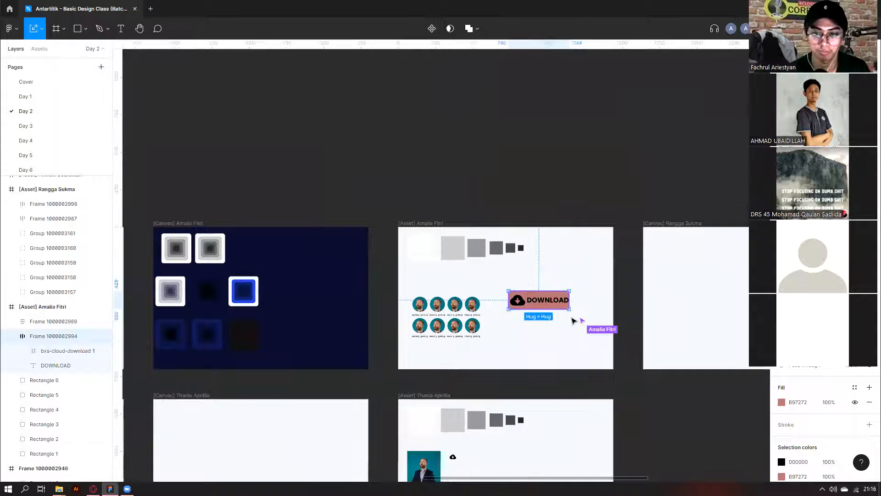
scroll(701, 318, up, 5)
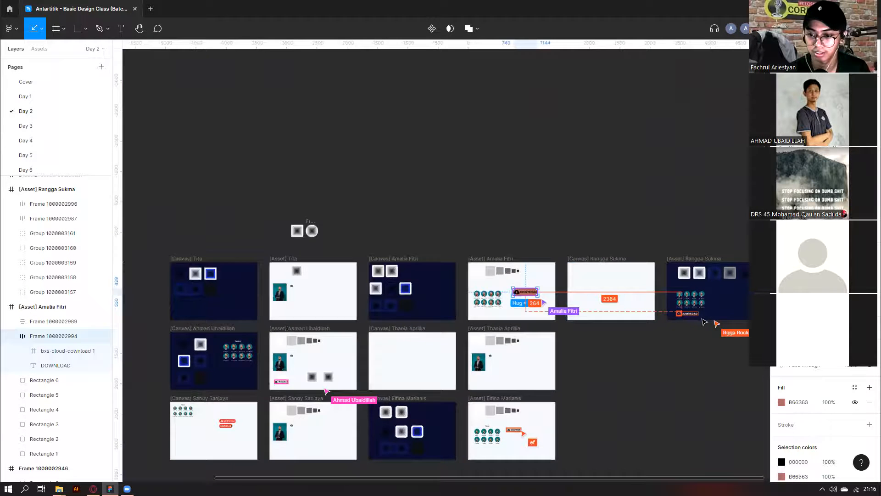
scroll(679, 318, up, 3)
click(639, 305)
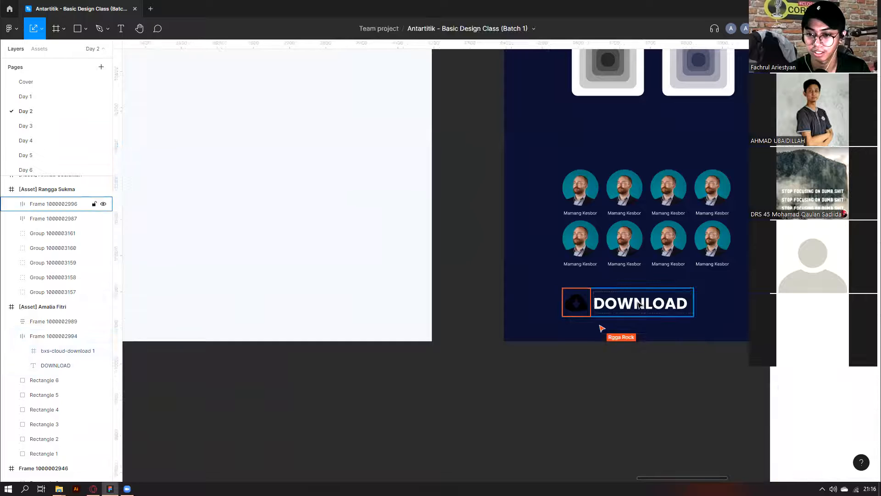
click(610, 305)
key(alt)
scroll(519, 262, up, 3)
scroll(486, 289, up, 3)
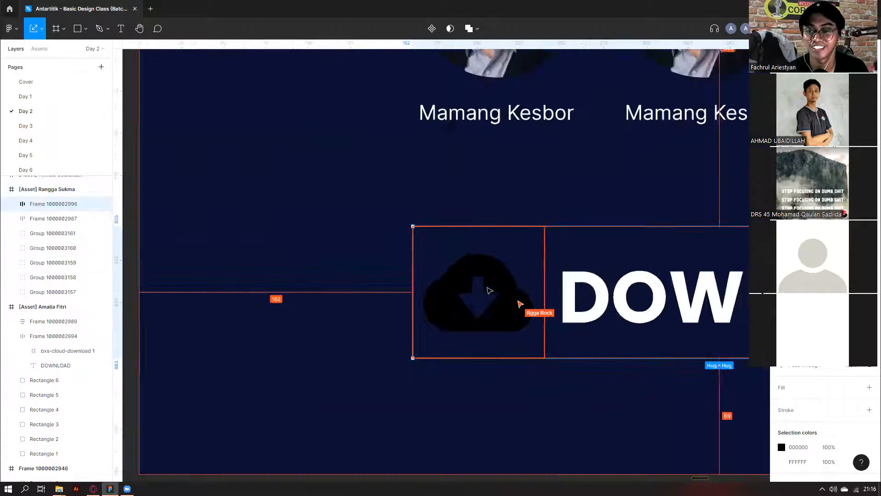
scroll(501, 294, down, 3)
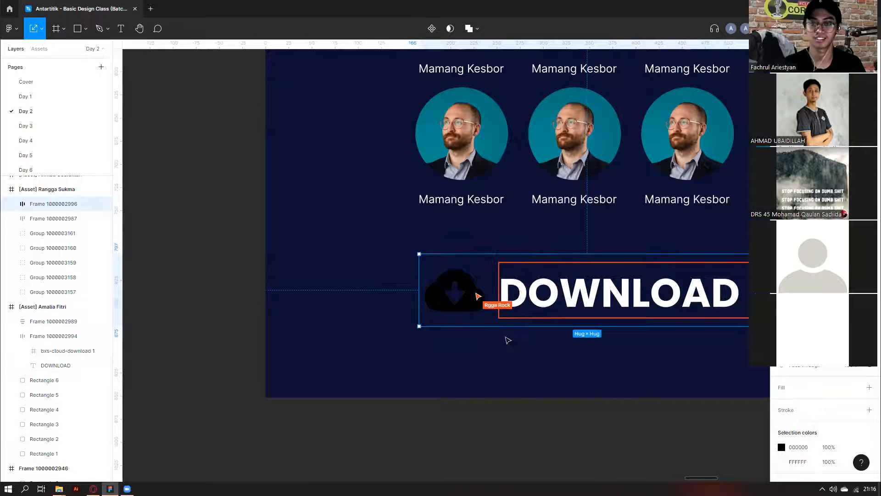
scroll(508, 353, down, 2)
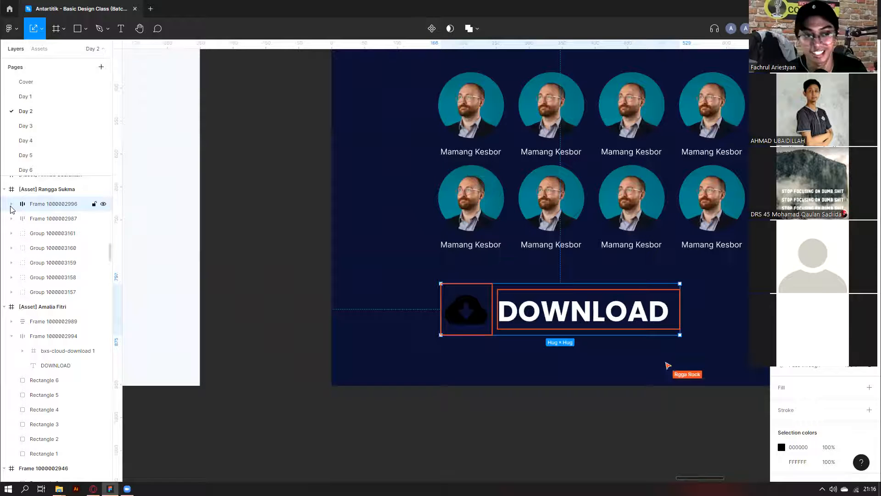
click(11, 203)
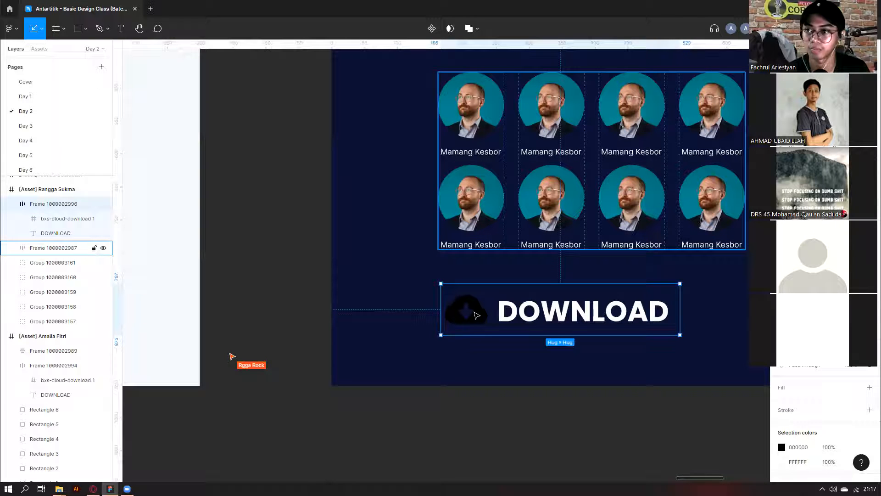
click(65, 219)
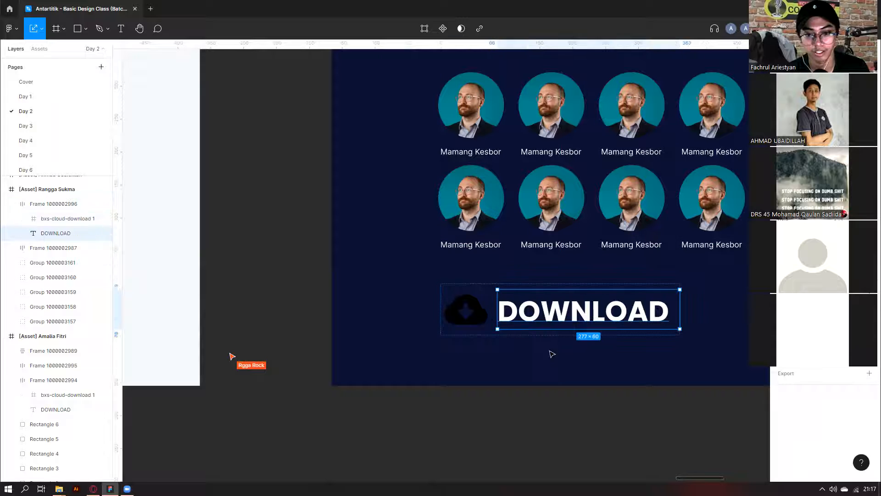
click(869, 280)
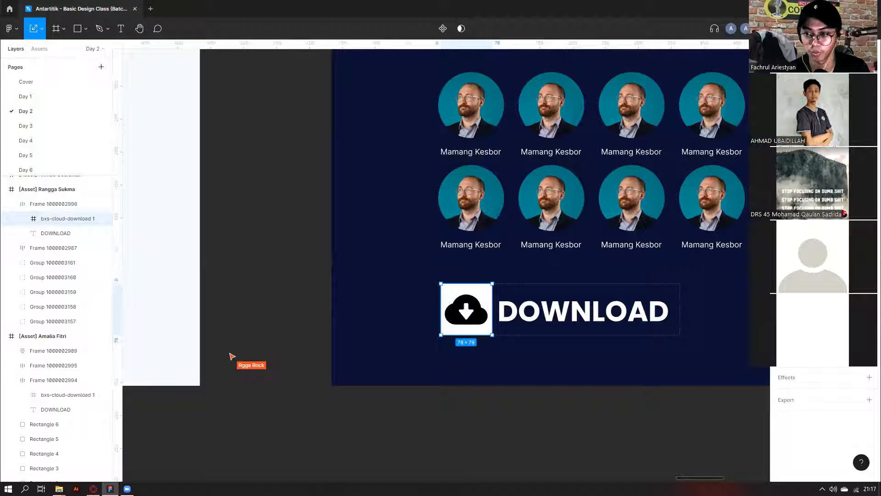
key(ctrl+z)
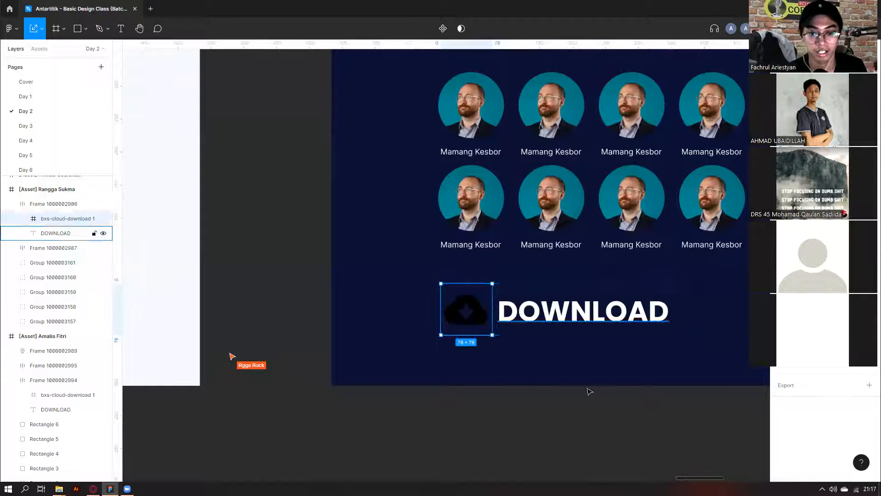
click(41, 205)
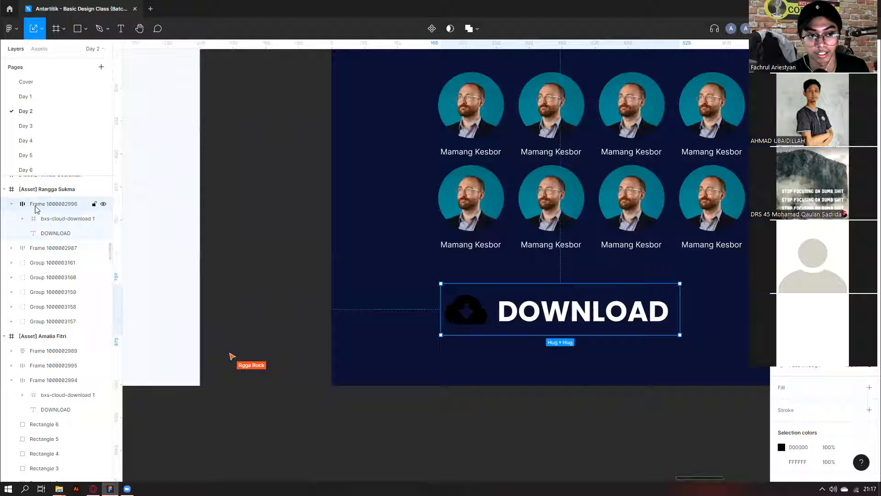
click(828, 391)
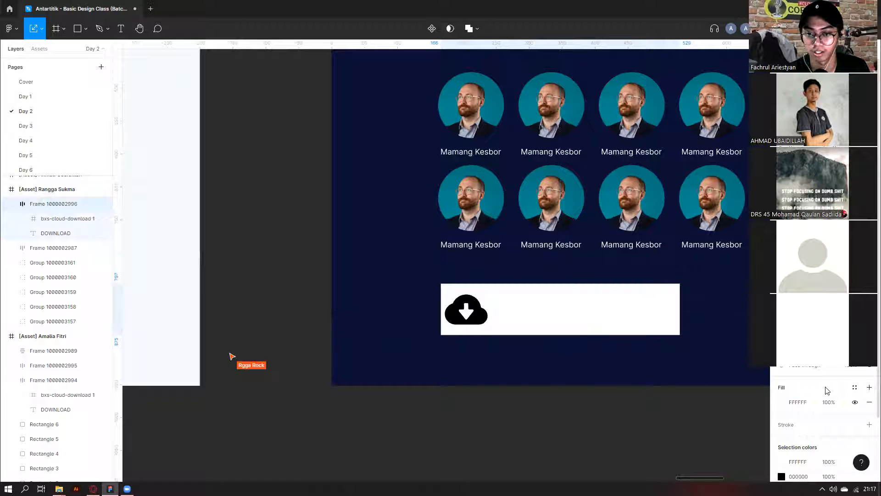
key(ctrl+z)
key(Escape)
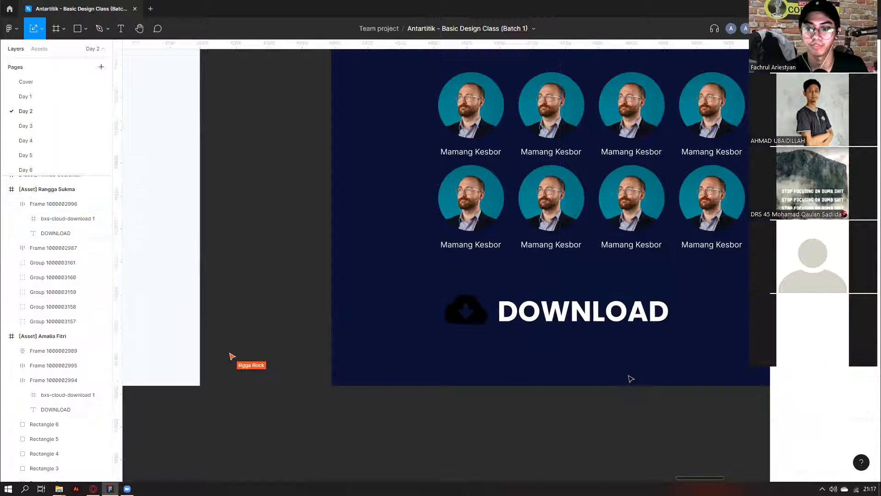
scroll(630, 374, down, 3)
scroll(582, 339, down, 5)
Inspect the upper DOWNLOAD button's spacing guides and a blue Download button in another frame.
scroll(498, 393, left, 3)
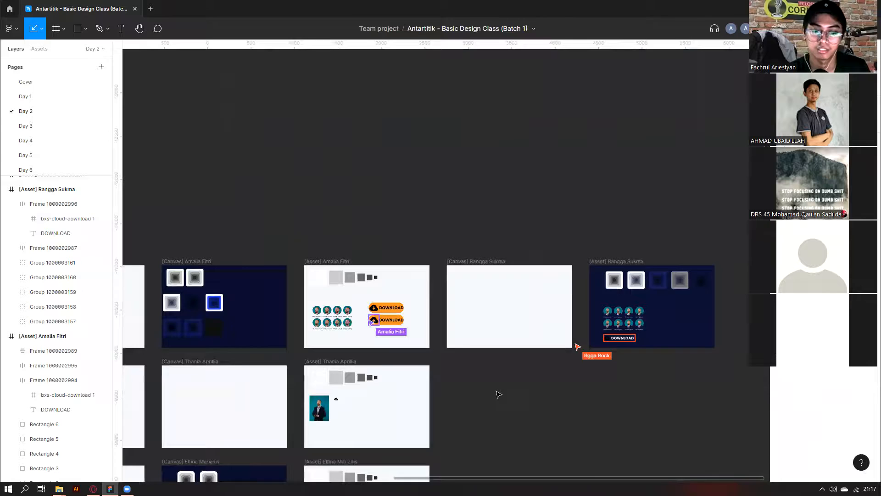
scroll(574, 313, up, 6)
click(509, 305)
key(alt)
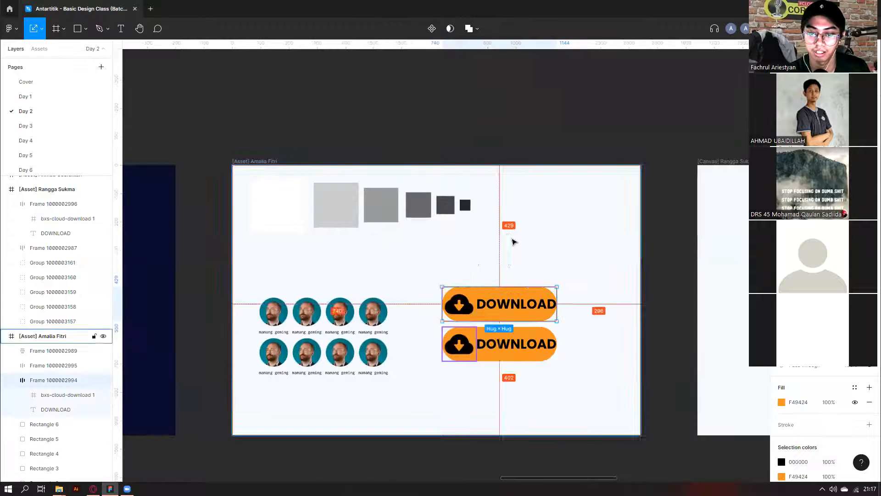
scroll(514, 242, down, 3)
scroll(514, 242, down, 3)
scroll(354, 407, left, 5)
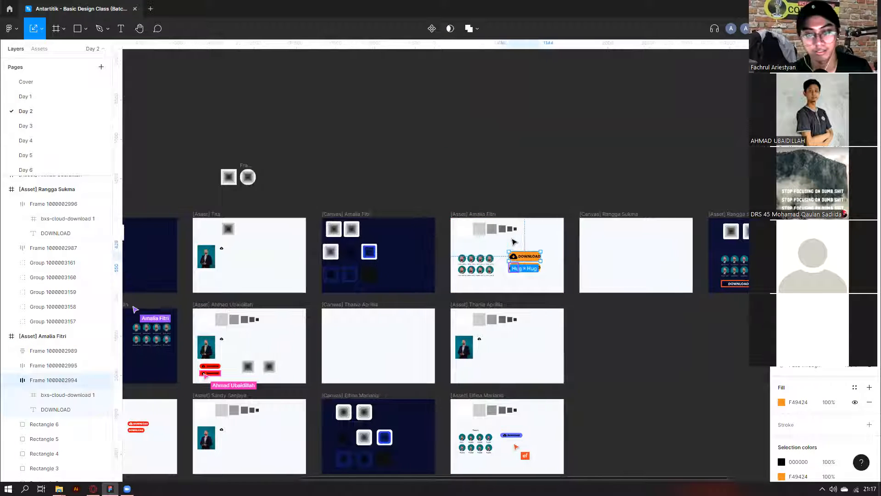
scroll(354, 407, down, 4)
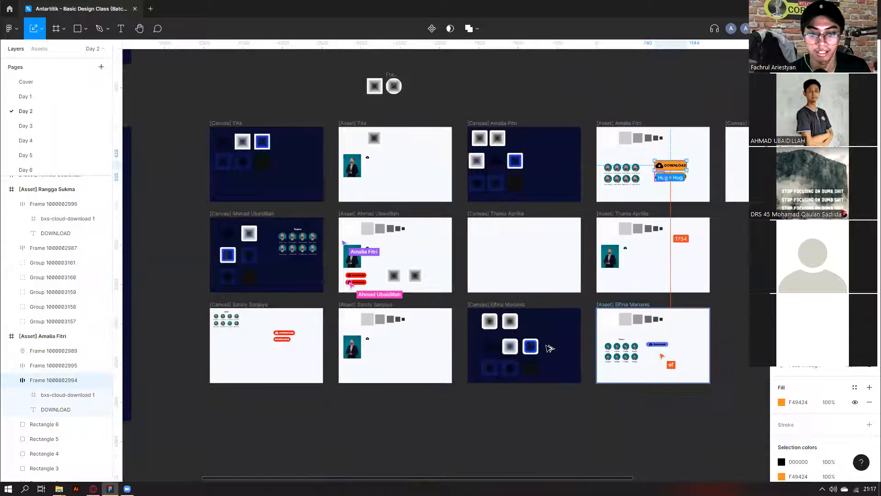
scroll(665, 348, up, 10)
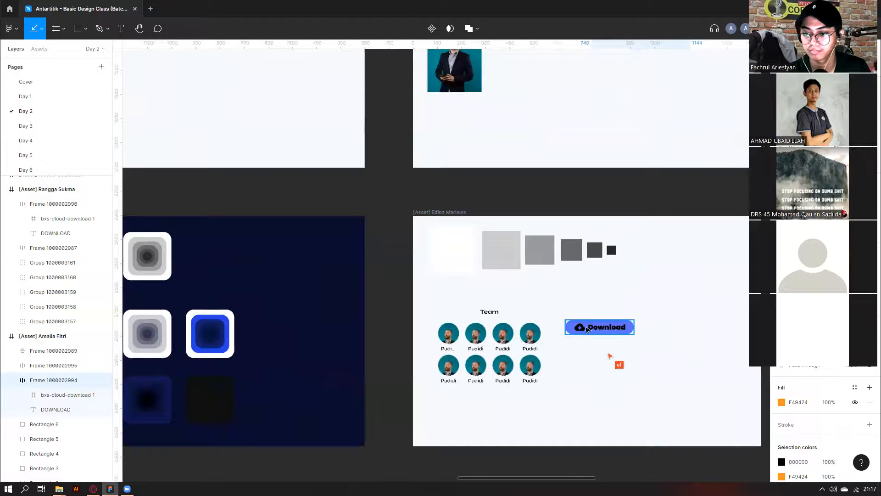
click(657, 344)
scroll(595, 395, down, 10)
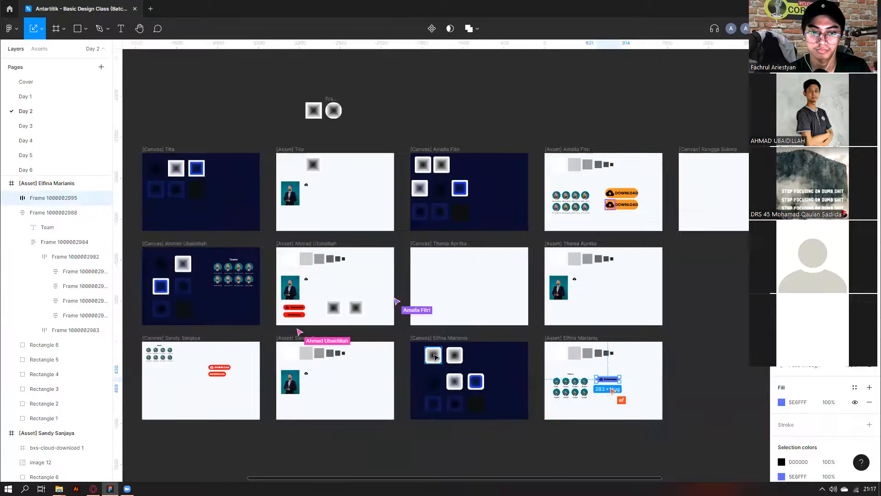
scroll(177, 390, up, 5)
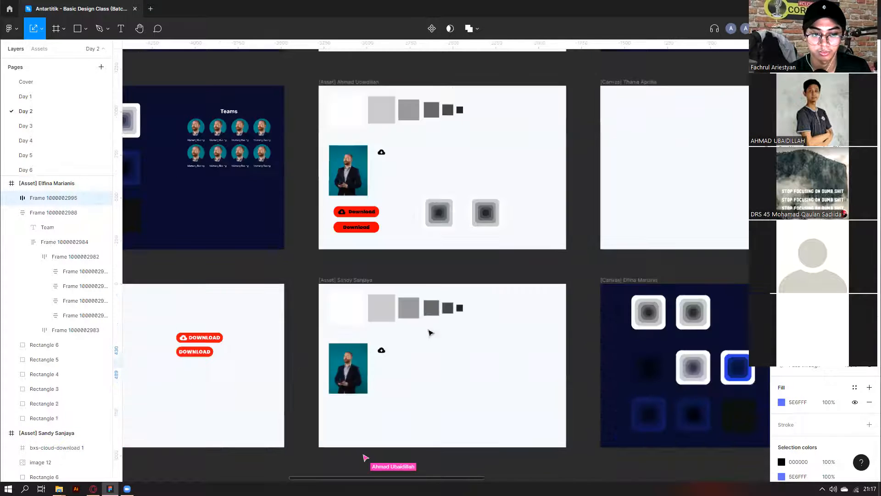
scroll(432, 332, down, 5)
scroll(498, 311, right, 5)
scroll(497, 312, left, 7)
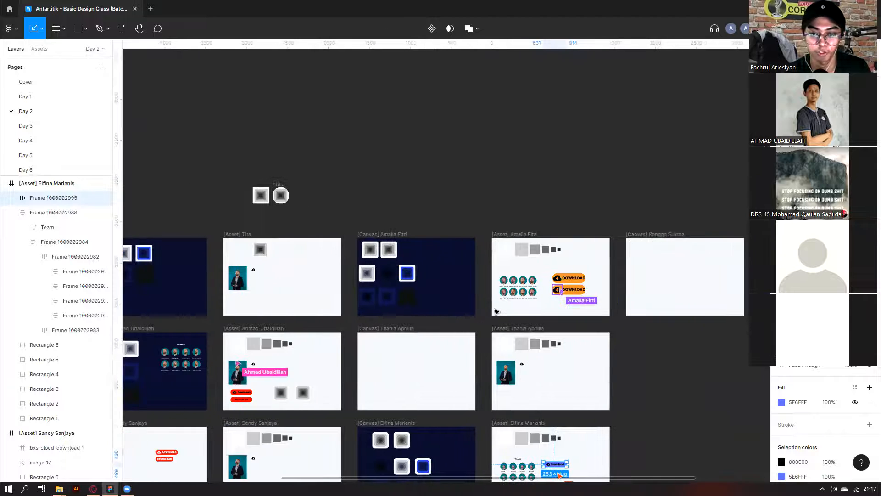
scroll(497, 311, up, 1)
scroll(497, 312, down, 2)
scroll(232, 441, up, 5)
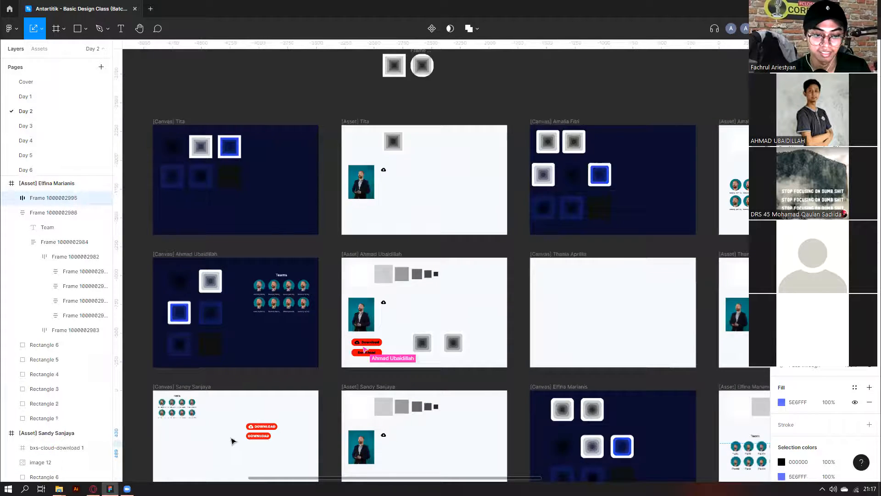
Drag the lower DOWNLOAD button beside the upper one so they share a row.
click(245, 438)
scroll(245, 439, up, 3)
drag(251, 435, 351, 413)
scroll(423, 327, down, 5)
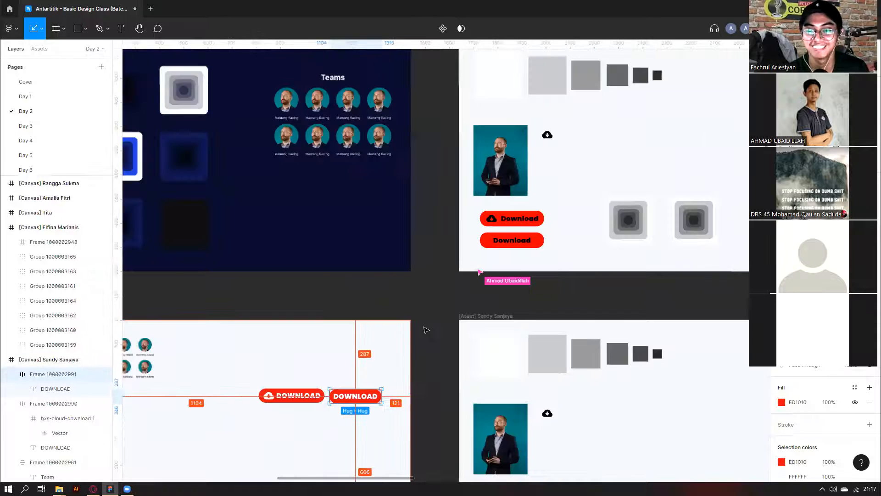
scroll(427, 330, down, 3)
Review another white asset frame and its two cloud-icon Download buttons.
click(434, 327)
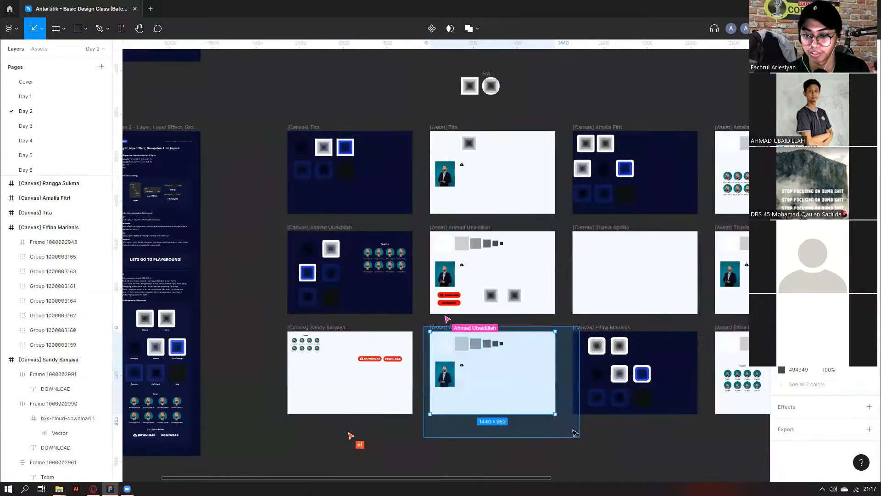
scroll(434, 326, right, 1)
scroll(434, 326, up, 5)
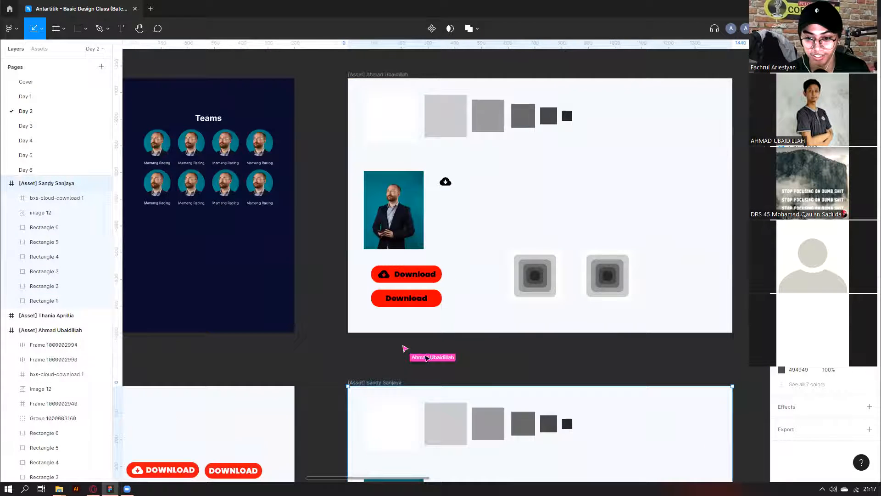
click(425, 291)
click(425, 278)
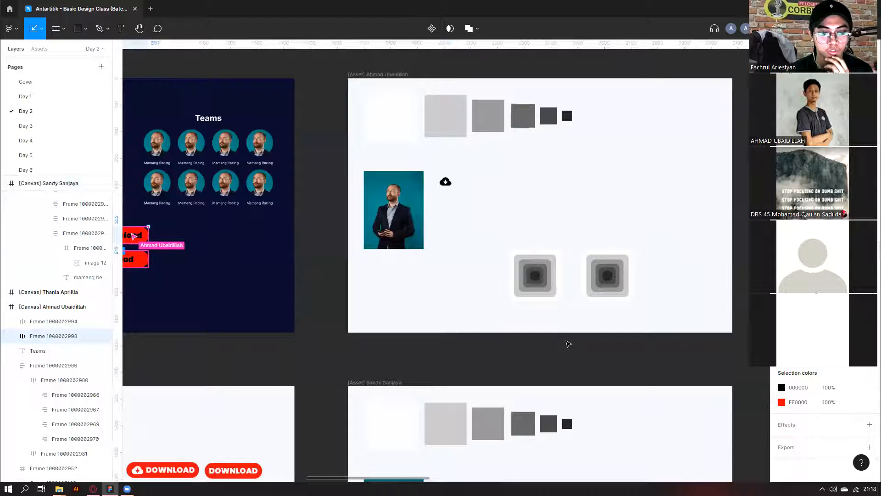
scroll(567, 341, left, 1)
scroll(567, 341, left, 5)
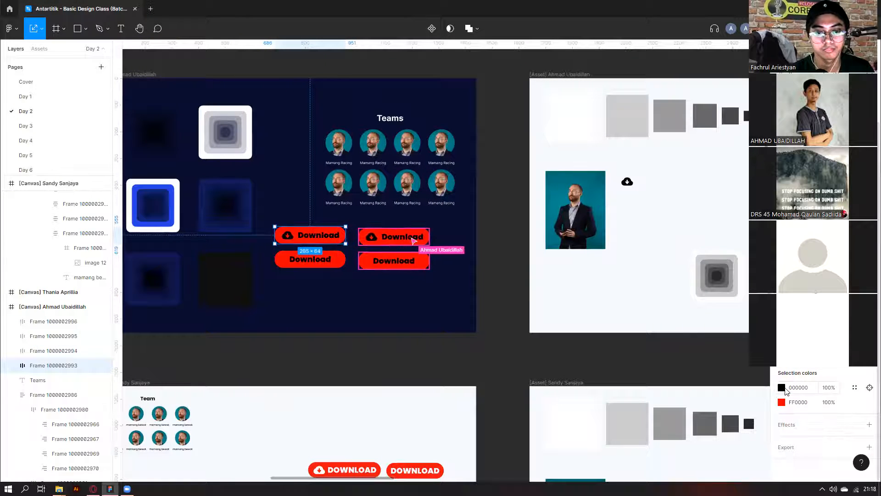
scroll(275, 228, up, 3)
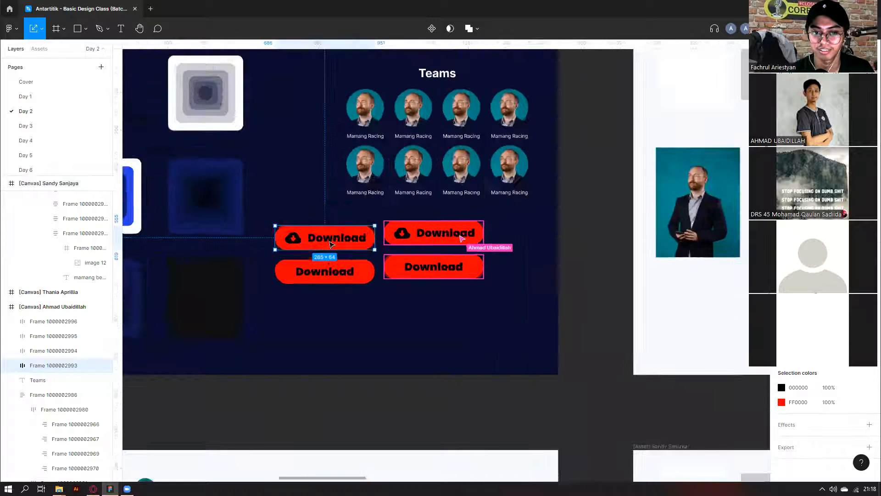
scroll(331, 244, up, 2)
scroll(517, 318, down, 6)
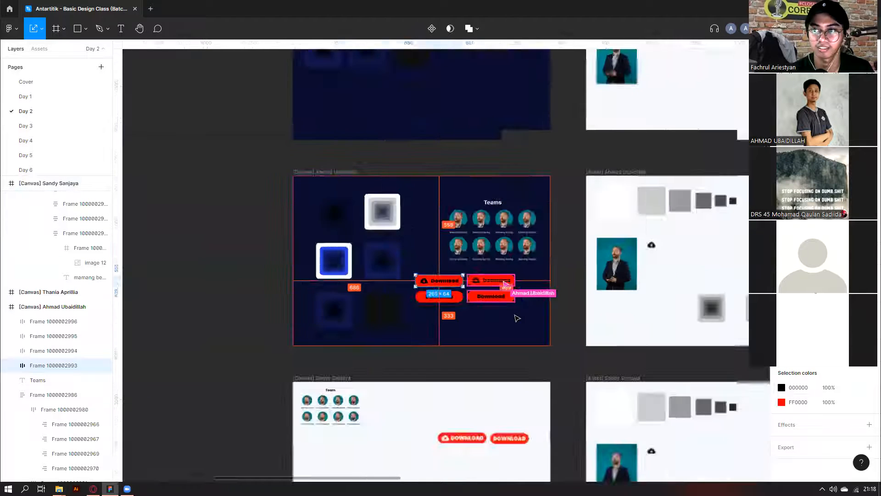
scroll(517, 318, down, 4)
scroll(517, 317, right, 10)
scroll(540, 214, up, 8)
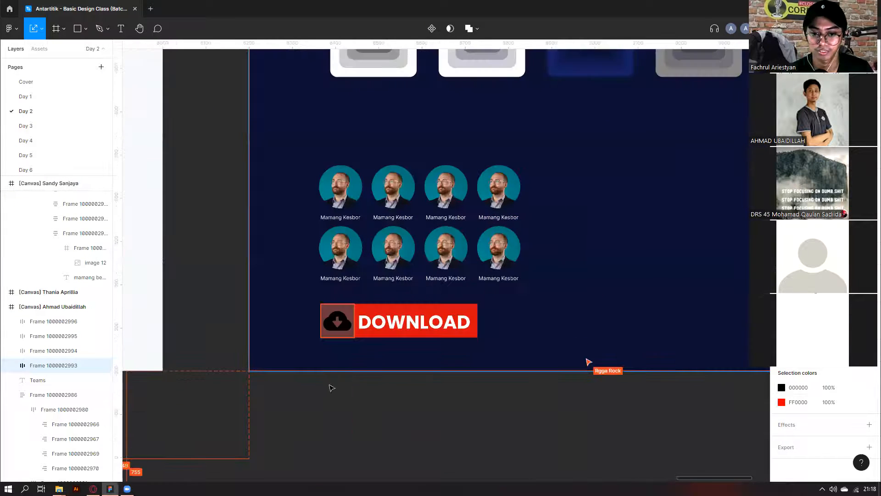
scroll(428, 291, up, 4)
click(307, 330)
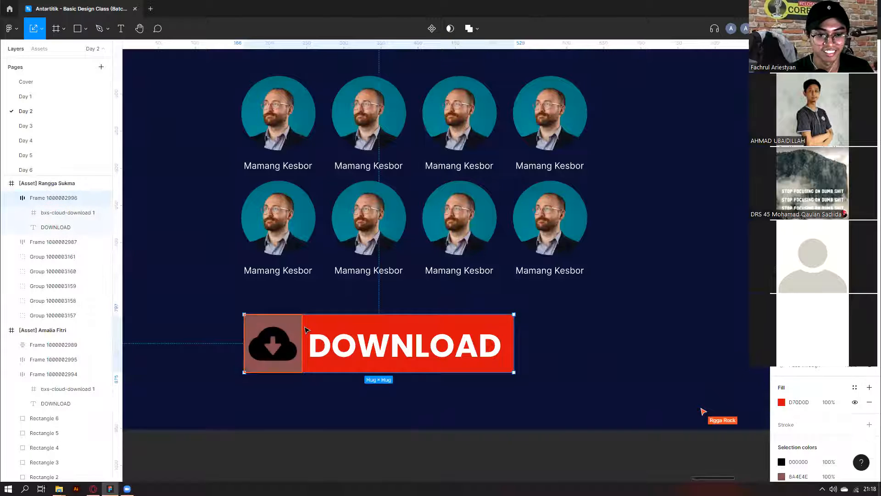
double_click(313, 339)
click(331, 409)
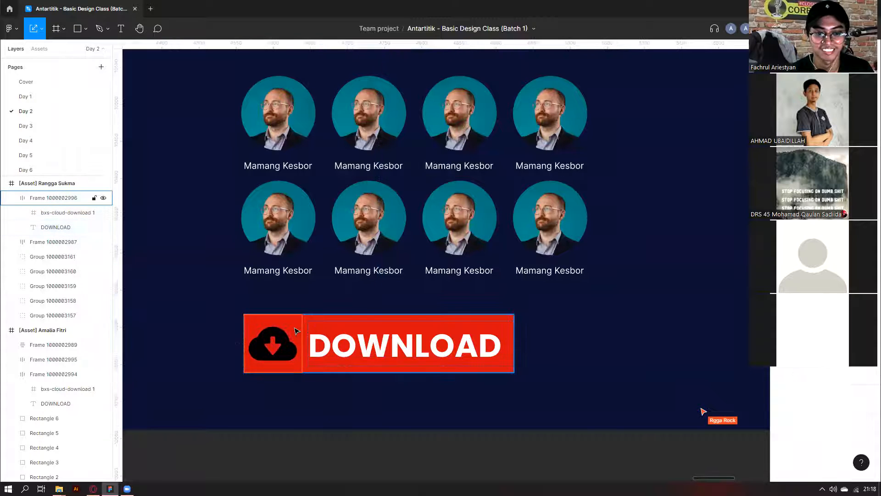
click(296, 331)
scroll(335, 250, up, 5)
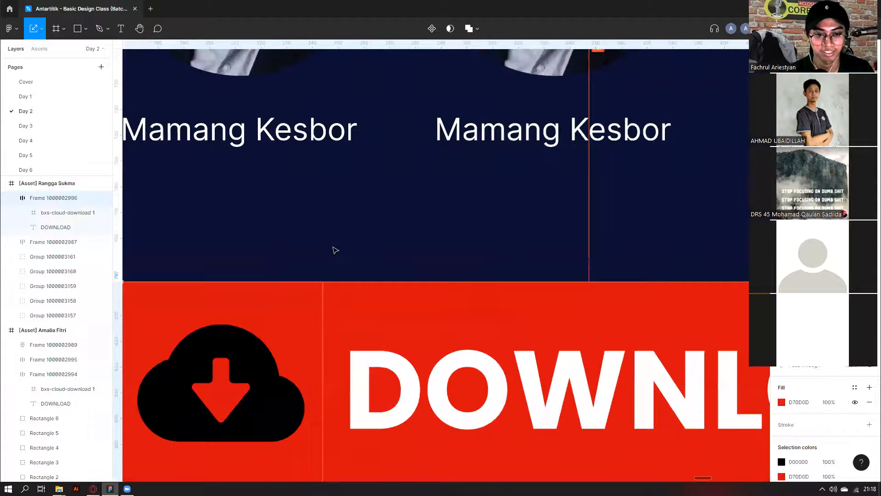
scroll(336, 251, down, 4)
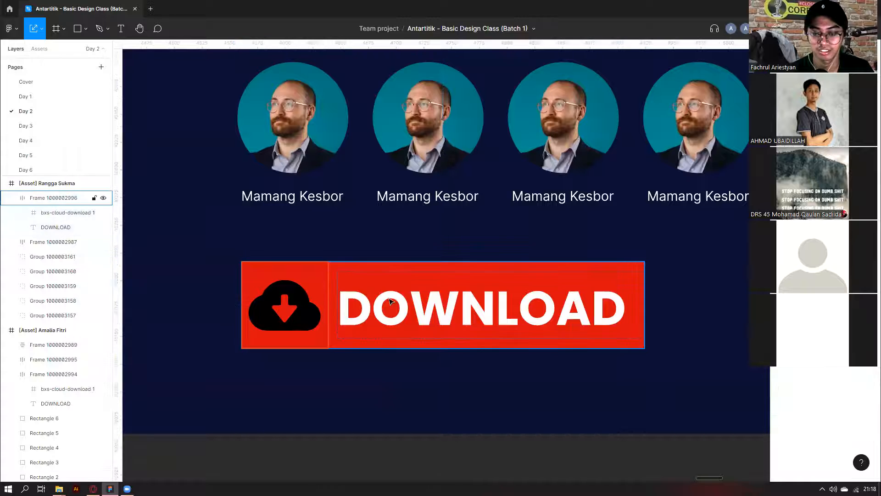
scroll(811, 415, down, 3)
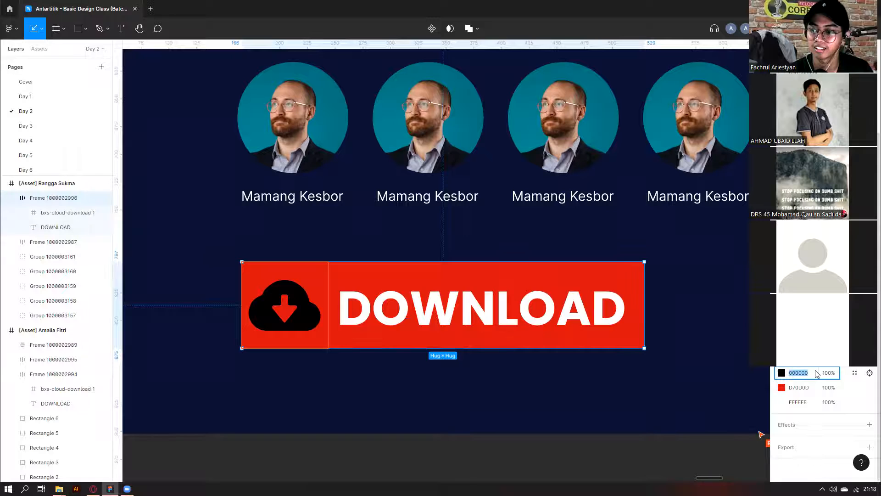
key(Tab)
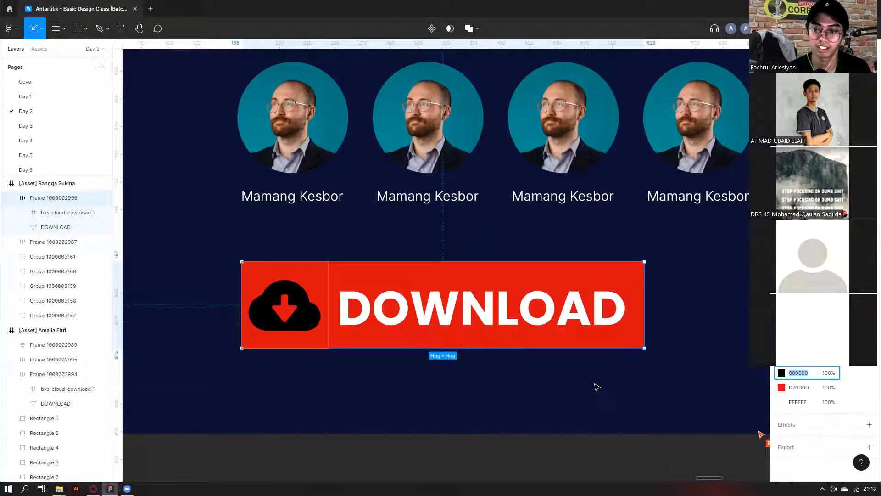
text(f)
key(Return)
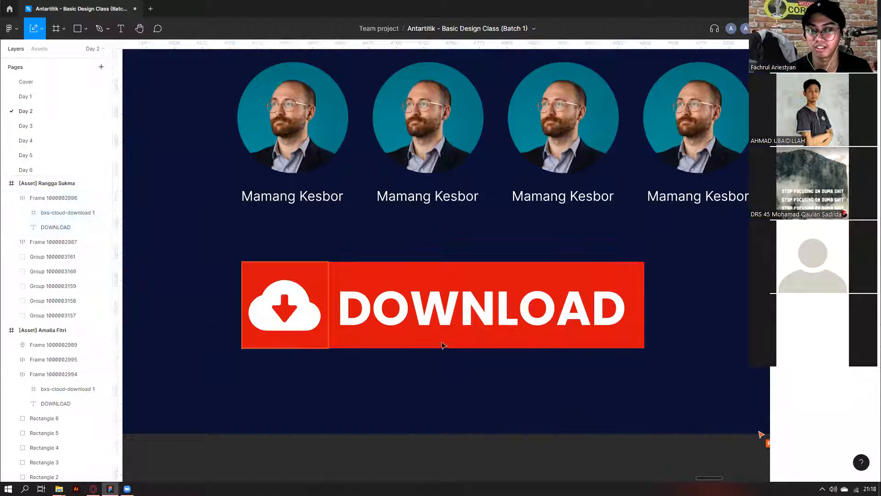
key(ctrl+z)
key(Escape)
key(Escape)
scroll(439, 344, down, 5)
Navigate the canvas to the asset frame with the Team avatar grid.
scroll(440, 345, down, 7)
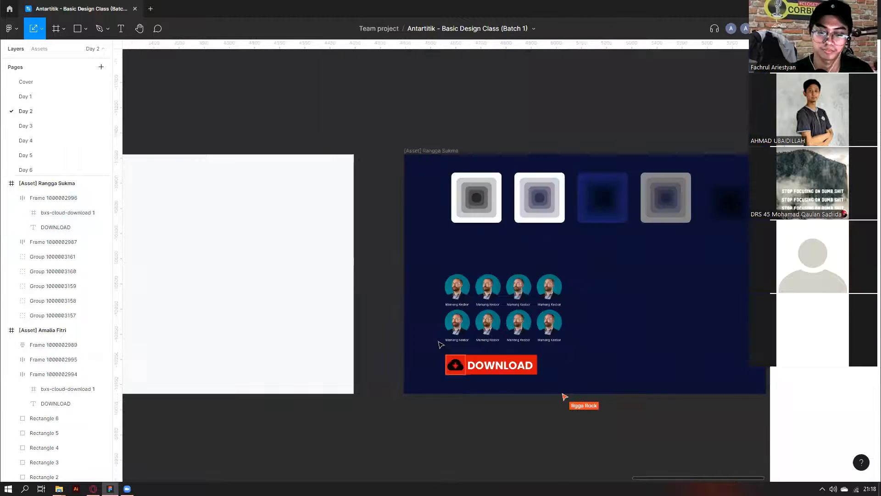
scroll(440, 346, left, 5)
scroll(439, 346, down, 3)
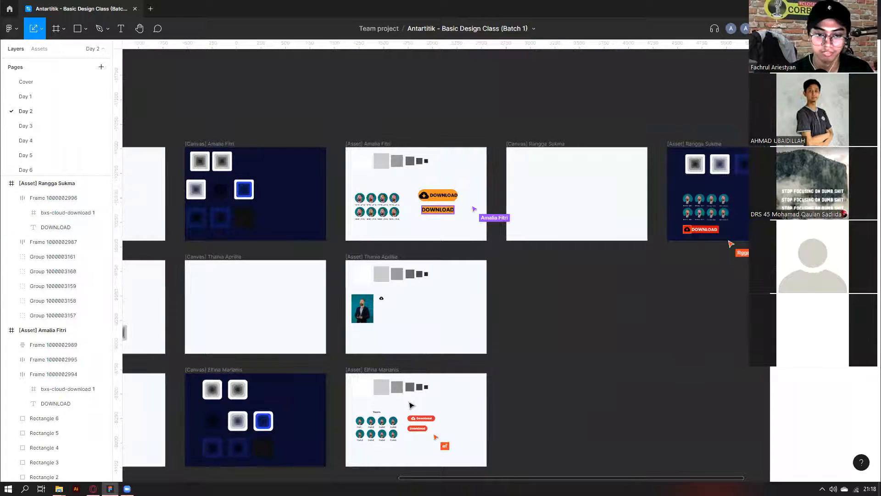
scroll(412, 405, left, 8)
scroll(393, 354, up, 5)
scroll(407, 403, up, 5)
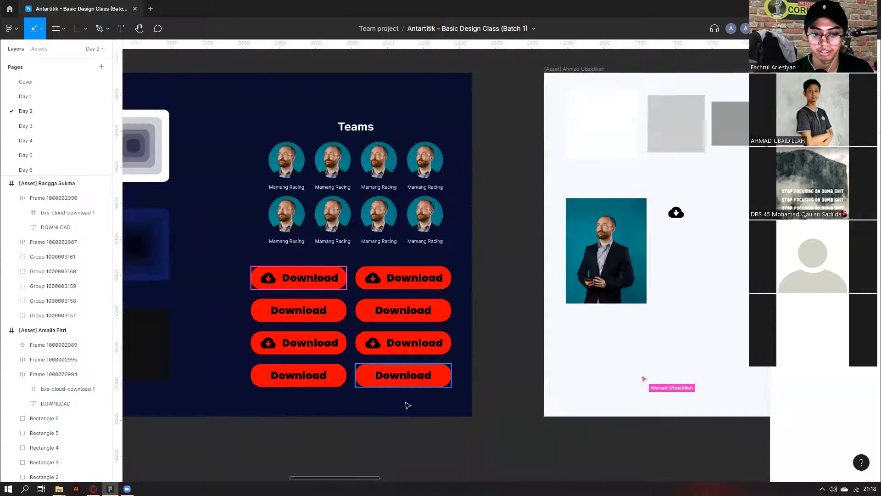
scroll(400, 249, down, 15)
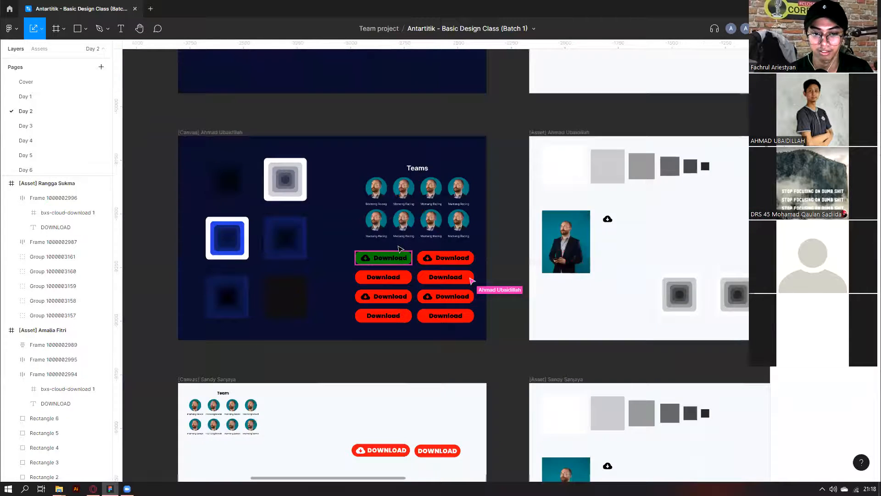
scroll(564, 356, down, 8)
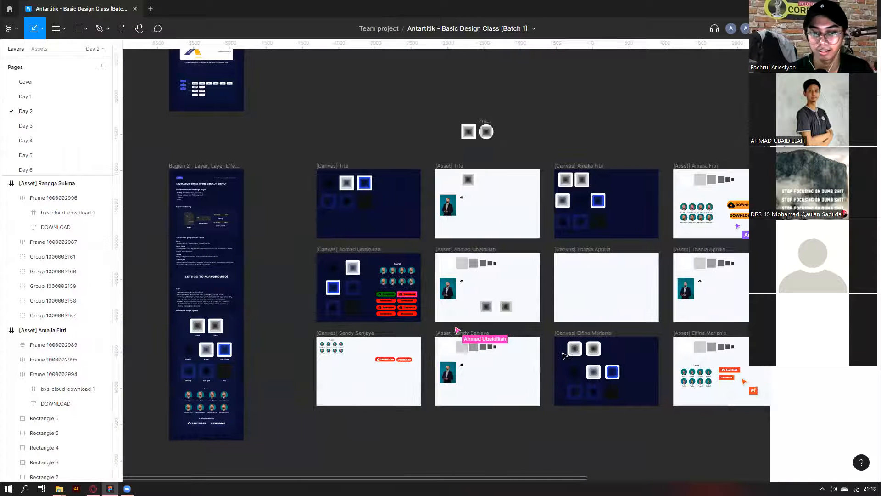
scroll(564, 356, up, 8)
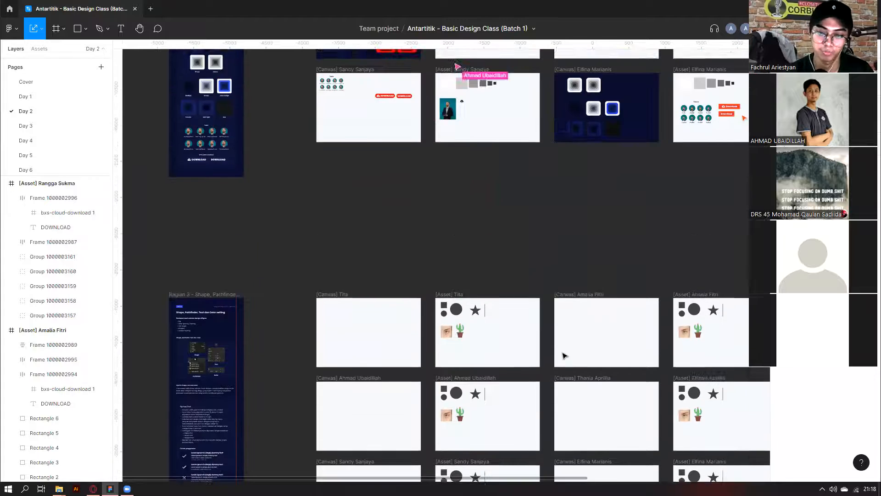
scroll(446, 287, up, 10)
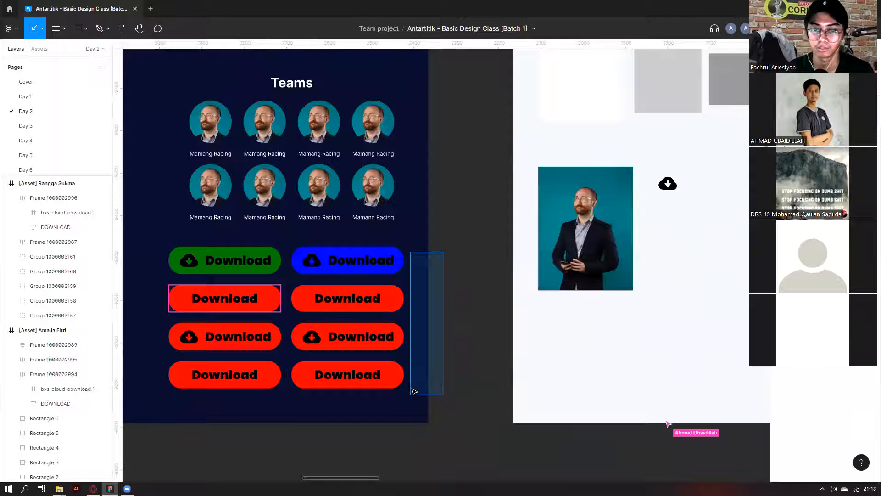
drag(411, 375, 418, 388)
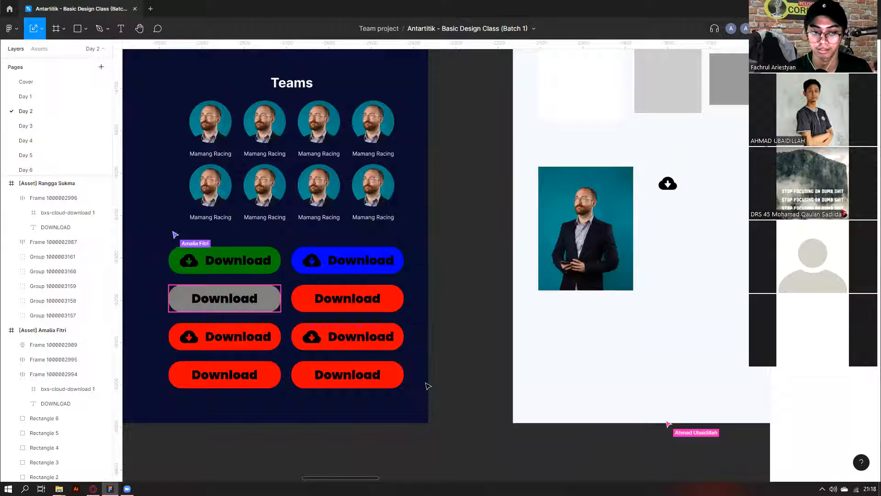
scroll(428, 386, down, 5)
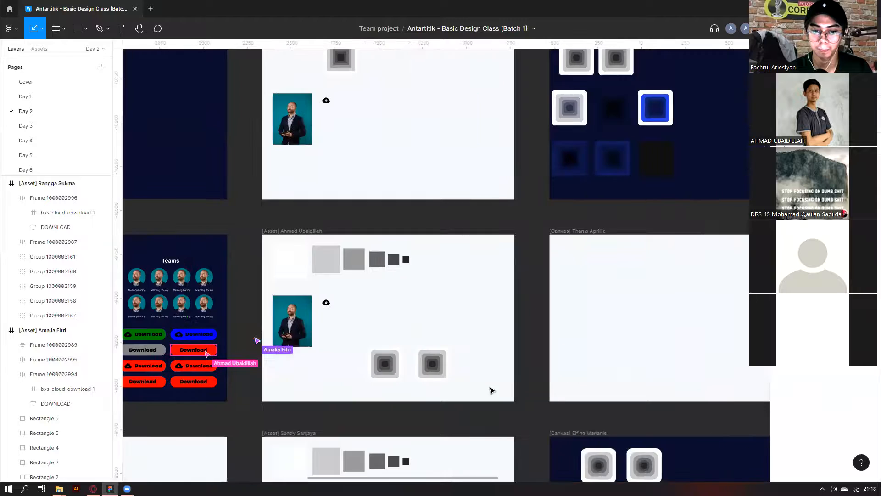
scroll(492, 391, left, 5)
scroll(369, 359, up, 5)
Double-click into the Download text on the frame's buttons for editing.
double_click(370, 359)
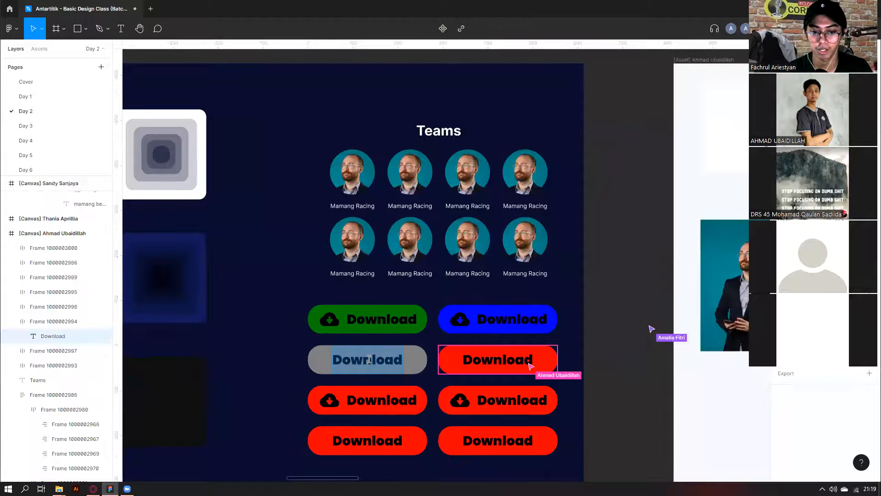
scroll(404, 348, down, 3)
double_click(373, 333)
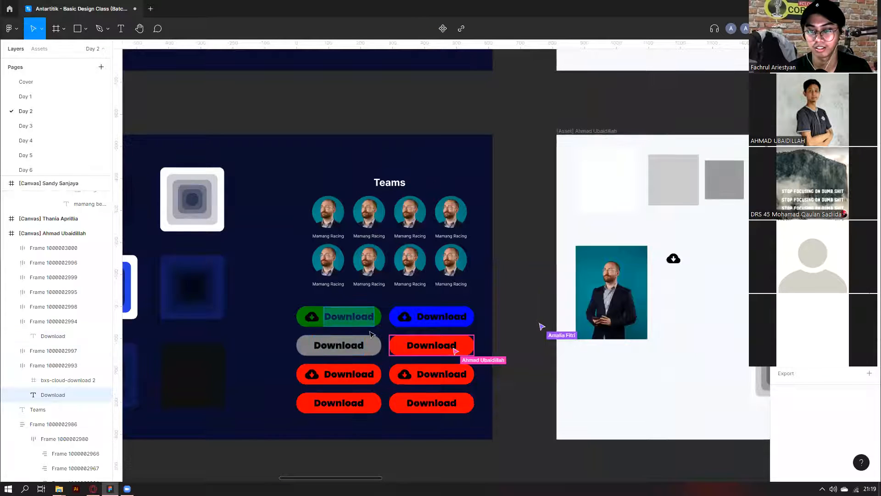
scroll(514, 387, down, 3)
scroll(512, 387, right, 2)
scroll(511, 387, down, 5)
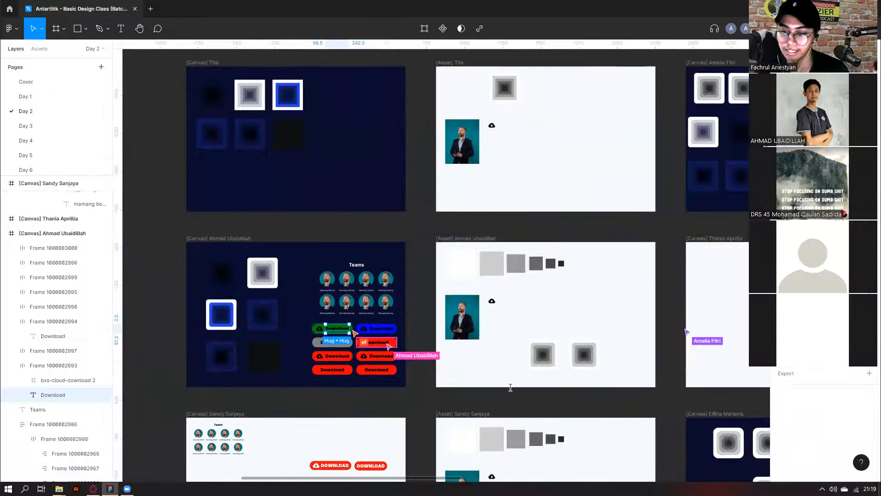
scroll(510, 387, right, 5)
scroll(510, 387, down, 3)
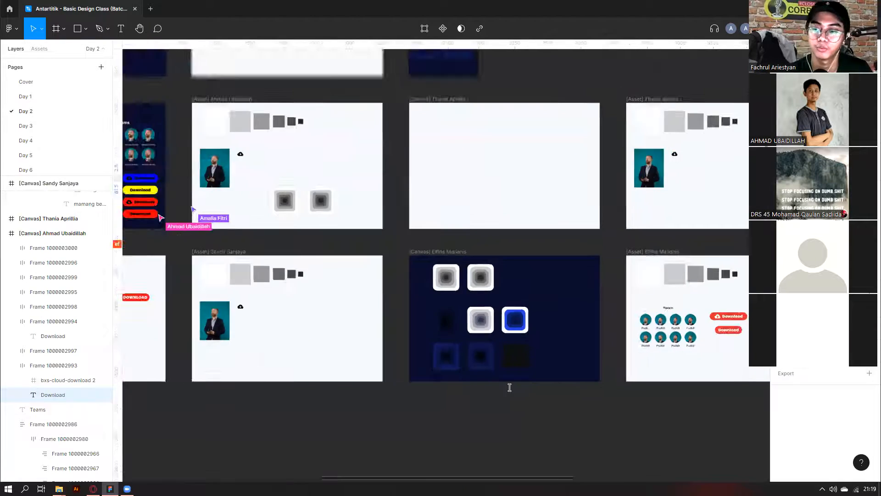
scroll(509, 387, up, 5)
Enter and exit editing of the red button's Download text, then clear the selection.
double_click(463, 341)
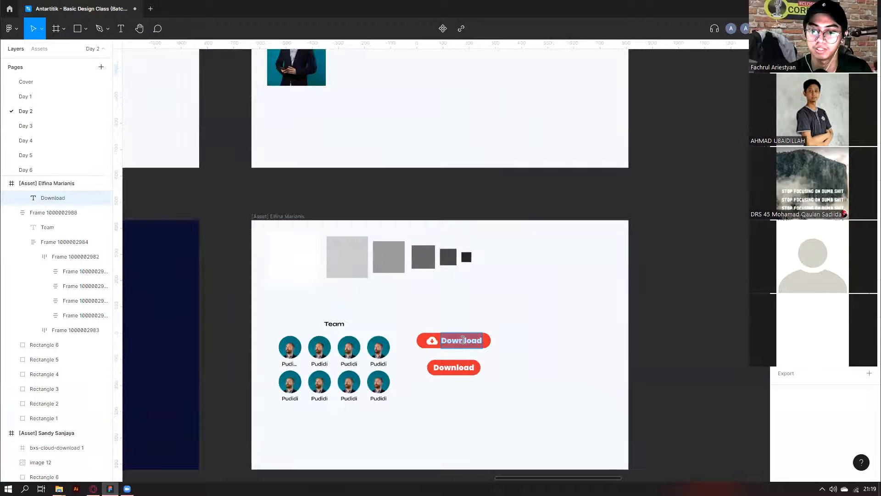
key(Escape)
scroll(546, 295, down, 10)
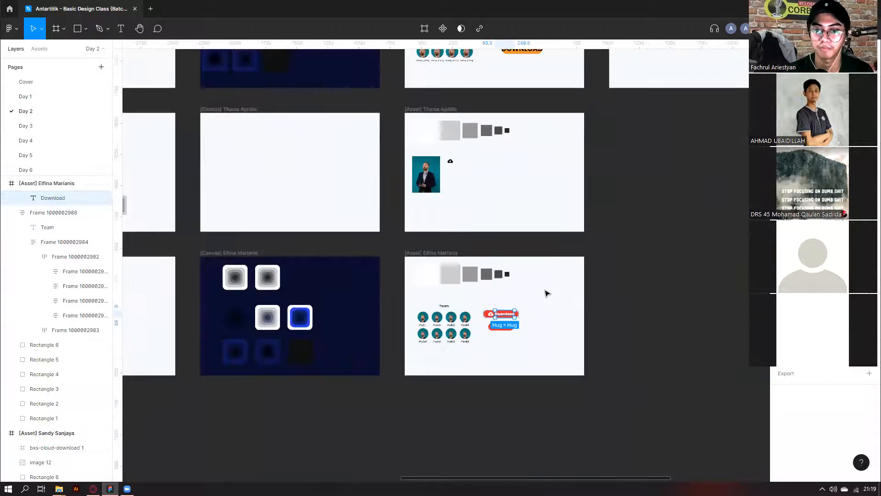
click(694, 381)
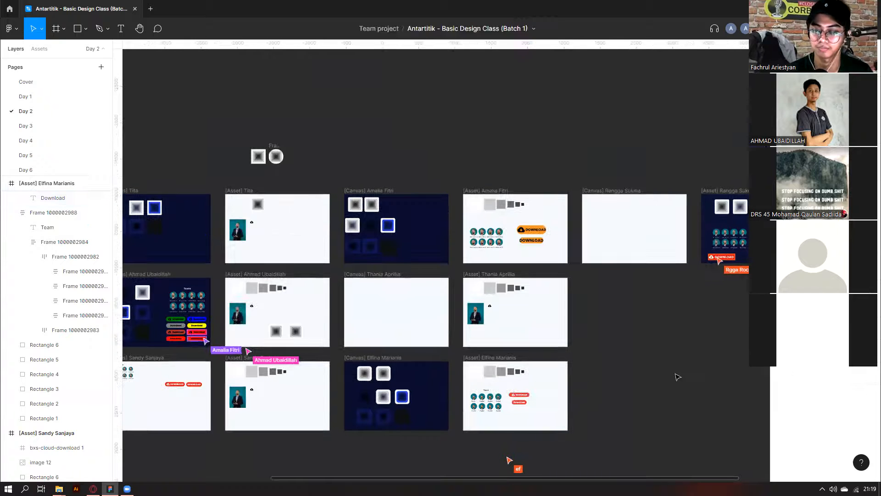
Browse the frames and select the Unduh button.
scroll(651, 302, right, 3)
scroll(640, 294, up, 10)
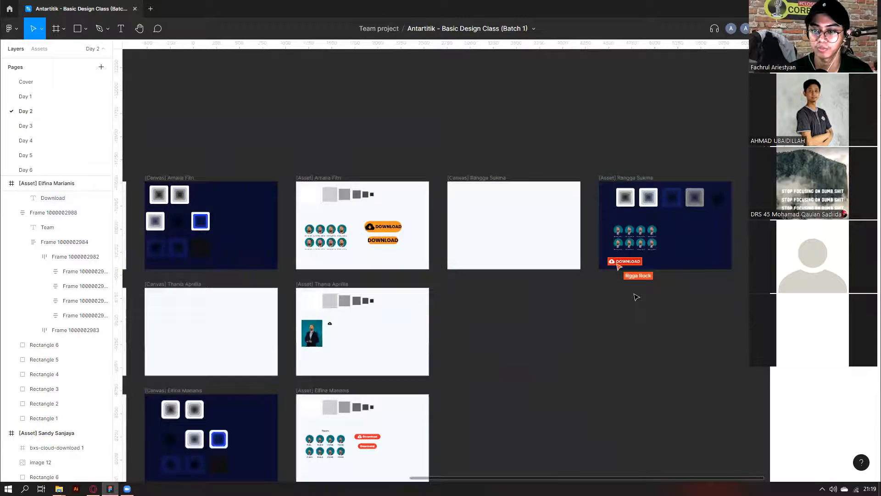
scroll(640, 292, up, 5)
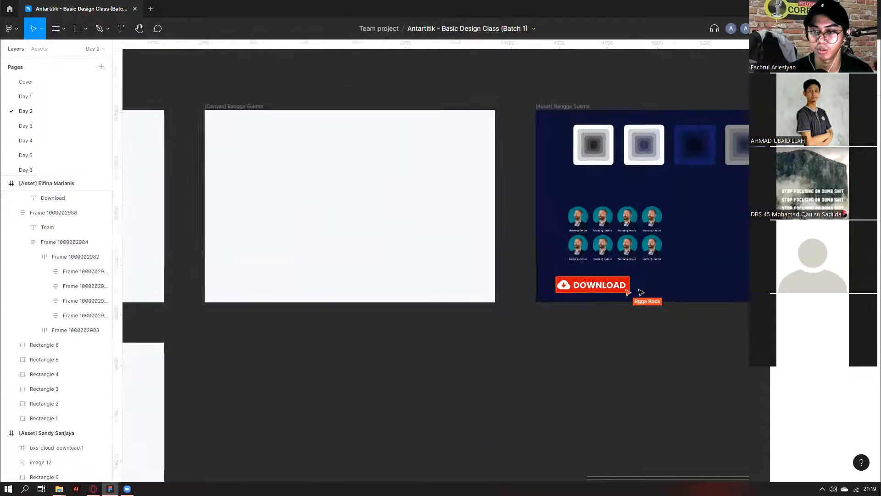
scroll(212, 297, down, 8)
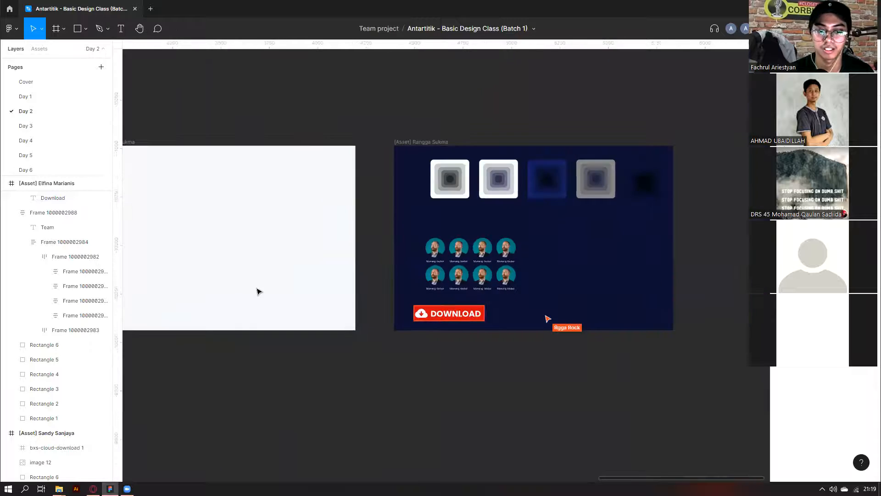
scroll(308, 350, left, 5)
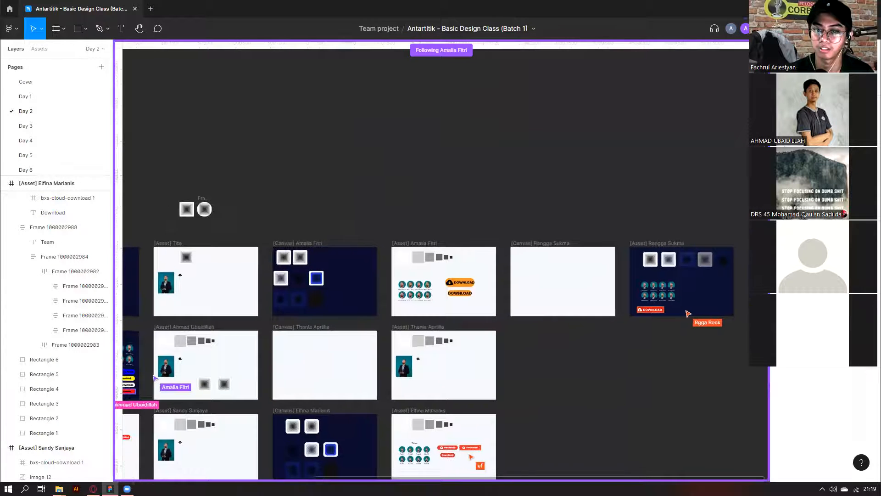
scroll(511, 286, down, 3)
scroll(511, 287, down, 5)
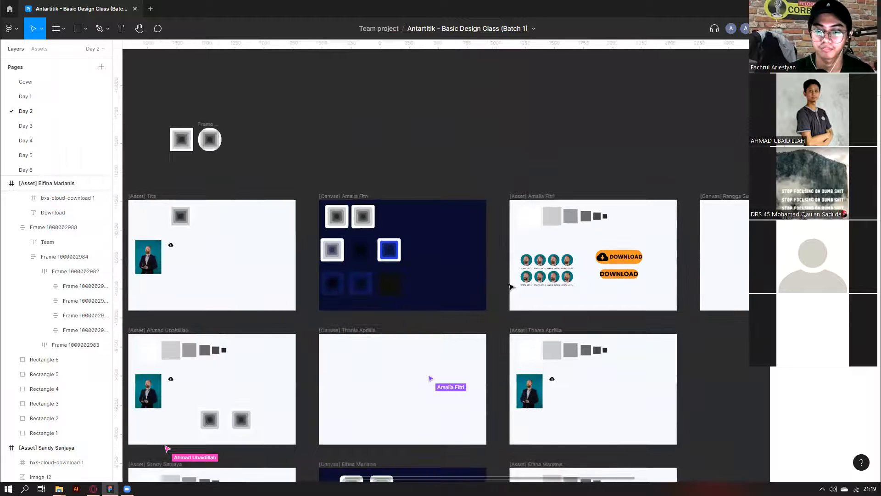
scroll(579, 272, up, 2)
scroll(580, 271, up, 1)
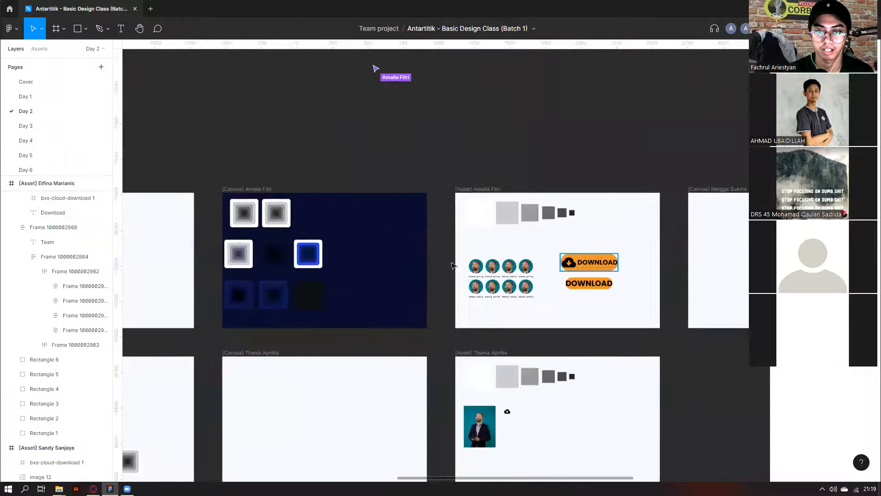
scroll(597, 267, down, 4)
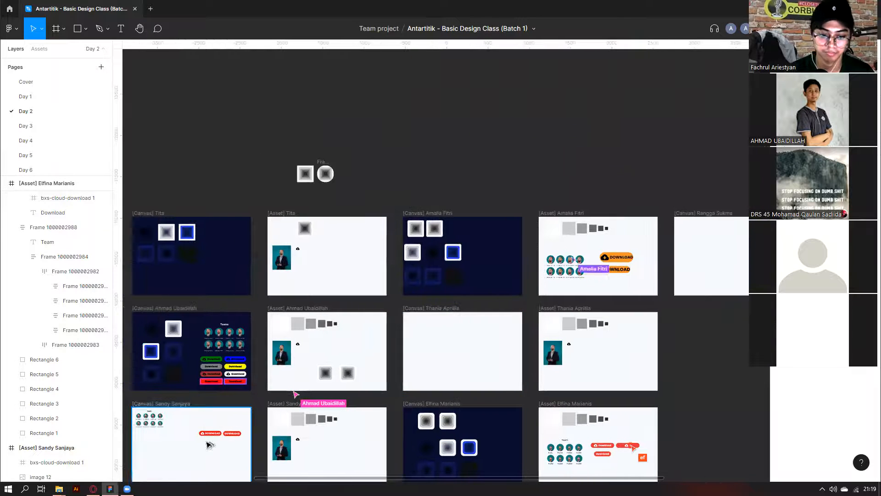
scroll(216, 384, right, 3)
click(458, 452)
scroll(458, 452, up, 8)
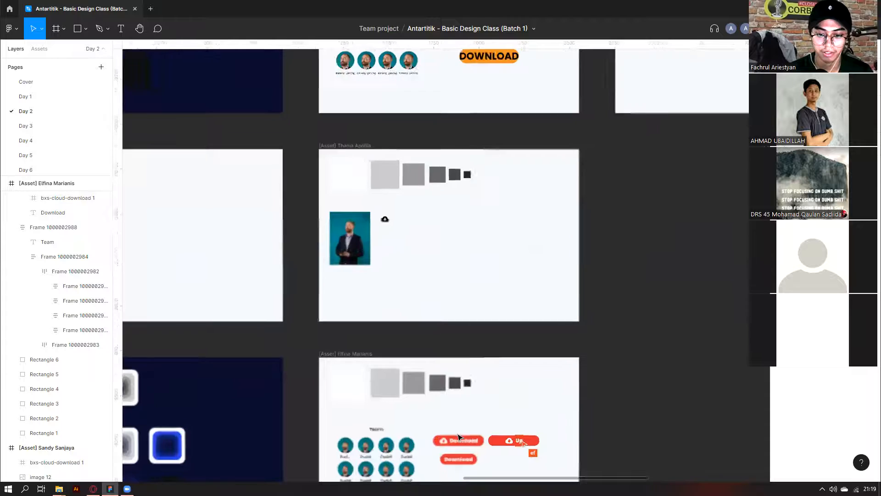
scroll(570, 330, down, 3)
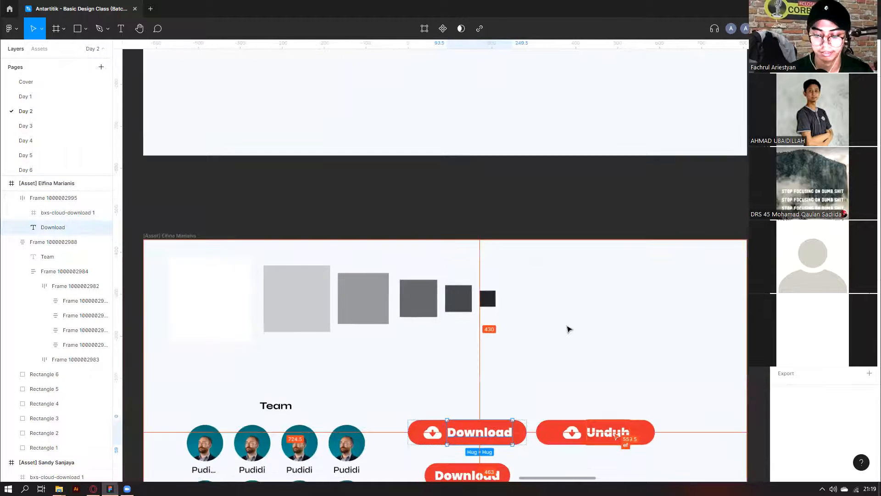
click(583, 410)
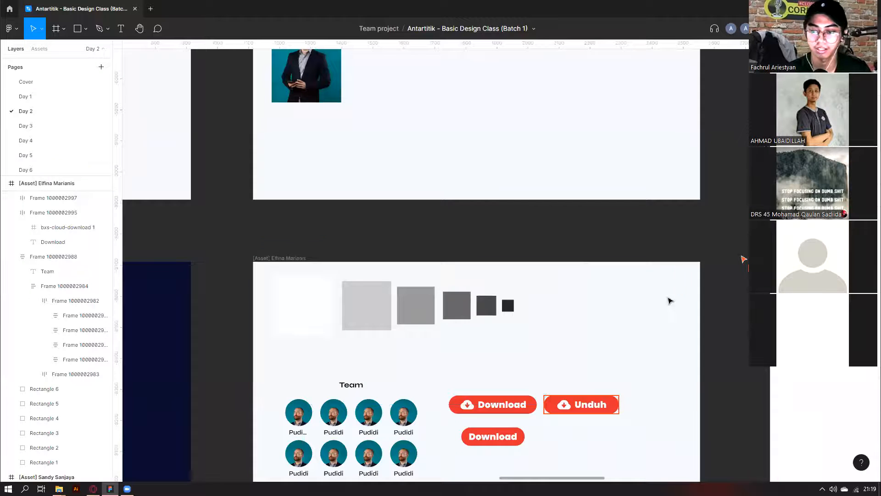
Paste the Fixed resizing screenshot, enlarge it to 427×502, and place it beside the frame.
key(ctrl+v)
drag(457, 280, 559, 398)
drag(459, 319, 692, 348)
scroll(588, 338, right, 3)
drag(588, 338, 622, 324)
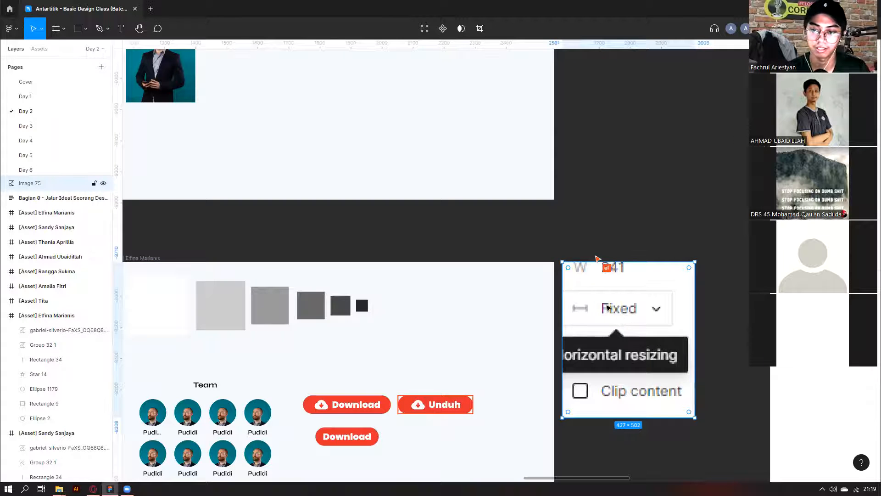
scroll(609, 307, down, 5)
Delete the pasted resizing screenshot.
scroll(615, 326, up, 1)
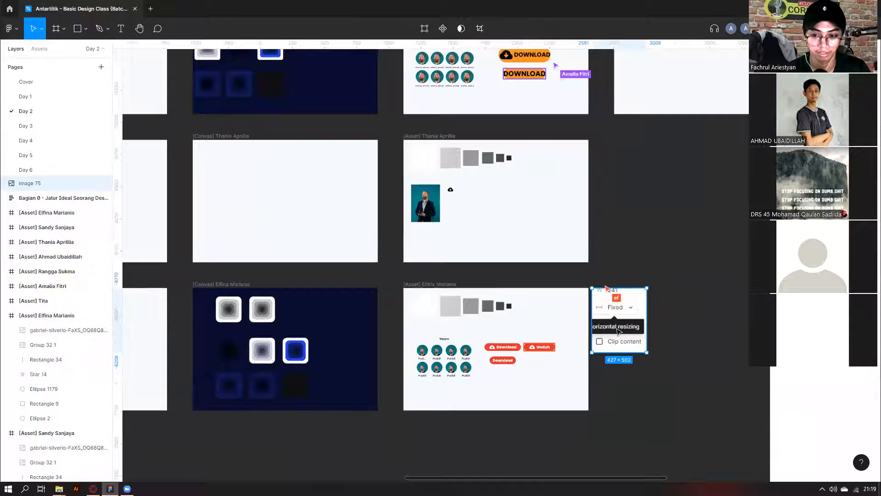
scroll(618, 321, down, 3)
key(Delete)
Duplicate the upper DOWNLOAD button below the others and widen its horizontal padding to about 27.
scroll(615, 321, up, 2)
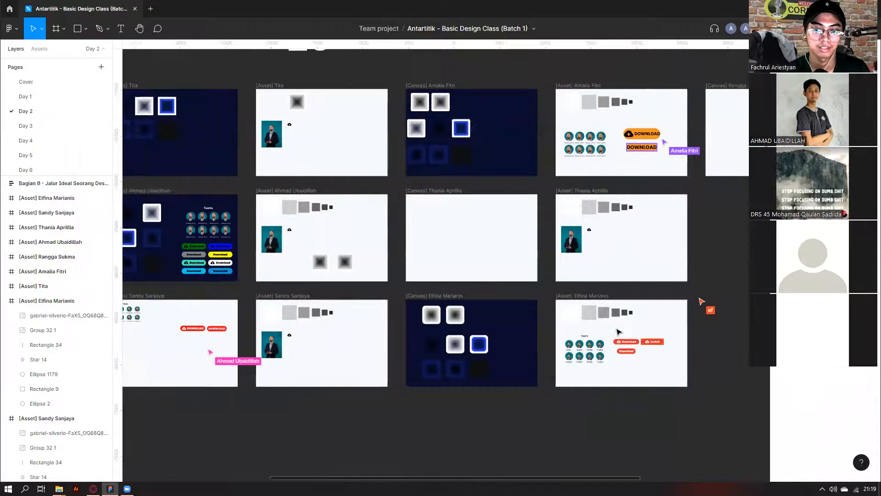
scroll(608, 342, right, 4)
scroll(569, 350, left, 4)
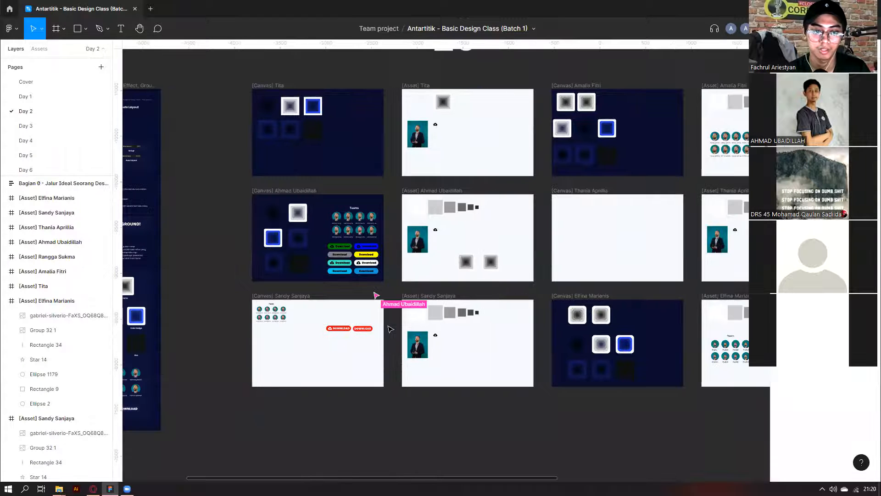
scroll(362, 257, down, 3)
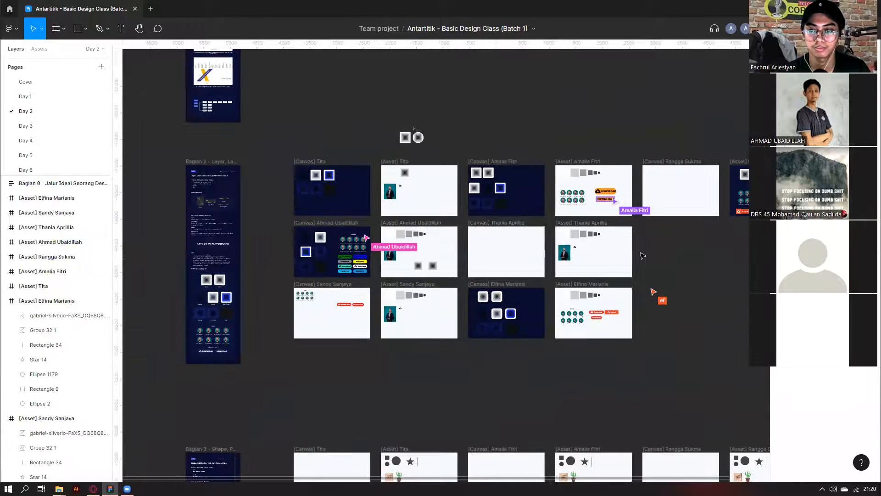
scroll(641, 241, up, 3)
scroll(640, 240, up, 5)
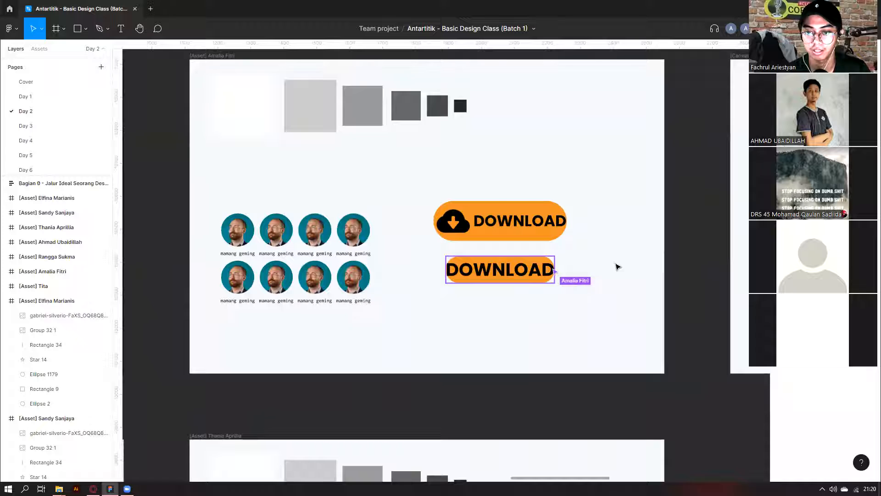
scroll(568, 283, up, 1)
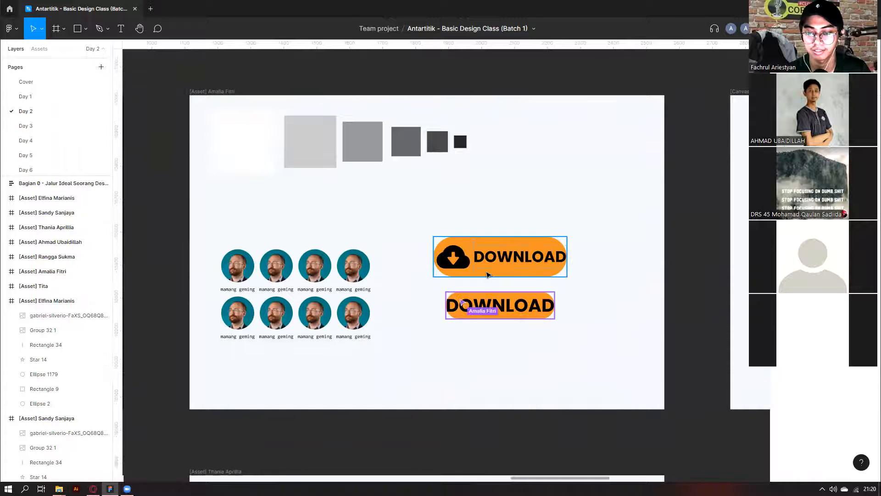
click(488, 272)
scroll(605, 339, down, 3)
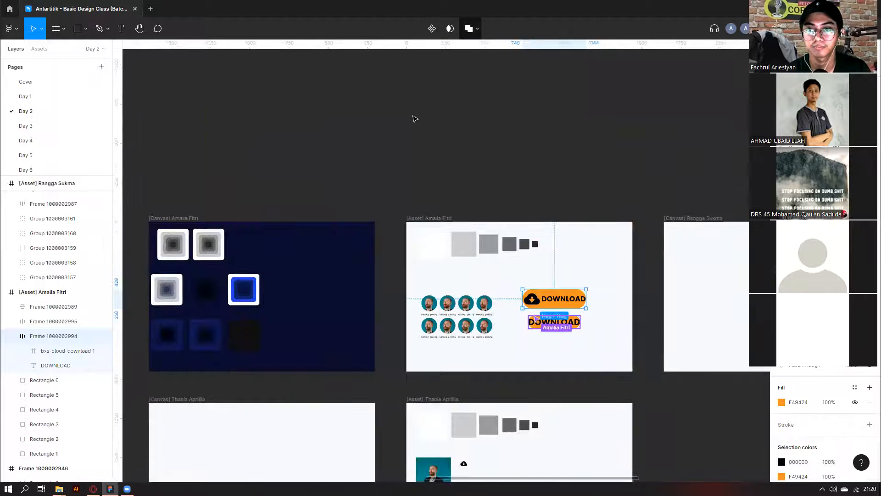
scroll(574, 299, up, 2)
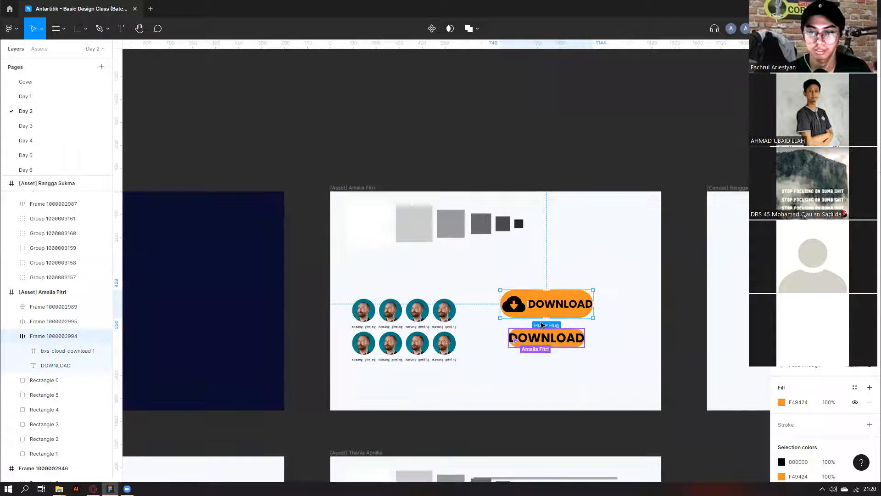
scroll(539, 317, up, 2)
drag(538, 309, 537, 427)
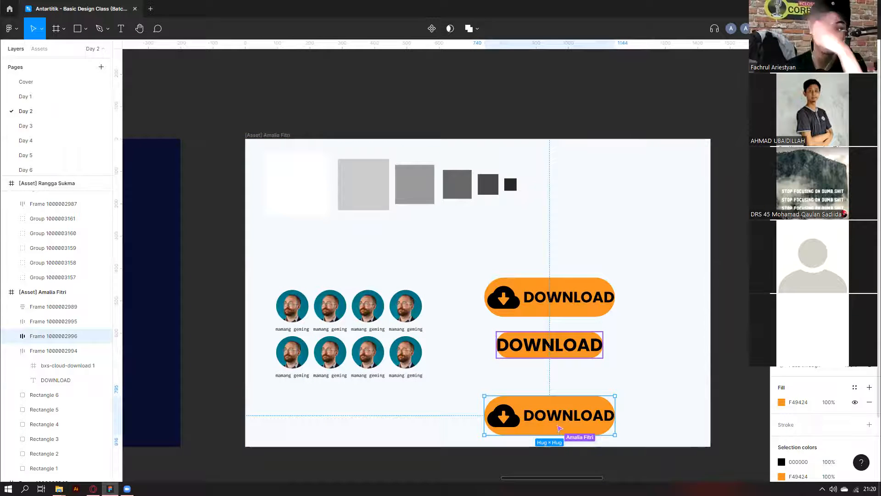
drag(783, 230, 796, 230)
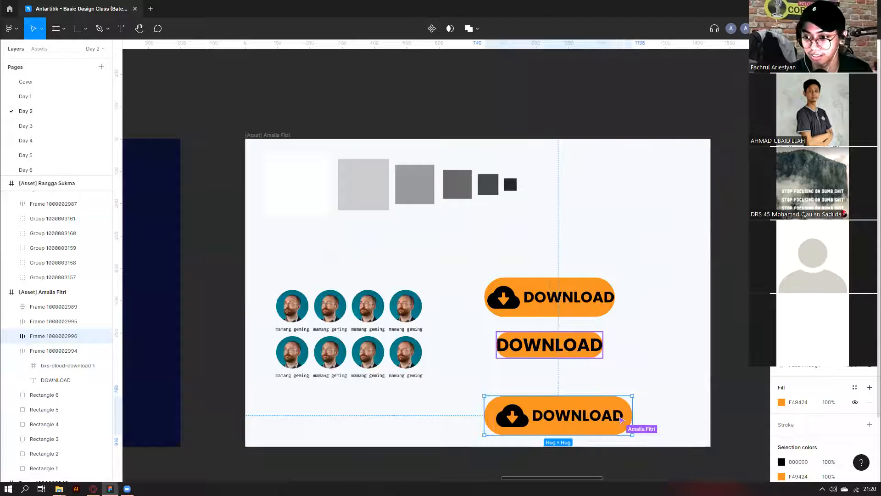
Undo and redo to compare the copied button's wide and narrow versions.
scroll(697, 284, down, 1)
scroll(810, 391, down, 2)
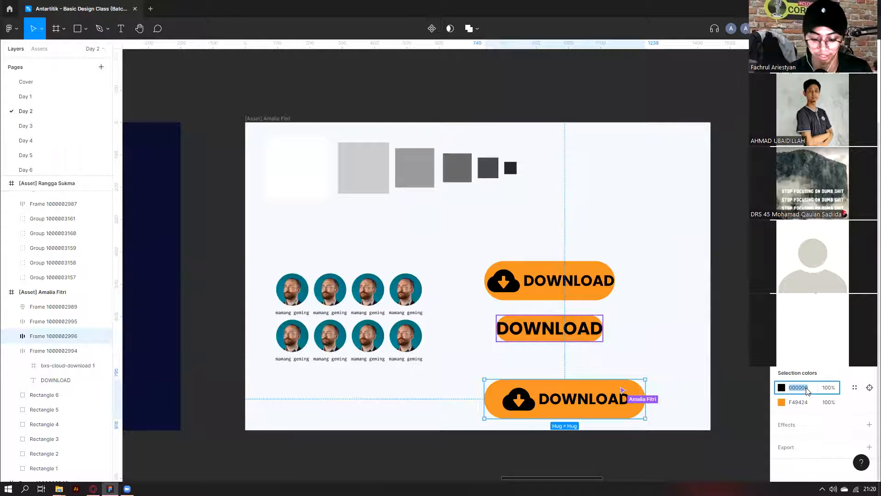
click(698, 358)
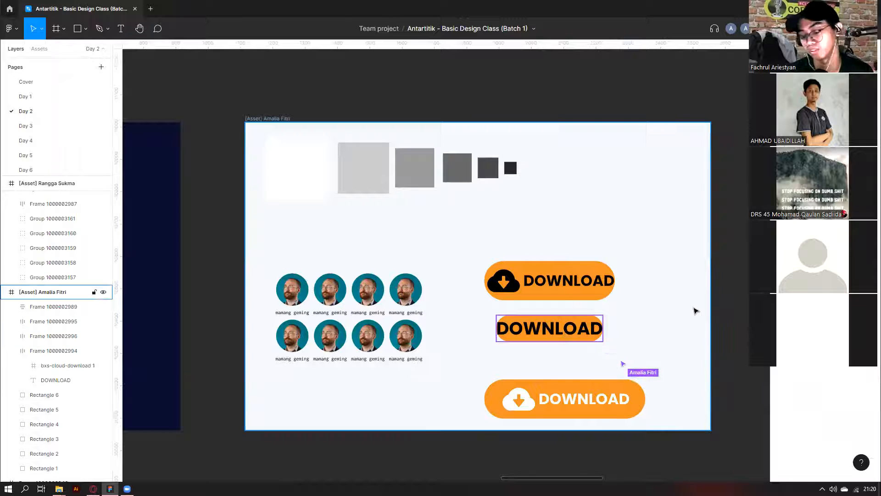
key(ctrl+z)
key(ctrl+z)
key(ctrl+z)
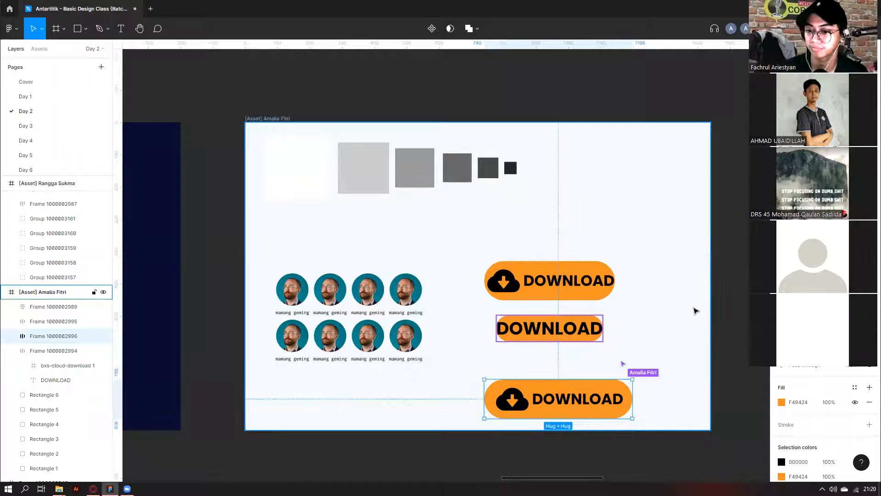
key(ctrl+z)
key(ctrl+shift+z)
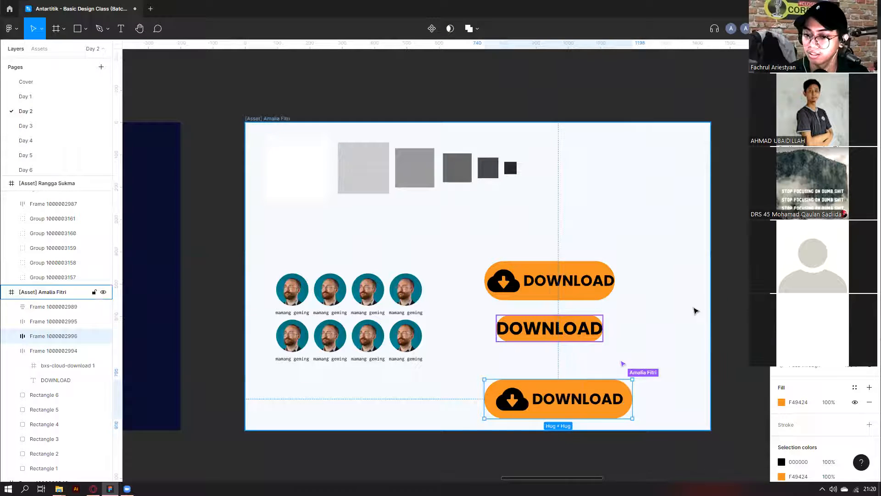
key(ctrl+z)
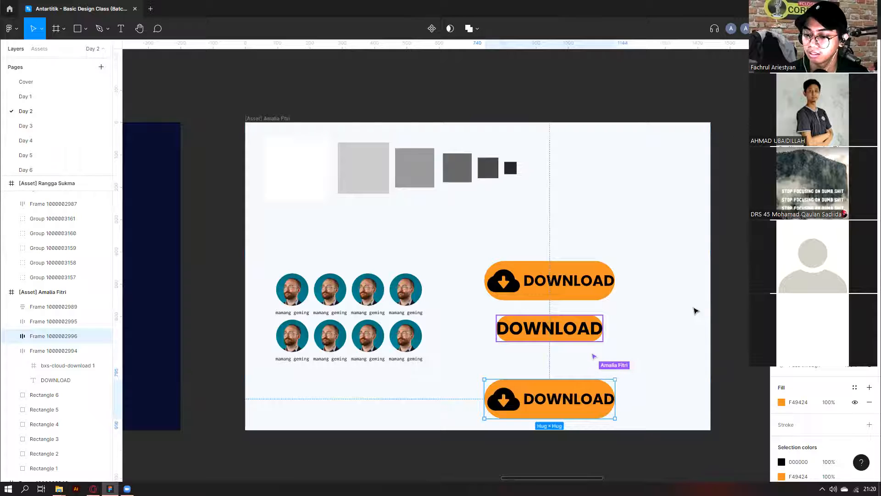
Delete the extra bottom DOWNLOAD button and test widening the top one.
key(Delete)
click(502, 280)
mouse_move(484, 274)
mouse_down()
mouse_move(473, 268)
mouse_move(484, 274)
mouse_up()
click(531, 222)
scroll(531, 222, down, 3)
scroll(531, 223, down, 2)
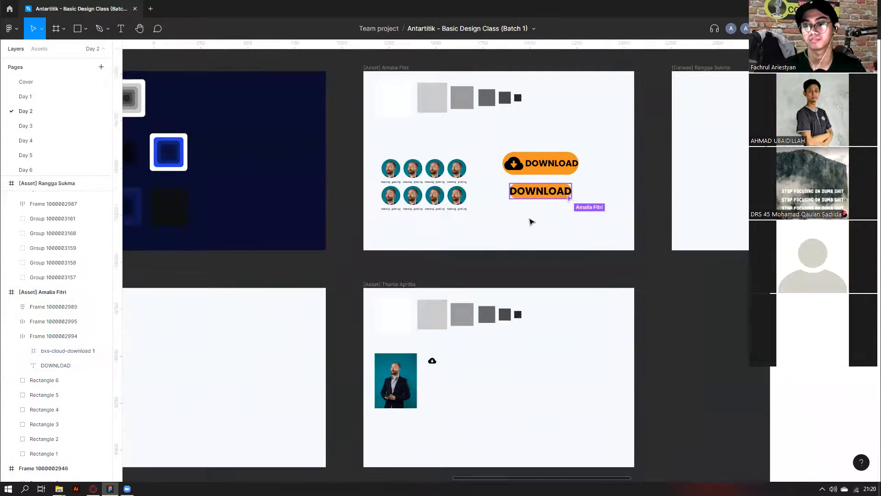
scroll(547, 243, down, 3)
scroll(579, 236, up, 3)
scroll(585, 236, right, 1)
scroll(584, 236, down, 2)
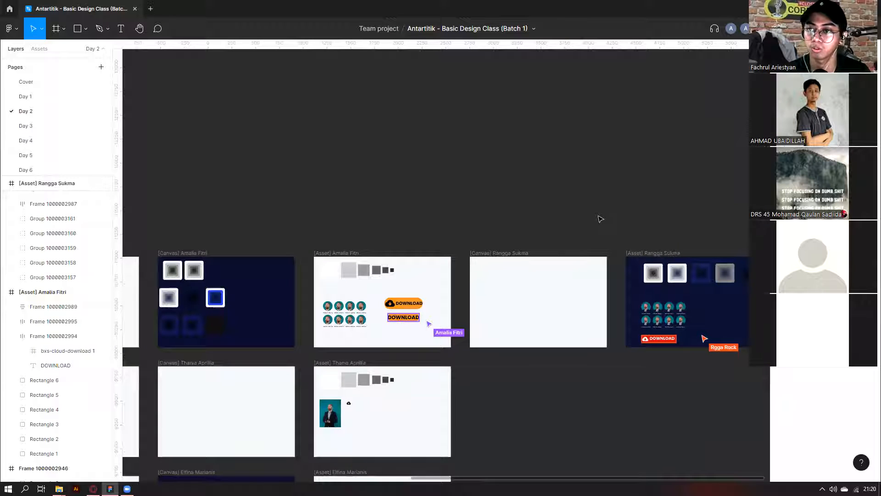
scroll(428, 321, up, 5)
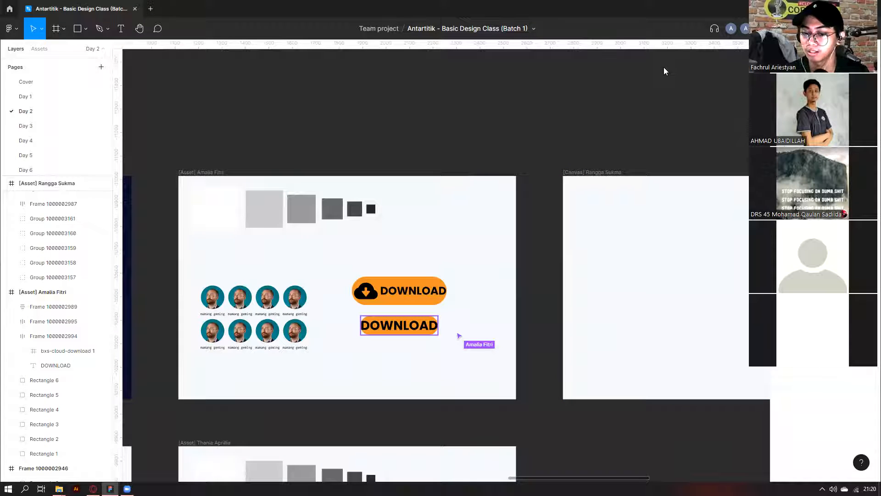
scroll(619, 176, down, 5)
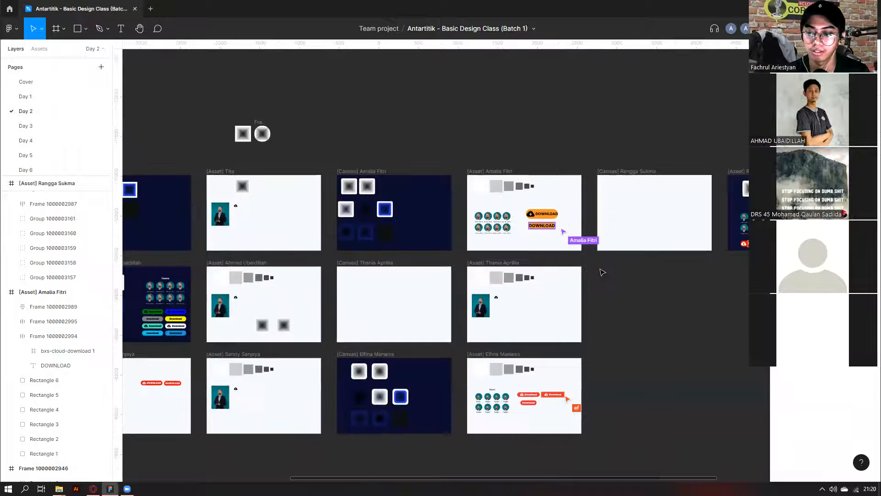
scroll(599, 274, down, 1)
scroll(599, 275, right, 5)
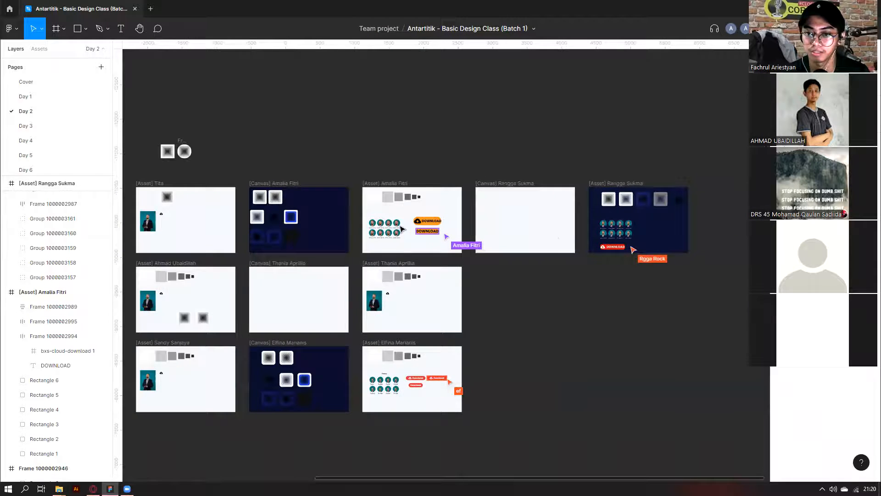
scroll(634, 248, up, 5)
scroll(436, 253, up, 2)
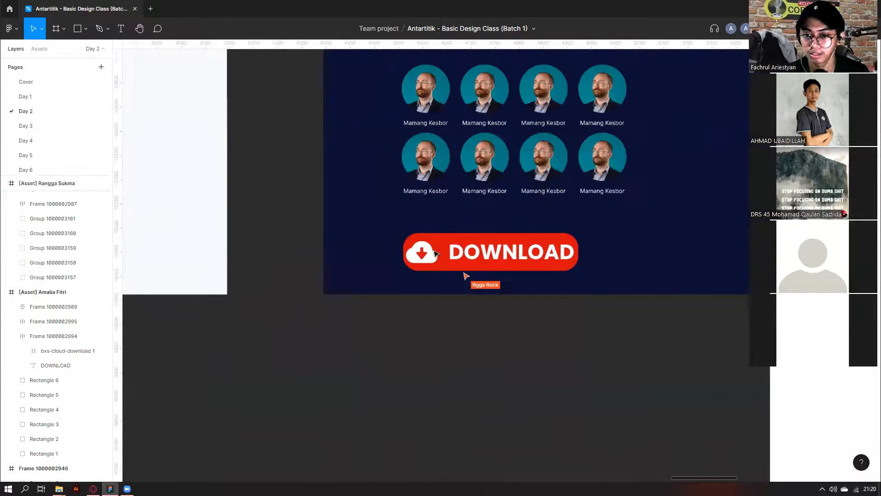
scroll(435, 253, up, 2)
scroll(414, 275, down, 3)
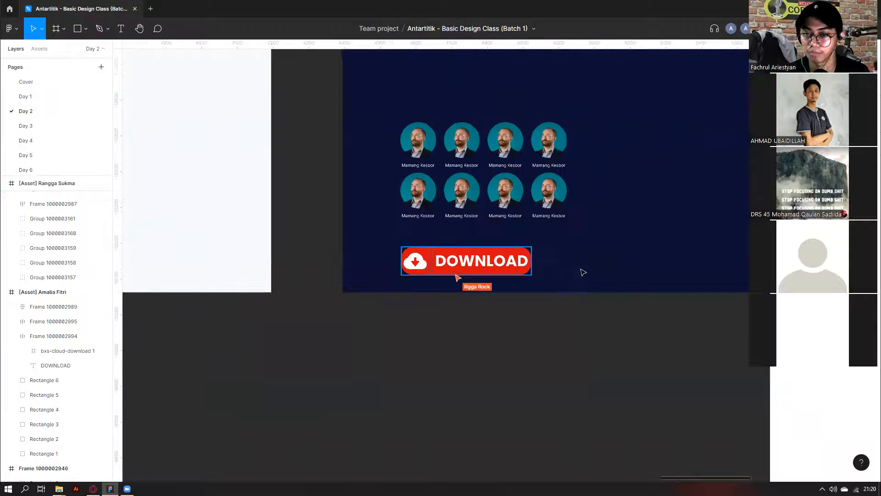
scroll(452, 270, down, 3)
drag(449, 266, 569, 255)
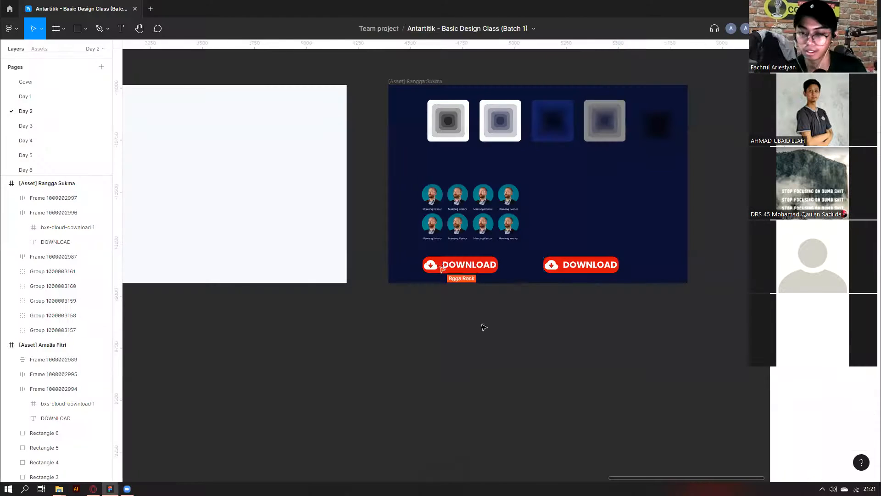
Paste the auto layout screenshot enlarged below the frame, and delete the duplicate button.
key(ctrl+v)
drag(439, 266, 515, 374)
click(572, 267)
key(Delete)
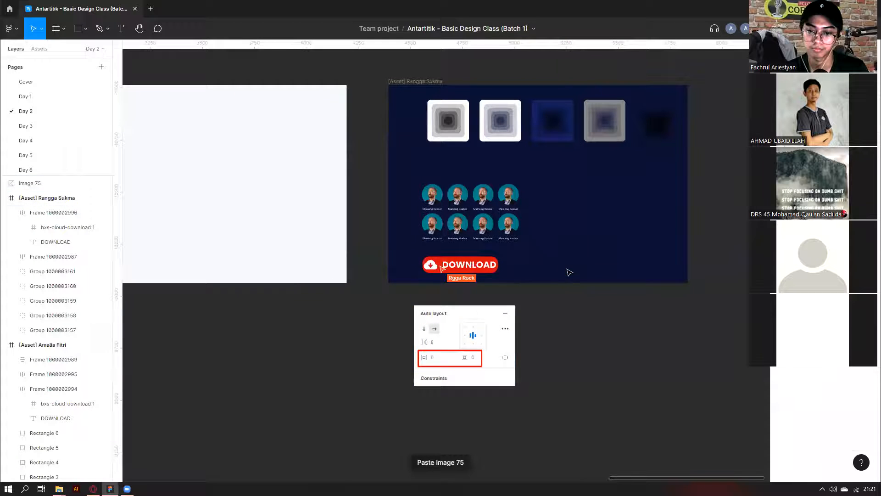
Paste the settings screenshot into the student's asset frame and shrink it below the buttons.
scroll(465, 341, down, 2)
click(466, 341)
scroll(468, 342, down, 3)
drag(281, 305, 400, 301)
scroll(399, 300, up, 4)
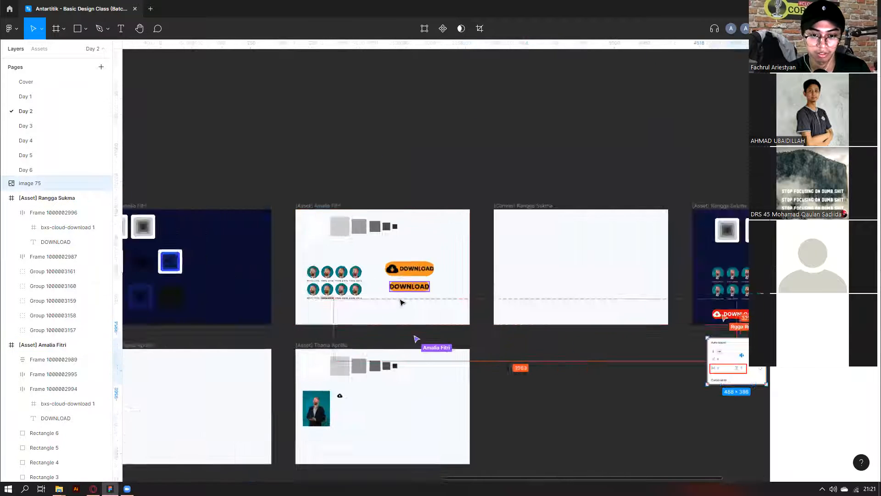
click(417, 337)
scroll(416, 336, up, 3)
key(ctrl+v)
drag(334, 178, 509, 277)
Inspect the text-only DOWNLOAD button and pan across the Day 2 asset frames.
scroll(481, 310, down, 1)
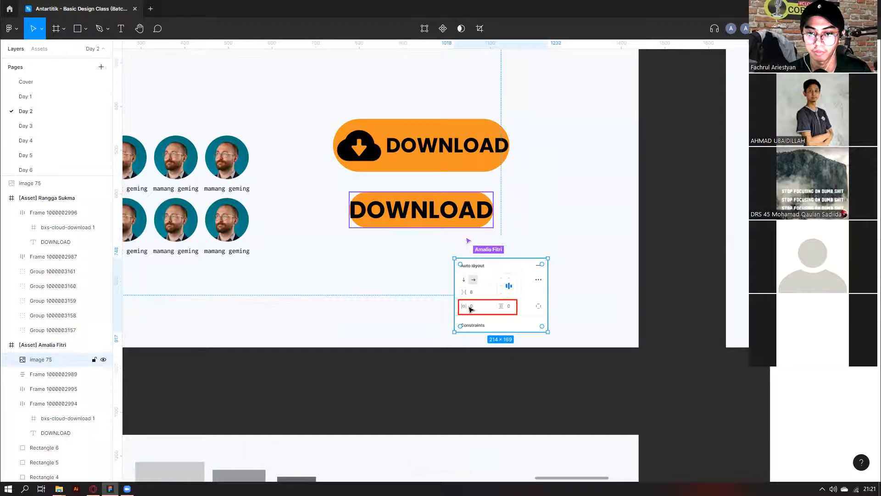
scroll(469, 309, down, 2)
click(397, 326)
click(409, 251)
scroll(473, 323, down, 3)
scroll(515, 347, down, 2)
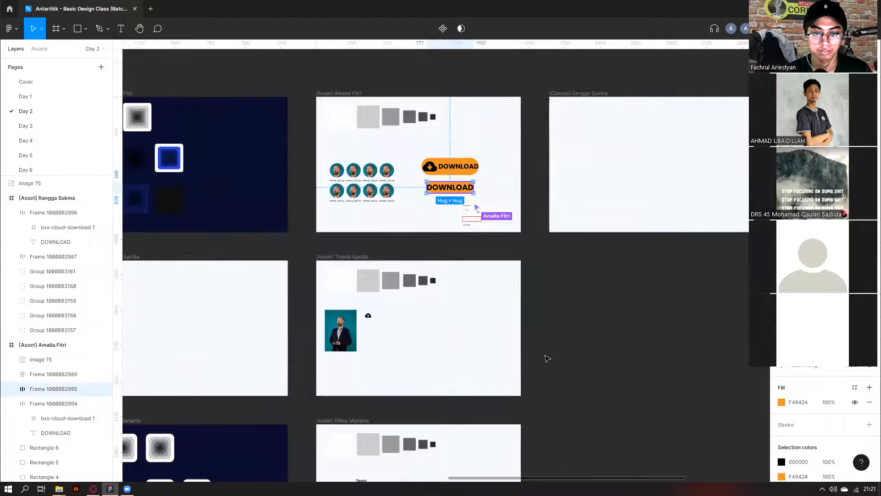
scroll(496, 360, down, 5)
scroll(535, 359, left, 10)
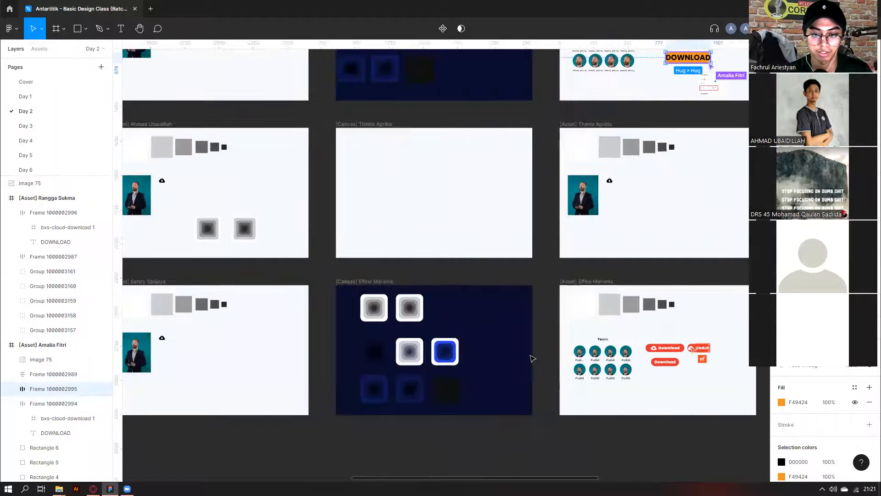
scroll(311, 314, up, 3)
scroll(311, 314, up, 2)
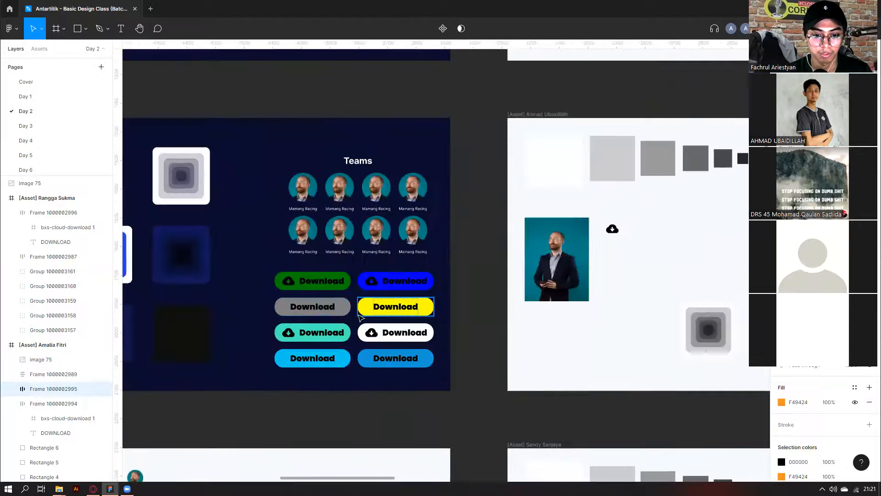
scroll(413, 330, down, 6)
scroll(569, 347, right, 4)
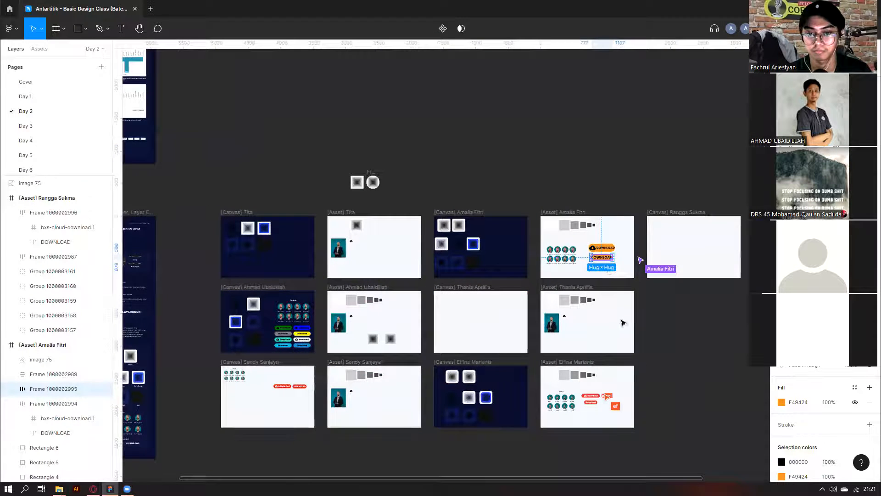
scroll(257, 344, up, 6)
scroll(455, 359, down, 5)
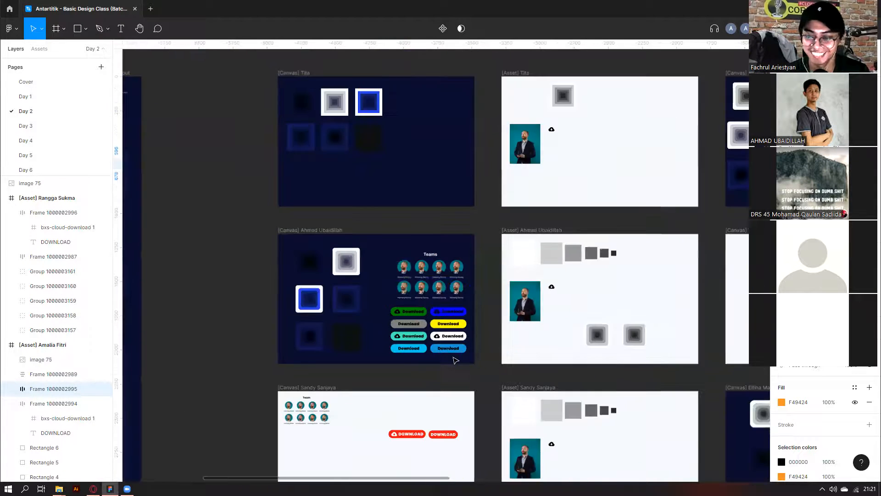
scroll(454, 358, right, 8)
scroll(374, 325, up, 5)
scroll(374, 324, up, 5)
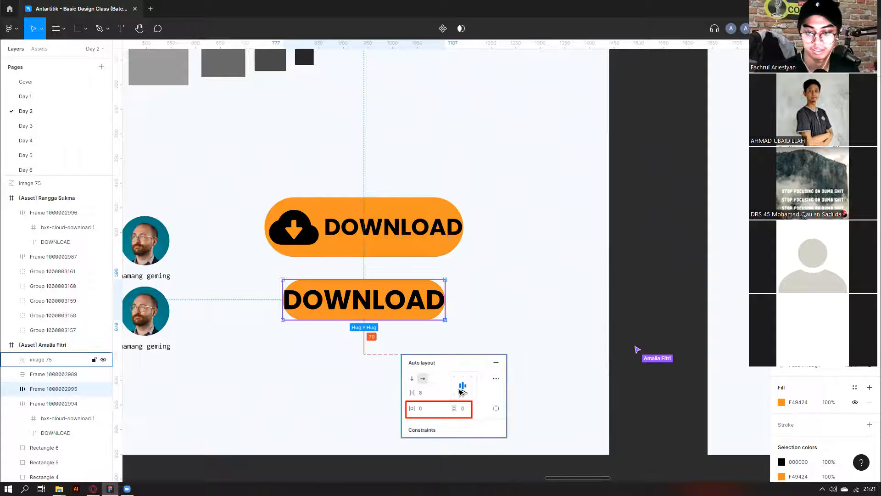
Scroll through the remaining asset frames, then switch to the empty Day 3 page.
scroll(462, 391, down, 2)
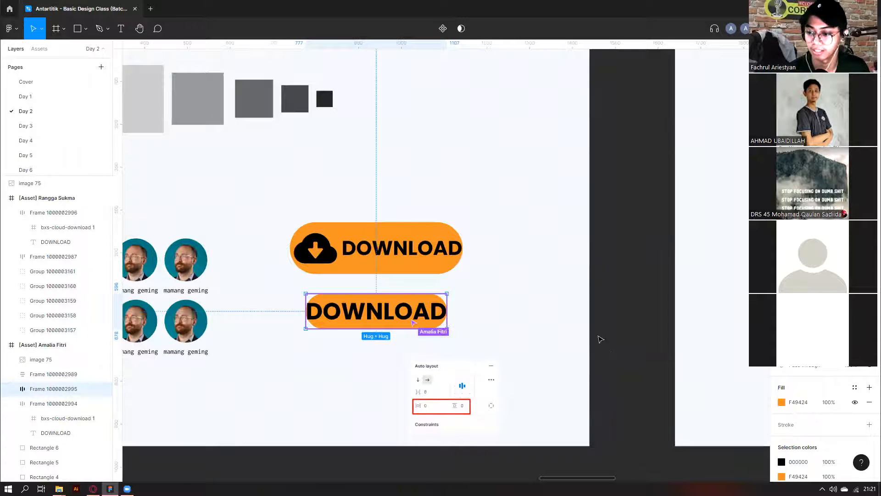
scroll(596, 335, down, 3)
scroll(596, 334, down, 5)
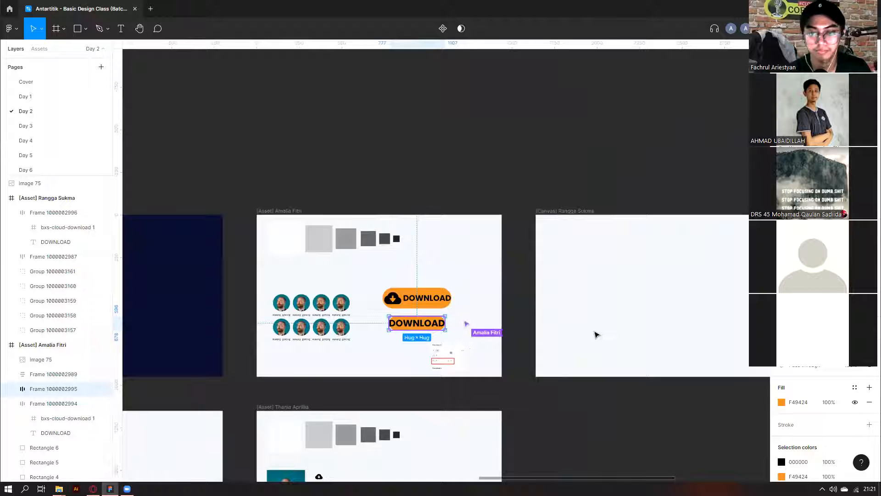
scroll(596, 335, down, 5)
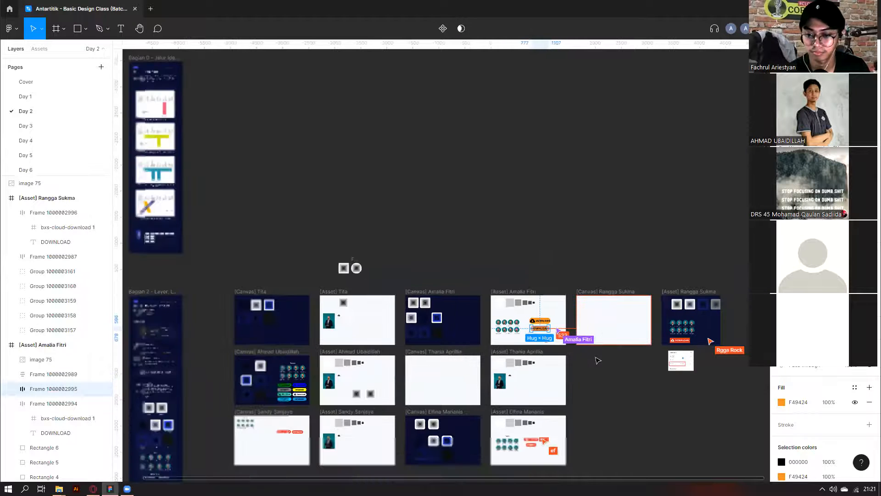
scroll(597, 335, down, 2)
scroll(217, 406, right, 2)
scroll(390, 346, down, 5)
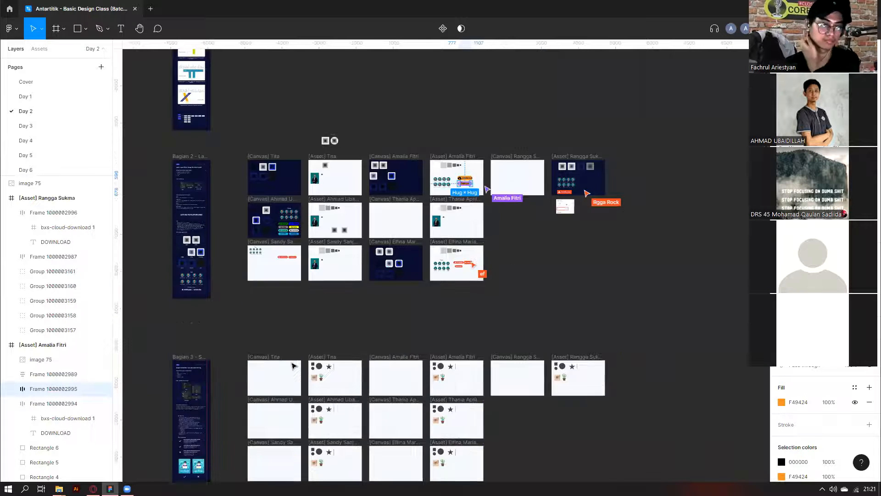
scroll(389, 346, down, 5)
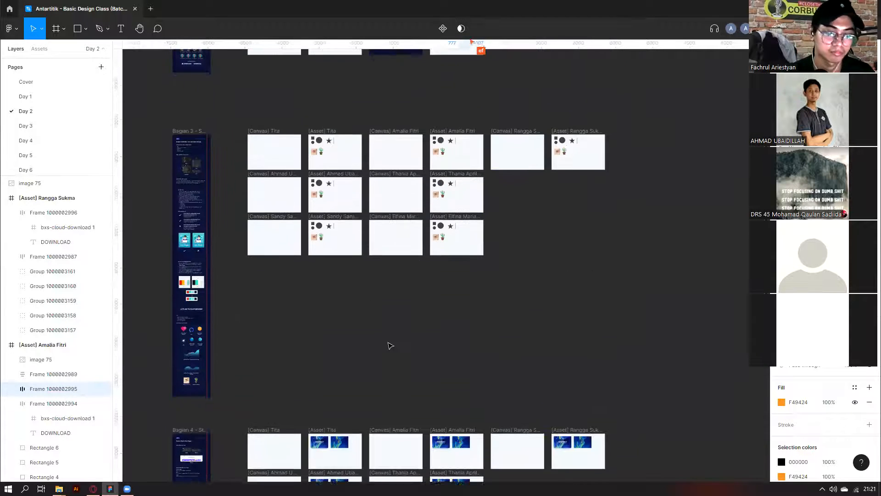
scroll(239, 302, up, 2)
scroll(314, 338, down, 2)
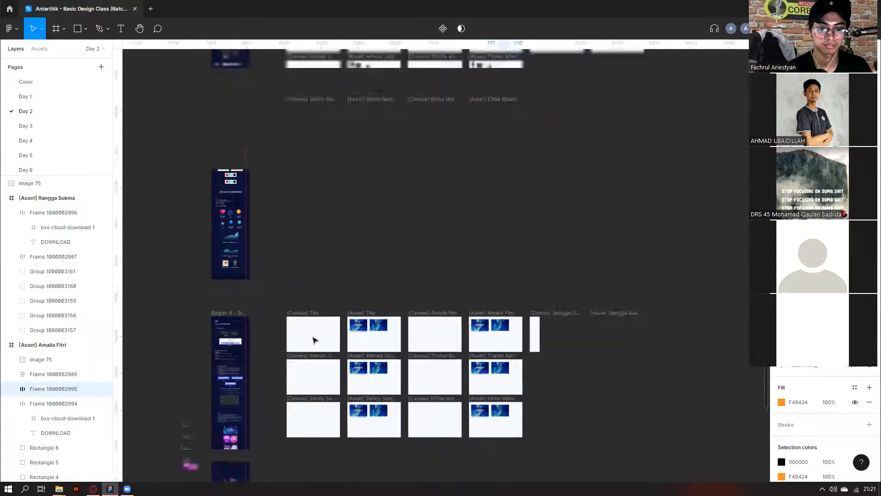
scroll(314, 337, up, 3)
scroll(313, 338, down, 3)
scroll(313, 340, left, 1)
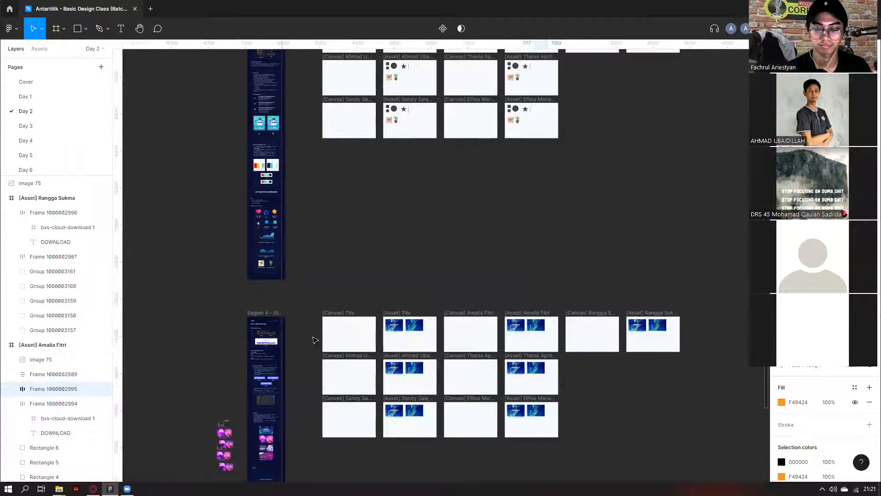
scroll(314, 340, up, 3)
scroll(240, 205, up, 1)
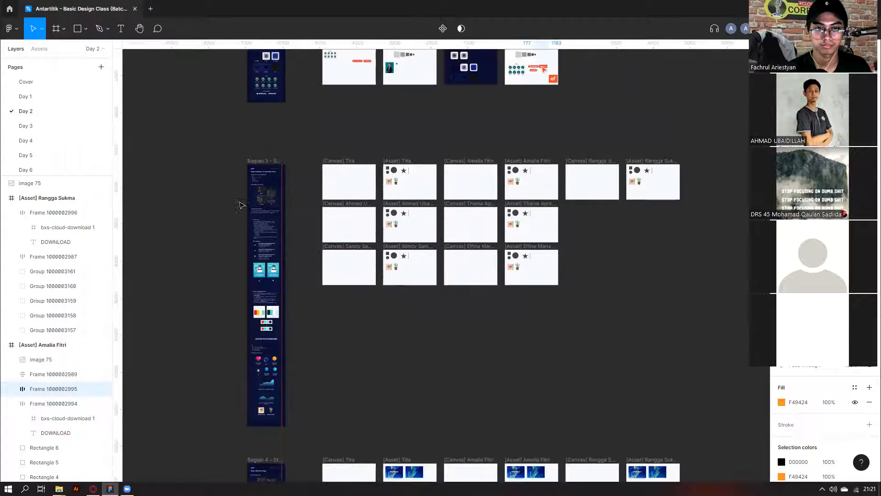
click(26, 126)
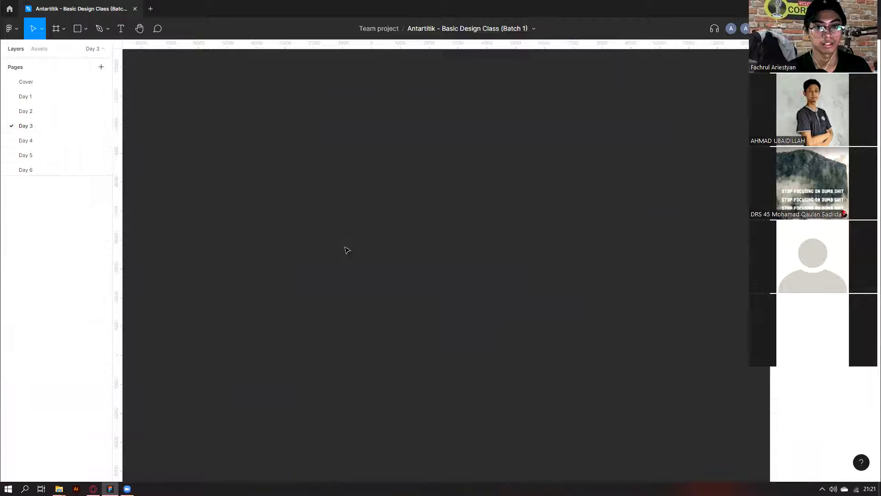
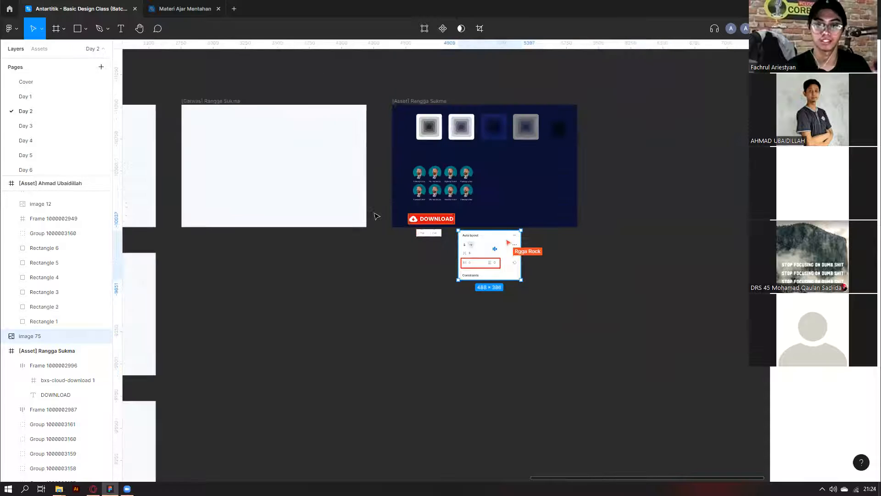
scroll(467, 225, up, 2)
Select the heart shape in the union and radial gradient example.
scroll(370, 272, down, 3)
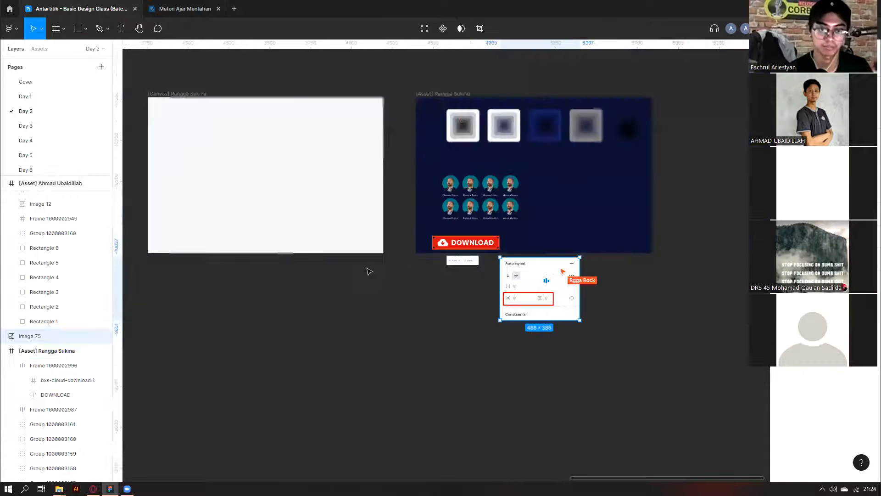
scroll(243, 257, down, 5)
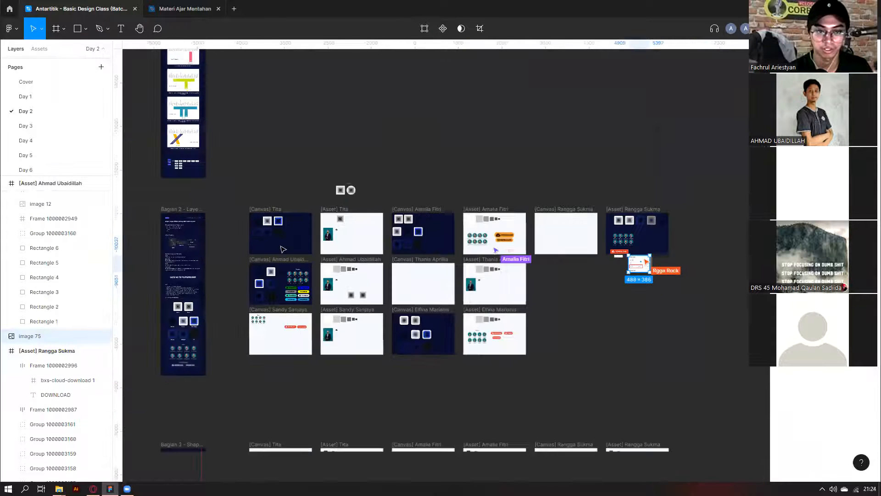
scroll(298, 271, down, 5)
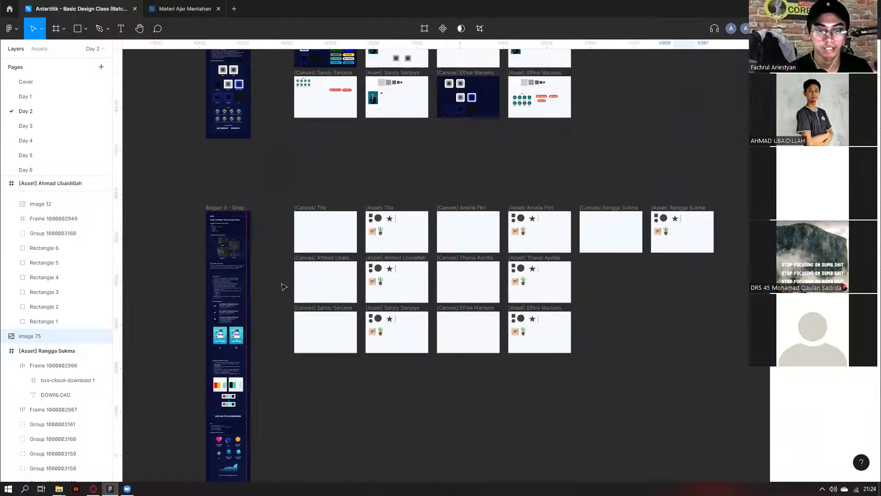
scroll(477, 362, down, 1)
scroll(260, 210, down, 3)
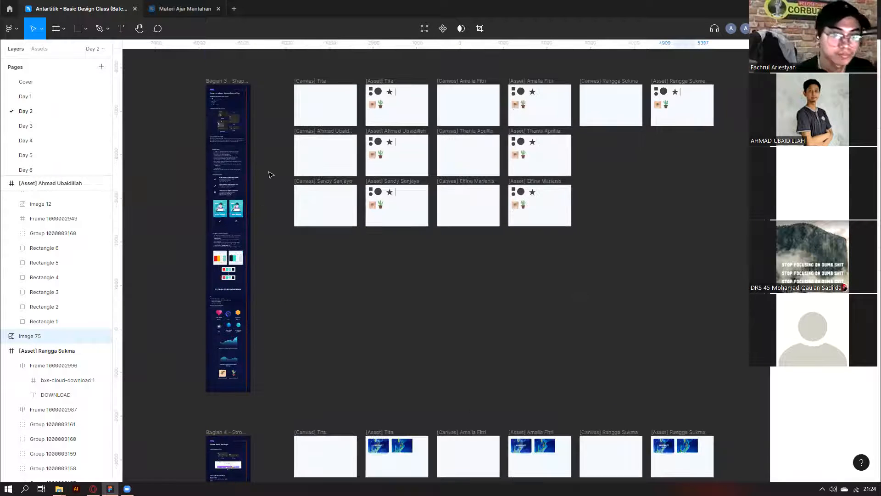
scroll(307, 205, down, 5)
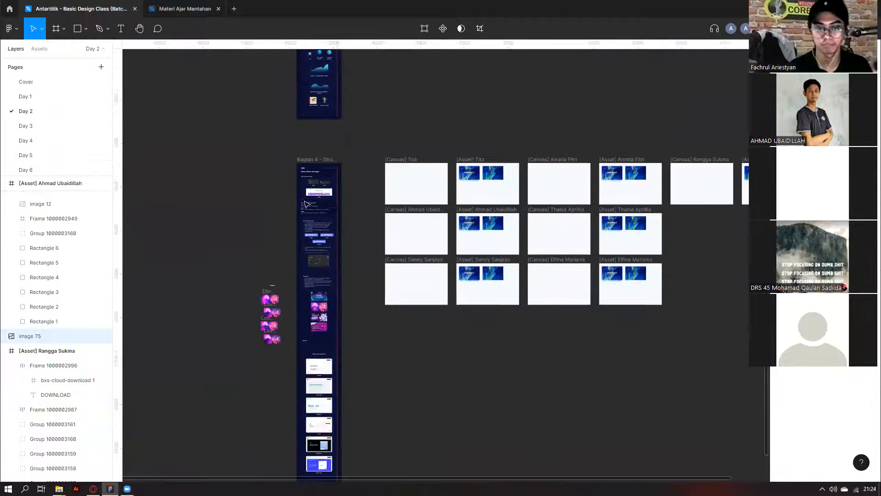
ctrl+scroll(274, 184, up, 2)
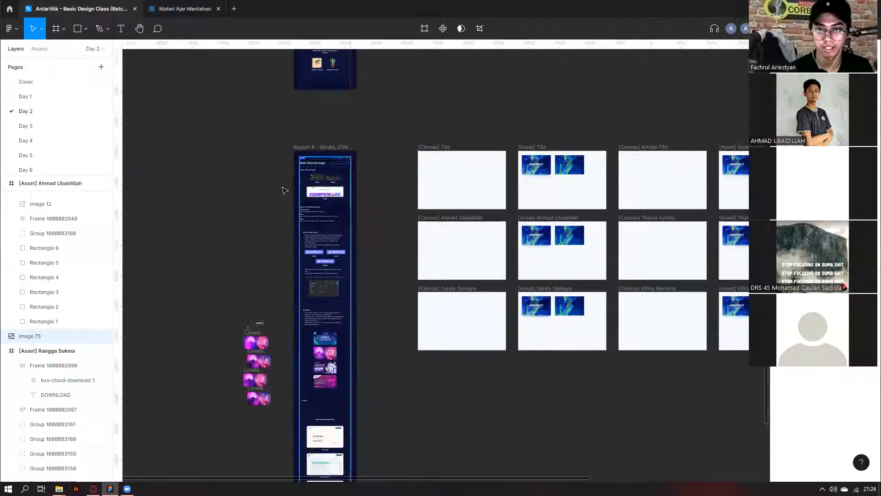
scroll(311, 199, up, 8)
scroll(303, 240, down, 4)
ctrl+scroll(341, 257, up, 5)
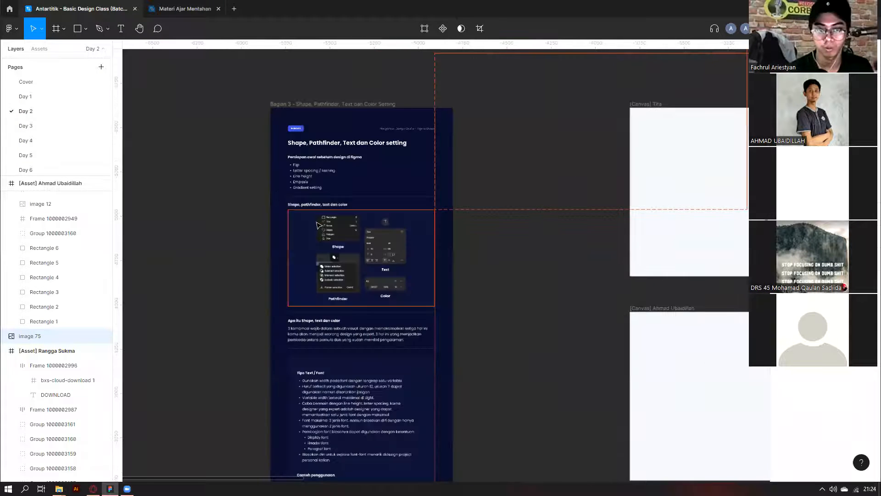
ctrl+scroll(388, 279, down, 3)
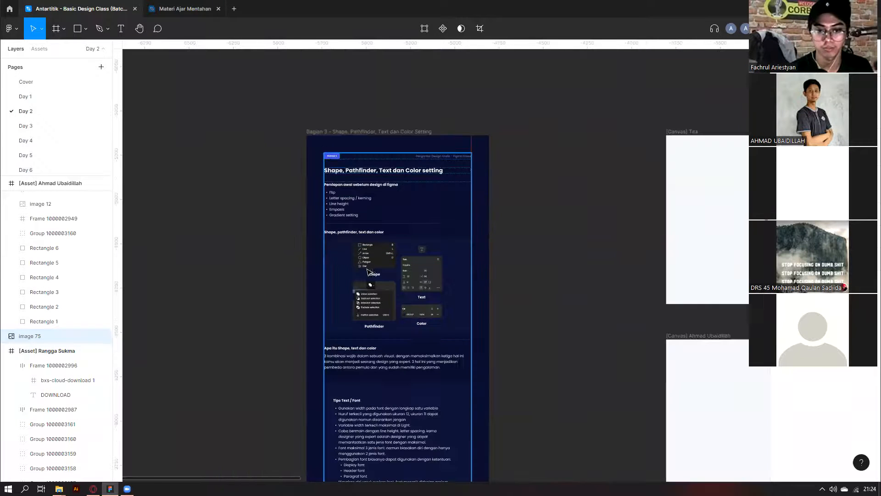
scroll(353, 313, down, 8)
scroll(342, 362, down, 9)
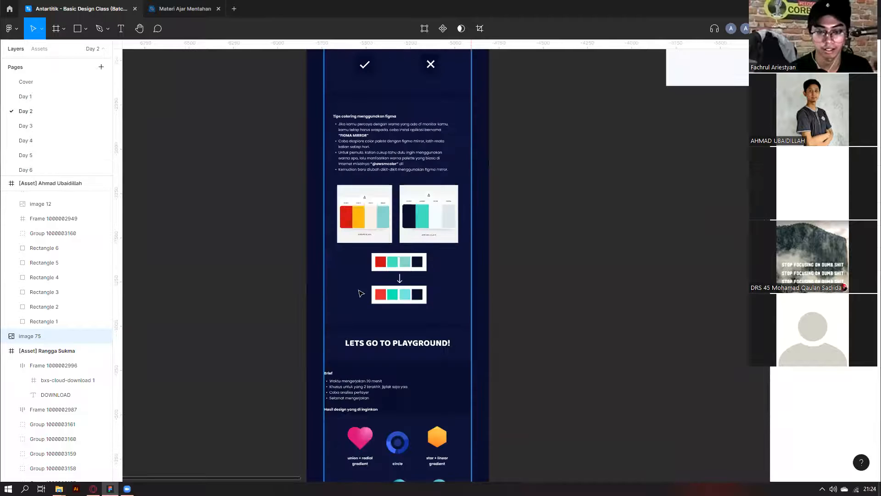
scroll(364, 285, down, 7)
ctrl+scroll(376, 252, up, 5)
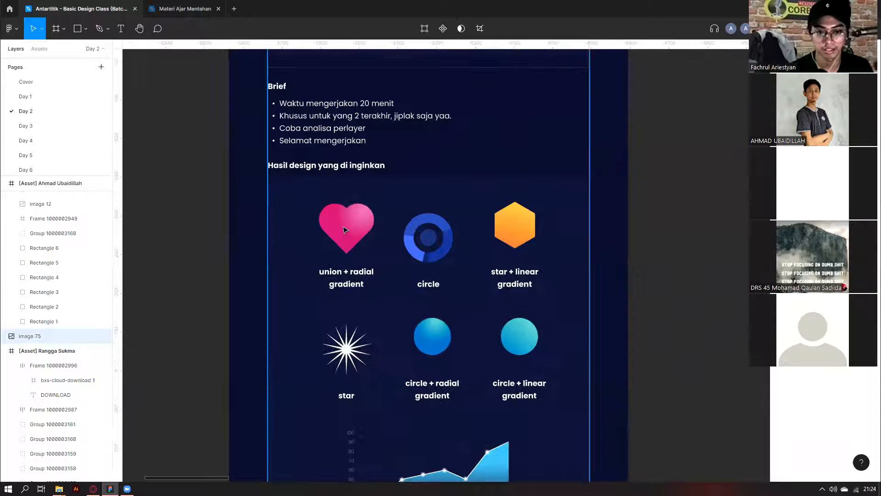
click(347, 230)
double_click(346, 229)
Inspect the marble image in Tita's ABSTRACT card, then clear the selection.
ctrl+scroll(348, 234, down, 8)
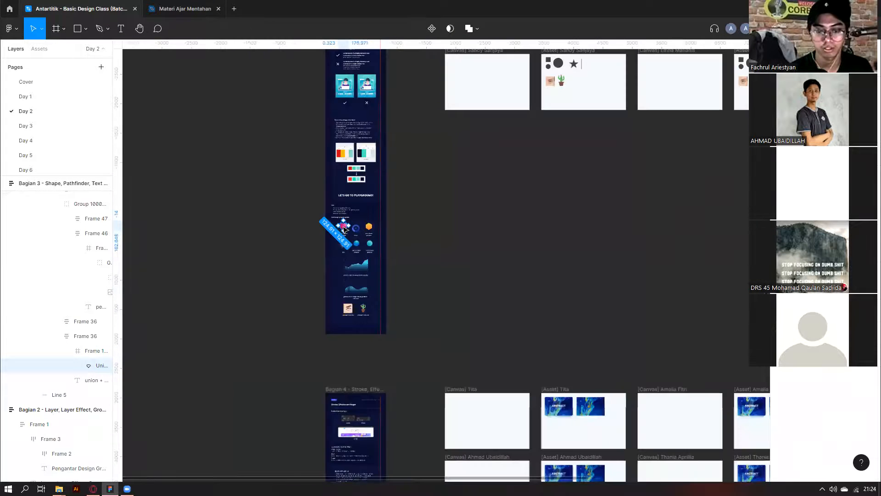
scroll(568, 270, down, 3)
ctrl+scroll(574, 269, up, 3)
ctrl+scroll(573, 269, up, 5)
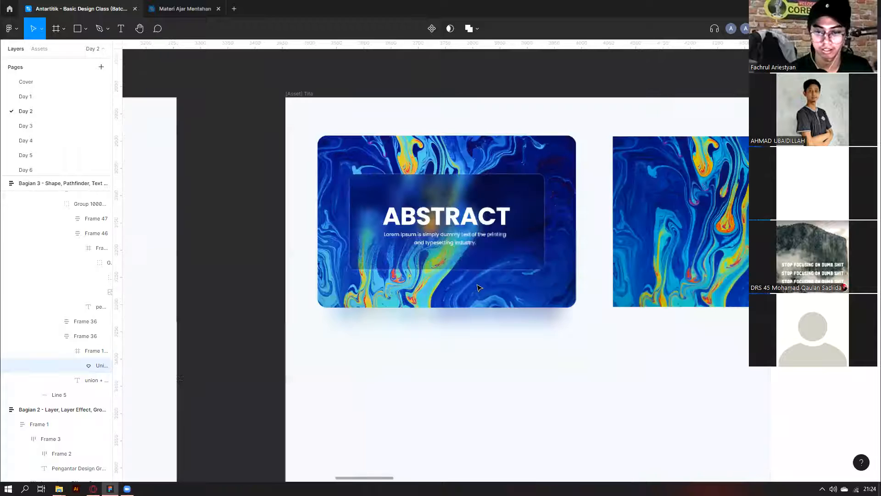
scroll(368, 331, up, 1)
scroll(372, 353, right, 1)
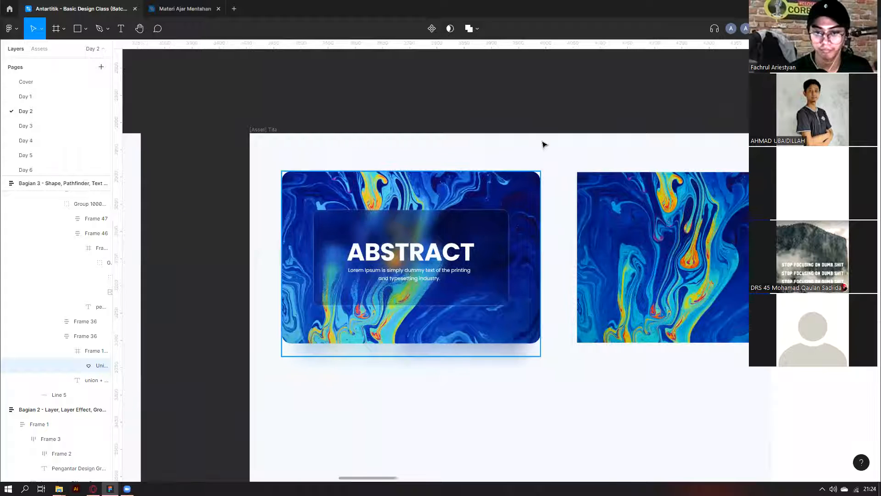
click(476, 233)
key(Escape)
Select the ABSTRACT asset row in the Bagian 3 section, undoing an accidental move.
ctrl+scroll(465, 245, down, 8)
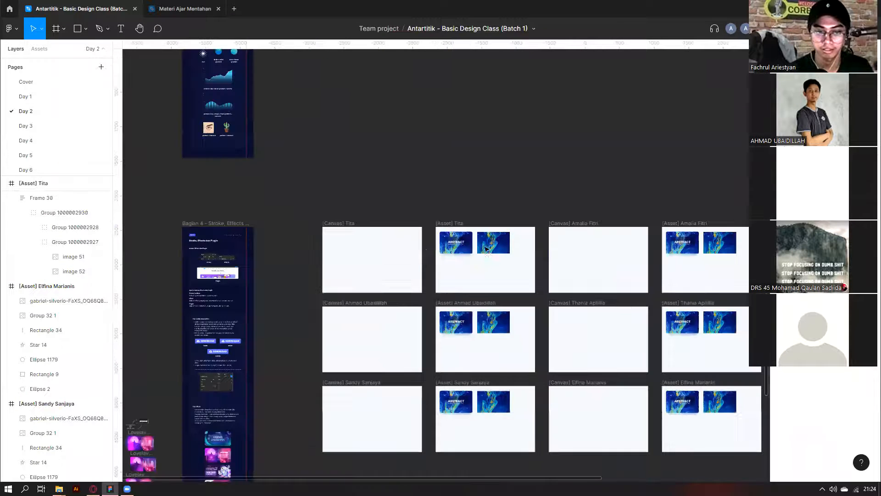
ctrl+scroll(487, 248, up, 2)
ctrl+scroll(487, 248, down, 2)
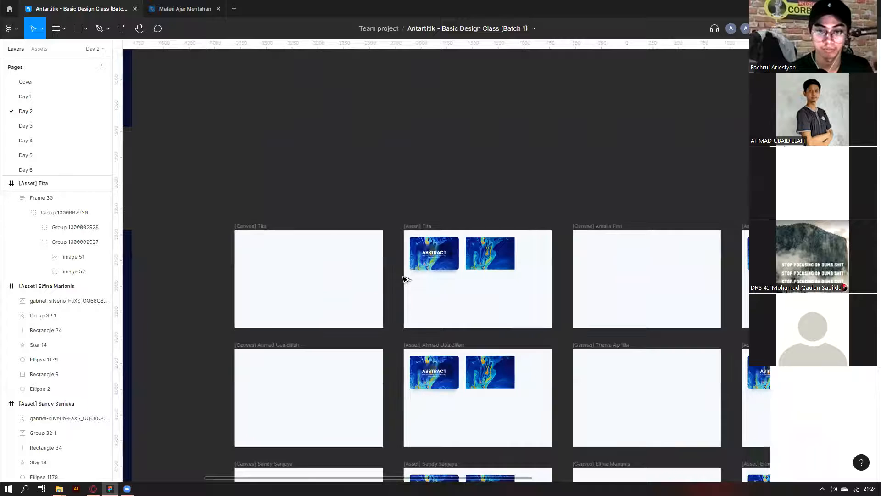
ctrl+scroll(403, 276, down, 3)
ctrl+scroll(345, 247, down, 5)
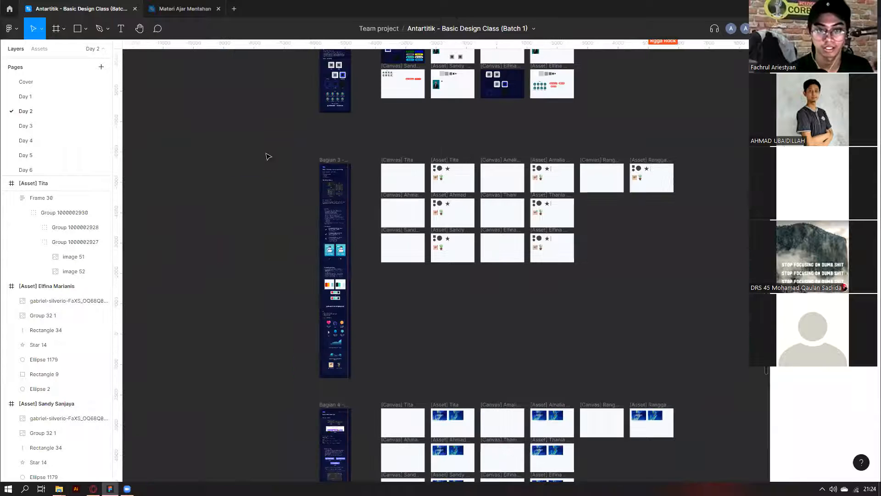
click(331, 225)
scroll(334, 202, down, 2)
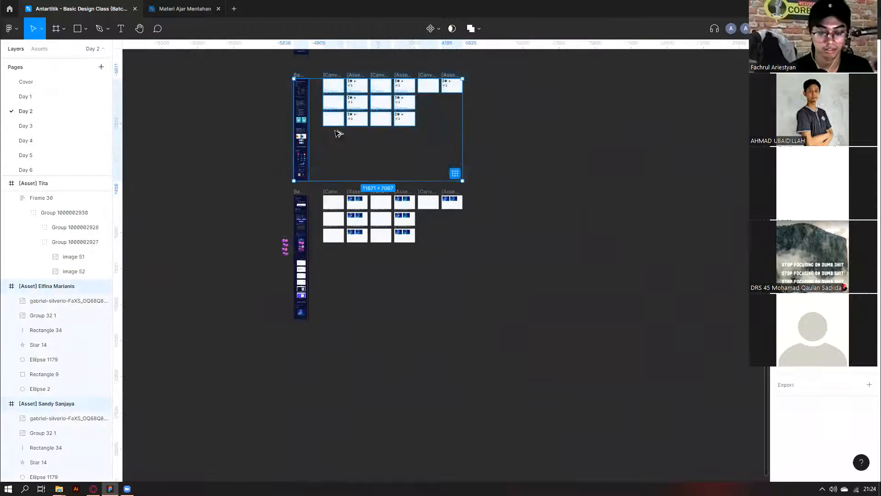
key(ctrl+z)
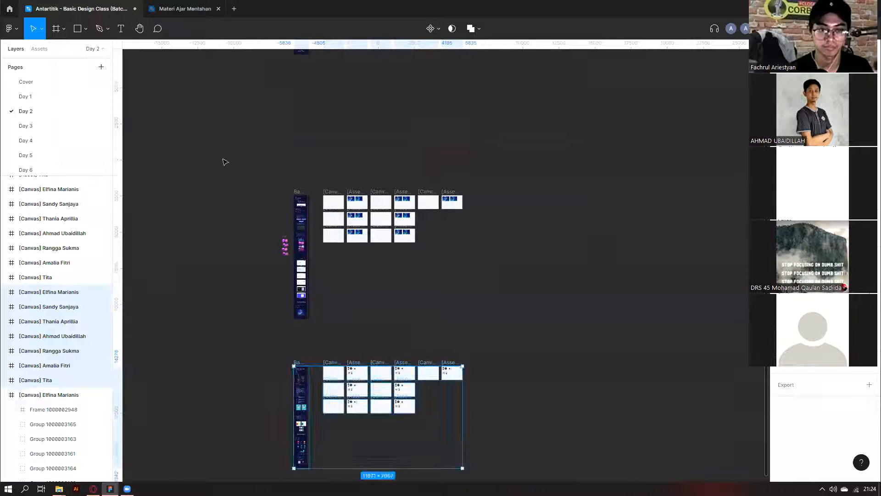
drag(477, 321, 221, 155)
drag(295, 221, 216, 271)
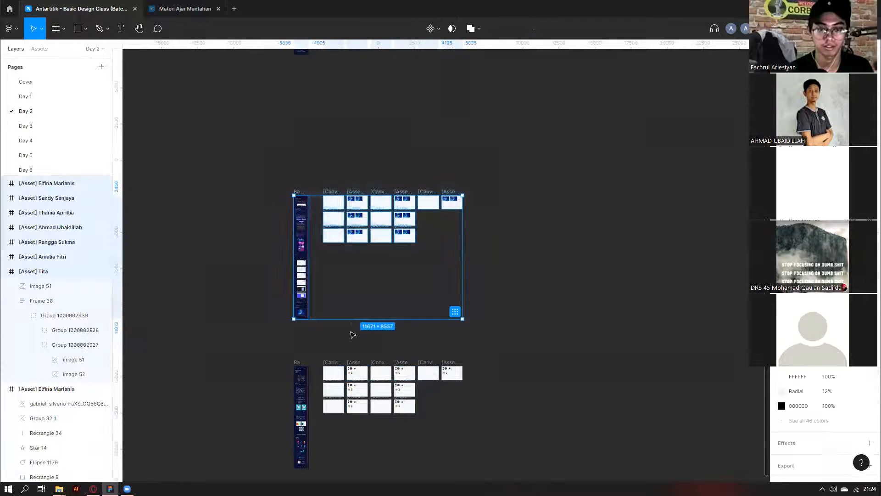
scroll(352, 328, up, 2)
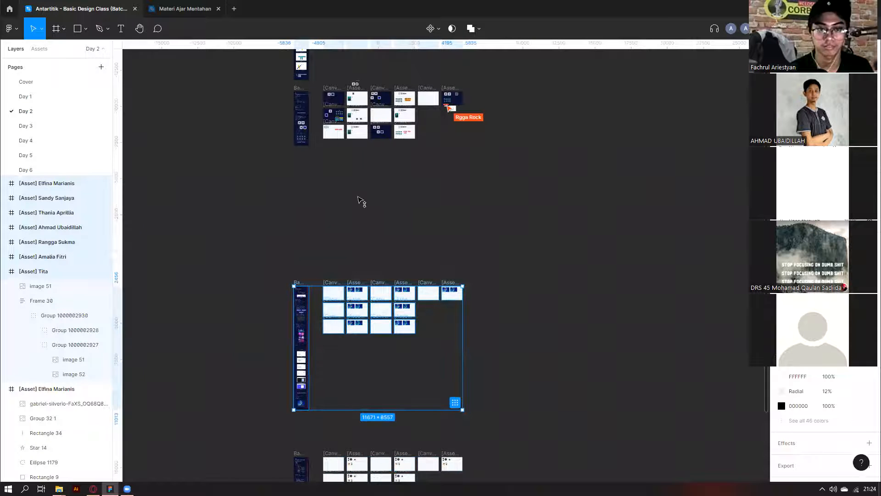
key(ctrl+z)
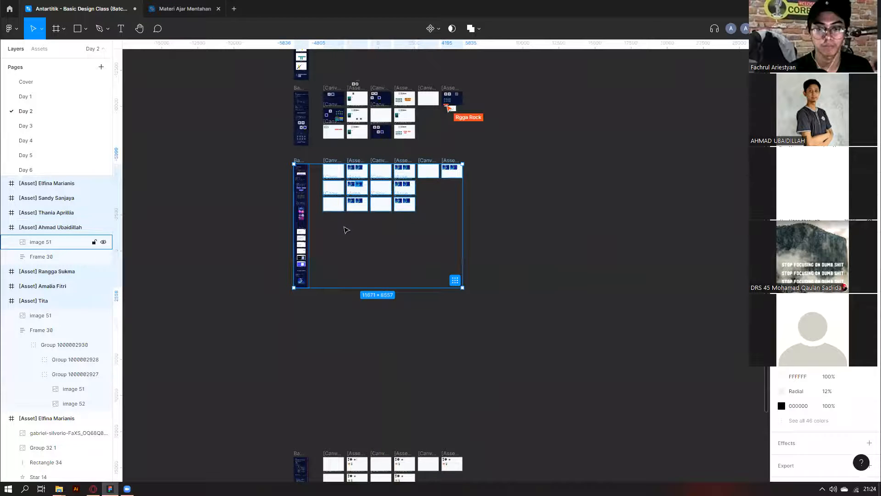
Select the 'Stroke, Effects dan Plugin' title text, then stop editing it.
scroll(346, 230, up, 5)
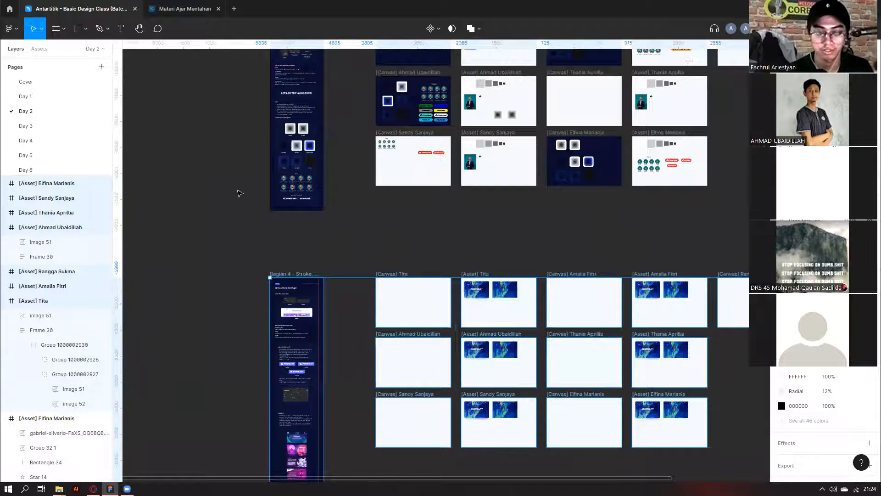
scroll(234, 196, down, 2)
scroll(334, 198, up, 5)
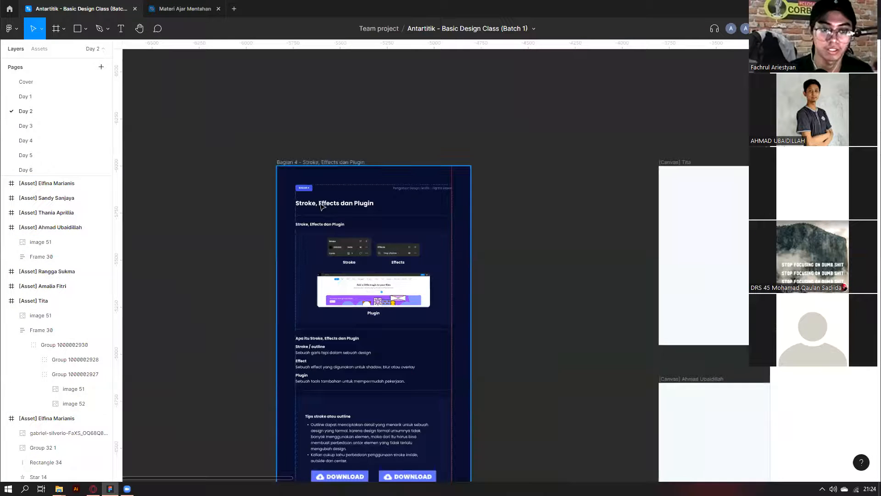
scroll(322, 206, up, 2)
double_click(334, 203)
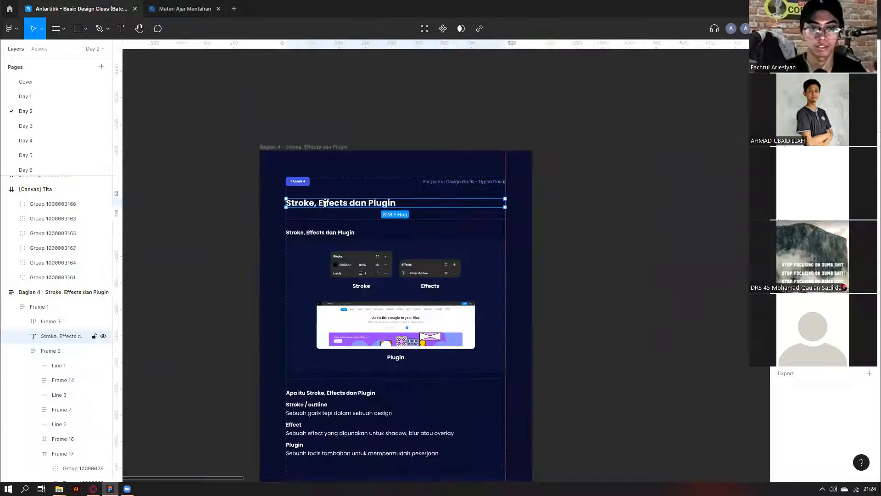
scroll(592, 218, down, 2)
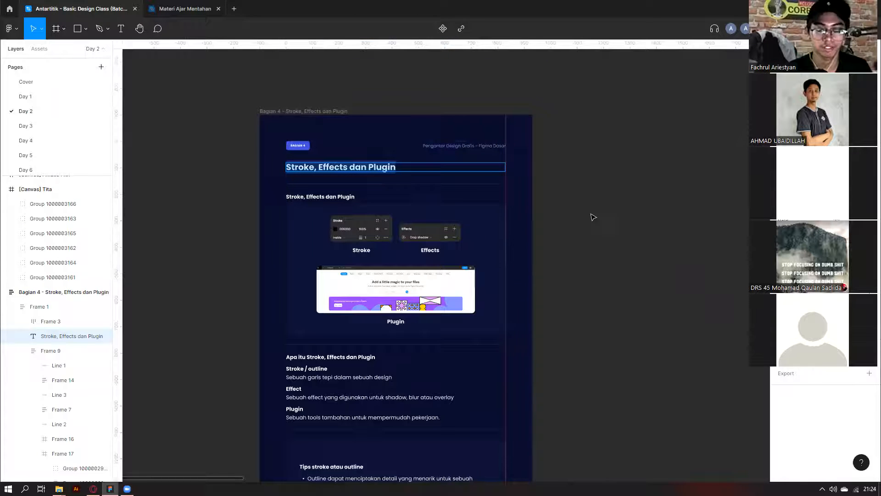
key(Escape)
Inspect the stroke, effects and plugin illustration block and its nested group.
scroll(593, 218, down, 1)
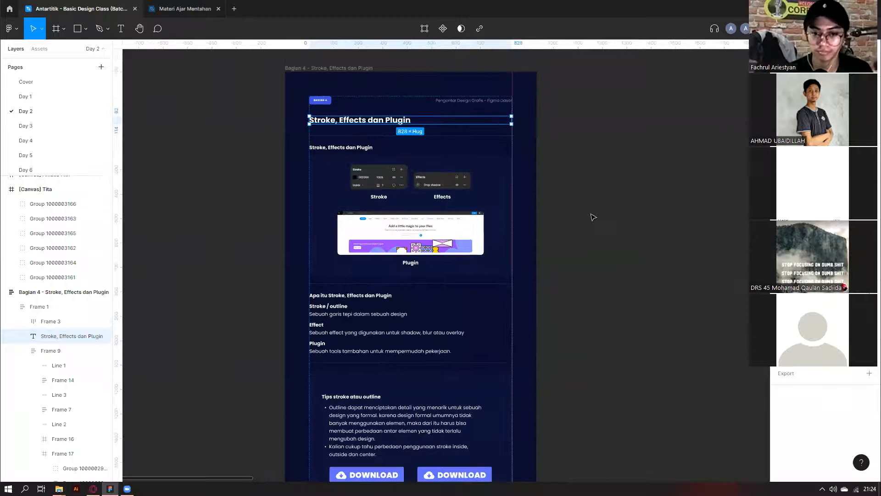
scroll(592, 217, right, 2)
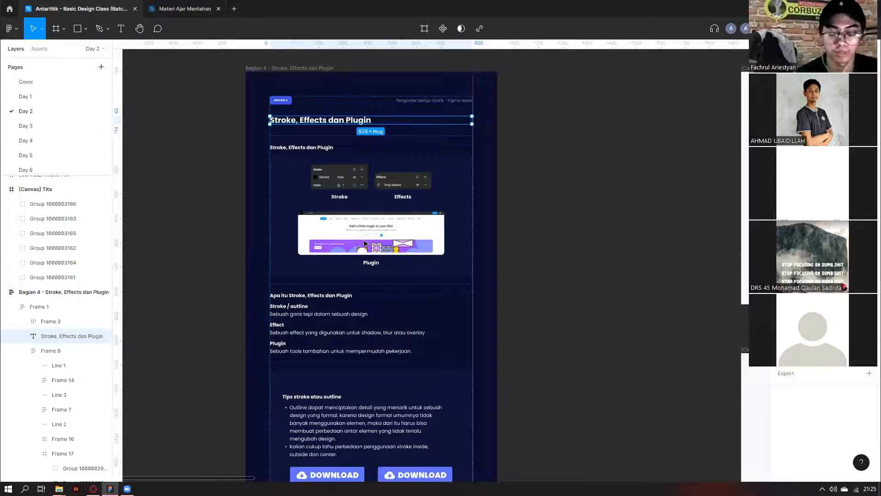
scroll(364, 243, right, 2)
click(301, 185)
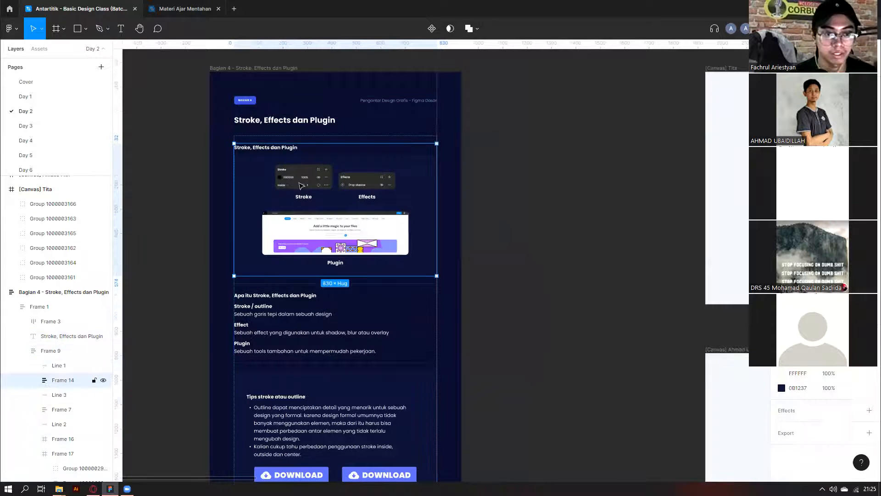
scroll(302, 185, up, 4)
scroll(301, 185, down, 2)
double_click(301, 184)
click(148, 54)
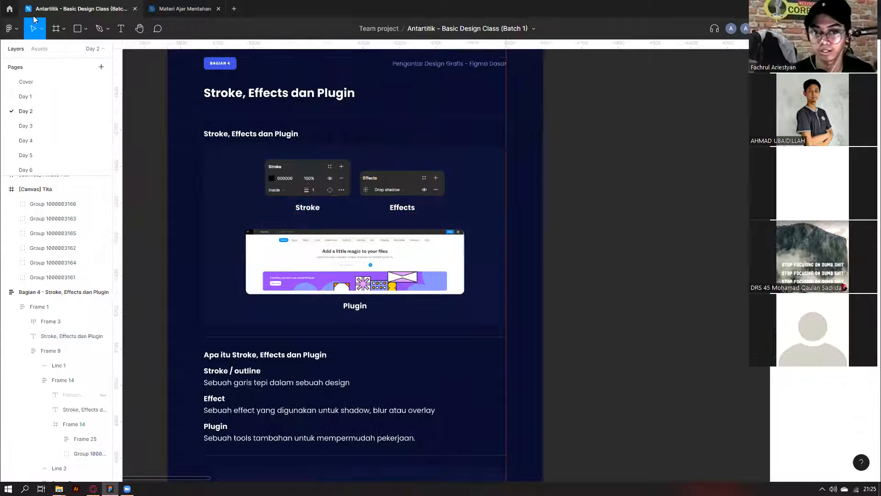
Draw a test square beside the slide, then delete it.
click(86, 28)
click(78, 48)
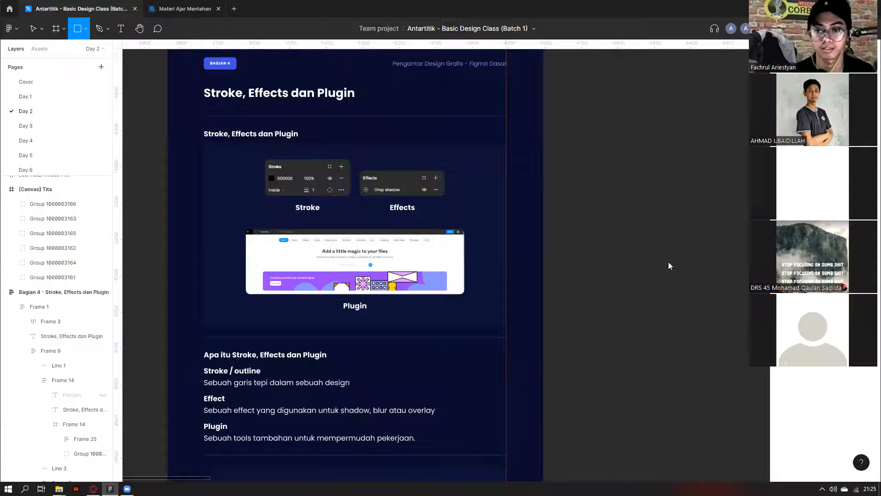
drag(579, 192, 666, 279)
scroll(588, 228, right, 3)
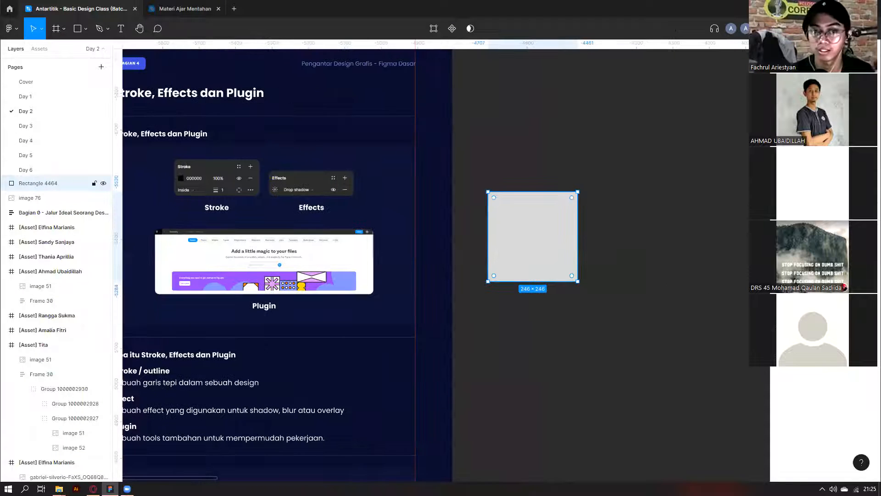
key(Escape)
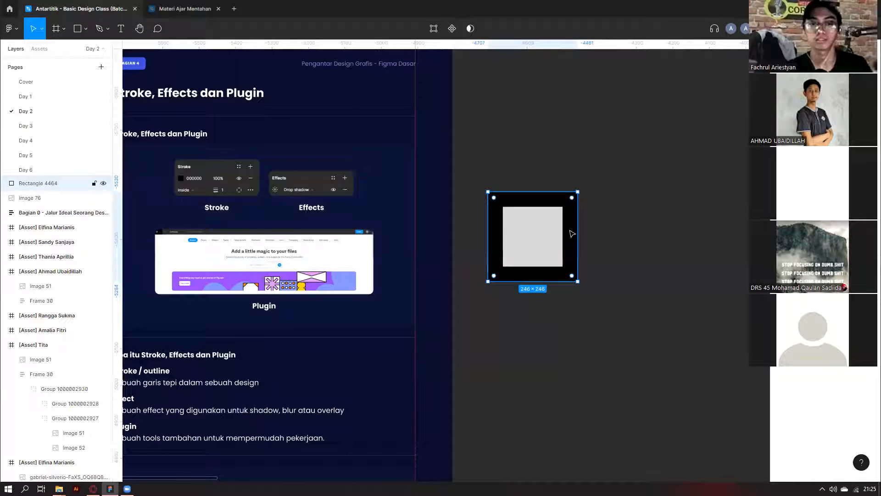
key(Delete)
Draw a demo rectangle right of the slide and give it a layer blur of 60.
scroll(511, 232, left, 3)
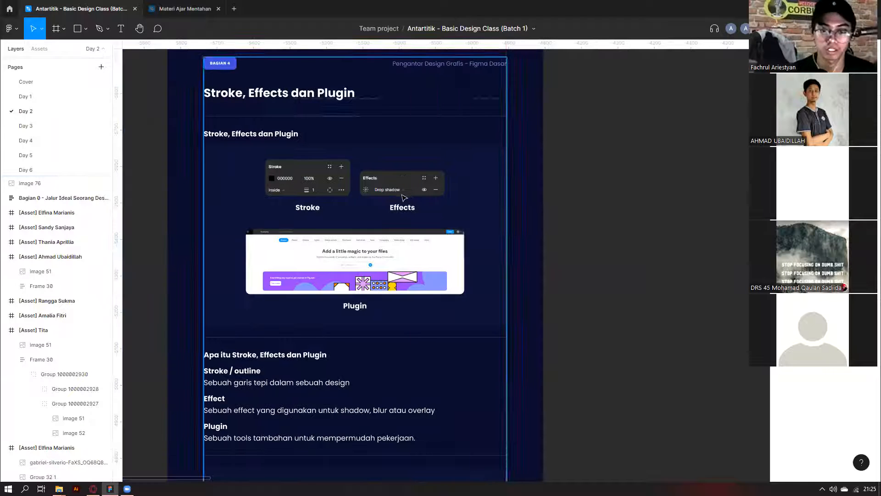
click(86, 28)
click(37, 47)
drag(621, 241, 711, 308)
drag(674, 266, 653, 256)
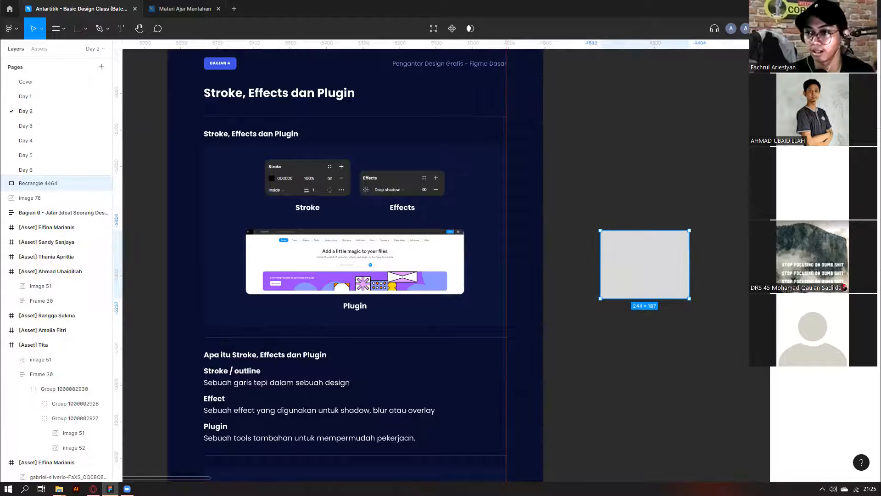
key(Escape)
click(802, 263)
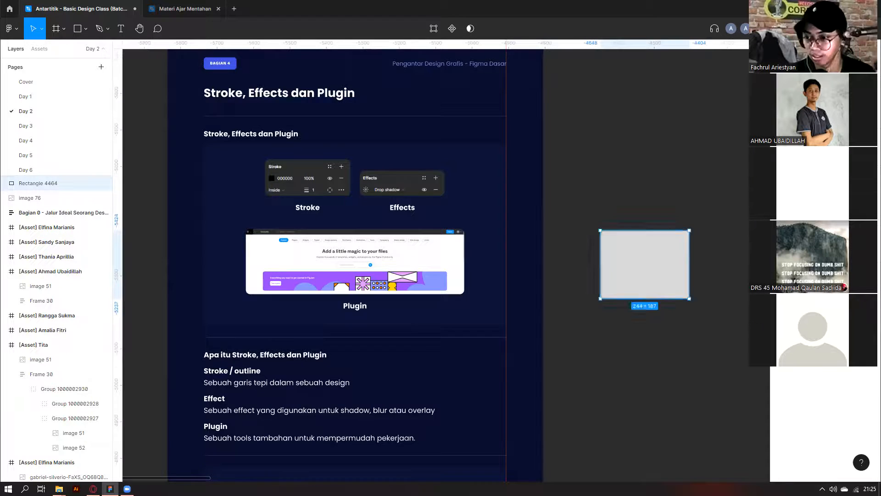
scroll(742, 287, up, 4)
click(779, 251)
drag(679, 274, 680, 273)
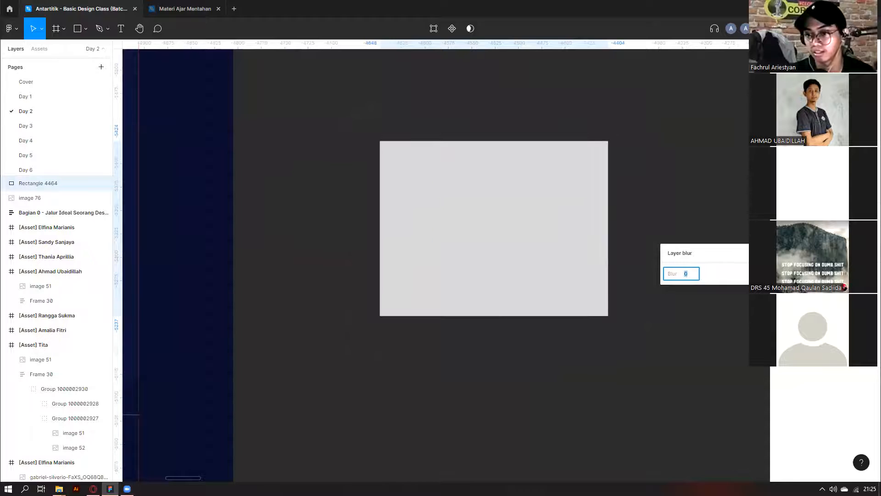
Switch the rectangle's effect to background blur, then to a drop shadow.
click(801, 251)
click(801, 263)
click(779, 252)
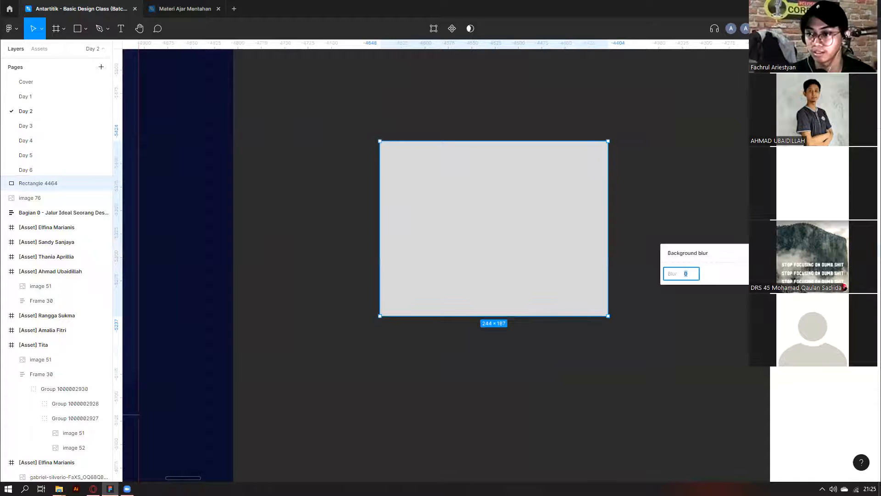
click(801, 251)
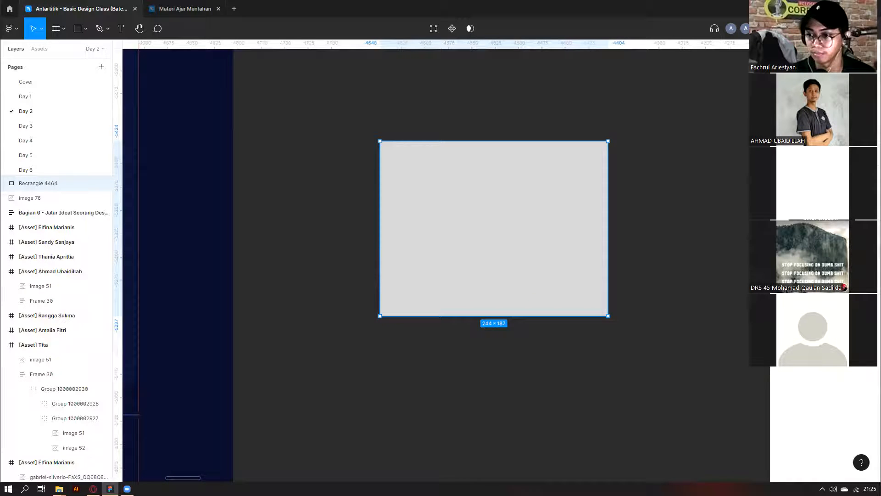
click(801, 229)
key(Up)
key(Up)
key(Up)
key(Up)
key(Up)
key(Up)
key(Up)
key(Up)
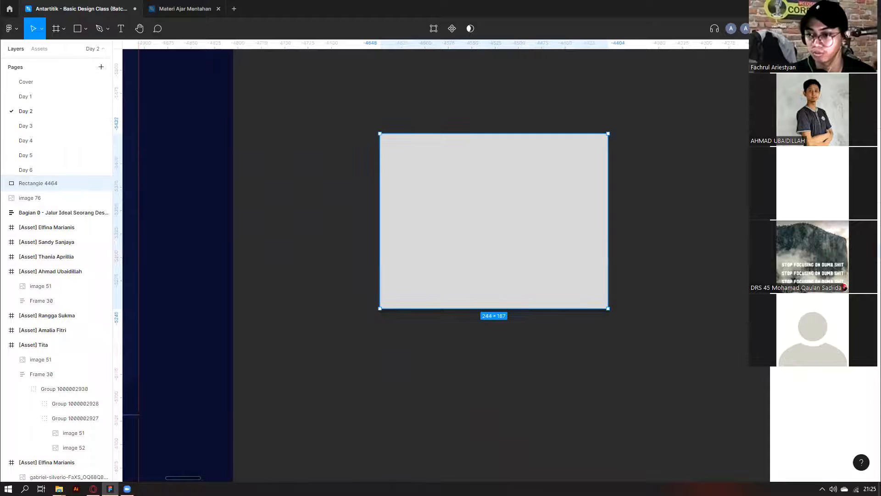
Set the drop shadow to offset 36, opacity 100 and blur 36.
click(779, 251)
click(691, 290)
text(36)
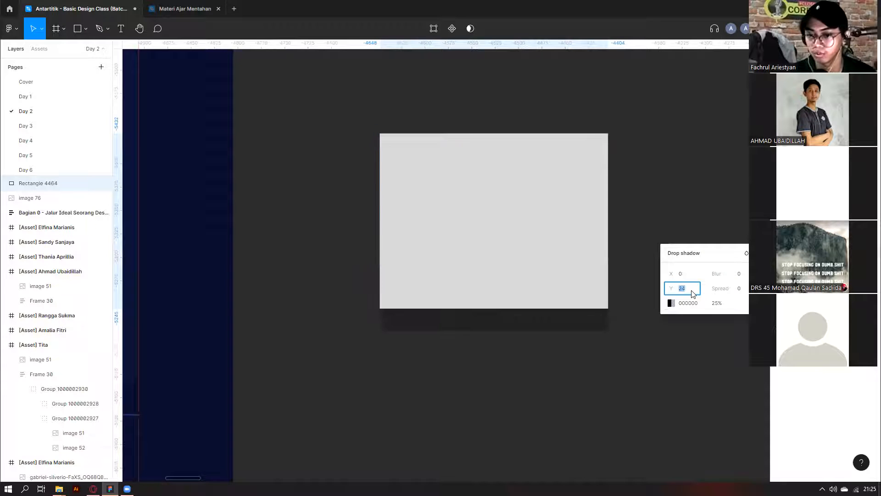
key(Return)
click(717, 304)
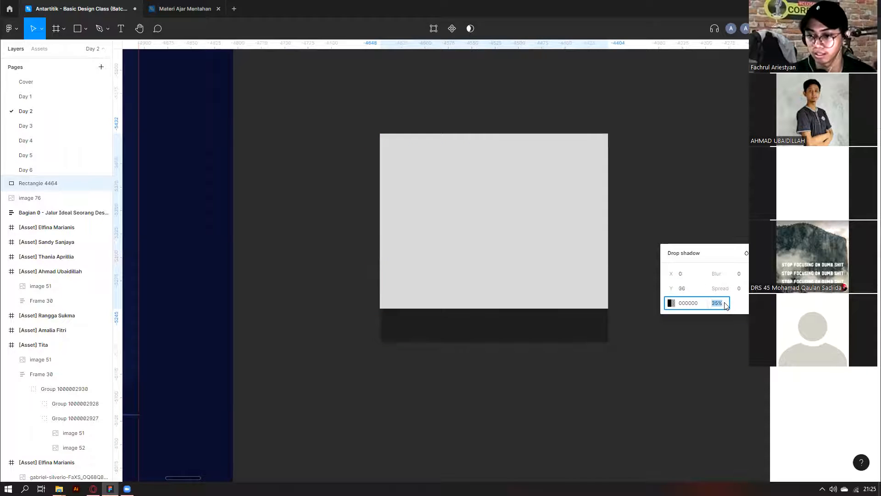
text(100)
key(Return)
click(744, 275)
text(36)
key(Return)
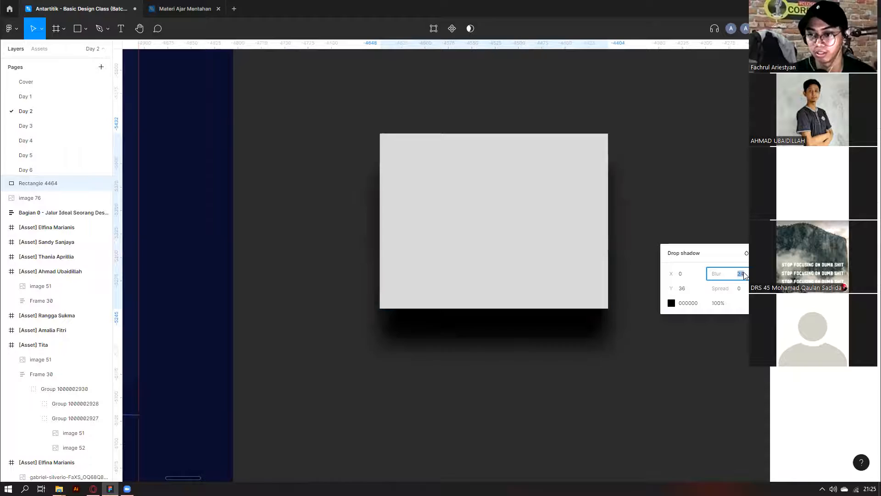
click(628, 361)
Delete the demo rectangle.
click(549, 274)
scroll(550, 277, down, 5)
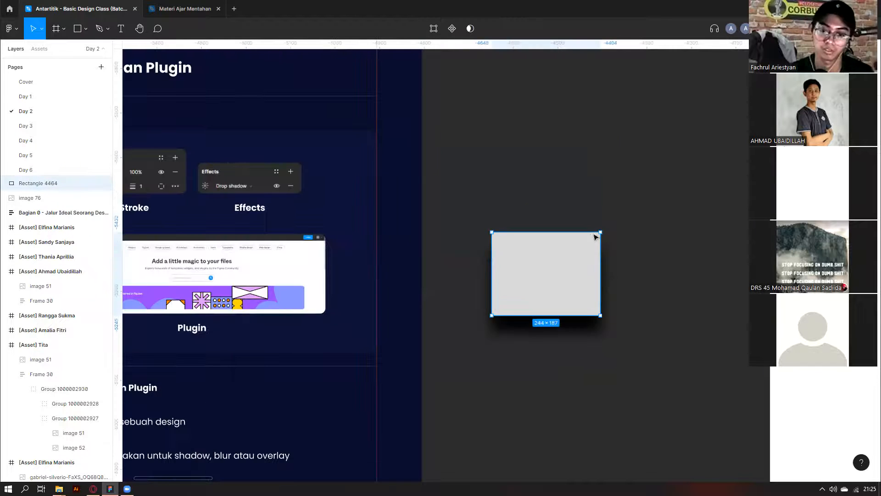
key(Delete)
scroll(414, 257, left, 2)
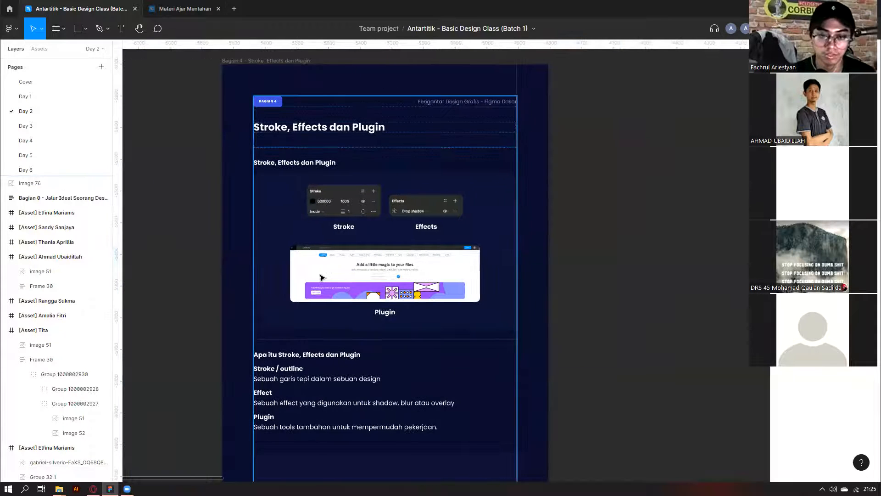
scroll(334, 247, down, 1)
Select the plugin screenshot on the slide and scroll through the tips section.
click(333, 247)
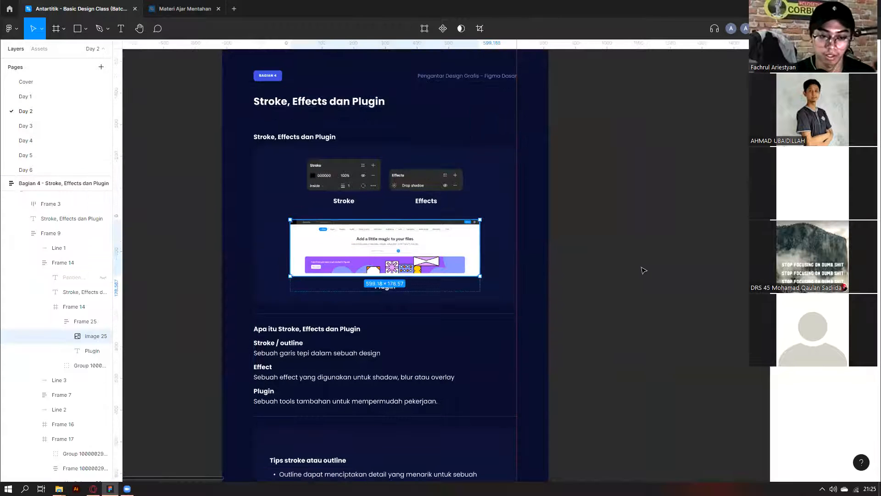
scroll(597, 276, down, 5)
scroll(367, 274, down, 2)
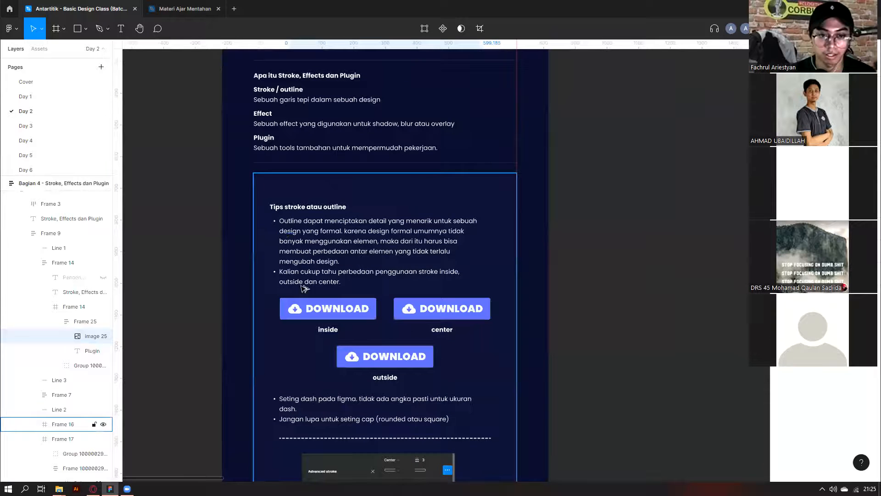
scroll(296, 209, up, 2)
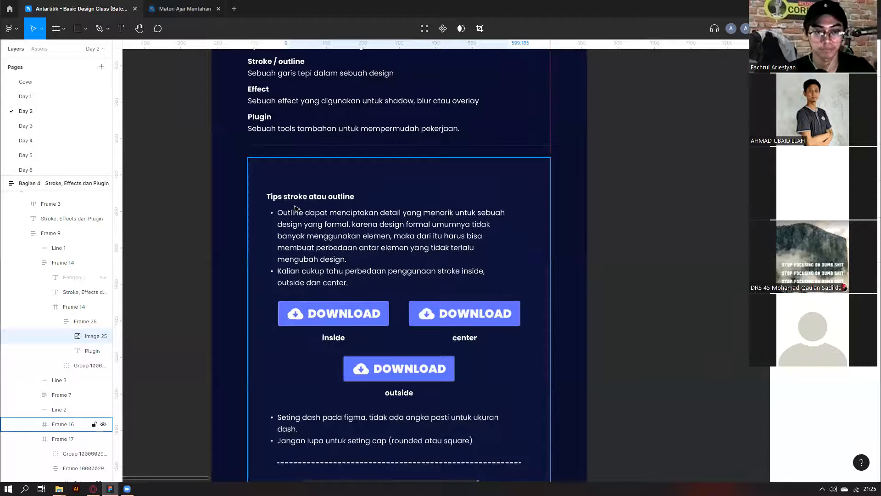
scroll(296, 209, down, 5)
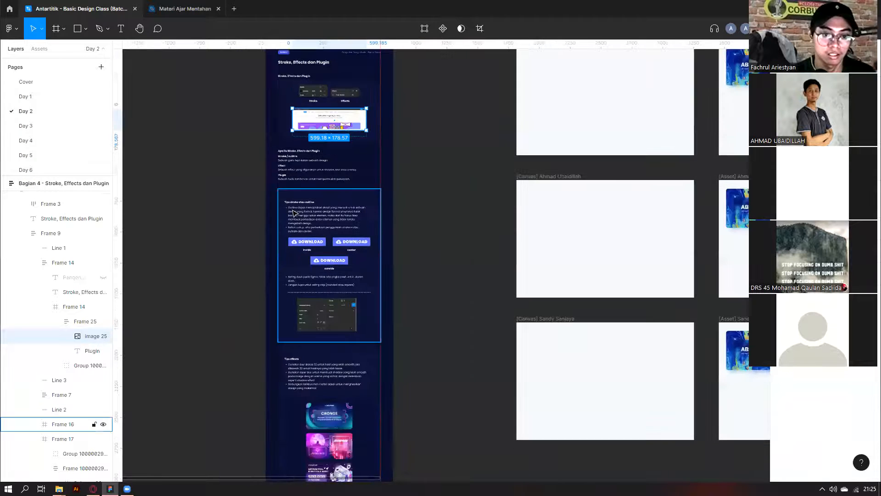
scroll(293, 212, up, 6)
scroll(293, 213, down, 4)
scroll(303, 258, up, 5)
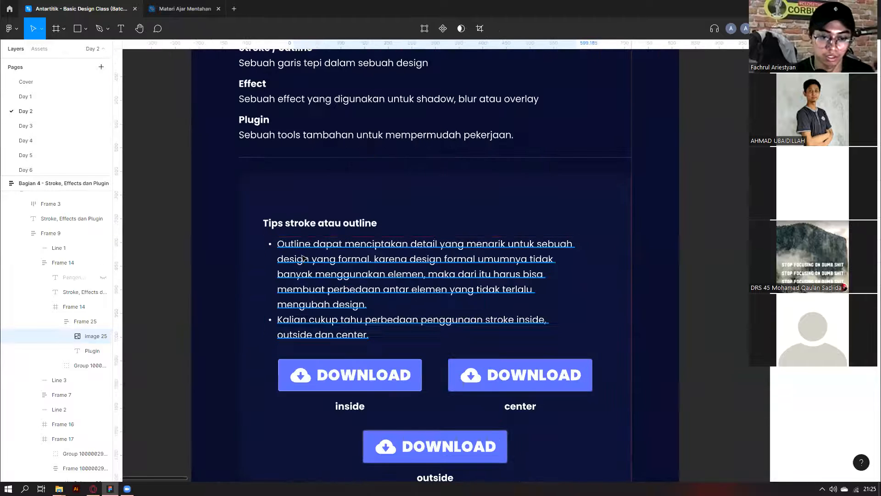
scroll(303, 258, down, 1)
scroll(265, 364, up, 4)
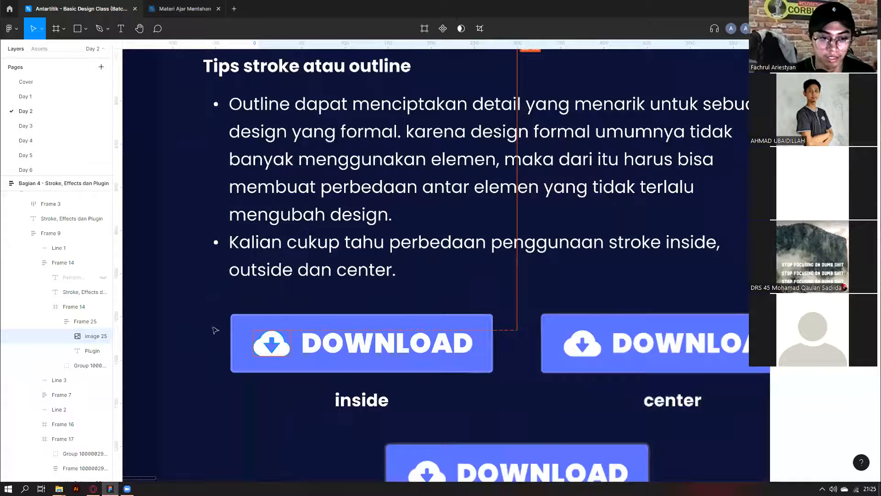
scroll(212, 366, down, 1)
scroll(212, 366, up, 4)
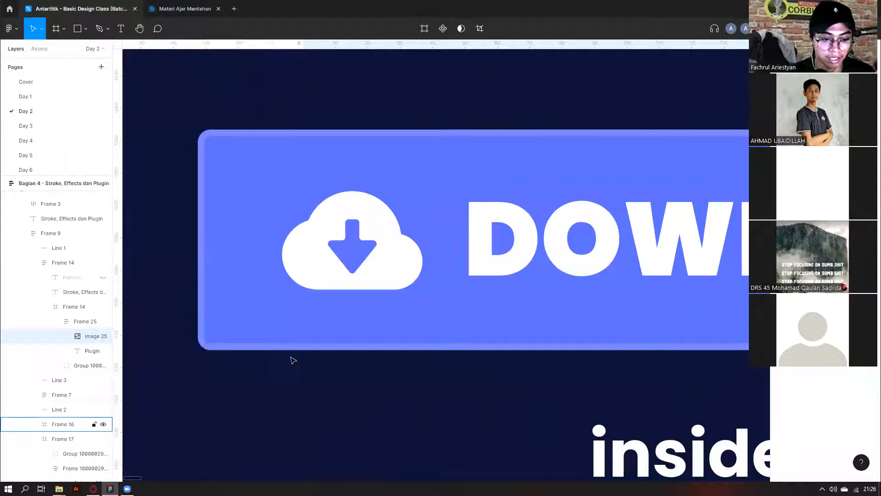
scroll(226, 343, up, 3)
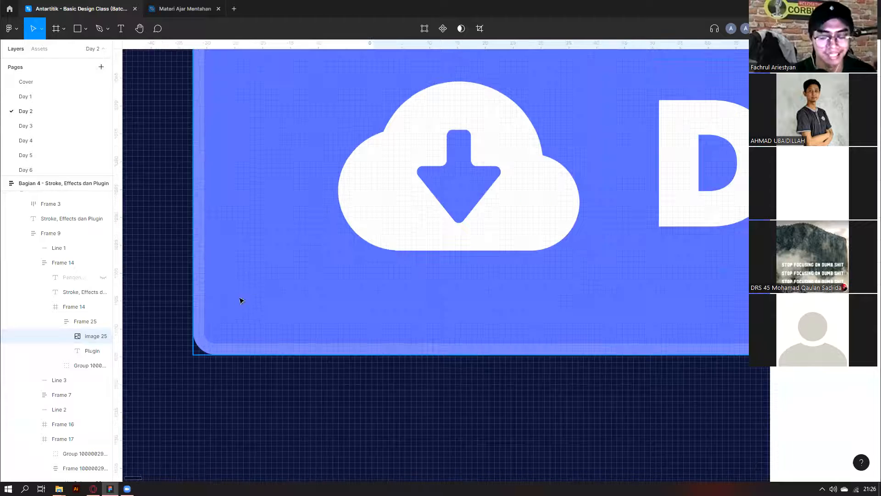
scroll(235, 275, down, 1)
scroll(239, 204, down, 2)
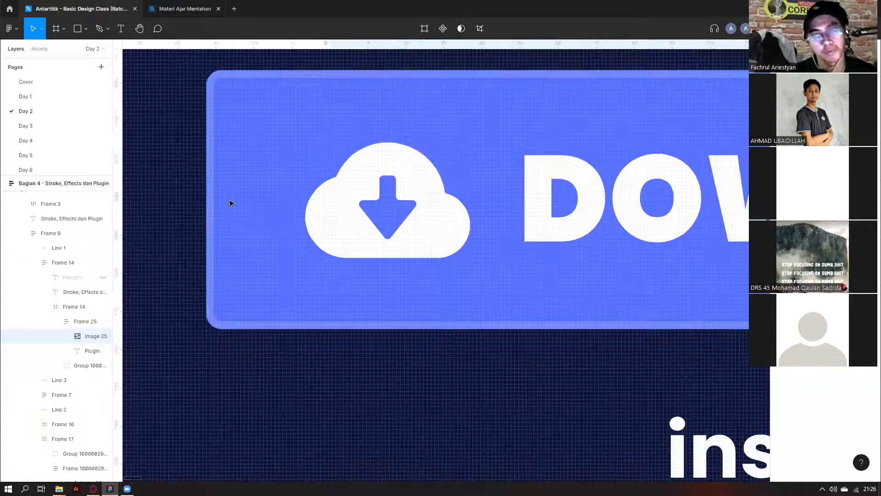
scroll(235, 205, down, 2)
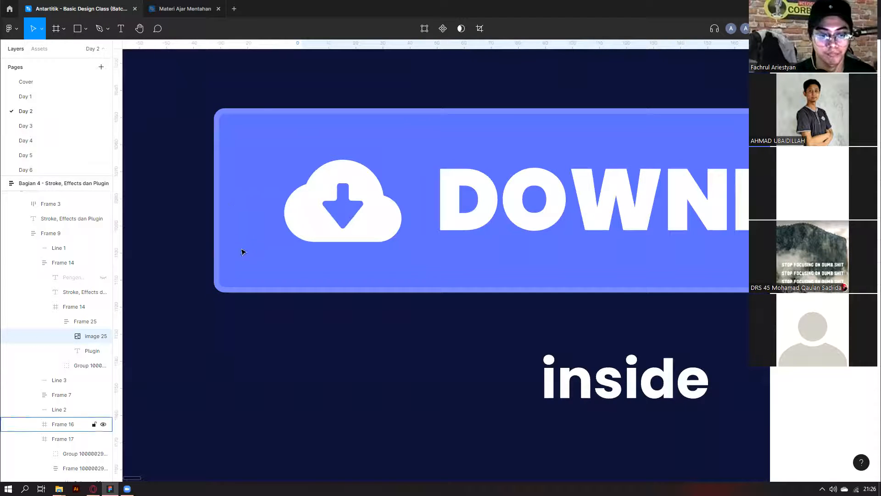
scroll(219, 284, up, 1)
scroll(220, 276, up, 2)
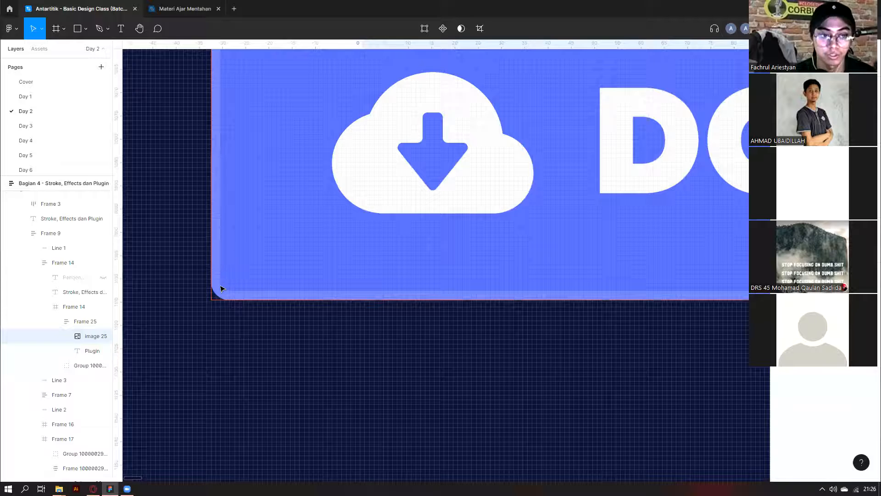
scroll(219, 284, up, 1)
scroll(209, 260, down, 5)
Select the center-stroke DOWNLOAD button to show its 2-px centred stroke.
scroll(282, 293, right, 8)
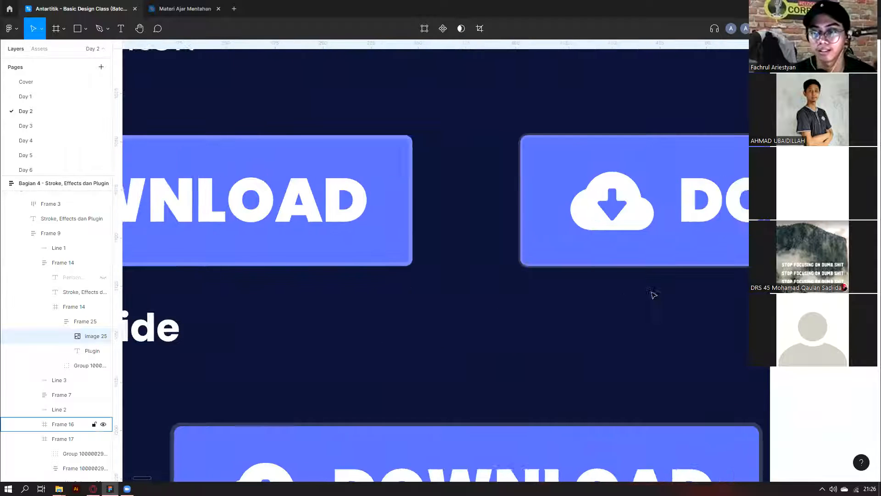
scroll(654, 295, right, 4)
scroll(356, 257, up, 5)
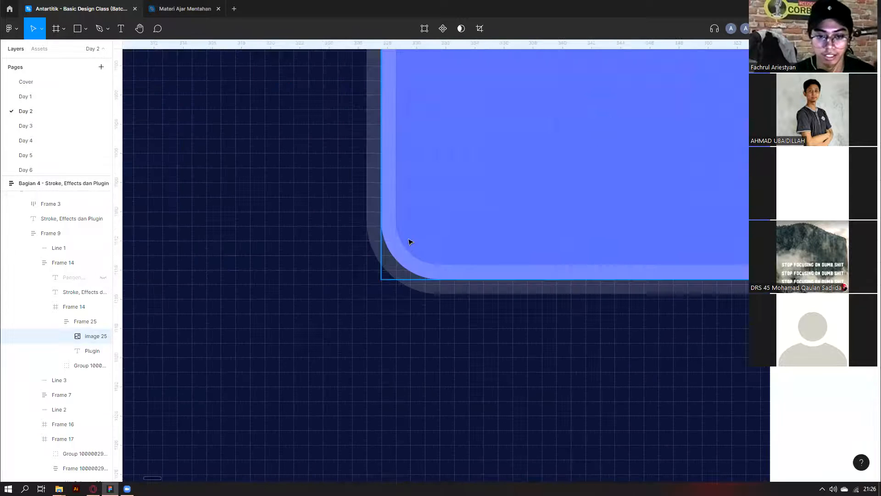
click(436, 257)
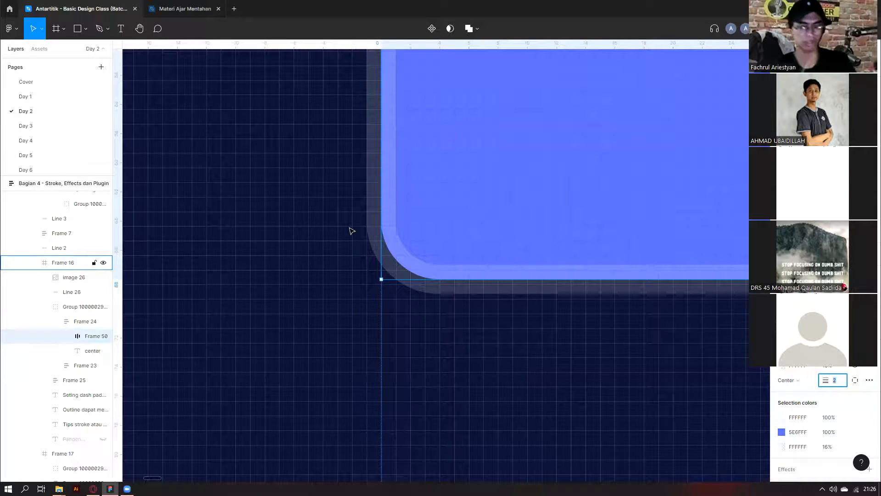
scroll(371, 203, down, 2)
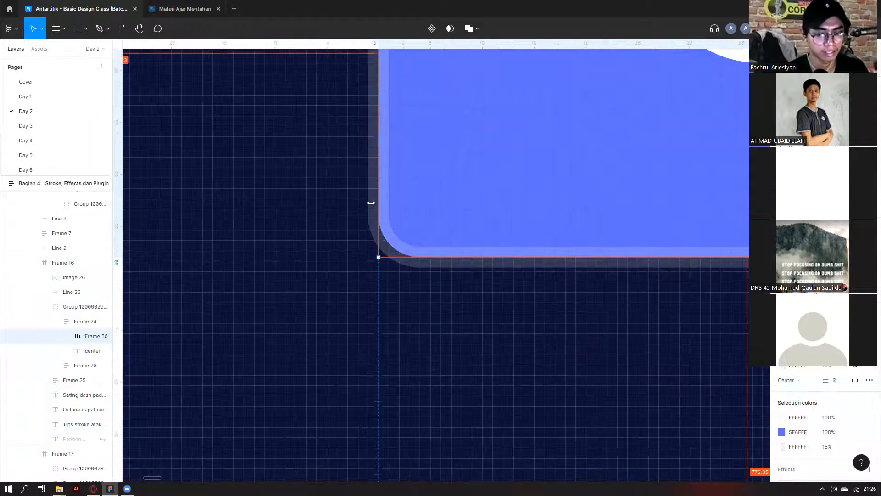
scroll(371, 203, down, 5)
scroll(321, 161, down, 5)
scroll(284, 130, left, 4)
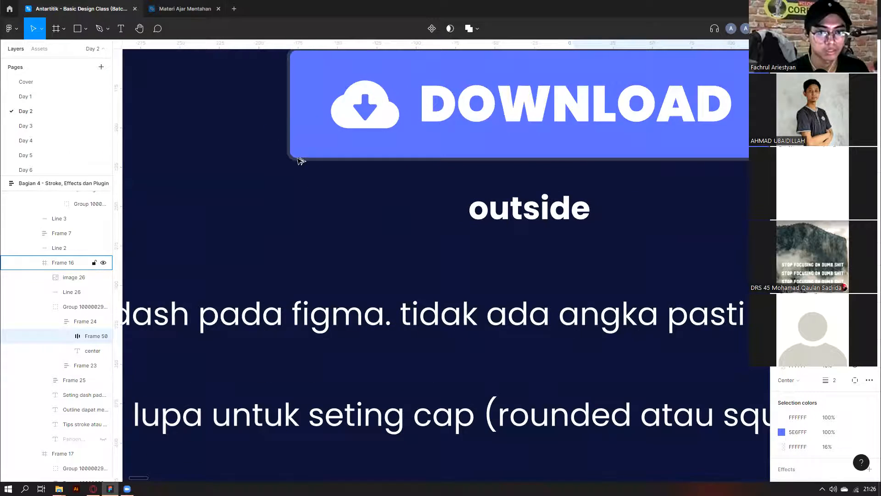
scroll(299, 168, up, 5)
scroll(303, 176, down, 6)
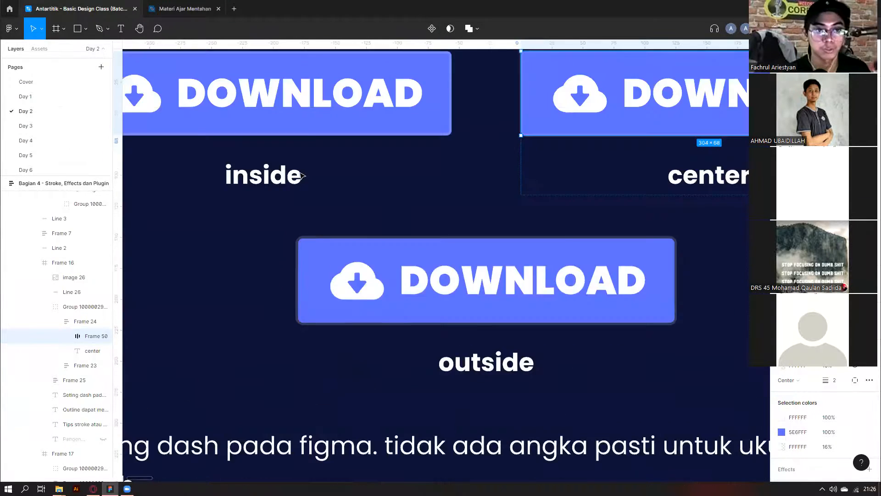
scroll(323, 213, up, 2)
ctrl+click(327, 203)
scroll(374, 366, down, 4)
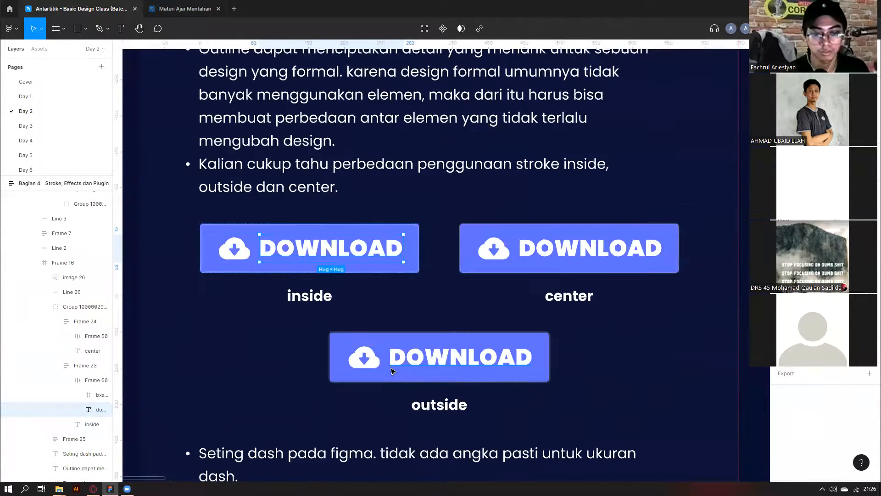
scroll(393, 366, up, 2)
scroll(396, 366, down, 5)
scroll(401, 358, down, 3)
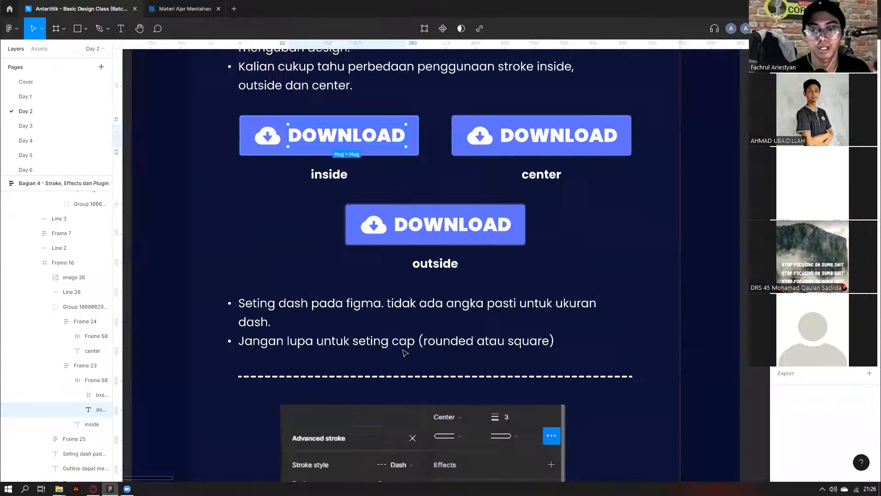
scroll(405, 352, down, 3)
scroll(427, 276, up, 2)
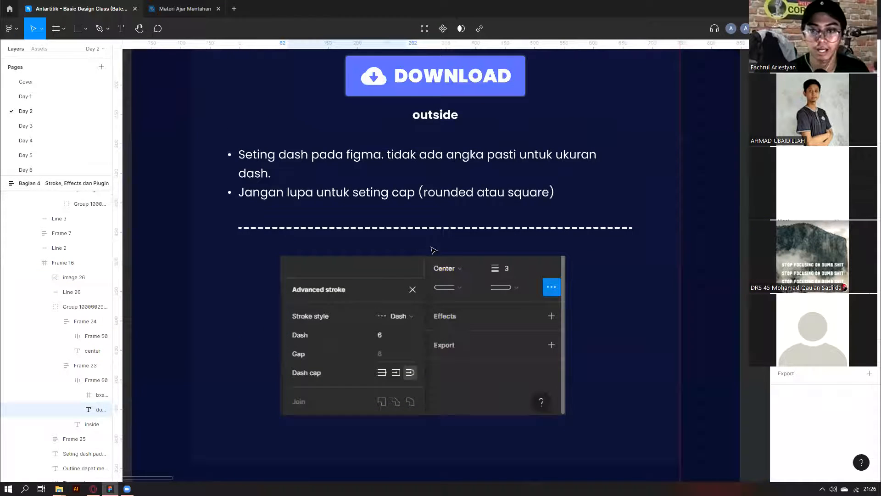
scroll(459, 221, up, 5)
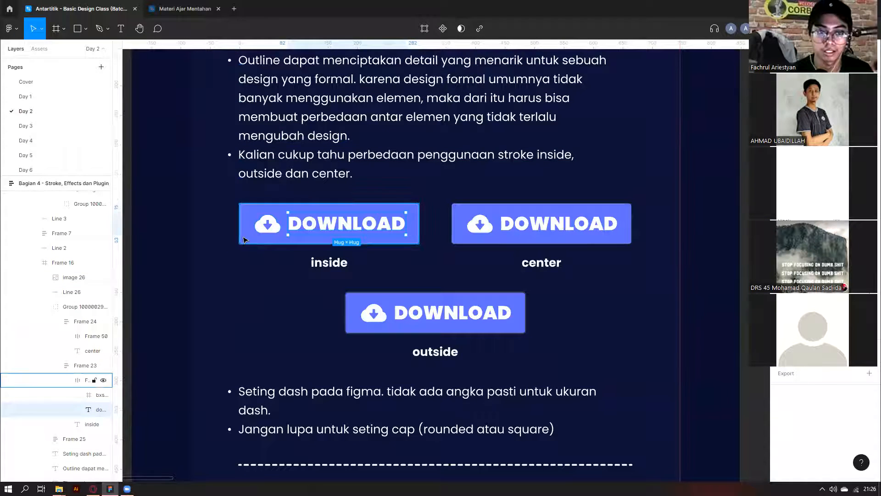
click(244, 240)
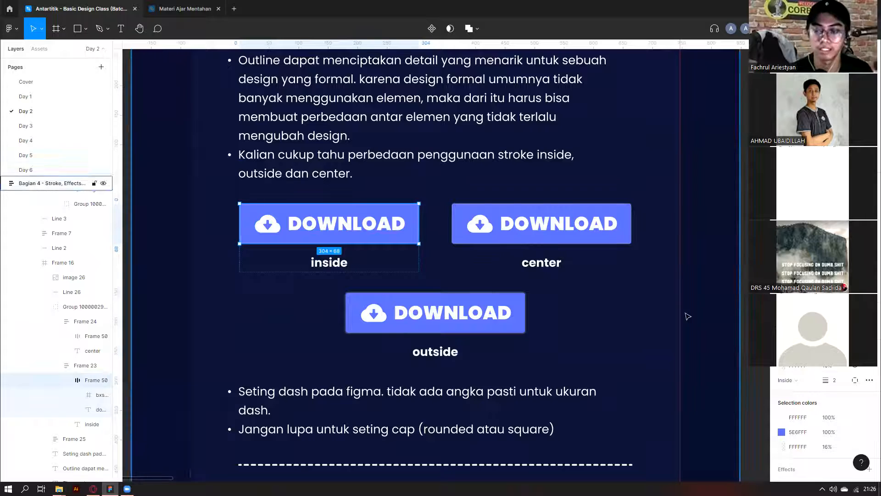
click(745, 250)
scroll(745, 251, down, 3)
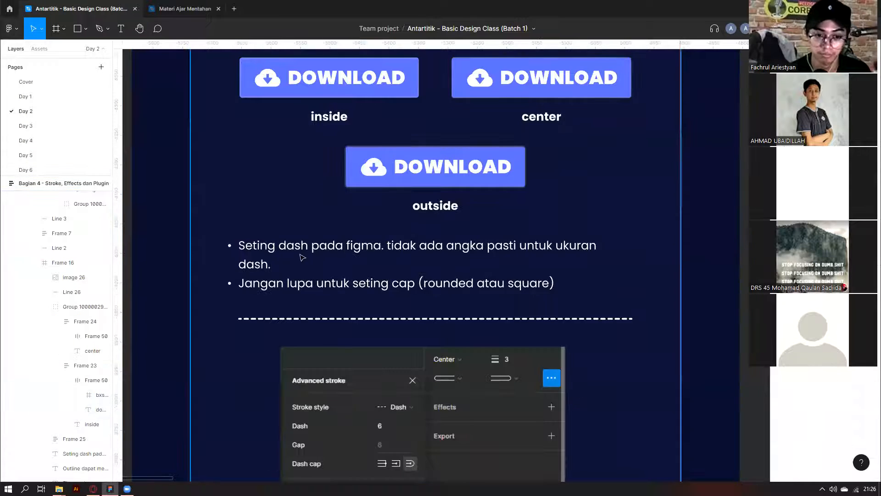
double_click(295, 248)
double_click(296, 248)
scroll(299, 251, down, 1)
key(Escape)
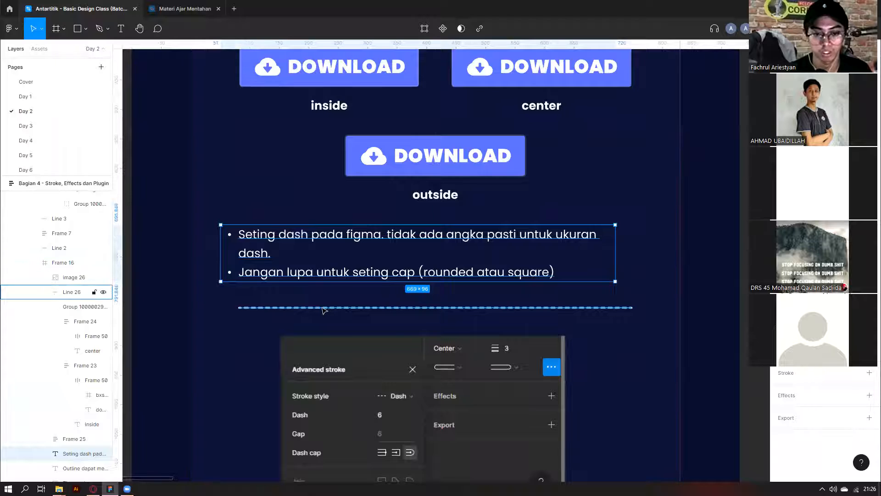
click(324, 308)
scroll(264, 298, down, 3)
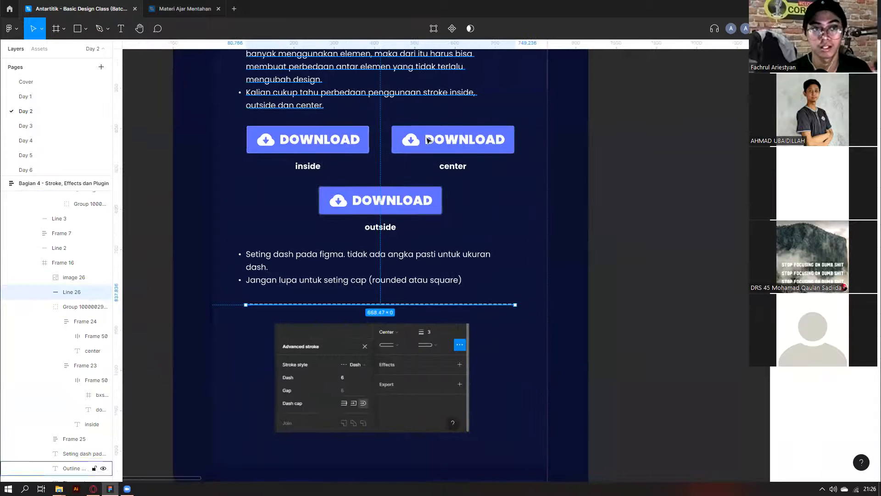
key(Escape)
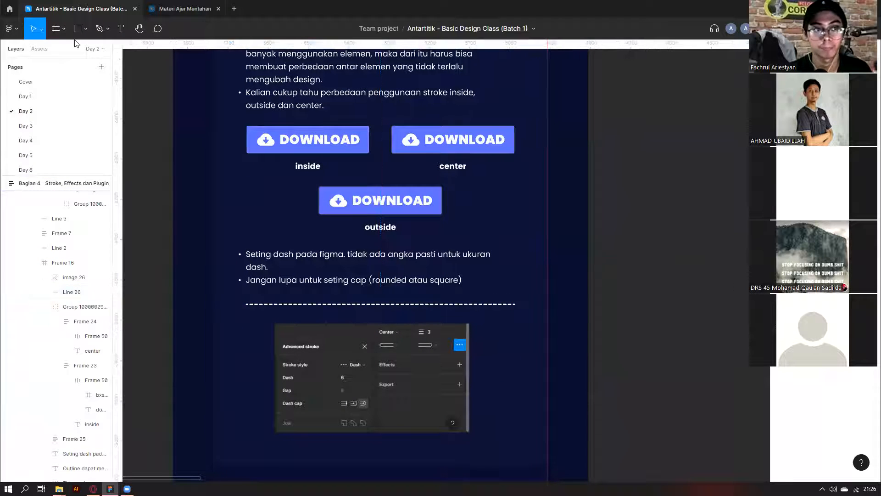
click(84, 30)
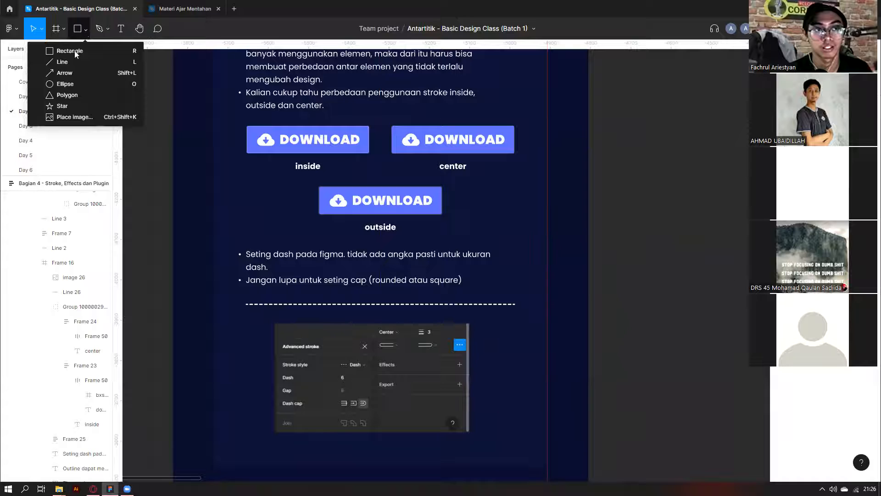
click(62, 62)
mouse_move(617, 216)
mouse_down()
mouse_move(874, 216)
mouse_move(777, 216)
mouse_up()
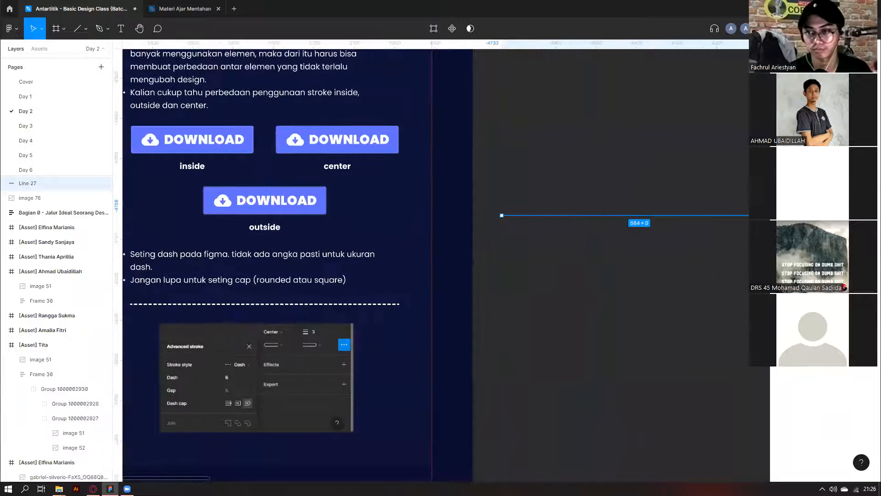
scroll(655, 281, right, 1)
scroll(579, 215, up, 3)
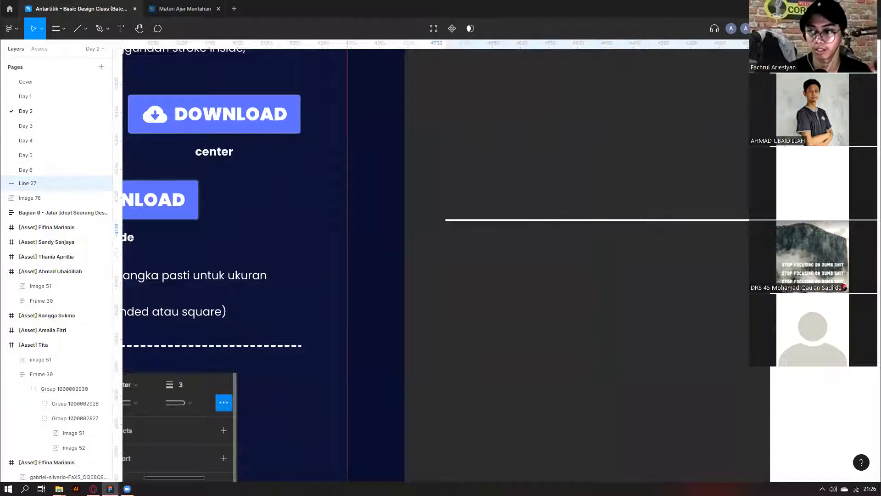
scroll(543, 285, right, 4)
click(431, 244)
click(435, 220)
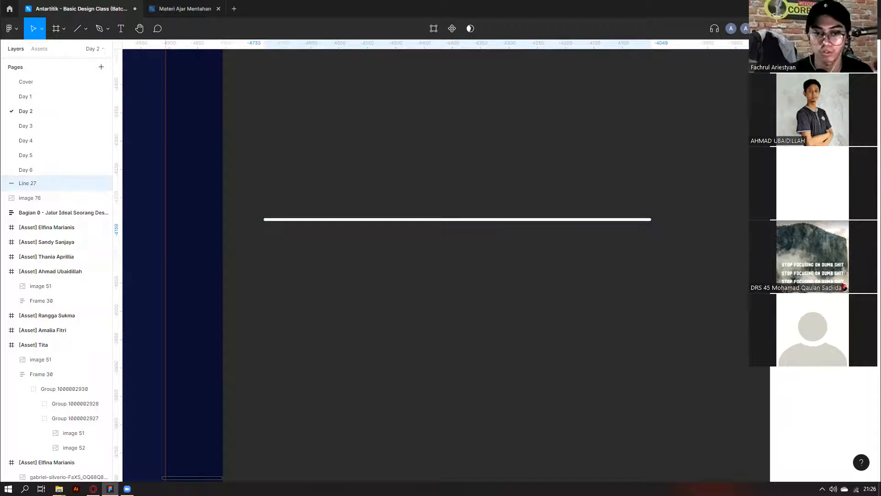
click(598, 259)
click(574, 221)
click(870, 244)
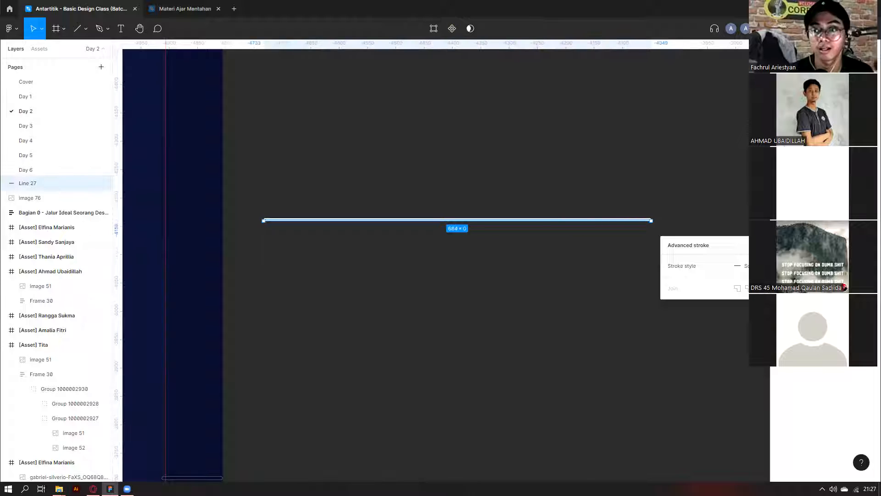
click(737, 268)
click(870, 244)
click(870, 244)
click(870, 244)
click(744, 268)
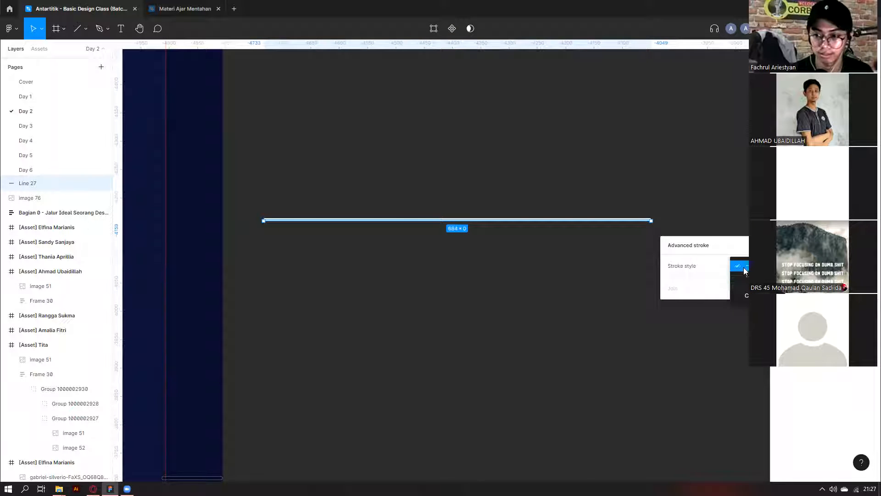
click(745, 276)
key(Up)
key(shift+Up)
key(shift+Up)
key(shift+Down)
key(shift+Down)
key(shift+Down)
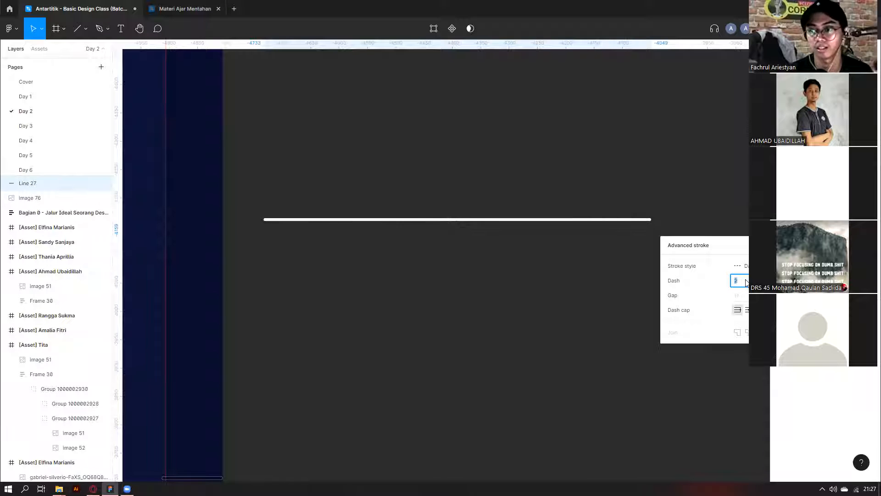
key(Up)
key(Up)
key(Up)
key(Up)
key(Up)
key(Up)
key(Up)
key(Up)
key(Up)
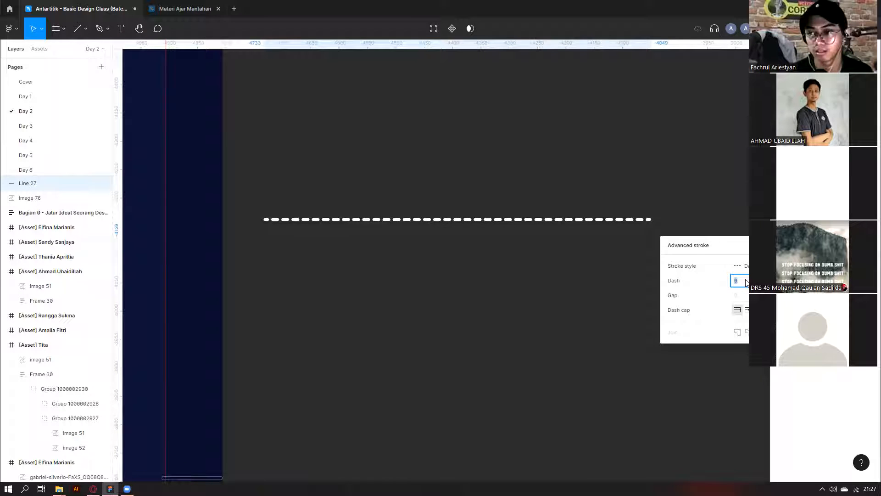
scroll(462, 273, down, 1)
click(460, 273)
scroll(459, 270, down, 1)
drag(430, 146, 479, 229)
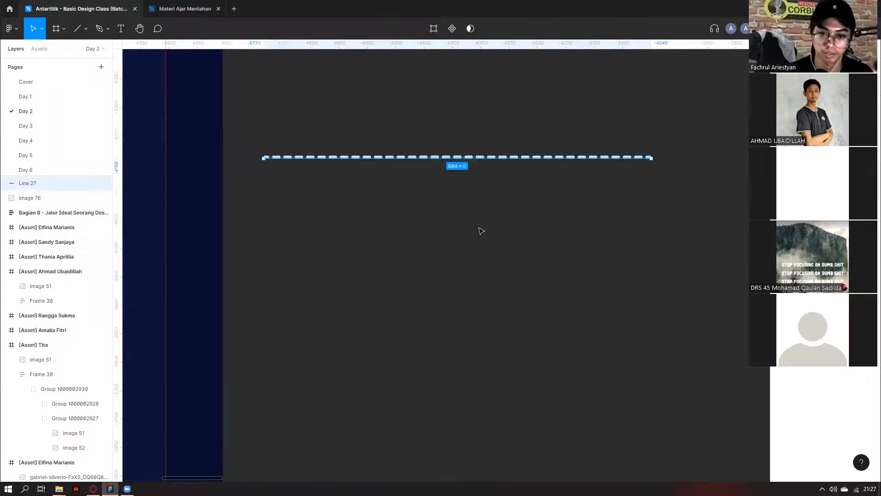
scroll(479, 229, down, 3)
key(Delete)
scroll(468, 244, right, 1)
scroll(426, 264, left, 4)
scroll(397, 280, down, 3)
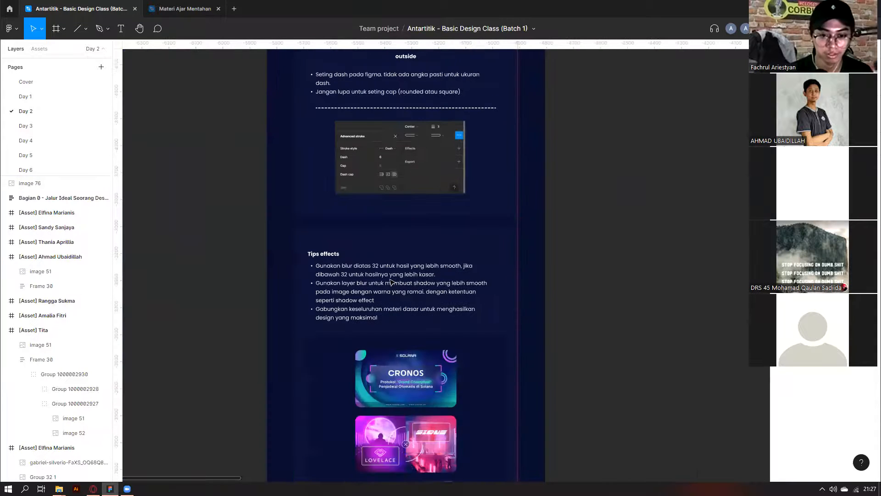
Select the Tips effects heading and view its drop shadow settings.
scroll(340, 275, down, 1)
scroll(327, 236, up, 2)
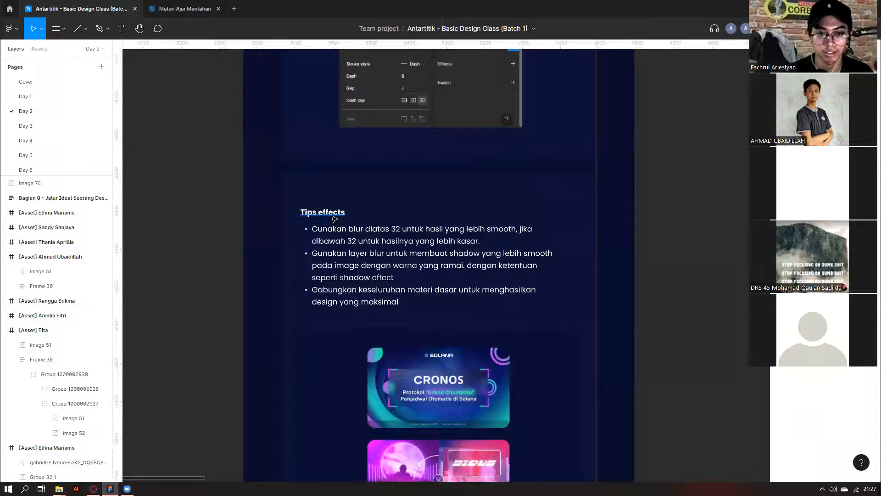
click(332, 218)
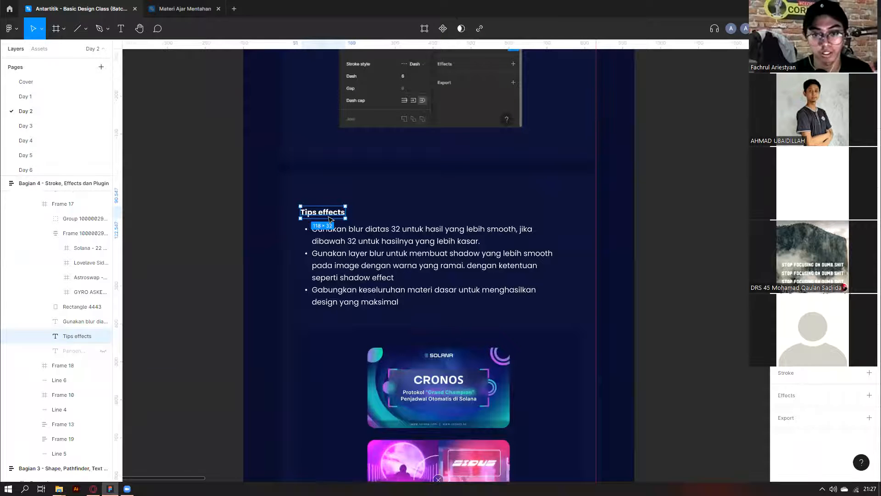
scroll(330, 219, down, 1)
scroll(551, 257, down, 1)
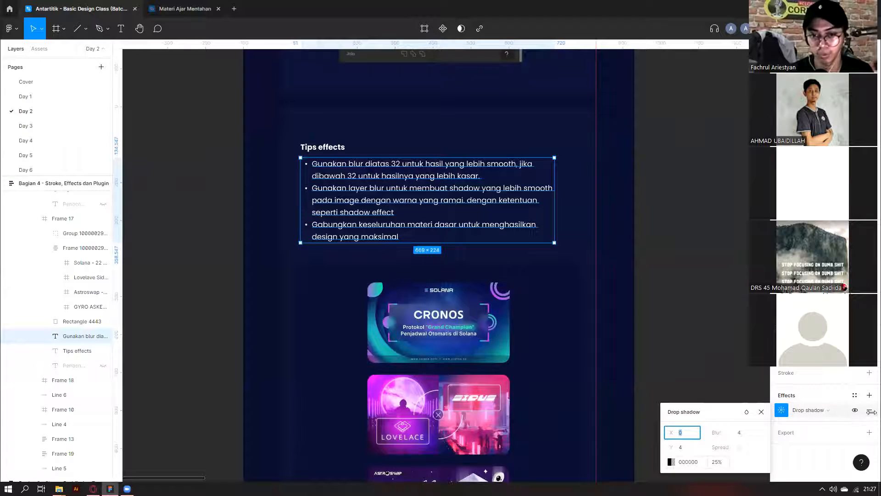
click(737, 433)
click(353, 189)
Select the second tips bullet about layer blur, then clear the selection.
double_click(353, 188)
double_click(353, 189)
triple_click(353, 189)
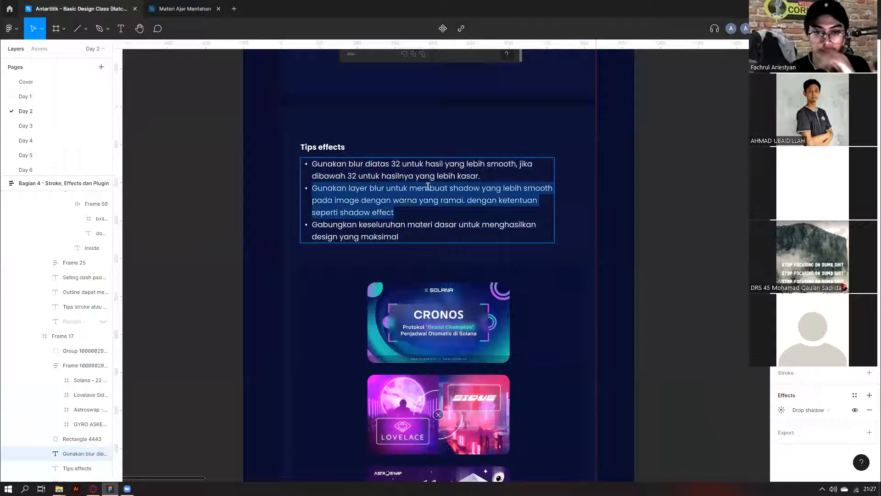
scroll(482, 187, down, 1)
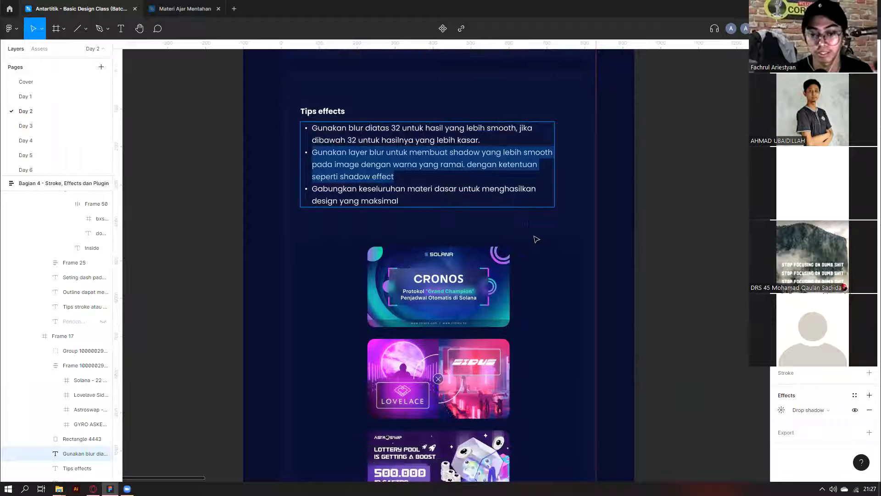
scroll(467, 248, down, 2)
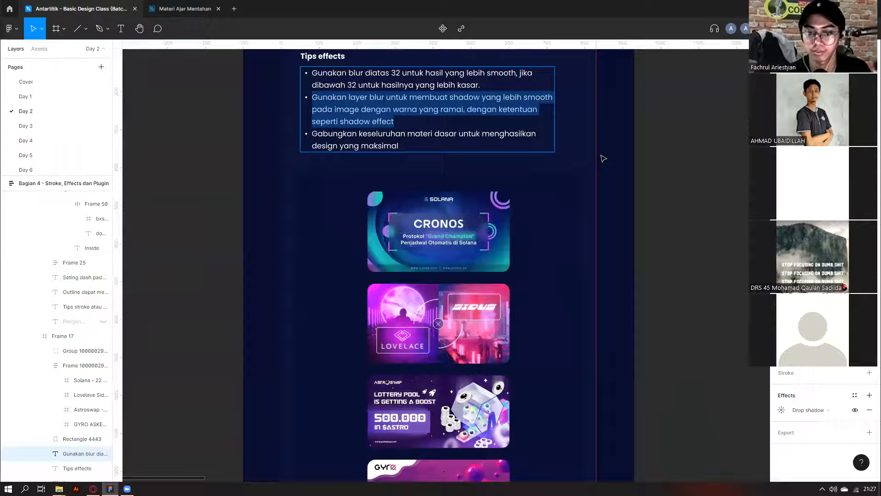
click(620, 149)
Zoom to the Tips effects text and cards and select the bullet text.
scroll(620, 150, down, 3)
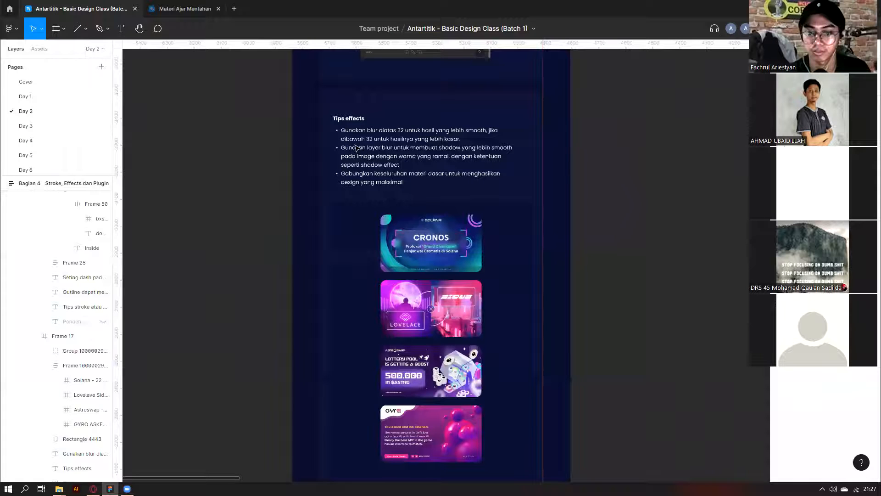
scroll(355, 149, down, 3)
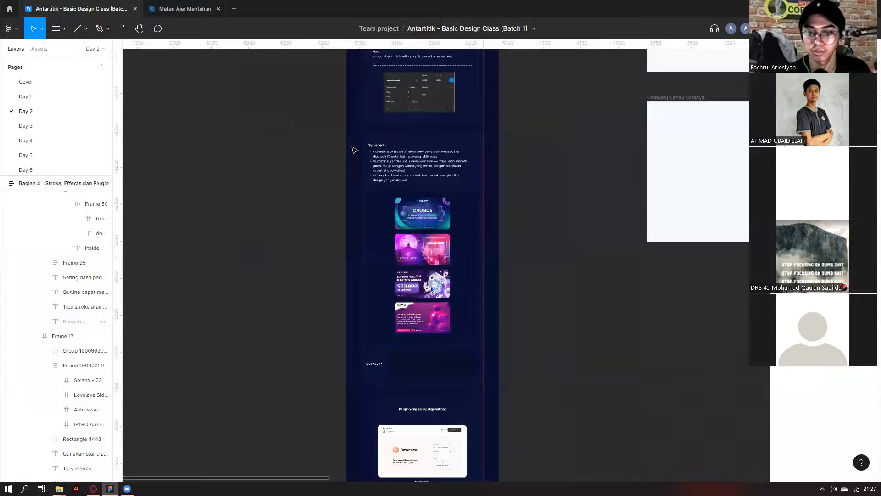
scroll(404, 168, down, 3)
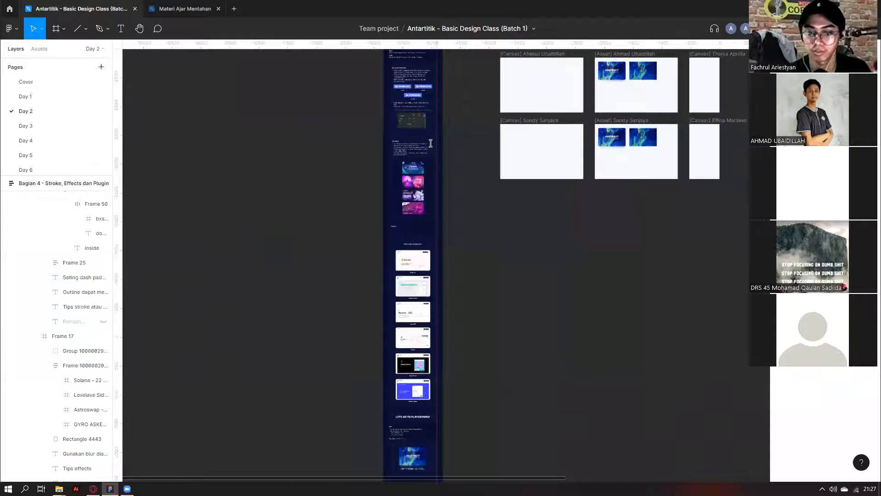
scroll(431, 144, up, 2)
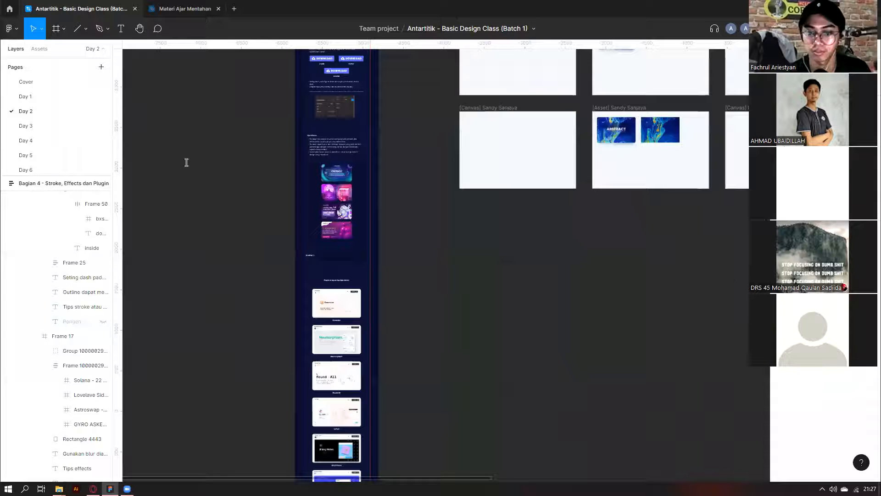
scroll(393, 185, up, 3)
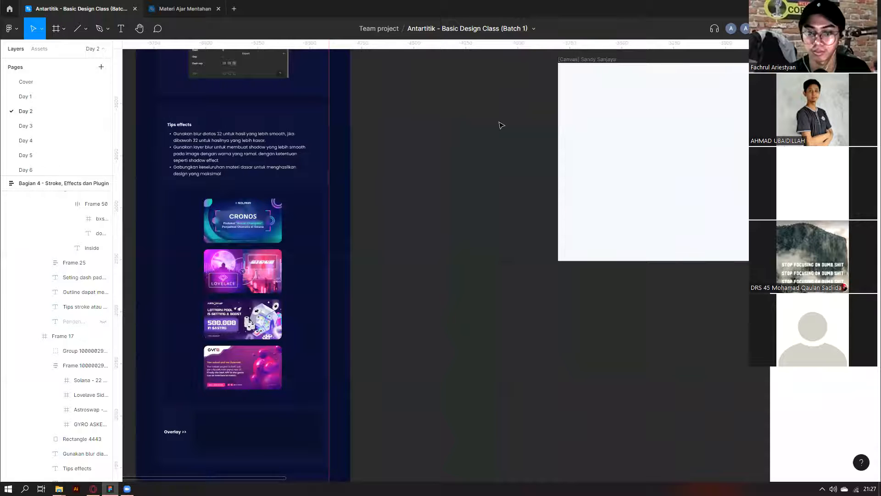
key(shift+2)
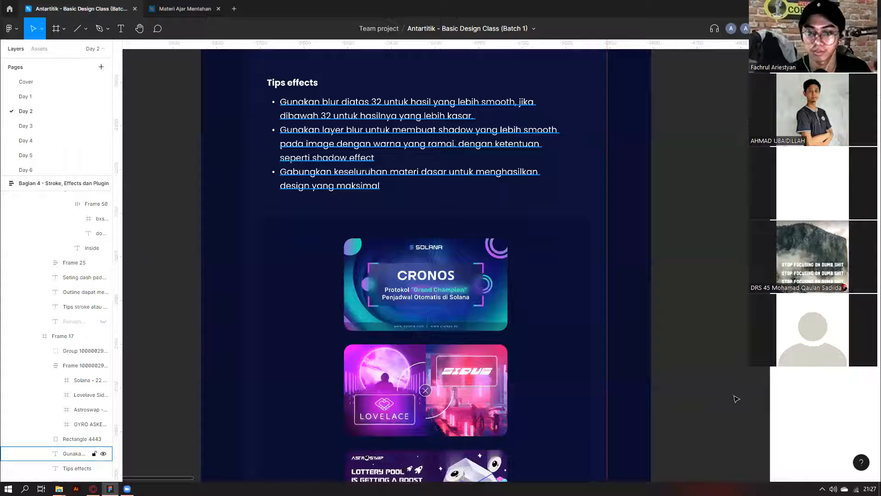
click(410, 187)
scroll(413, 207, down, 2)
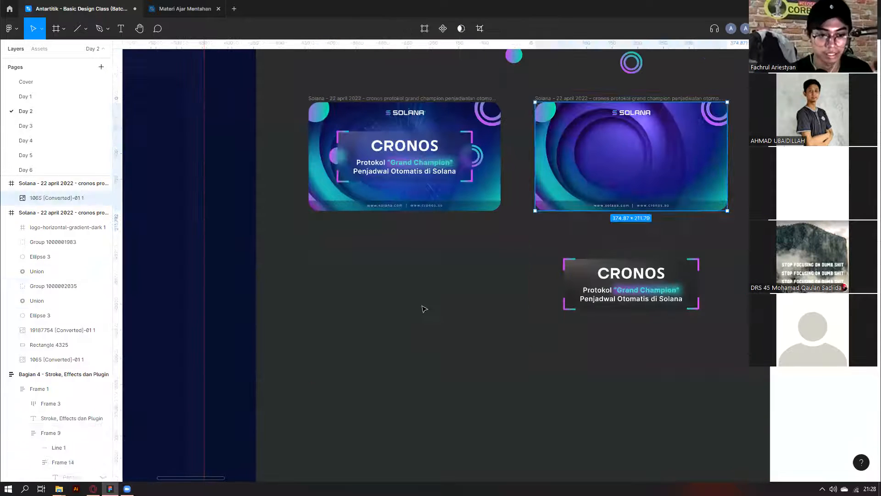
Marquee-select and delete the Solana cards, decorative circles and CRONOS text group.
click(423, 307)
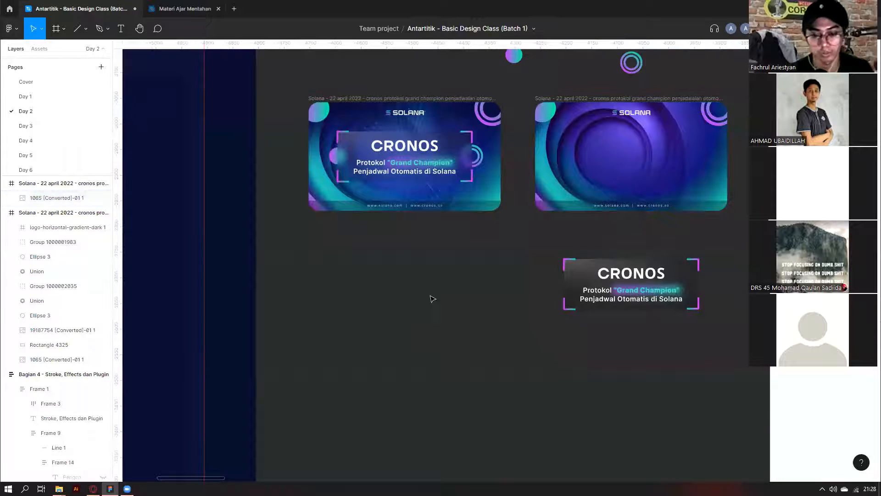
scroll(303, 335, down, 3)
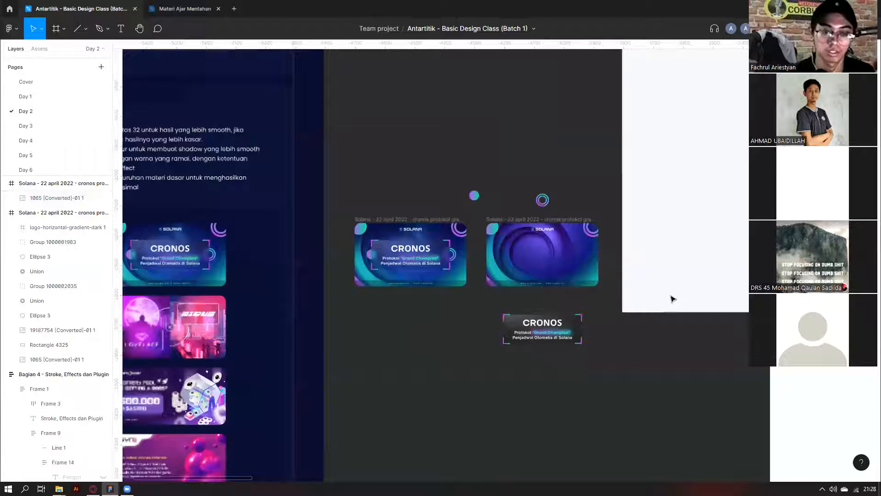
scroll(551, 220, left, 1)
scroll(448, 144, left, 3)
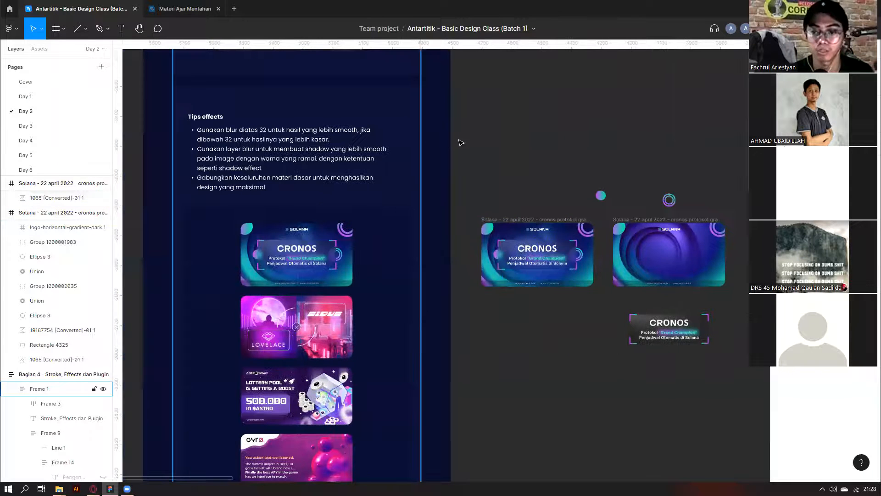
drag(737, 395, 469, 145)
key(Delete)
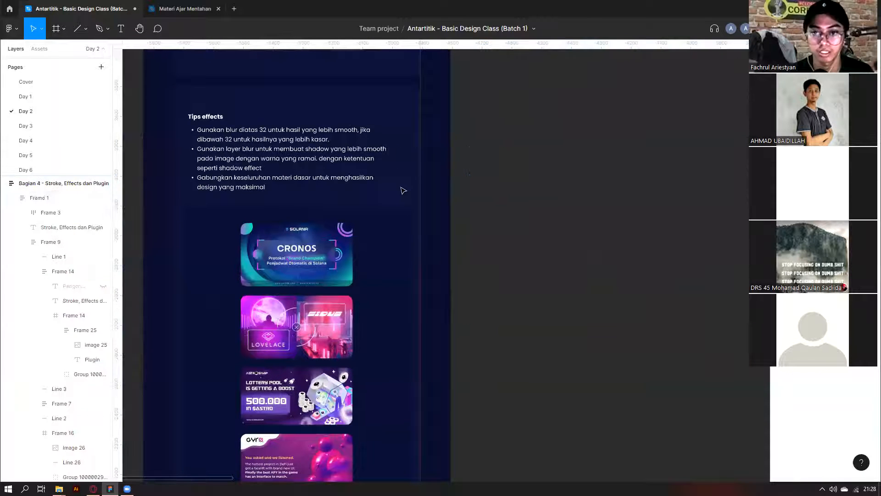
Inspect the empty Overlay rectangle and measure its gap to the cards above.
scroll(377, 189, down, 5)
scroll(449, 98, up, 3)
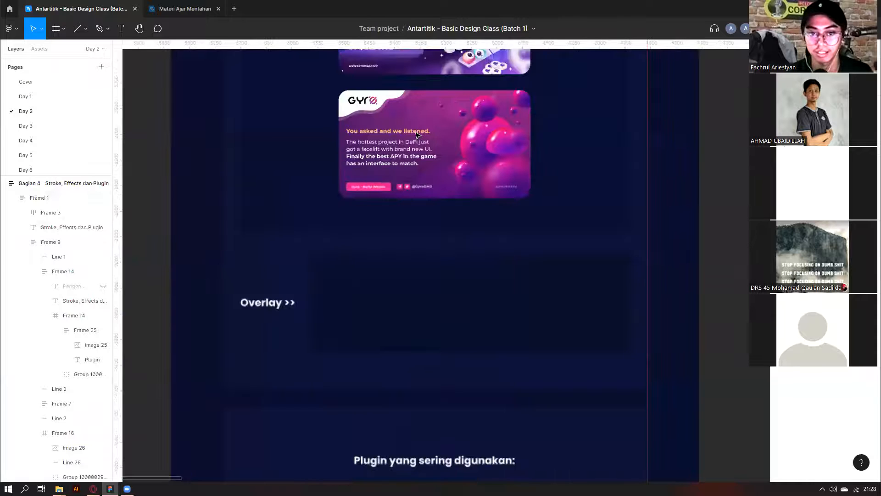
ctrl+click(463, 294)
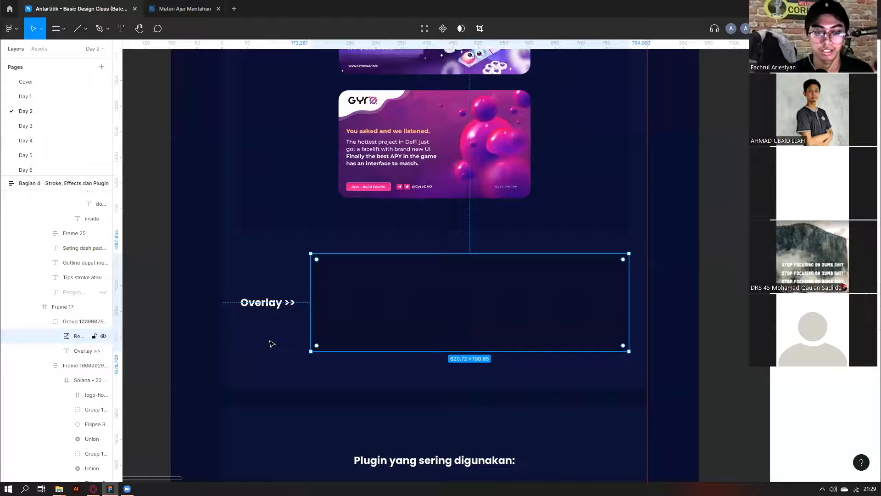
key(Tab)
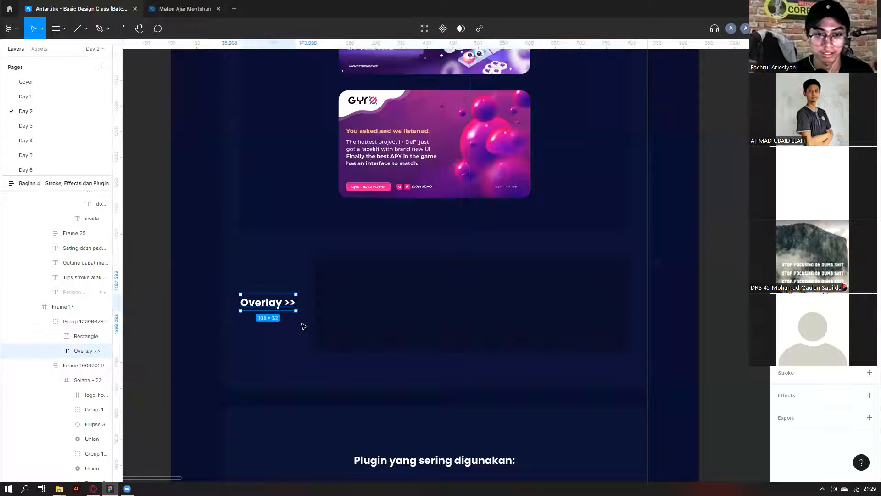
scroll(364, 287, down, 2)
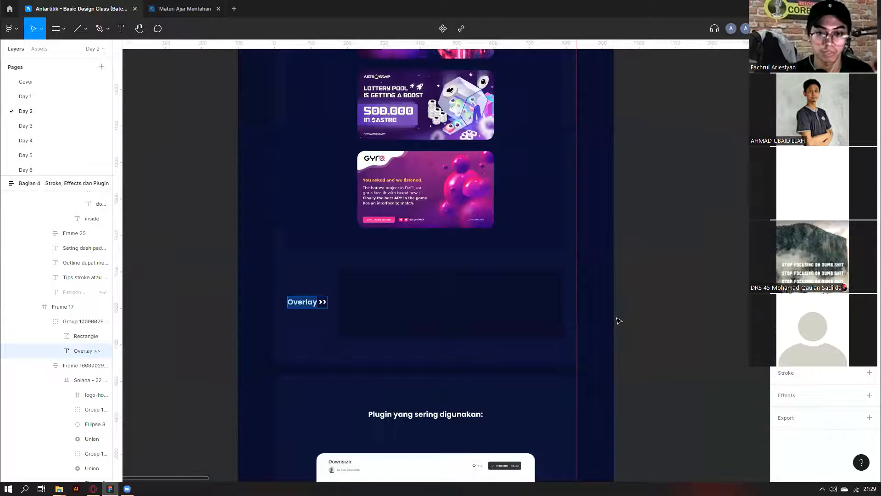
key(shift+Tab)
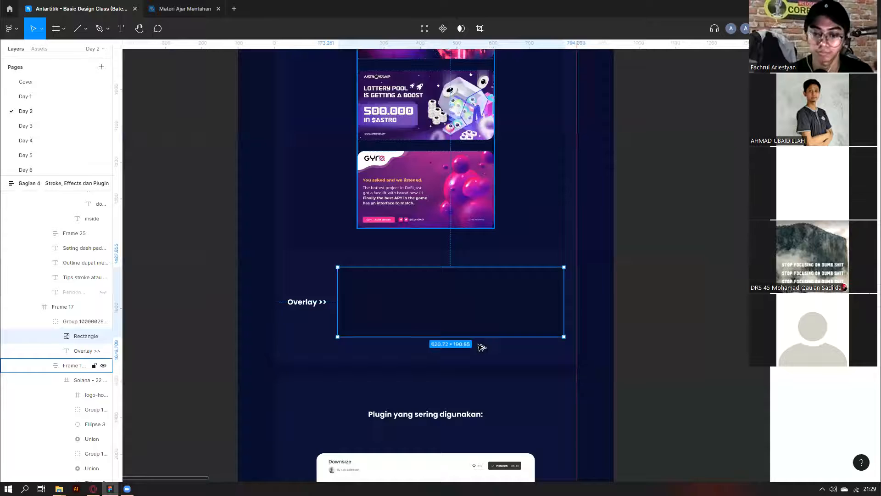
scroll(482, 347, up, 2)
scroll(387, 292, up, 1)
key(alt)
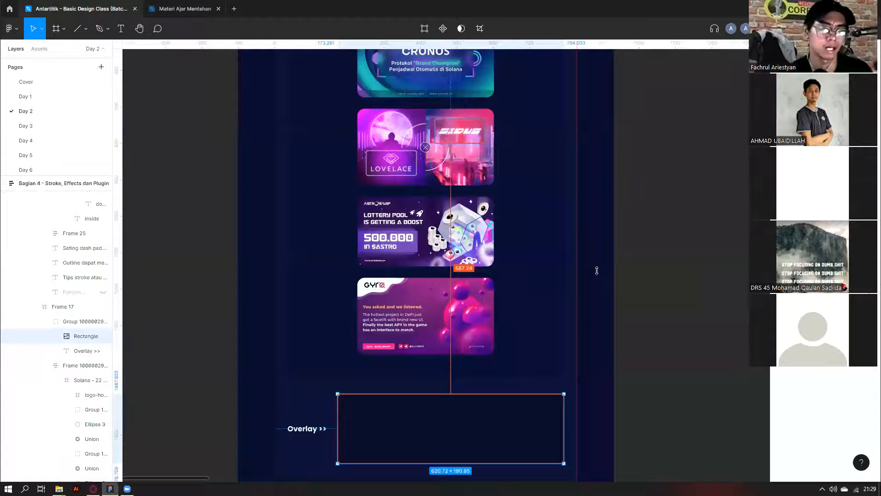
scroll(545, 246, up, 4)
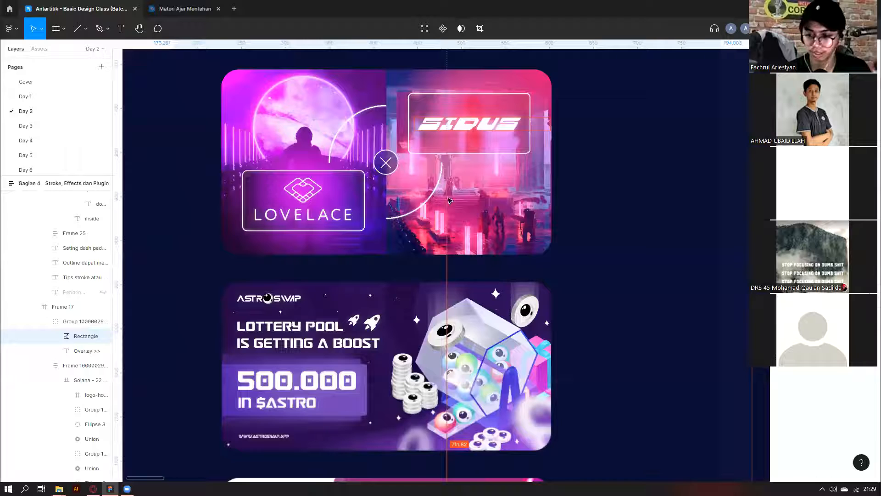
scroll(415, 150, down, 8)
click(422, 156)
scroll(424, 156, down, 7)
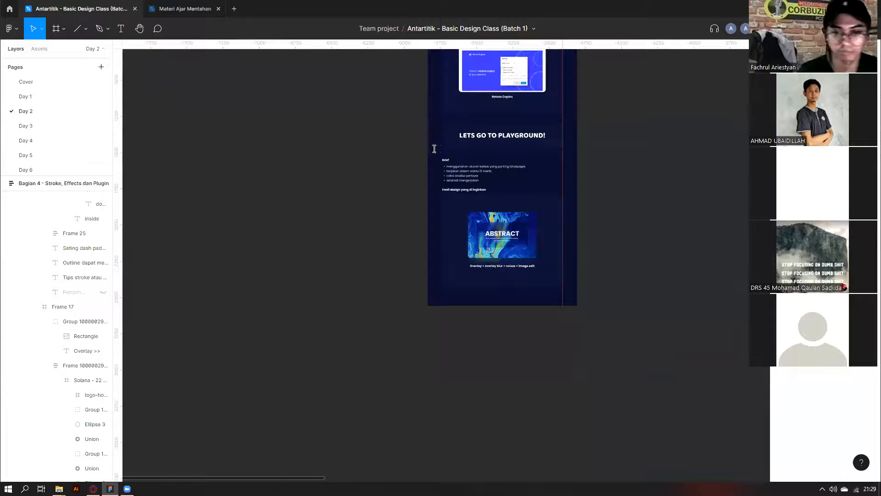
Review the Brief bullet list text on the Day 2 page without changing it.
scroll(433, 160, up, 1)
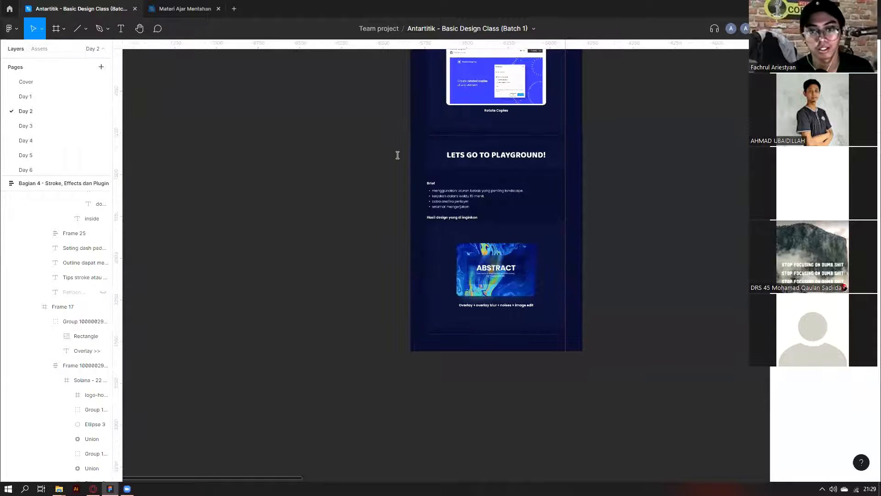
scroll(376, 159, up, 4)
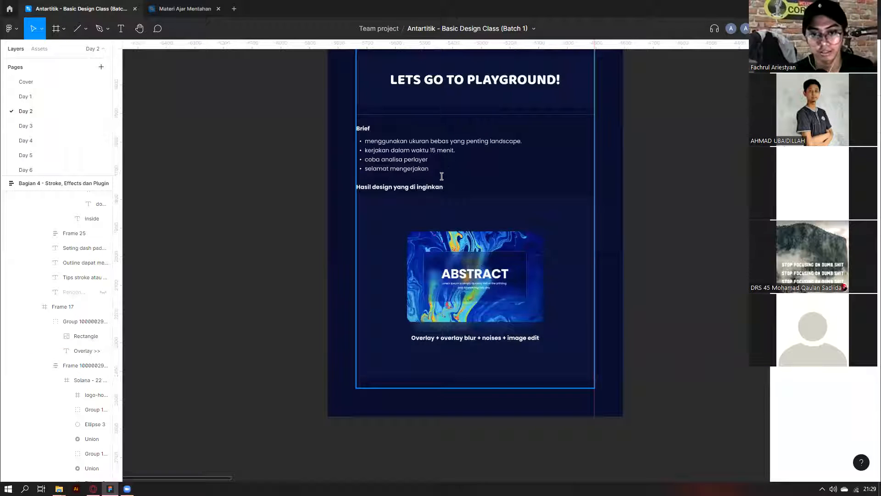
double_click(437, 151)
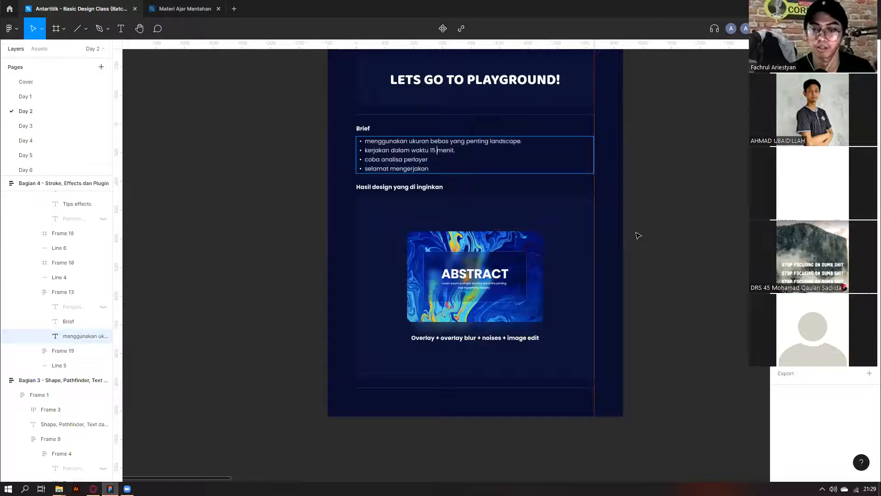
key(Escape)
scroll(526, 171, down, 5)
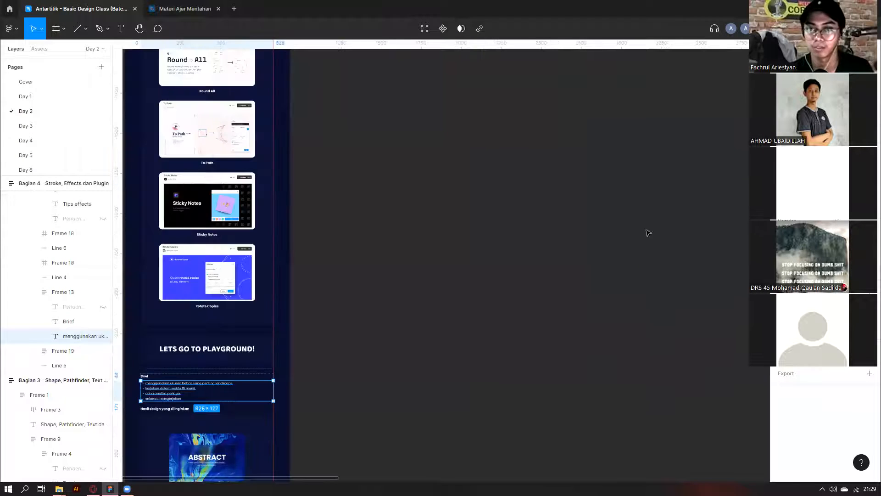
scroll(643, 239, down, 5)
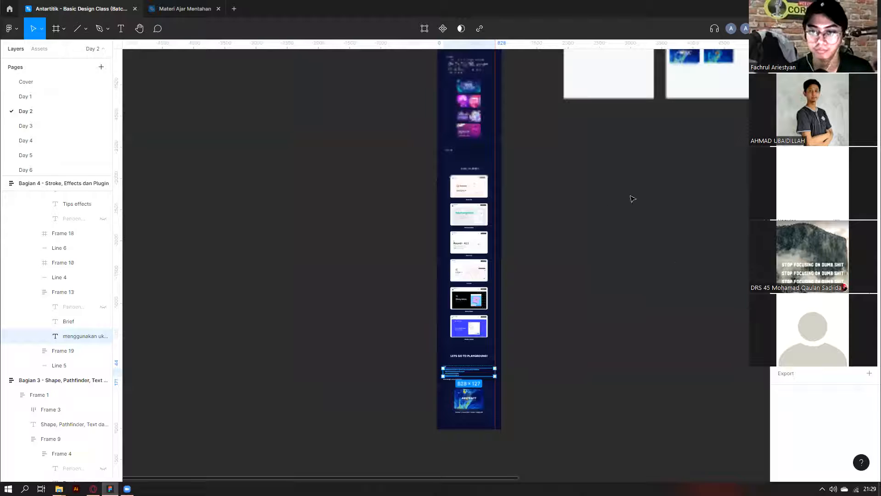
scroll(640, 198, up, 5)
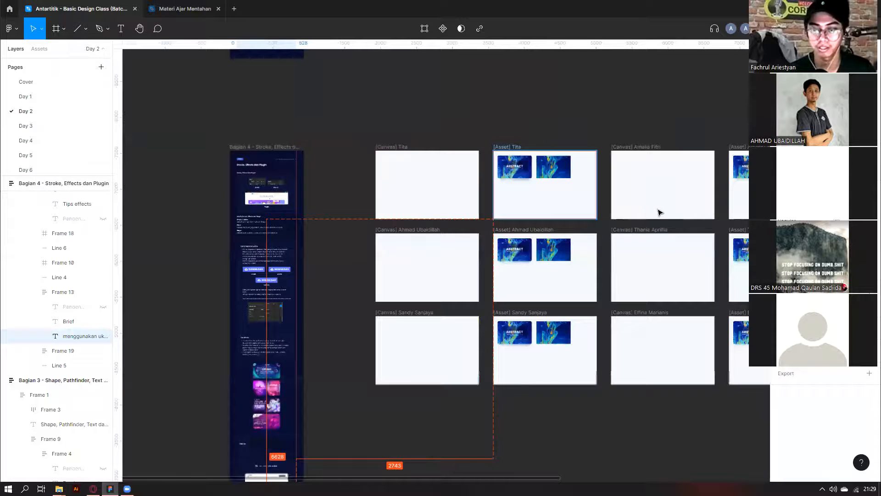
click(481, 142)
Zoom into Tita's asset frame and select its plain abstract marble image.
scroll(480, 142, up, 5)
click(643, 207)
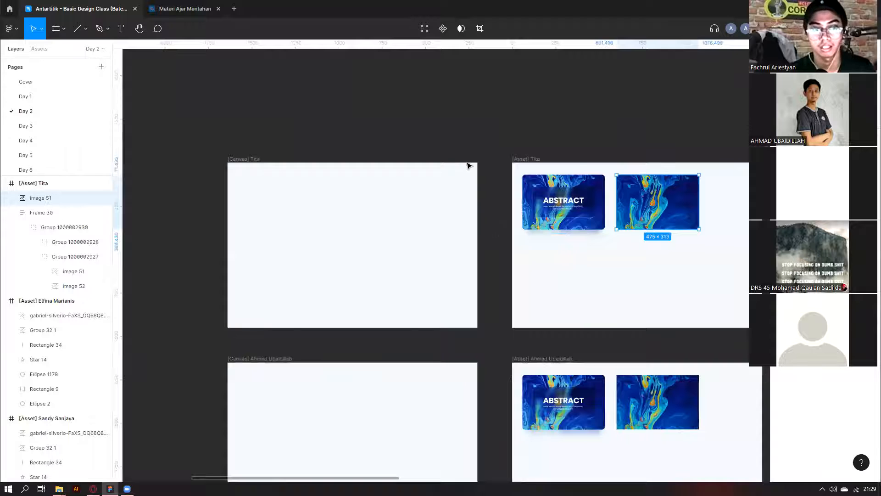
scroll(576, 214, up, 8)
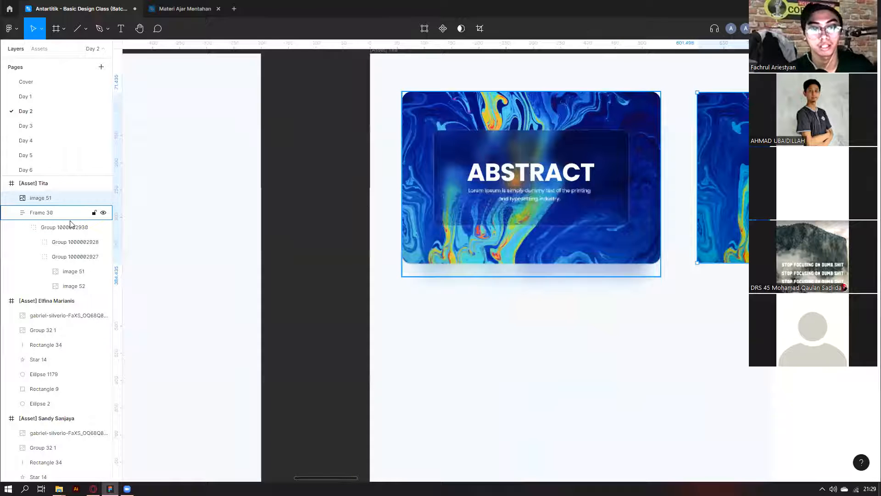
scroll(481, 219, up, 1)
scroll(419, 241, right, 2)
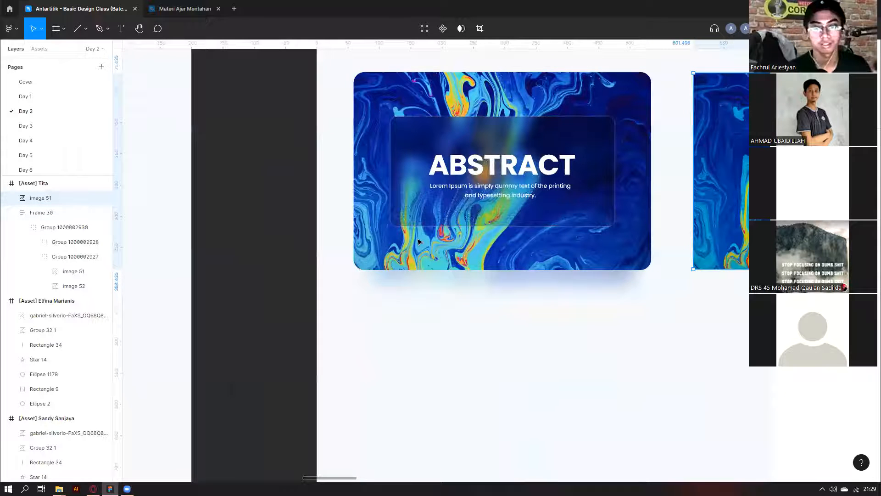
Ungroup the ABSTRACT card and place its glass panel group on the canvas, centre-aligned.
click(463, 252)
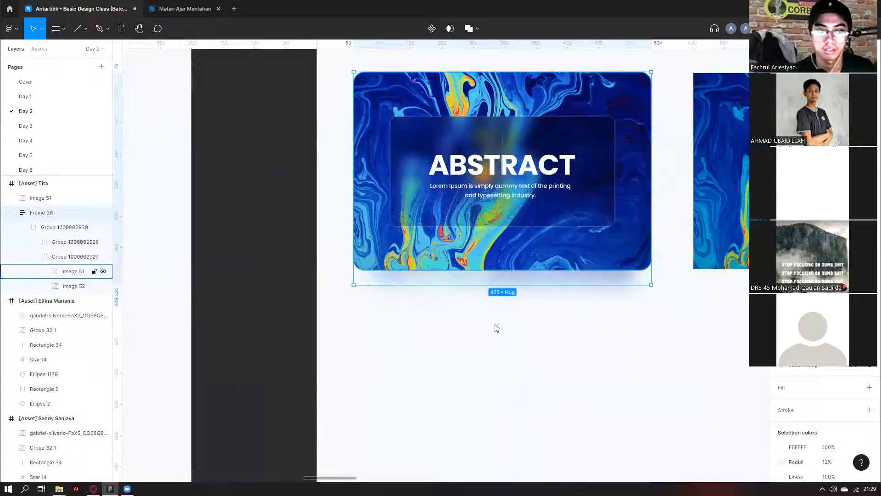
right_click(419, 287)
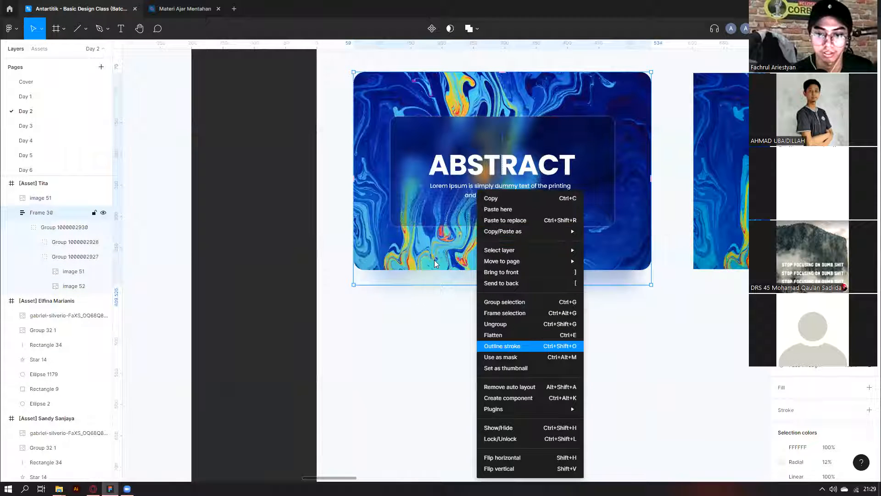
key(ctrl+shift+g)
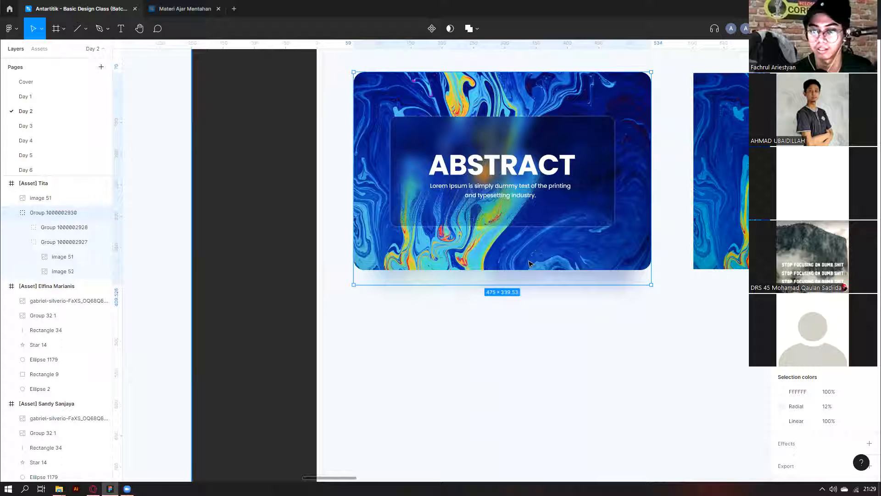
key(ctrl+z)
key(ctrl+z)
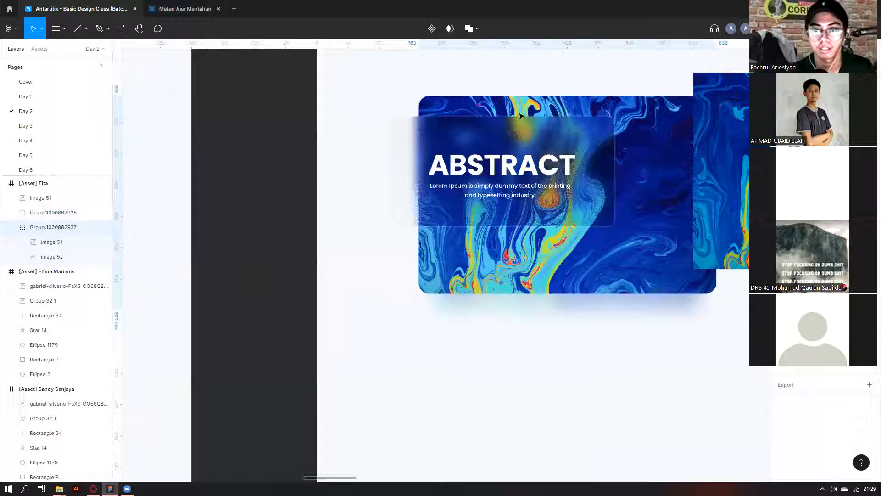
key(ctrl+z)
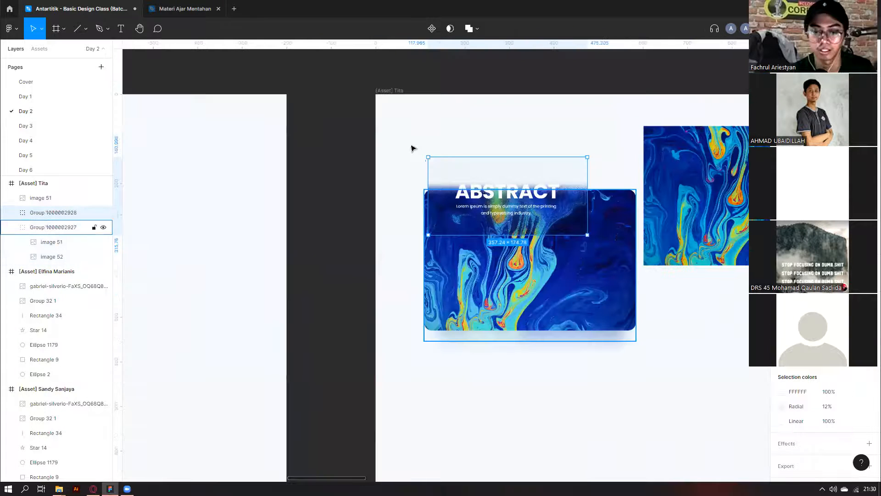
key(ctrl+z)
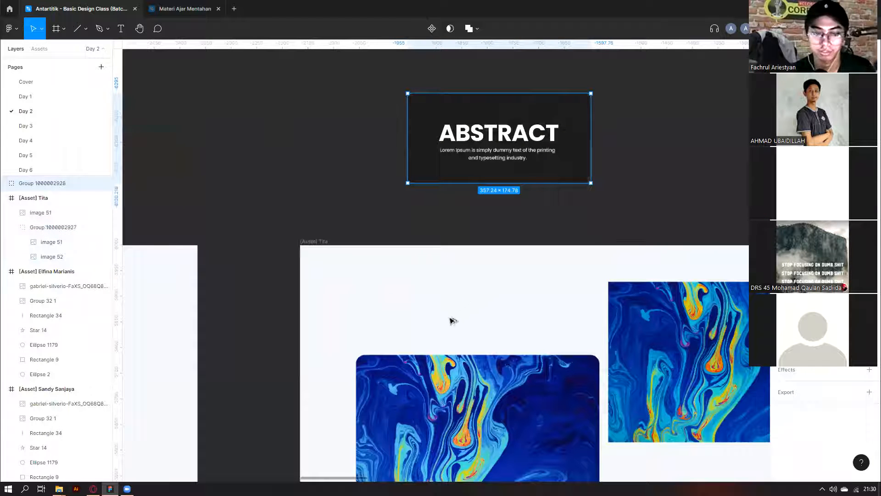
key(ctrl+z)
key(alt+h)
key(alt+v)
click(636, 124)
scroll(636, 125, right, 1)
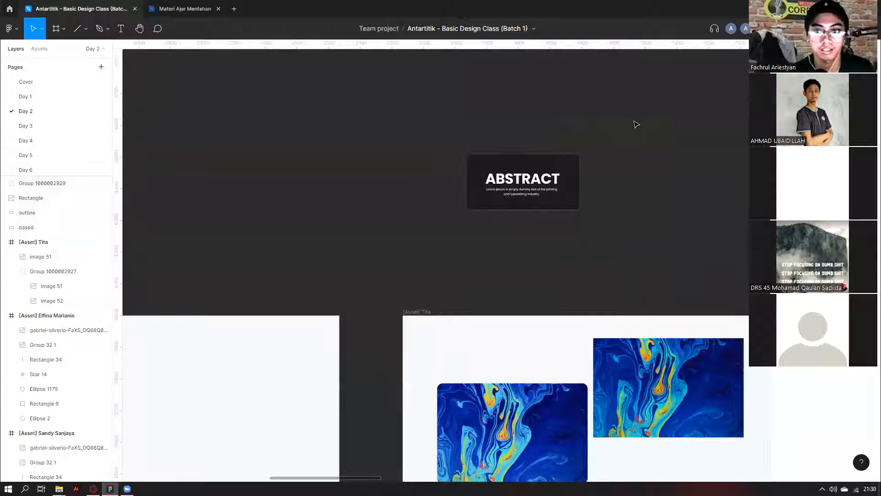
scroll(640, 129, up, 2)
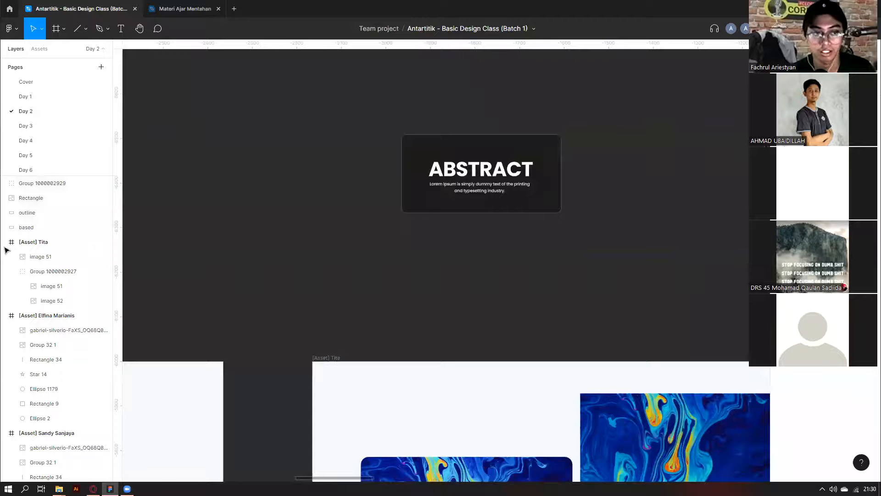
scroll(530, 336, down, 3)
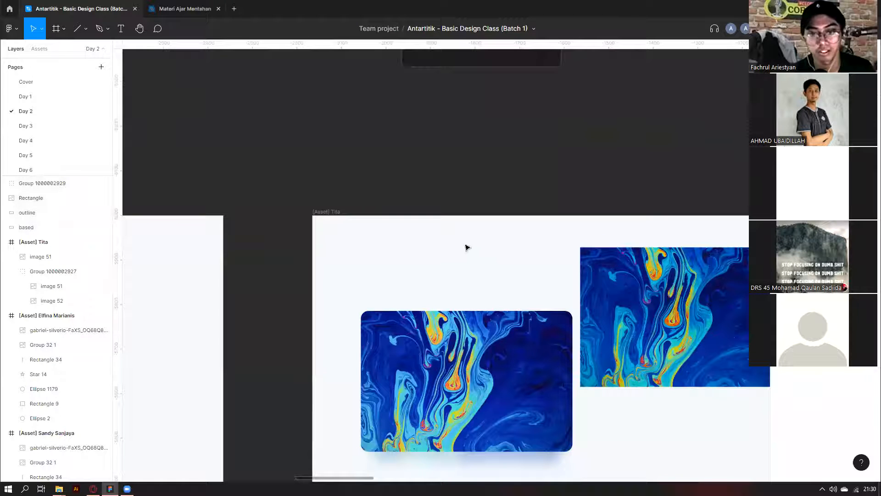
Paste a copy of the marble image group beside the panel and ungroup it.
key(ctrl+v)
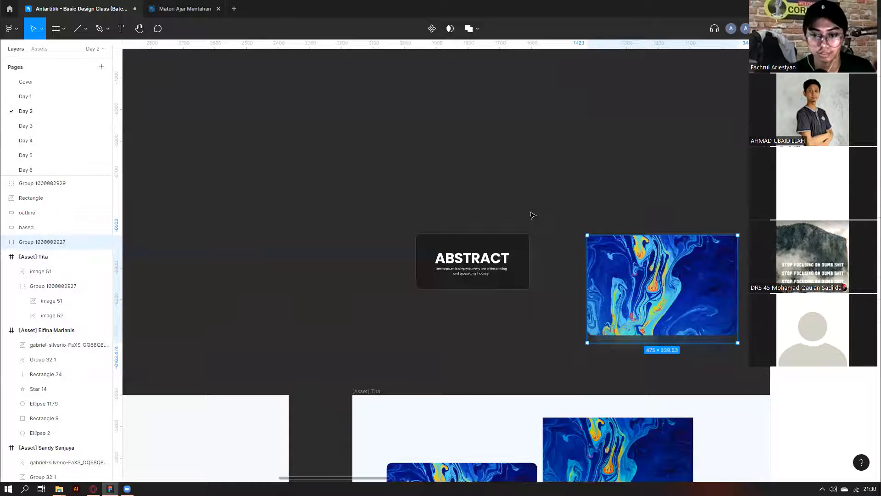
scroll(531, 214, right, 3)
right_click(513, 323)
click(525, 336)
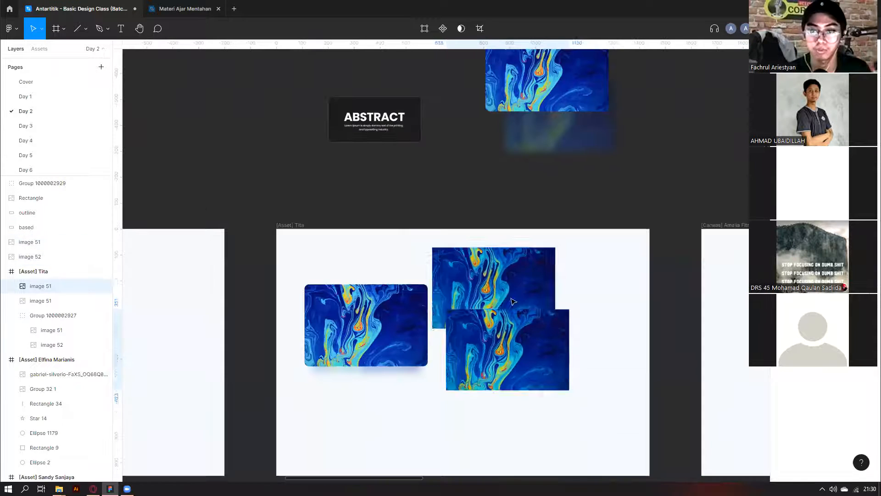
Remove the extra sharp copy and duplicate the marble image in Tita's frame.
key(ctrl+z)
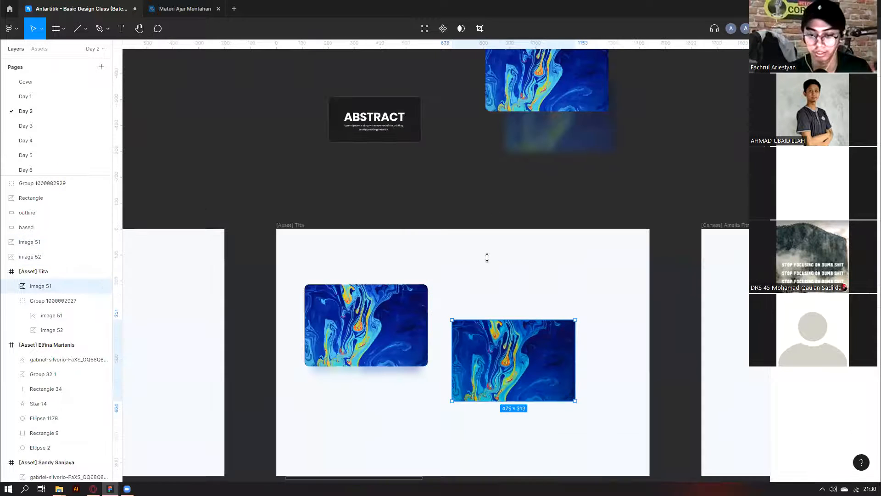
key(ctrl+z)
key(ctrl+z)
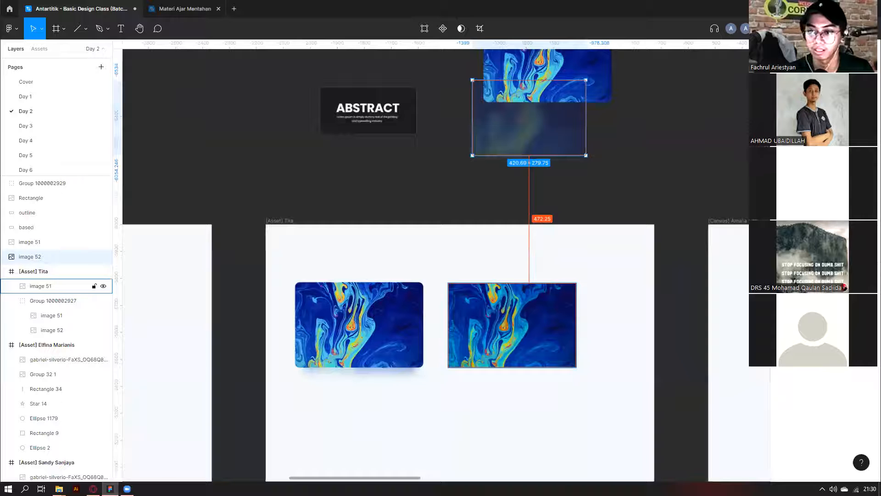
click(521, 321)
scroll(521, 321, up, 3)
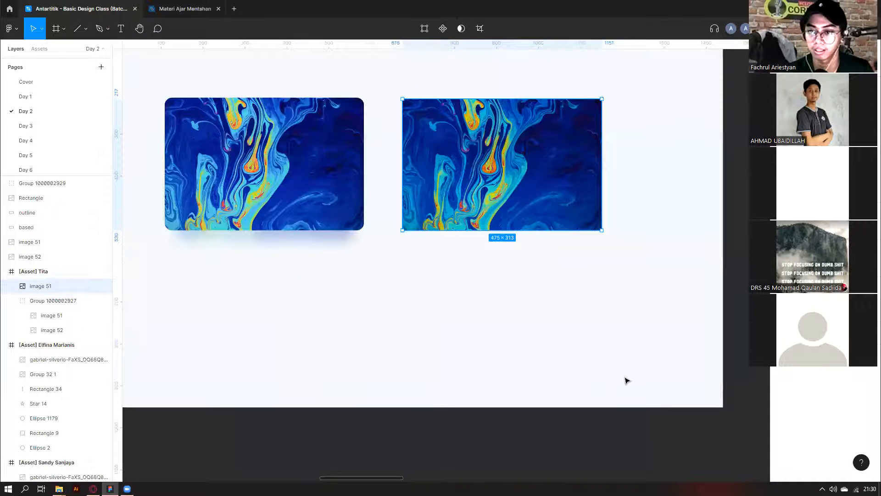
key(ctrl+z)
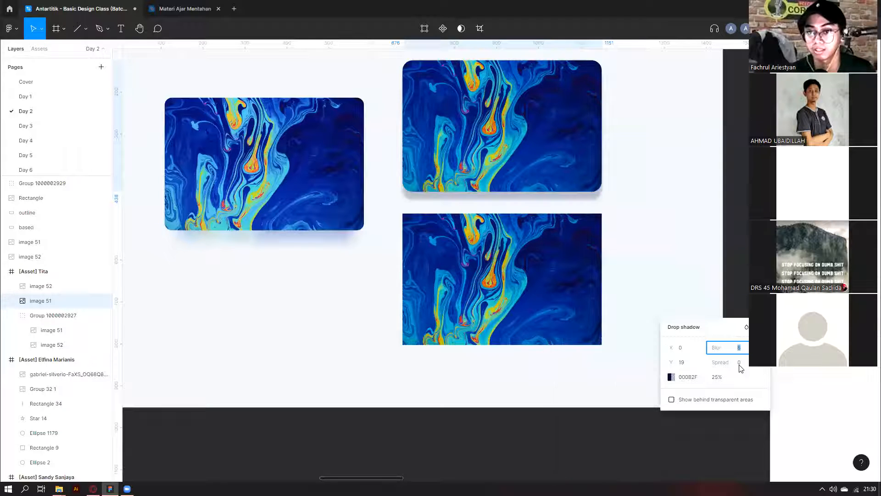
Set the drop shadow to Y 19, blur 20, spread 0, then duplicate for a 32 layer blur.
text(20)
key(Return)
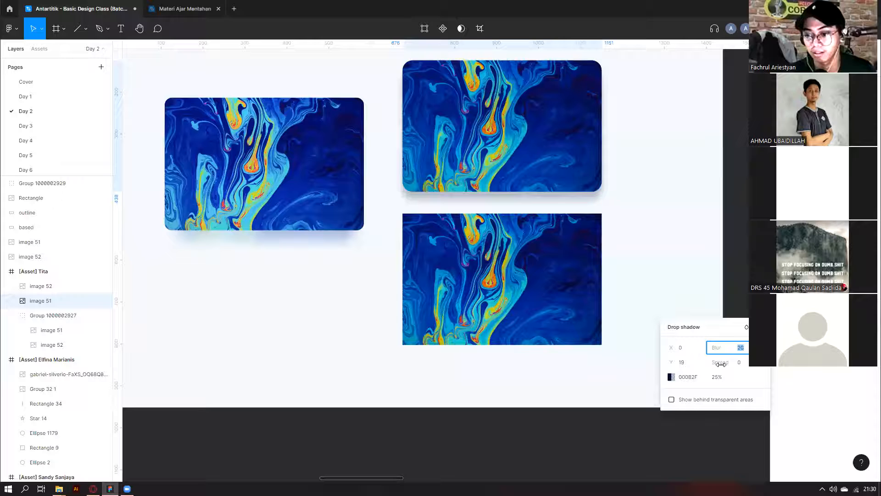
click(744, 365)
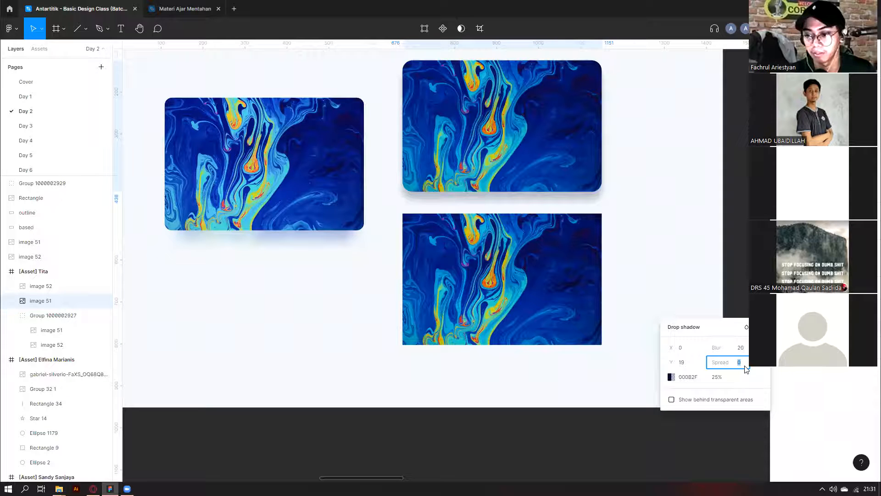
text(-8)
key(Return)
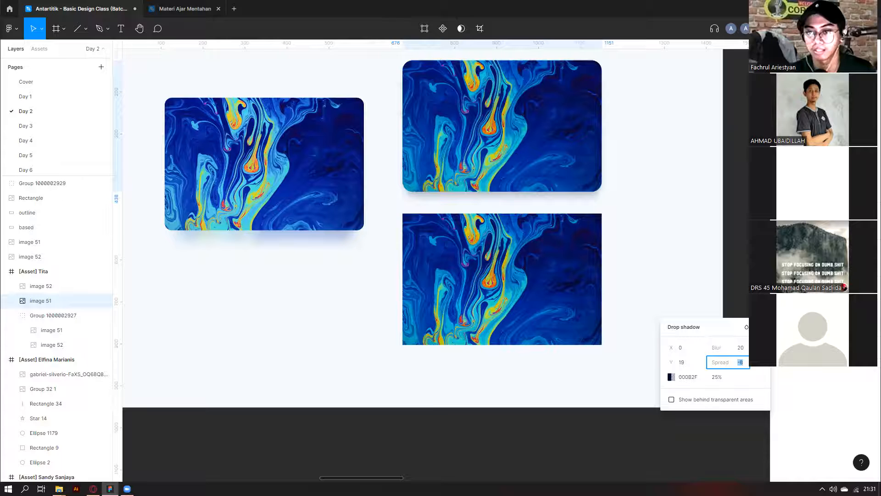
text(0)
key(Tab)
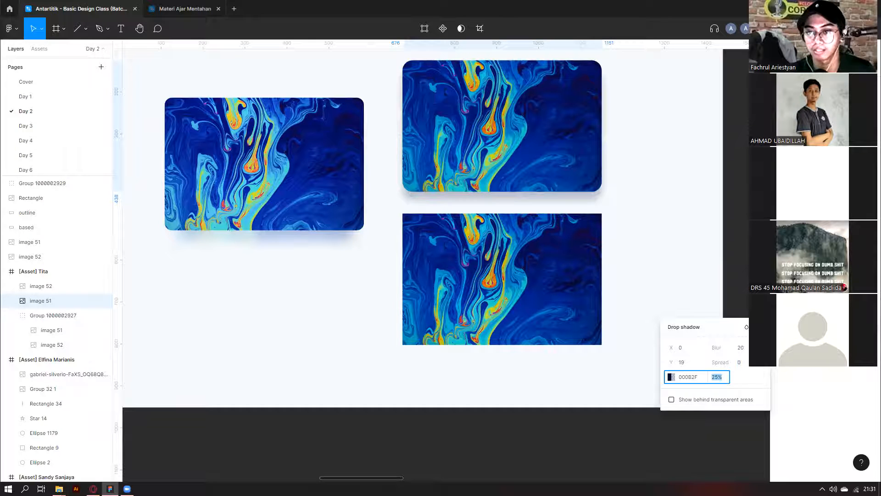
key(ctrl+z)
key(ctrl+z)
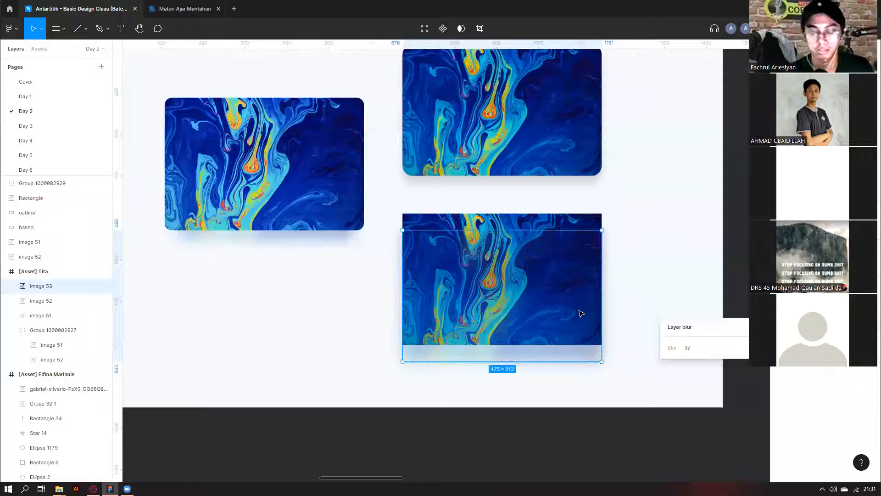
Scale blurred image 53 down to 438.58×289 and send it behind the sharp bottom image.
key(k)
key(ctrl+shift+z)
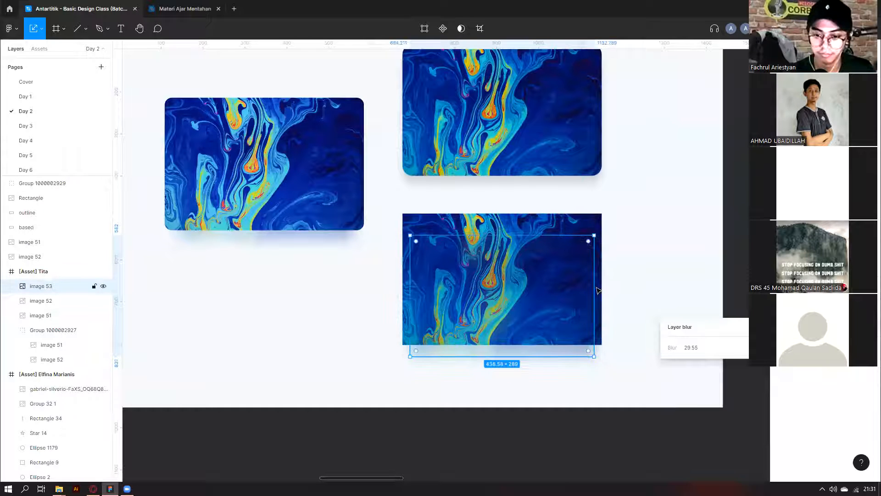
key(ctrl+shift+bracketleft)
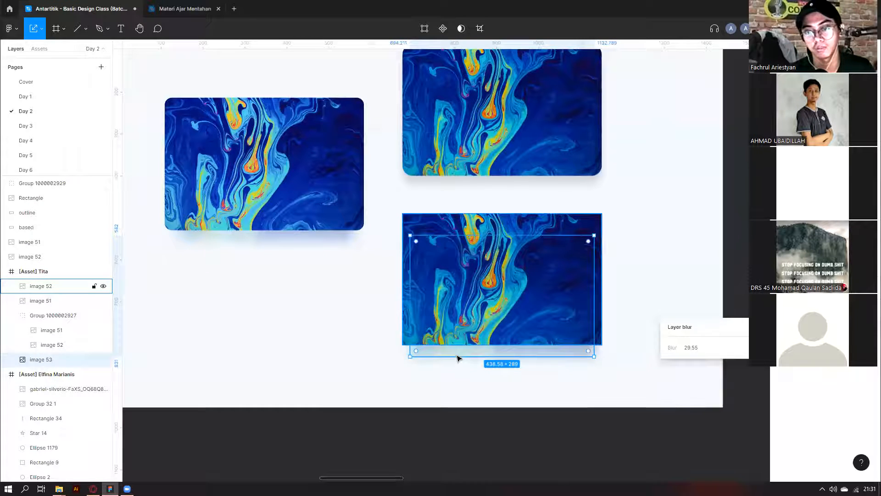
click(491, 258)
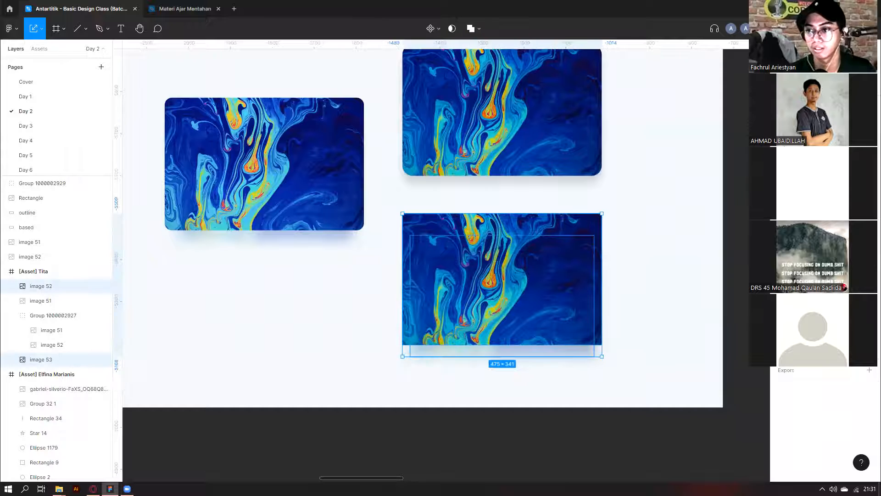
click(515, 390)
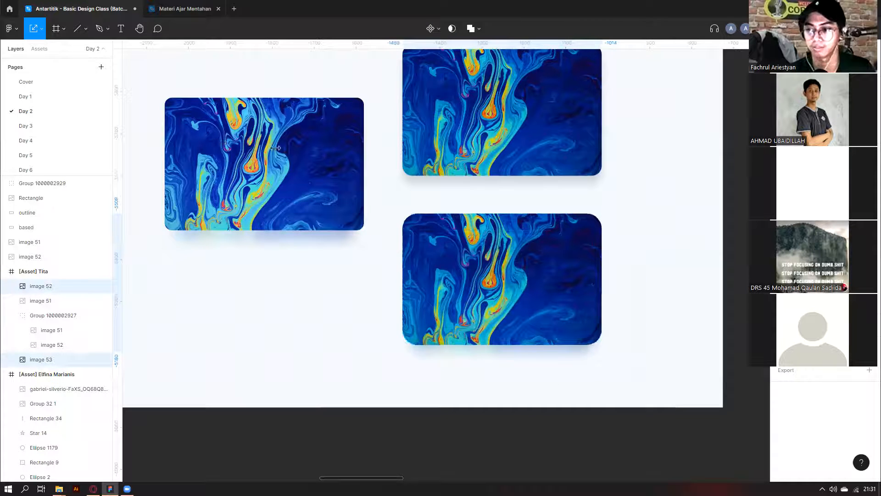
key(shift+2)
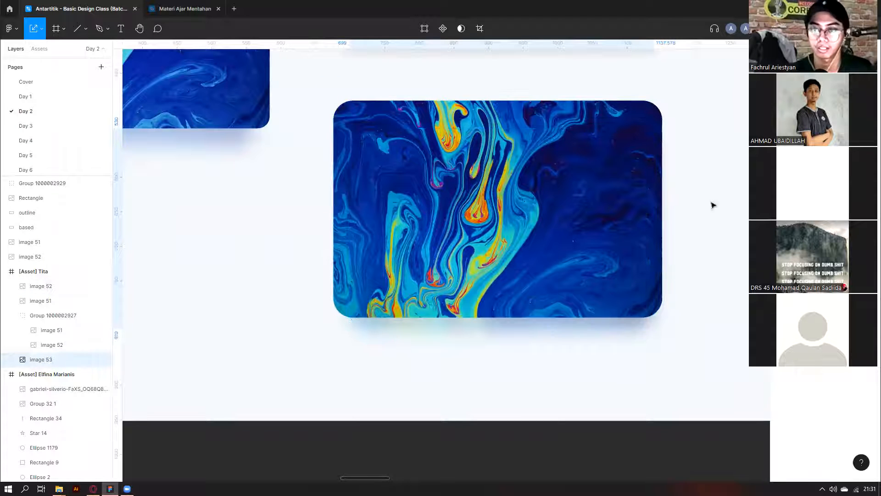
ctrl+scroll(673, 340, down, 2)
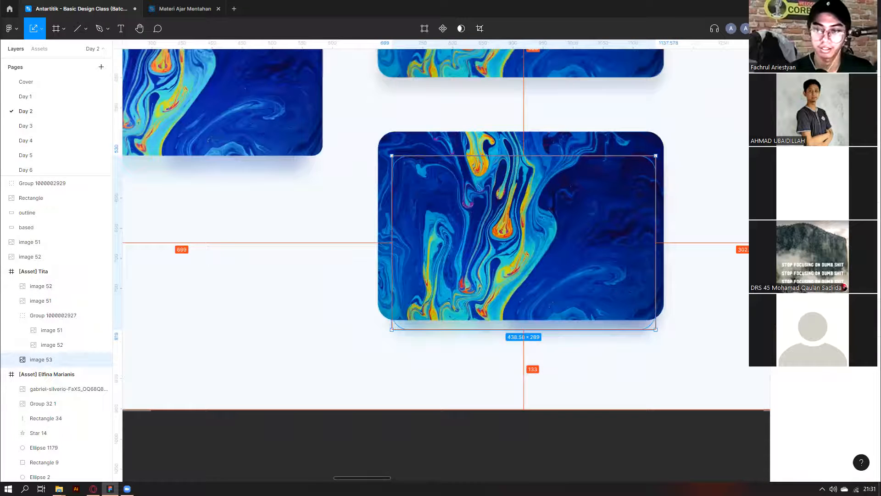
ctrl+scroll(675, 380, down, 3)
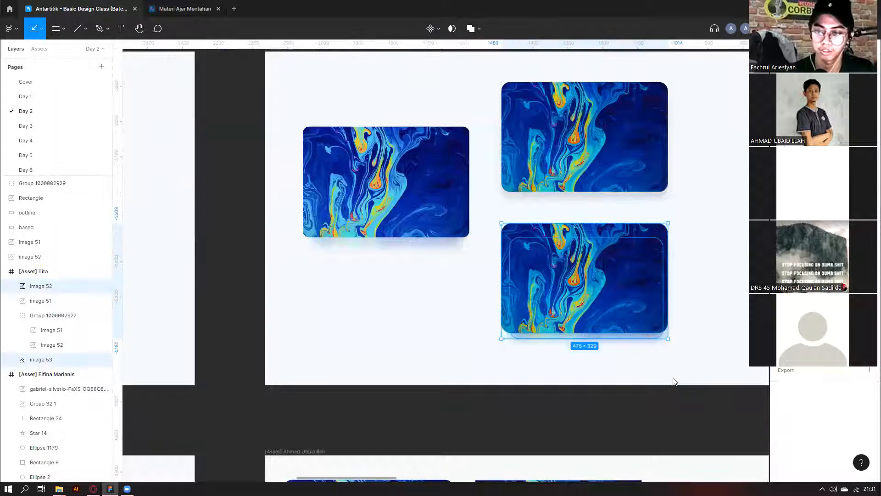
click(589, 369)
Check the drop shadow settings of the top-right marble image.
click(588, 151)
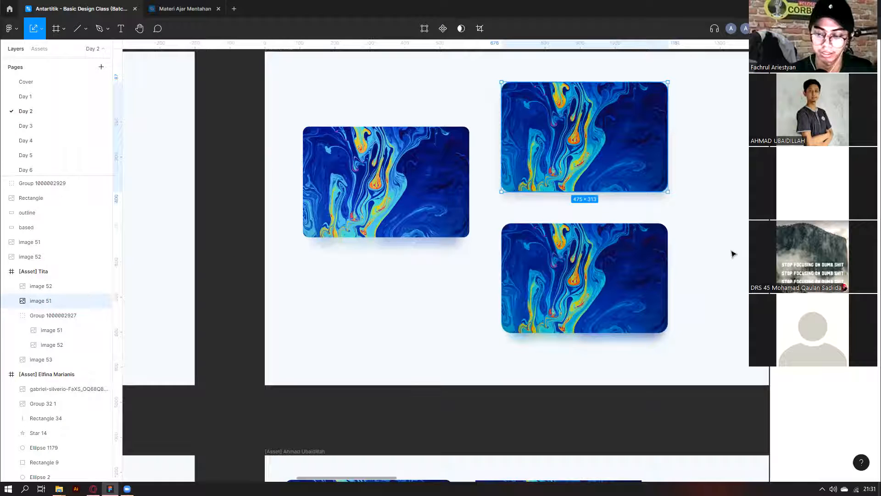
click(671, 377)
click(585, 342)
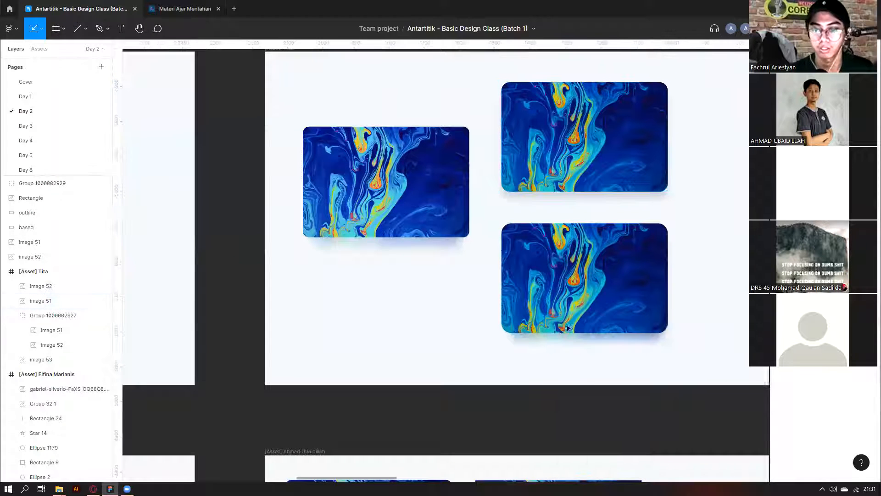
Centre the blurred shadow copy under the sharp bottom marble image.
scroll(535, 356, right, 1)
click(560, 332)
mouse_move(559, 331)
mouse_down()
mouse_move(575, 361)
mouse_move(561, 341)
mouse_up()
drag(559, 231, 560, 232)
key(Escape)
click(561, 243)
shift+click(570, 296)
scroll(570, 292, down, 3)
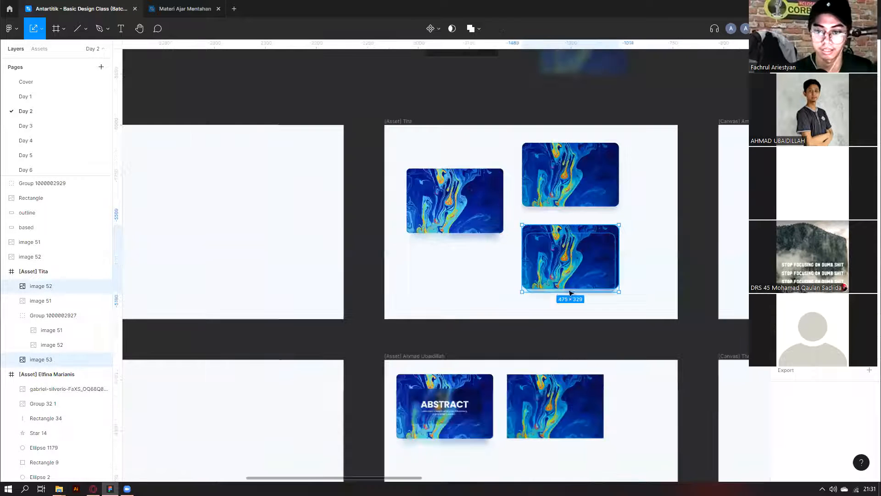
scroll(606, 229, left, 3)
scroll(612, 217, down, 4)
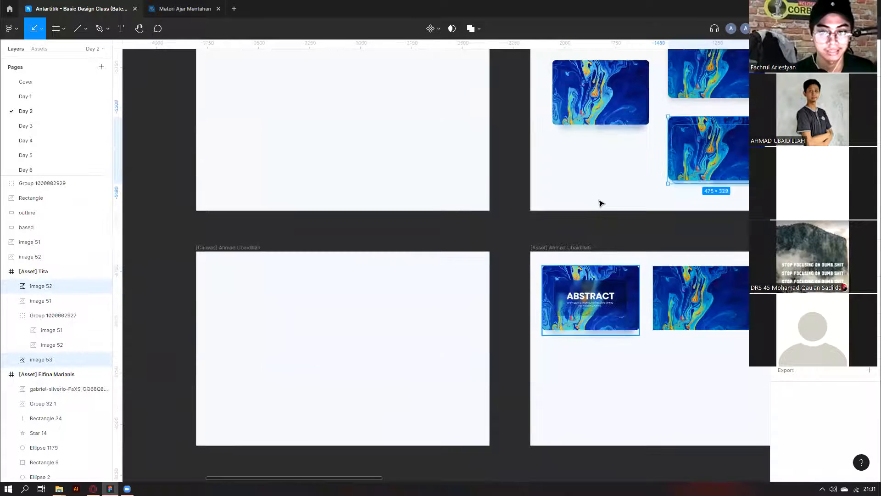
scroll(595, 210, up, 4)
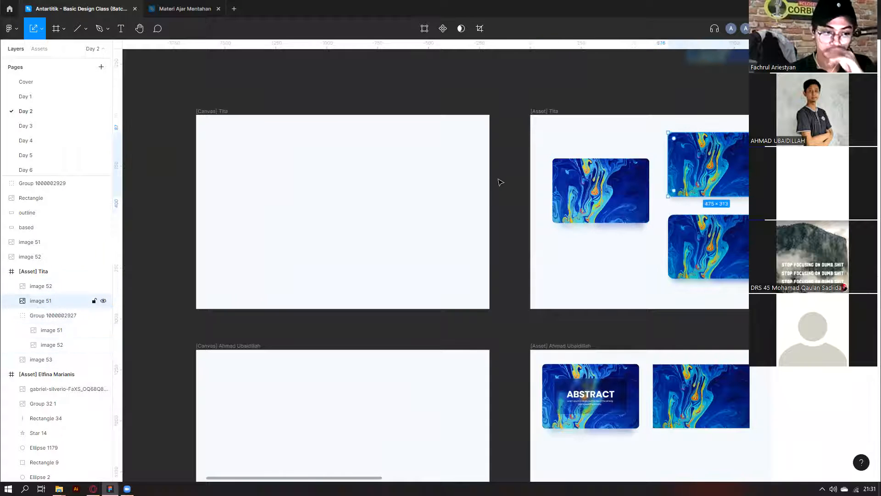
click(582, 361)
scroll(597, 368, down, 1)
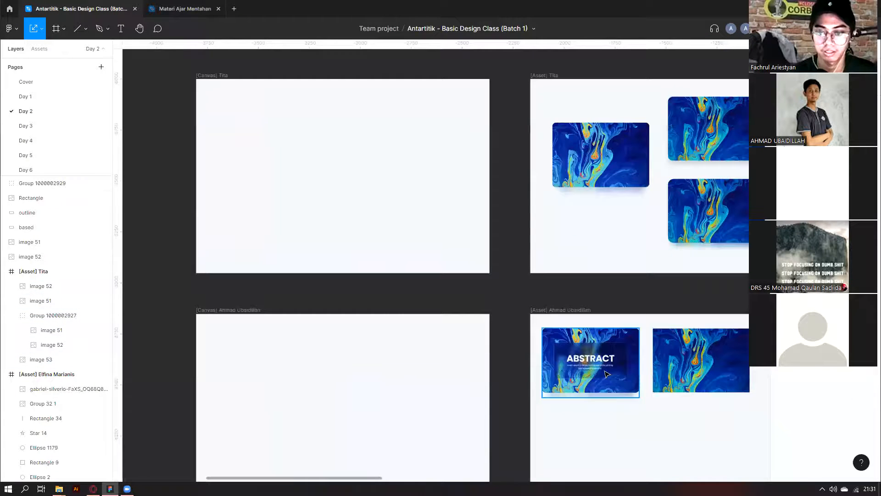
Copy the ABSTRACT card and image 51 into the [Canvas] Tita frame.
click(607, 374)
drag(607, 374, 271, 133)
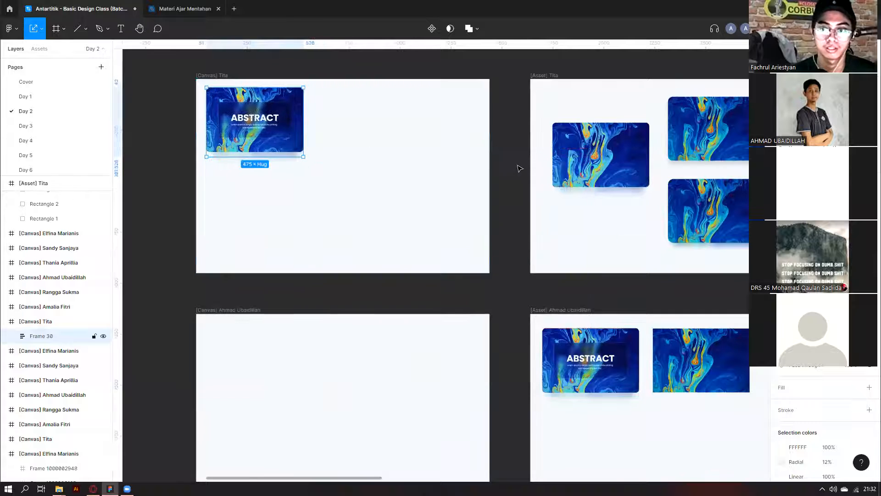
scroll(692, 212, up, 3)
drag(731, 69, 340, 229)
scroll(415, 207, left, 2)
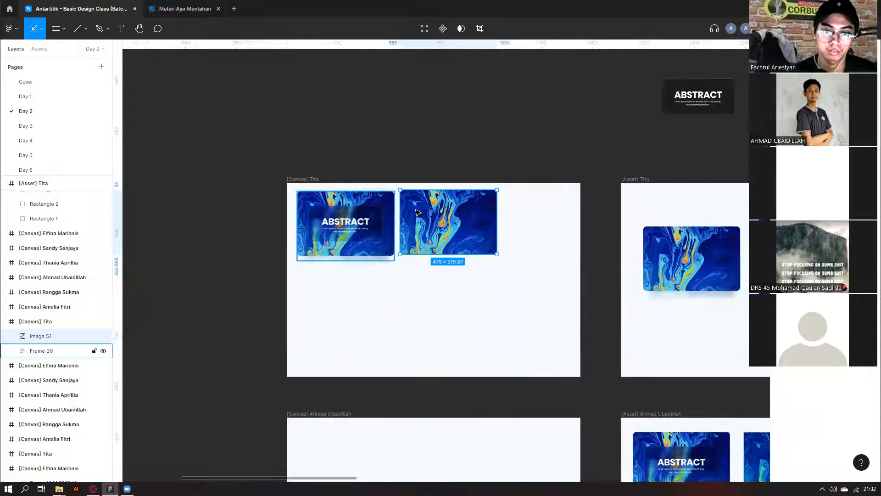
scroll(419, 213, up, 3)
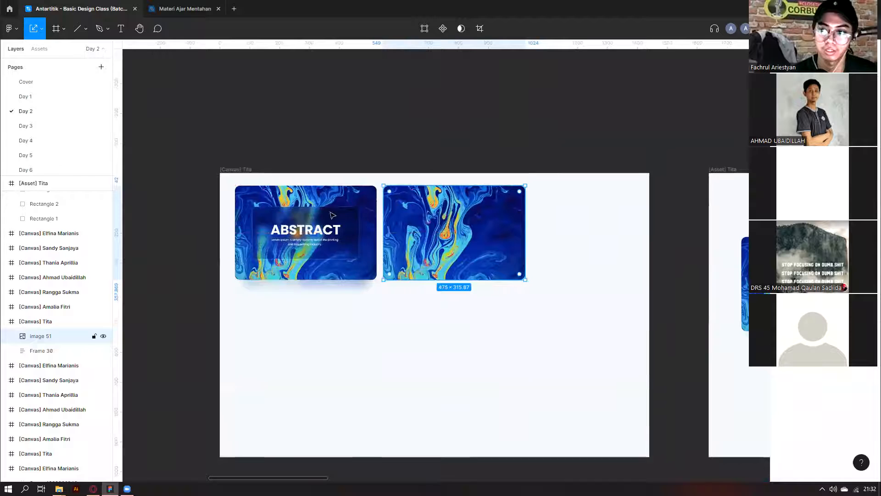
scroll(415, 217, up, 3)
Trim the plain marbled image beside the card to 475×315.
click(367, 180)
ctrl+click(339, 195)
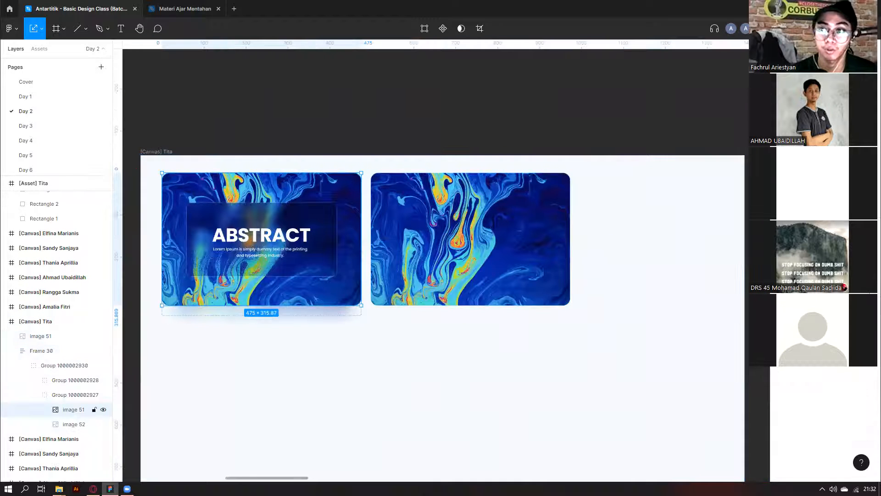
click(559, 248)
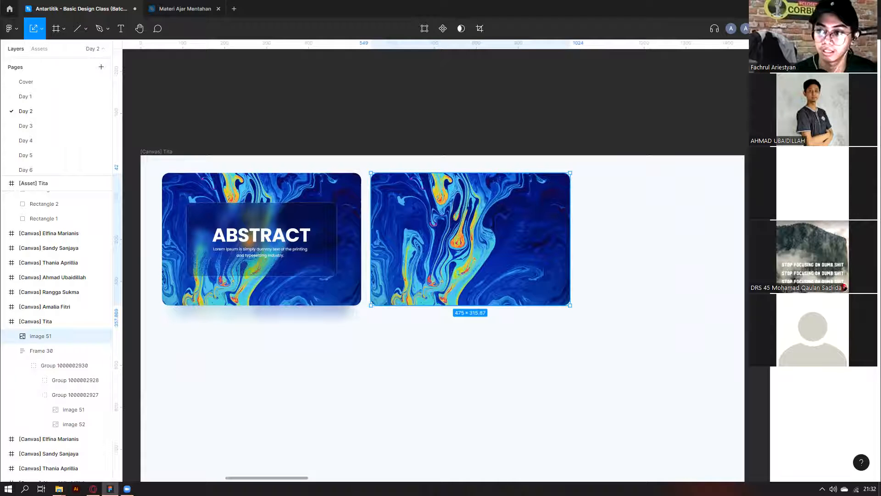
click(665, 257)
click(544, 189)
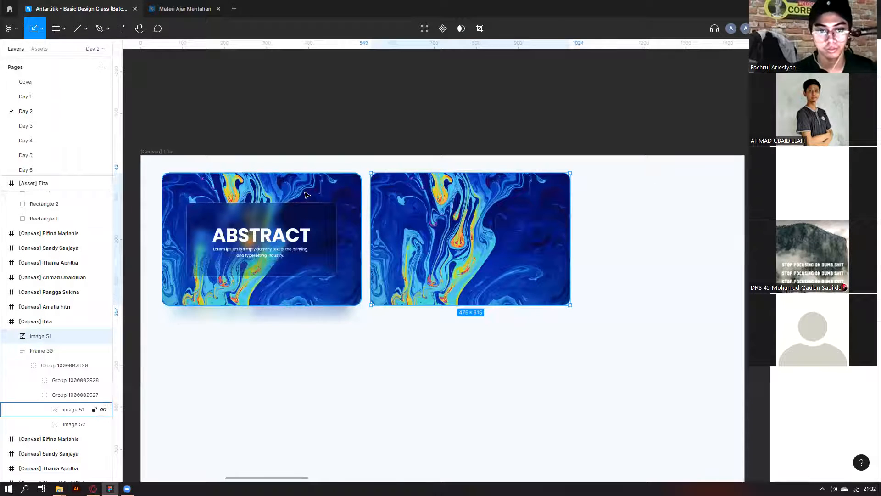
scroll(290, 241, down, 1)
scroll(325, 279, up, 1)
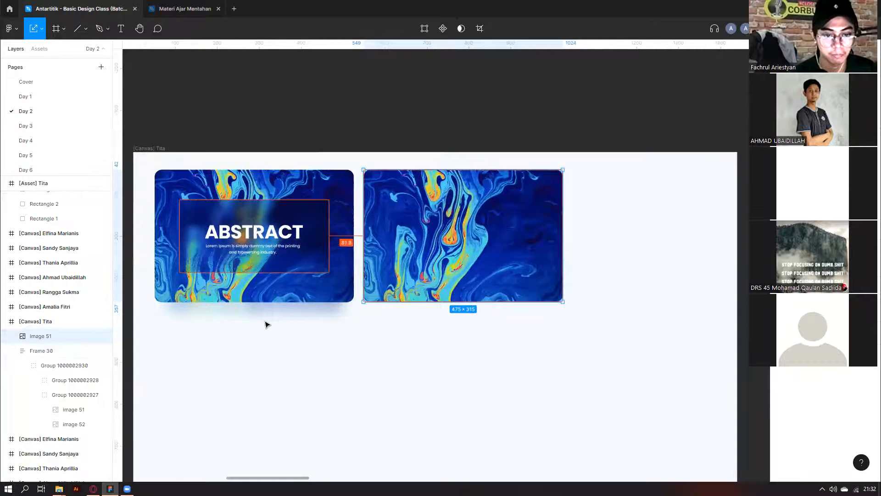
scroll(268, 325, up, 1)
Inspect the nested glass panel groups inside the ABSTRACT card.
click(264, 322)
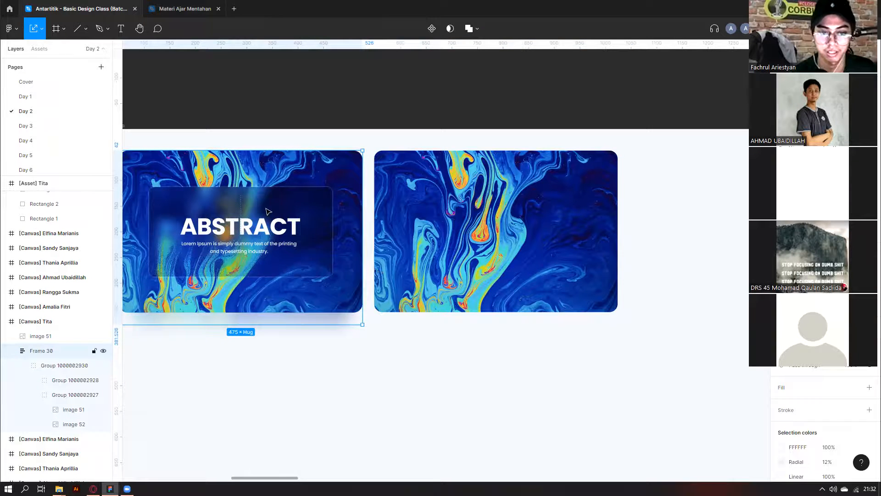
click(267, 247)
double_click(258, 241)
double_click(310, 223)
click(404, 134)
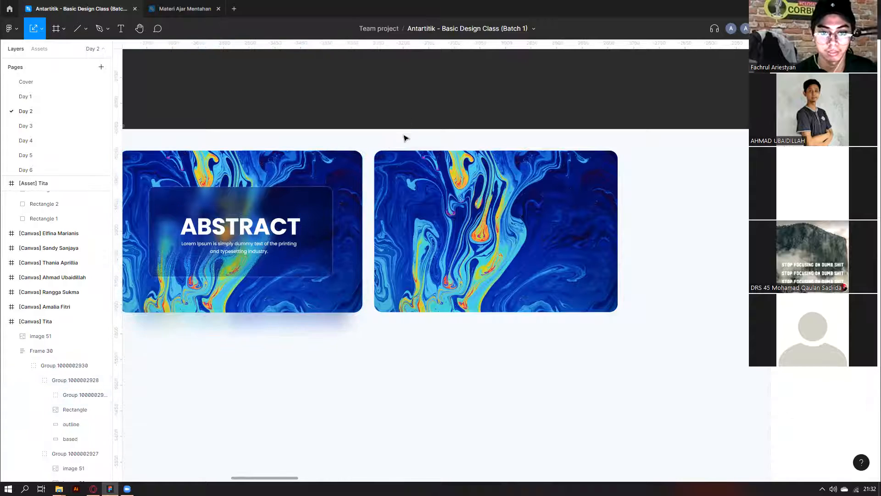
Select the layers of the loose ABSTRACT card above Tita's frame.
scroll(404, 134, down, 1)
scroll(417, 166, up, 1)
scroll(419, 169, up, 2)
scroll(490, 224, down, 3)
scroll(712, 105, up, 1)
click(707, 121)
scroll(720, 110, up, 2)
drag(567, 64, 688, 146)
click(620, 123)
Pull the dark rectangle off the loose card and move the ABSTRACT text group down-left.
drag(636, 126, 435, 130)
drag(693, 131, 620, 196)
click(626, 120)
drag(536, 227, 646, 231)
click(735, 195)
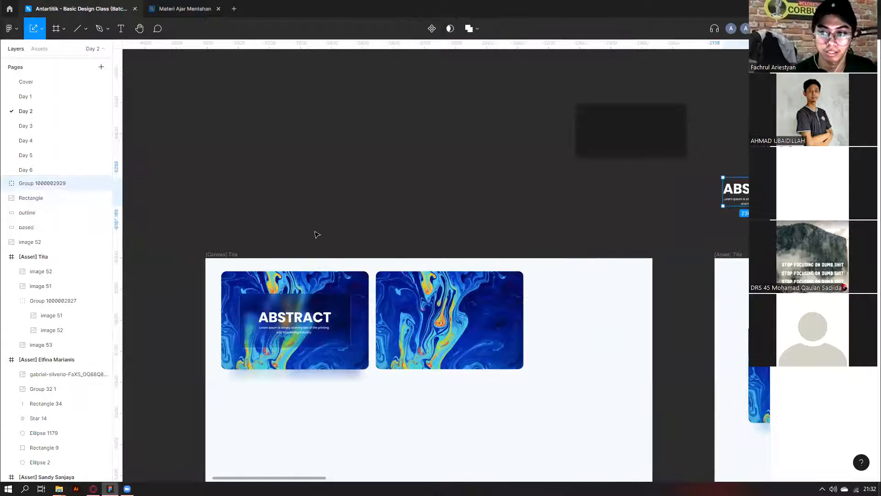
scroll(412, 262, right, 2)
double_click(680, 192)
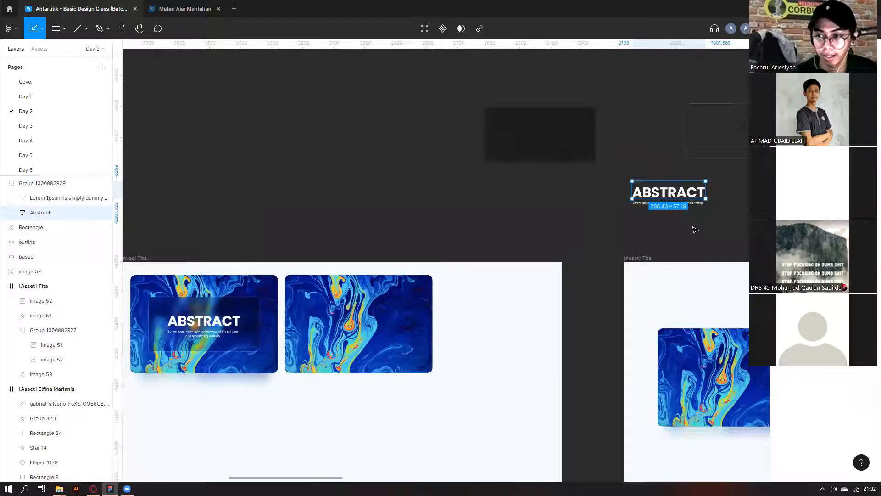
key(Escape)
Write the heading 'ABSTRCT' with the Text tool on the plain marbled image.
click(85, 29)
click(121, 29)
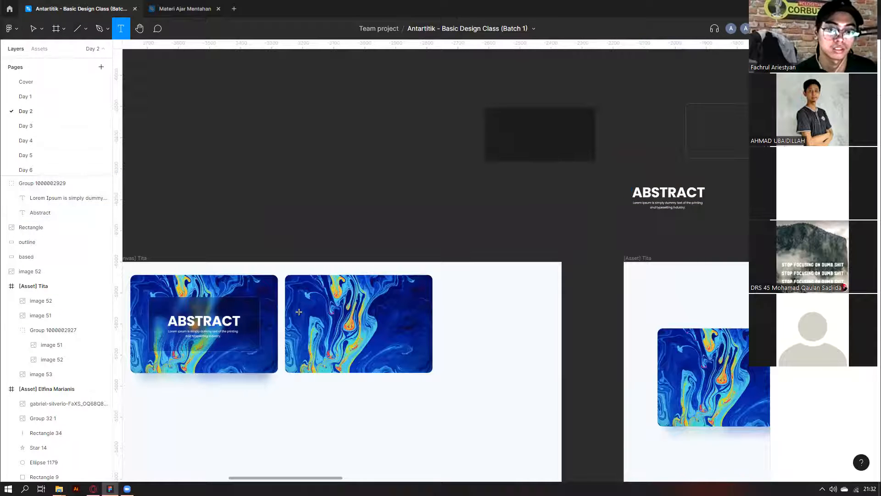
click(312, 318)
text(ABSTRCT)
key(Escape)
scroll(316, 306, down, 1)
scroll(321, 349, up, 3)
Scale the ABSTRCT heading to about 292×104 and duplicate it just below.
key(k)
drag(395, 320, 443, 322)
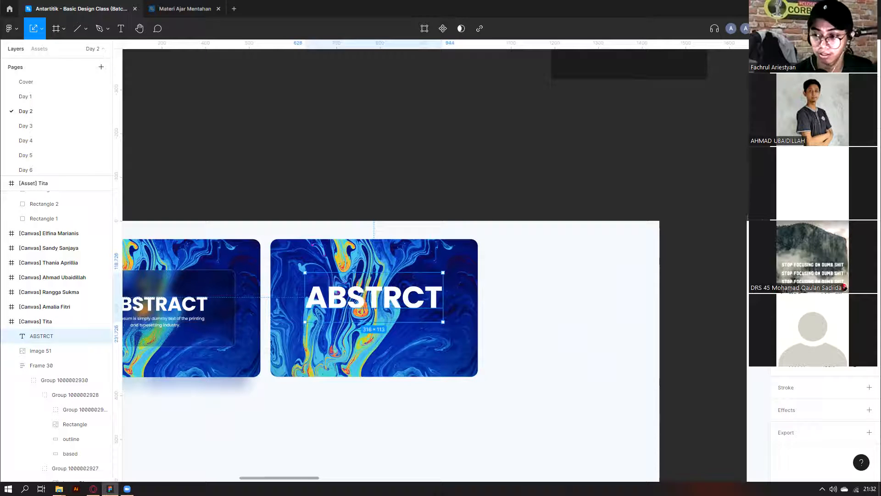
drag(408, 298, 403, 332)
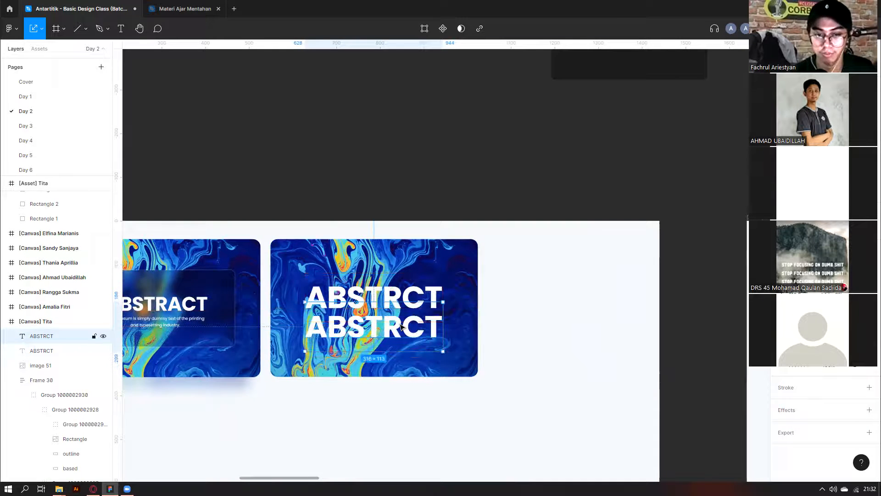
scroll(633, 216, down, 3)
scroll(643, 202, right, 2)
click(652, 194)
key(v)
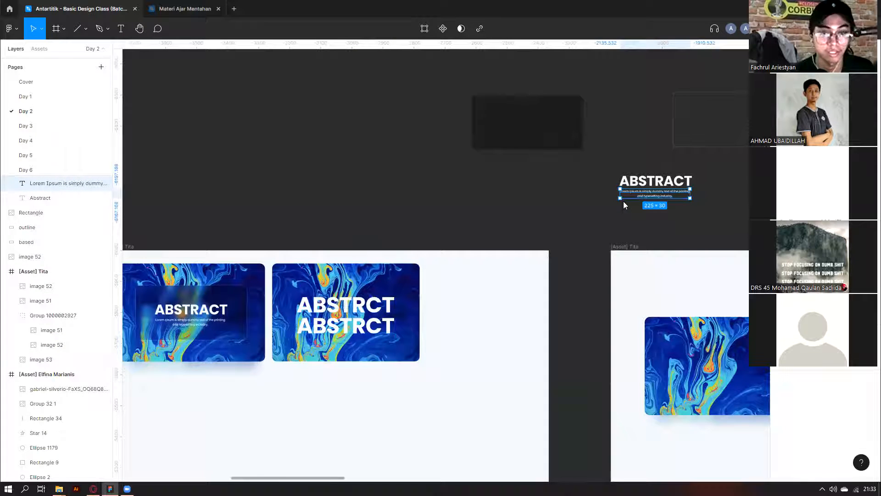
Load lipsum.com in Opera and select the opening Lorem Ipsum sentence.
key(alt+Tab)
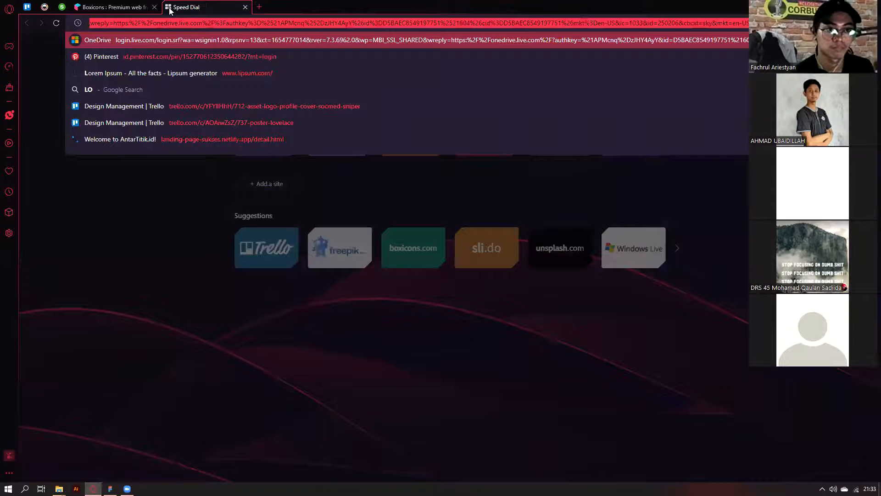
text(REM)
key(Down)
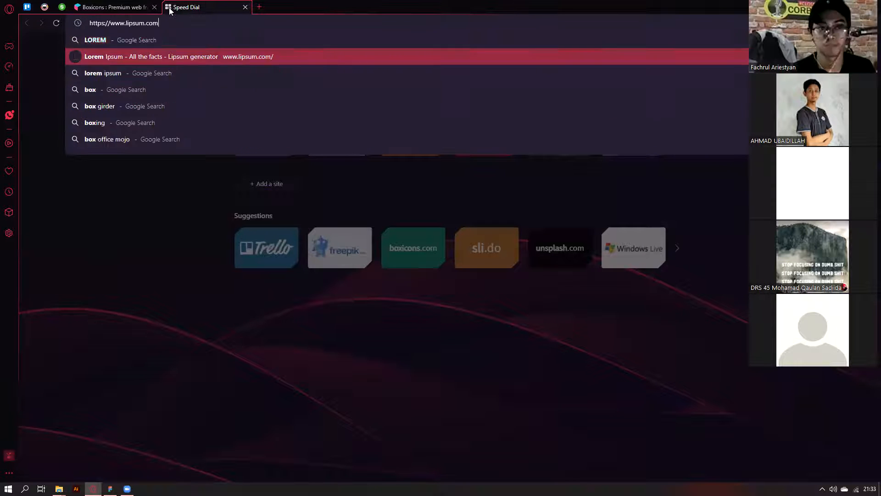
key(Return)
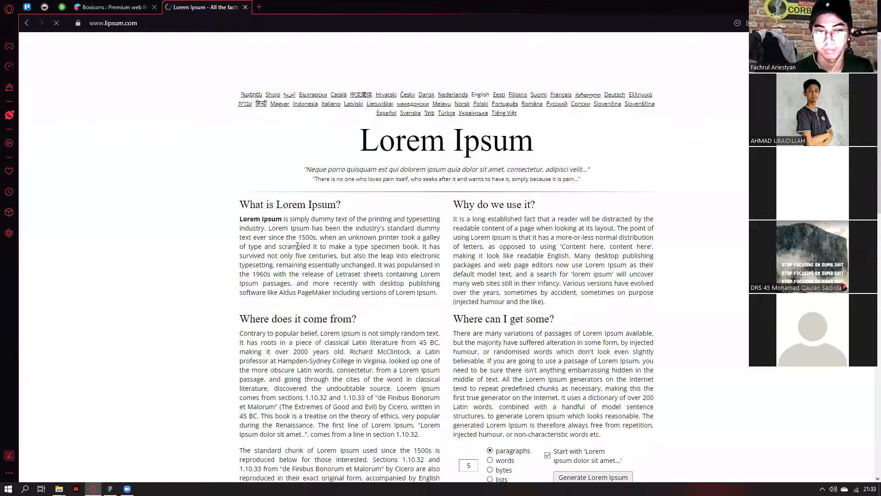
drag(242, 219, 421, 248)
click(271, 225)
mouse_move(269, 228)
mouse_down()
mouse_move(241, 219)
mouse_move(261, 215)
mouse_up()
Copy the sentence, return to Figma and select the duplicate ABSTRCT heading.
click(128, 29)
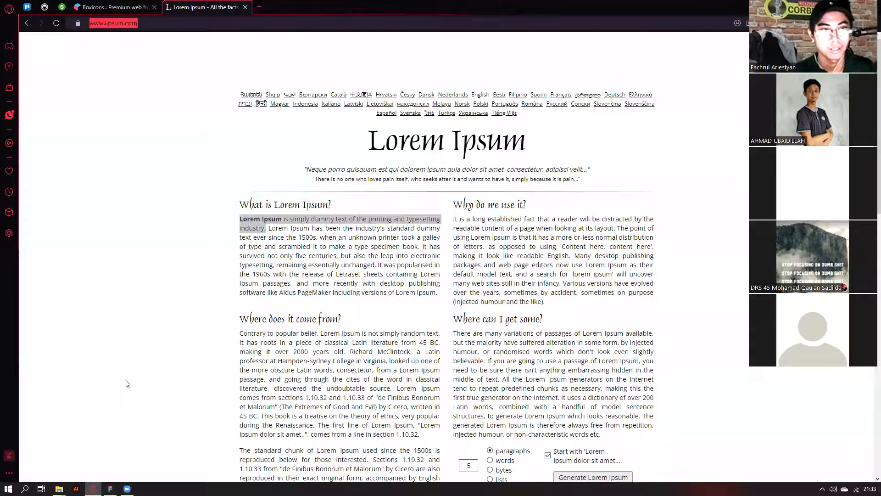
click(212, 137)
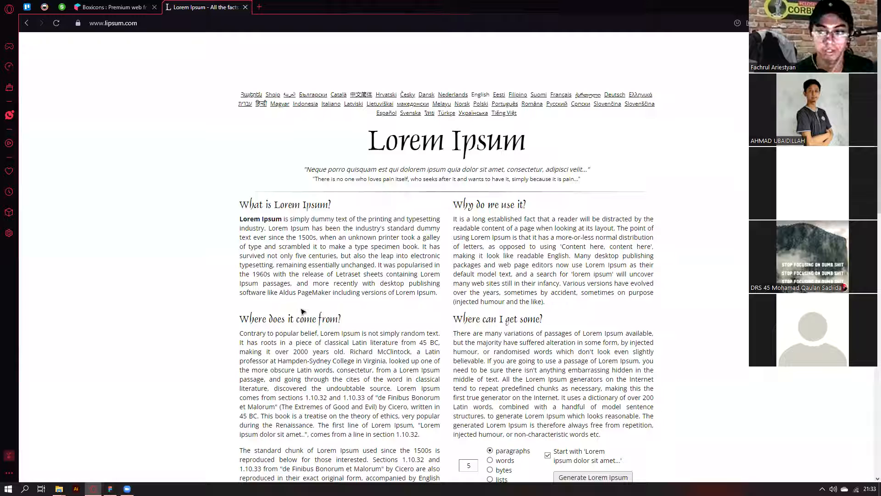
key(alt+Tab)
scroll(373, 290, left, 3)
click(376, 287)
Paste the Lorem Ipsum sentence into the duplicate heading, shrink it under ABSTRCT and wrap it onto two lines.
double_click(376, 287)
key(ctrl+v)
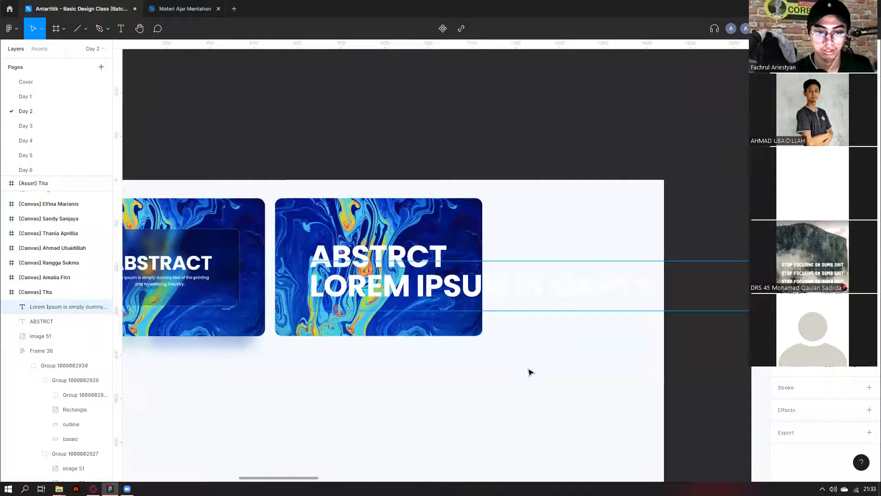
scroll(532, 372, down, 5)
key(k)
scroll(634, 354, down, 4)
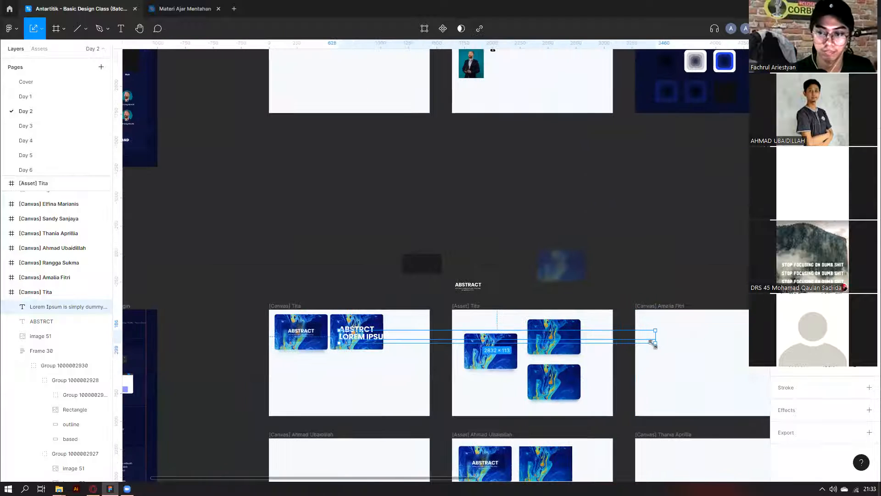
drag(655, 343, 386, 334)
scroll(358, 337, up, 6)
key(shift+Down)
key(shift+Down)
key(Down)
key(v)
drag(662, 320, 459, 327)
Fine-tune the subtitle's font size, line spacing and letter spacing, checking its gap to the neighbouring card.
key(ctrl+shift+comma)
key(ctrl+shift+comma)
key(ctrl+shift+comma)
key(ctrl+shift+comma)
key(ctrl+shift+period)
key(alt+shift+comma)
key(alt+shift+comma)
key(alt+shift+comma)
key(alt+shift+period)
key(alt+shift+period)
key(alt+shift+period)
key(alt+shift+period)
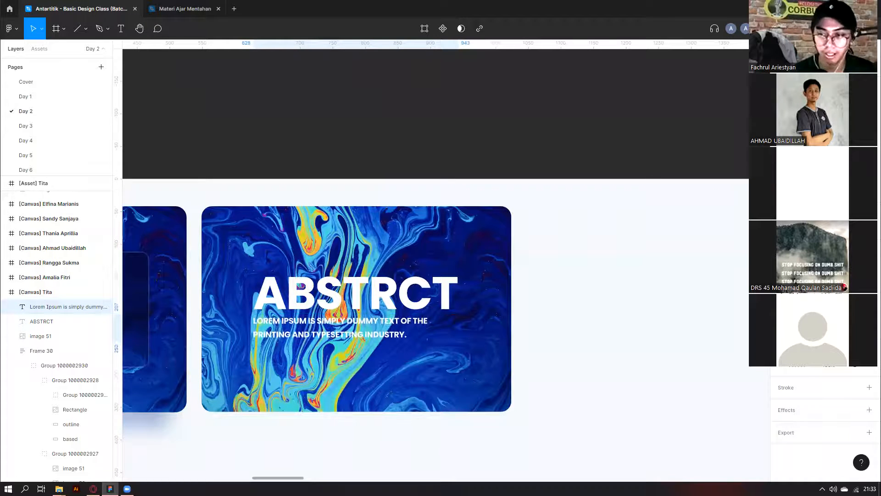
key(alt+period)
key(alt+period)
key(alt+period)
key(alt+comma)
key(alt+comma)
key(alt+comma)
key(alt+comma)
key(alt+comma)
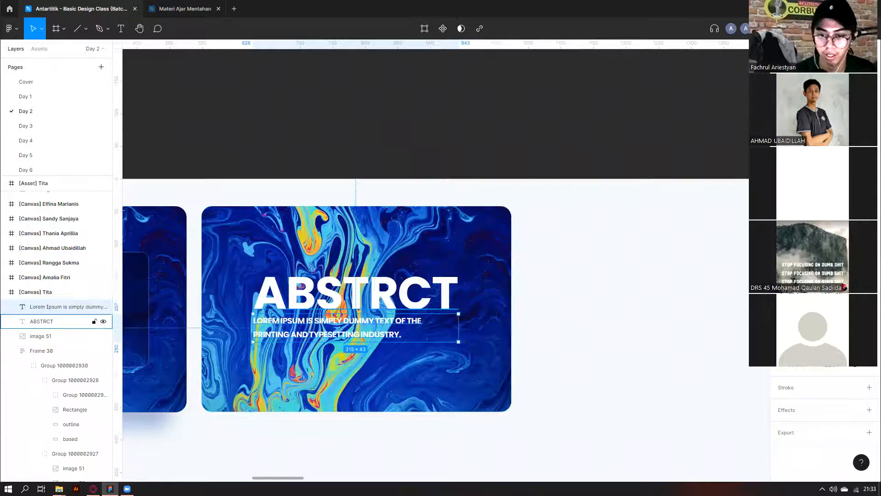
scroll(314, 337, down, 2)
scroll(171, 335, left, 2)
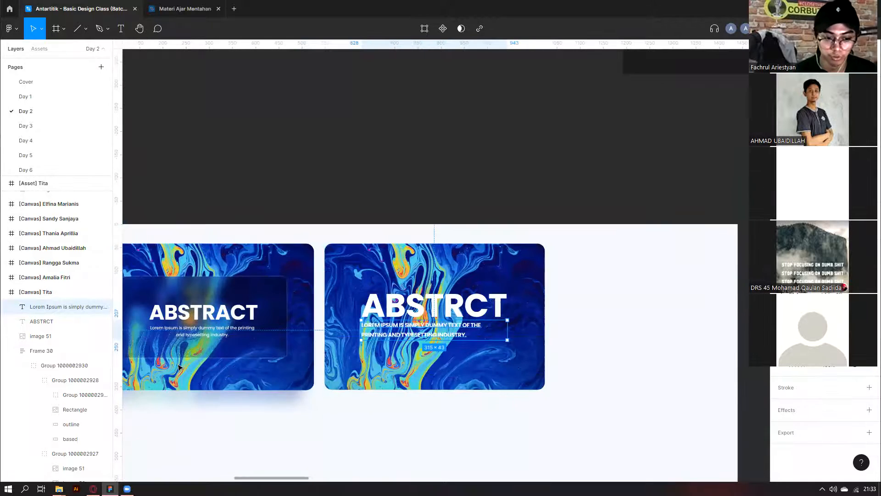
key(ctrl+alt)
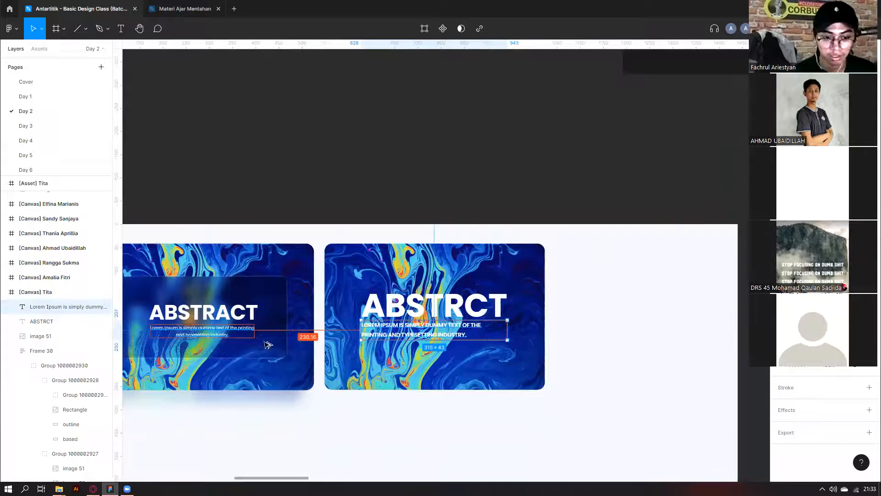
scroll(204, 349, up, 3)
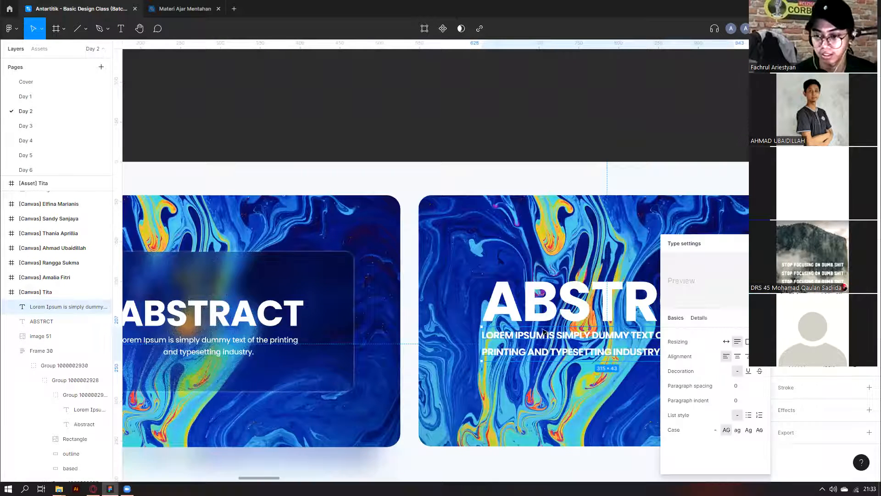
Undo the last two edits to the heading texts.
click(538, 377)
scroll(524, 312, down, 1)
key(ctrl+z)
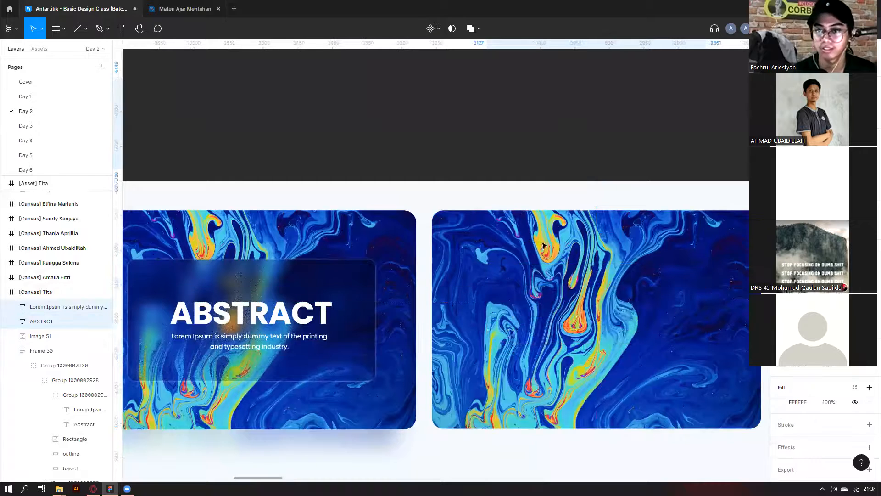
key(ctrl+z)
key(ctrl+z)
scroll(527, 241, up, 2)
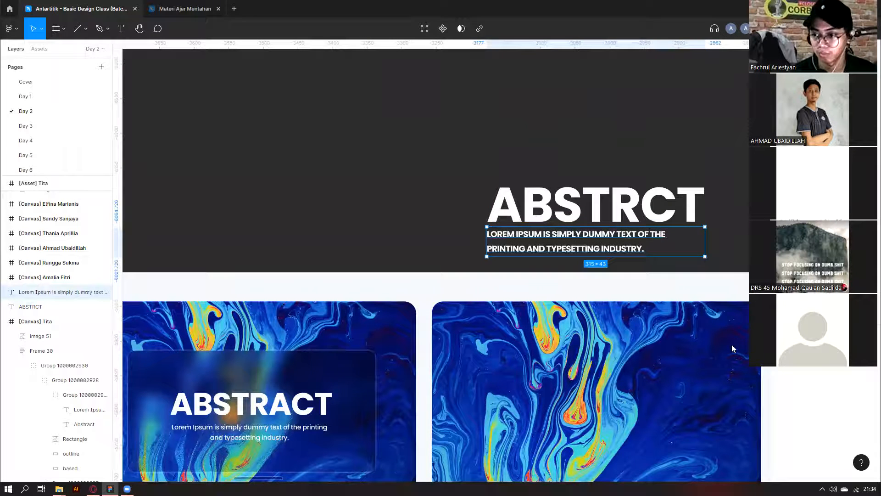
Set the subtitle's Case to none, change its weight, centre it, and group it with ABSTRCT.
click(733, 437)
click(715, 429)
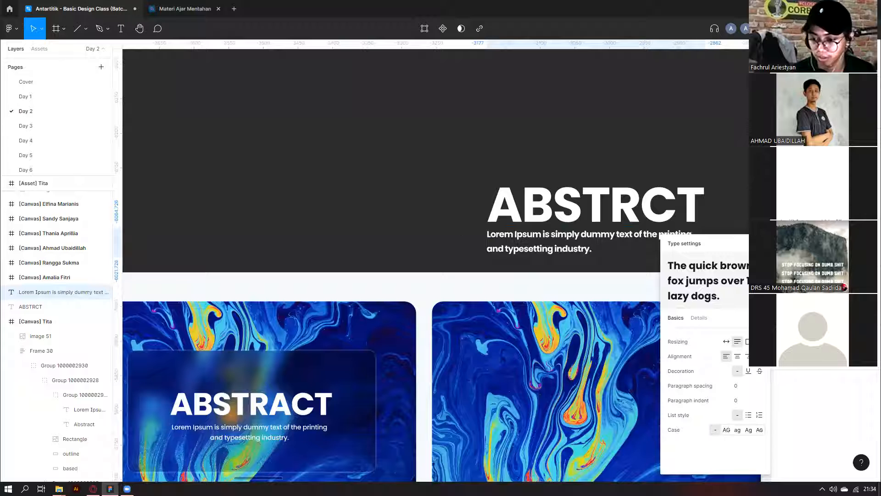
key(ctrl+b)
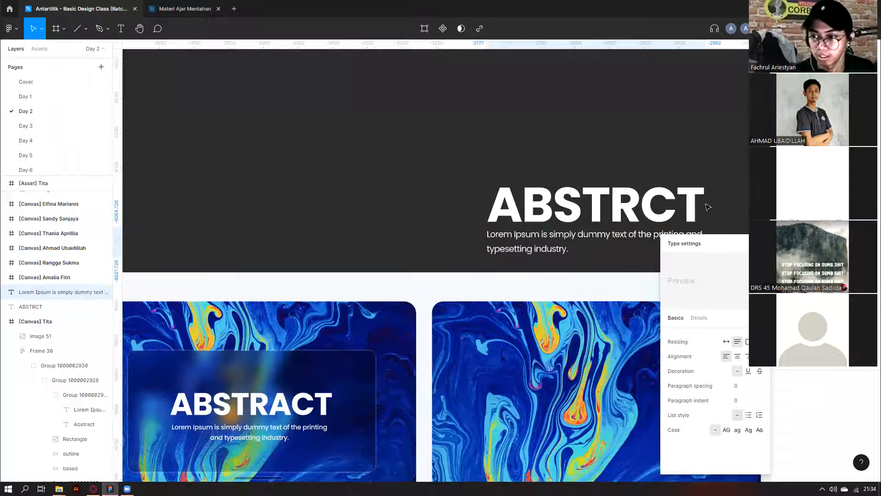
click(798, 214)
click(798, 225)
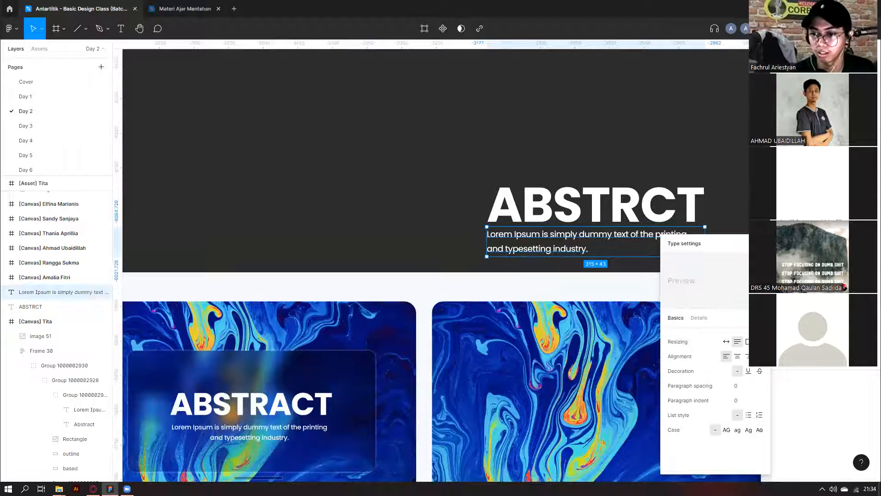
click(738, 356)
drag(398, 140, 698, 239)
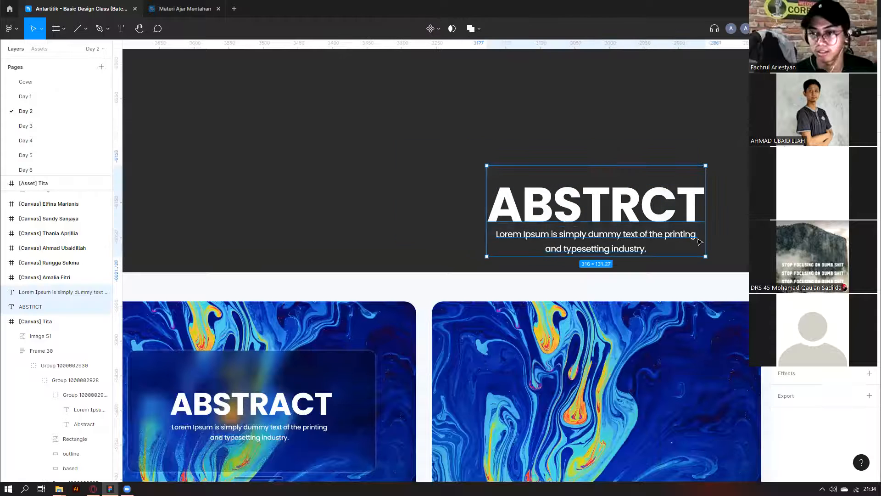
key(ctrl+g)
scroll(462, 251, down, 2)
scroll(480, 243, down, 3)
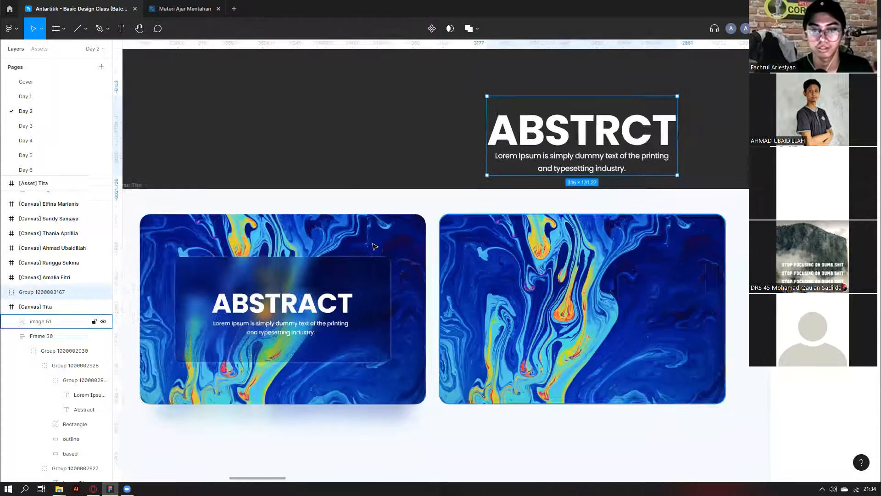
Move the based rectangle in the first card, comparing before and after with undo and redo.
ctrl+click(381, 275)
scroll(688, 156, right, 3)
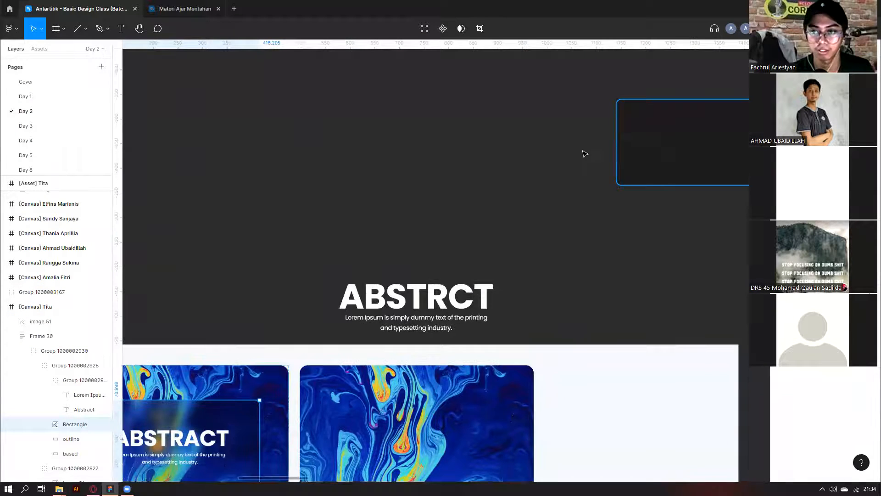
scroll(585, 151, up, 3)
scroll(652, 205, down, 1)
scroll(702, 148, down, 1)
drag(702, 148, 573, 161)
scroll(577, 152, right, 5)
key(ctrl+z)
scroll(646, 183, up, 2)
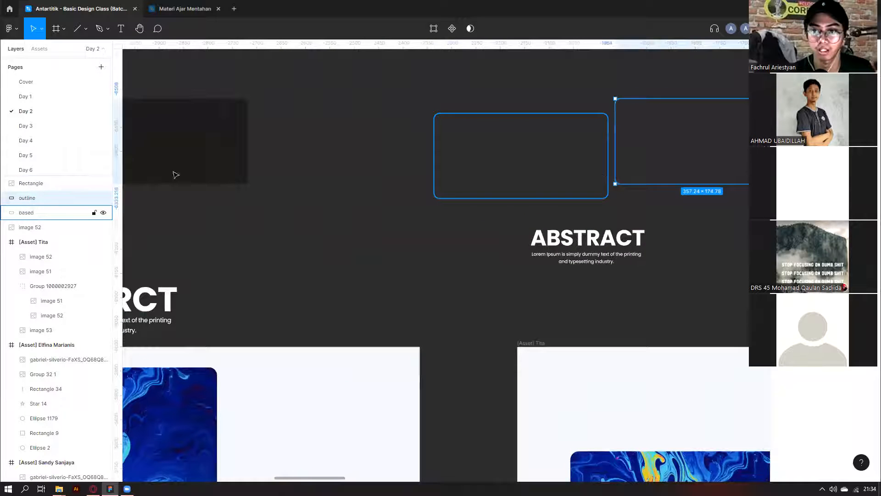
key(ctrl+shift+z)
key(ctrl+z)
key(ctrl+shift+z)
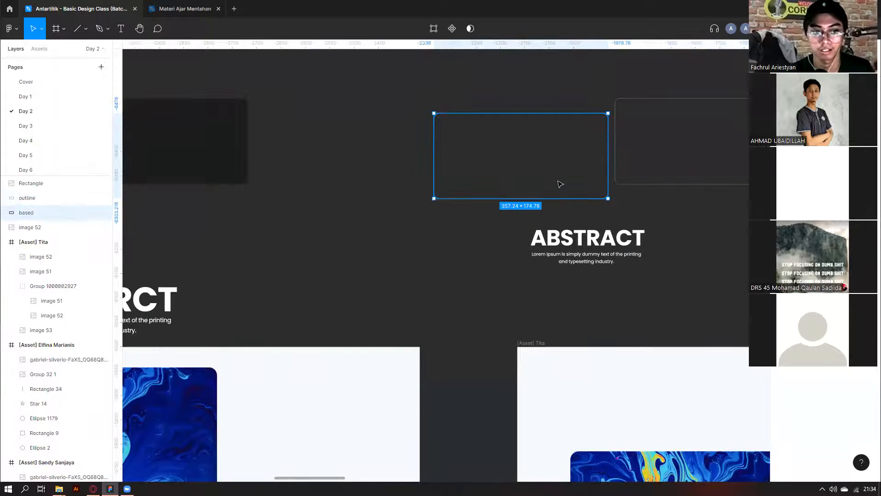
scroll(561, 183, down, 2)
scroll(508, 223, left, 5)
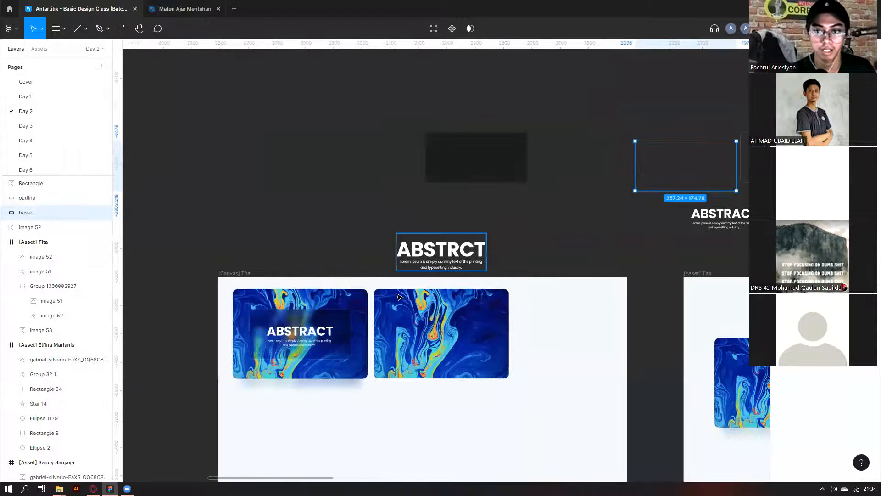
Draw a rectangle over the second blue card and check the based rectangle's gradient fill for reference.
click(86, 28)
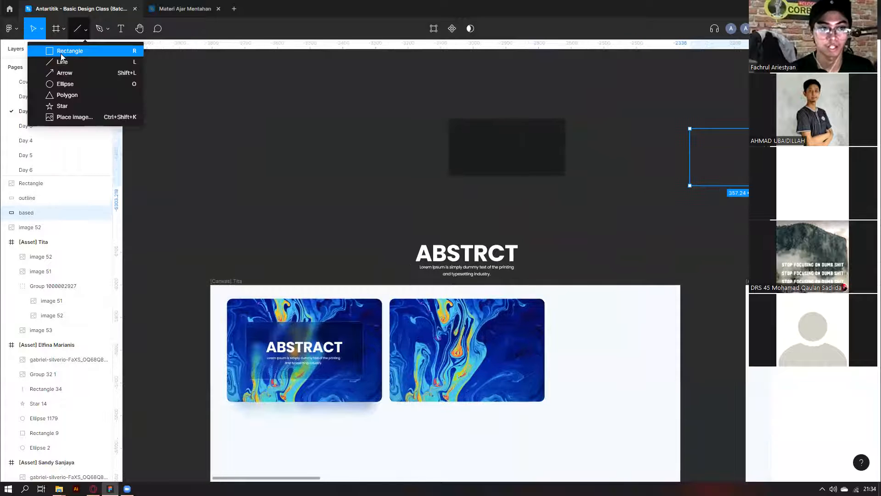
click(91, 53)
drag(416, 331, 525, 379)
scroll(631, 192, right, 2)
scroll(630, 192, right, 3)
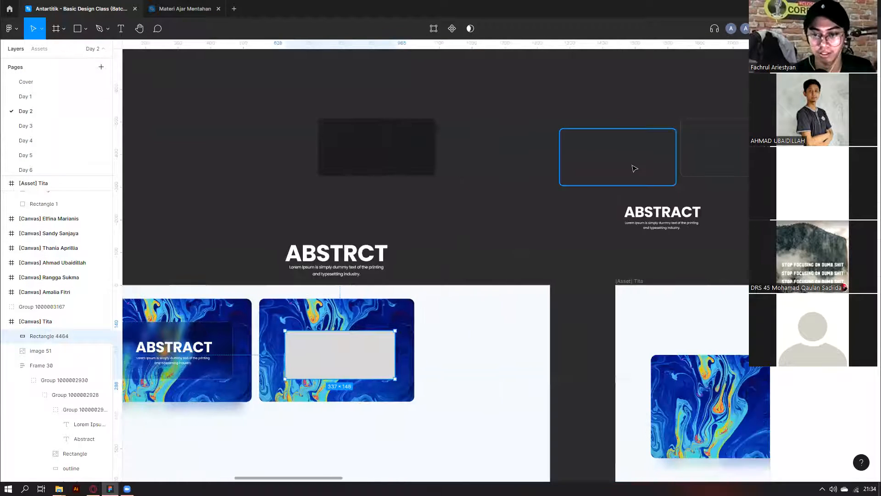
click(651, 167)
click(779, 193)
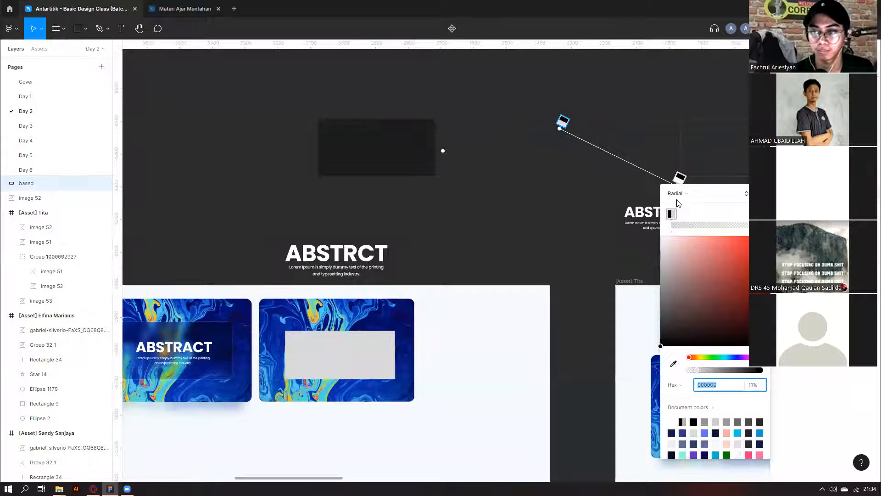
key(Escape)
Fill the new rectangle with a black-to-transparent radial gradient, shifting its dark centre up and left.
click(305, 353)
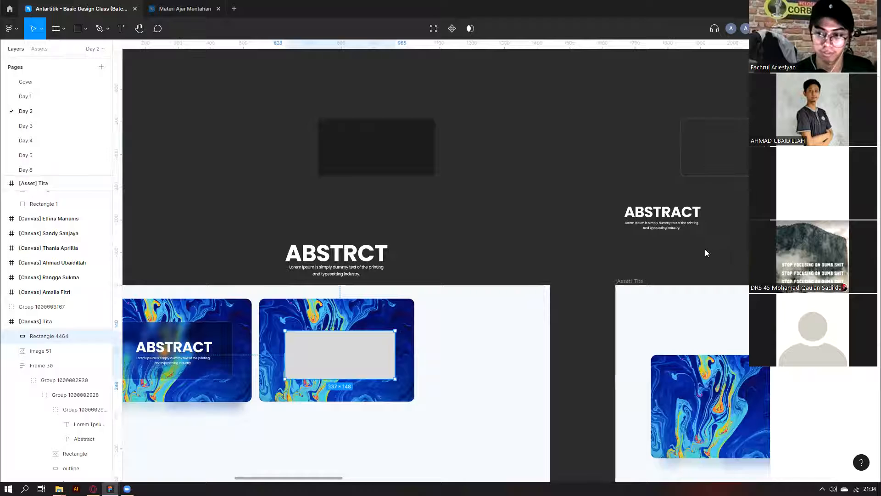
click(783, 244)
click(680, 242)
click(684, 265)
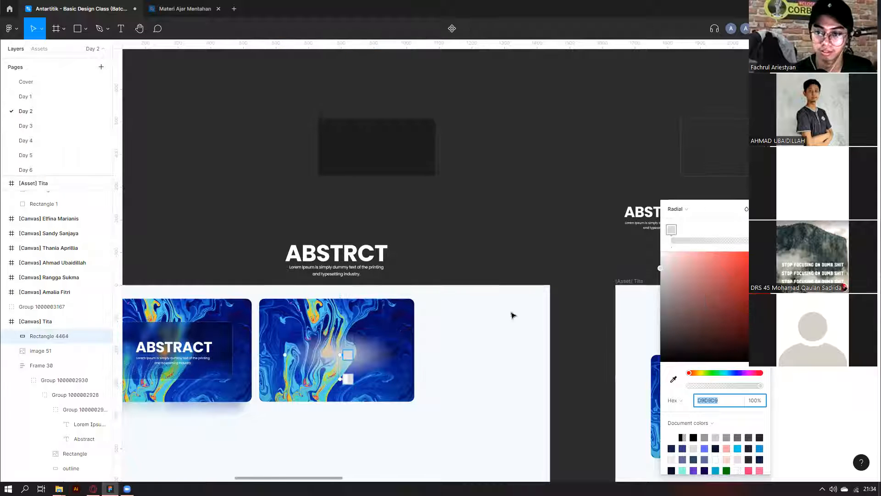
scroll(590, 300, down, 1)
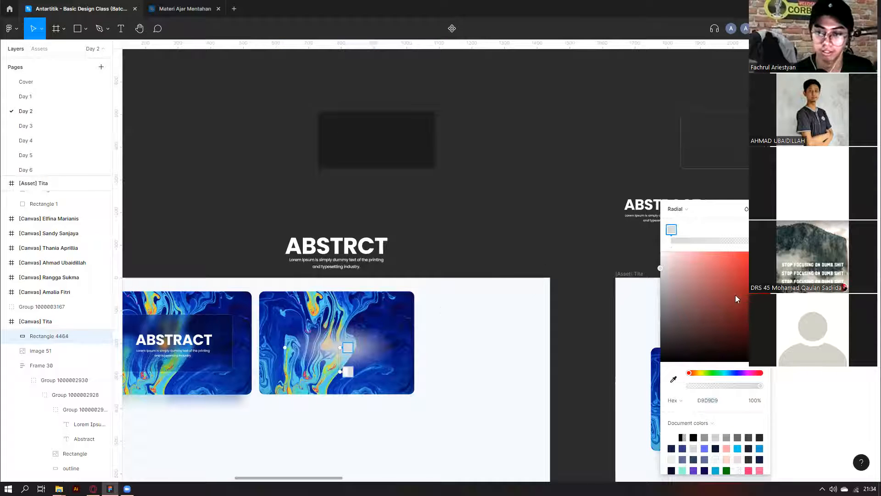
drag(737, 295, 636, 340)
click(348, 371)
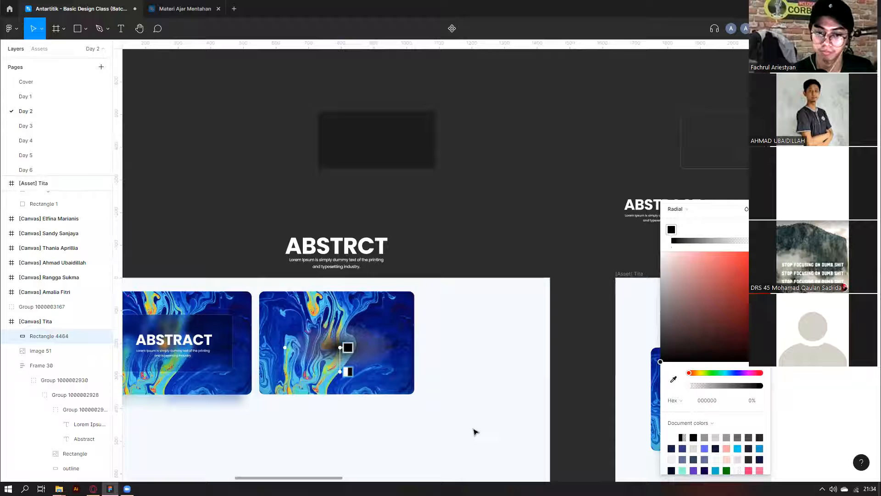
scroll(290, 347, up, 2)
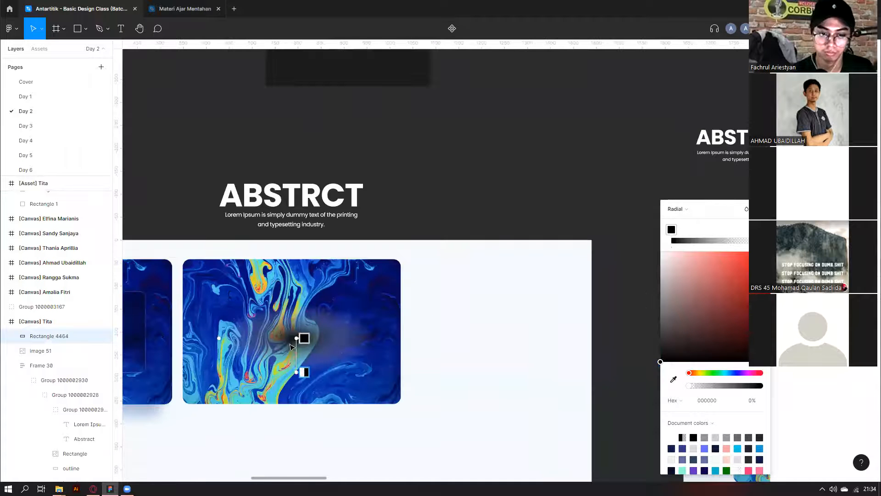
drag(299, 337, 273, 311)
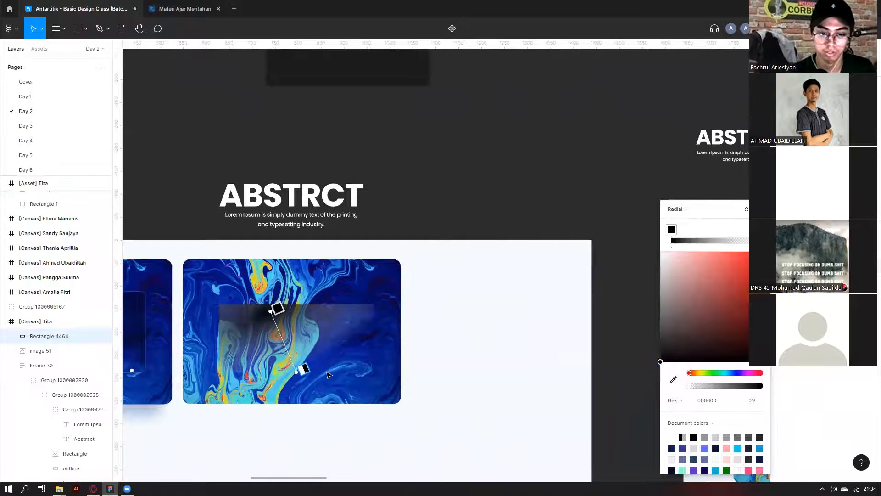
drag(297, 372, 305, 401)
scroll(467, 301, down, 3)
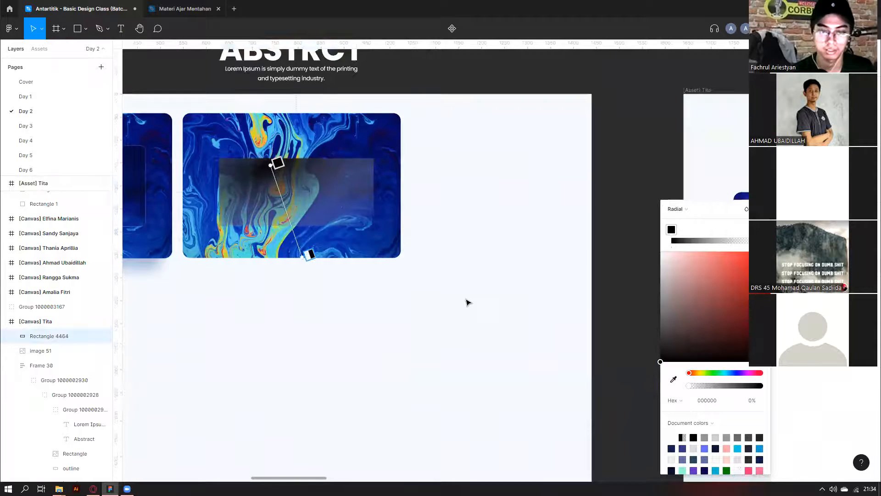
click(371, 196)
drag(371, 196, 394, 200)
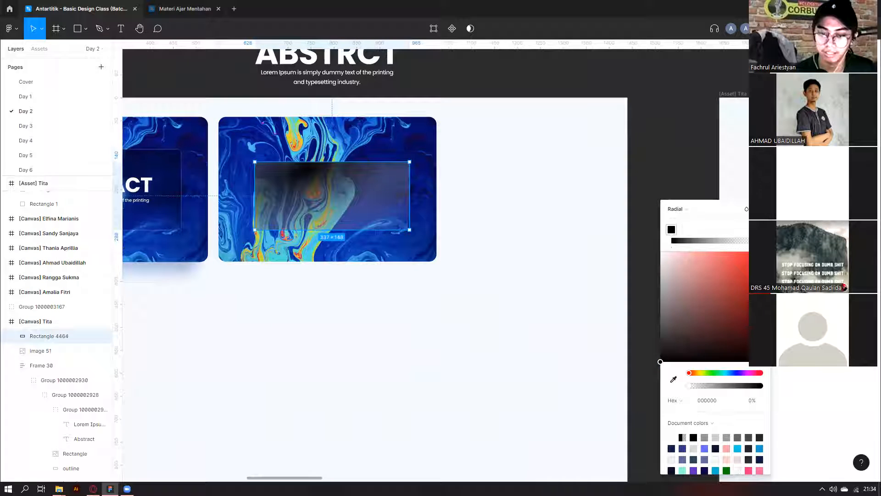
key(Escape)
key(Escape)
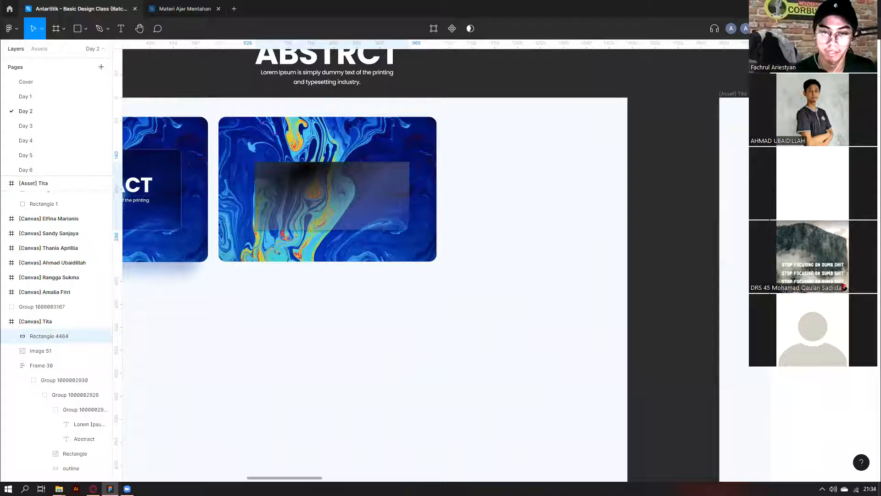
Add a Background blur effect to Rectangle 4464 on the second card and set Blur to 32.
click(298, 181)
scroll(298, 170, up, 5)
click(762, 327)
click(690, 350)
text(13)
key(Return)
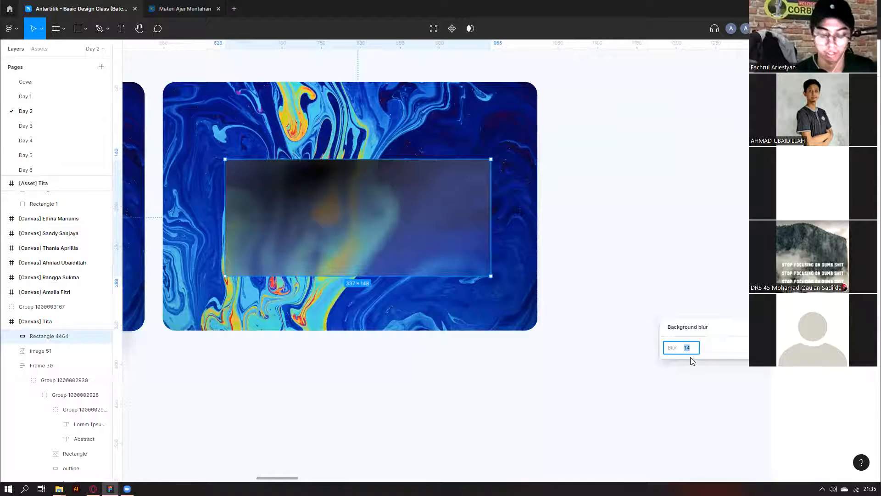
key(Return)
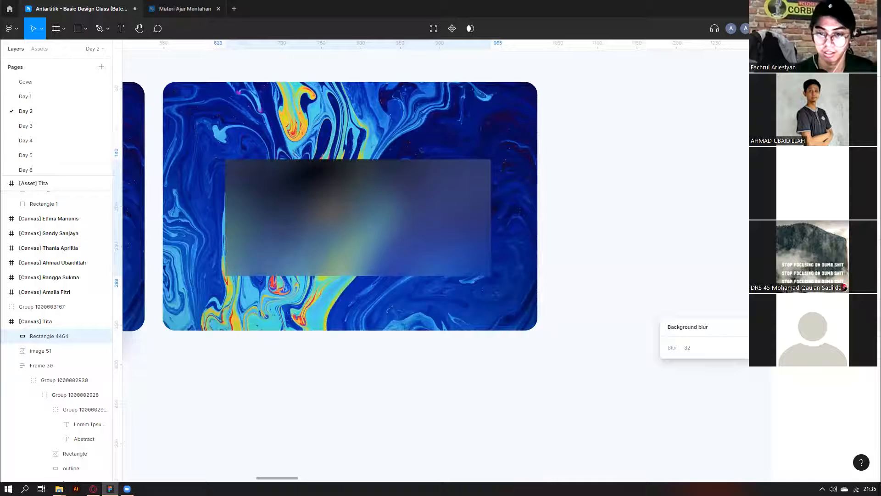
scroll(627, 225, down, 3)
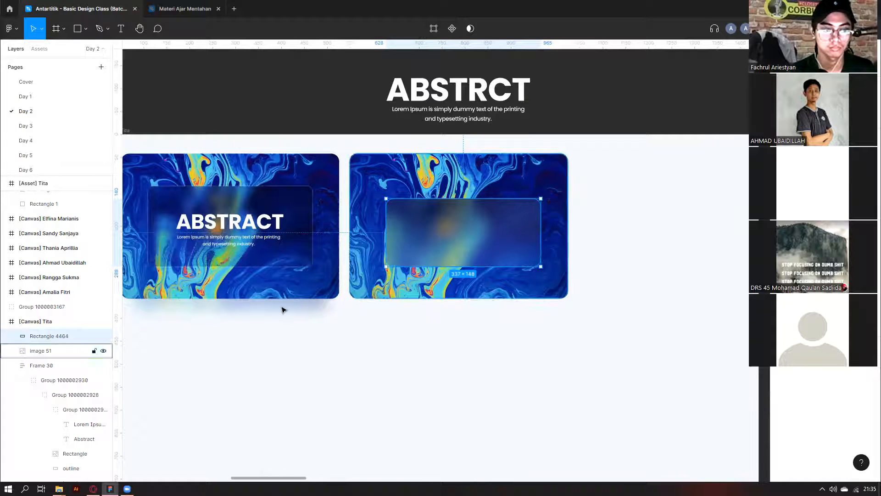
scroll(480, 233, up, 3)
Nudge the blurred panel up and left and rename its layer 'based'.
drag(480, 232, 473, 229)
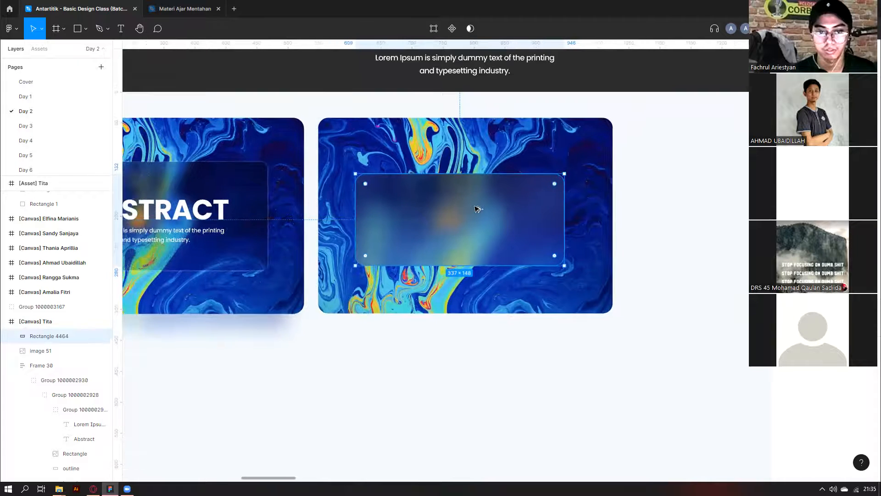
scroll(473, 212, up, 2)
double_click(44, 338)
text(based)
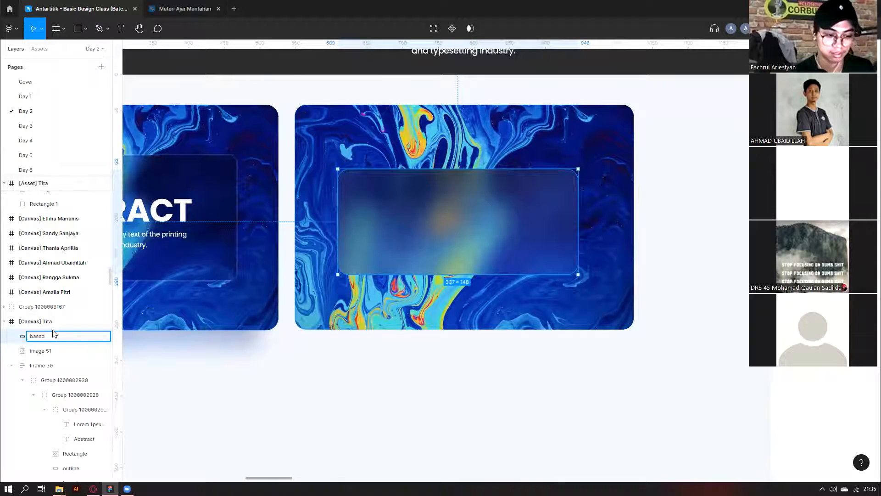
scroll(39, 324, down, 2)
click(265, 380)
click(436, 227)
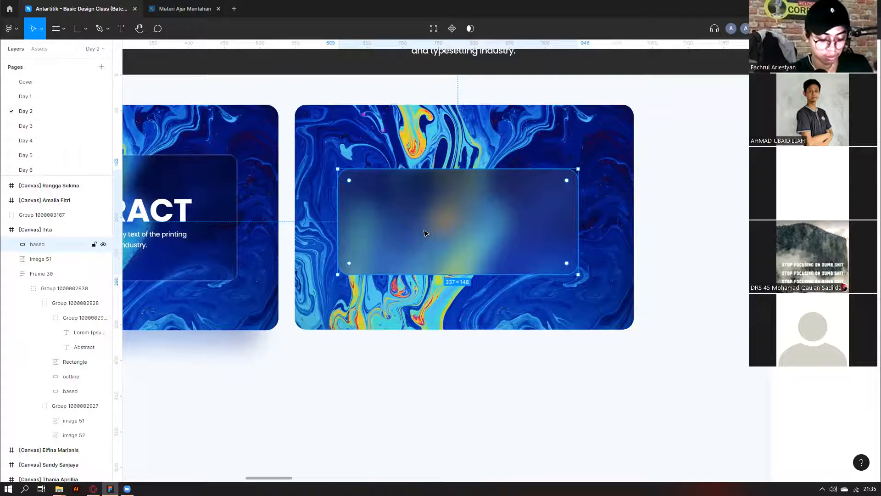
Paste a duplicate panel named Outline, removing its fill and giving it a white stroke.
key(ctrl+v)
double_click(33, 244)
text(out)
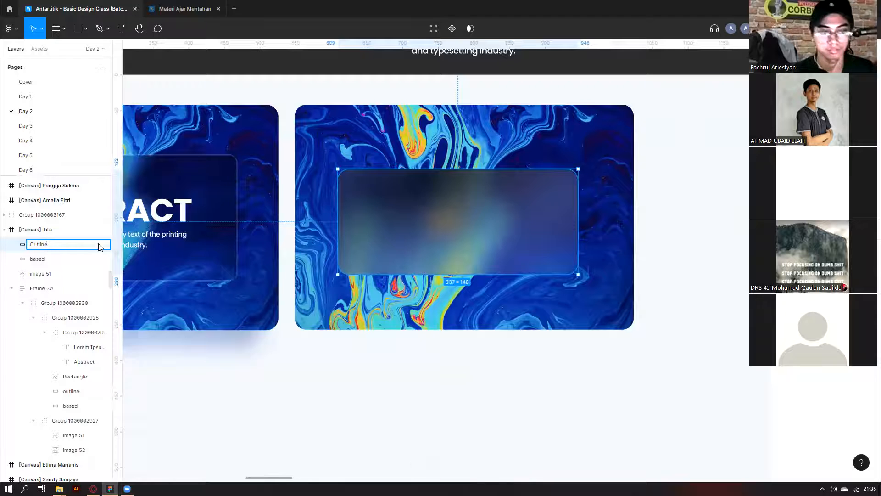
click(40, 259)
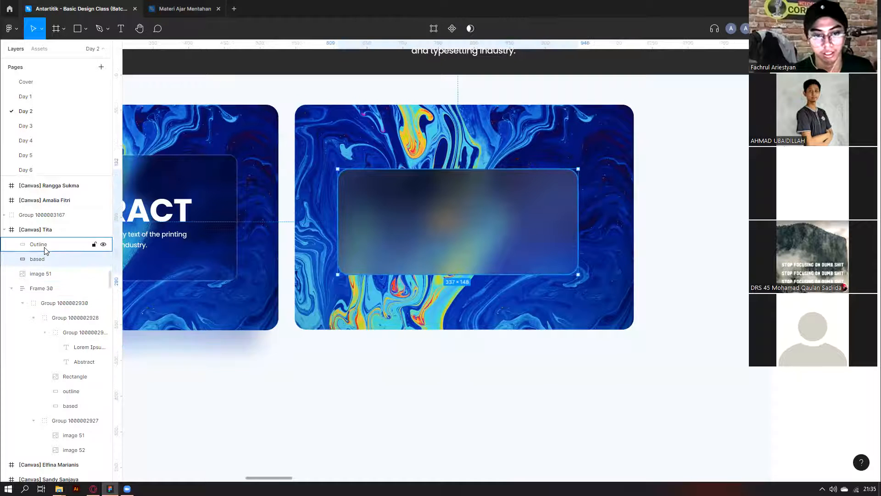
click(46, 250)
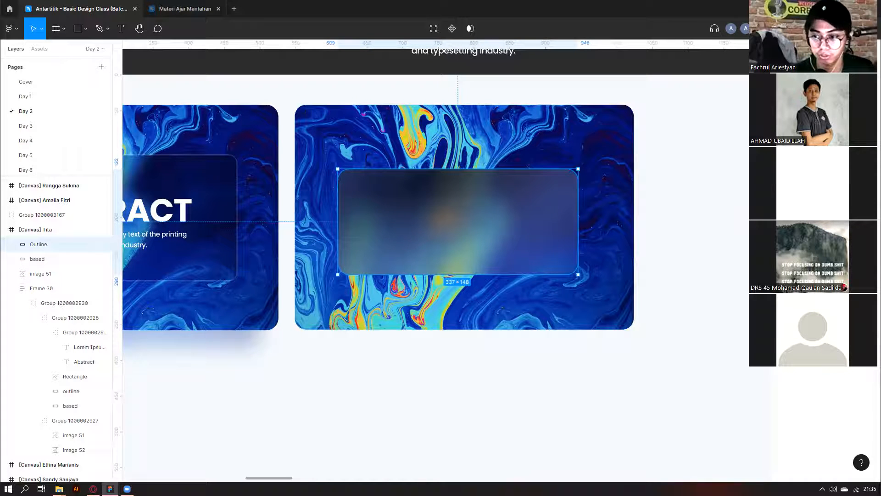
click(871, 245)
click(870, 247)
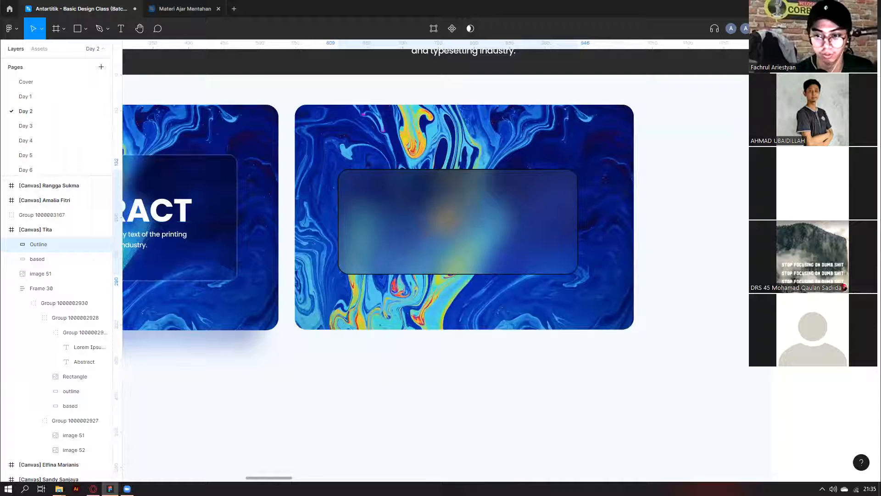
click(871, 247)
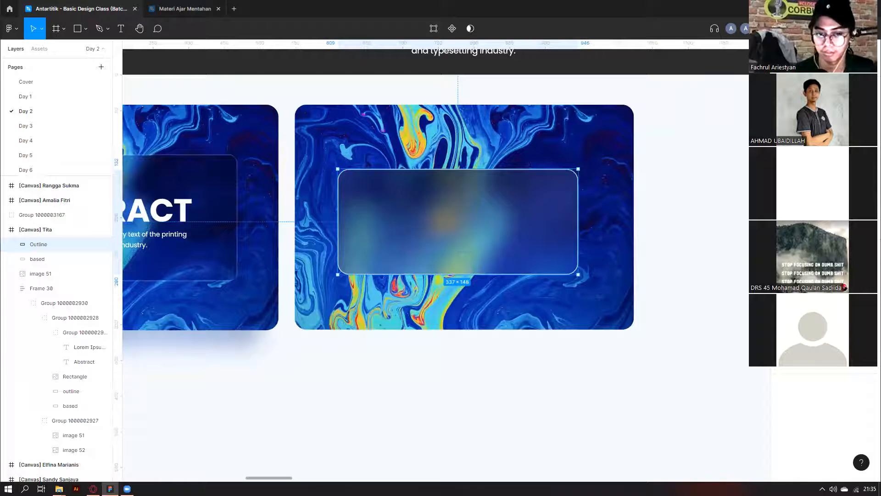
Wrap the Outline and based layers together in a new frame.
shift+click(41, 258)
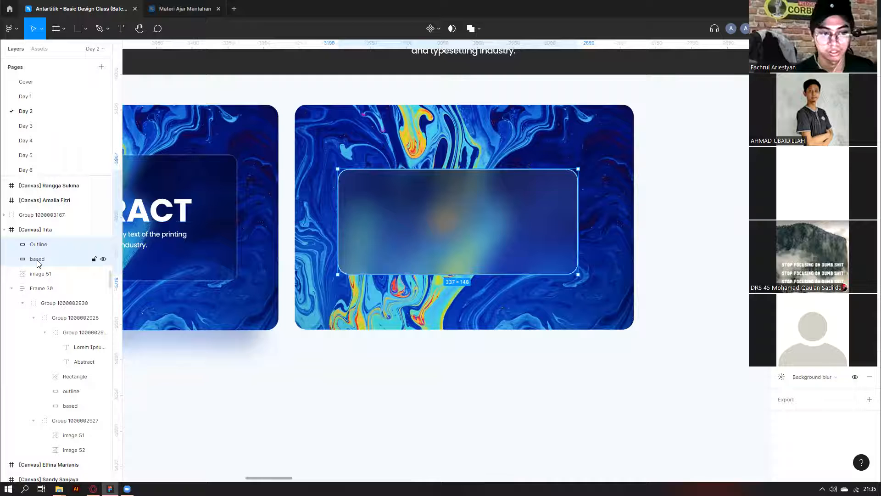
right_click(39, 247)
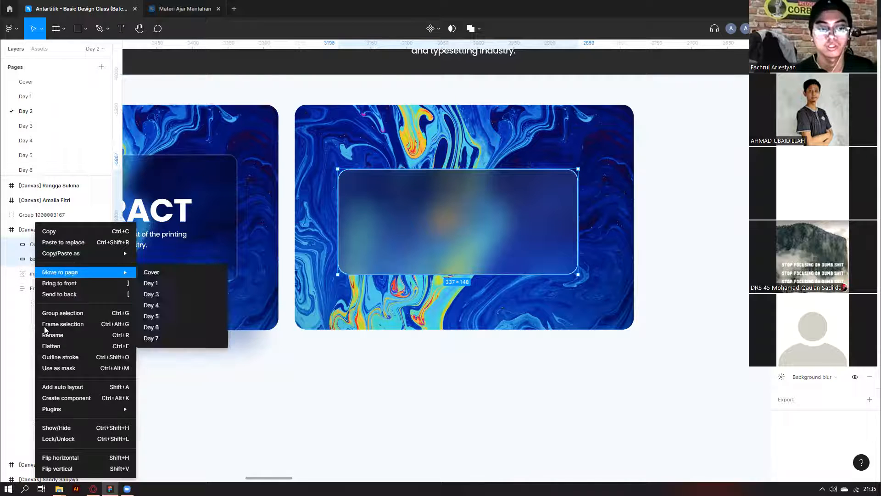
key(Escape)
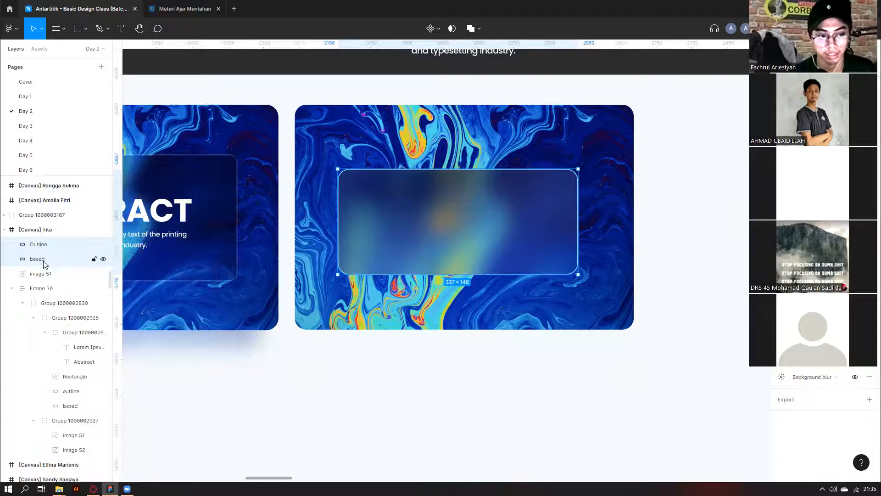
shift+click(44, 247)
shift+click(44, 246)
right_click(45, 246)
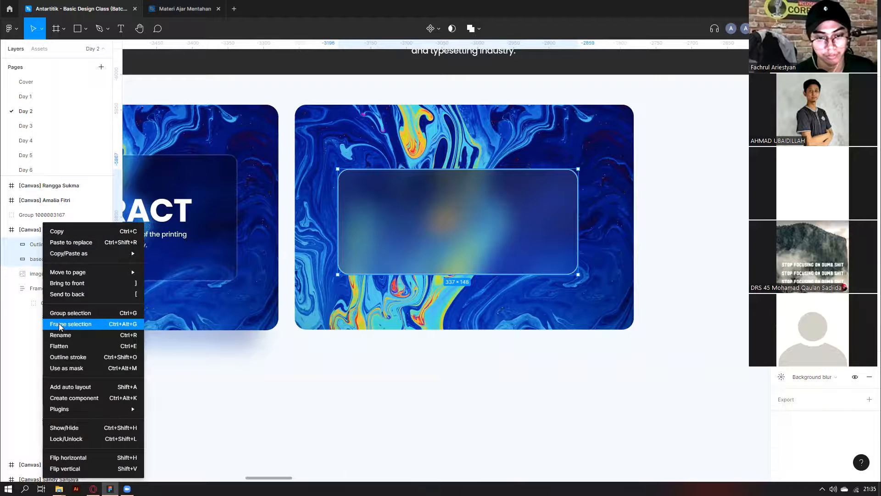
click(59, 324)
Move the dark rectangle toward a student's canvas, then put it back above the canvas.
scroll(411, 367, down, 2)
click(408, 377)
scroll(408, 374, down, 3)
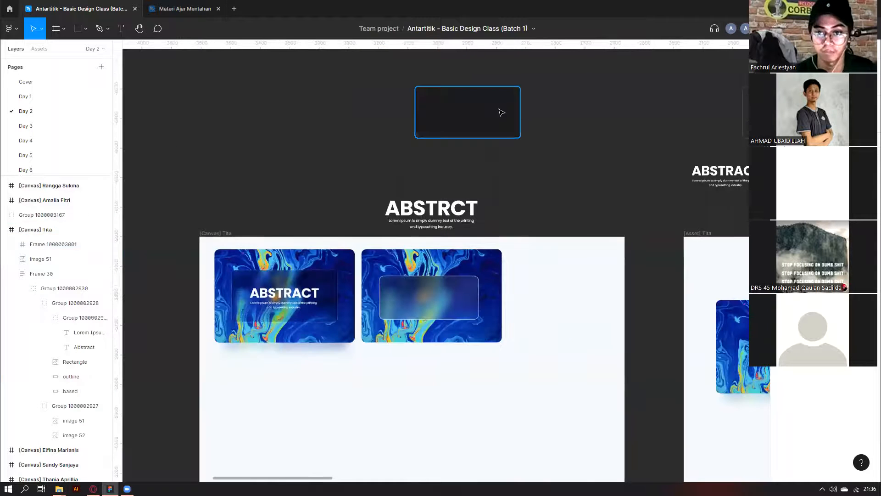
click(501, 113)
scroll(478, 108, up, 2)
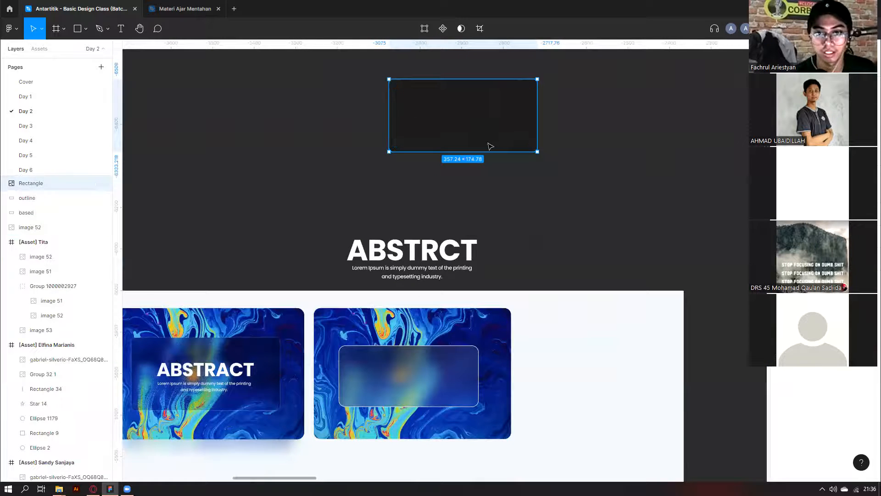
scroll(654, 268, down, 1)
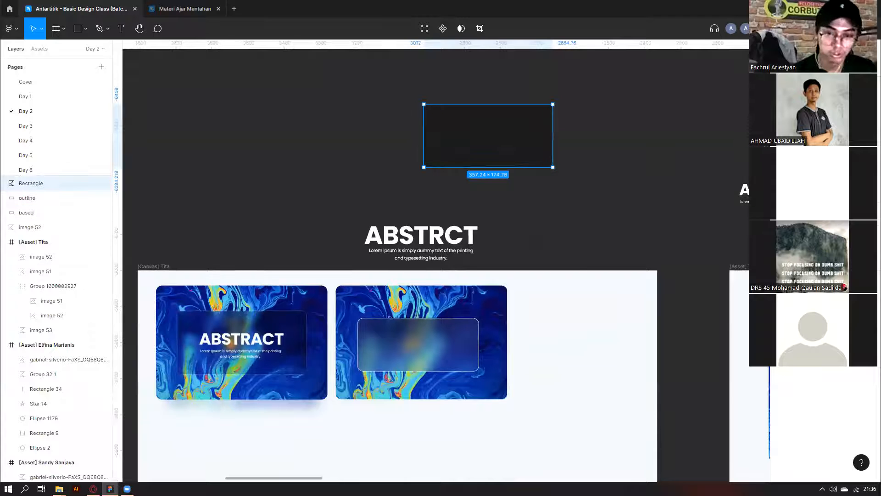
drag(486, 126, 593, 306)
drag(590, 309, 539, 158)
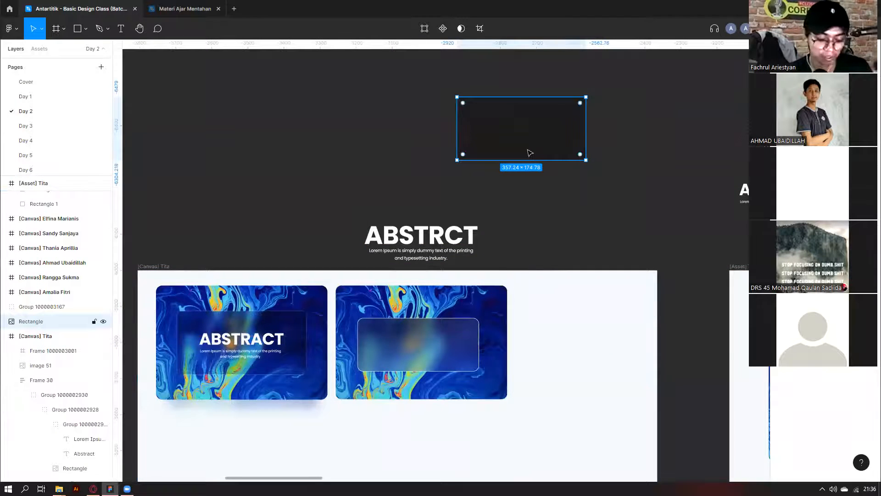
scroll(530, 153, down, 5)
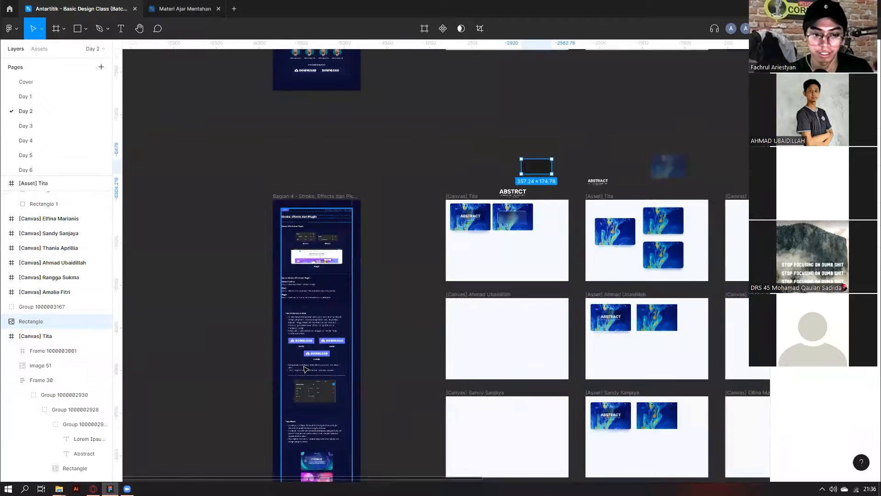
scroll(478, 255, down, 2)
scroll(313, 376, up, 4)
Check the rectangle beside Overlay >> for reference, then delete the dark rectangle above the canvas.
ctrl+click(321, 312)
scroll(303, 312, up, 2)
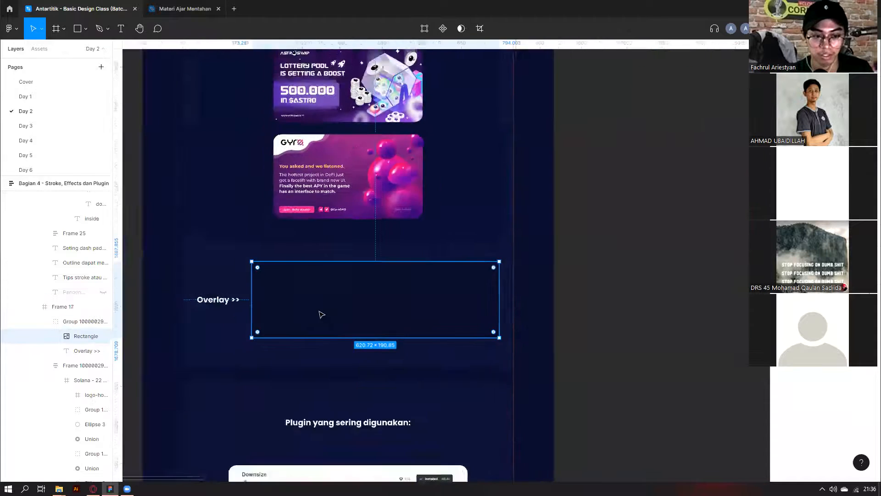
scroll(320, 313, down, 4)
scroll(487, 277, up, 7)
scroll(496, 269, right, 3)
scroll(579, 205, up, 3)
scroll(592, 105, up, 3)
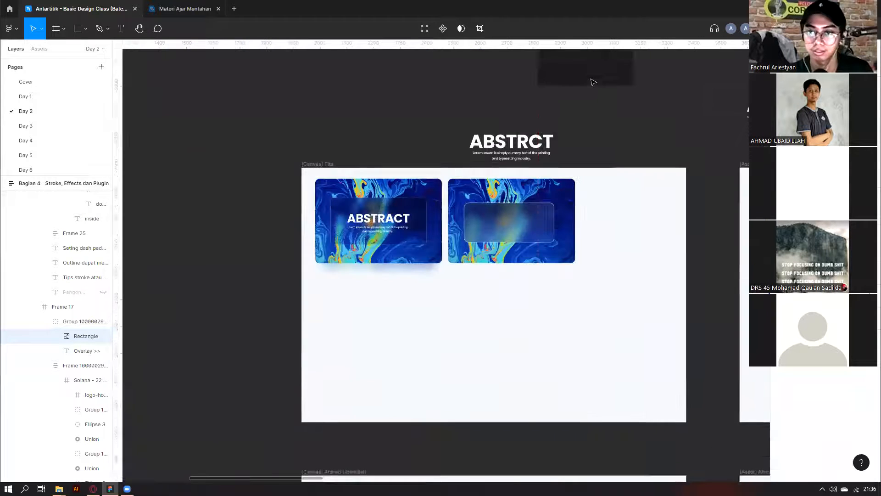
scroll(591, 97, up, 2)
click(592, 113)
scroll(591, 124, up, 3)
key(Delete)
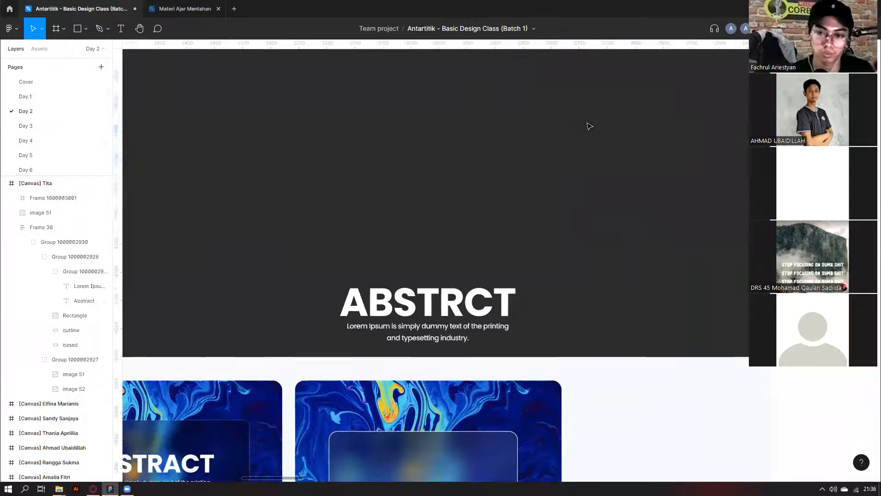
scroll(575, 145, up, 3)
scroll(575, 146, down, 3)
Paste the dark rectangle into the selected glass panel frame.
click(392, 235)
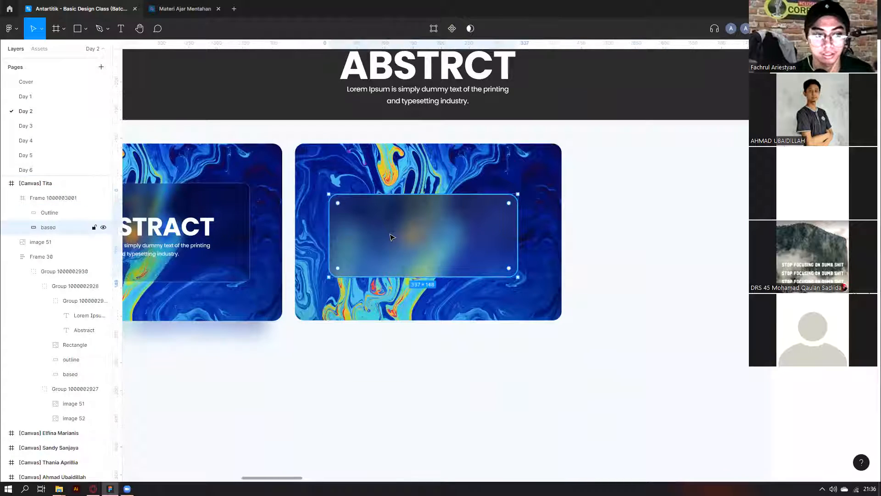
key(ctrl+v)
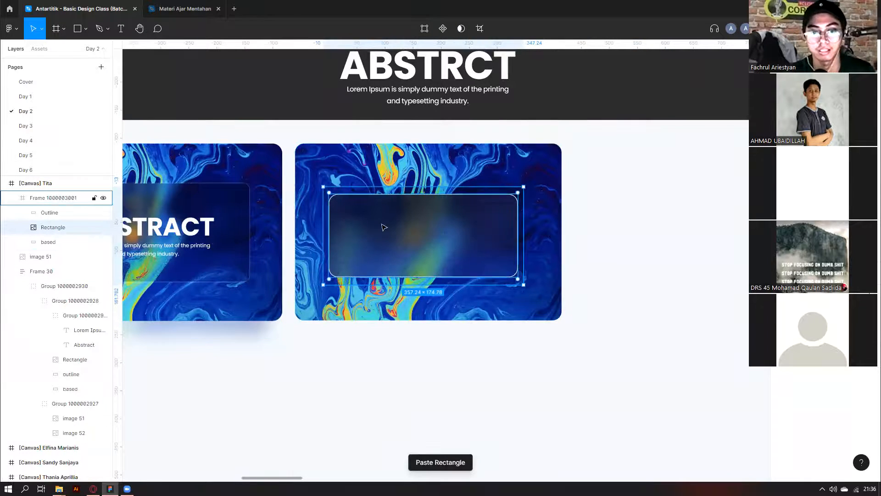
scroll(342, 360, up, 2)
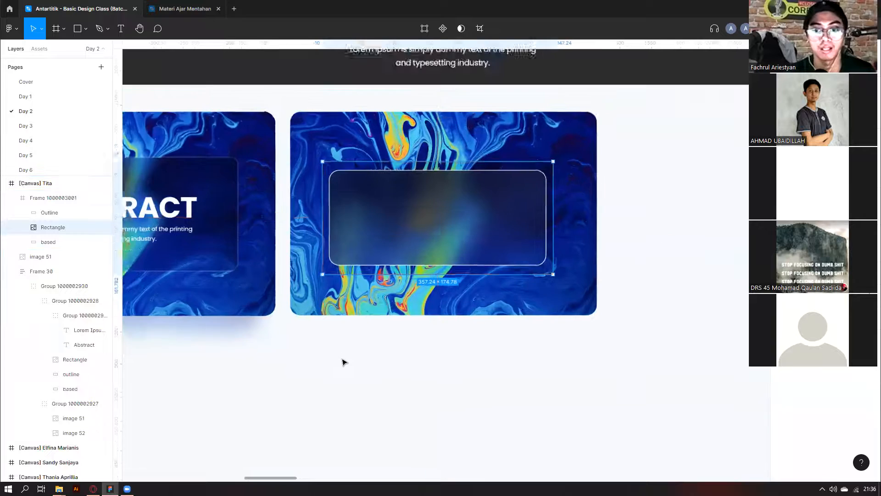
scroll(388, 276, down, 1)
scroll(390, 311, up, 2)
Move the ABSTRCT heading group toward the glass card, undoing an accidental card move.
click(415, 170)
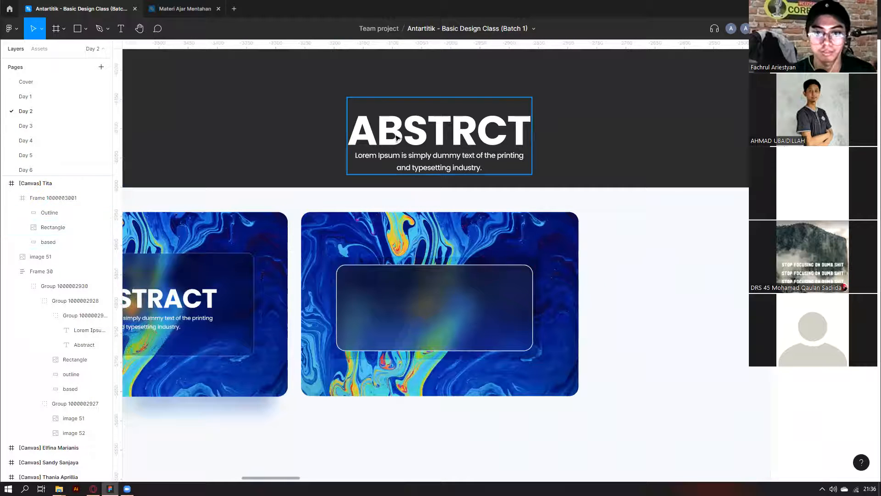
drag(415, 177, 440, 102)
drag(464, 315, 493, 326)
key(ctrl+z)
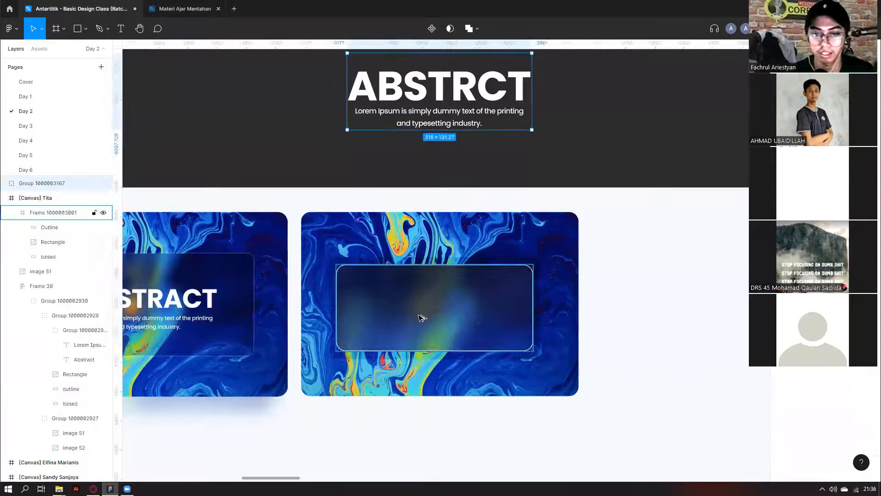
scroll(415, 310, up, 1)
Select the glass card frame and check its distances to the card edges.
click(46, 212)
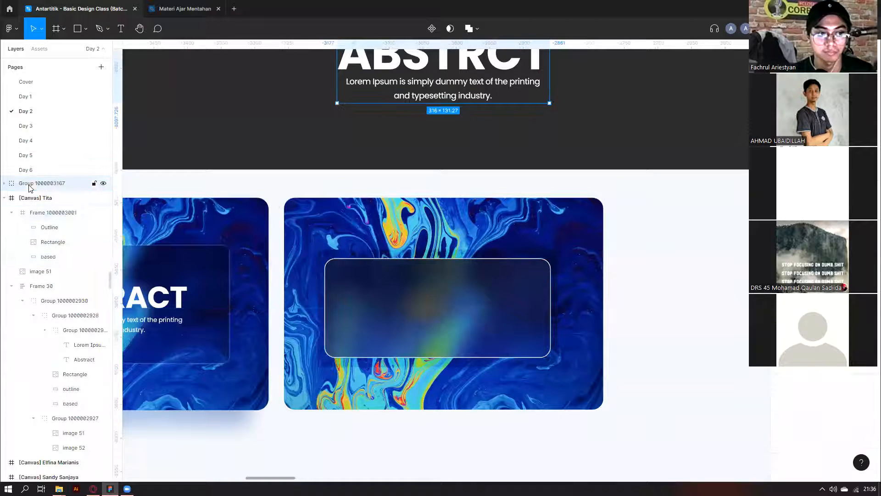
click(44, 215)
click(43, 217)
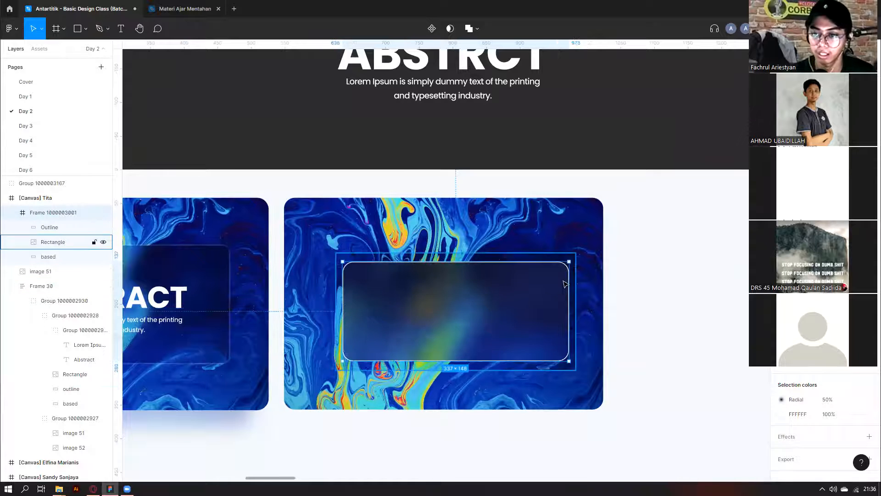
scroll(560, 276, up, 8)
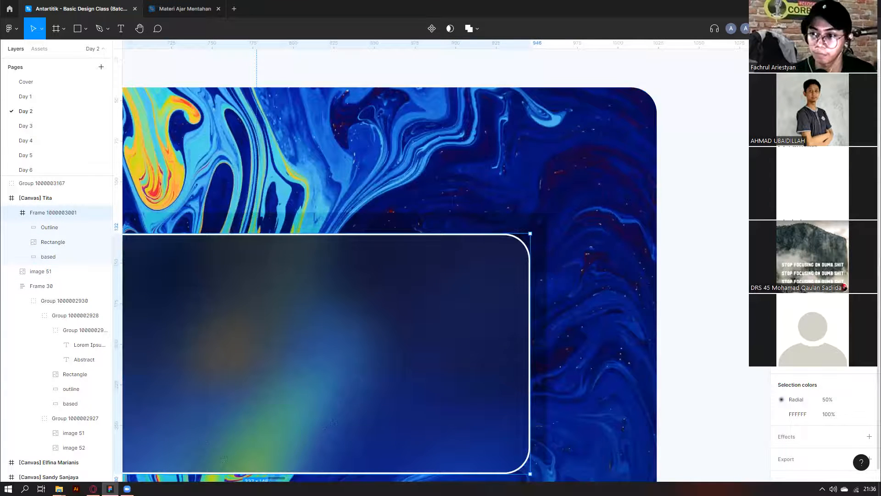
scroll(720, 197, down, 5)
key(Escape)
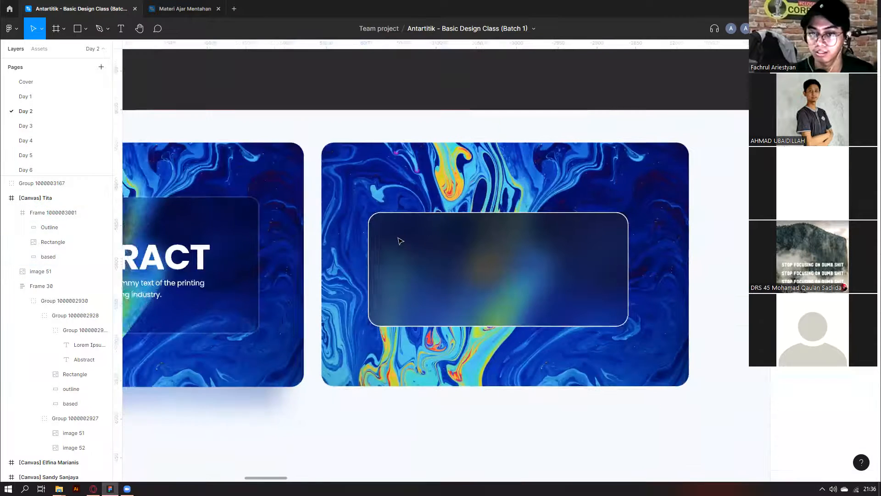
scroll(501, 237, up, 3)
click(348, 256)
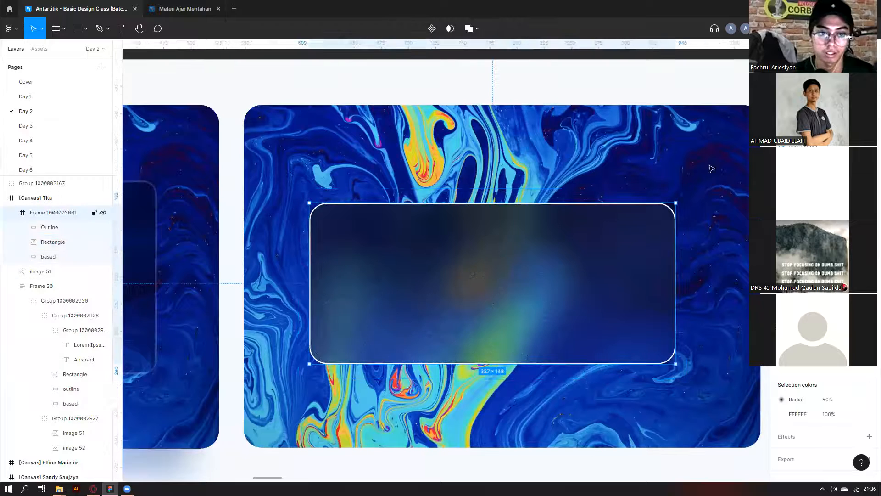
scroll(307, 199, up, 1)
key(alt)
scroll(308, 201, up, 2)
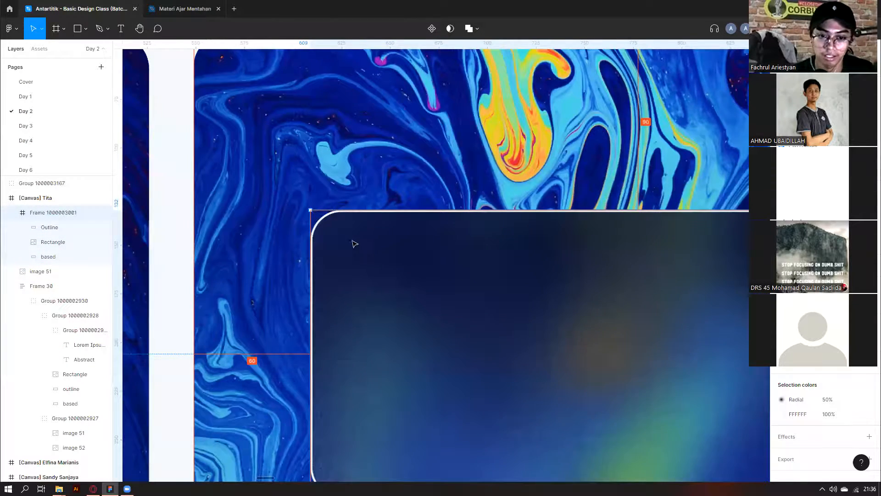
scroll(312, 210, up, 3)
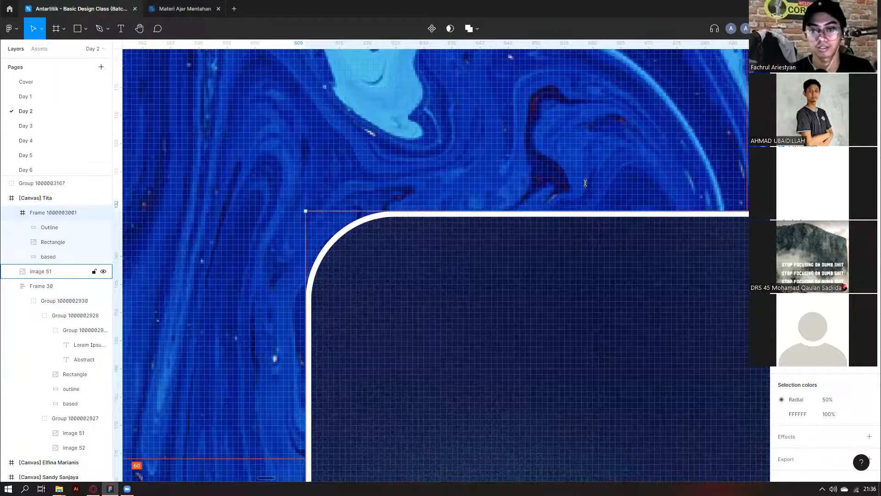
scroll(586, 183, down, 8)
Drag the ABSTRCT heading down onto the right card's glass panel.
click(486, 126)
scroll(468, 316, right, 3)
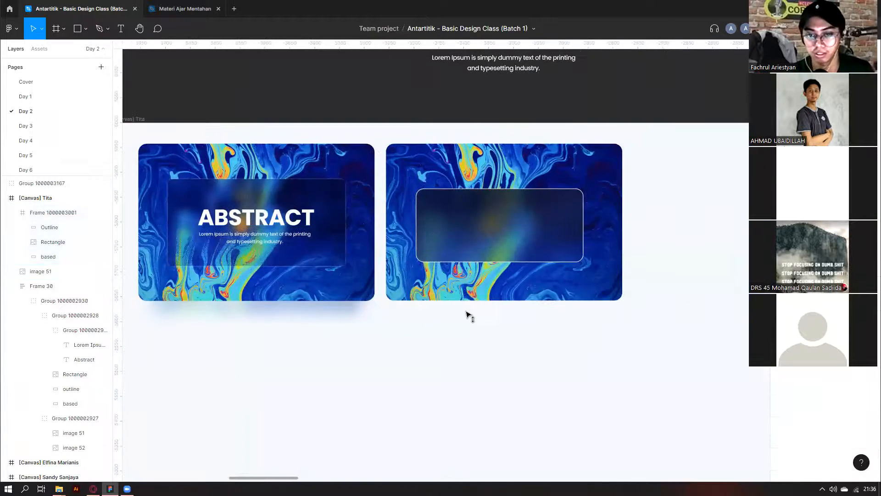
scroll(468, 315, up, 2)
drag(482, 135, 482, 314)
Scale the ABSTRCT heading to fit the glass panel and centre its text group inside it.
key(k)
drag(581, 340, 549, 313)
click(577, 313)
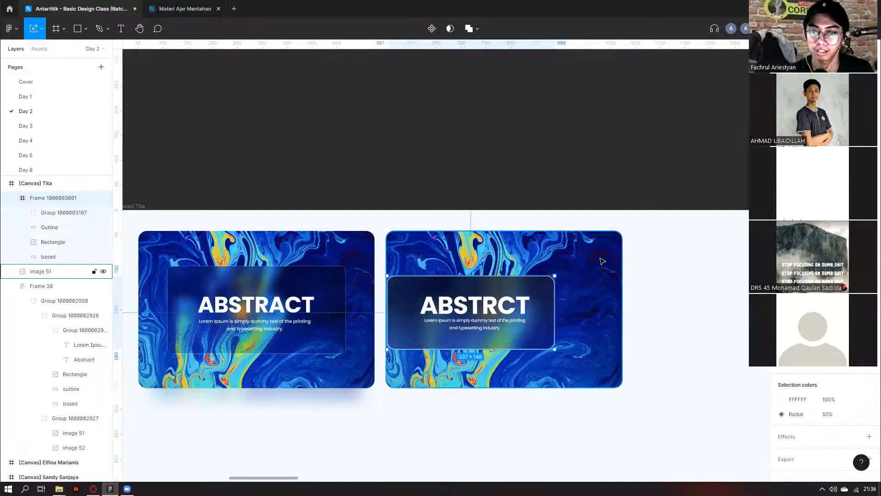
double_click(496, 322)
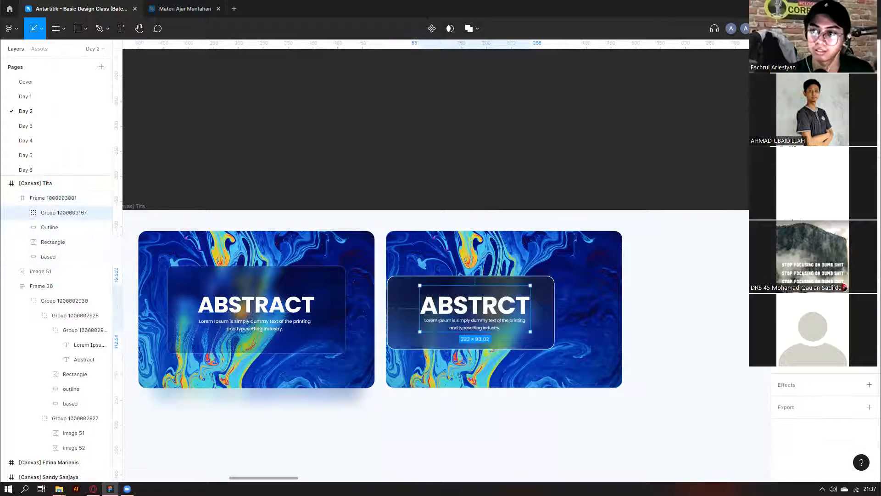
click(797, 67)
click(841, 67)
Centre the glass panel horizontally and vertically over the marbled image 51.
click(672, 271)
click(533, 301)
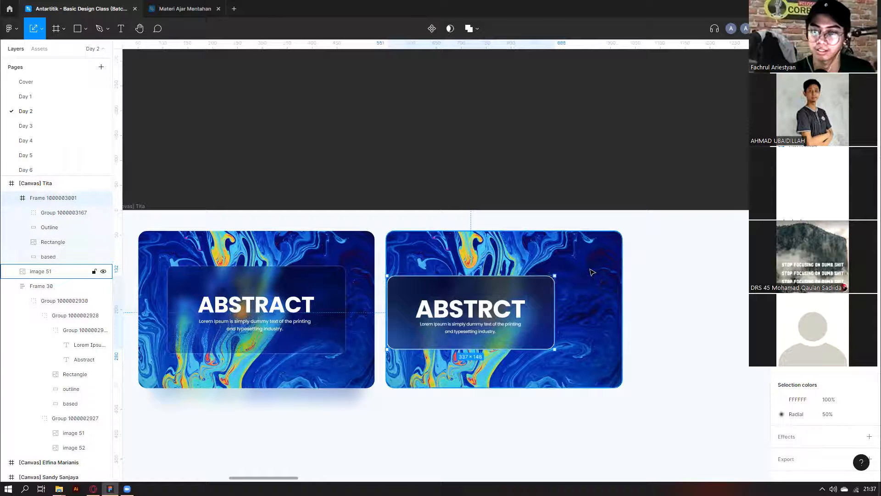
shift+click(591, 271)
click(797, 67)
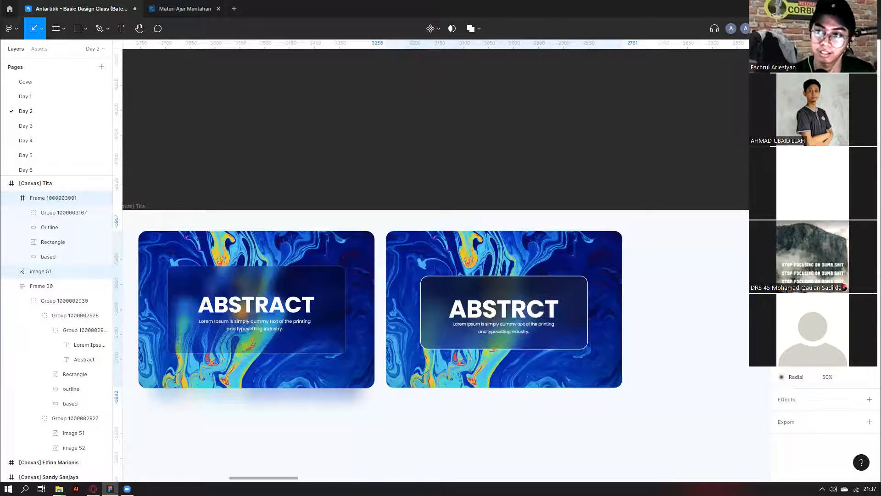
click(841, 67)
click(631, 221)
drag(632, 227, 596, 231)
scroll(596, 231, down, 2)
scroll(521, 223, up, 2)
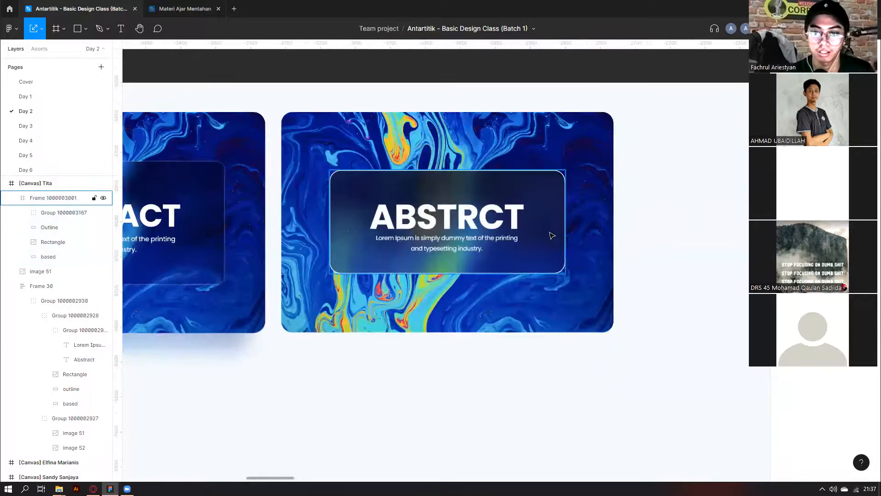
scroll(562, 209, down, 1)
click(332, 261)
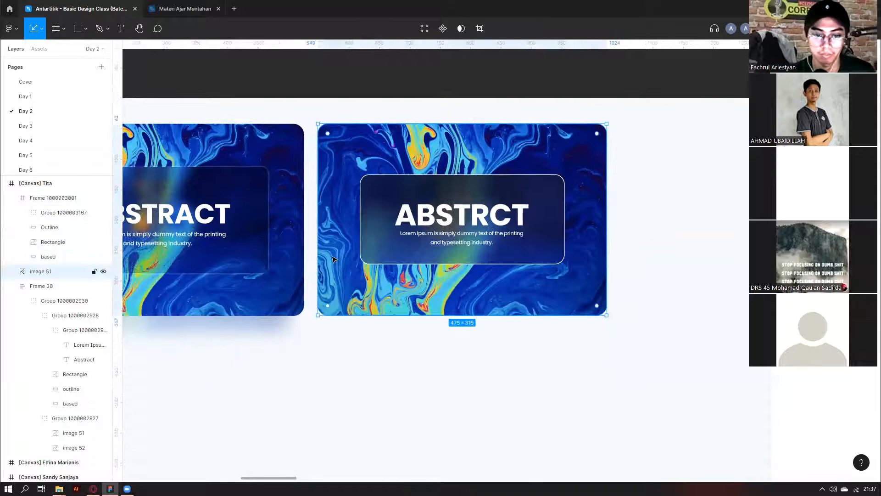
Duplicate image 51 slightly lower and give the copy 32% opacity and a blur of 32.
drag(346, 250, 346, 273)
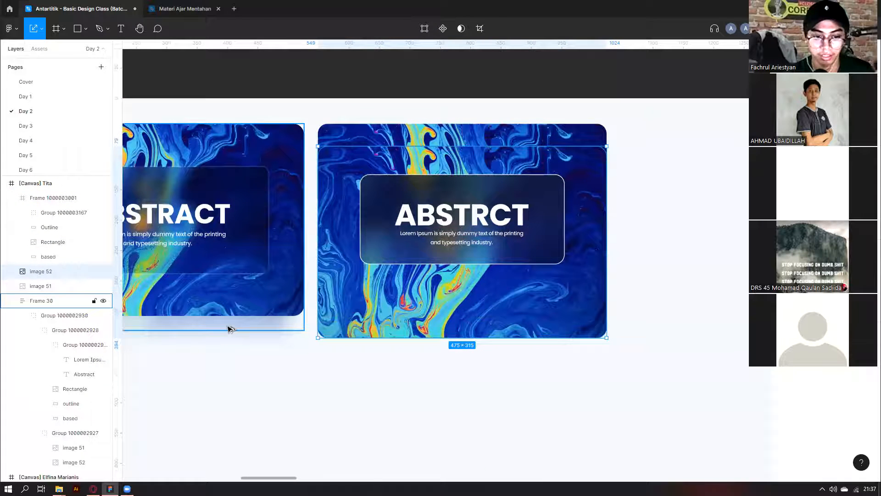
click(229, 329)
click(531, 287)
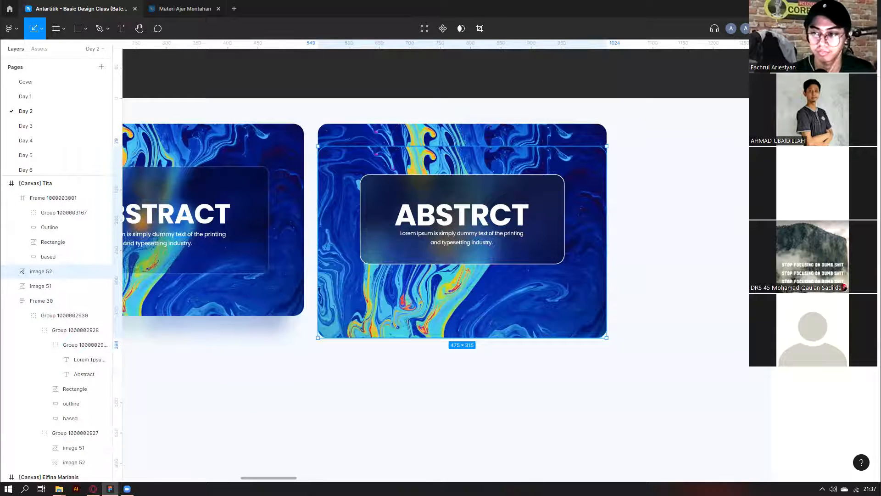
key(5)
key(Escape)
click(601, 338)
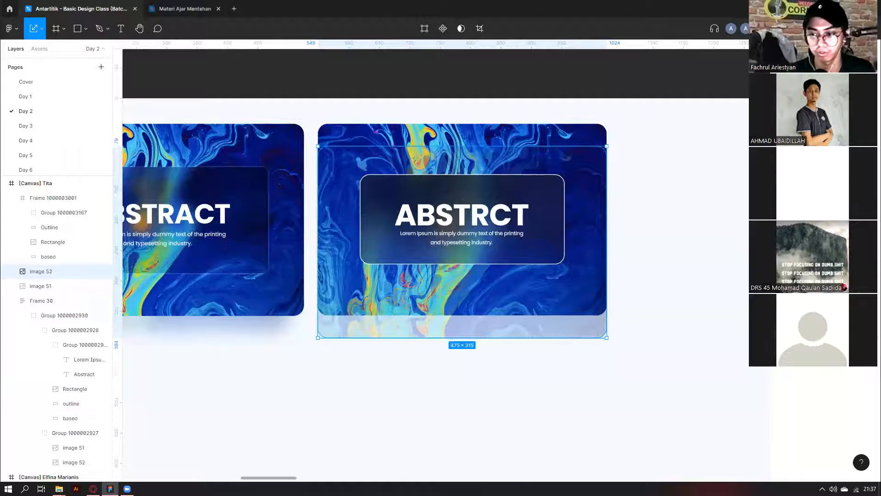
text(3232)
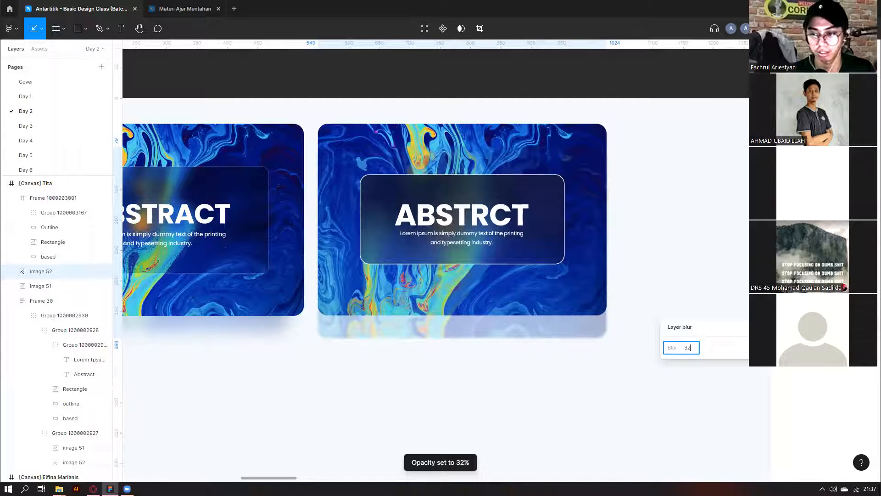
key(Return)
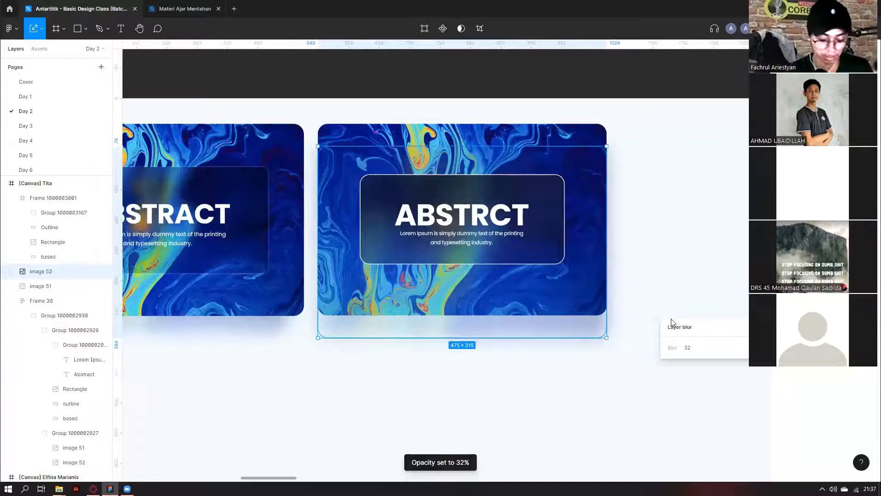
Shrink the blurred copy around its centre and send it behind the card.
drag(606, 338, 588, 325)
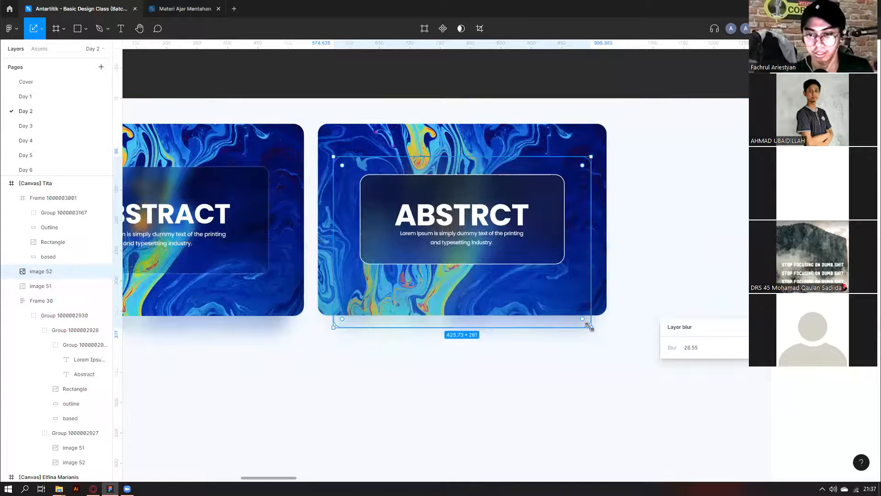
key(ctrl+shift+bracketleft)
click(599, 366)
scroll(583, 299, down, 1)
scroll(565, 281, down, 1)
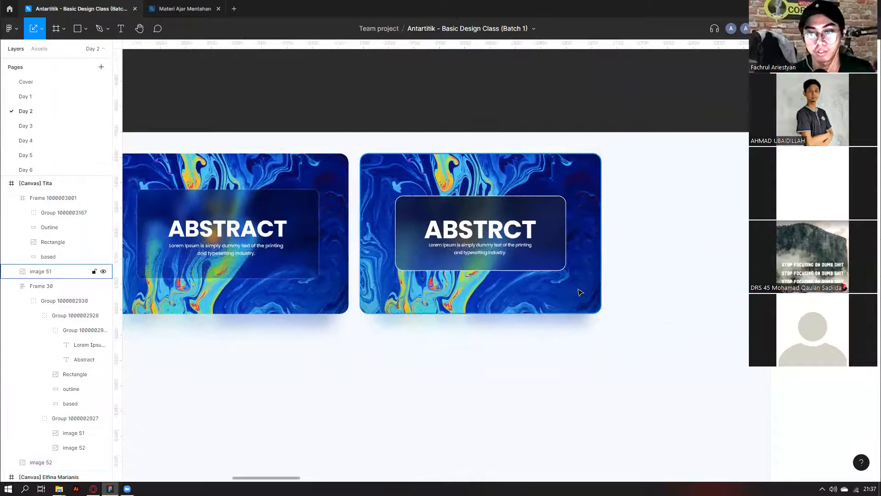
drag(621, 358, 448, 304)
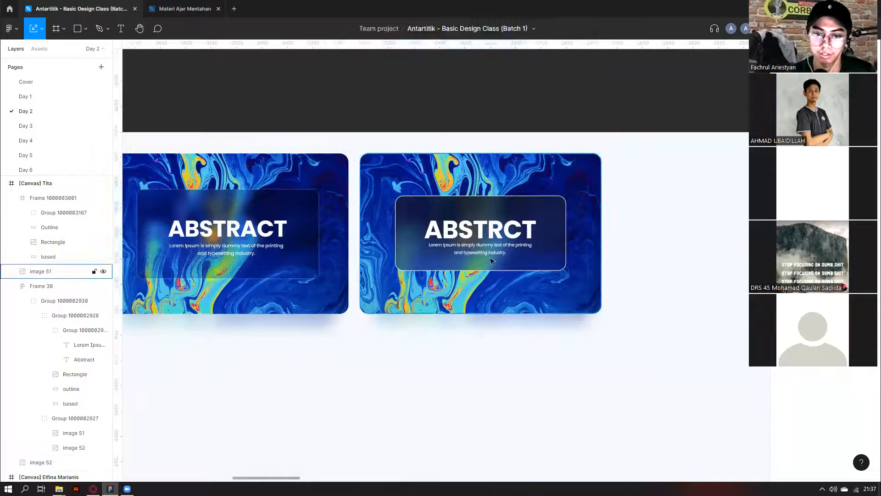
Group the right card's layers, then group the card together with its shadow image.
click(574, 204)
key(ctrl+g)
click(630, 348)
drag(629, 349, 360, 147)
key(ctrl+g)
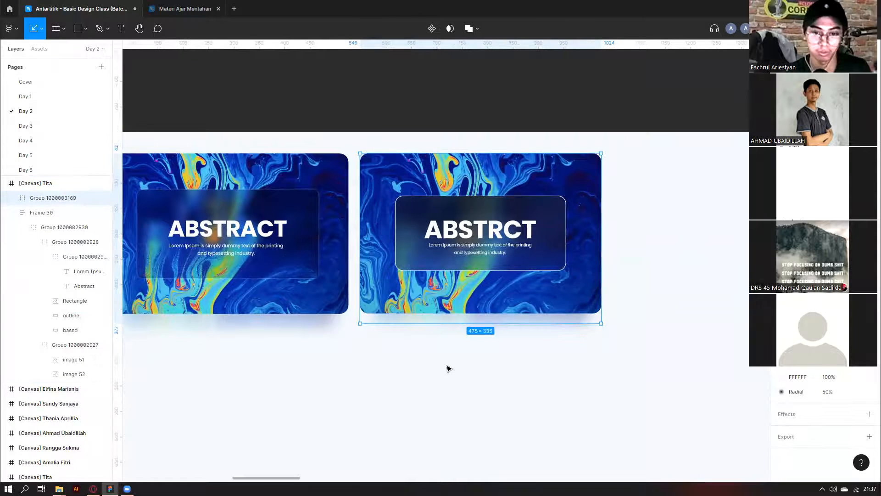
click(449, 366)
Give the glass panel's Outline a diagonal white linear gradient with one stop faded to 24% opacity.
scroll(391, 196, up, 4)
click(416, 241)
double_click(415, 241)
click(559, 255)
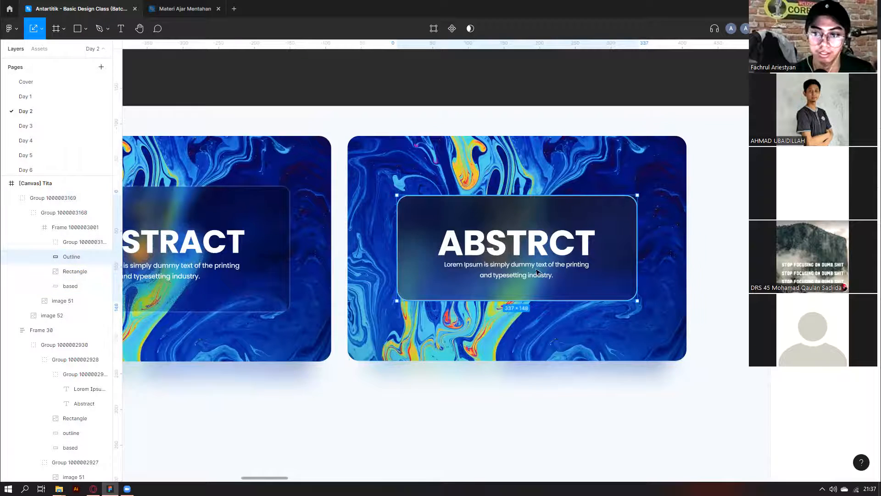
scroll(613, 268, left, 4)
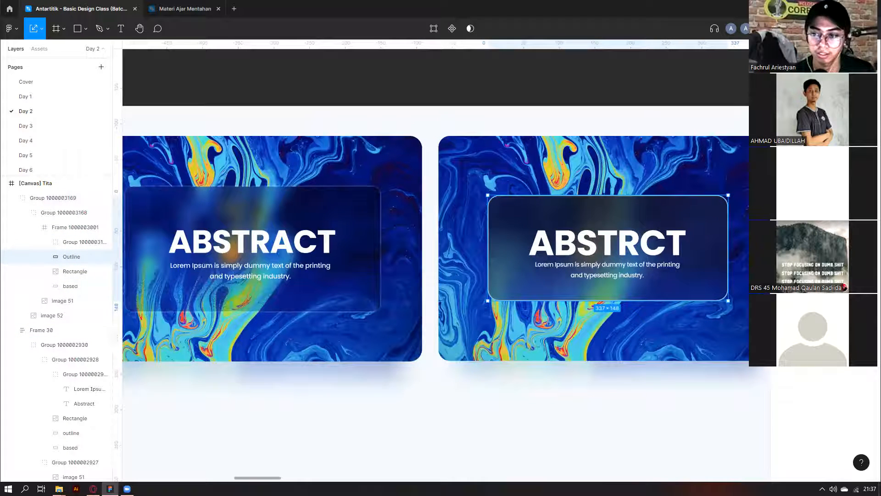
click(782, 280)
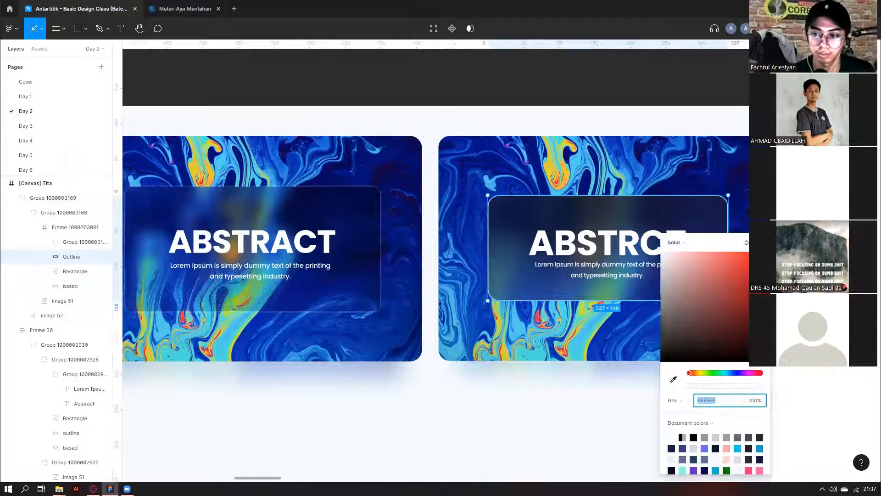
click(684, 243)
key(Return)
scroll(587, 294, right, 4)
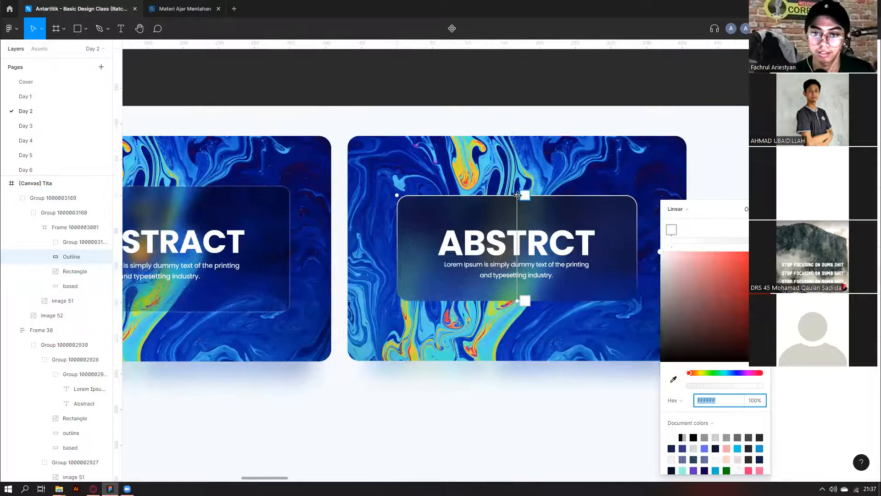
drag(517, 301, 499, 329)
drag(715, 381, 683, 388)
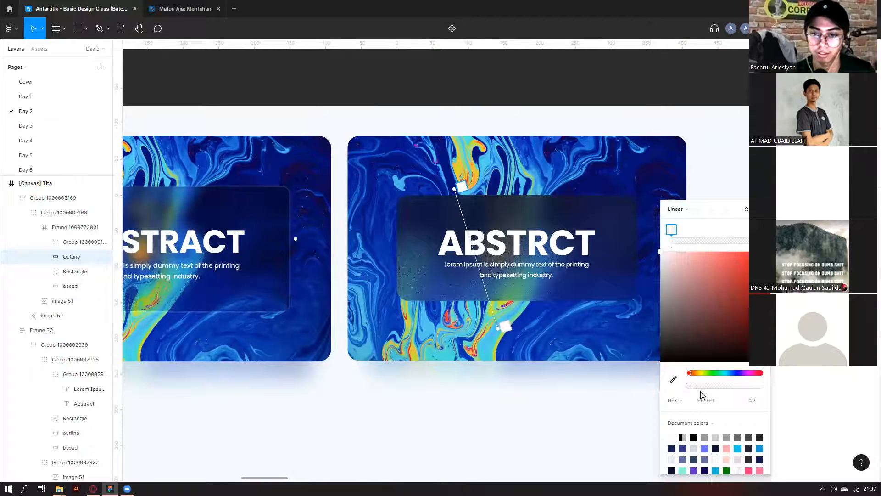
scroll(549, 104, down, 5)
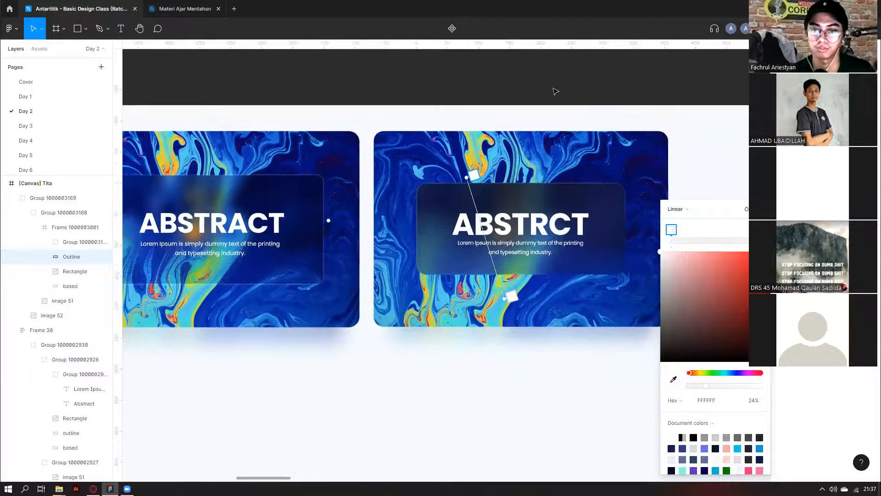
Close the Outline's colour settings and pan across the students' canvas frames.
click(677, 135)
scroll(678, 135, down, 4)
scroll(676, 133, right, 6)
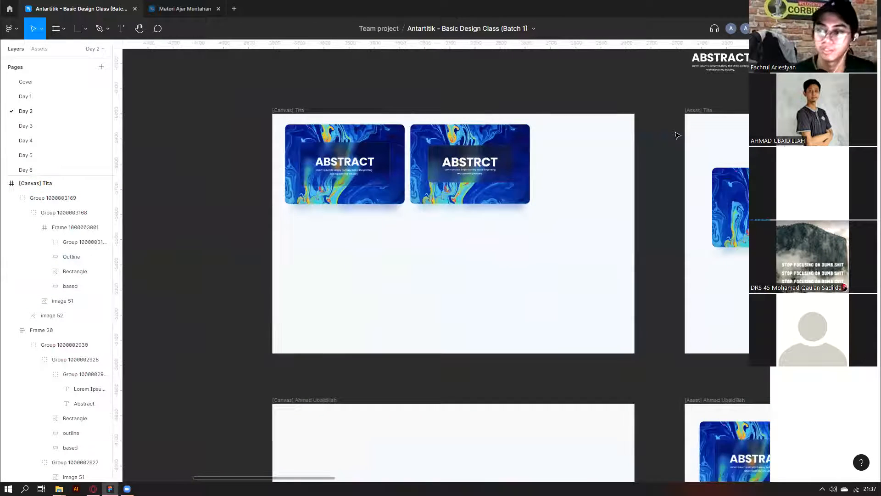
scroll(246, 404, down, 3)
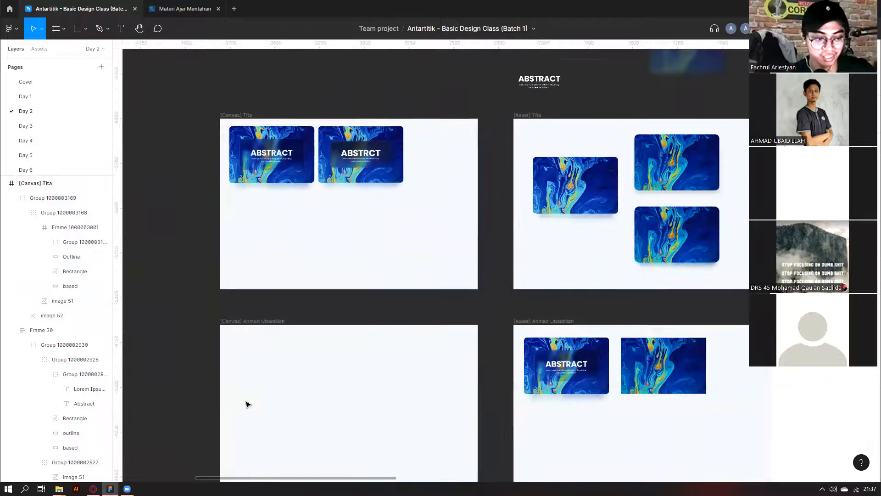
scroll(546, 151, down, 2)
scroll(551, 146, down, 3)
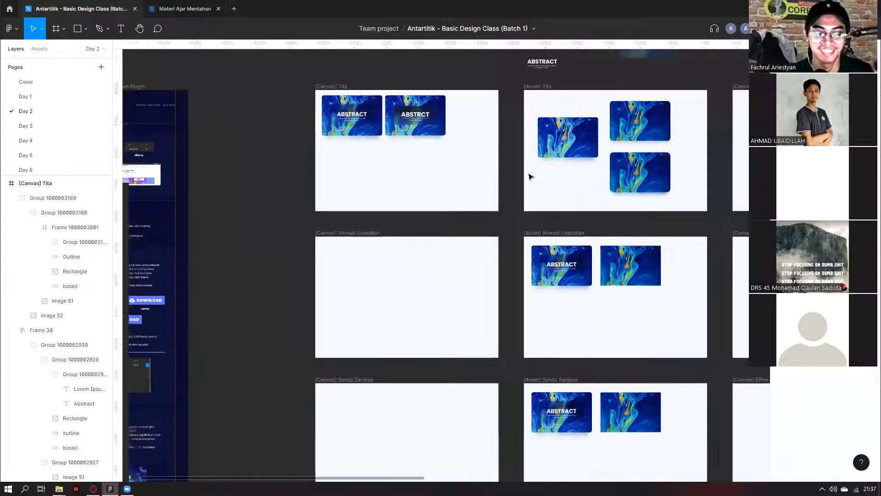
scroll(550, 195, left, 3)
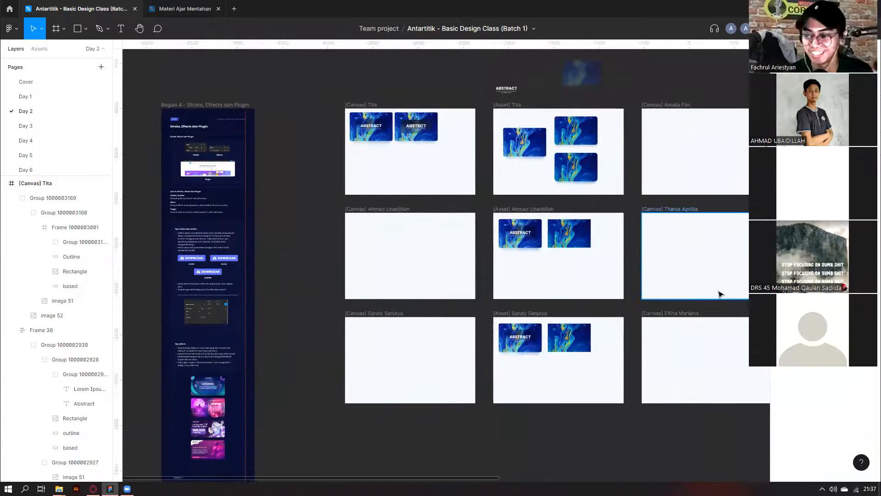
scroll(643, 262, down, 4)
scroll(574, 220, right, 4)
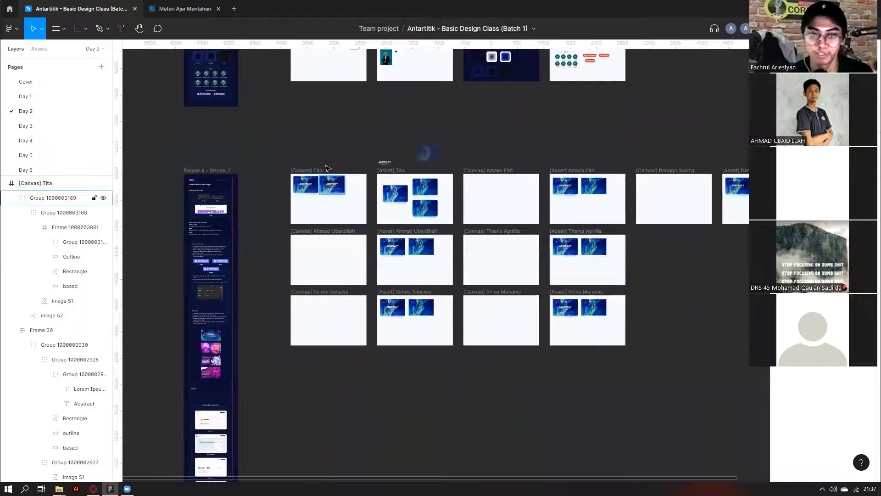
scroll(326, 169, up, 5)
Marquee-select both finished ABSTRACT cards to compare them with the other frames.
drag(419, 186, 362, 242)
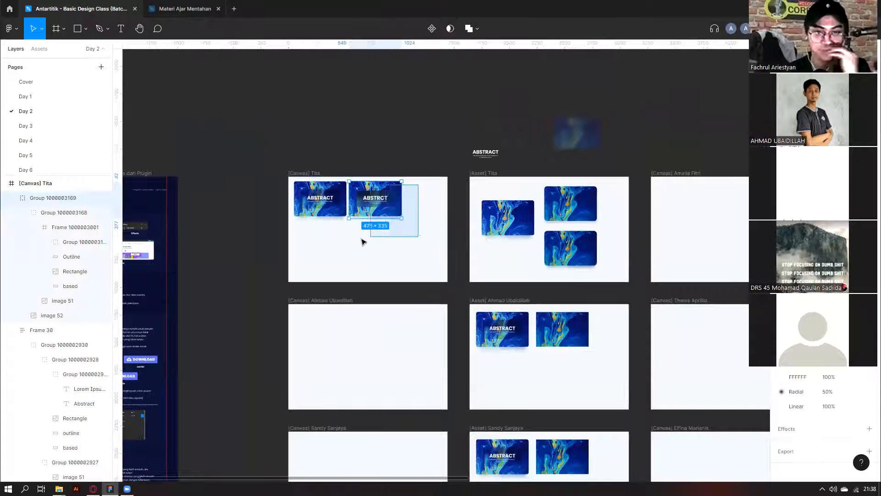
drag(416, 243, 307, 209)
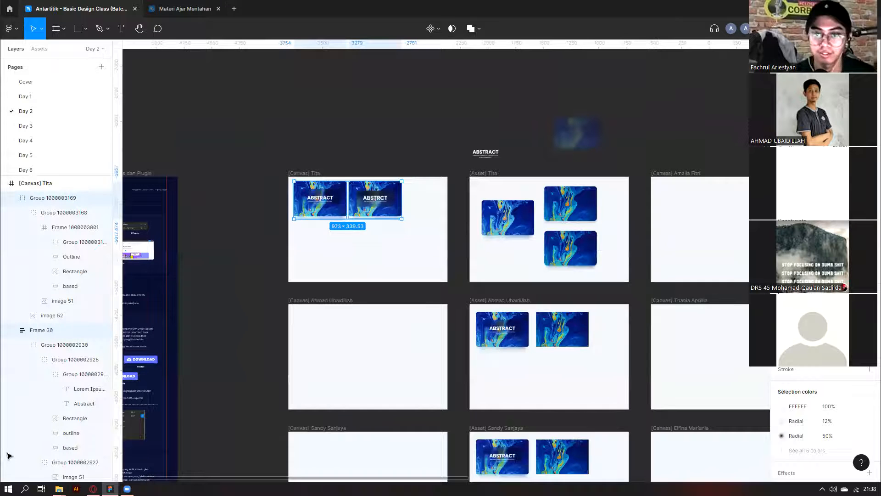
scroll(513, 159, down, 6)
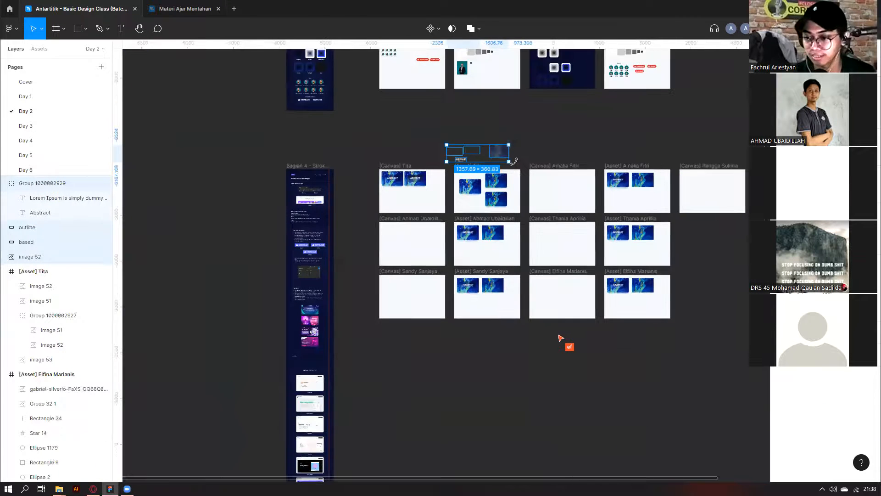
click(515, 161)
scroll(517, 164, right, 3)
scroll(301, 195, up, 5)
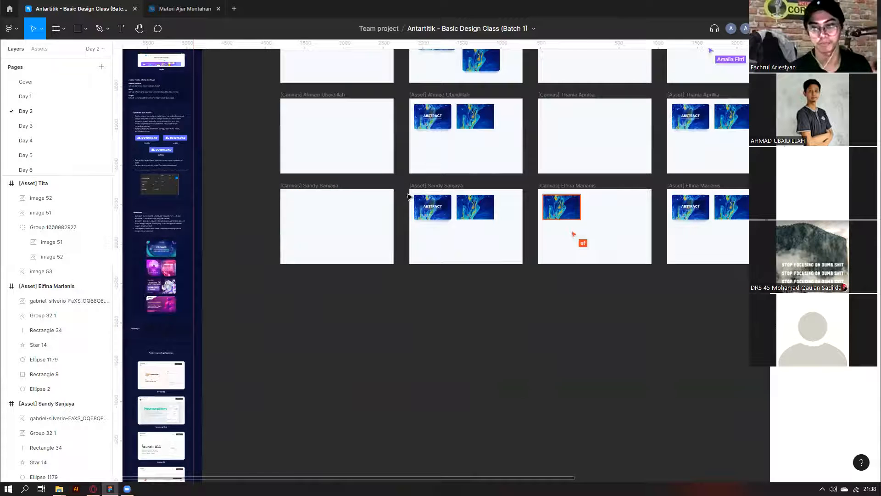
scroll(450, 166, up, 5)
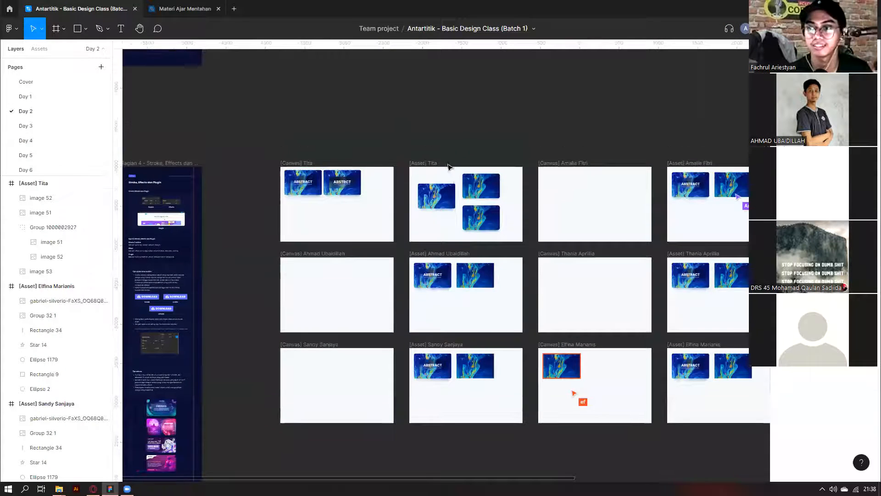
scroll(452, 132, right, 5)
scroll(453, 132, right, 4)
scroll(646, 197, up, 5)
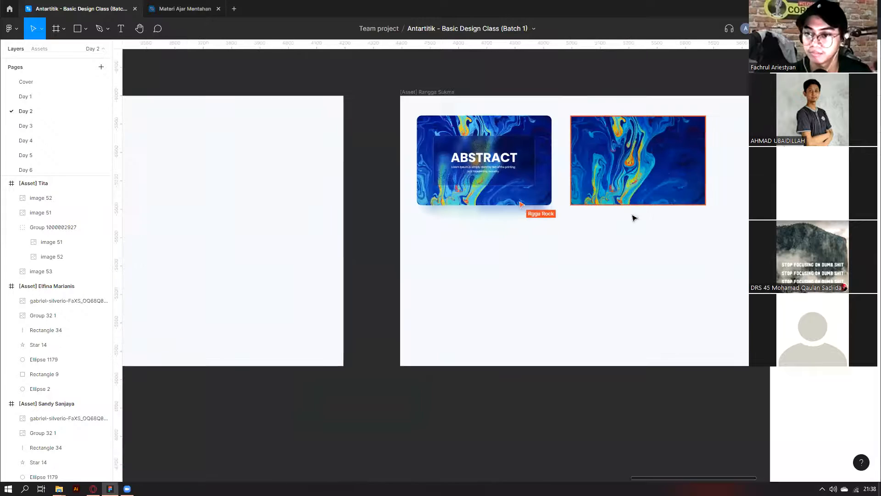
scroll(548, 297, down, 3)
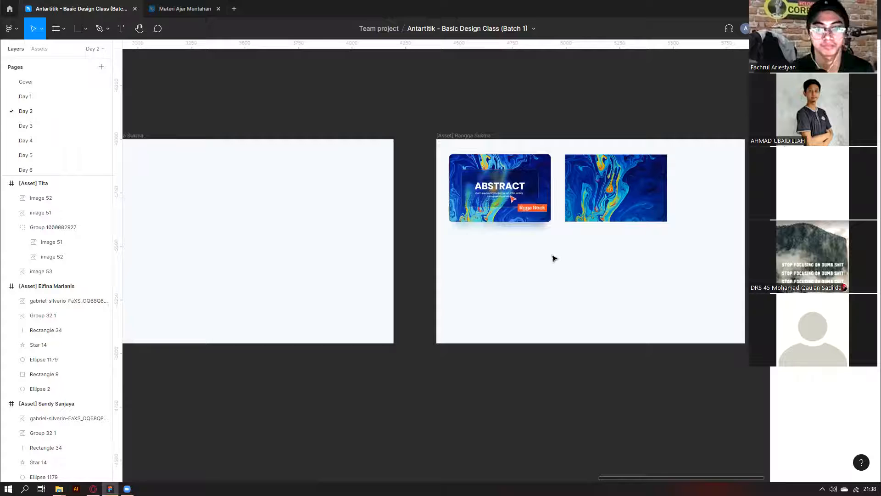
key(shift+1)
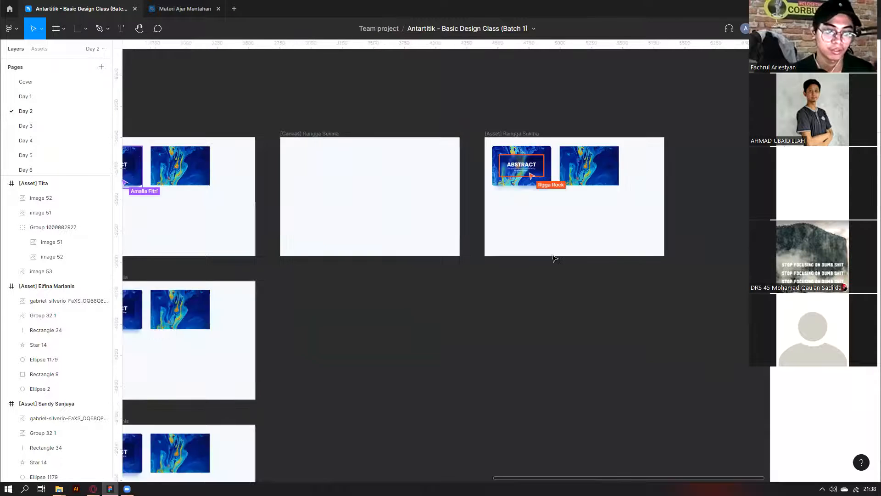
scroll(554, 258, left, 8)
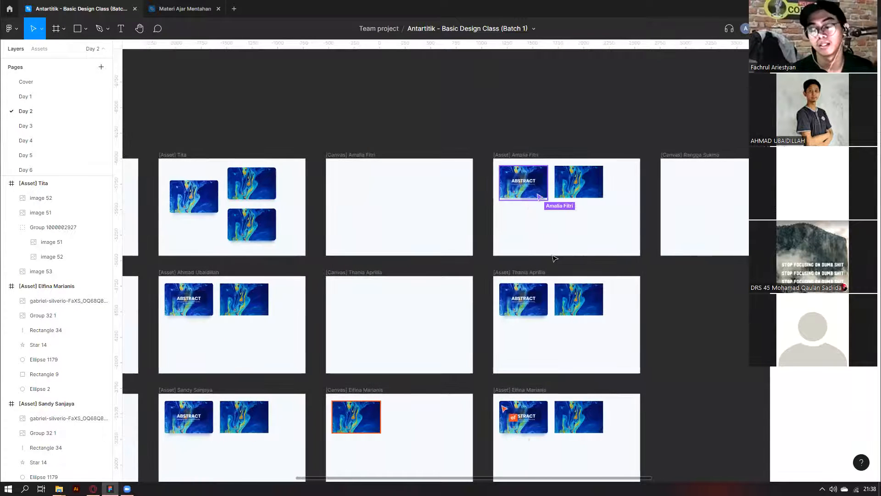
scroll(554, 258, left, 2)
scroll(554, 258, left, 4)
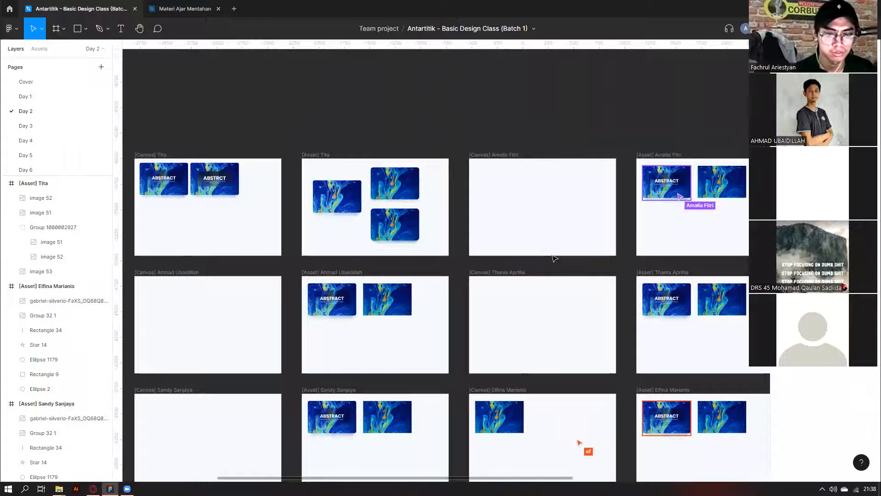
scroll(554, 258, down, 6)
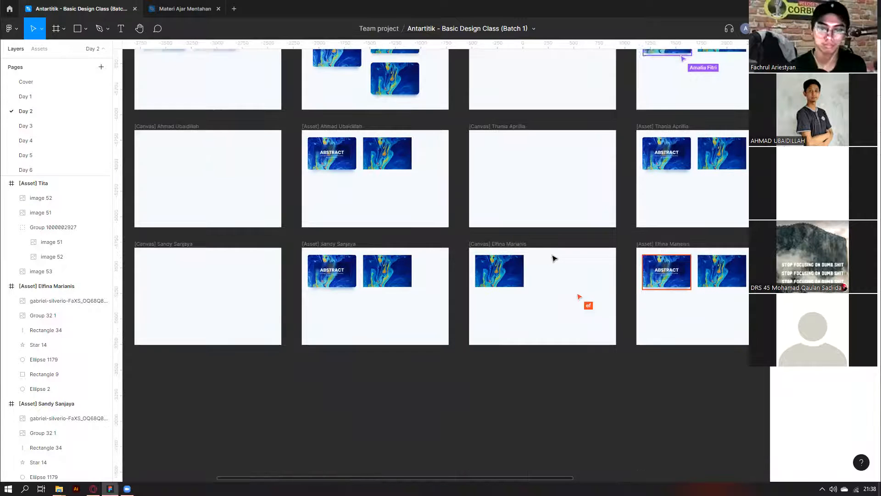
scroll(555, 258, up, 5)
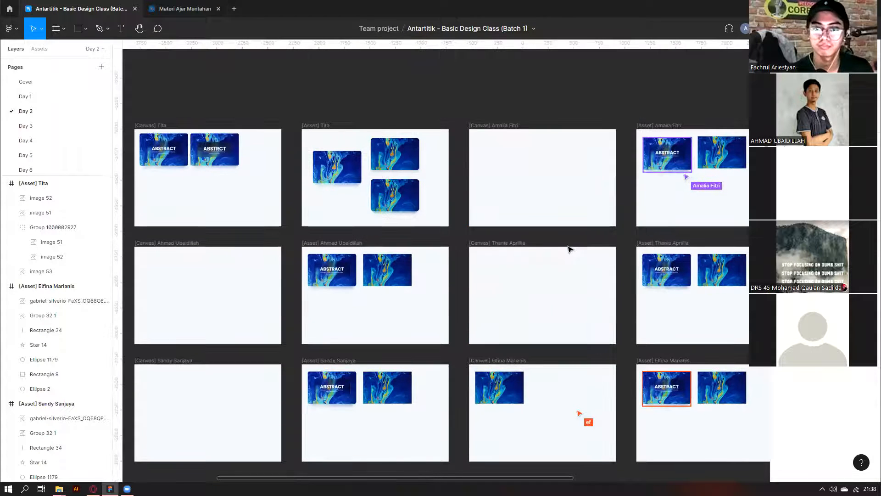
scroll(569, 249, down, 5)
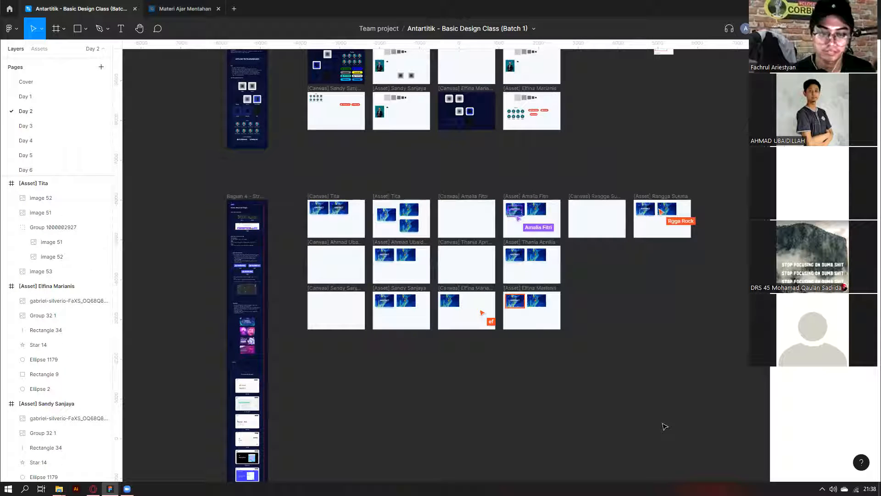
scroll(327, 364, down, 1)
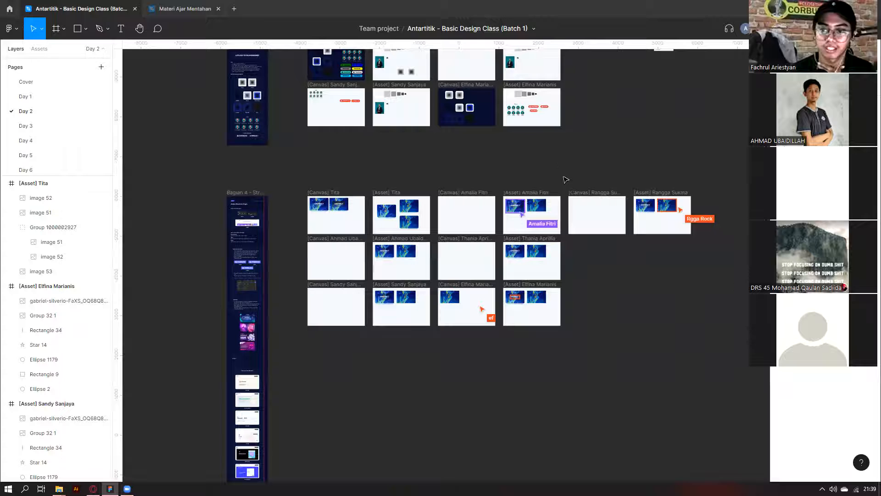
drag(567, 179, 716, 257)
click(718, 258)
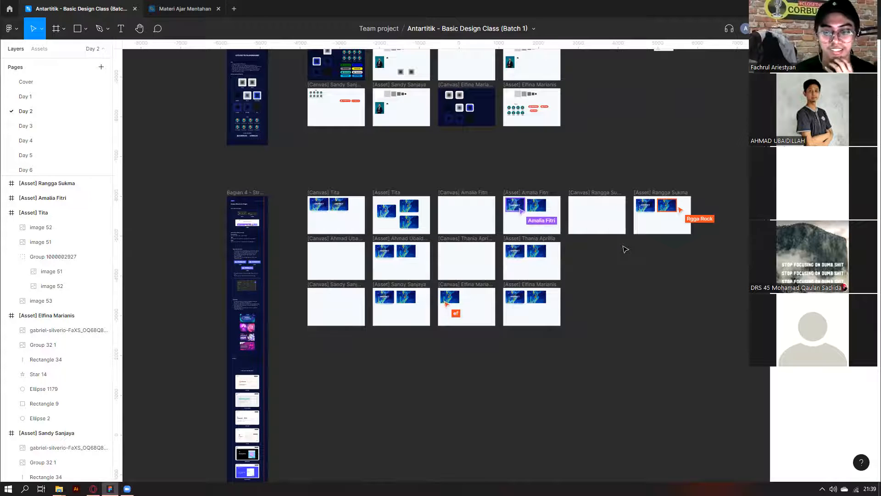
drag(291, 182, 698, 243)
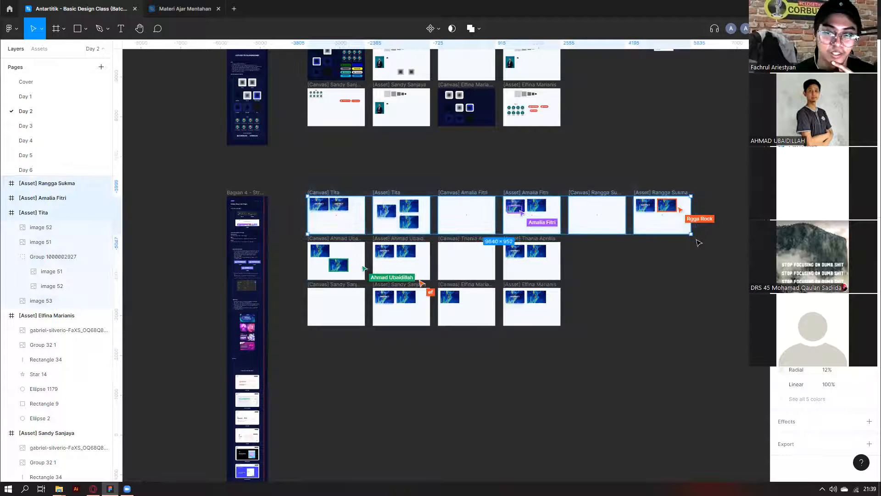
scroll(335, 277, up, 3)
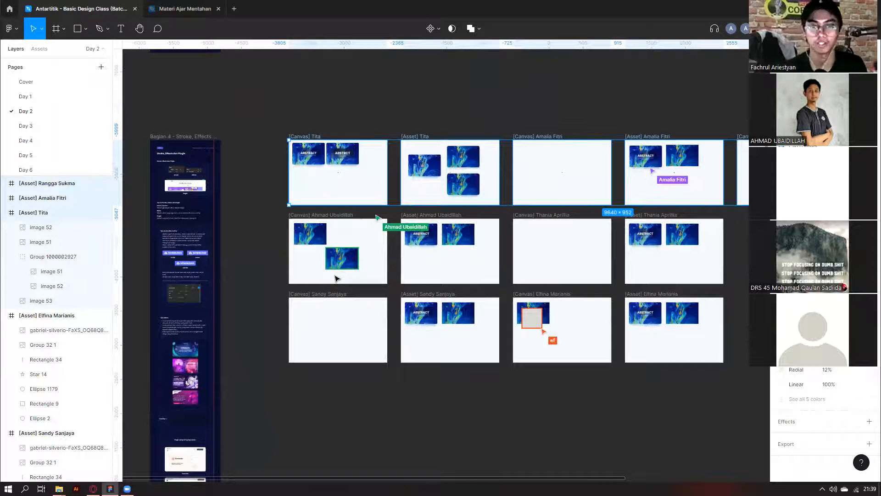
scroll(289, 219, down, 3)
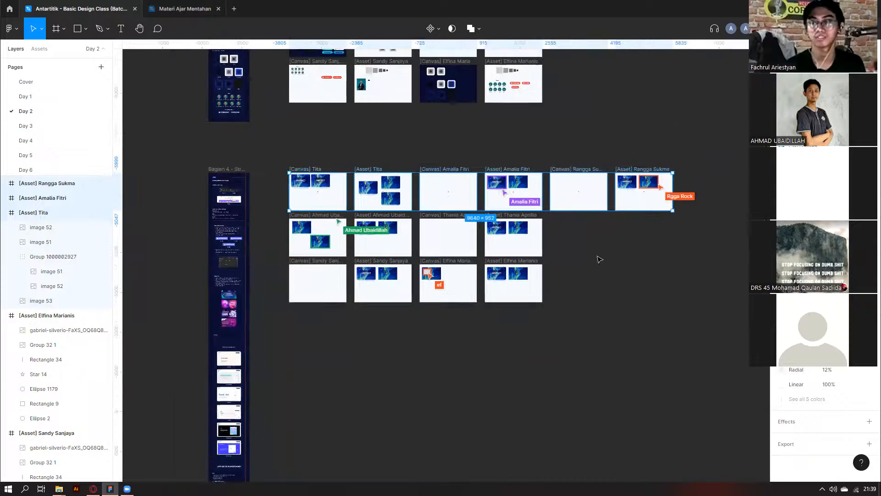
scroll(637, 193, up, 5)
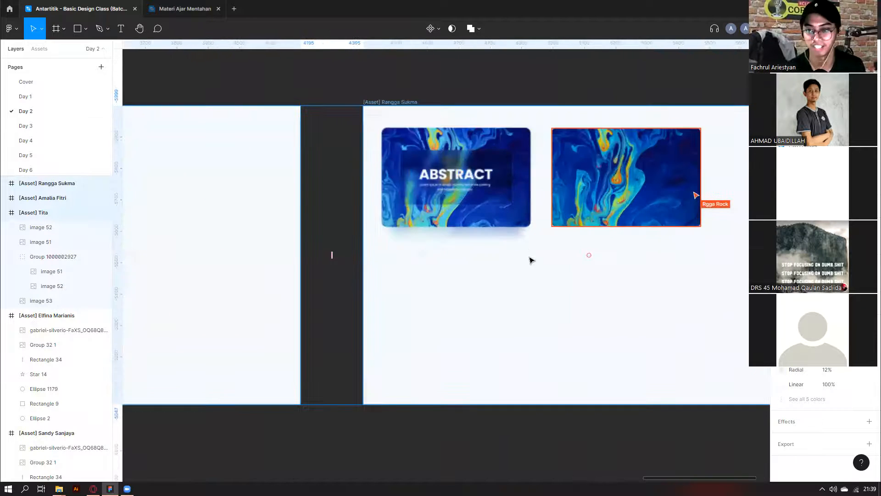
scroll(531, 260, left, 15)
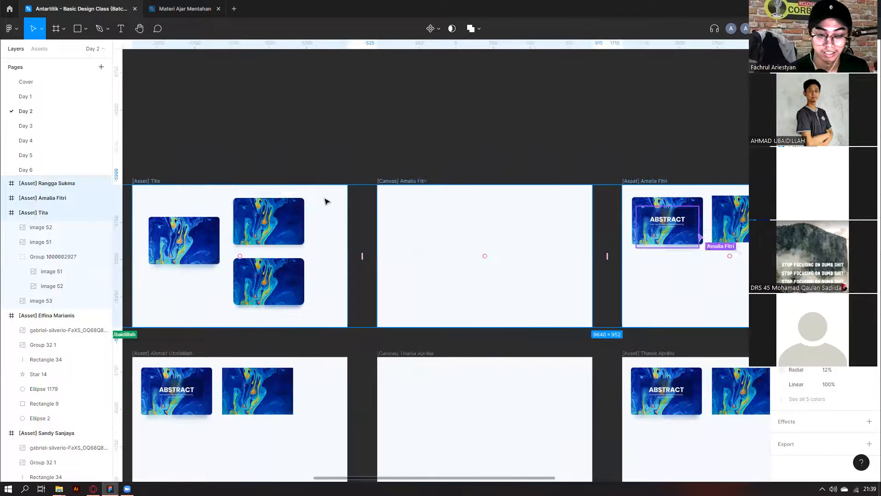
scroll(290, 248, left, 10)
Select the blurred shadow image under the second ABSTRCT card and nudge it into place.
click(234, 230)
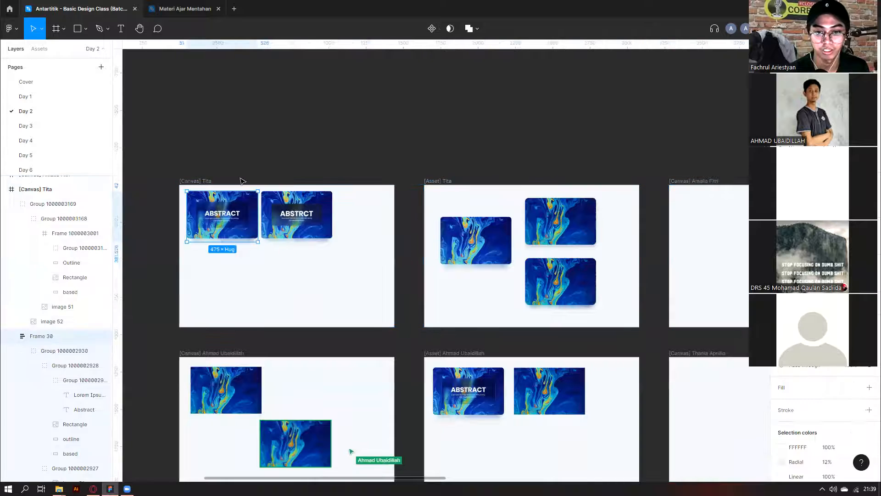
click(235, 230)
click(282, 231)
scroll(285, 244, up, 3)
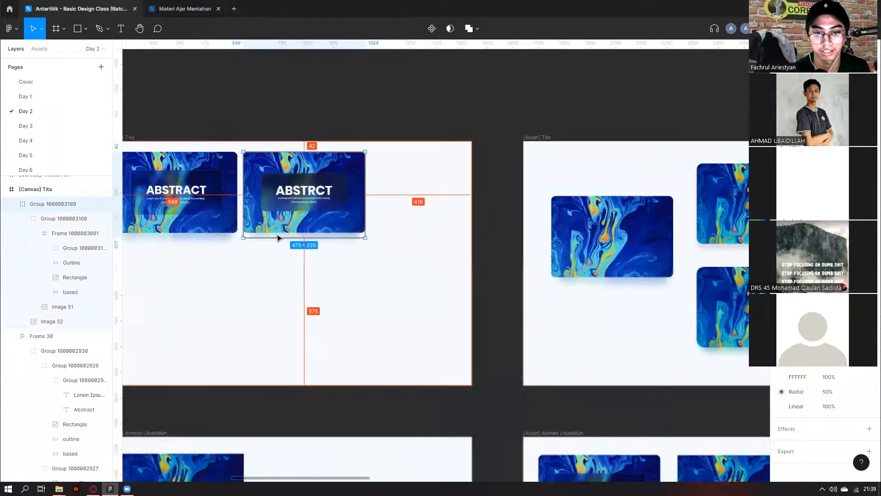
scroll(279, 236, up, 3)
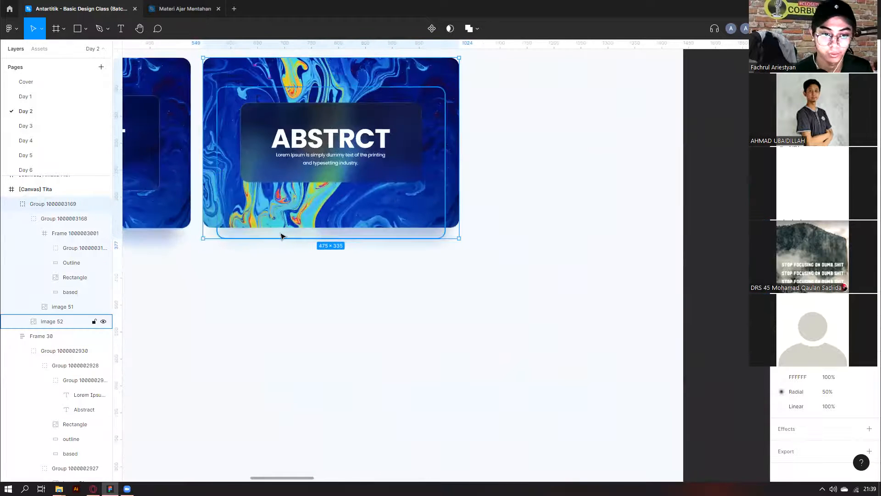
click(281, 235)
drag(281, 235, 282, 235)
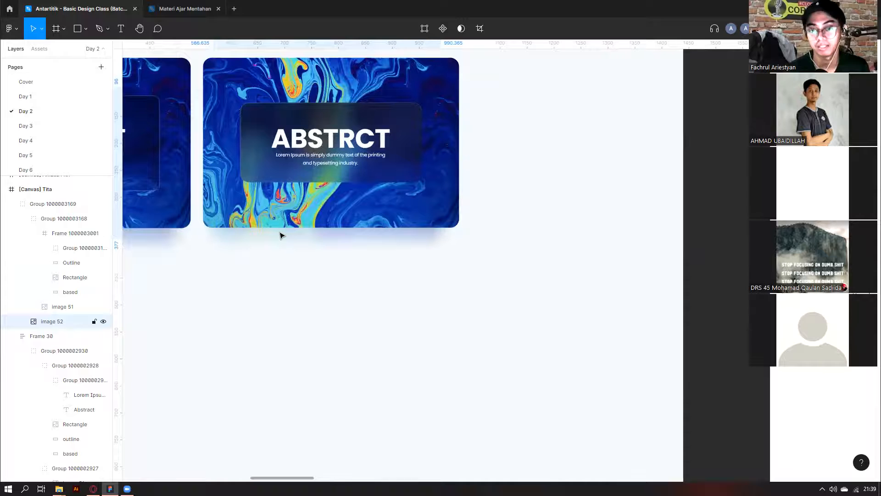
Pan across the Day 2 board to review the students' asset frames.
scroll(275, 248, down, 3)
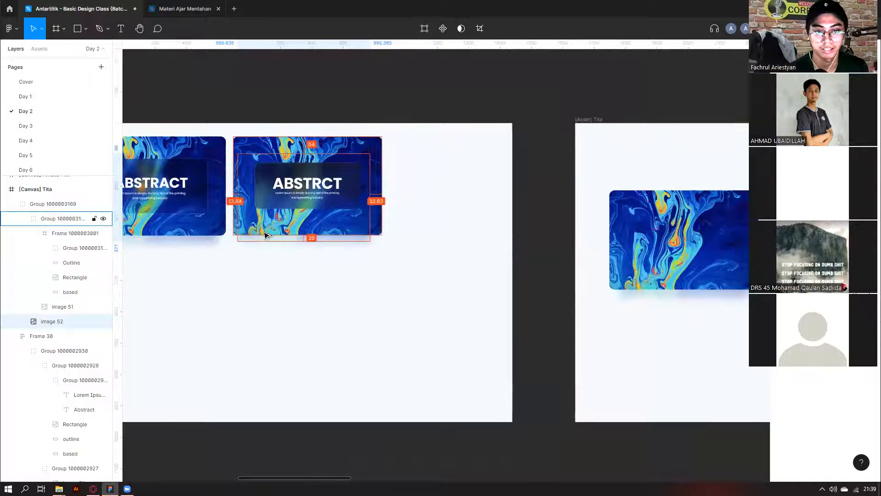
scroll(265, 235, down, 1)
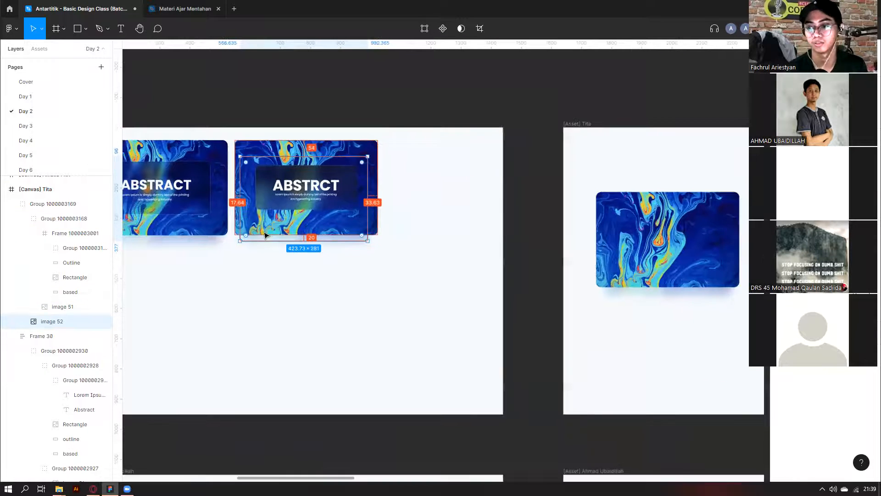
scroll(266, 235, down, 2)
scroll(399, 276, right, 4)
scroll(399, 276, down, 3)
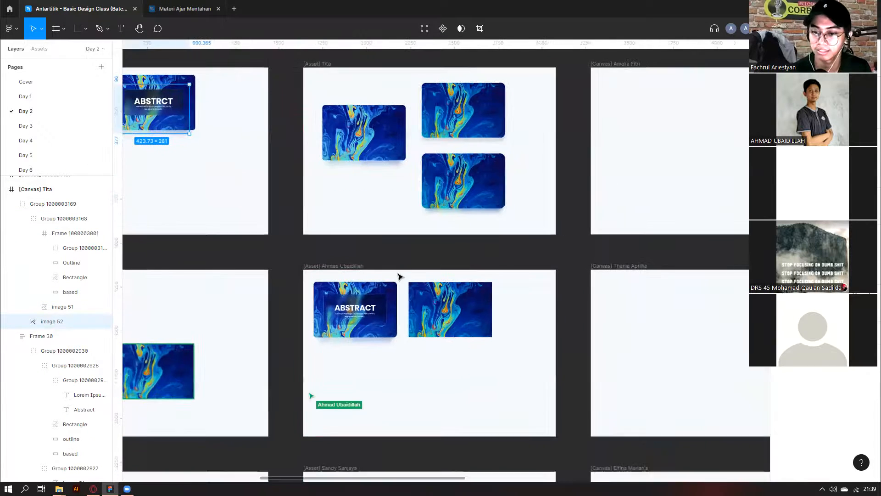
scroll(399, 275, down, 2)
scroll(399, 276, right, 5)
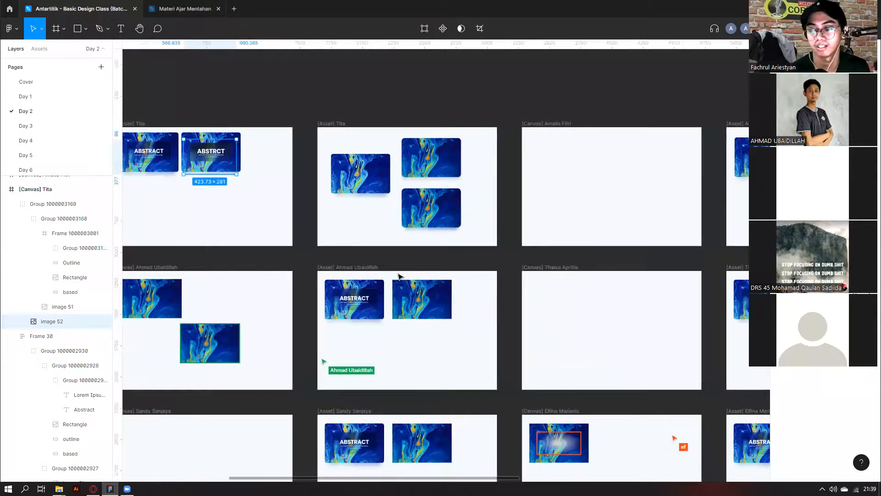
scroll(643, 193, right, 10)
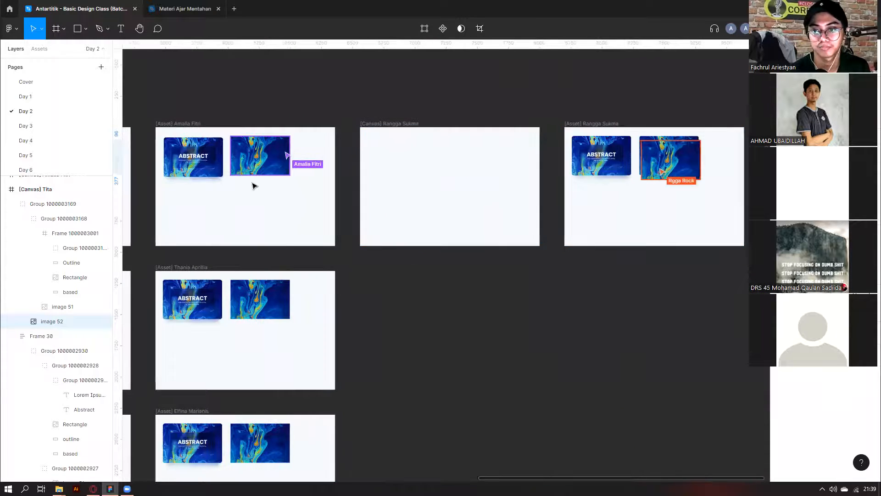
scroll(255, 185, left, 3)
scroll(253, 184, down, 2)
scroll(252, 182, left, 9)
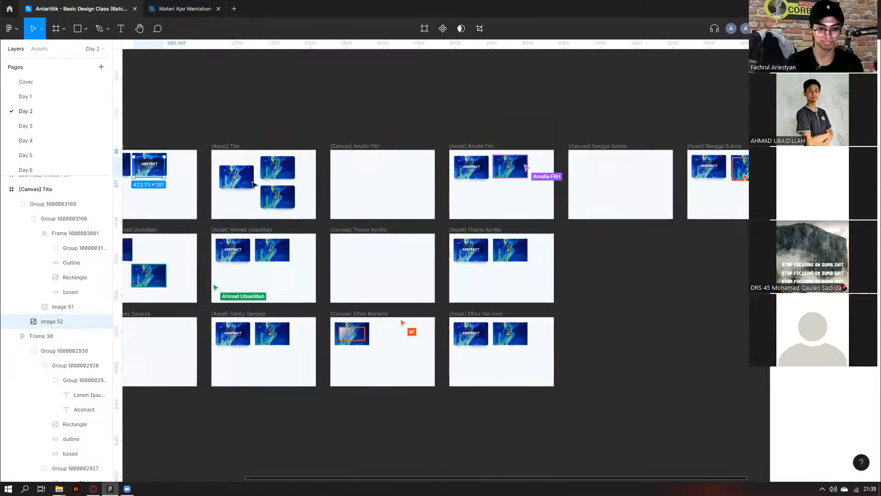
scroll(253, 182, down, 1)
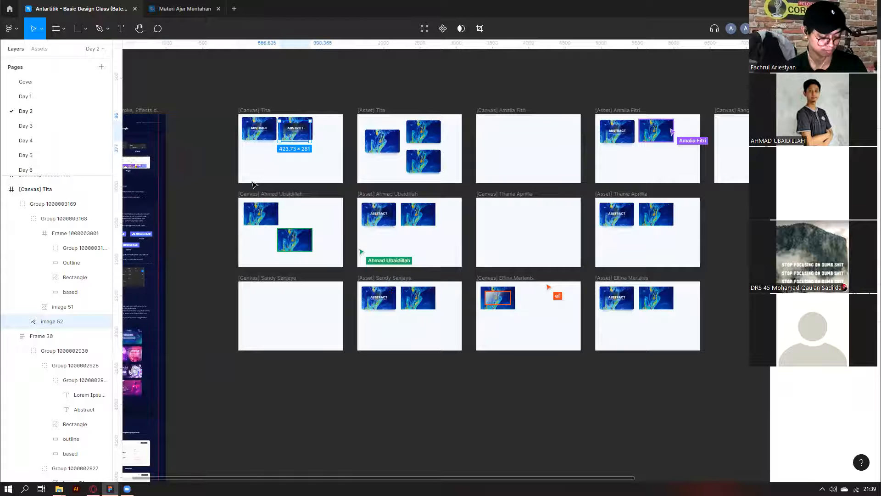
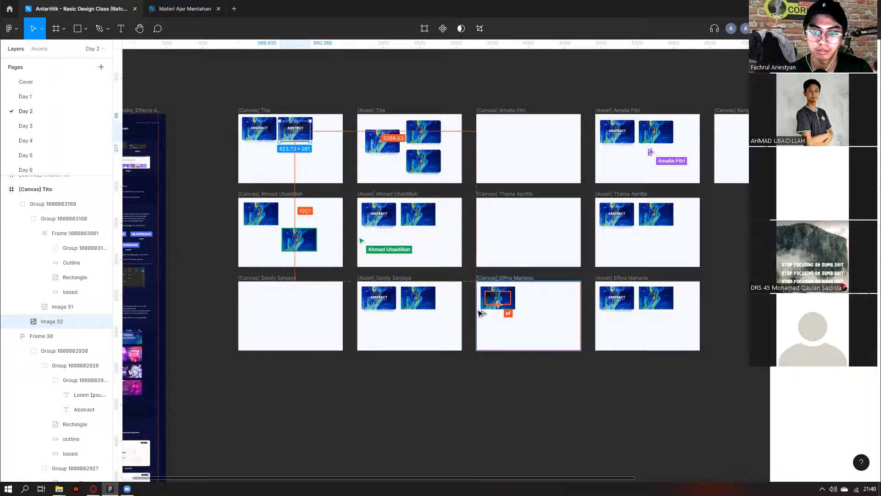
Look over the frame grid and select the student canvas holding the marble image.
scroll(481, 313, up, 10)
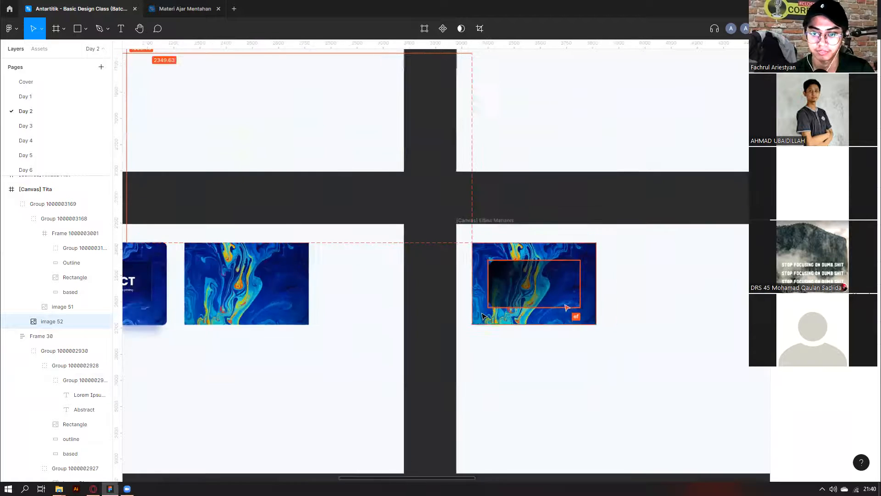
scroll(483, 315, down, 5)
scroll(479, 312, right, 3)
scroll(386, 307, up, 10)
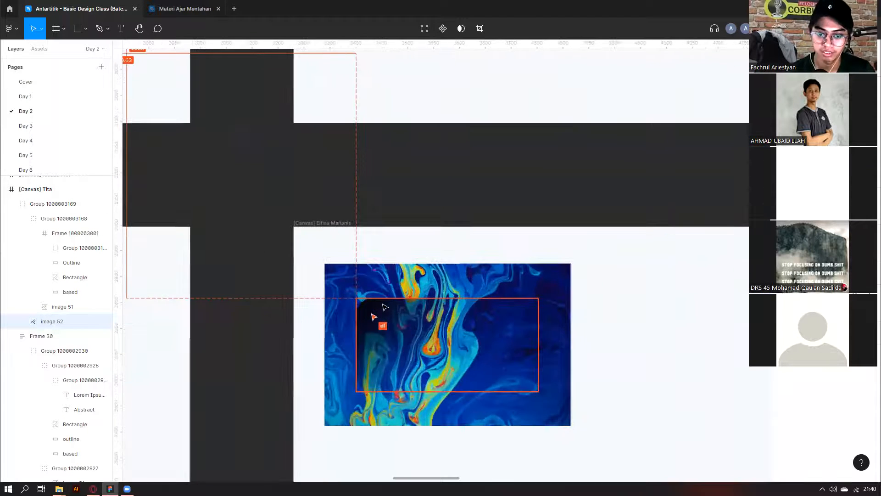
scroll(389, 307, up, 5)
scroll(297, 170, up, 4)
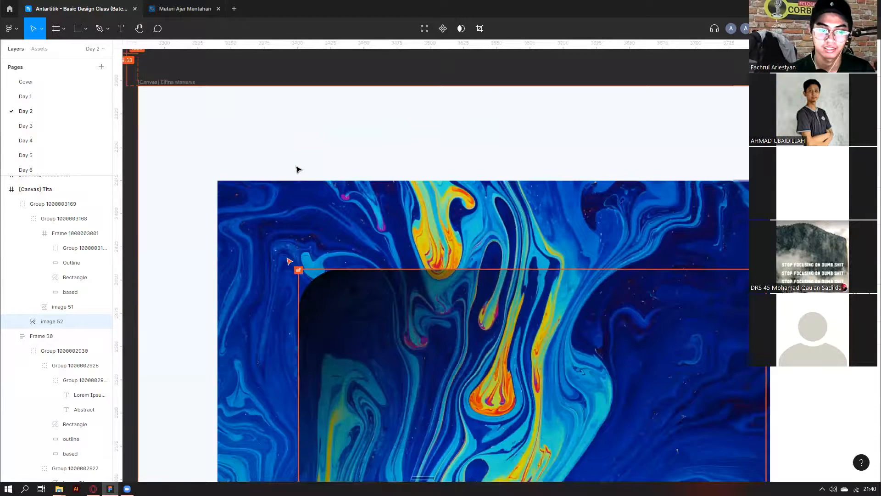
scroll(297, 169, down, 12)
scroll(318, 264, down, 2)
scroll(252, 250, up, 7)
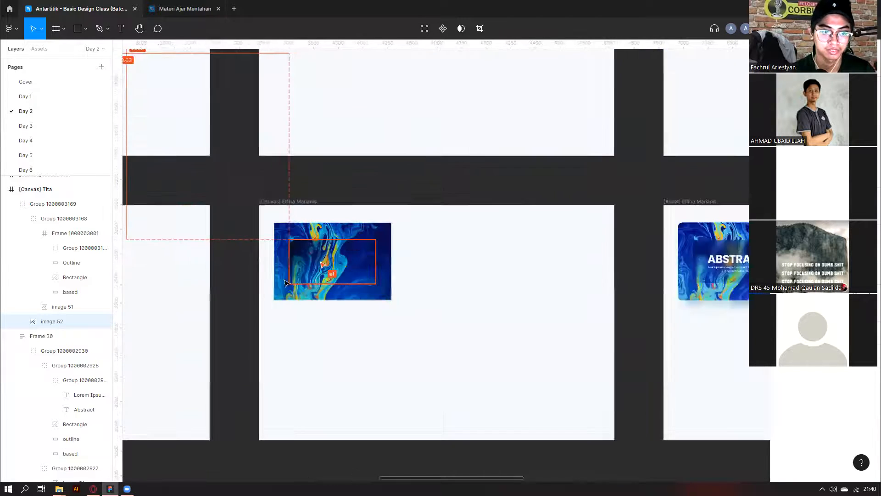
scroll(289, 285, up, 6)
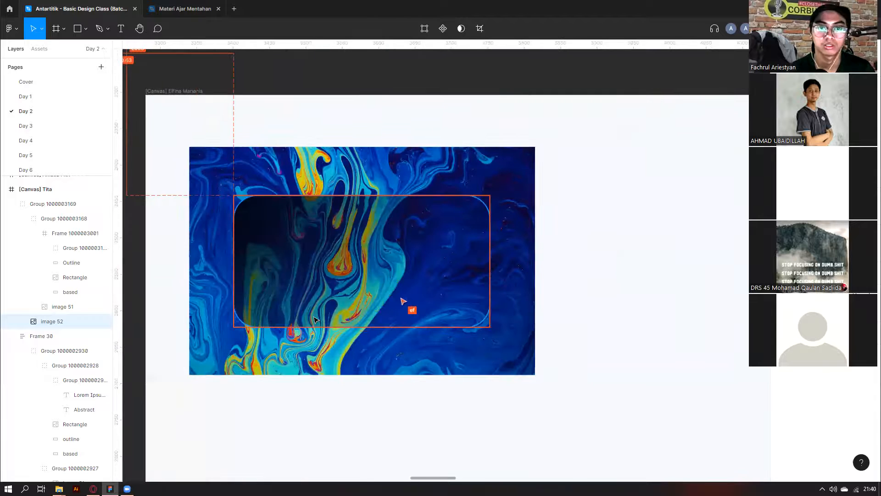
scroll(315, 320, down, 6)
click(388, 218)
Copy the lesson's Overlay rectangle into the empty bottom-left student canvas.
scroll(367, 234, down, 4)
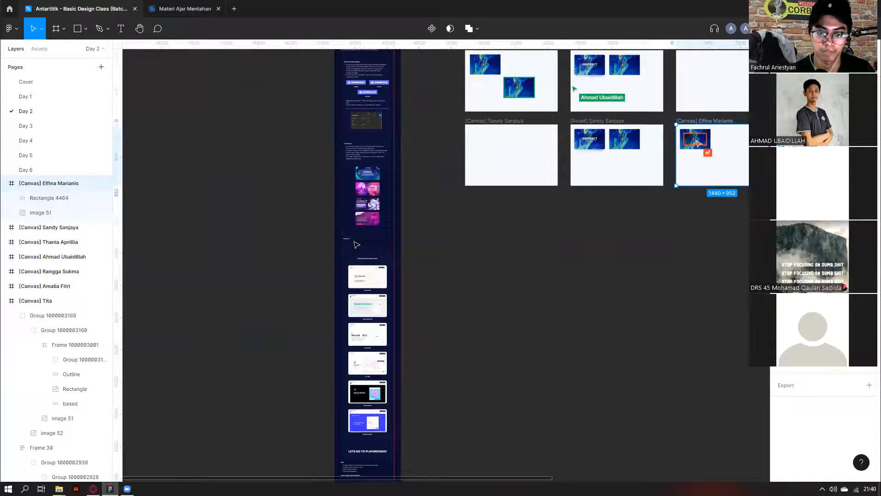
scroll(381, 224, up, 10)
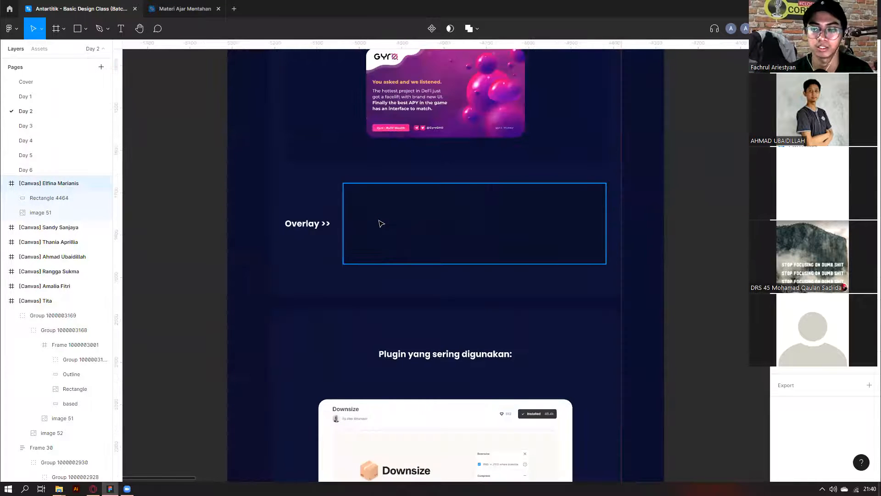
scroll(381, 224, down, 10)
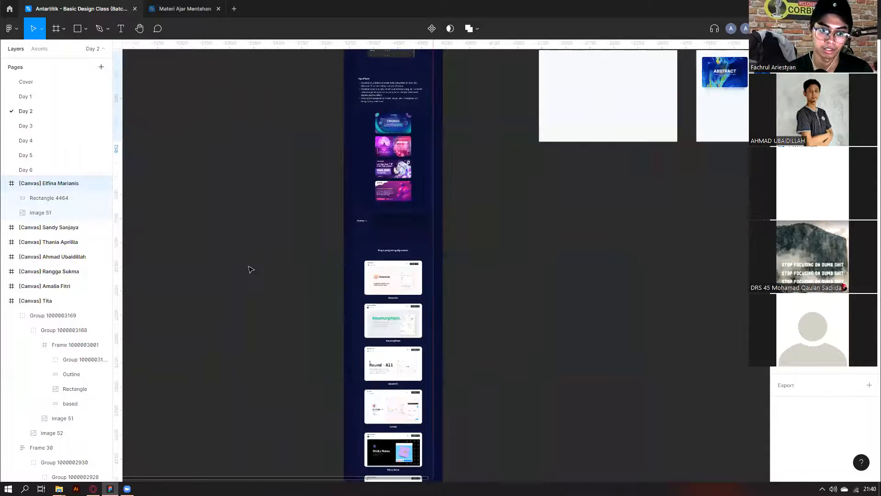
scroll(239, 266, right, 5)
scroll(239, 265, up, 2)
double_click(231, 268)
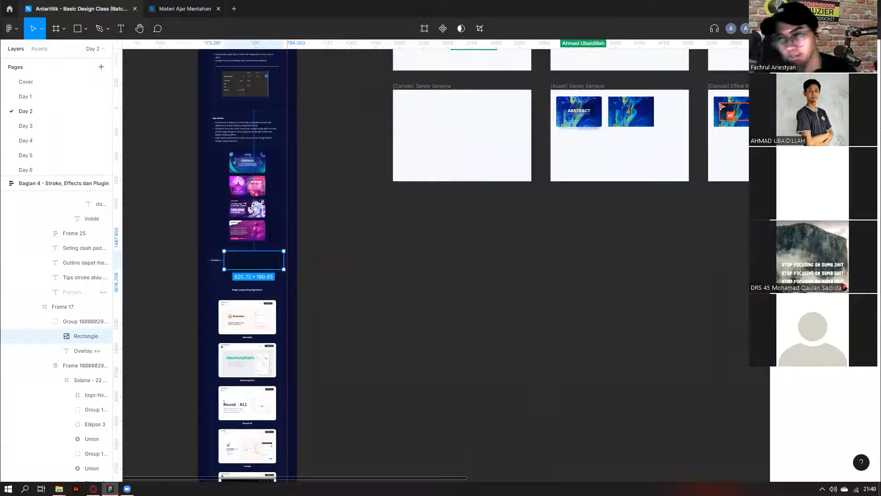
scroll(522, 250, right, 2)
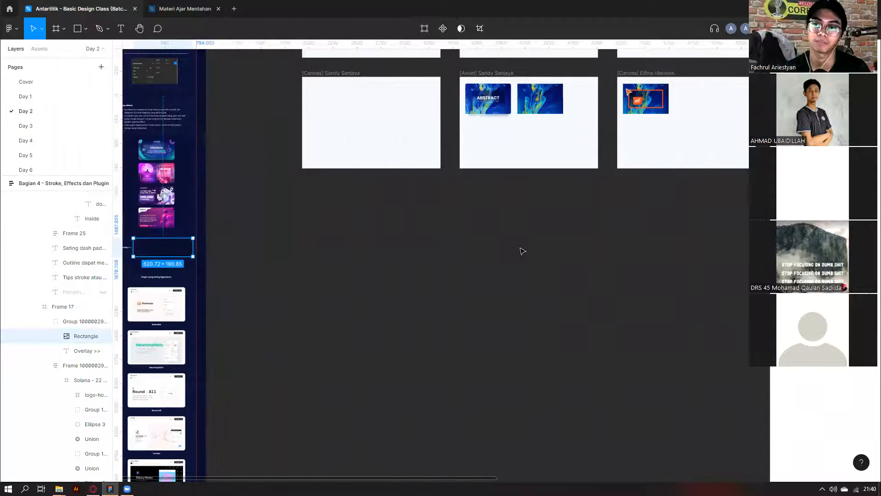
scroll(522, 251, up, 3)
ctrl+scroll(522, 251, down, 2)
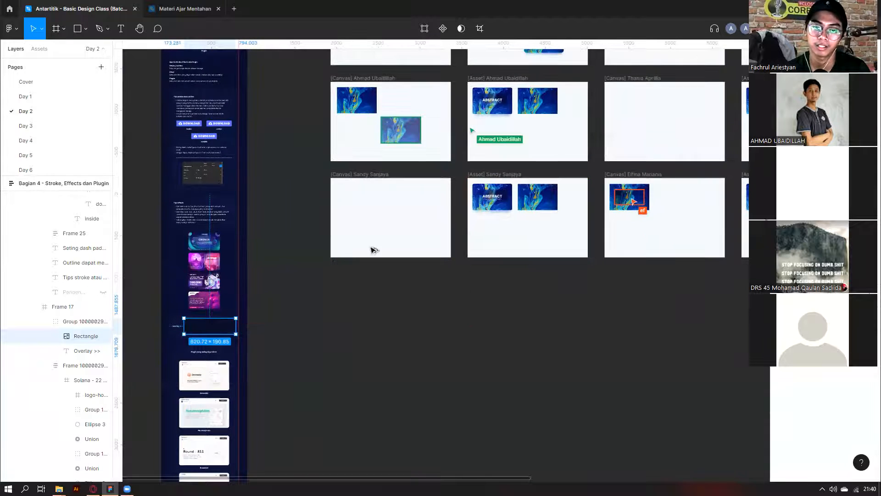
key(Escape)
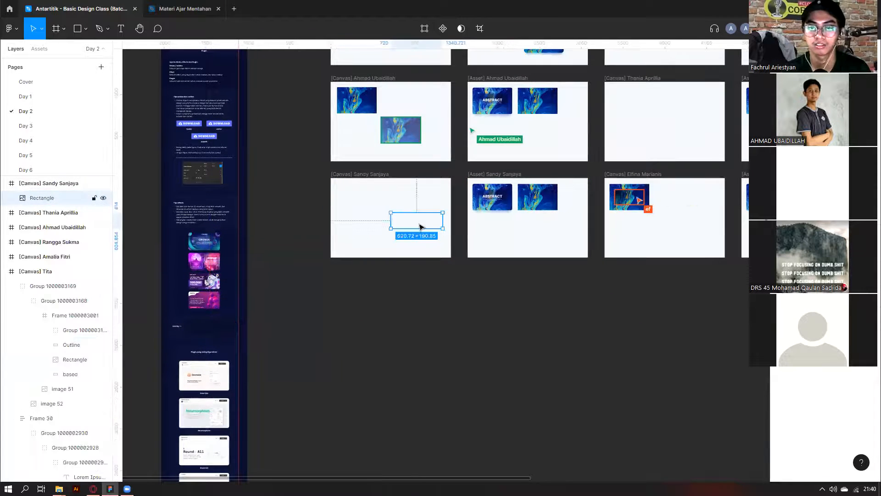
ctrl+scroll(417, 228, down, 1)
scroll(422, 227, right, 5)
scroll(363, 354, up, 3)
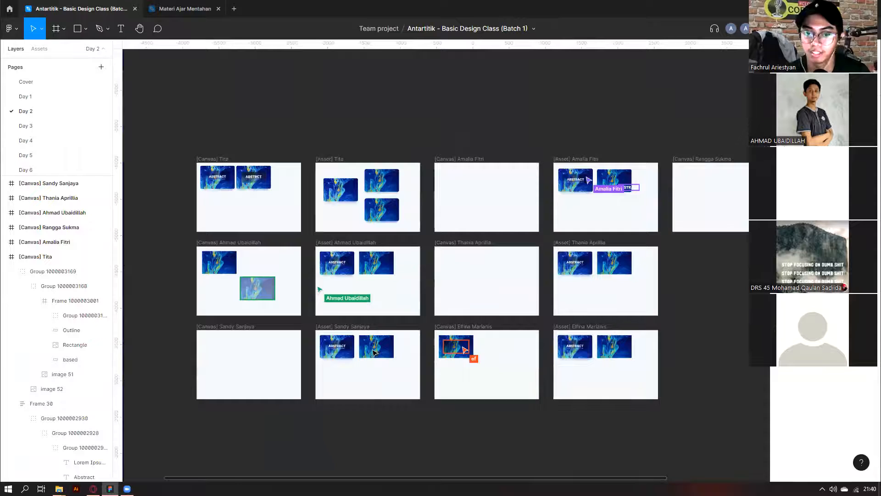
scroll(364, 351, up, 5)
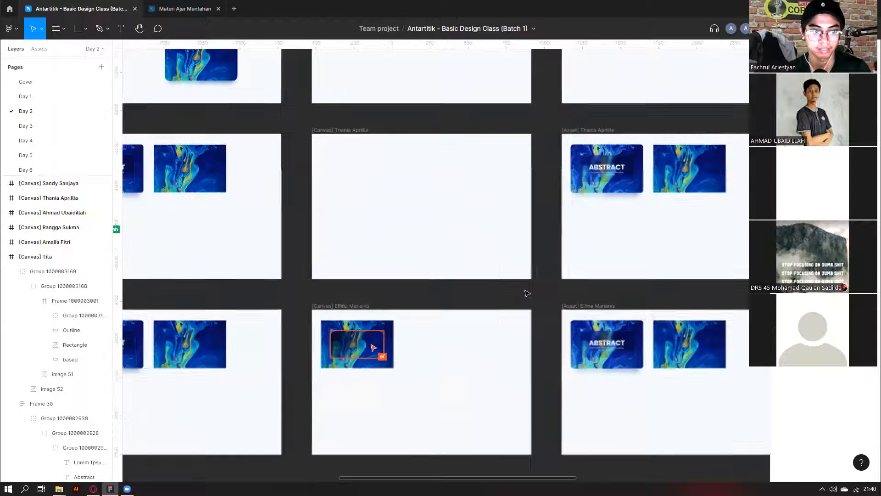
click(363, 350)
scroll(527, 292, down, 8)
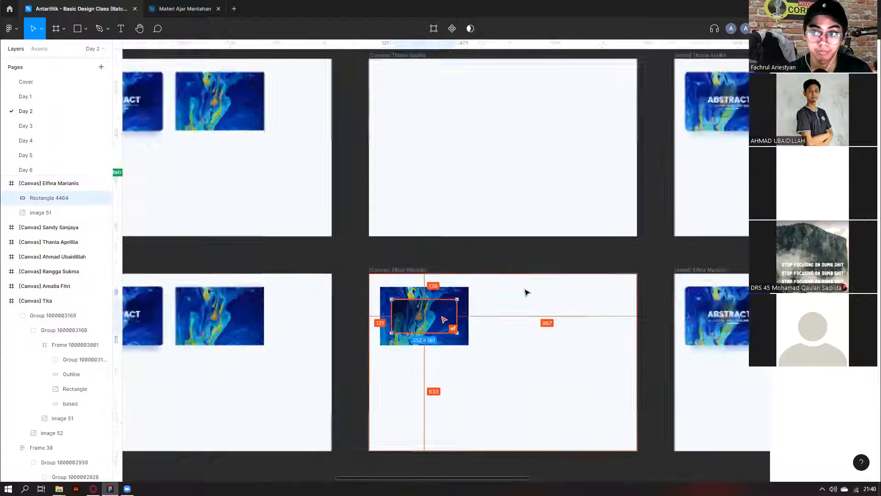
scroll(525, 290, down, 2)
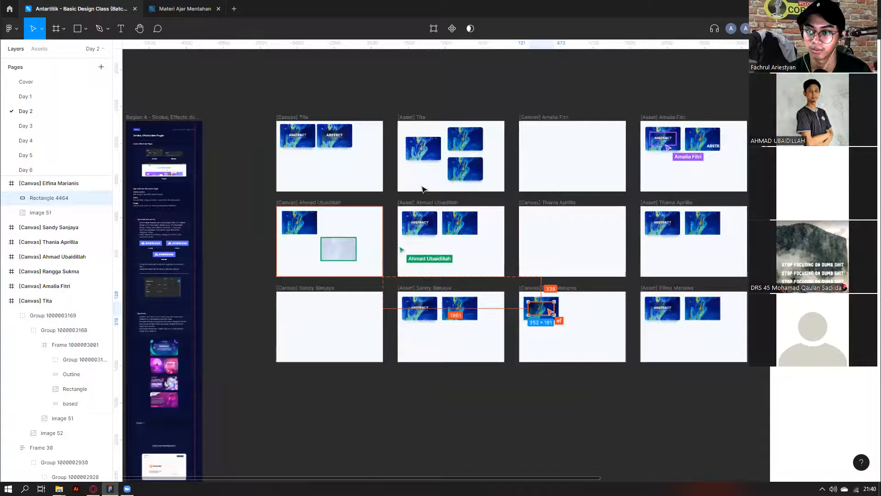
scroll(420, 179, up, 4)
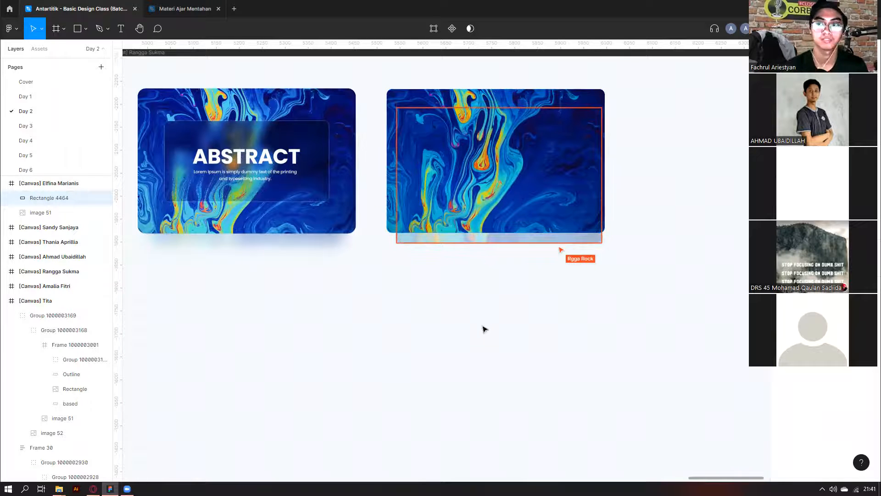
scroll(502, 310, down, 1)
scroll(486, 323, down, 4)
scroll(469, 312, left, 13)
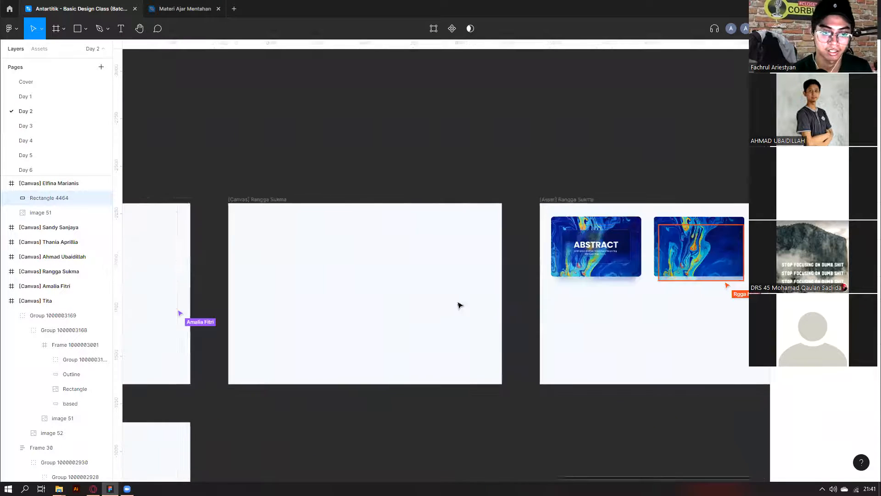
scroll(357, 273, left, 4)
scroll(339, 280, down, 3)
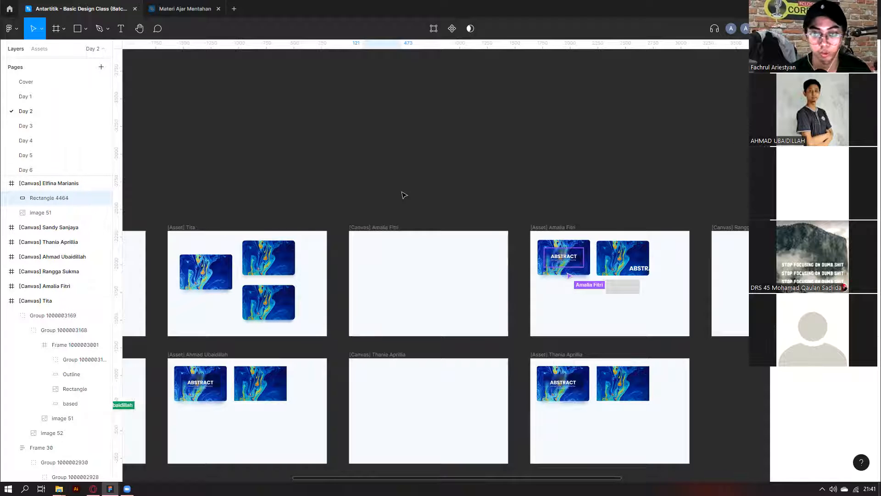
scroll(419, 217, down, 2)
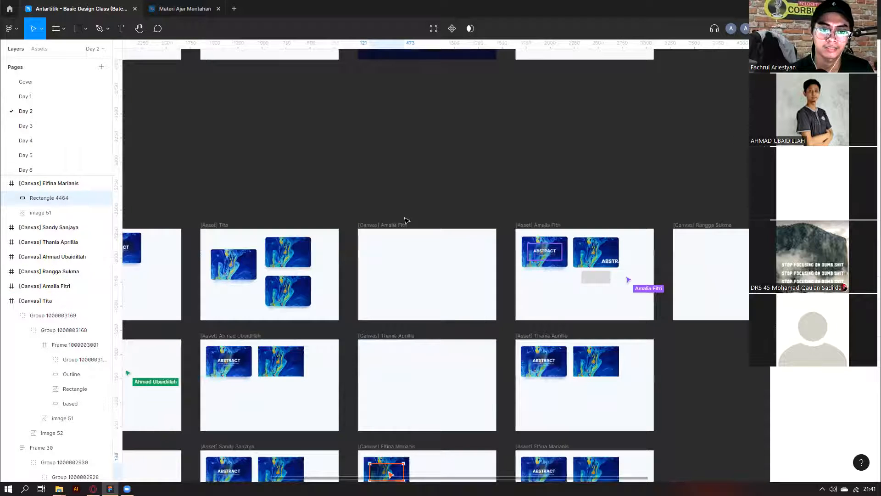
scroll(395, 222, down, 2)
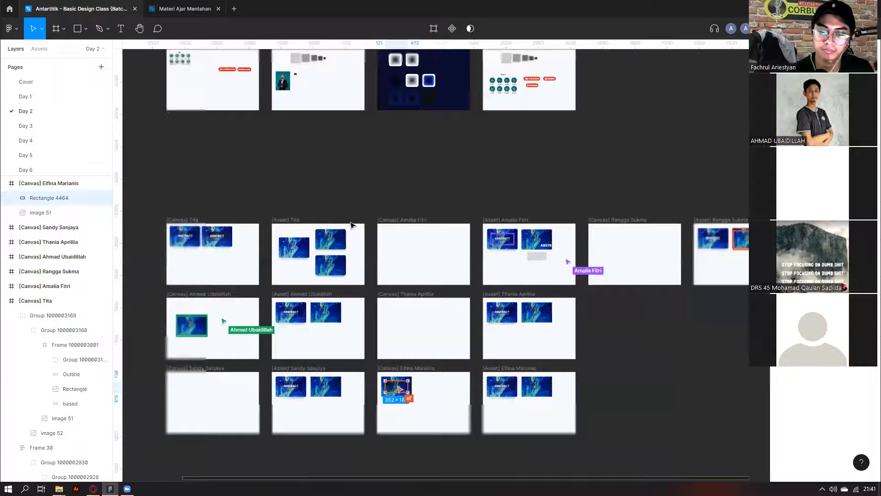
scroll(700, 366, down, 1)
scroll(503, 281, down, 1)
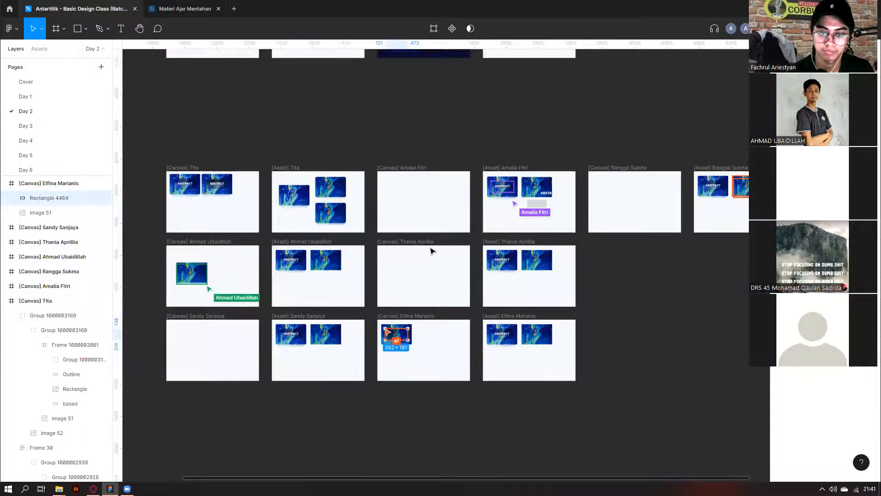
scroll(432, 251, down, 2)
scroll(436, 307, up, 5)
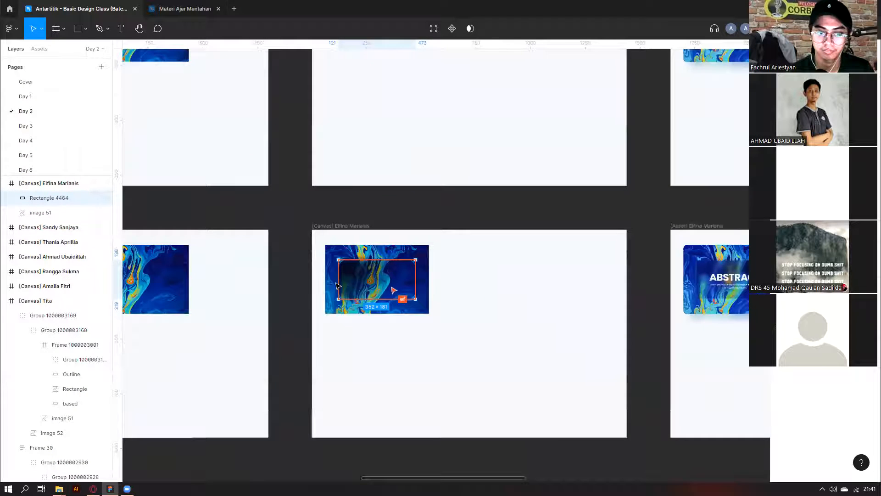
scroll(407, 294, up, 3)
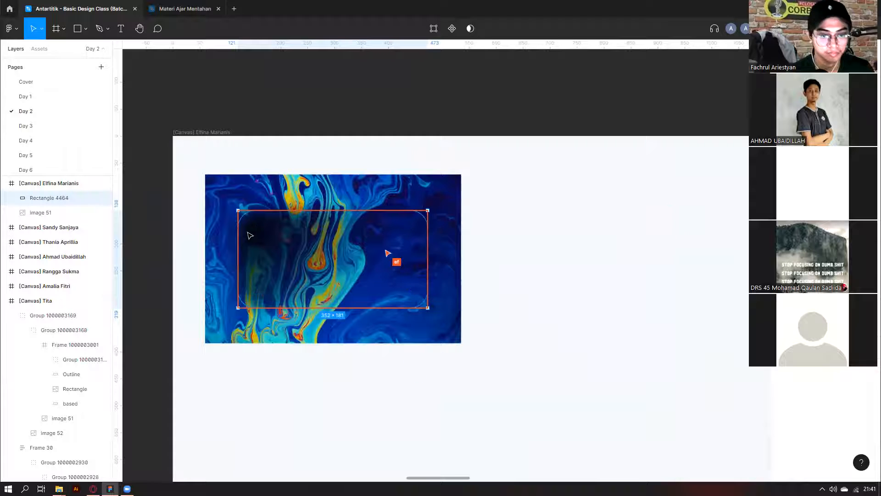
scroll(681, 279, down, 3)
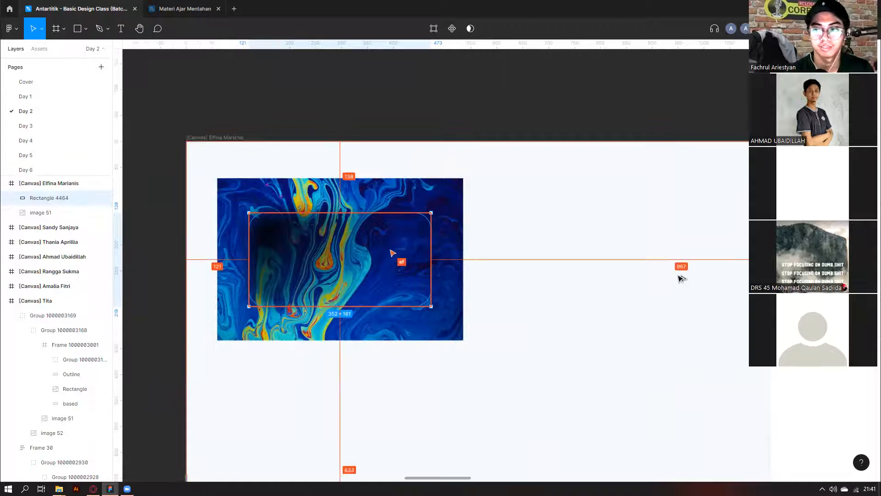
scroll(641, 191, down, 6)
scroll(648, 177, up, 6)
scroll(652, 211, up, 3)
scroll(652, 211, down, 3)
scroll(651, 212, up, 3)
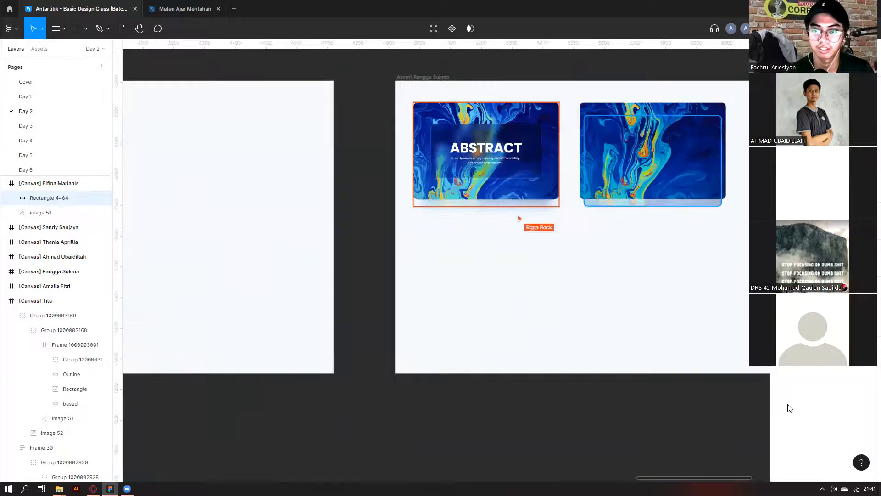
Check the blur settings of the plain marble card without the heading.
click(652, 205)
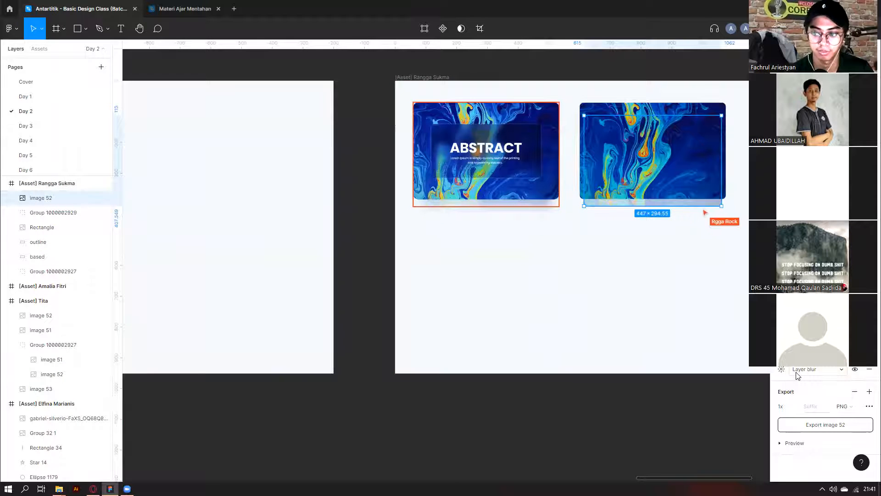
click(783, 370)
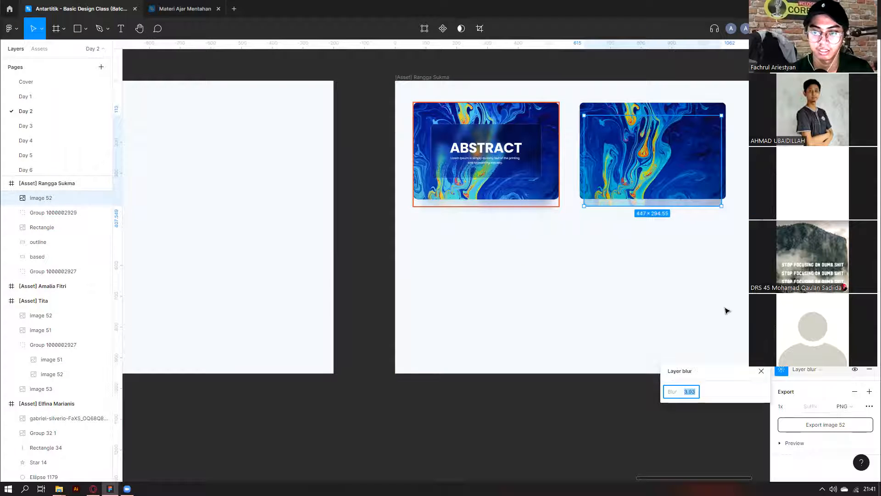
scroll(727, 311, down, 2)
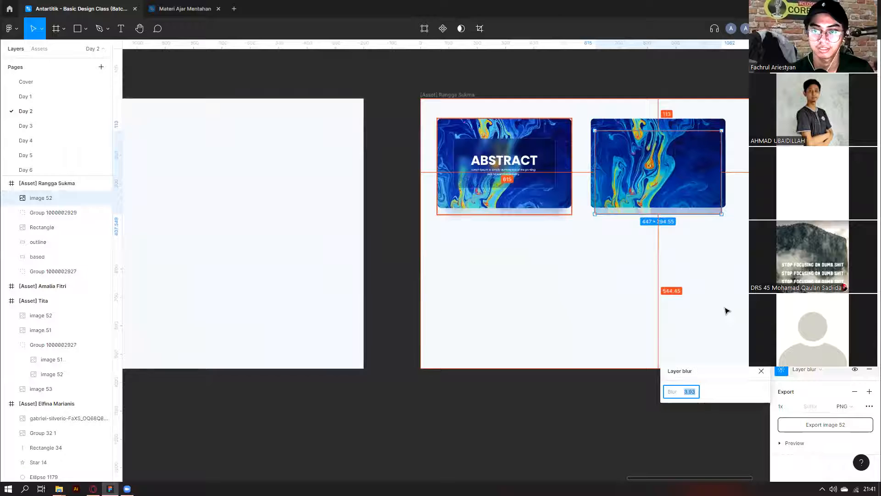
click(726, 311)
Select and inspect the blurred image under the right card.
click(658, 213)
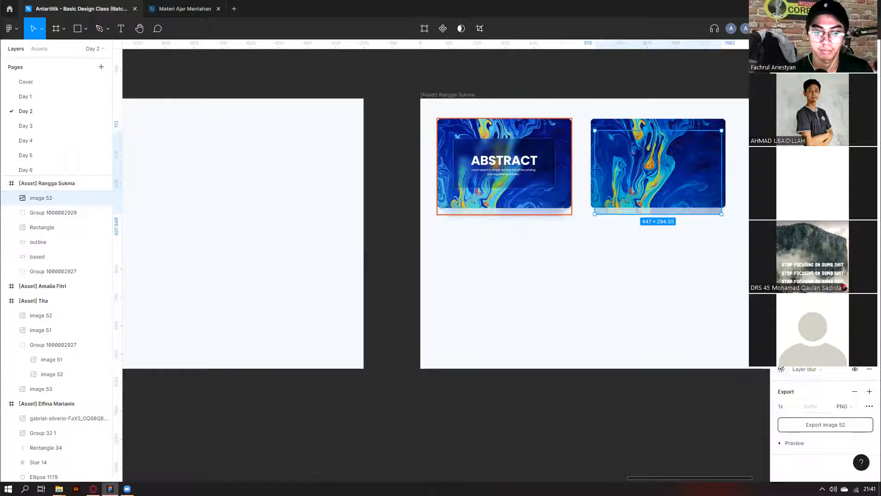
click(673, 313)
scroll(583, 257, down, 6)
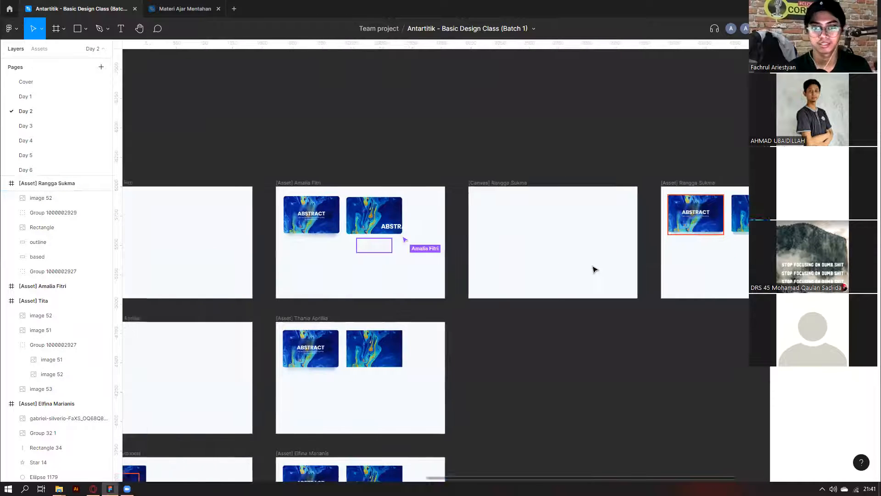
scroll(595, 269, left, 5)
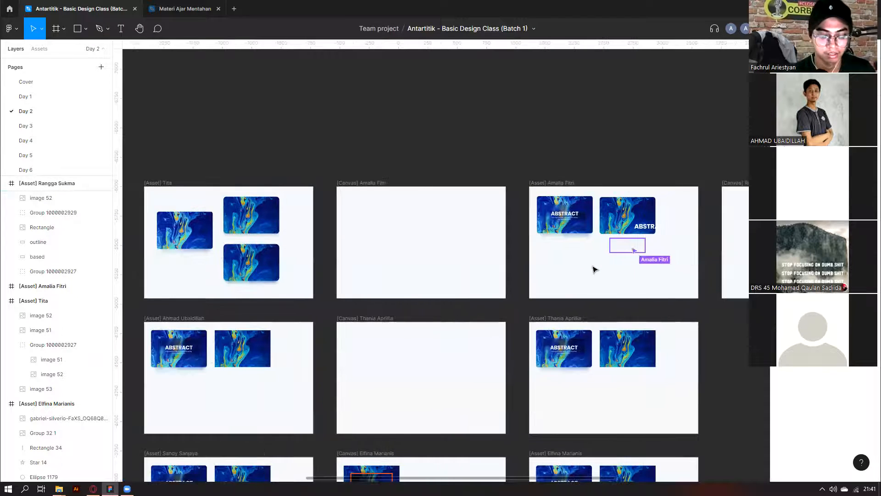
scroll(595, 269, right, 8)
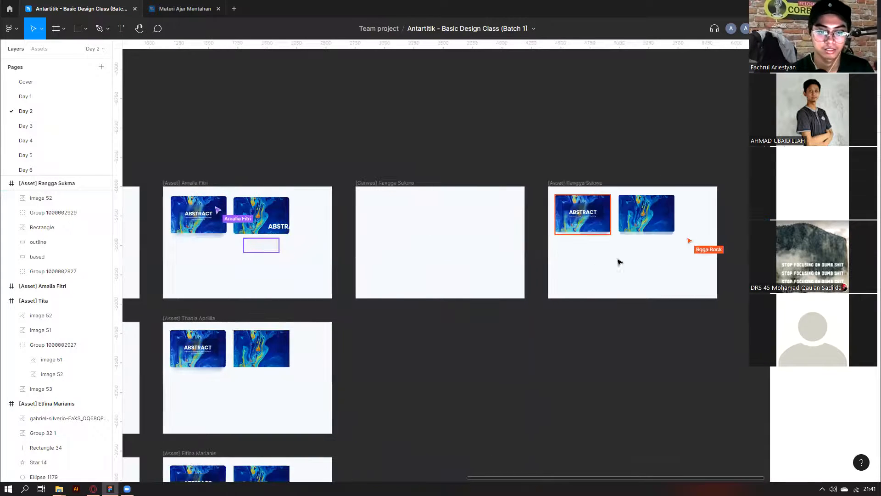
scroll(711, 239, up, 5)
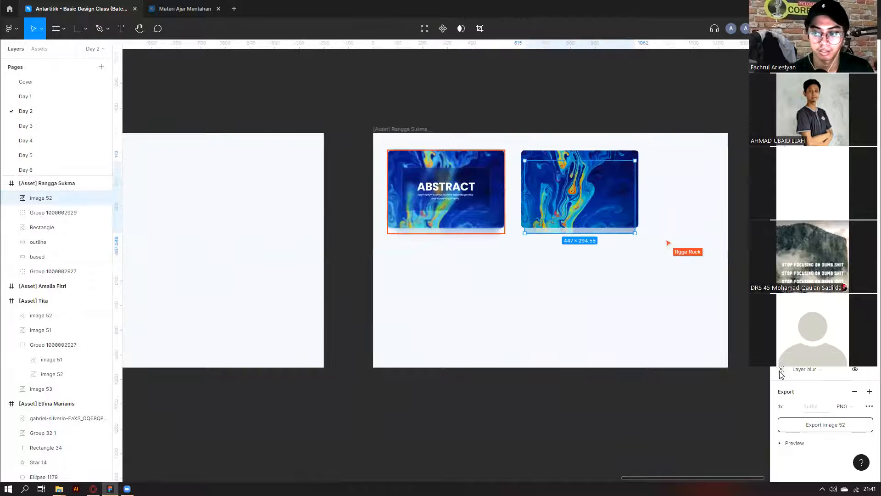
click(643, 296)
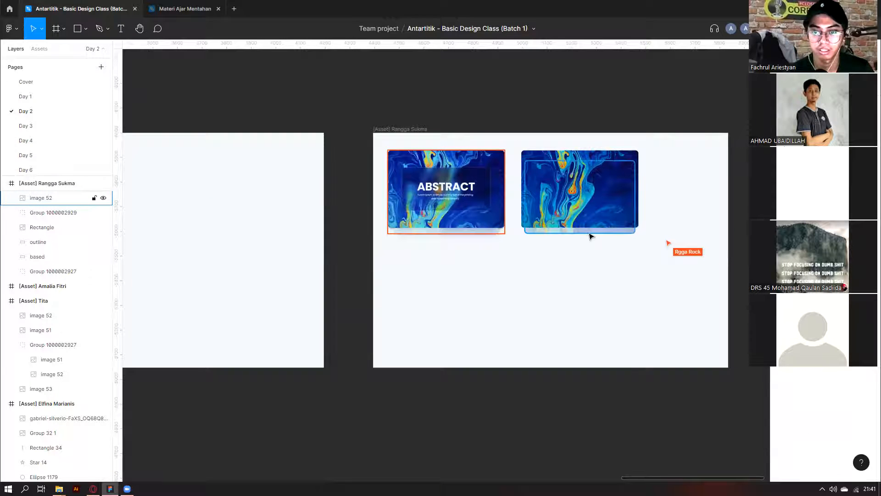
click(590, 234)
scroll(582, 245, up, 5)
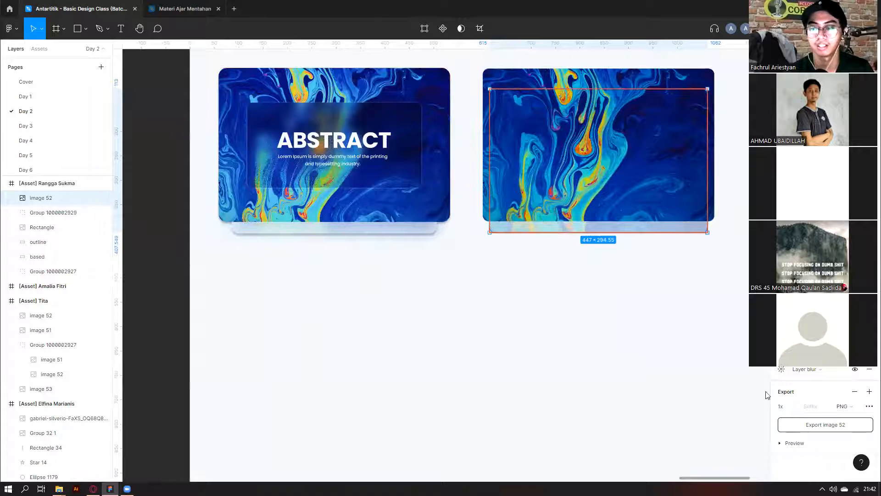
Undo the sharp shadow on the left ABSTRACT card group, restoring the soft blur.
click(436, 232)
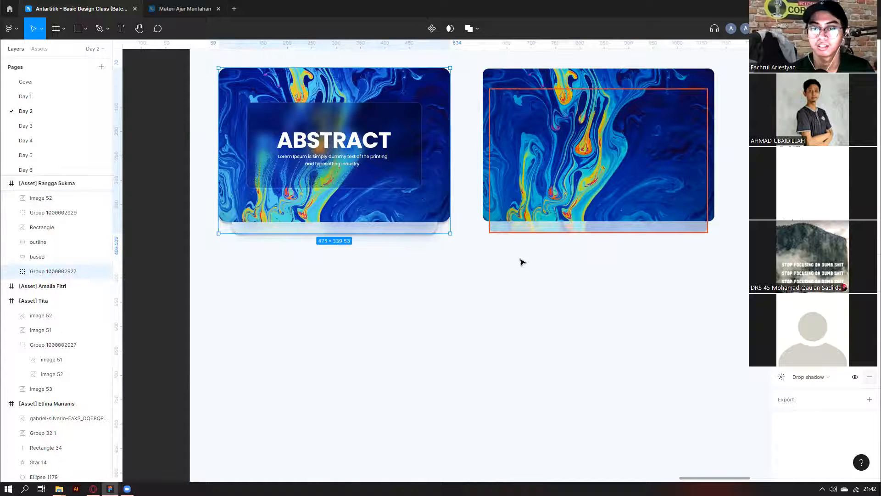
key(ctrl+z)
click(636, 335)
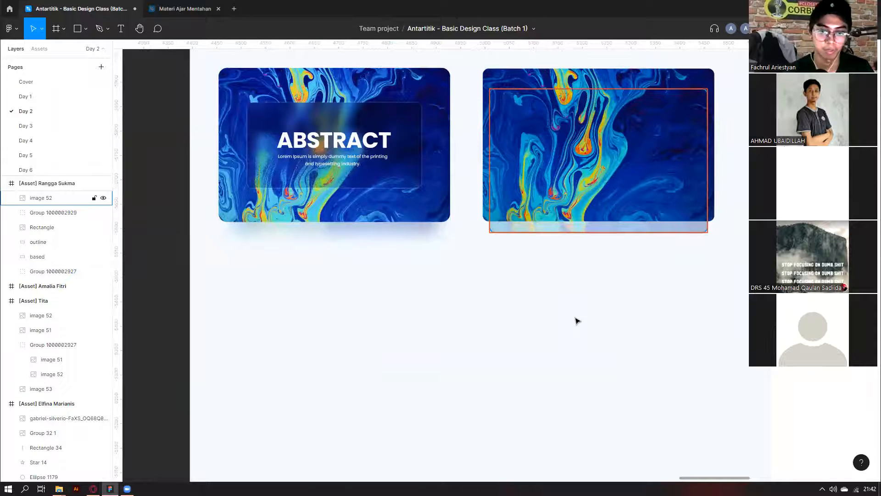
scroll(570, 364, down, 6)
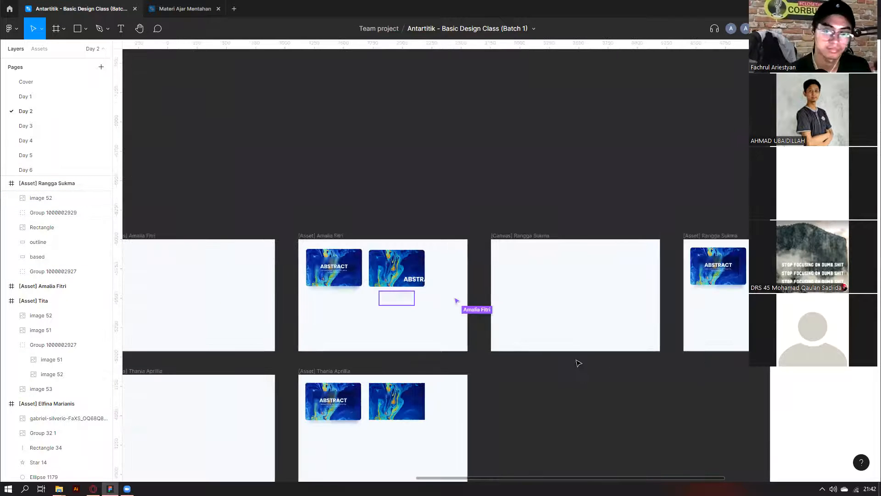
Zoom out and marquee-select the whole grid of student frames, then clear the selection.
scroll(323, 218, down, 3)
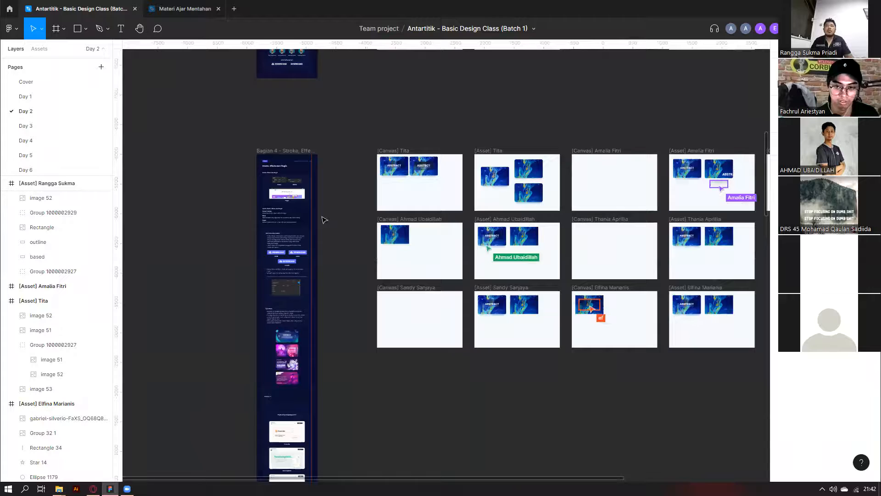
scroll(323, 219, down, 5)
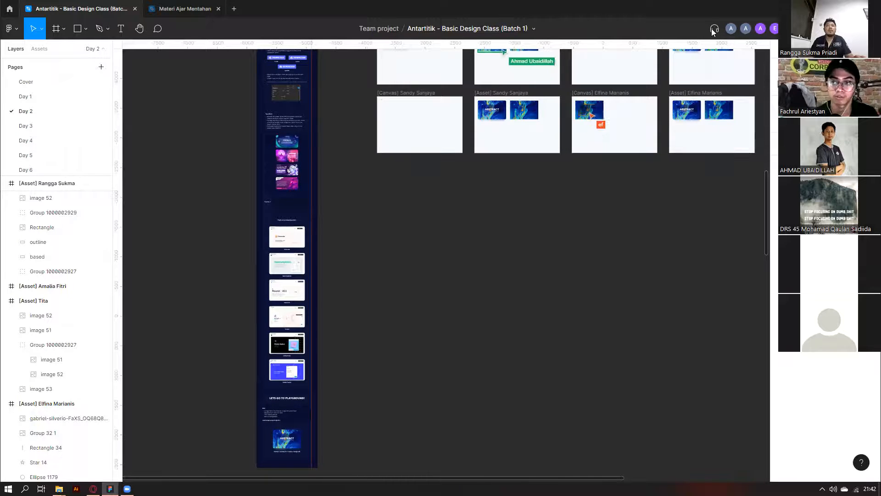
scroll(516, 220, up, 1)
scroll(515, 219, down, 5)
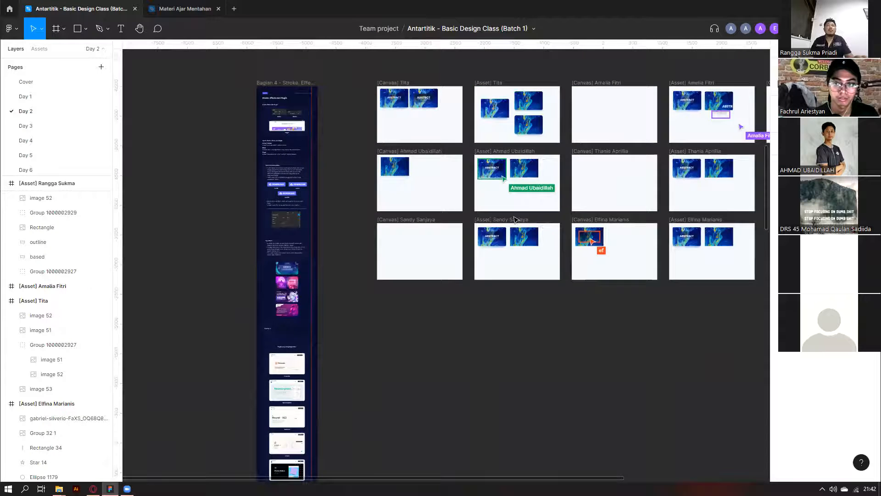
scroll(372, 364, down, 4)
scroll(272, 357, down, 3)
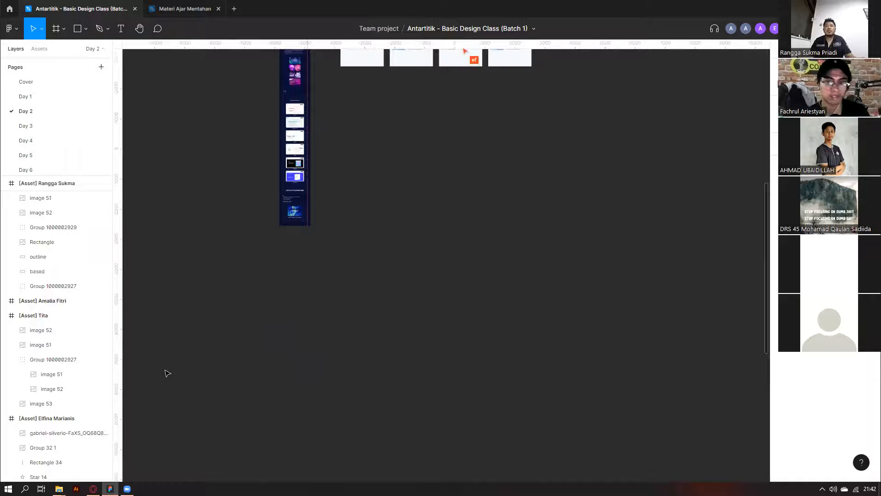
scroll(276, 170, up, 5)
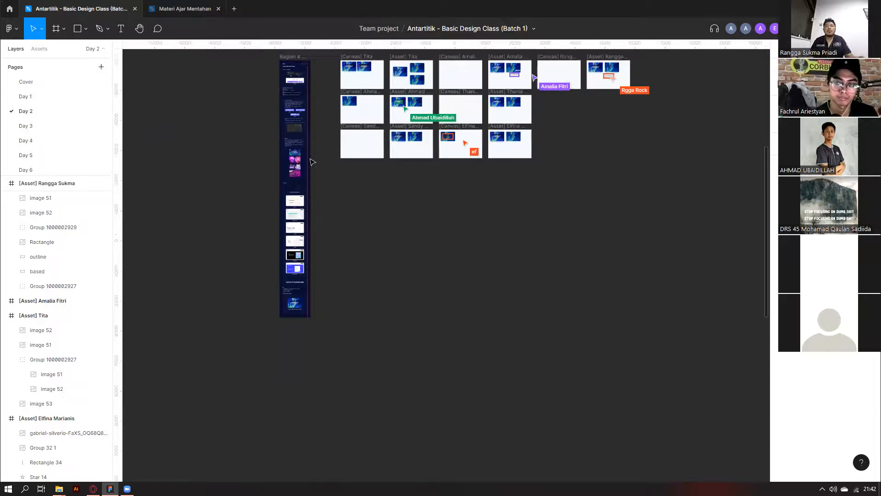
drag(322, 79, 681, 257)
click(535, 264)
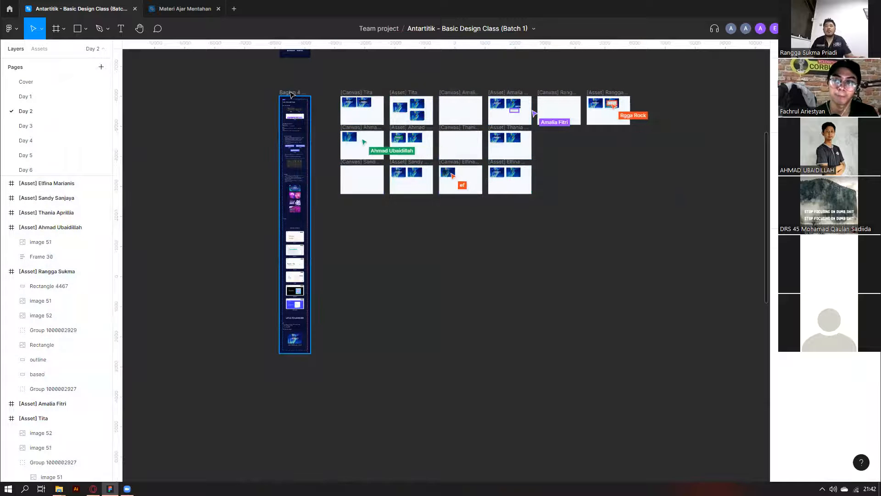
Marquee-select the asset frames, then every frame including the top-right one, and deselect.
scroll(294, 96, up, 2)
drag(323, 166, 624, 299)
drag(702, 324, 334, 157)
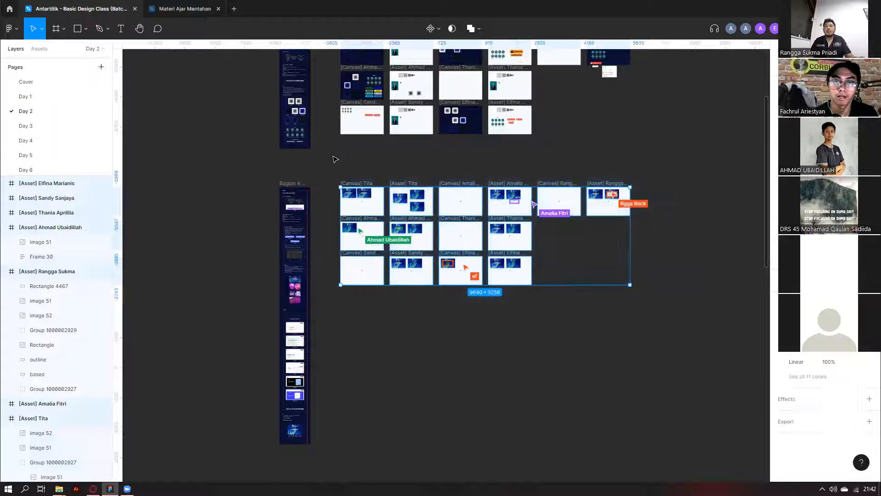
click(335, 157)
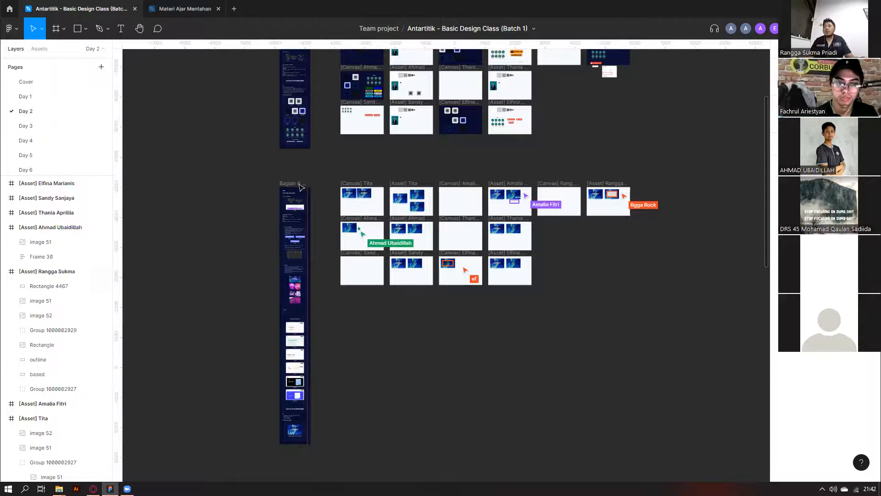
Select the second row of frames and zoom back toward the two-card asset frame.
scroll(297, 183, up, 3)
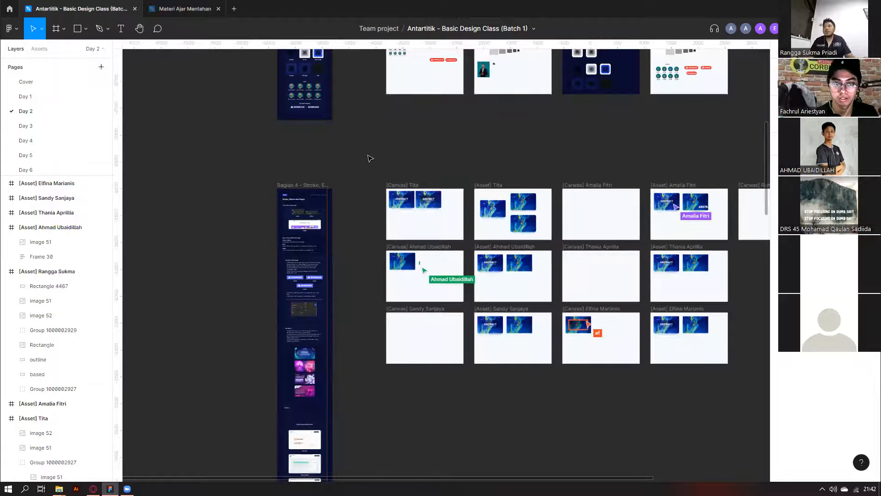
scroll(367, 158, down, 3)
drag(366, 122, 375, 219)
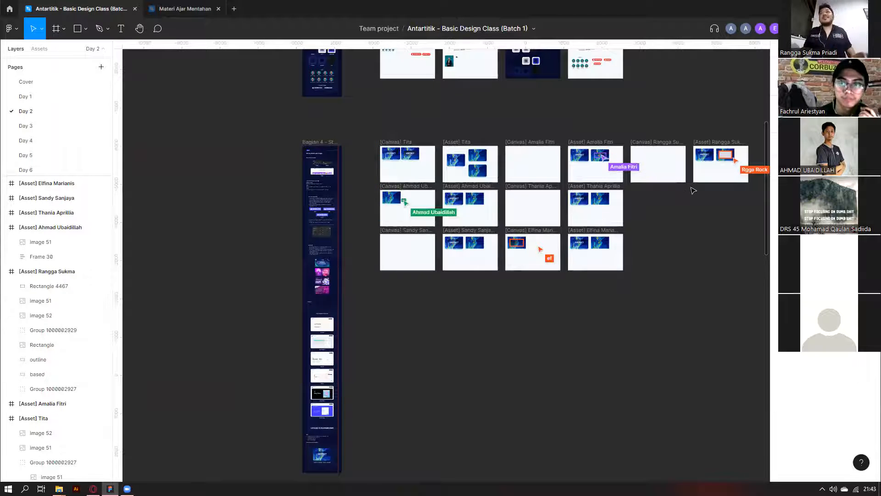
drag(690, 187, 370, 191)
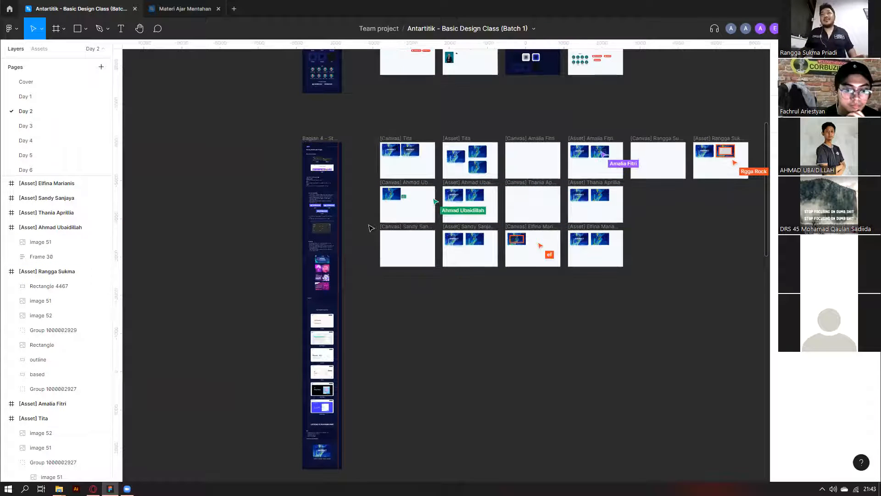
scroll(370, 228, down, 3)
scroll(372, 227, up, 1)
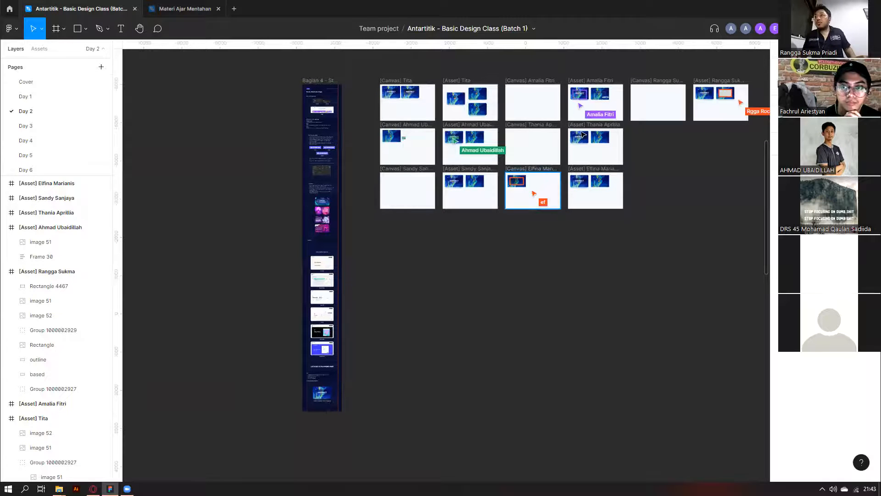
scroll(568, 159, up, 3)
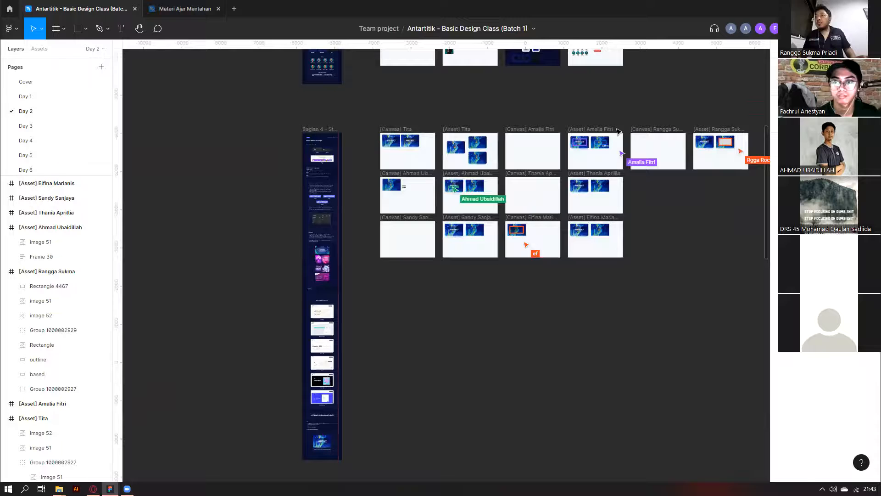
scroll(601, 138, up, 10)
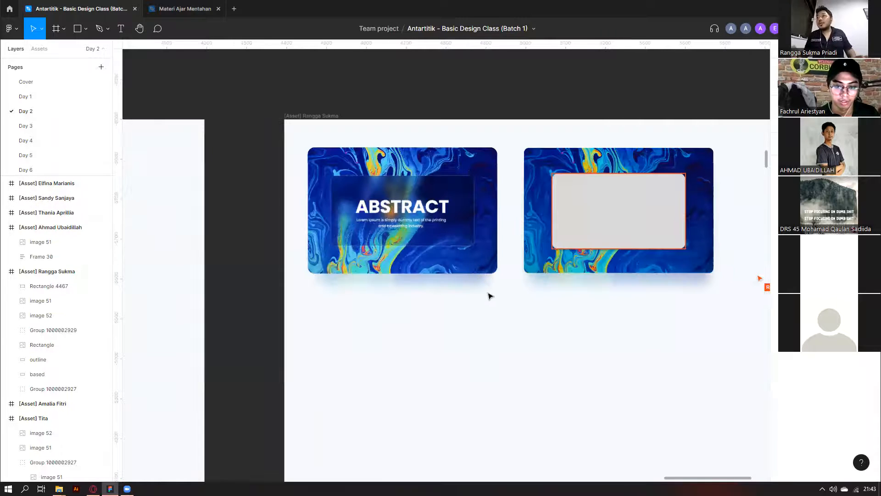
Select the student's asset frame and zoom in on the right card's translucent glass panel.
scroll(491, 296, up, 3)
click(83, 271)
scroll(515, 211, down, 8)
scroll(507, 162, left, 6)
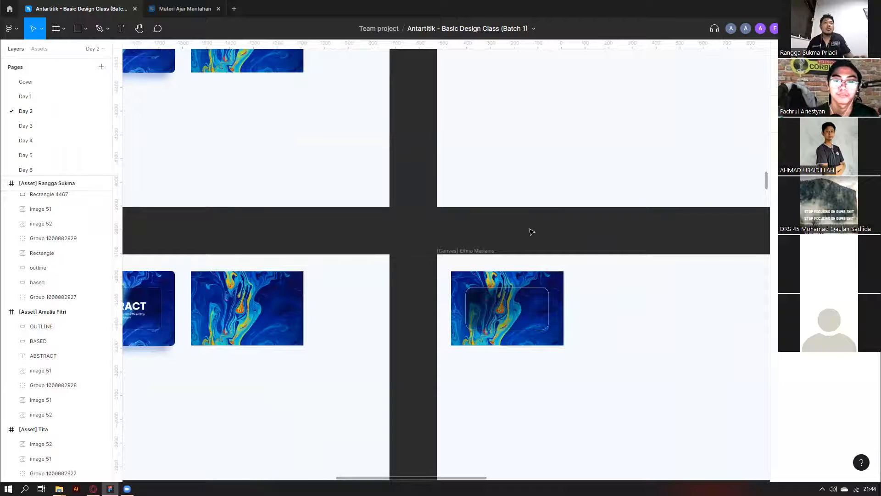
scroll(531, 232, down, 5)
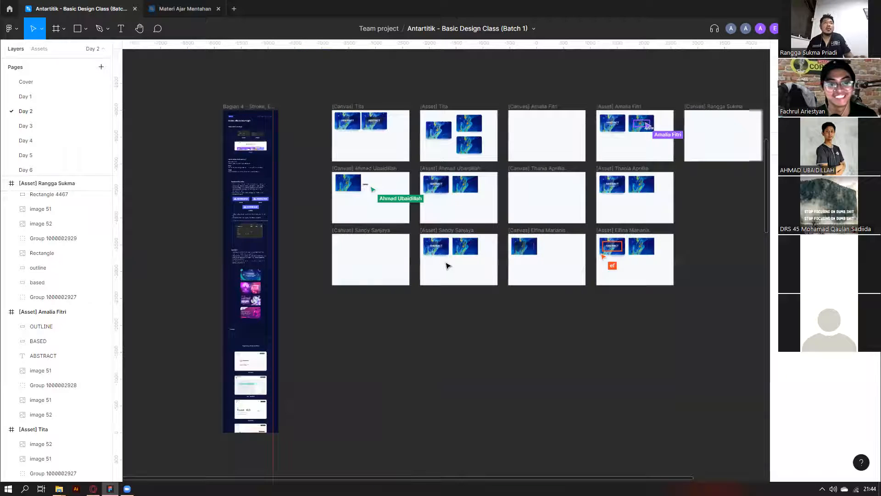
scroll(448, 266, down, 5)
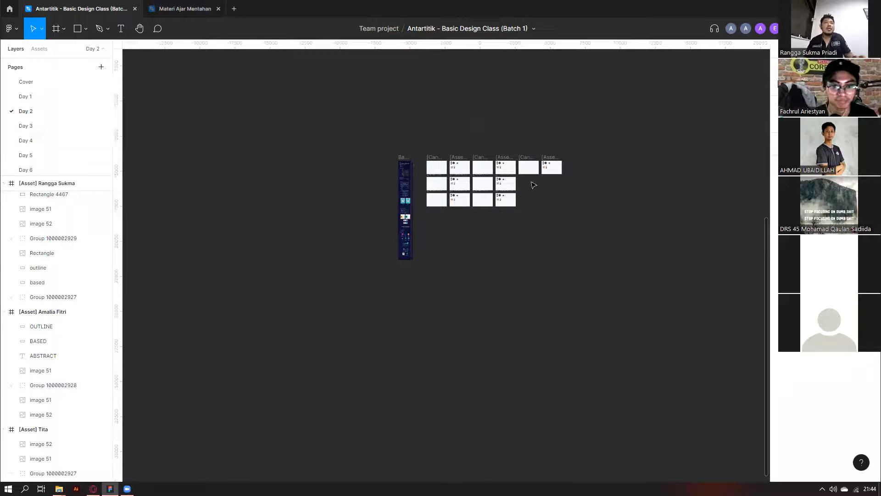
scroll(557, 182, up, 3)
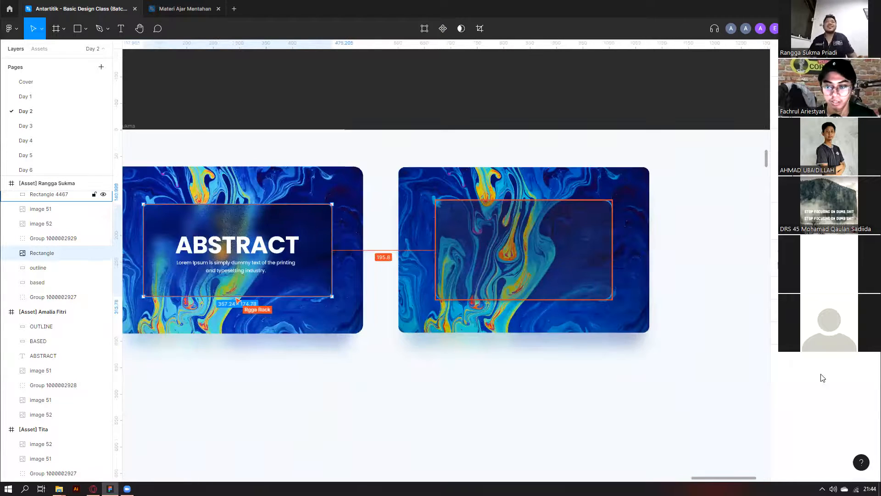
Switch the glass rectangle's Drop shadow effect to Background blur with a blur of 32.
click(803, 370)
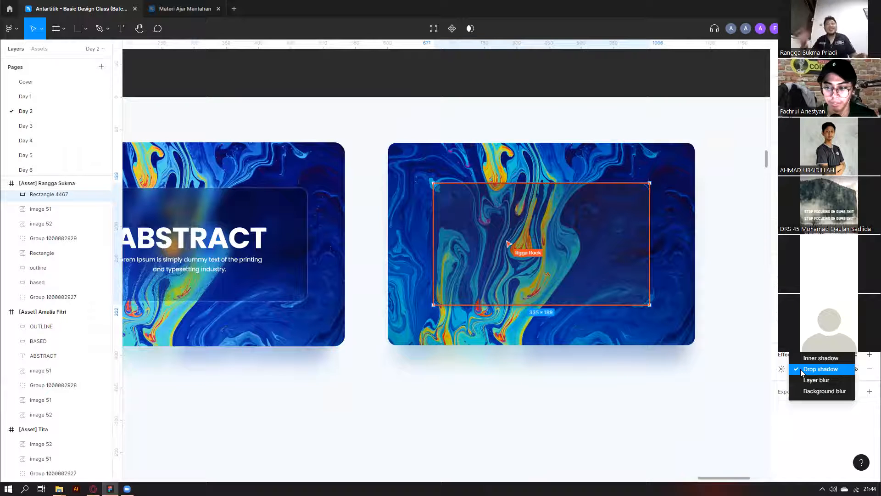
click(497, 396)
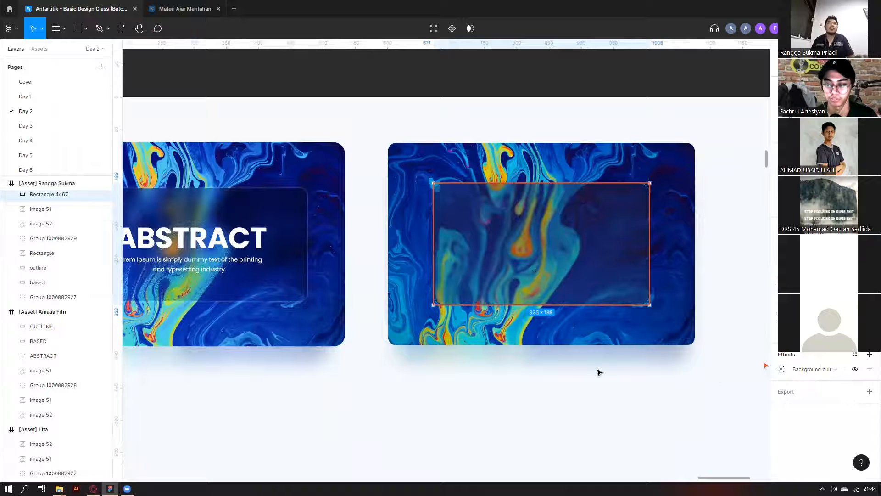
click(781, 370)
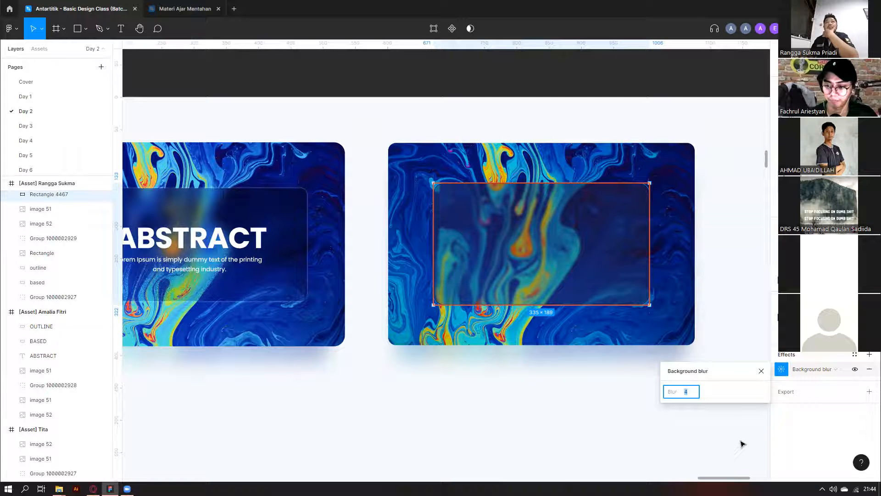
text(32)
key(Return)
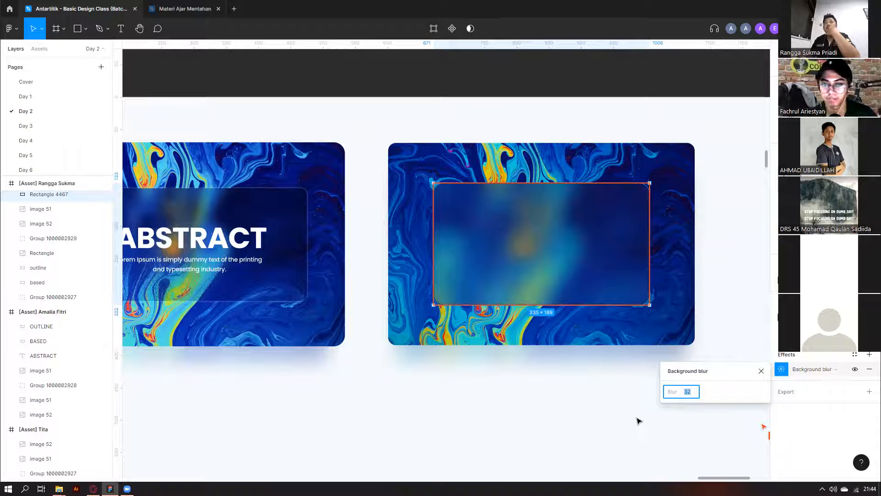
key(Escape)
click(596, 280)
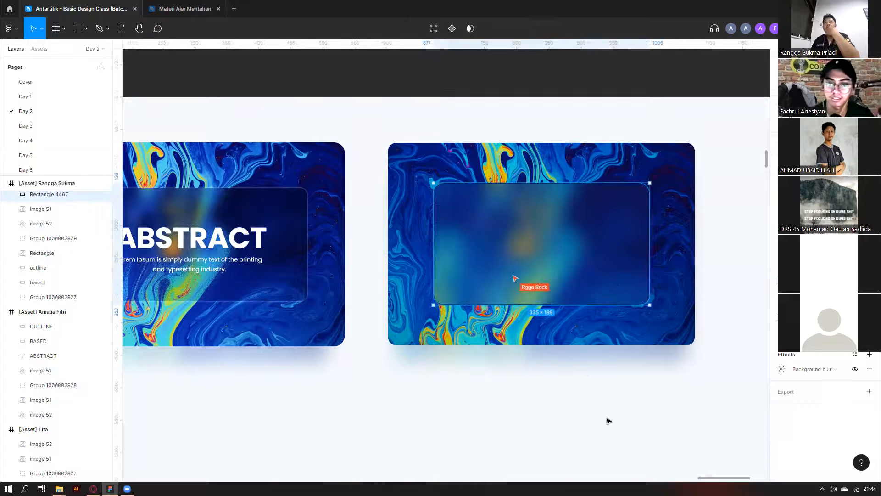
click(608, 419)
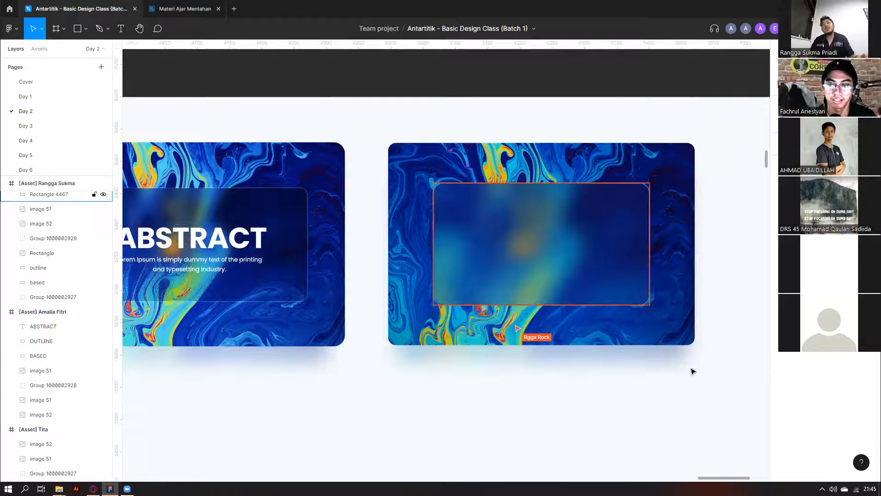
scroll(541, 333, down, 3)
scroll(520, 390, up, 3)
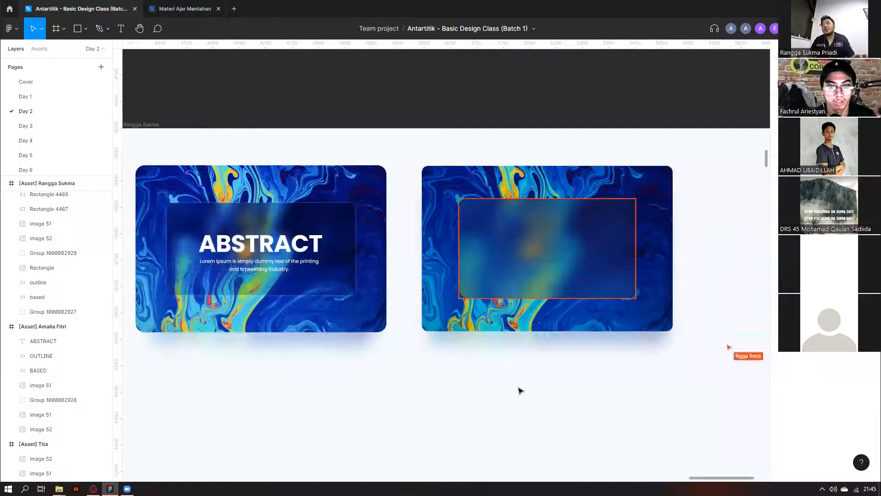
scroll(520, 390, down, 5)
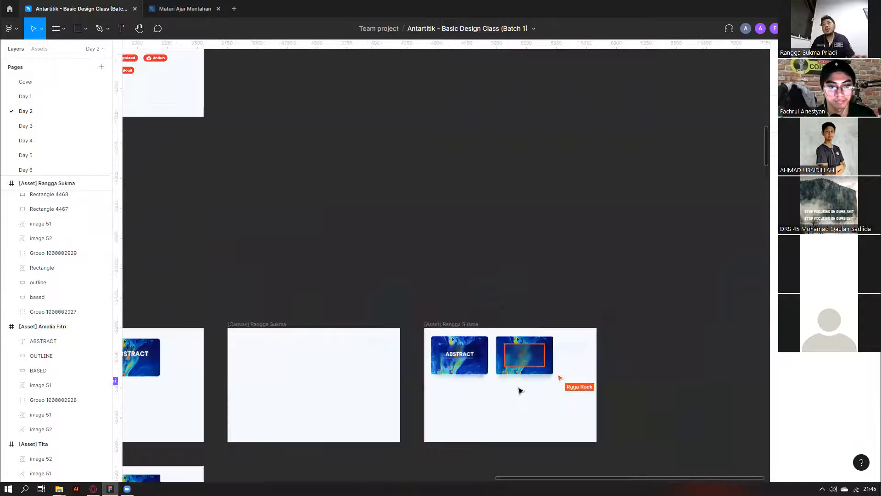
scroll(520, 390, down, 5)
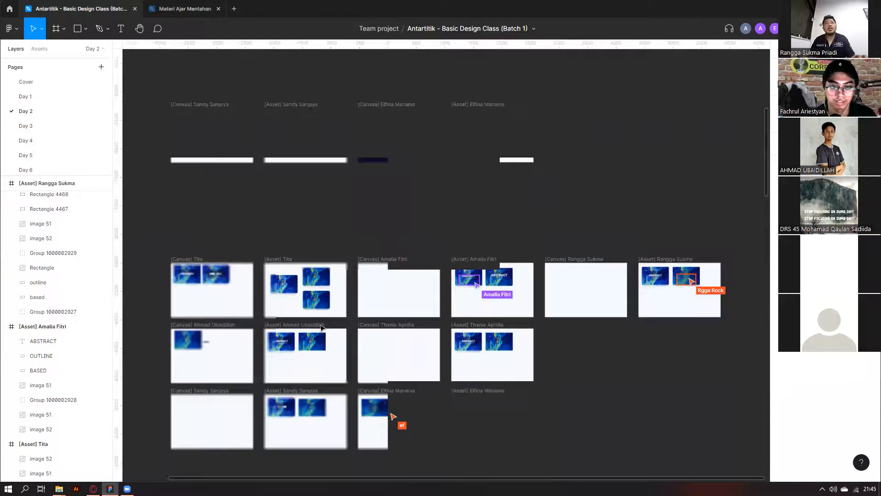
scroll(257, 257, up, 1)
scroll(307, 337, up, 10)
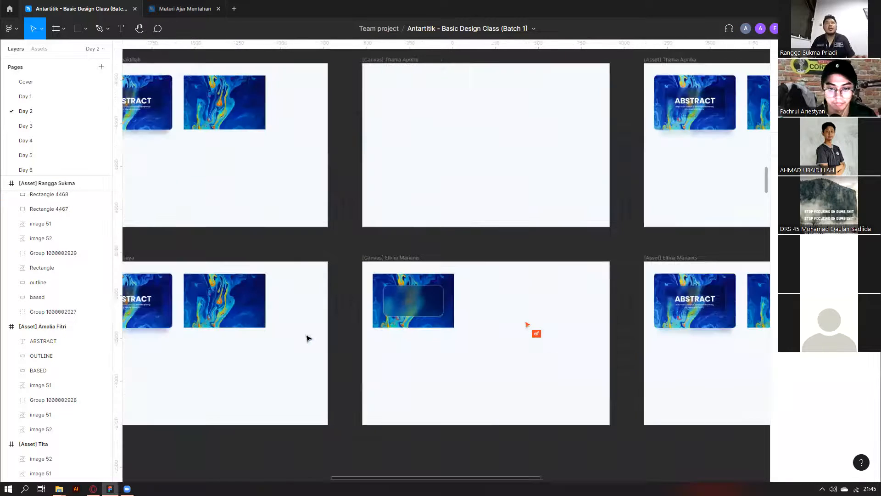
scroll(308, 337, down, 6)
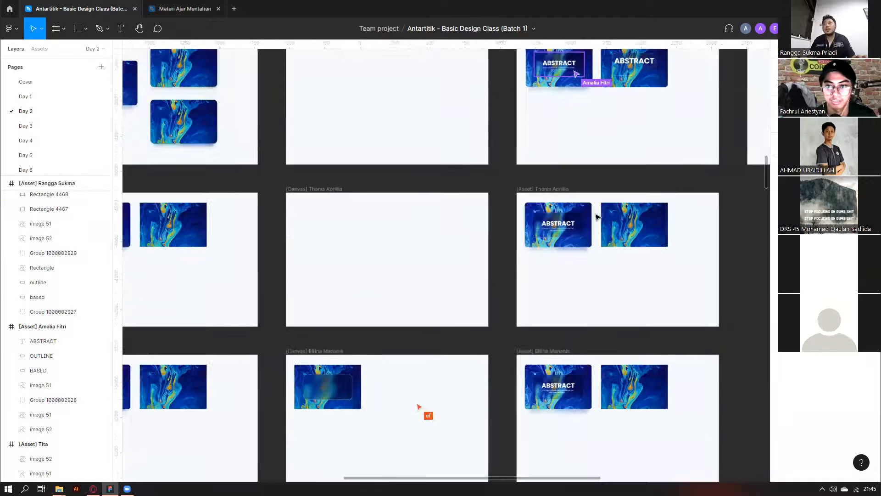
scroll(347, 296, up, 6)
scroll(374, 281, up, 3)
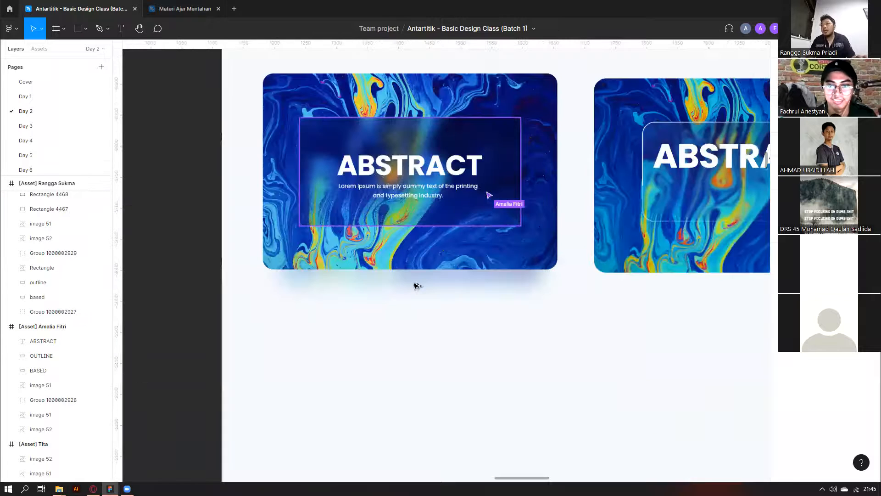
scroll(415, 285, down, 3)
scroll(415, 286, down, 6)
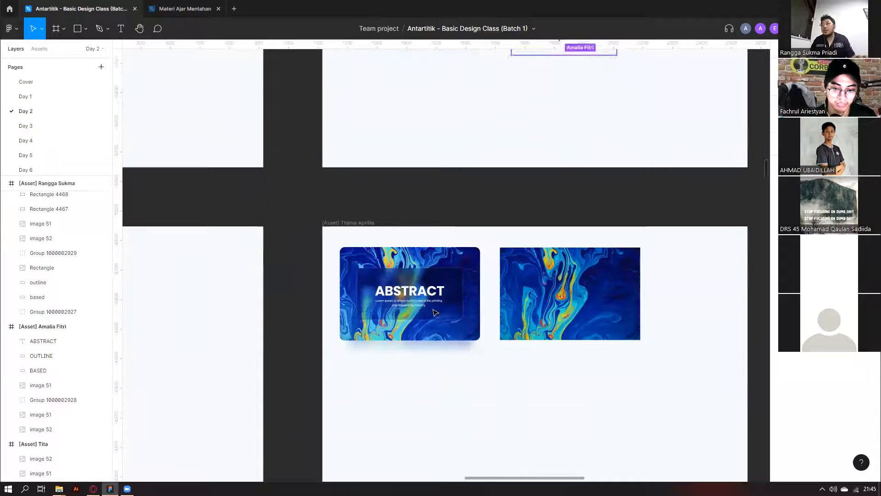
scroll(398, 258, down, 4)
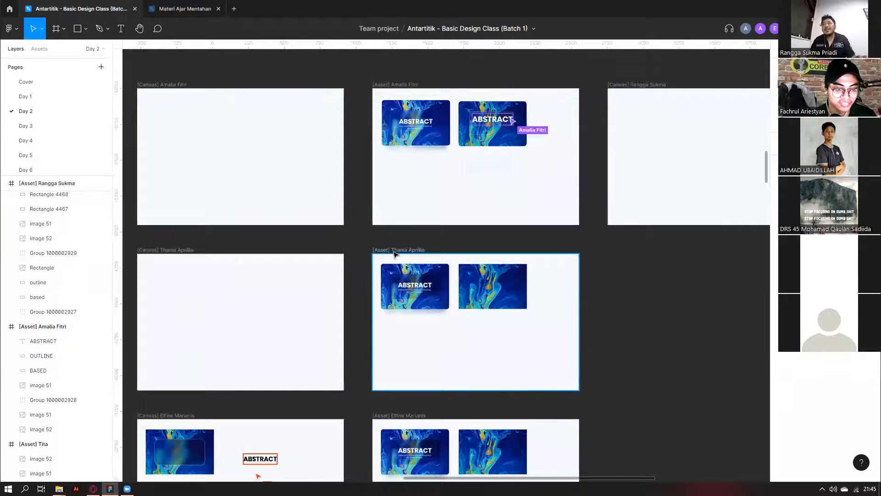
scroll(583, 266, down, 3)
scroll(583, 266, right, 5)
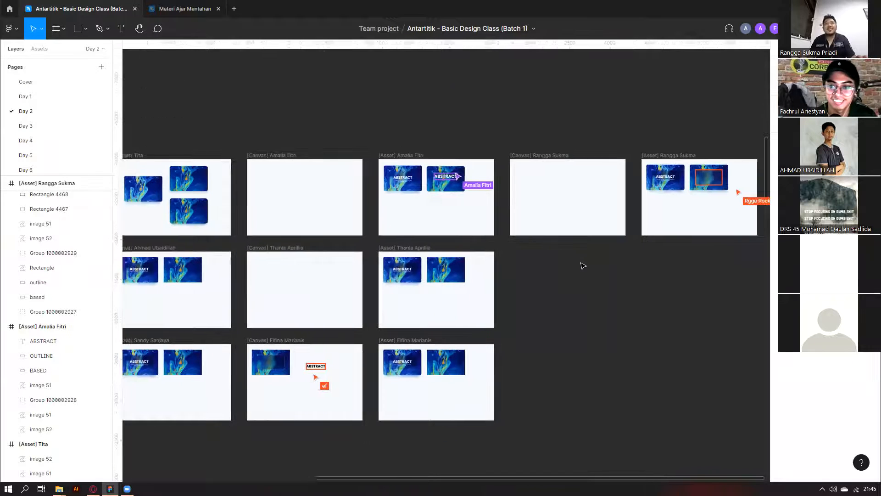
scroll(575, 149, up, 3)
scroll(617, 201, up, 4)
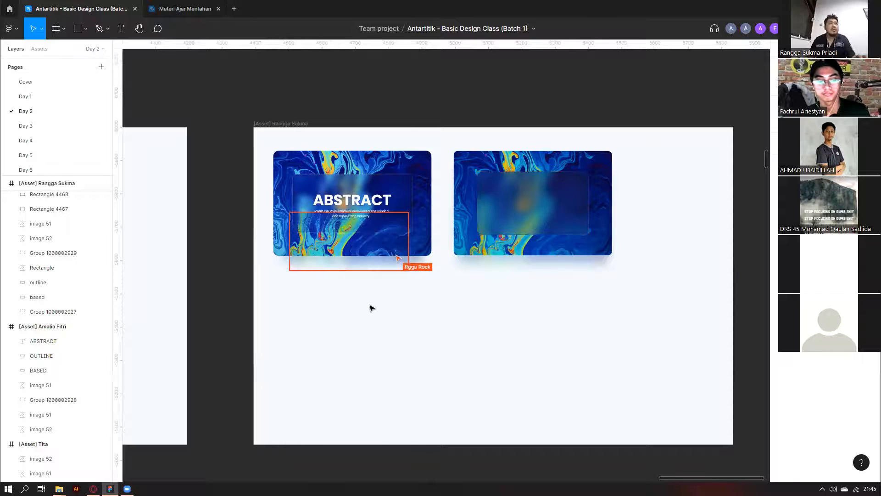
Screenshot the blurred glass rectangle's layer rows and paste it onto the canvas as image 77.
scroll(373, 308, down, 3)
scroll(371, 306, up, 5)
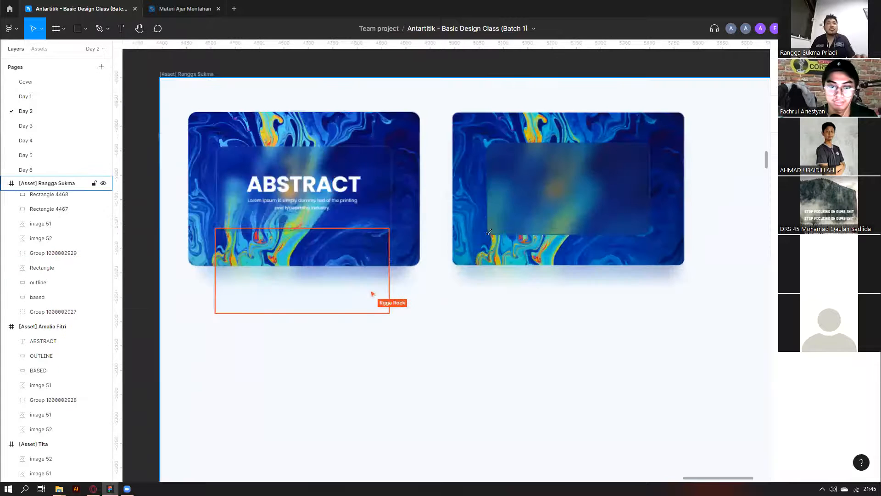
click(488, 232)
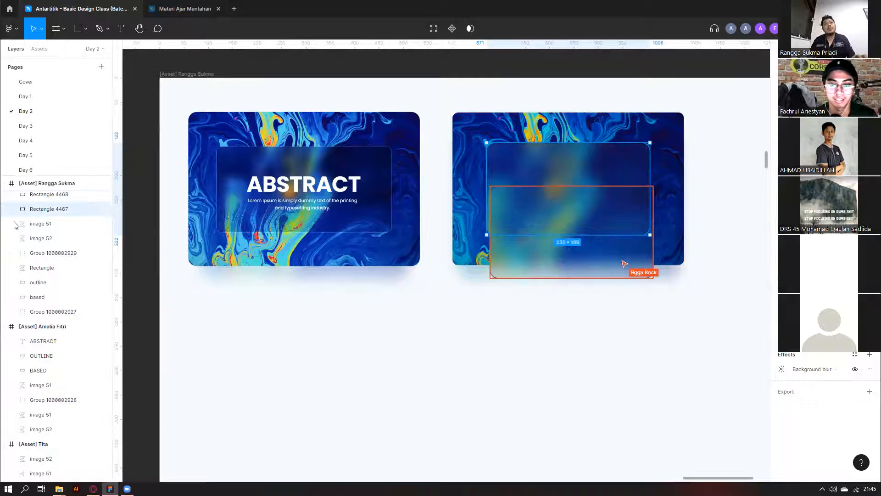
scroll(43, 211, up, 2)
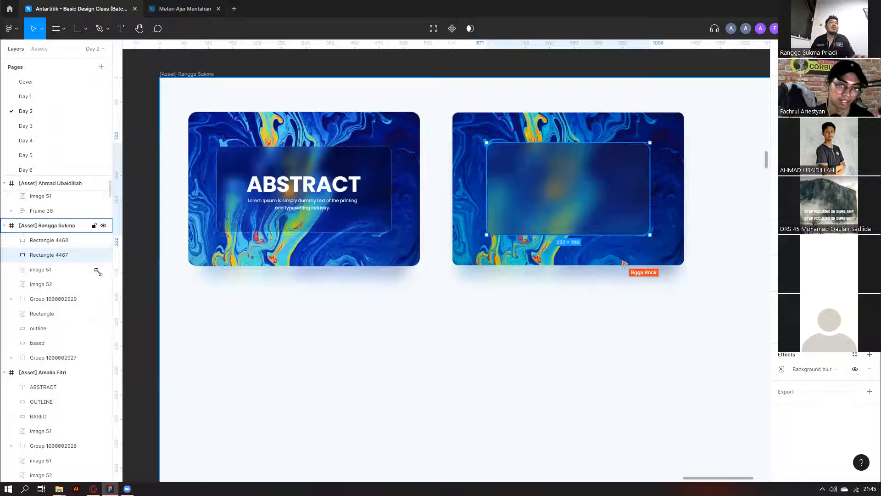
key(Print)
drag(10, 222, 94, 269)
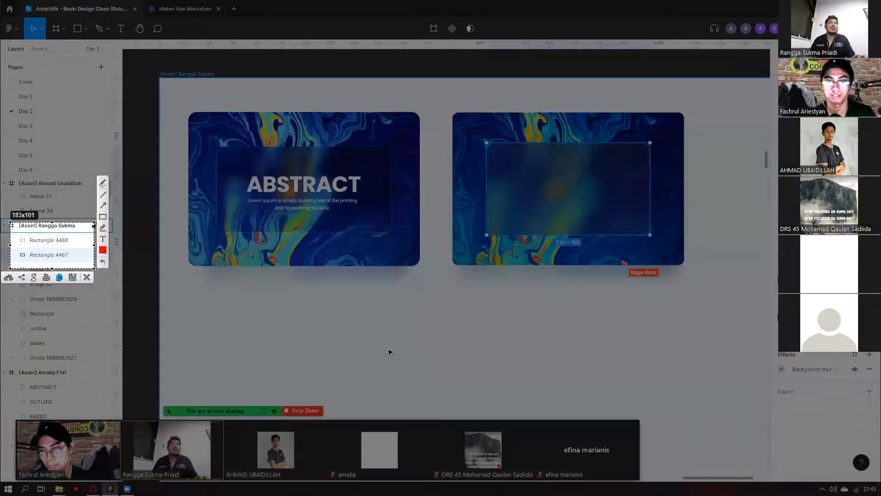
key(ctrl+c)
key(ctrl+v)
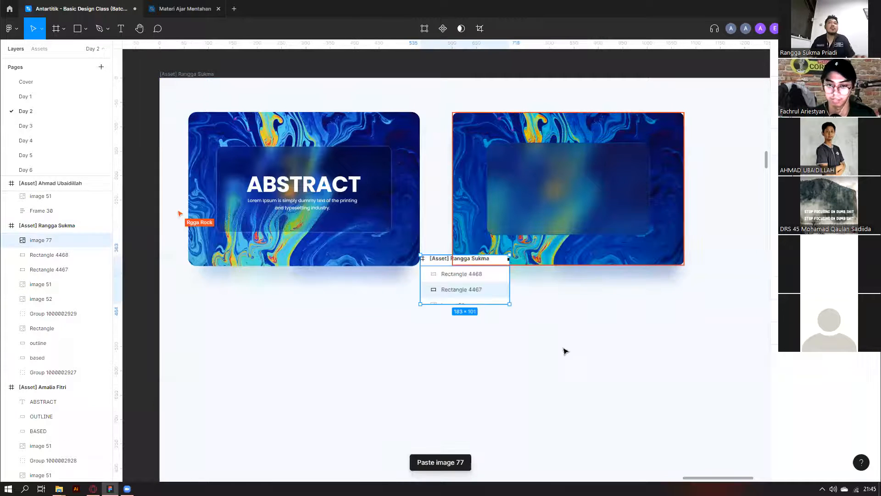
Deselect image 77 and move over to another student's two ABSTRACT cards.
scroll(553, 351, down, 5)
click(487, 354)
scroll(488, 355, down, 2)
scroll(488, 354, down, 3)
scroll(488, 355, left, 7)
scroll(573, 311, up, 3)
scroll(696, 268, up, 3)
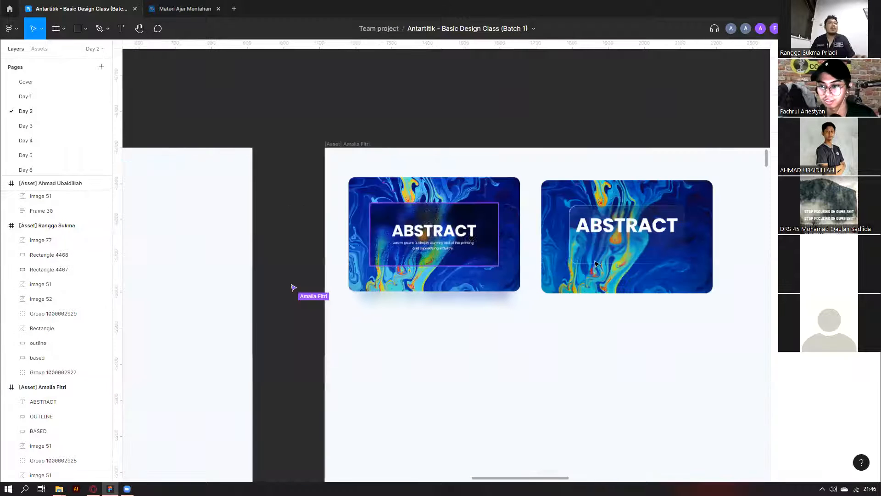
scroll(470, 236, up, 5)
scroll(468, 234, down, 4)
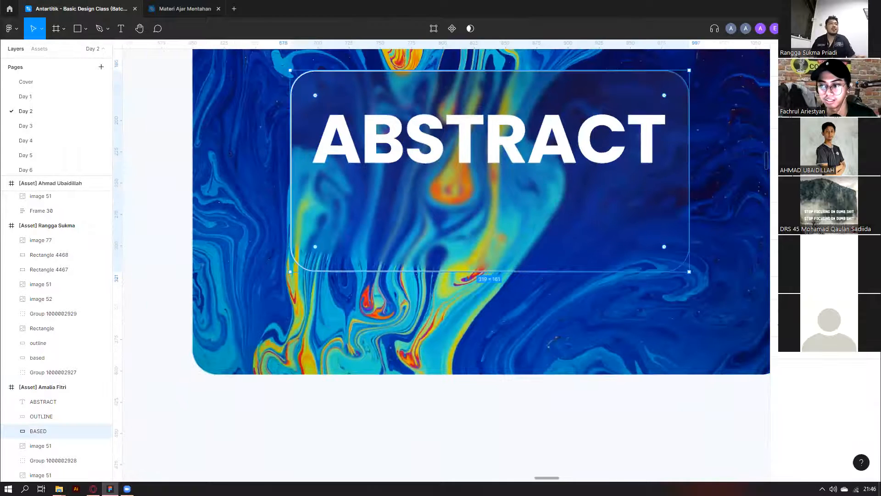
scroll(507, 365, down, 8)
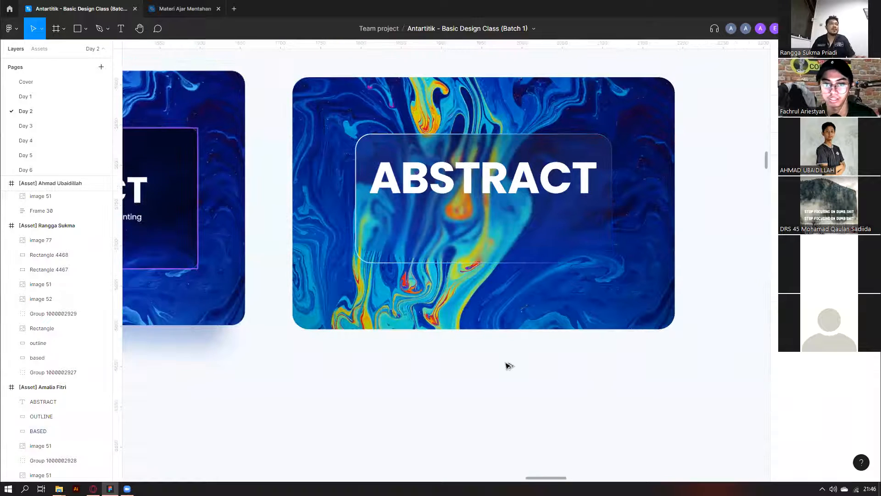
scroll(417, 294, left, 10)
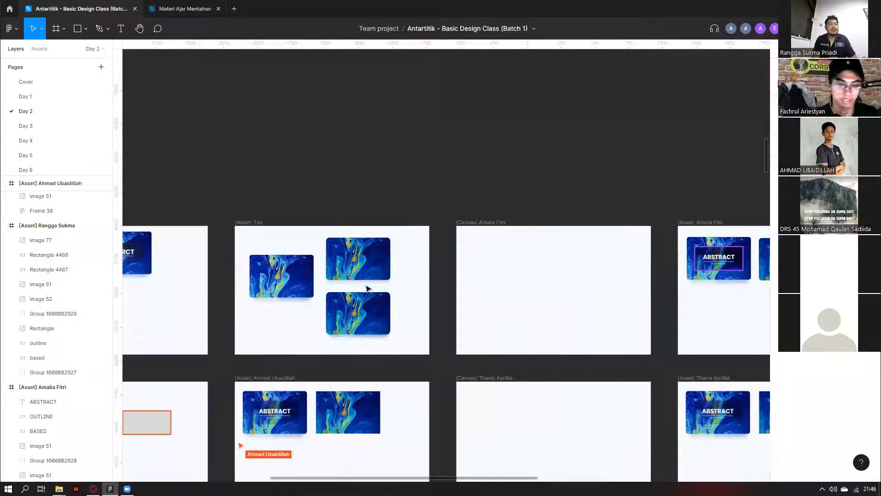
scroll(368, 288, left, 3)
scroll(367, 289, down, 5)
scroll(367, 288, right, 3)
scroll(367, 288, left, 3)
scroll(367, 289, down, 4)
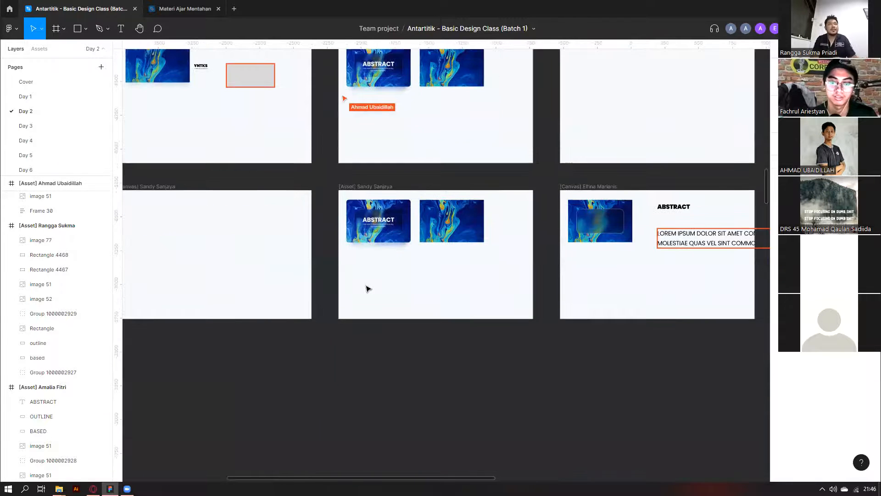
scroll(580, 272, down, 3)
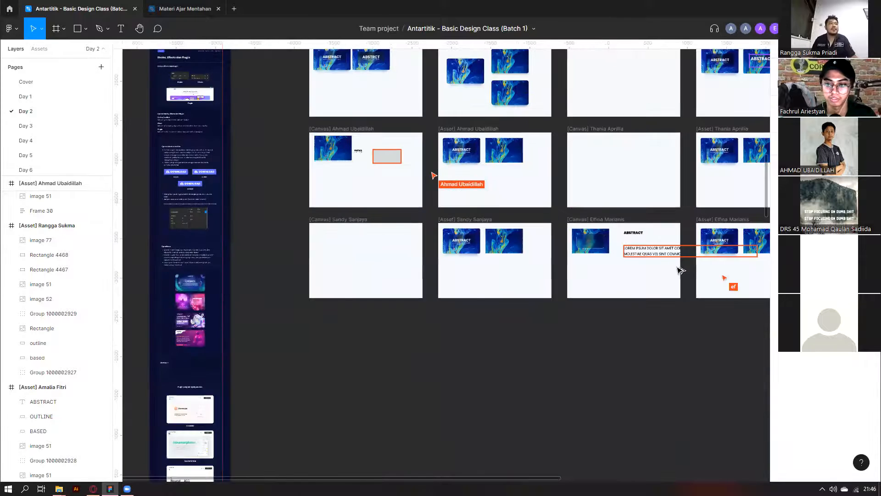
scroll(679, 267, right, 2)
scroll(676, 270, up, 5)
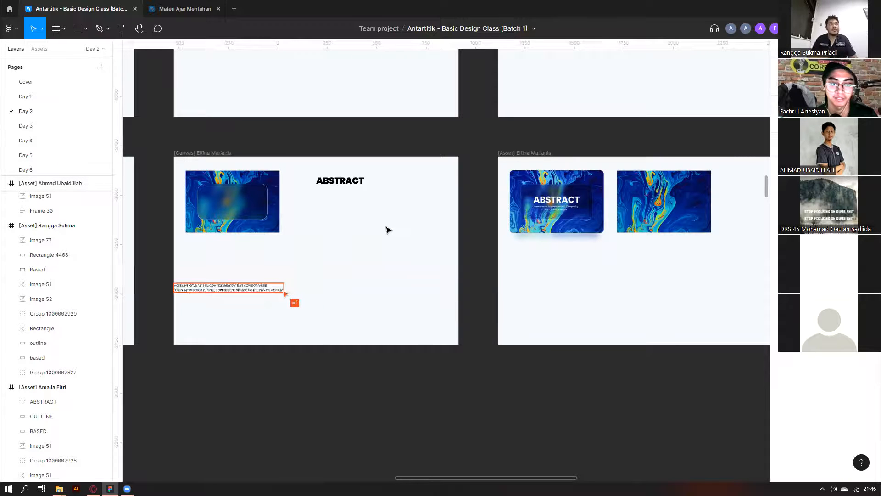
scroll(125, 279, up, 5)
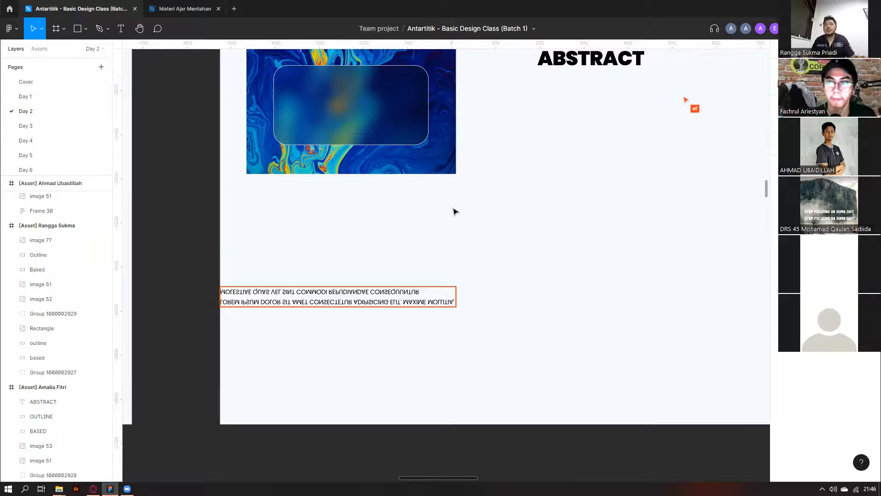
scroll(455, 212, down, 10)
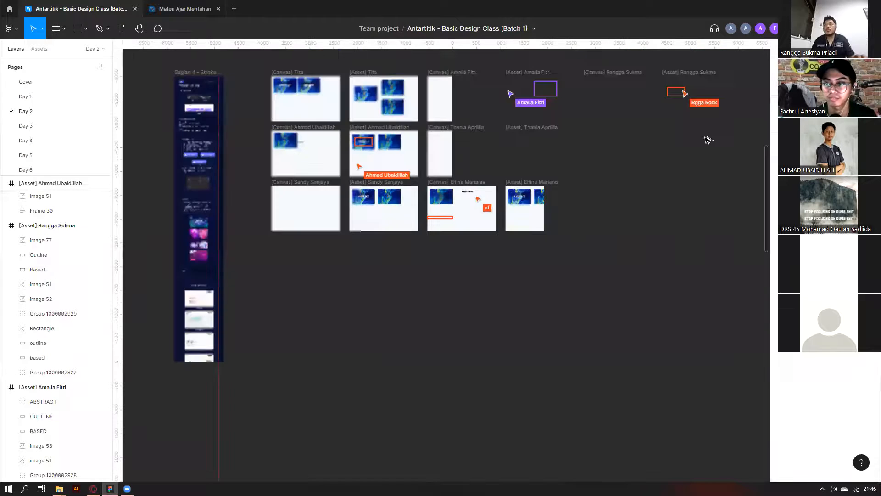
scroll(691, 81, up, 9)
scroll(655, 236, down, 6)
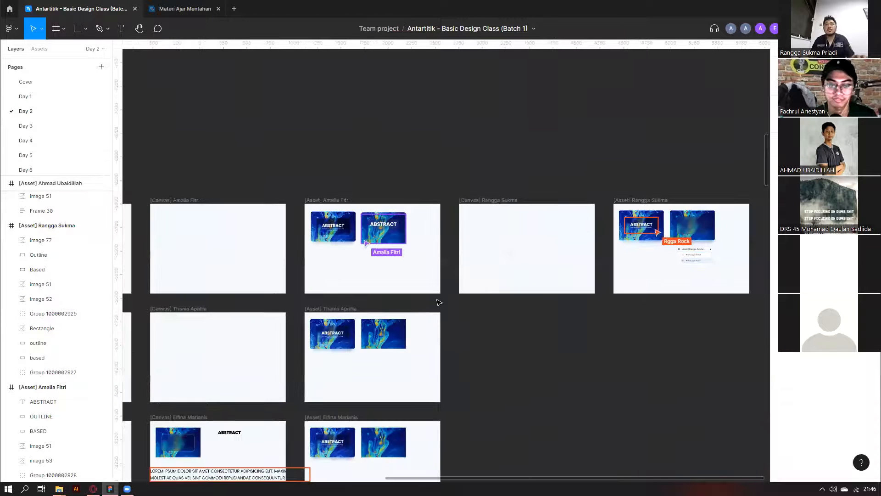
scroll(427, 296, down, 4)
scroll(390, 276, left, 7)
scroll(311, 120, up, 1)
scroll(381, 128, up, 4)
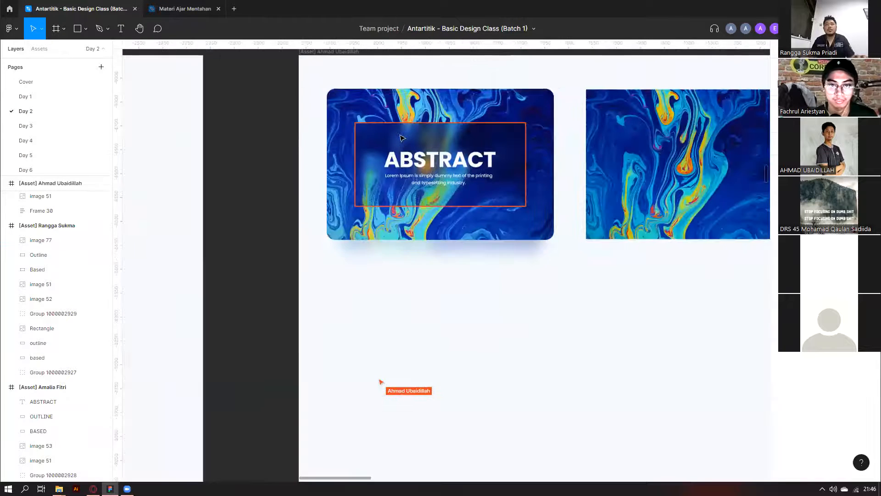
scroll(413, 147, down, 5)
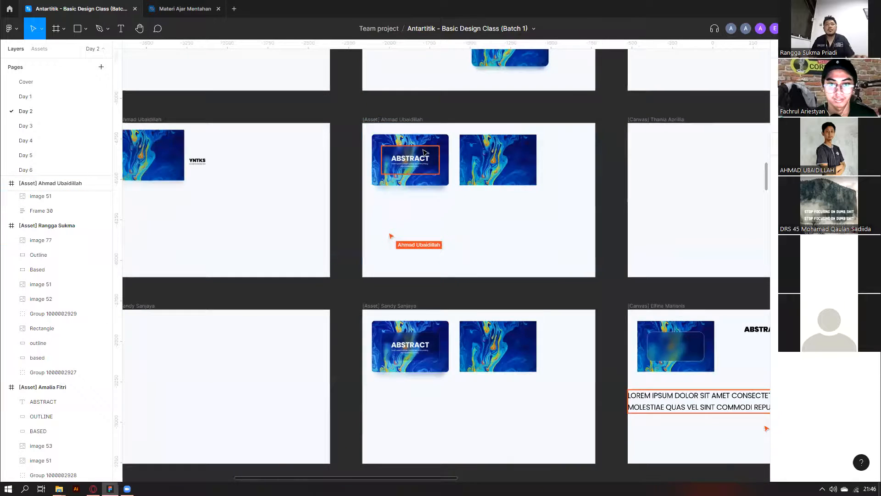
scroll(500, 205, up, 5)
scroll(413, 220, down, 5)
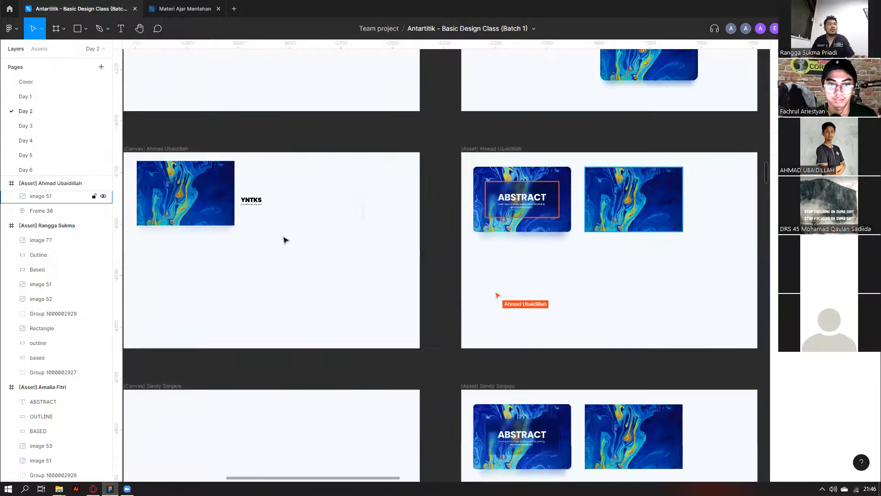
scroll(283, 237, down, 1)
scroll(271, 215, up, 1)
key(ctrl+v)
click(390, 304)
scroll(521, 286, down, 1)
scroll(520, 286, down, 2)
scroll(521, 286, down, 4)
scroll(521, 286, right, 4)
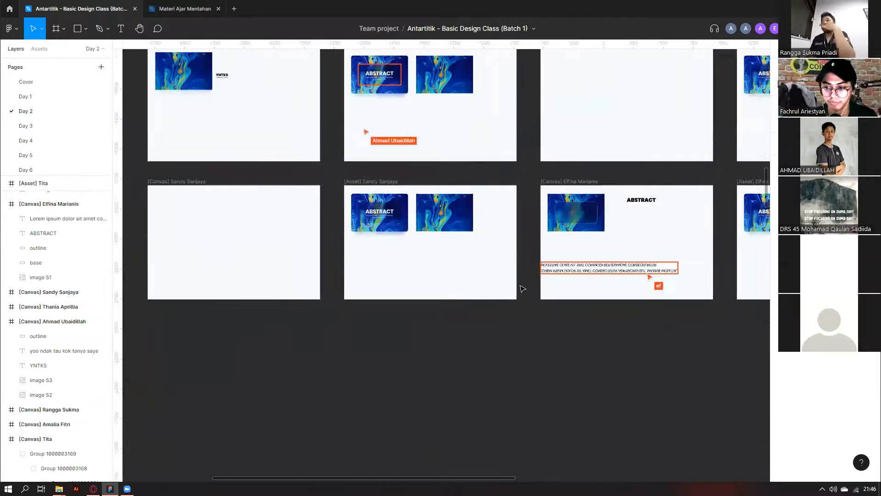
scroll(464, 293, up, 2)
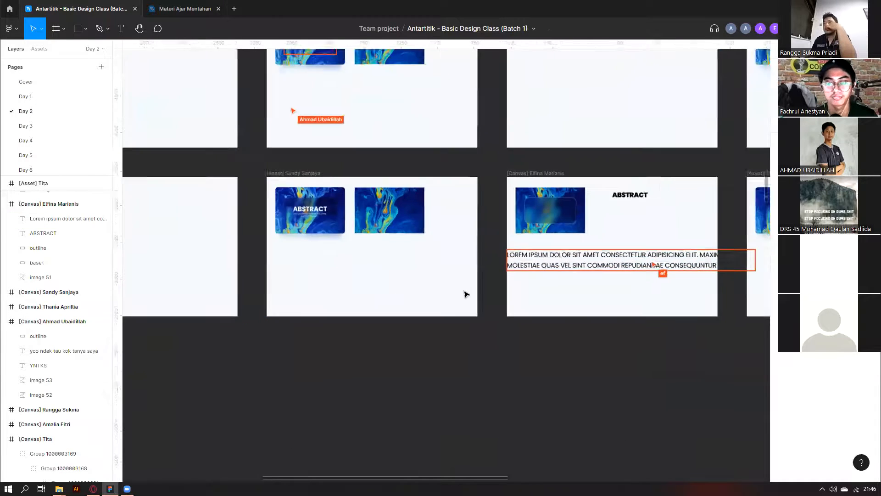
scroll(465, 292, down, 3)
scroll(346, 276, left, 3)
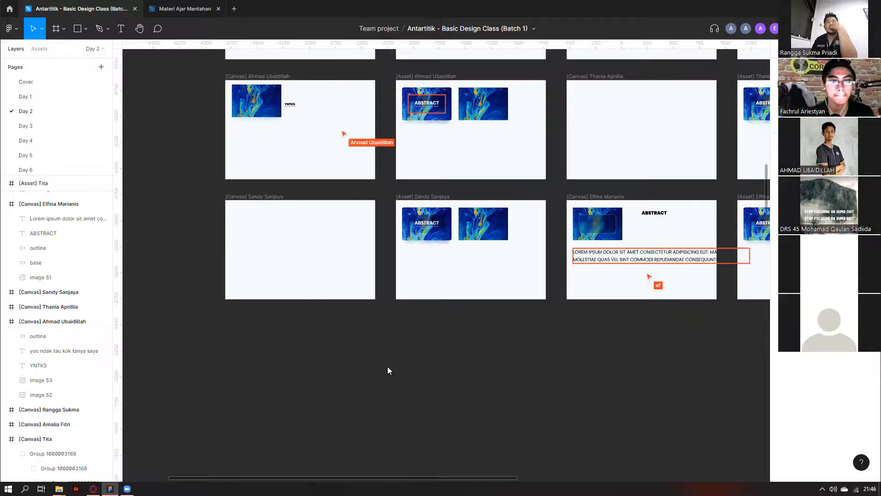
scroll(408, 255, up, 1)
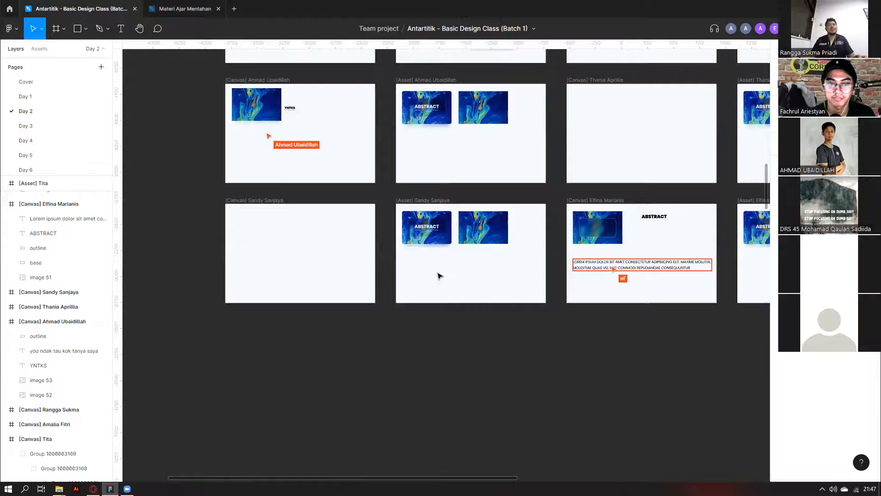
scroll(454, 277, up, 2)
scroll(276, 206, up, 3)
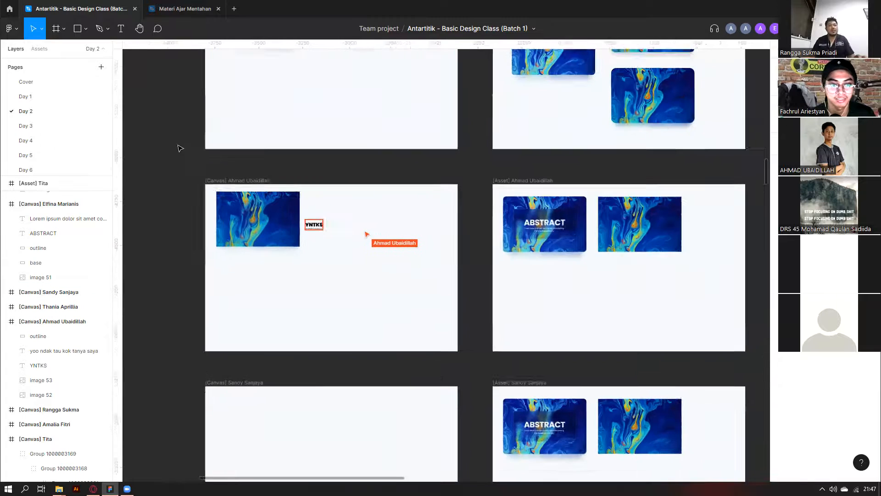
Duplicate the YNTKS text below the marble image, retype it as 'apa nehh', and shift it right.
click(318, 225)
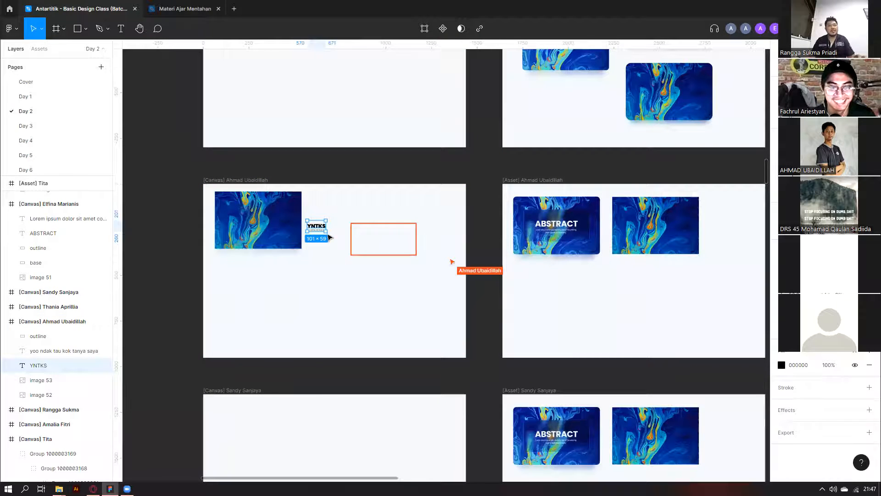
drag(321, 226, 229, 322)
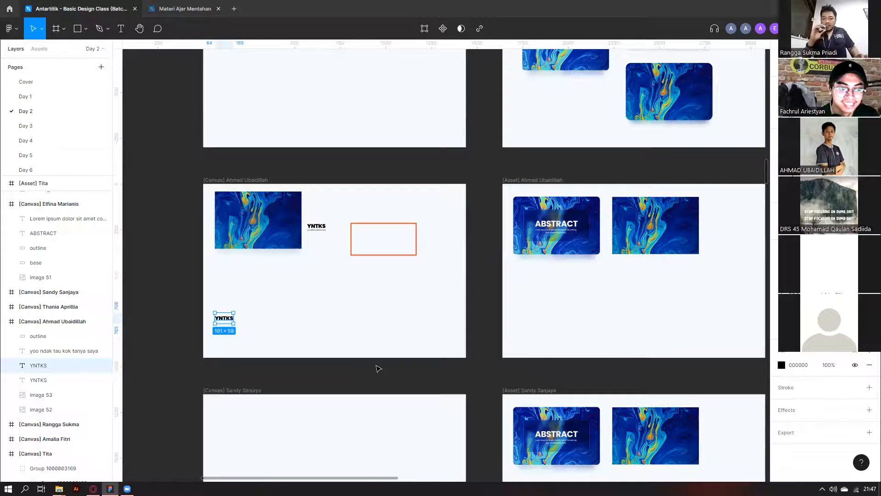
click(267, 335)
double_click(228, 321)
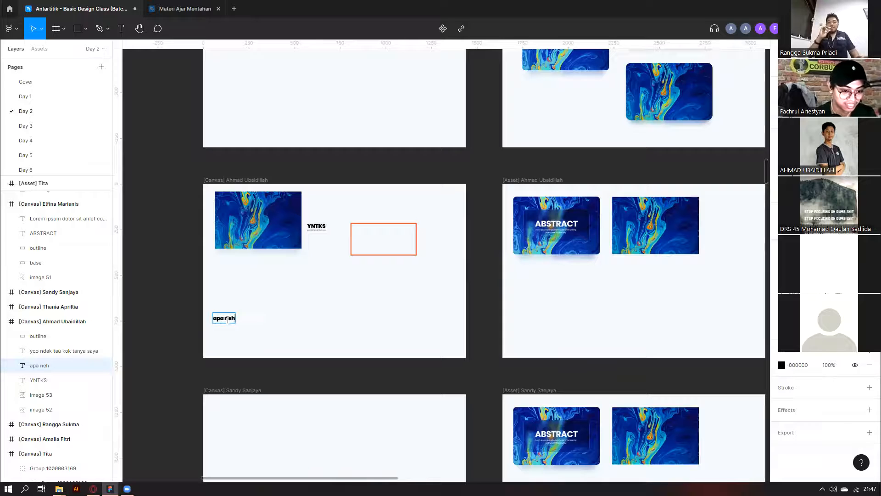
key(Escape)
drag(225, 318, 281, 312)
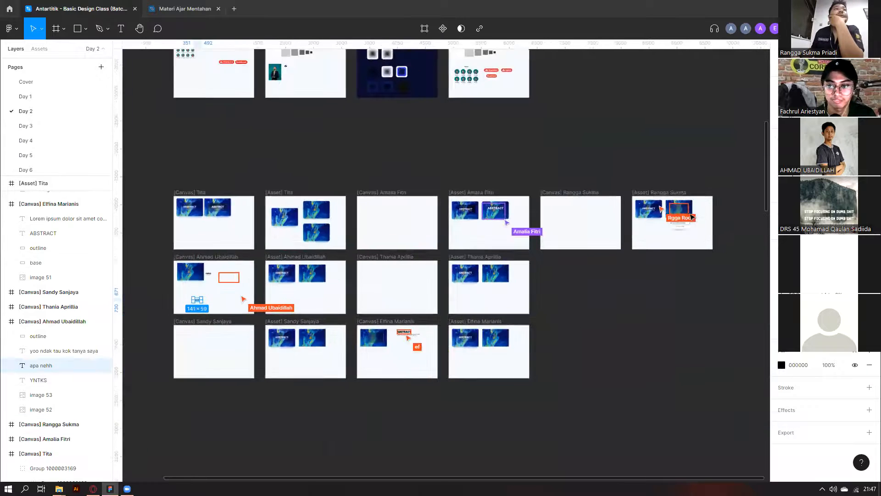
Inspect the second card's blurred shadow and frosted glass panel, then clear the selection.
scroll(699, 222, up, 10)
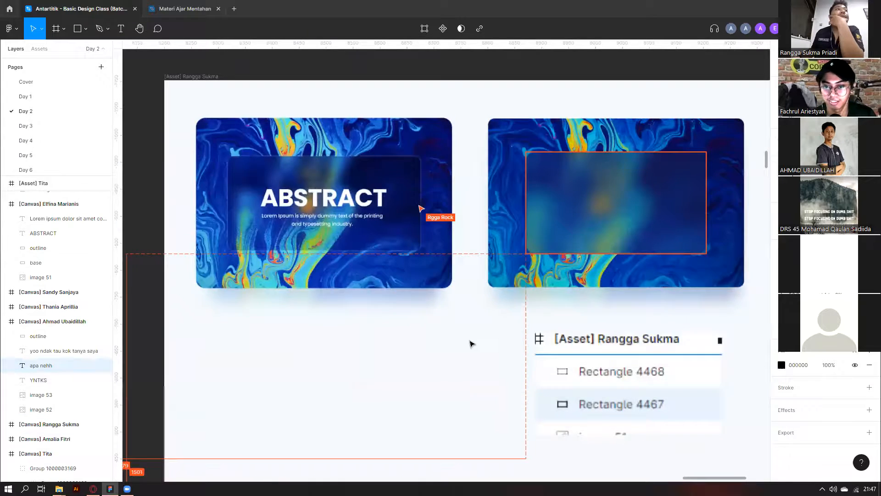
scroll(623, 233, up, 3)
click(472, 344)
scroll(550, 221, up, 3)
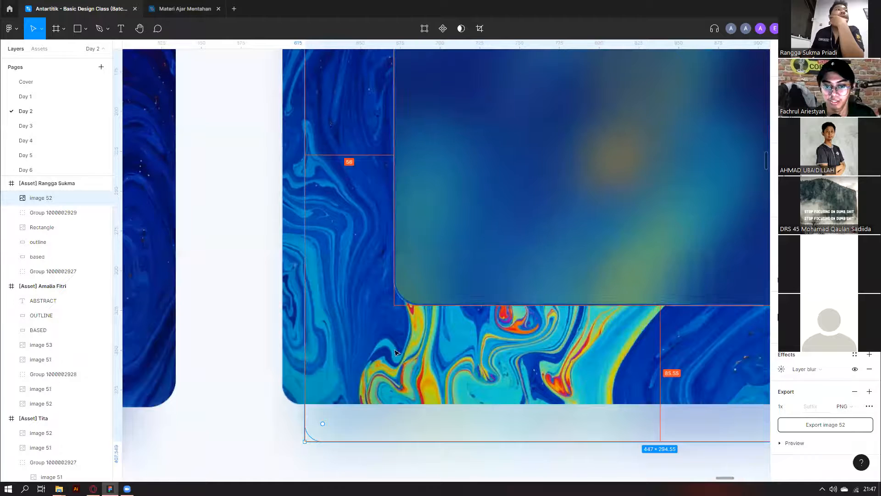
click(426, 294)
scroll(420, 281, down, 3)
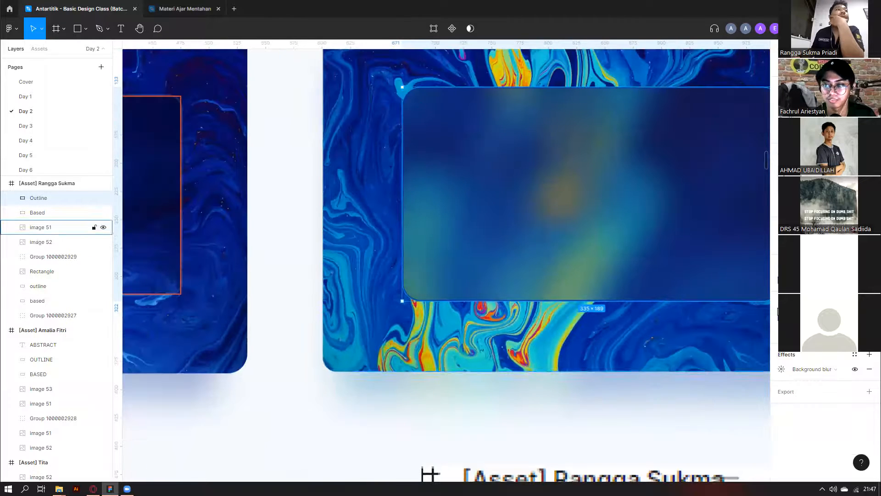
scroll(343, 373, down, 8)
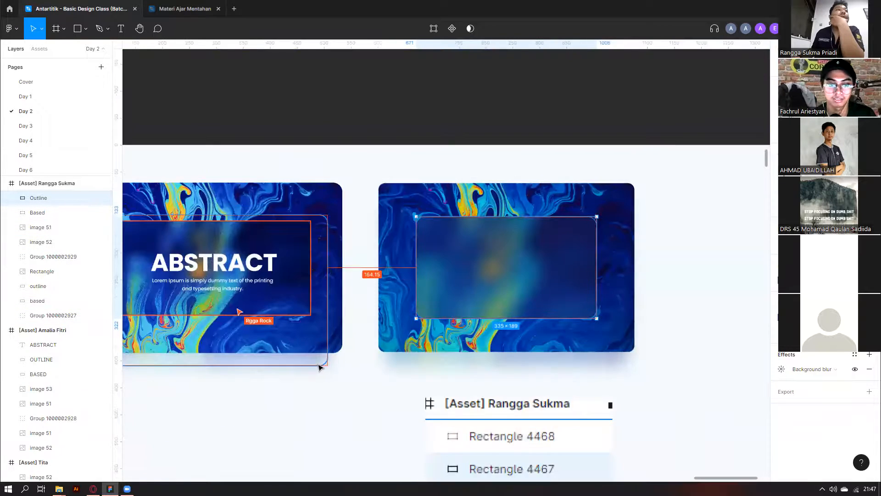
click(354, 212)
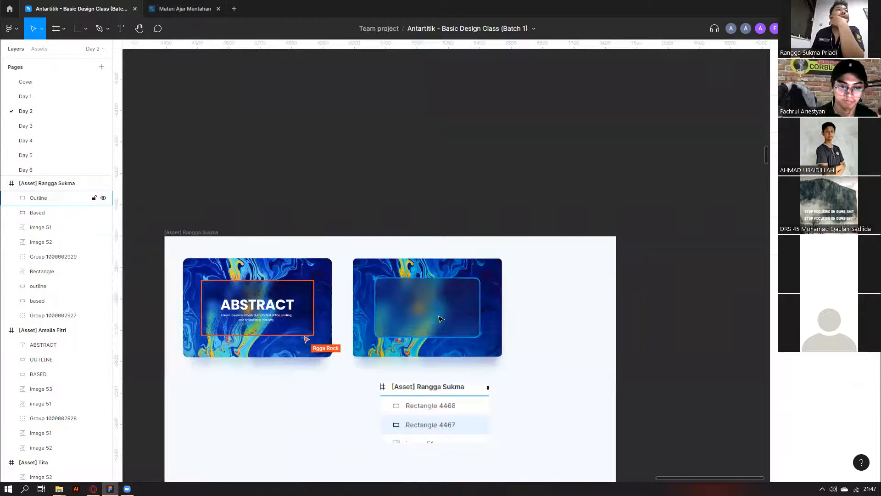
Select the glass panel outline on the second card, then deselect it.
scroll(367, 241, down, 5)
scroll(365, 294, left, 5)
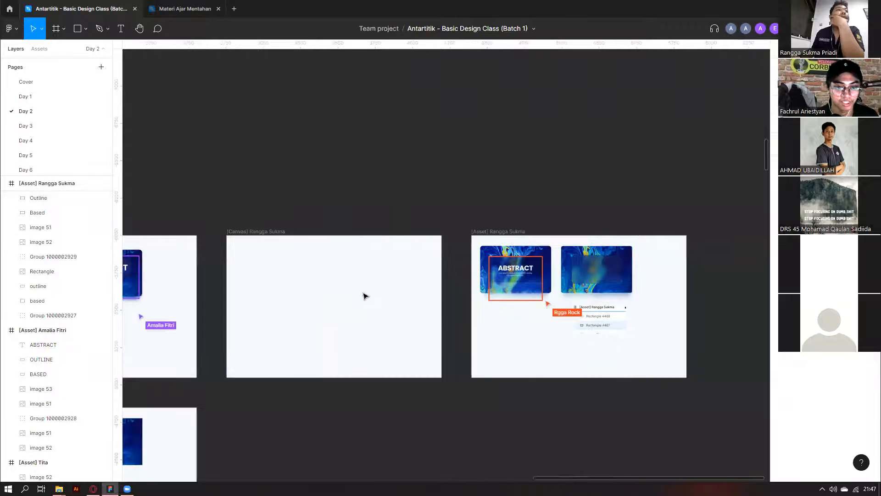
click(612, 269)
scroll(48, 234, up, 1)
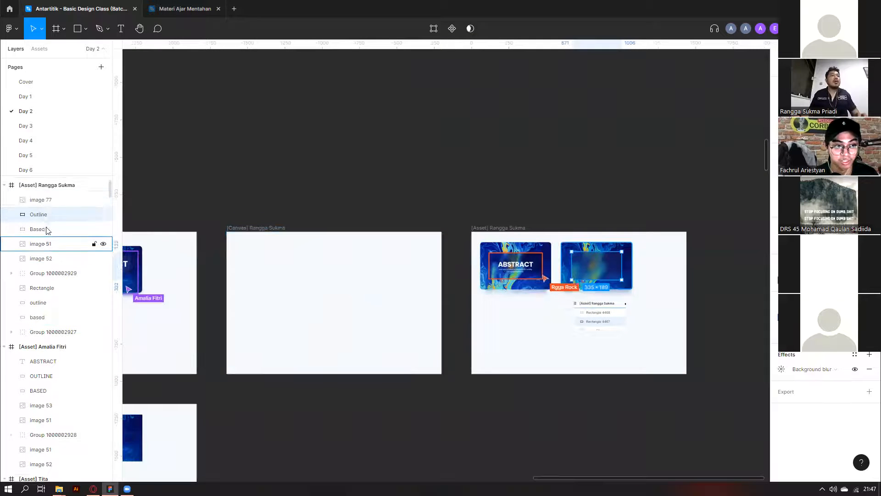
scroll(604, 283, up, 2)
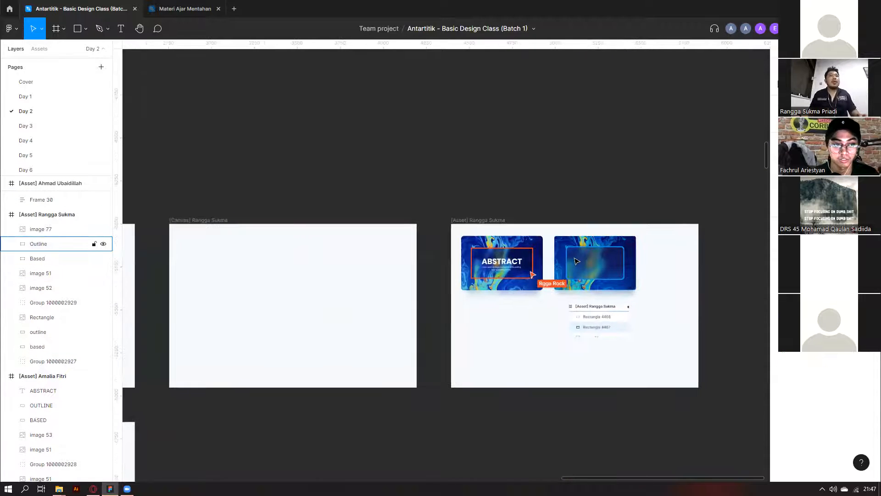
click(508, 375)
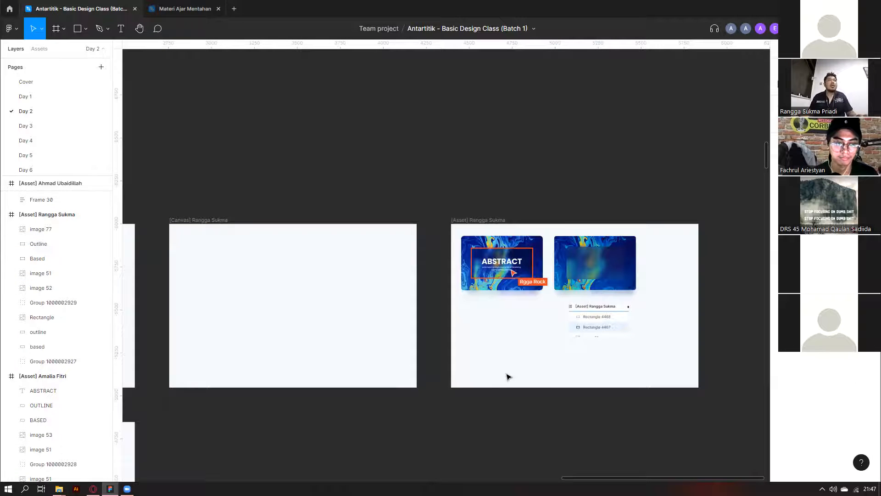
Move a square shape from a neighbouring canvas frame into the asset frame below the cards.
scroll(556, 159, down, 10)
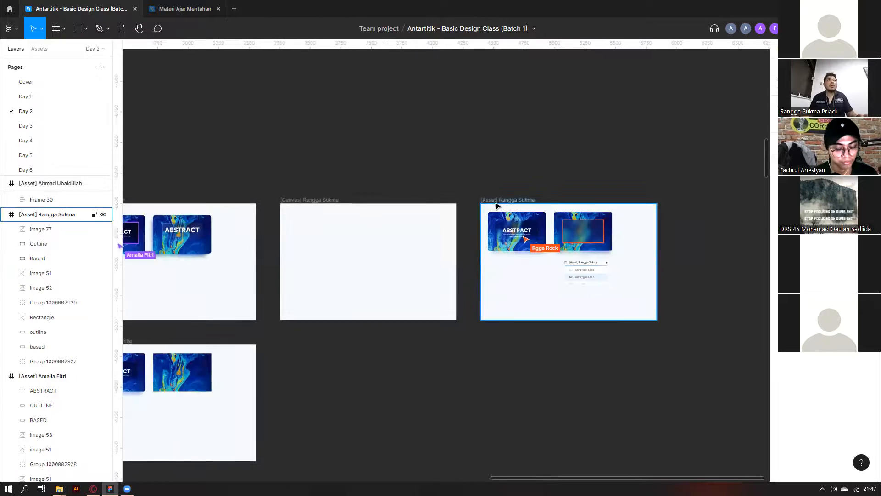
scroll(373, 192, up, 10)
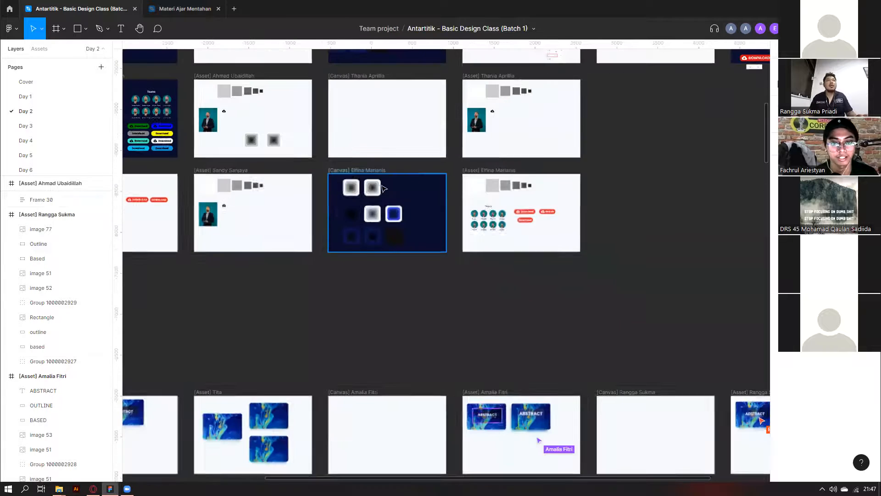
click(372, 187)
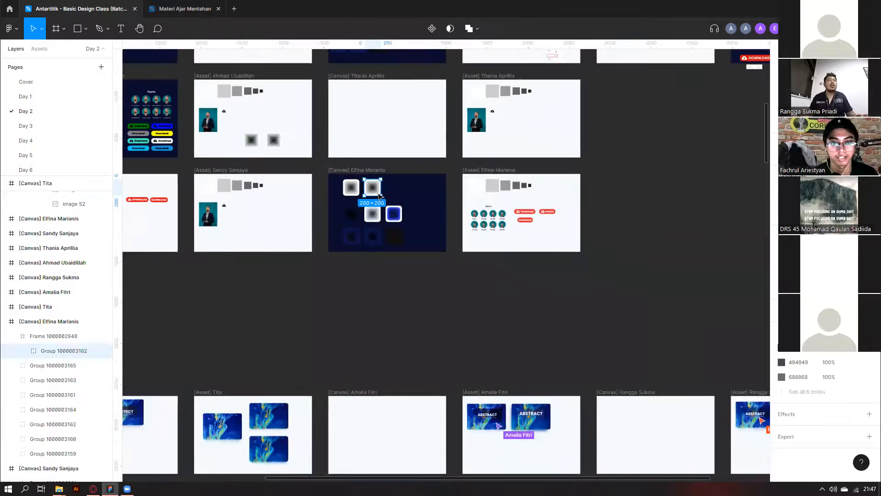
drag(373, 187, 717, 425)
Delete the stray 200×200 square from the asset frame.
scroll(710, 450, right, 5)
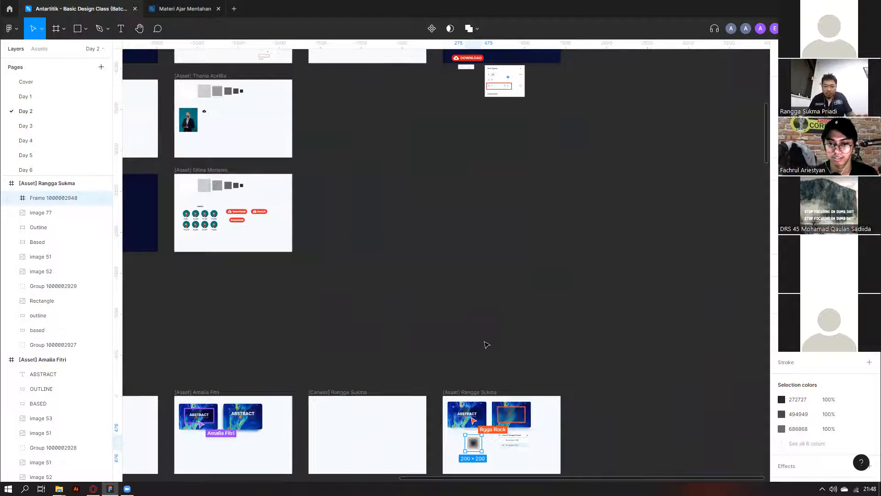
scroll(487, 345, up, 3)
click(569, 291)
click(502, 353)
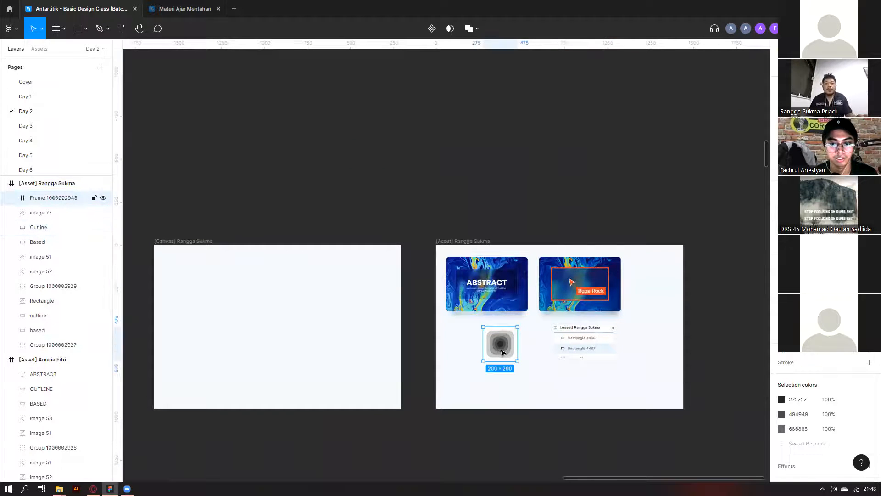
right_click(500, 349)
key(Escape)
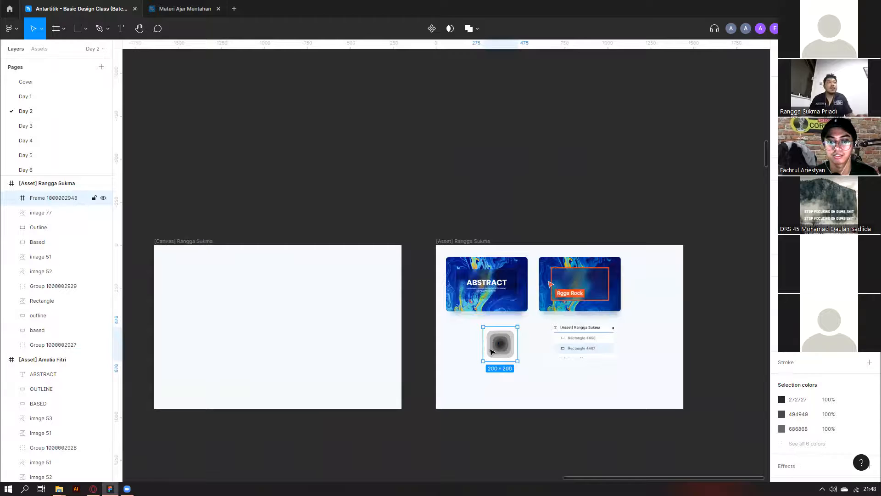
right_click(476, 361)
key(Escape)
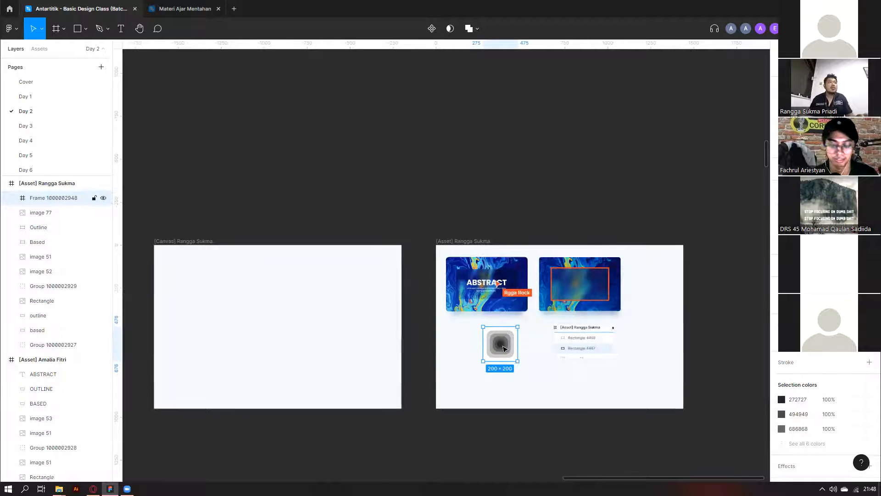
key(Delete)
scroll(505, 350, down, 5)
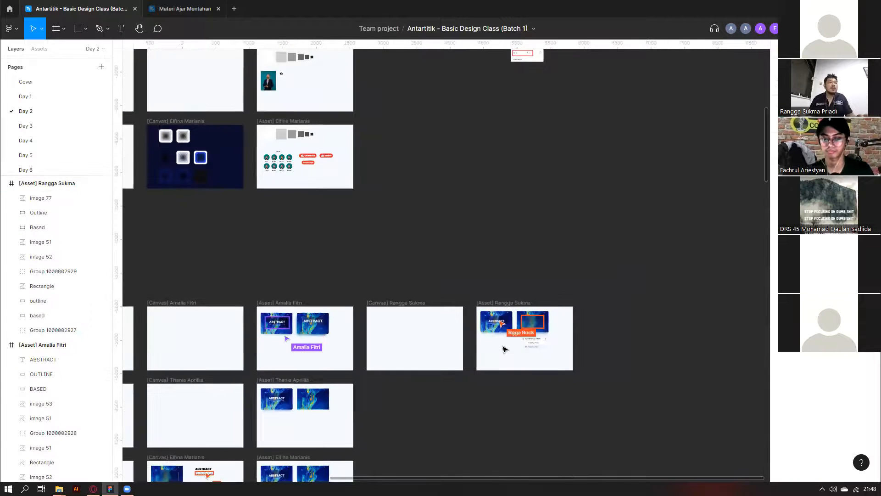
scroll(505, 354, up, 2)
scroll(566, 335, up, 3)
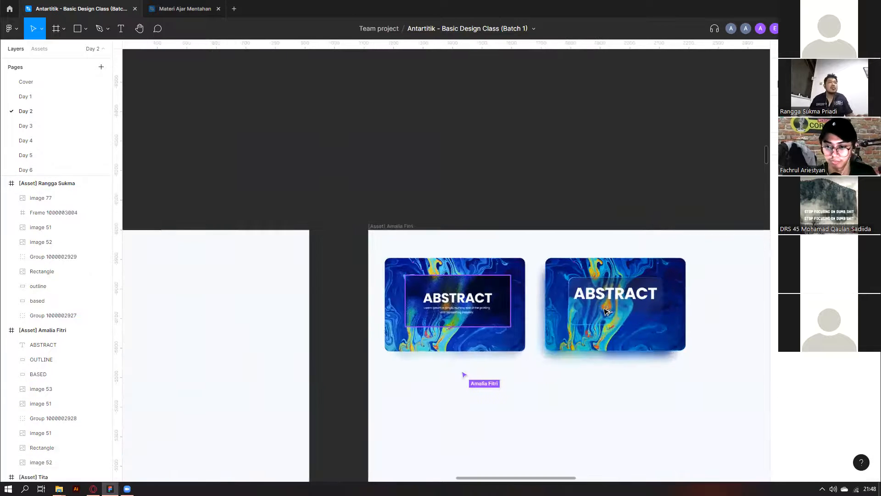
scroll(596, 317, up, 2)
click(606, 310)
scroll(541, 191, down, 4)
click(541, 191)
scroll(541, 192, down, 2)
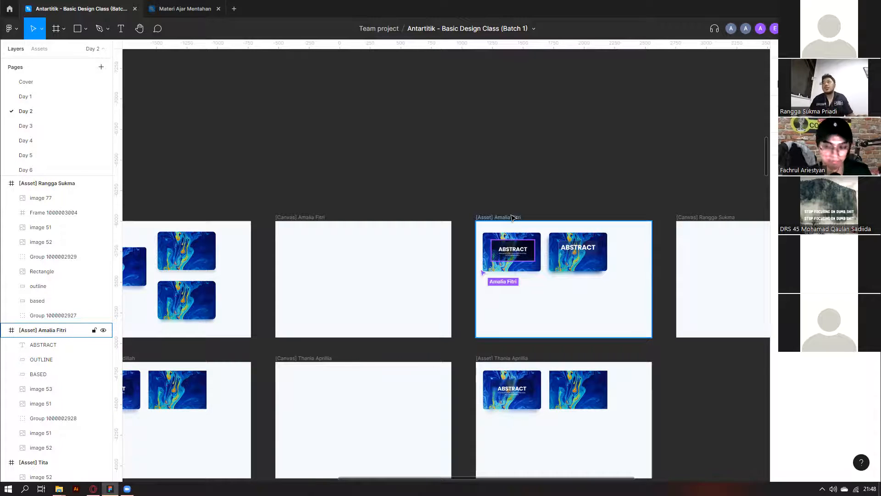
scroll(513, 217, down, 5)
scroll(649, 246, up, 10)
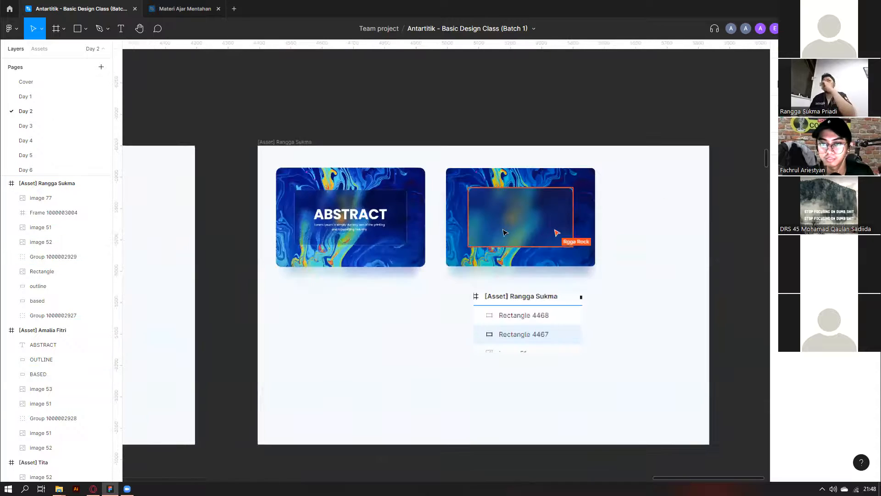
click(493, 242)
click(61, 215)
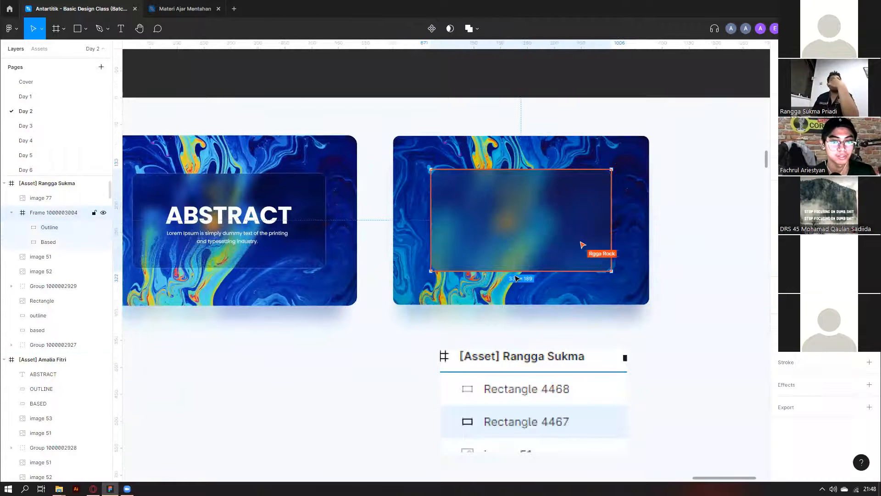
scroll(511, 257, down, 3)
key(Escape)
scroll(512, 252, up, 2)
click(516, 244)
scroll(516, 243, up, 3)
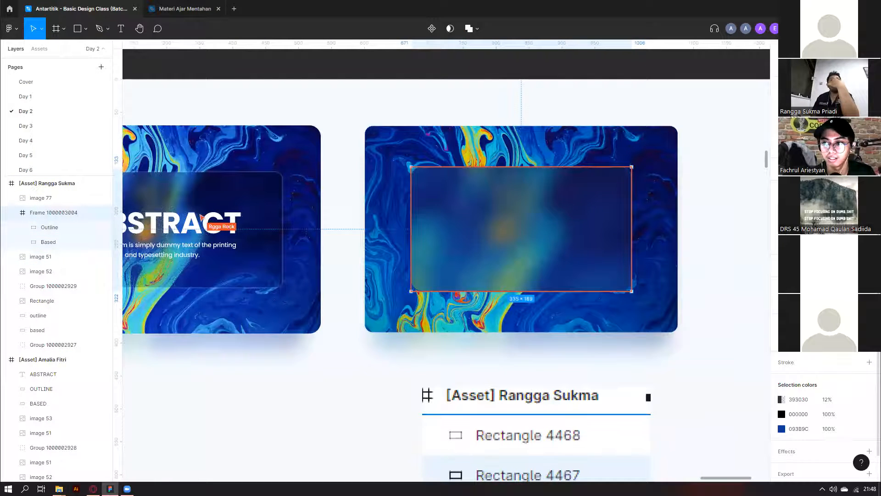
scroll(561, 247, down, 2)
scroll(561, 247, down, 2)
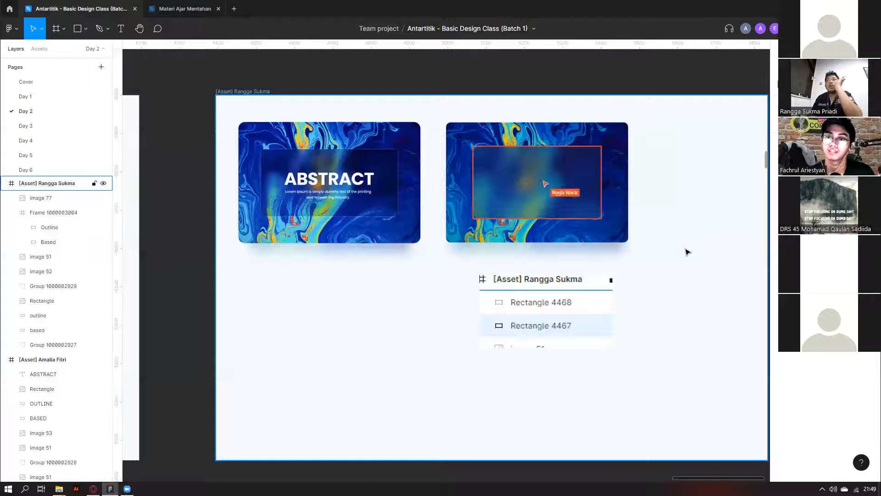
Paste image 78 into place on the asset board and delete the old image 77.
key(ctrl+v)
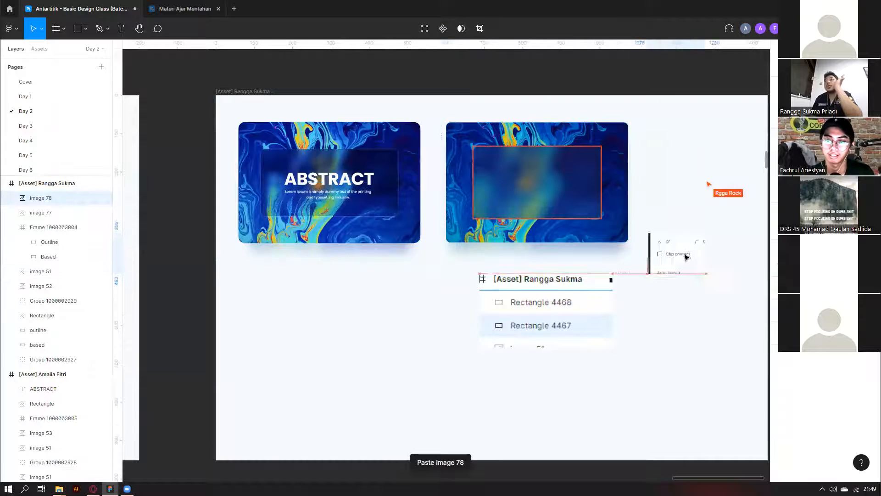
drag(701, 249, 699, 249)
click(590, 321)
key(Delete)
scroll(546, 243, down, 8)
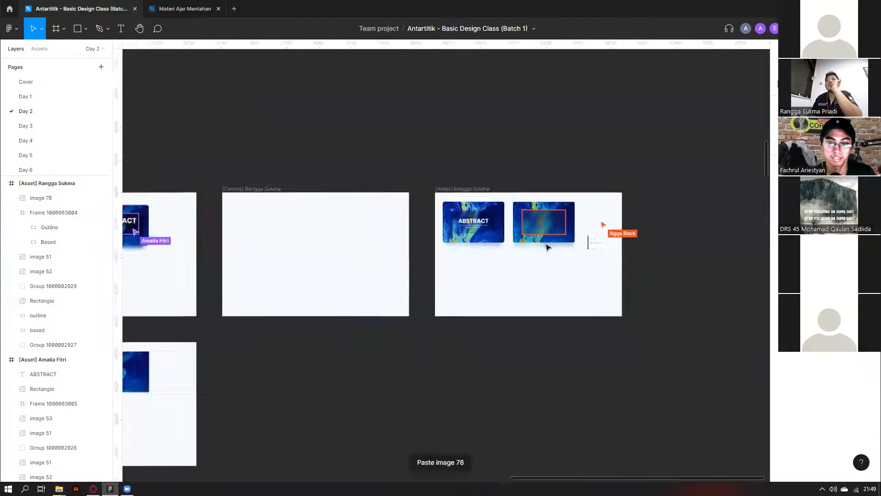
scroll(475, 293, left, 3)
scroll(629, 195, up, 10)
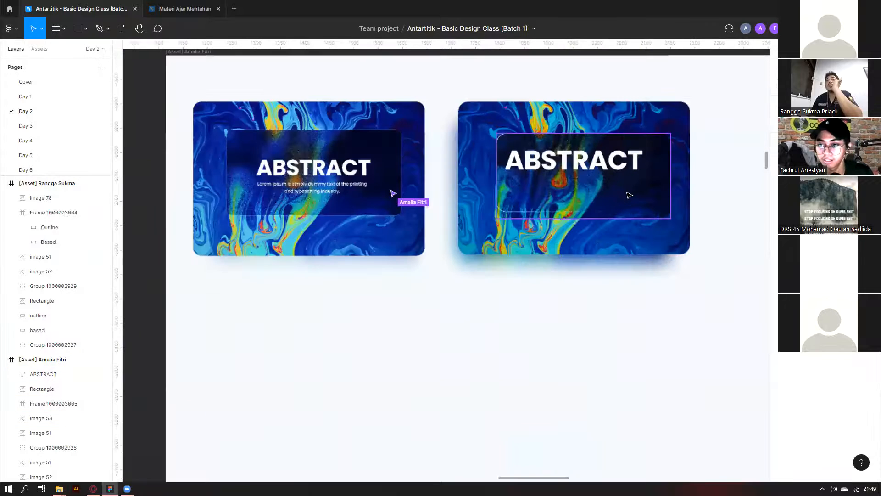
scroll(629, 195, down, 5)
scroll(629, 195, down, 4)
scroll(281, 240, down, 3)
scroll(160, 373, up, 4)
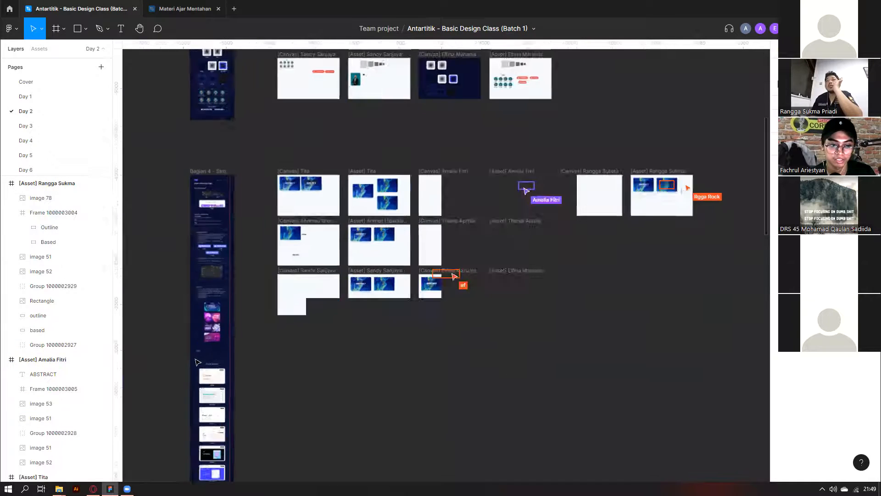
scroll(260, 322, up, 5)
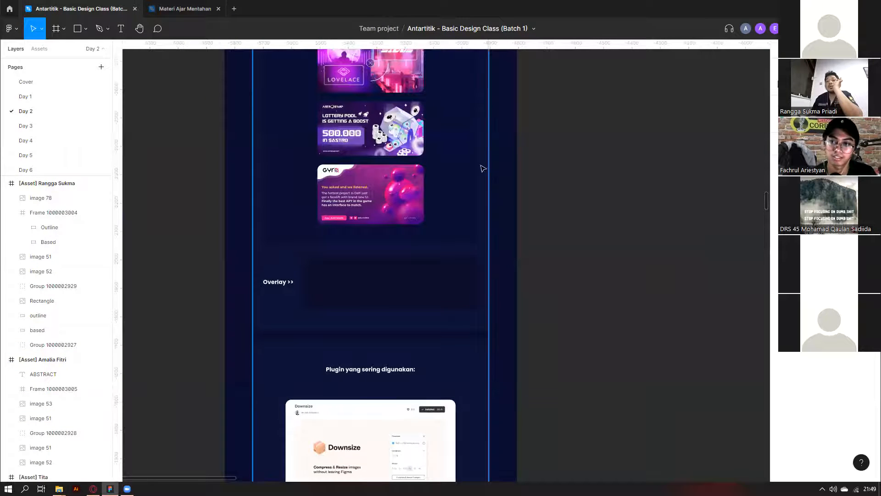
Spotlight your view for the class, then select the lesson column's overlay rectangle.
mouse_move(746, 32)
click(744, 64)
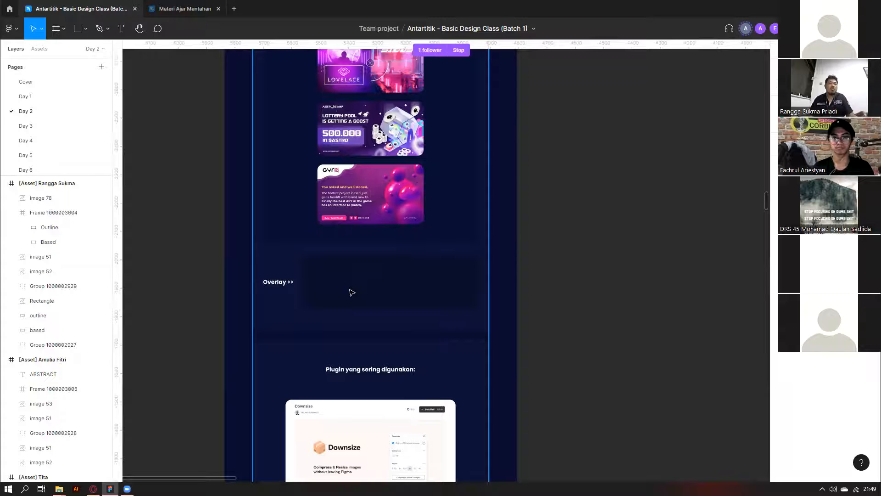
click(352, 292)
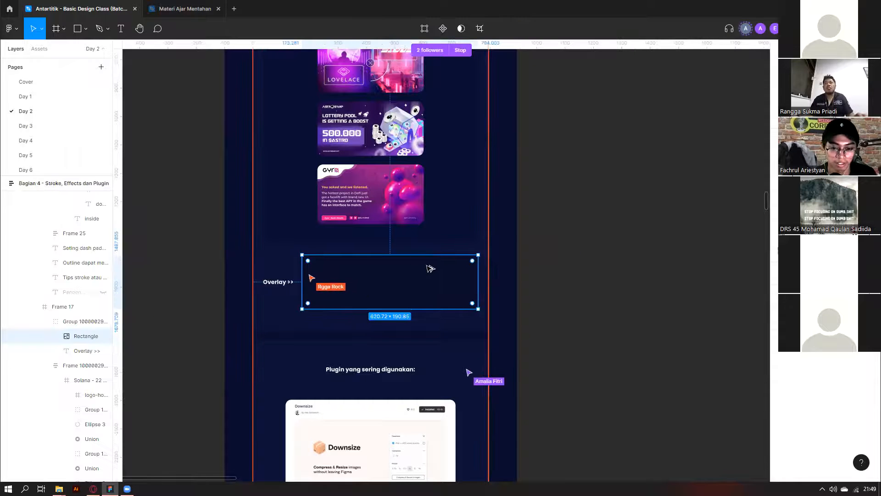
scroll(446, 277, down, 2)
scroll(458, 335, down, 2)
scroll(503, 317, down, 2)
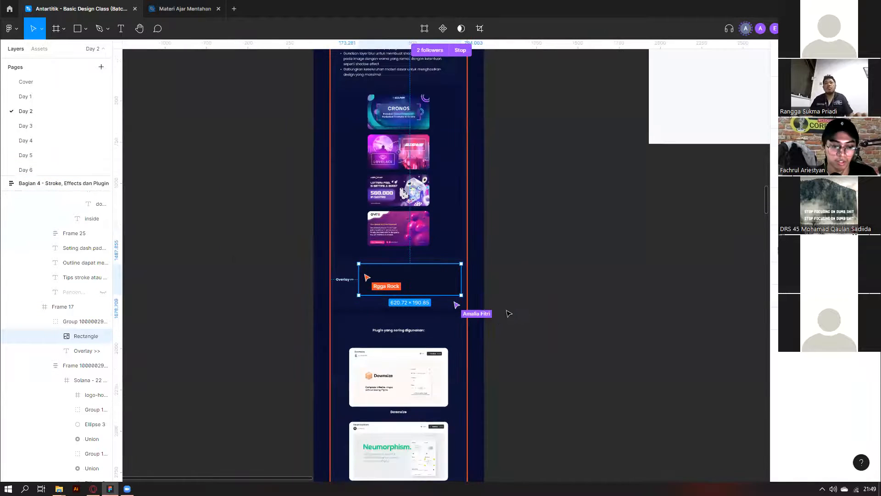
scroll(508, 312, down, 2)
scroll(509, 312, right, 1)
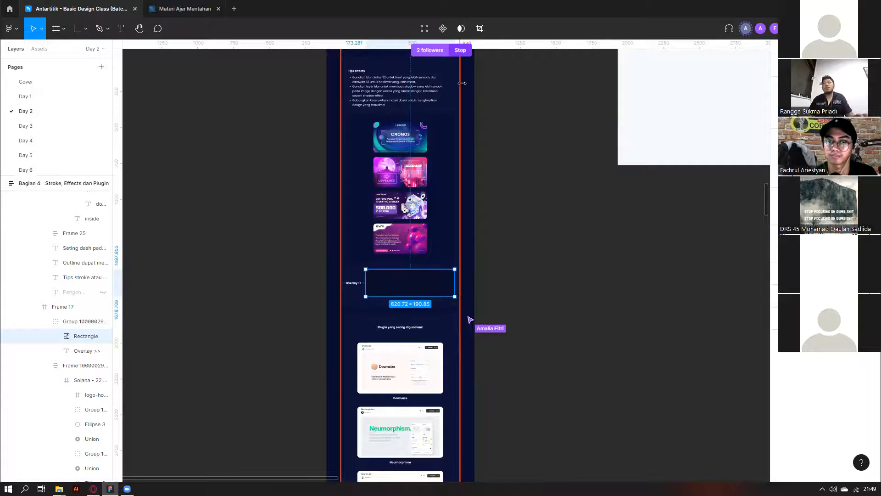
scroll(559, 241, down, 5)
scroll(596, 204, right, 4)
scroll(593, 190, up, 4)
scroll(576, 172, up, 1)
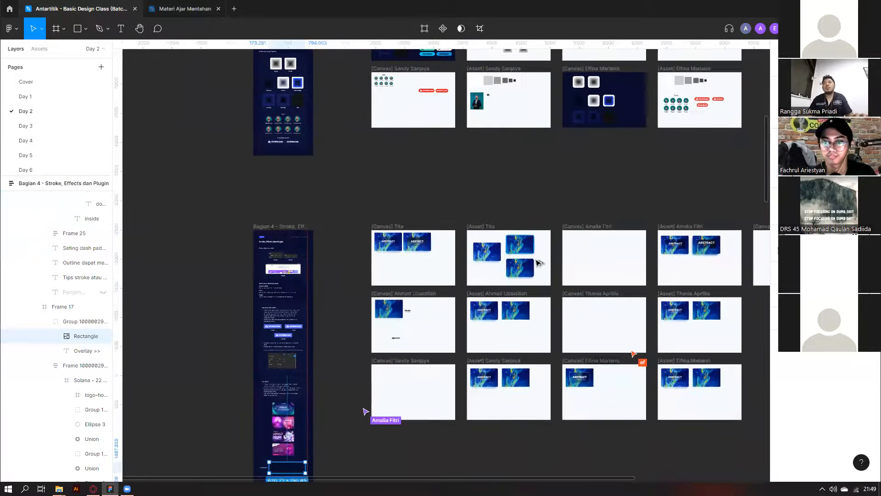
Select the rectangle in the second ABSTRACT card while moving around the canvas.
scroll(539, 263, up, 6)
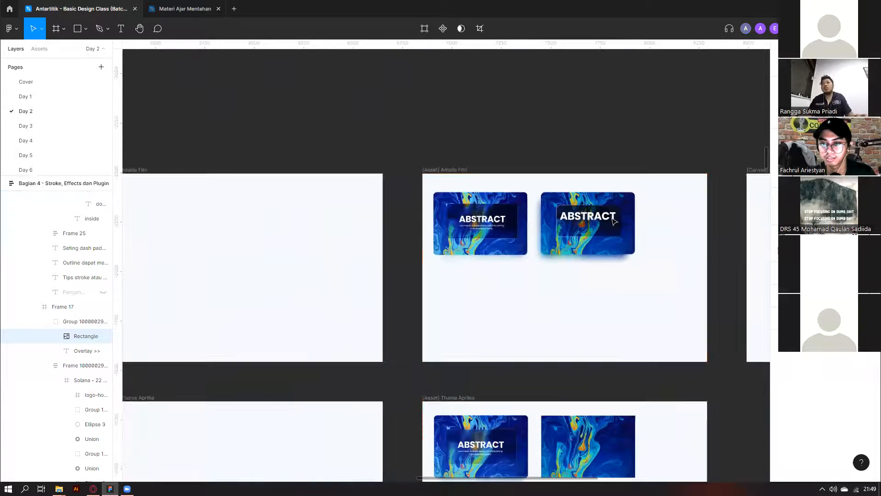
scroll(615, 221, up, 5)
click(597, 223)
scroll(555, 273, down, 5)
scroll(555, 274, down, 4)
scroll(542, 270, right, 6)
scroll(531, 268, up, 5)
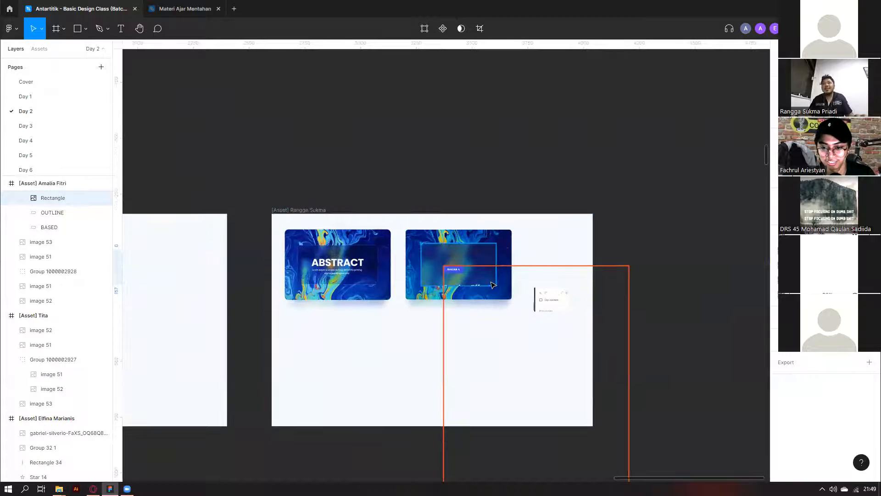
scroll(510, 277, down, 4)
scroll(503, 273, down, 3)
scroll(507, 272, down, 1)
scroll(518, 178, down, 3)
scroll(518, 178, left, 4)
scroll(517, 179, left, 2)
double_click(731, 168)
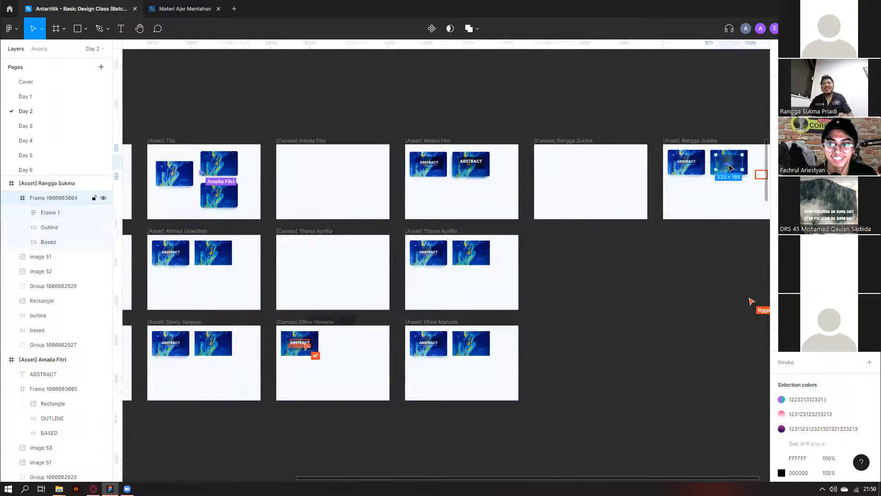
key(Delete)
scroll(731, 168, down, 2)
scroll(551, 252, left, 2)
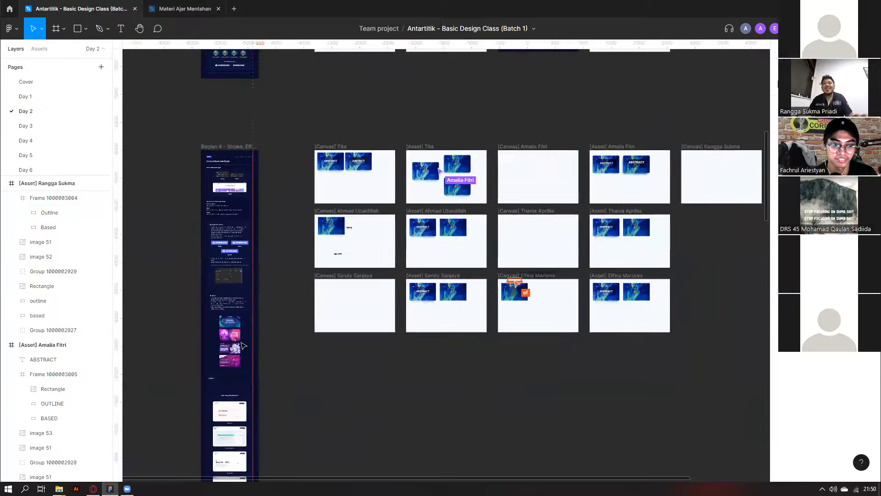
scroll(251, 323, up, 2)
scroll(225, 267, down, 3)
Inspect the Rectangle inside Frame 17 in the lesson column, then clear the selection.
ctrl+click(222, 260)
scroll(223, 260, down, 1)
click(387, 279)
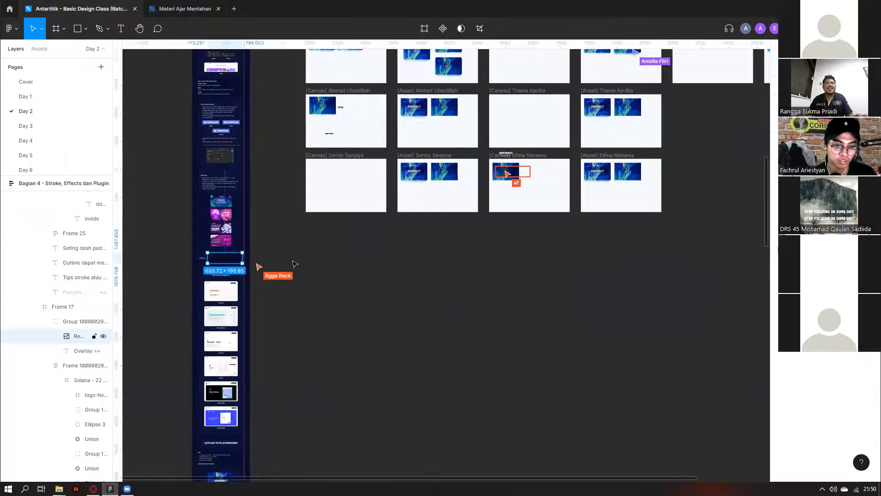
click(217, 264)
ctrl+click(217, 264)
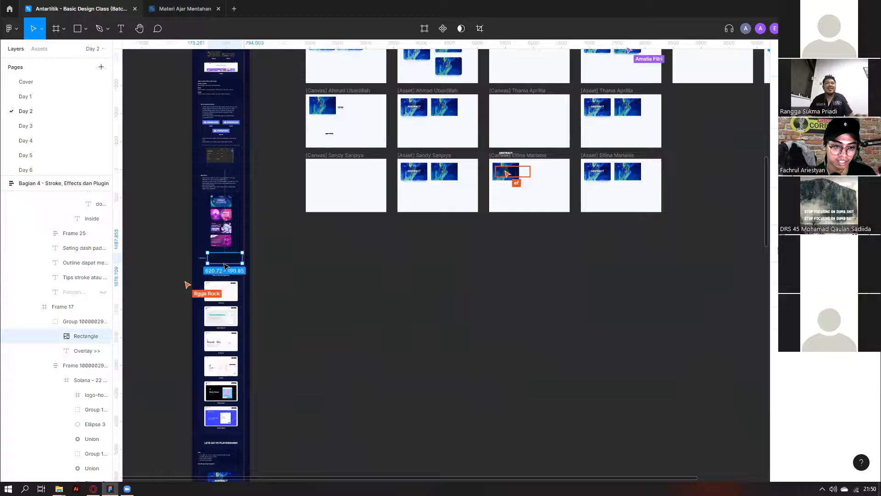
click(367, 275)
ctrl+click(201, 269)
click(305, 280)
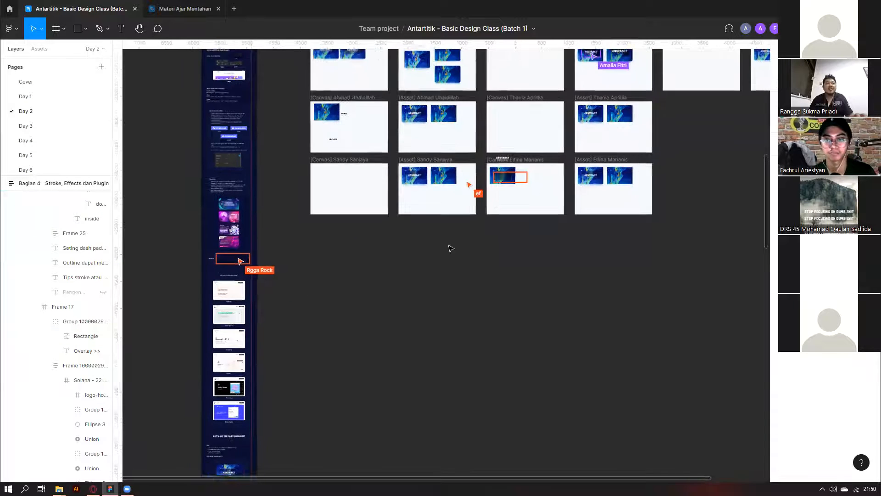
Zoom in and select the instructor's asset frame holding the two ABSTRACT cards.
scroll(423, 270, up, 3)
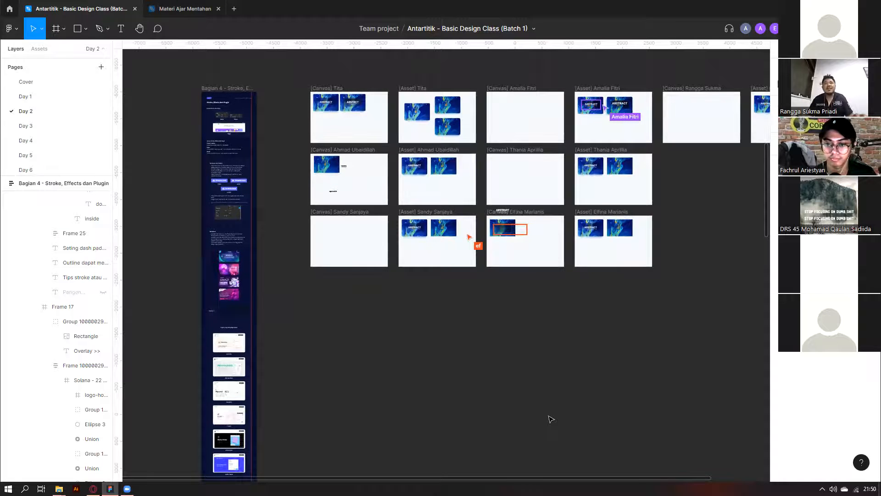
scroll(598, 205, up, 3)
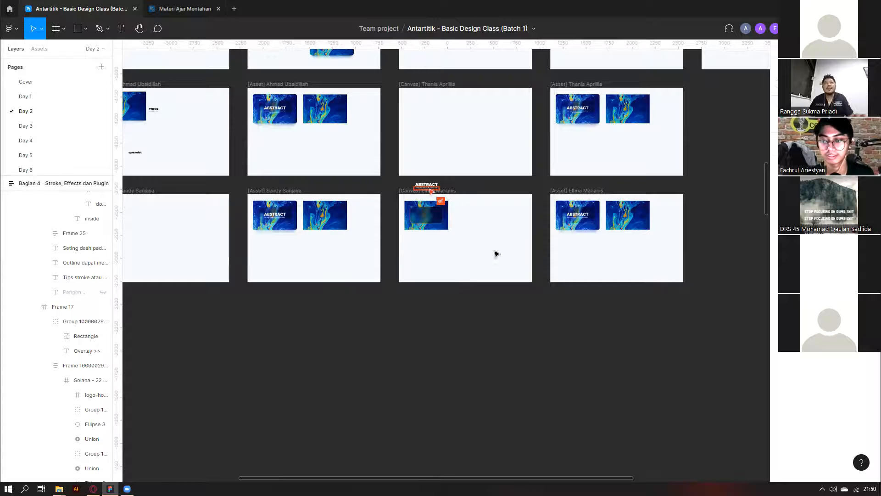
scroll(449, 272, down, 5)
scroll(648, 158, up, 3)
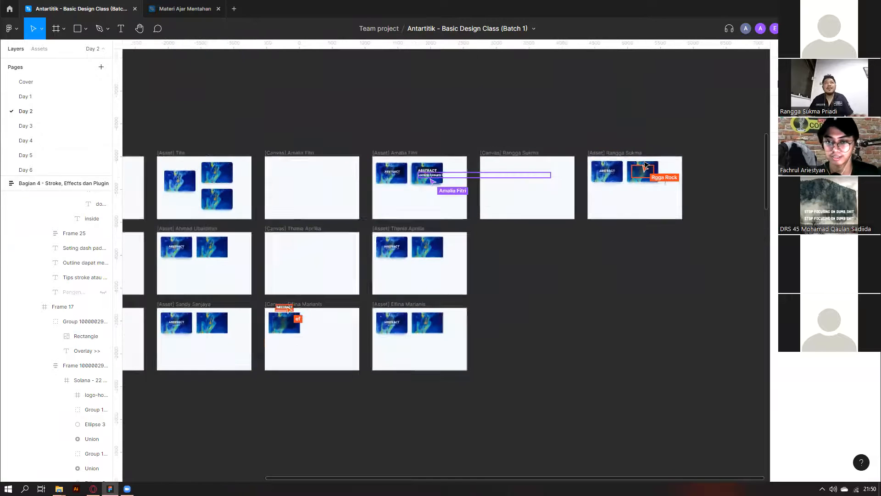
scroll(645, 161, up, 3)
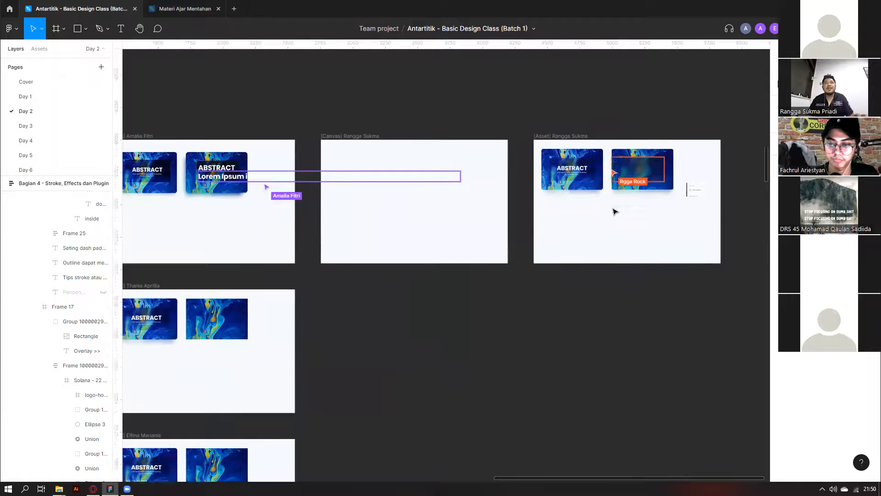
scroll(645, 166, up, 5)
scroll(646, 173, down, 5)
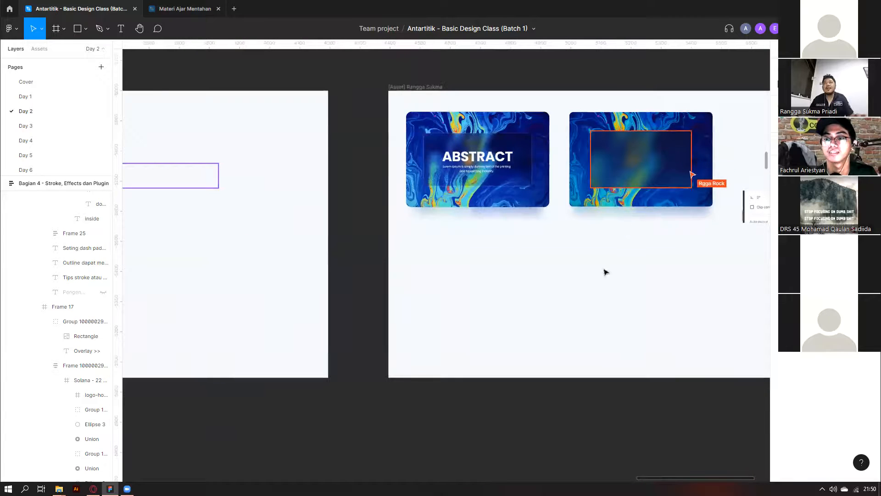
scroll(584, 299, down, 5)
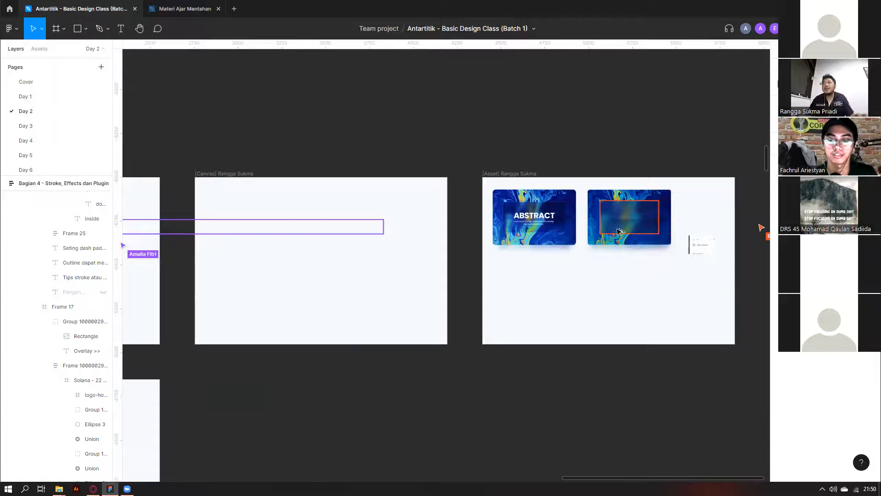
scroll(649, 193, up, 5)
click(645, 174)
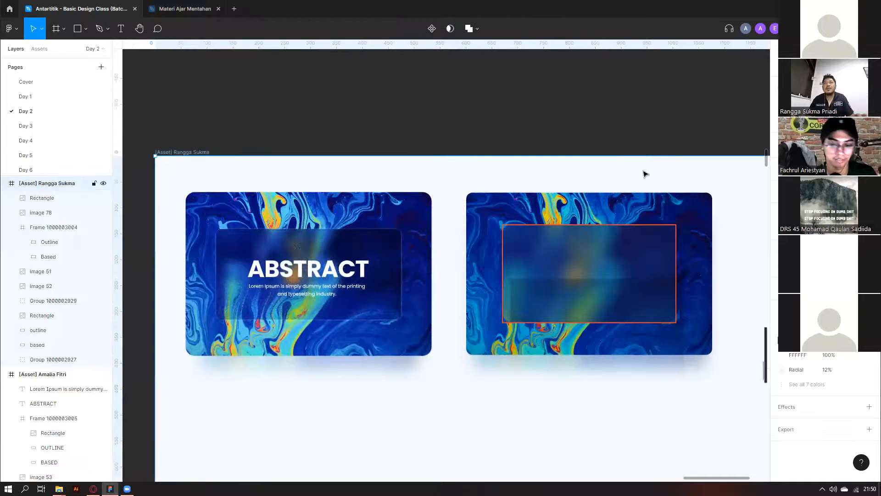
Pan across the Day 2 grid to a student's canvas frame with an ABSTRACT marble card.
scroll(643, 173, down, 5)
scroll(225, 214, left, 5)
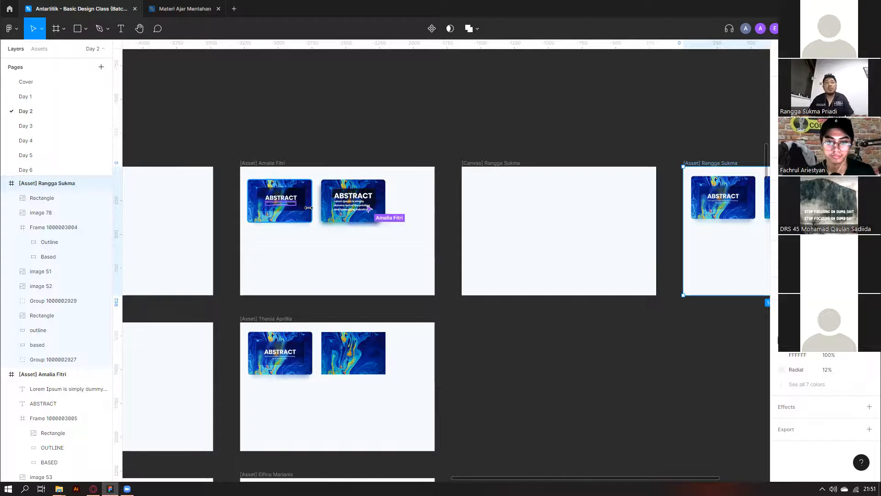
scroll(614, 221, down, 6)
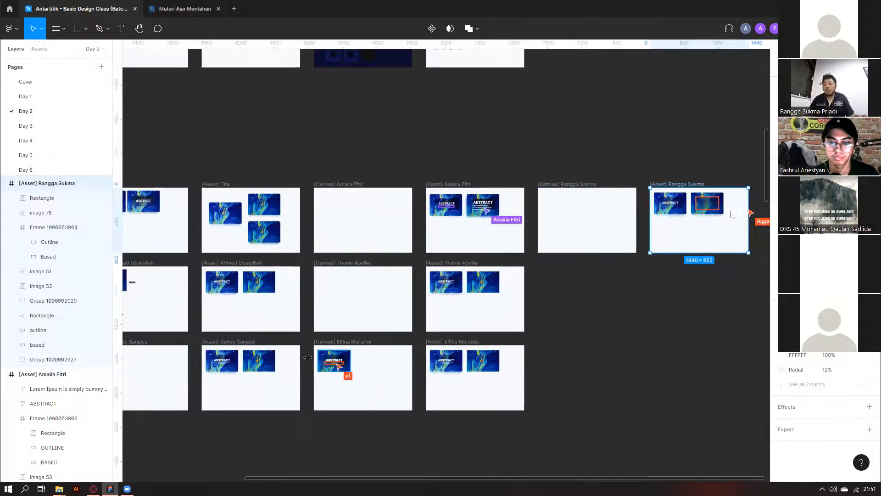
scroll(321, 351, down, 1)
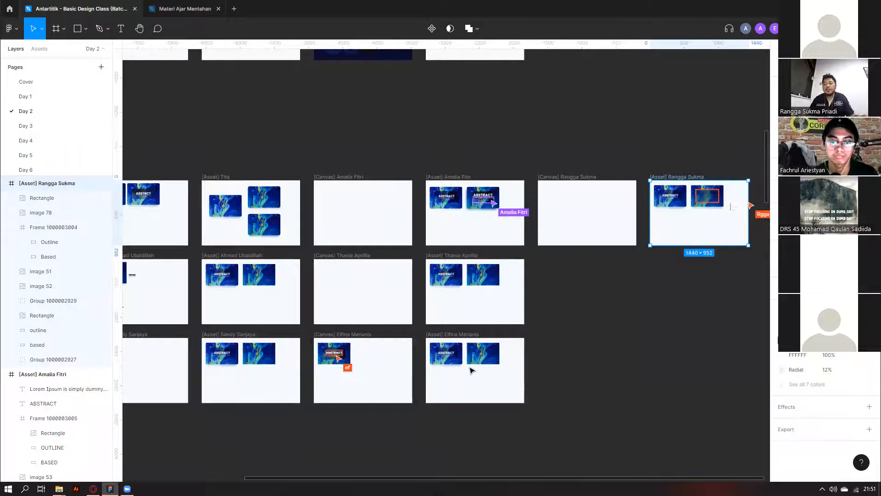
scroll(505, 309, down, 5)
scroll(574, 257, up, 5)
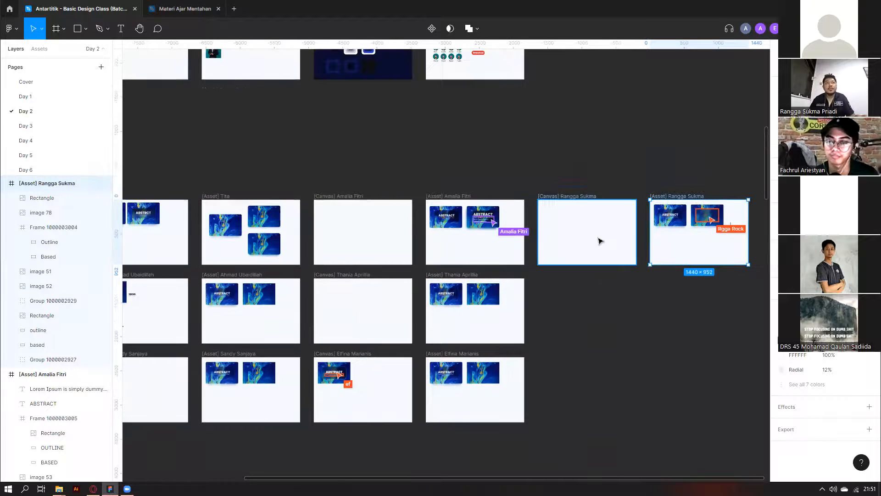
scroll(400, 312, down, 5)
scroll(436, 322, left, 5)
scroll(468, 324, left, 2)
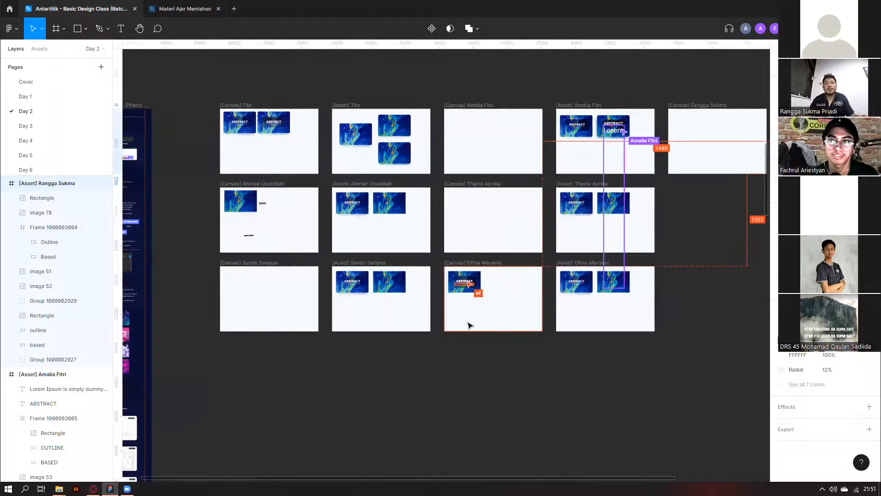
scroll(471, 317, down, 5)
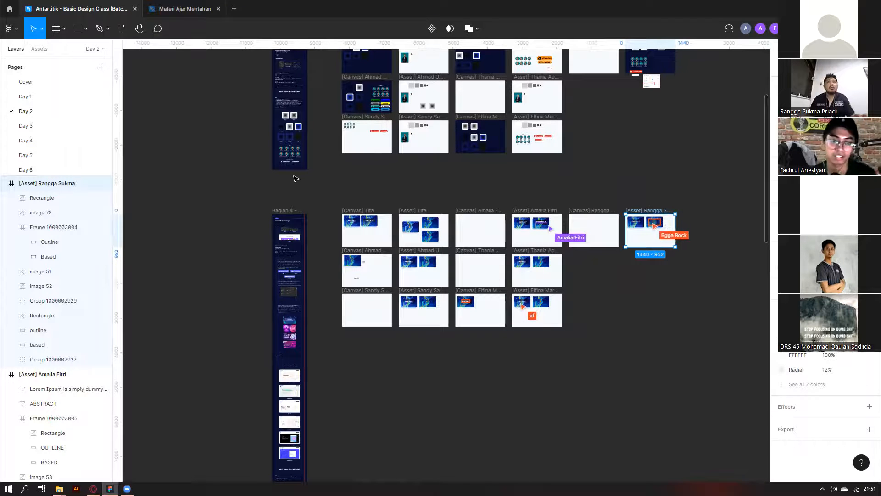
scroll(645, 219, up, 10)
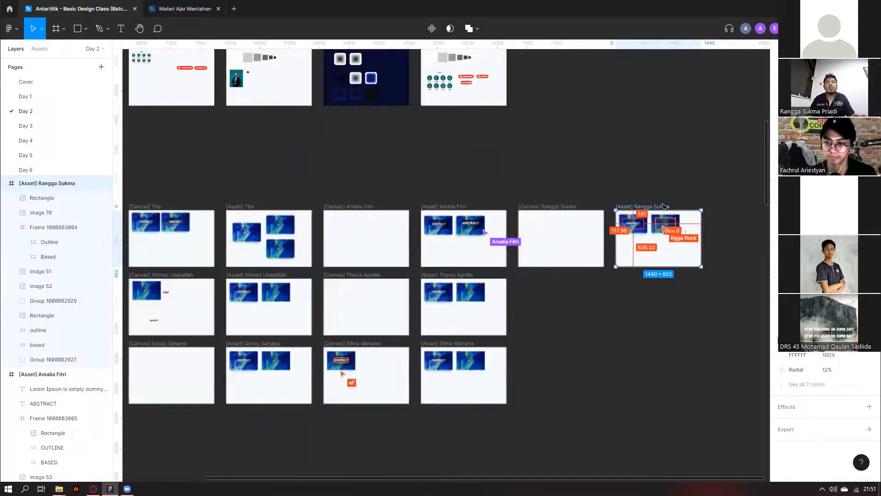
scroll(584, 240, down, 10)
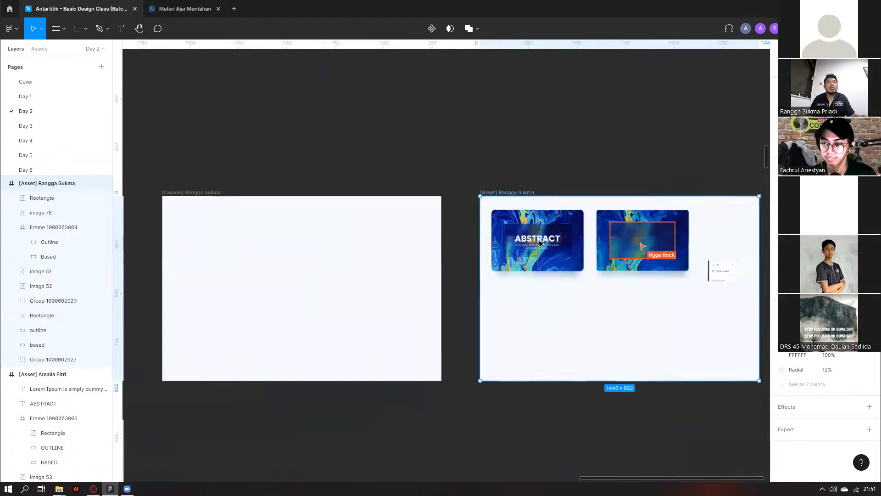
scroll(624, 281, up, 1)
scroll(594, 299, down, 3)
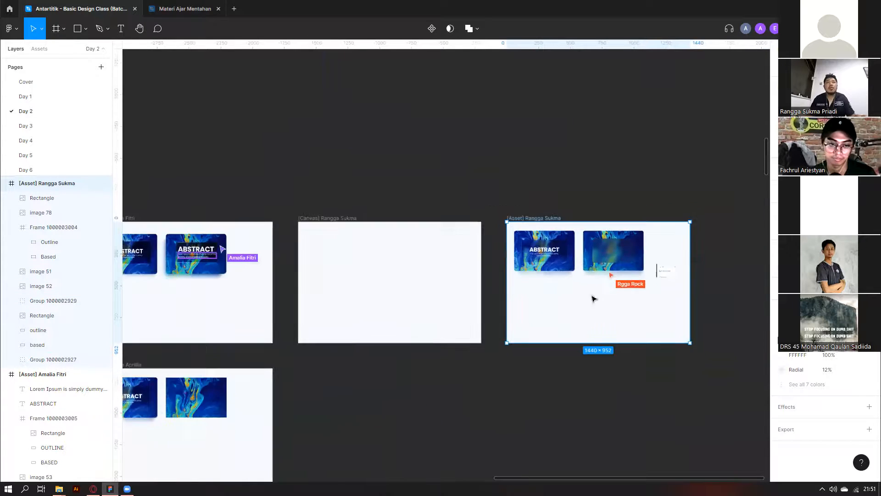
scroll(368, 317, left, 2)
scroll(570, 375, down, 2)
scroll(505, 358, down, 2)
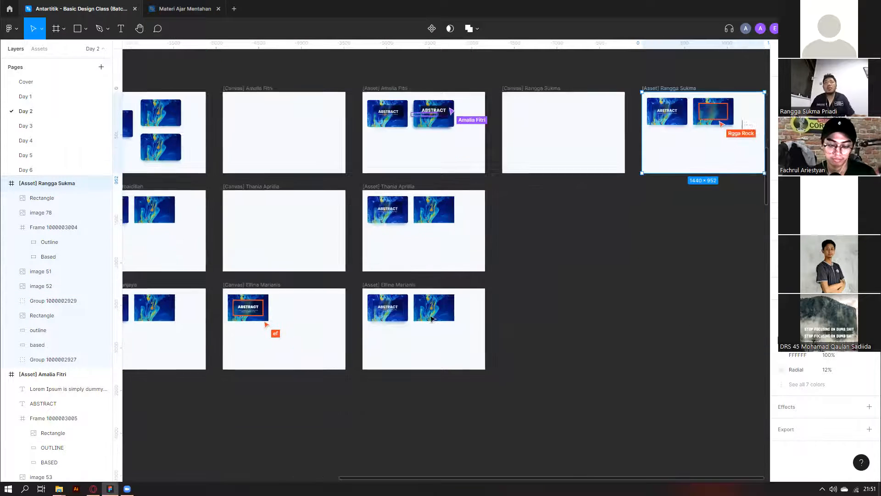
scroll(386, 338, left, 5)
scroll(283, 288, left, 1)
scroll(354, 207, up, 10)
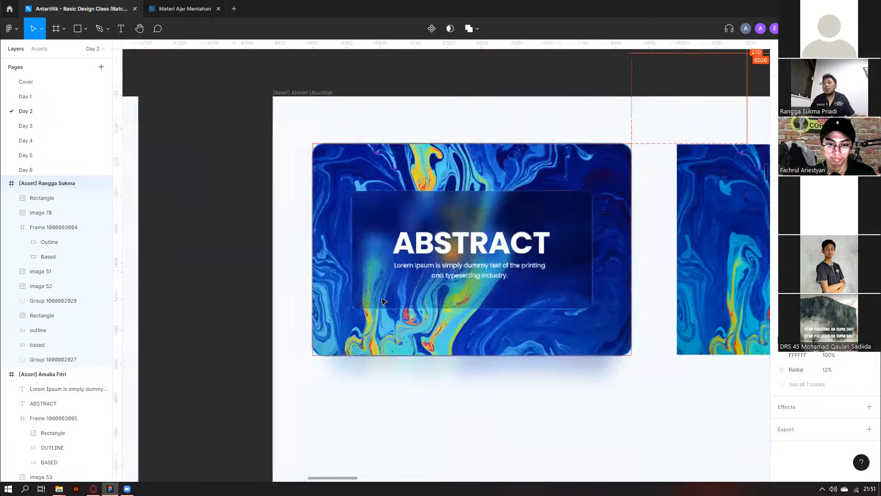
Select the ABSTRCT card's outline layer and bring up its stroke paint-type list.
click(384, 302)
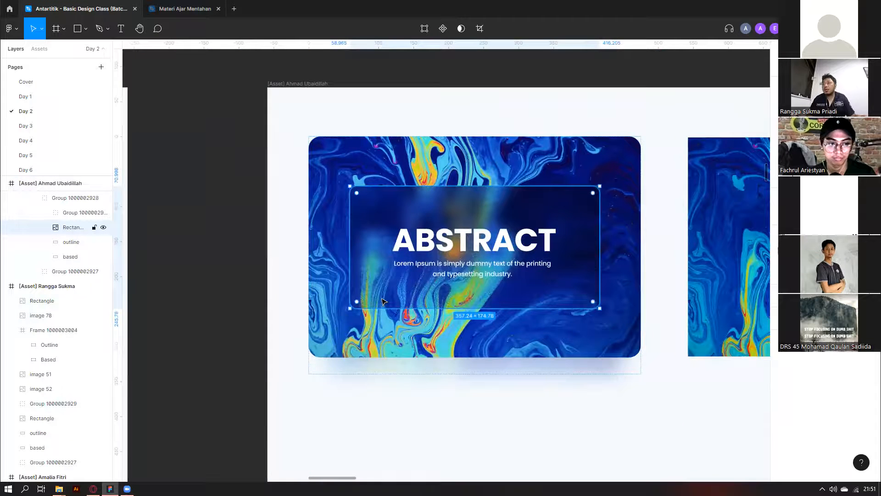
scroll(384, 302, down, 10)
scroll(376, 305, left, 3)
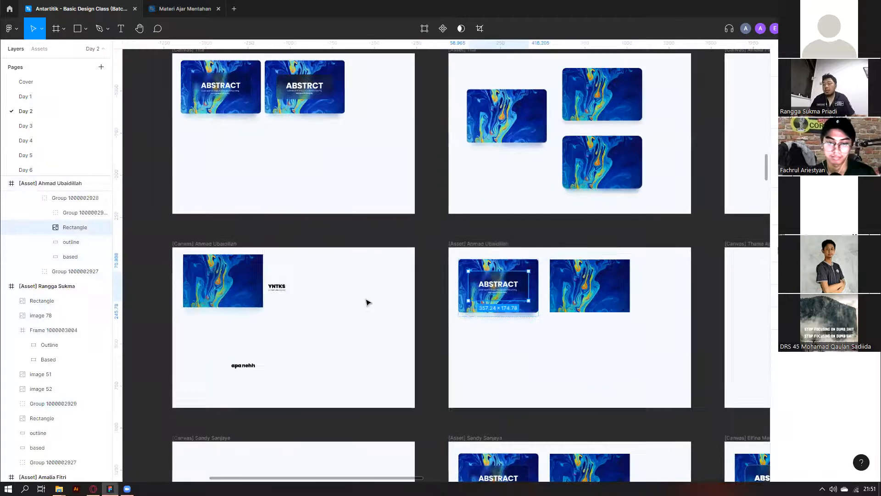
scroll(333, 279, up, 3)
scroll(223, 184, up, 6)
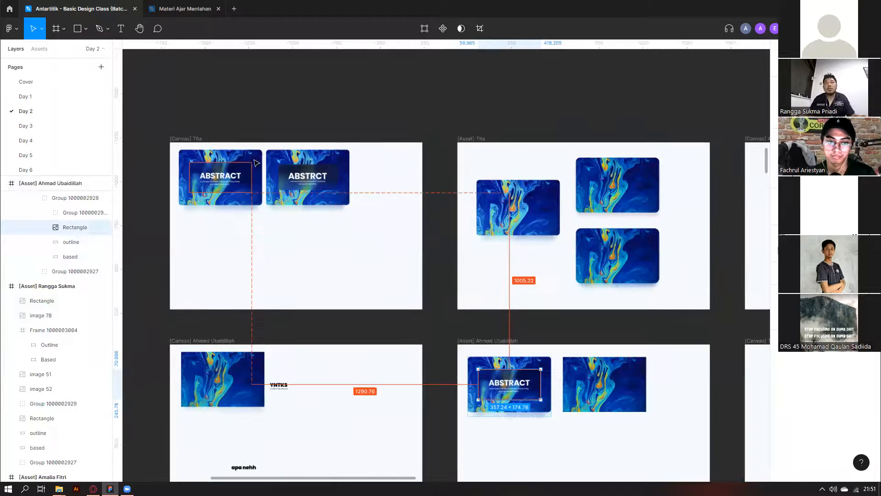
scroll(349, 262, up, 3)
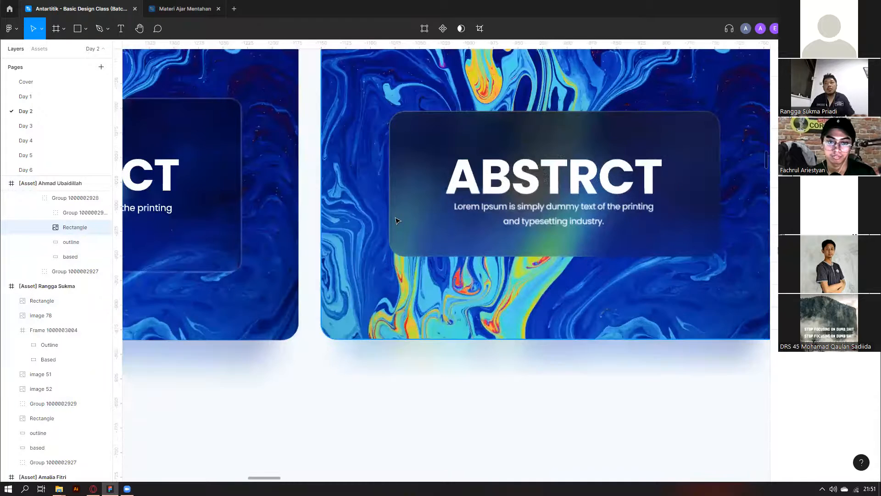
click(68, 258)
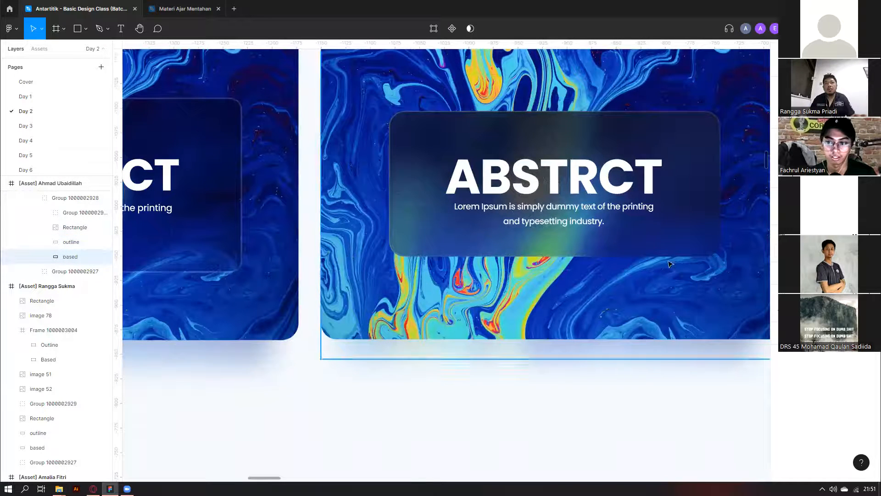
click(94, 241)
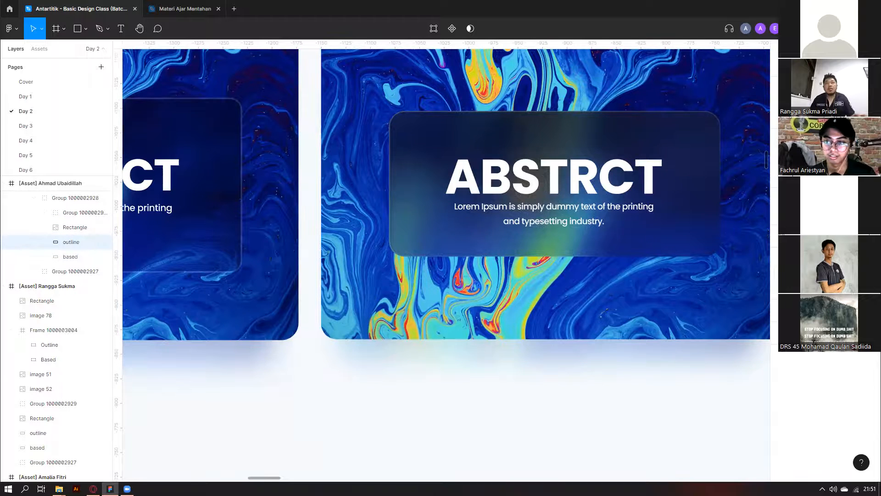
click(794, 208)
click(686, 208)
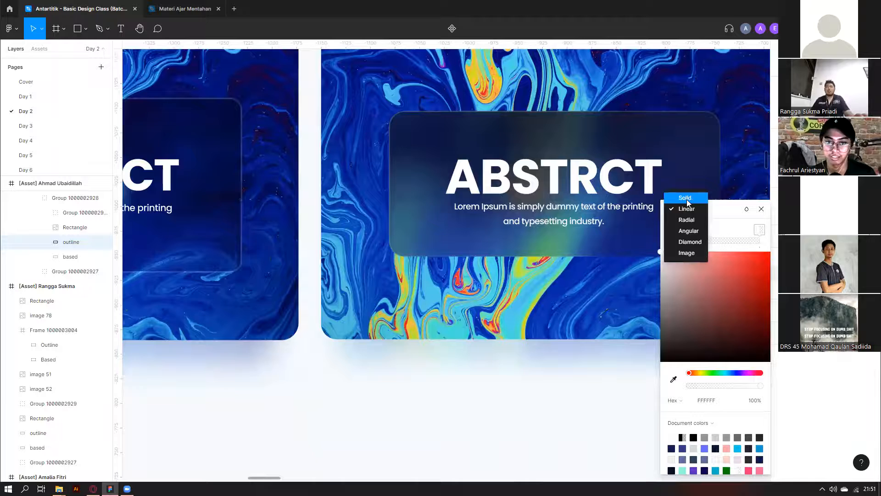
Switch the selected outline's paint to Solid and close the colour settings.
click(686, 199)
scroll(644, 257, down, 6)
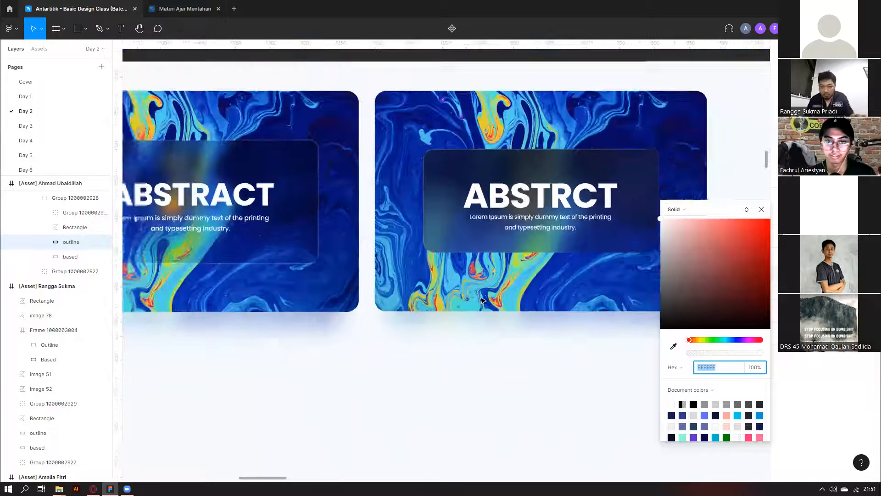
scroll(466, 334, down, 4)
click(466, 333)
scroll(460, 260, up, 3)
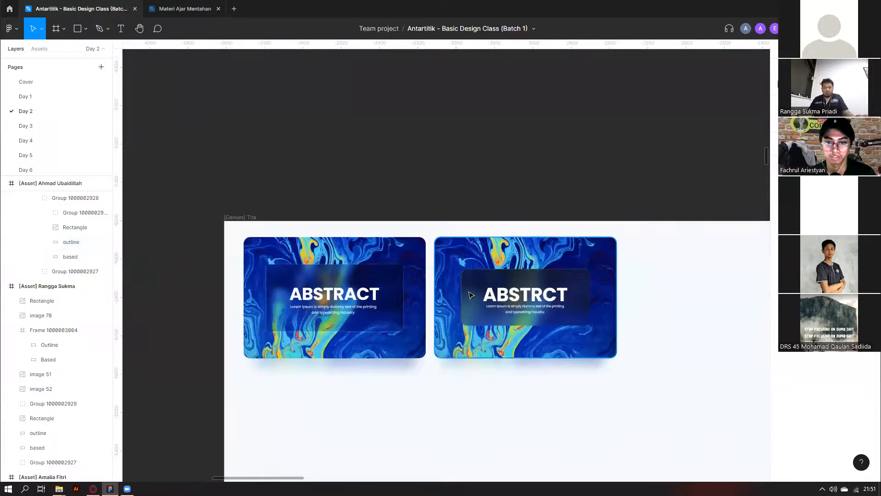
Change the ABSTRCT card's Outline stroke from linear gradient to solid white FFFFFF at 100%.
ctrl+click(468, 295)
click(56, 322)
key(alt)
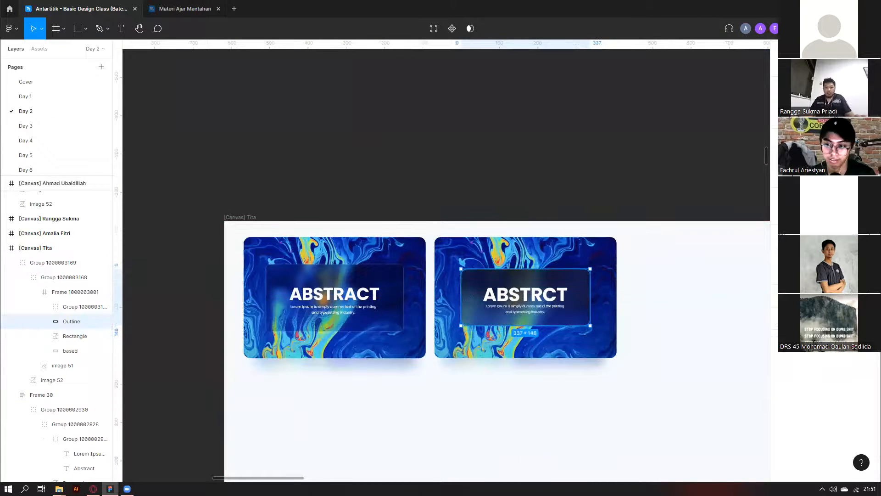
click(782, 290)
click(686, 209)
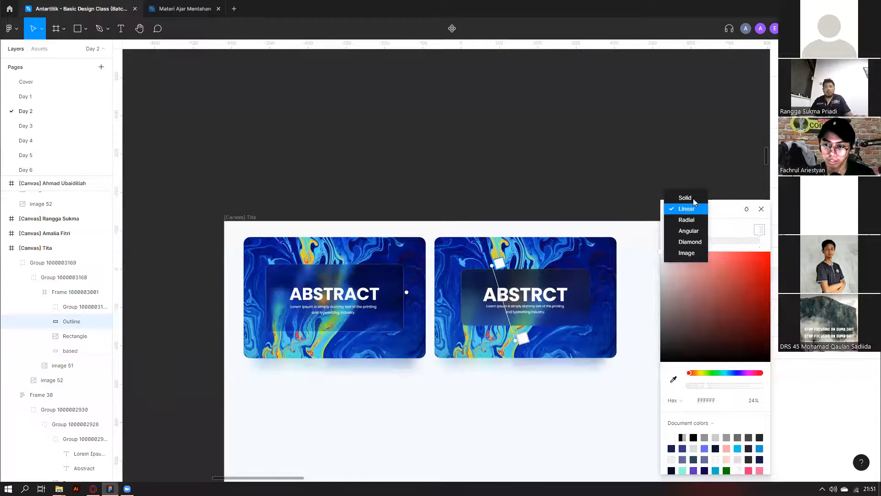
click(693, 198)
scroll(598, 300, up, 5)
scroll(598, 299, up, 1)
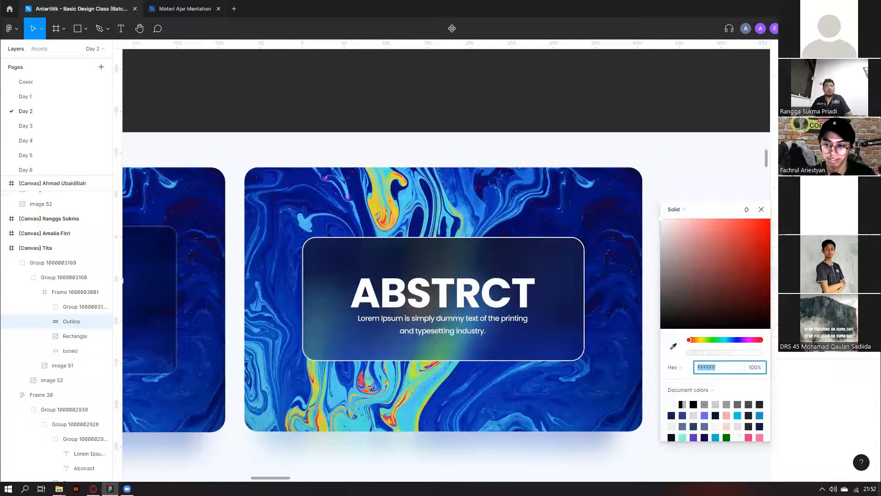
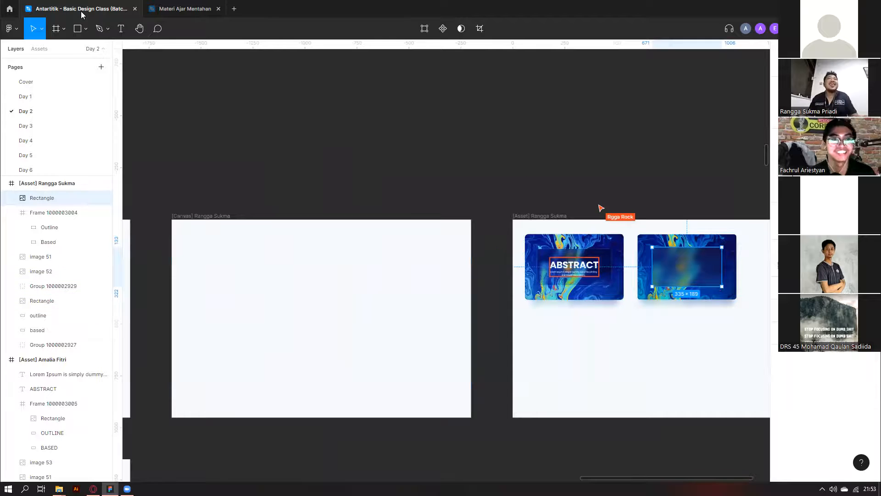
Pan and zoom across the students' Day 2 frames to the participant's glass-panel ABSTRACT card.
scroll(339, 251, left, 1)
scroll(349, 263, left, 3)
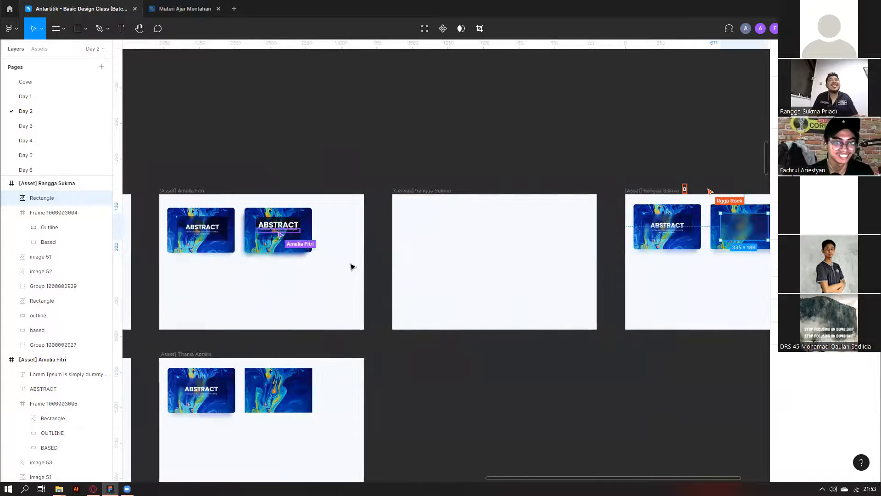
scroll(565, 256, right, 3)
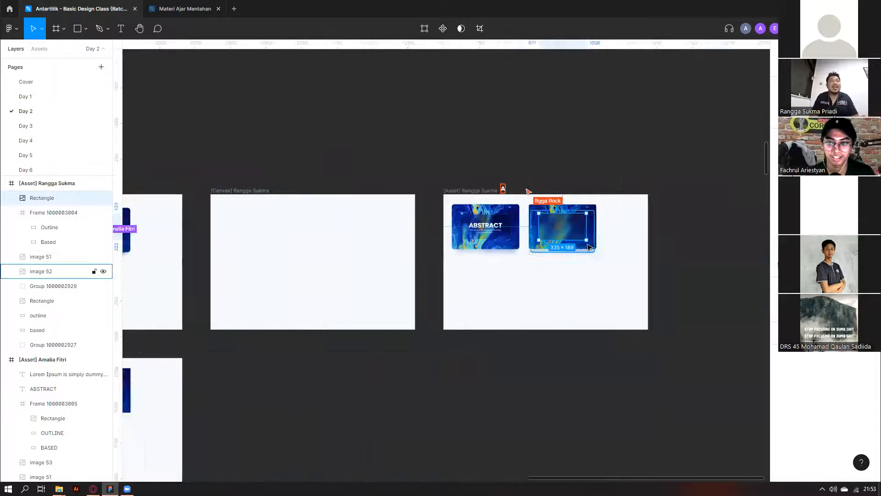
scroll(489, 227, up, 6)
scroll(490, 227, down, 5)
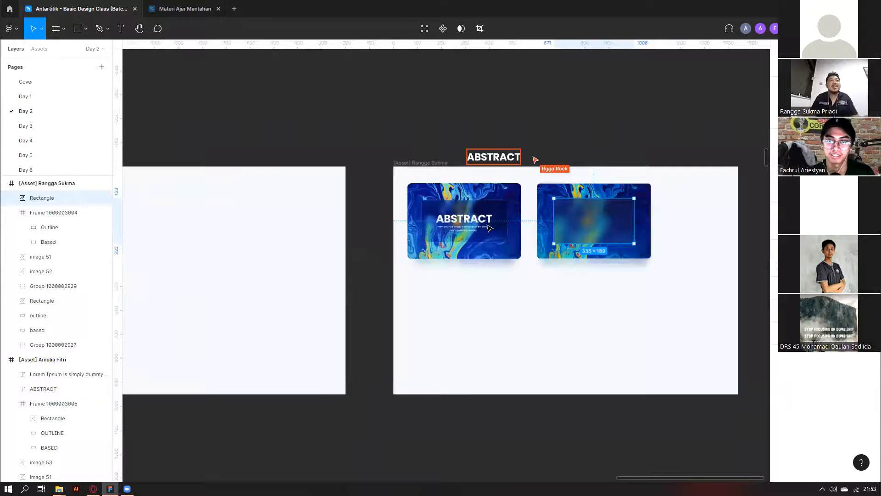
scroll(370, 199, down, 3)
scroll(340, 234, left, 6)
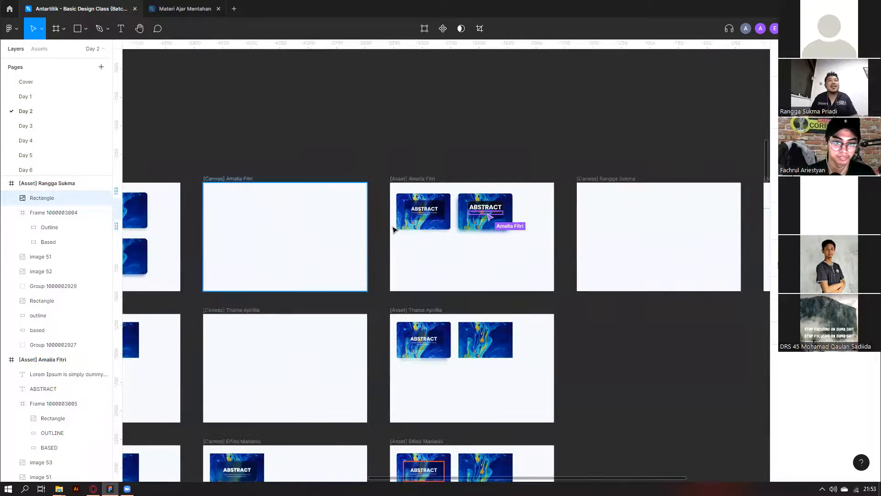
scroll(385, 234, down, 1)
scroll(360, 262, down, 5)
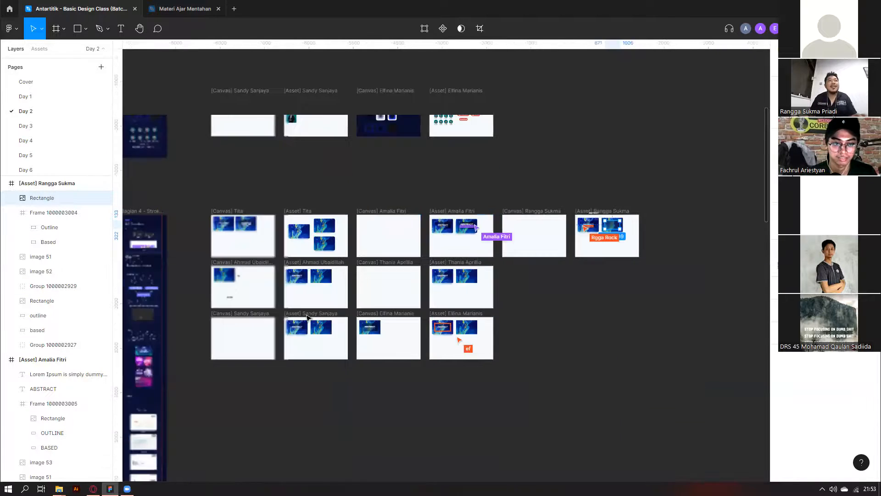
scroll(371, 271, up, 6)
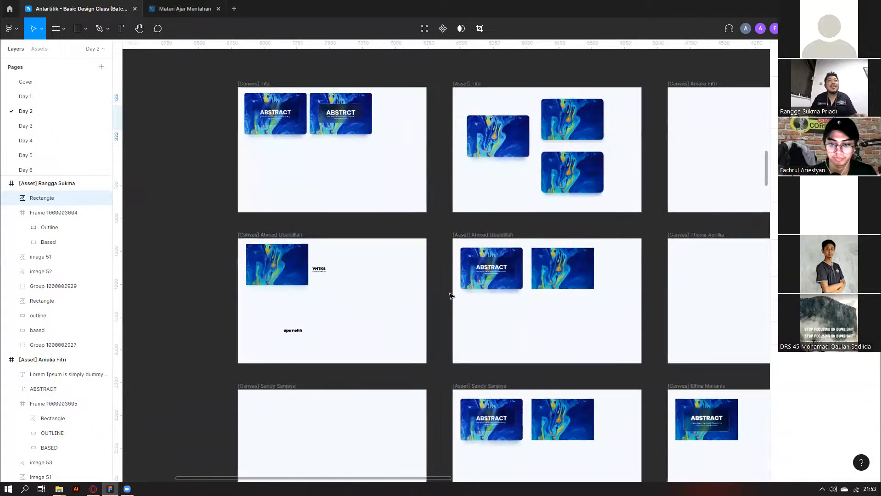
scroll(448, 294, down, 5)
scroll(673, 359, up, 1)
scroll(674, 359, up, 6)
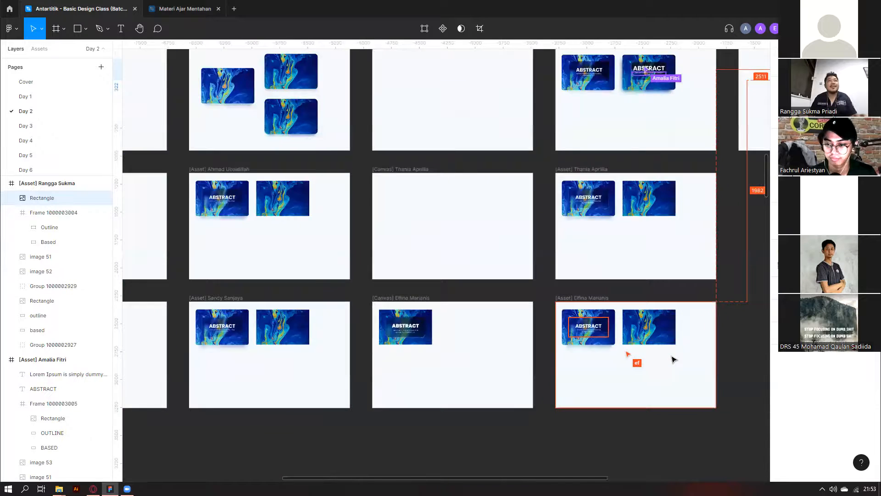
scroll(602, 353, right, 2)
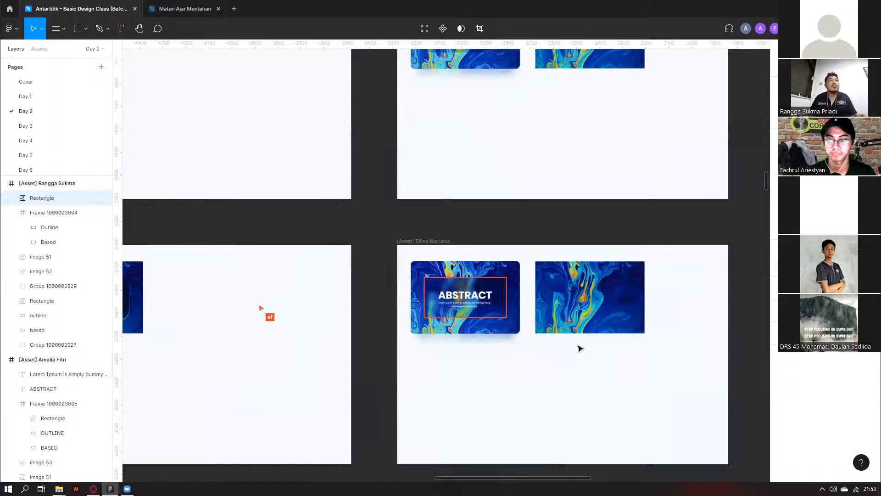
scroll(453, 316, down, 1)
scroll(451, 316, left, 10)
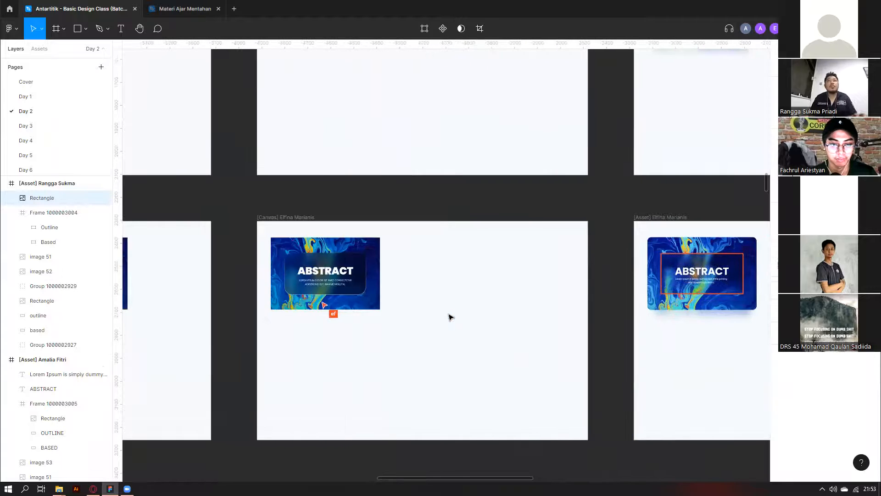
scroll(678, 295, down, 1)
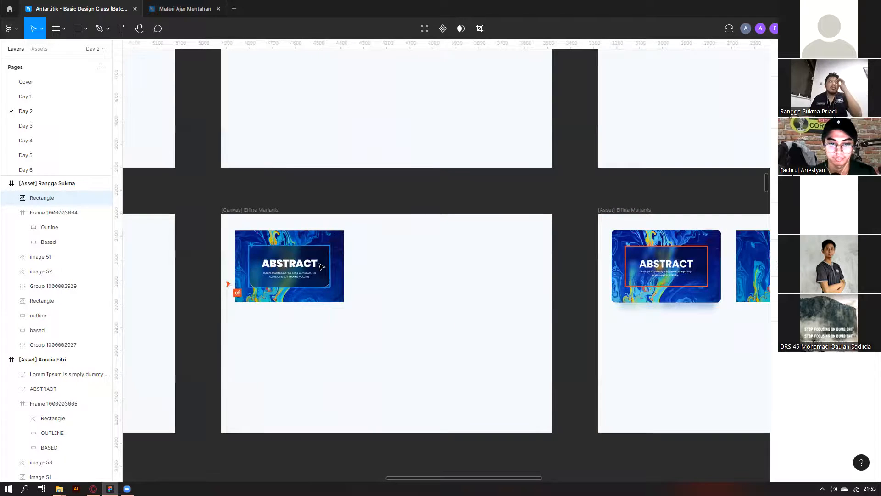
scroll(241, 270, up, 5)
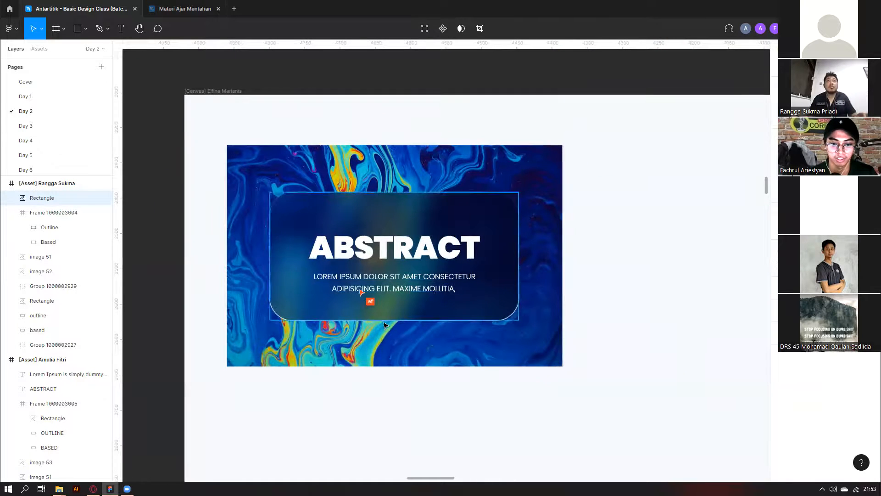
click(275, 379)
drag(547, 375, 560, 348)
click(586, 345)
scroll(308, 339, down, 1)
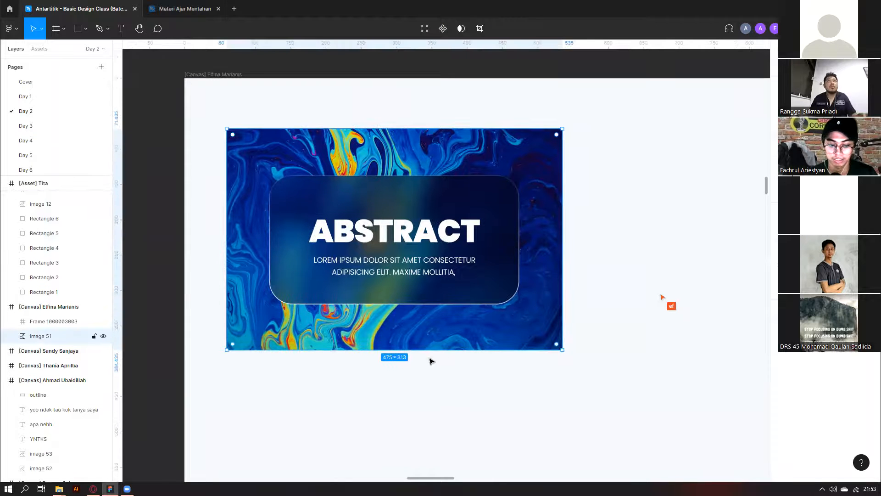
scroll(376, 311, down, 1)
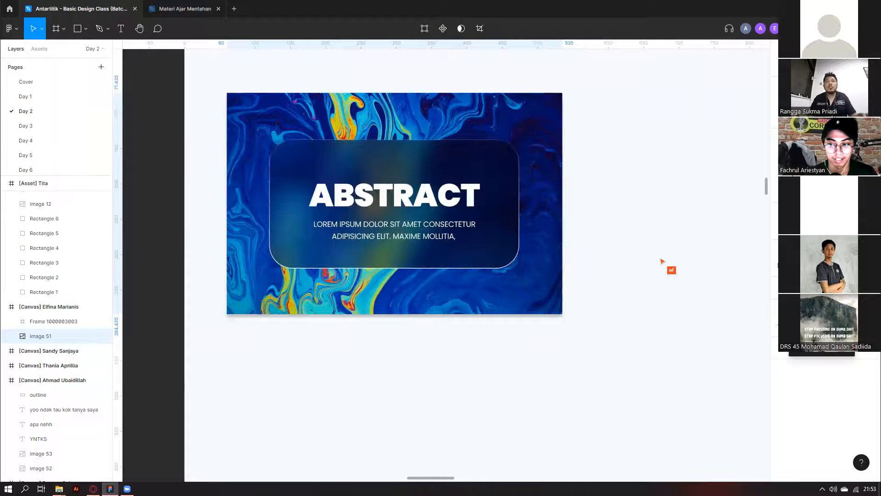
click(635, 316)
scroll(635, 316, down, 3)
key(ctrl+v)
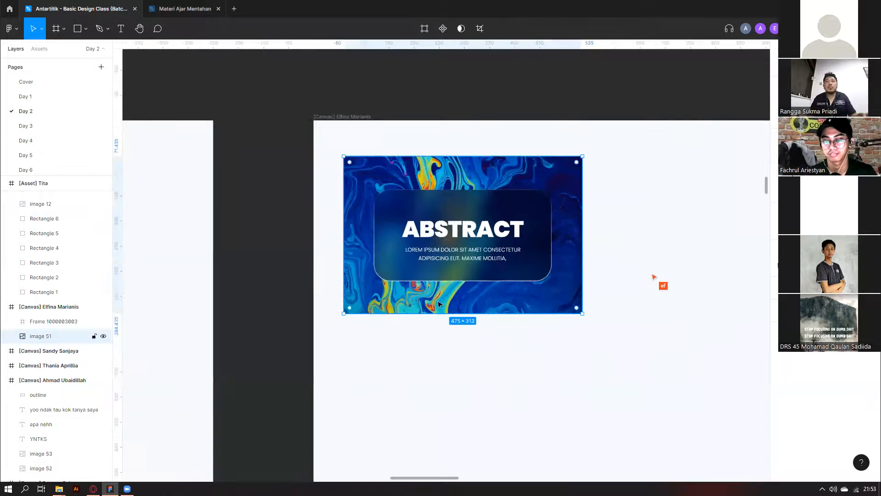
key(ctrl+bracketleft)
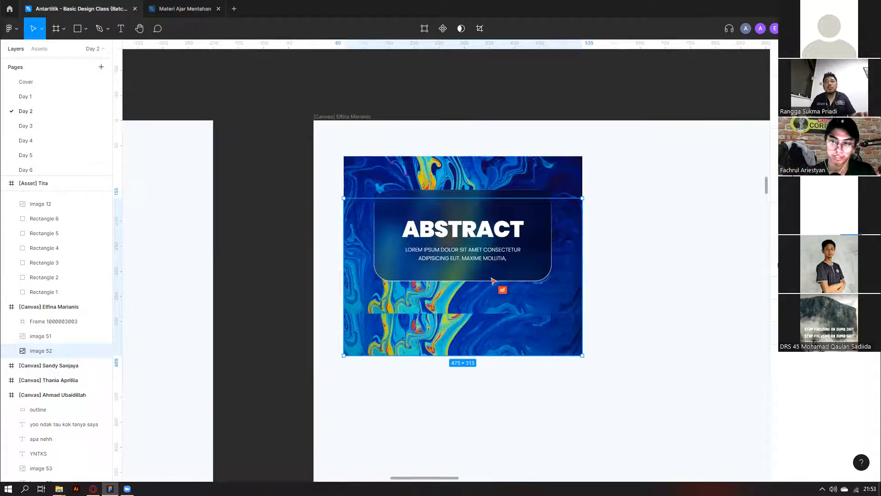
key(1)
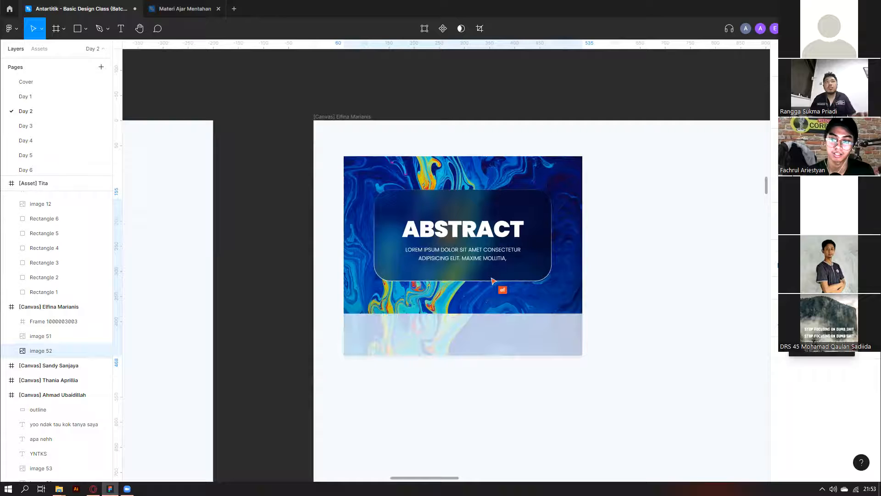
key(3)
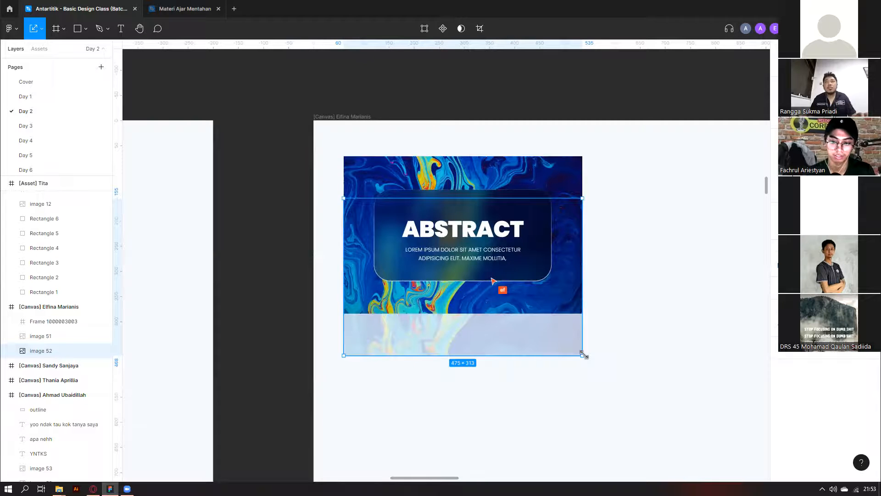
drag(584, 354, 563, 342)
click(781, 325)
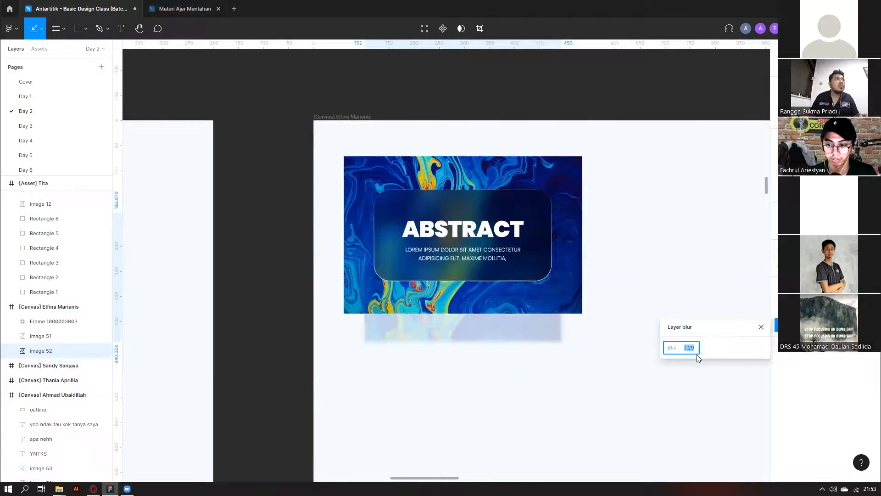
drag(492, 338, 494, 323)
key(Escape)
key(Delete)
scroll(673, 292, down, 1)
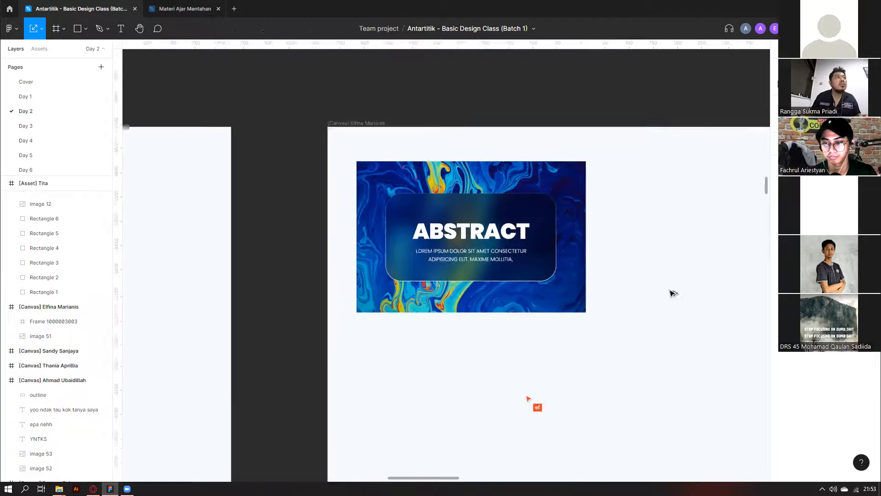
scroll(657, 287, down, 1)
scroll(658, 287, right, 1)
scroll(658, 288, down, 1)
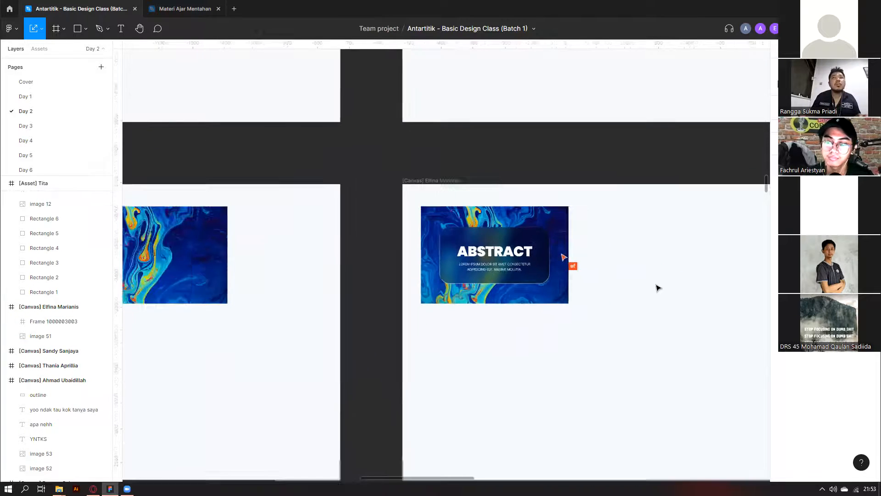
scroll(657, 287, down, 3)
scroll(652, 288, up, 3)
scroll(643, 287, left, 2)
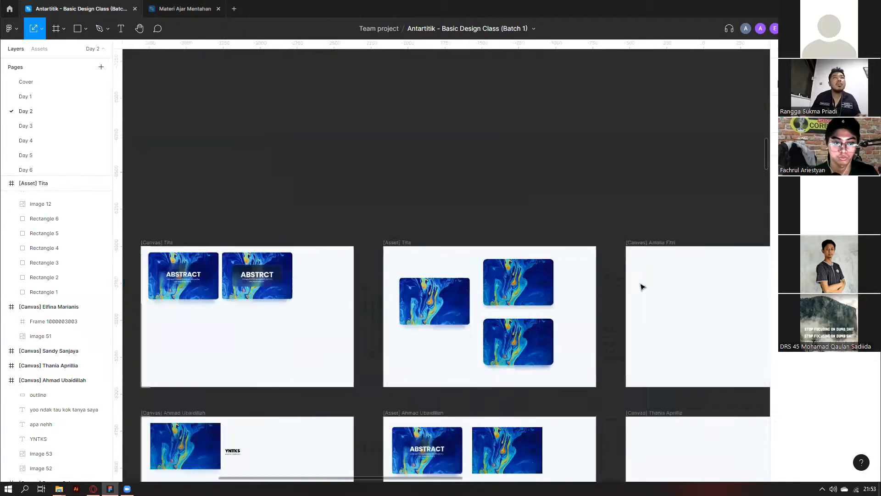
scroll(642, 287, left, 3)
scroll(366, 264, up, 4)
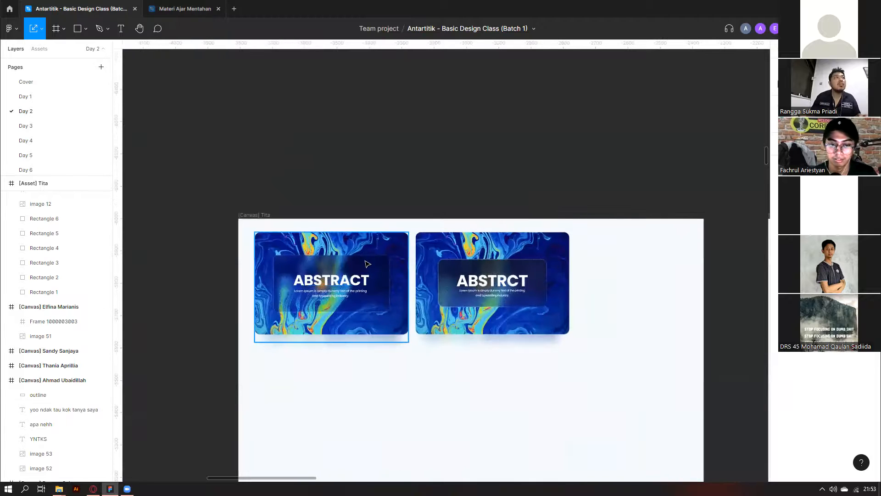
click(367, 264)
scroll(465, 181, down, 2)
scroll(466, 182, right, 3)
scroll(465, 182, right, 3)
scroll(466, 182, left, 5)
scroll(634, 305, right, 2)
scroll(634, 305, down, 3)
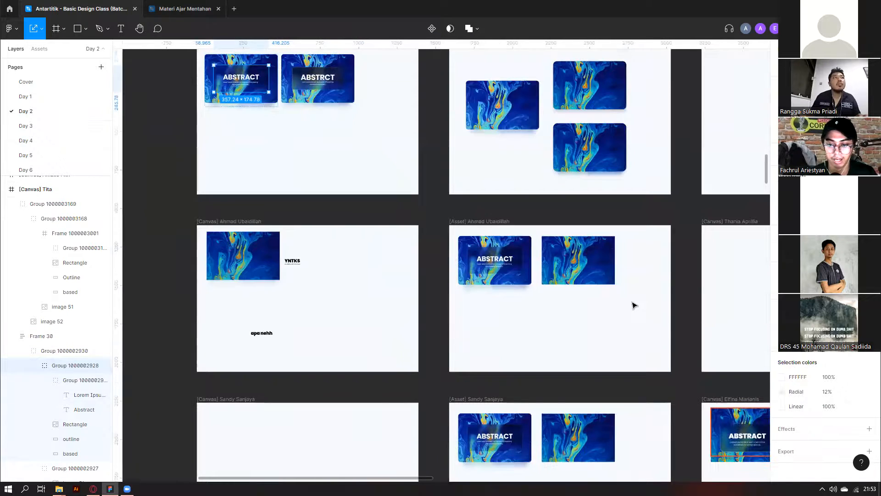
scroll(634, 306, down, 3)
scroll(633, 305, right, 8)
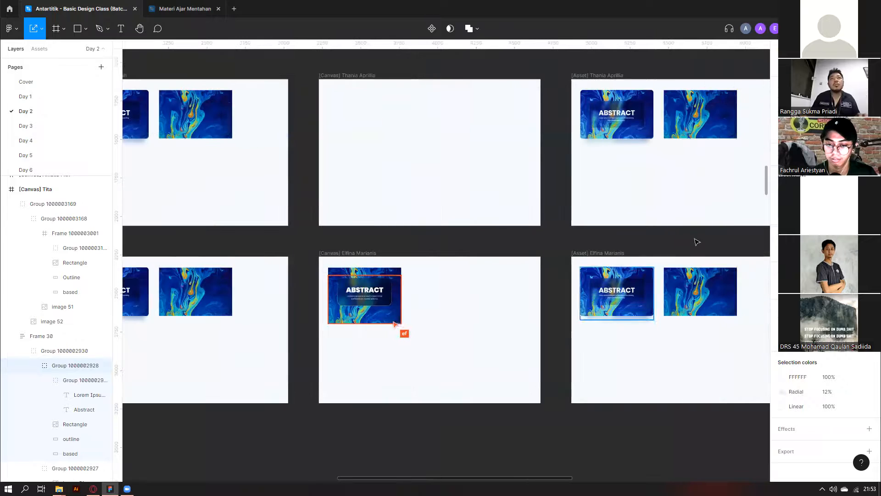
scroll(697, 242, right, 4)
scroll(693, 242, up, 5)
scroll(692, 242, right, 3)
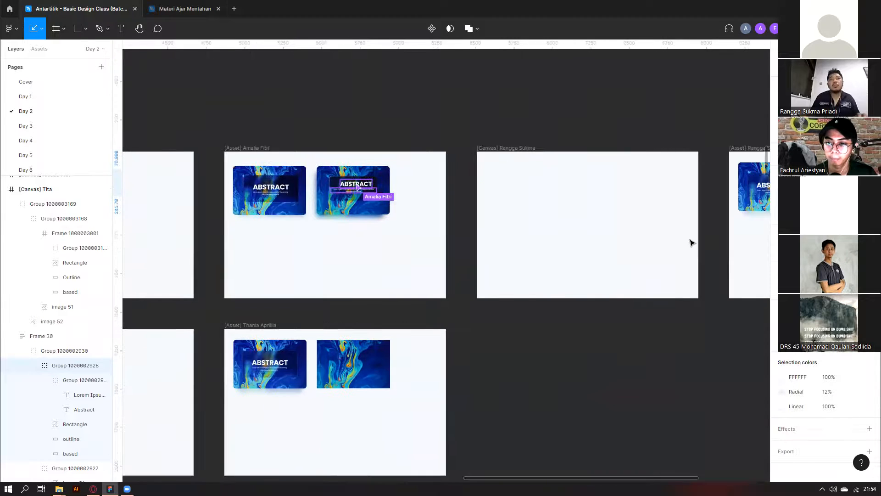
scroll(692, 242, right, 4)
scroll(692, 243, right, 3)
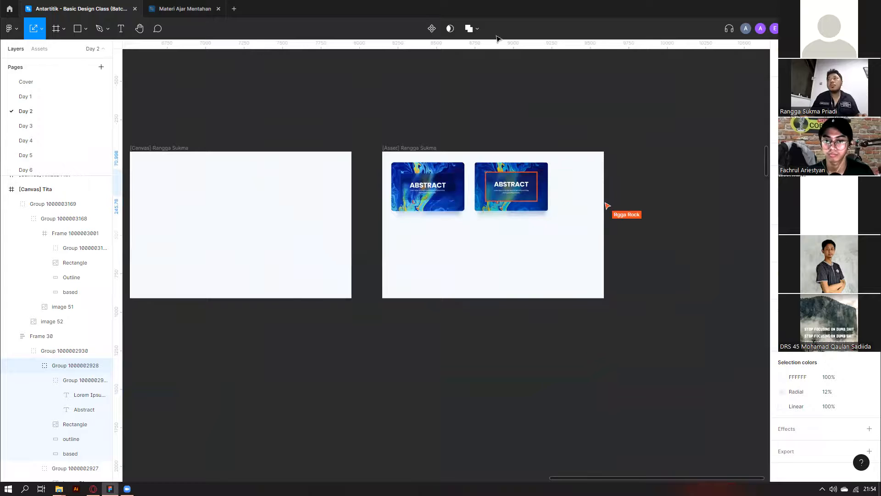
scroll(442, 174, up, 2)
scroll(387, 252, up, 3)
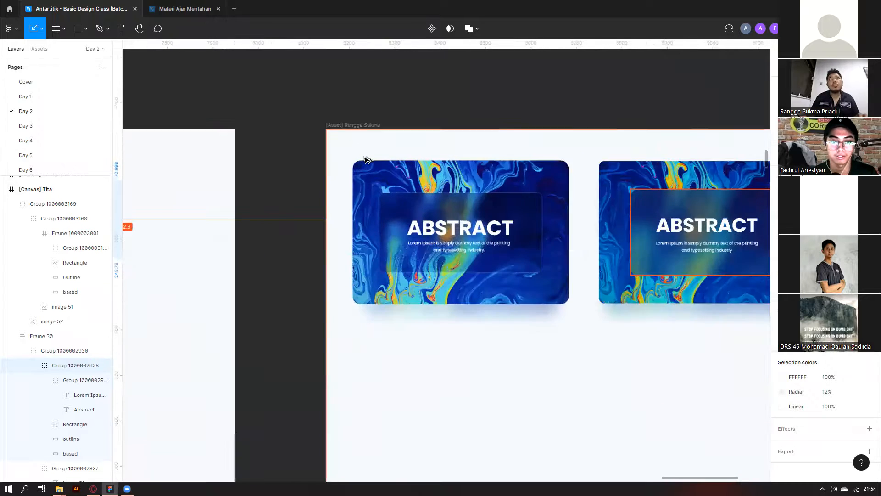
scroll(387, 251, up, 3)
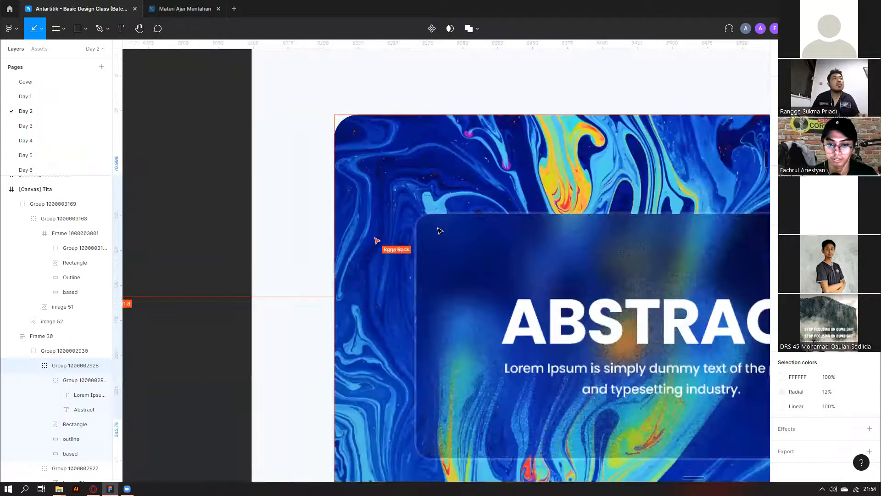
scroll(402, 213, up, 5)
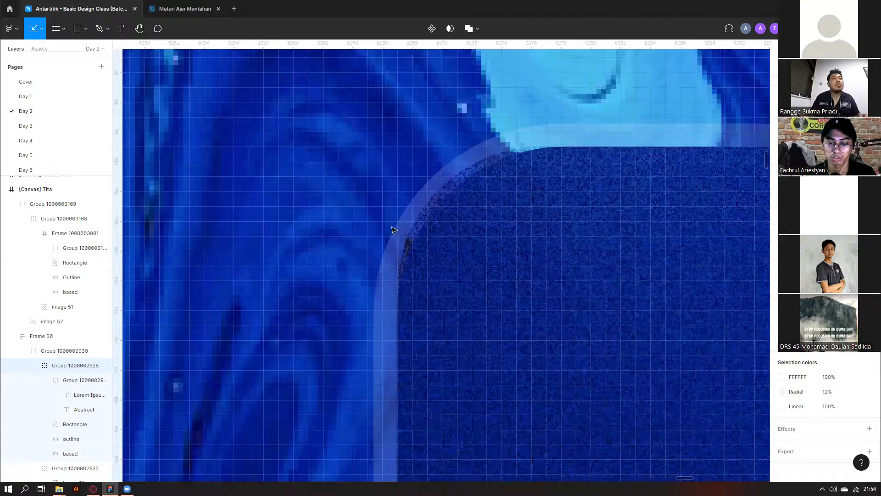
scroll(393, 229, down, 5)
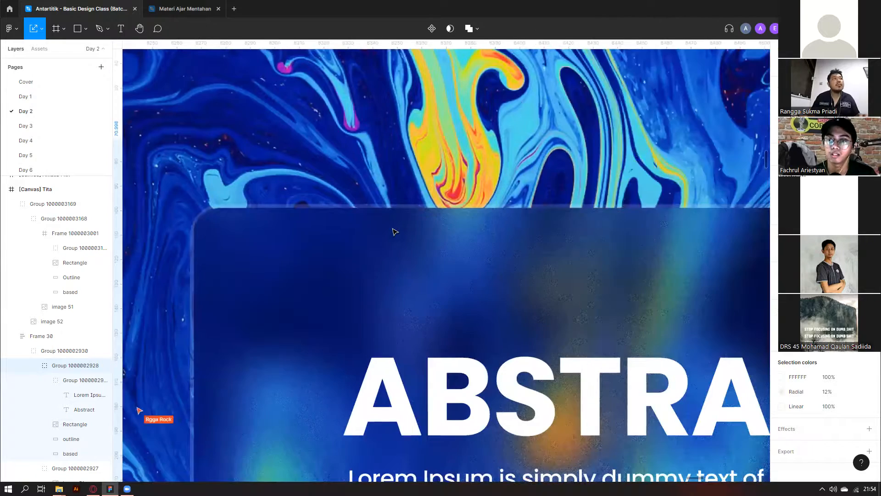
scroll(394, 231, down, 4)
scroll(372, 249, down, 1)
scroll(513, 299, up, 5)
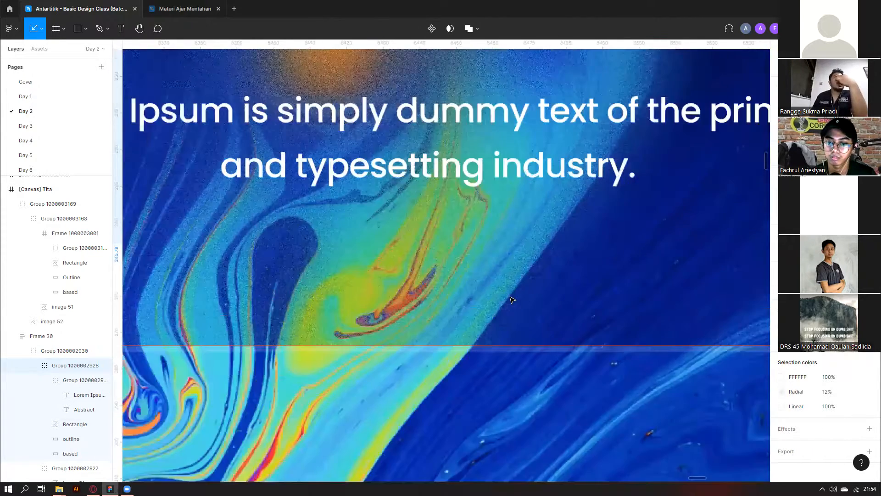
scroll(513, 300, up, 3)
scroll(513, 300, down, 8)
scroll(507, 349, right, 5)
click(506, 395)
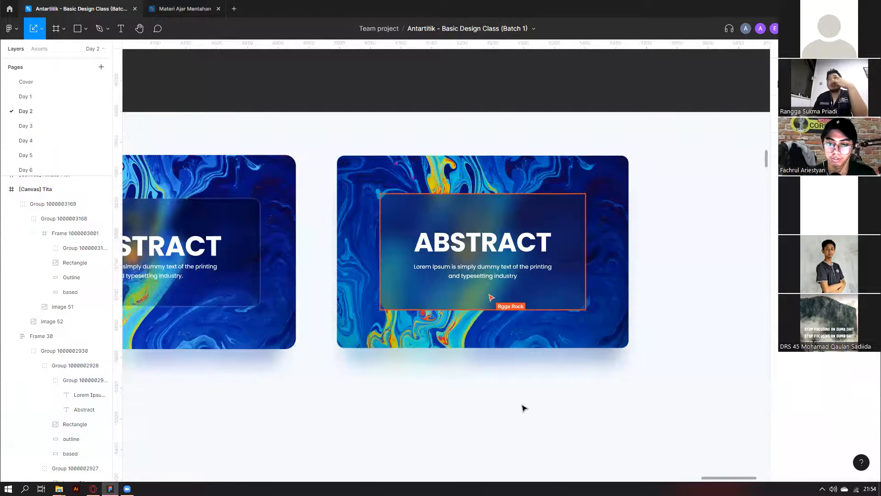
Select the right card's Outline layer and remove its fill.
scroll(448, 299, up, 4)
scroll(450, 294, up, 2)
click(450, 295)
scroll(48, 290, up, 1)
click(46, 303)
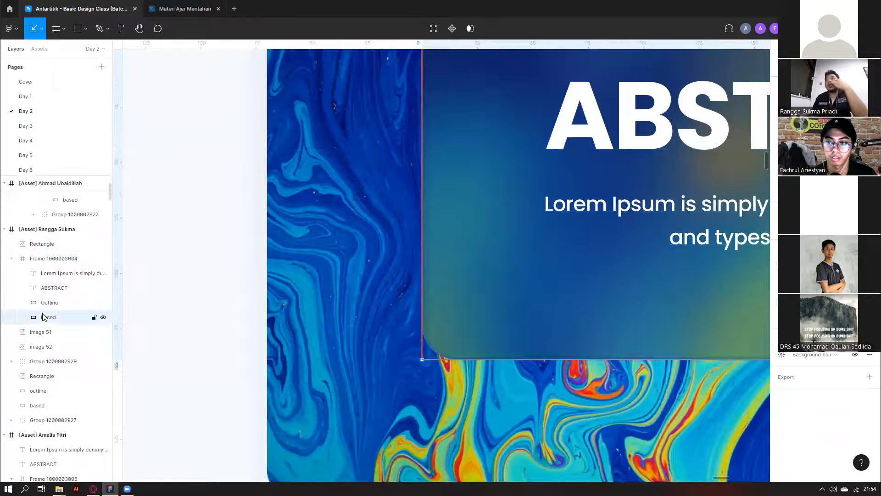
click(45, 318)
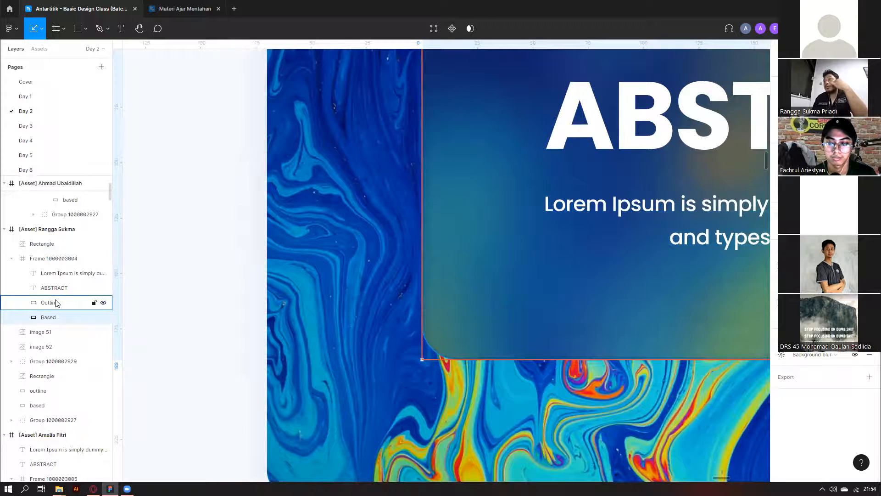
scroll(217, 315, down, 1)
scroll(220, 302, down, 1)
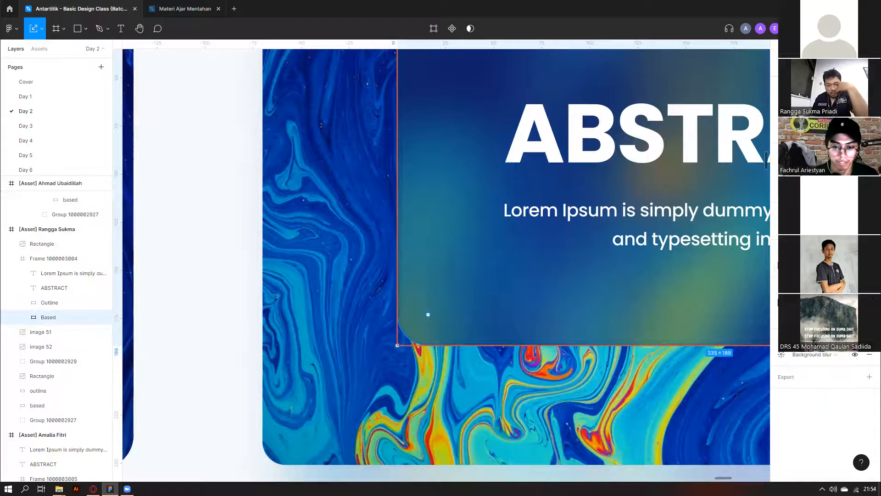
click(49, 302)
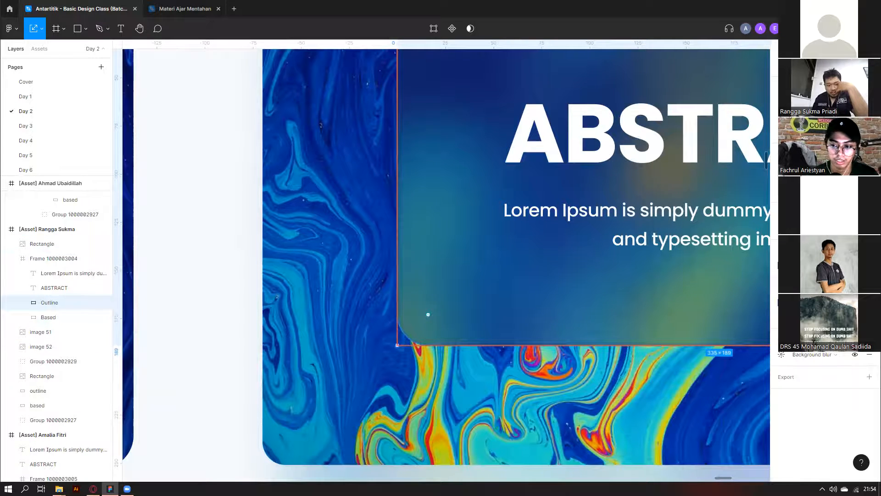
click(870, 266)
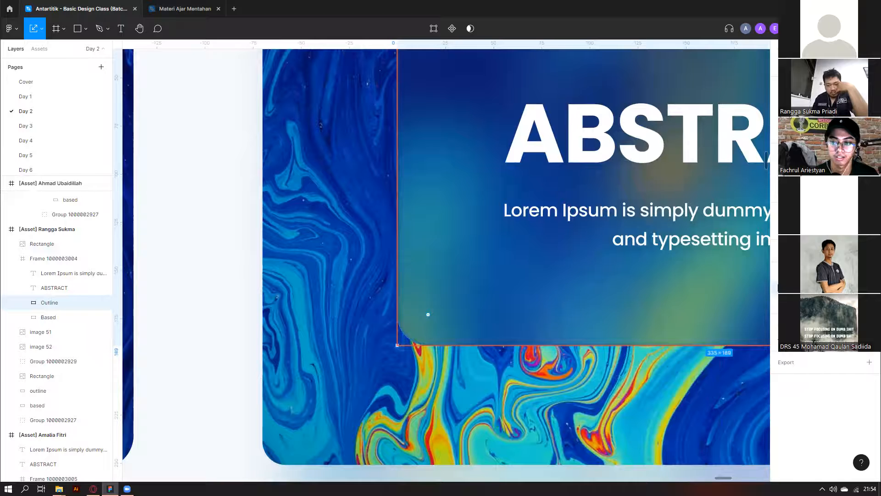
Set the Outline stroke colour to solid white.
click(781, 294)
drag(741, 311, 659, 251)
scroll(474, 288, down, 3)
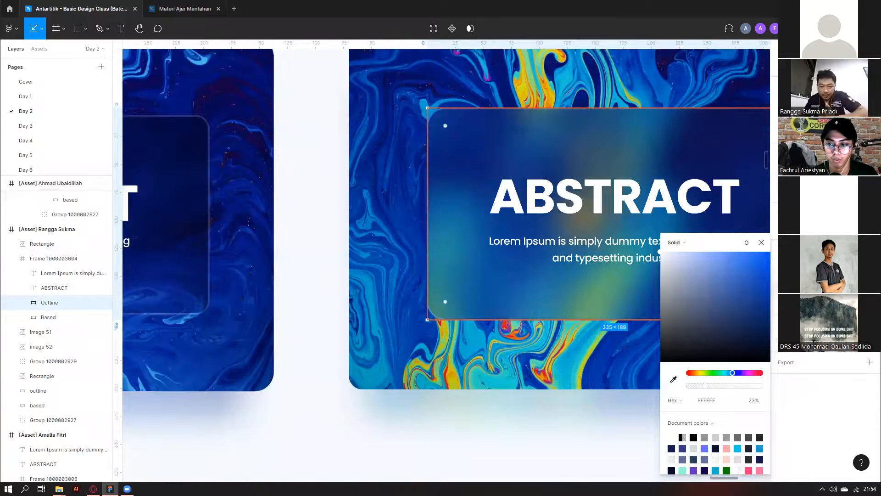
scroll(447, 237, right, 3)
key(Escape)
key(Return)
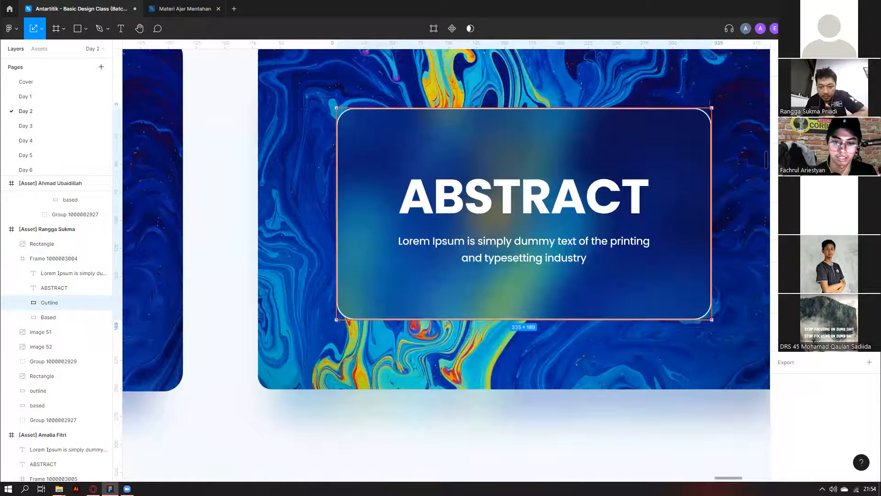
Turn the stroke into a linear gradient angled diagonally from the card's top-left.
click(782, 288)
click(680, 244)
click(689, 253)
drag(524, 111, 397, 116)
drag(523, 320, 547, 342)
scroll(614, 354, right, 4)
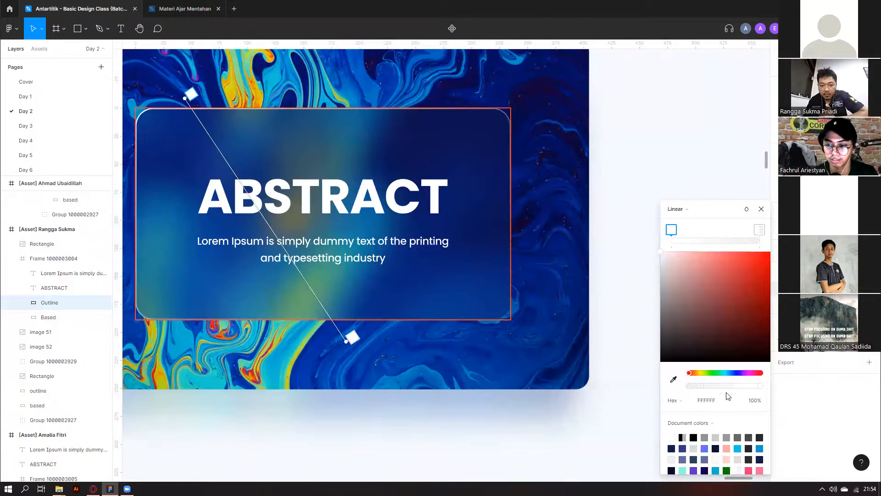
Lower the first gradient stop to about half opacity and the second to nearly transparent.
mouse_move(706, 382)
mouse_down()
mouse_move(795, 394)
mouse_move(709, 392)
mouse_move(725, 388)
mouse_up()
scroll(498, 114, up, 5)
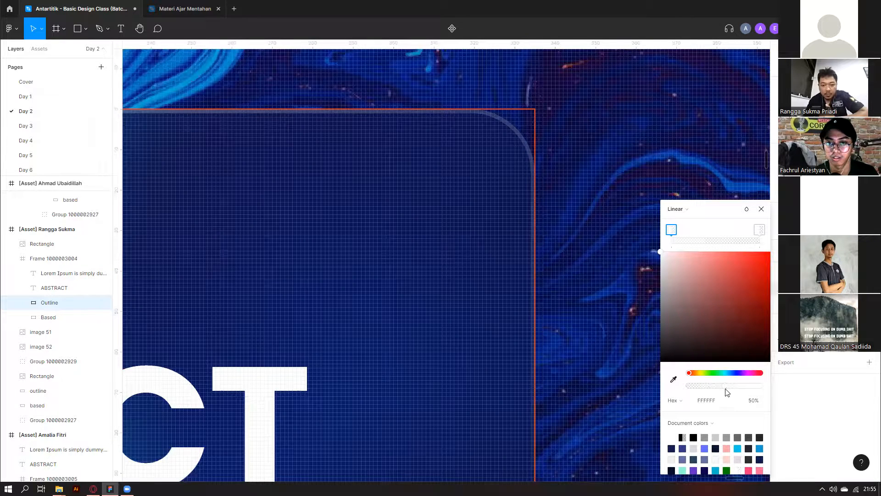
click(760, 231)
click(707, 386)
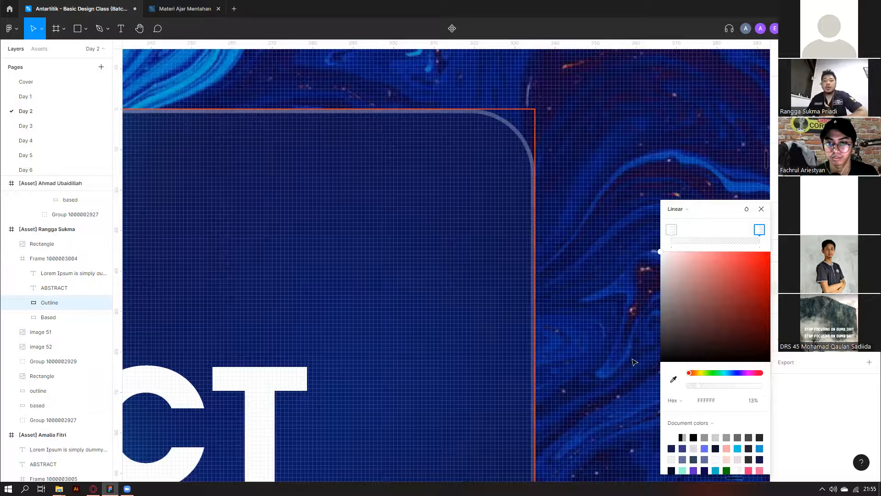
scroll(532, 310, down, 9)
Deselect and reselect the Outline layer to compare the gradient result.
click(454, 136)
scroll(390, 207, down, 1)
scroll(279, 316, up, 1)
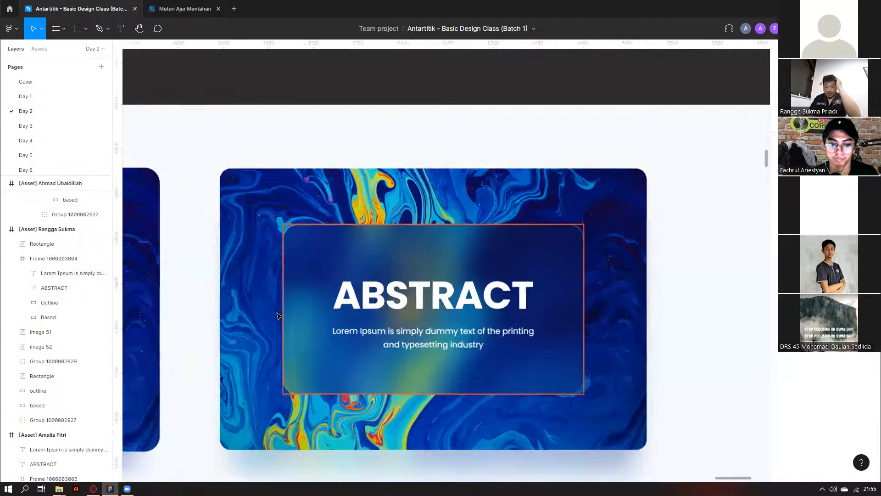
scroll(278, 317, up, 5)
click(288, 350)
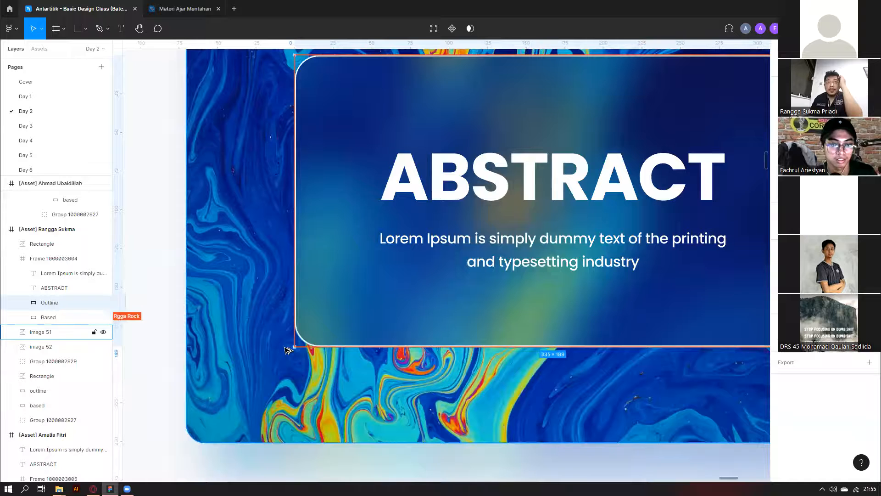
scroll(290, 352, down, 5)
click(256, 372)
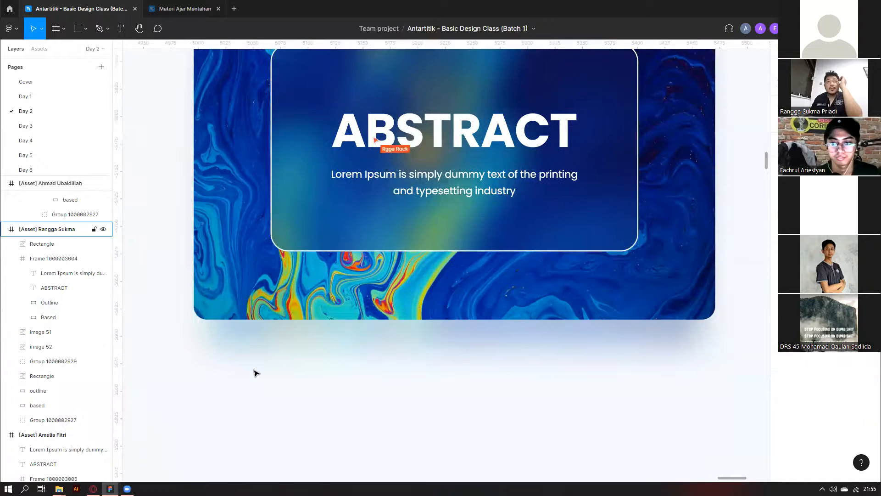
scroll(255, 373, down, 3)
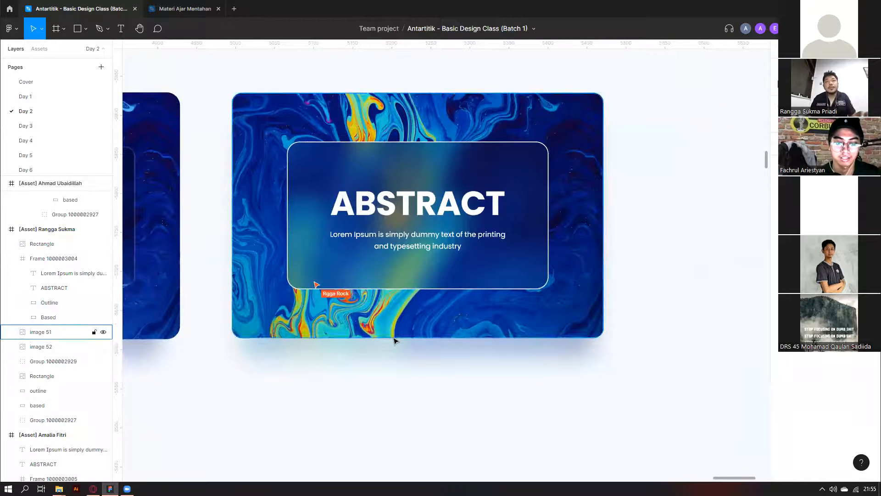
scroll(396, 341, left, 3)
Inspect the left card's glass rectangle noise fill and ABSTRACT text fill colour.
click(246, 242)
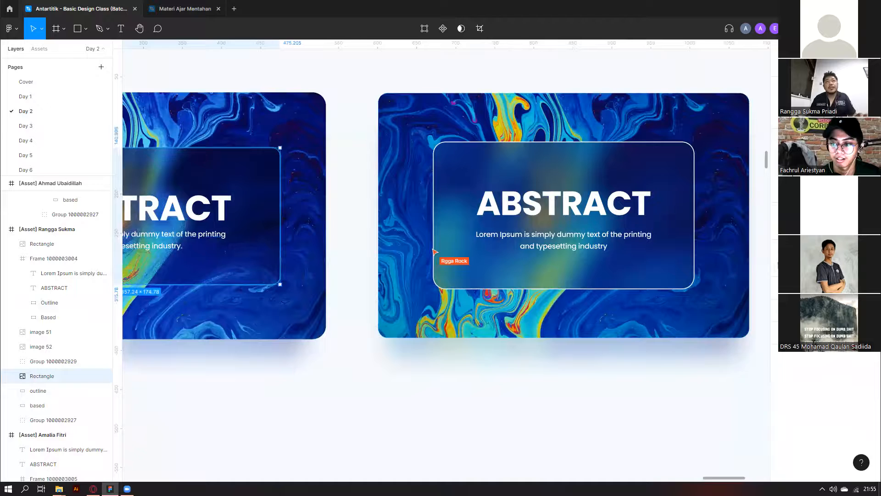
click(783, 267)
scroll(379, 301, down, 8)
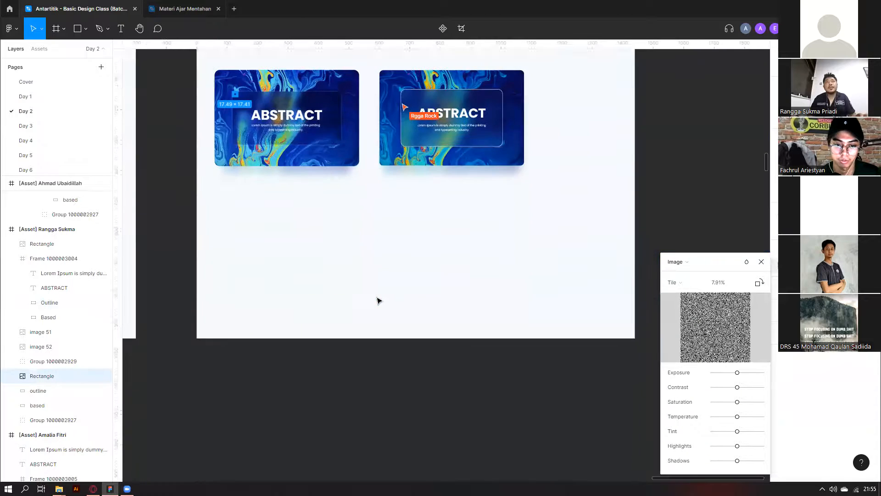
scroll(379, 301, up, 2)
click(281, 162)
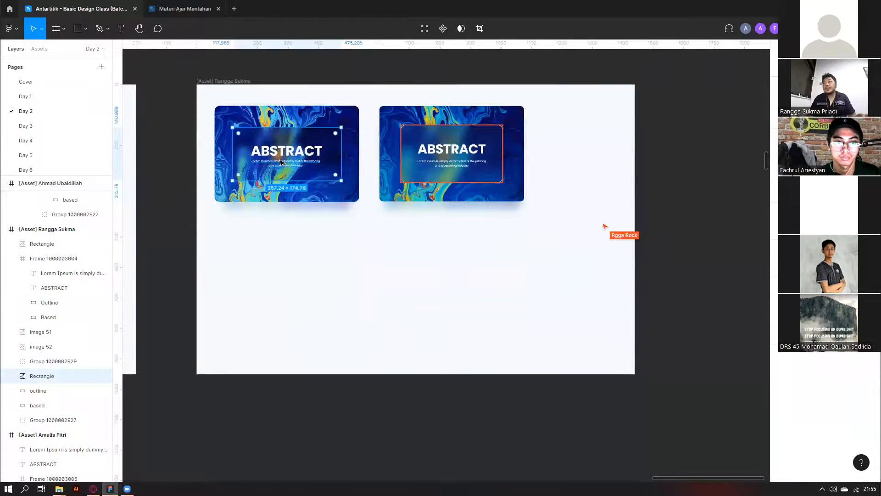
double_click(292, 150)
click(780, 353)
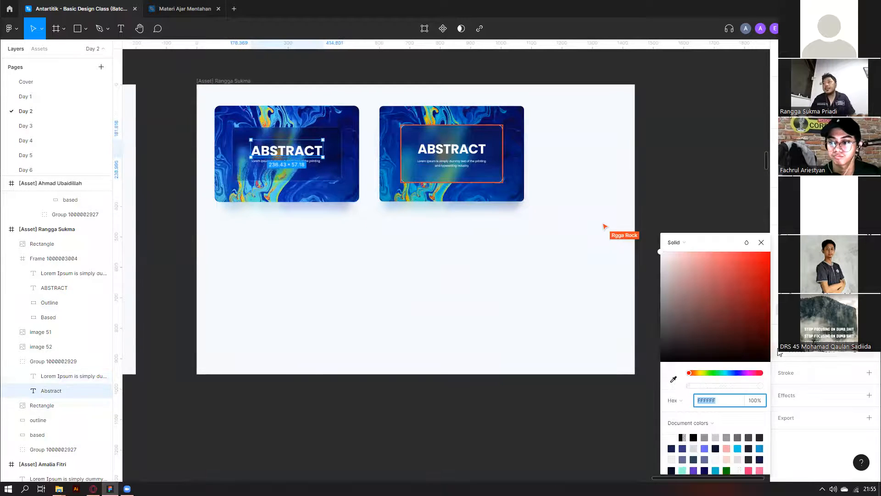
click(487, 289)
scroll(437, 181, up, 5)
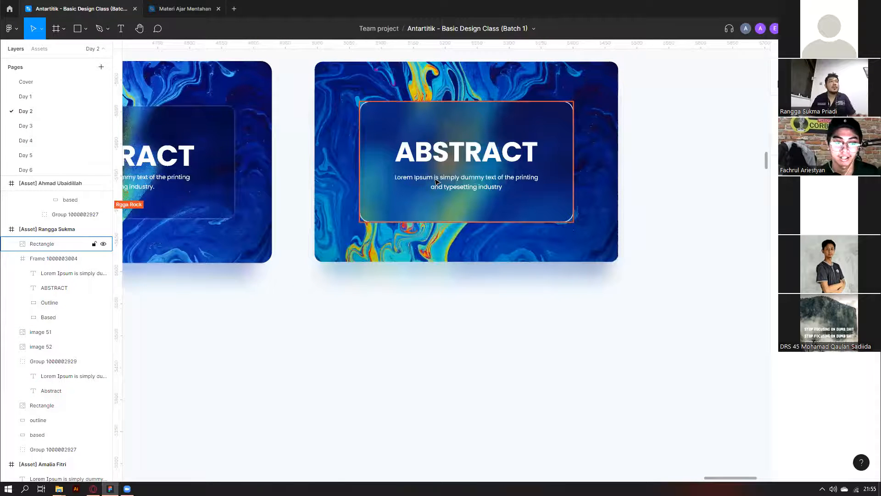
scroll(436, 182, down, 1)
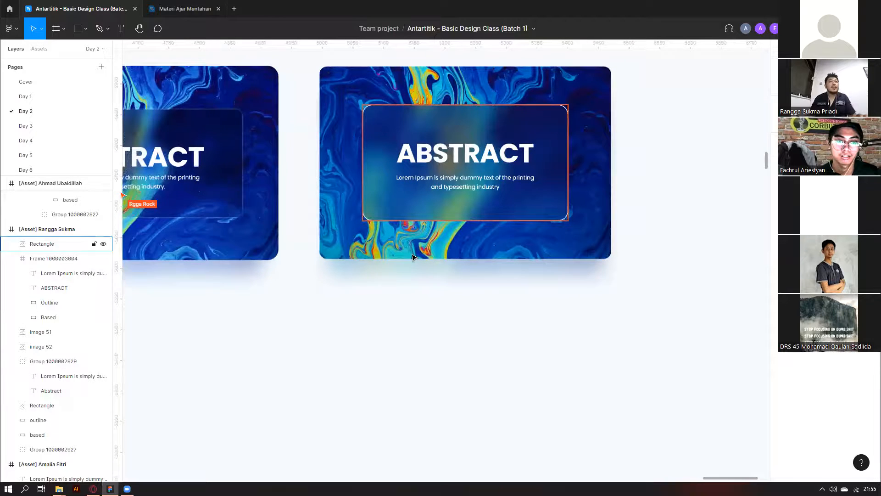
scroll(412, 258, down, 1)
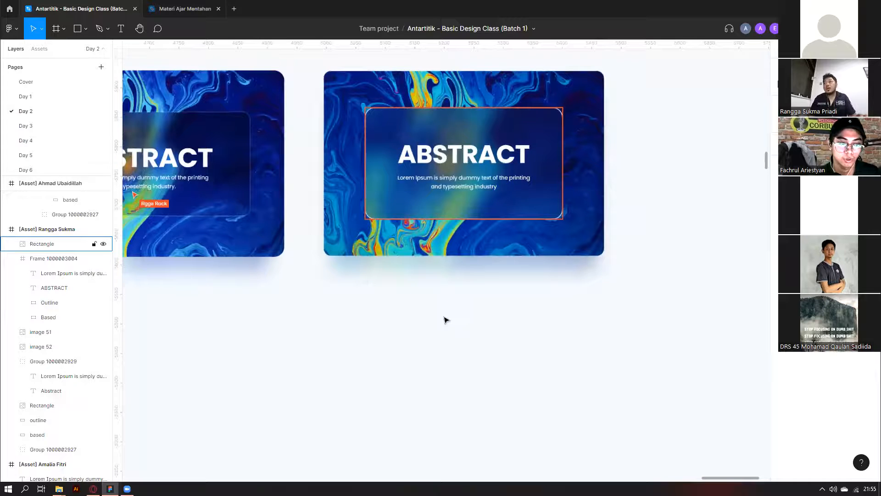
scroll(446, 320, down, 1)
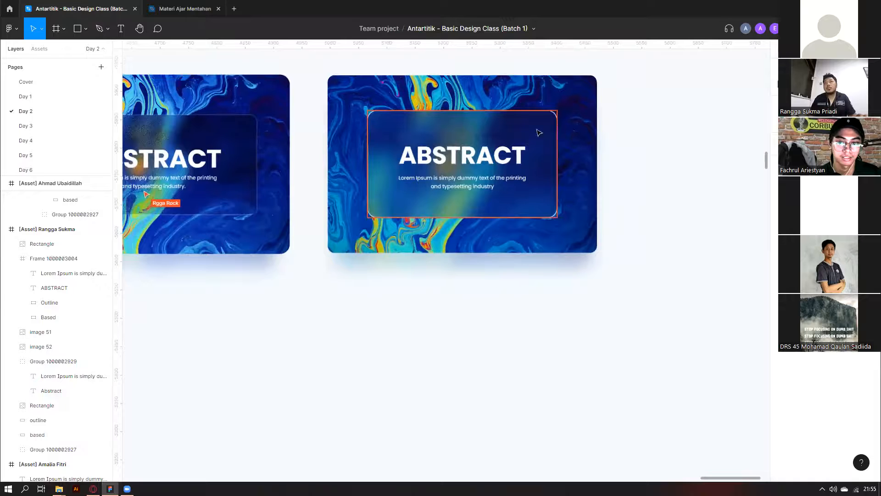
scroll(540, 133, down, 3)
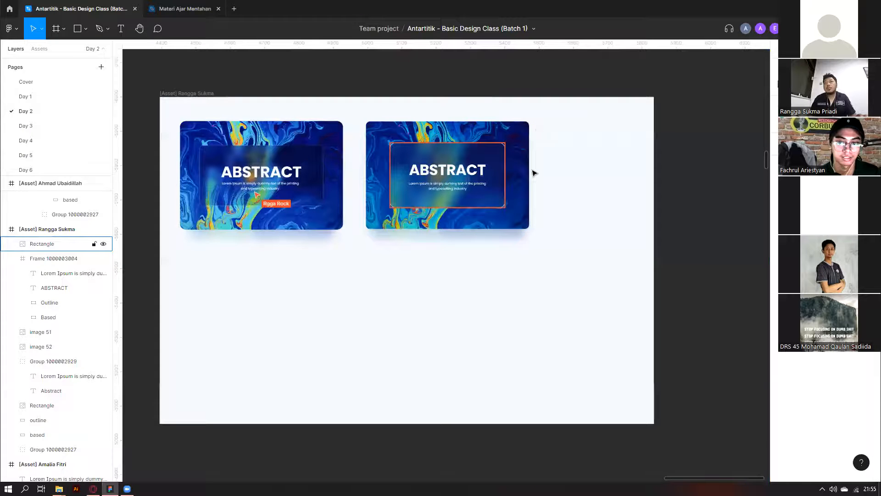
scroll(534, 173, down, 2)
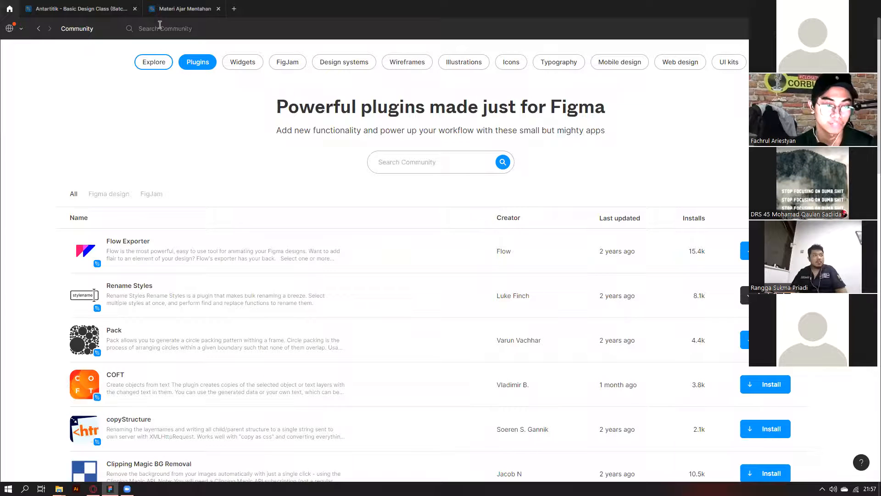
Search the Community for 'frame search' and show only plugin results.
click(160, 28)
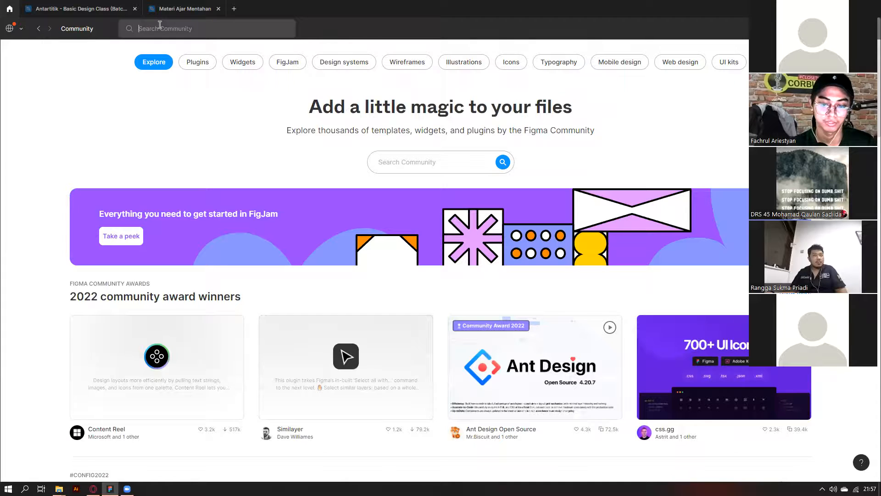
text(frame sear)
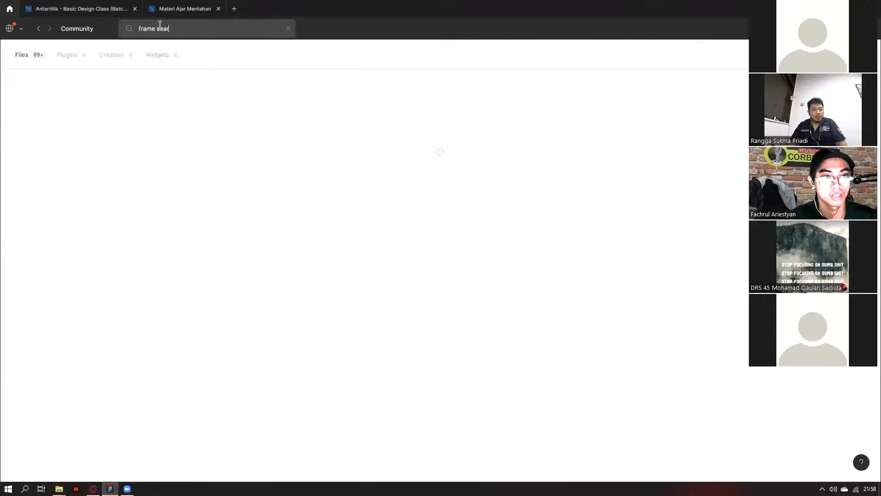
text(cr)
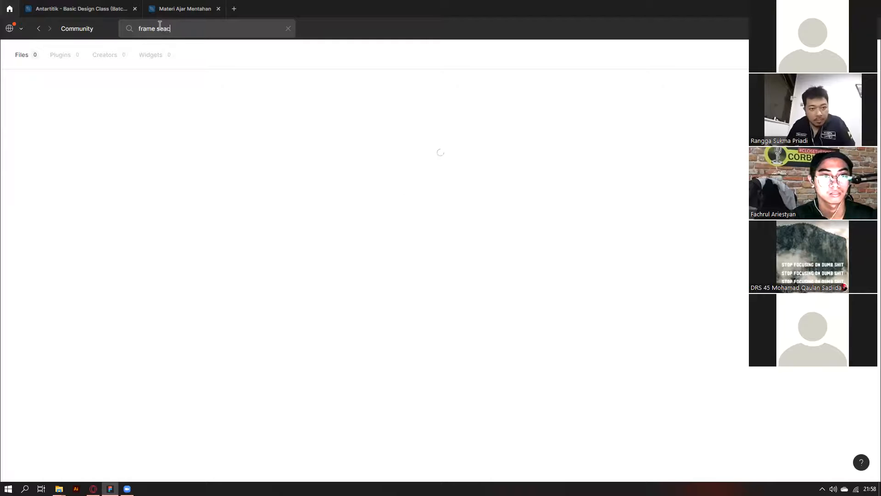
key(BackSpace)
key(BackSpace)
text(rch)
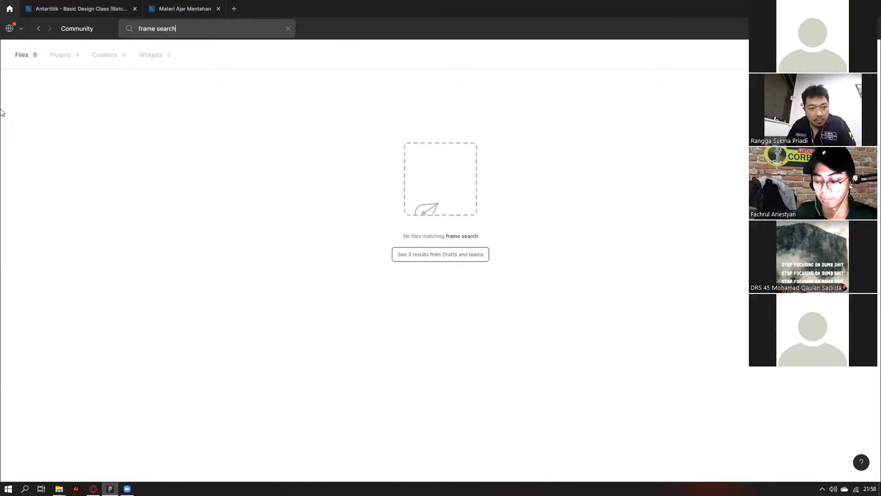
click(58, 61)
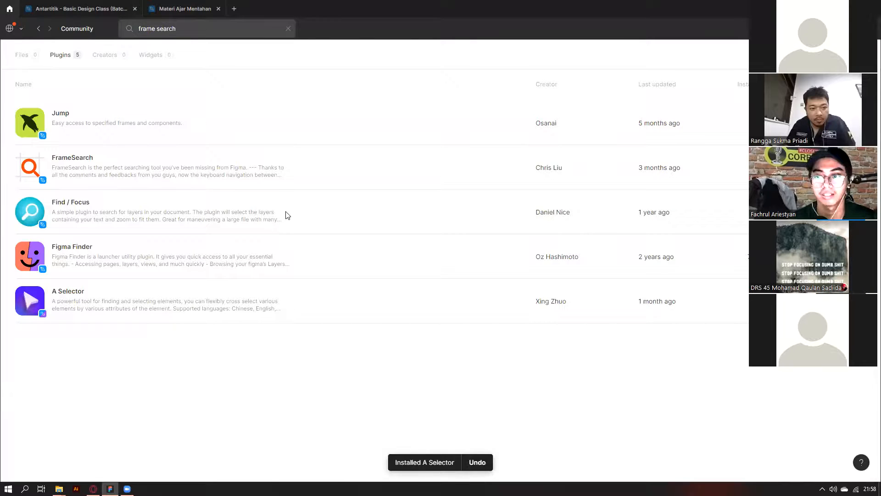
key(ctrl+Tab)
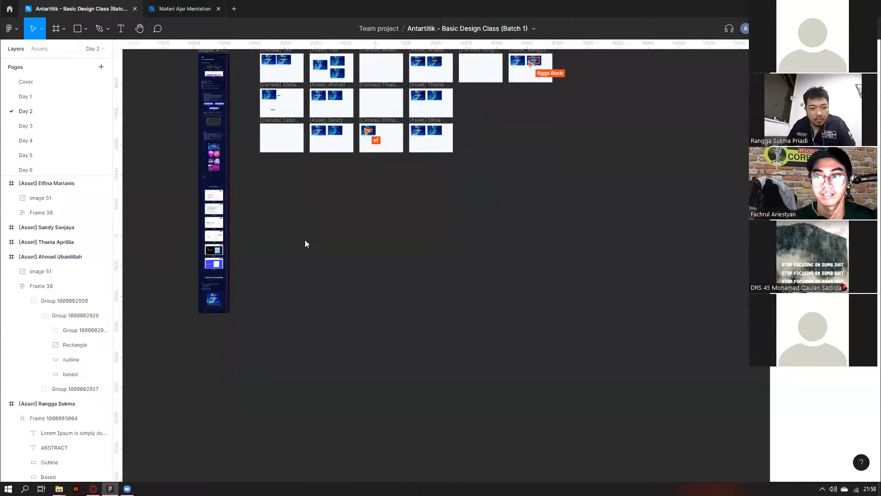
Launch the A Selector plugin, clear its search, and select a participant's canvas frame.
scroll(284, 178, up, 3)
scroll(284, 178, left, 1)
right_click(282, 165)
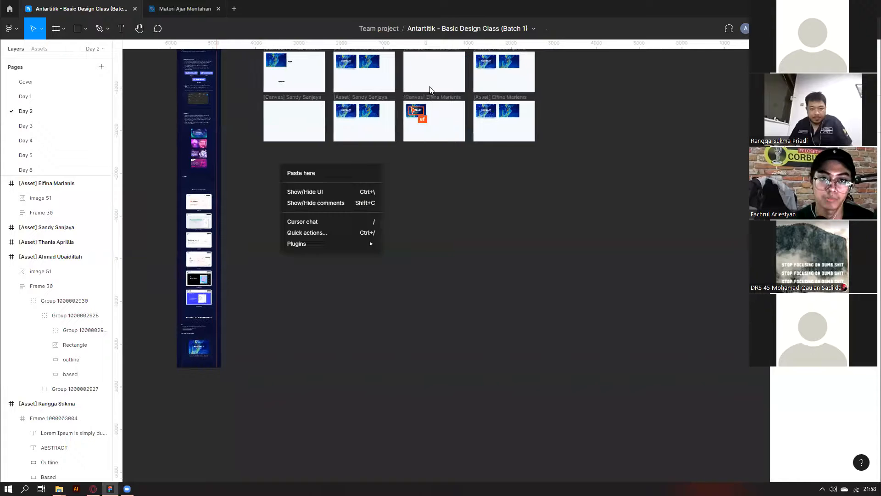
mouse_move(330, 244)
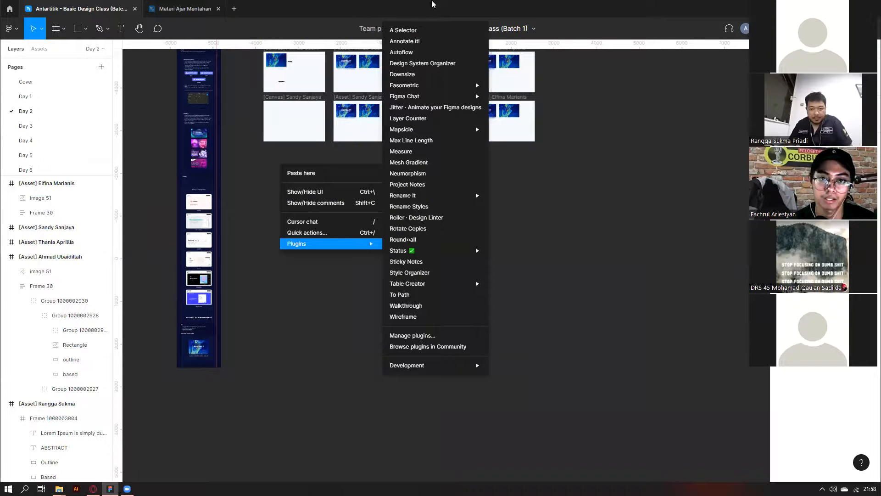
click(414, 31)
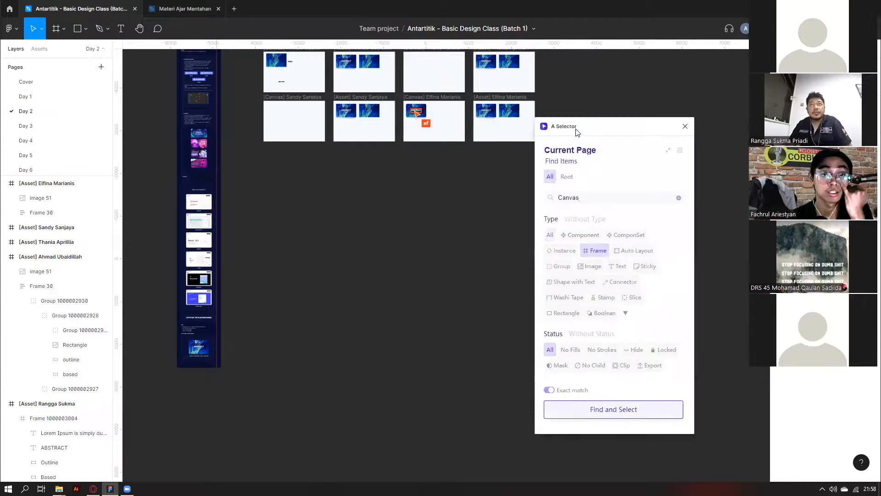
key(ctrl+a)
key(BackSpace)
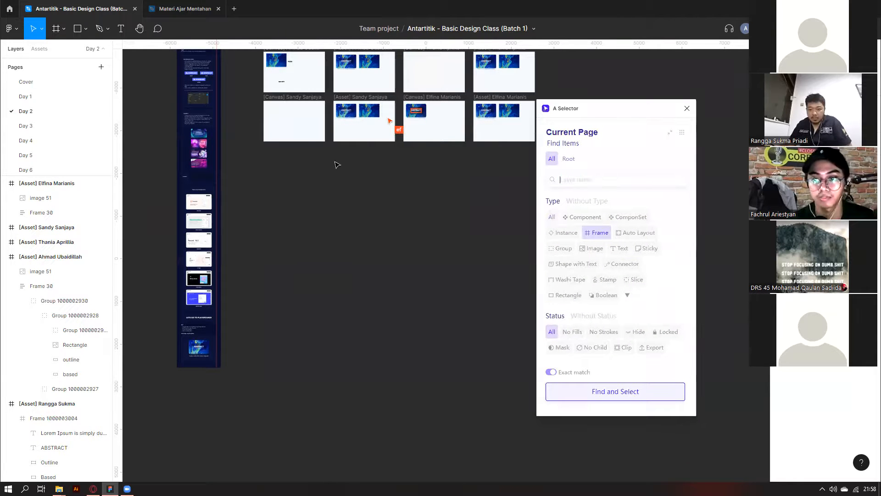
scroll(320, 106, up, 1)
click(320, 106)
scroll(320, 106, up, 1)
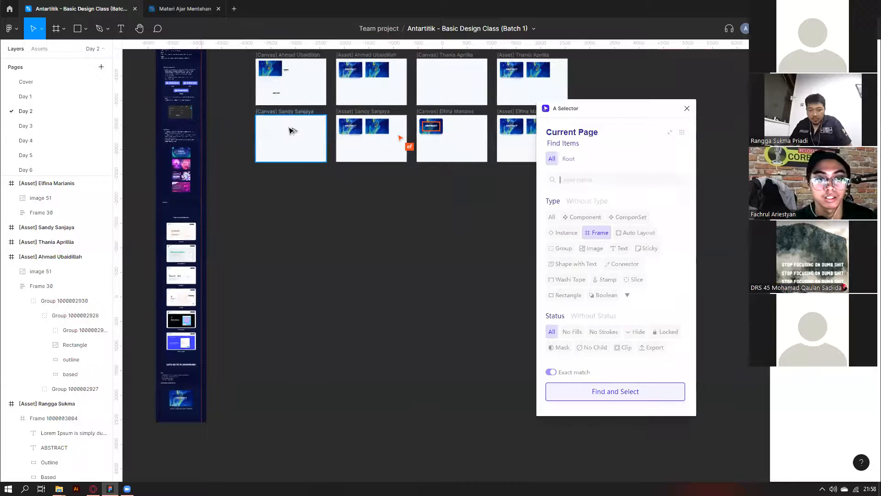
scroll(286, 140, up, 1)
scroll(279, 131, up, 1)
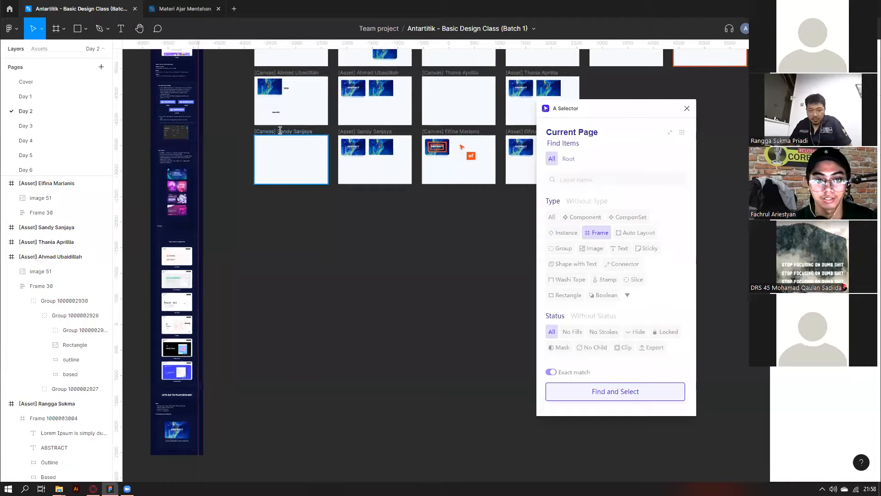
click(280, 130)
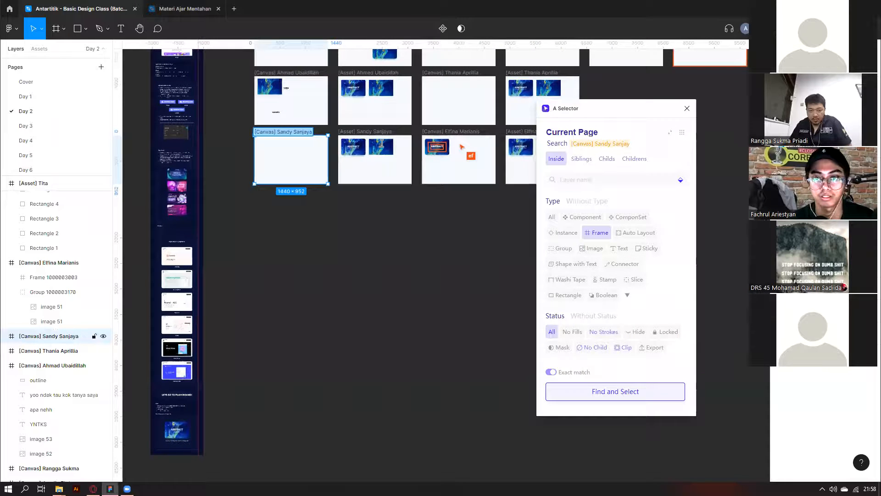
Find frames by the participant's name without the Canvas prefix or exact matching, stepping through matches.
click(671, 133)
click(627, 178)
click(619, 233)
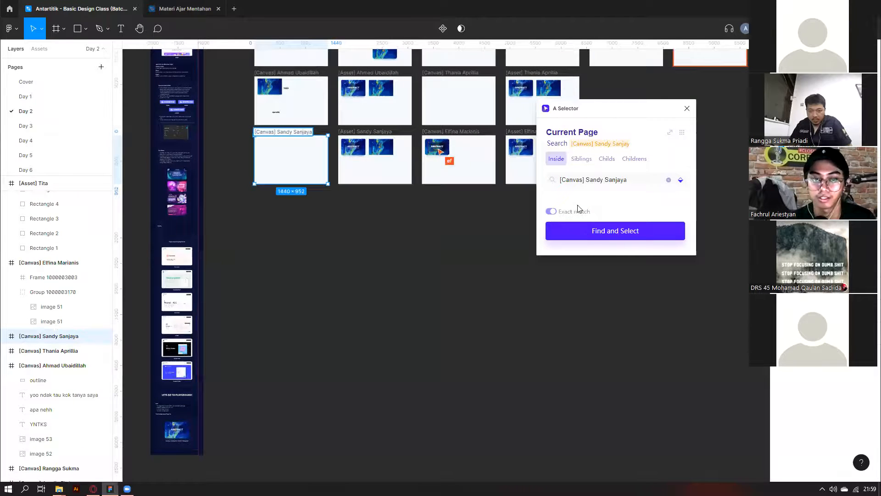
click(550, 212)
click(683, 132)
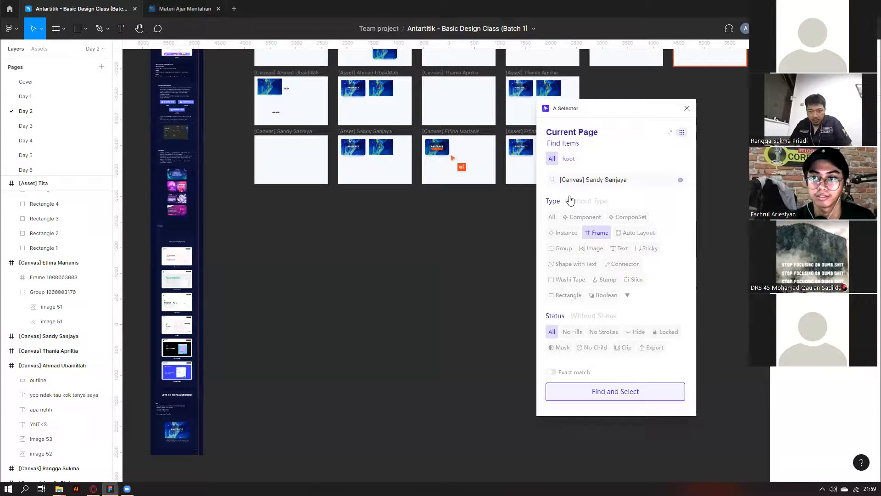
drag(586, 181, 546, 177)
key(BackSpace)
click(577, 392)
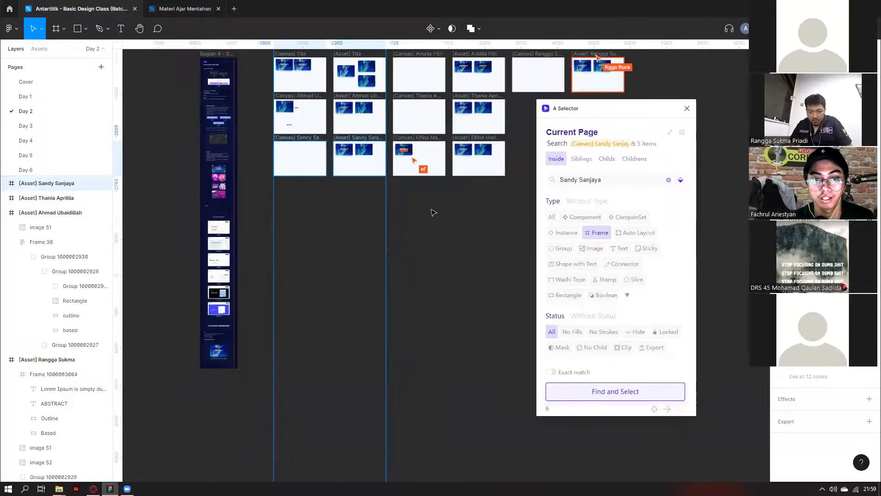
click(668, 409)
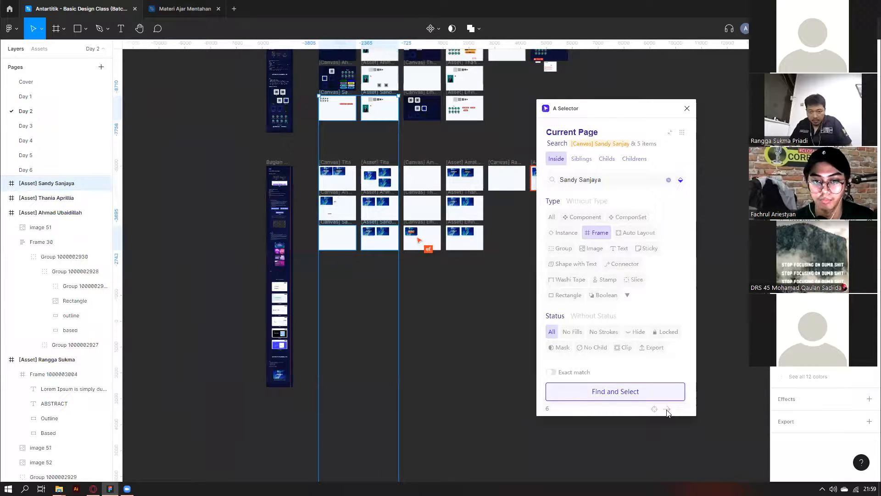
click(667, 409)
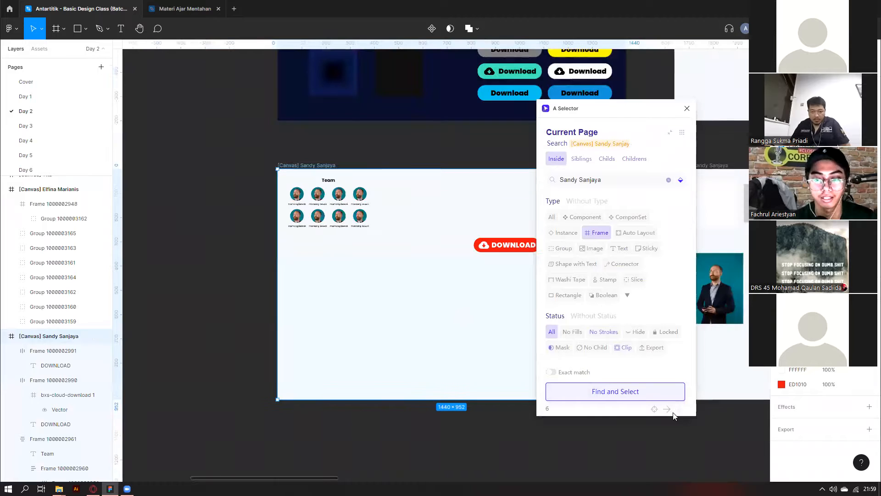
Box-select and clear the found frame groups on the canvas, moving the plugin window aside.
scroll(414, 298, down, 2)
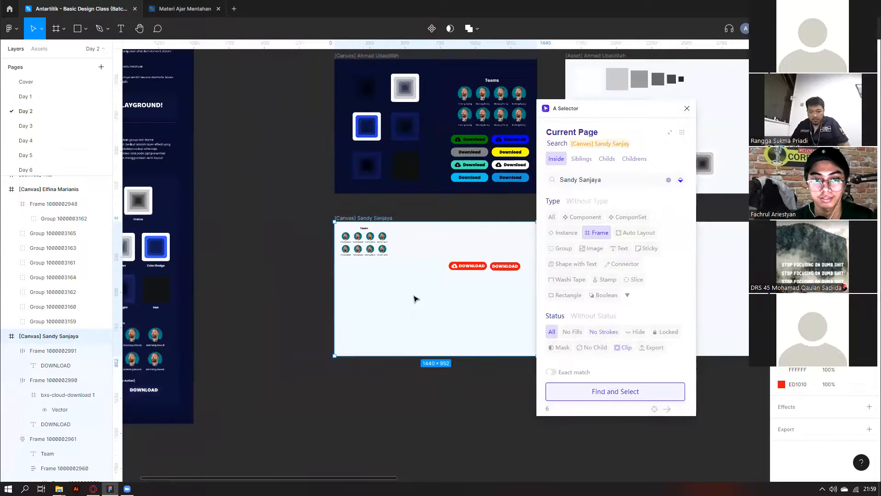
scroll(414, 299, down, 5)
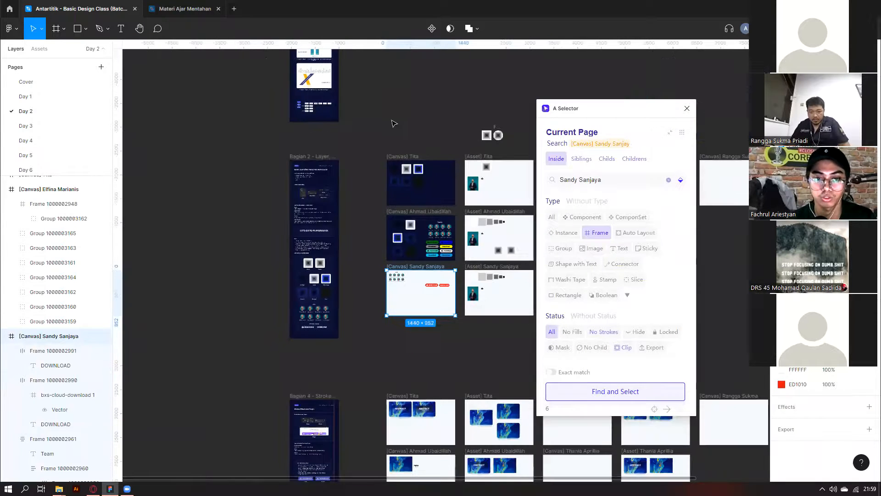
scroll(393, 123, down, 4)
click(394, 108)
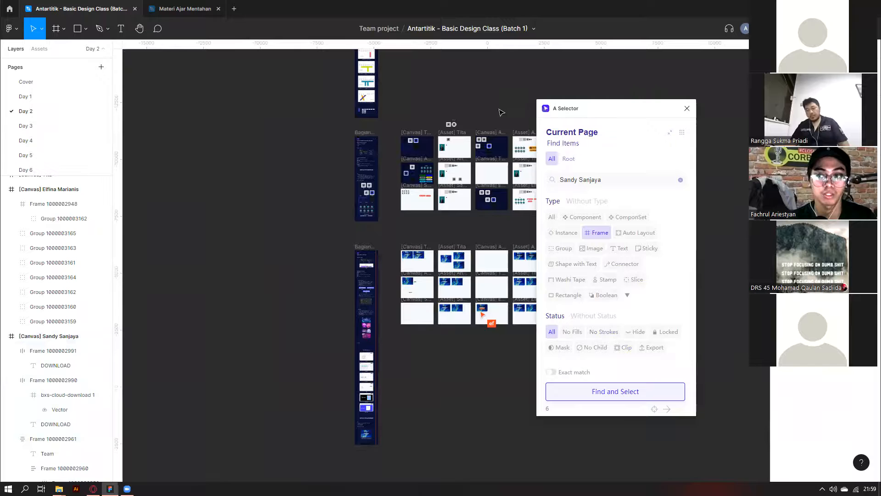
drag(505, 110, 300, 287)
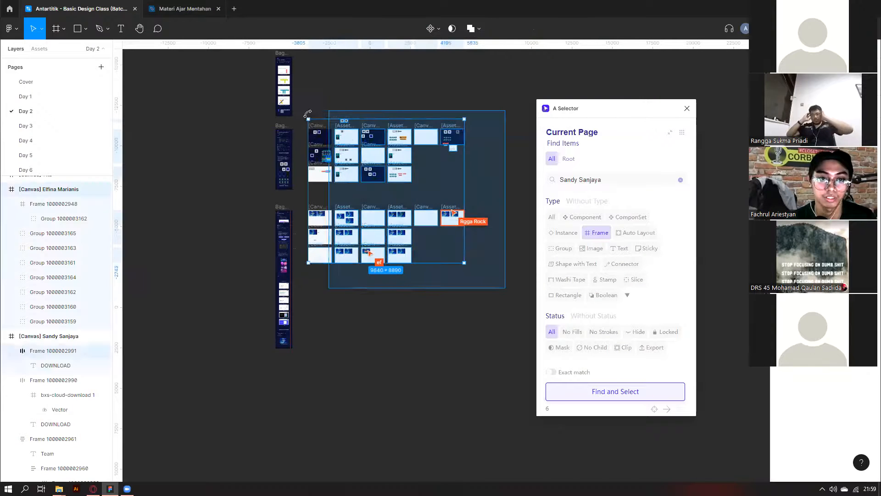
click(480, 130)
drag(582, 114, 646, 73)
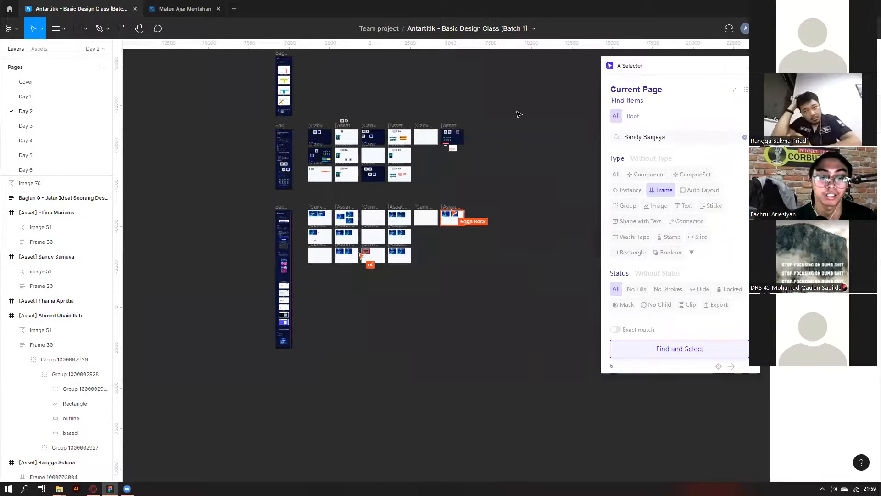
drag(246, 119, 492, 350)
click(245, 126)
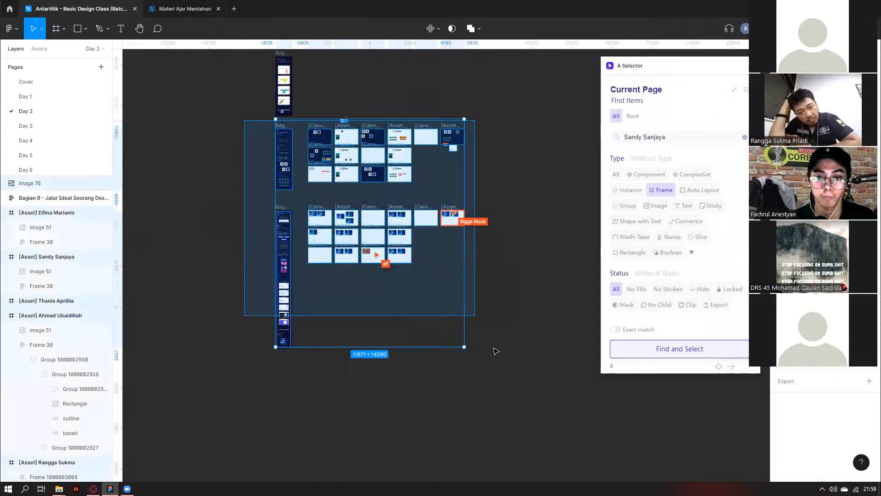
click(527, 384)
Return to the Community frame search results and select the previous search terms.
drag(668, 137, 623, 137)
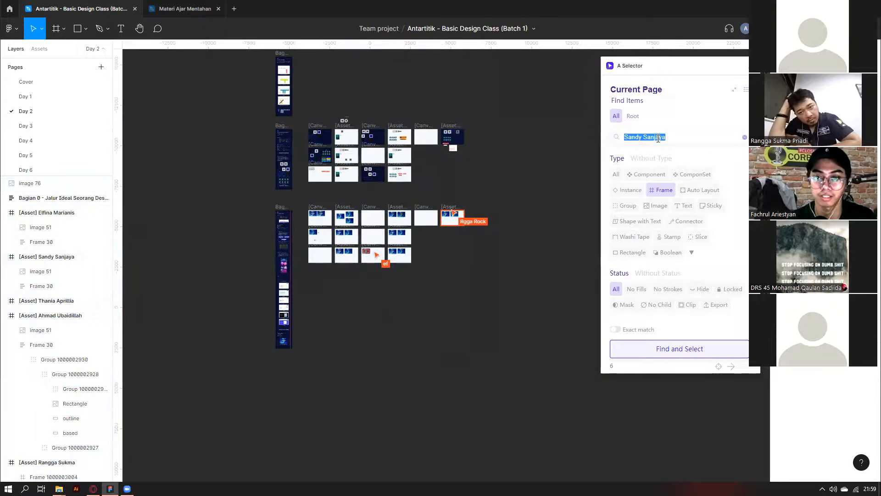
drag(633, 68, 639, 75)
triple_click(643, 139)
scroll(234, 121, down, 3)
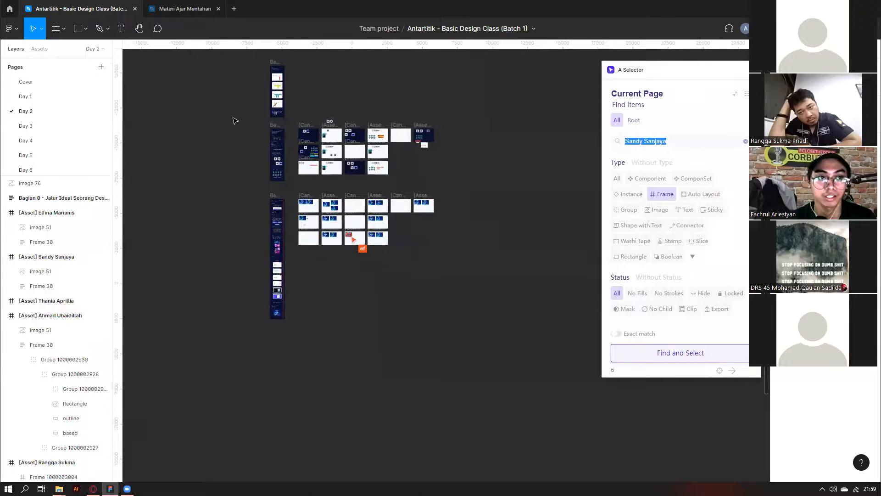
triple_click(676, 139)
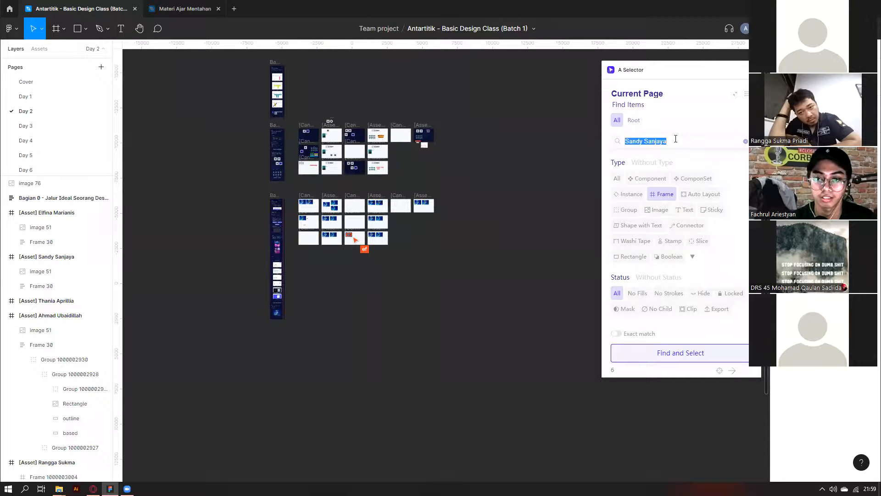
click(10, 9)
click(183, 30)
Search the Community for 'background remove' and browse the plugin results.
text(back)
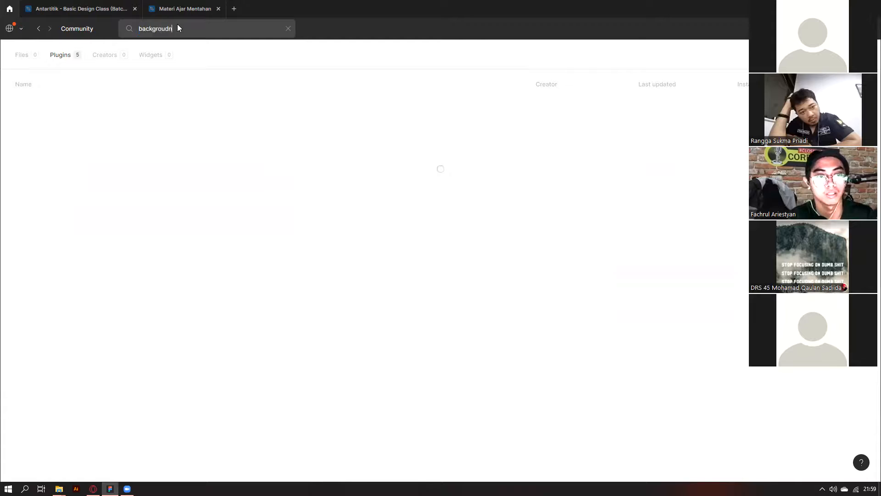
text(ground r)
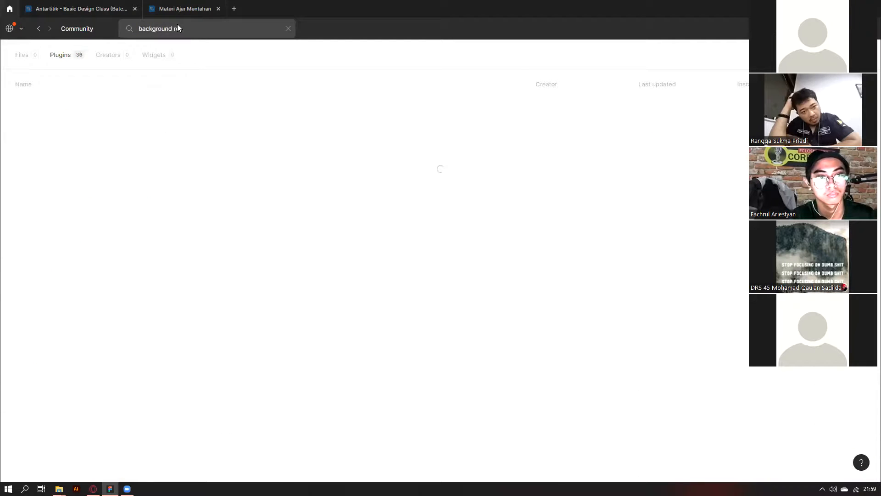
text(emove)
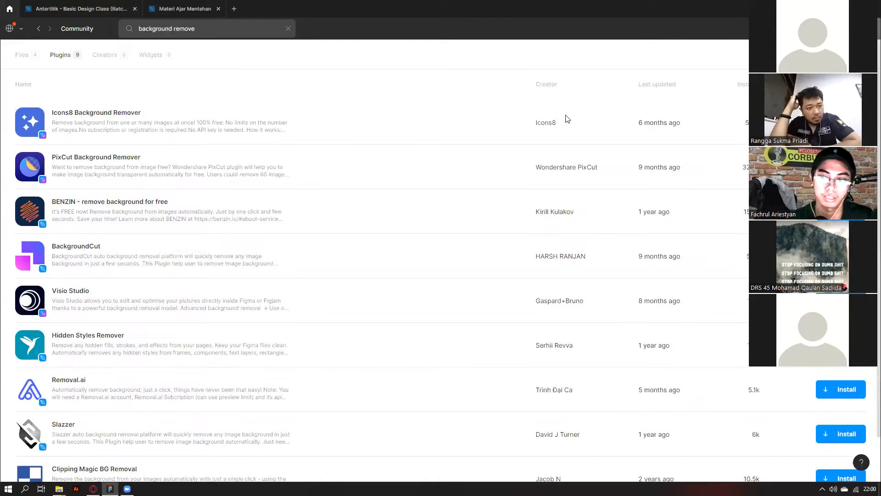
scroll(568, 119, down, 2)
scroll(120, 43, up, 2)
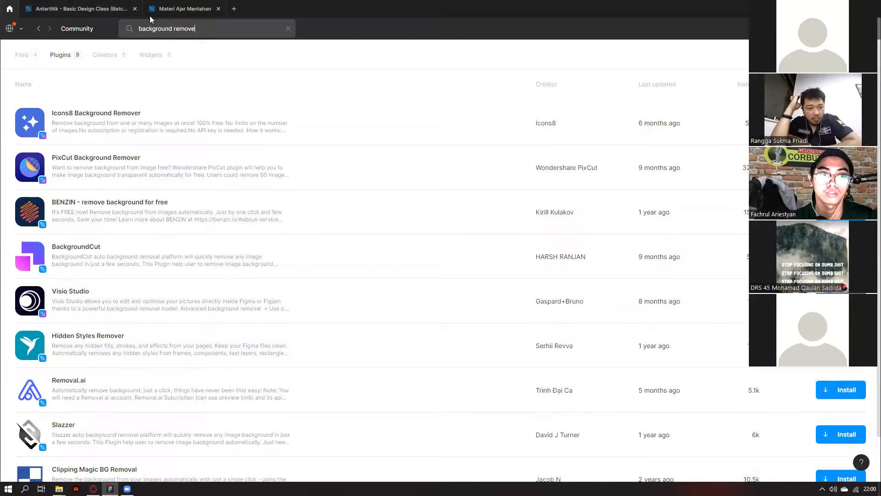
Return to the Antartitik design file and bring up the canvas context options.
click(98, 8)
right_click(432, 282)
mouse_move(465, 364)
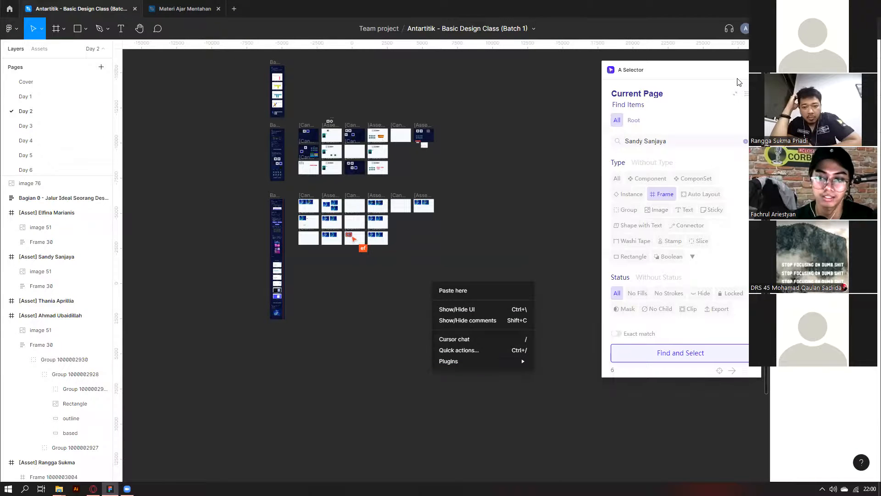
Close A Selector and open the installed plugins manager from the canvas context options.
key(Escape)
click(753, 70)
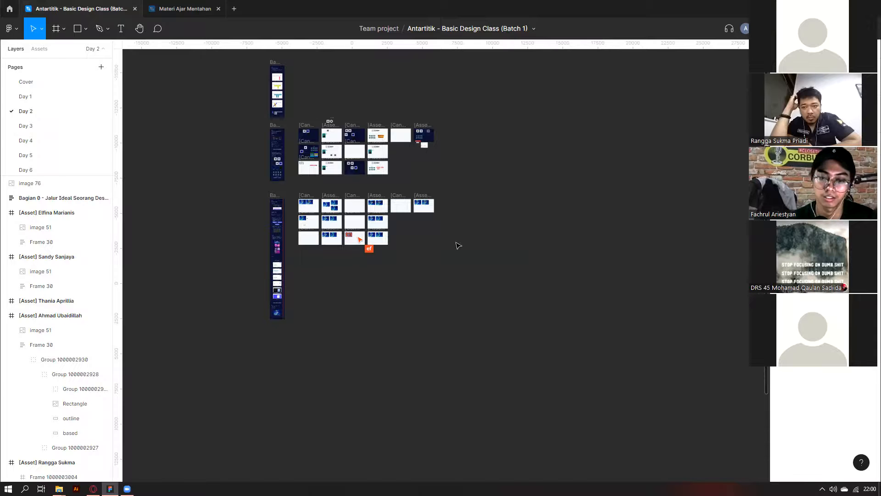
right_click(442, 248)
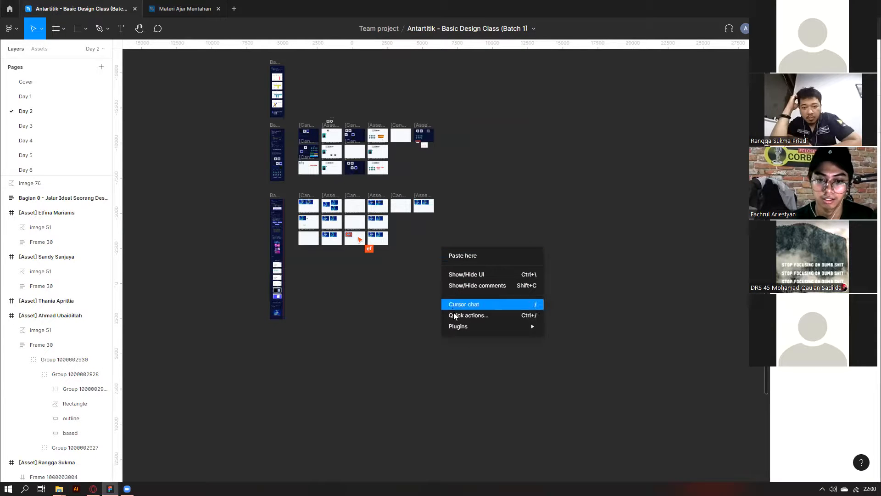
mouse_move(459, 327)
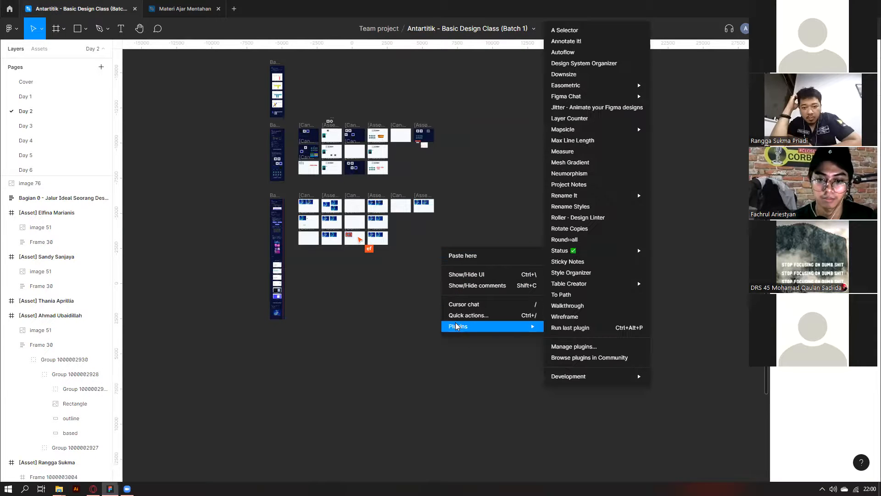
click(574, 347)
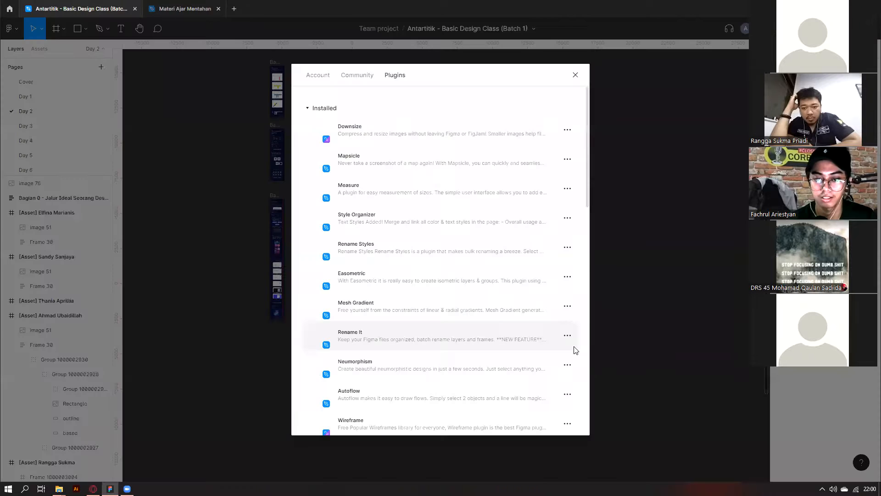
Uninstall the Mapsicle plugin and close the plugin manager.
click(568, 161)
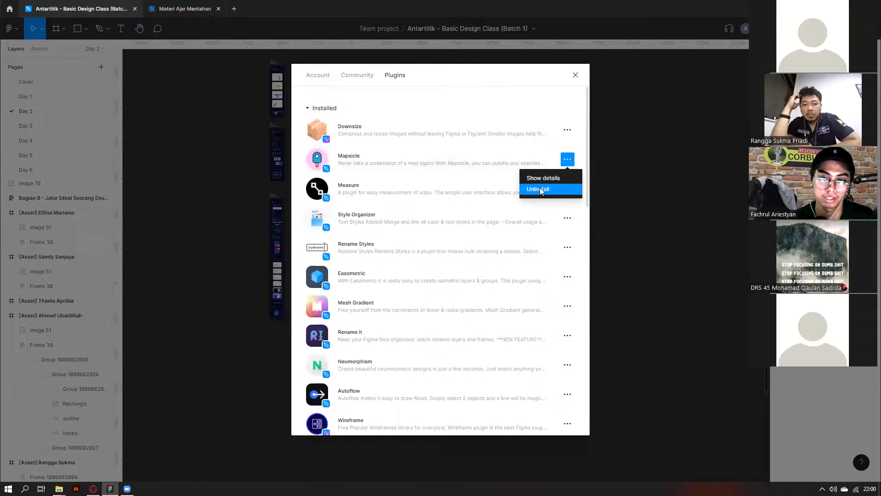
click(540, 190)
click(575, 75)
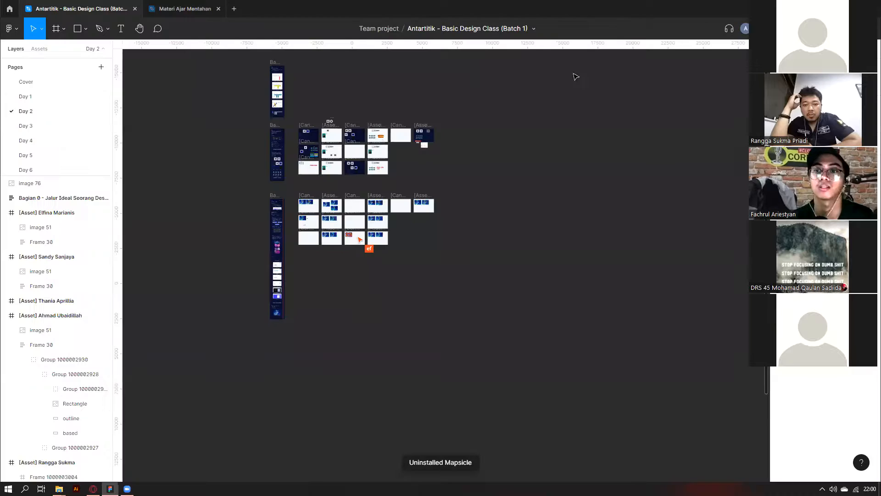
scroll(335, 347, down, 2)
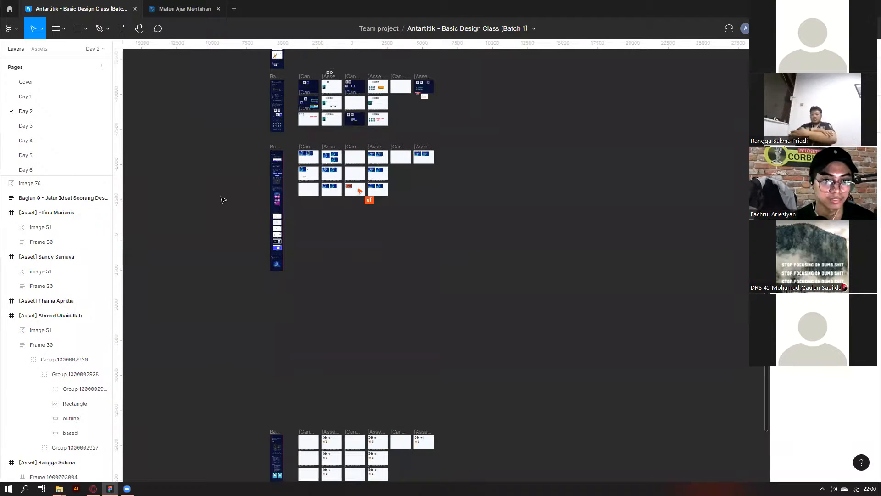
scroll(216, 161, up, 6)
scroll(184, 230, down, 4)
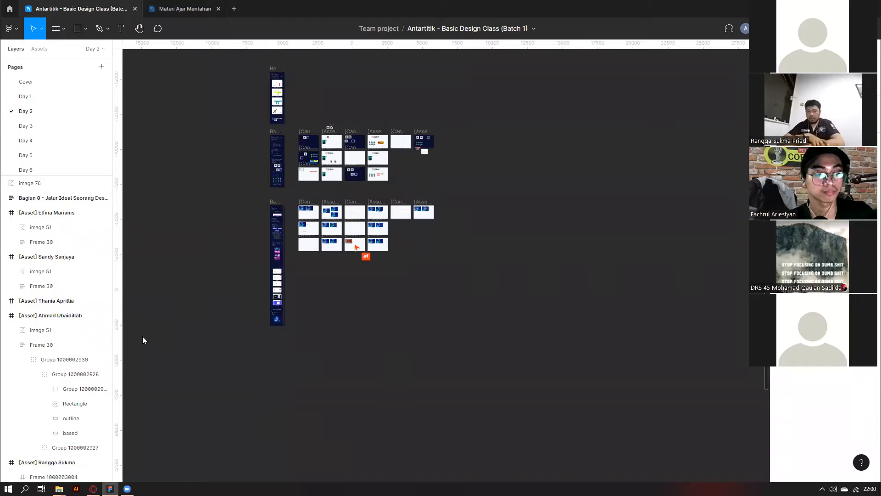
Browse the Day 3 template and asset frames, then return to the Day 2 page.
click(32, 126)
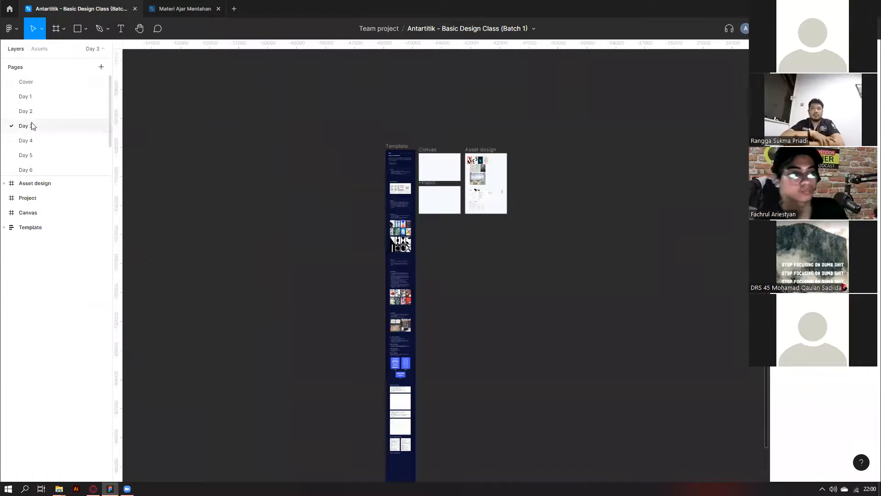
scroll(380, 146, down, 1)
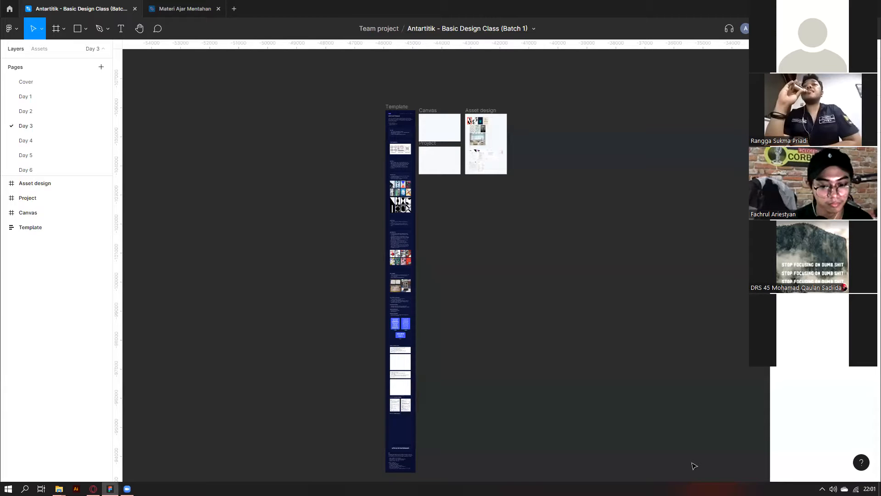
scroll(562, 375, down, 1)
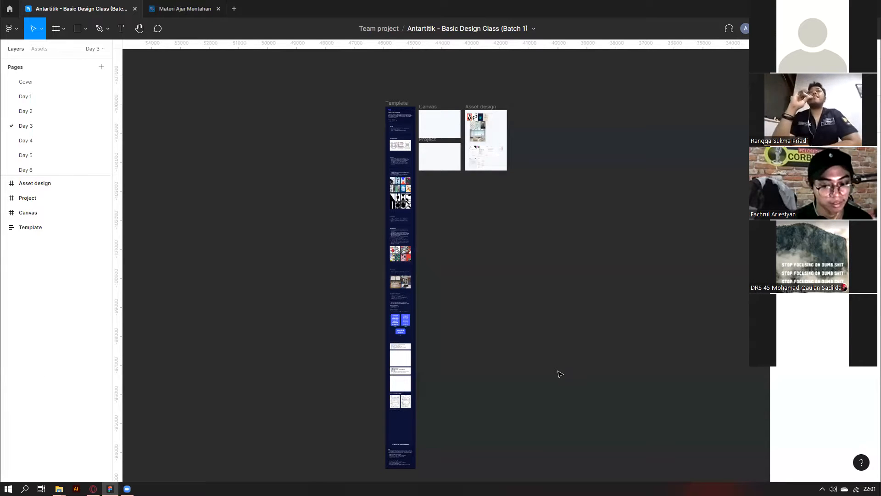
scroll(560, 374, down, 2)
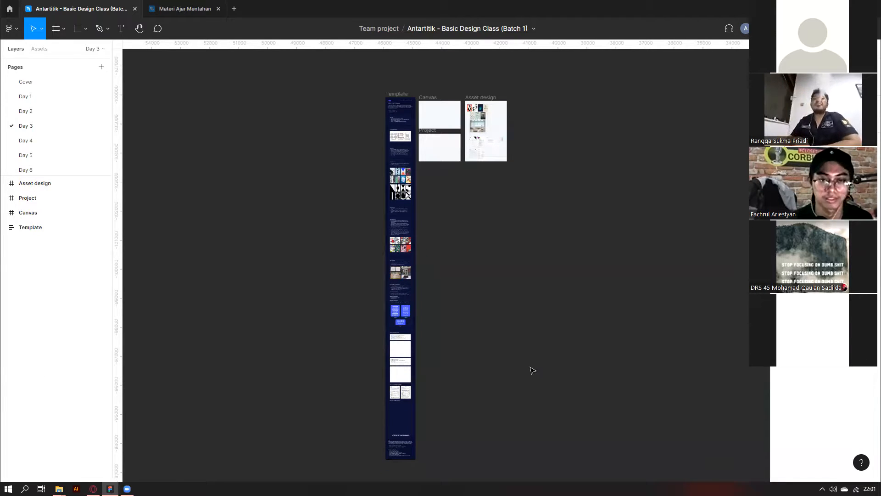
scroll(409, 110, up, 3)
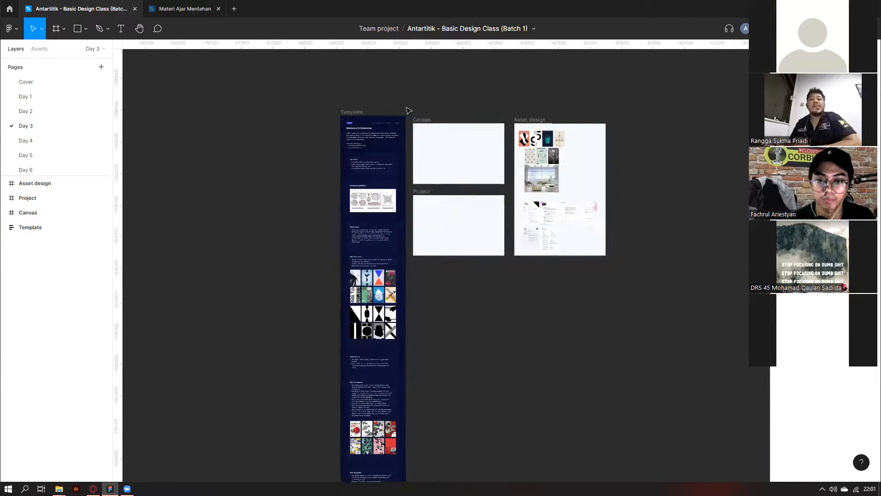
scroll(409, 110, up, 2)
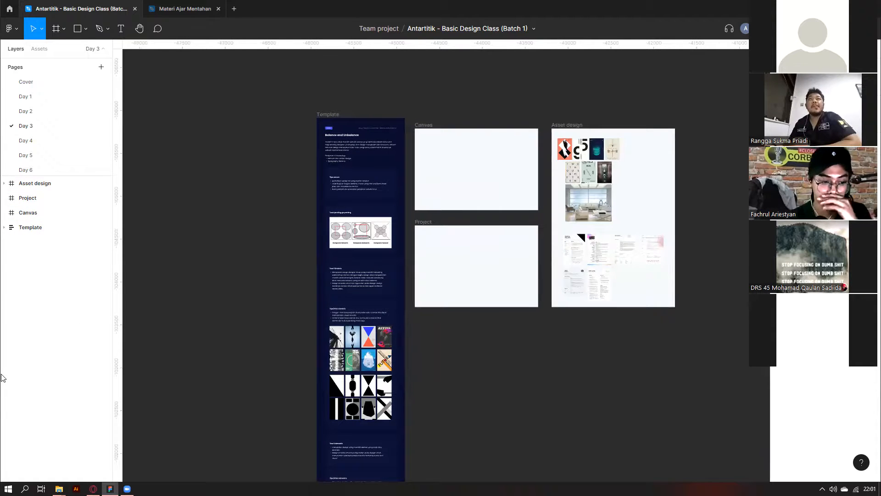
scroll(376, 142, down, 1)
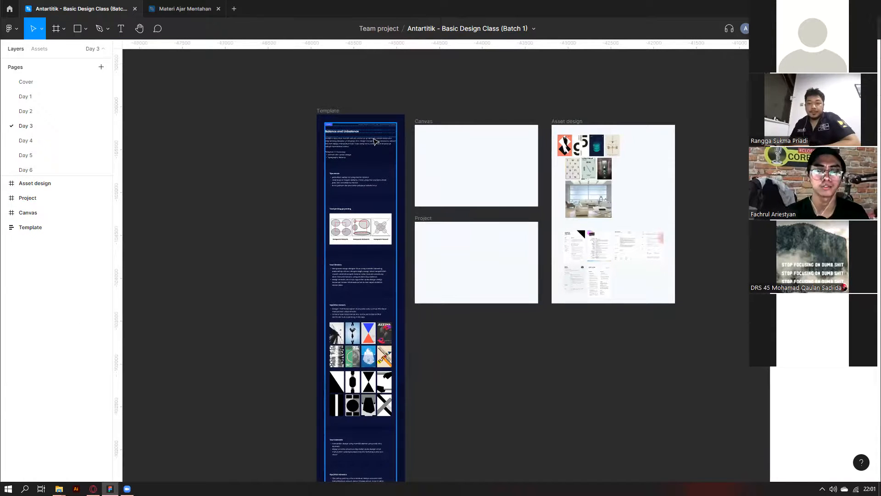
scroll(264, 107, down, 1)
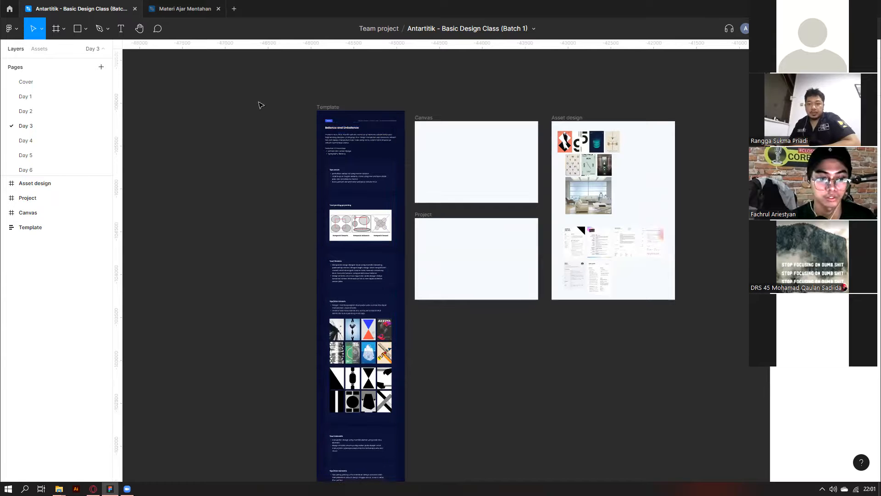
click(37, 118)
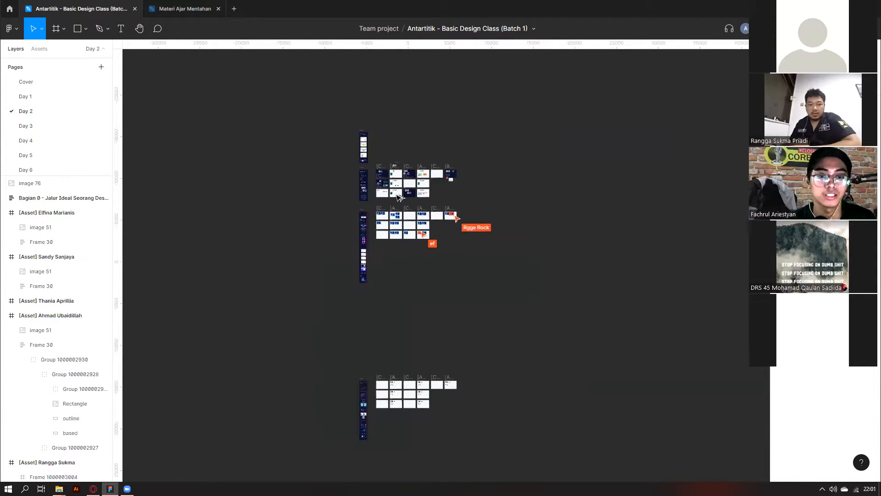
On Day 2, select a student's canvas and asset frame pair, drag it right, then undo.
click(367, 222)
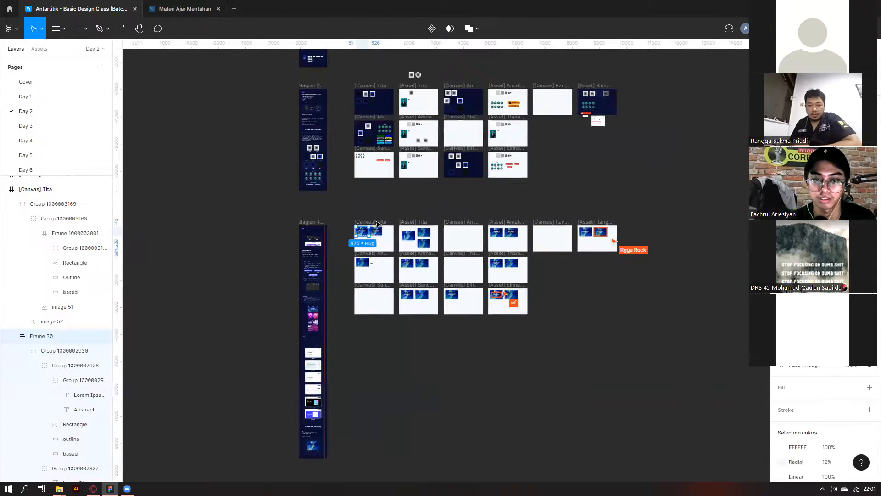
shift+click(399, 222)
drag(408, 239, 729, 242)
scroll(729, 242, right, 3)
scroll(584, 242, up, 3)
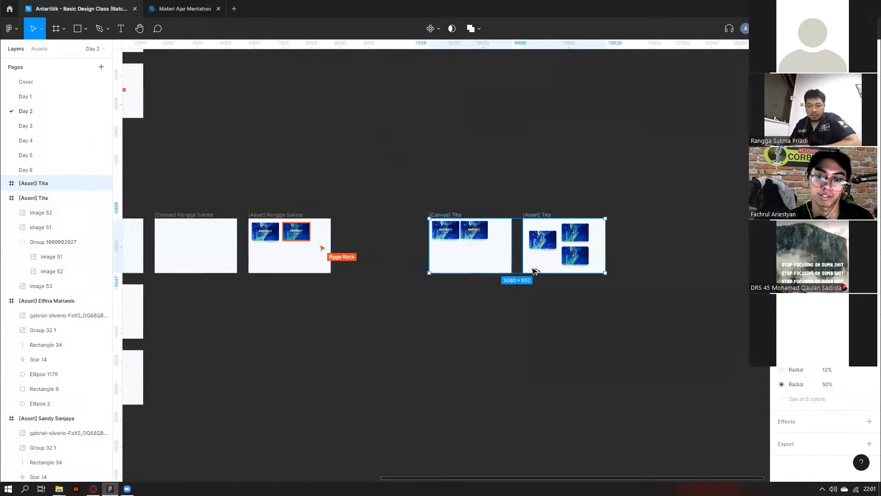
scroll(534, 270, down, 2)
key(ctrl+z)
key(ctrl+z)
On the Day 3 page, enter and exit editing of the Balance and Unbalance title.
click(24, 130)
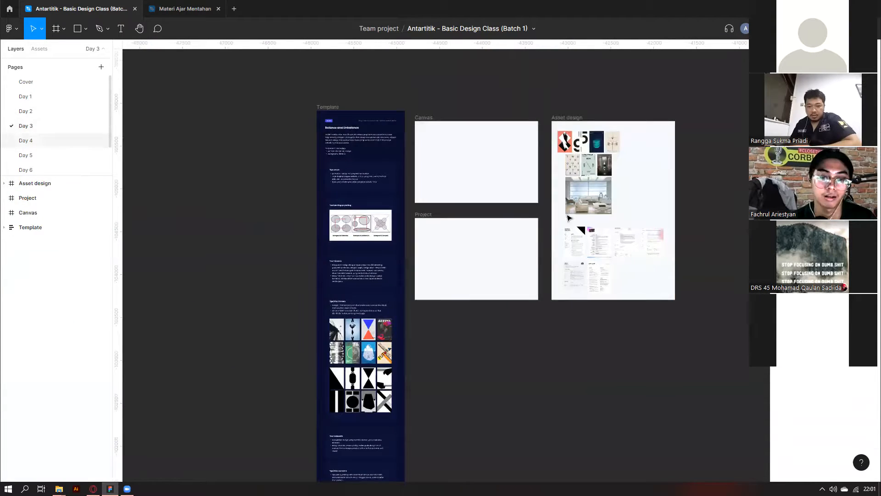
scroll(330, 126, up, 5)
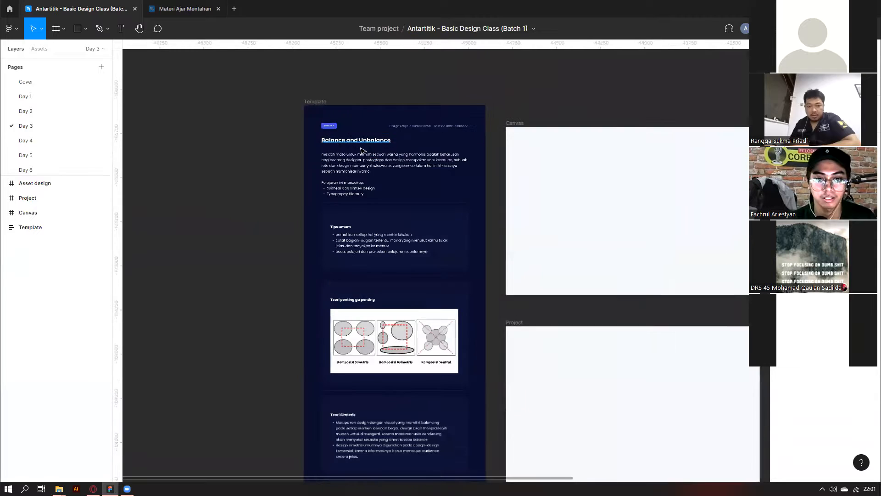
double_click(337, 132)
scroll(346, 141, down, 3)
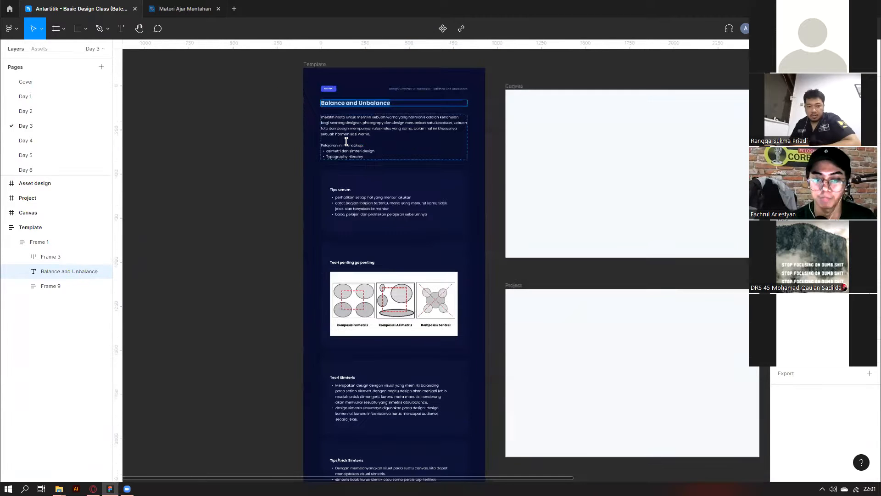
key(Escape)
Scroll past the Tips/trick Asimetris notes to the eight-poster grid, select the first poster, then deselect.
scroll(398, 277, down, 10)
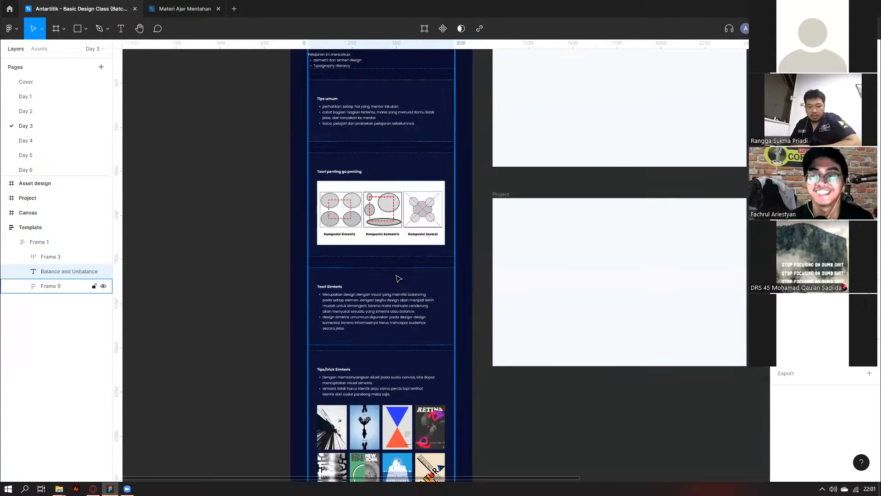
scroll(376, 316, up, 5)
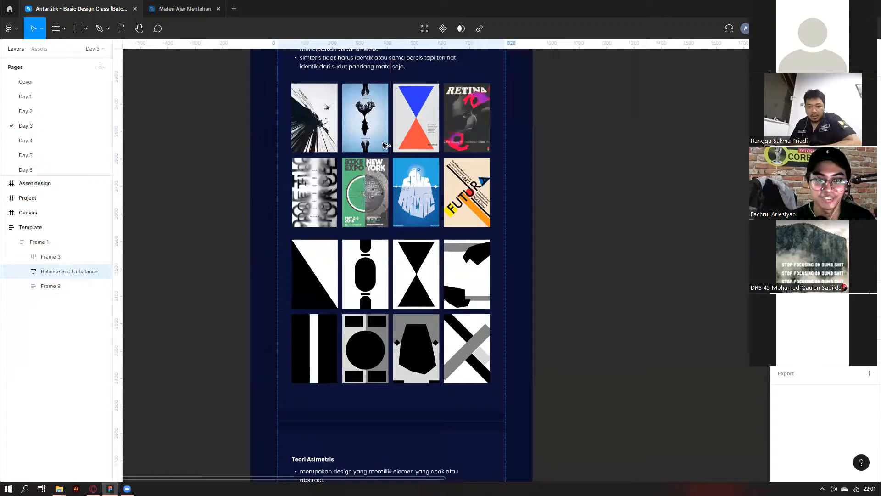
scroll(384, 137, up, 3)
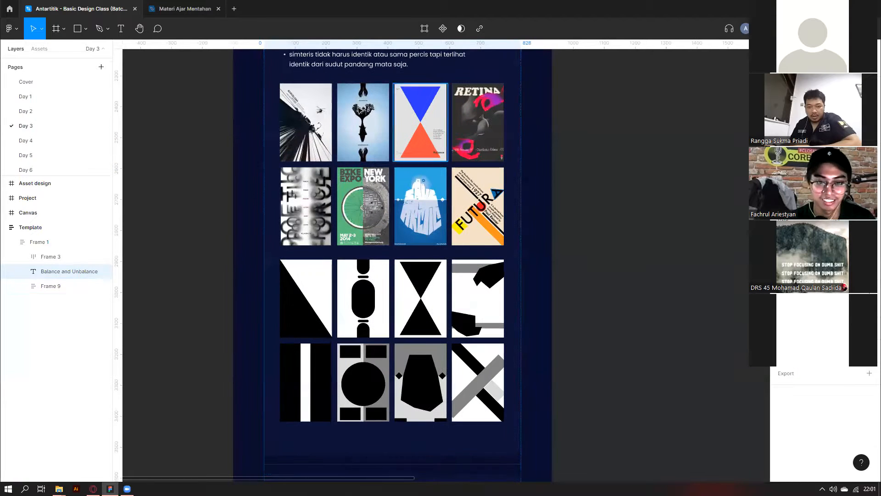
scroll(383, 126, up, 4)
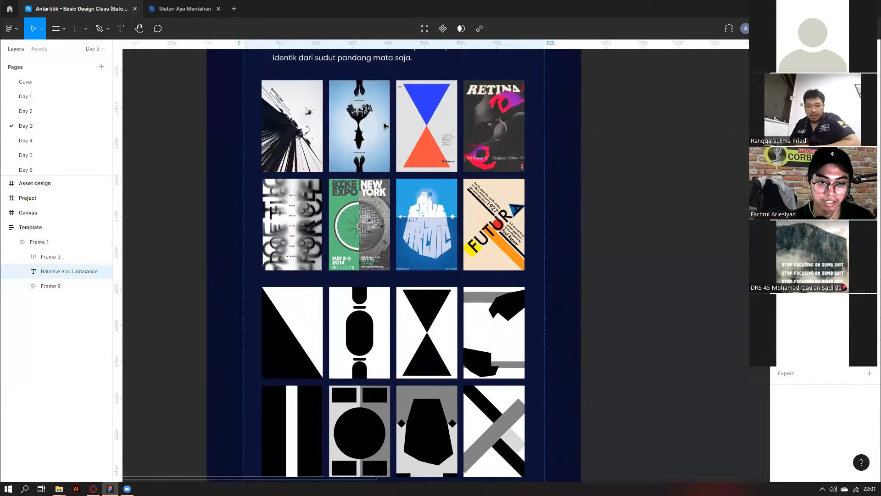
scroll(385, 126, up, 2)
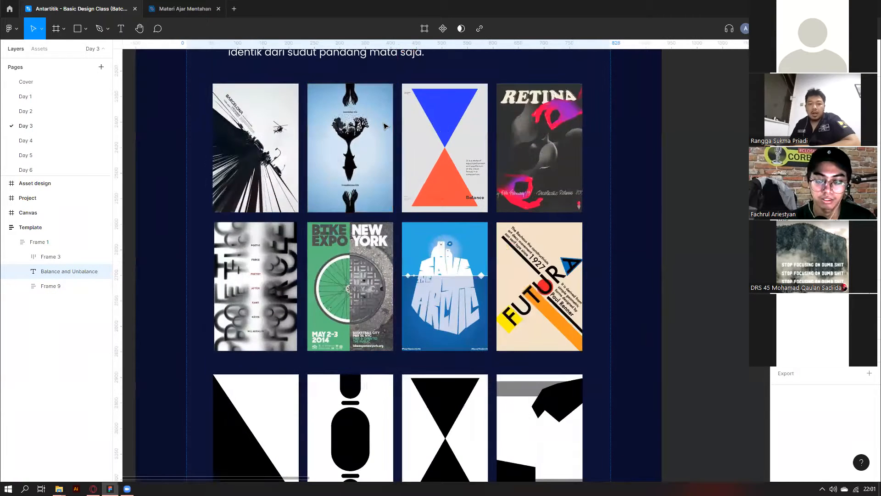
scroll(384, 126, up, 2)
scroll(385, 126, up, 5)
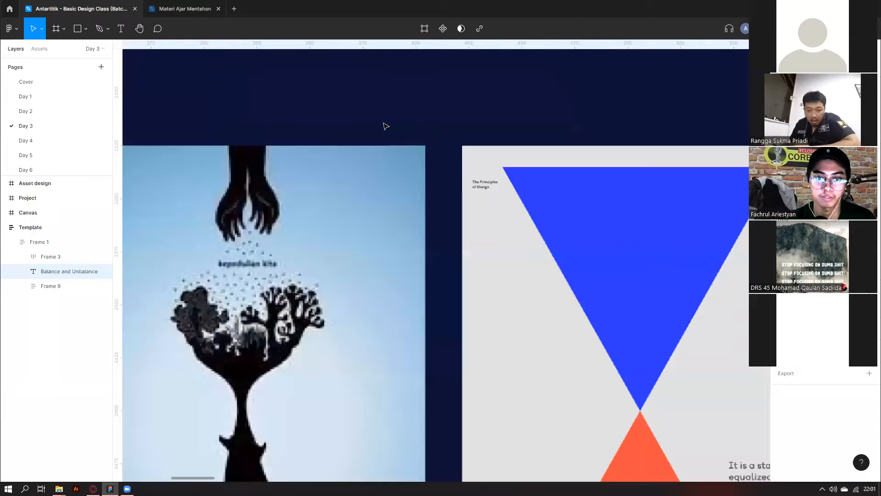
scroll(385, 126, down, 4)
scroll(385, 125, up, 7)
scroll(384, 127, down, 1)
scroll(380, 185, up, 4)
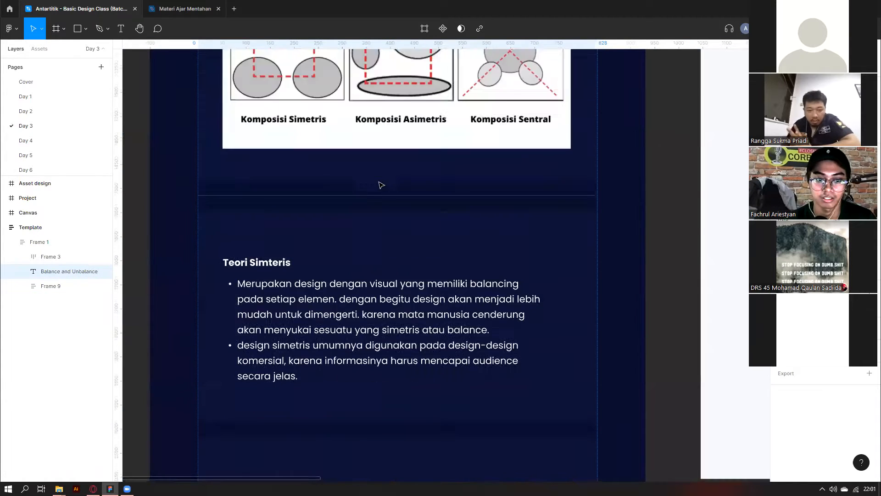
scroll(380, 185, up, 5)
scroll(380, 185, down, 4)
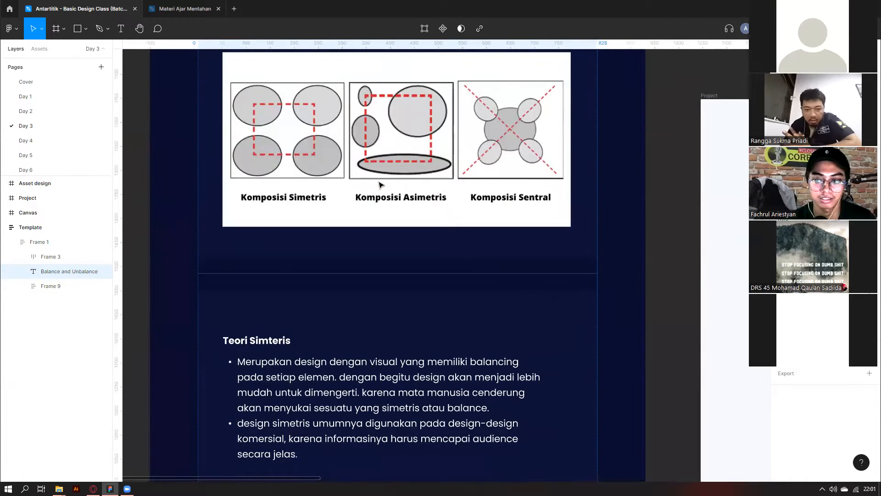
scroll(381, 185, down, 5)
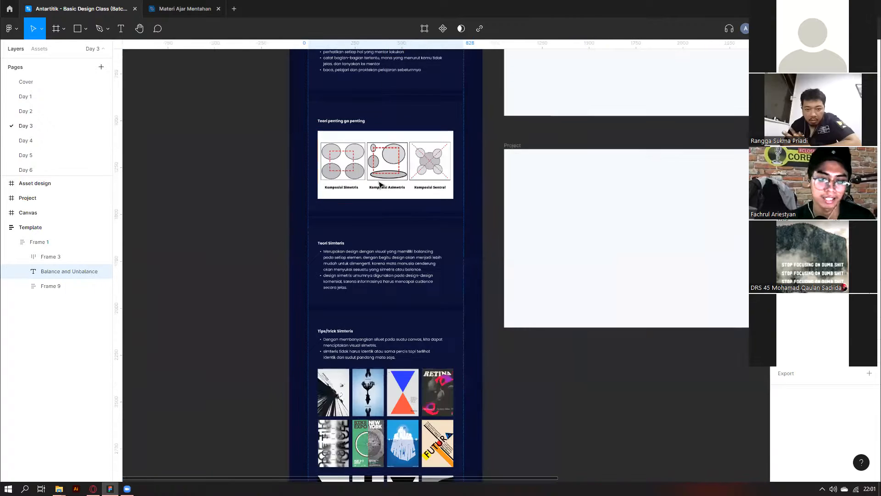
scroll(380, 185, down, 6)
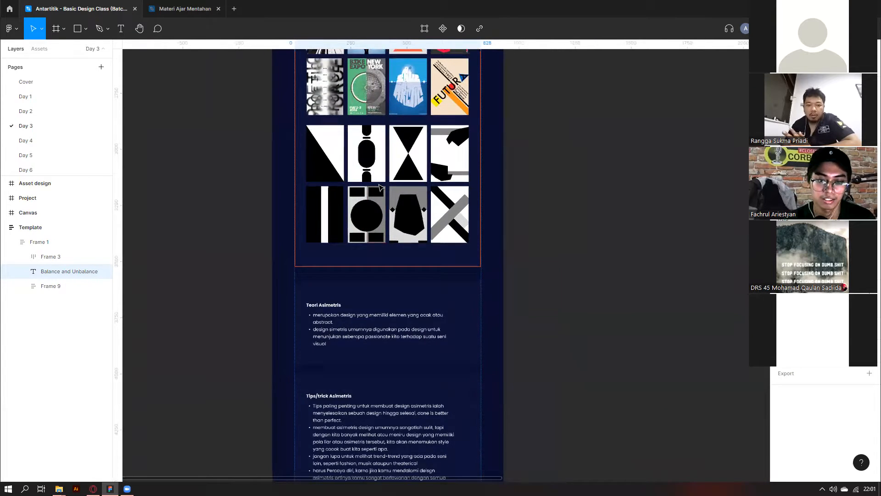
scroll(380, 187, up, 2)
scroll(345, 259, up, 5)
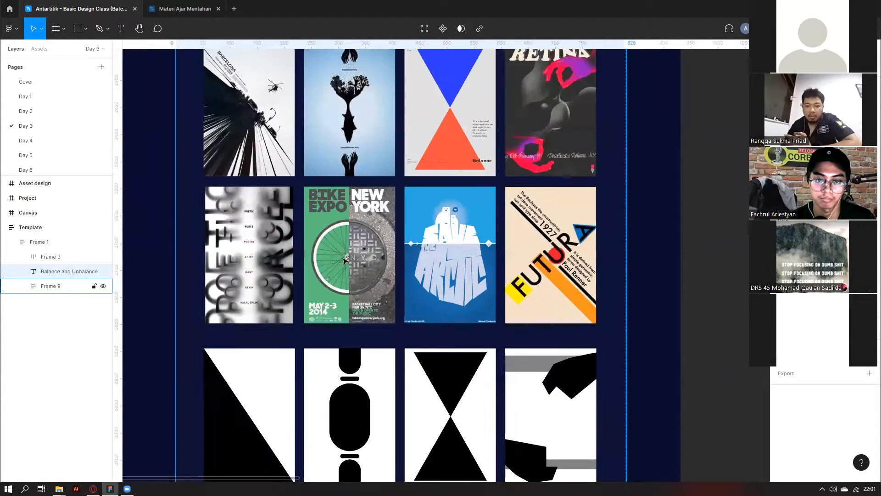
scroll(534, 266, down, 3)
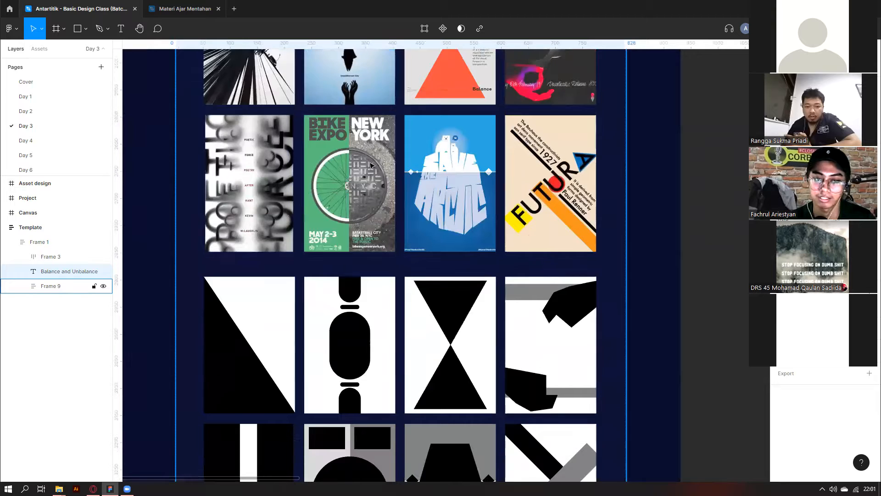
scroll(427, 200, down, 12)
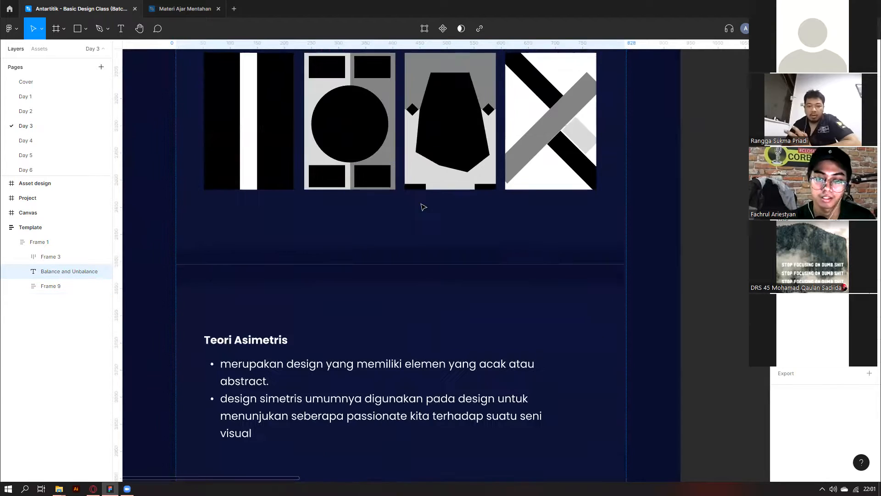
scroll(424, 207, down, 9)
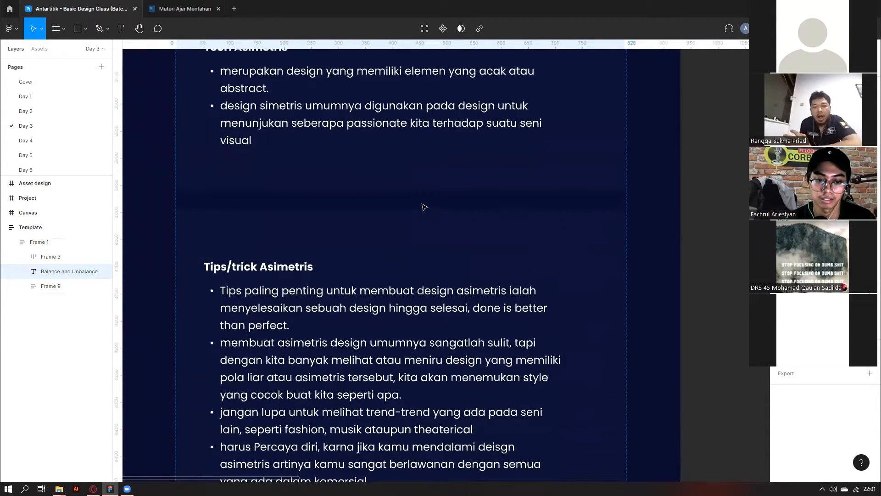
scroll(422, 206, down, 9)
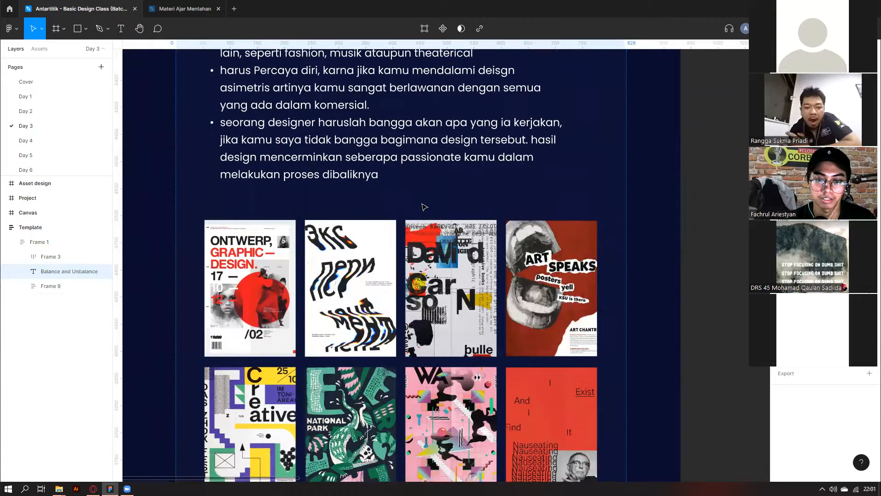
scroll(417, 210, down, 2)
ctrl+click(229, 150)
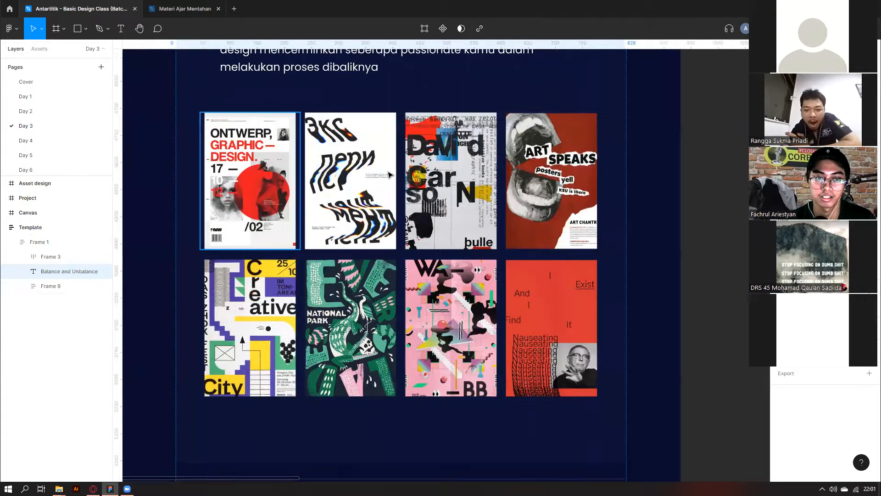
click(706, 159)
Scroll past the Teori Typography images to the Pemilihan Typography tips and Antartitik font samples.
scroll(309, 141, down, 4)
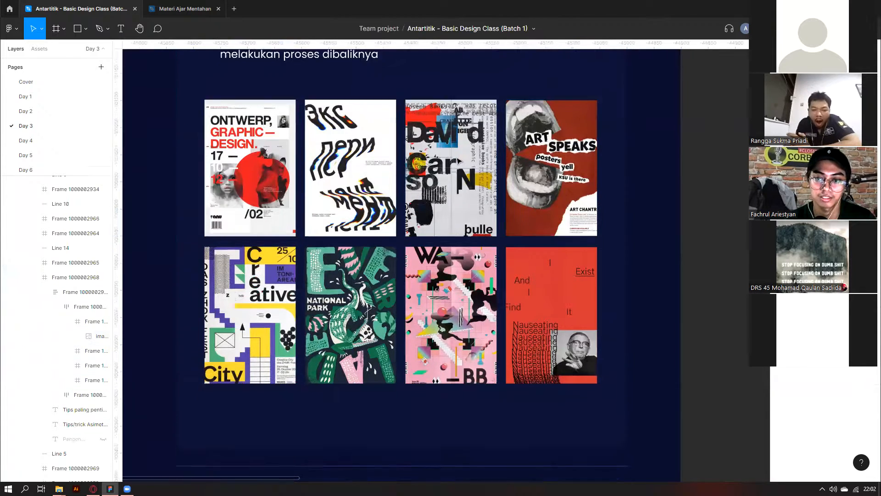
scroll(307, 140, down, 3)
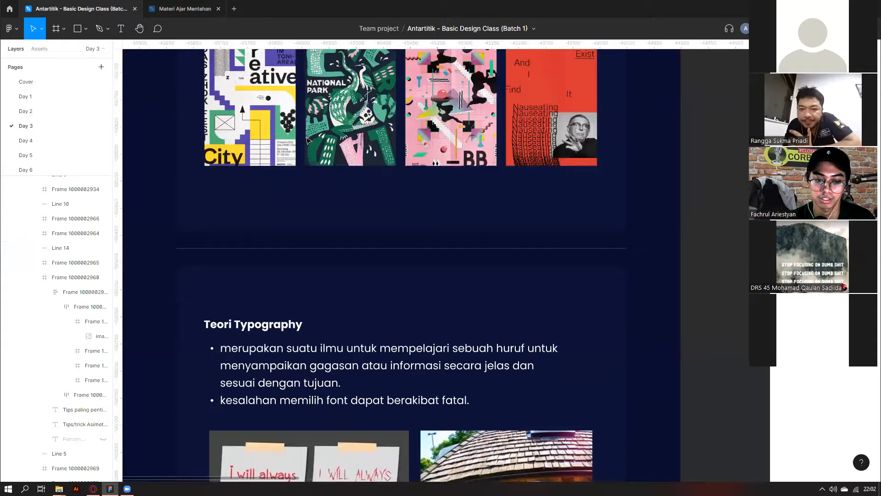
scroll(308, 140, down, 3)
scroll(278, 193, down, 1)
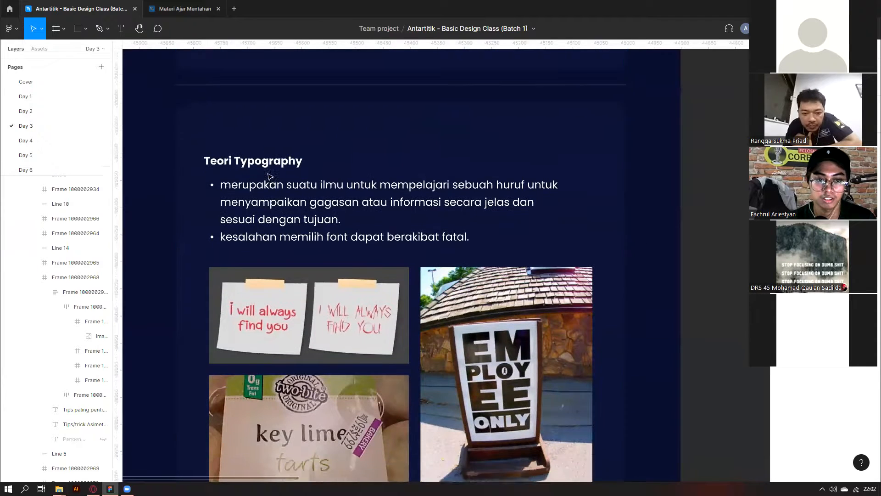
scroll(278, 193, down, 1)
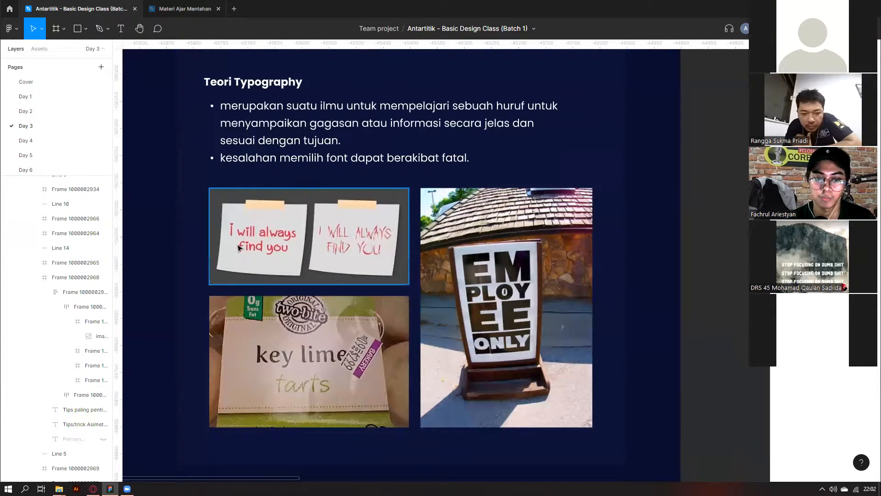
scroll(217, 245, up, 1)
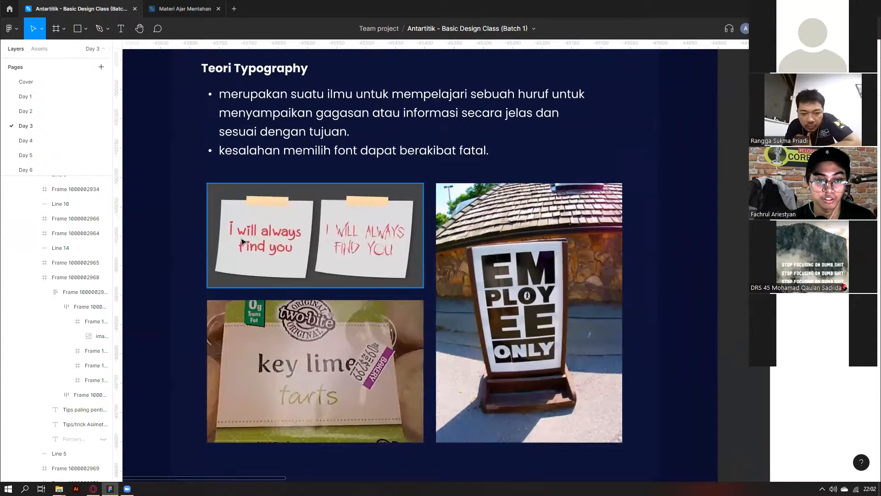
scroll(240, 238, up, 1)
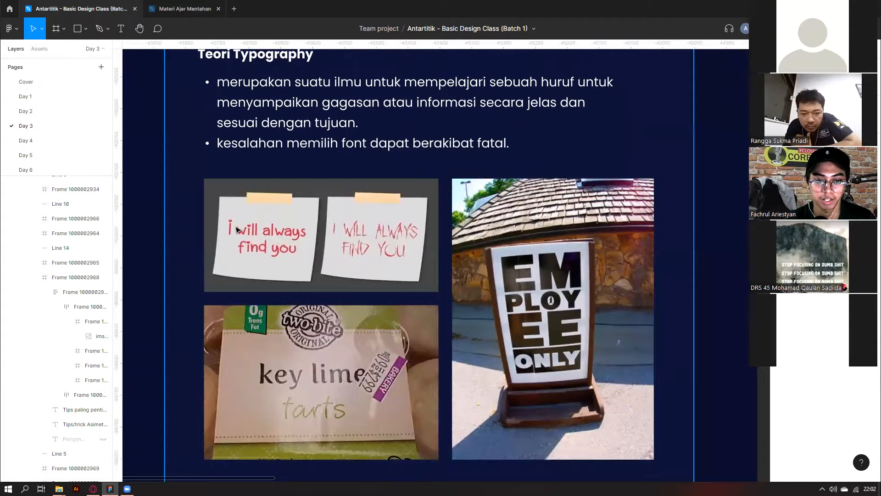
scroll(350, 240, up, 4)
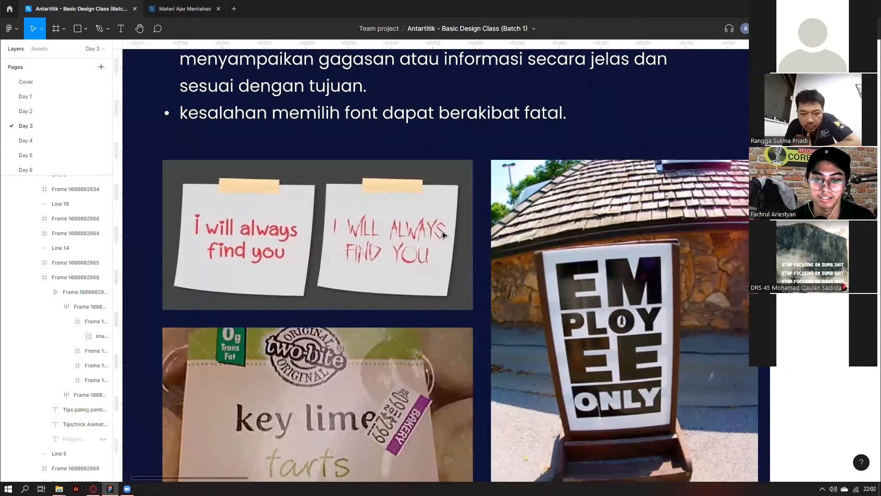
scroll(443, 235, down, 2)
scroll(443, 236, down, 4)
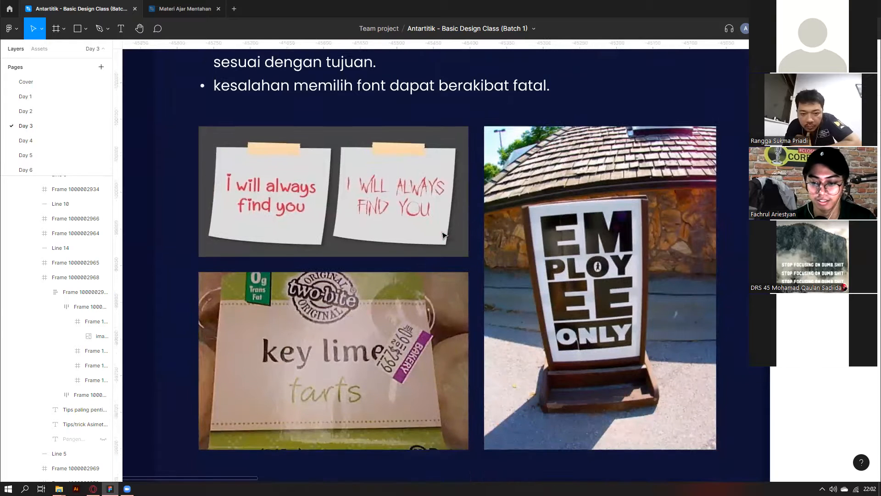
scroll(275, 302, down, 1)
scroll(322, 297, down, 1)
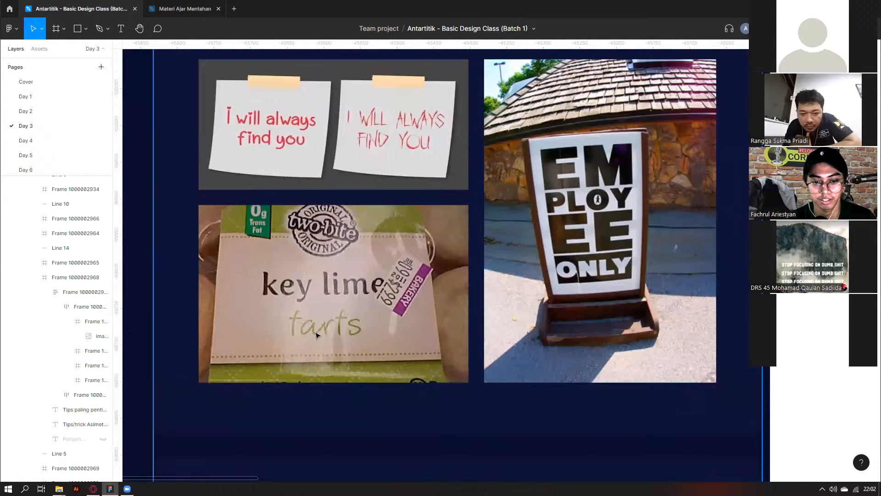
scroll(303, 331, down, 2)
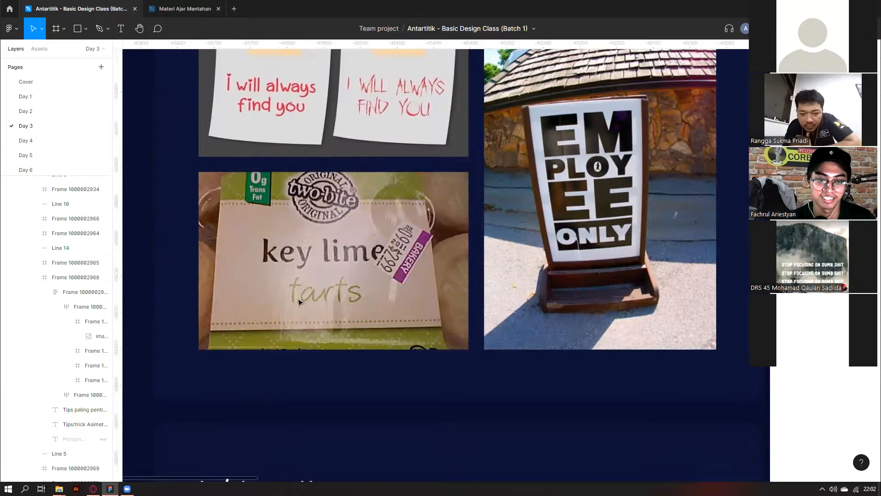
scroll(322, 303, down, 1)
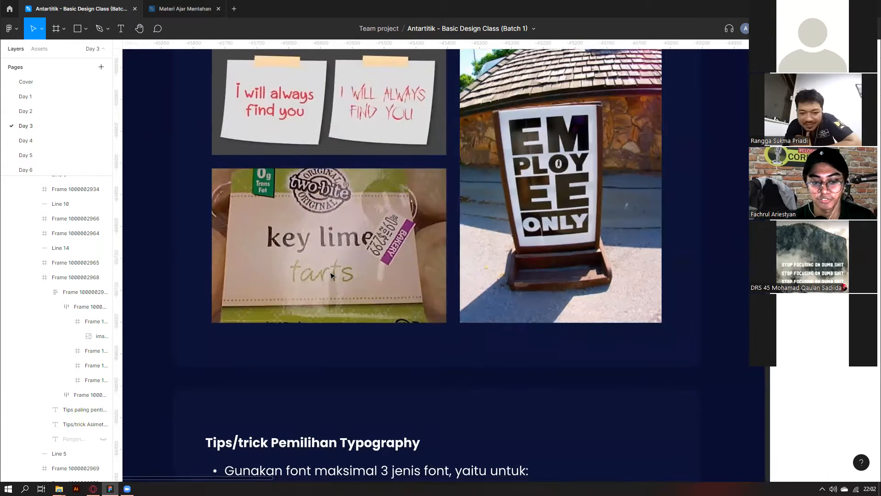
scroll(335, 275, down, 5)
scroll(333, 275, down, 3)
scroll(309, 242, down, 4)
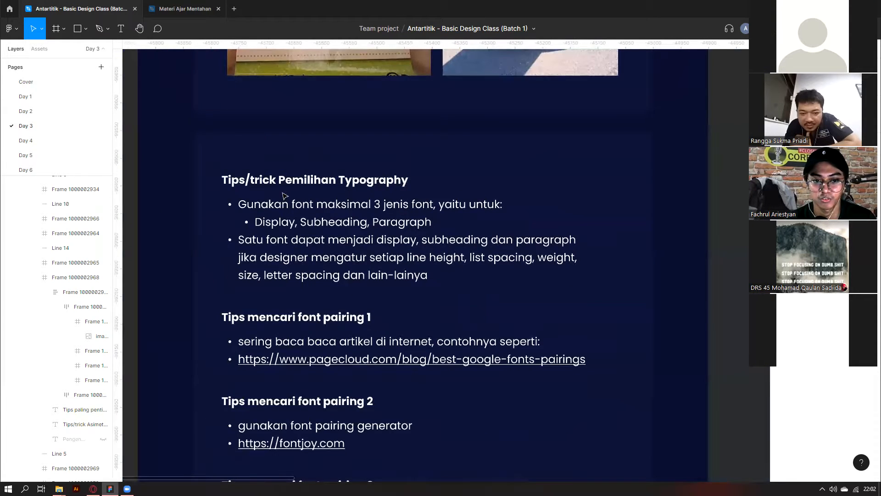
scroll(308, 193, down, 1)
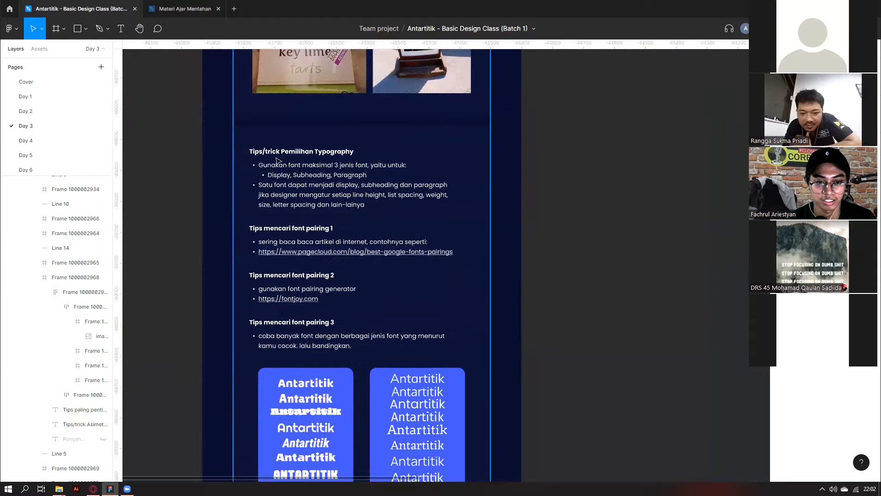
scroll(307, 135, up, 1)
Select the font-count tip and the Result card's text group, then scroll to the Resume ATS samples.
click(302, 162)
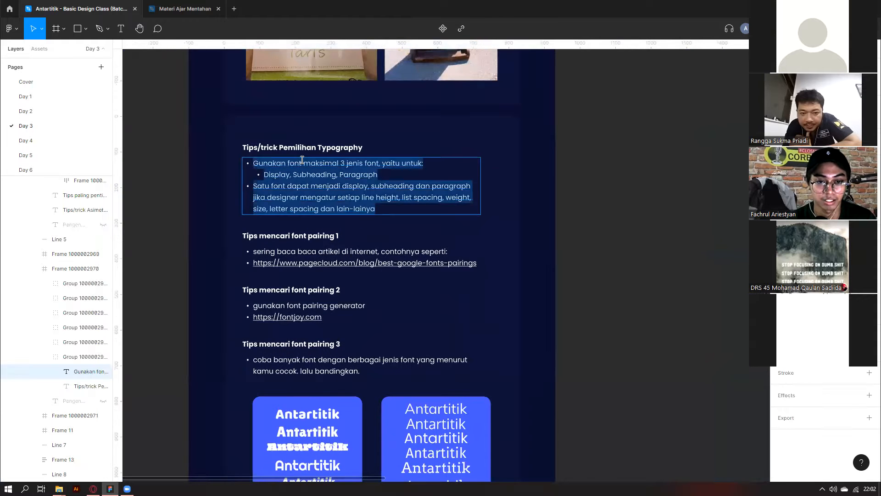
scroll(292, 210, down, 1)
scroll(299, 264, down, 5)
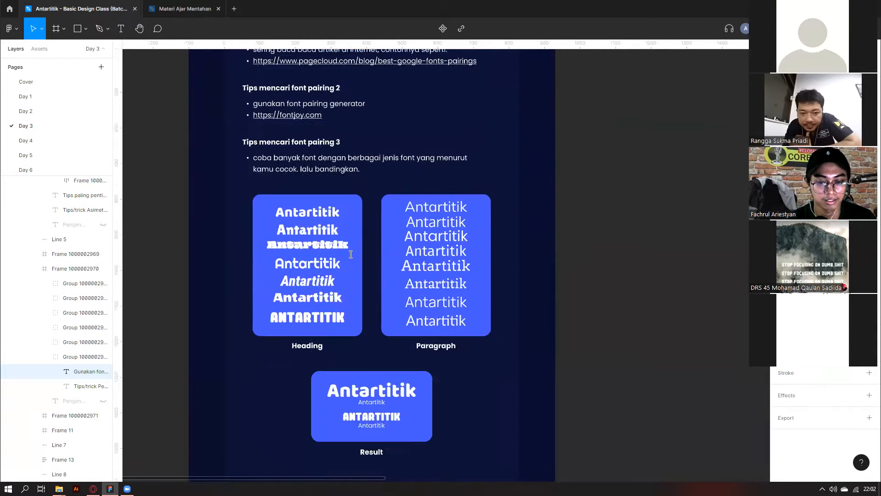
scroll(413, 299, down, 2)
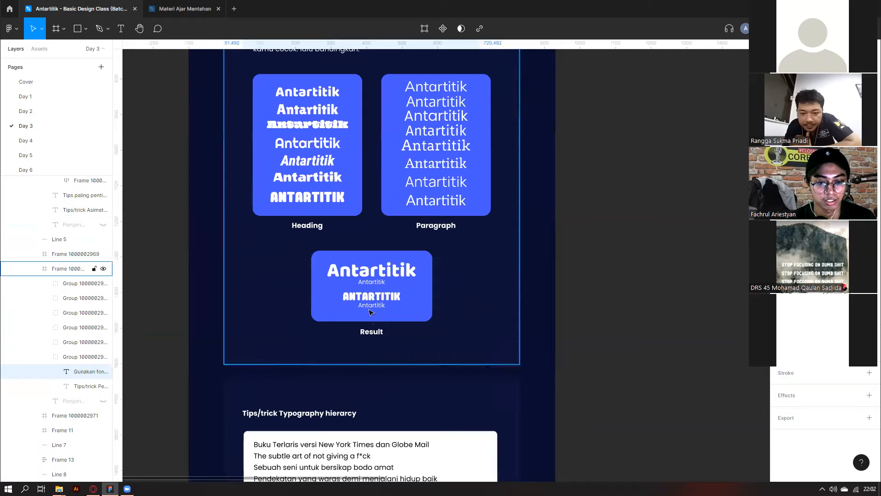
click(373, 307)
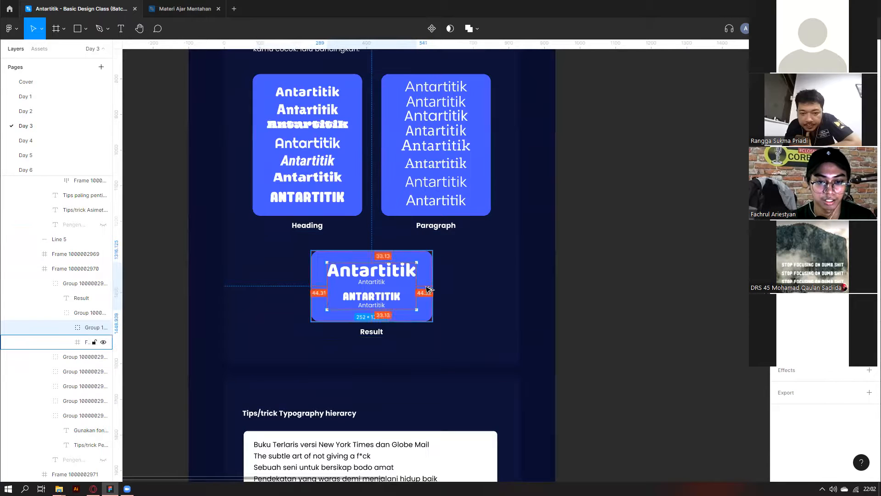
scroll(428, 289, down, 3)
scroll(329, 291, down, 2)
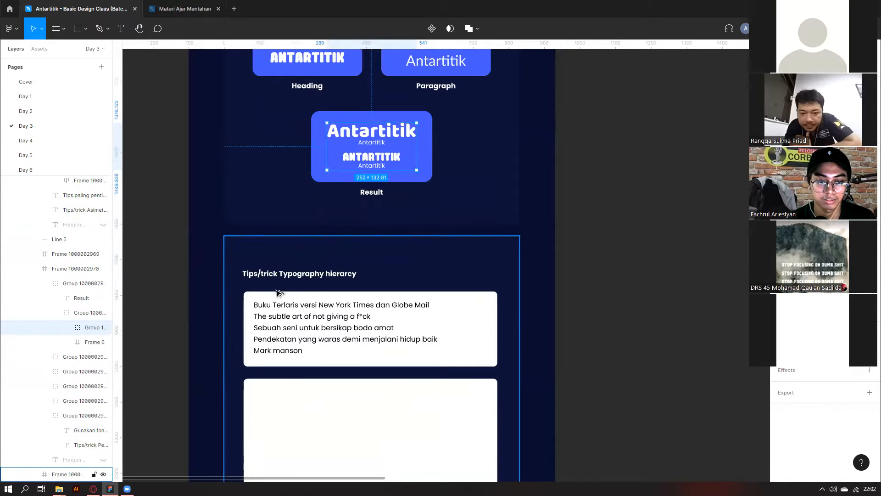
scroll(279, 252, down, 4)
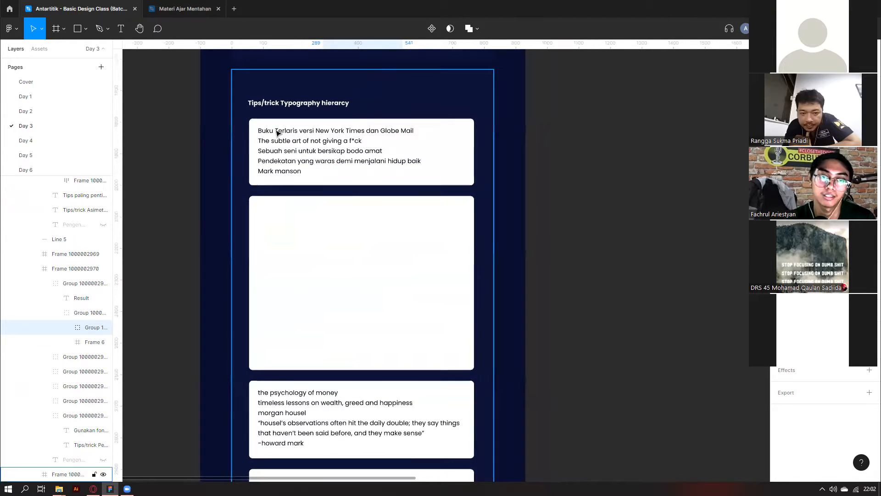
scroll(276, 132, down, 5)
scroll(246, 172, down, 5)
Select the first Resume ATS image, then zoom onto the Asset design frame's six resume layouts.
scroll(244, 164, up, 5)
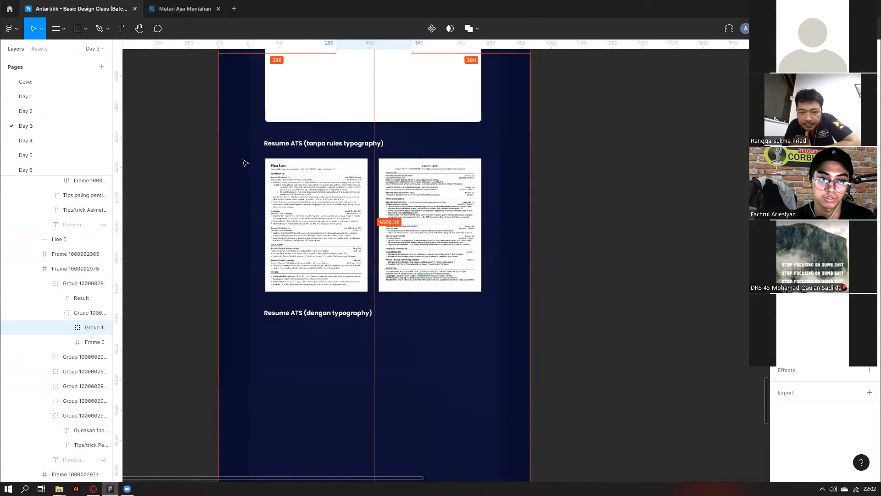
scroll(391, 220, down, 4)
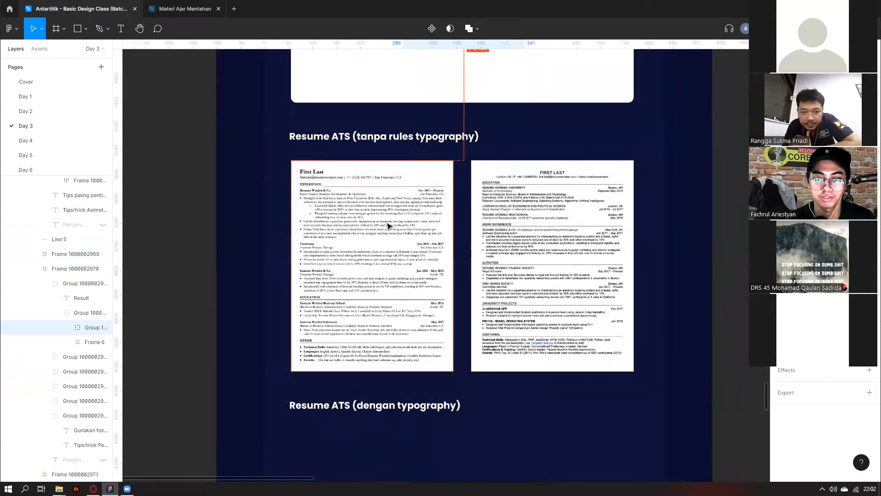
click(398, 251)
scroll(399, 253, down, 1)
scroll(397, 253, up, 2)
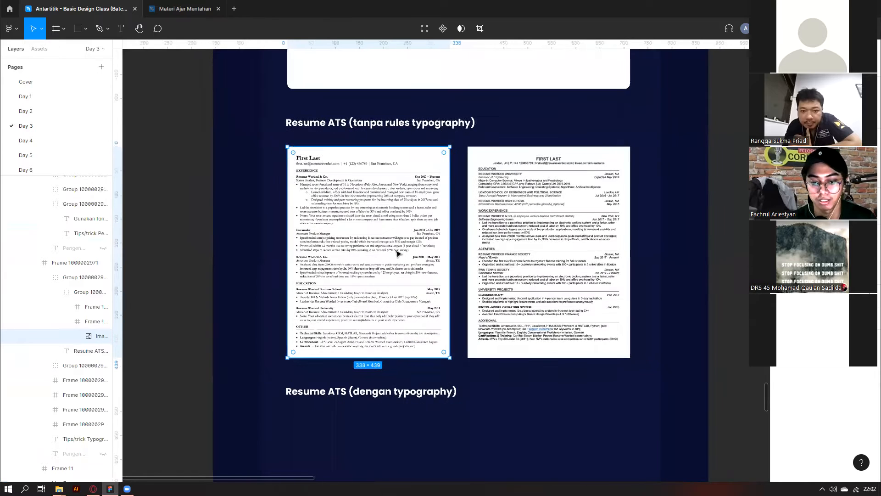
scroll(398, 252, down, 5)
scroll(399, 254, down, 3)
scroll(402, 252, up, 3)
scroll(402, 252, down, 6)
scroll(403, 252, up, 6)
scroll(402, 252, up, 15)
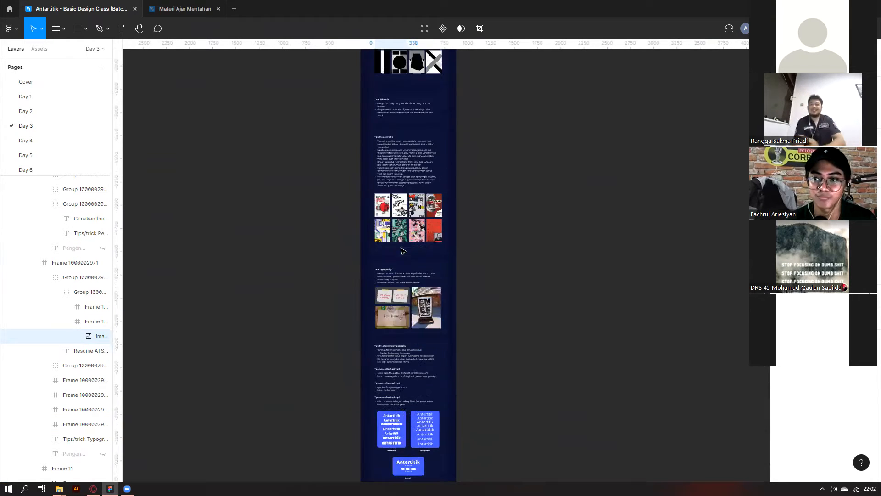
scroll(703, 257, up, 6)
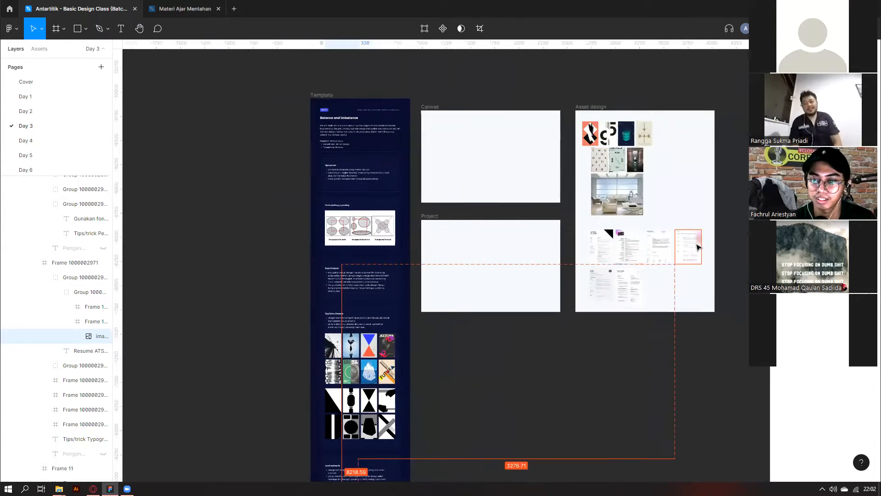
scroll(597, 340, down, 1)
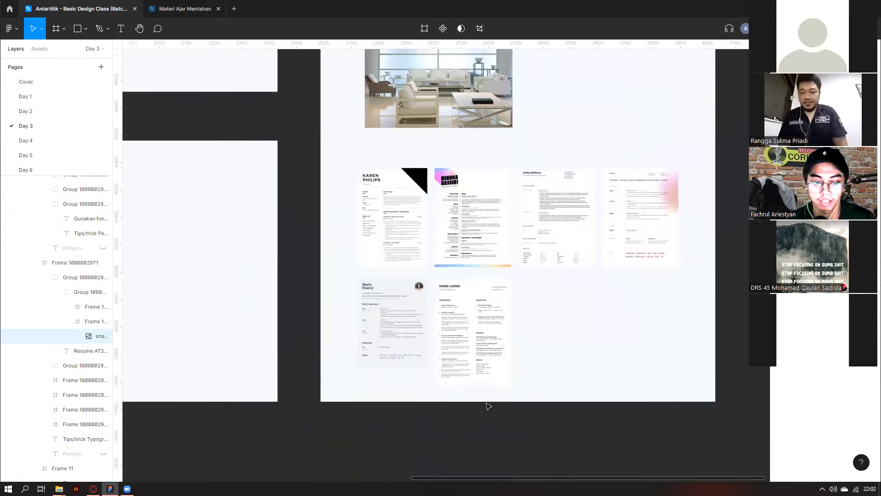